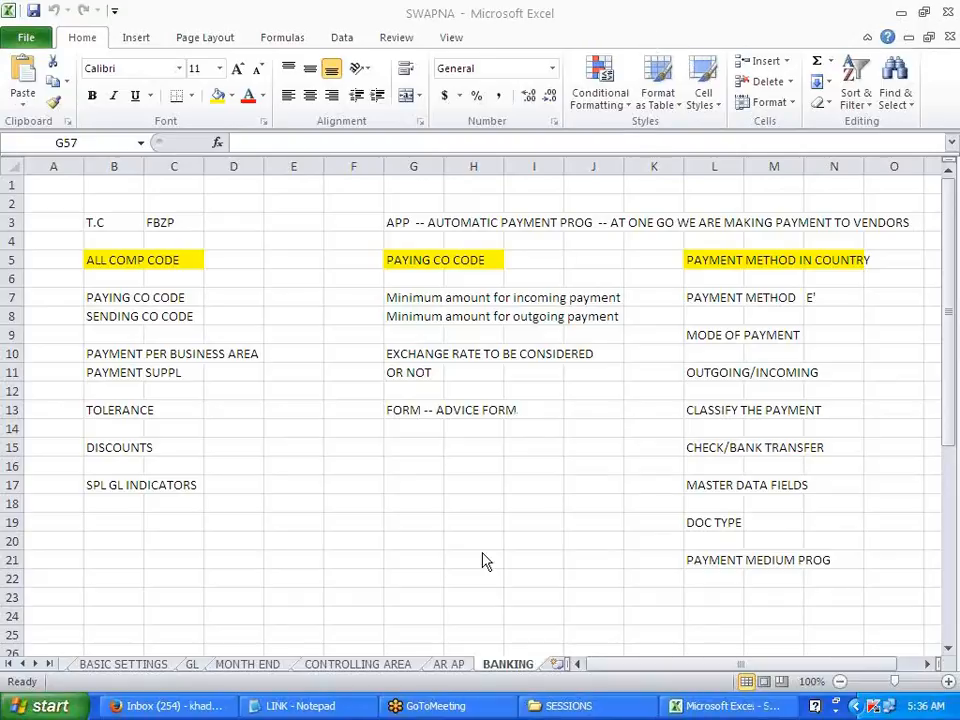
- Review the payment program configuration notes on the BANKING sheet, including the TESTING section
scroll(437, 551, down, 8)
scroll(437, 551, down, 3)
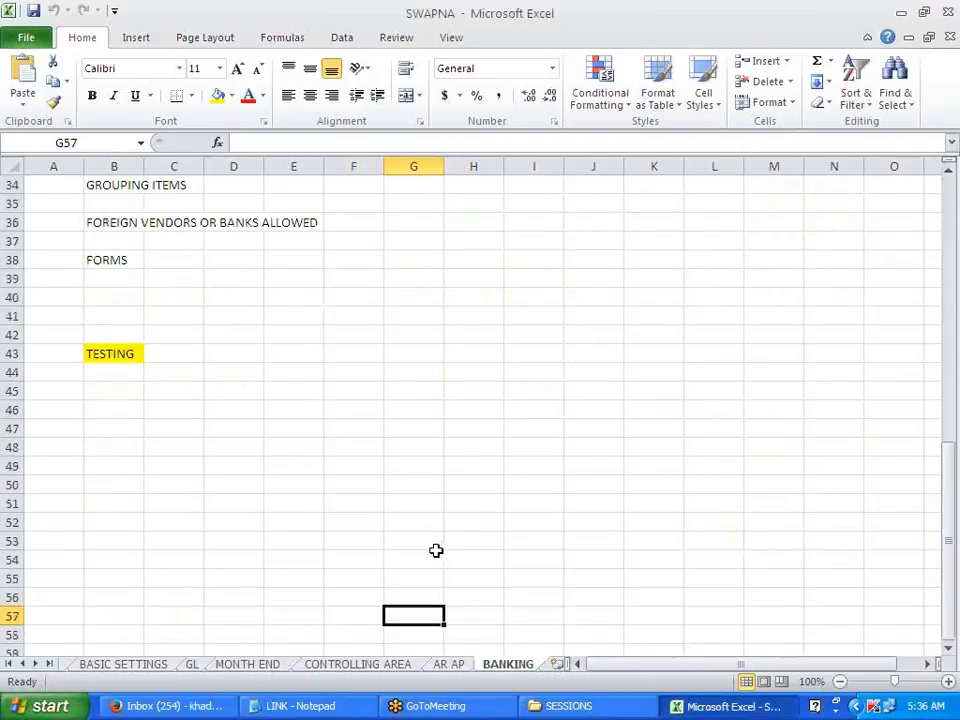
click(115, 355)
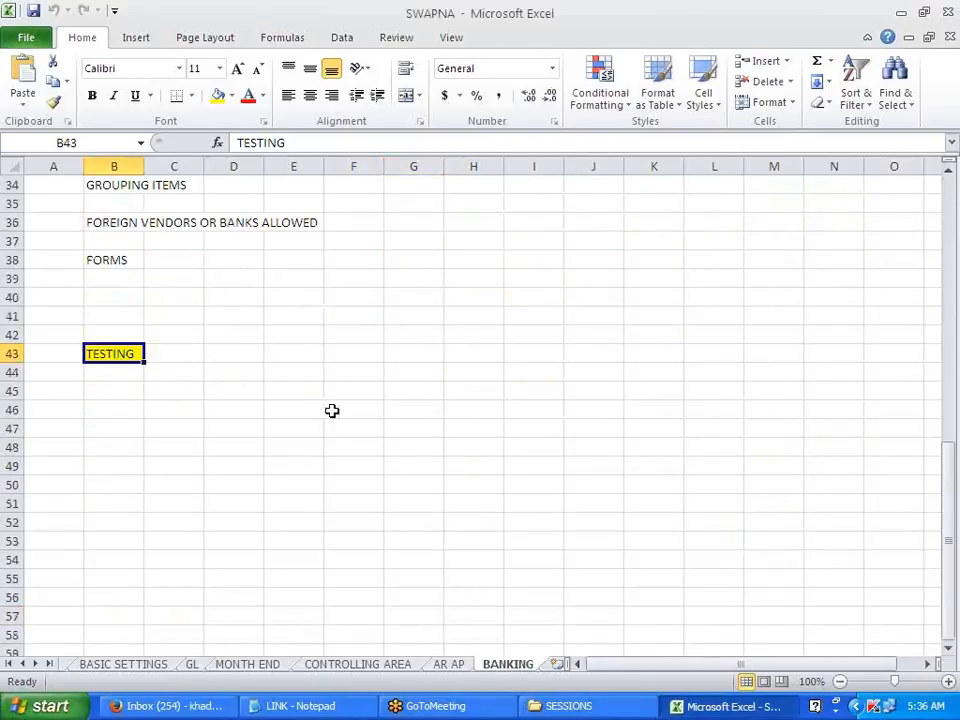
scroll(330, 410, up, 11)
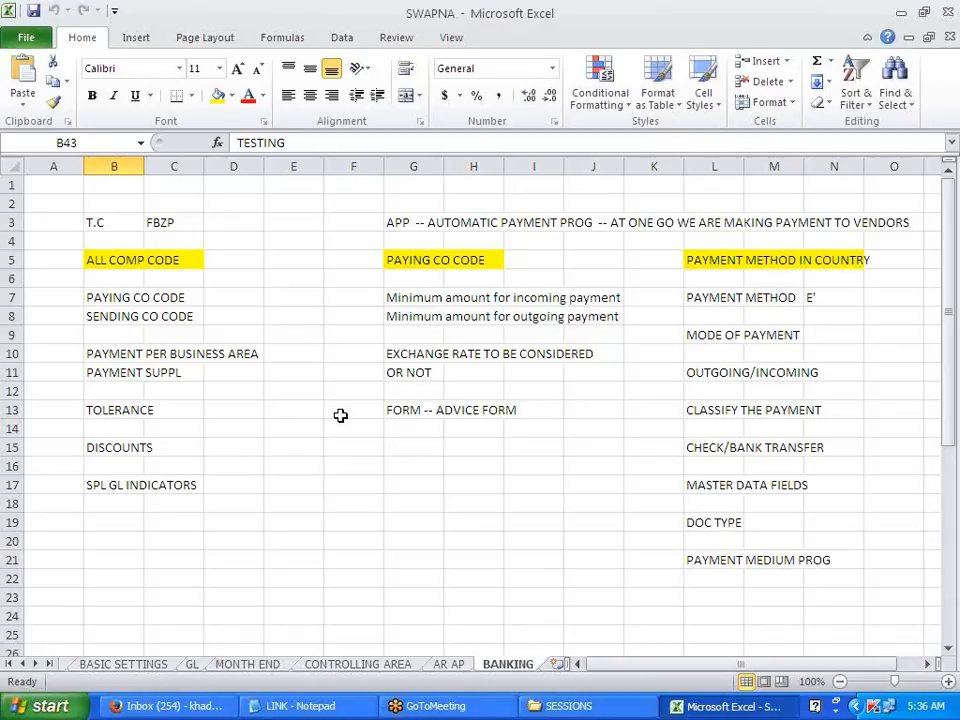
scroll(340, 415, down, 10)
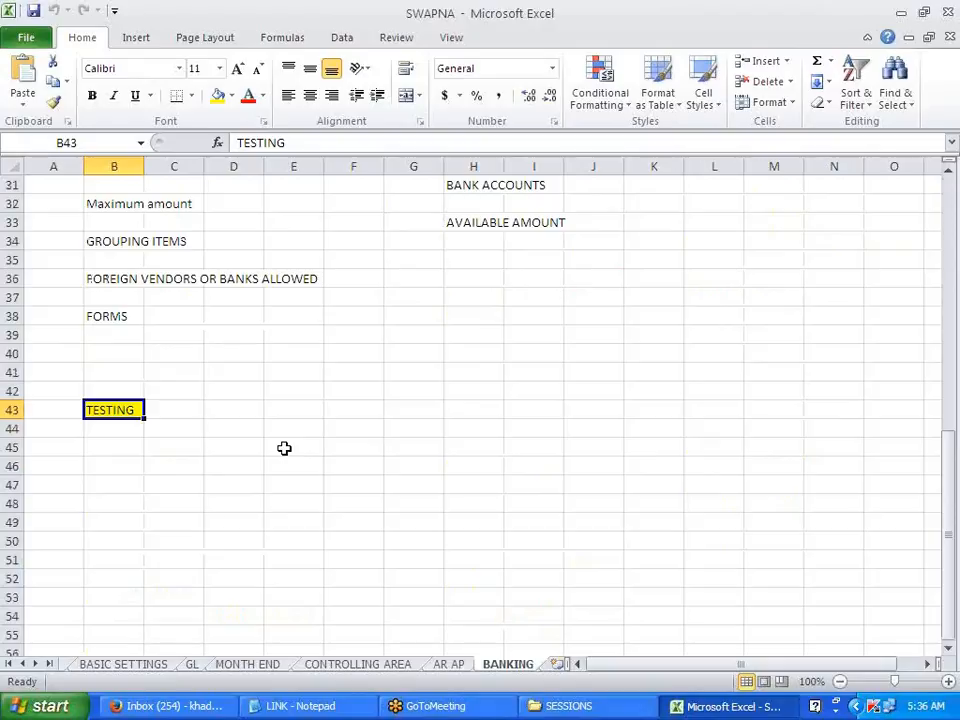
click(138, 461)
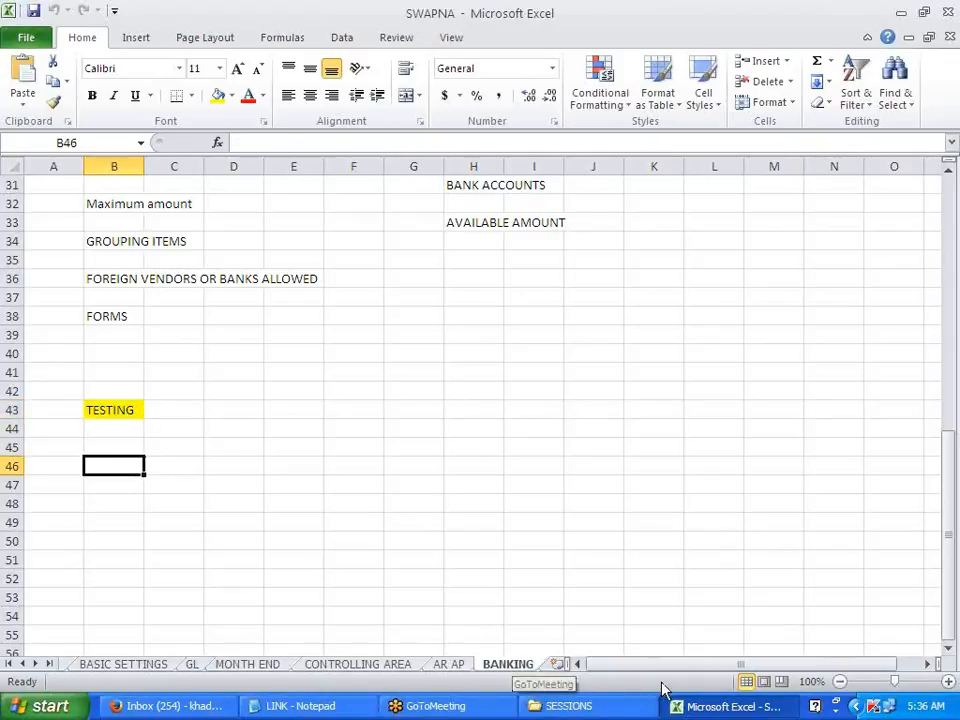
- Switch to SAP Logon and log on to the first DEV connection with the user name and account password
key(super+d)
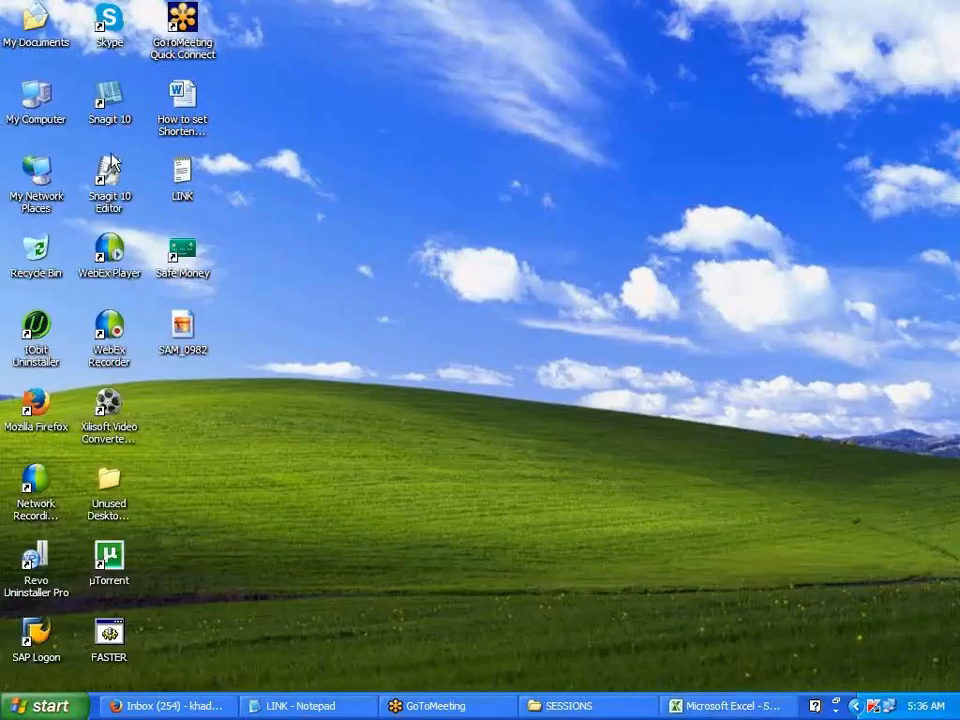
double_click(45, 647)
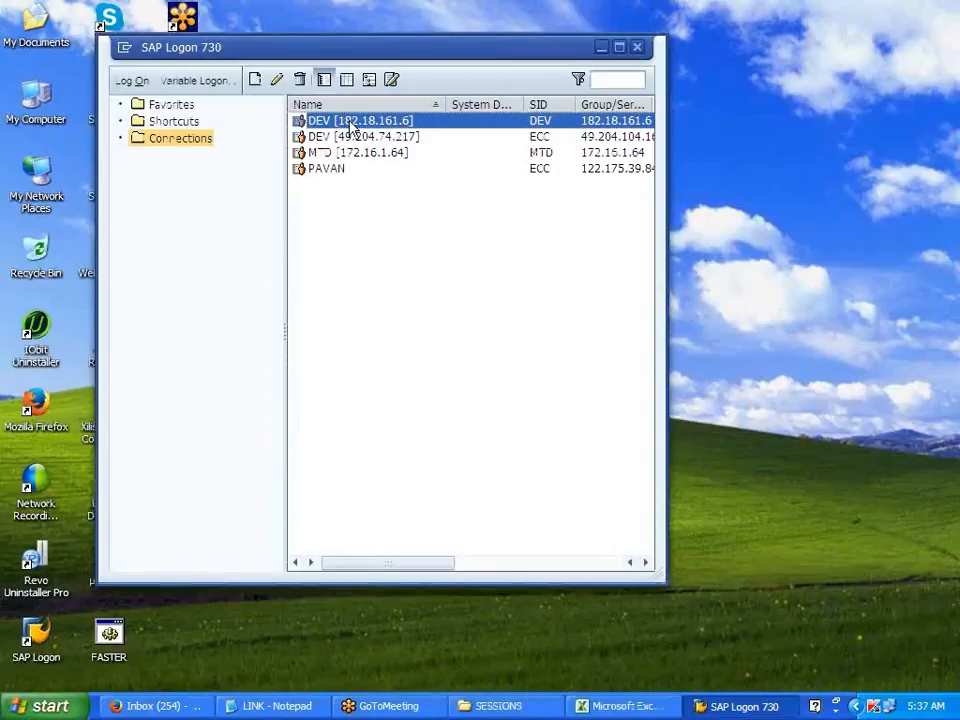
double_click(352, 121)
click(196, 192)
click(197, 209)
key(Tab)
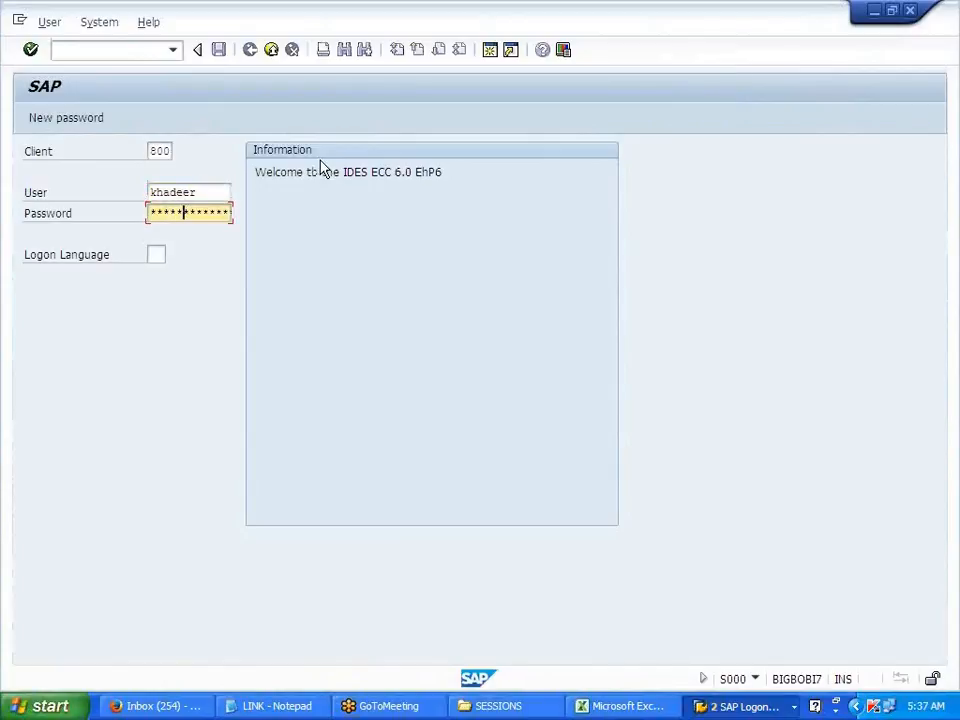
key(Return)
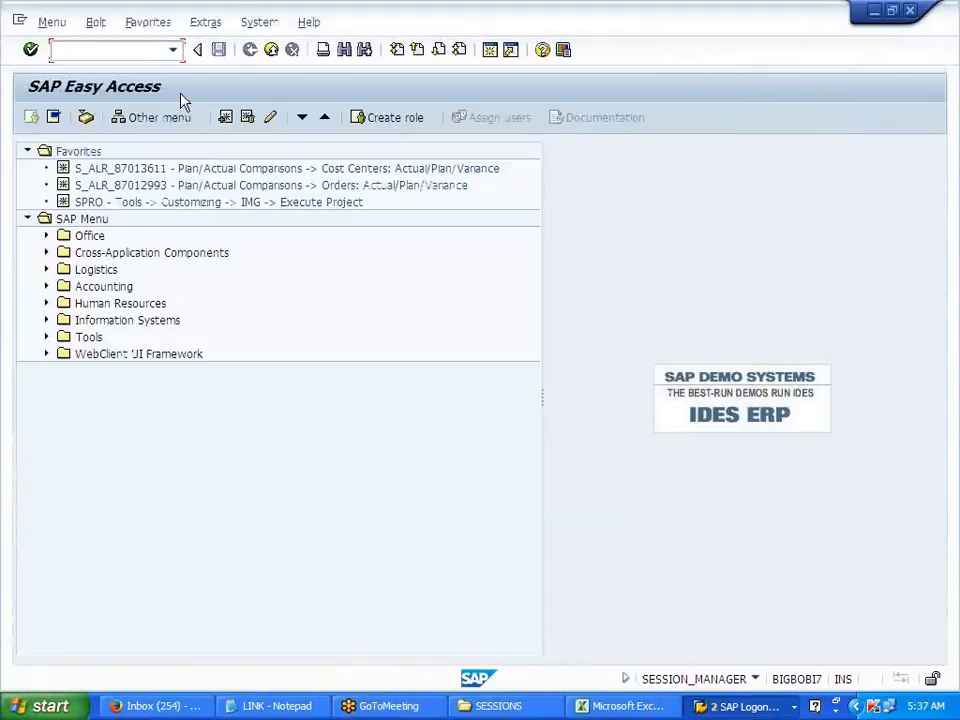
- Start transaction FK02 and choose the vendor by searching with company code SW01
text(fk02)
key(Return)
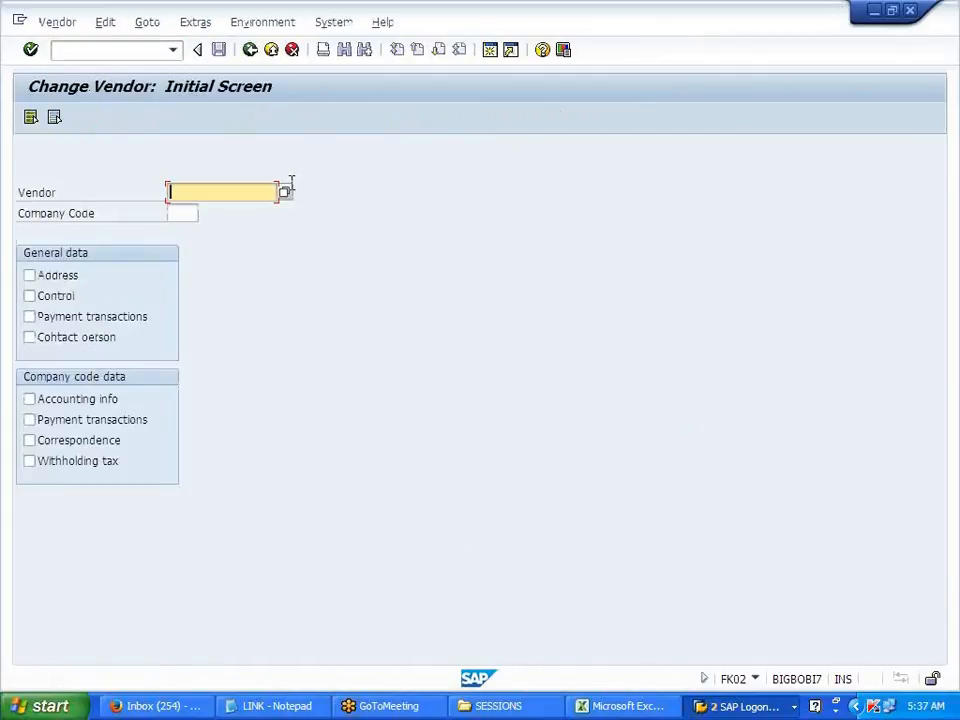
click(285, 194)
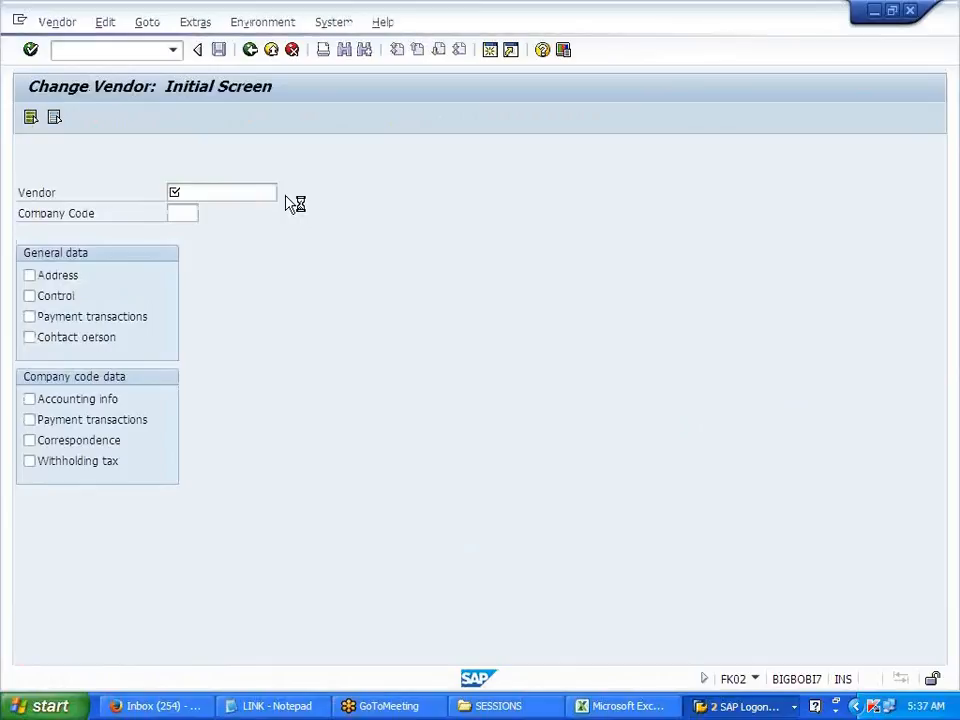
click(372, 390)
text(sw01)
key(Return)
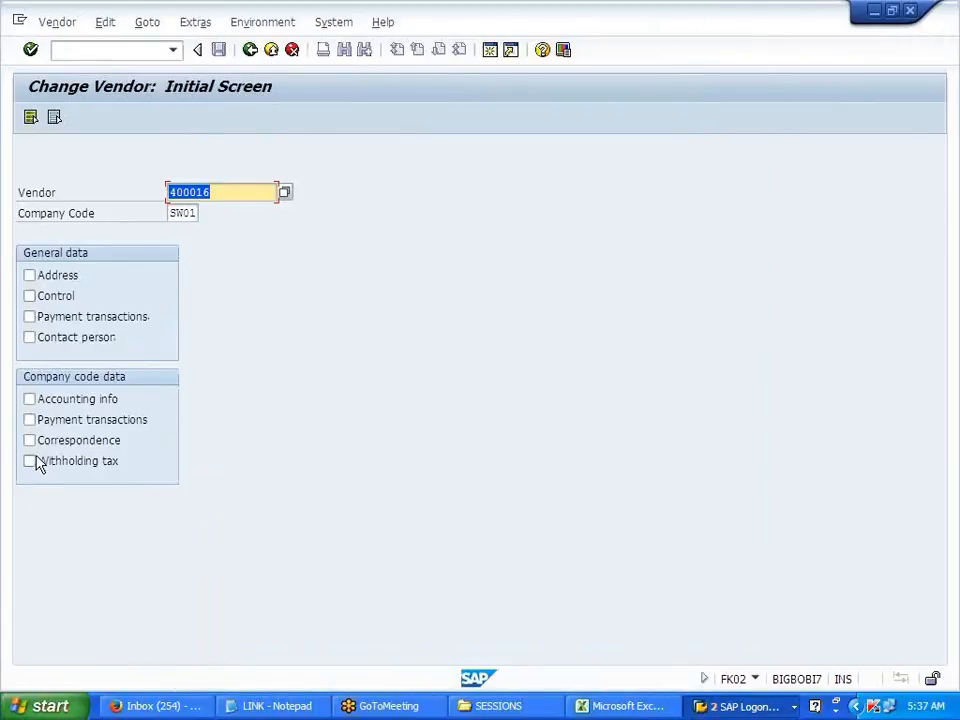
- Open the vendor with the general Address, Control and Payment transactions views plus the company code Payment transactions view
click(60, 421)
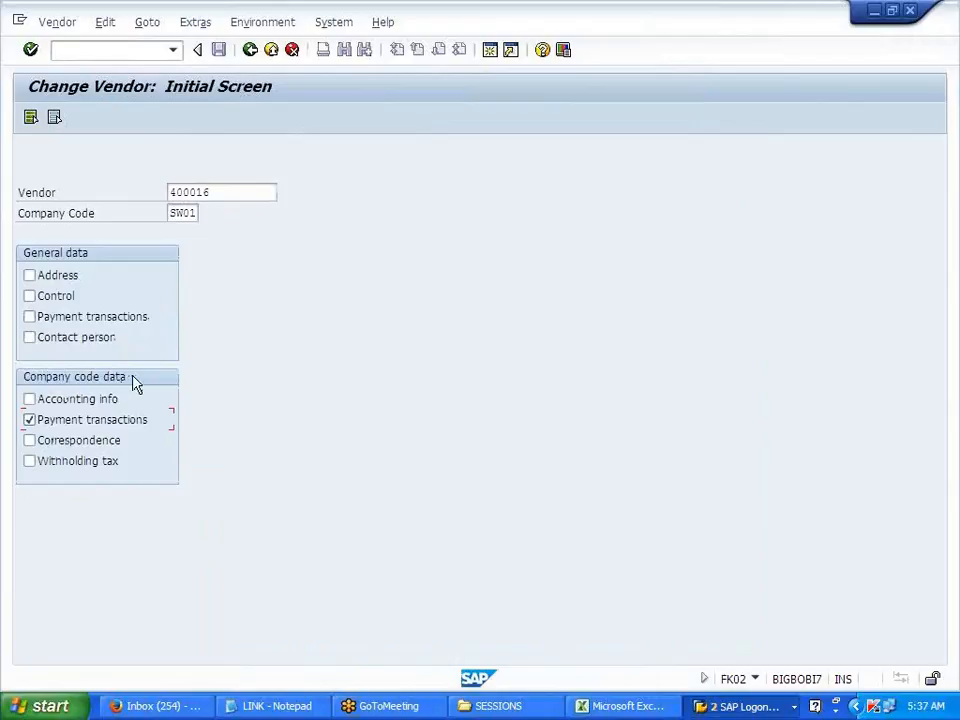
click(95, 317)
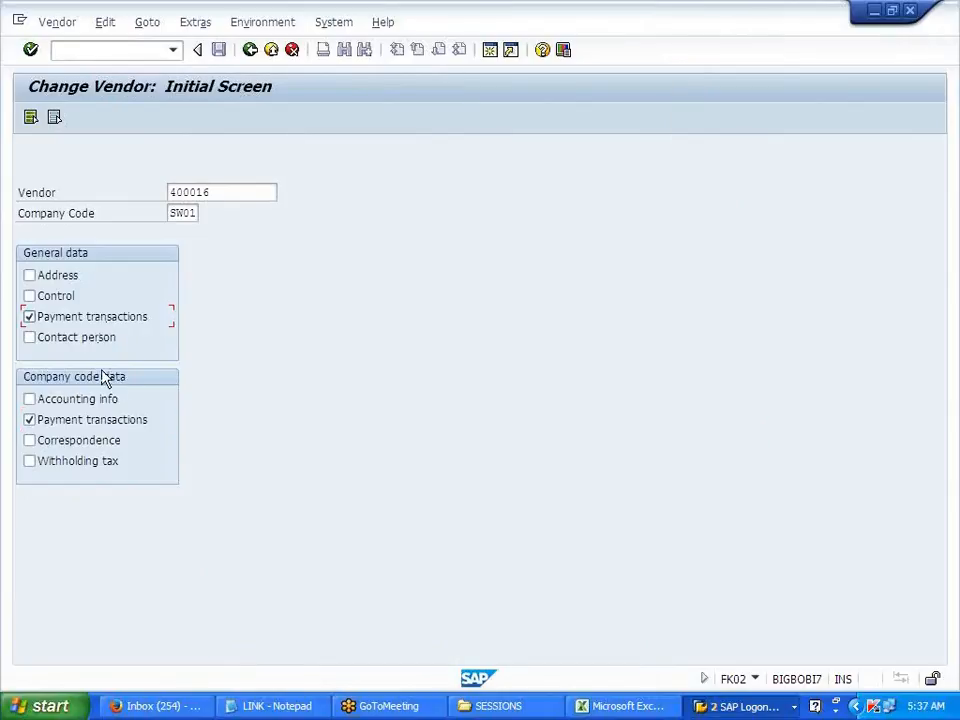
click(63, 297)
click(57, 278)
key(Return)
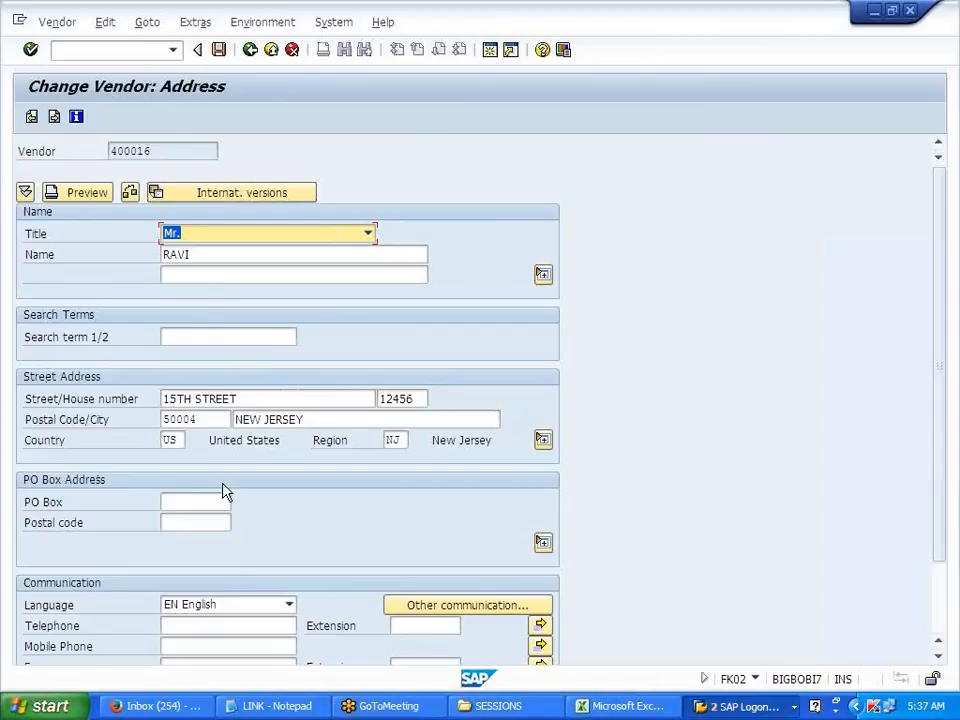
- Go through the vendor's general data views to the company code payment transactions data
key(Return)
key(Return)
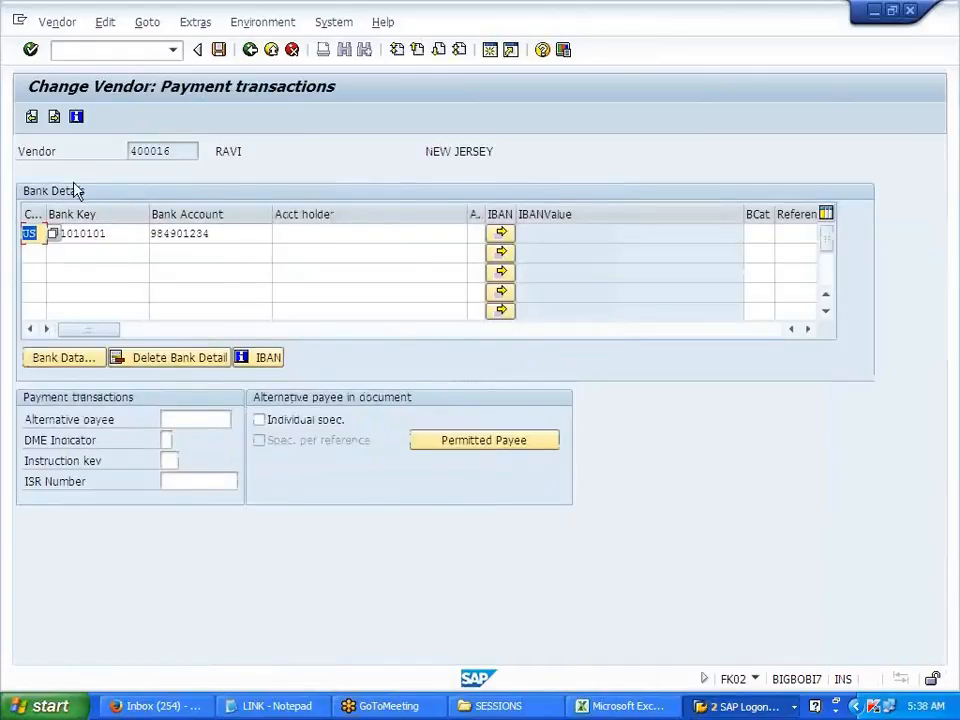
drag(21, 154, 213, 150)
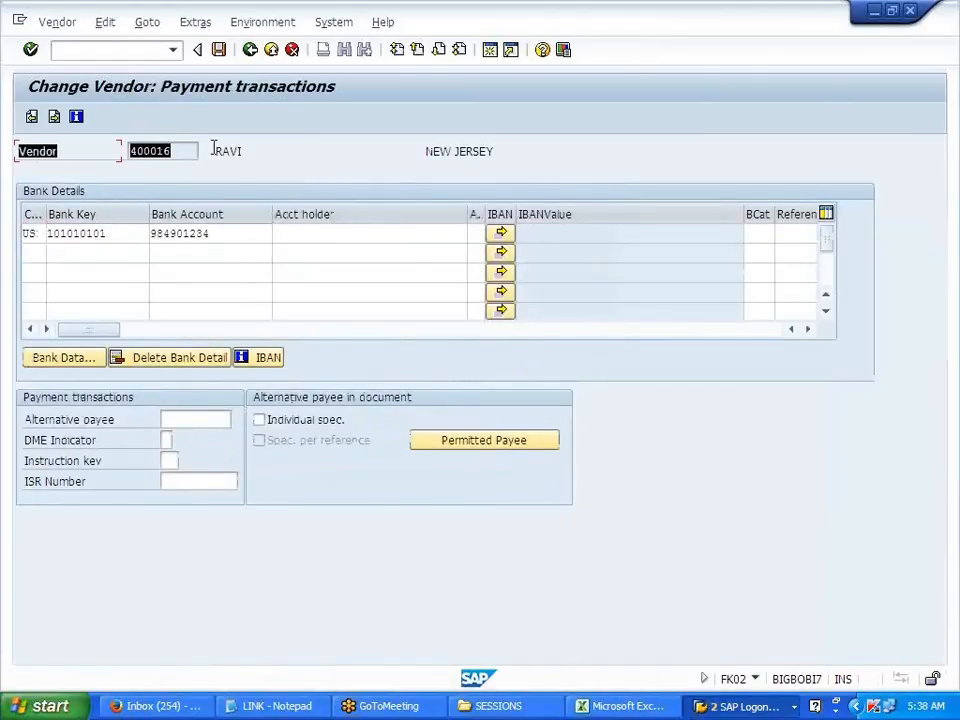
key(ctrl+c)
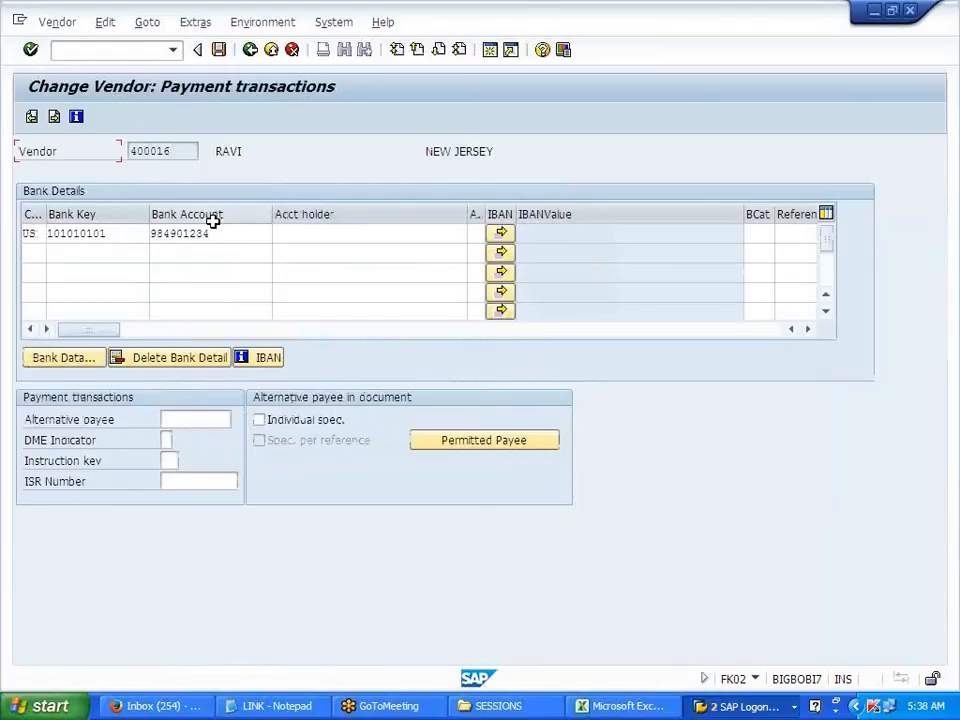
key(Return)
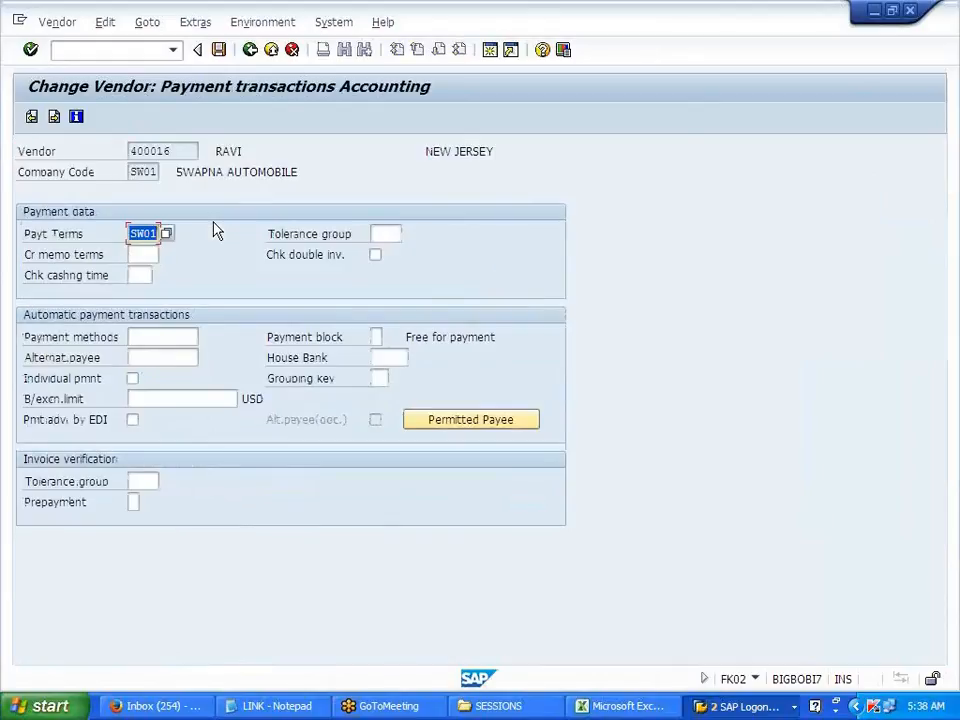
- Set the vendor's automatic payment method to M, CHECK PAYMENT, from the outgoing payment methods
drag(24, 338, 126, 338)
key(ctrl+c)
click(141, 337)
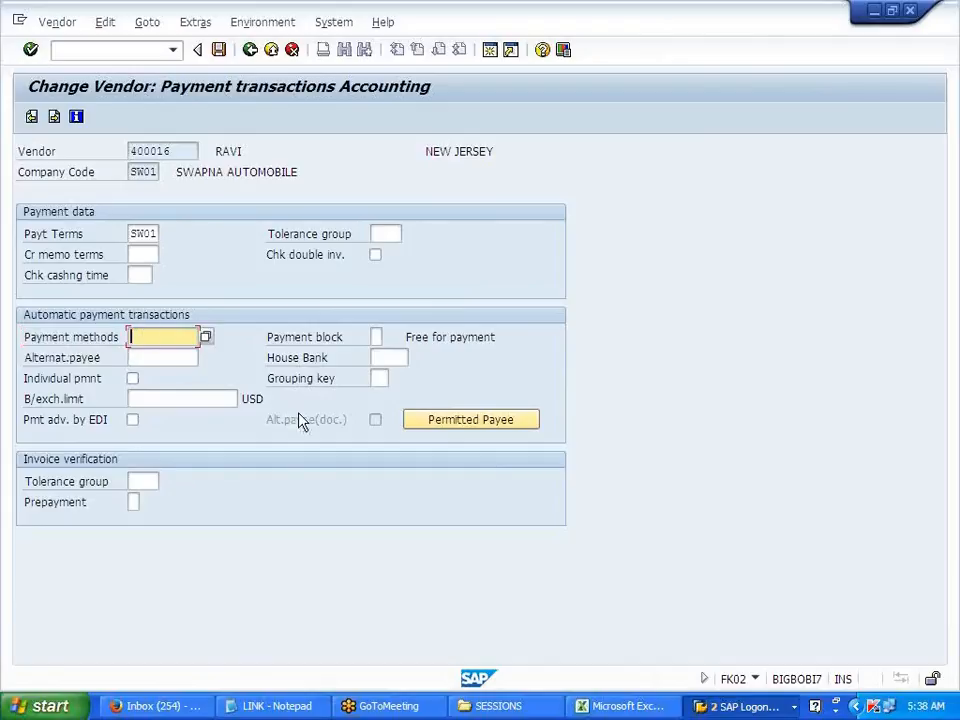
click(208, 339)
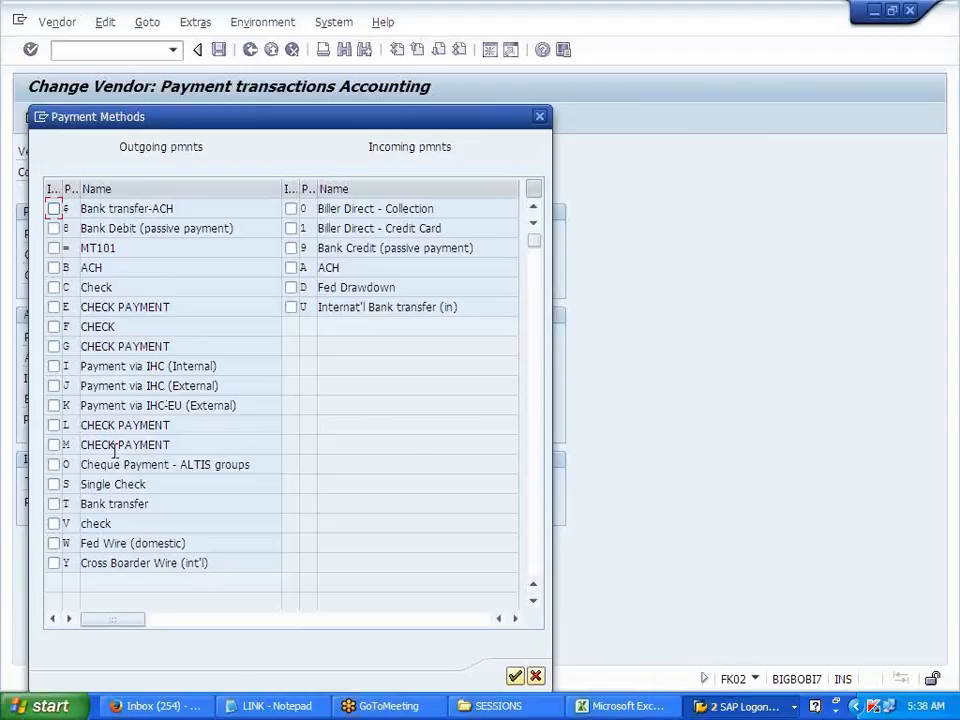
click(53, 445)
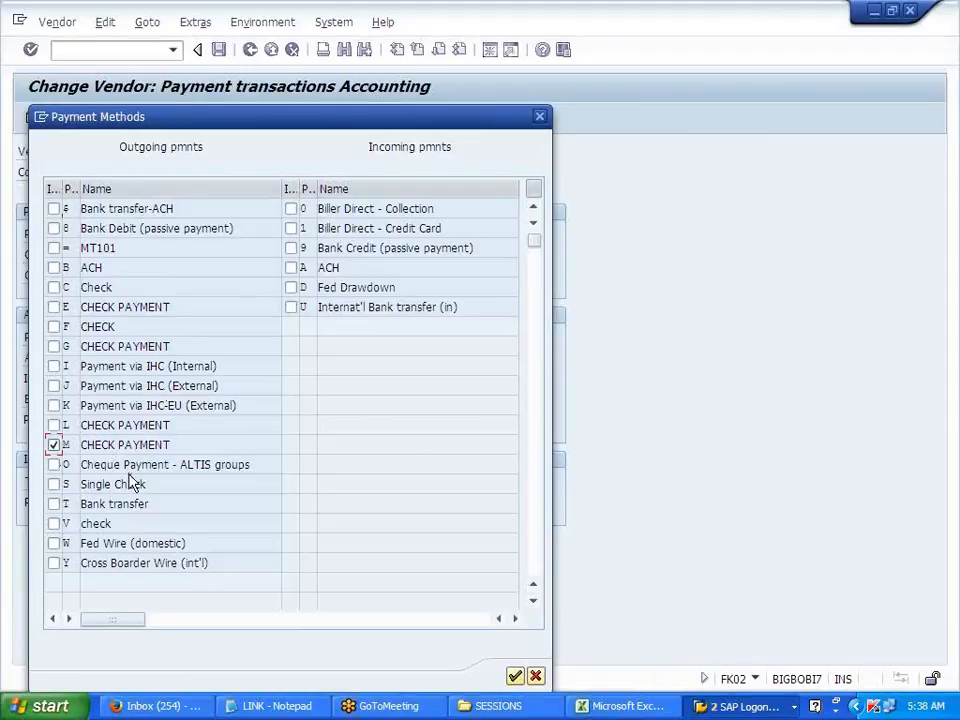
click(515, 677)
click(155, 337)
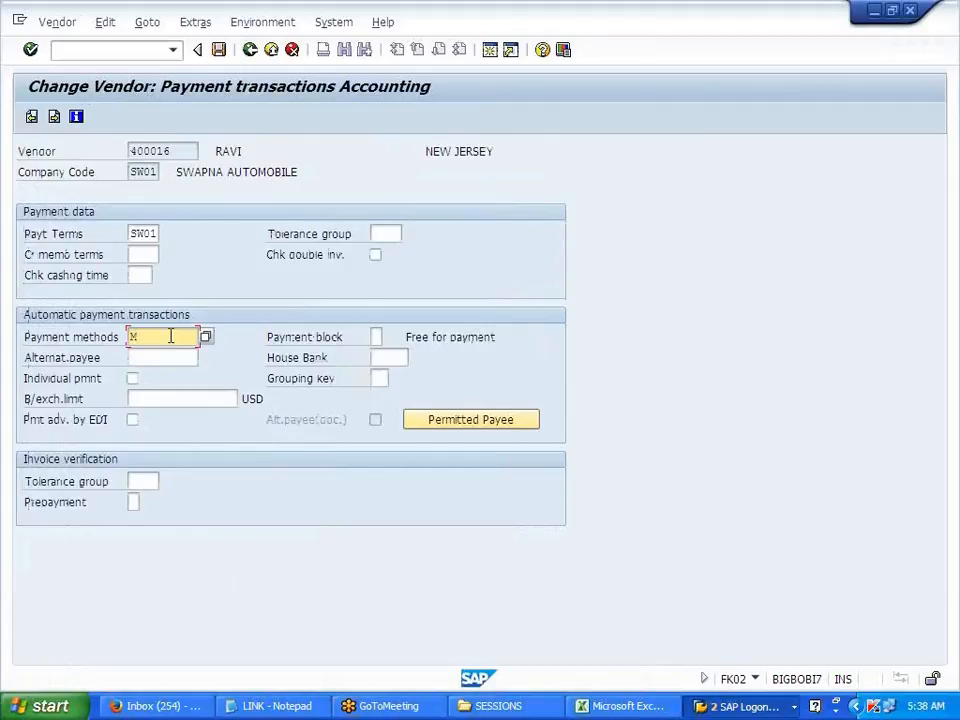
text(hhhhhhhh)
key(BackSpace)
key(BackSpace)
key(BackSpace)
key(BackSpace)
key(BackSpace)
key(BackSpace)
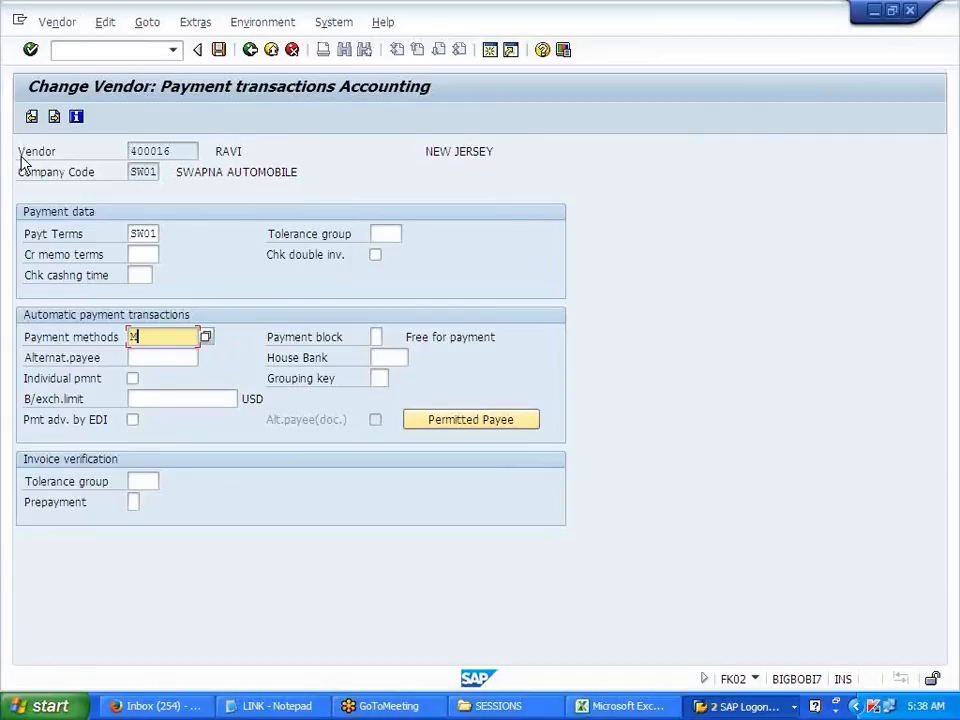
- Check the House Bank setting and save the vendor's payment data
click(112, 158)
click(269, 360)
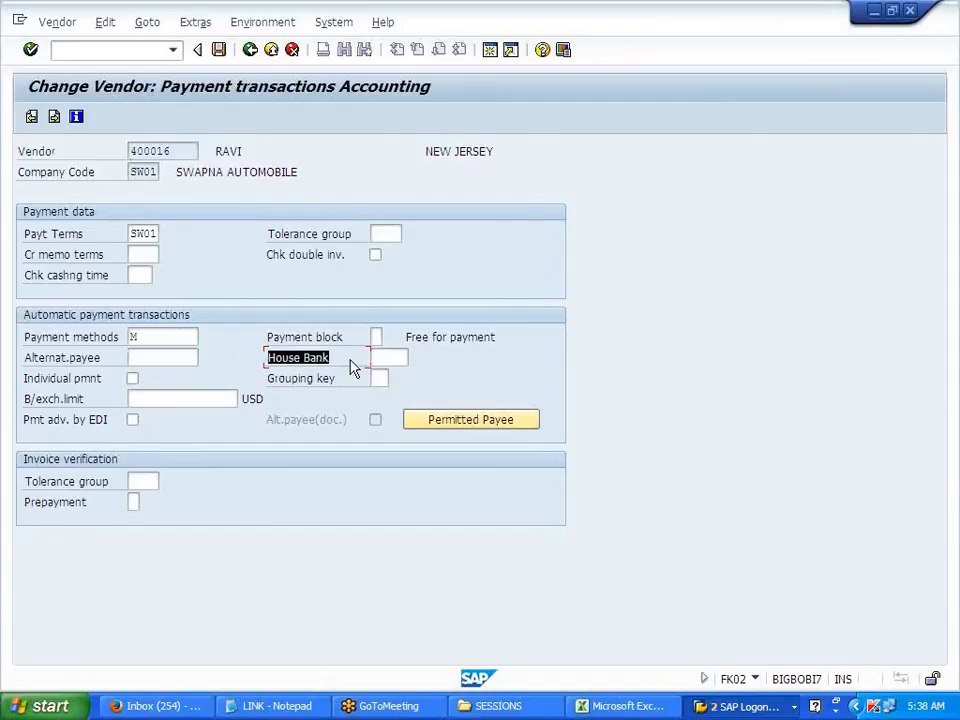
click(220, 52)
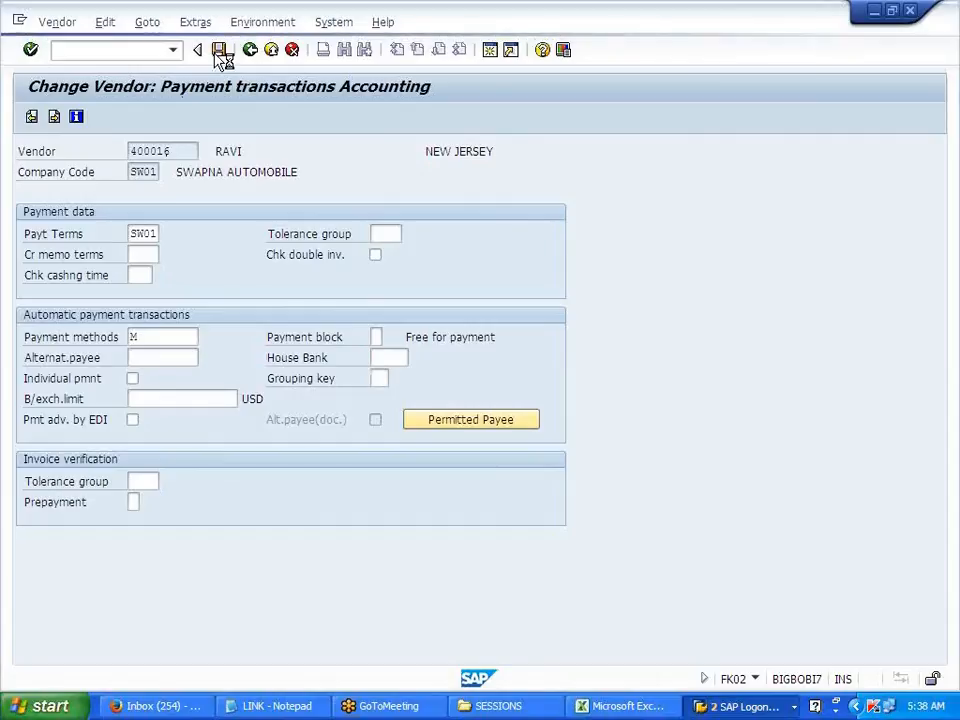
- Run transaction FBL1N for the same vendor in company code SW01 and check the total of its open items
click(125, 52)
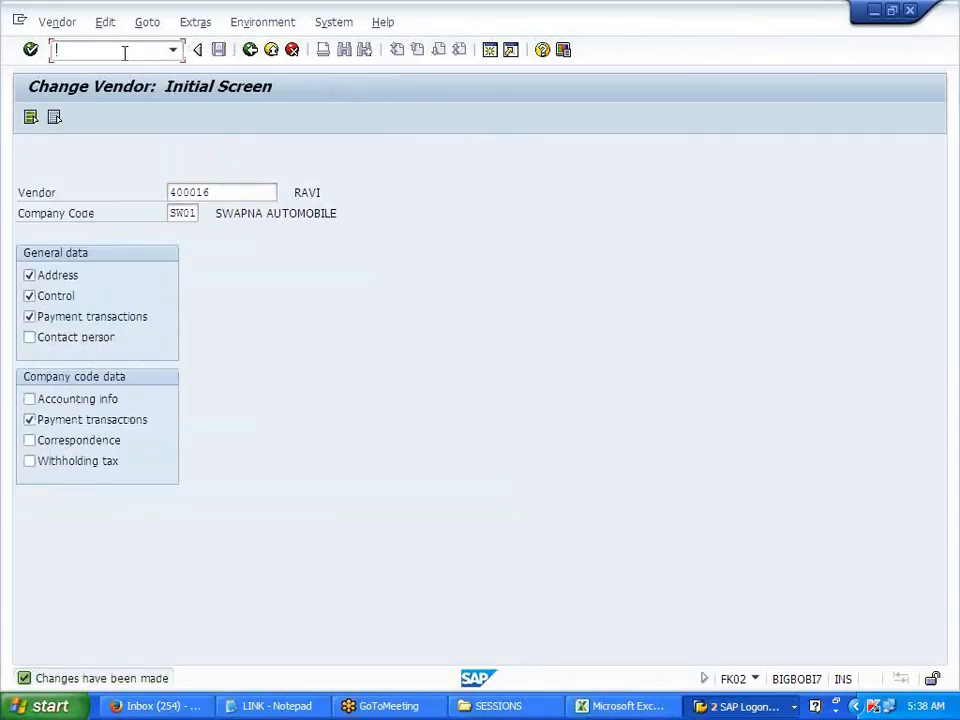
text(/nfbl1n)
key(Return)
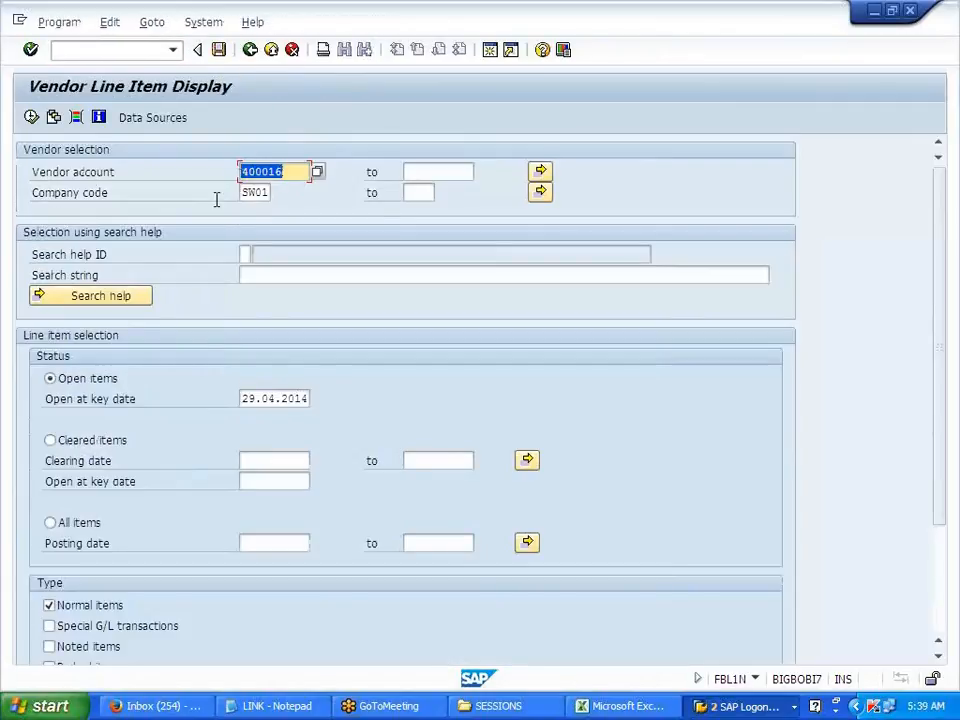
click(31, 117)
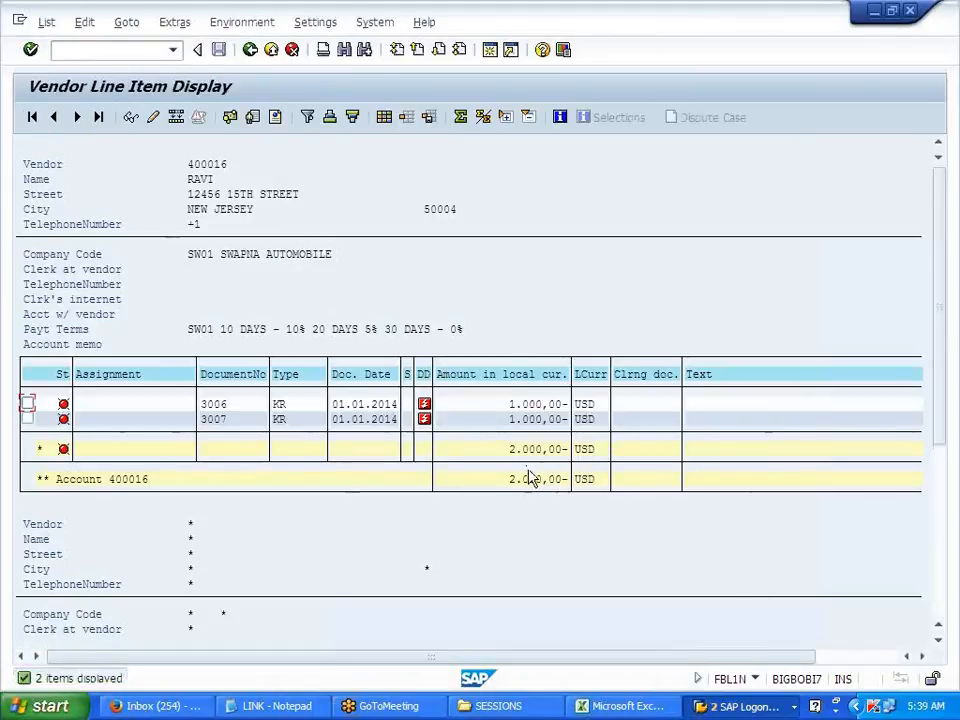
click(515, 455)
drag(515, 455, 571, 456)
- Start outgoing payment transaction F-53 and set the document date to 29.04.2014
click(142, 50)
text(/nfbl5)
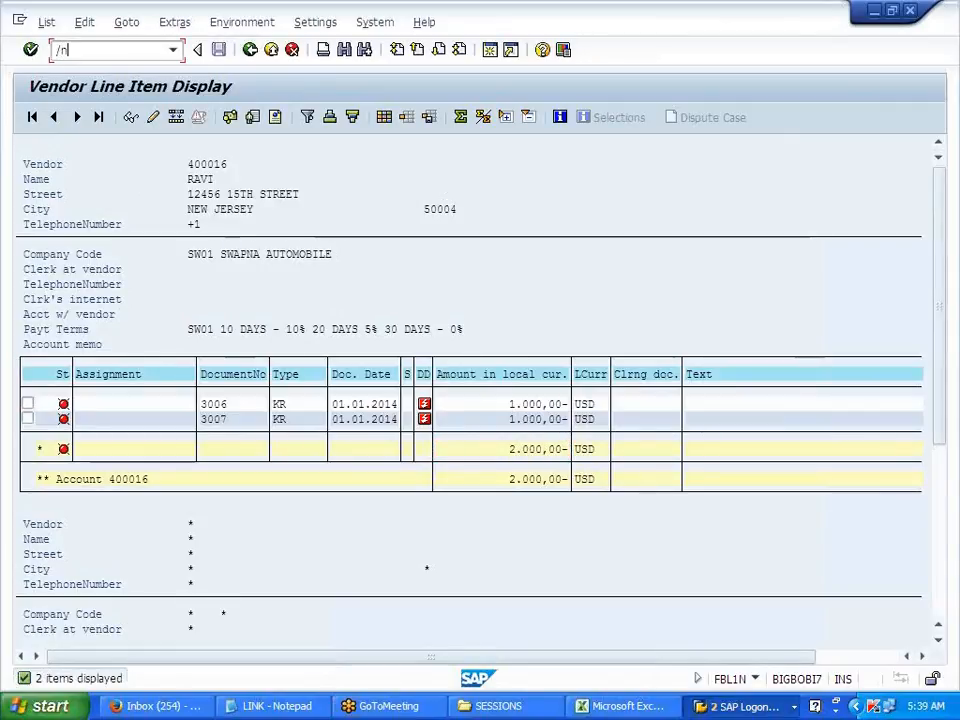
key(Return)
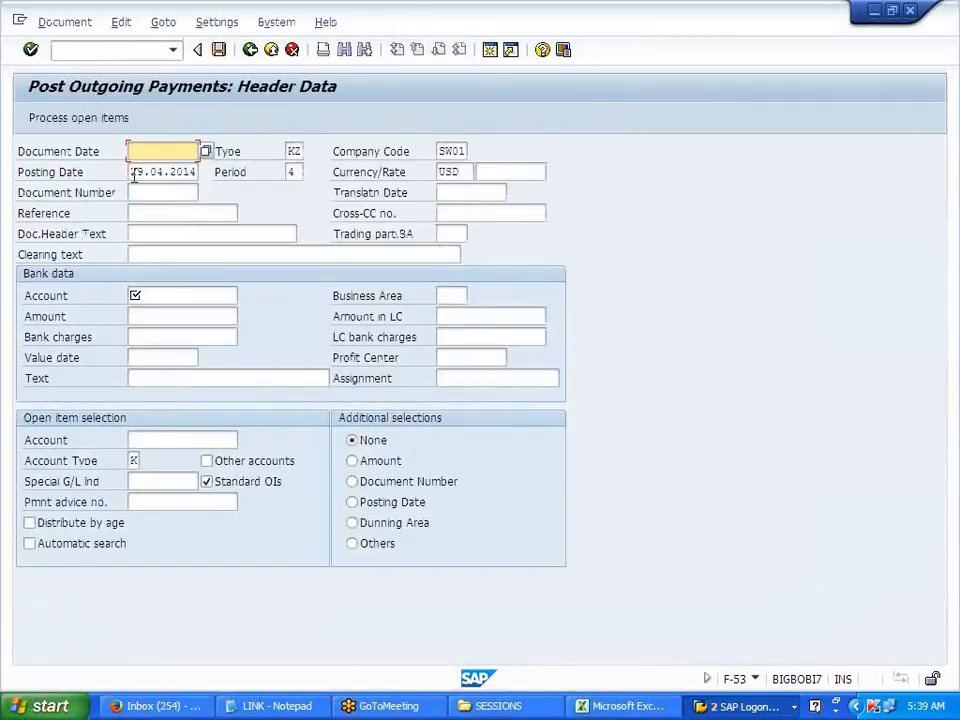
key(ctrl+v)
- Enter the bank G/L account in the bank data and set the payment amount to 2000
click(155, 296)
click(155, 314)
click(158, 317)
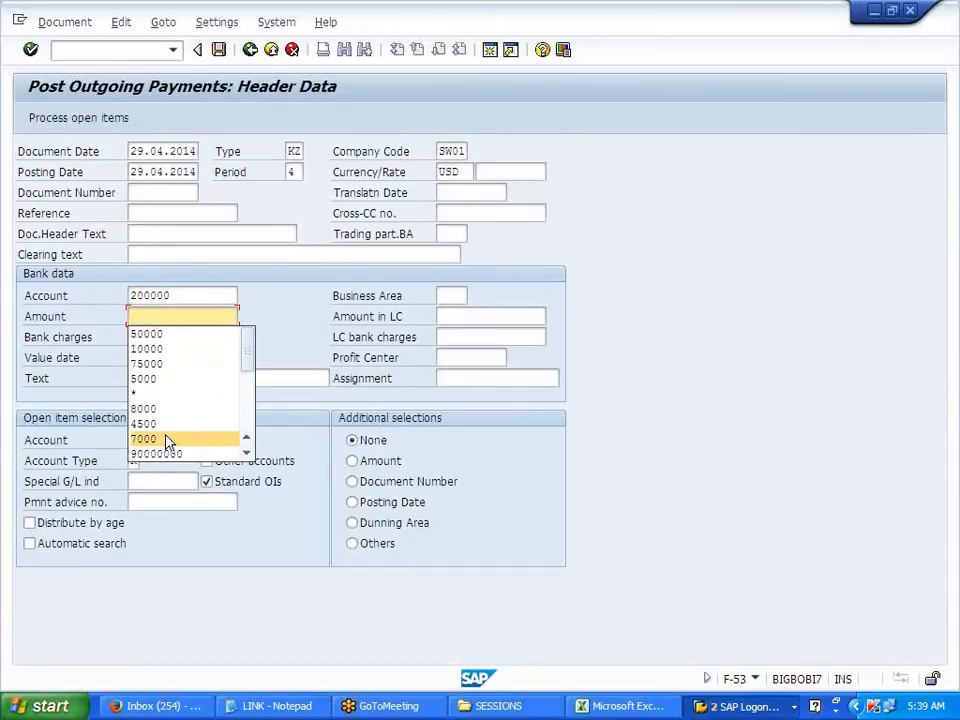
click(174, 316)
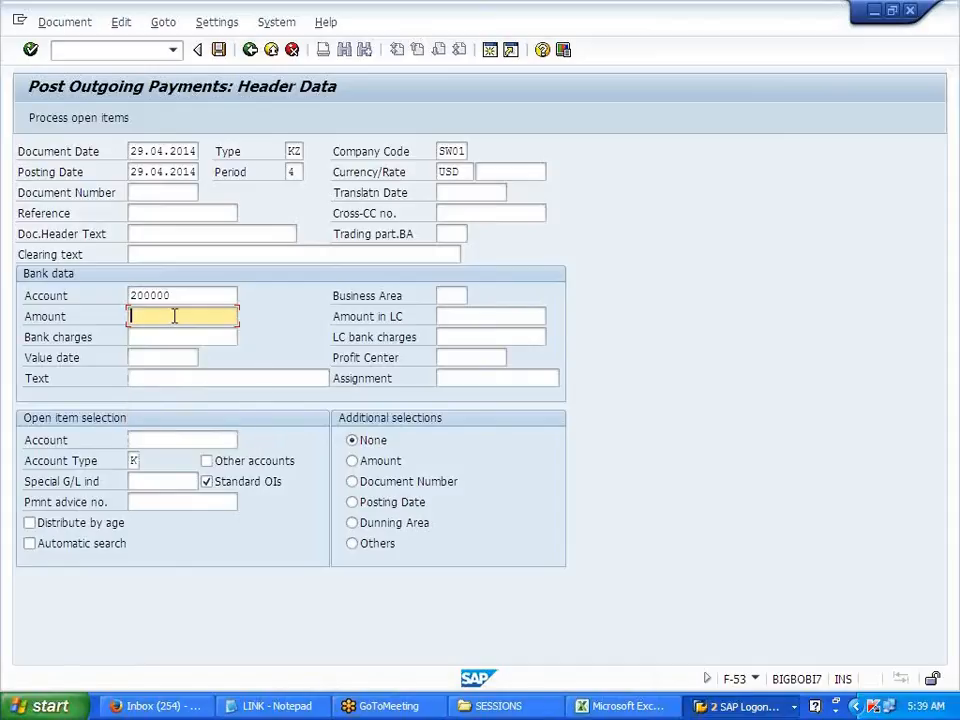
text(2000)
key(Tab)
key(Tab)
key(Tab)
key(Tab)
key(Tab)
key(shift+Tab)
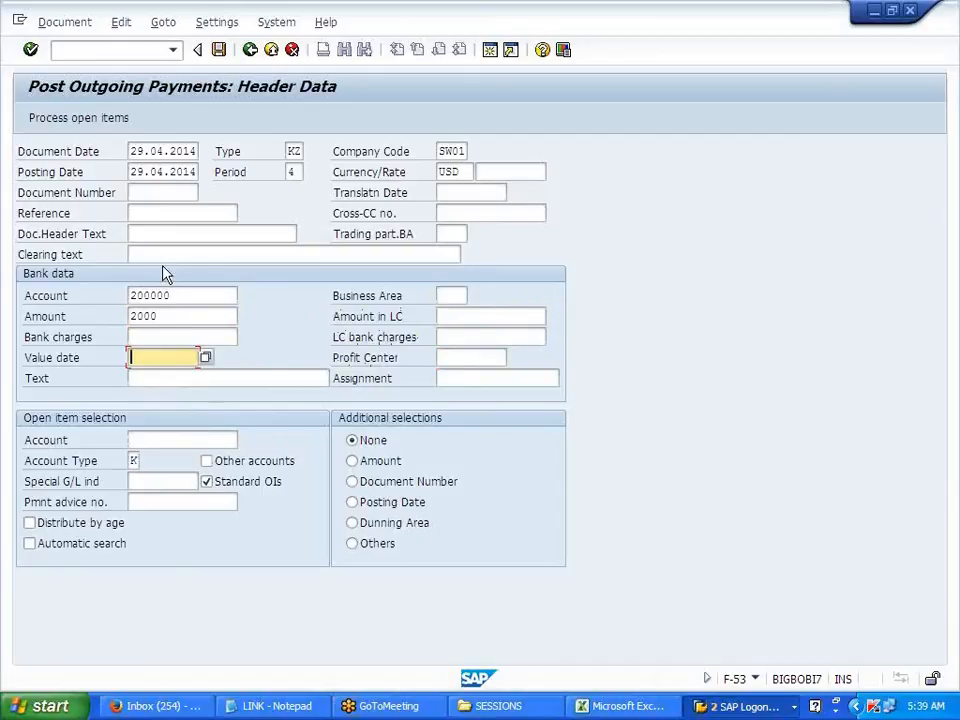
- Set the value date to the posting date 29.04.2014, select the vendor's account for open items, and process its open items
drag(129, 172, 198, 172)
key(ctrl+c)
click(133, 357)
key(ctrl+v)
click(167, 441)
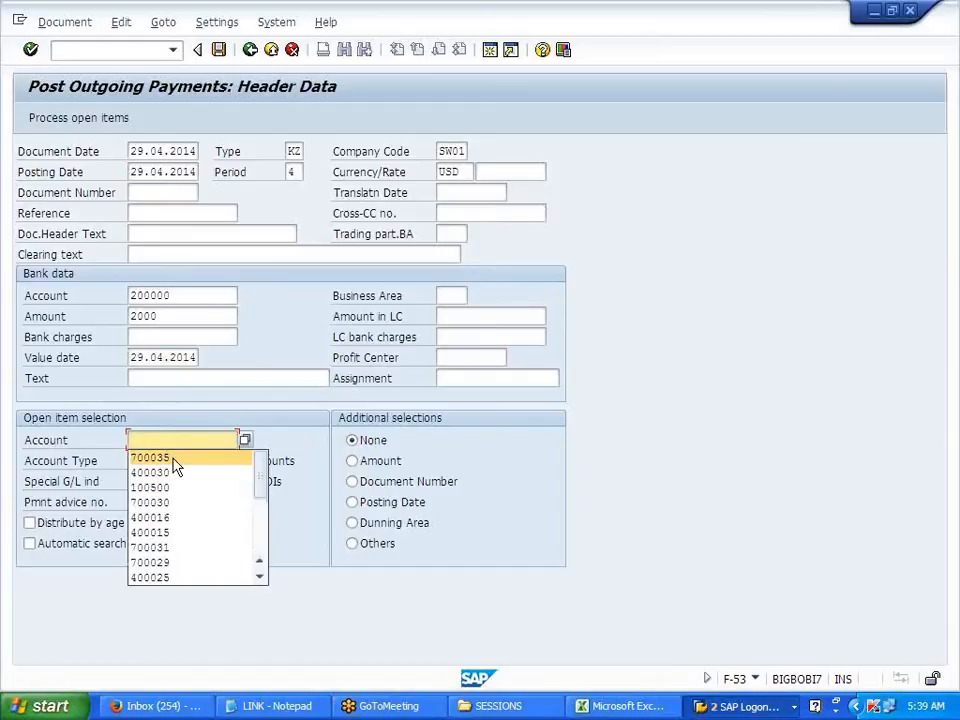
click(189, 518)
key(Return)
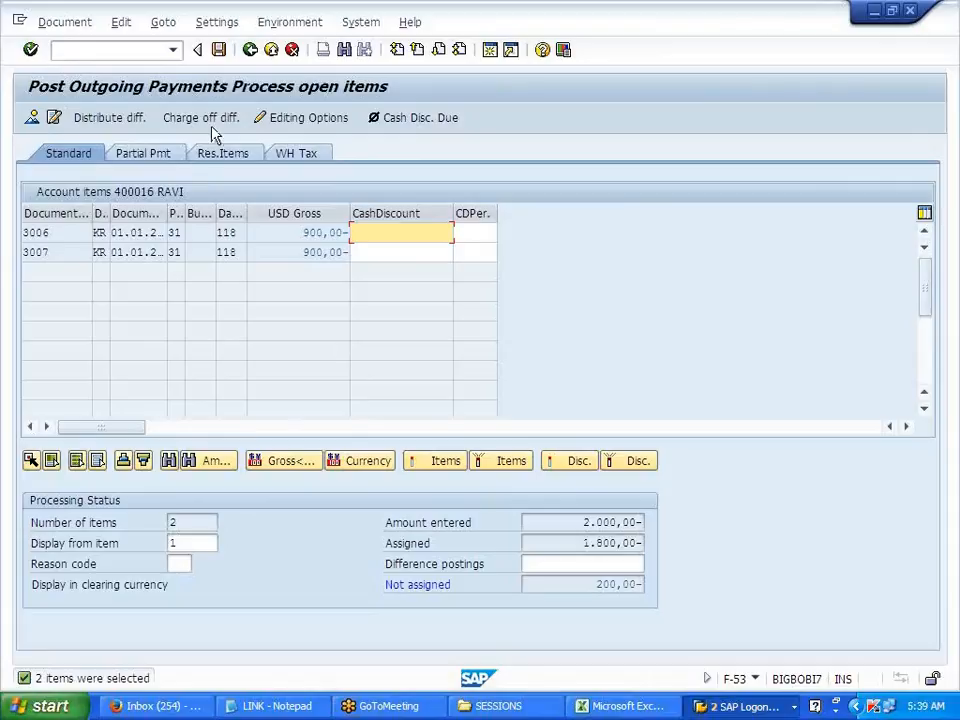
- Correct the bank line item's amount to 1800 and return to processing the vendor's open items
click(250, 50)
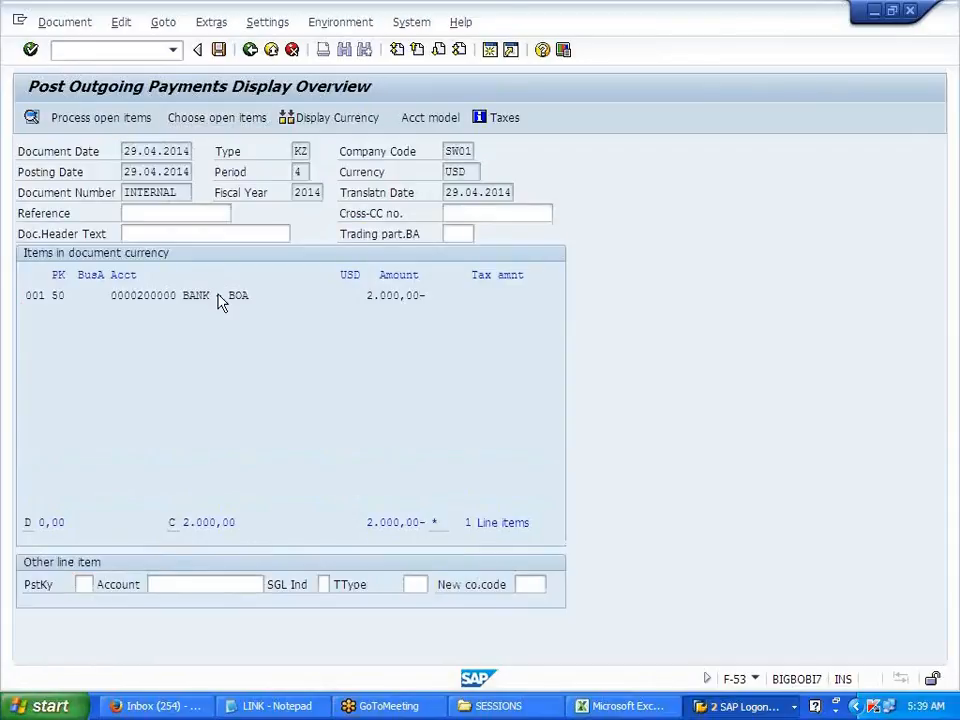
double_click(218, 293)
text(1800)
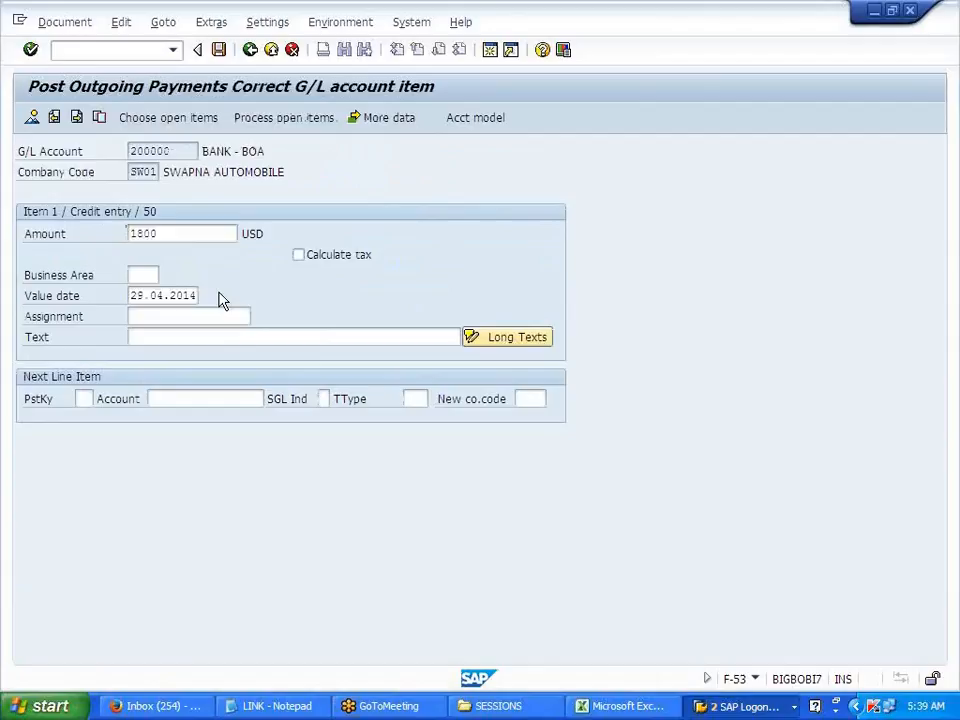
key(Return)
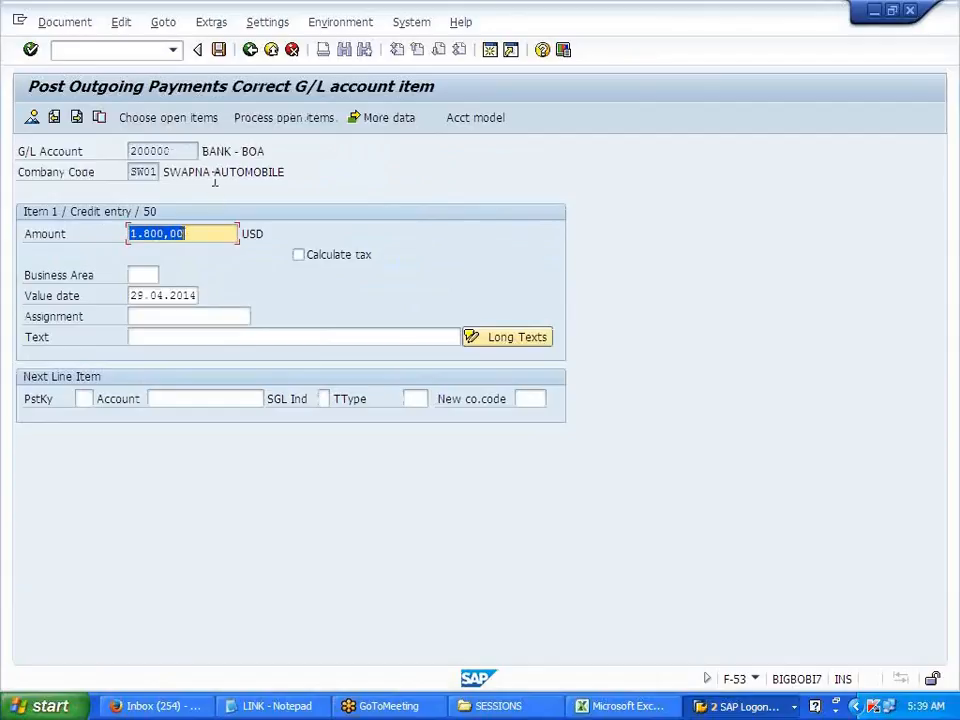
click(270, 120)
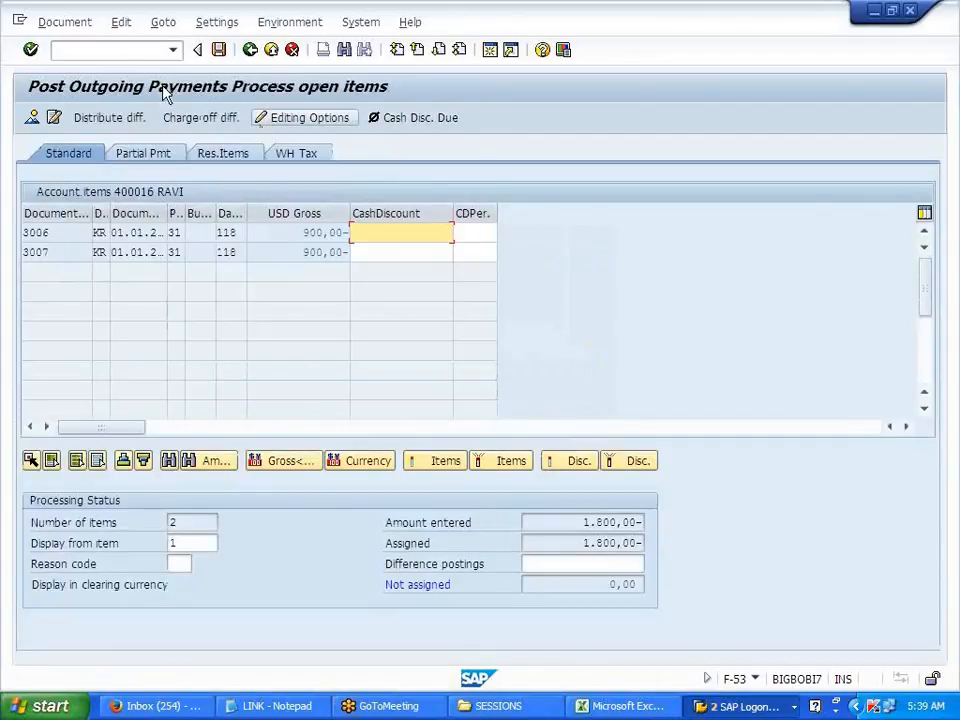
- Simulate the outgoing payment and post it
click(62, 29)
click(77, 64)
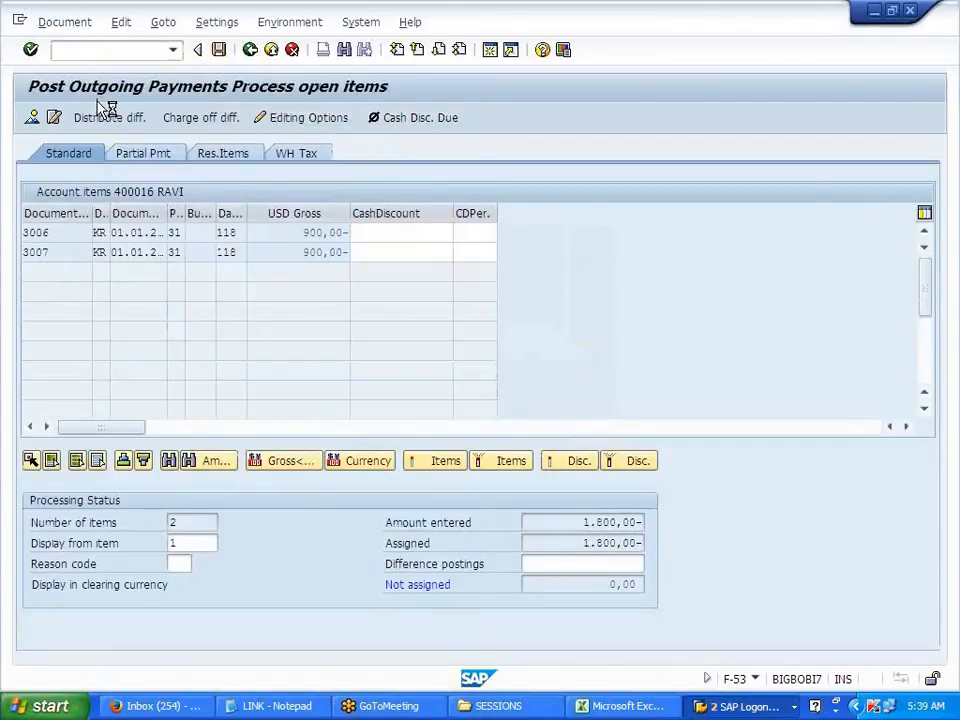
click(219, 50)
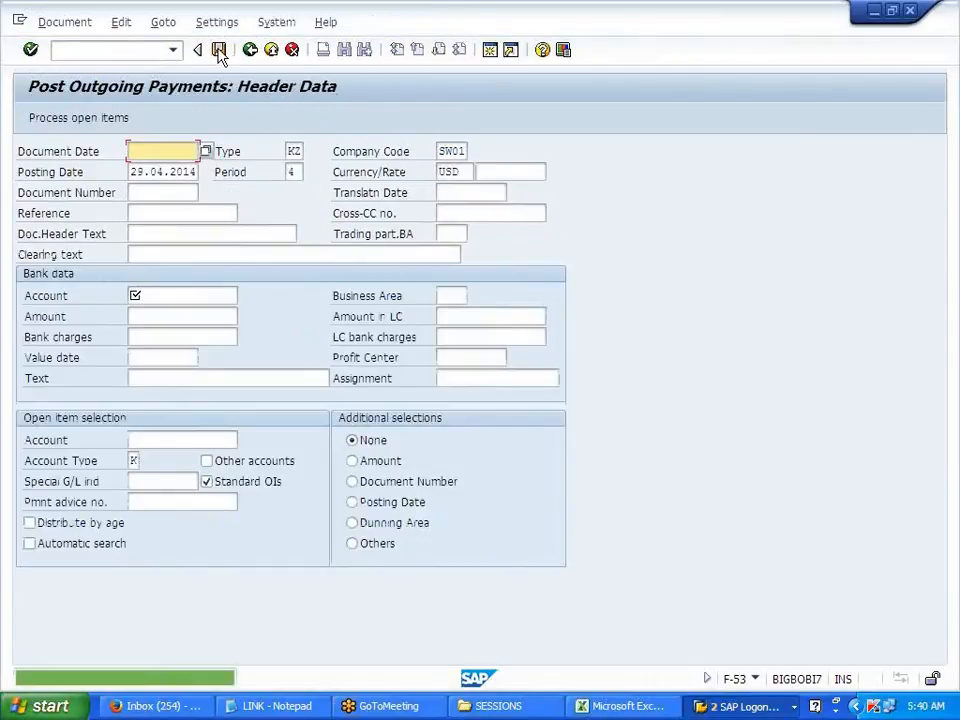
- Run transaction FBL1N for the same vendor in company code SW01 to check for remaining open items
click(58, 50)
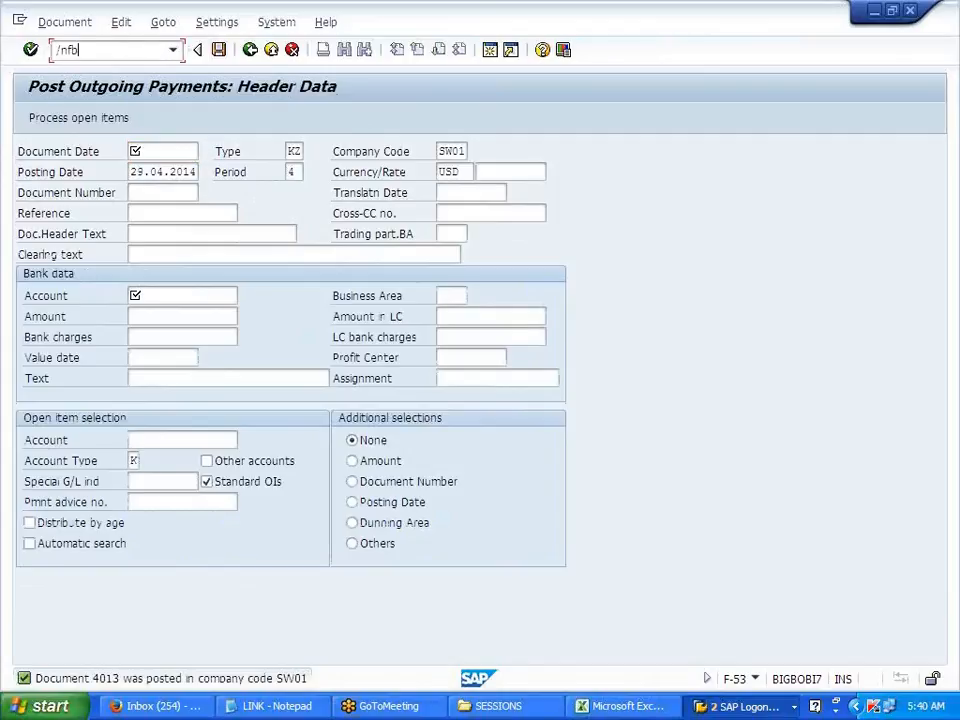
key(Return)
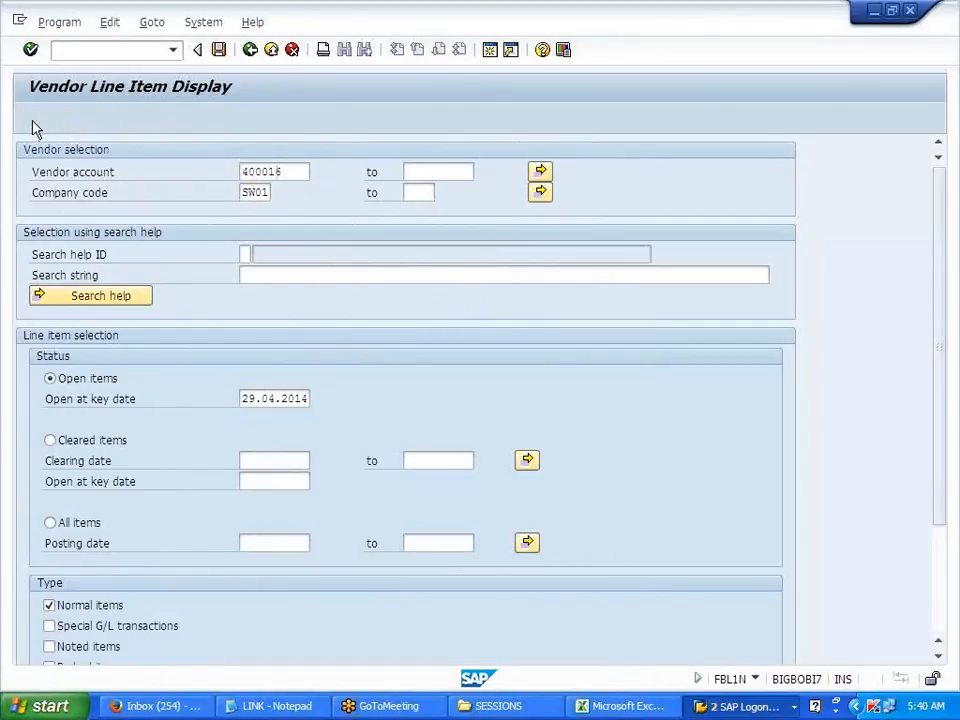
click(32, 118)
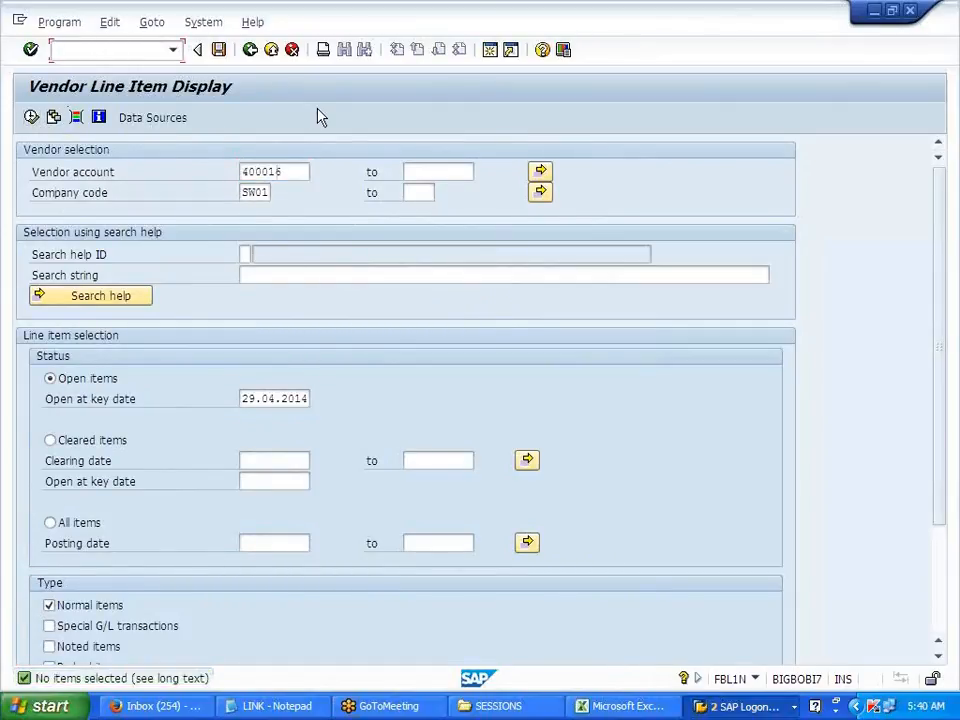
- Start vendor invoice transaction F-43 and set both the document date and posting date to 01.04.2014
text(/nf-43)
key(Return)
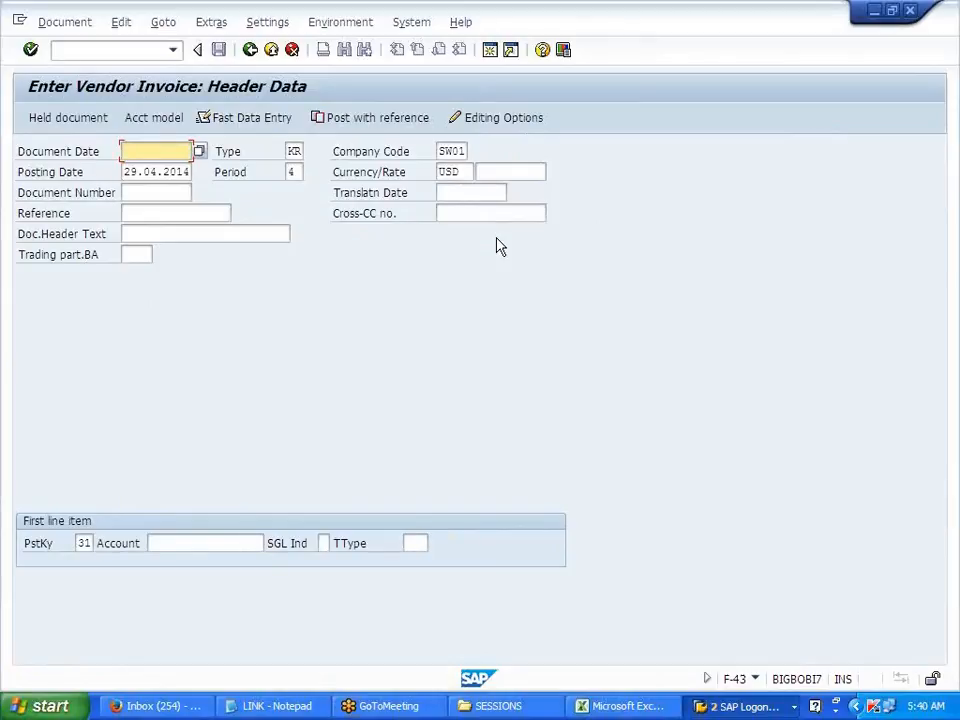
text(01042014)
key(Tab)
key(Tab)
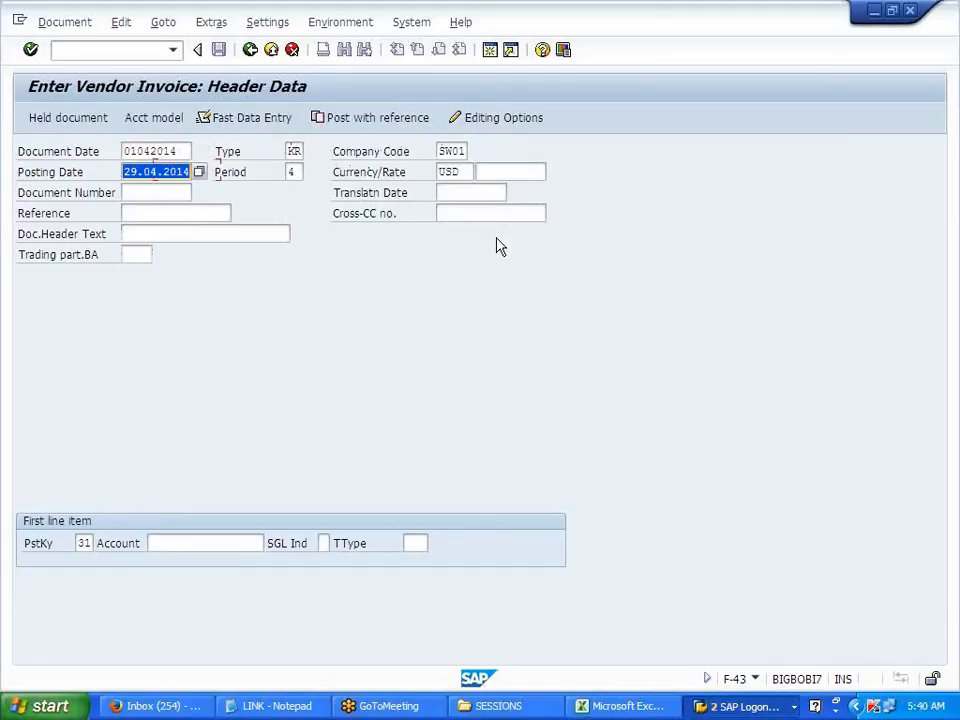
text(01)
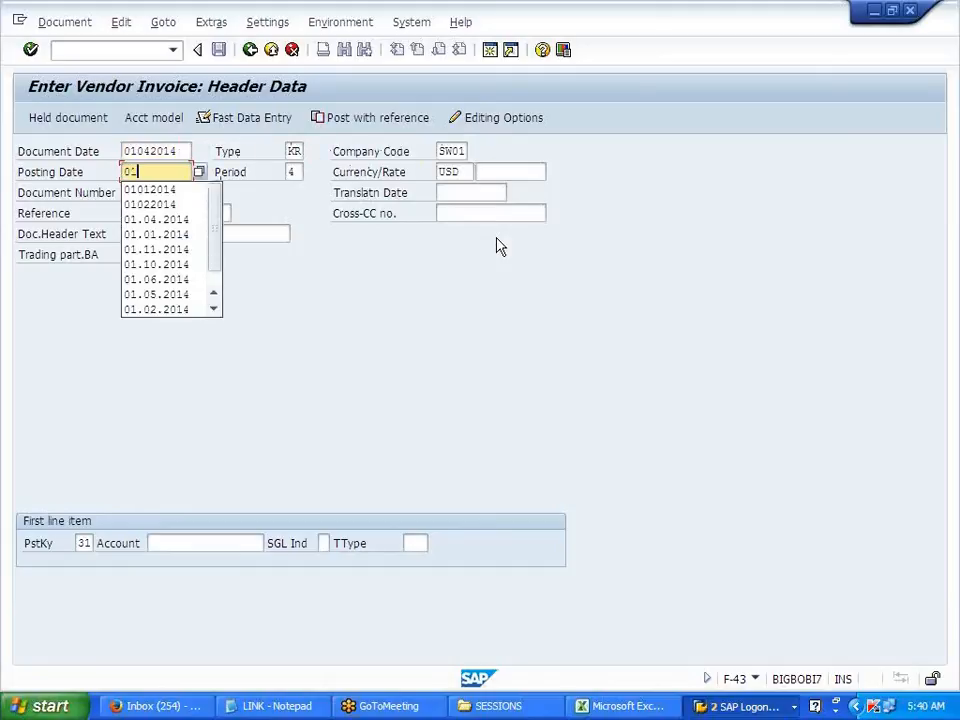
text(042014)
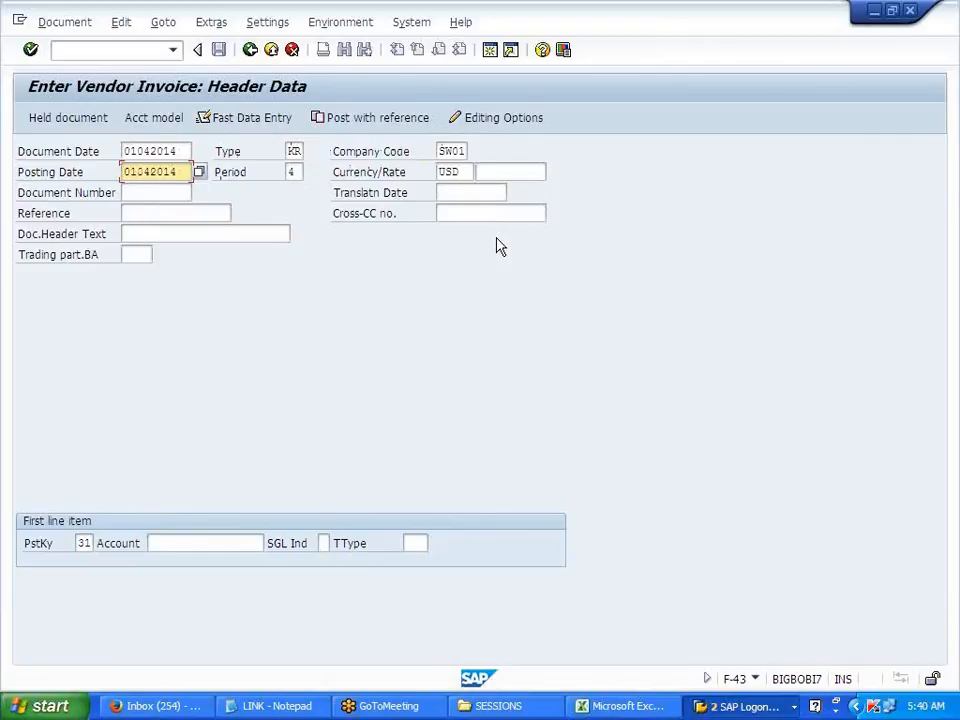
- Enter the vendor's account for the first line item with posting key 31 and continue to its item details
click(201, 540)
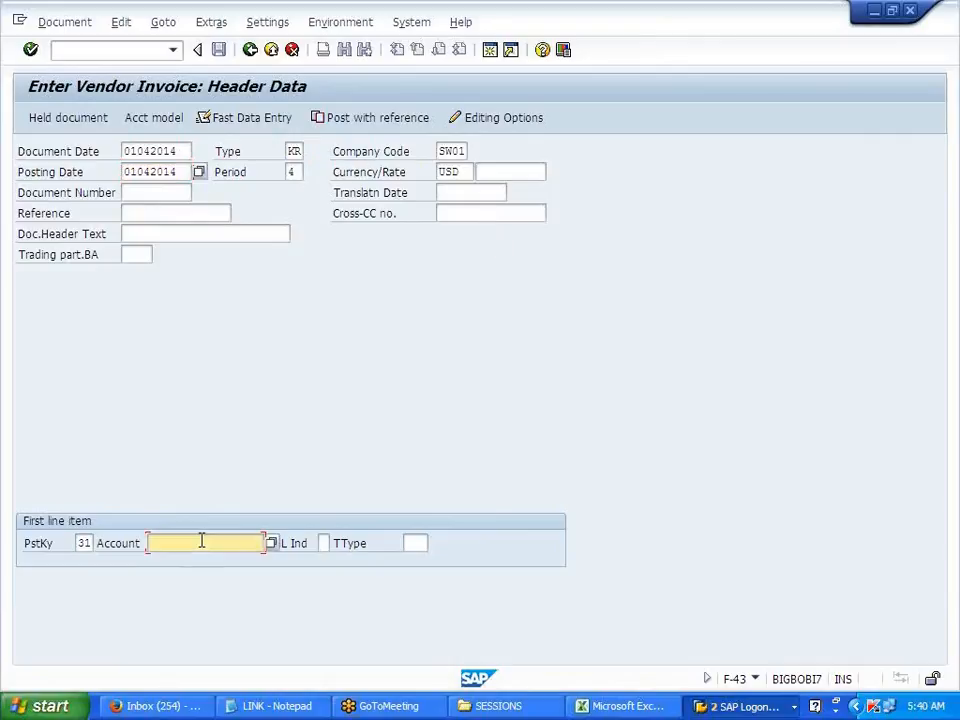
click(196, 522)
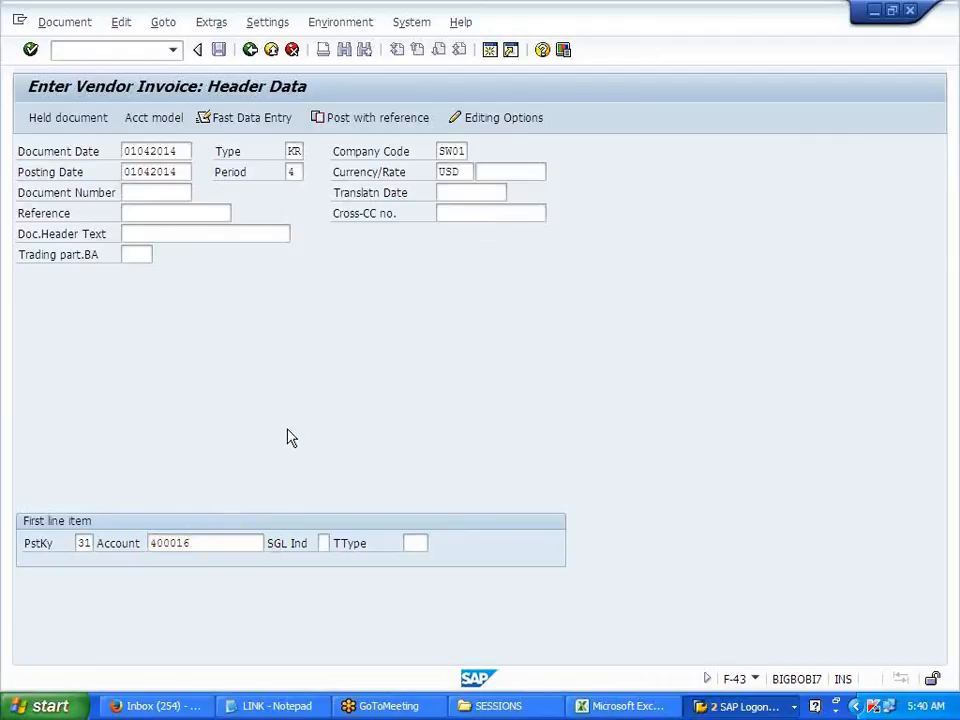
key(Return)
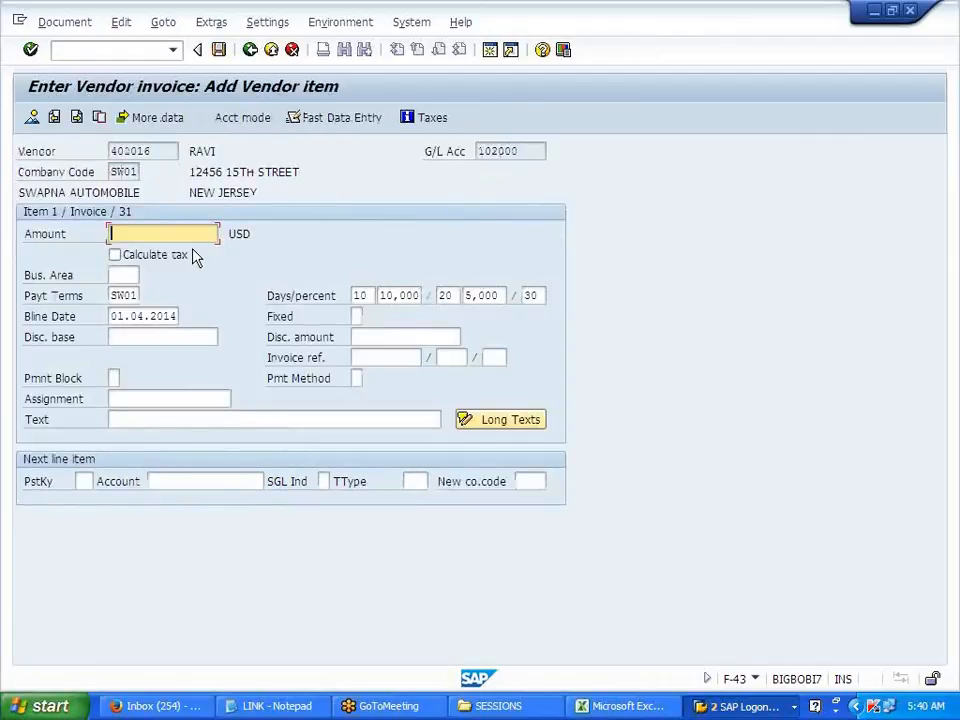
- Set the vendor item's amount to 10000 USD and its payment terms to 0001
text(10000)
key(Tab)
key(Tab)
key(Tab)
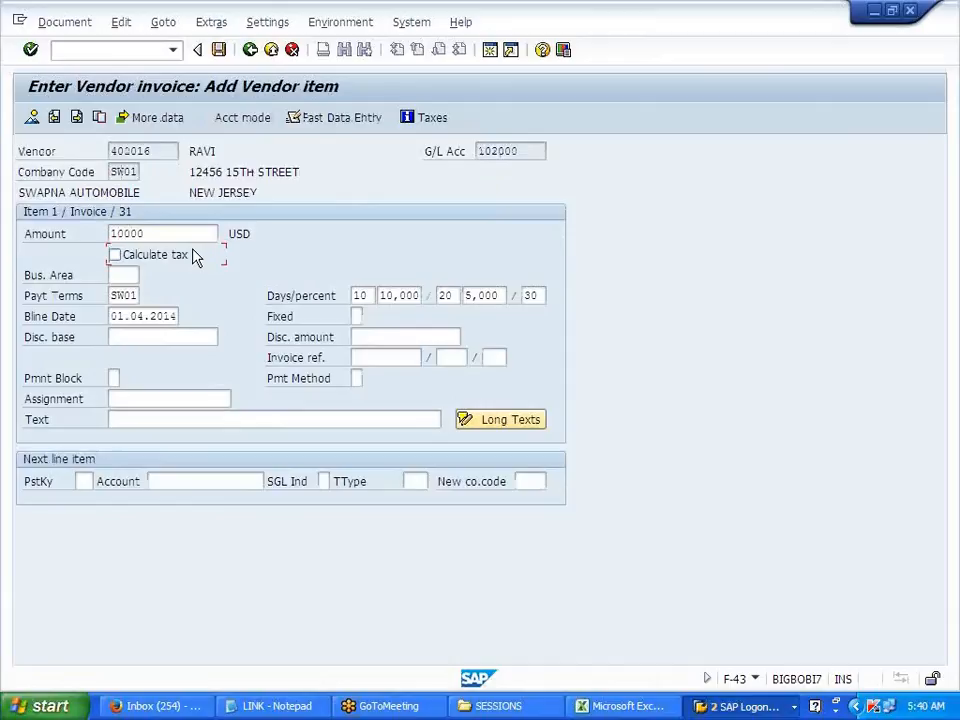
key(BackSpace)
click(125, 314)
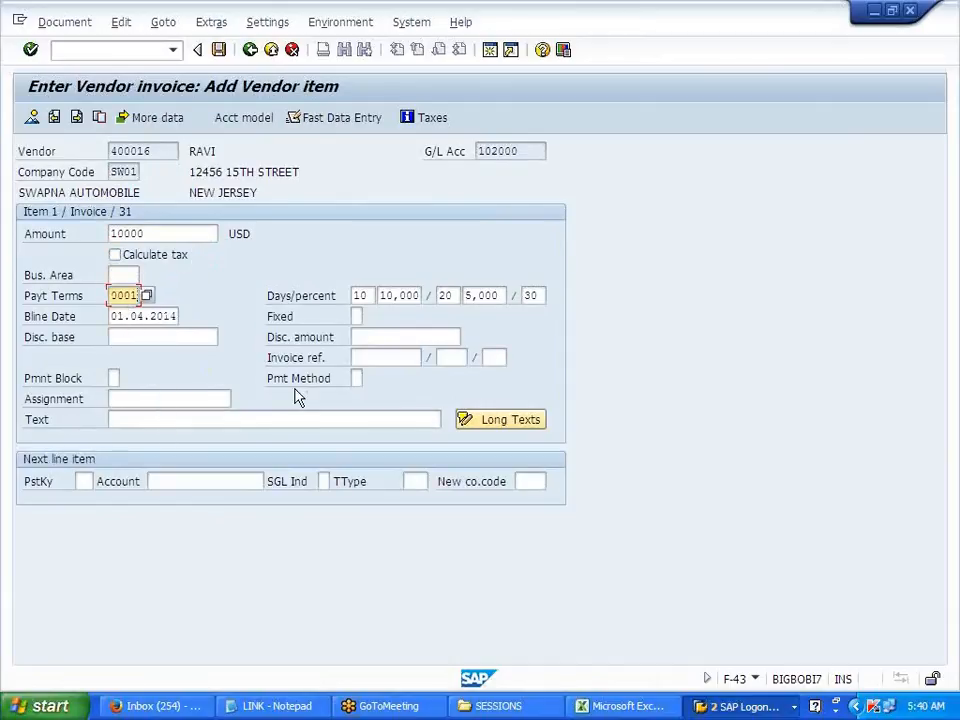
- Set the vendor item's payment method to M
drag(268, 392, 343, 388)
click(360, 381)
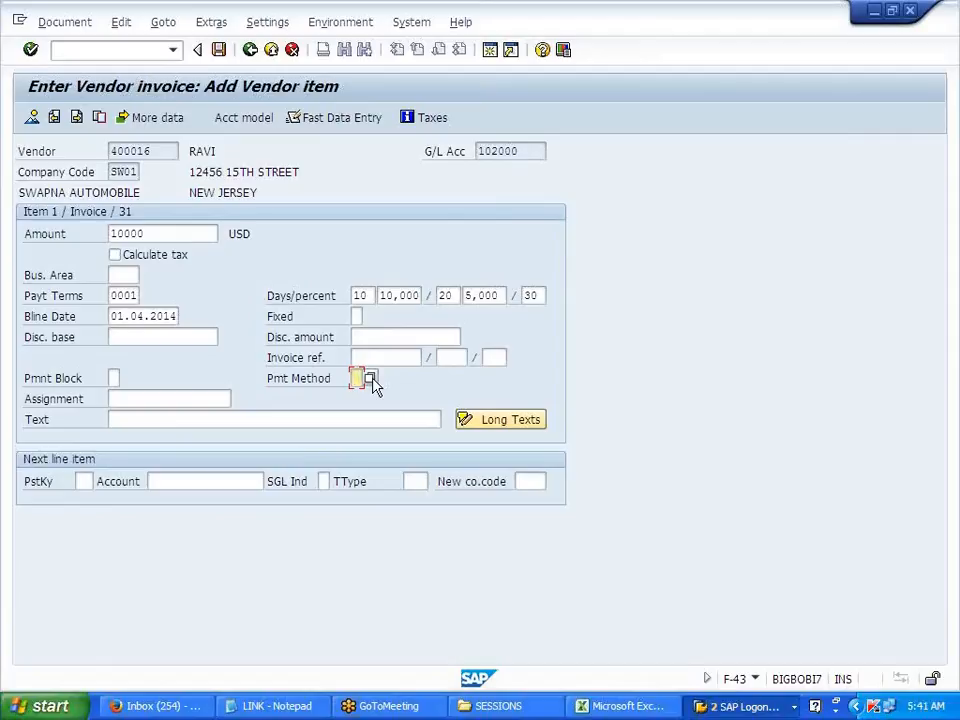
text(M)
- Add a next line item with posting key 40 and the purchases G/L account, accepting the changed payment terms
click(84, 481)
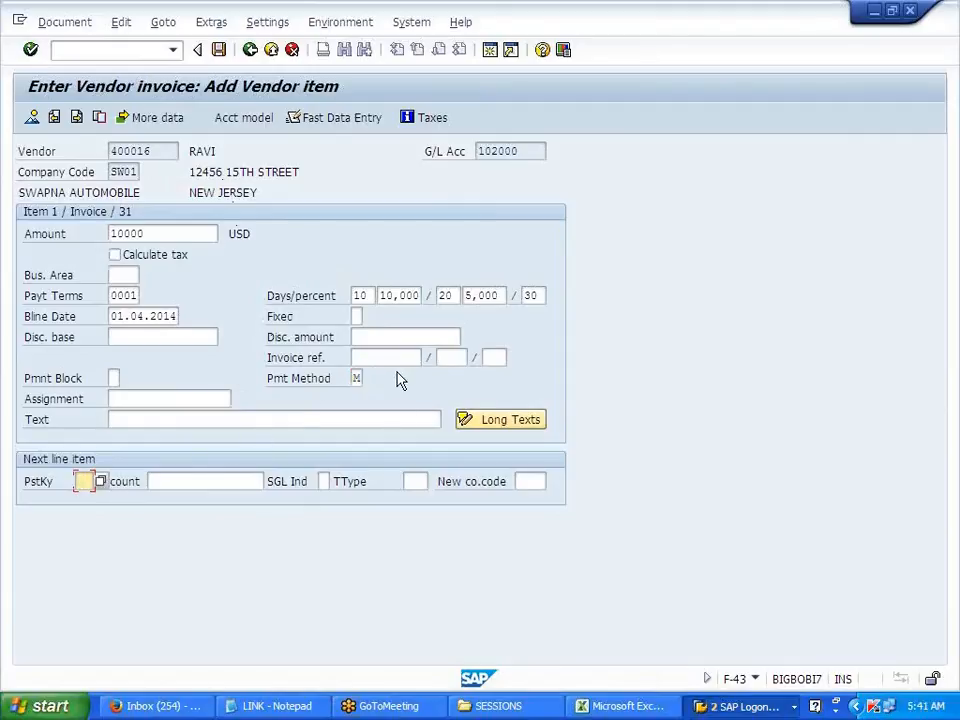
text(40)
key(Tab)
text(401000)
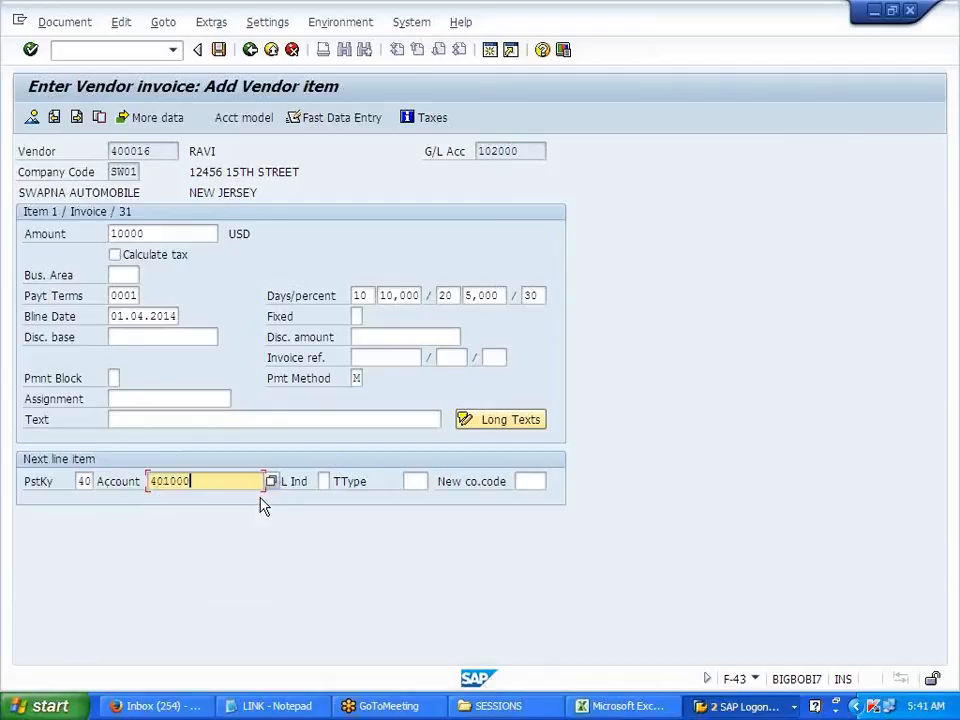
key(Return)
key(Return)
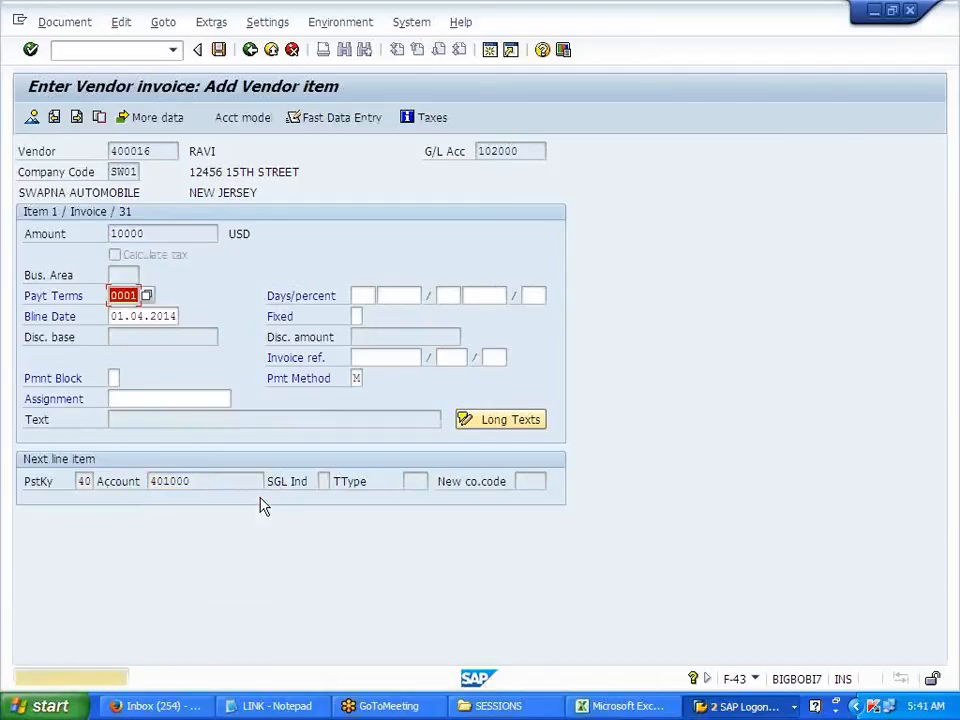
key(Return)
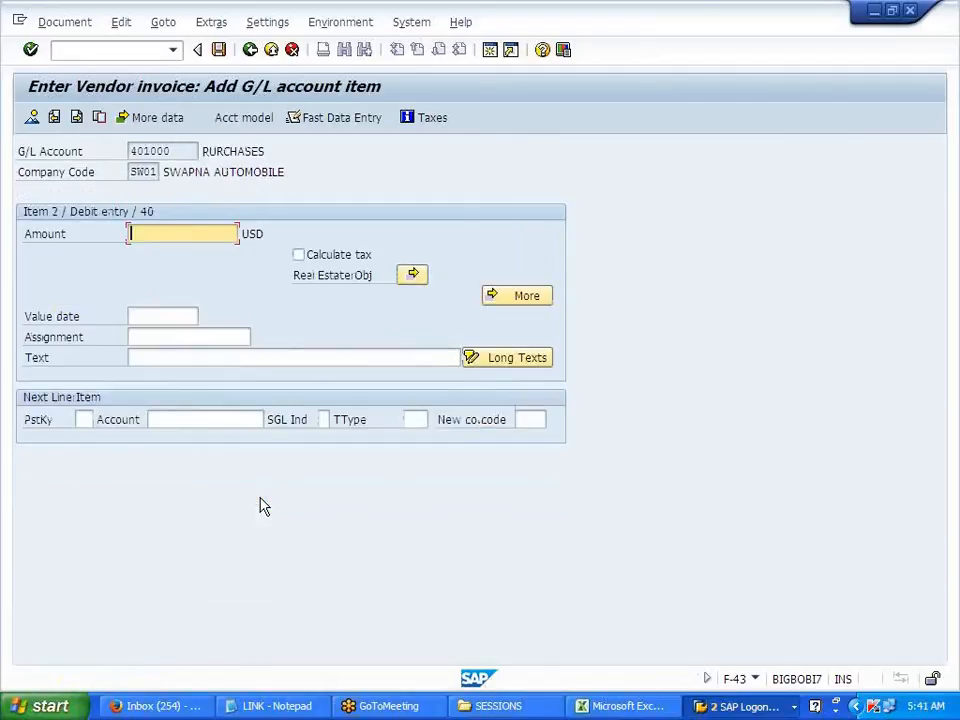
- Set the purchases item's amount to * to balance the invoice and its value date to 01.04.2014
key(BackSpace)
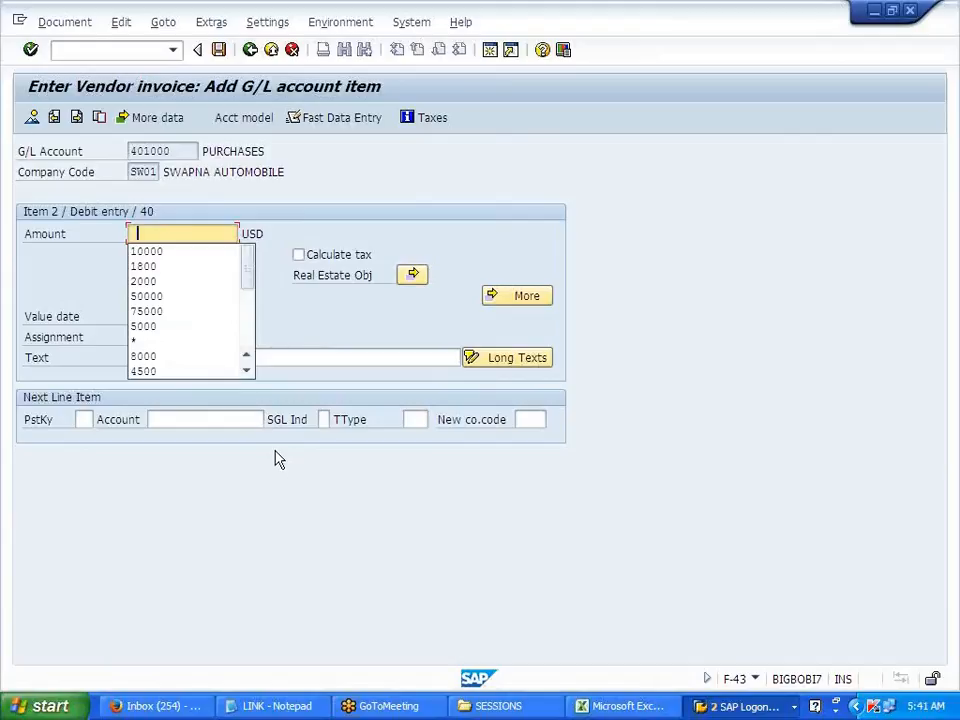
click(163, 236)
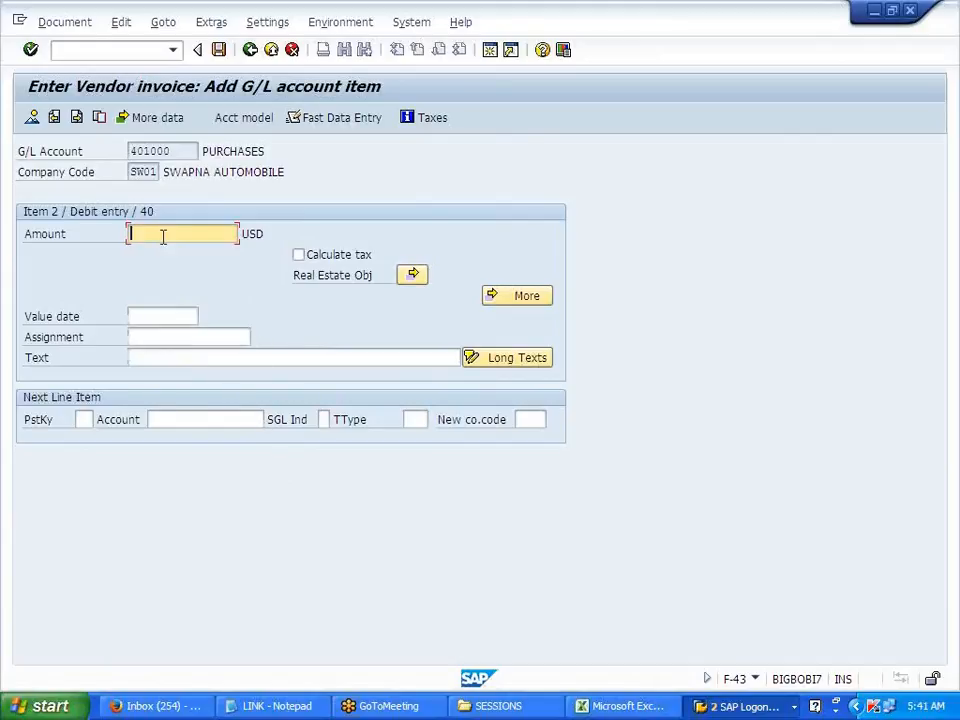
key(Tab)
key(Tab)
key(Tab)
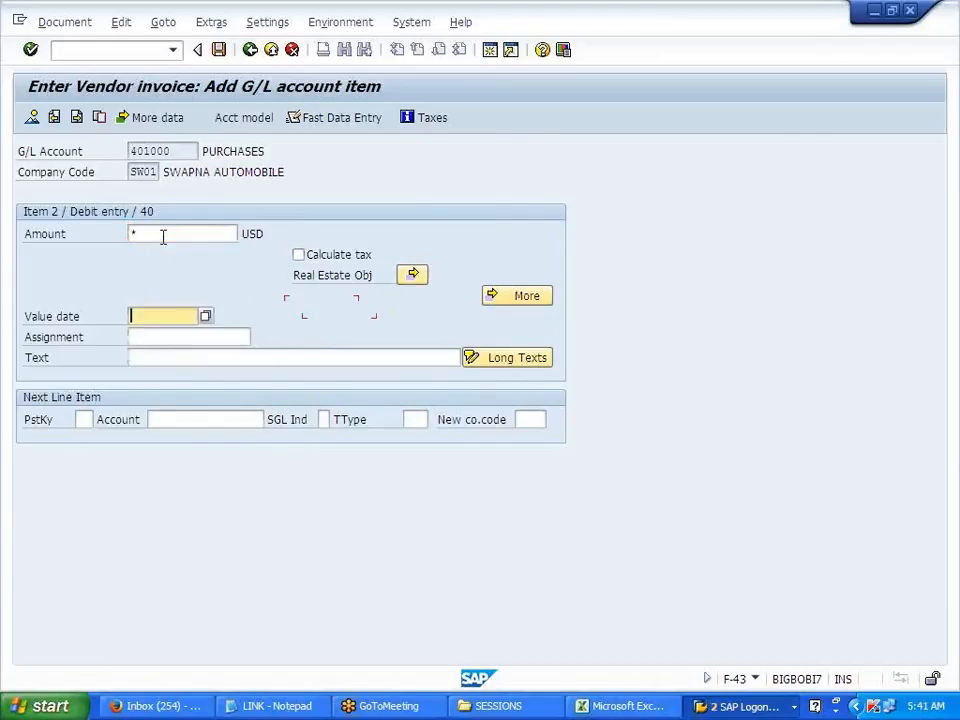
key(BackSpace)
click(147, 315)
text(01042014)
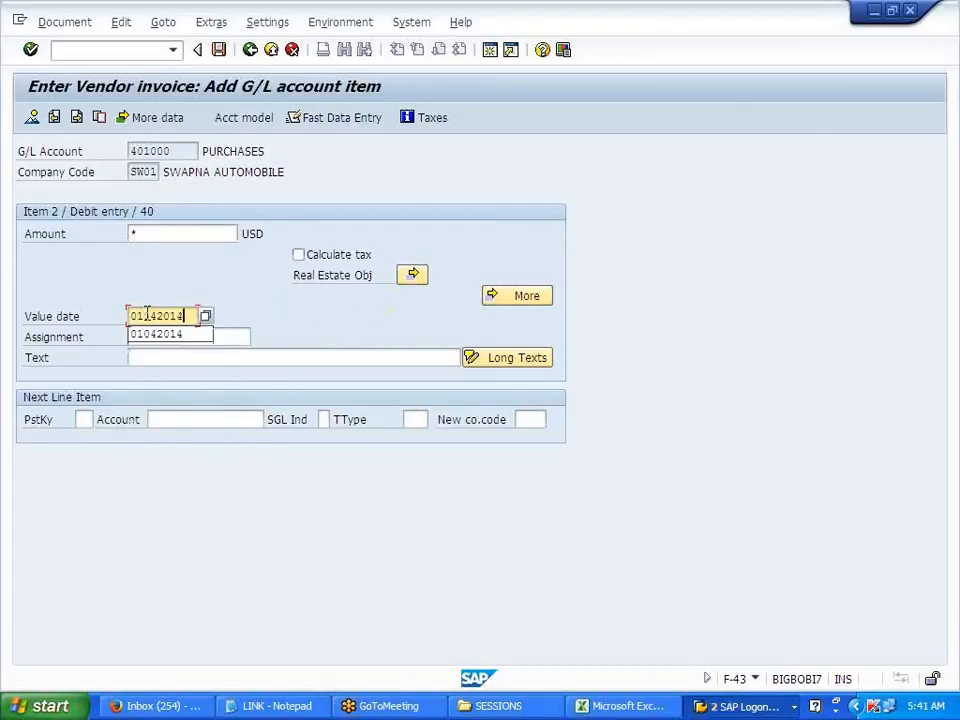
key(Return)
key(Return)
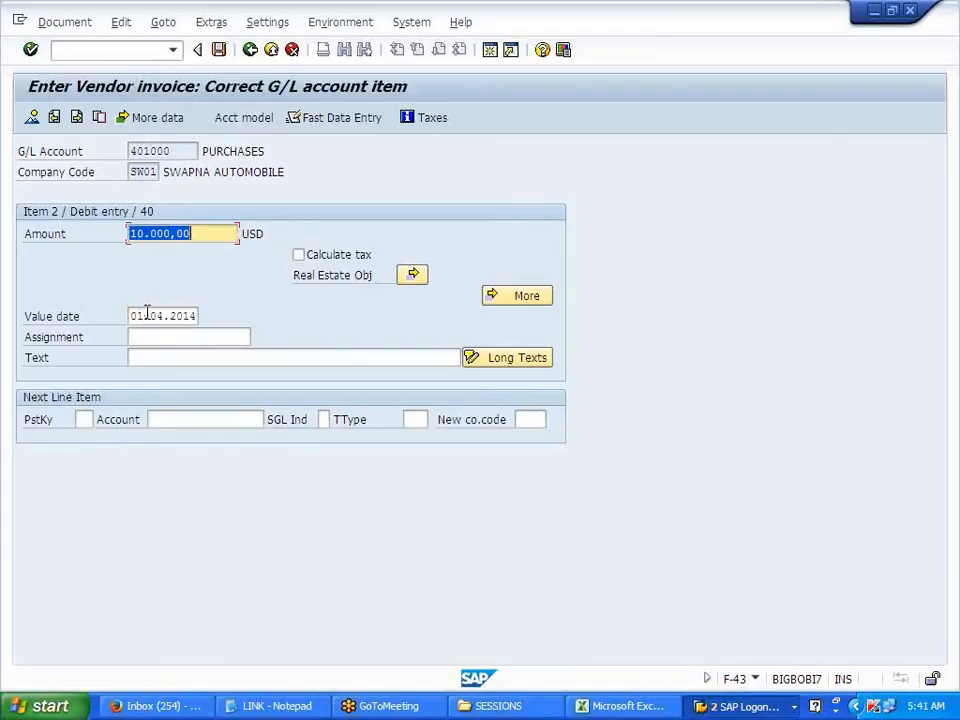
- Simulate the vendor invoice and post it
click(60, 24)
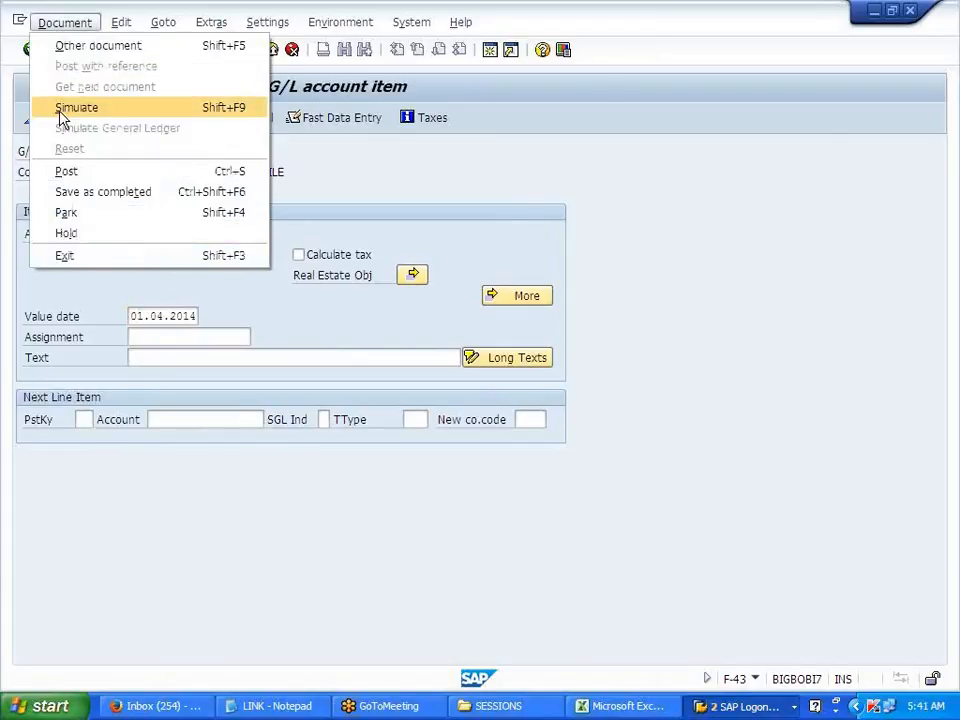
click(62, 112)
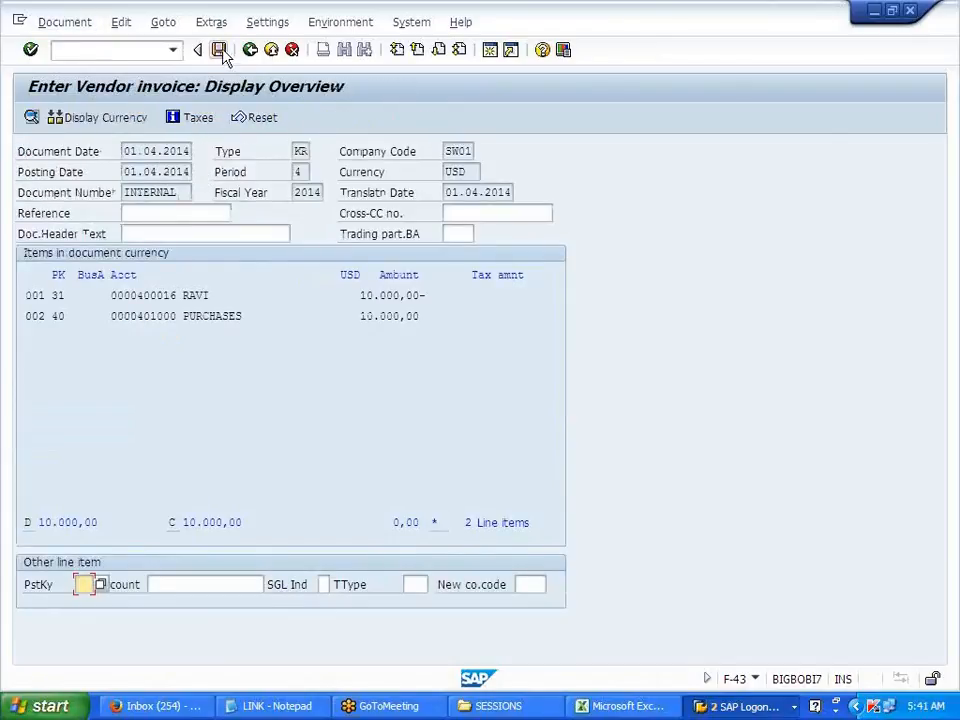
click(219, 50)
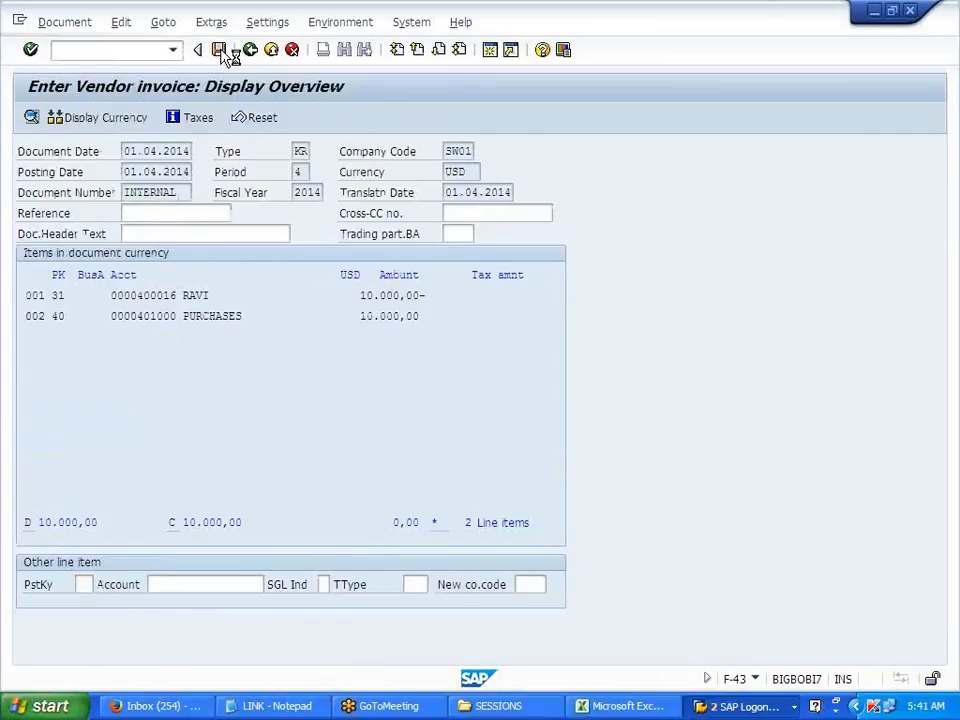
click(220, 50)
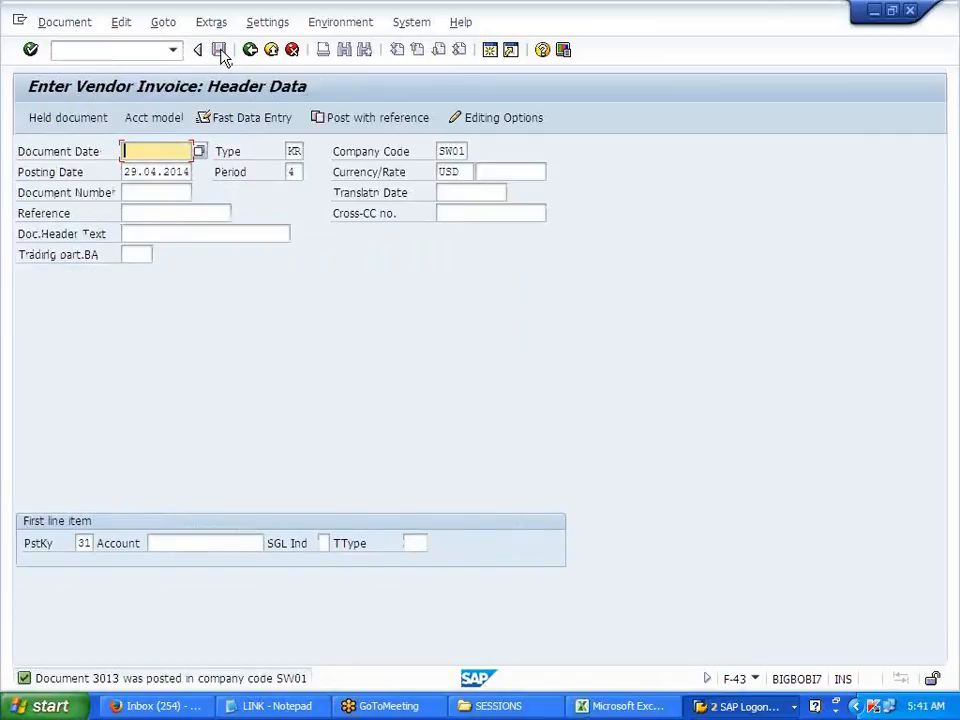
click(115, 52)
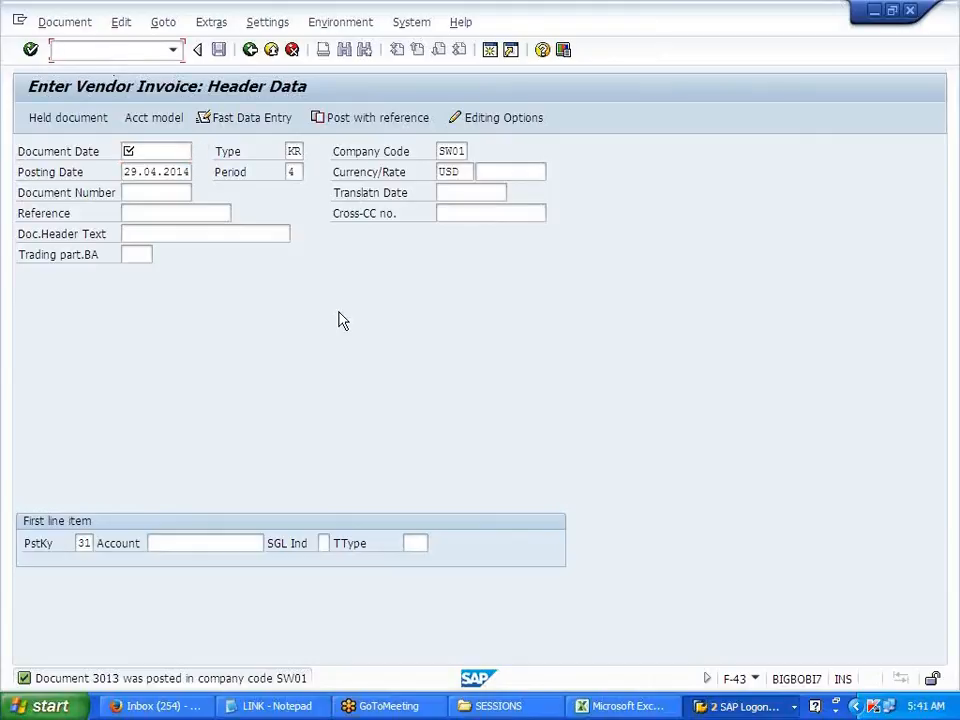
- Set the new vendor invoice's document date and posting date to 10.04.2014
click(135, 151)
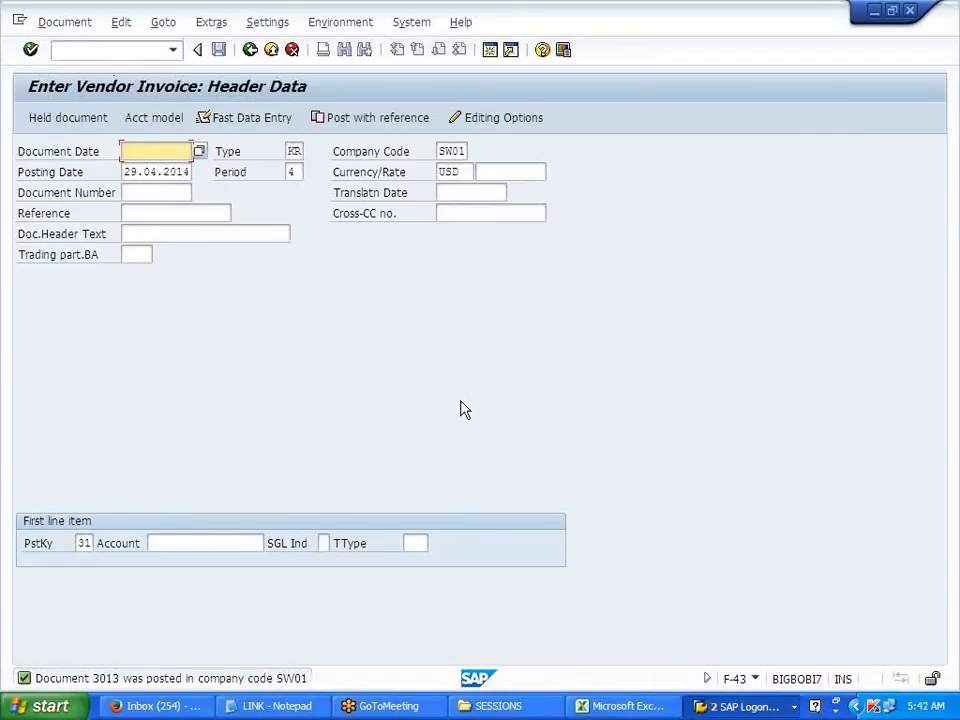
text(10)
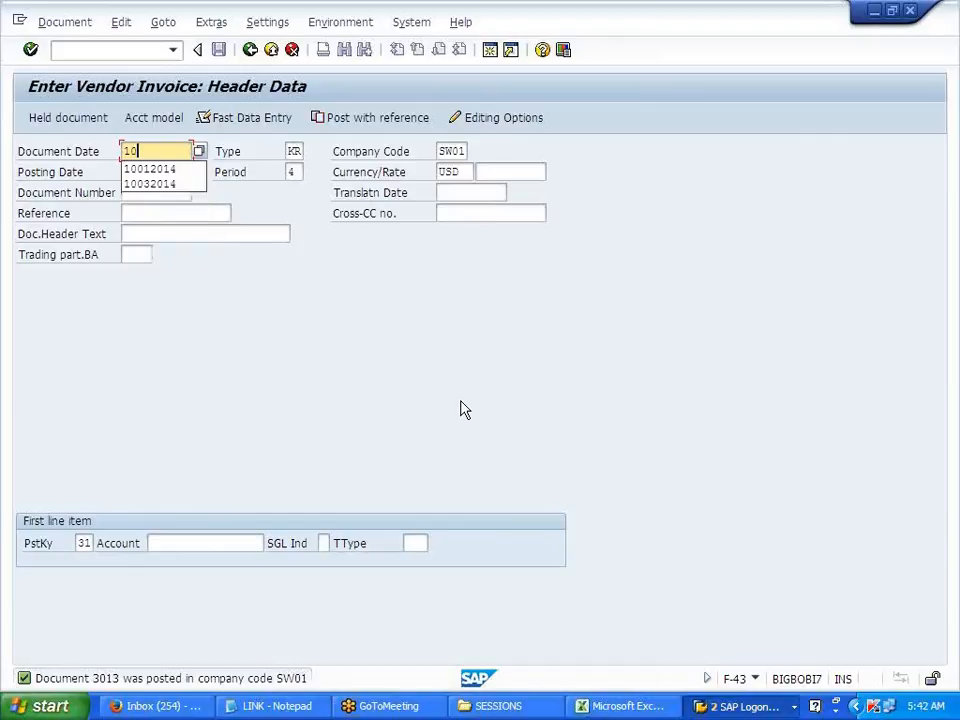
text(042014)
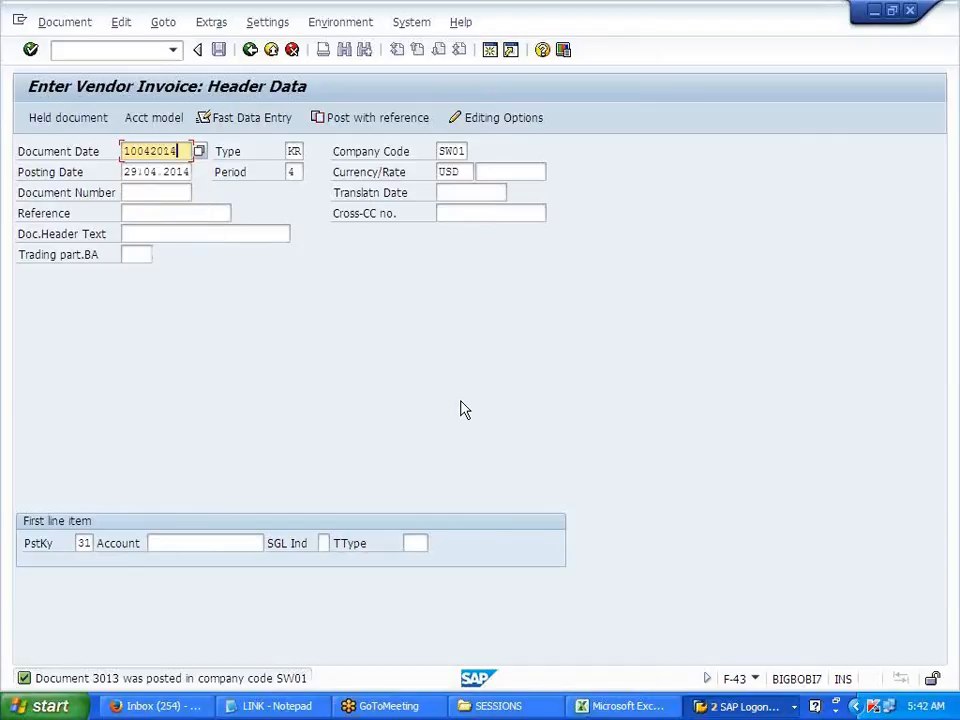
key(Tab)
key(Tab)
text(100420)
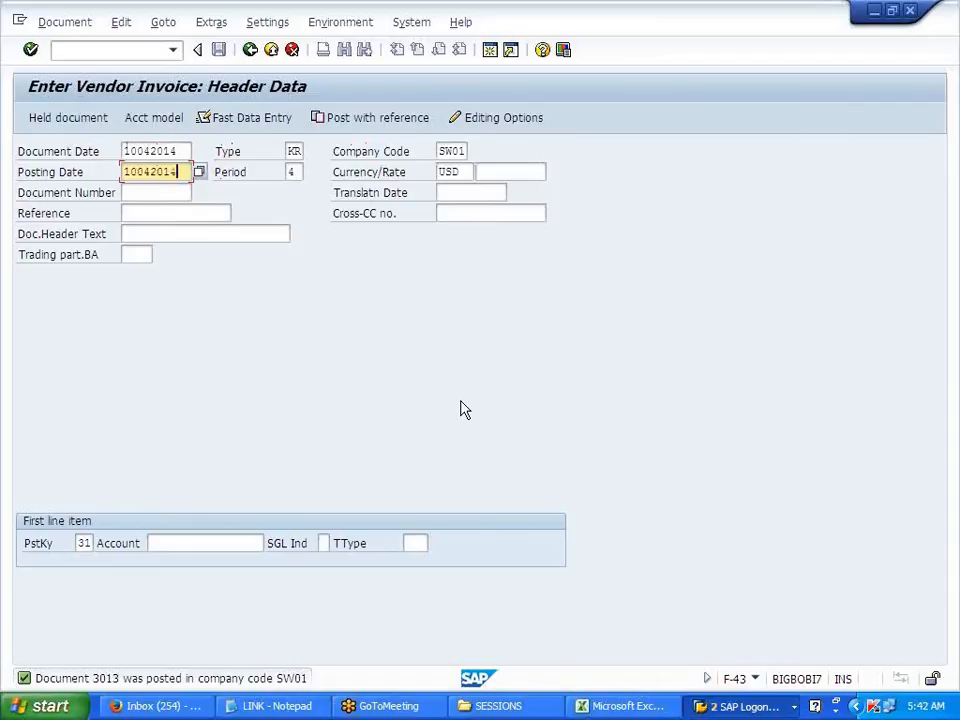
- Choose the same vendor account for the first line item and set the vendor item's amount to 50000 USD
click(195, 544)
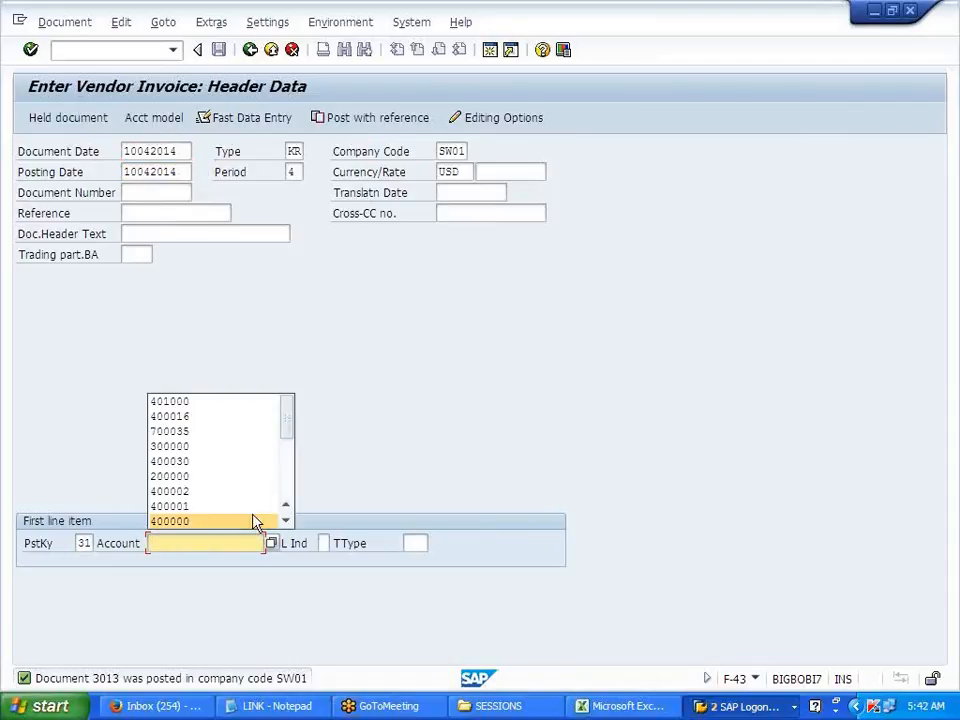
click(221, 416)
key(Return)
key(space)
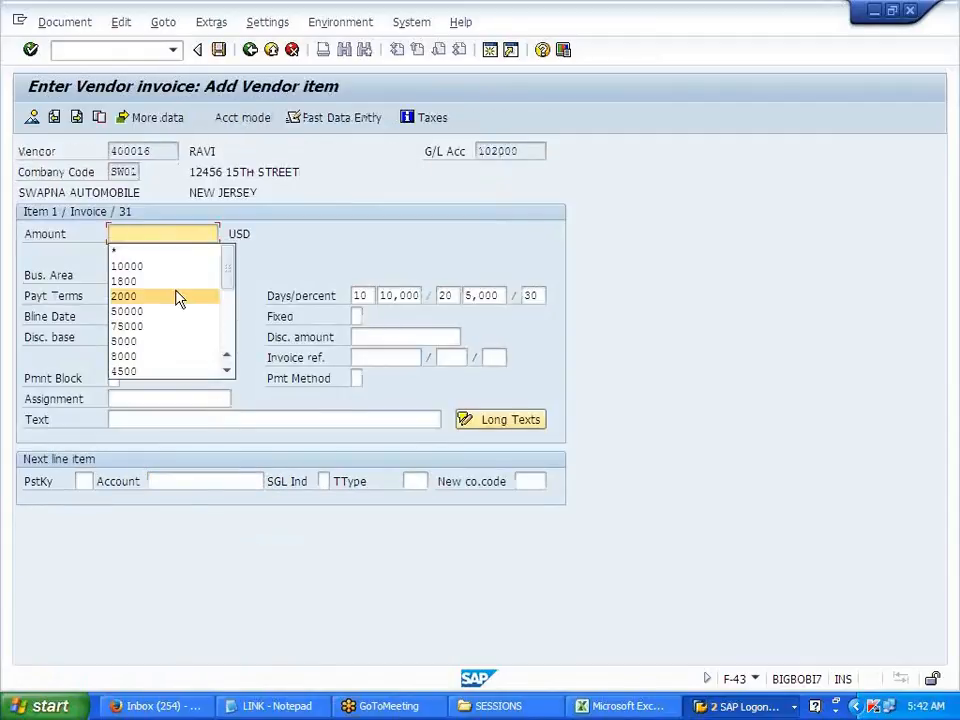
click(156, 313)
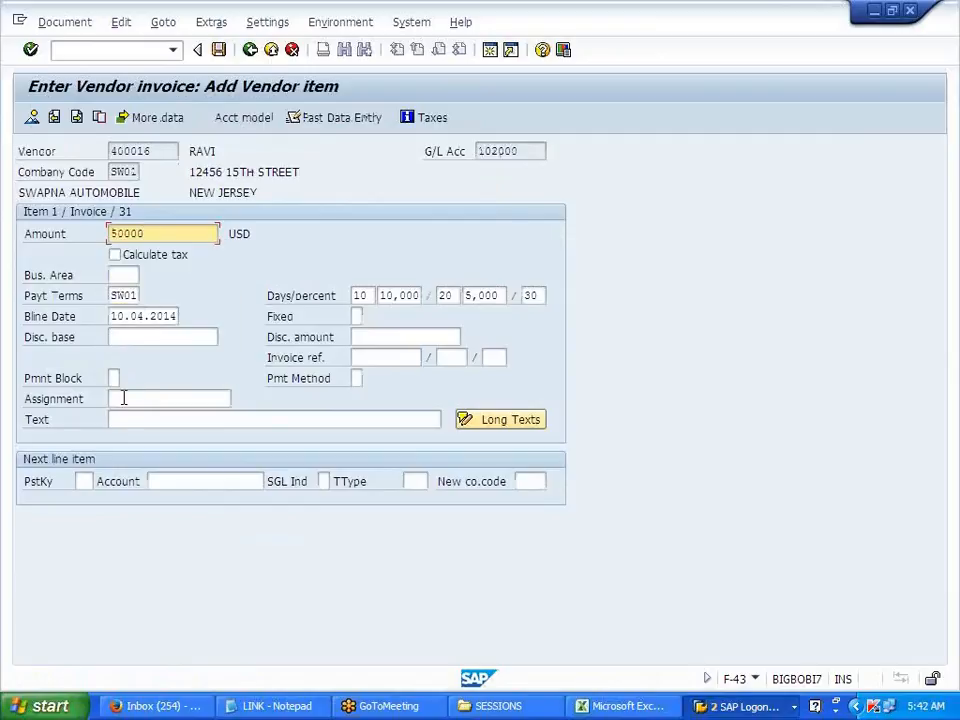
- Set the 50000 USD vendor item's payment terms to 0001 and its payment method to M
key(Tab)
key(Tab)
key(Tab)
key(Tab)
key(shift+Tab)
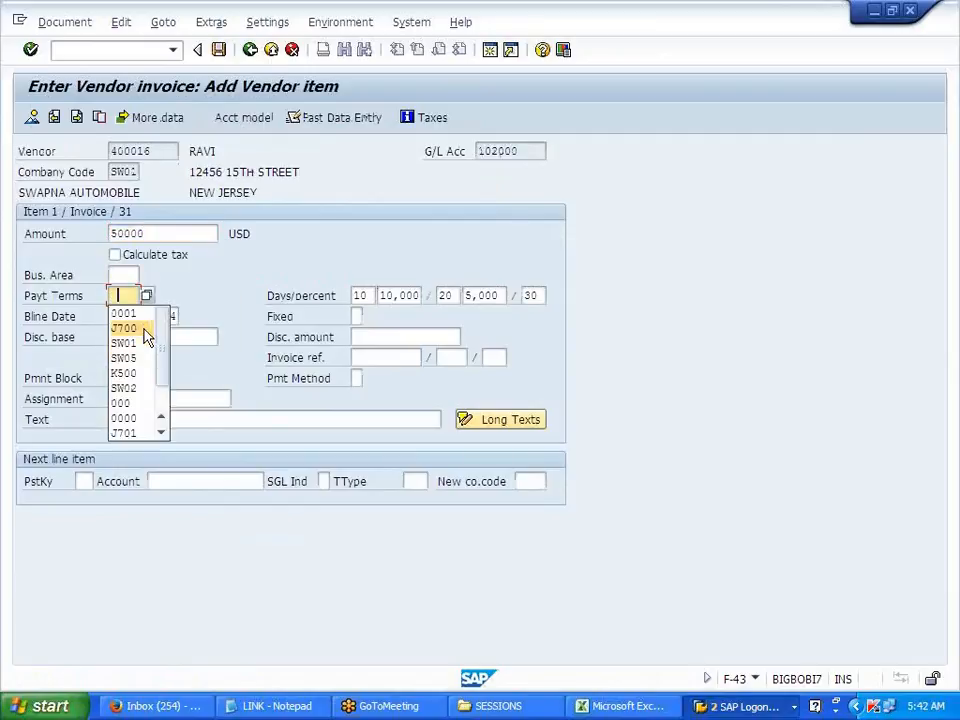
click(135, 313)
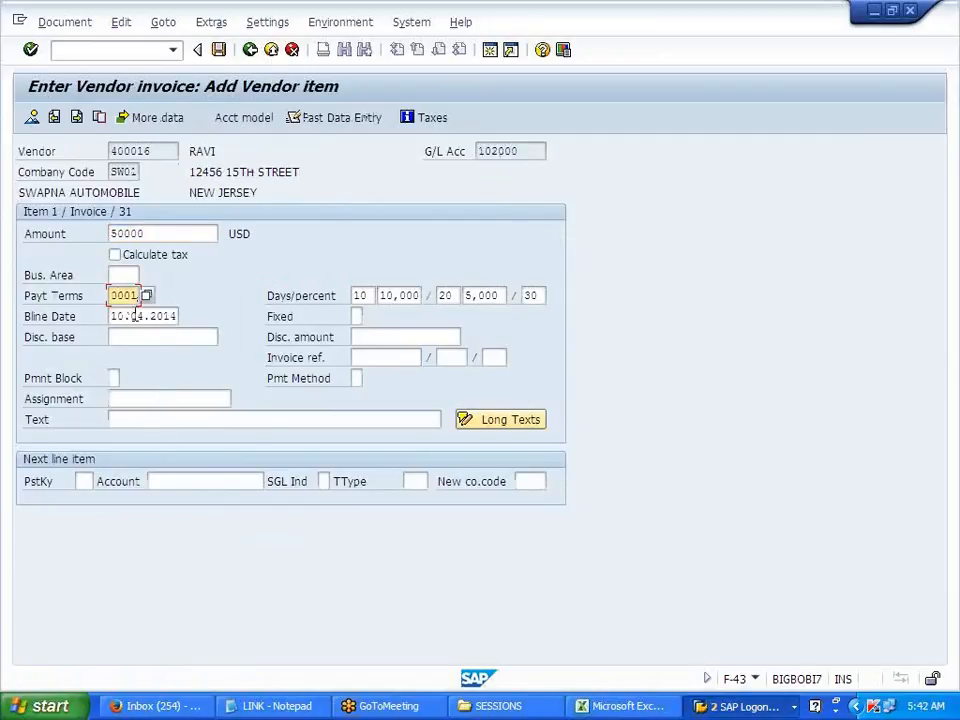
click(358, 378)
click(358, 396)
- Add a debit line item with posting key 40 and the purchases G/L account, accepting the payment terms change
click(82, 481)
click(100, 515)
click(156, 481)
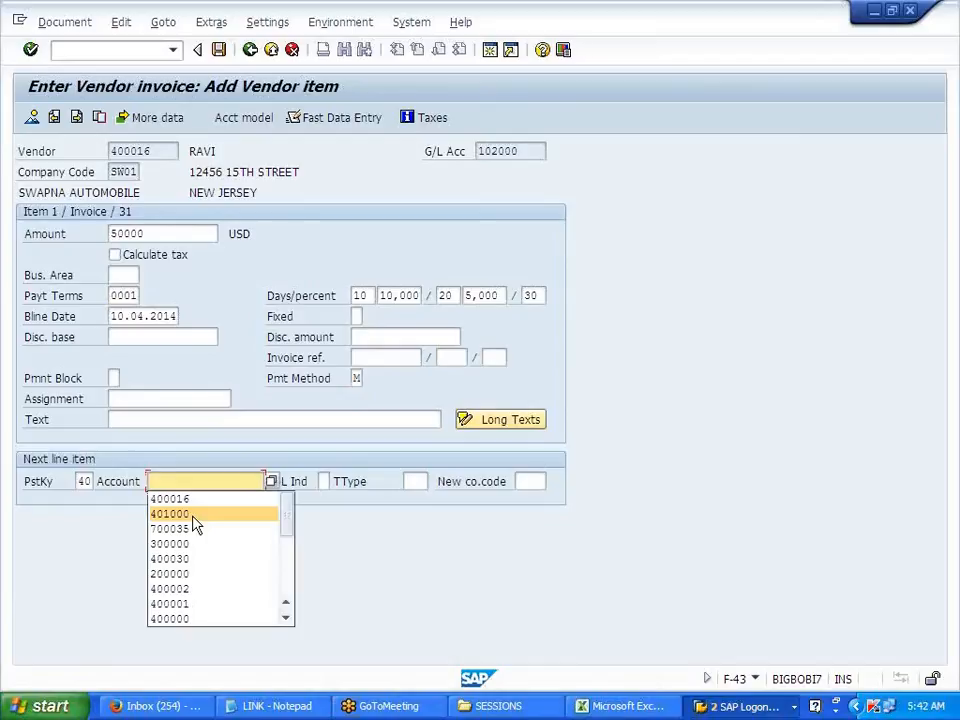
click(194, 517)
key(Return)
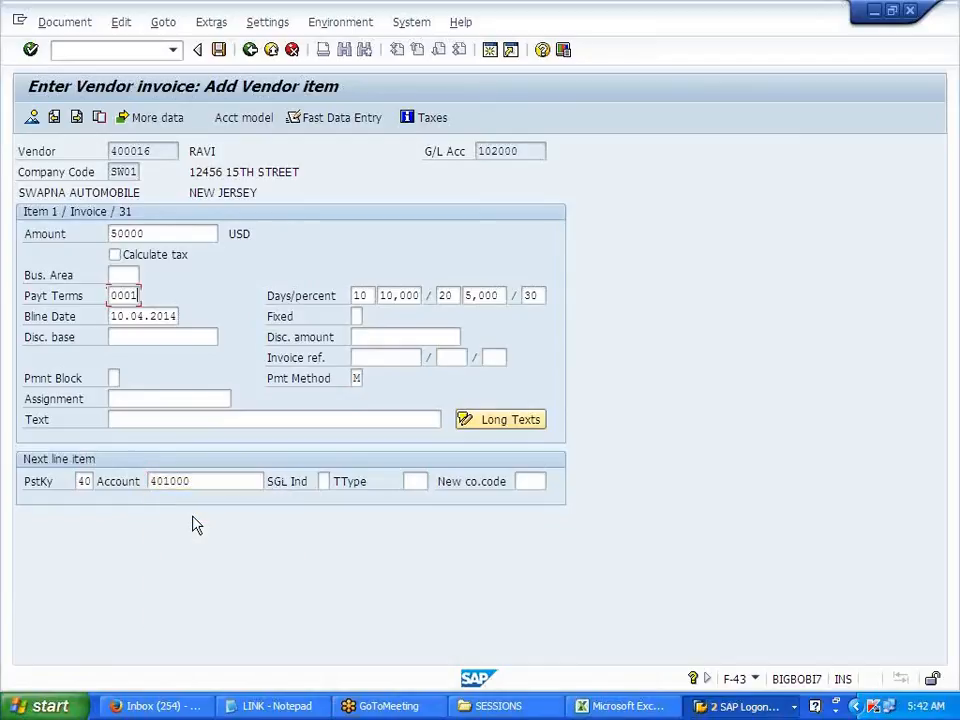
key(Return)
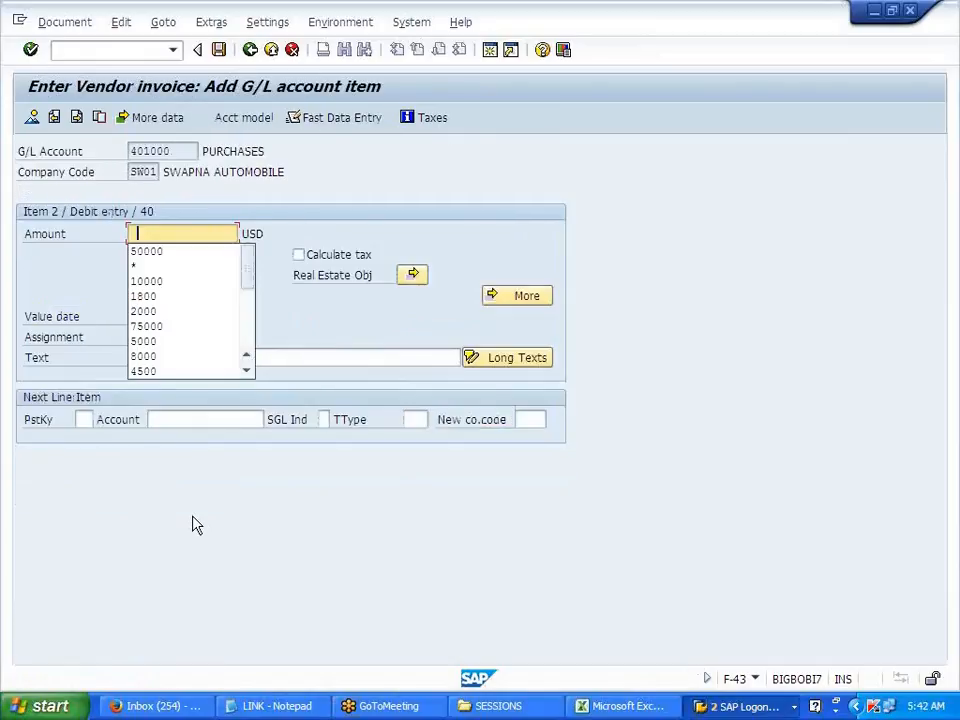
- Give the purchases item an amount of 50000 and value date 01.04.2014, and post the invoice
click(160, 252)
click(155, 317)
click(157, 333)
key(Return)
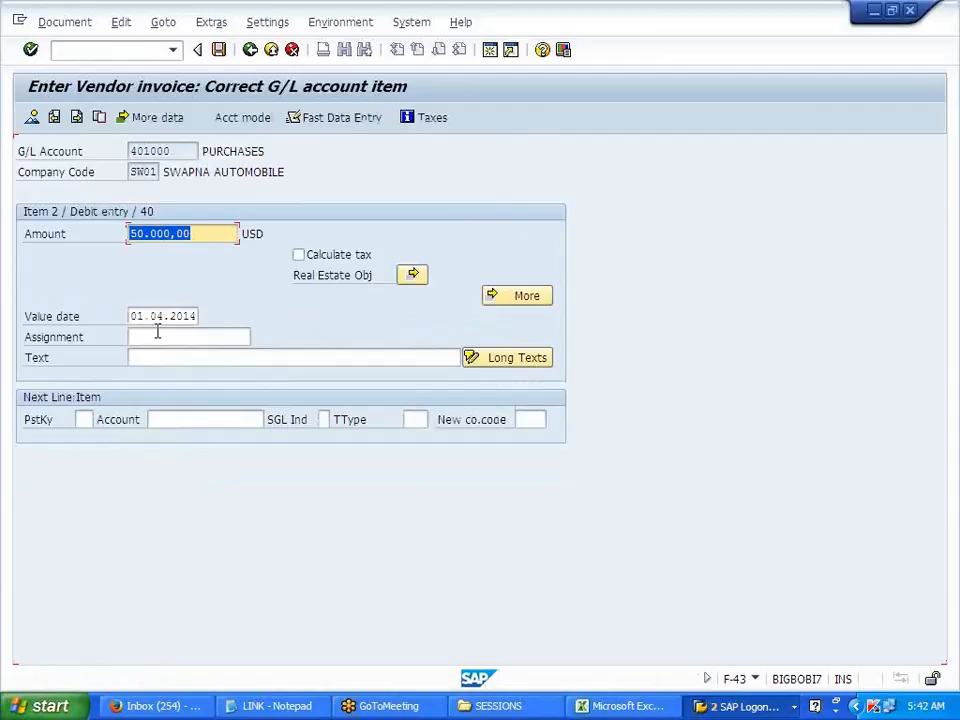
click(220, 50)
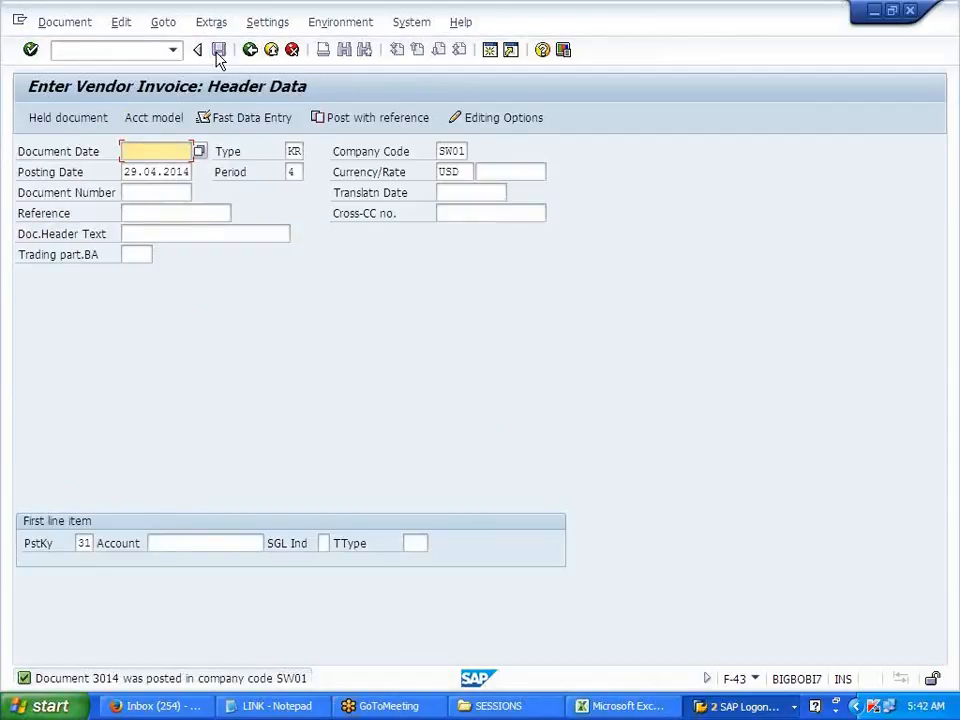
- List the vendor's open items with transaction FBL1N, review the invoices' document dates, and return to the SAP Easy Access screen
click(70, 49)
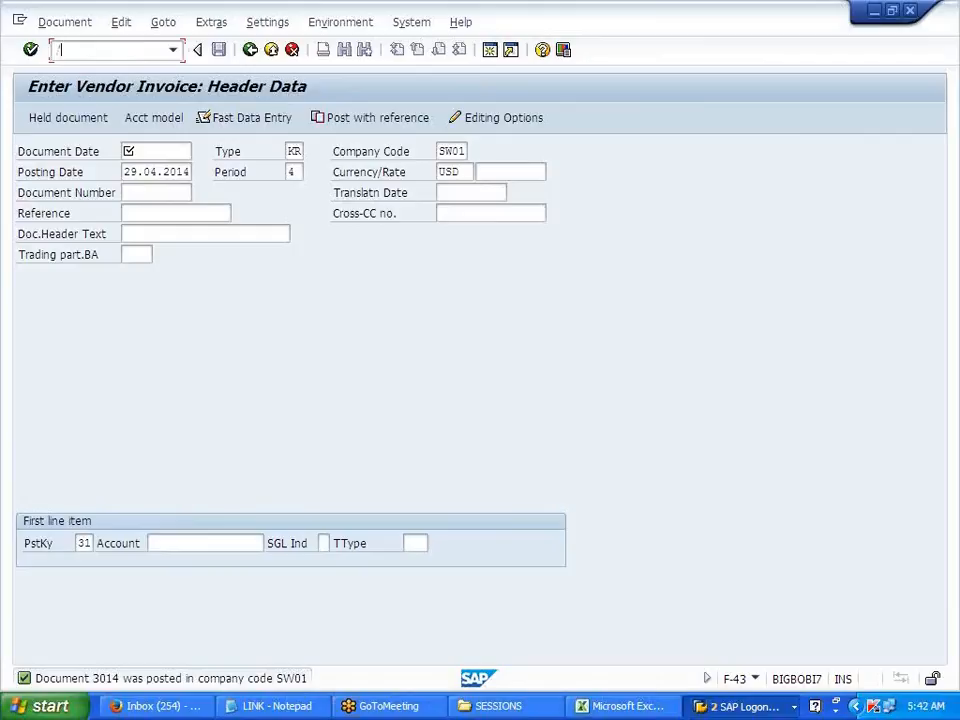
text(/nfbl1n)
key(Return)
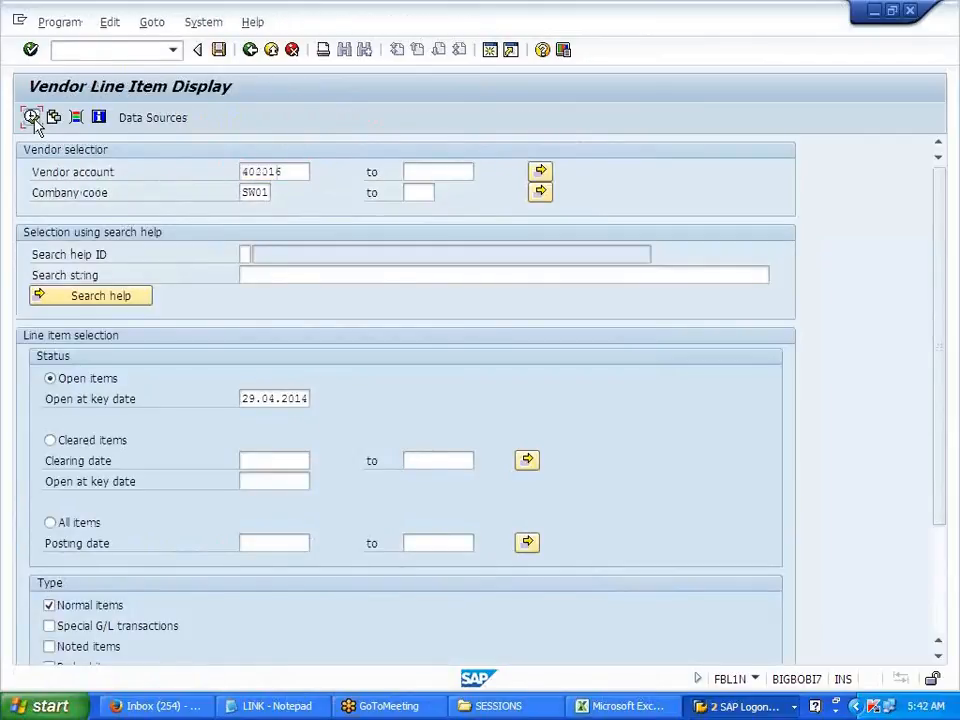
click(32, 117)
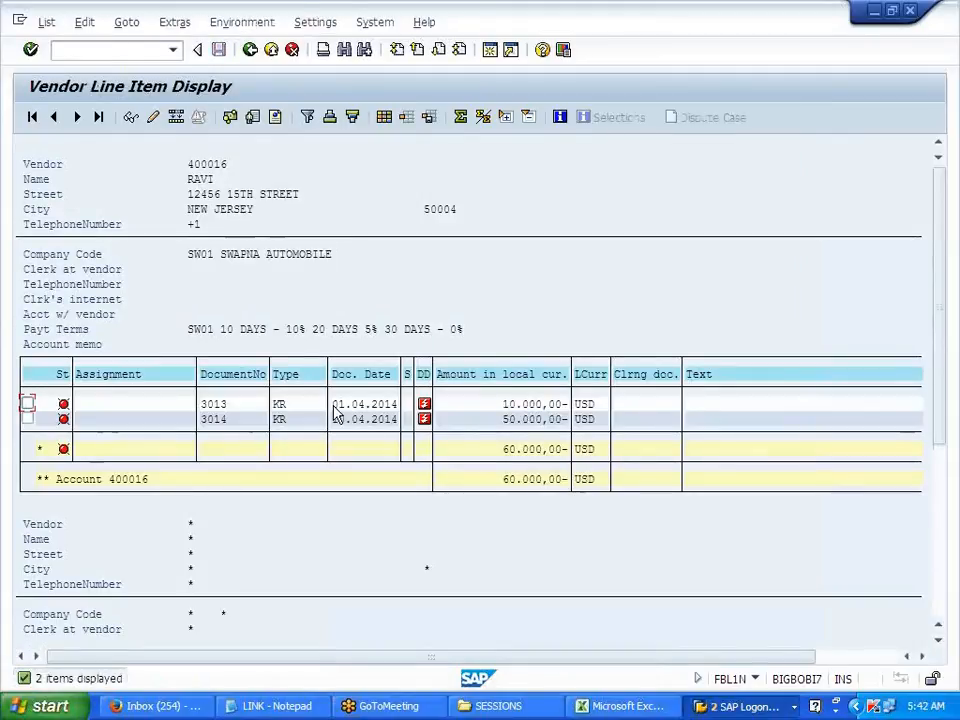
drag(334, 403, 402, 427)
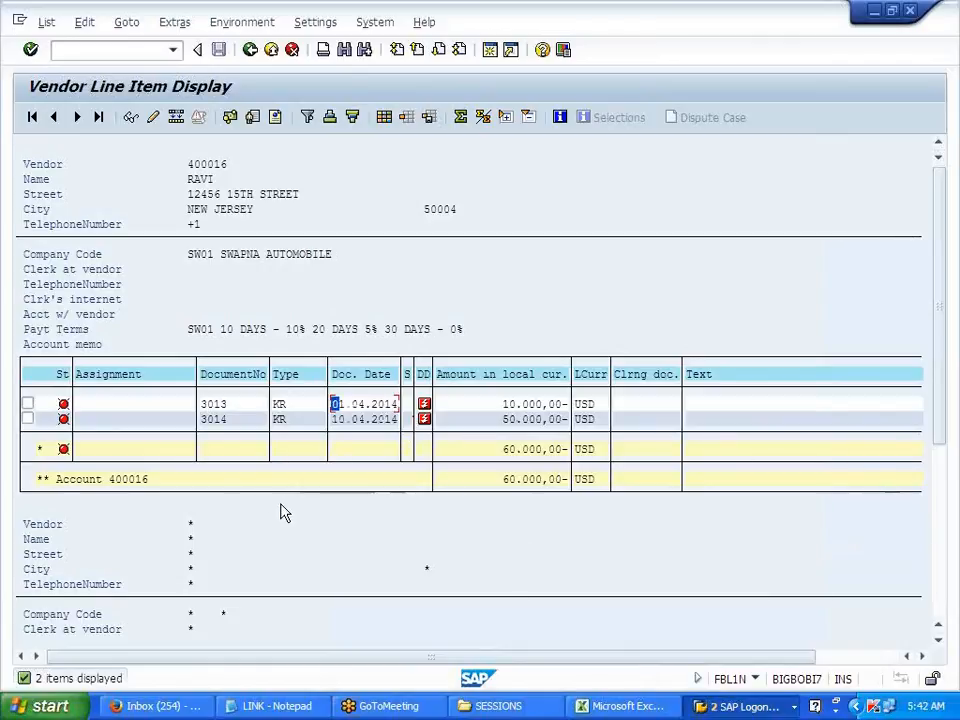
click(255, 50)
click(254, 50)
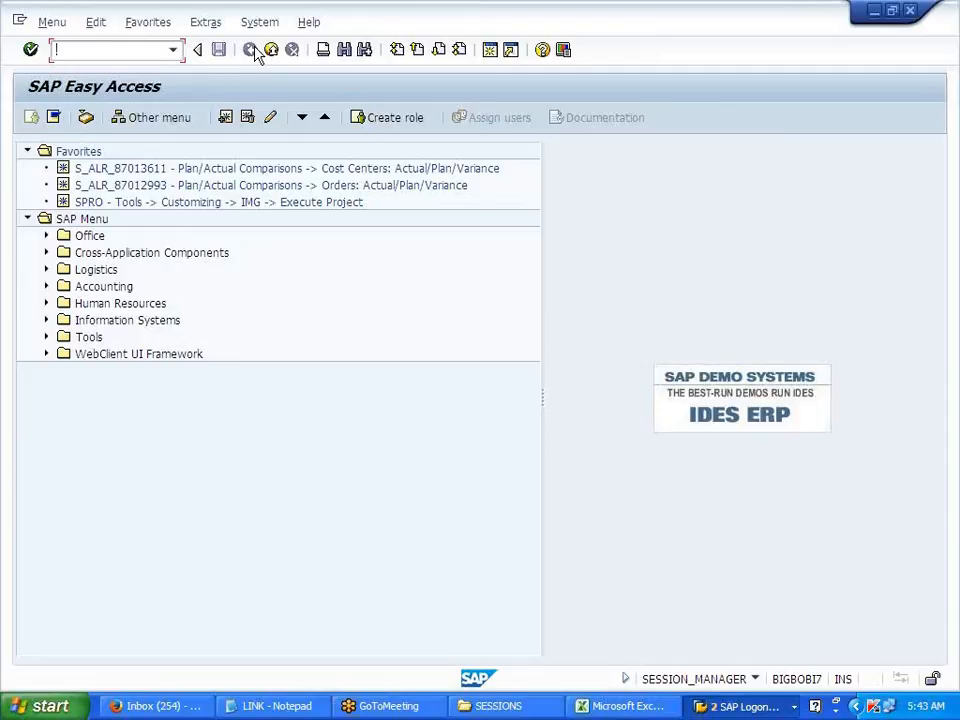
- Switch to the Excel notes and enter "f-43 -- vemdor invoice" in cell B46 of the BANKING sheet
click(657, 712)
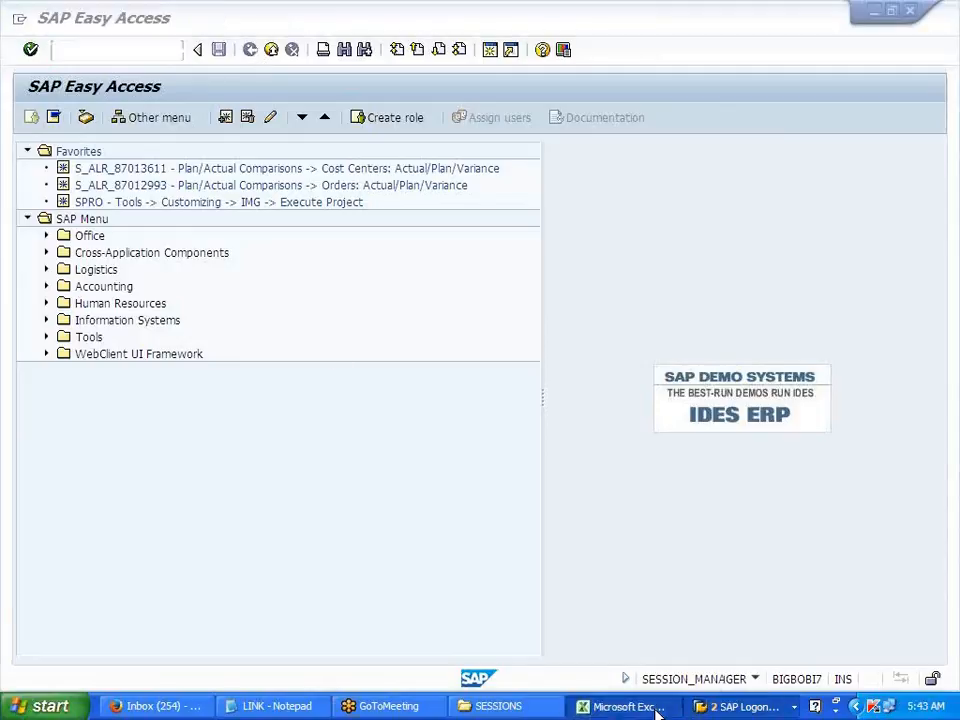
text(f-4)
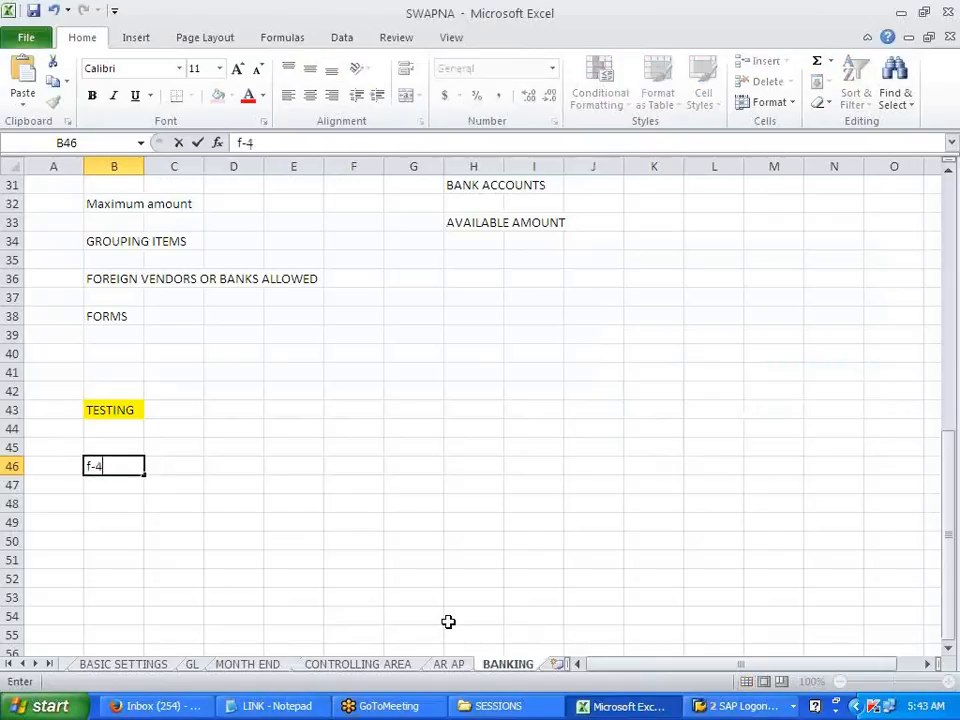
text(3 -- vem)
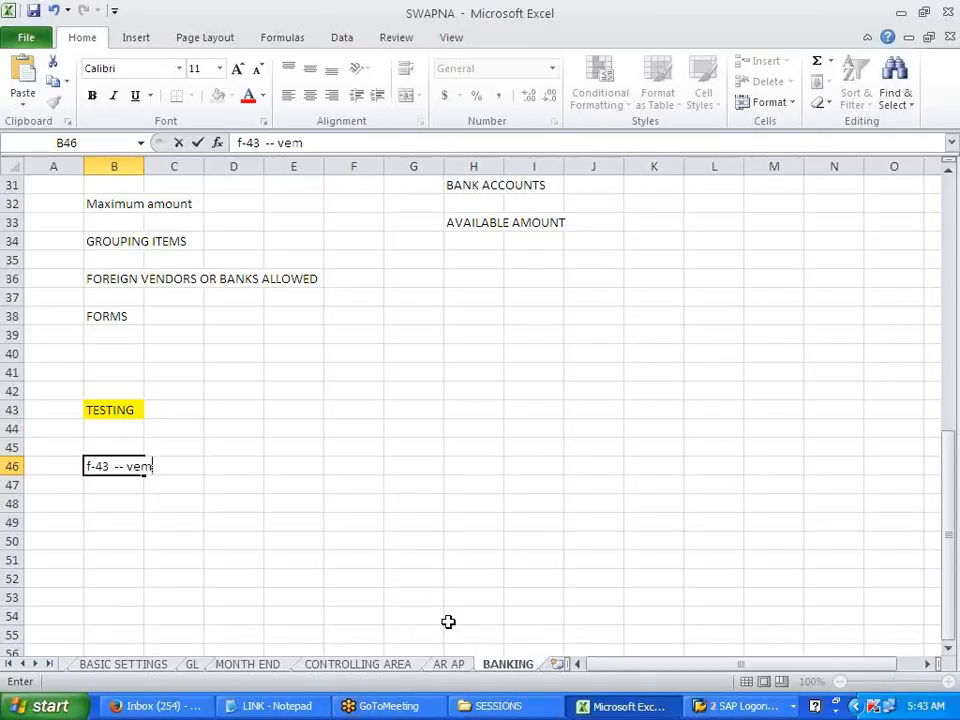
text(dor invoice ---)
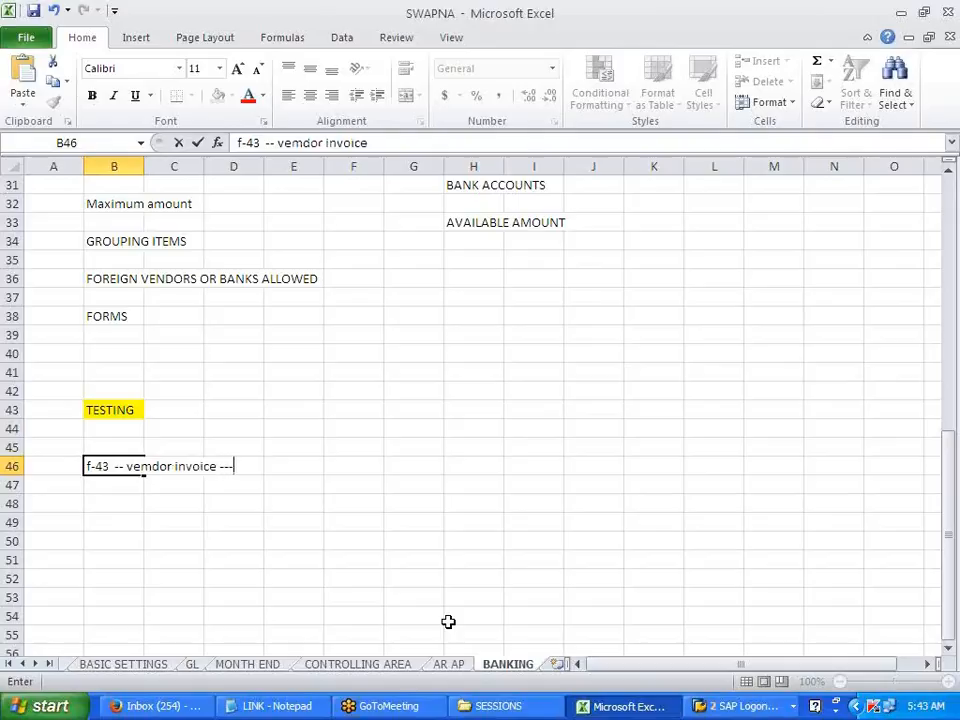
text( a)
key(BackSpace)
key(BackSpace)
key(BackSpace)
key(BackSpace)
key(BackSpace)
- Enter "f110" in cell B48 of the BANKING sheet as the next testing transaction
click(111, 503)
text(f110)
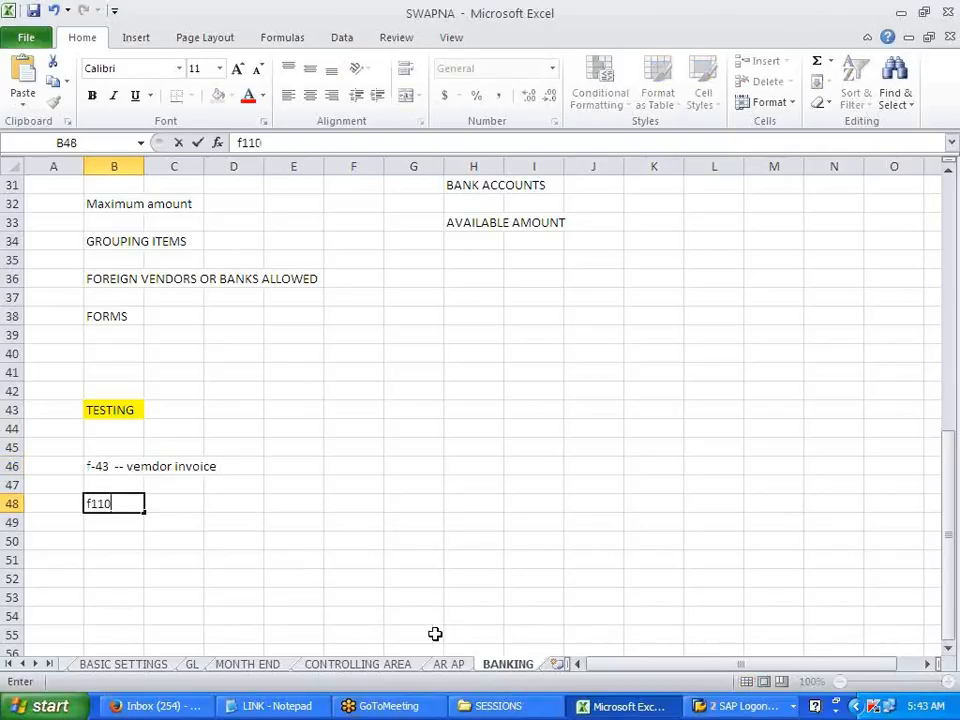
click(269, 573)
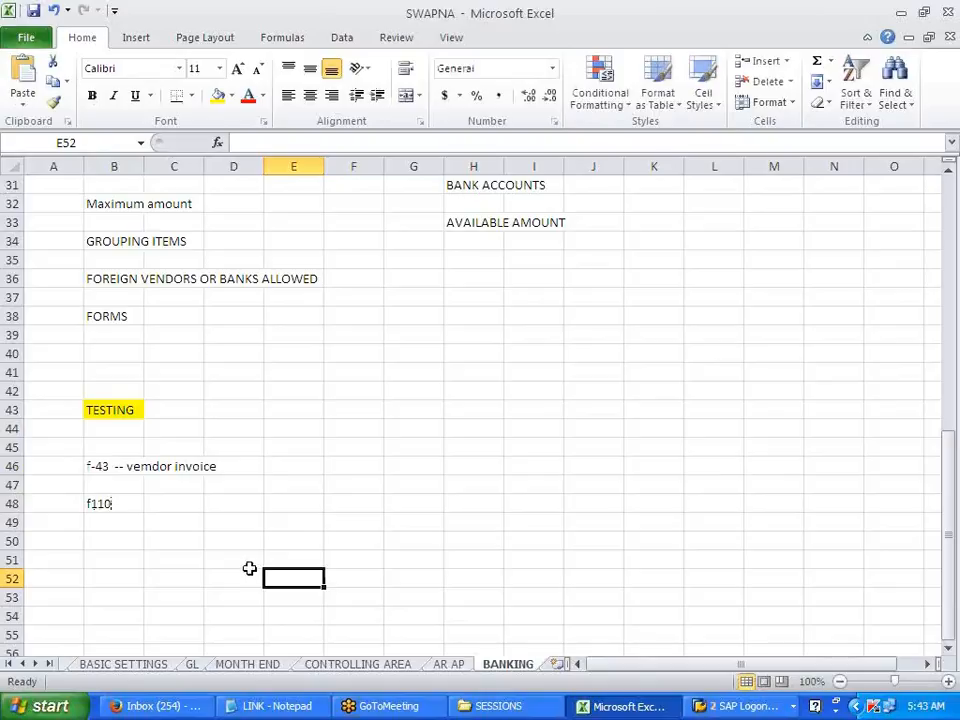
scroll(251, 568, down, 3)
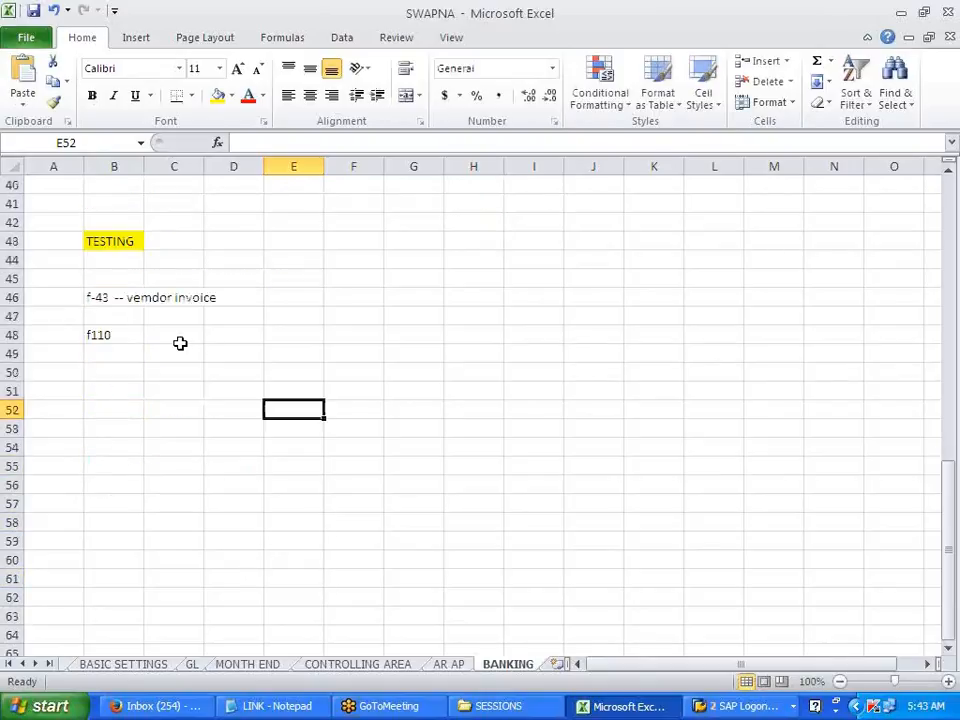
- Switch back to SAP and open F110 under Accounting, Financial Accounting, Banks, Outgoings, Automatic Payment
key(alt+Tab)
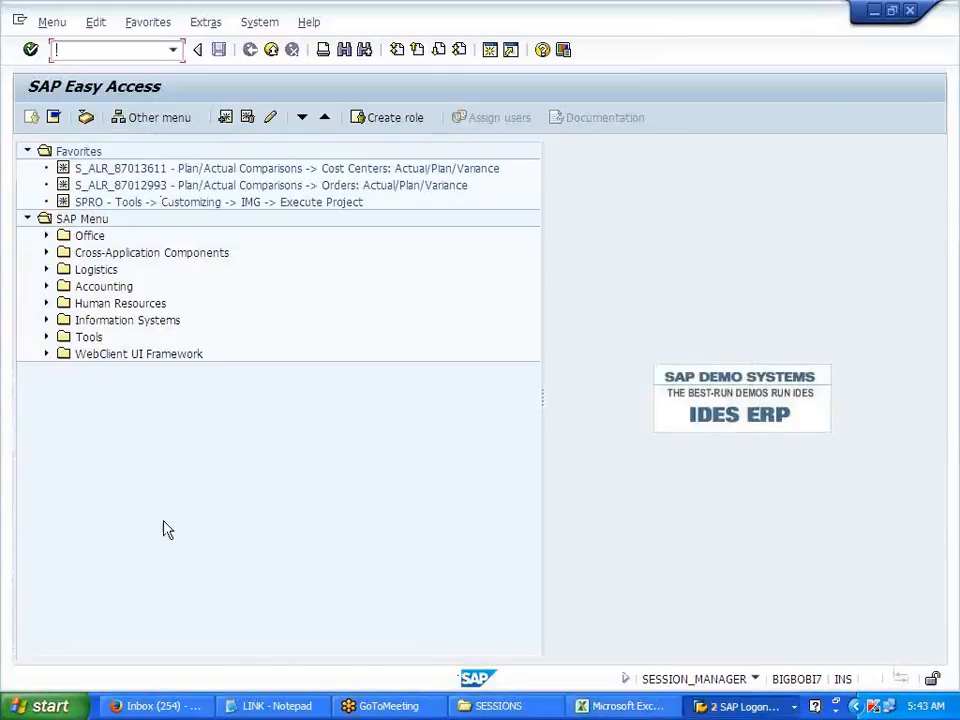
click(46, 286)
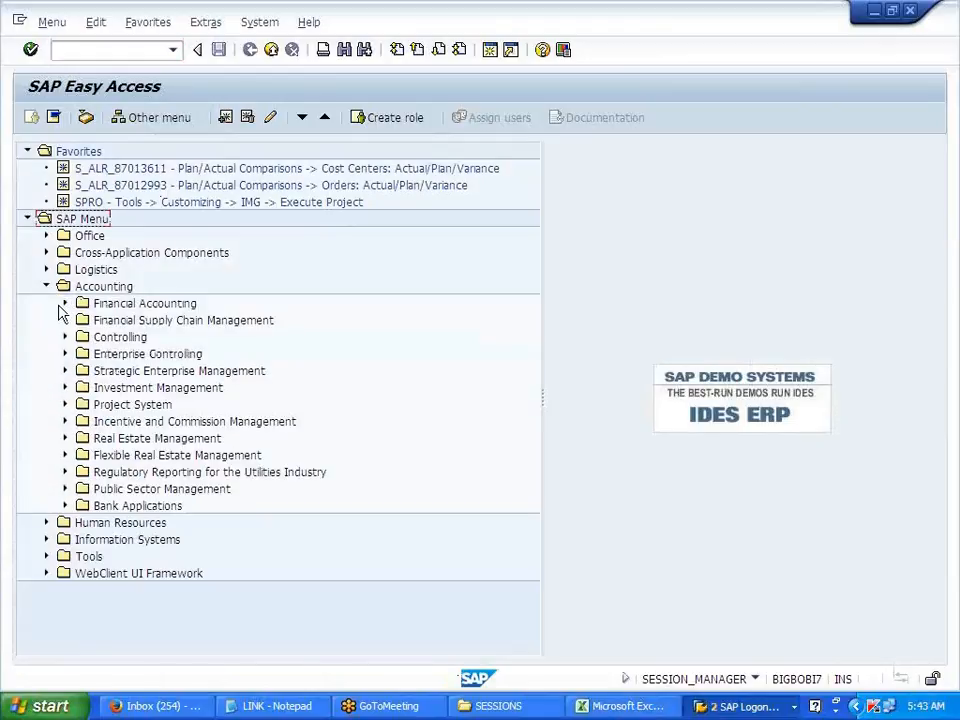
click(62, 304)
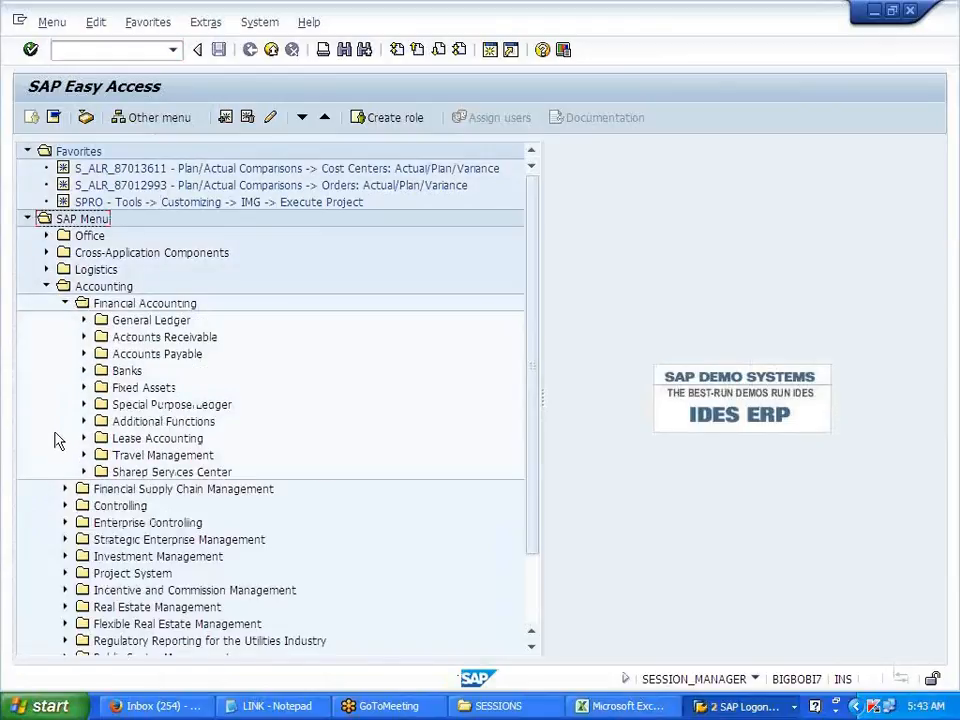
click(82, 370)
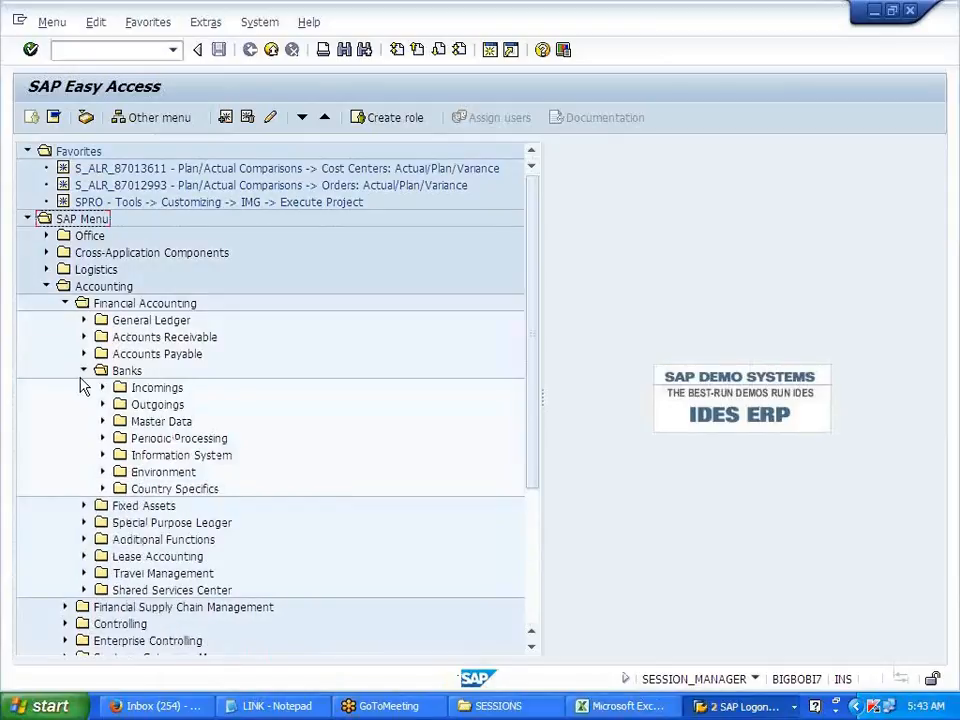
click(102, 404)
click(122, 421)
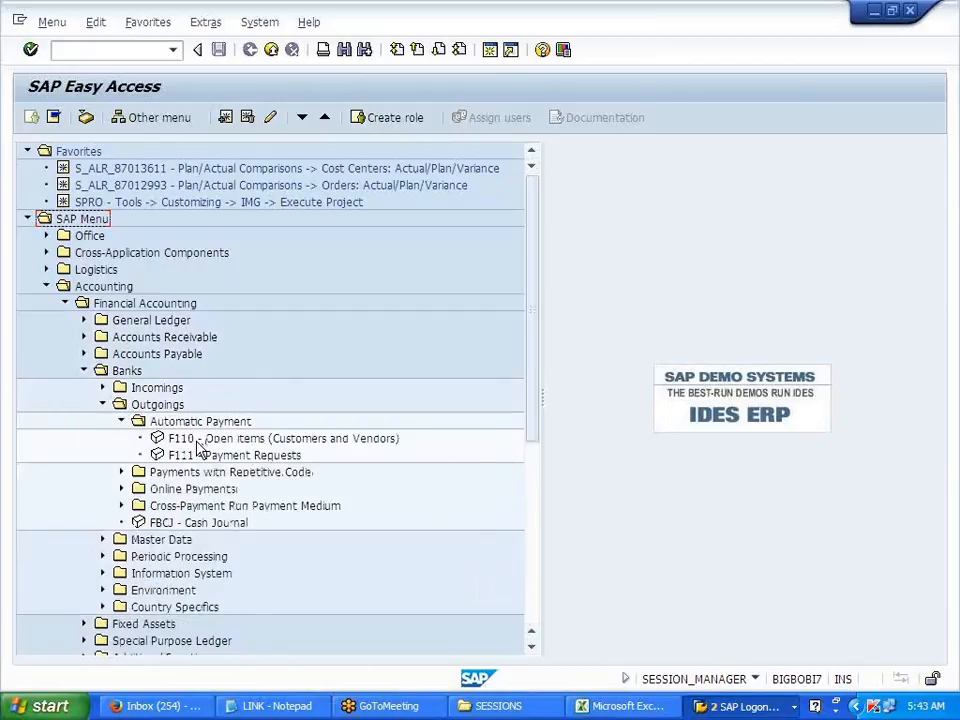
click(194, 441)
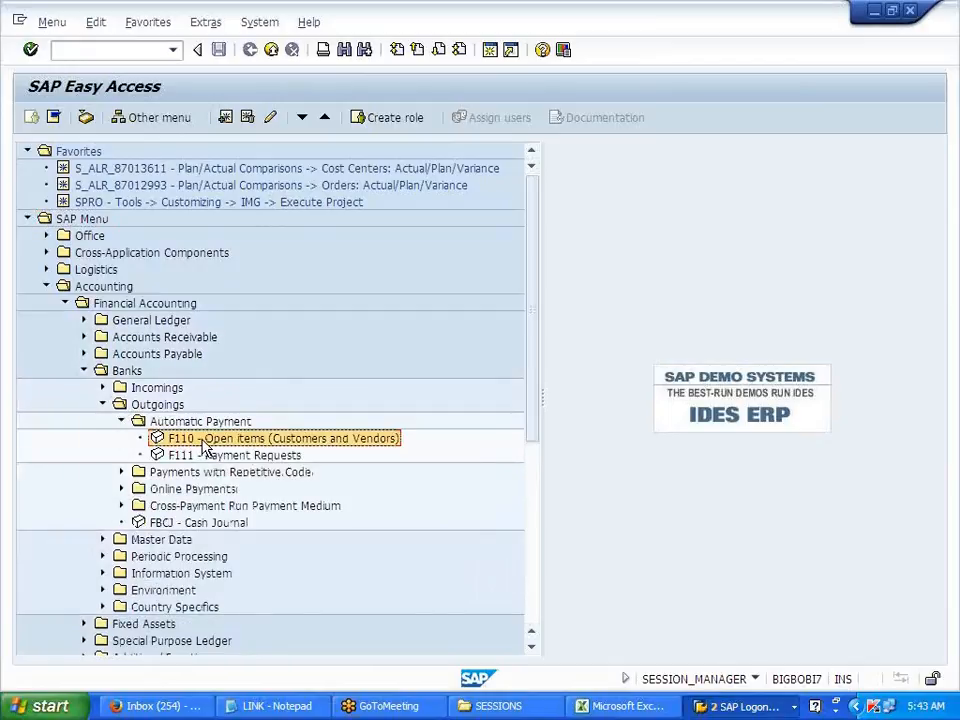
double_click(203, 446)
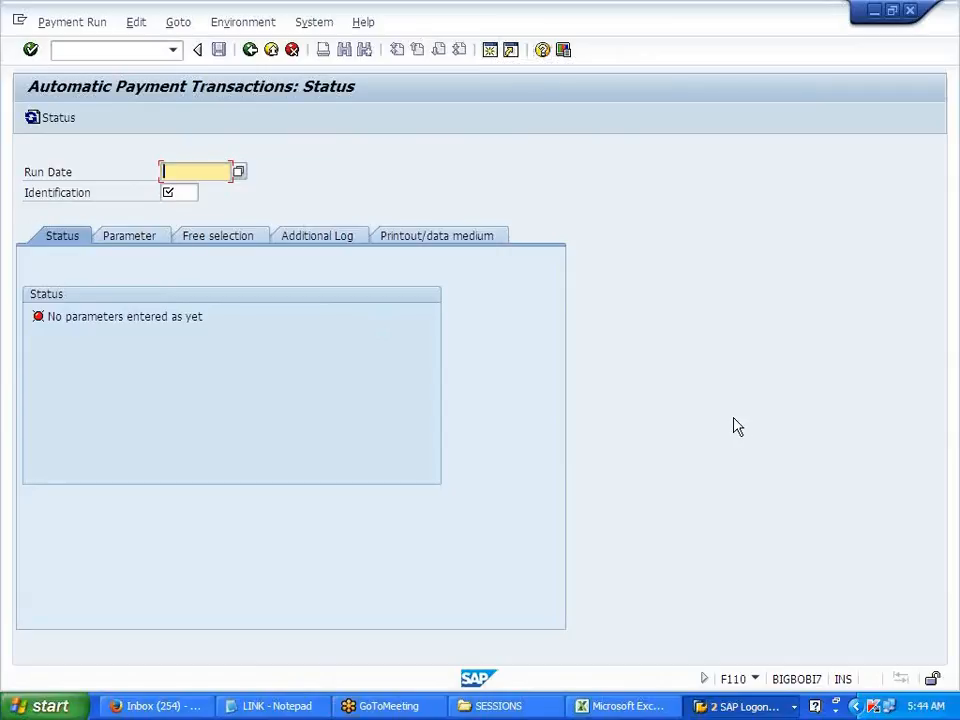
- Set the automatic payment run date to 29.04.2014
text(29042014)
key(Tab)
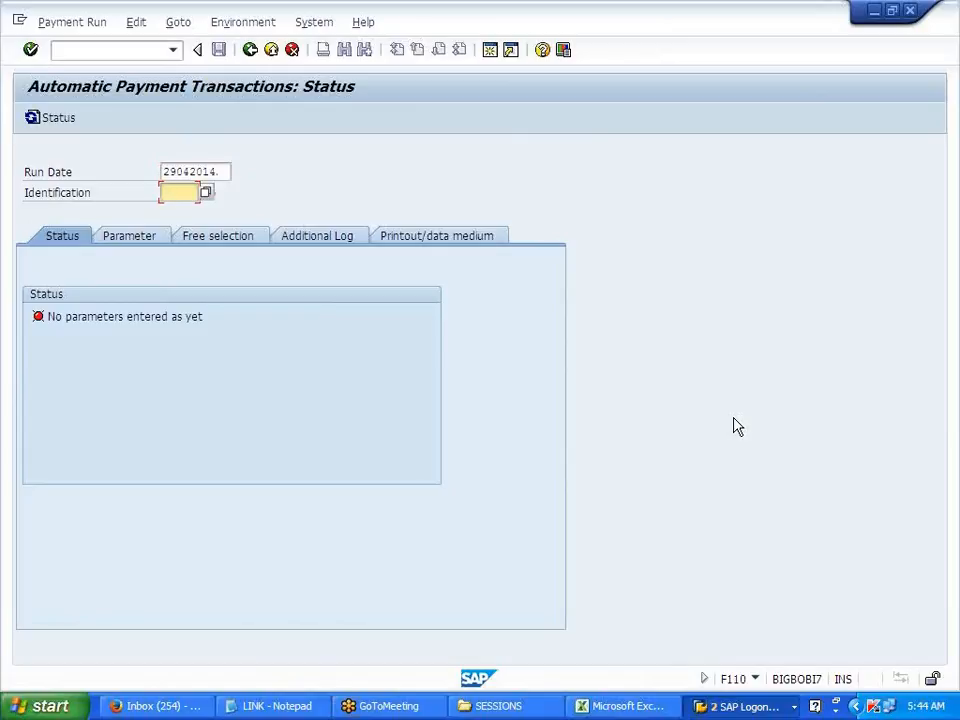
- Enter SW01 as the identification of the automatic payment run
text(avl)
key(BackSpace)
key(BackSpace)
key(BackSpace)
key(BackSpace)
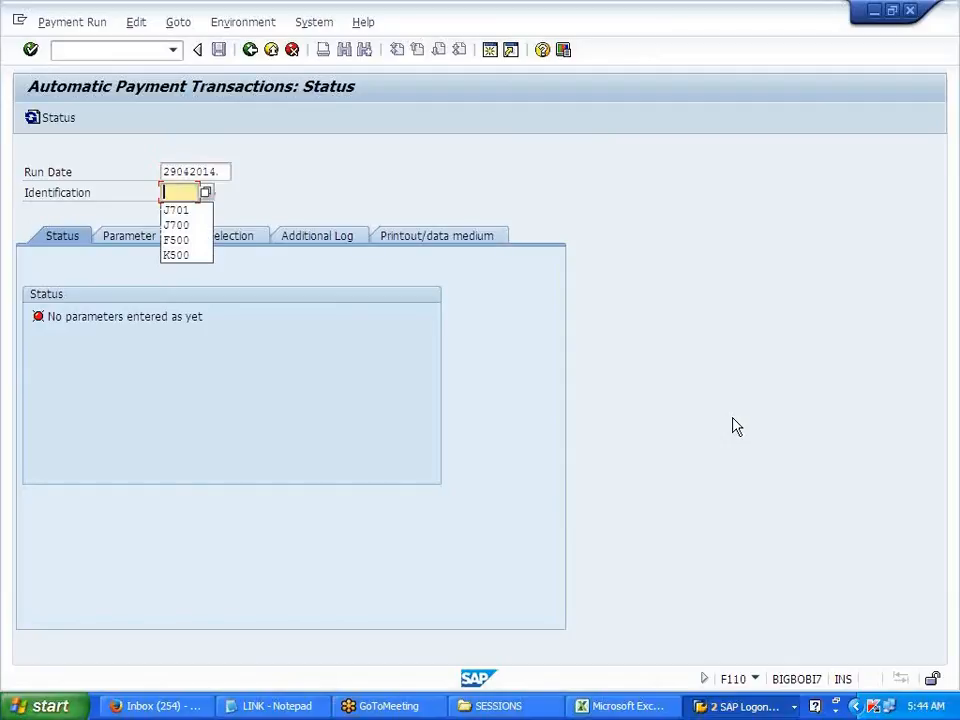
text(SW01)
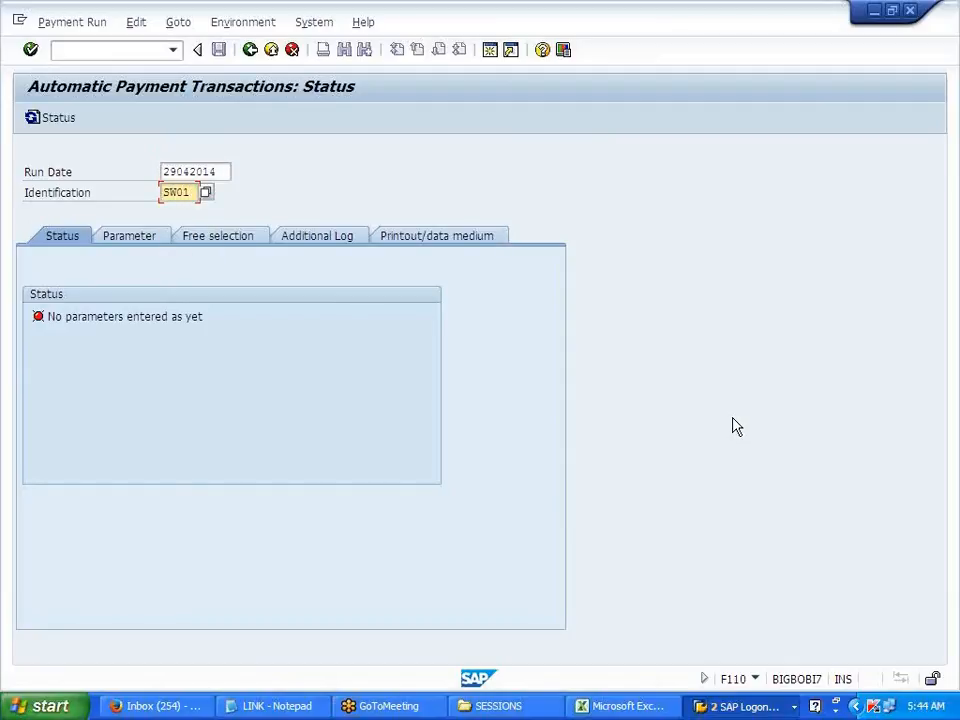
drag(26, 193, 156, 195)
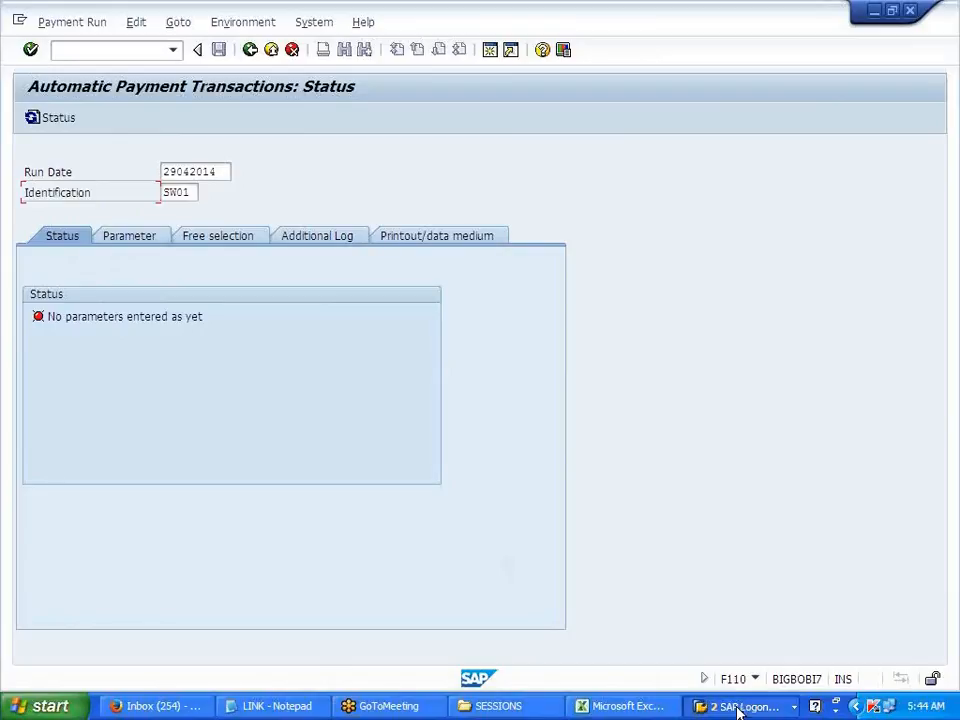
- Switch to the Excel notes and enter "STATUS" in cell B50 and "PARAMETER" in cell B52 of the BANKING sheet
click(614, 707)
click(105, 374)
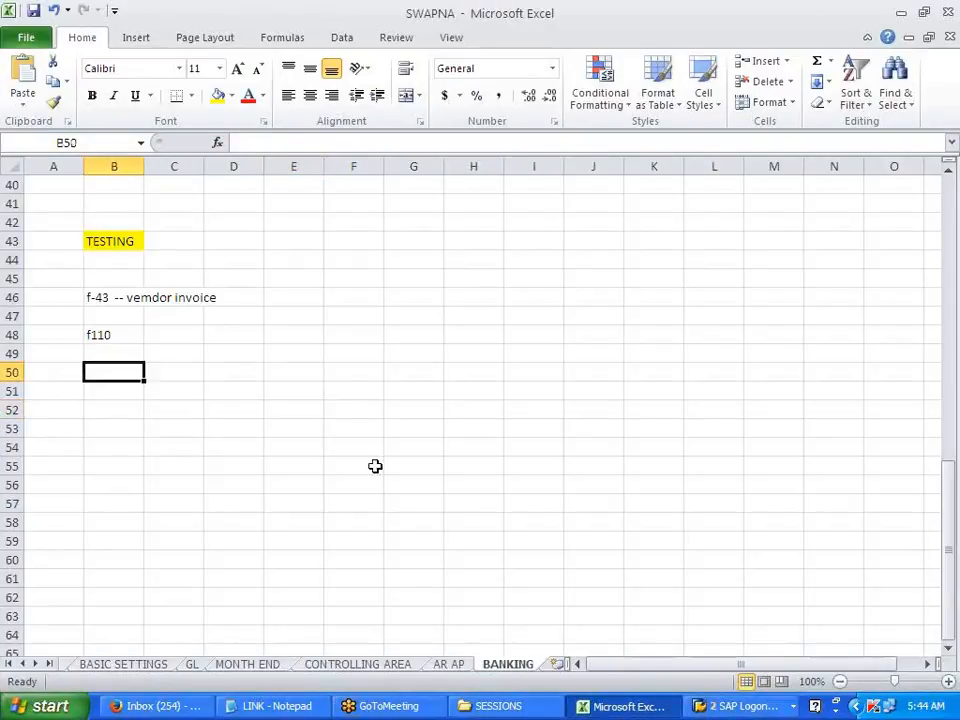
text(ST)
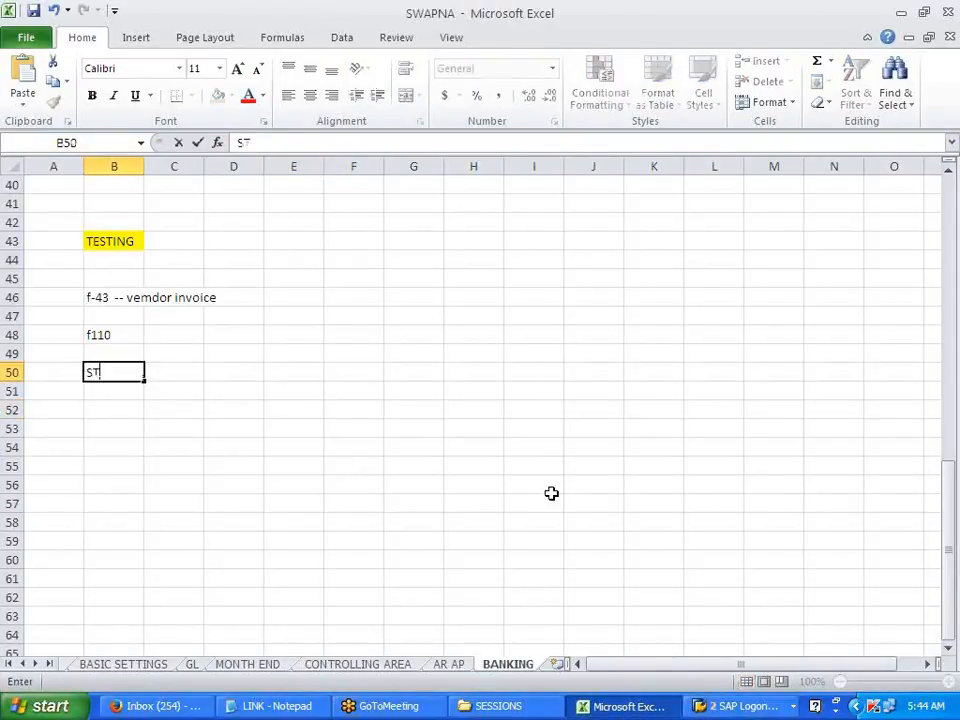
text(ATUS)
key(Return)
key(Return)
text(PARAMETER)
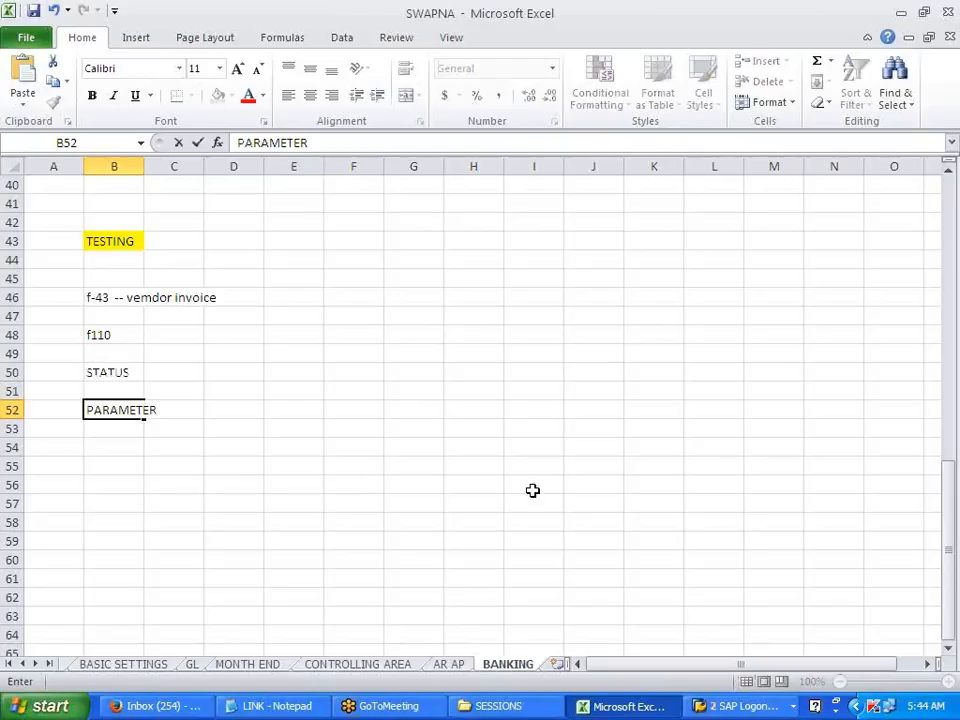
click(551, 493)
- Switch back to SAP, open the payment run's parameters and enter company code SW01 under payments control
key(alt+Tab)
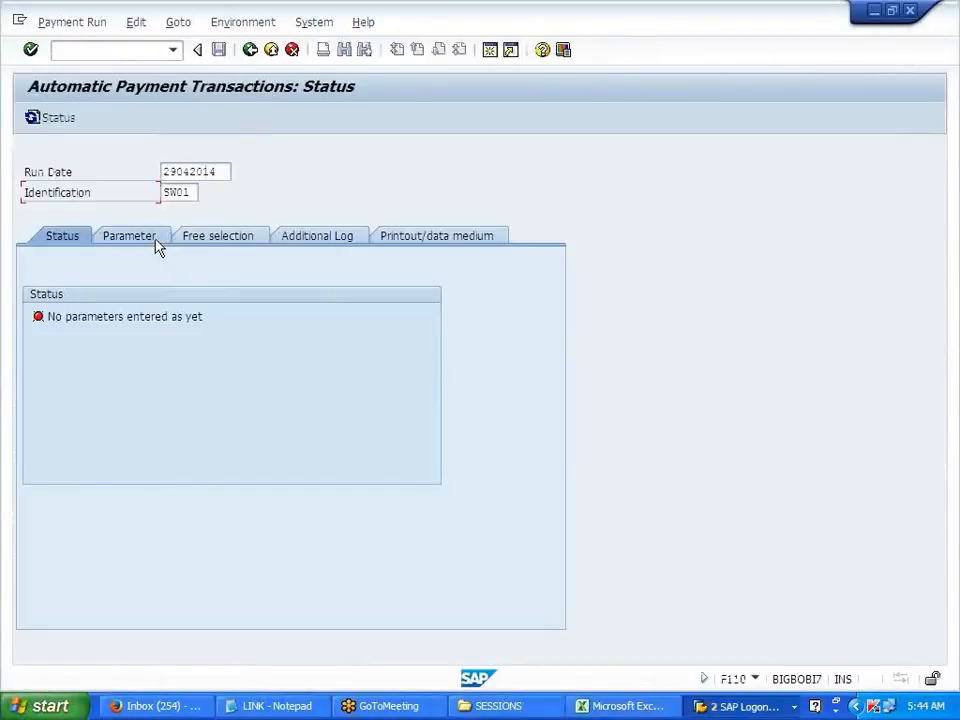
click(155, 242)
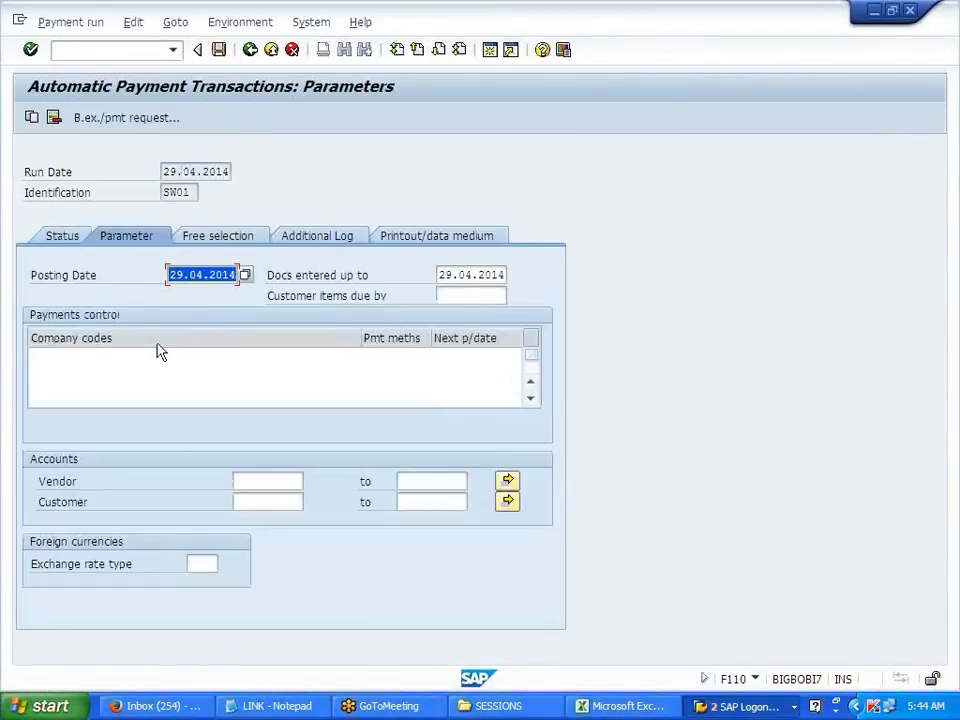
click(70, 356)
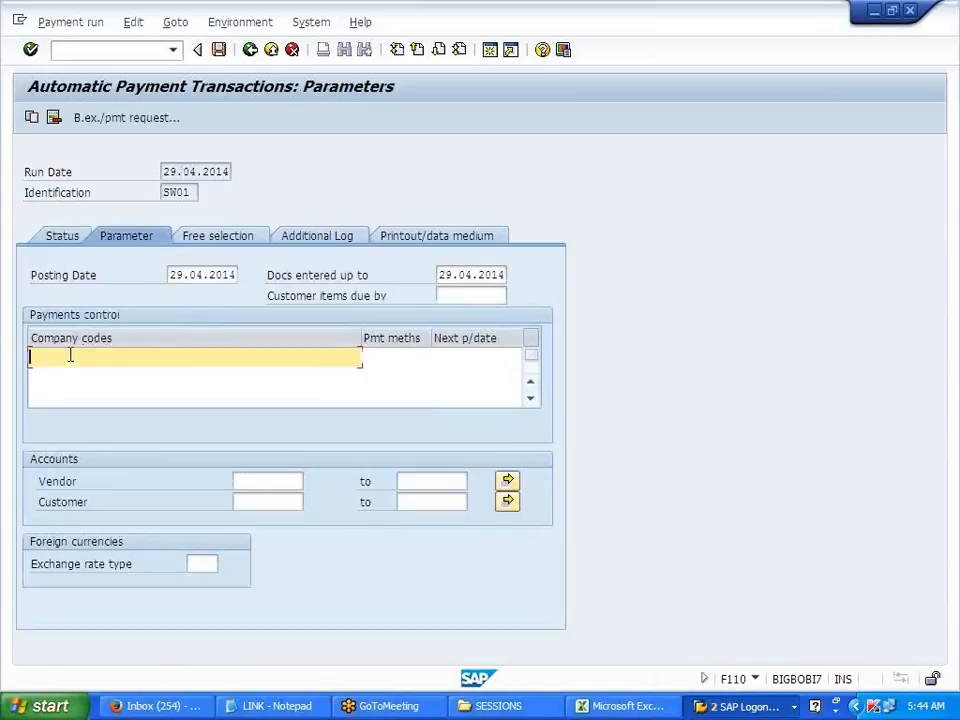
text(SW01)
key(Return)
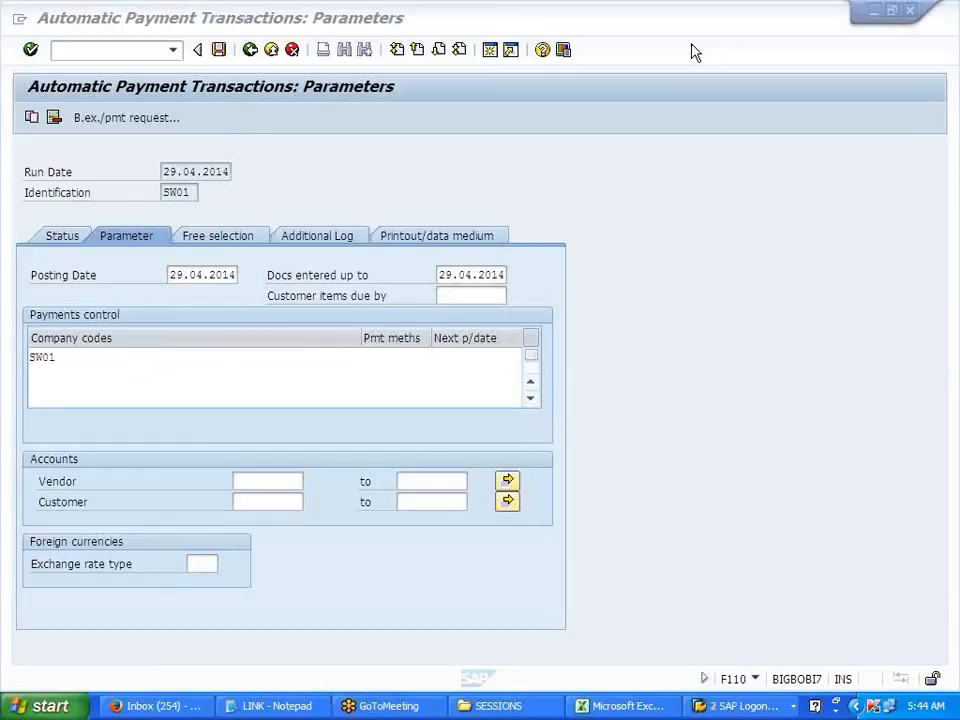
- Set the payment method to M and the next payment date to 30.04.2014 for company code SW01
click(409, 356)
text(M)
click(473, 356)
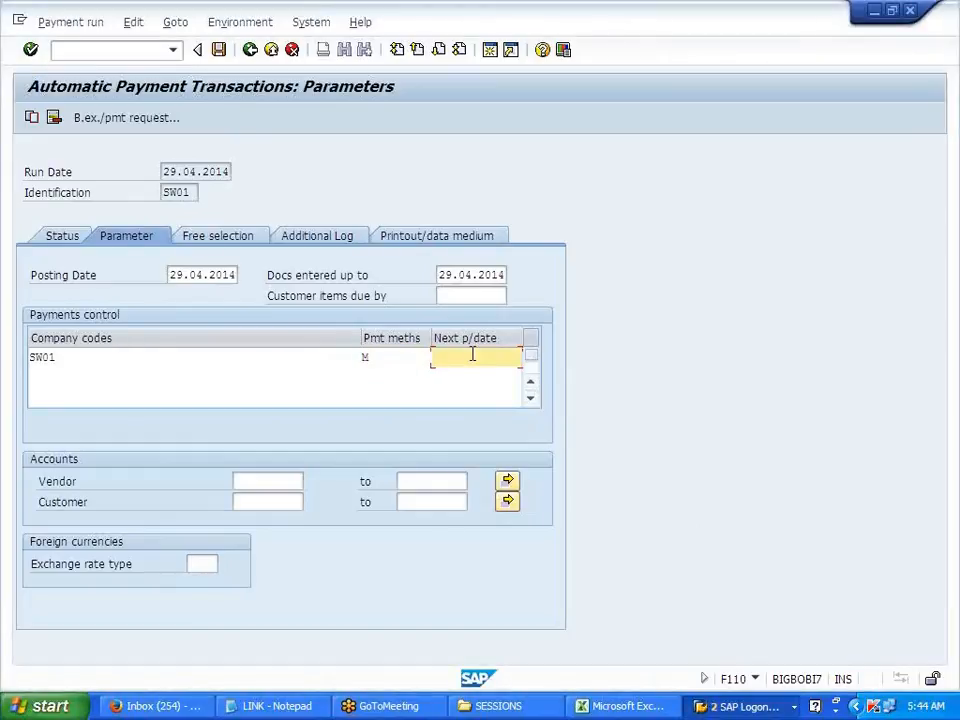
text(3004204)
key(BackSpace)
text(14)
- Look up the vendors of company code SW01 and pick the vendor account for the payment run
click(260, 482)
click(310, 484)
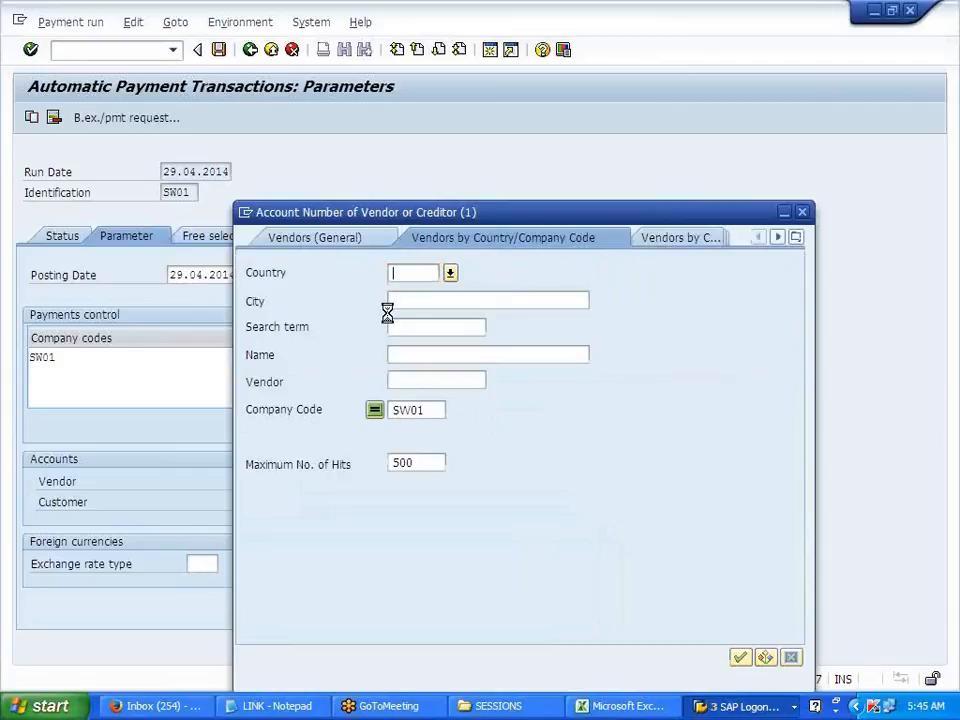
key(Return)
double_click(433, 124)
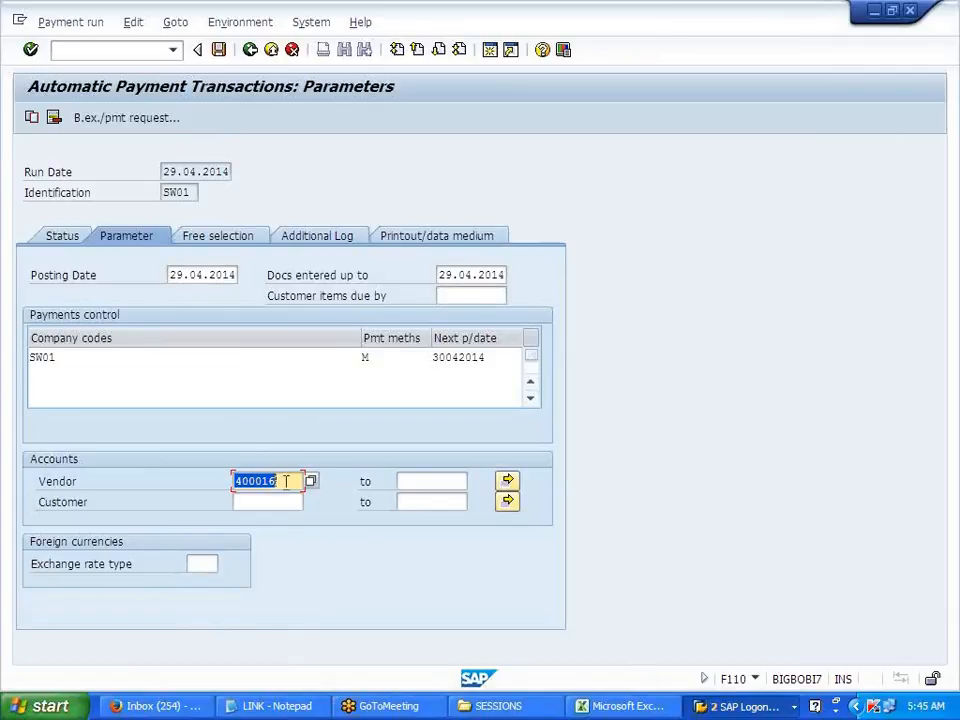
- Compare the run date with the next payment date, read the next payment date's field help, and check the entered parameters
click(459, 362)
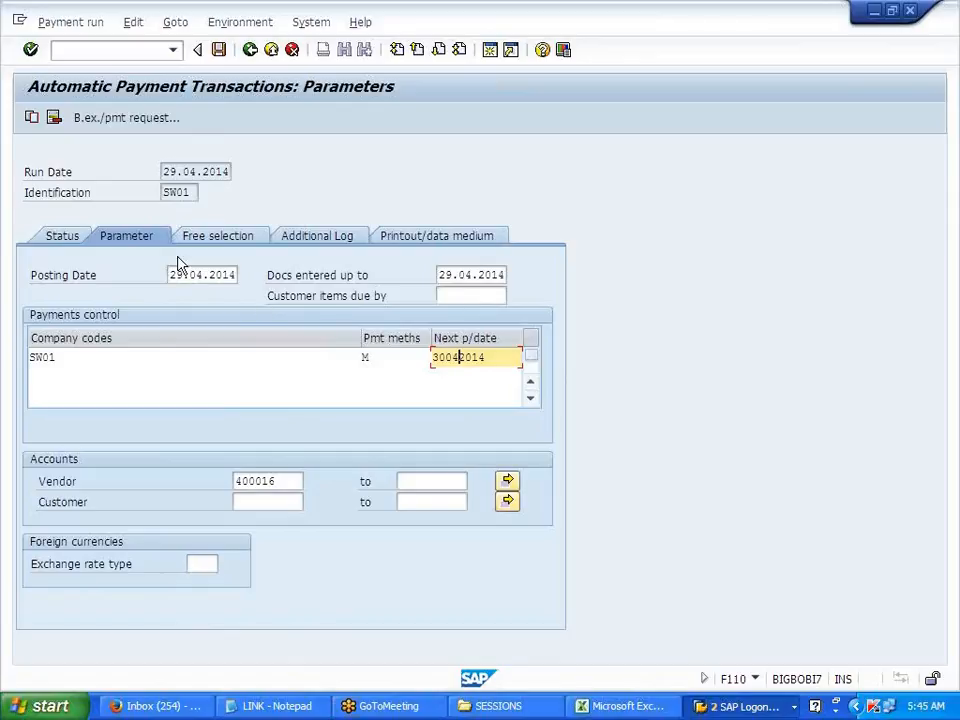
drag(160, 171, 229, 171)
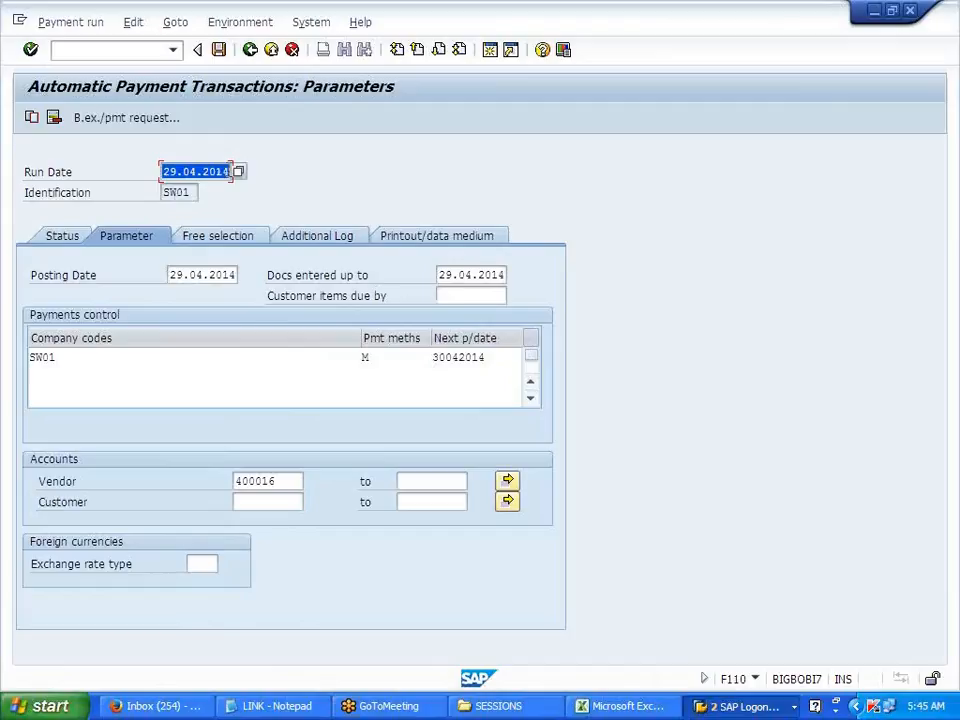
click(231, 172)
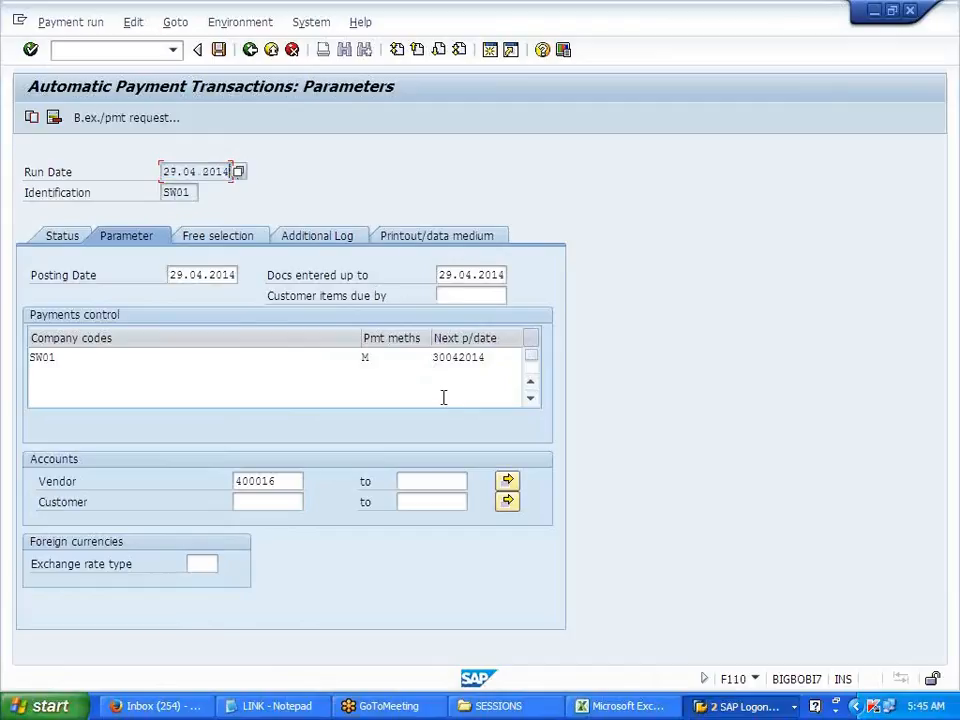
click(495, 358)
drag(495, 358, 431, 358)
click(430, 357)
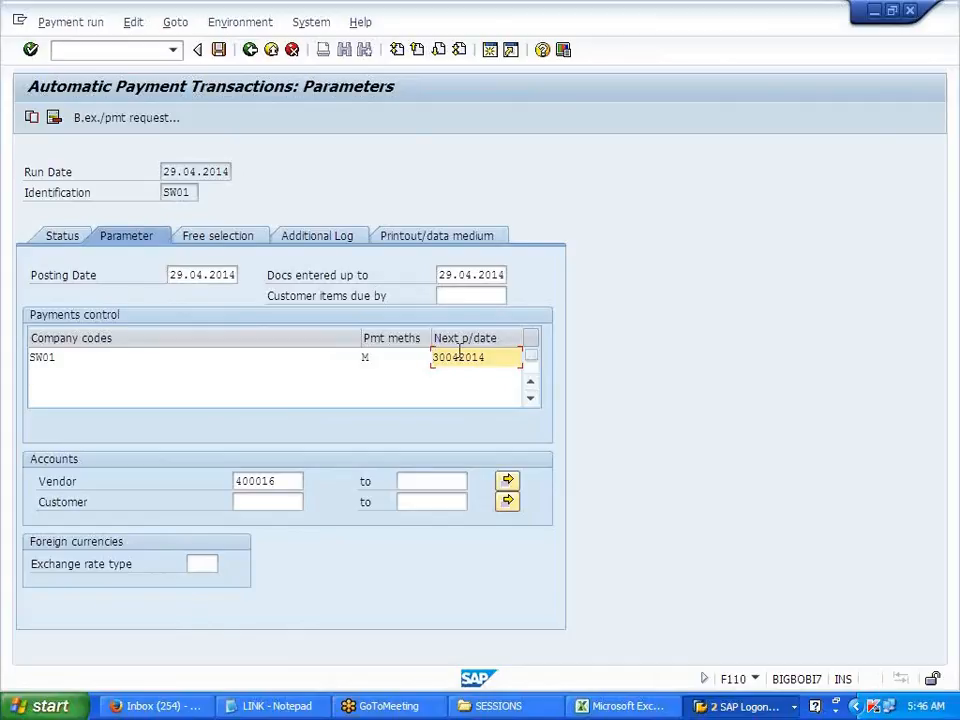
key(Return)
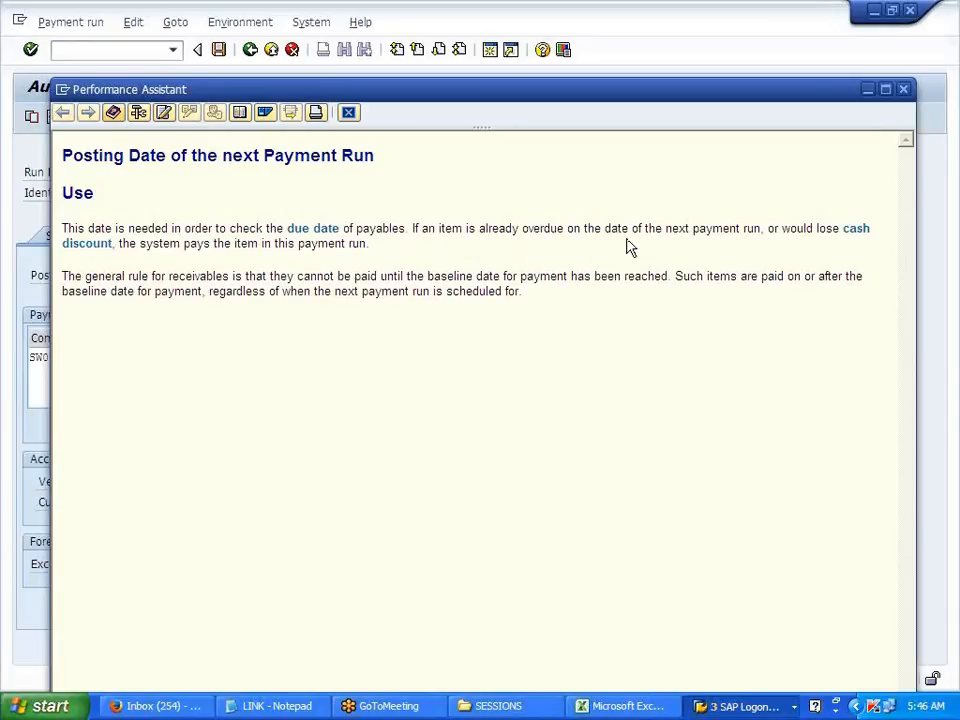
click(903, 89)
key(Return)
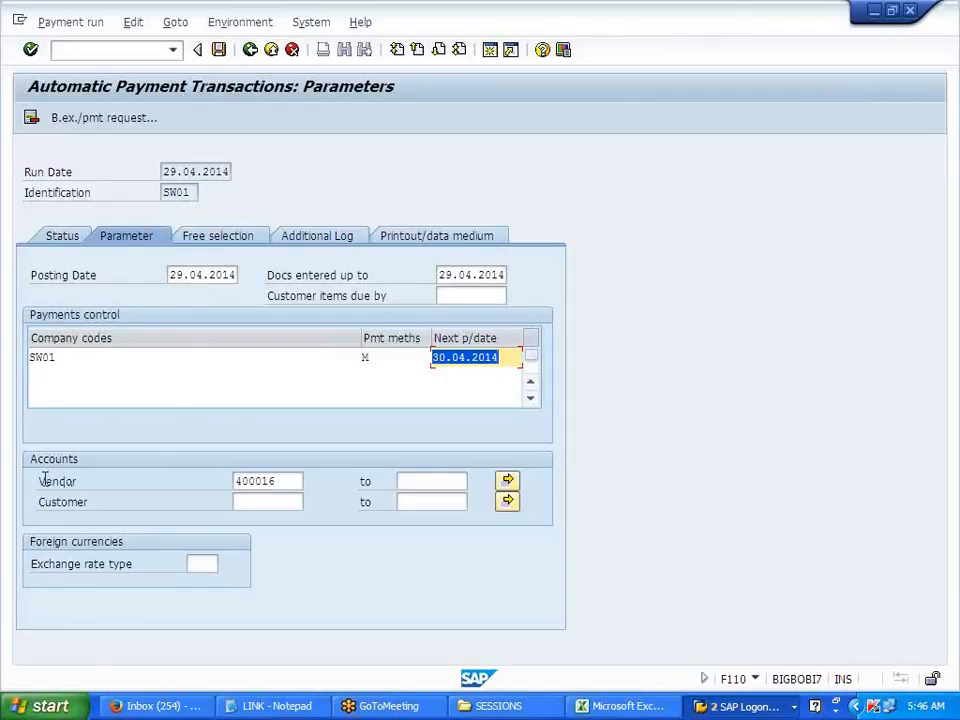
drag(36, 481, 100, 478)
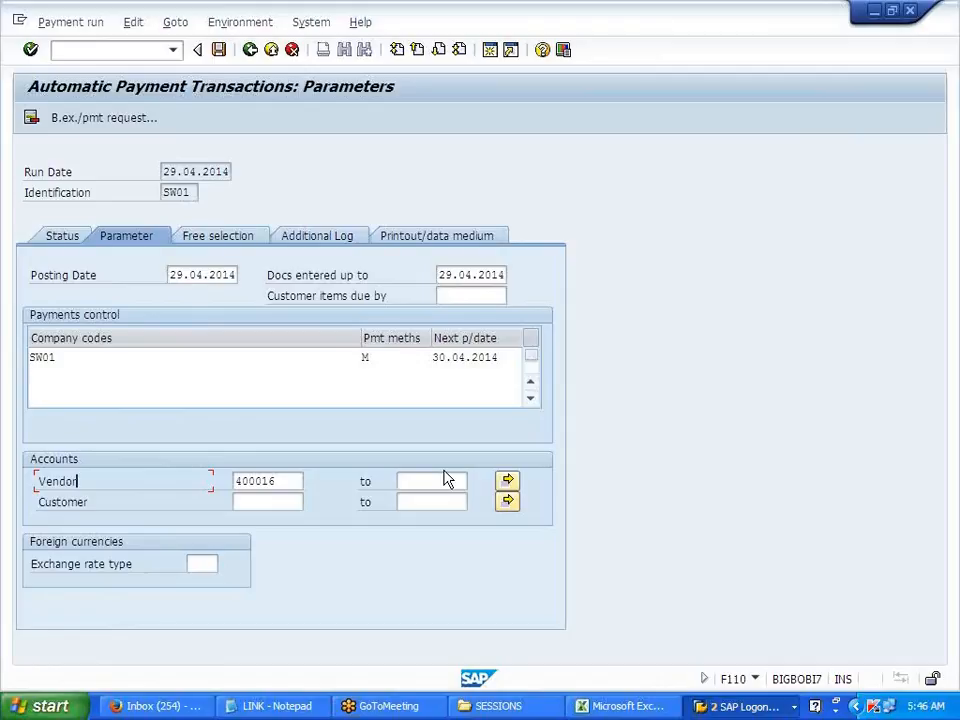
- Open the free selection settings and examine the field names offered for the first and second selection criteria
click(210, 242)
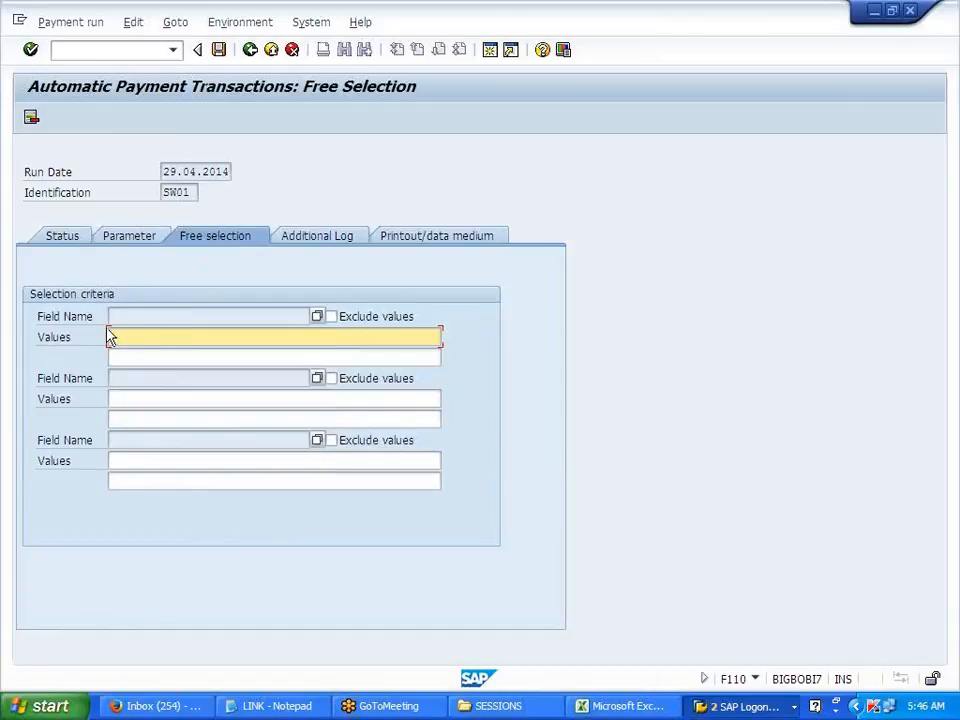
click(332, 318)
click(317, 318)
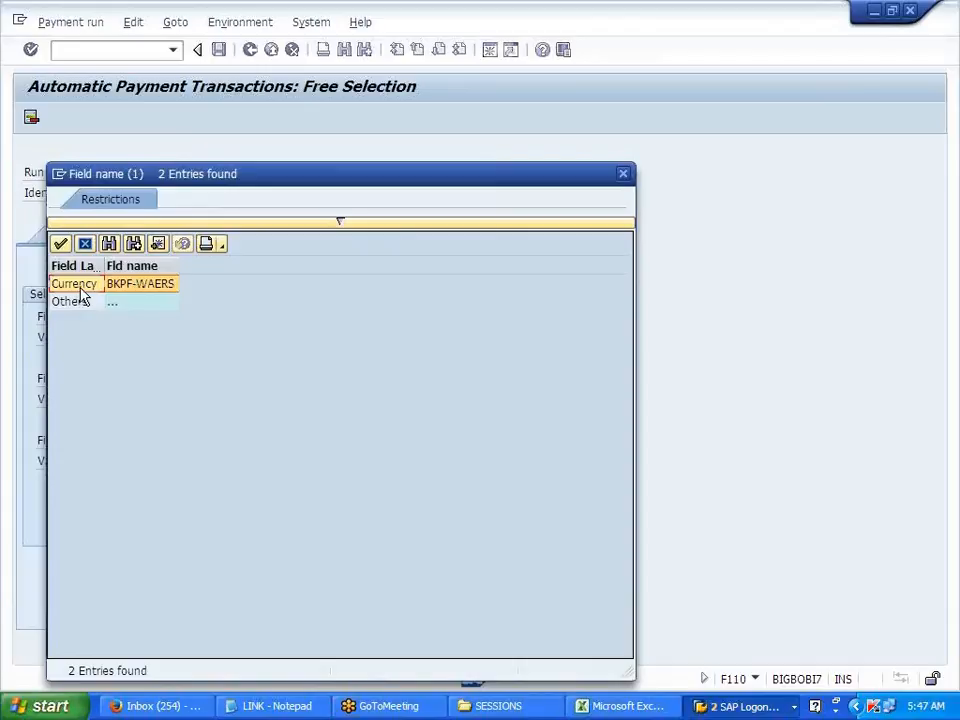
click(626, 175)
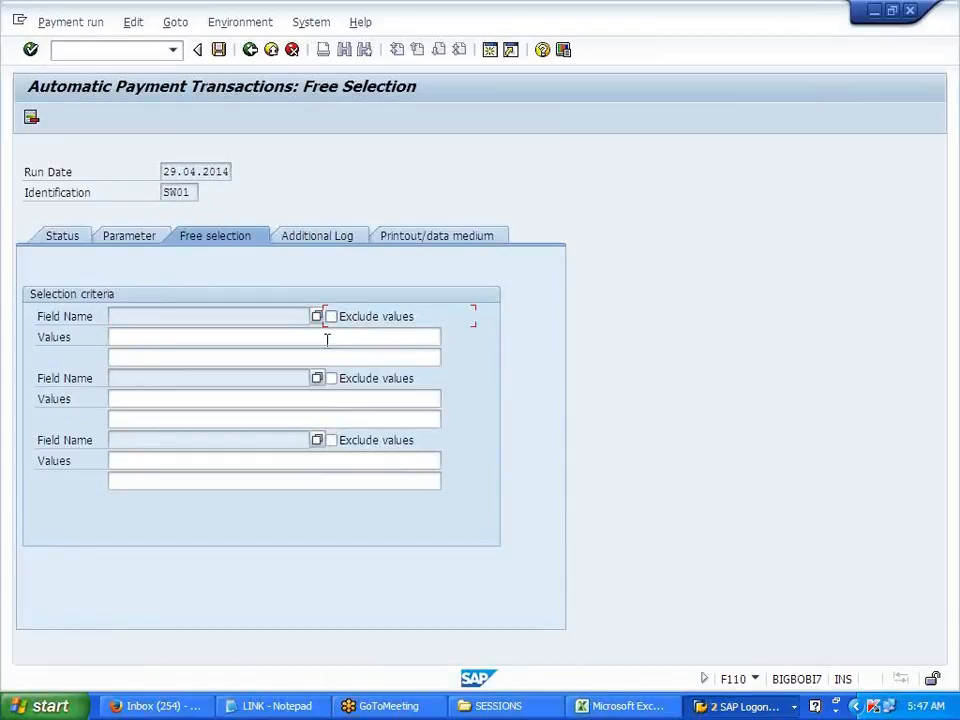
click(298, 336)
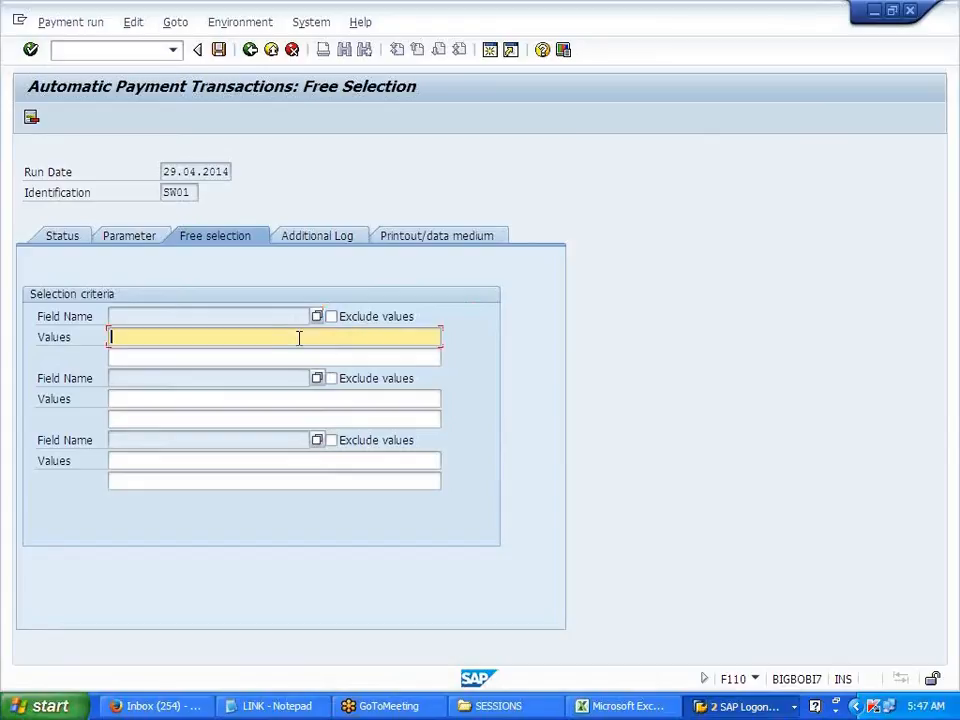
click(331, 379)
click(318, 379)
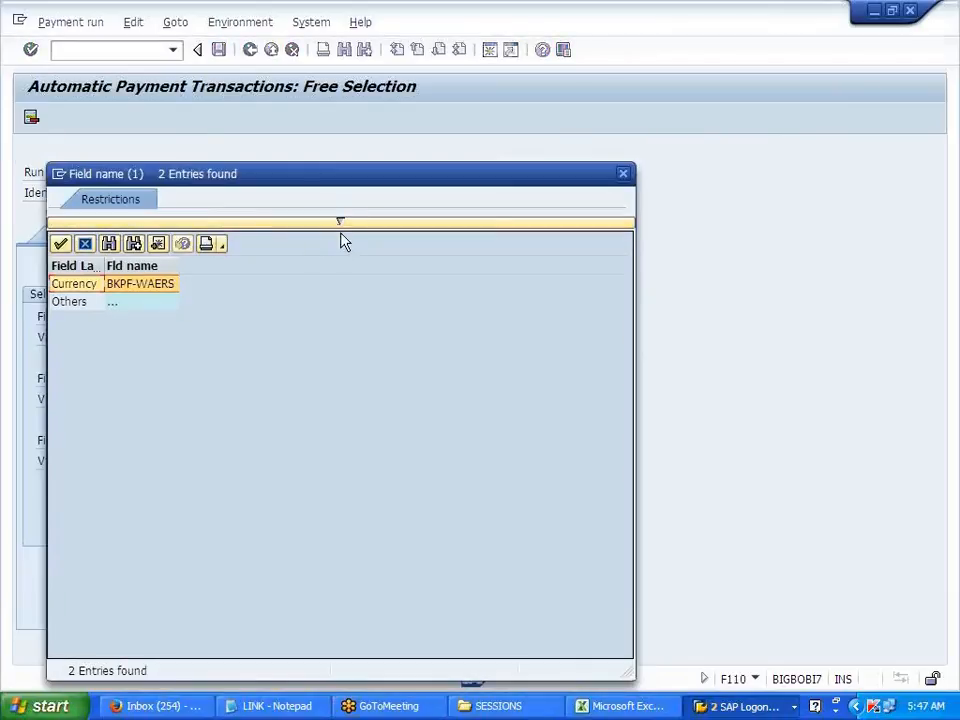
click(338, 222)
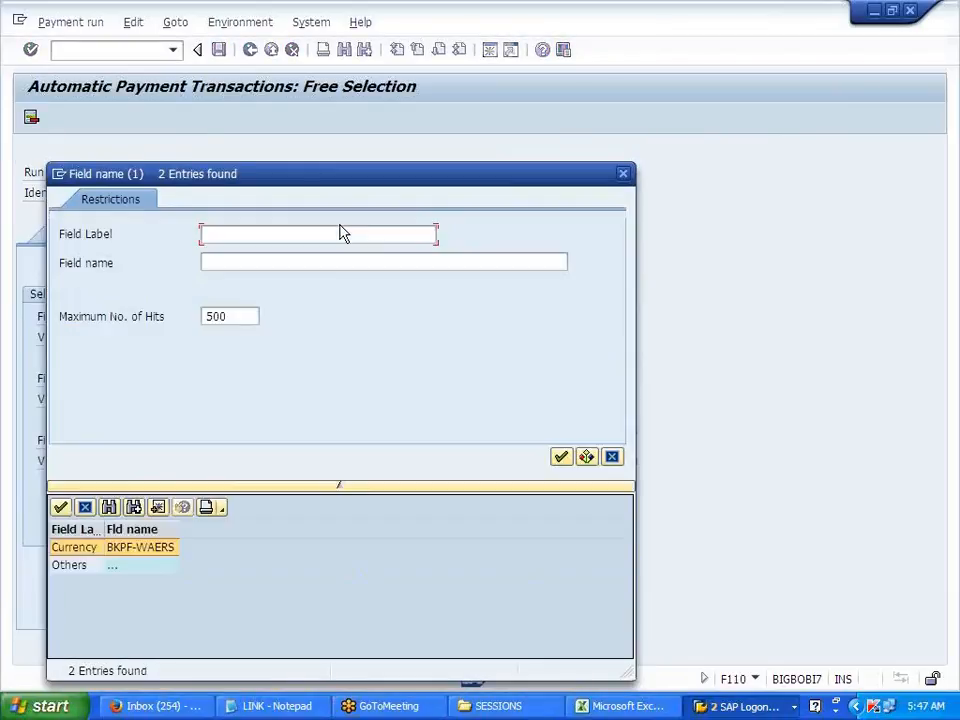
click(624, 176)
click(331, 379)
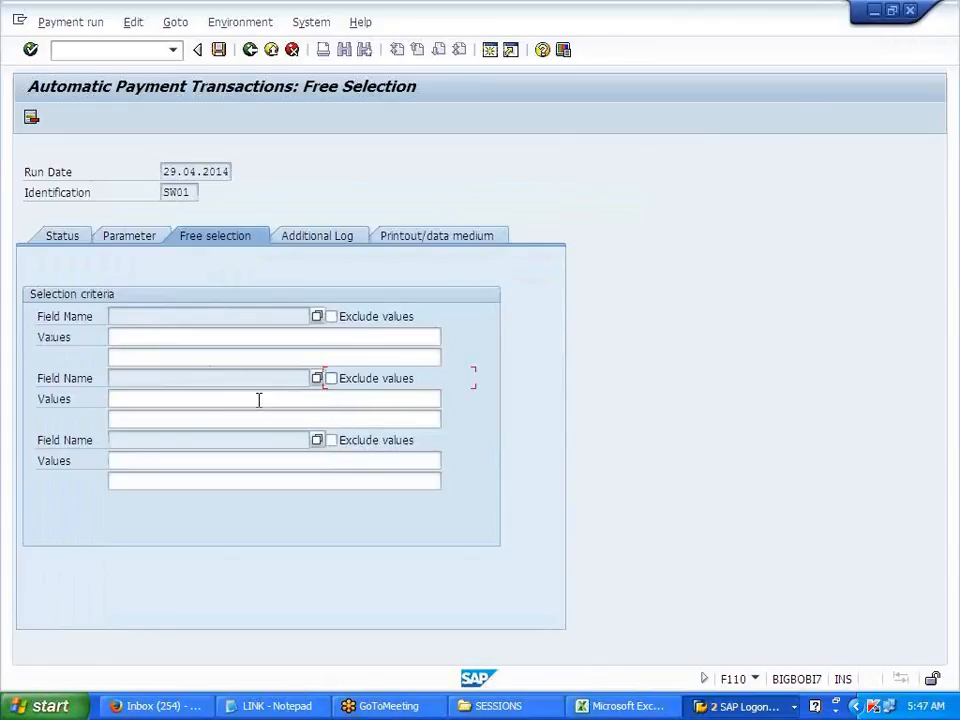
- Examine the Others option for the second free selection criterion, look up its document fields, and close without choosing one
click(122, 400)
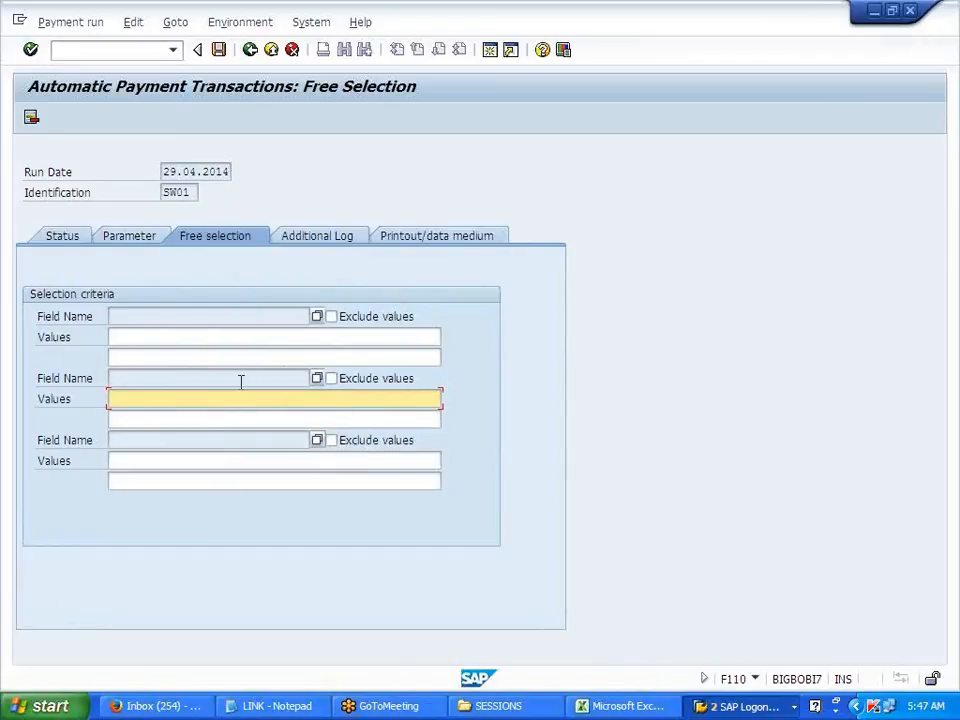
click(317, 378)
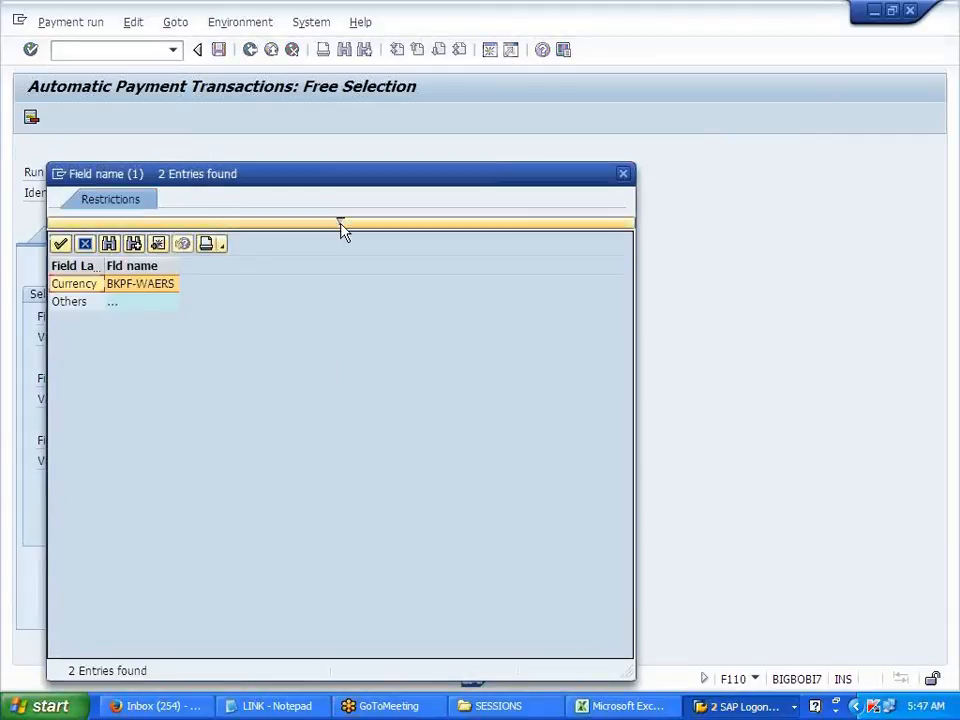
click(339, 224)
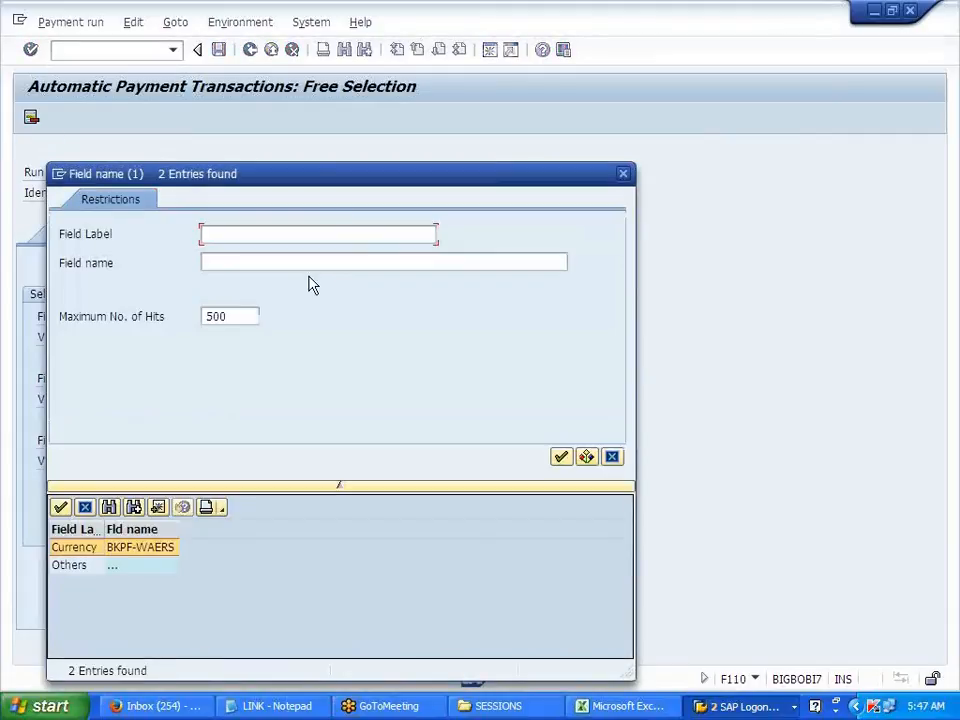
key(Return)
click(99, 309)
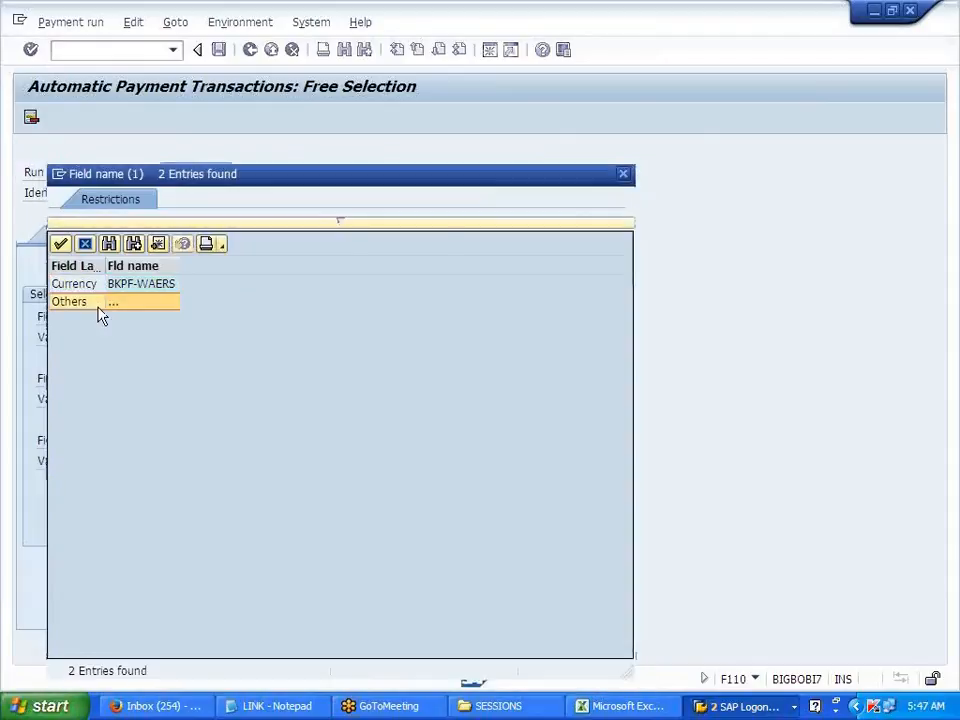
double_click(99, 309)
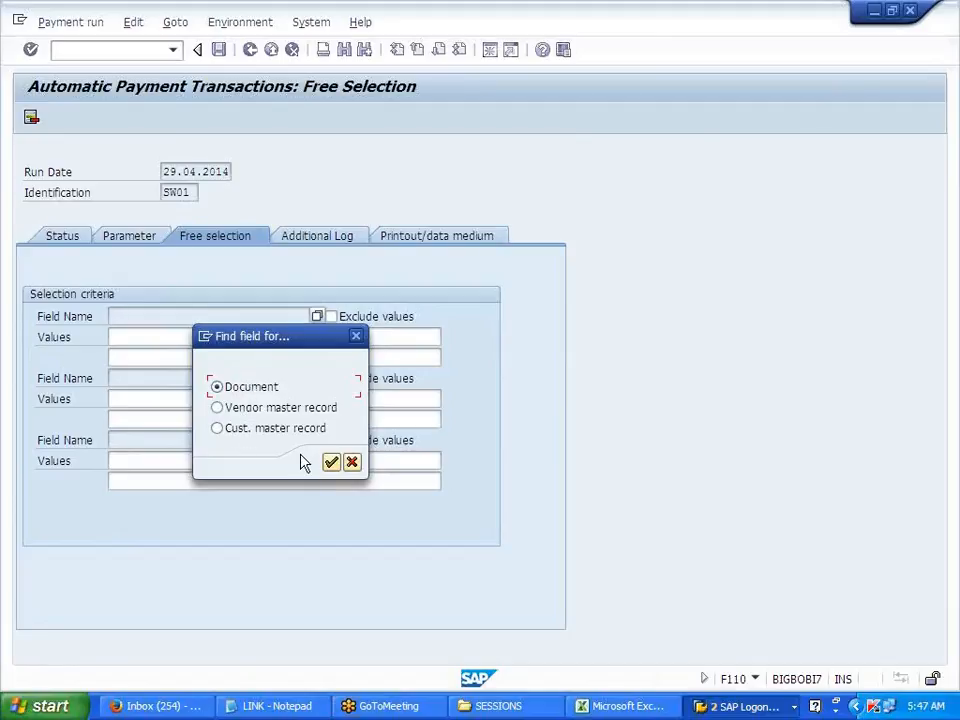
key(Return)
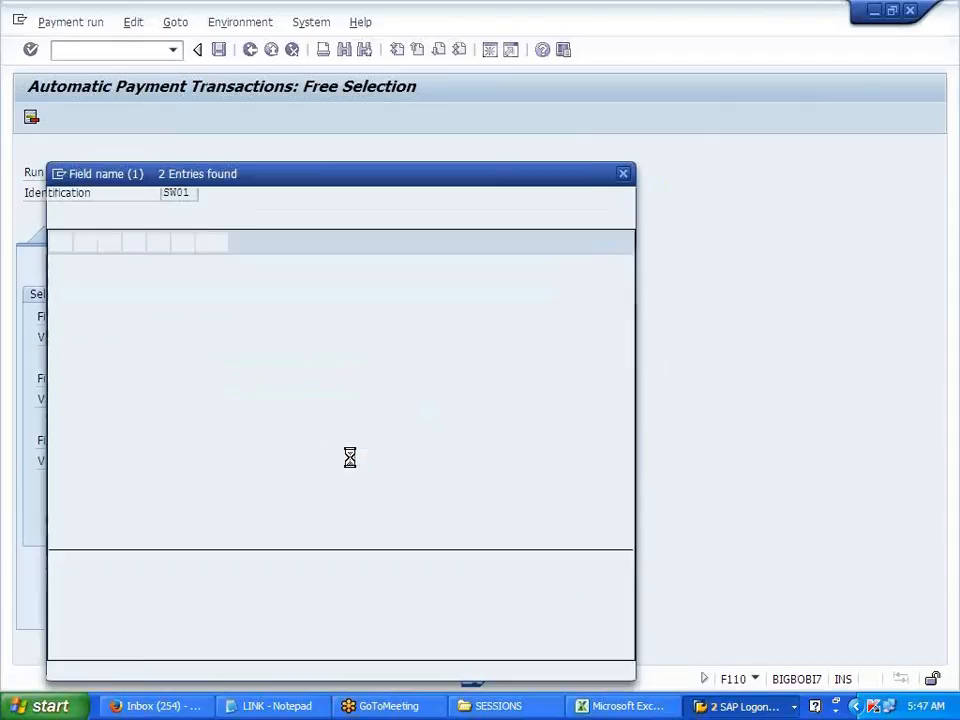
click(622, 175)
- Enable logging of the line items of the payment documents in the additional log settings
click(318, 237)
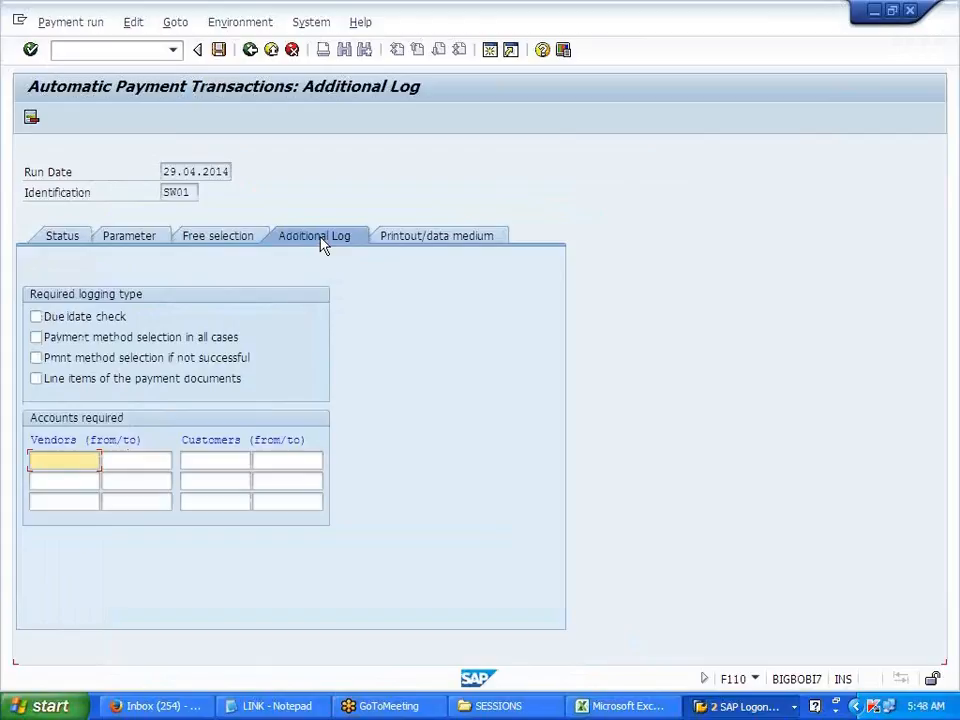
click(70, 388)
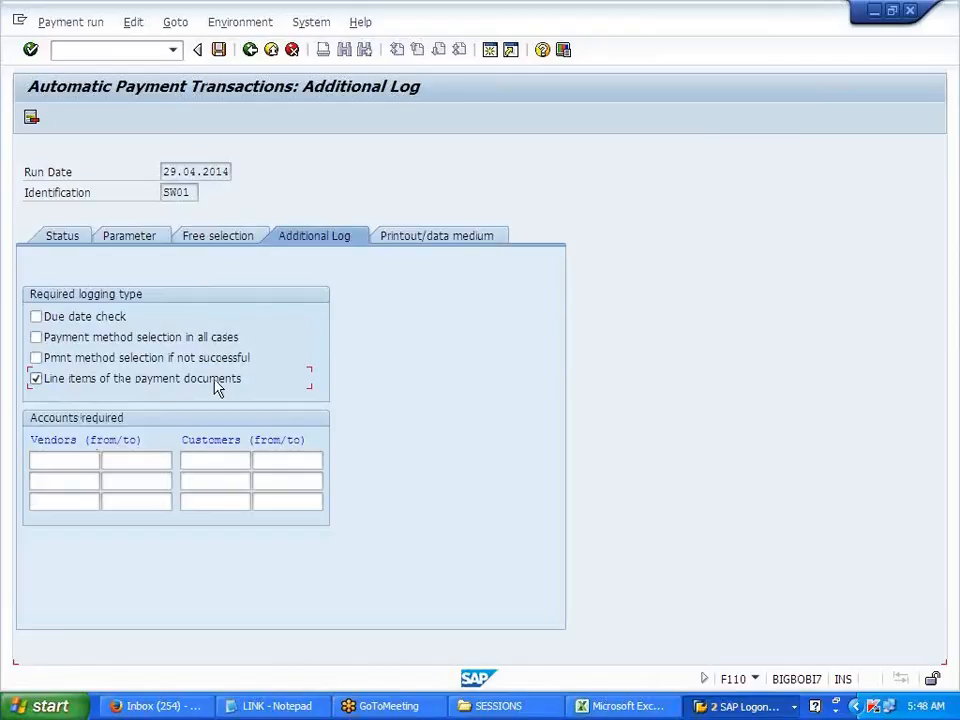
- Enable additional logging of payment method selection in all cases and restrict the log to the vendor's account number
click(163, 338)
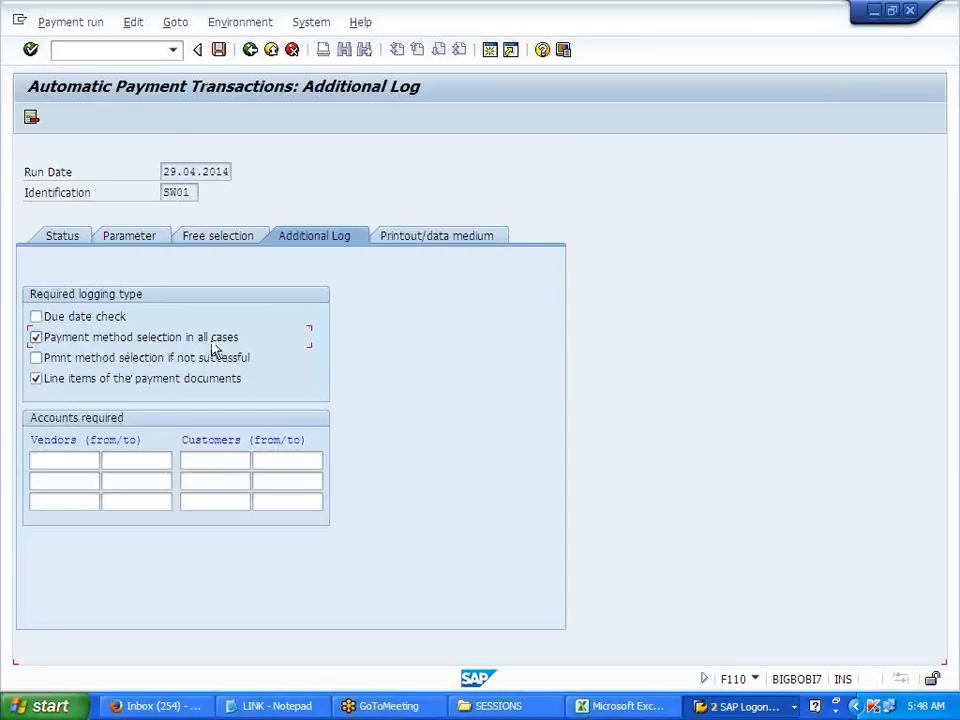
click(66, 357)
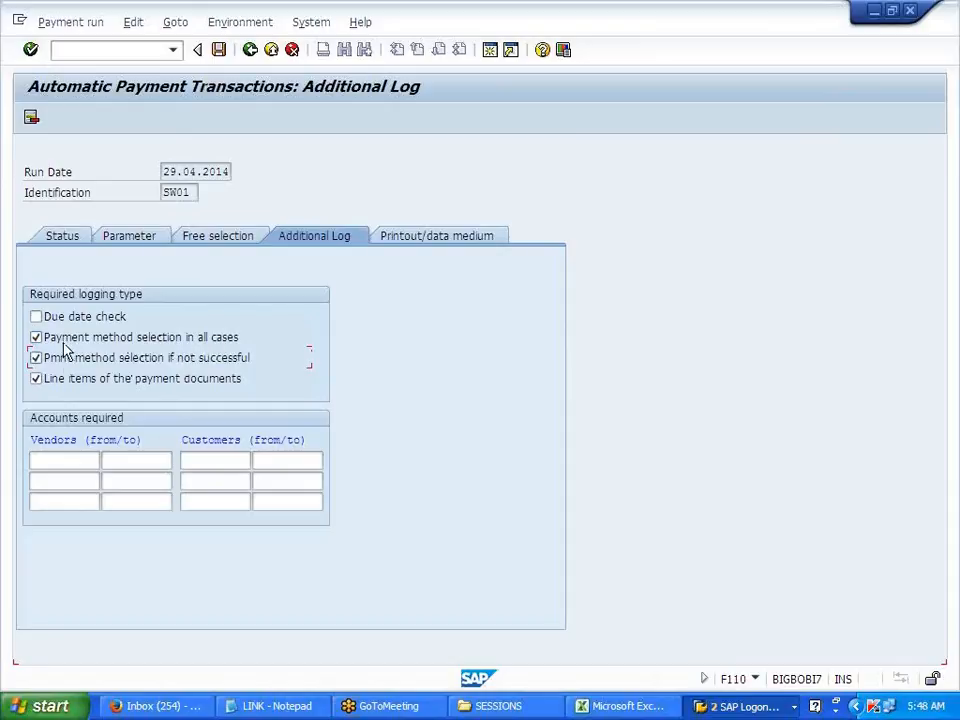
click(68, 459)
text(400016)
key(Return)
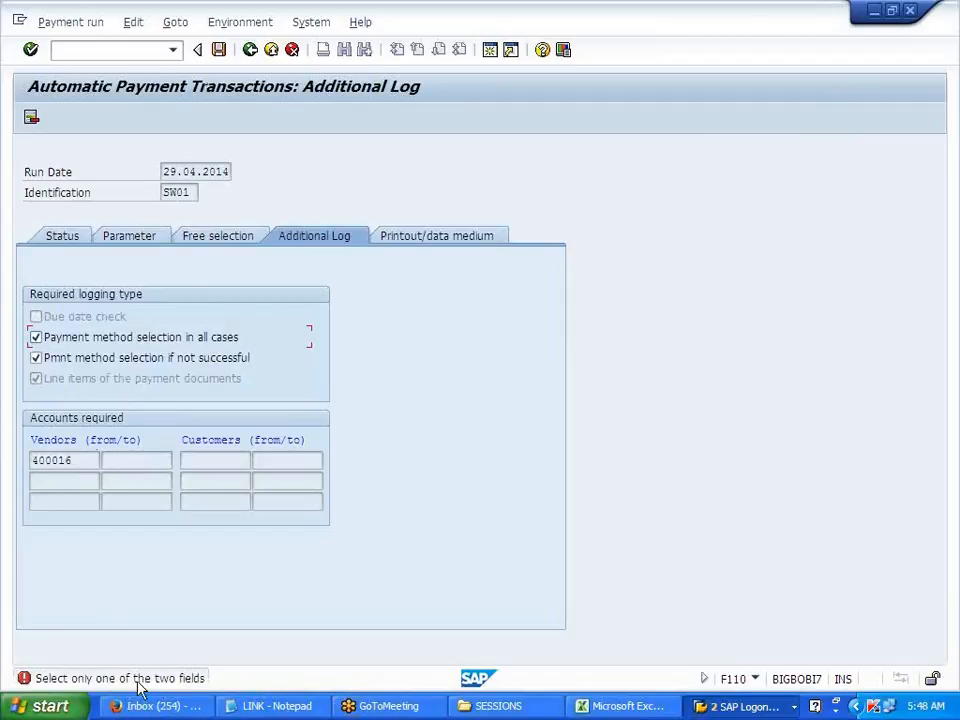
click(85, 360)
key(Return)
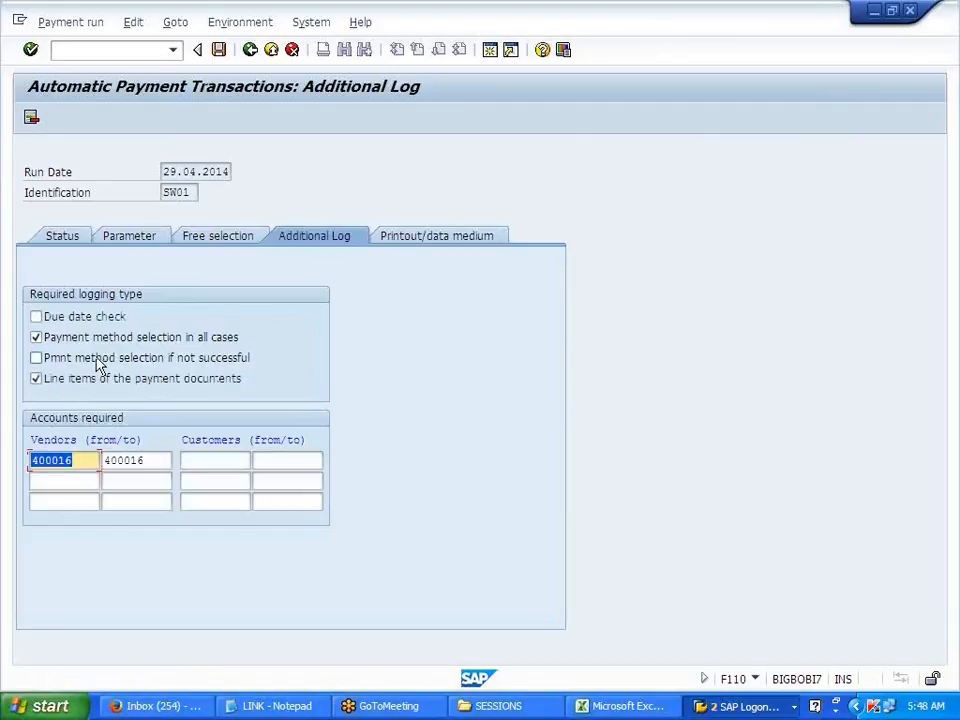
- Review the printout, additional log, free selection and parameter settings, and save the payment run parameters
click(413, 237)
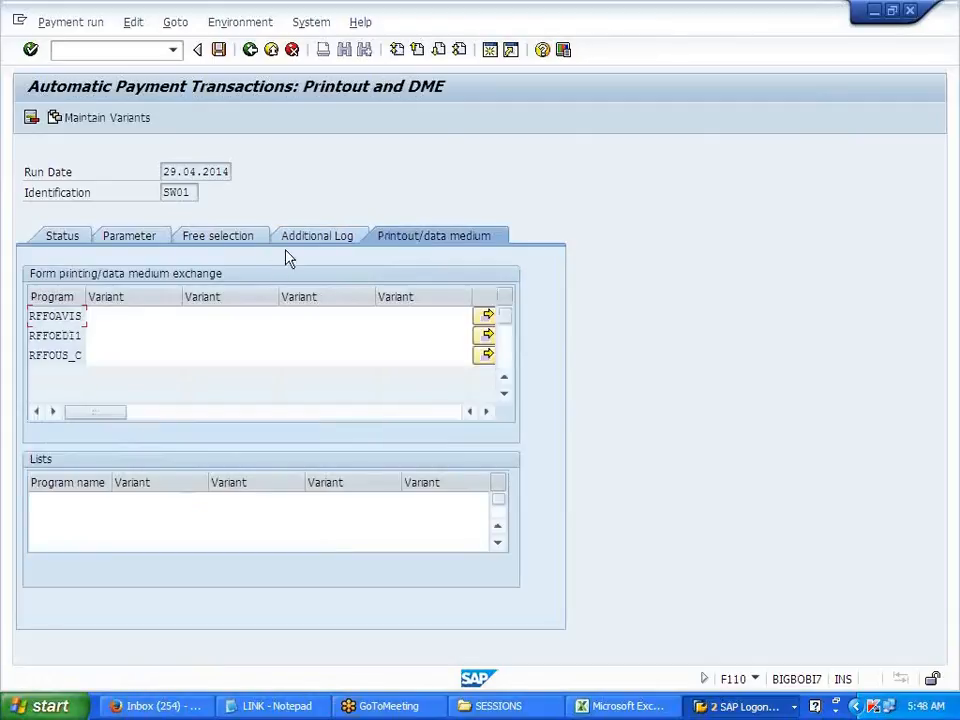
click(307, 245)
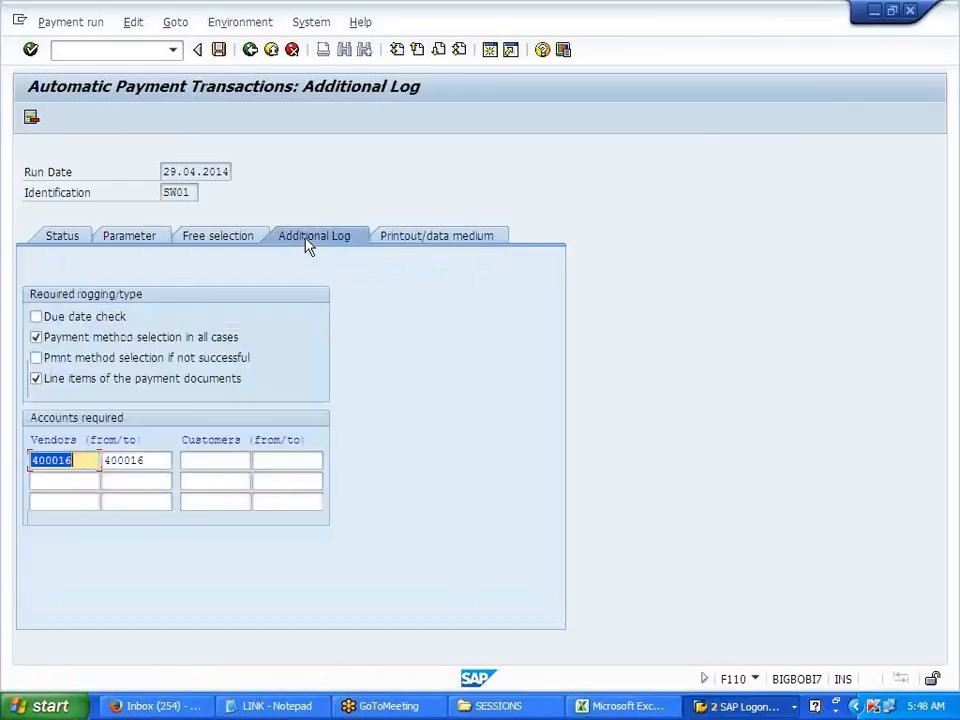
click(228, 240)
click(133, 242)
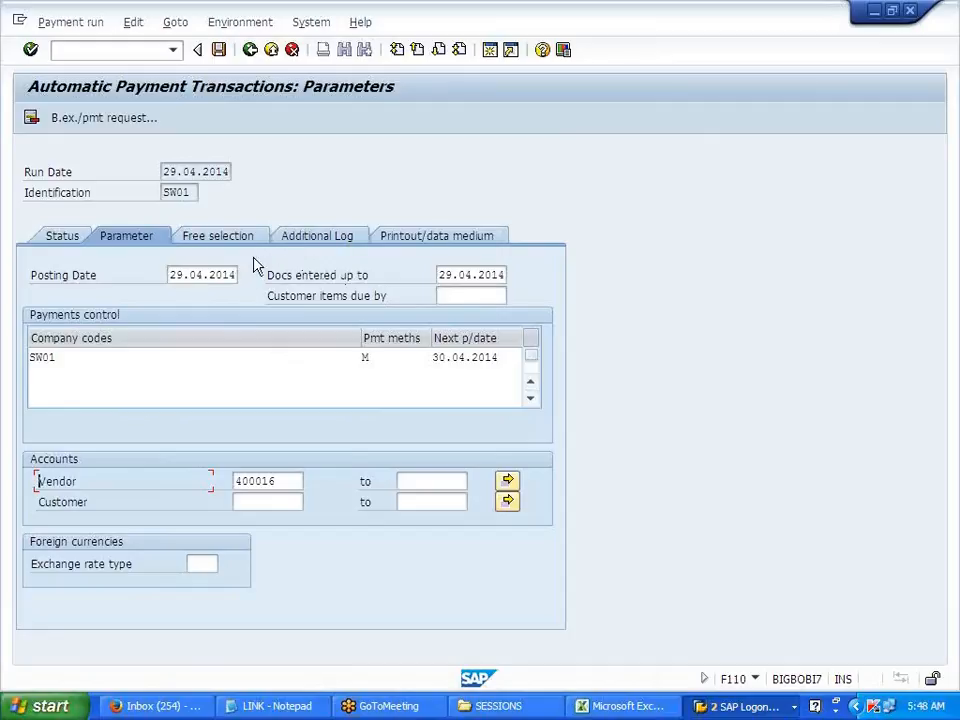
click(218, 50)
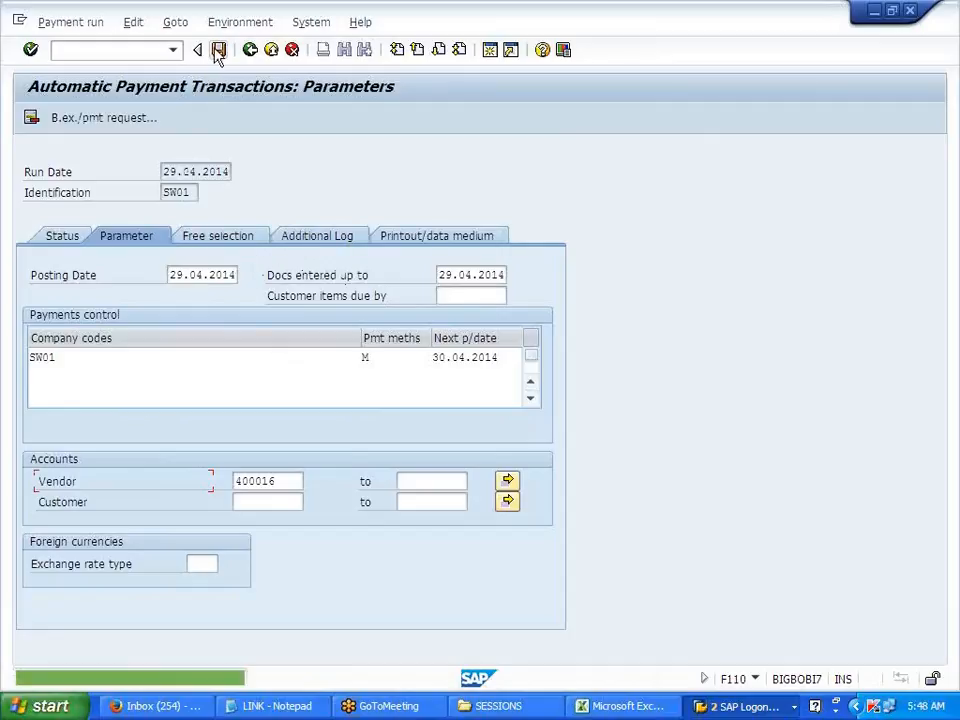
- Check the status of the SW01 payment run dated 29.04.2014
click(62, 238)
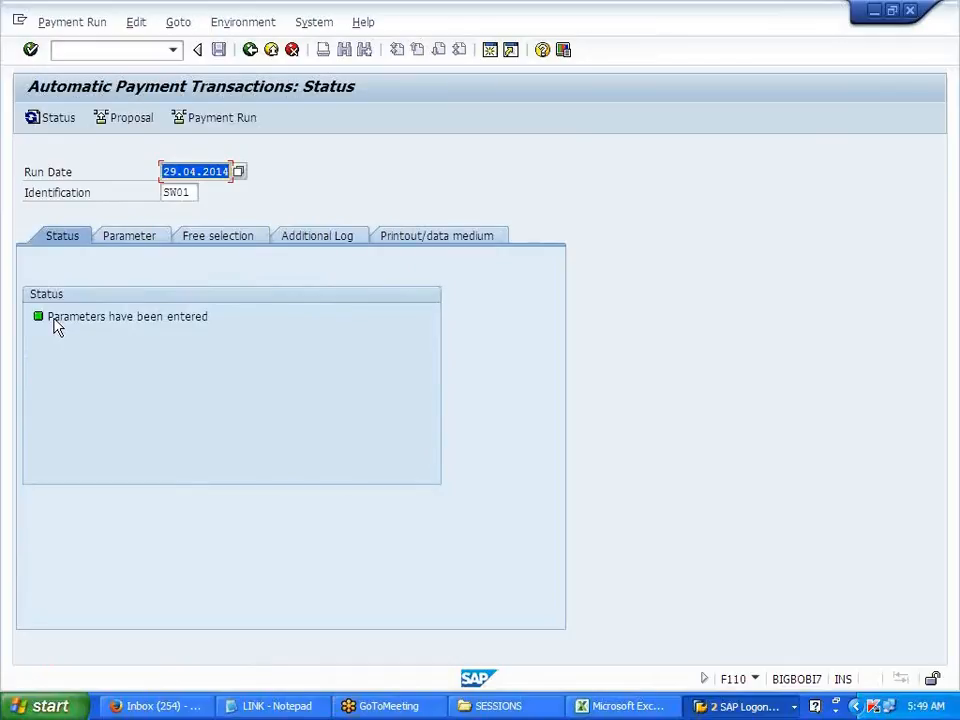
drag(52, 320, 238, 313)
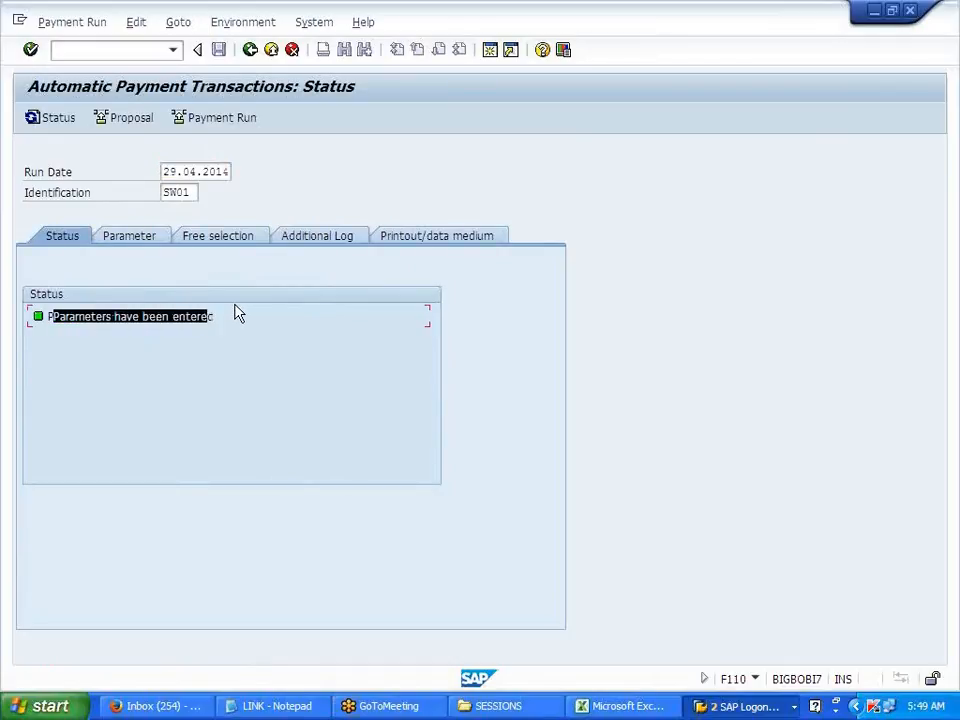
click(237, 313)
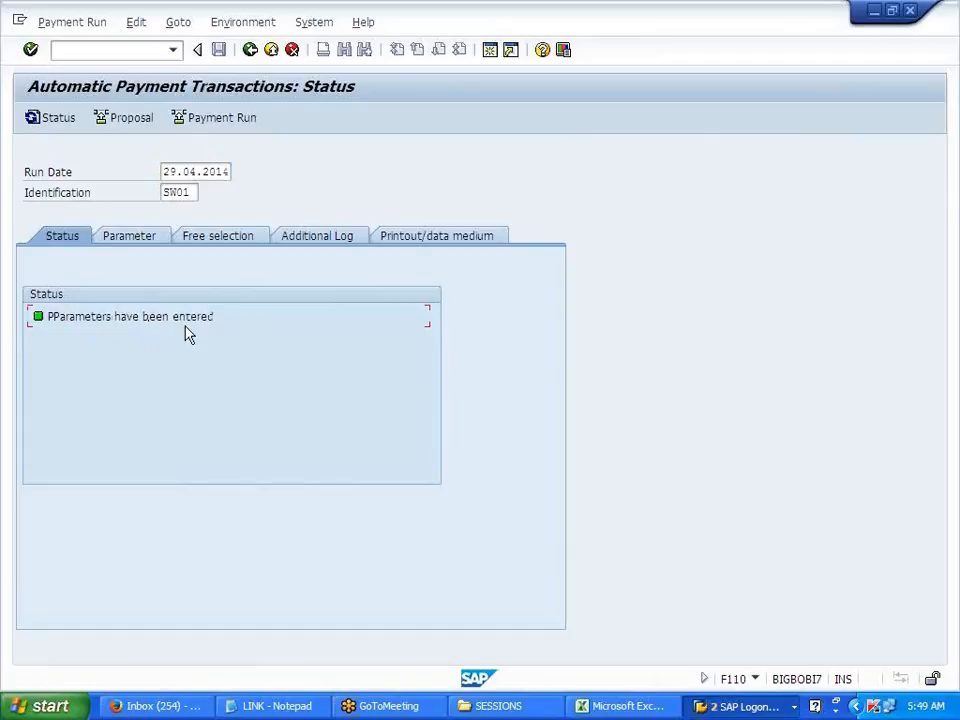
- Switch to the Excel workbook and enter "RUN THE PROPOSAL --- IT PICKS ALL THE OPEN INVOICES" in cell B54 of the BANKING sheet
click(659, 708)
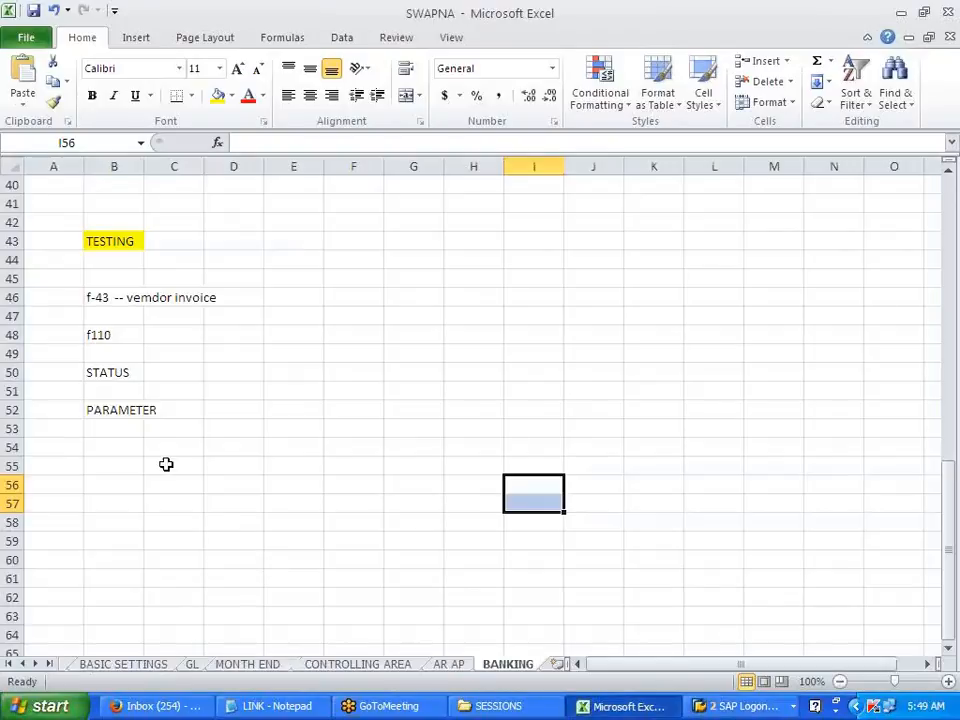
click(115, 450)
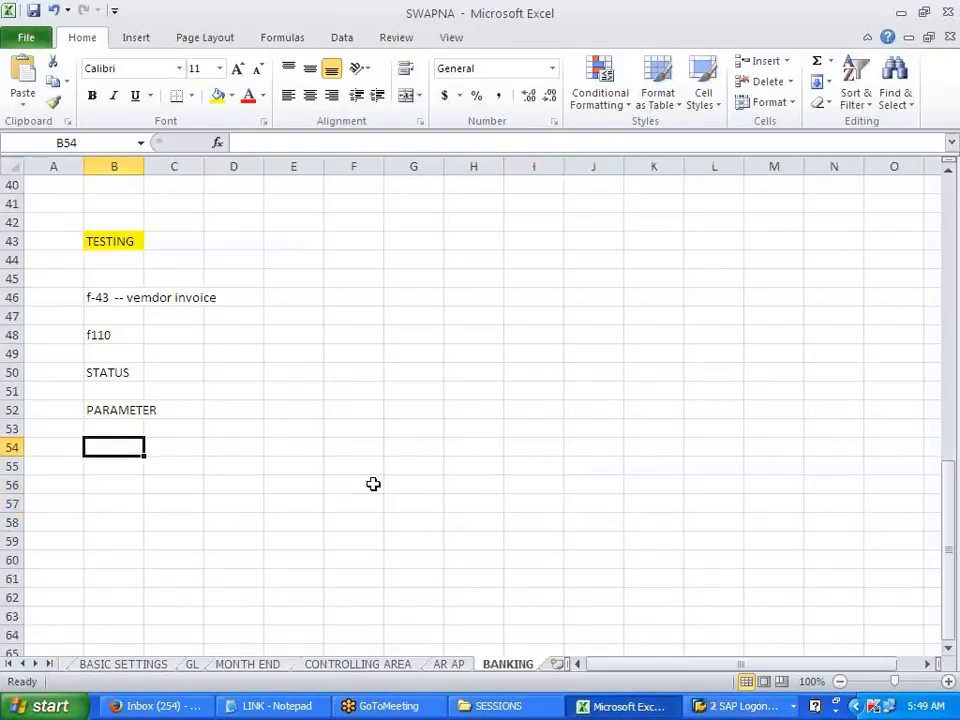
text(RUN THE PROPOSAL)
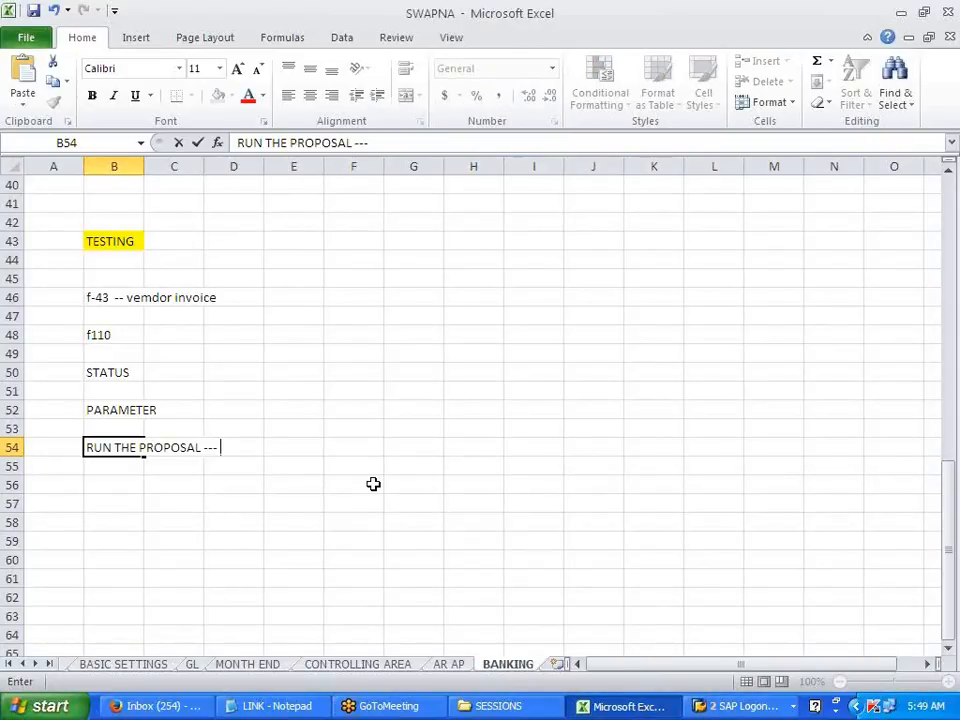
text(--- IT PICKS ALL THE O)
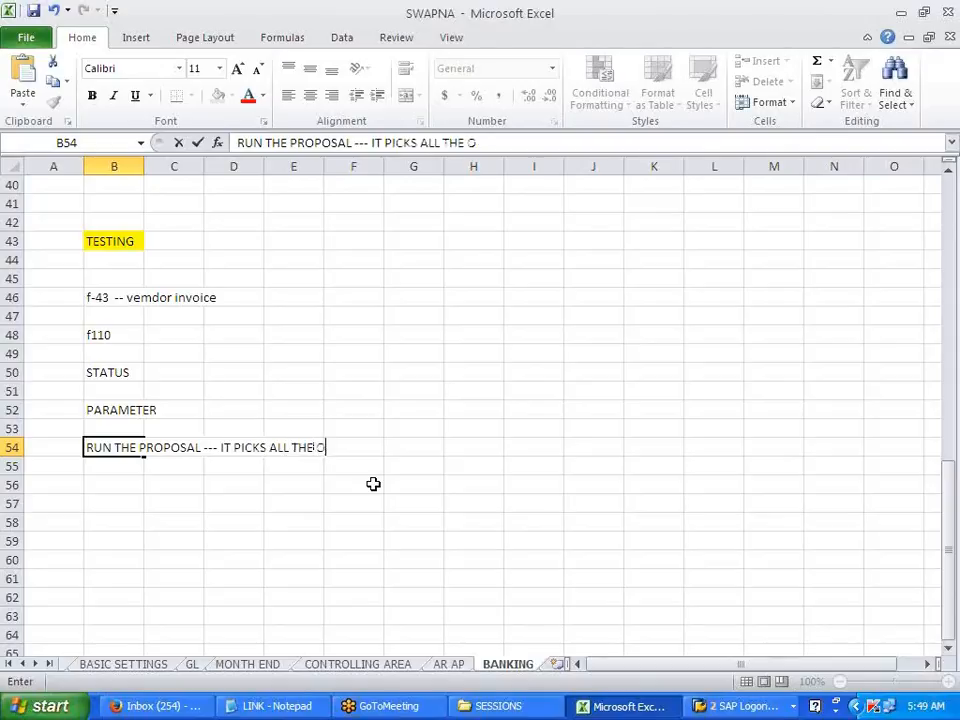
text(PEN INVOICES)
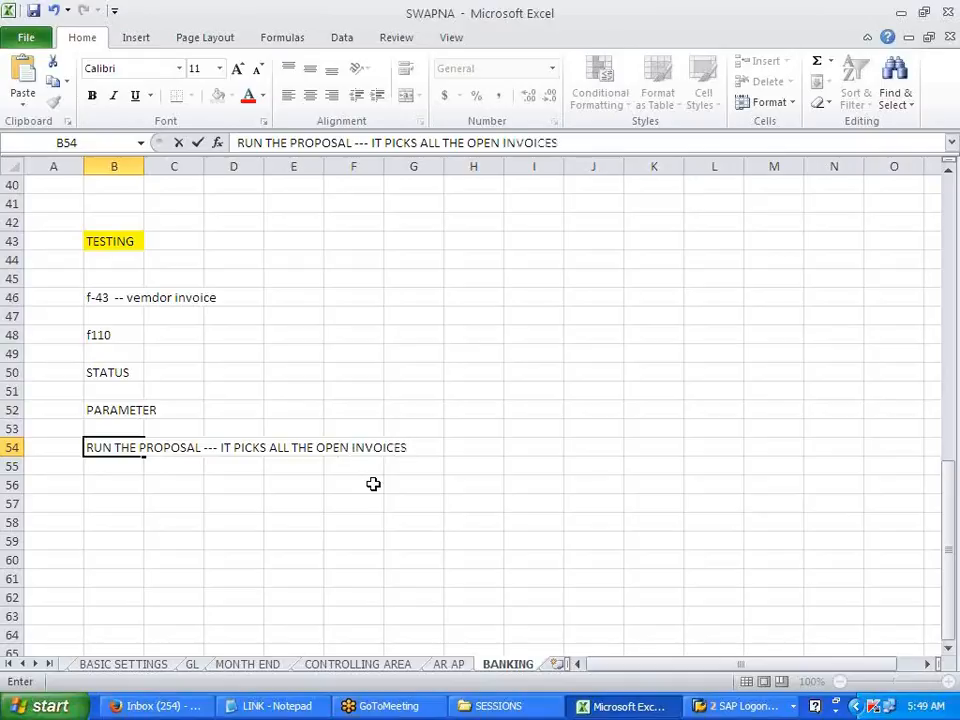
click(373, 484)
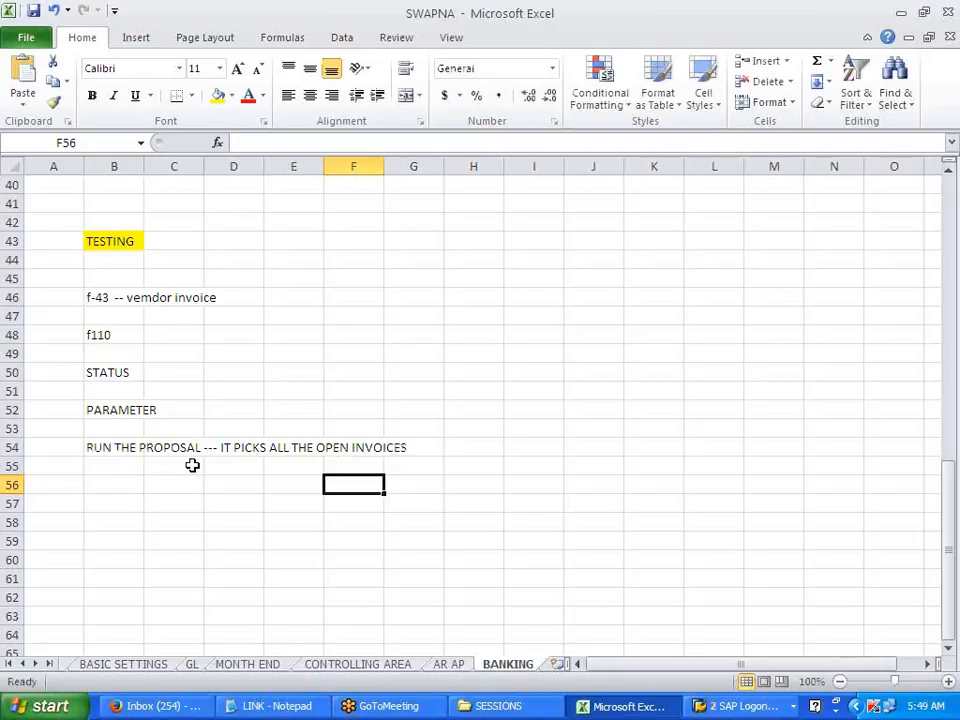
- Return to SAP and schedule the payment proposal for 29.04.2014 with immediate start
key(alt+Tab)
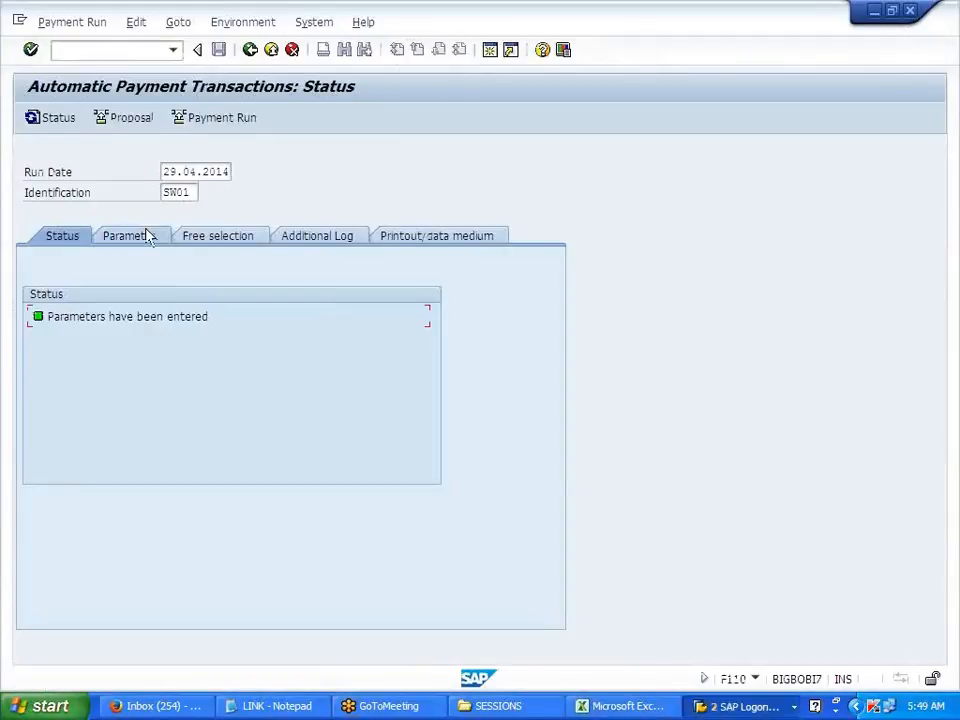
click(118, 127)
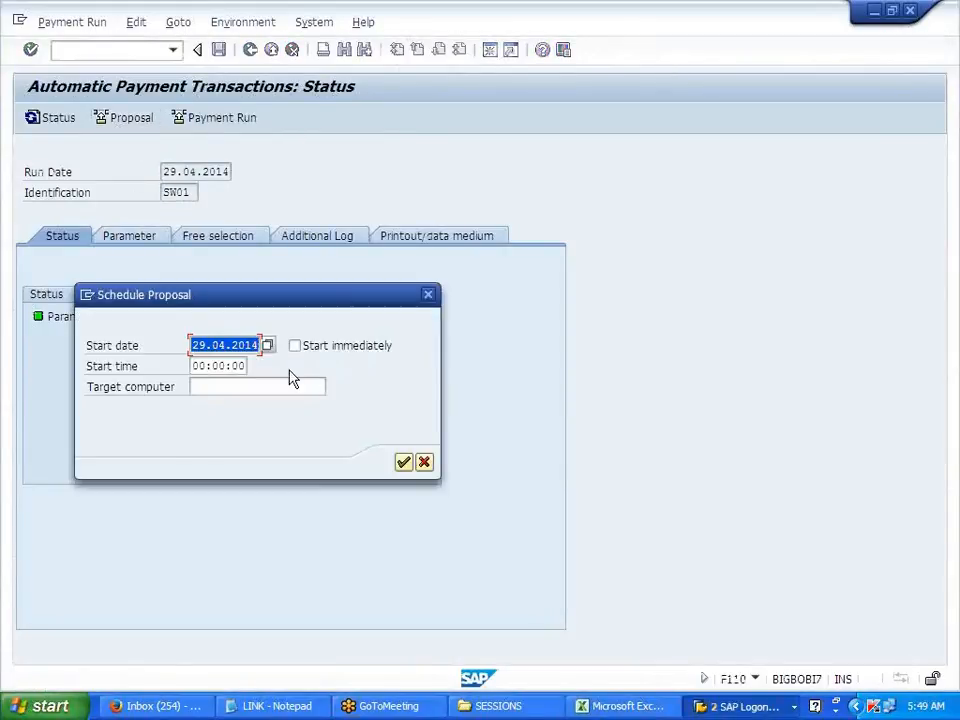
click(250, 345)
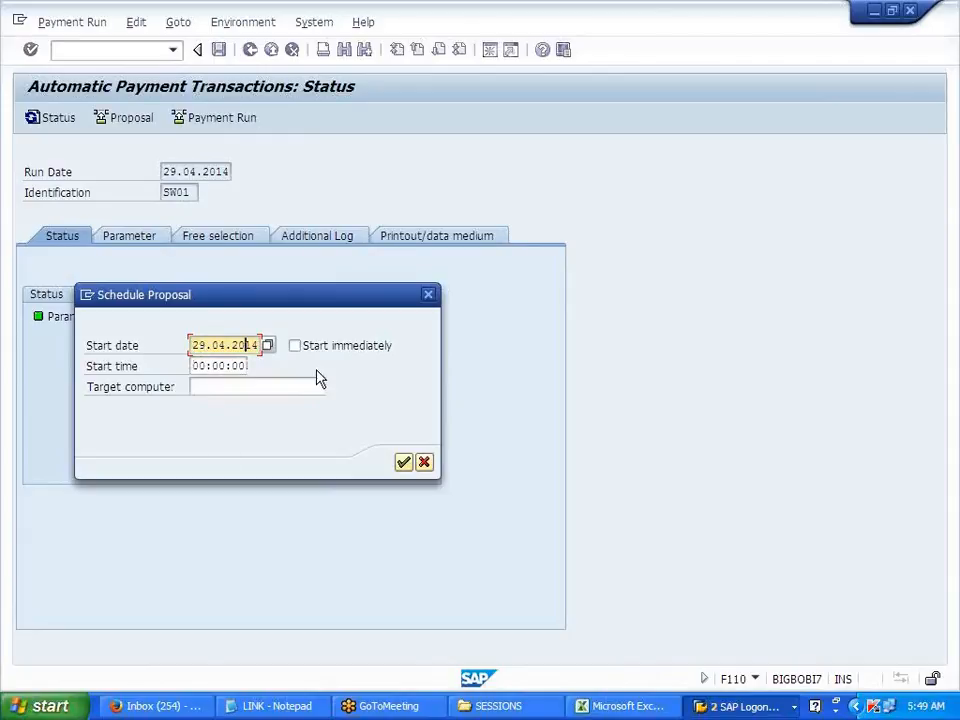
click(295, 346)
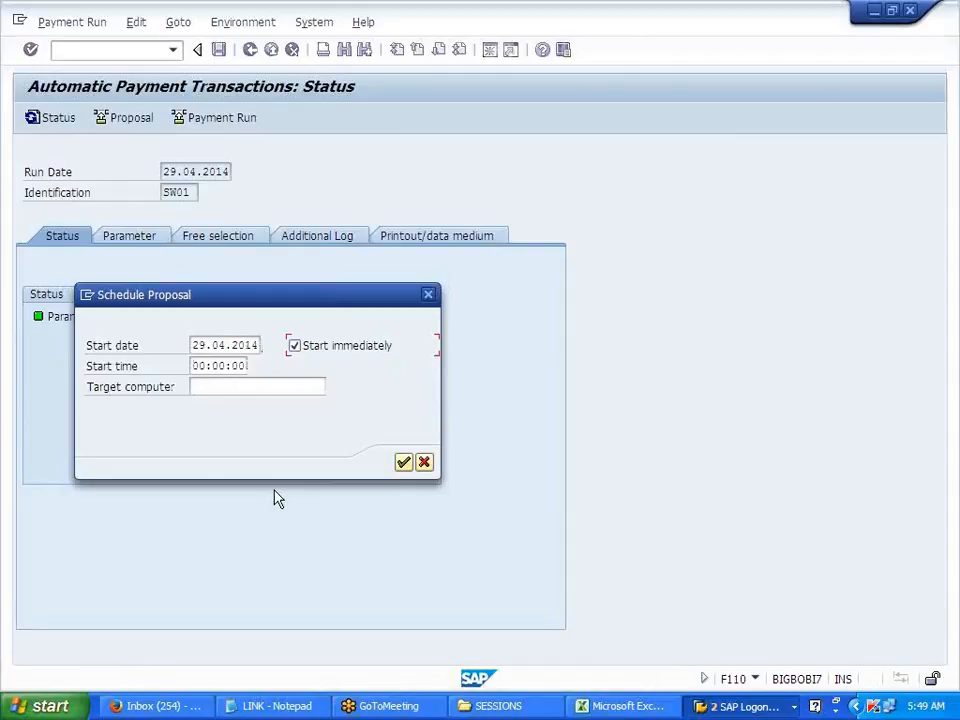
click(403, 462)
- Refresh the run status repeatedly to follow the progress of the payment proposal, and read its status messages
key(ctrl+y)
drag(54, 345, 161, 349)
key(ctrl+c)
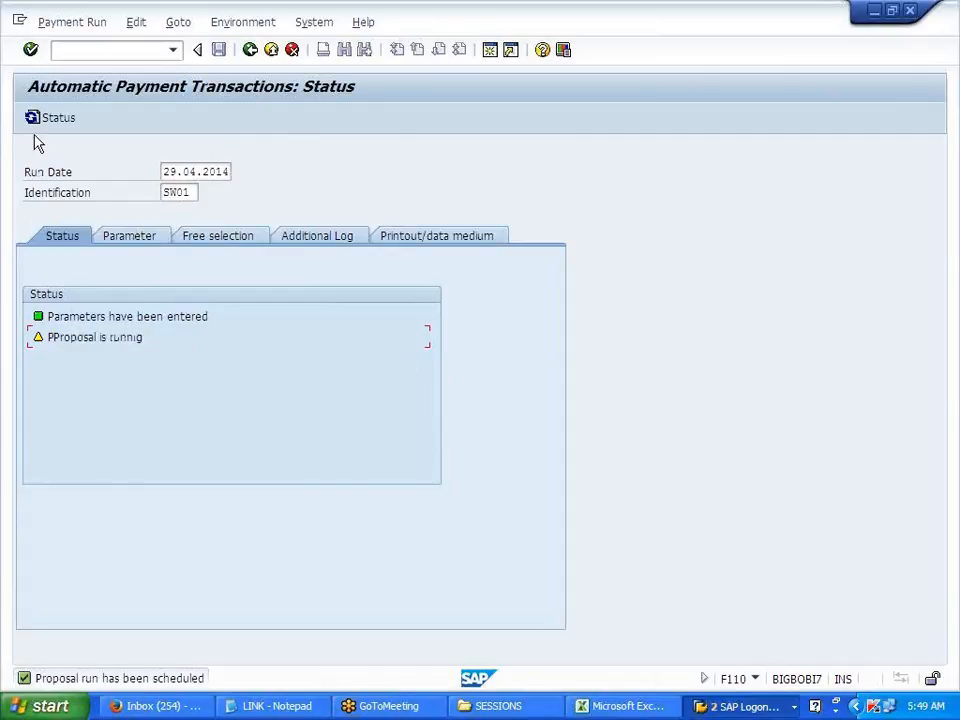
click(32, 120)
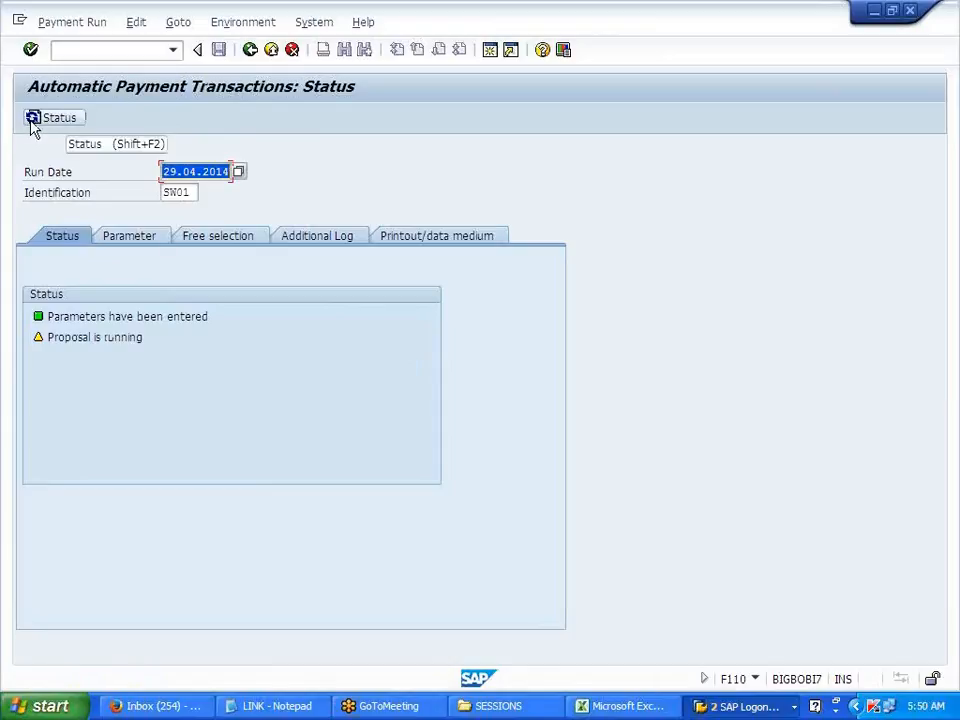
click(32, 120)
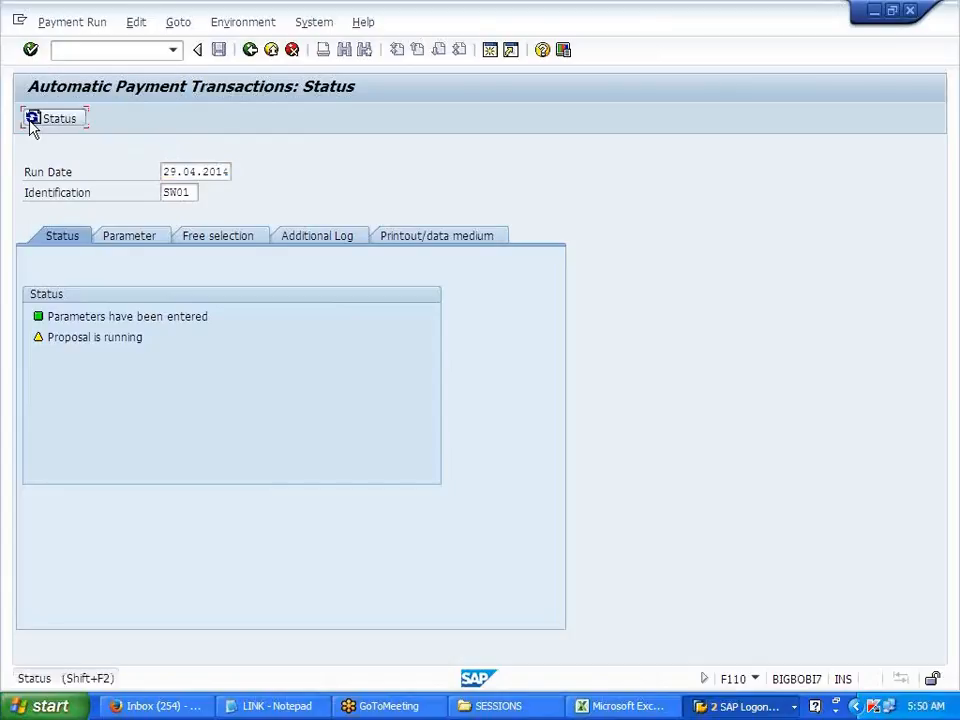
drag(54, 343, 266, 345)
click(264, 345)
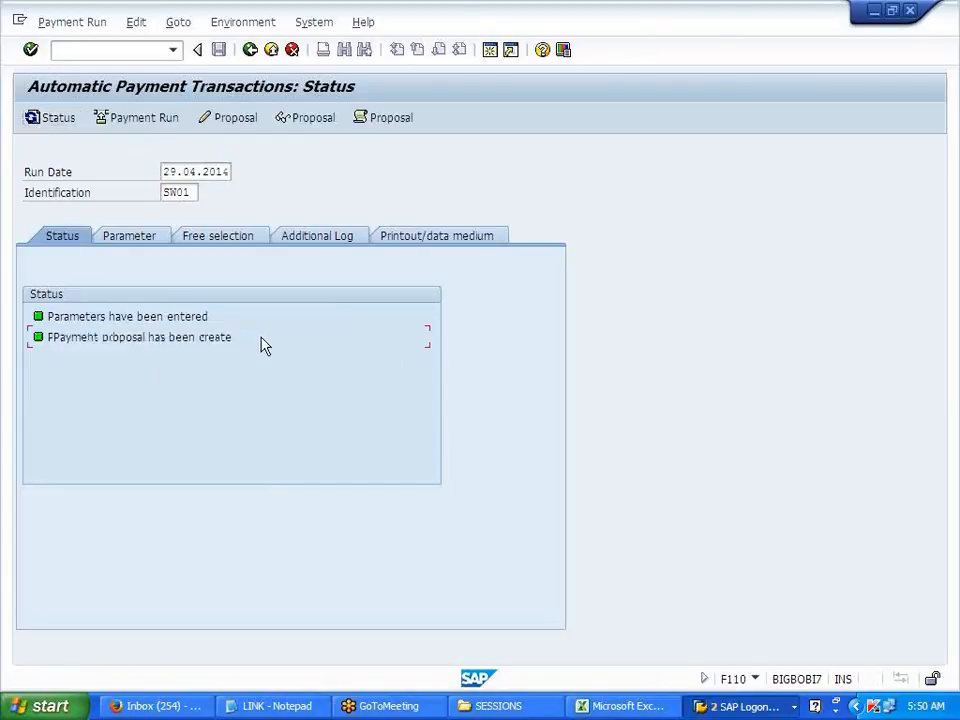
click(36, 118)
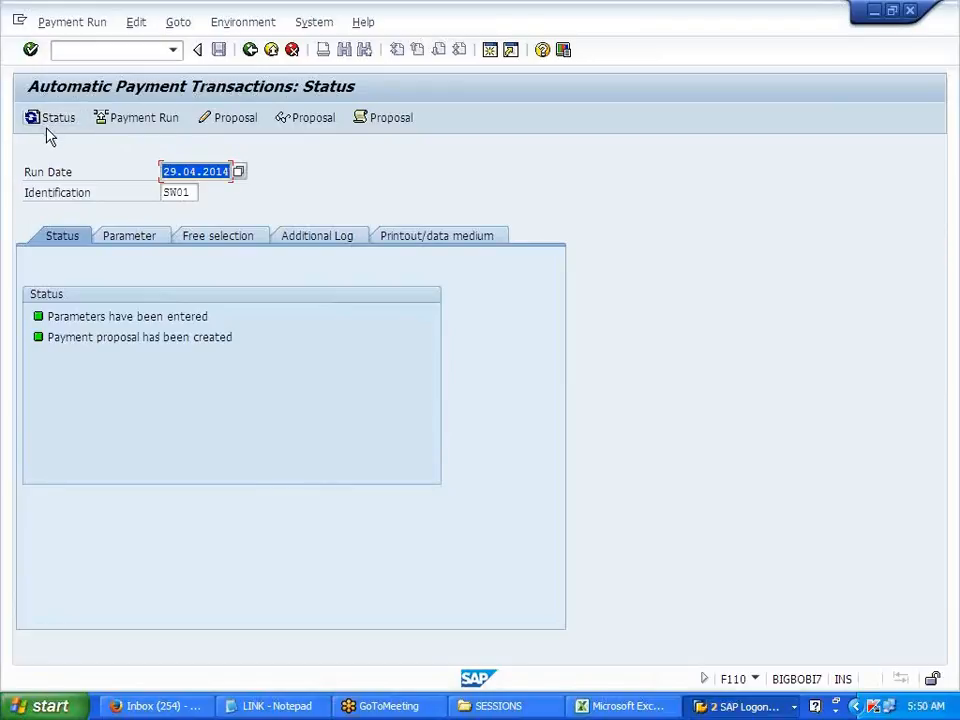
key(ctrl+y)
drag(51, 345, 273, 353)
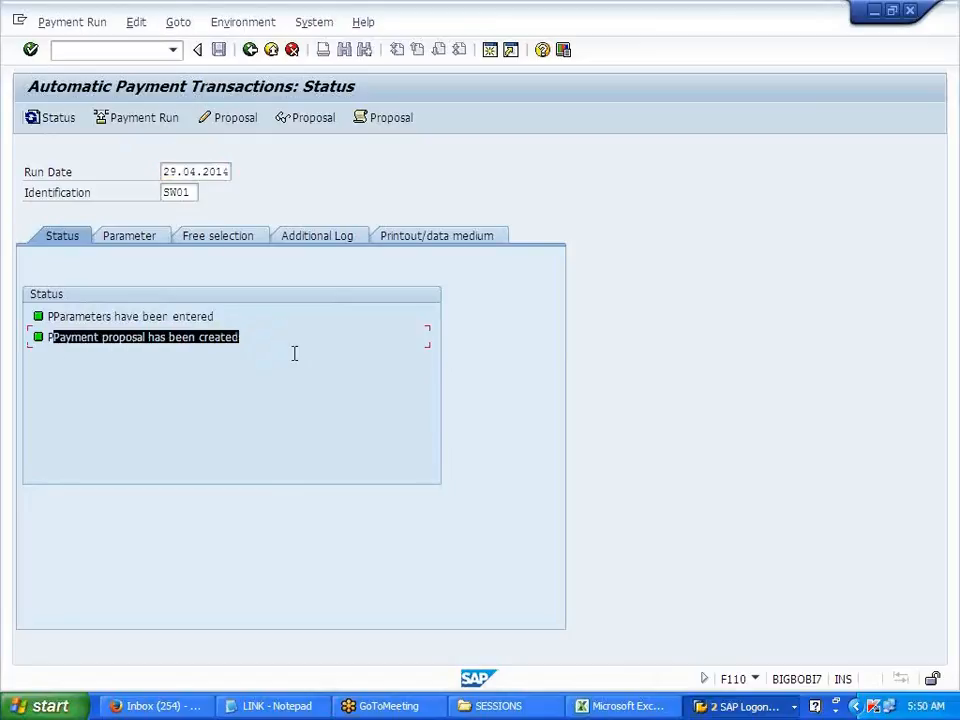
key(ctrl+c)
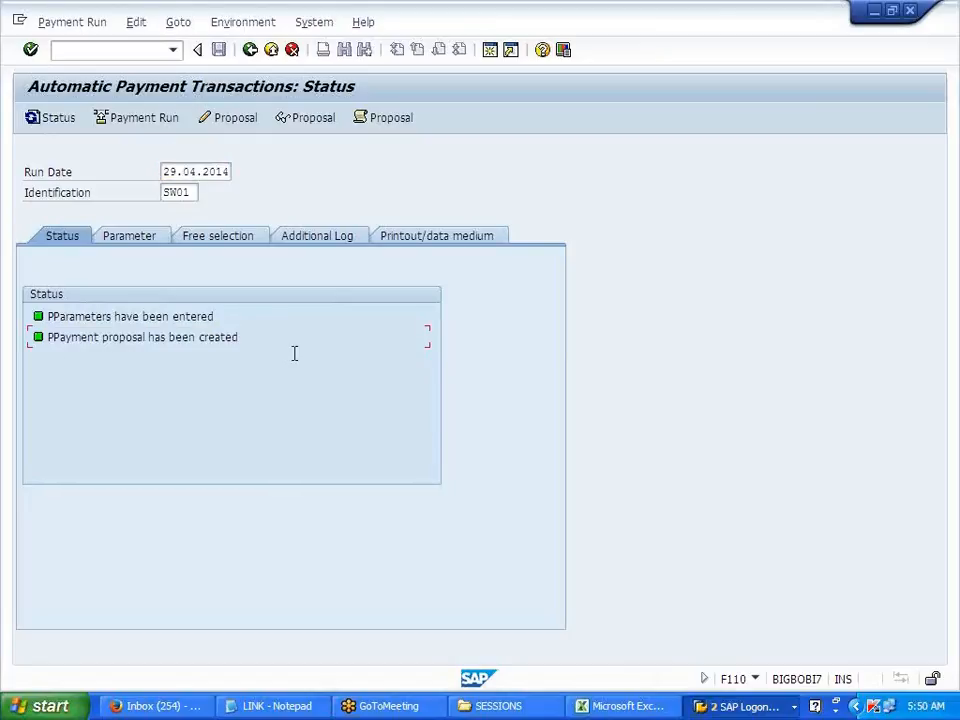
- Open the proposal's job log, examine the payment method selection messages for the vendor, and return to the run status
click(381, 120)
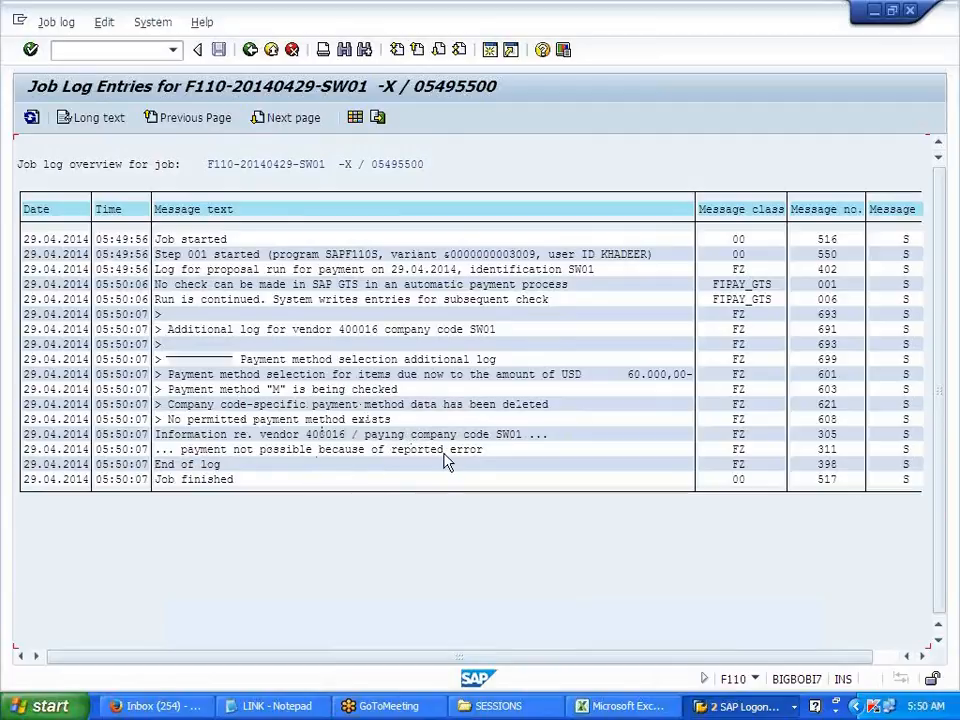
drag(164, 377, 645, 502)
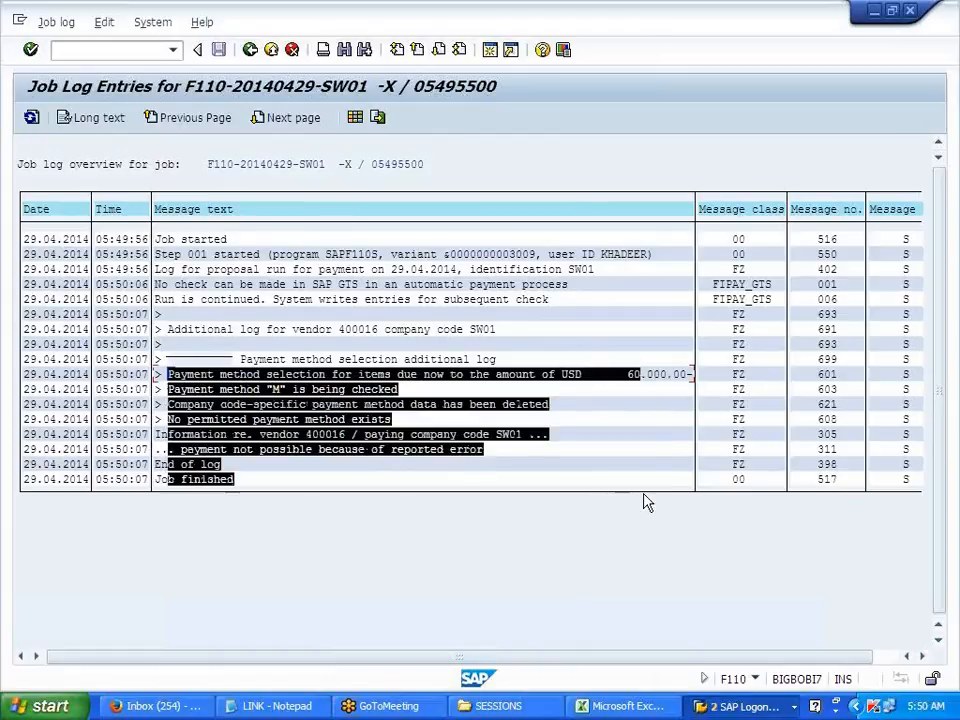
click(645, 502)
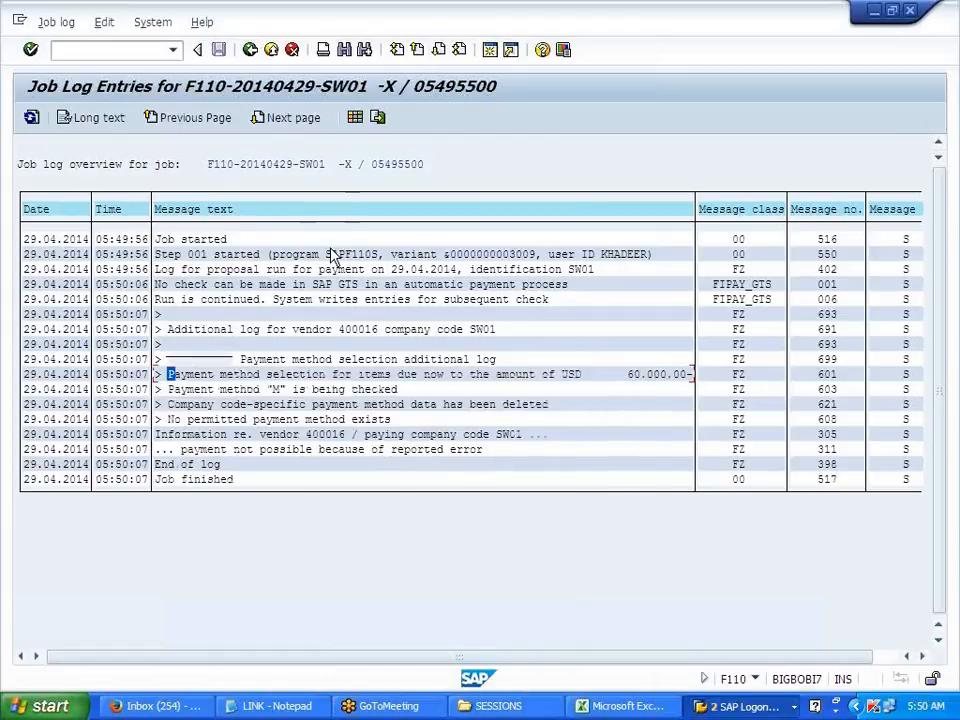
click(251, 51)
- Display the payment proposal in read-only mode and open the vendor's exception entry to examine its first open item
click(306, 120)
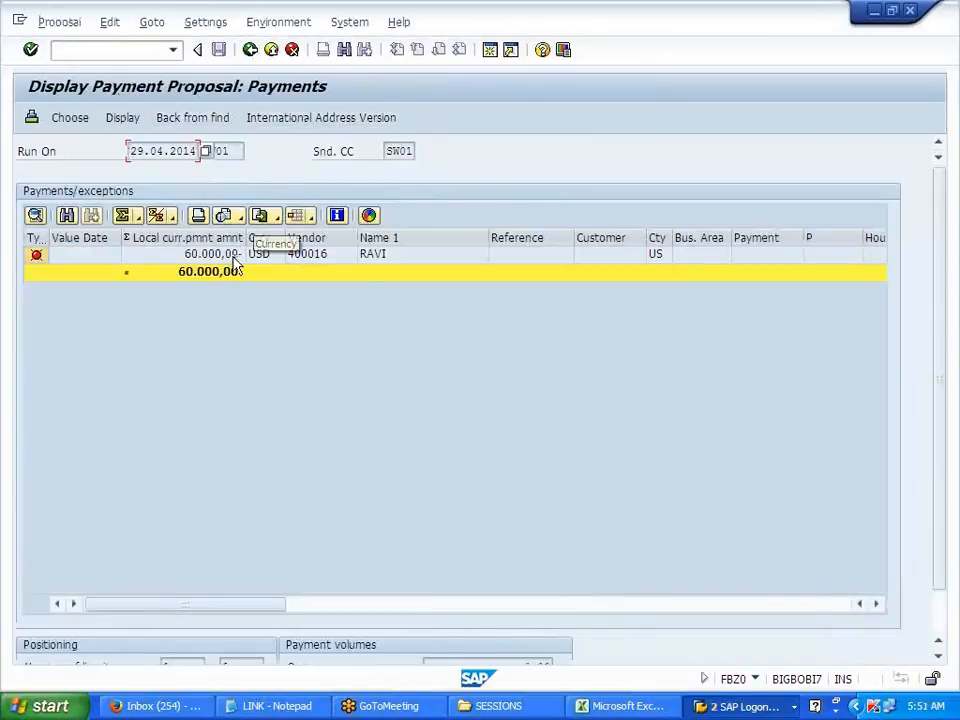
click(214, 256)
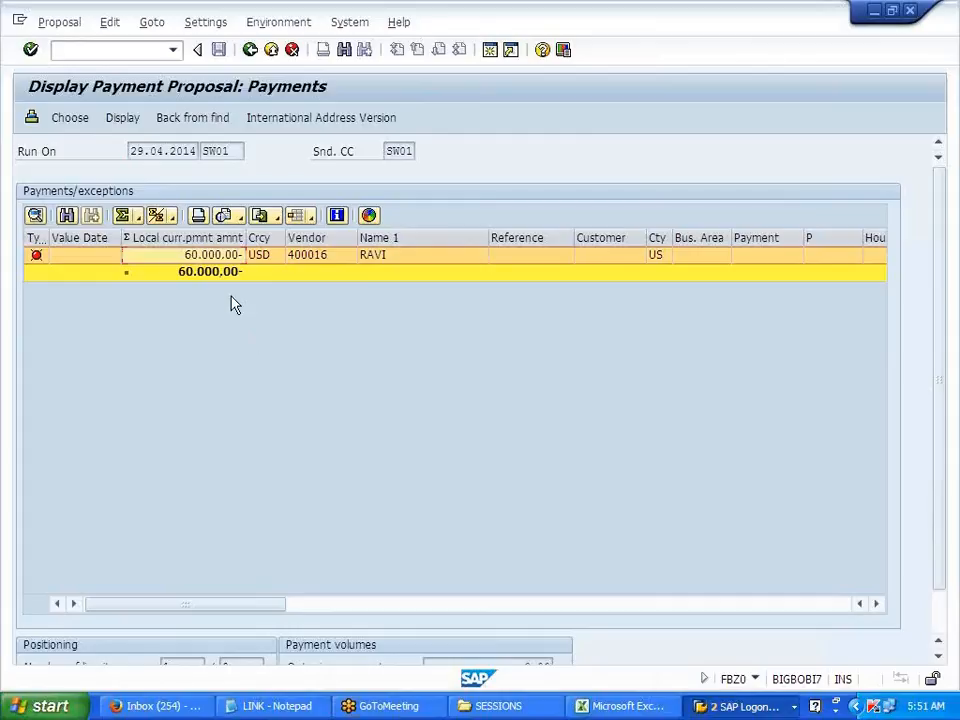
click(251, 50)
click(313, 120)
double_click(229, 256)
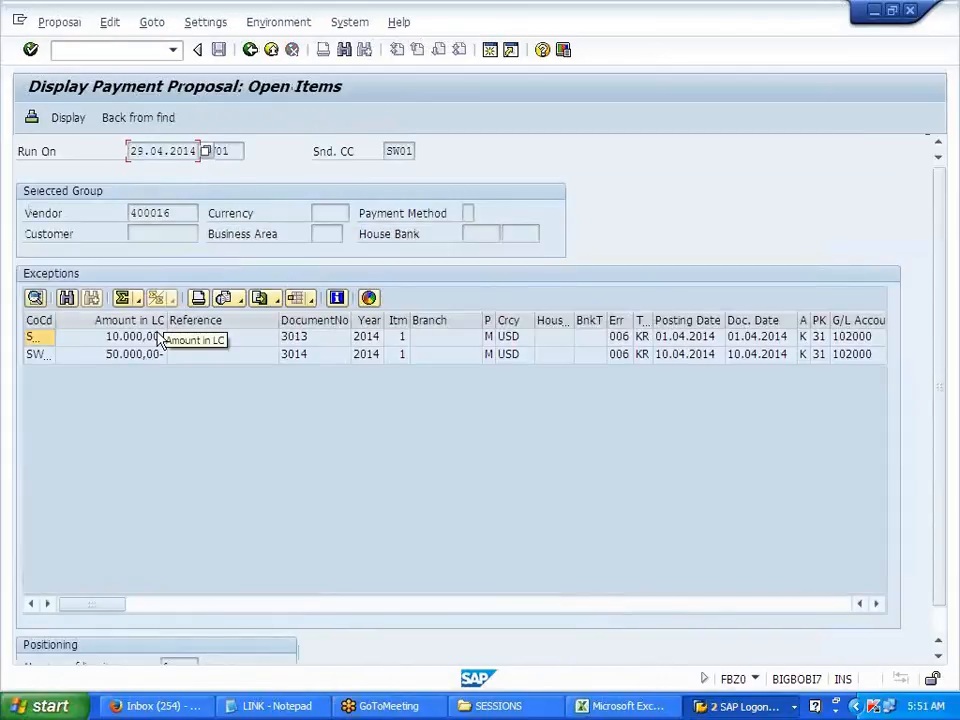
click(150, 337)
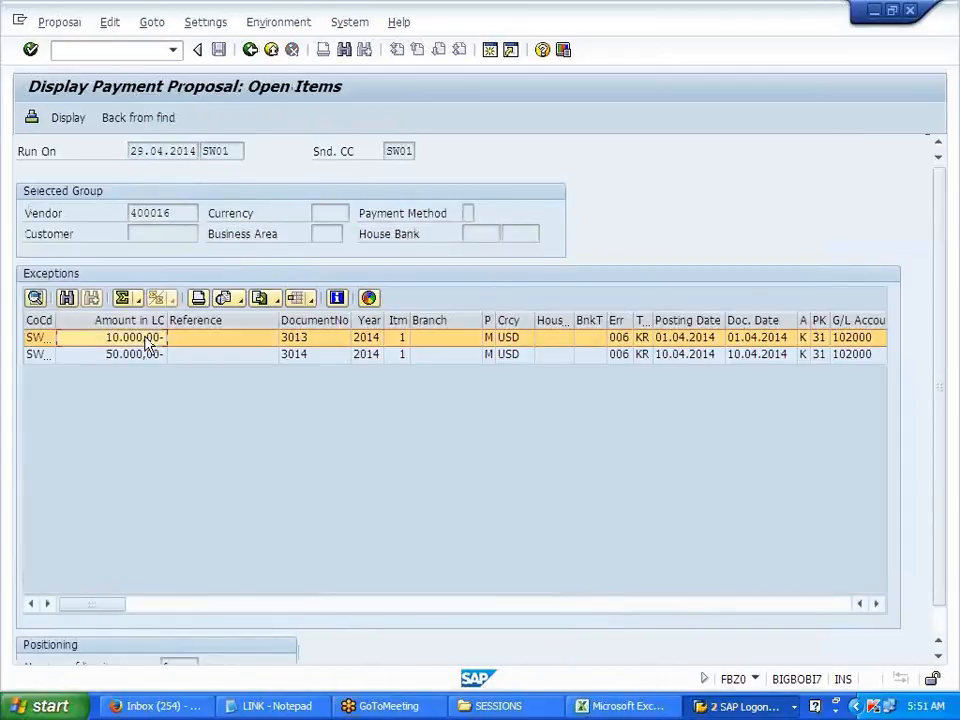
- Widen the company code column, examine both open items in the vendor's exception list, and return to the payment run status
click(129, 356)
drag(55, 320, 104, 319)
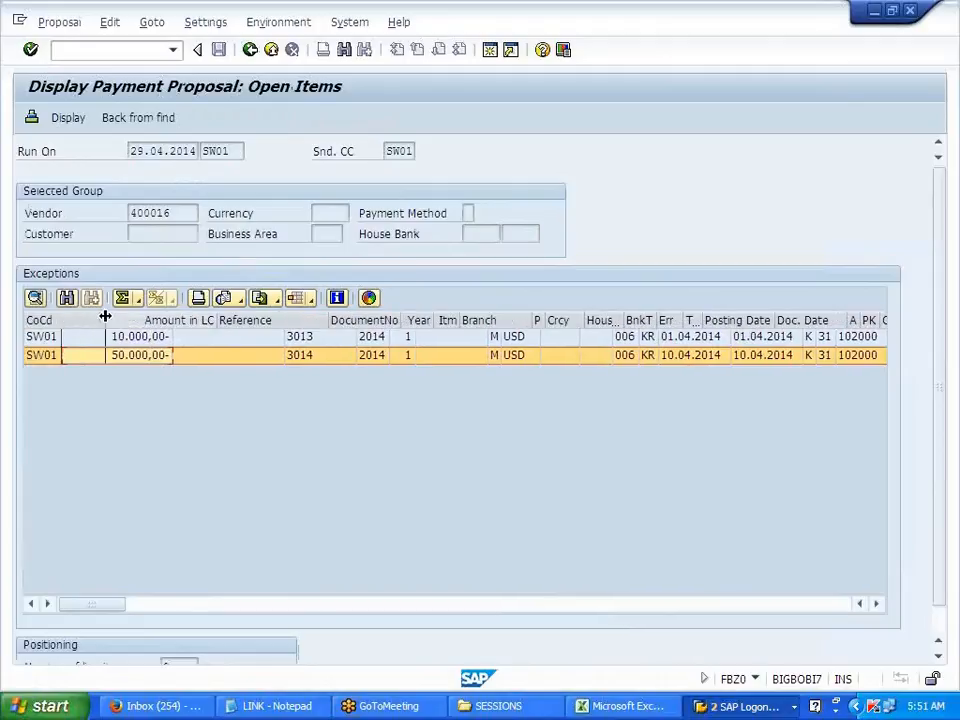
click(157, 341)
click(159, 358)
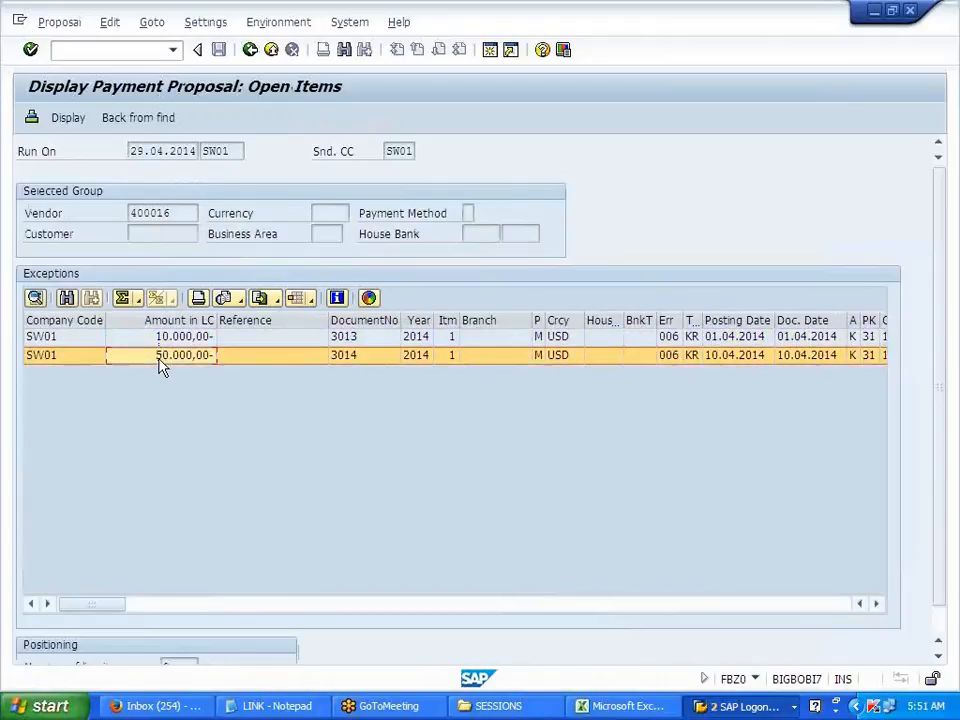
click(252, 54)
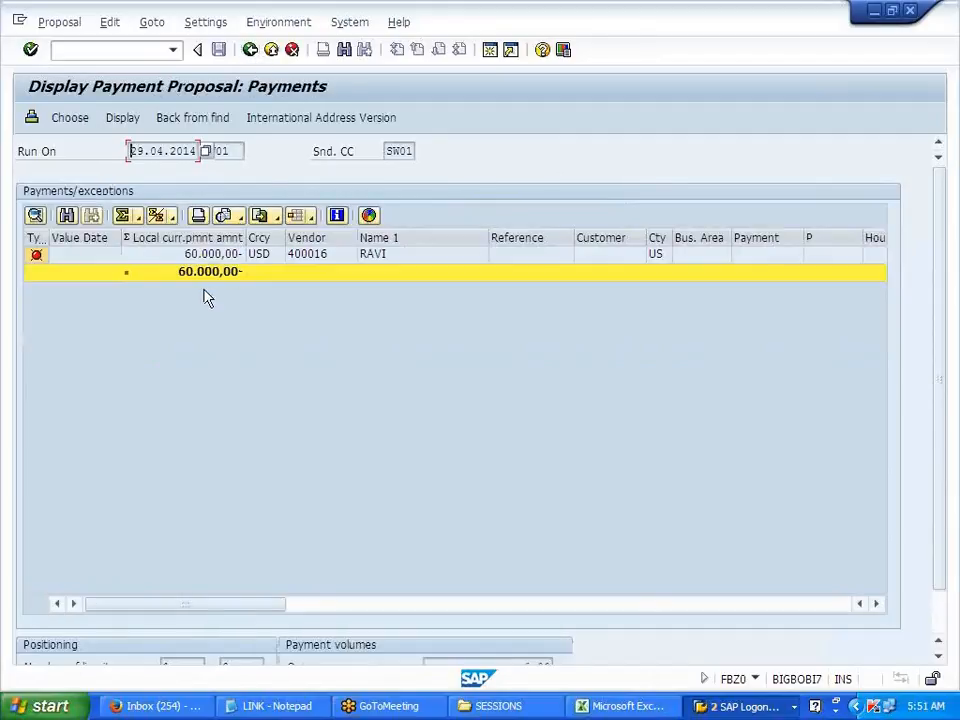
click(251, 49)
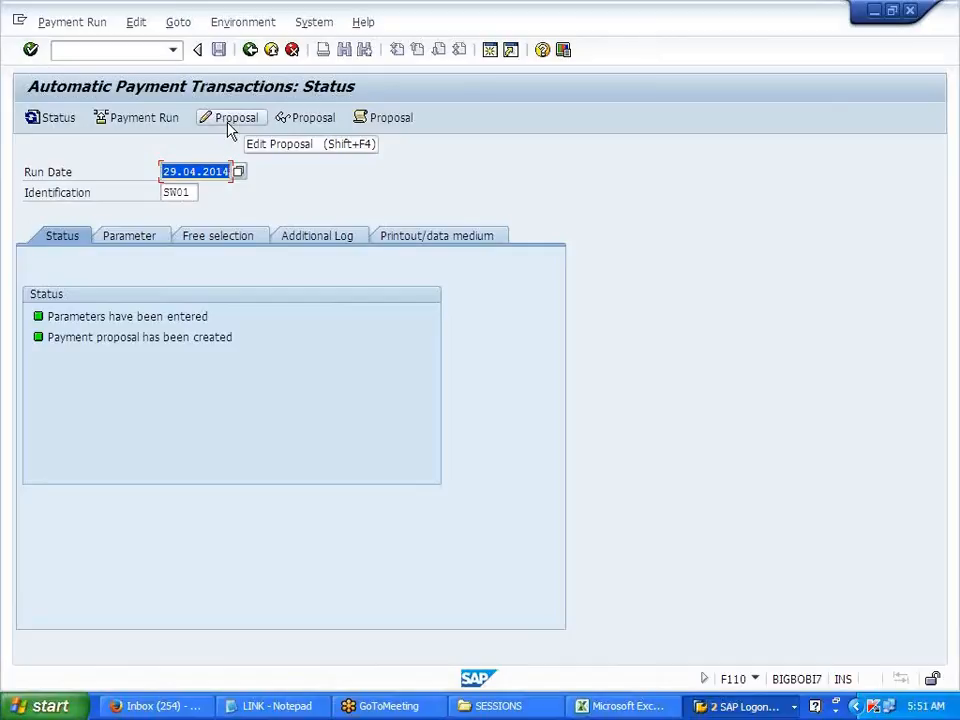
- Open the payment proposal for editing with all accounting clerks and bring up the vendor's first exception line item for changes
click(229, 122)
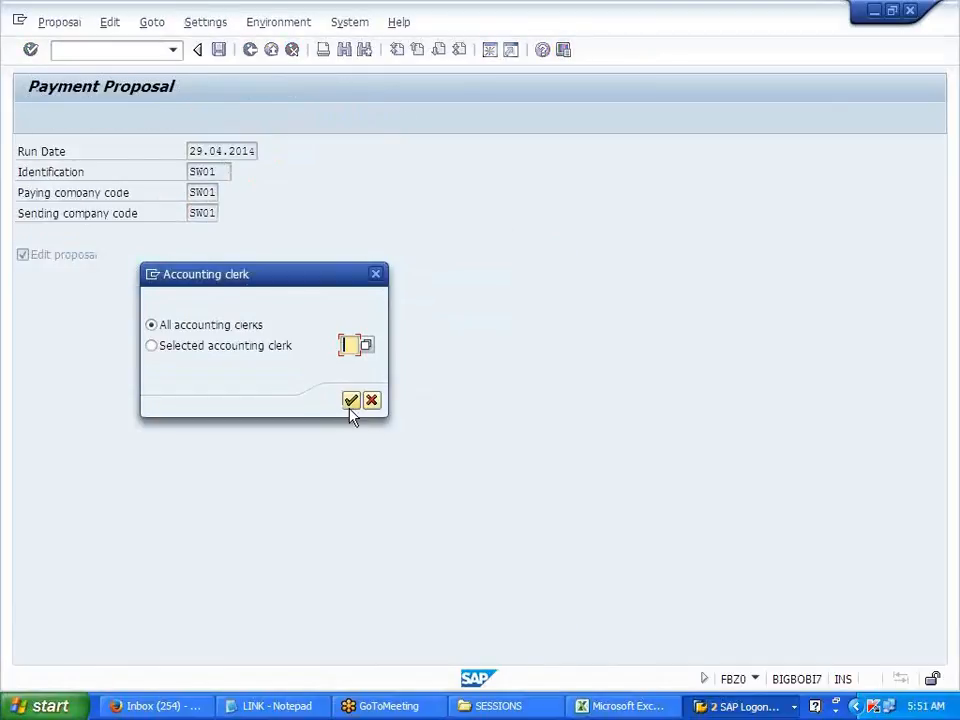
click(351, 403)
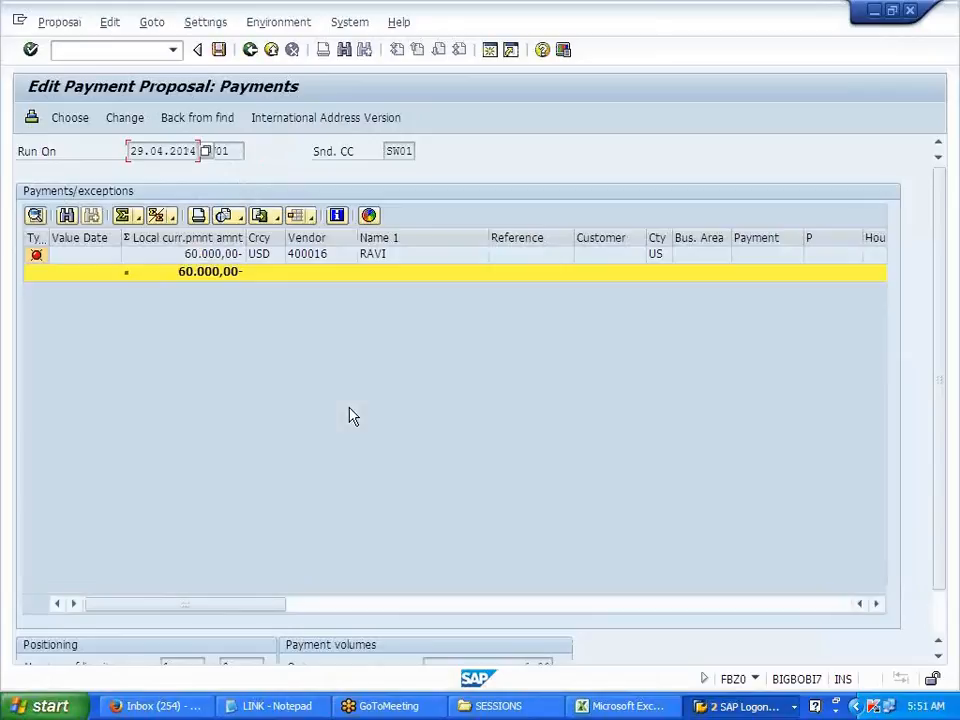
double_click(200, 262)
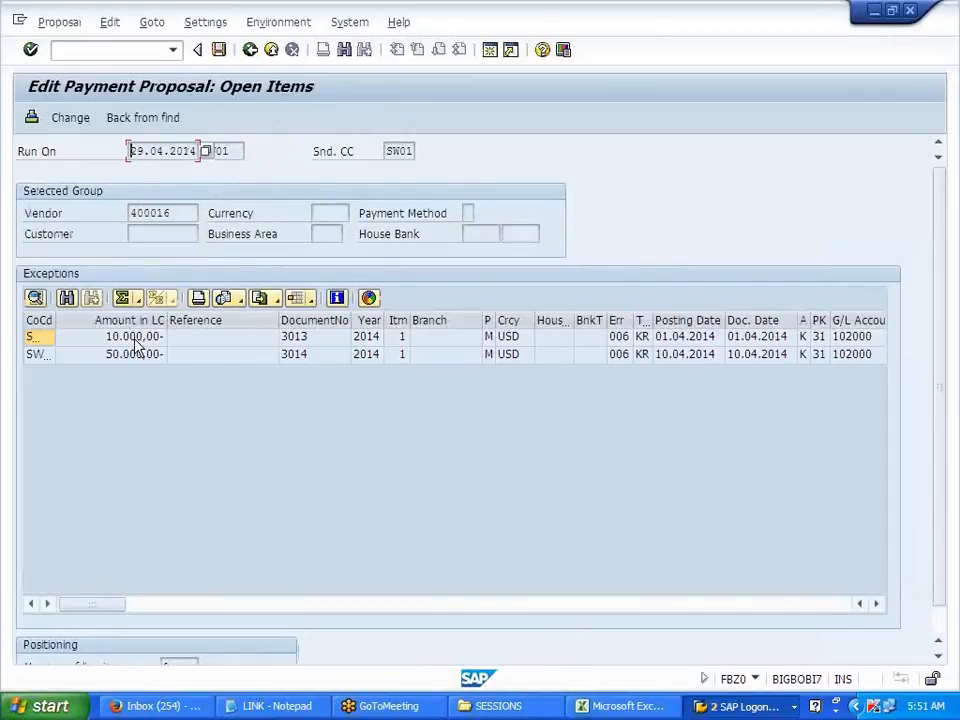
double_click(54, 320)
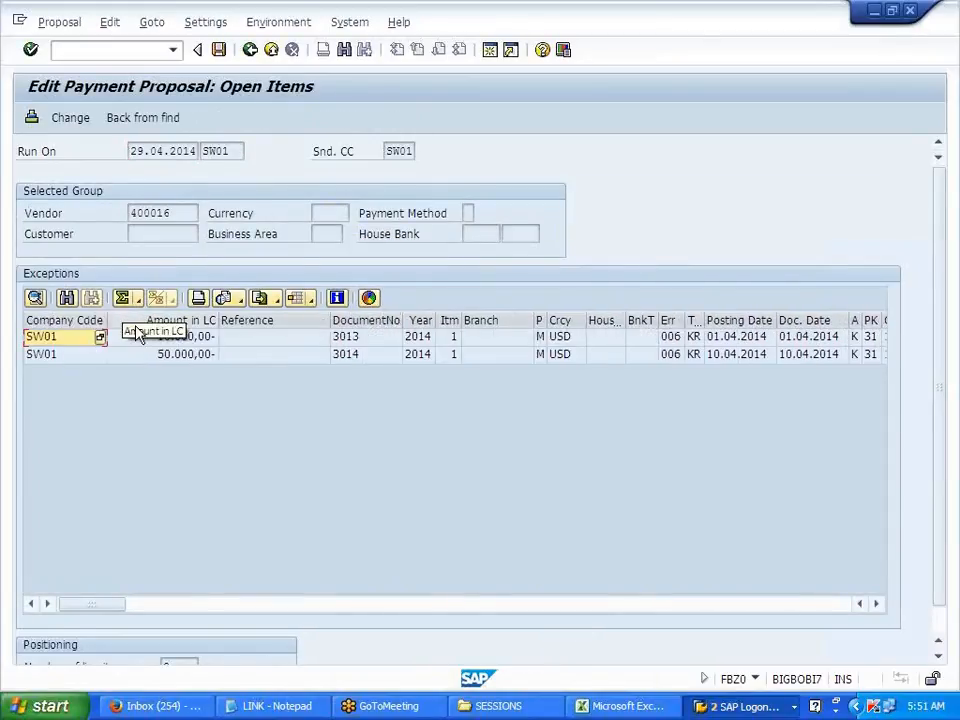
click(183, 340)
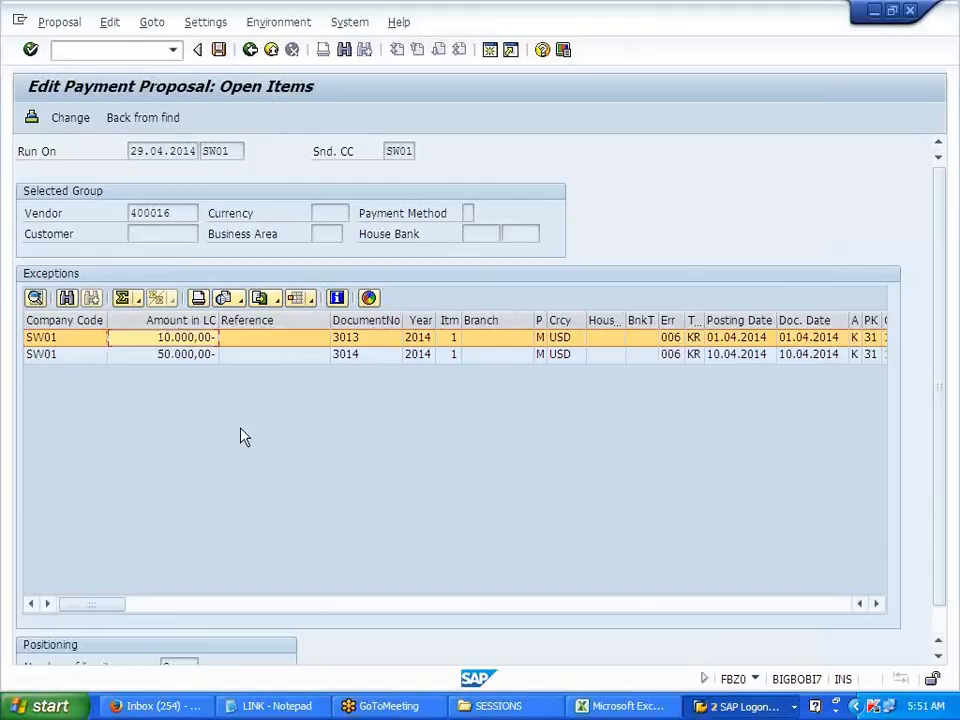
double_click(184, 344)
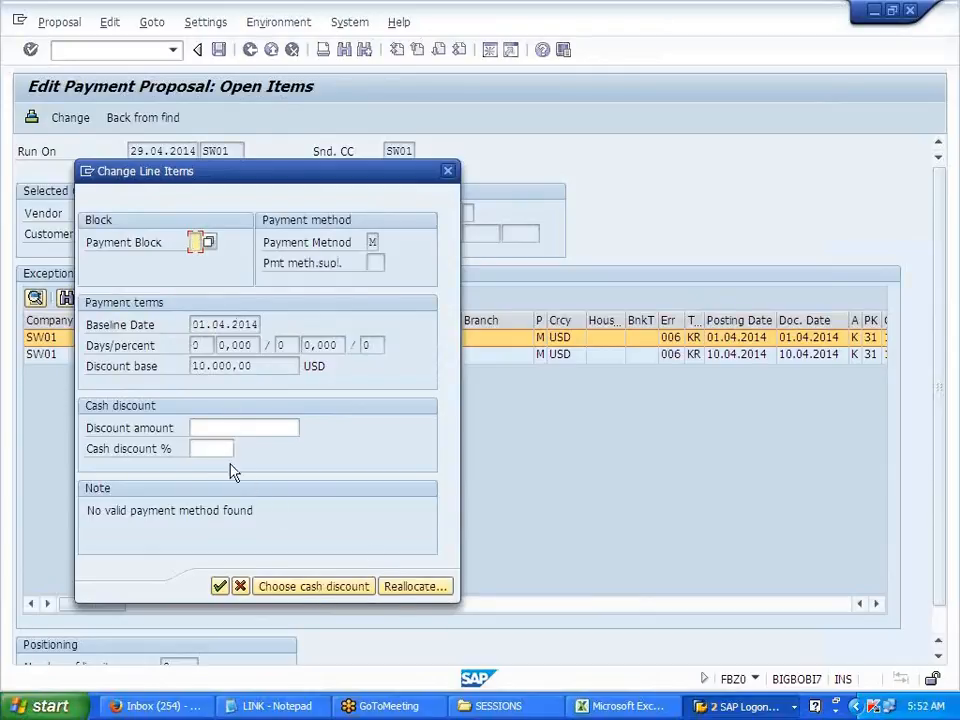
- Try to reallocate the line item's payment to house bank BOAP with account ID BOAS, keeping payment method M
click(407, 589)
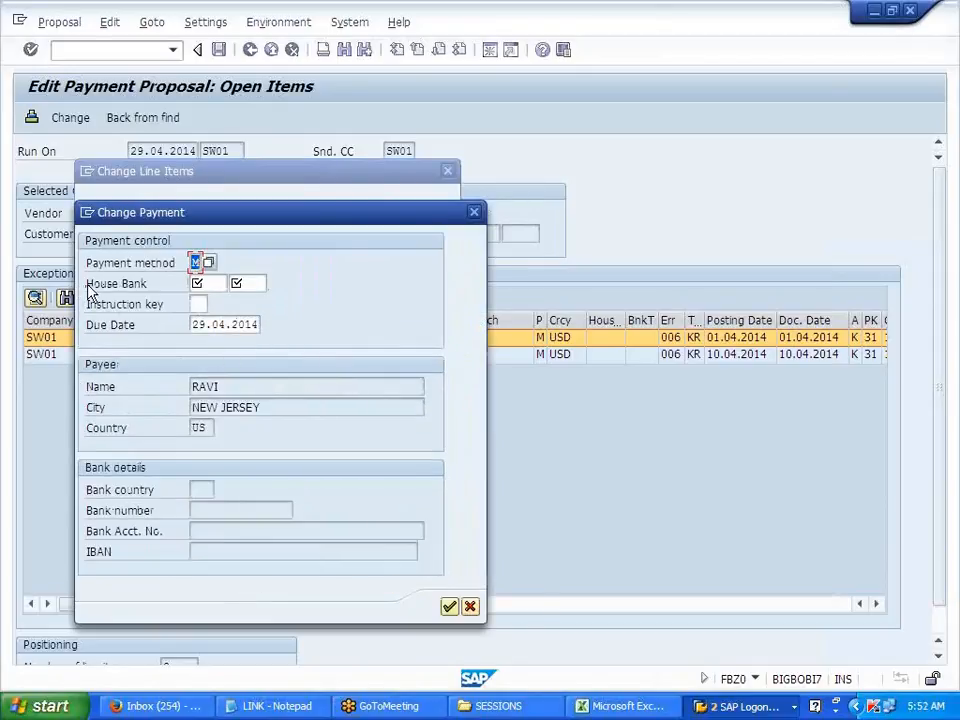
click(212, 284)
click(233, 288)
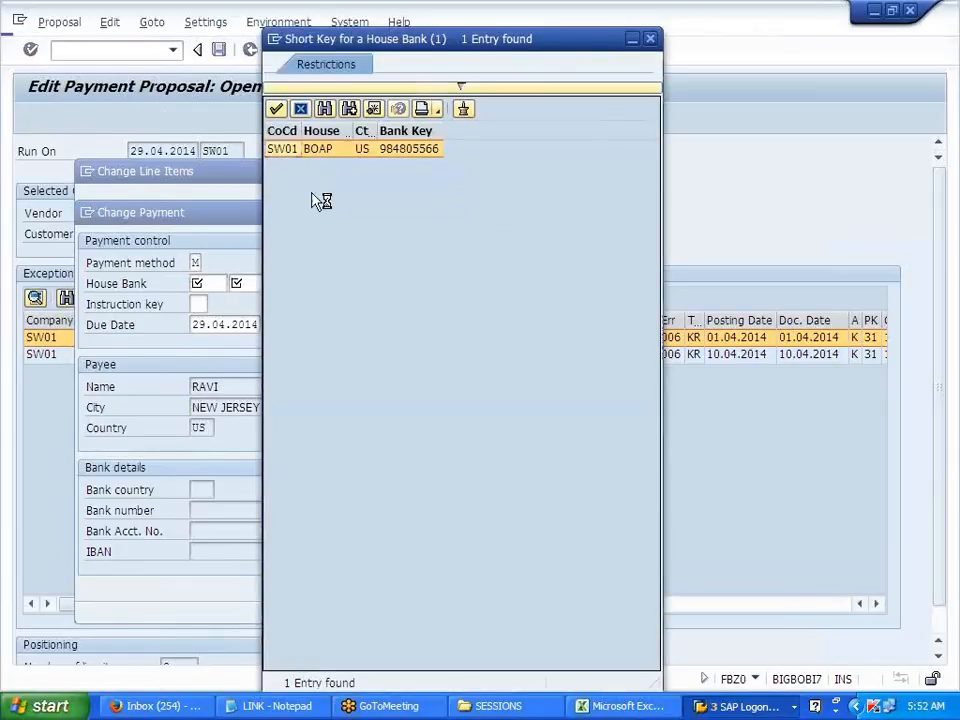
double_click(332, 148)
click(246, 283)
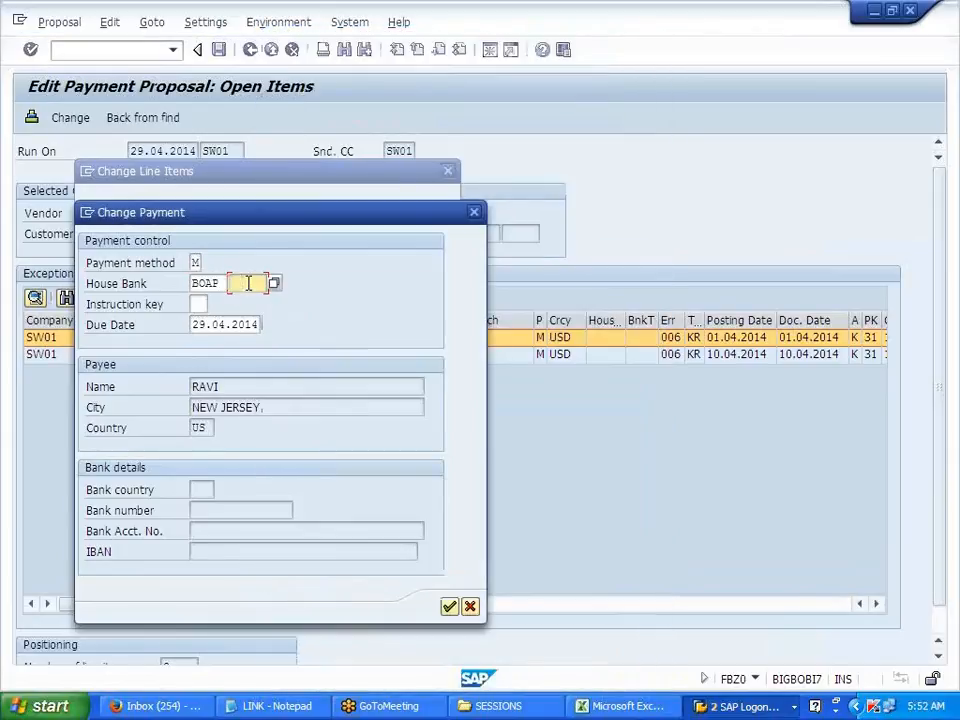
click(274, 284)
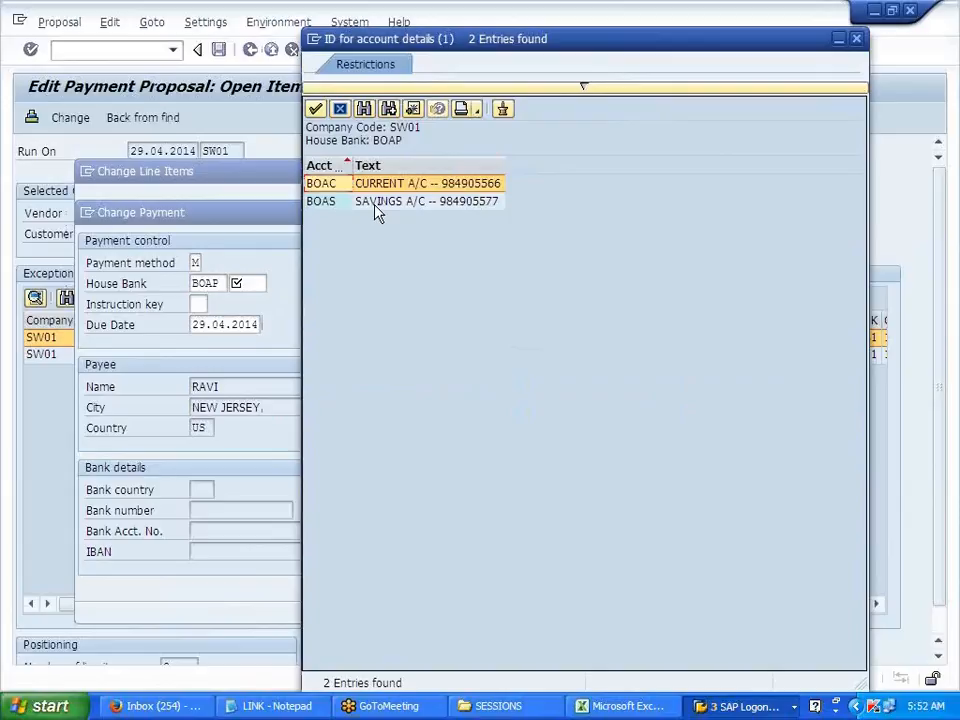
double_click(376, 203)
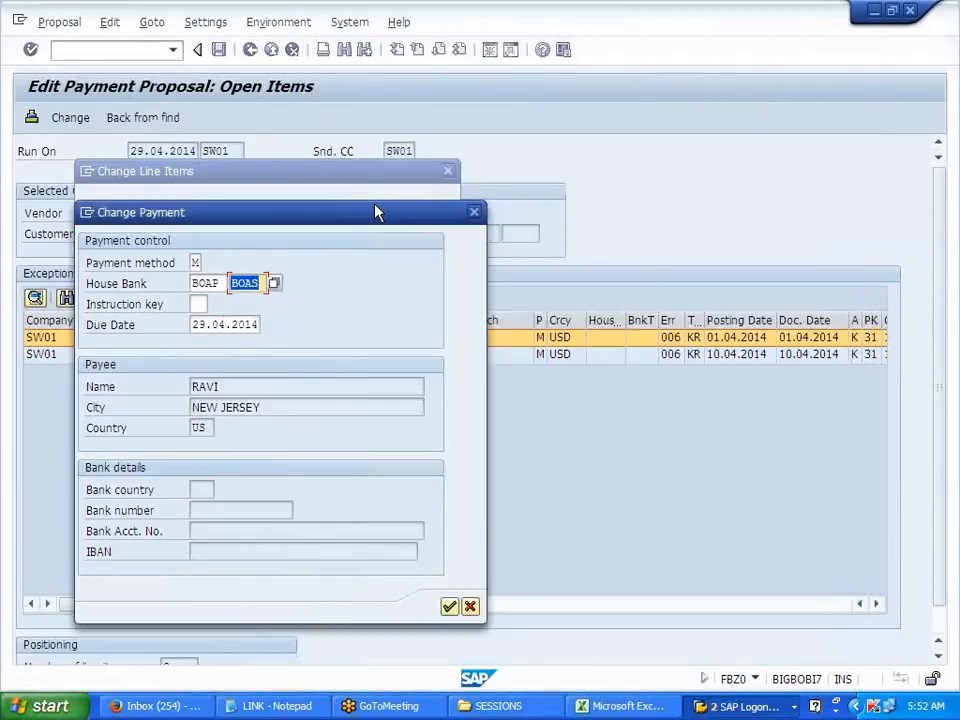
click(450, 607)
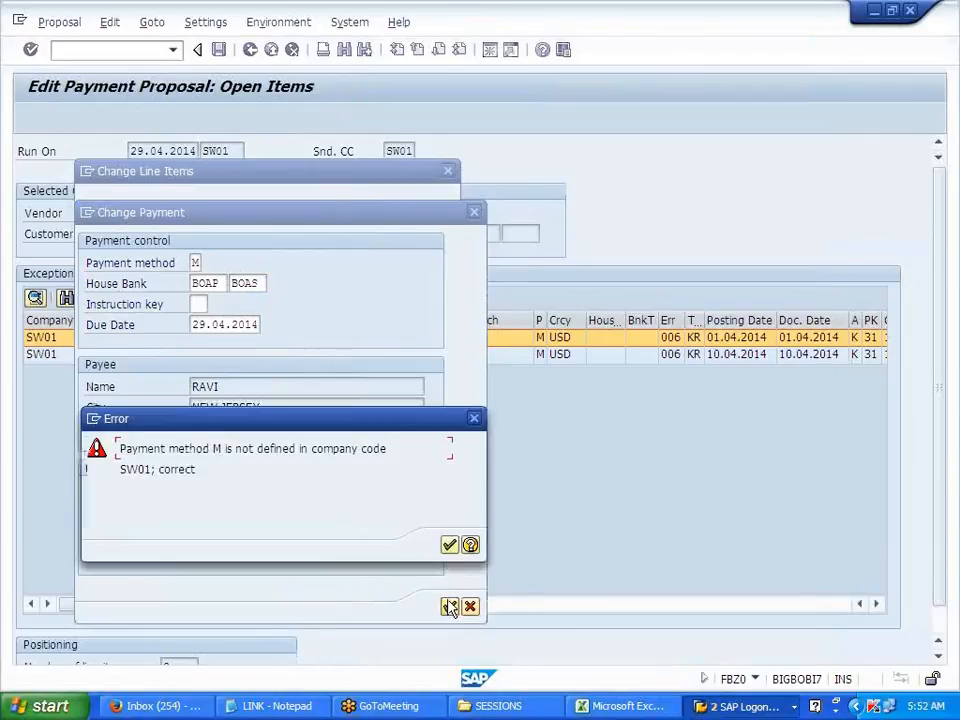
- Read the payment method error, cancel the line item change, and return to the payment run status
drag(119, 449, 401, 476)
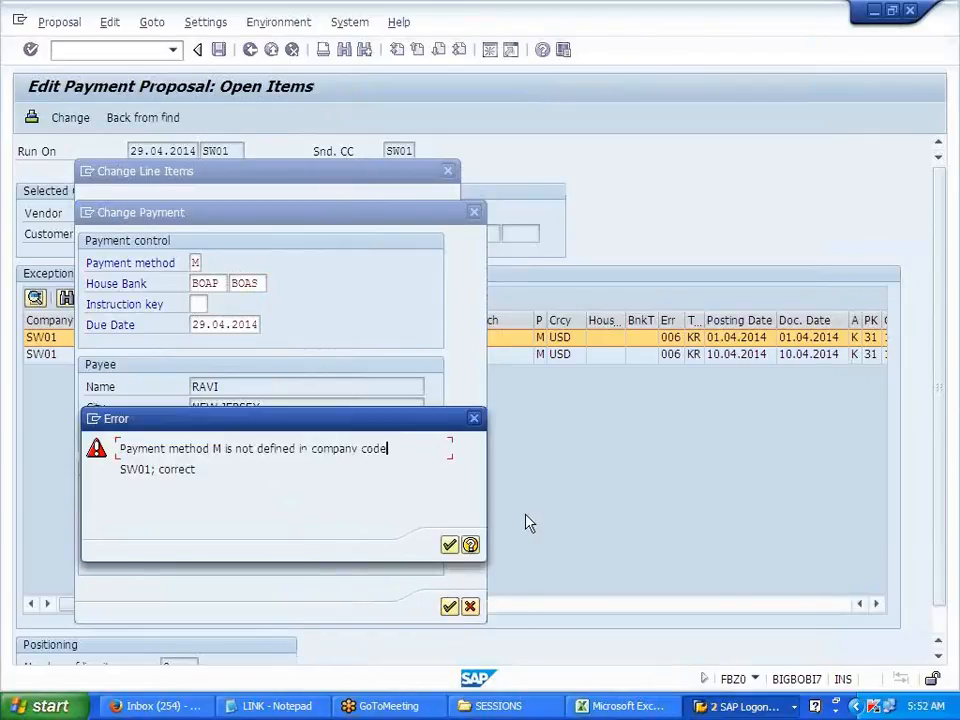
click(474, 419)
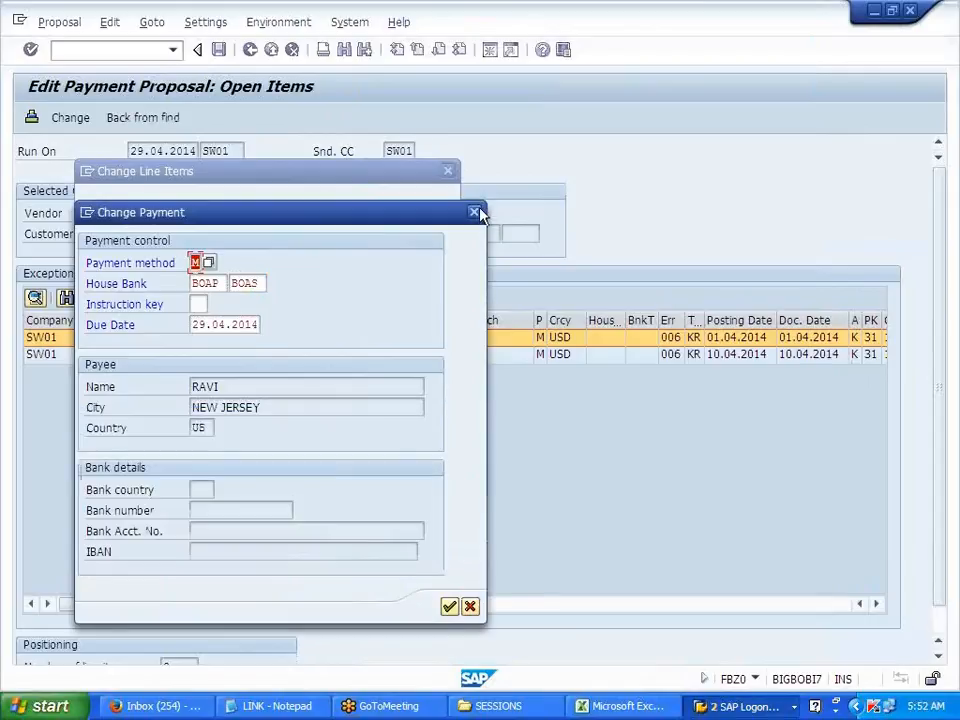
click(475, 213)
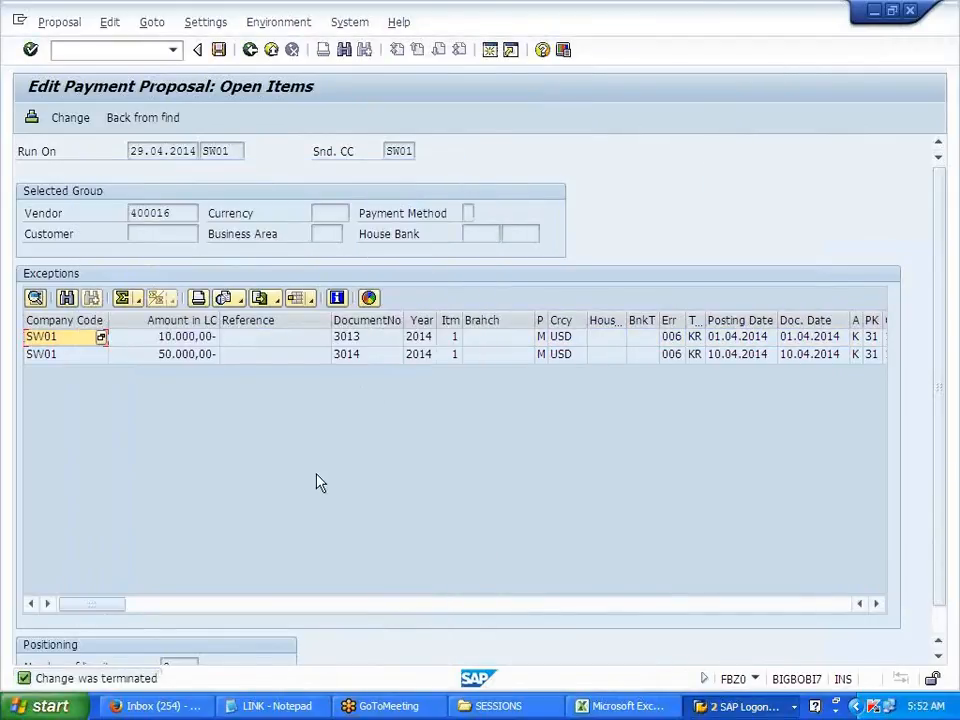
click(250, 49)
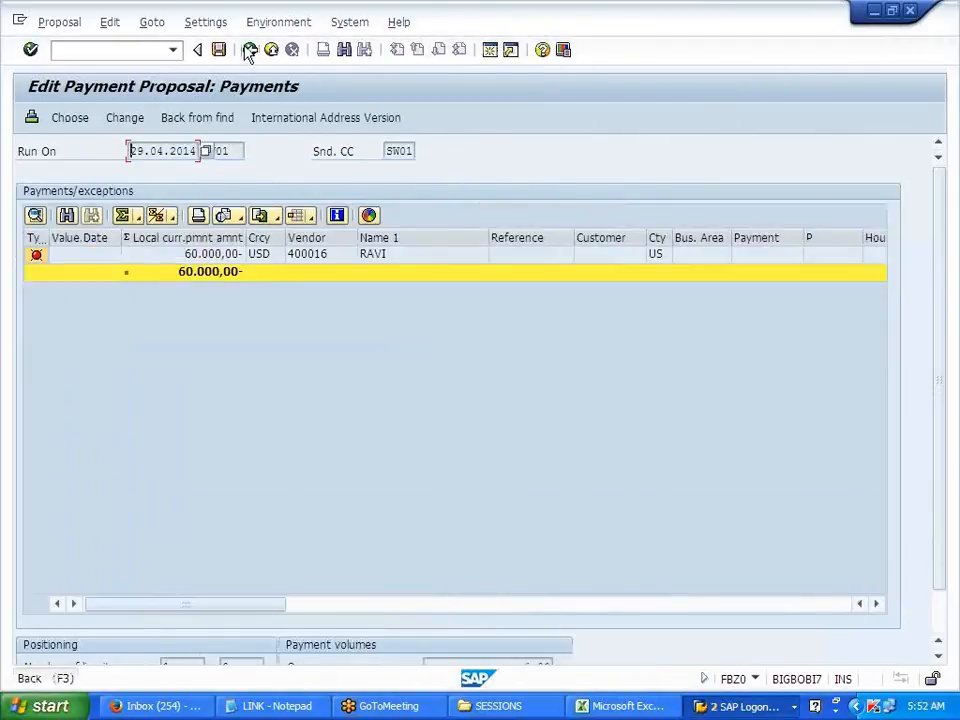
click(250, 49)
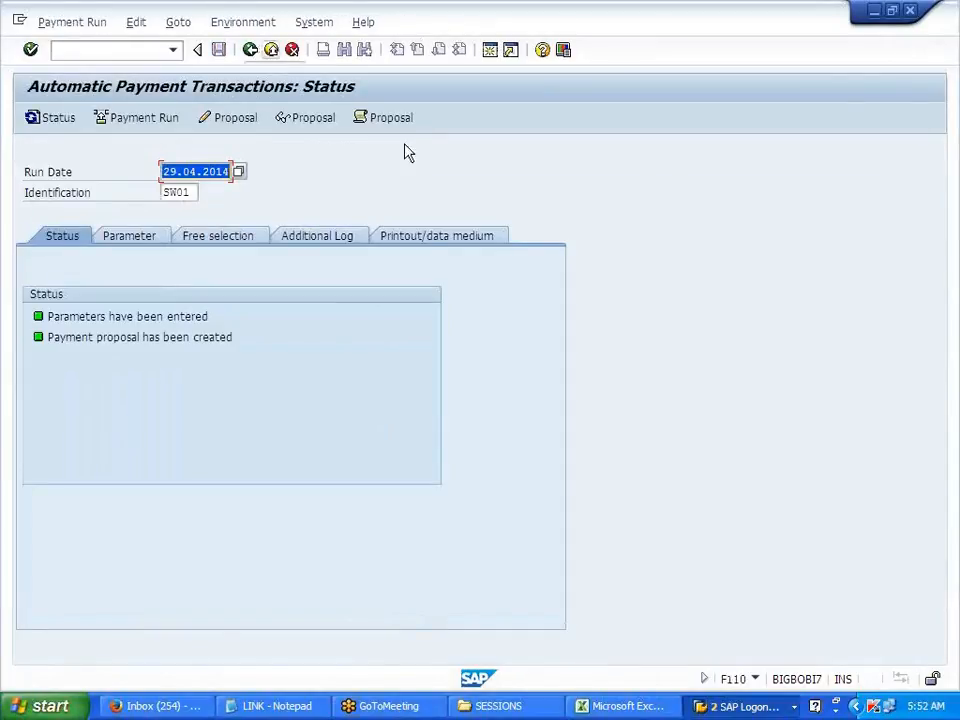
- Open FBZP in a new session and check which payment method is defined for company code SW01
click(727, 697)
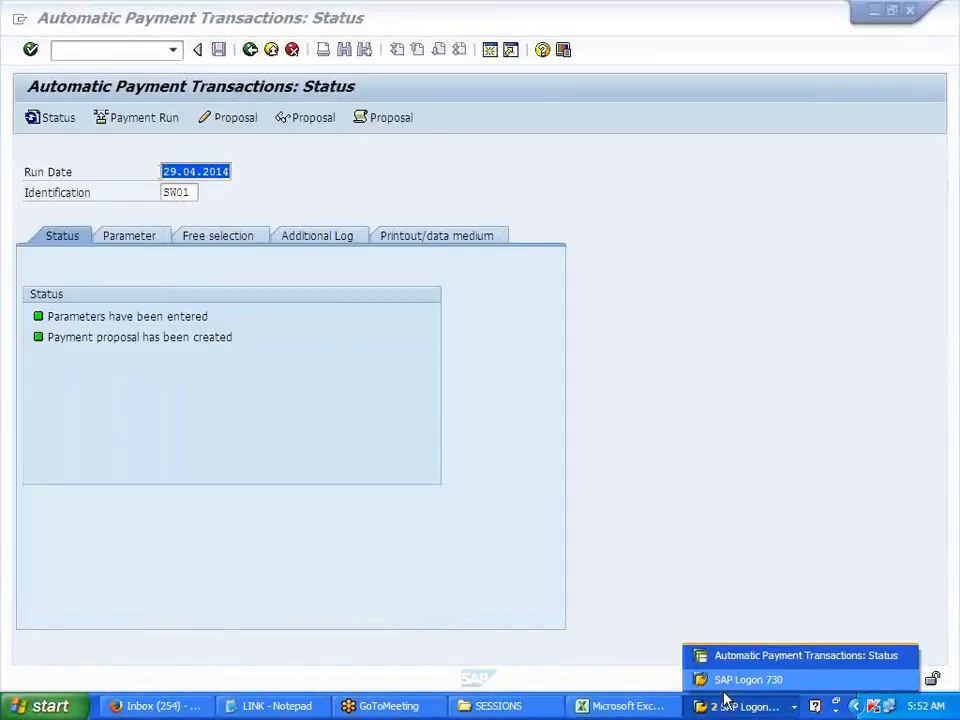
click(490, 52)
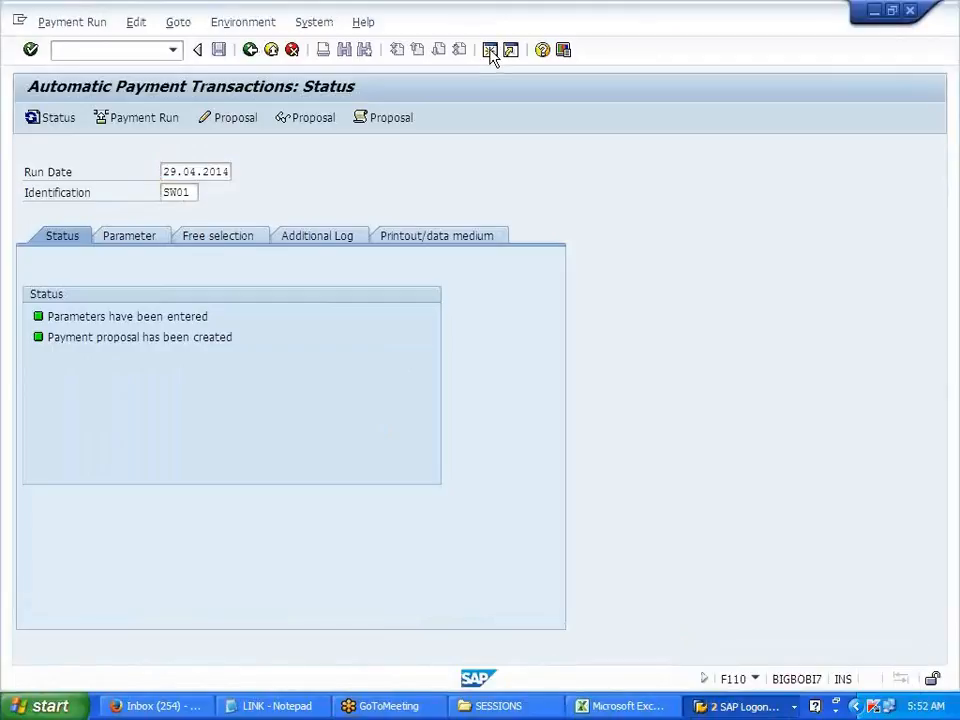
click(490, 52)
text(FBZP)
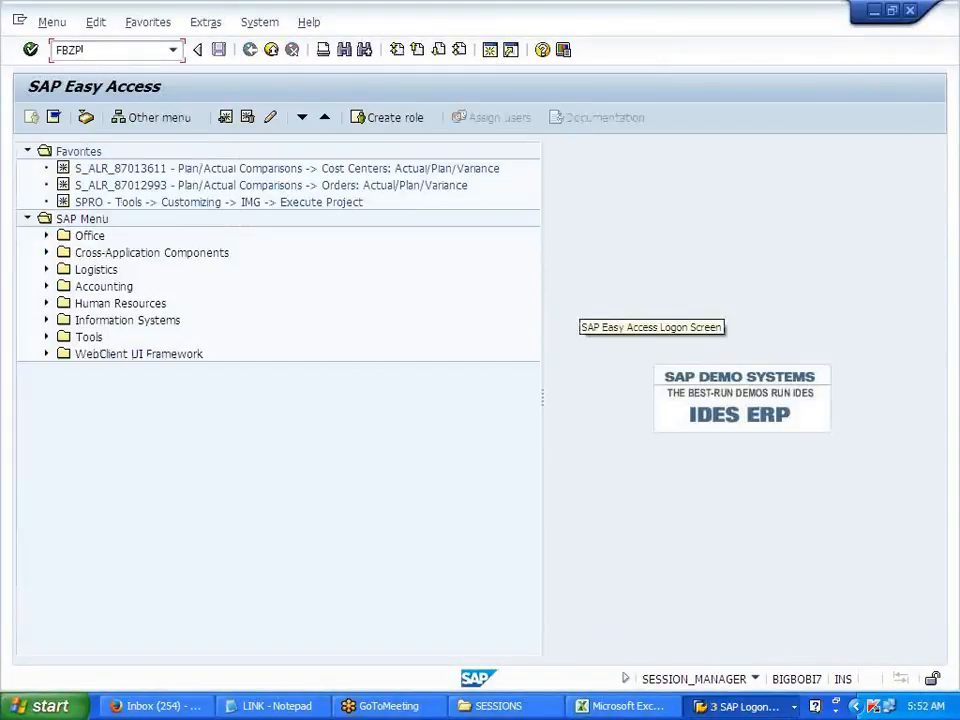
key(Return)
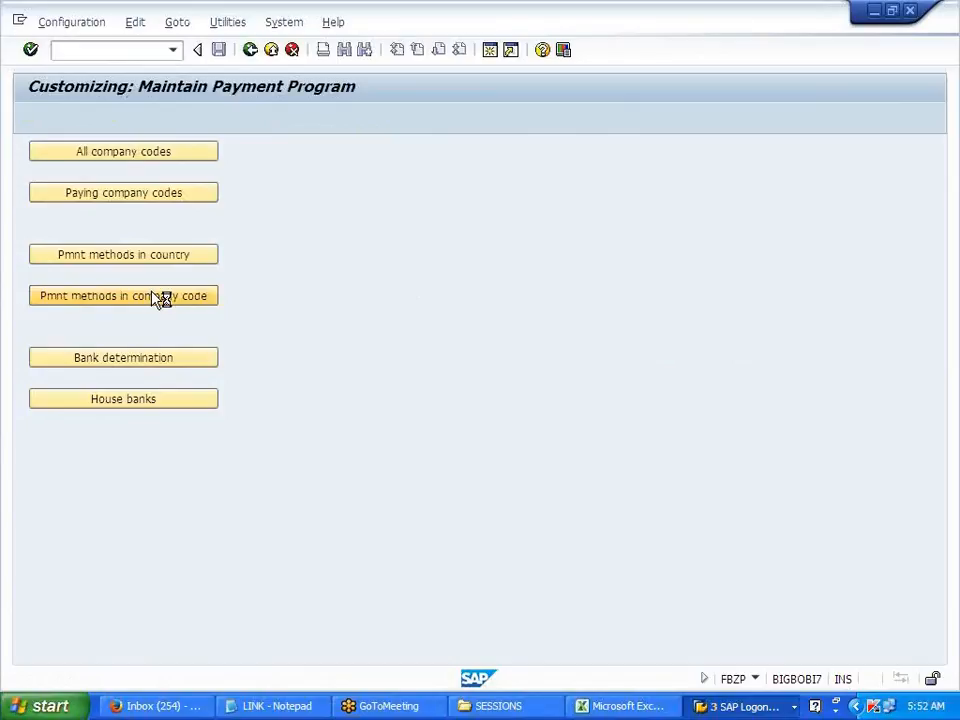
click(160, 297)
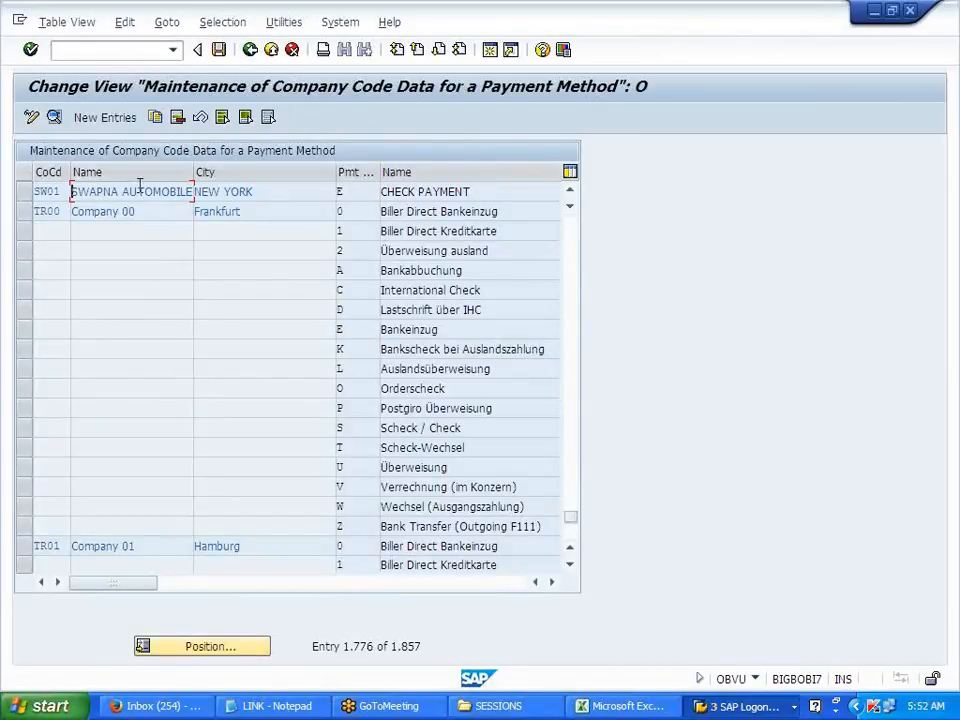
click(354, 190)
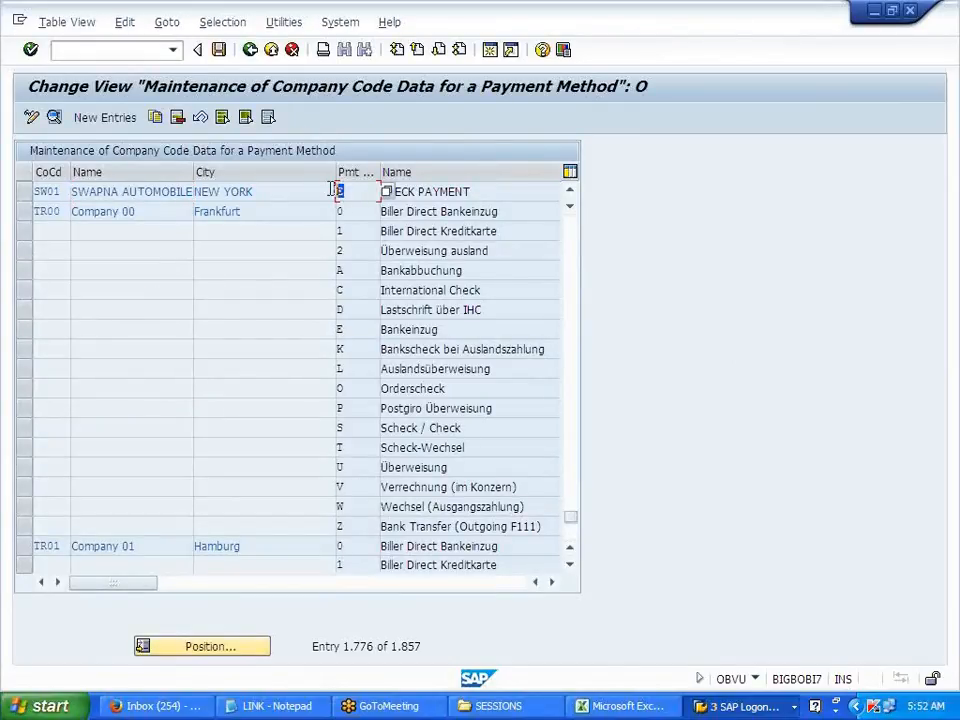
click(250, 49)
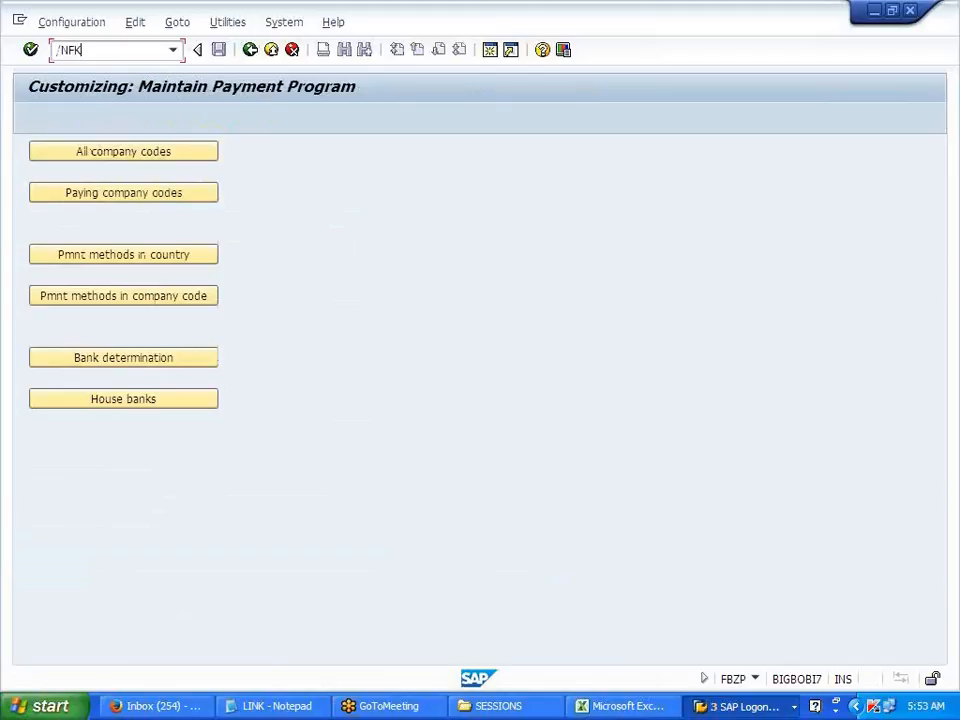
- Open FK02 for the vendor in SW01 and deselect address, control and general payment transactions, keeping only company code payment transactions
key(Return)
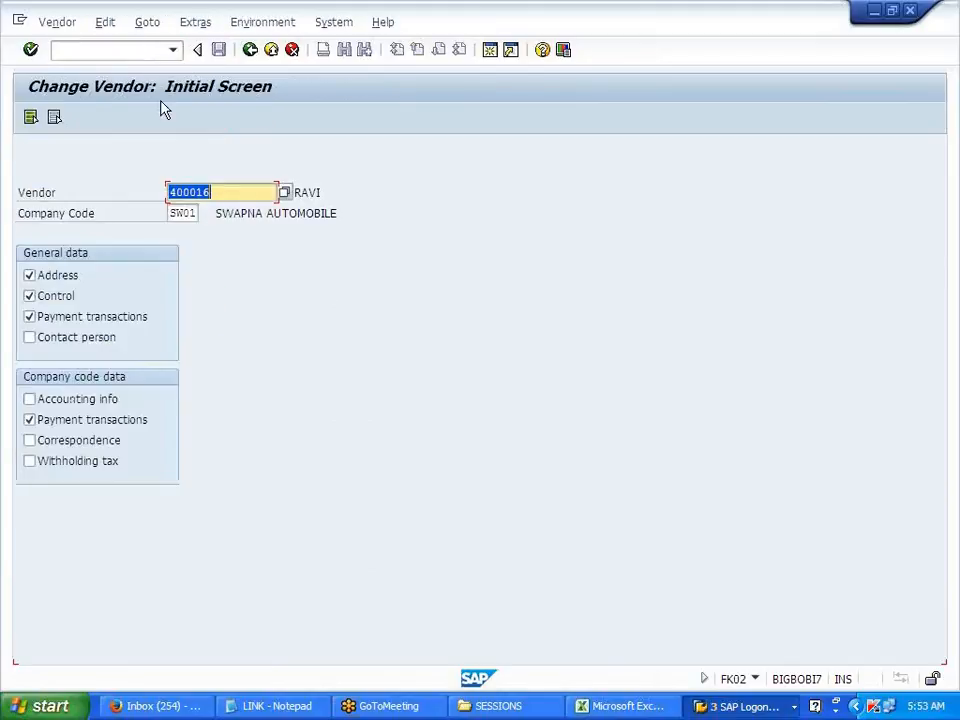
click(54, 277)
click(58, 296)
click(68, 320)
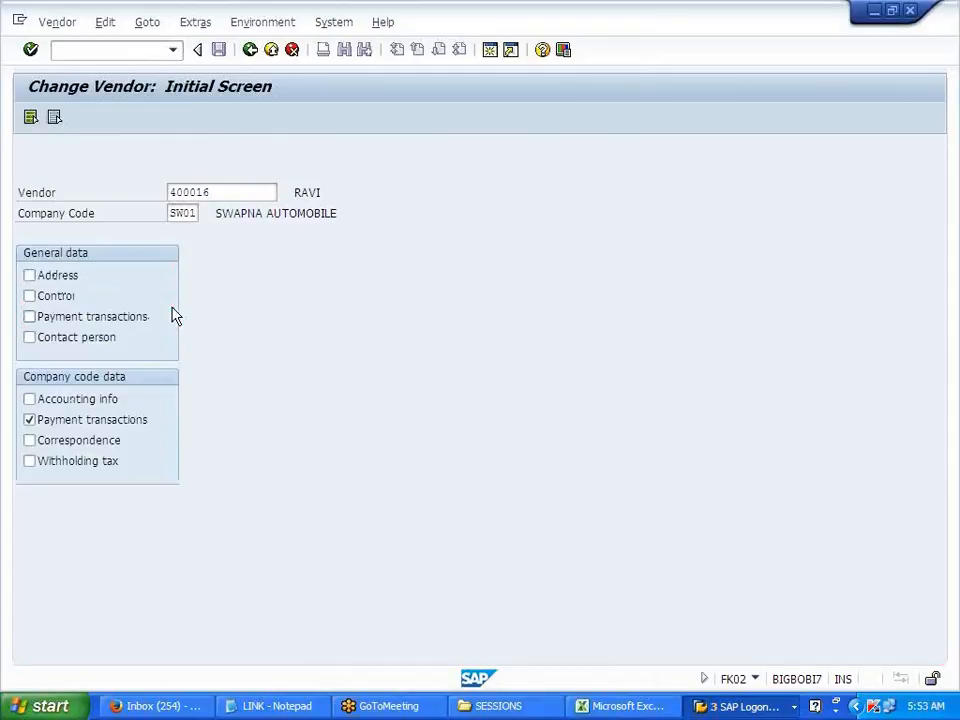
- Set the vendor's automatic payment method to E in the company code data and save the vendor
click(159, 339)
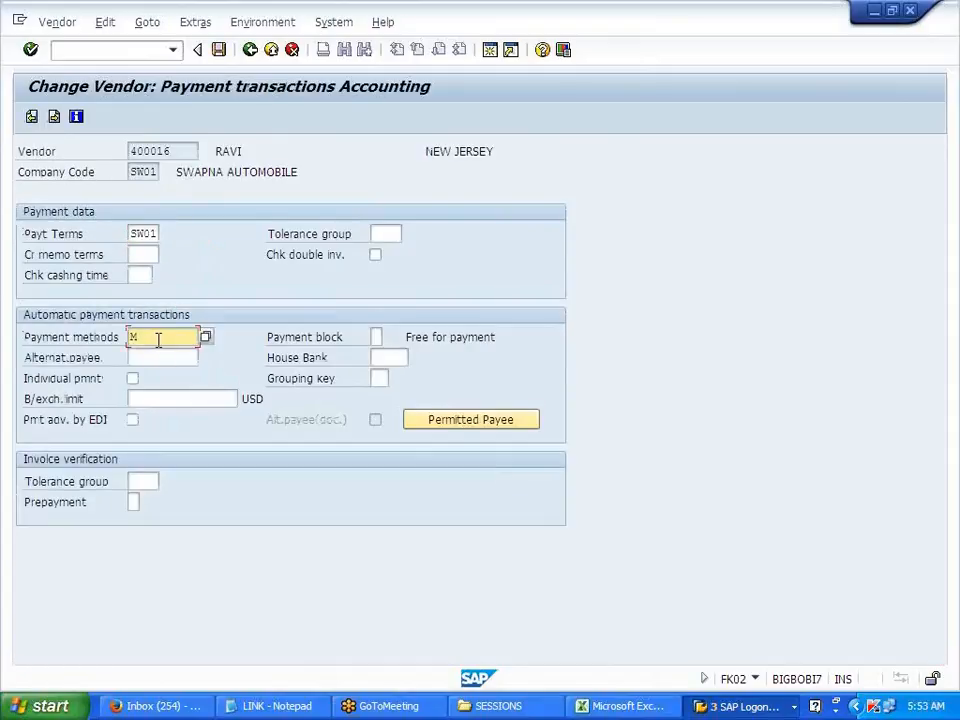
key(BackSpace)
text(E)
key(Return)
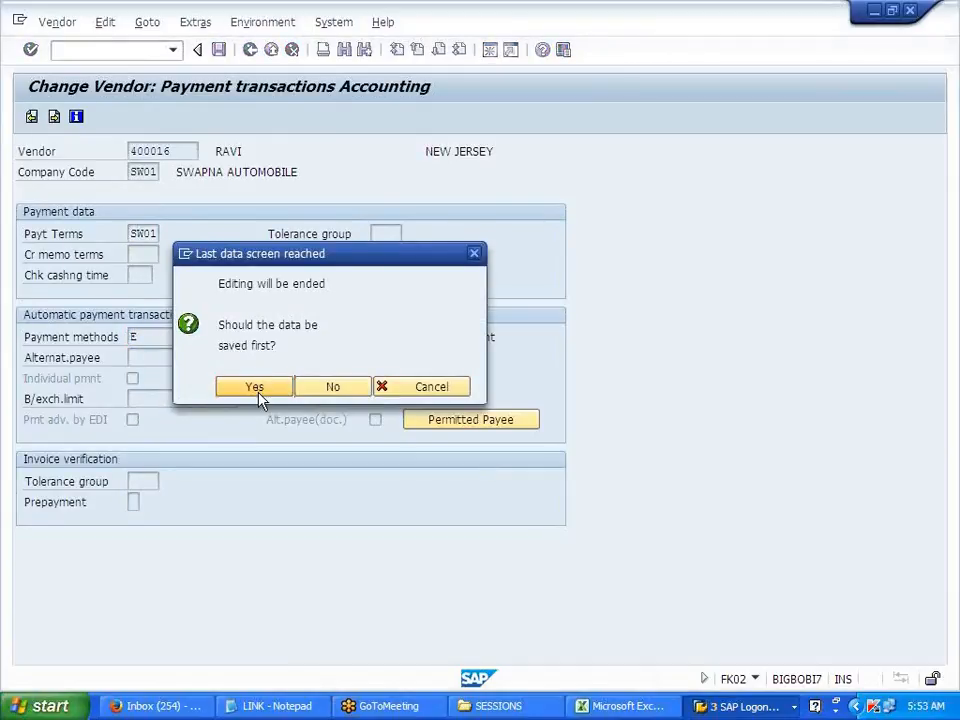
click(254, 387)
- Go to FBL1N and list the vendor's open items in company code SW01 as of 29.04.2014
click(96, 48)
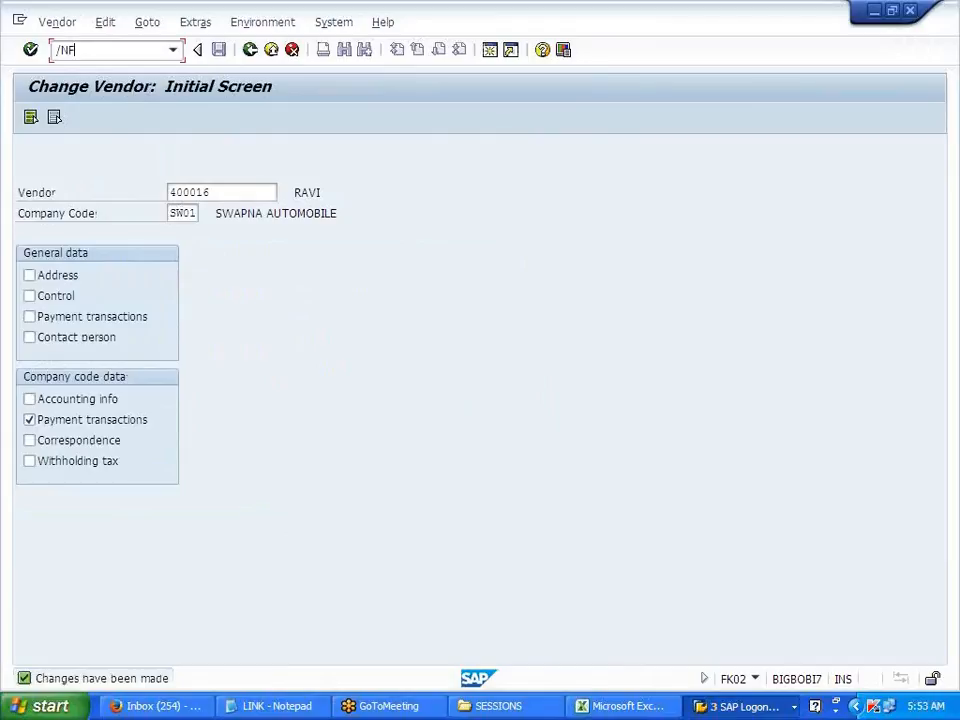
text(/NFBL1N)
key(Return)
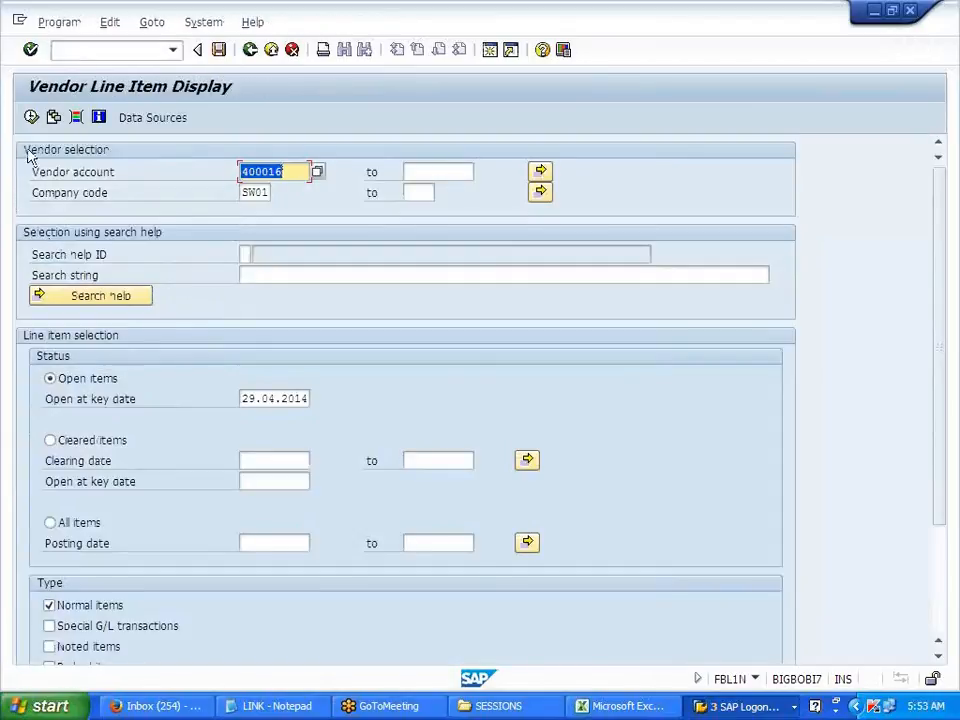
click(31, 118)
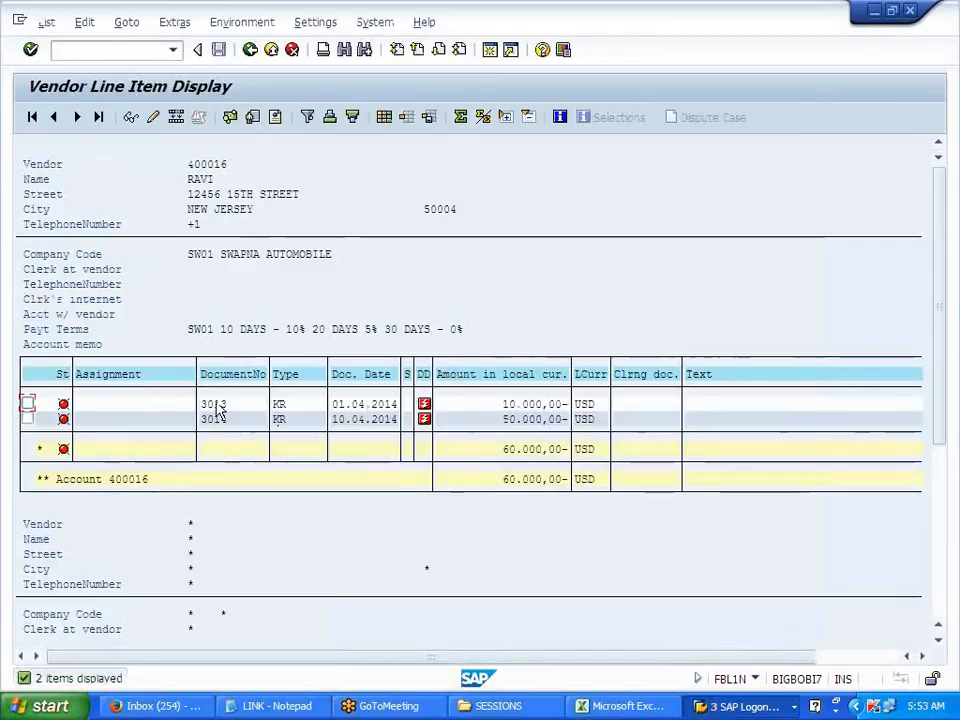
- Set the payment method of the vendor line item in document 3013 to E and save the change
double_click(215, 405)
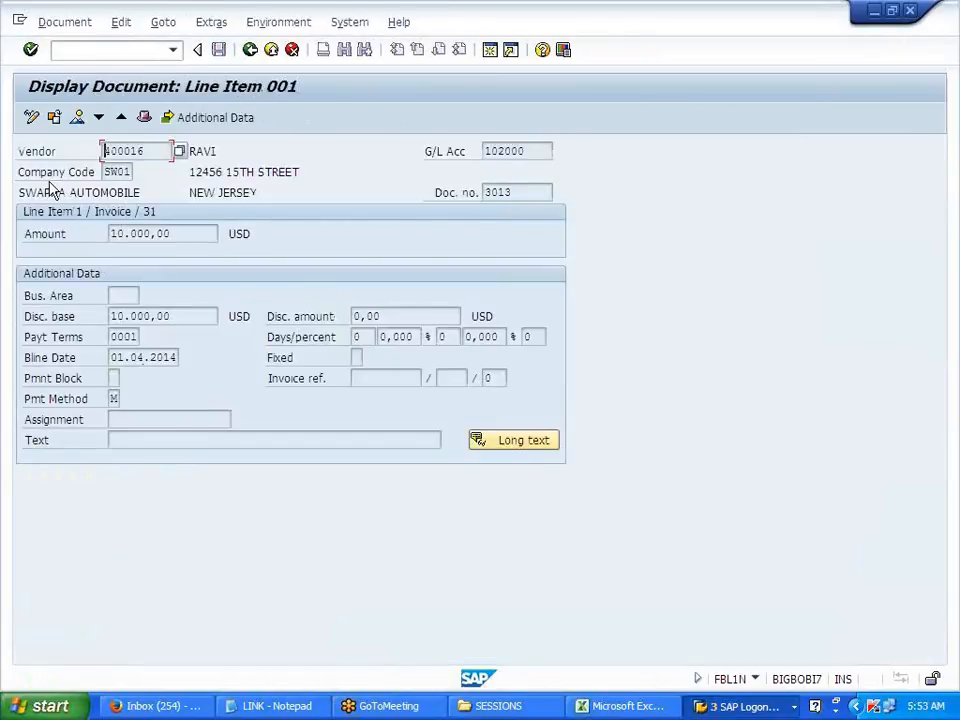
click(31, 118)
click(116, 399)
text(E)
key(Return)
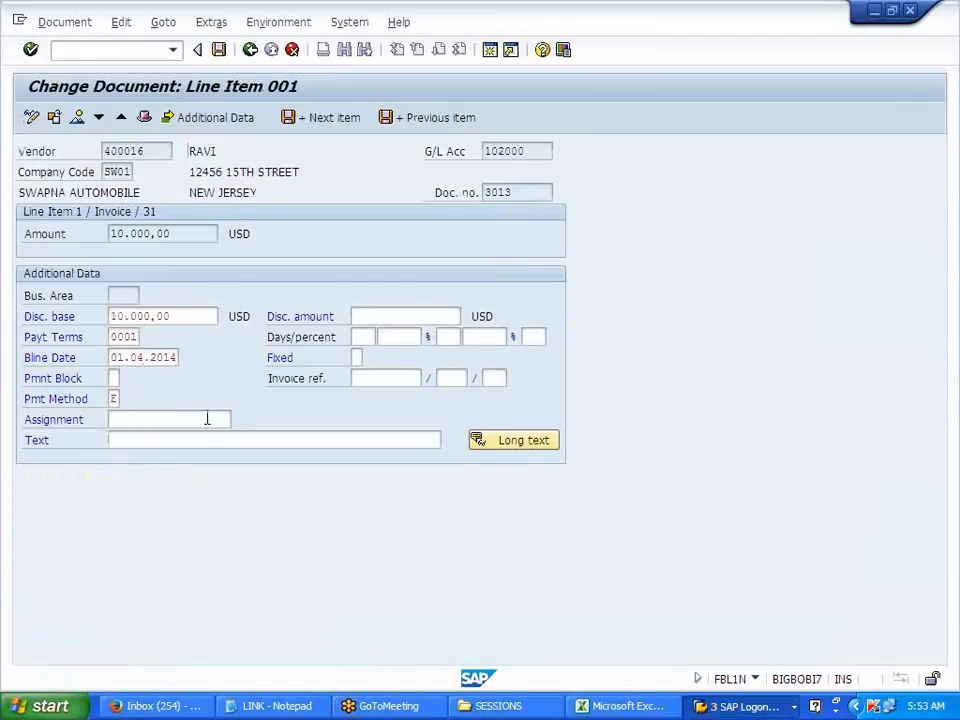
click(220, 50)
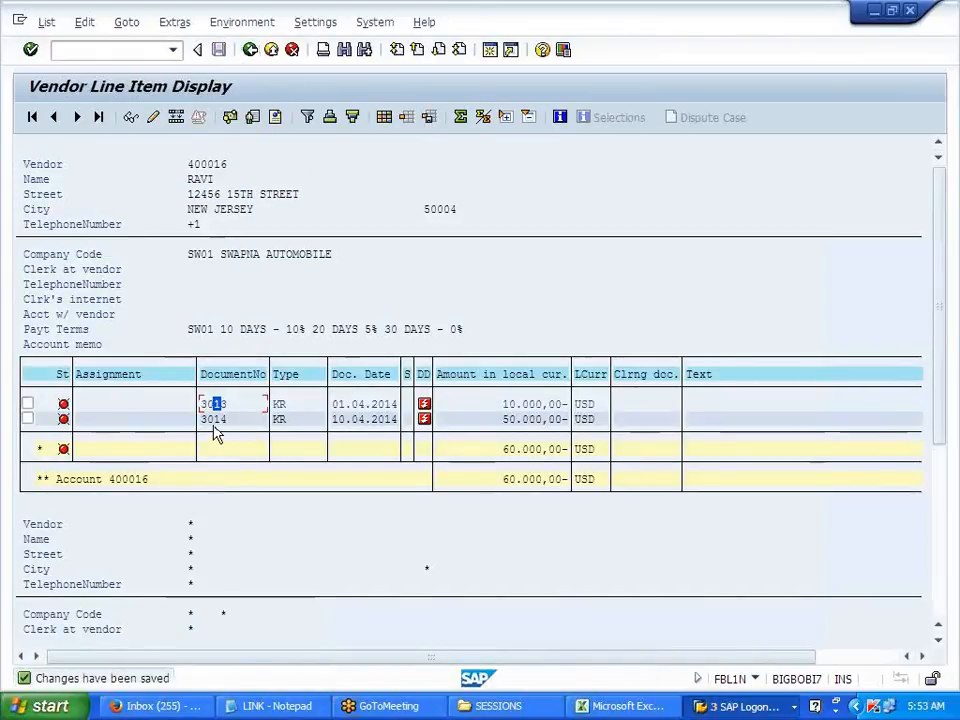
- Set the payment method of the vendor line item in document 3014 to E, save it and leave the line item display
double_click(212, 420)
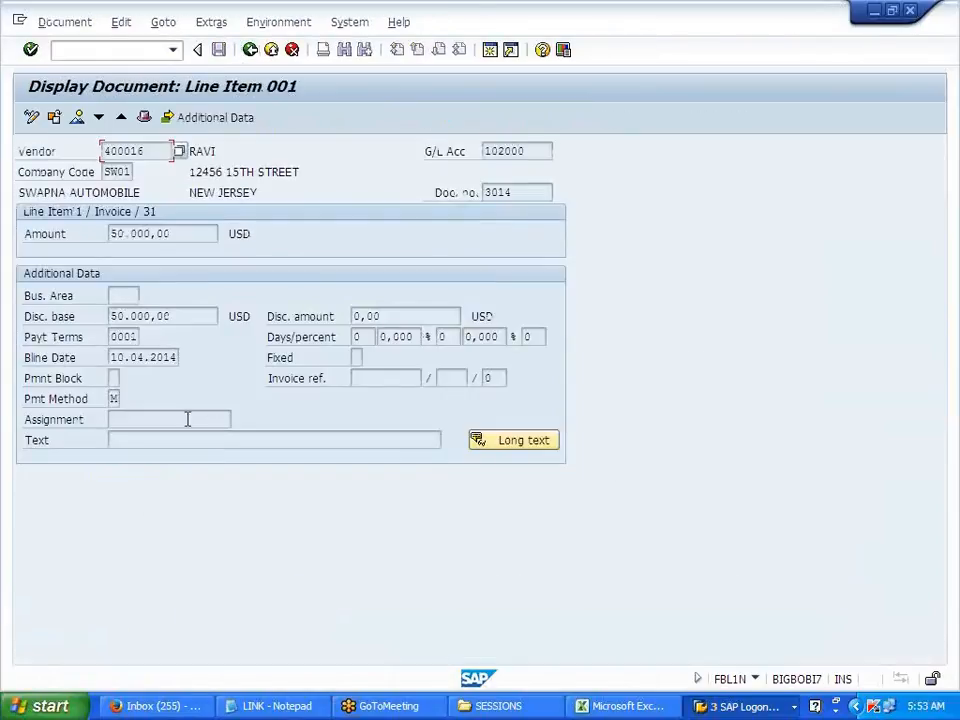
click(31, 117)
click(115, 398)
text(E)
key(Return)
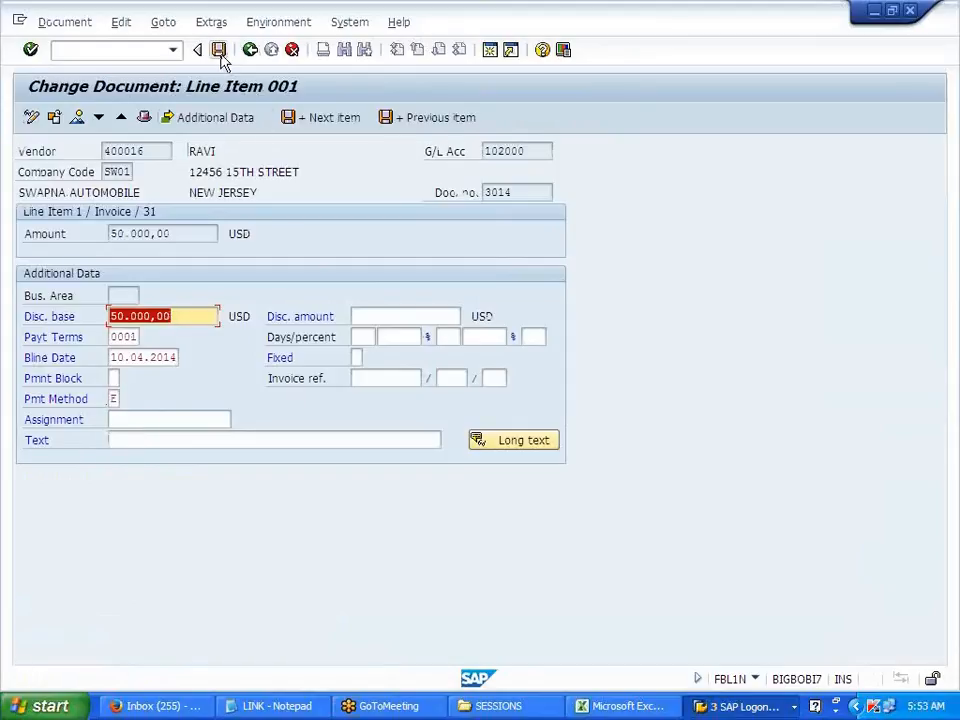
click(220, 55)
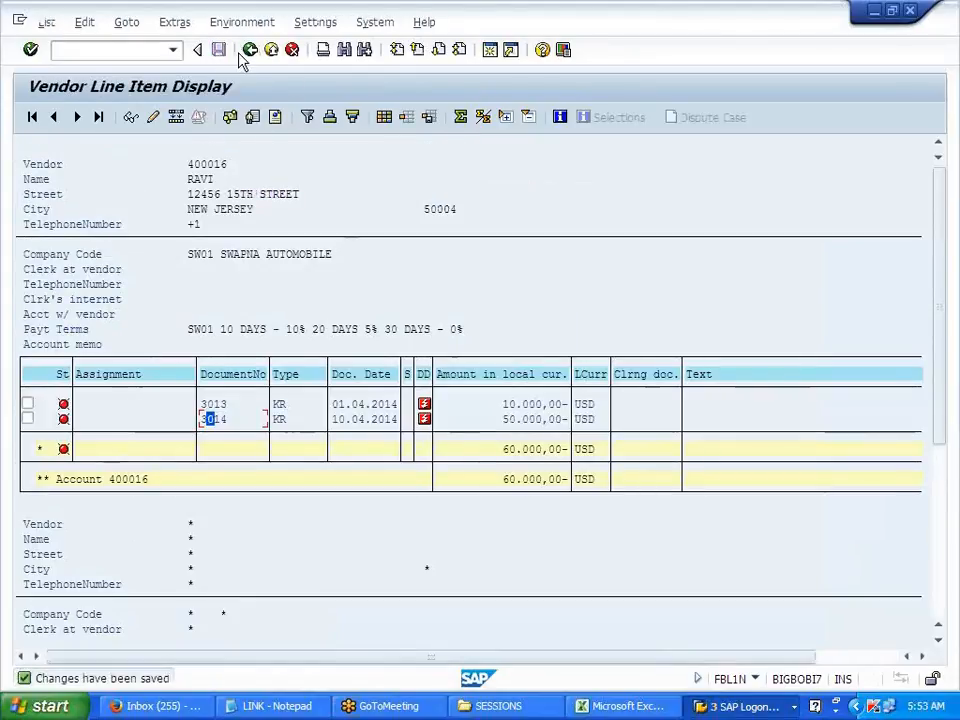
click(250, 52)
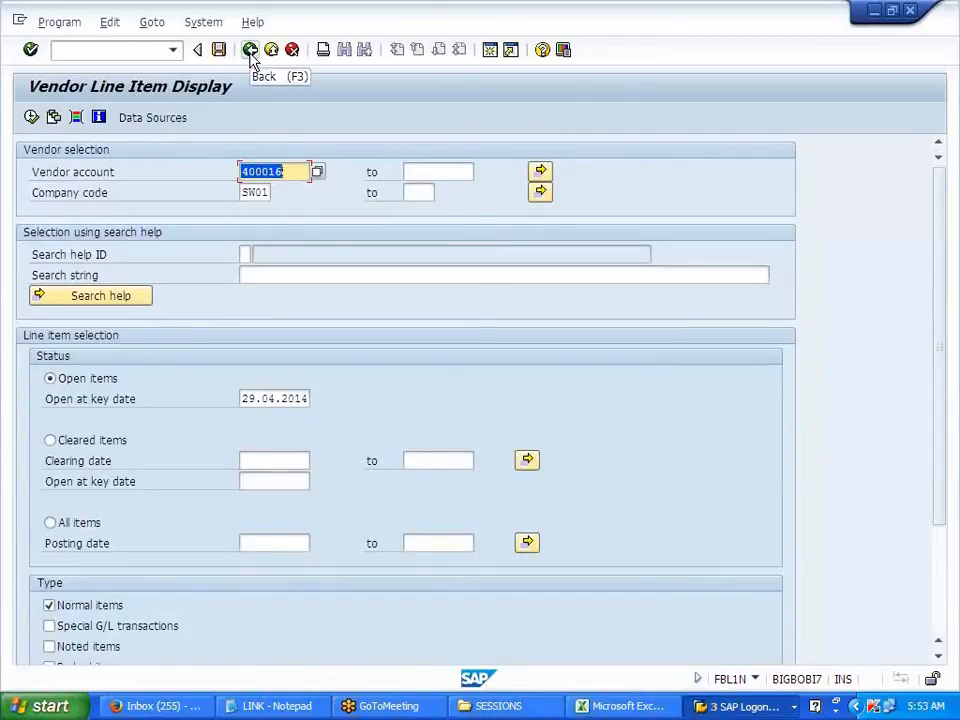
click(250, 52)
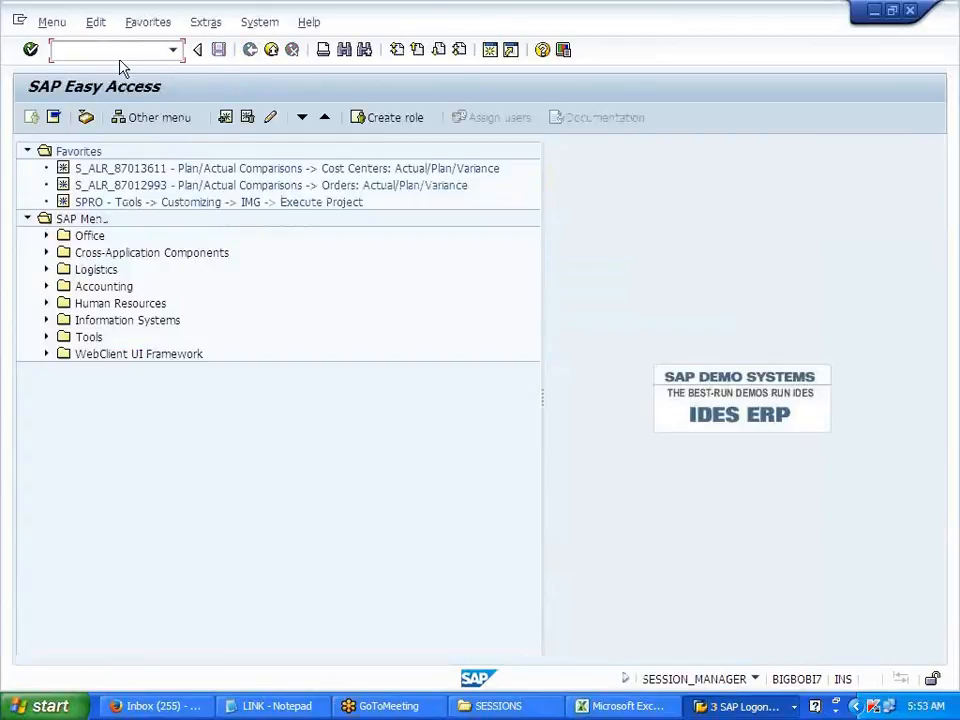
- Return to the F110 session and delete the existing payment proposal for run 29.04.2014, identification SW01
click(745, 706)
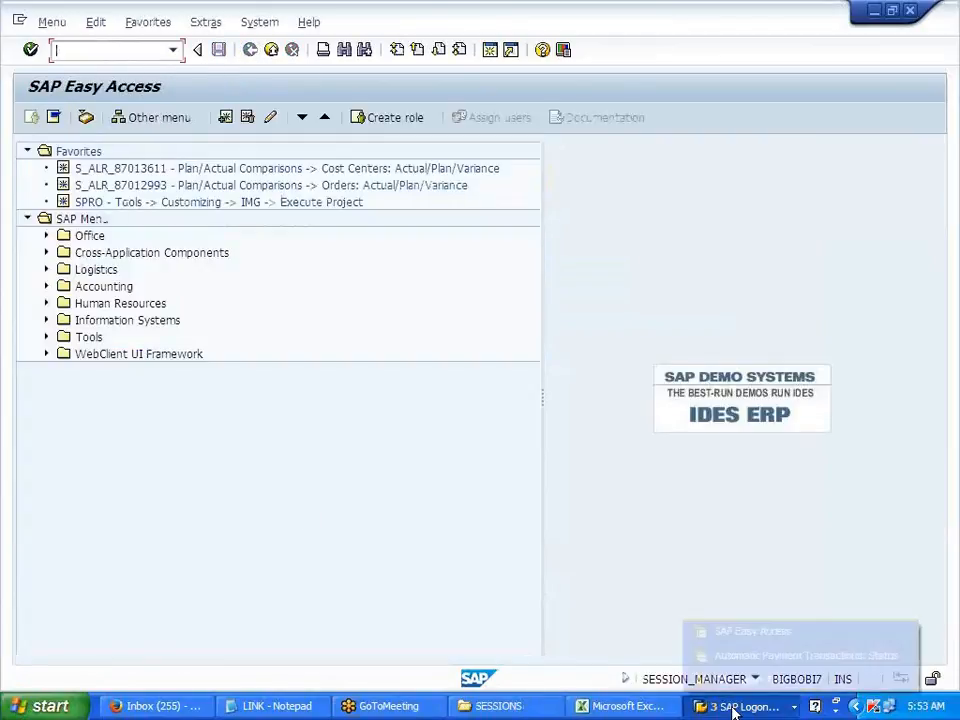
click(750, 658)
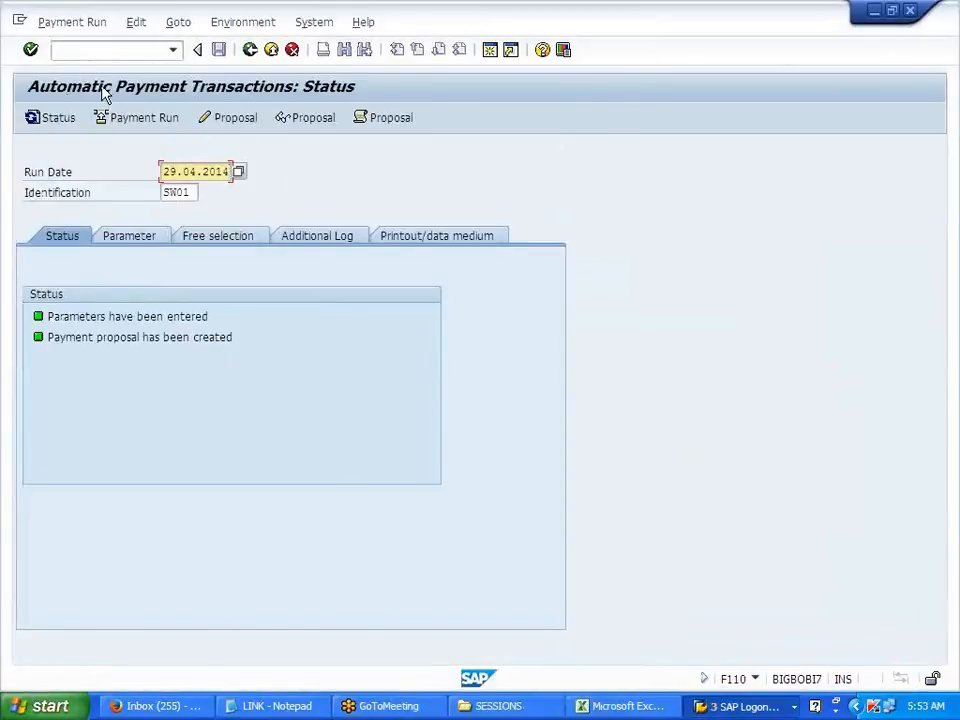
click(94, 32)
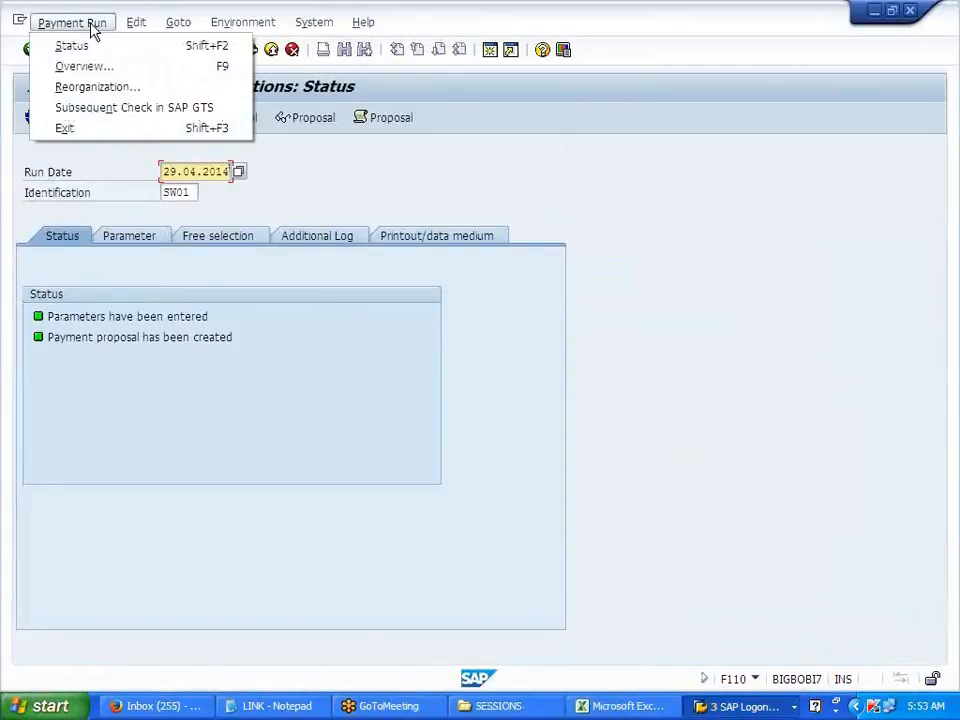
click(139, 34)
mouse_move(150, 70)
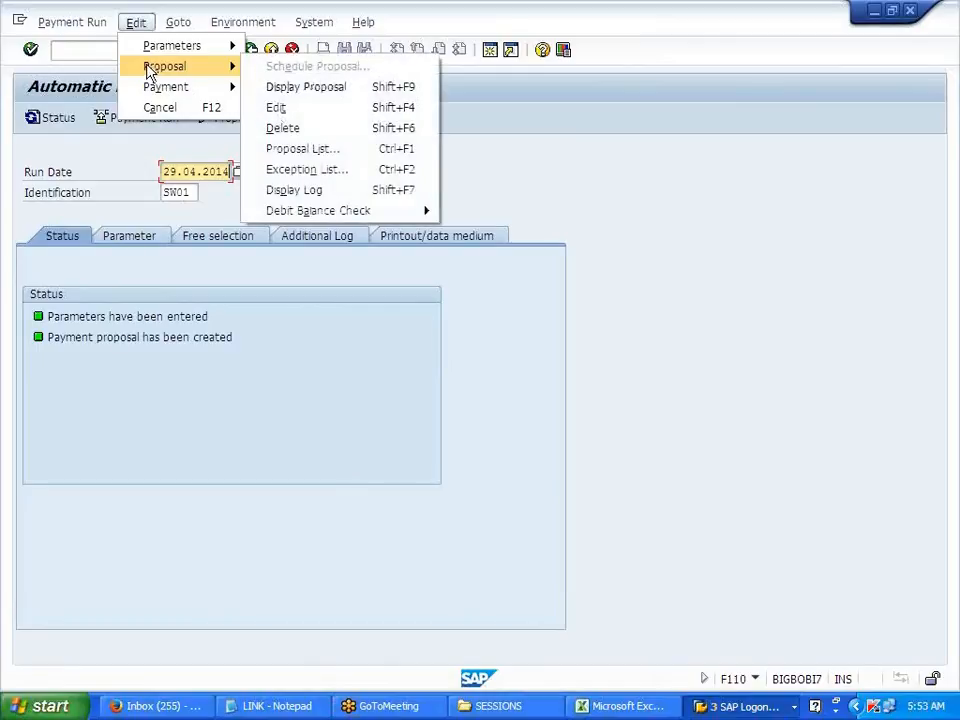
click(323, 137)
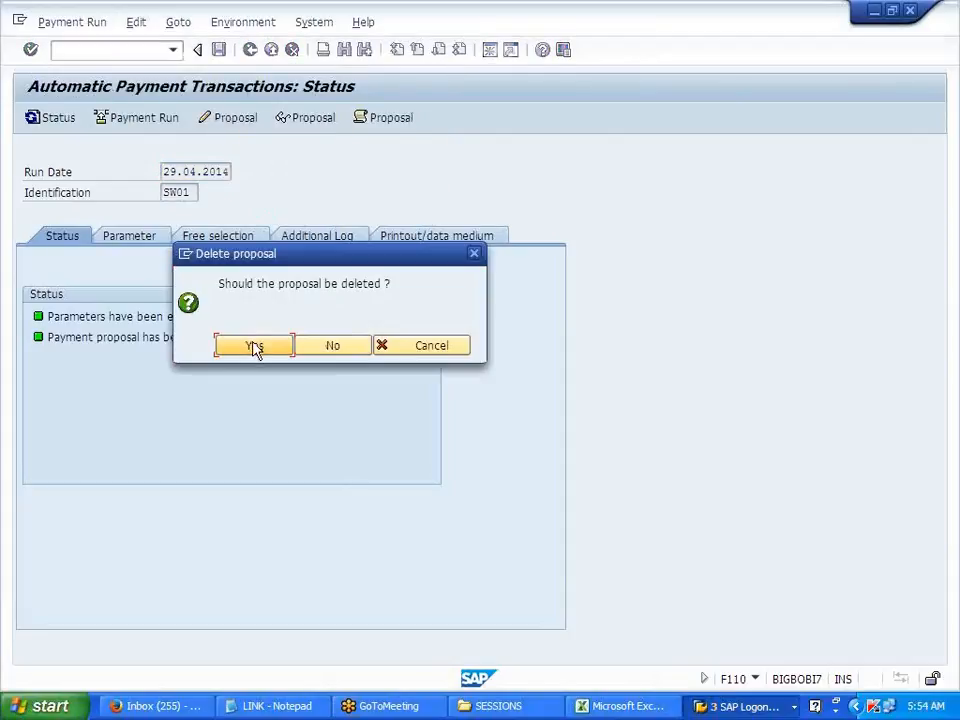
click(255, 347)
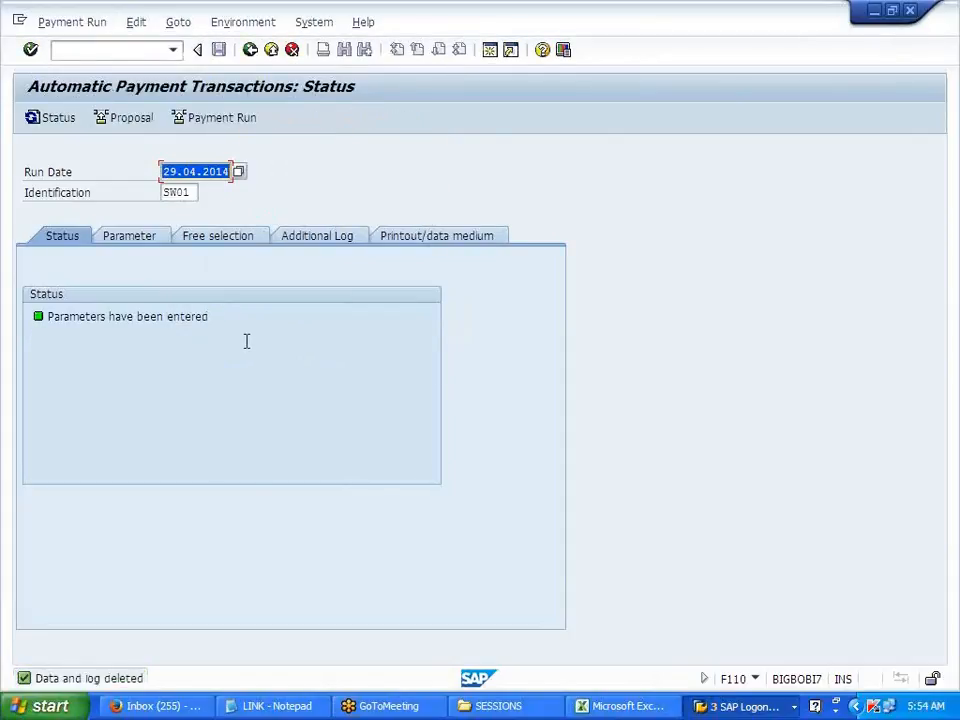
- Schedule a payment proposal with start date 29.04.2014 to start immediately and refresh the run status
click(62, 117)
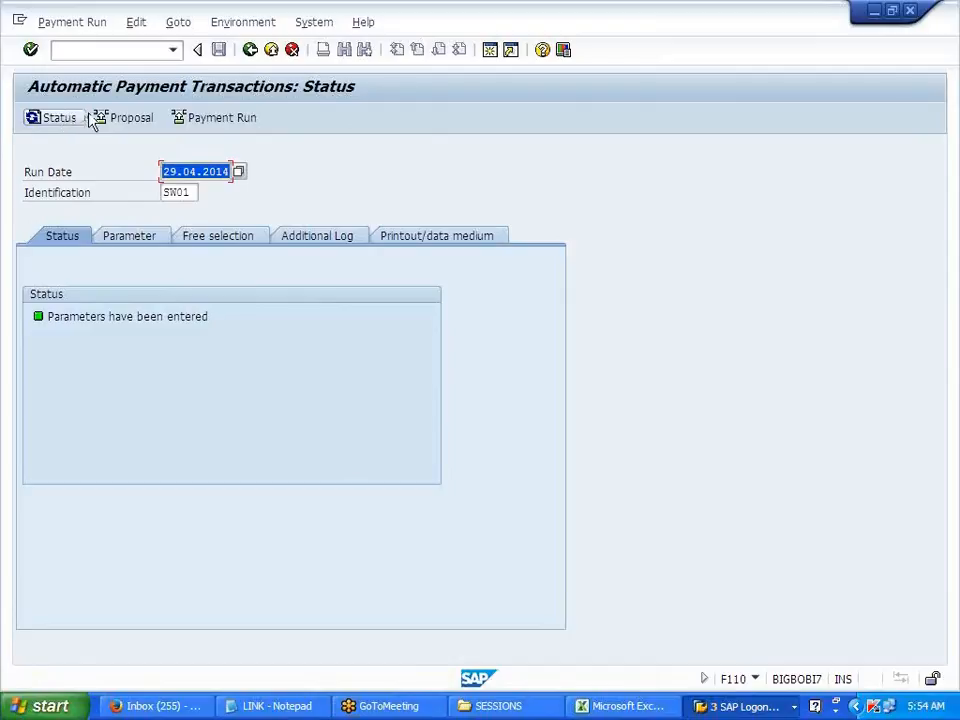
click(113, 120)
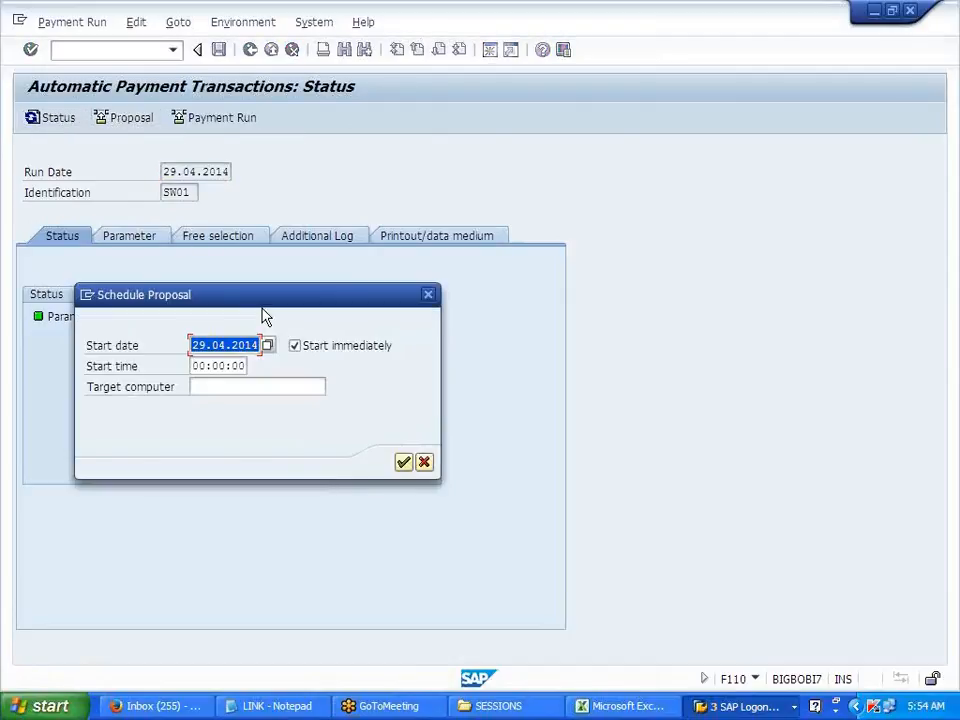
click(407, 464)
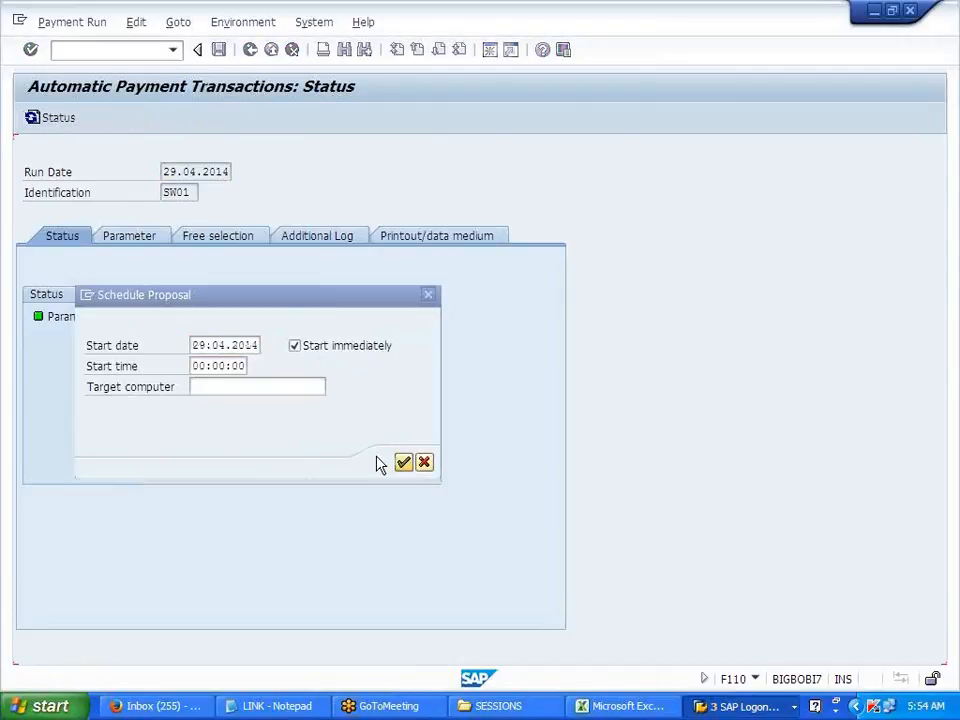
key(Return)
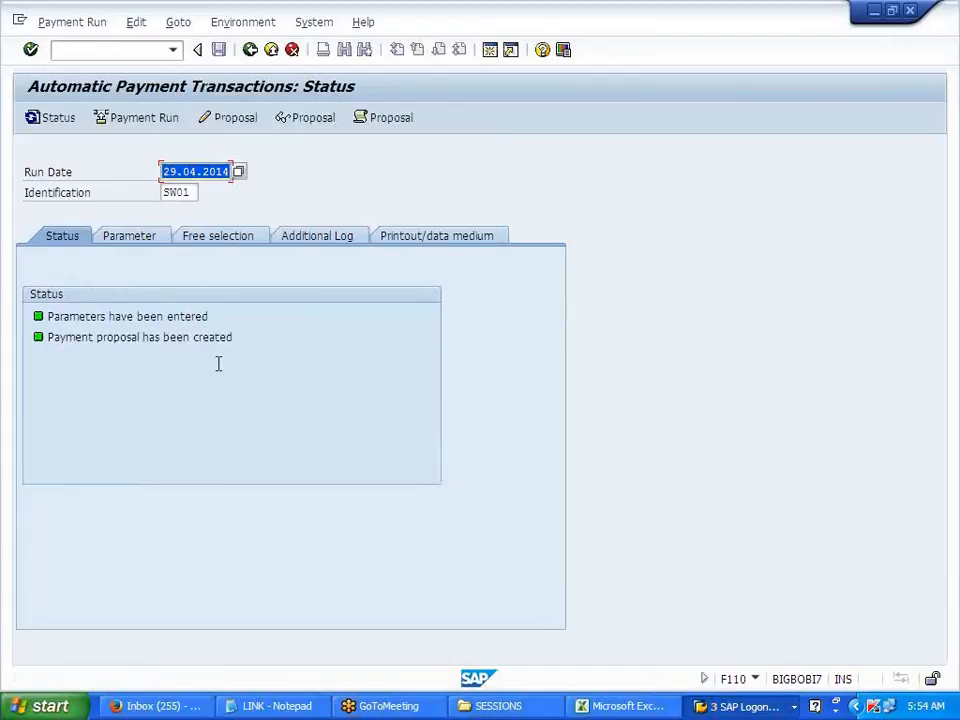
- Examine the proposal's job log and the vendor's open items in the displayed payment proposal
click(382, 120)
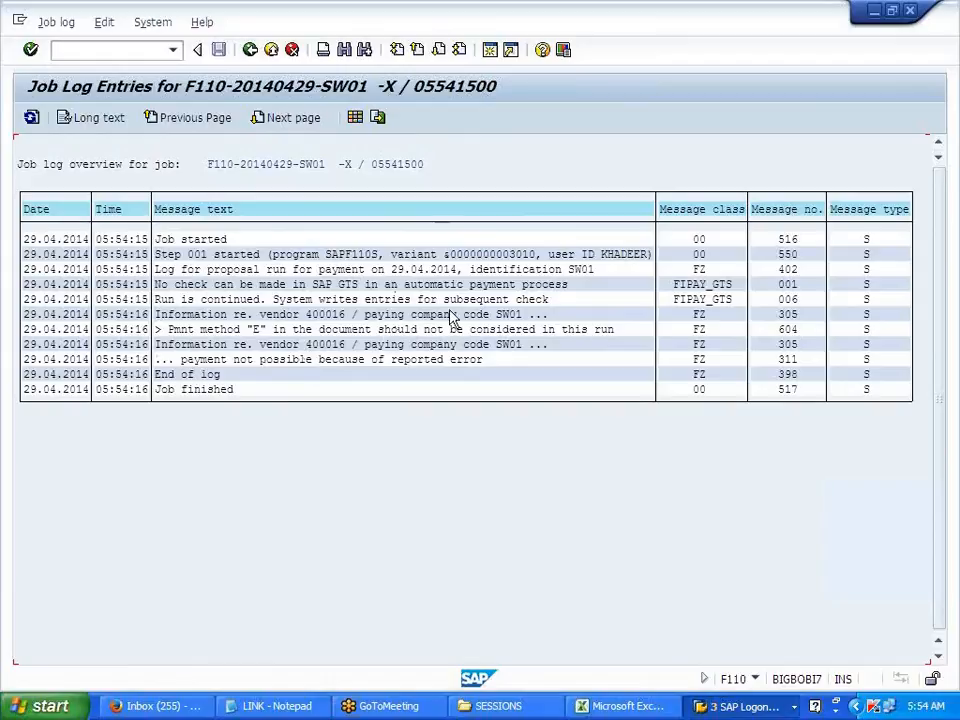
click(250, 50)
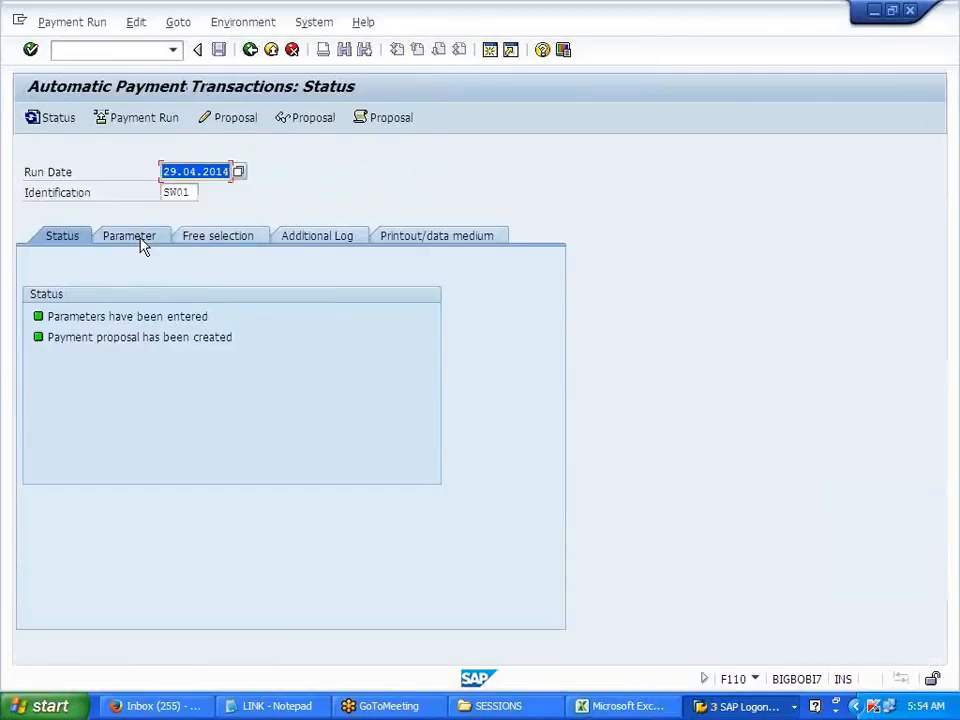
drag(74, 346, 166, 347)
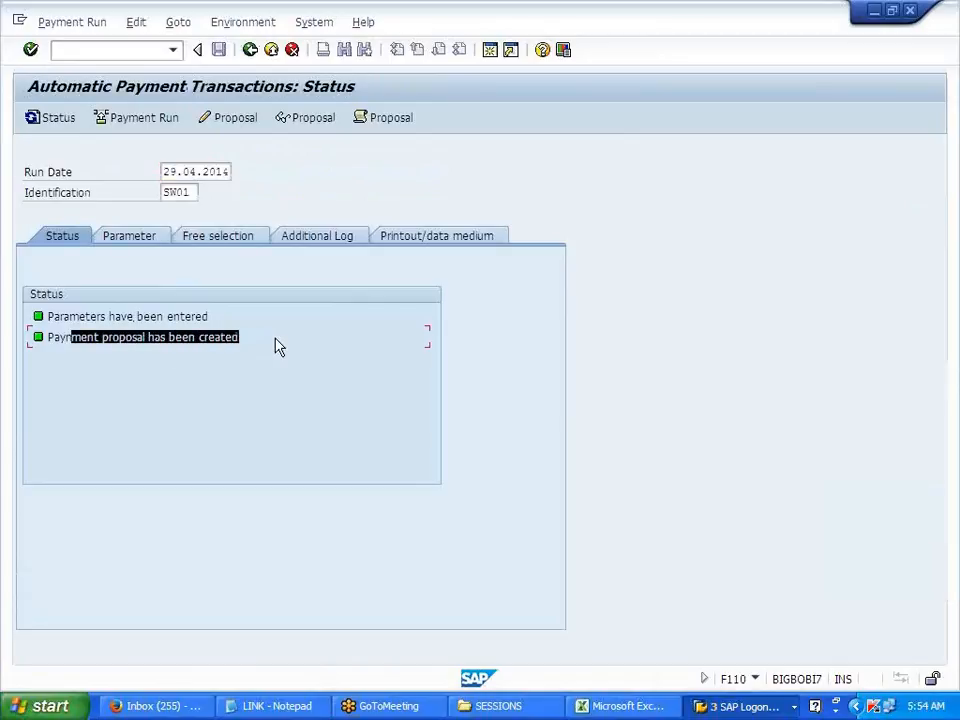
click(289, 128)
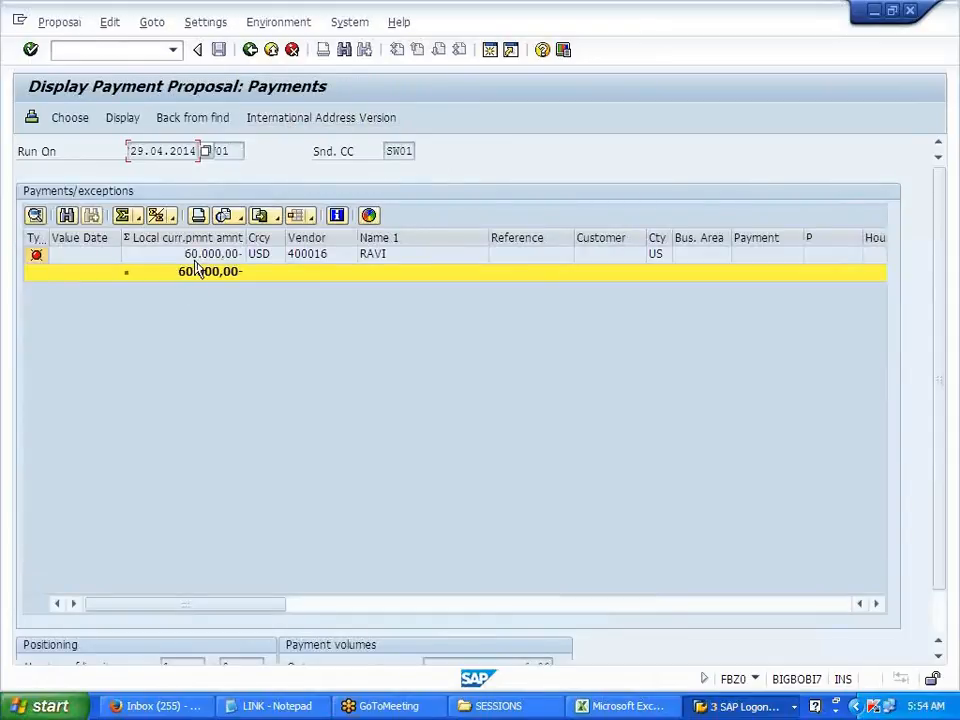
double_click(195, 257)
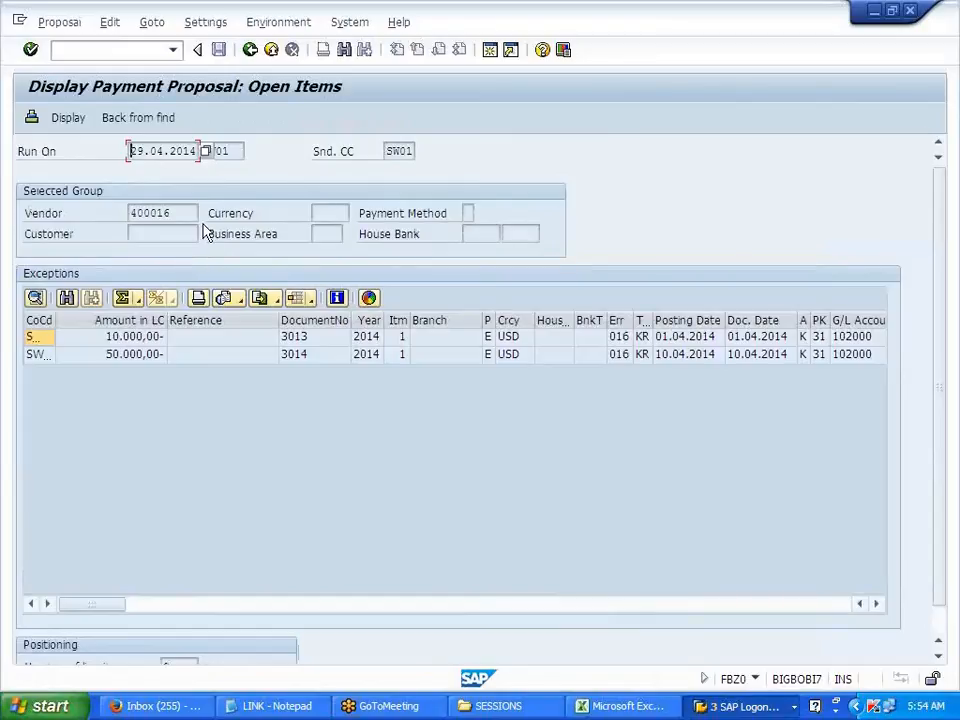
click(250, 50)
click(250, 50)
- Delete the newly created payment proposal for run identification SW01
click(136, 23)
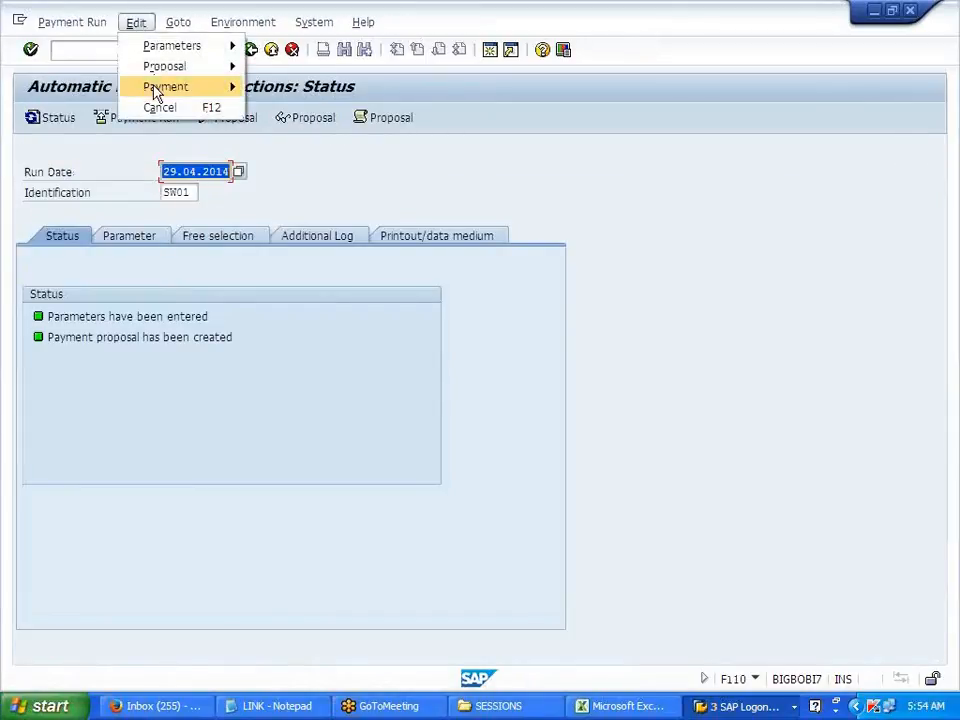
mouse_move(155, 68)
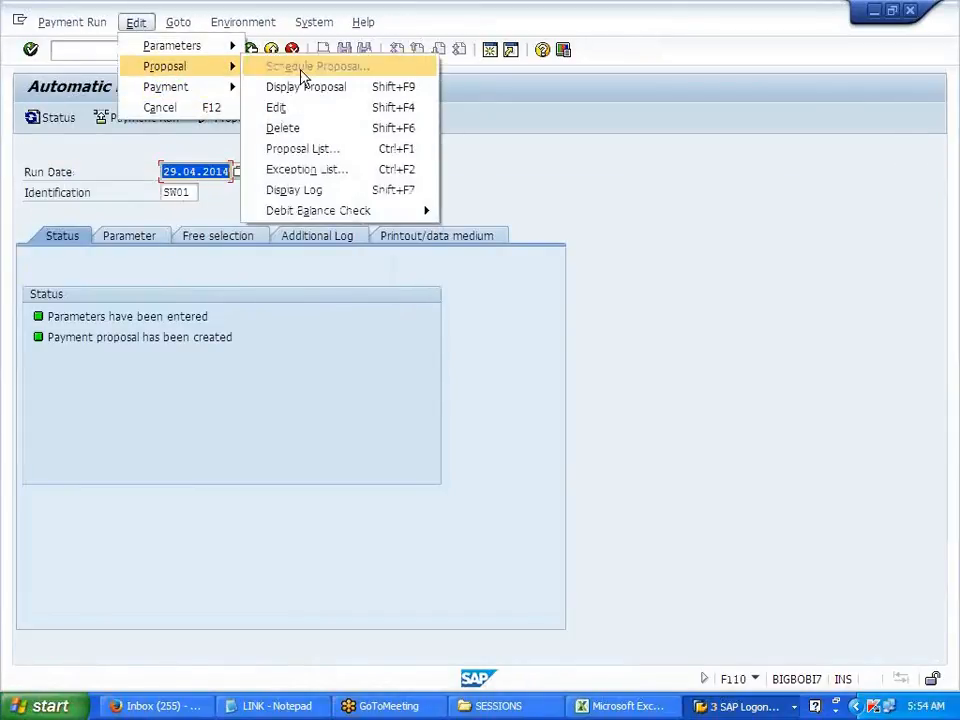
click(290, 130)
click(254, 346)
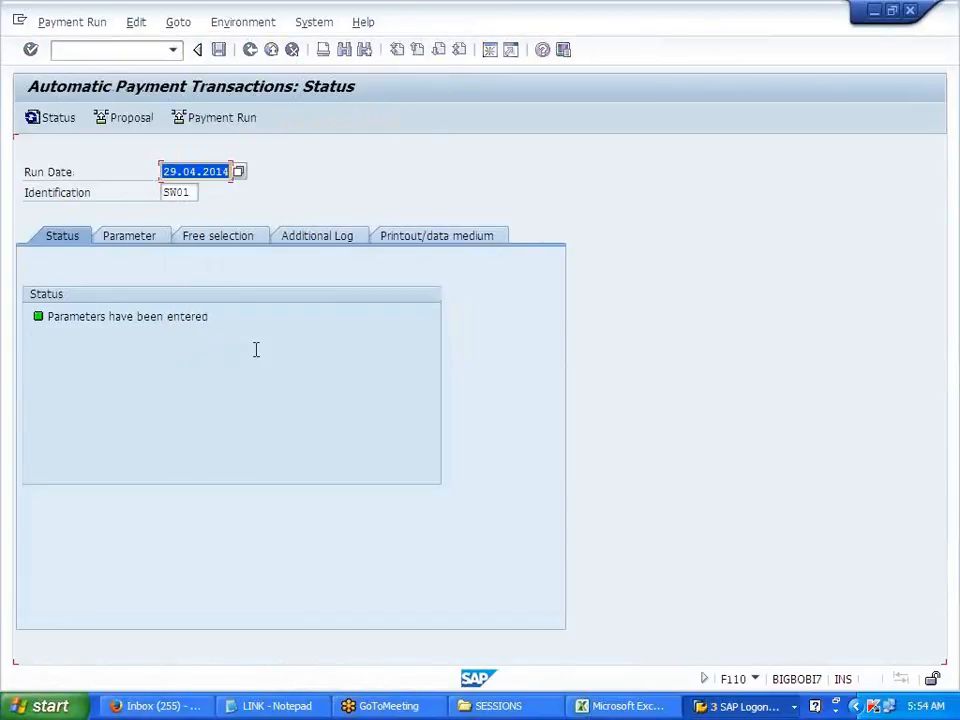
- Delete the parameters of the payment run dated 29.04.2014 with identification SW01
click(144, 28)
mouse_move(150, 46)
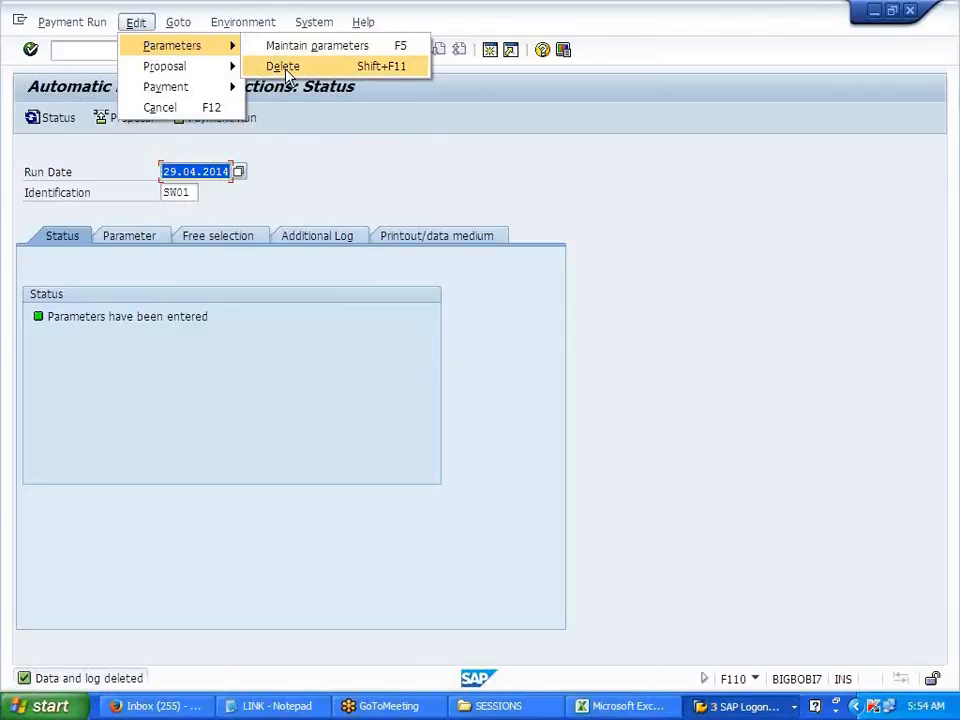
click(286, 70)
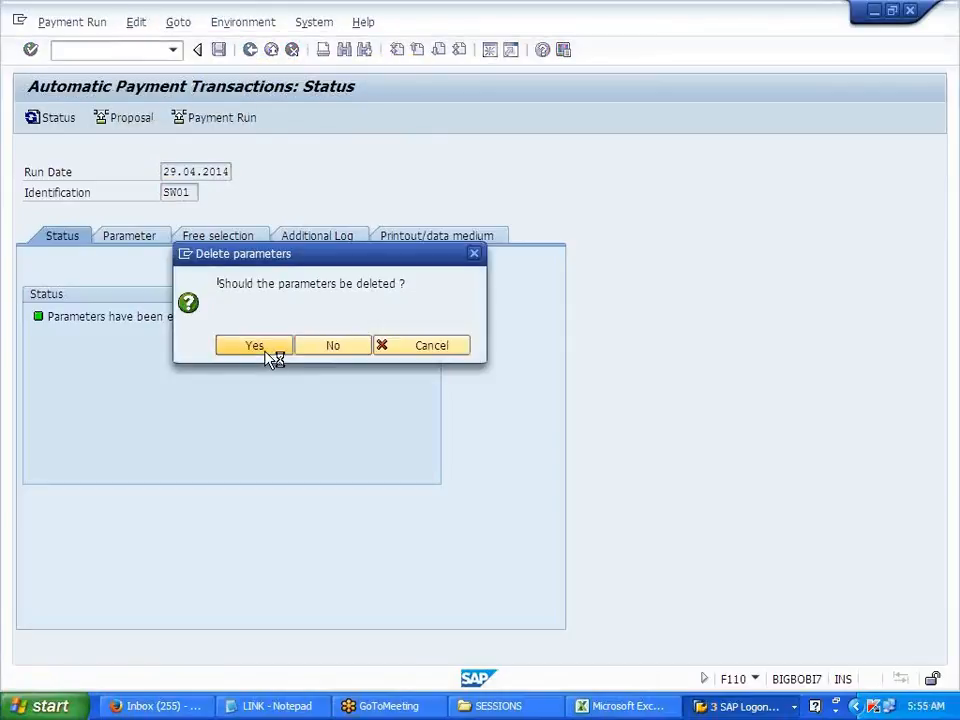
click(268, 352)
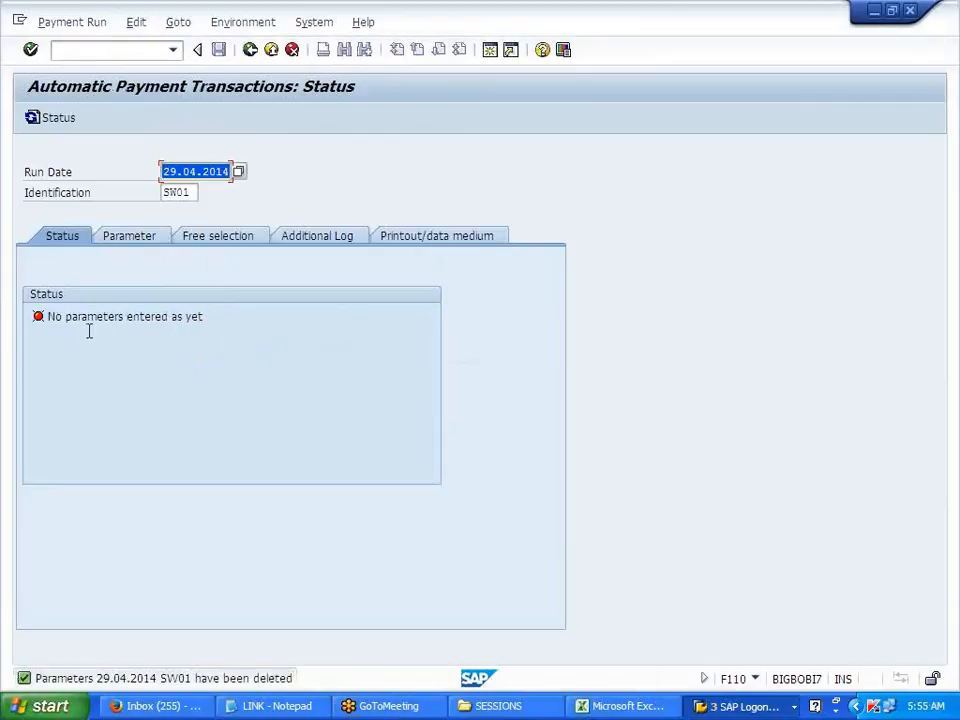
- Enter the payment run parameters: company code SW01, payment method E, next payment date 30.04.2014 and the vendor's account
click(145, 246)
click(191, 358)
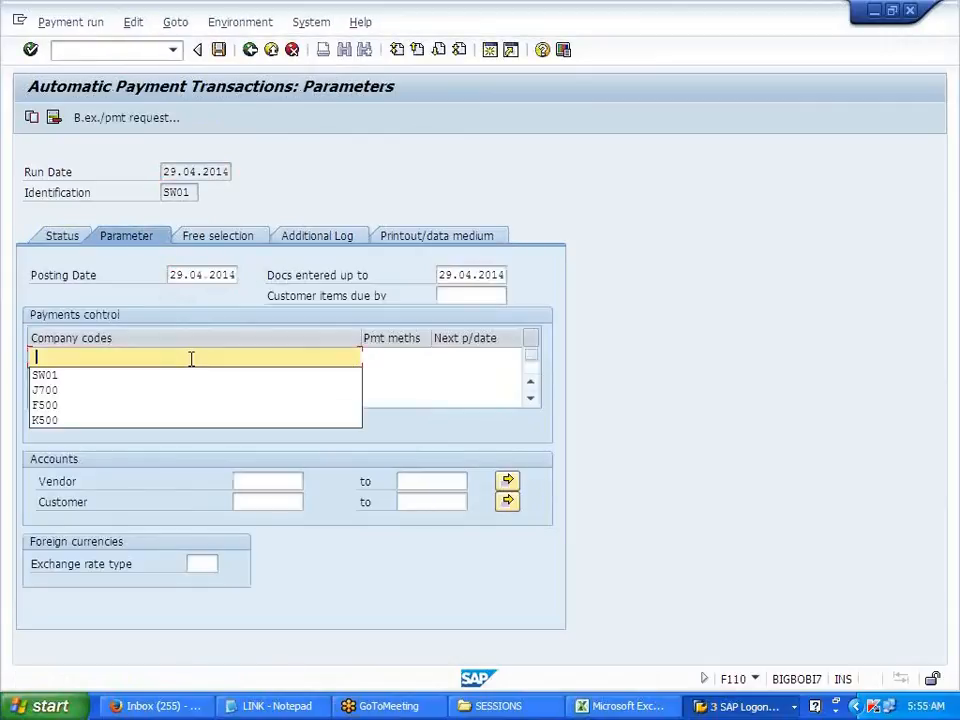
click(191, 372)
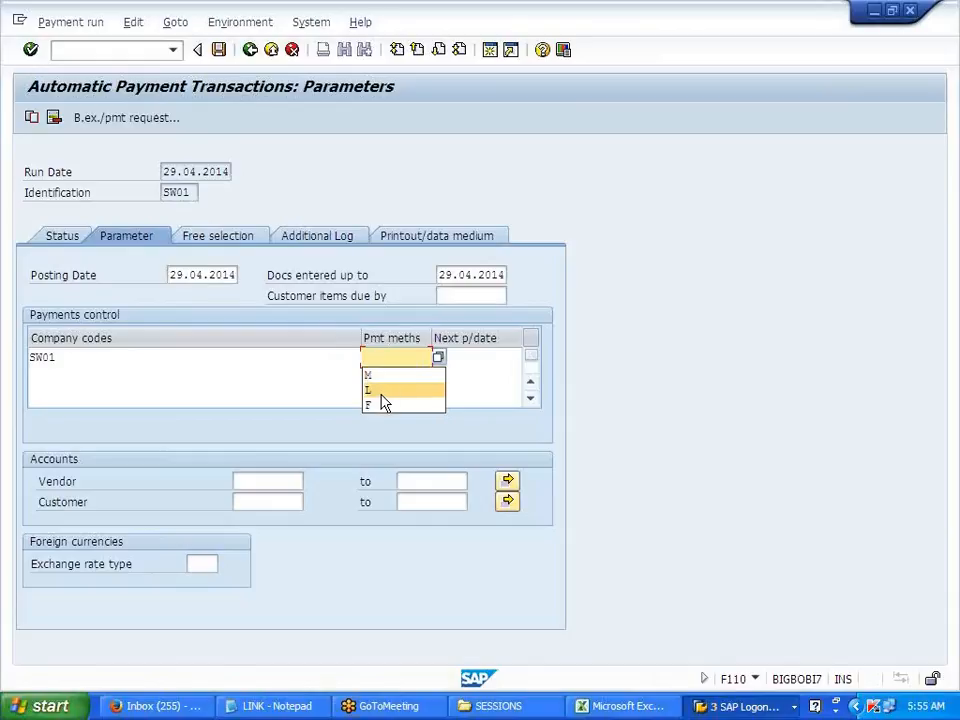
click(375, 357)
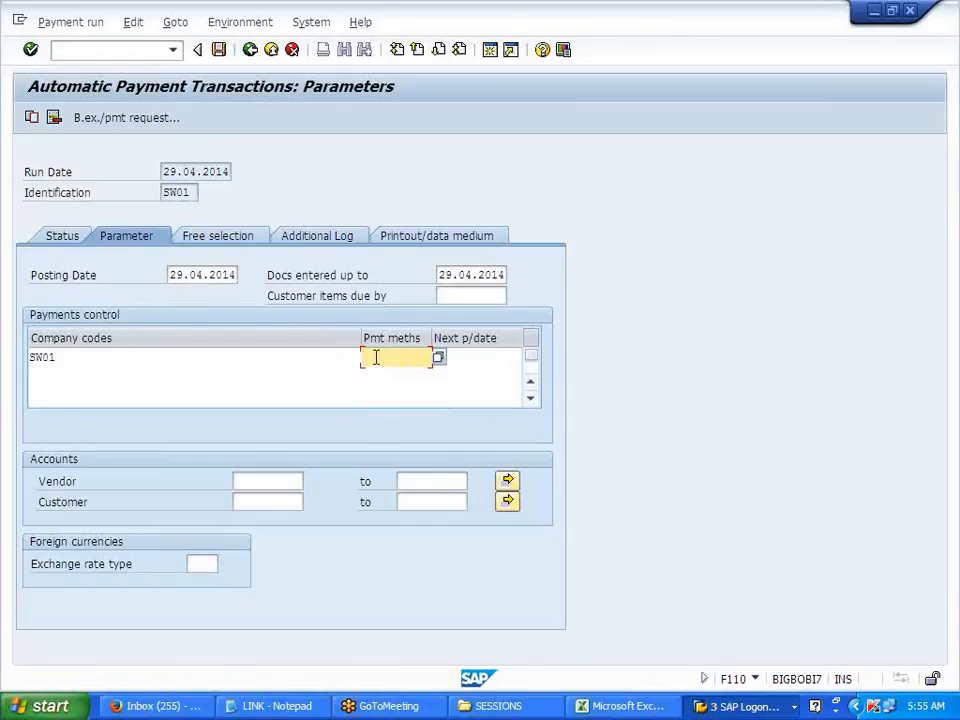
click(488, 358)
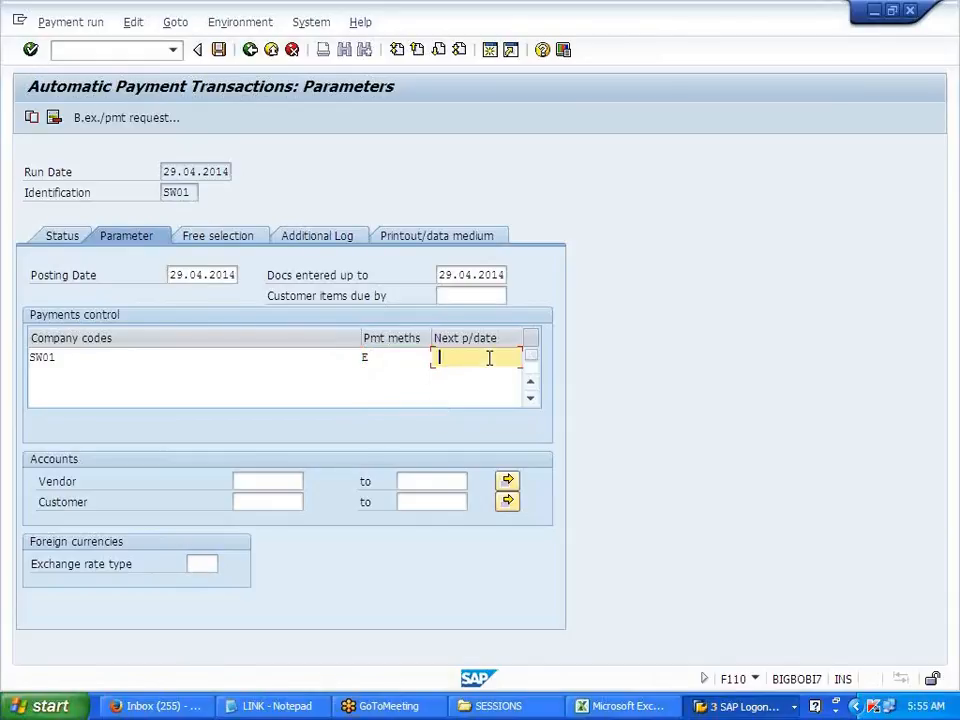
click(488, 377)
click(285, 481)
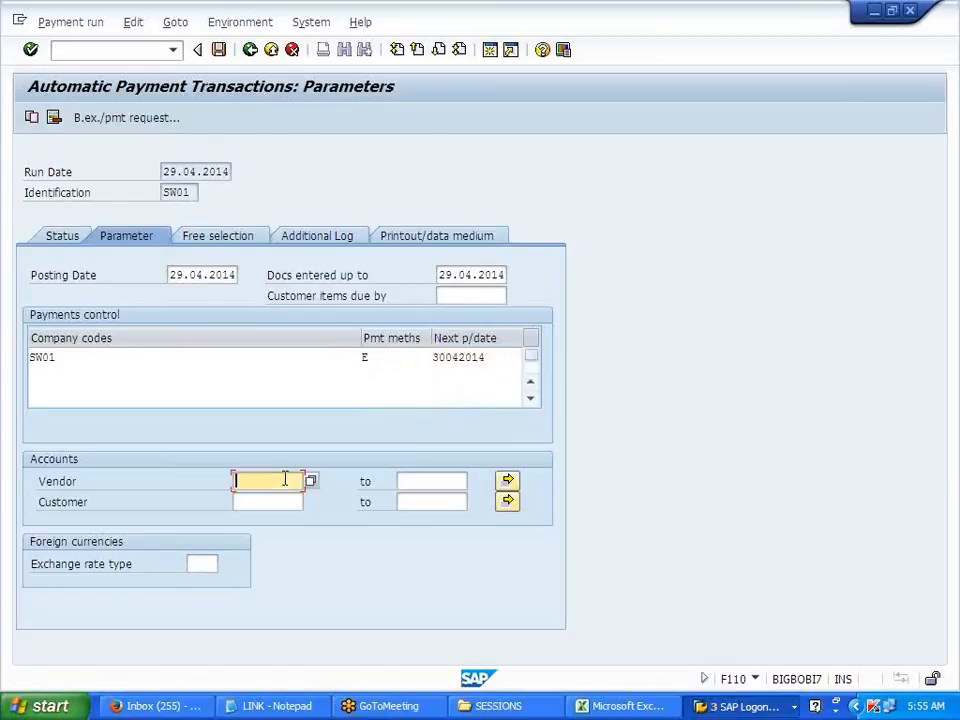
click(284, 496)
key(Return)
- Log payment method selection in all cases and line items of the payment documents for the vendor's account, and save the run parameters
click(318, 240)
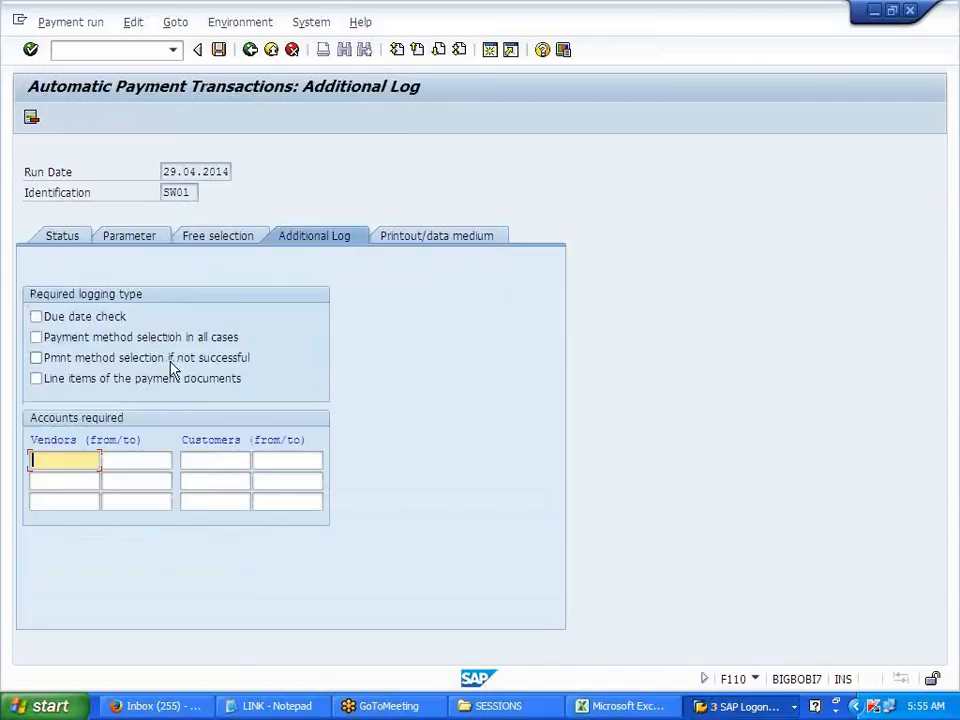
click(139, 341)
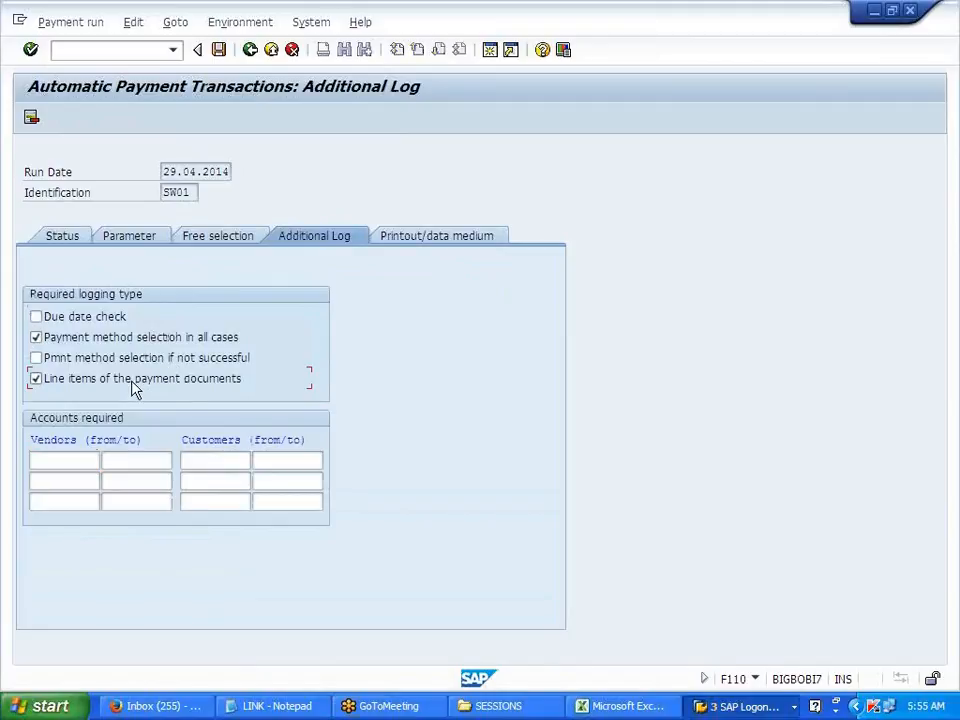
click(75, 458)
click(86, 480)
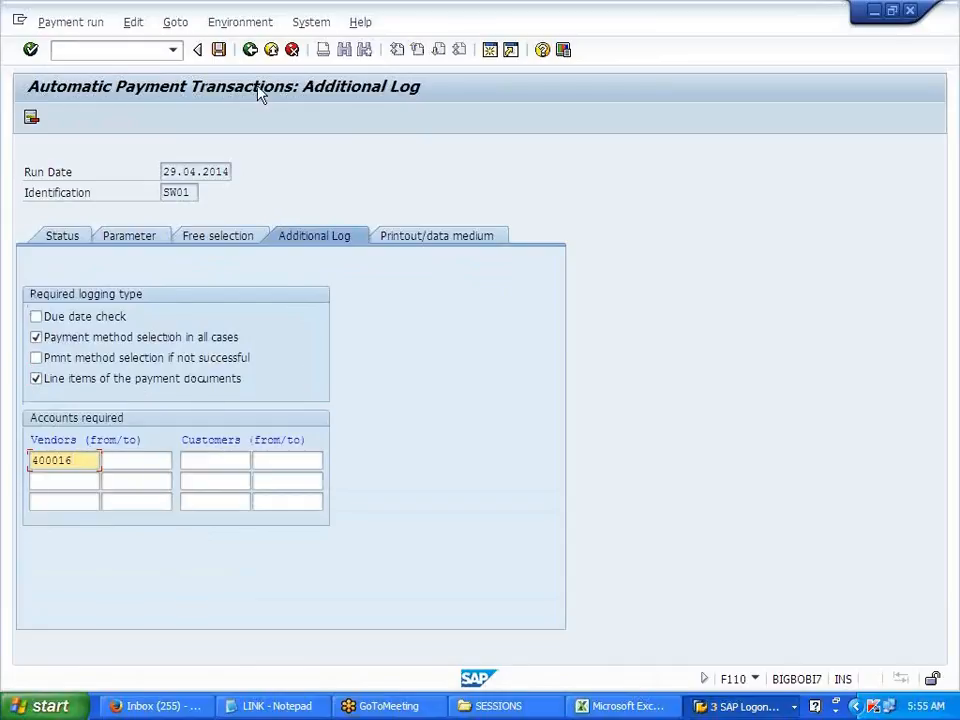
click(219, 50)
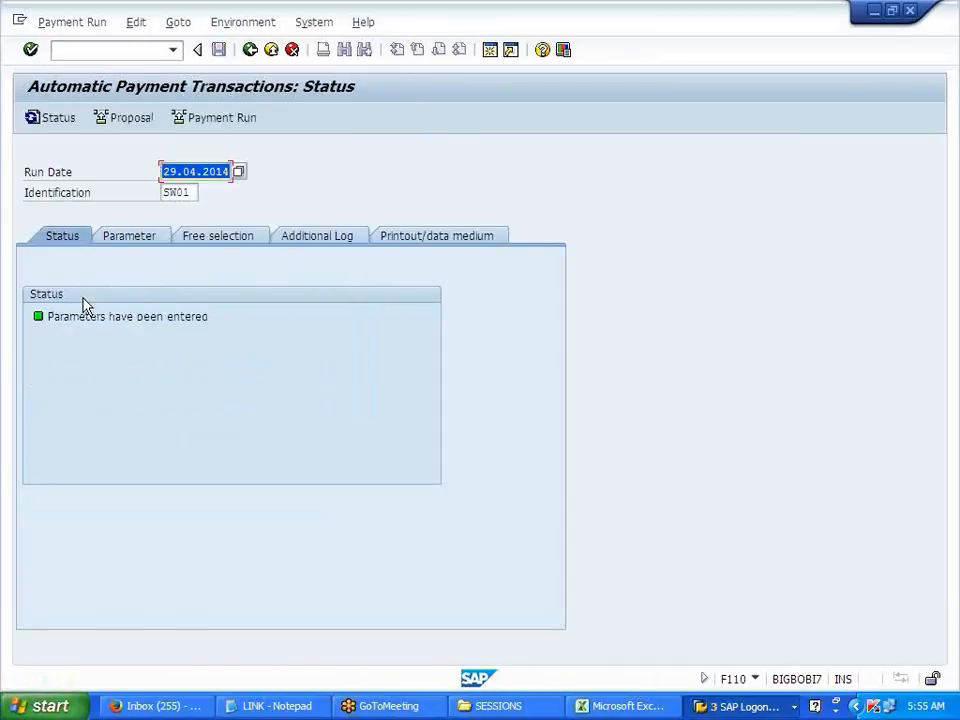
- Schedule the payment proposal for run SW01 to start immediately and refresh its status
click(145, 120)
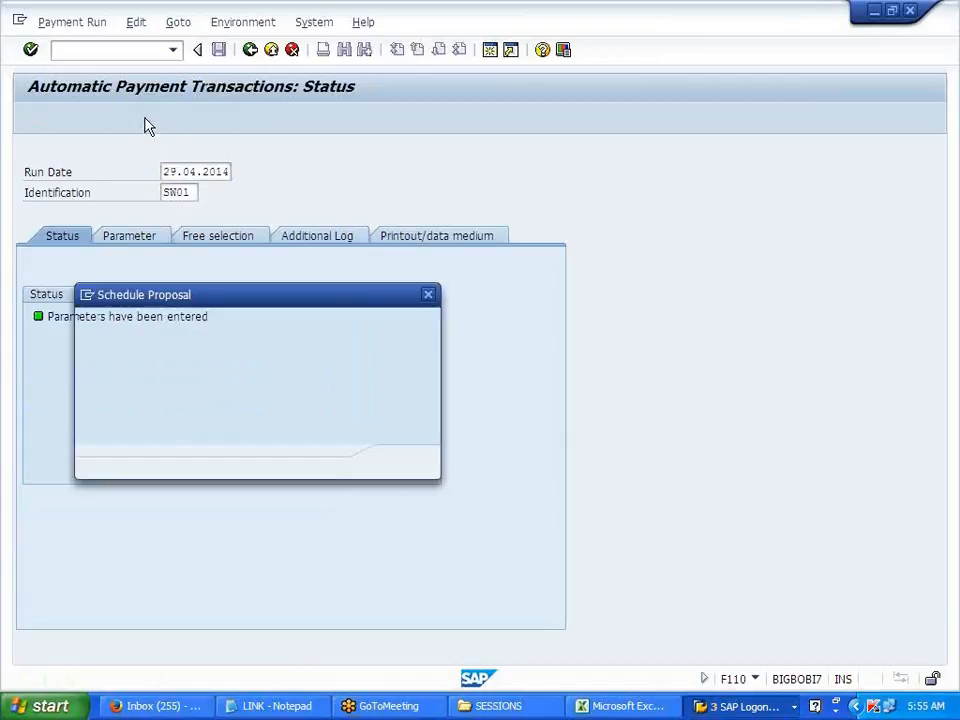
click(316, 347)
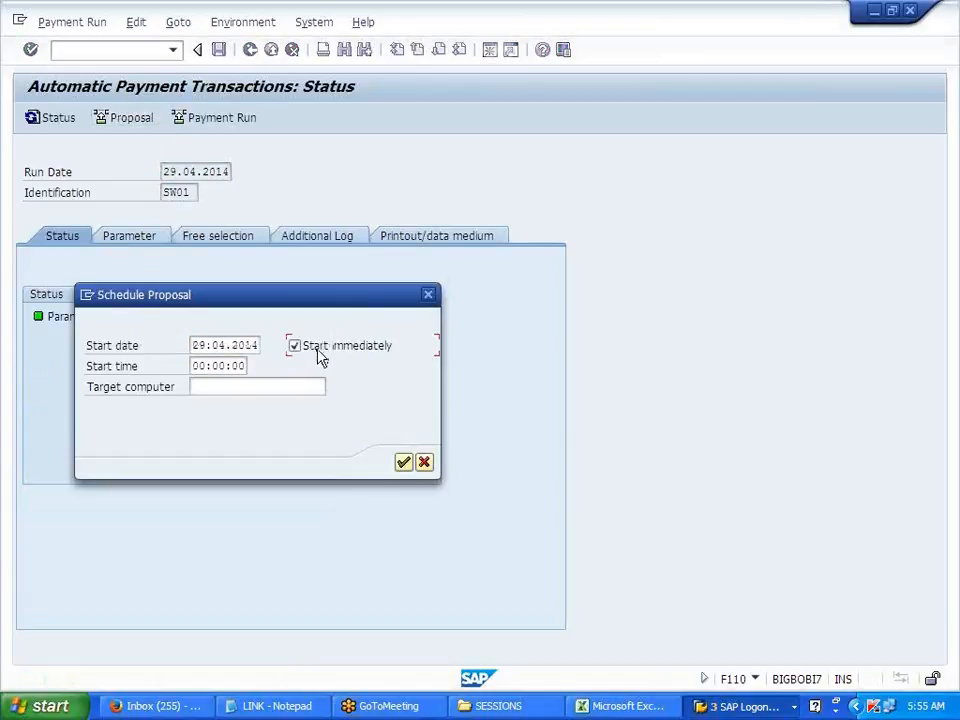
click(405, 463)
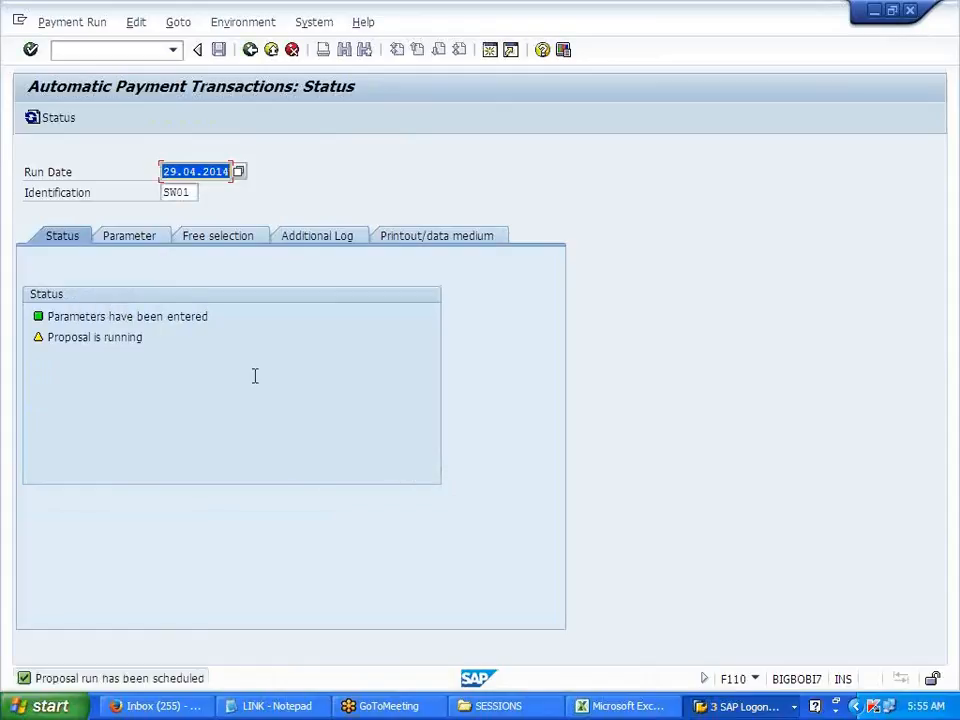
key(Return)
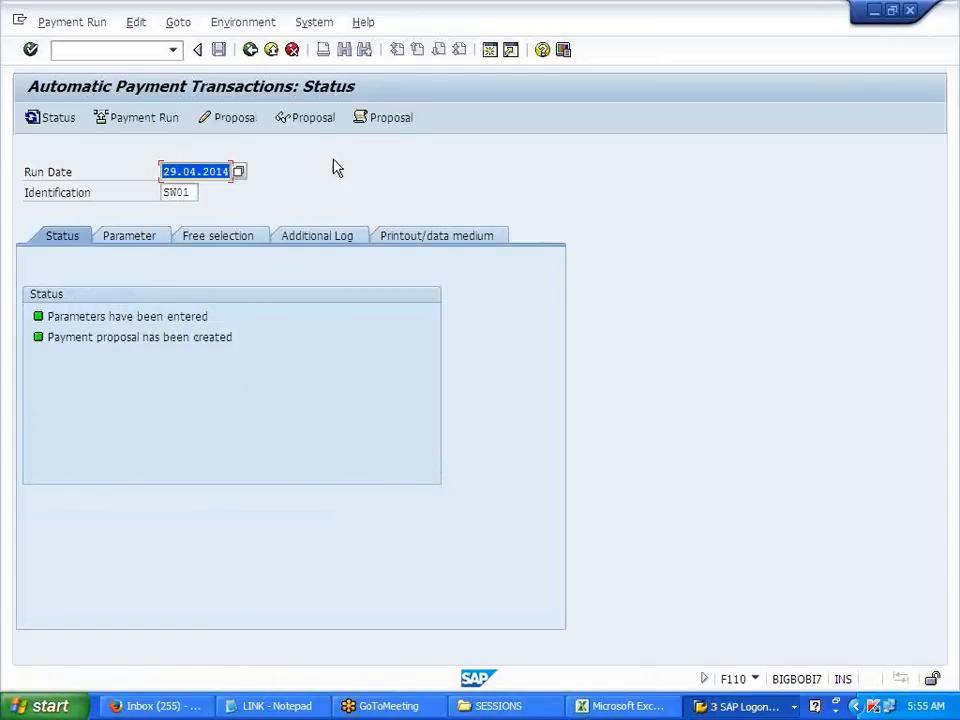
- Examine the proposal's job log for the payment method checks and the posted document amounts
click(388, 117)
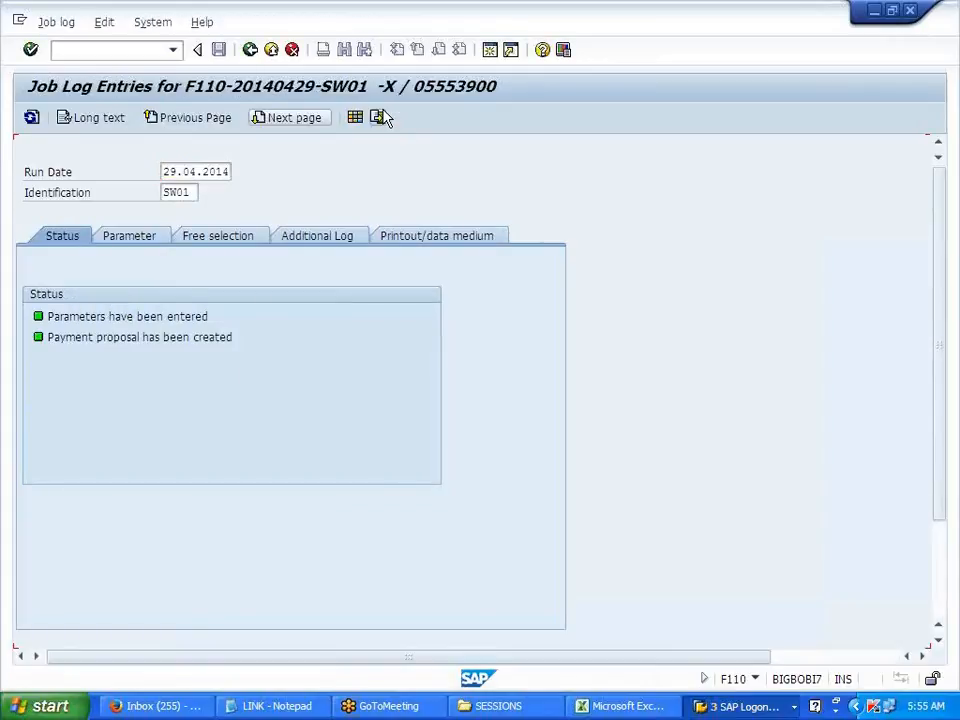
click(380, 117)
scroll(372, 562, down, 4)
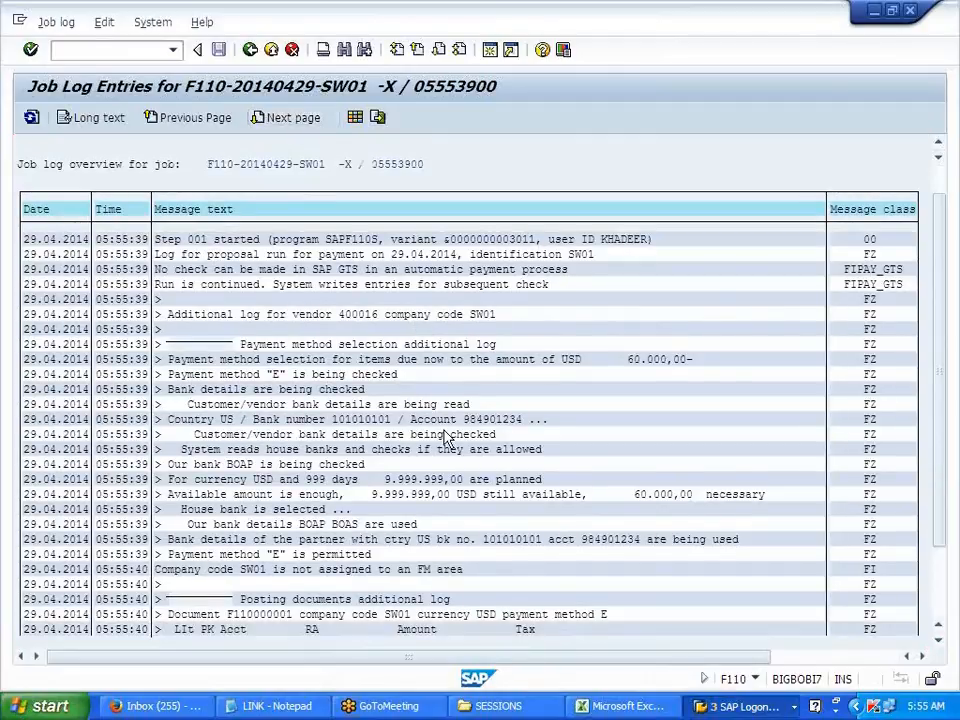
drag(371, 556, 457, 585)
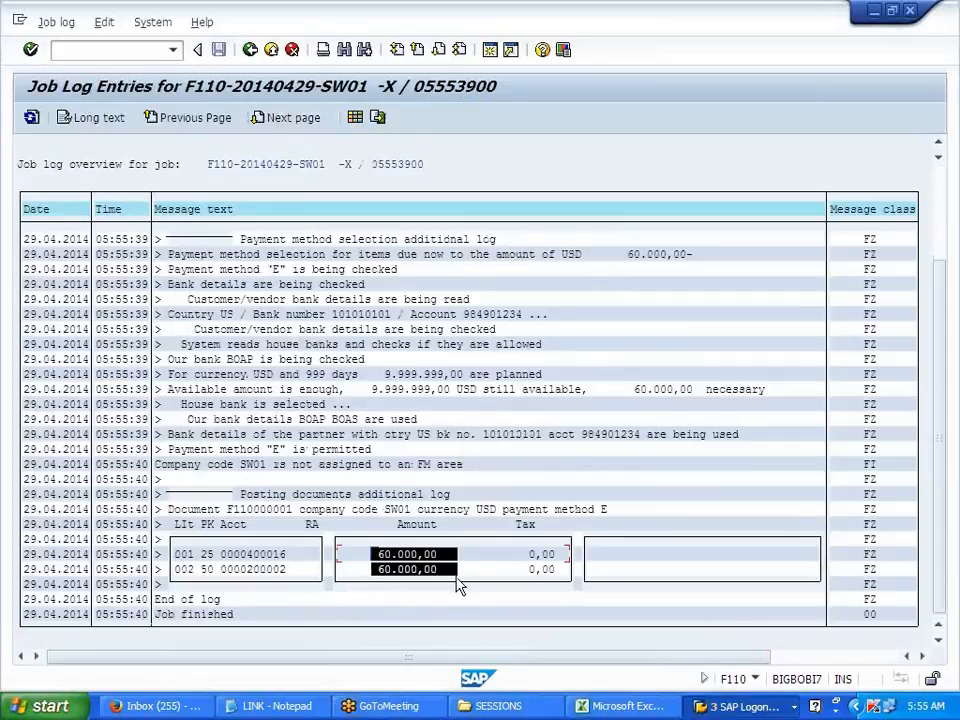
click(245, 48)
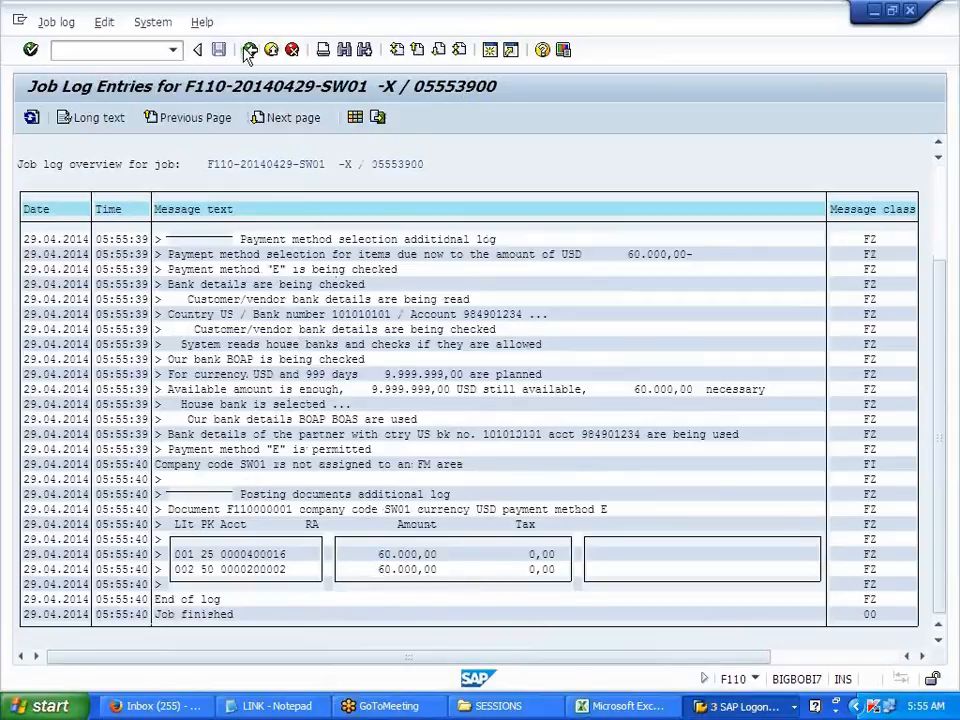
- Enable single payment for marked item for payment method E in paying company code SW01, save it, and return to the payment run
click(246, 23)
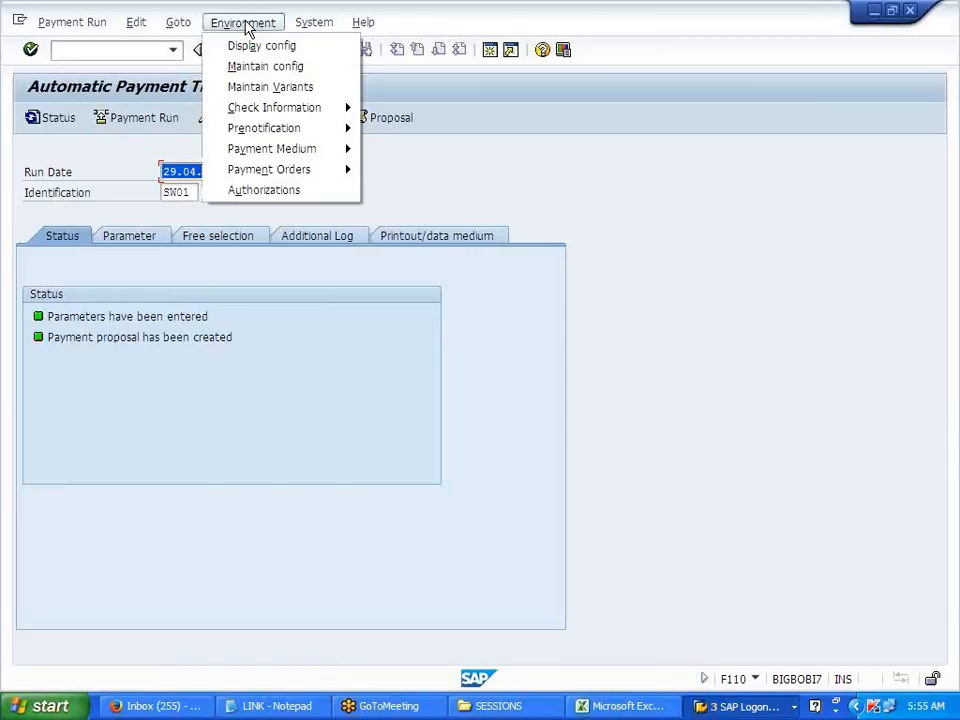
click(259, 67)
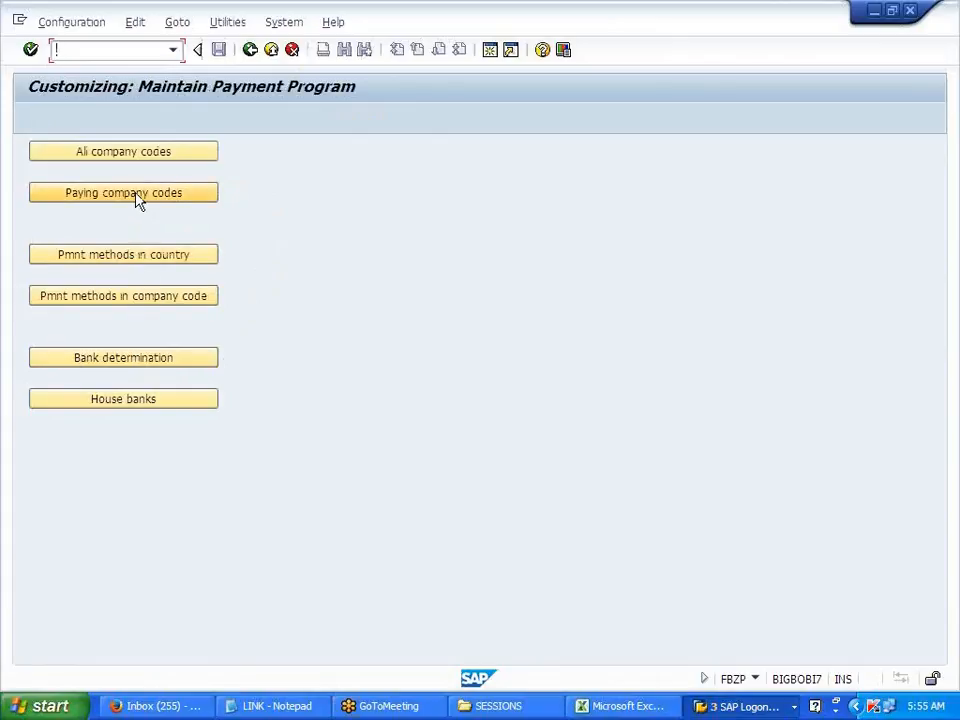
click(149, 303)
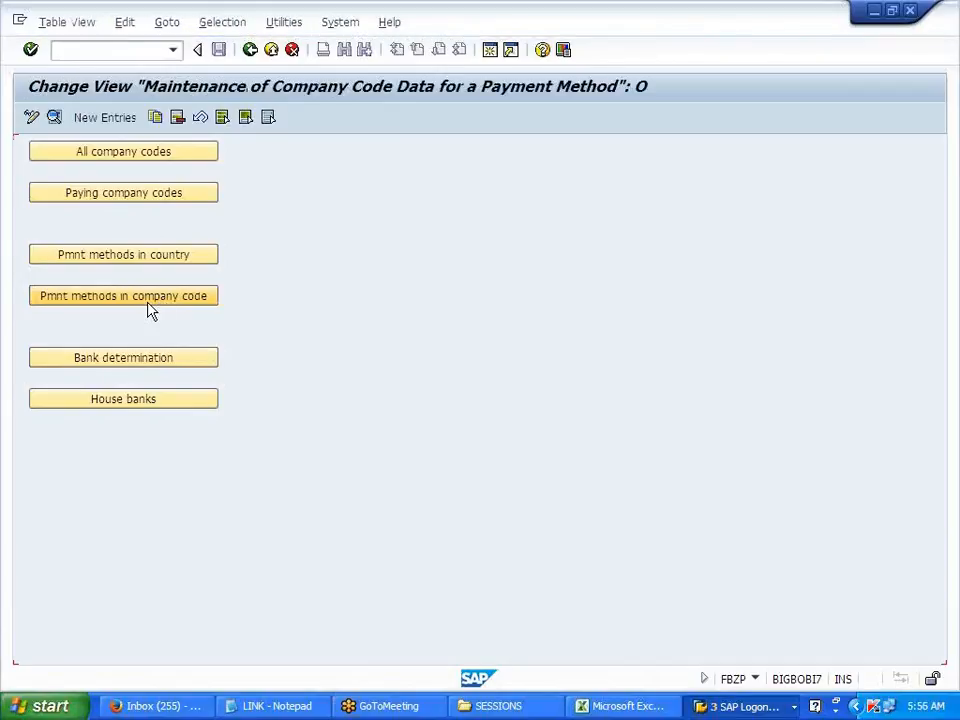
double_click(344, 192)
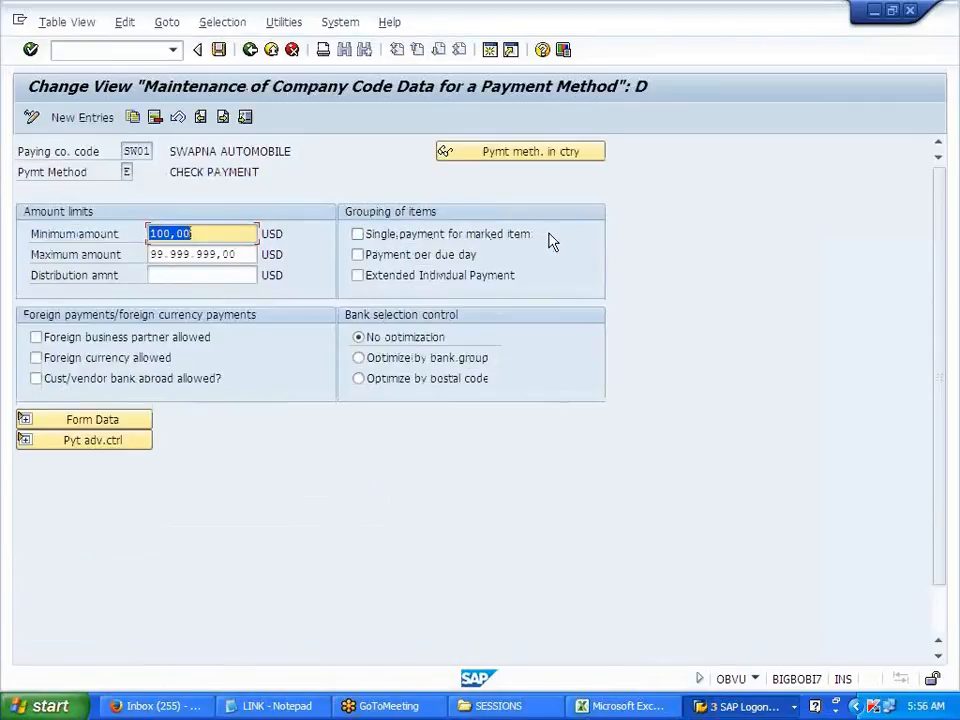
click(357, 233)
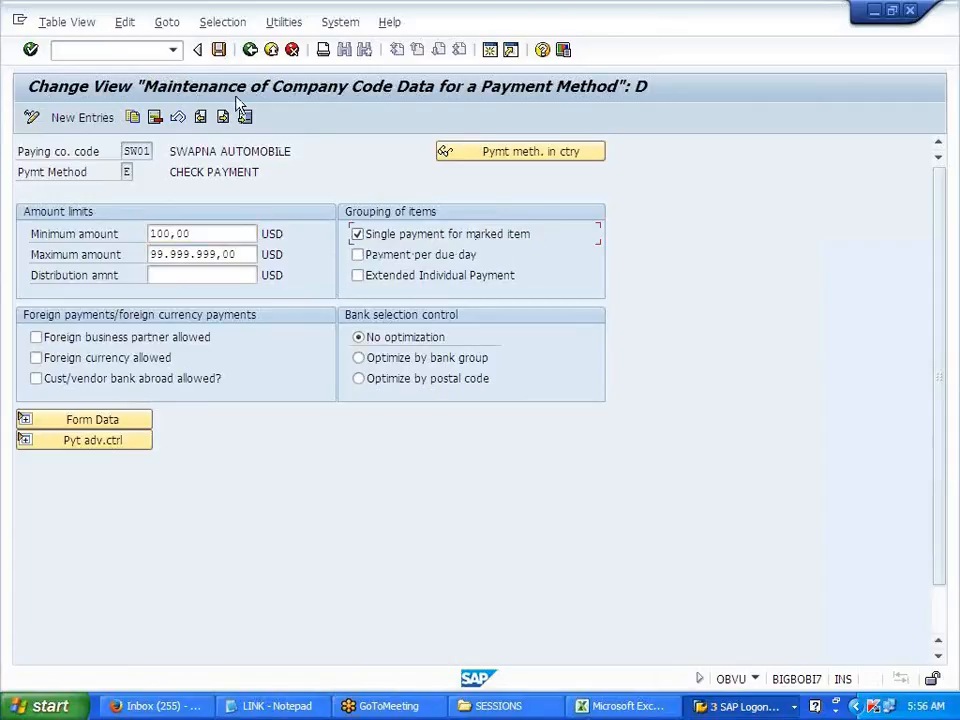
click(220, 50)
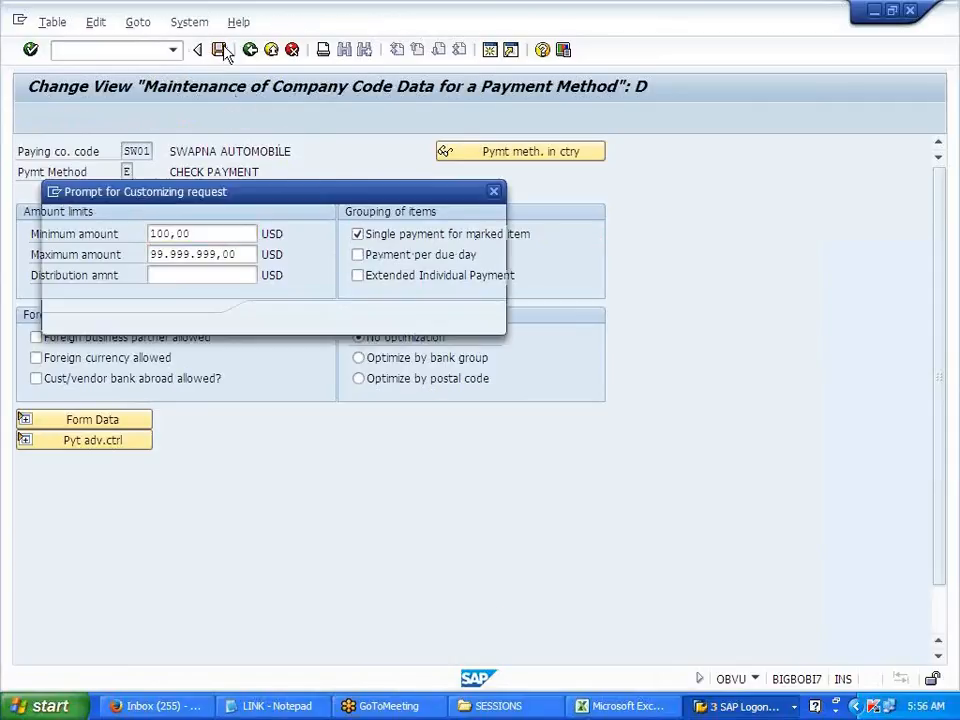
key(Return)
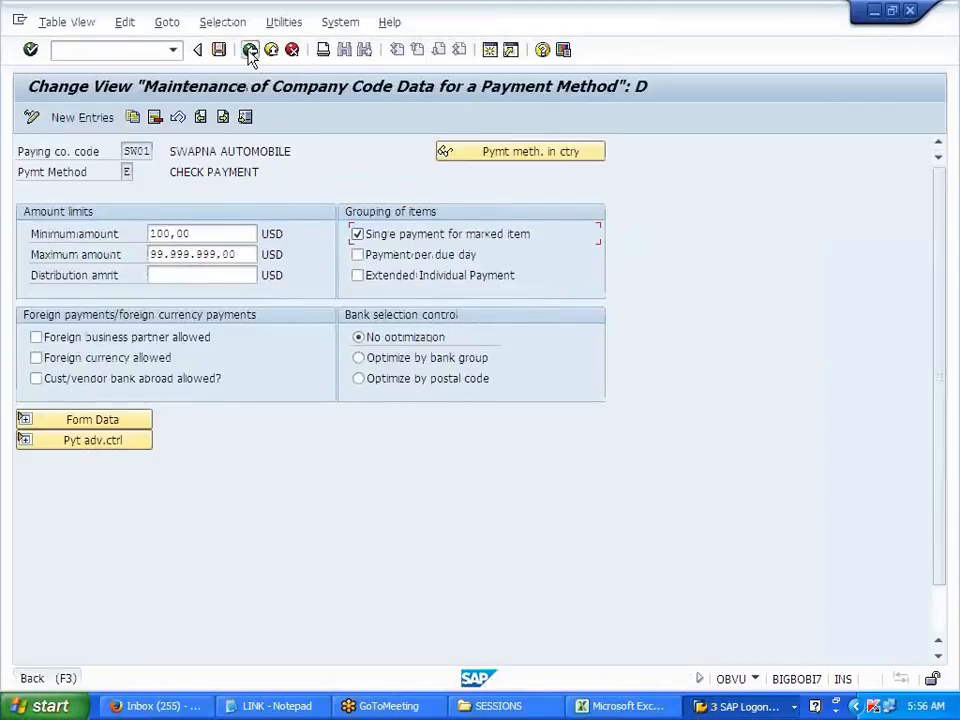
click(250, 50)
click(250, 52)
click(250, 50)
- Delete the existing payment proposal of run SW01 dated 29.04.2014
click(243, 26)
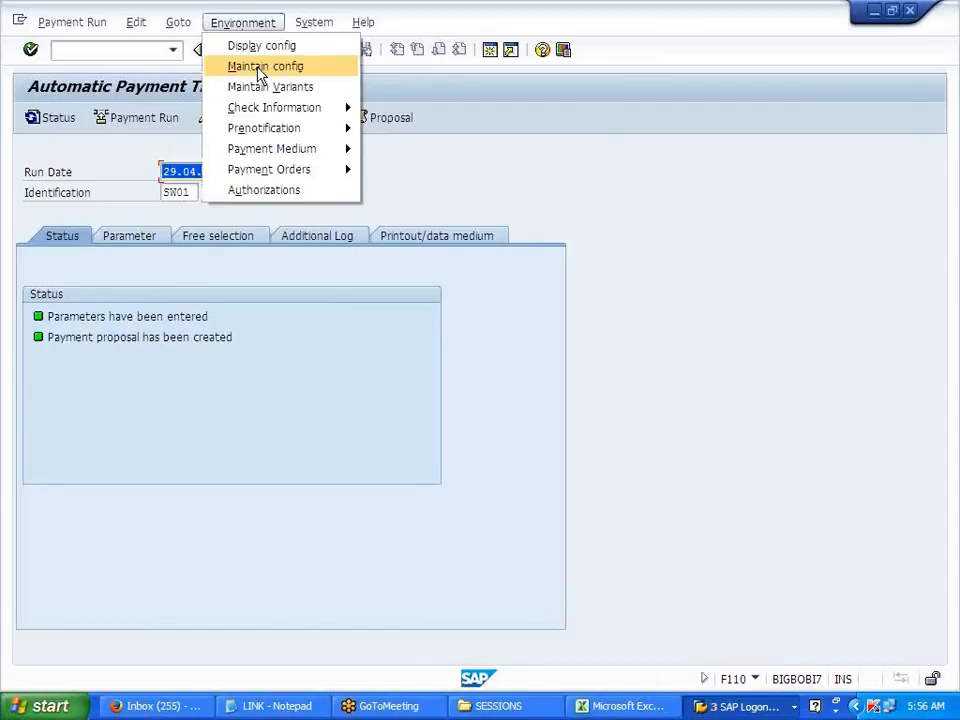
click(136, 22)
mouse_move(154, 68)
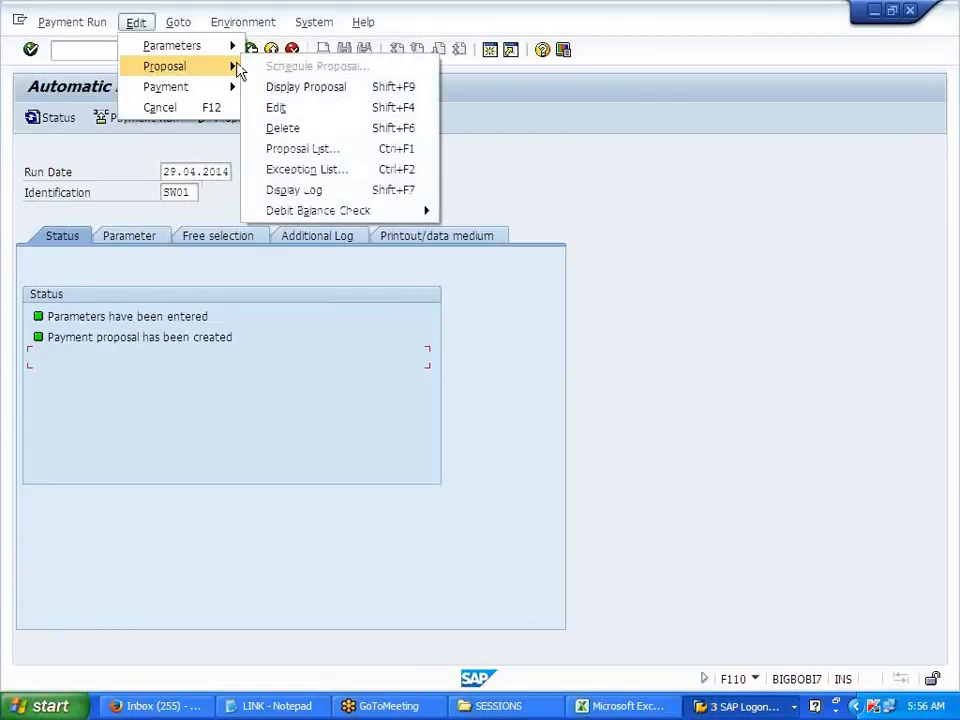
click(302, 128)
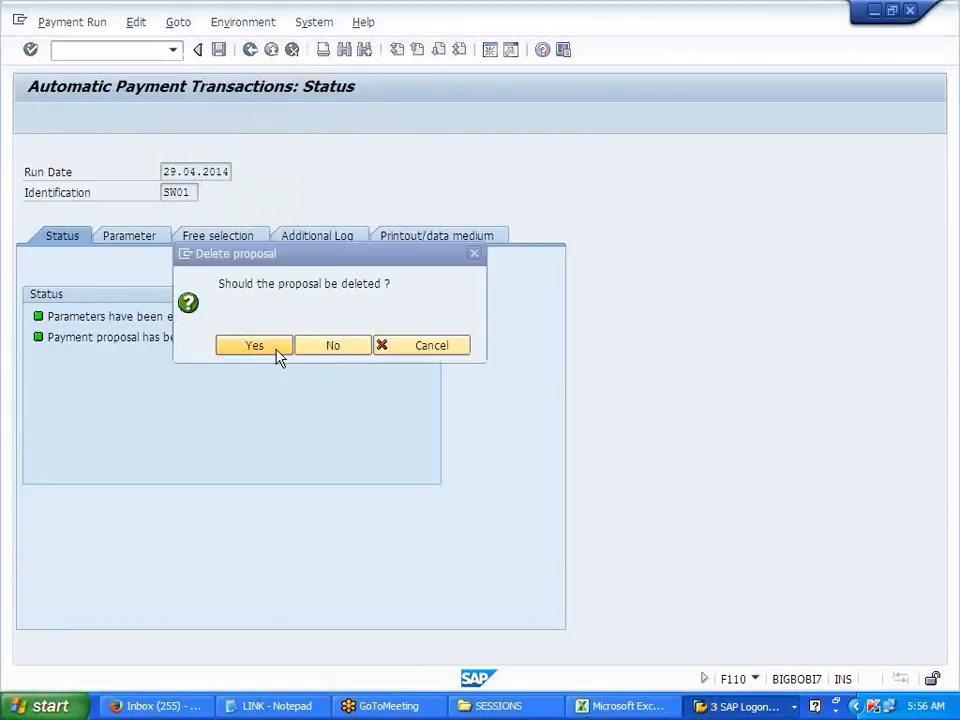
click(272, 349)
- Schedule a new payment proposal for run SW01 with immediate start and update the status
click(133, 120)
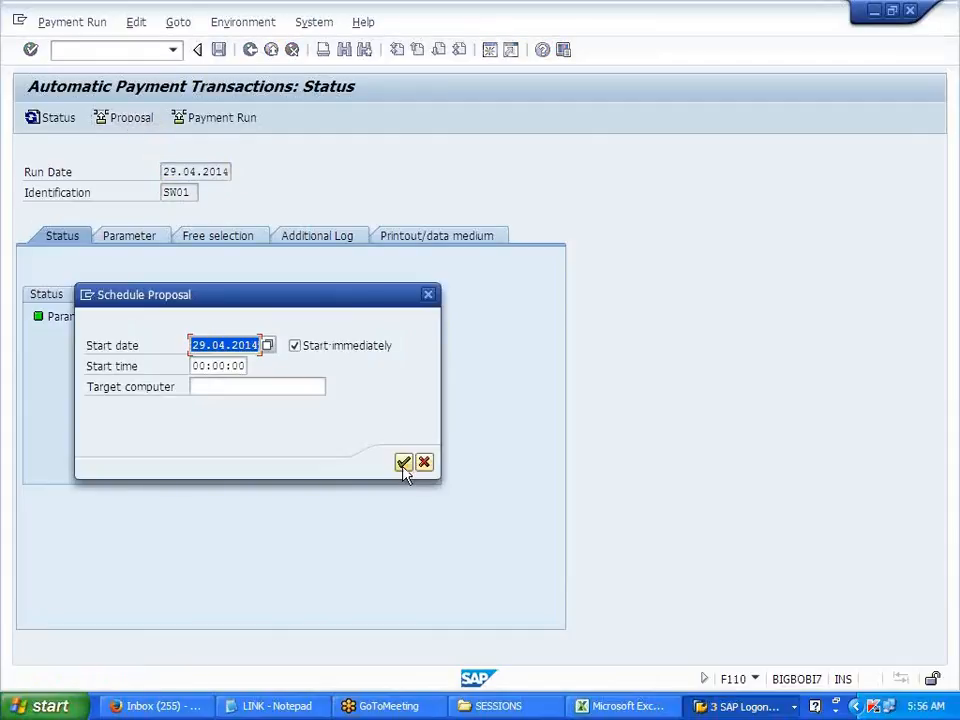
click(404, 466)
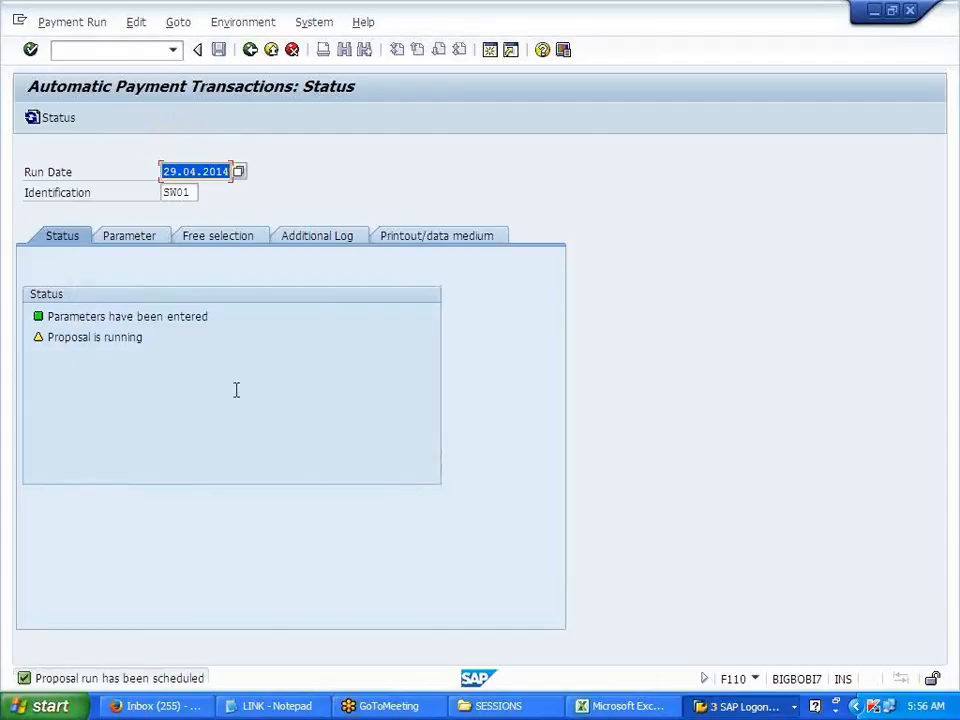
key(Return)
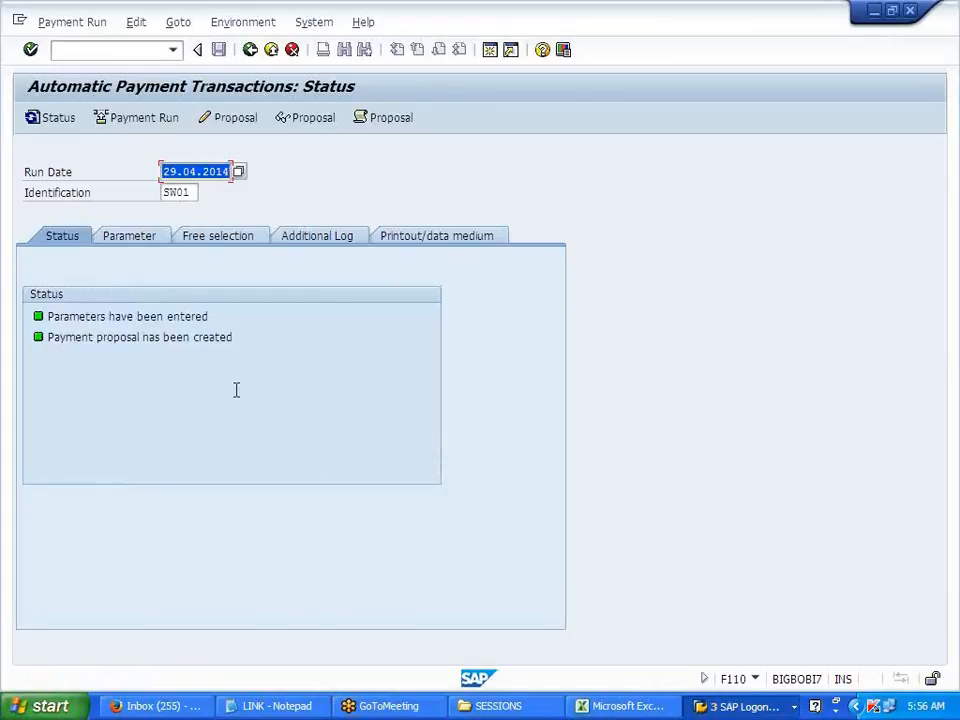
- Examine the new proposal's job log, comparing the payment method selection and posting amounts of the separate payment documents
click(404, 121)
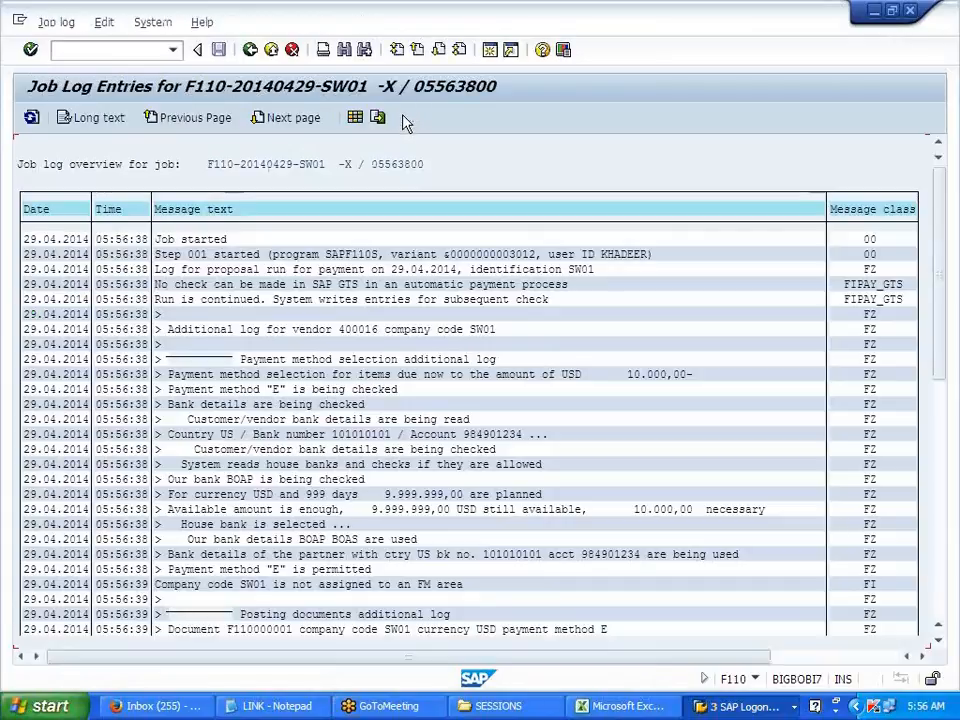
scroll(348, 390, down, 5)
scroll(348, 390, down, 6)
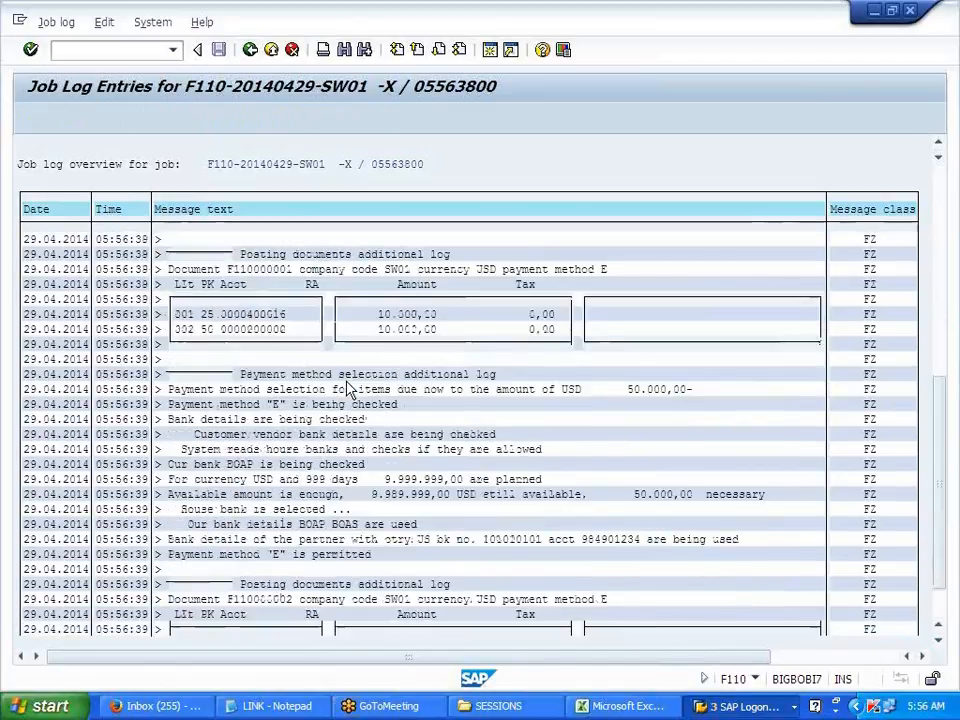
scroll(381, 281, down, 1)
drag(377, 269, 448, 286)
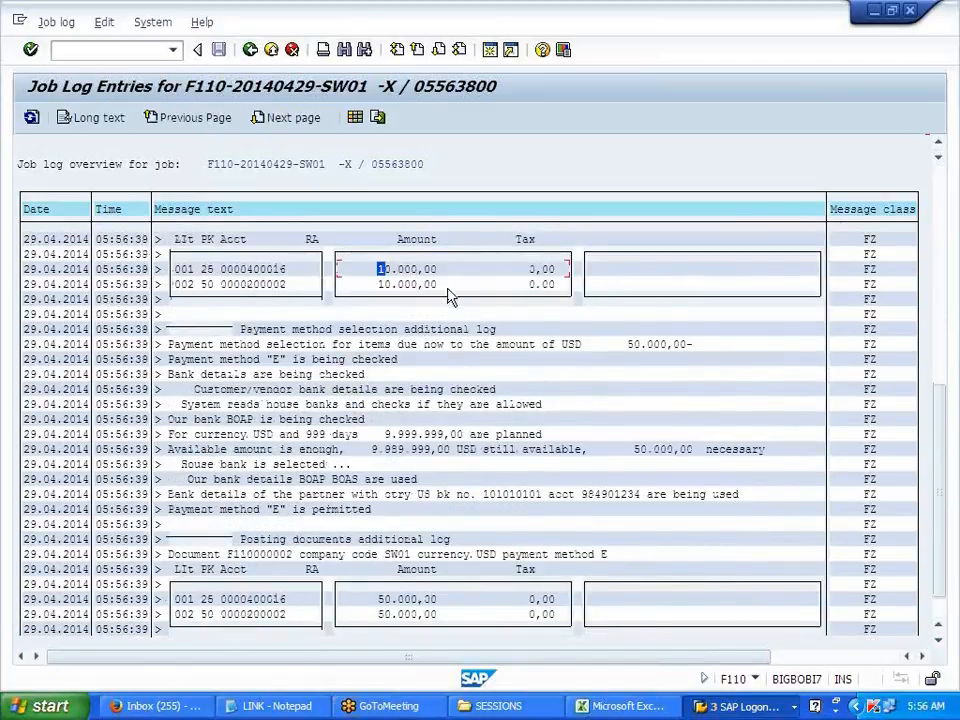
drag(380, 599, 447, 622)
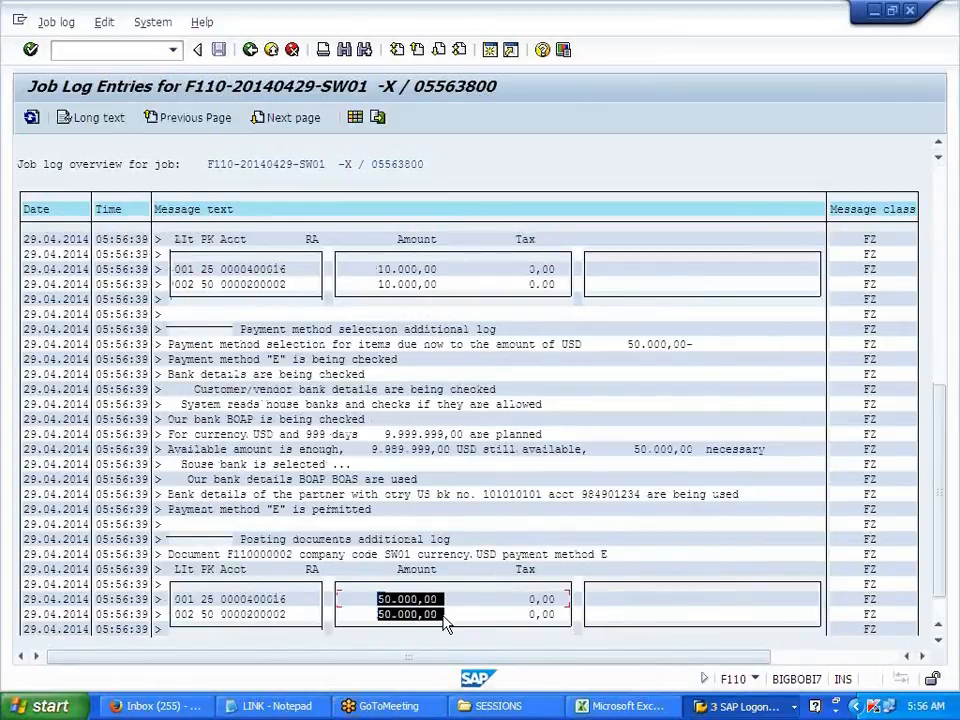
key(ctrl+c)
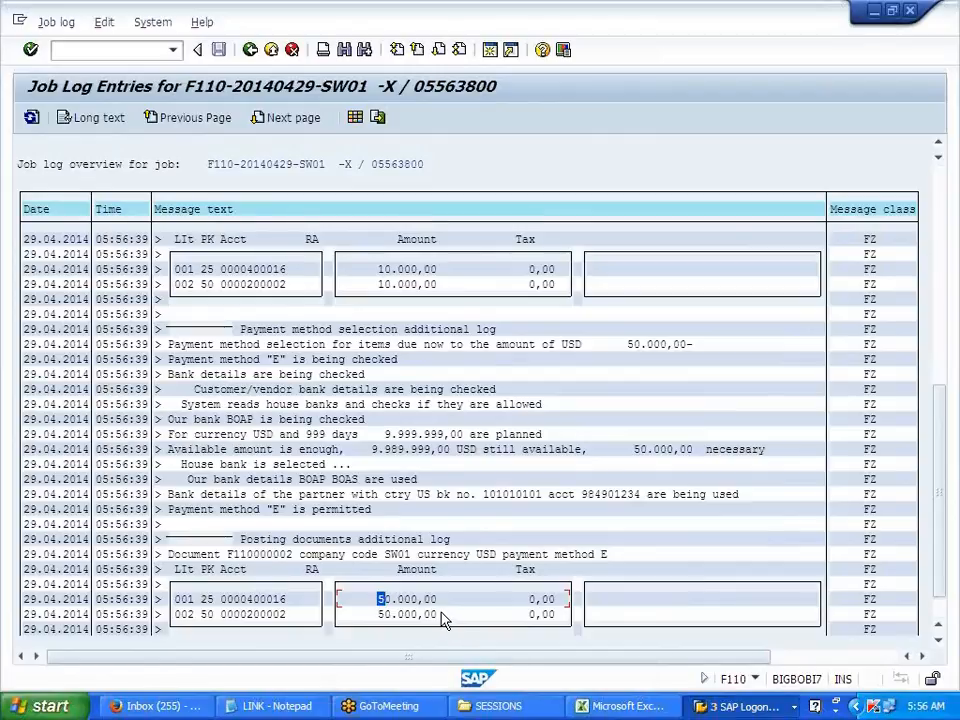
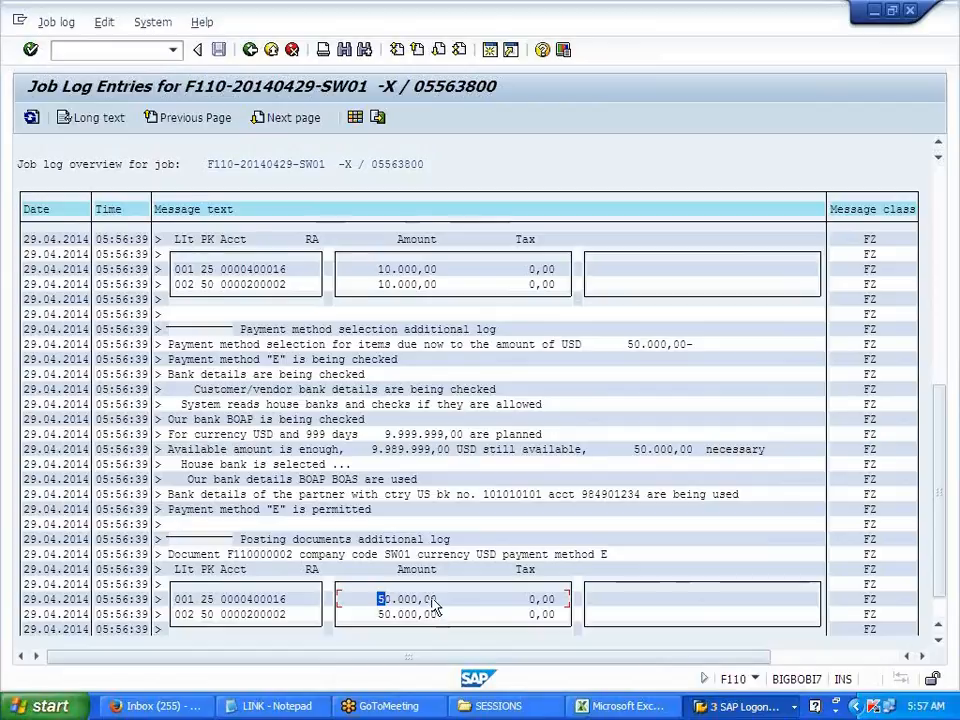
scroll(385, 440, down, 1)
scroll(385, 440, up, 3)
scroll(388, 441, up, 3)
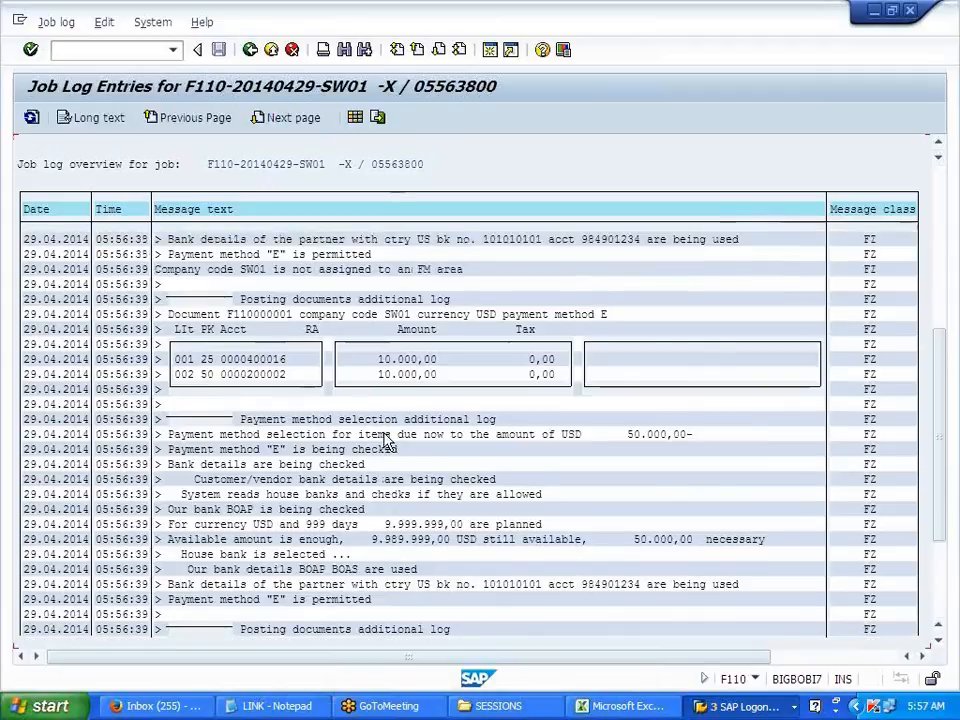
scroll(388, 441, up, 5)
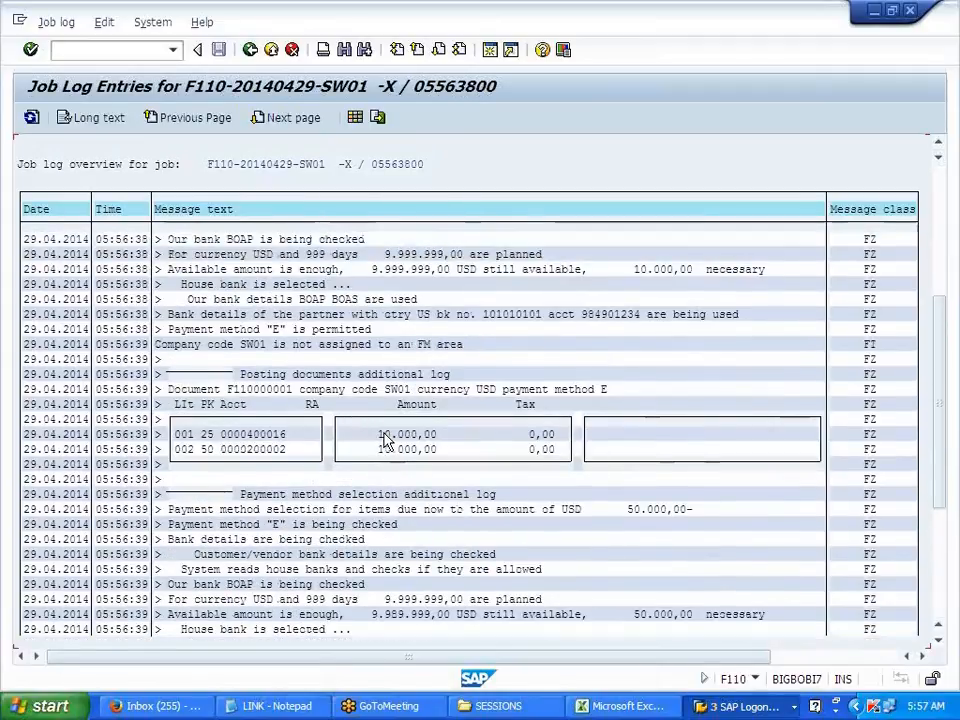
scroll(385, 440, up, 3)
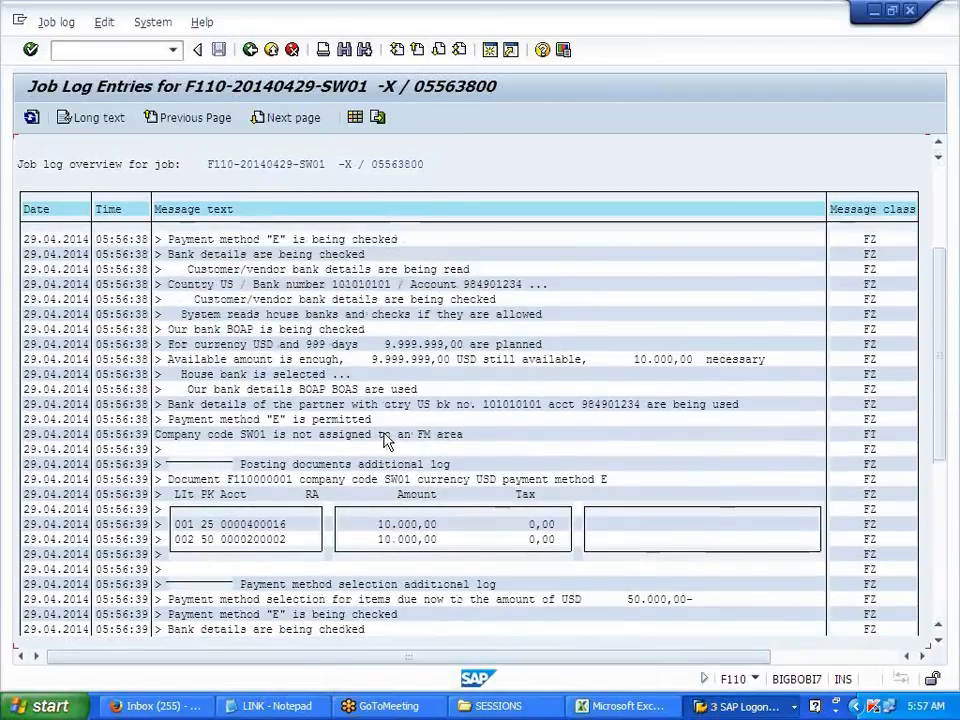
scroll(385, 440, up, 5)
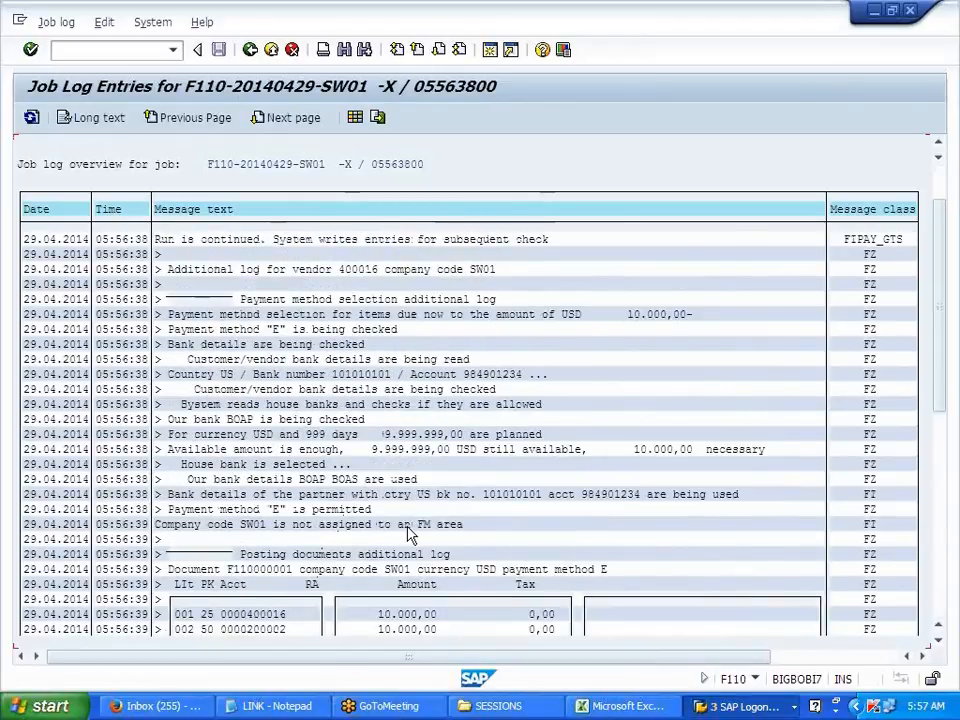
- Review run SW01's parameters, its additional log settings and the proposal's job log, and return to the run status
click(250, 50)
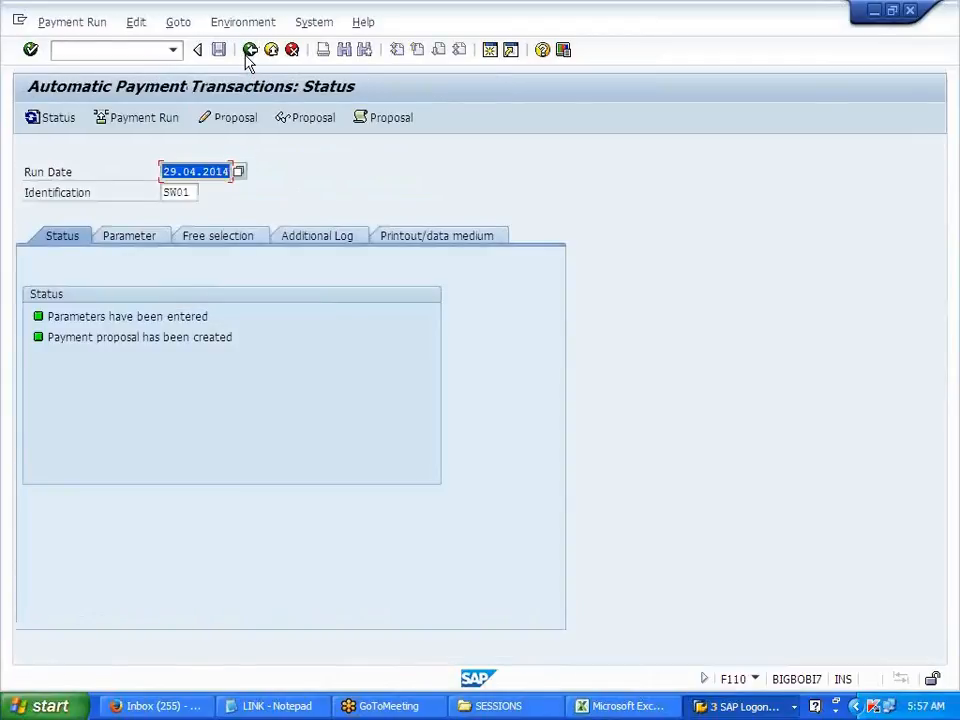
click(126, 240)
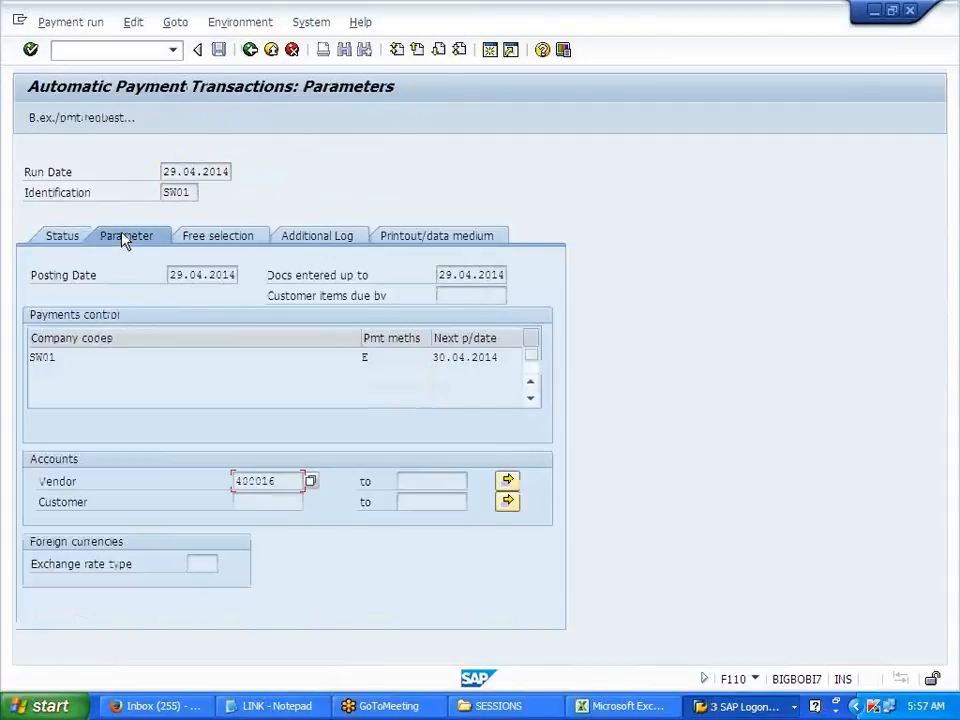
click(318, 238)
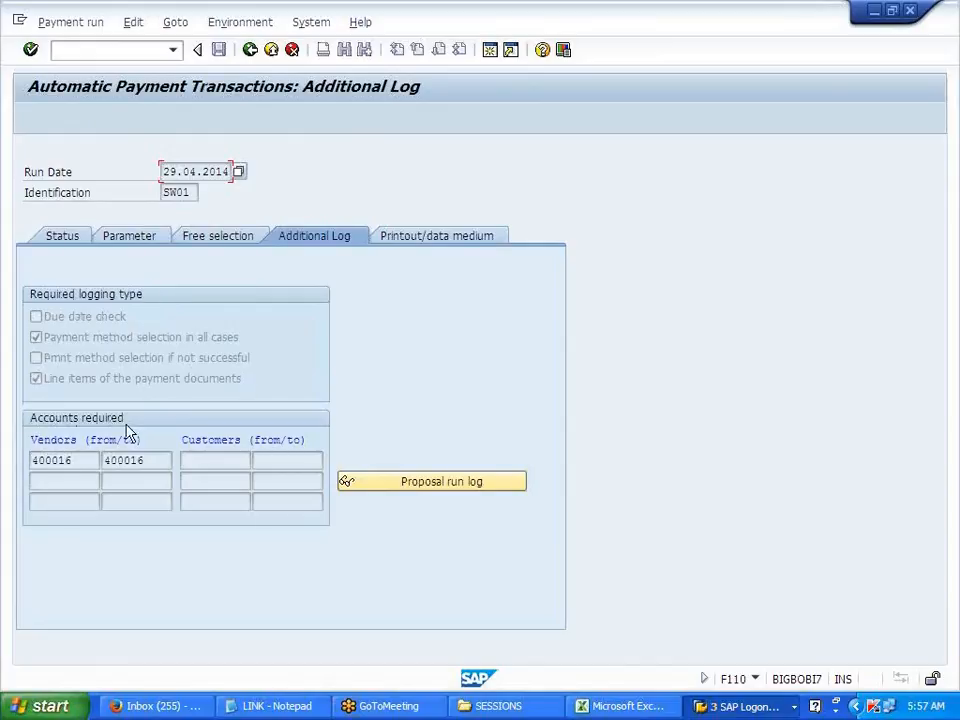
click(120, 240)
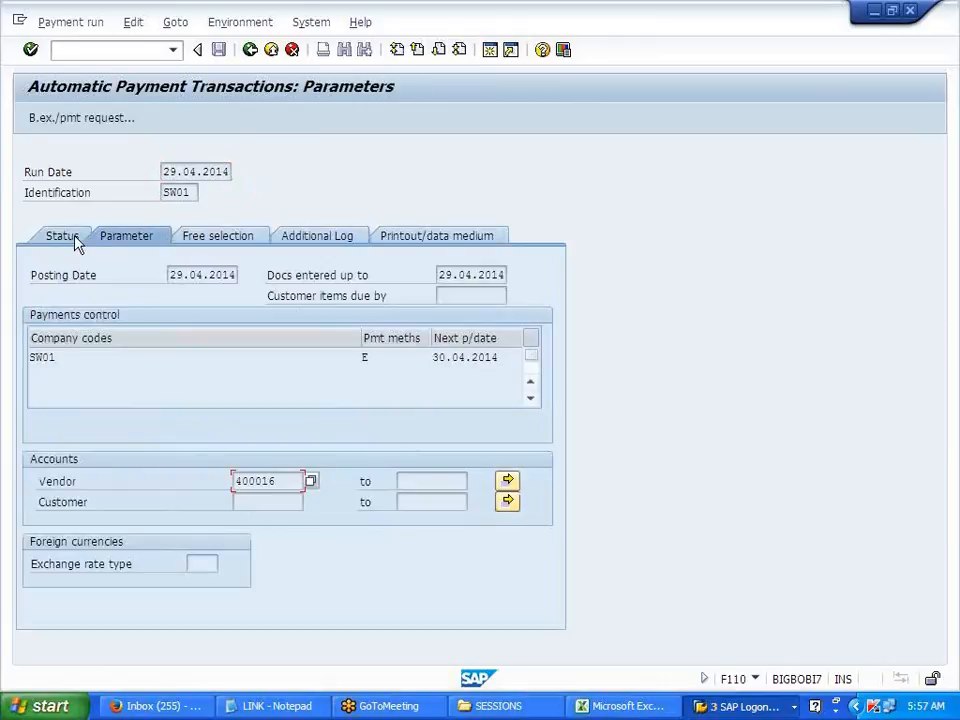
click(68, 238)
click(376, 120)
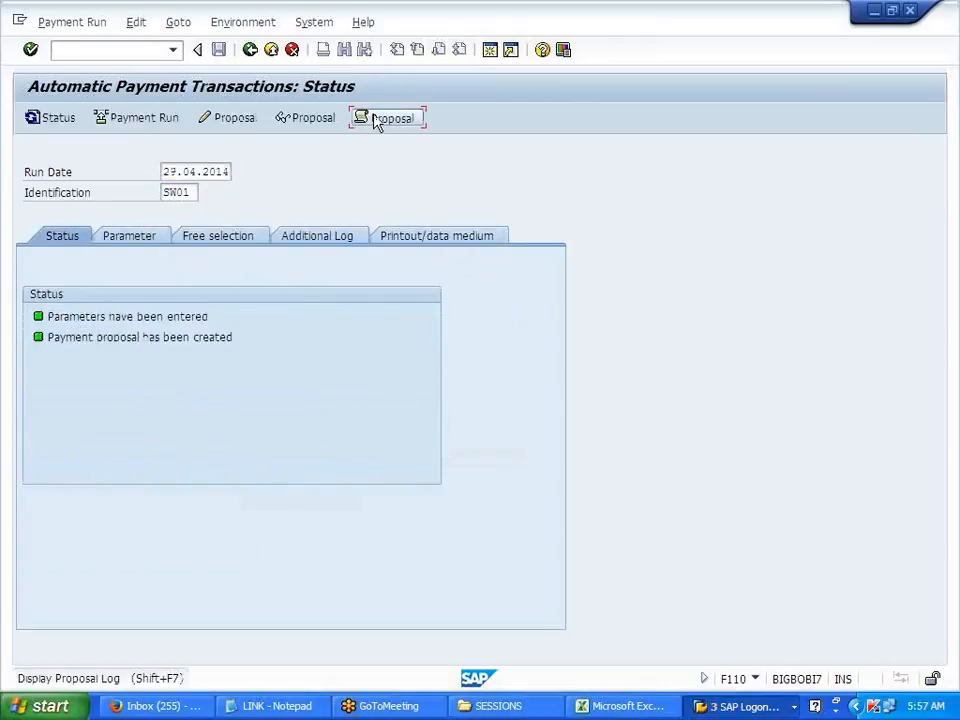
scroll(313, 497, down, 1)
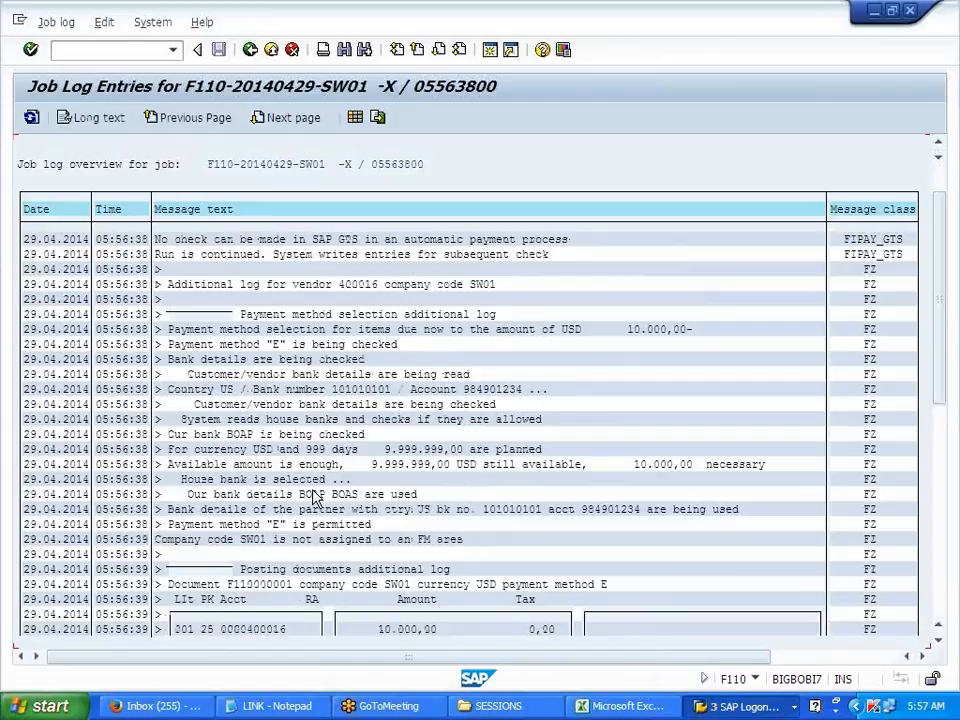
click(246, 55)
click(310, 240)
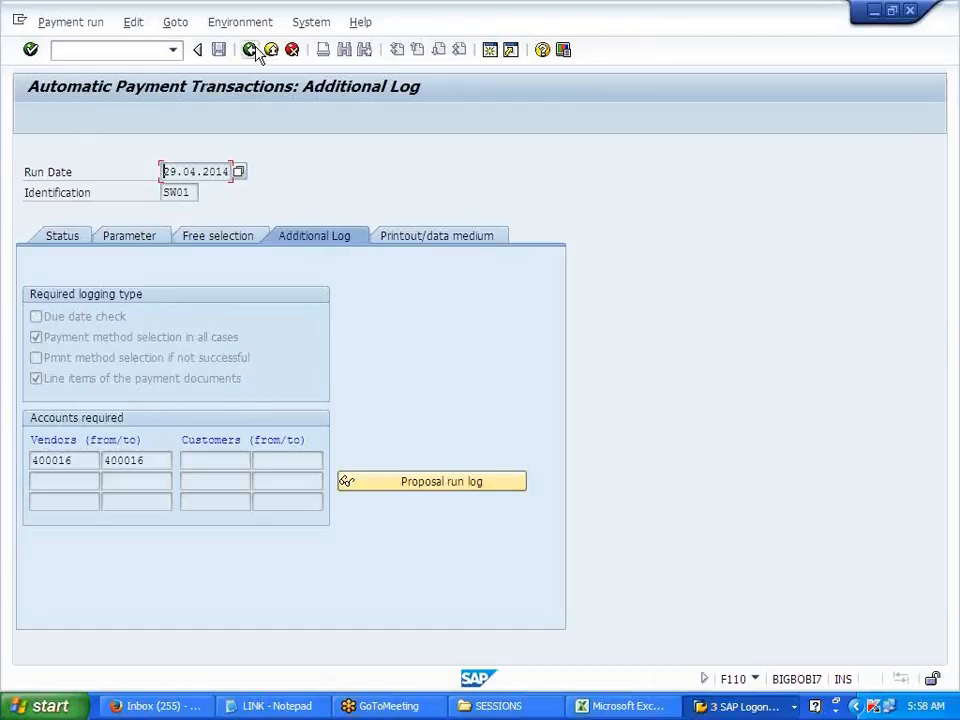
click(118, 247)
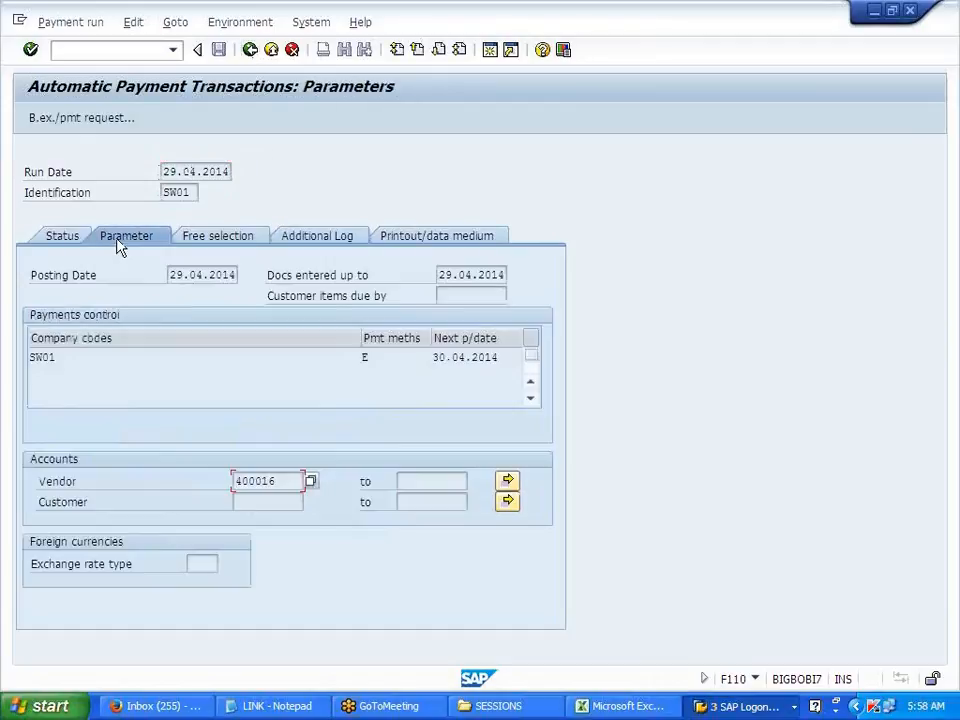
click(67, 242)
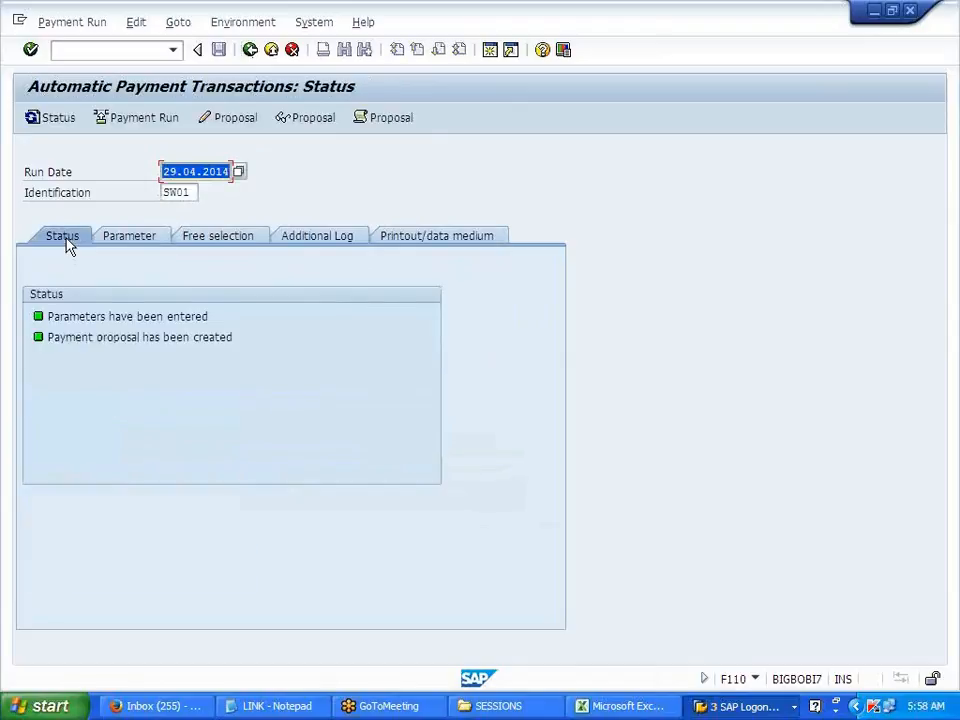
- Display the payment proposal and examine its separate payments, including the line item details of the 10.000,00 payment
click(296, 127)
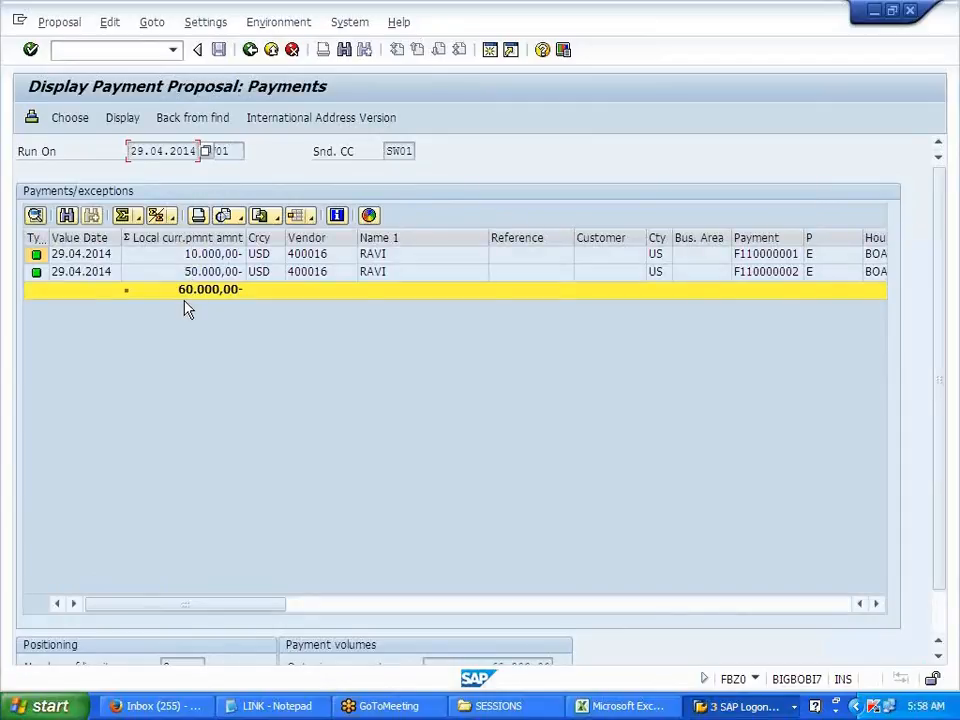
double_click(192, 258)
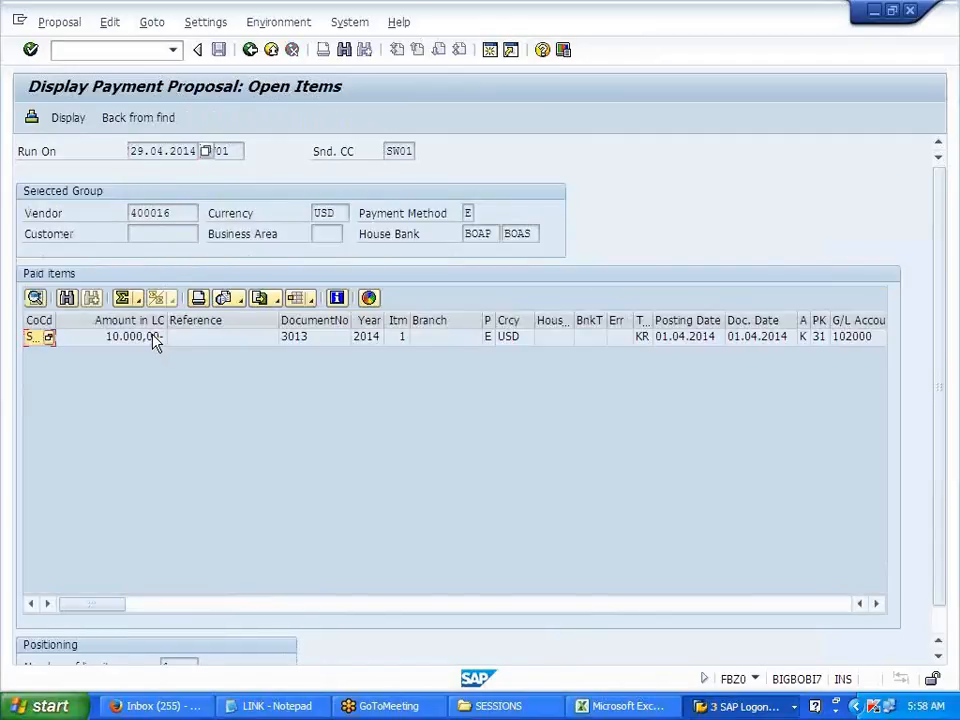
double_click(155, 338)
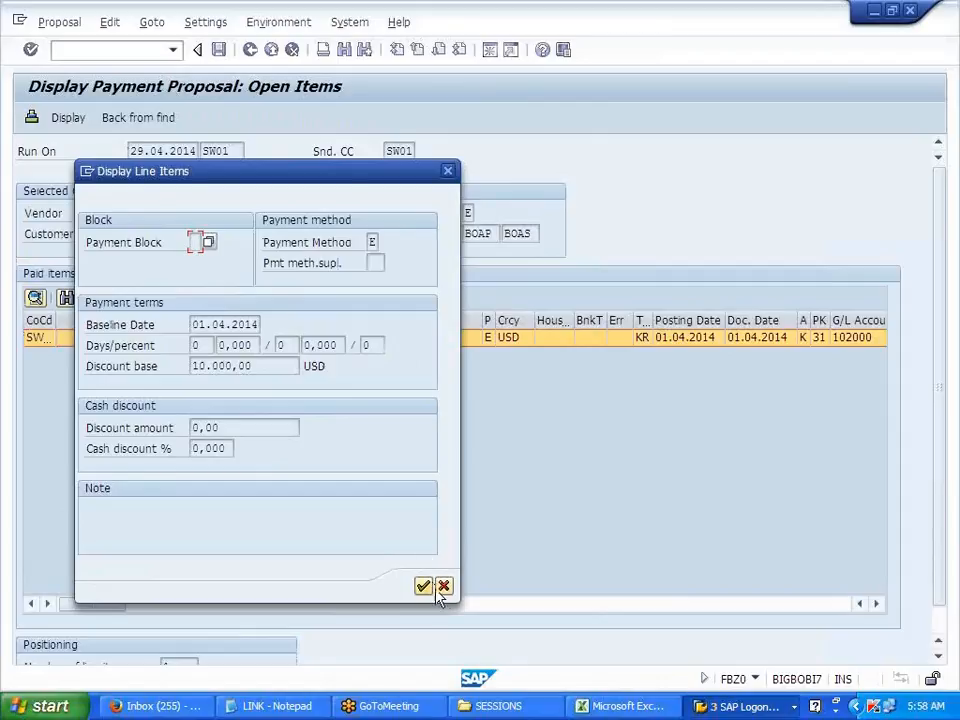
click(443, 586)
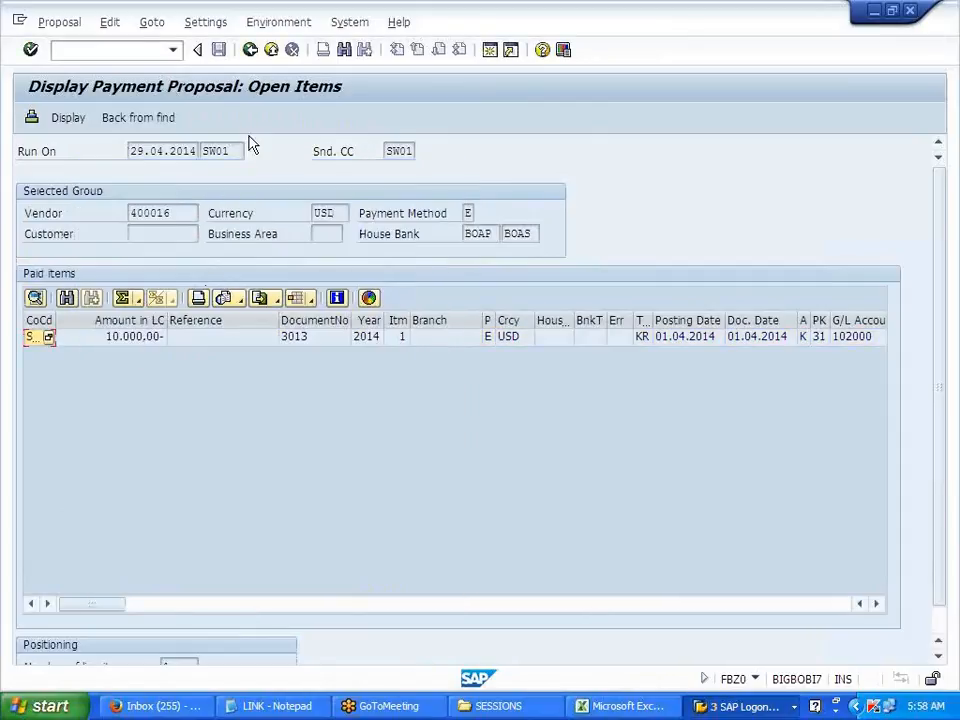
click(249, 50)
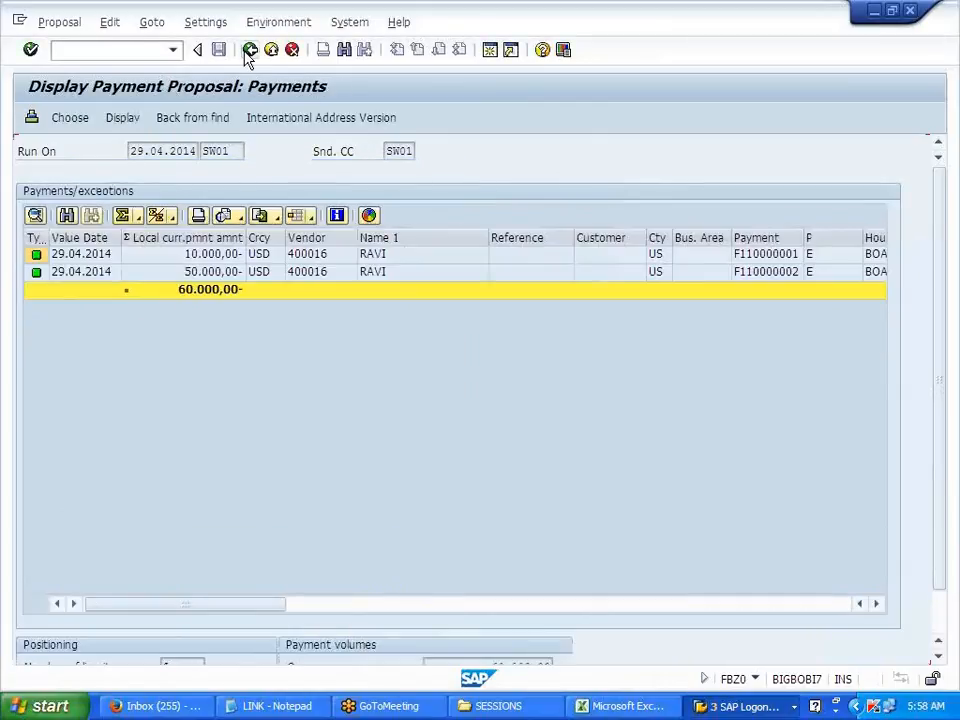
click(249, 50)
click(289, 123)
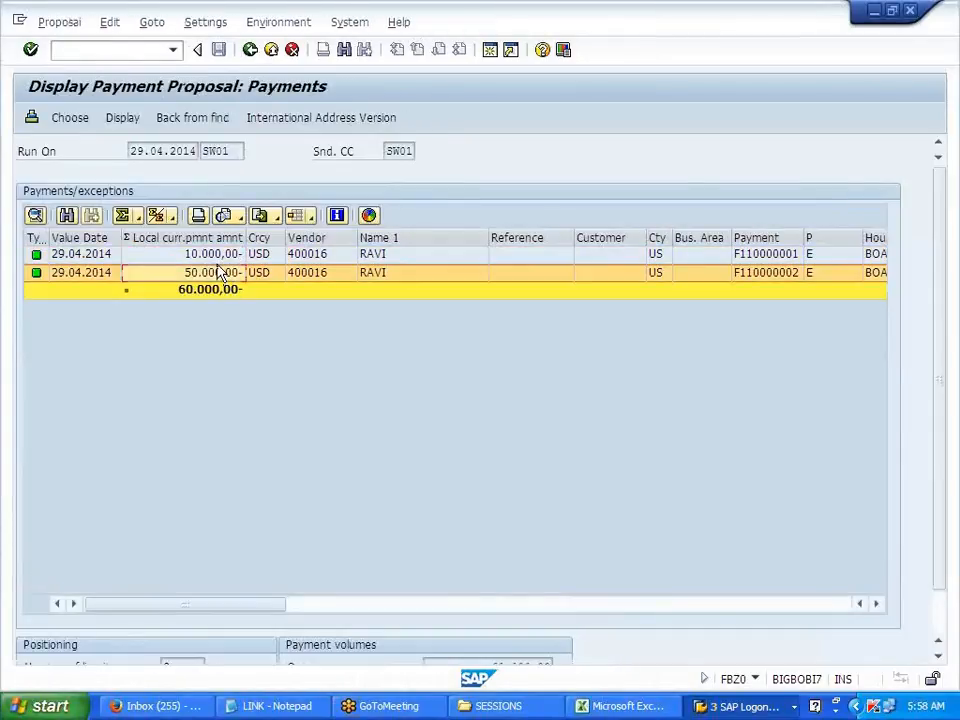
click(216, 256)
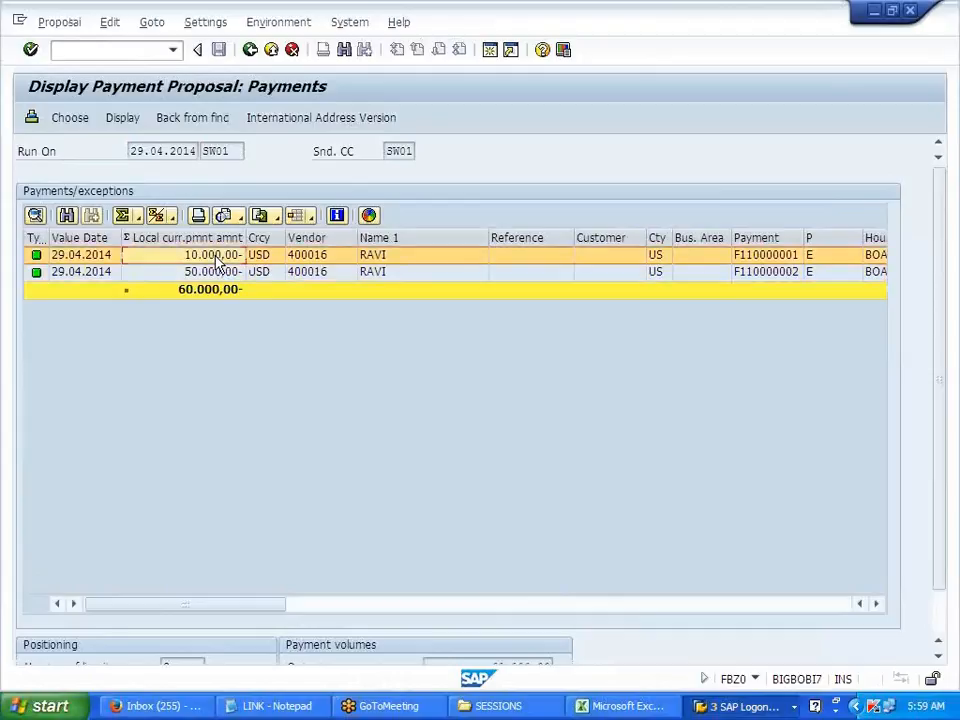
click(250, 50)
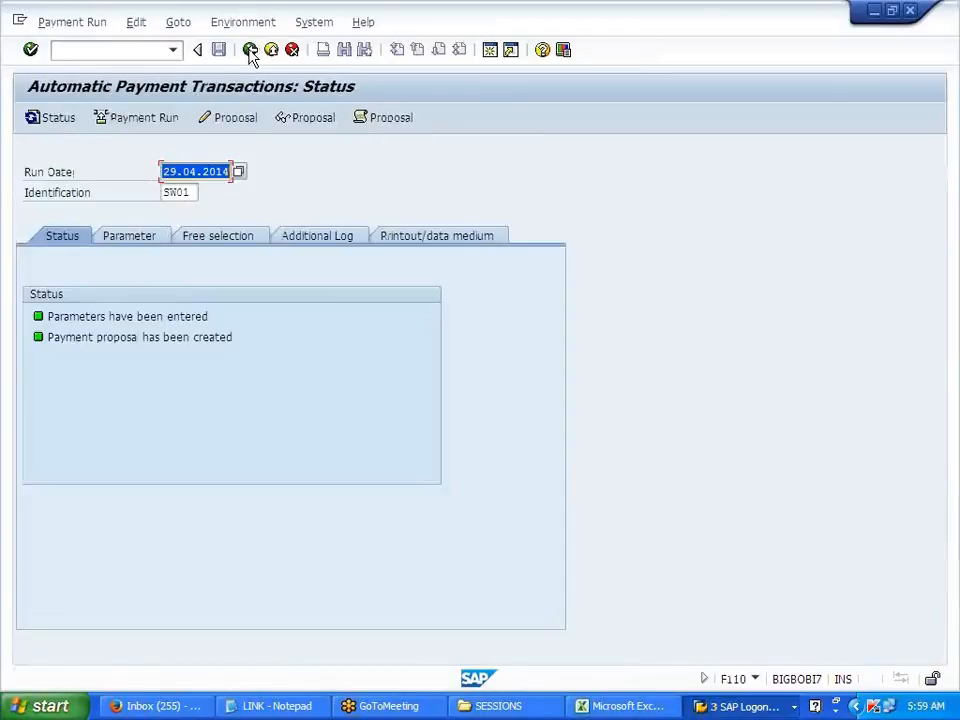
- Open the proposal for editing for all accounting clerks and inspect the reallocation options of the 10.000,00 payment's item without changing it
click(240, 122)
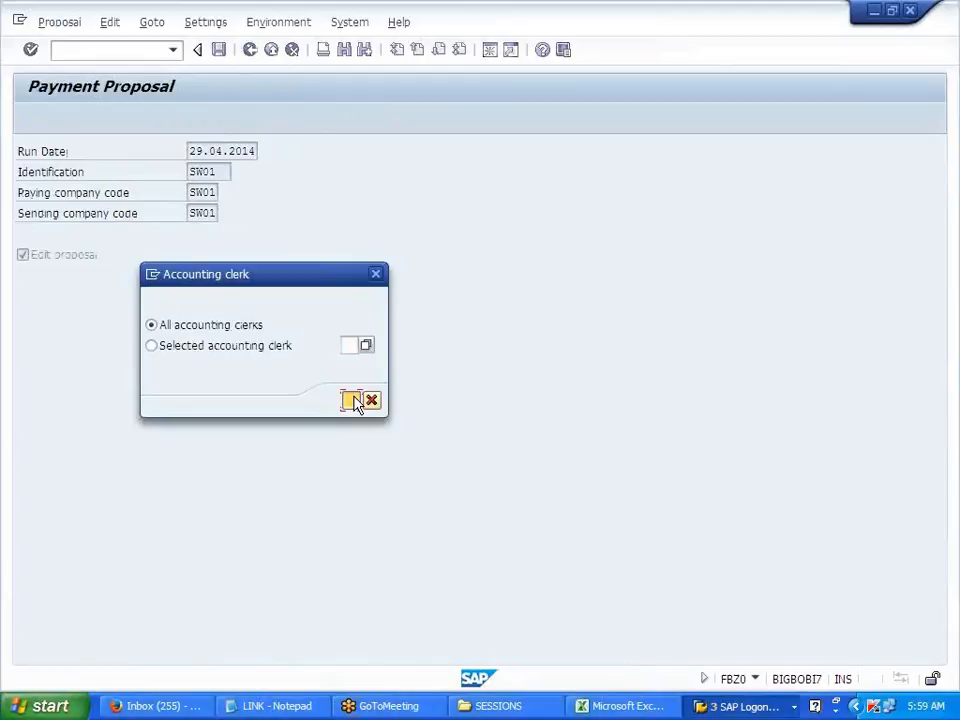
click(351, 401)
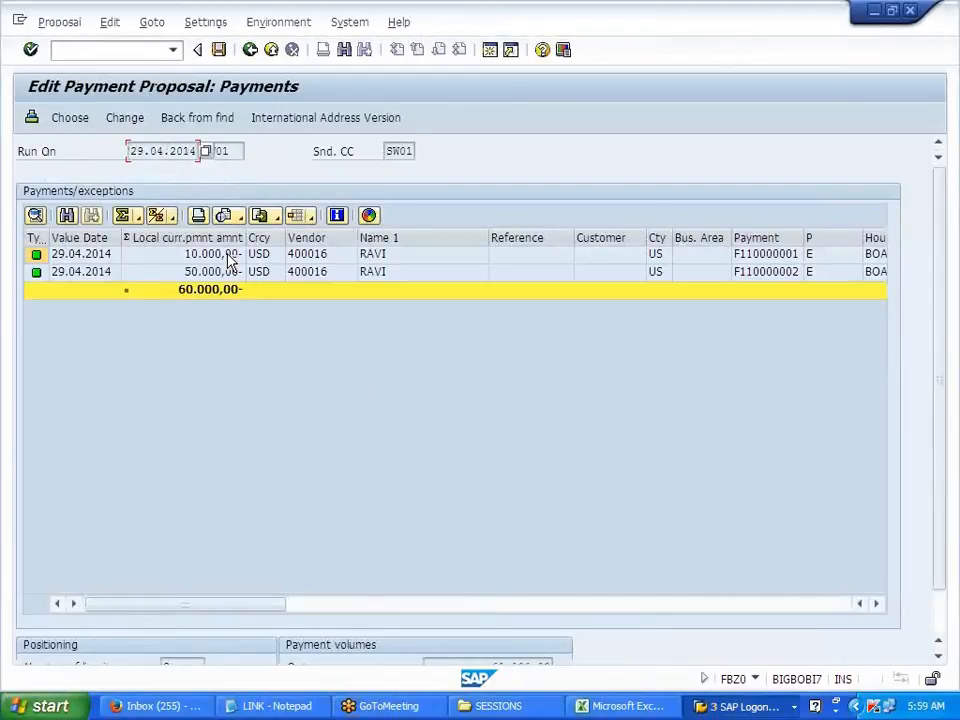
click(229, 256)
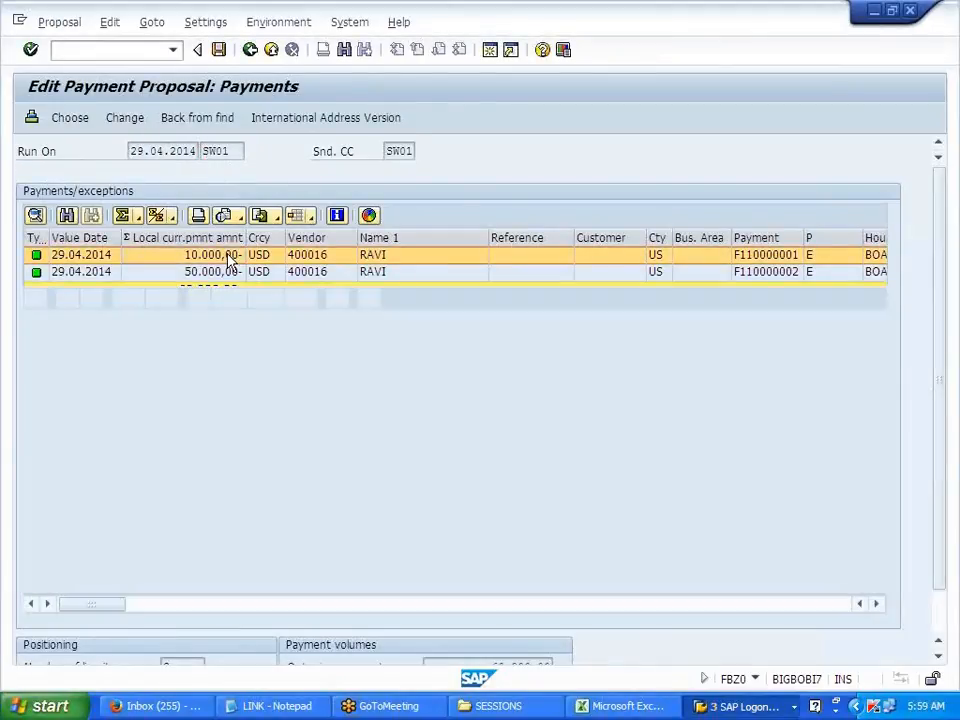
double_click(229, 256)
double_click(122, 338)
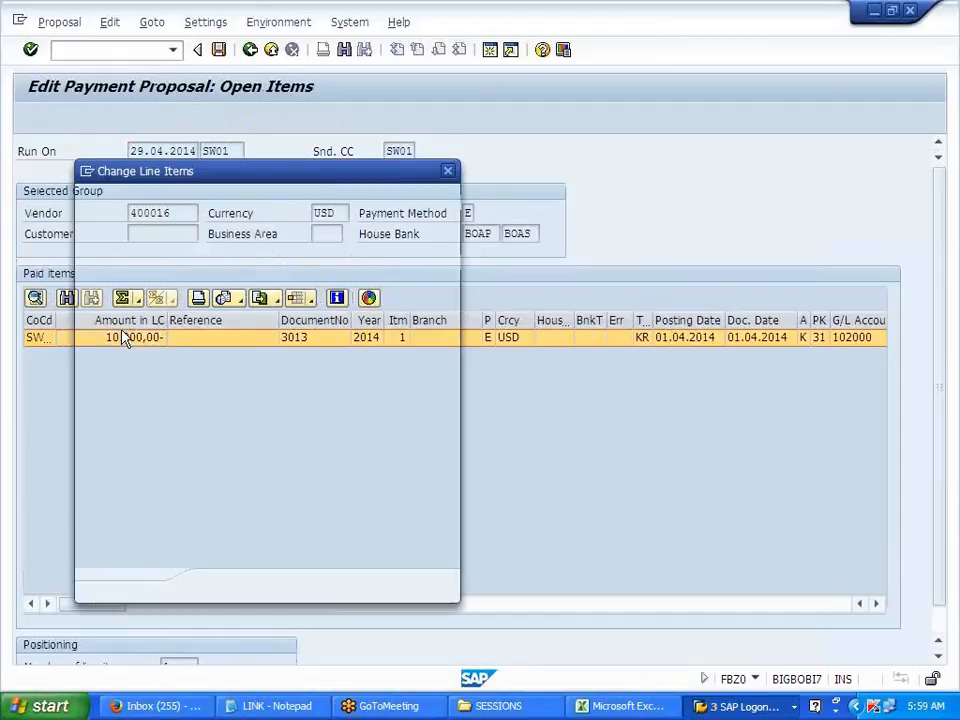
click(412, 587)
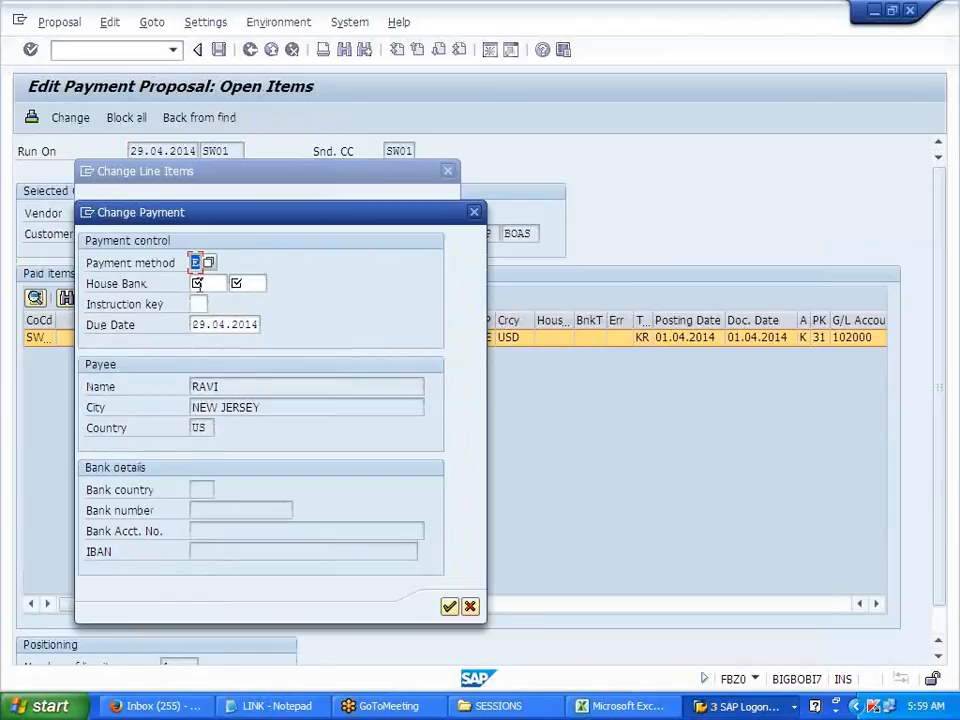
click(222, 284)
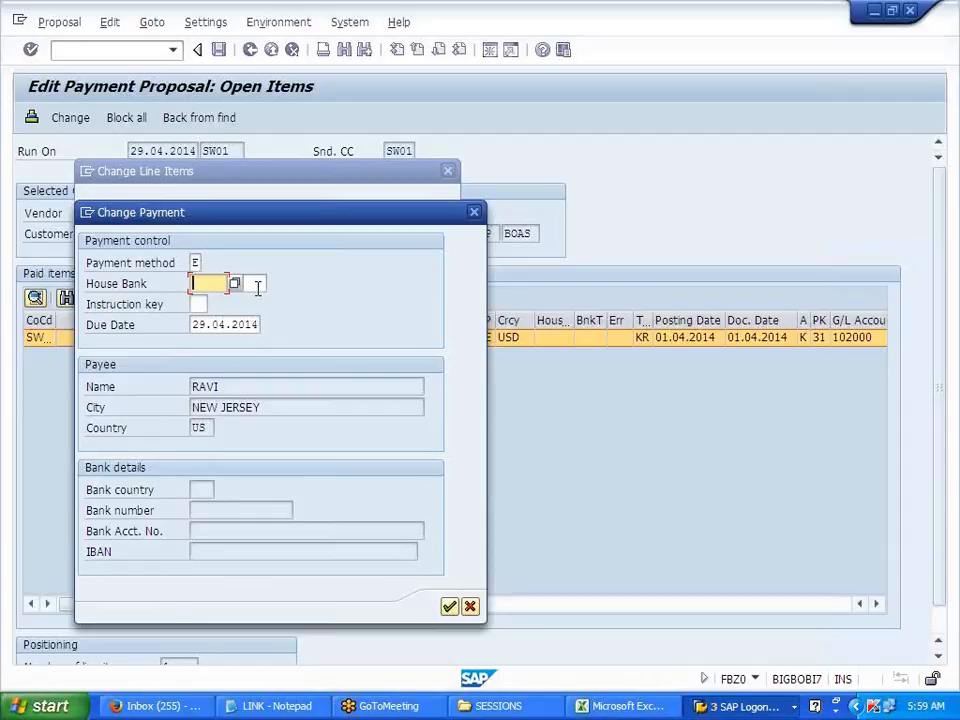
click(476, 214)
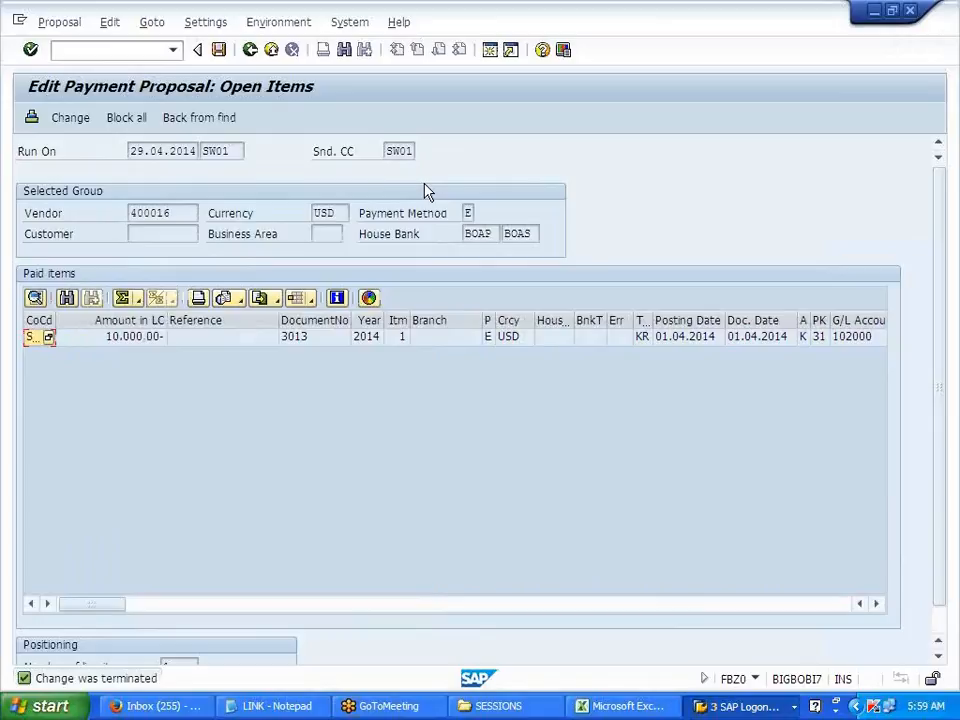
click(250, 52)
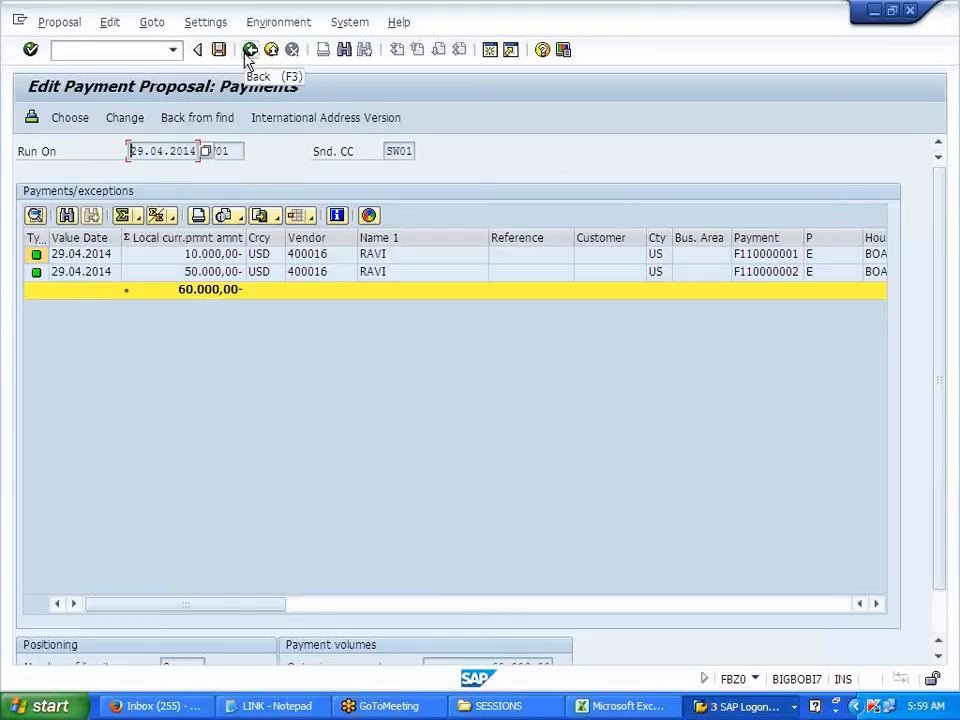
- Open the 10.000,00 payment's line item for change and view the available payment block keys without selecting one
double_click(201, 256)
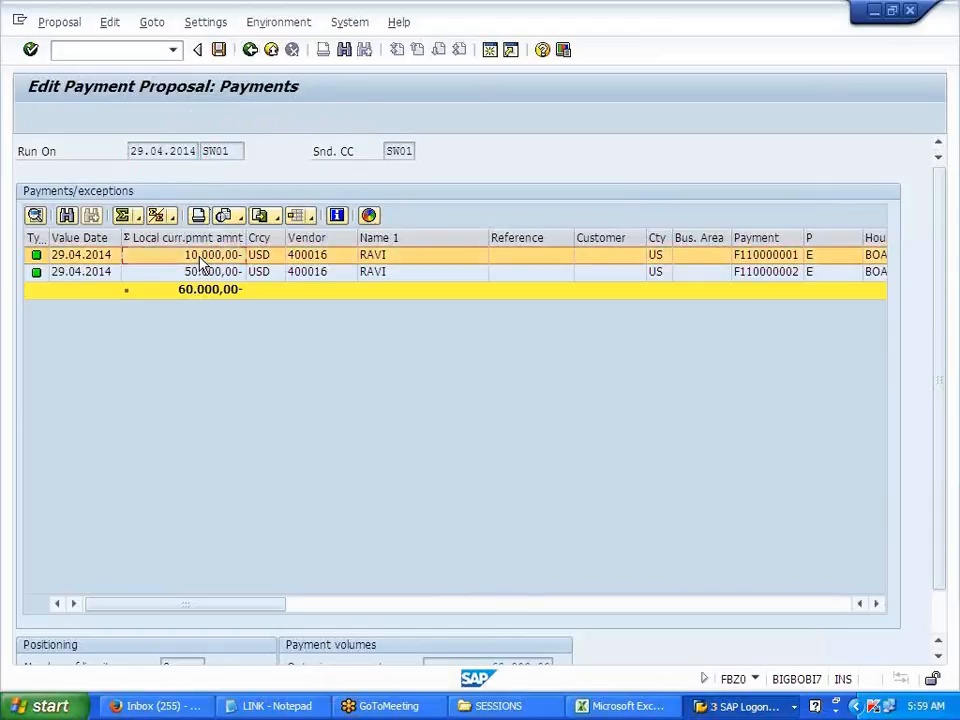
double_click(144, 340)
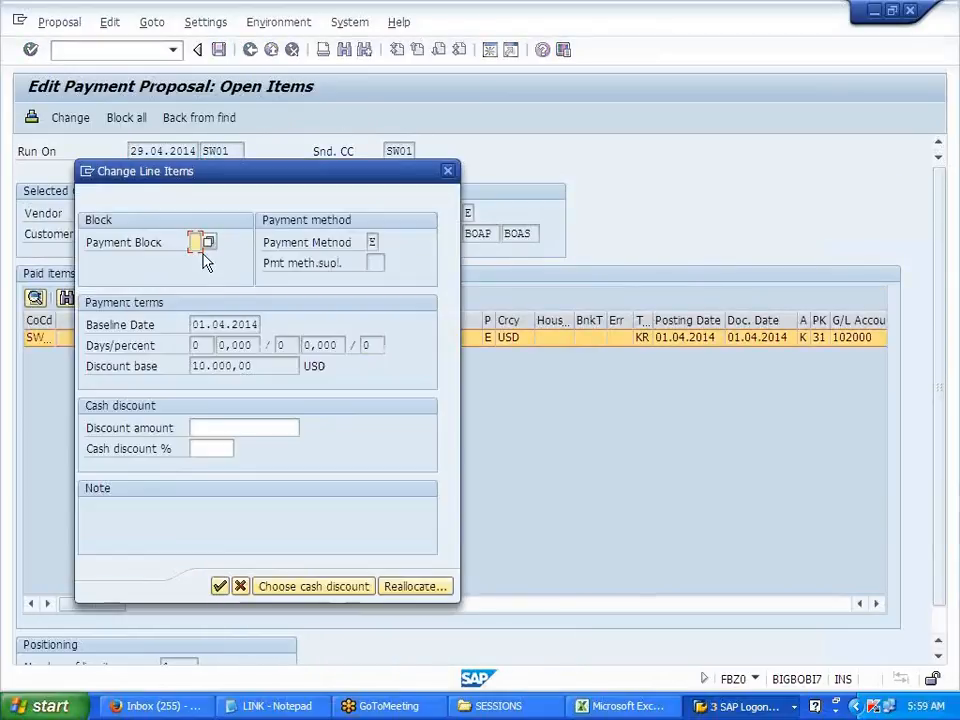
drag(89, 251, 180, 246)
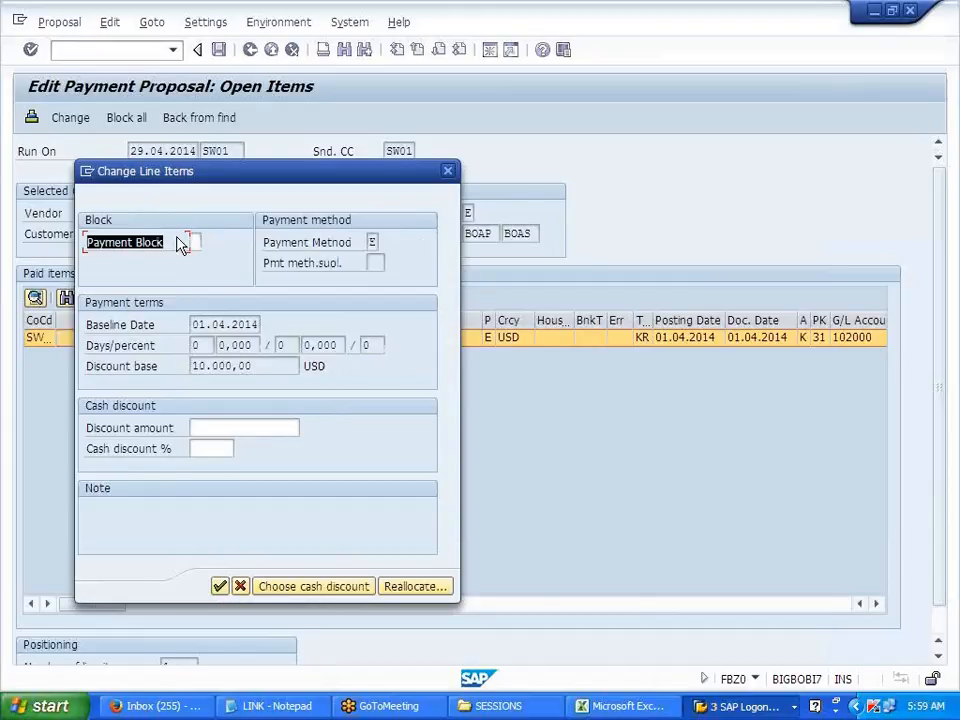
click(180, 246)
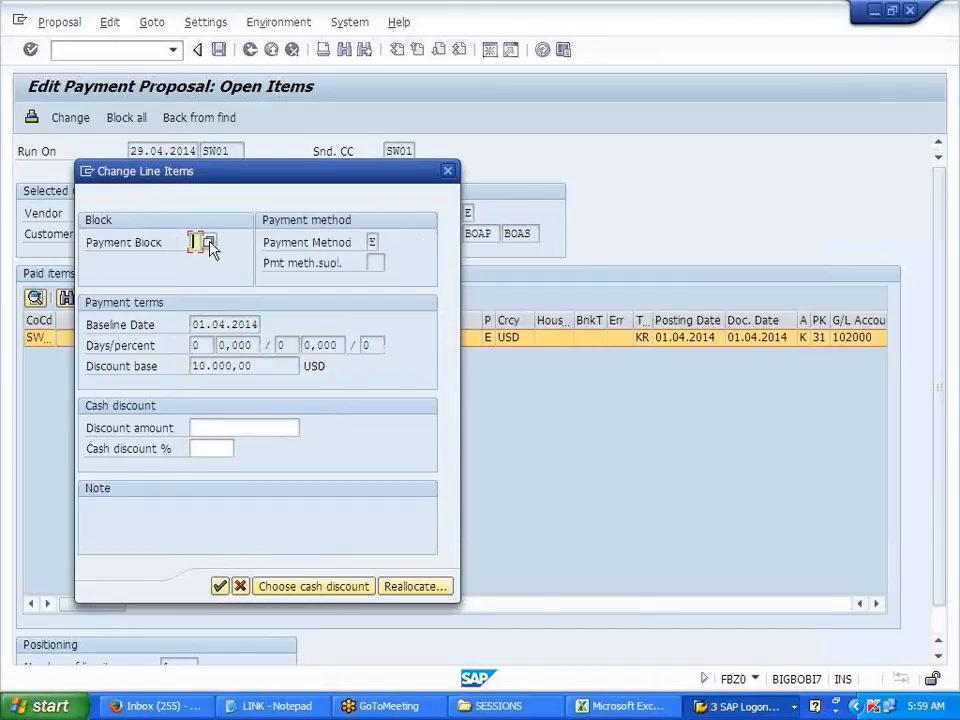
click(210, 249)
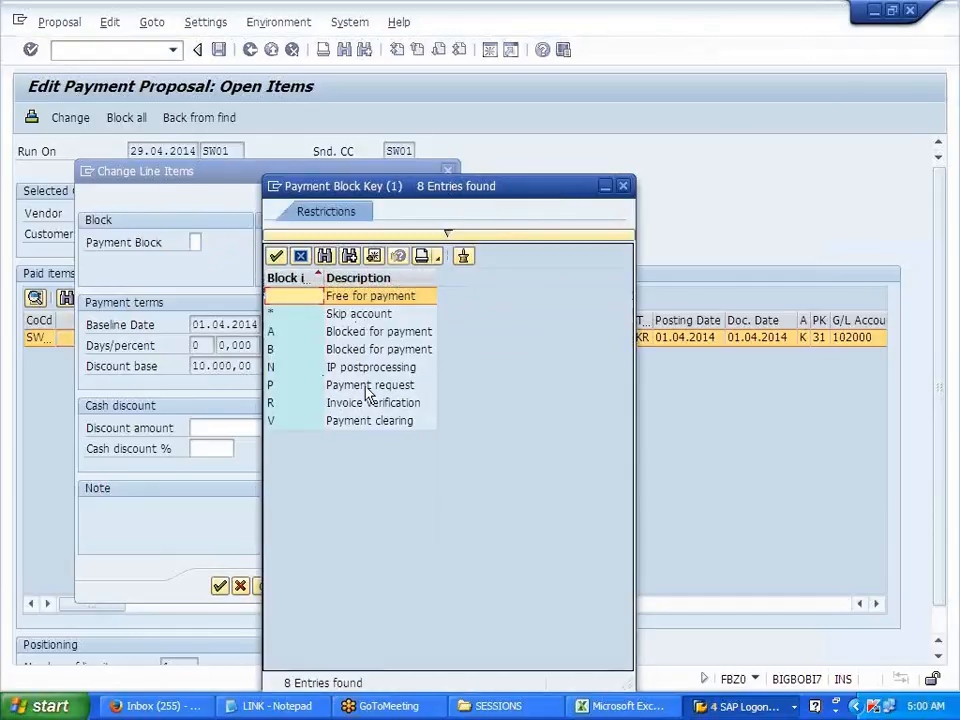
click(624, 186)
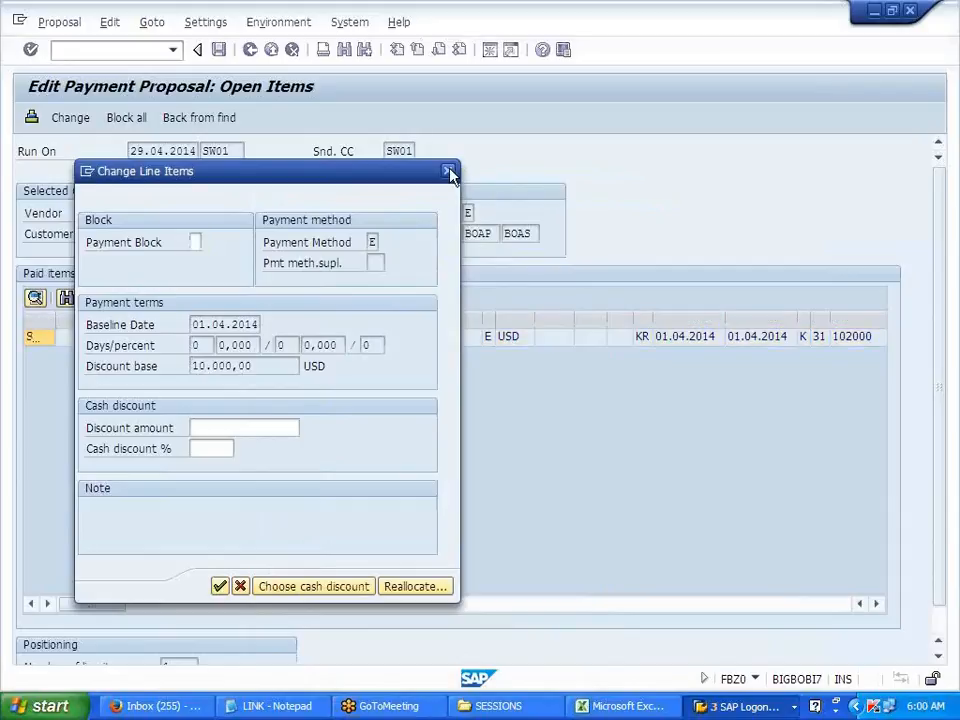
- Close the line item change dialog without edits and return to the automatic payment status overview
click(447, 172)
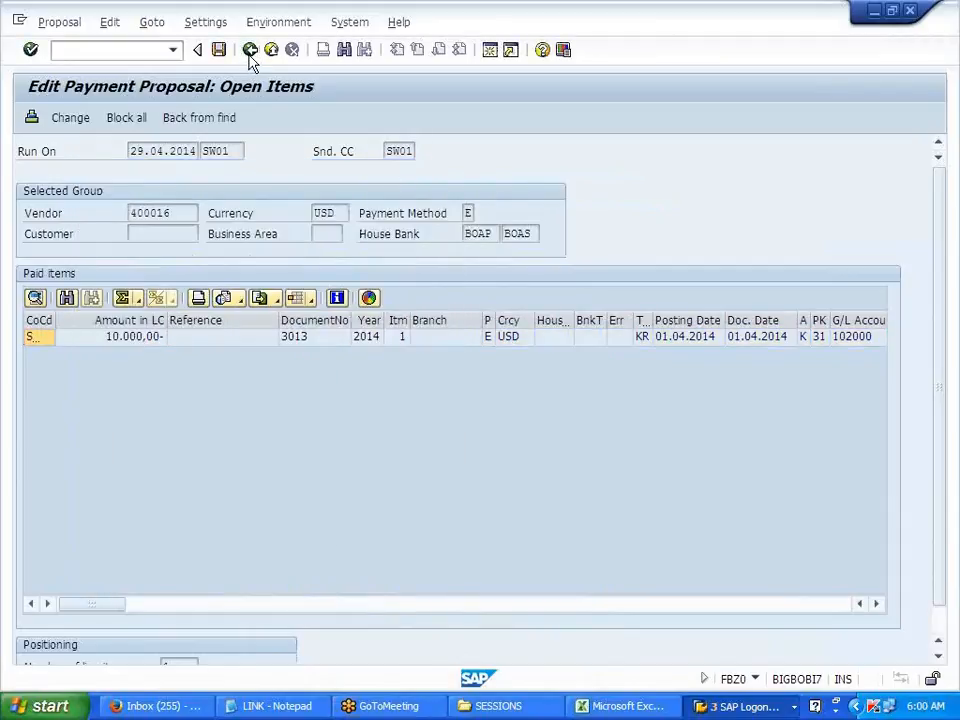
click(249, 56)
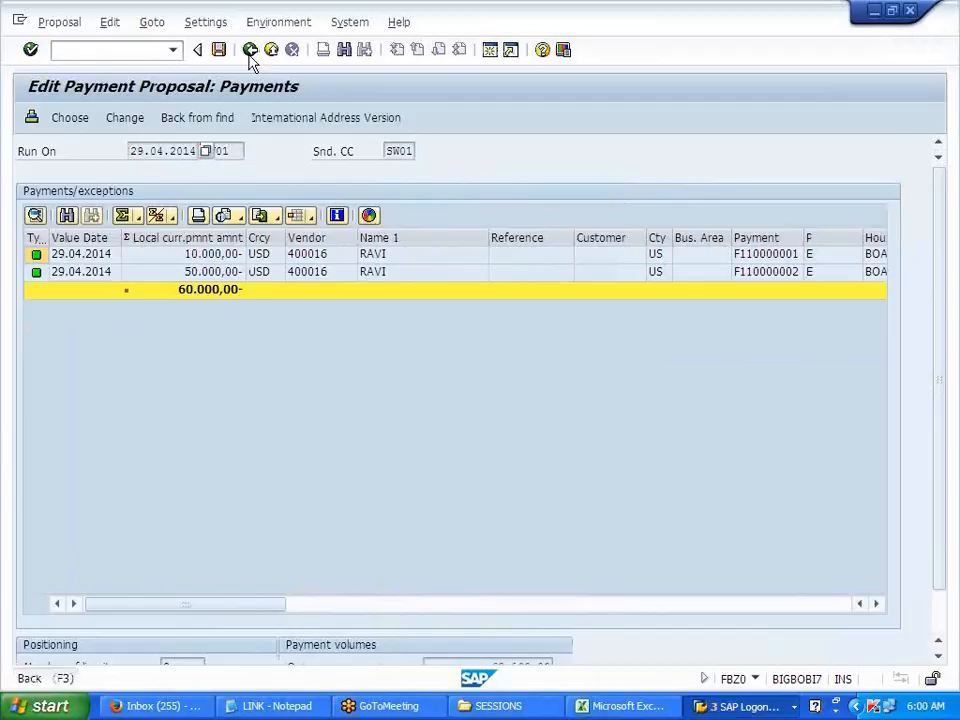
click(250, 57)
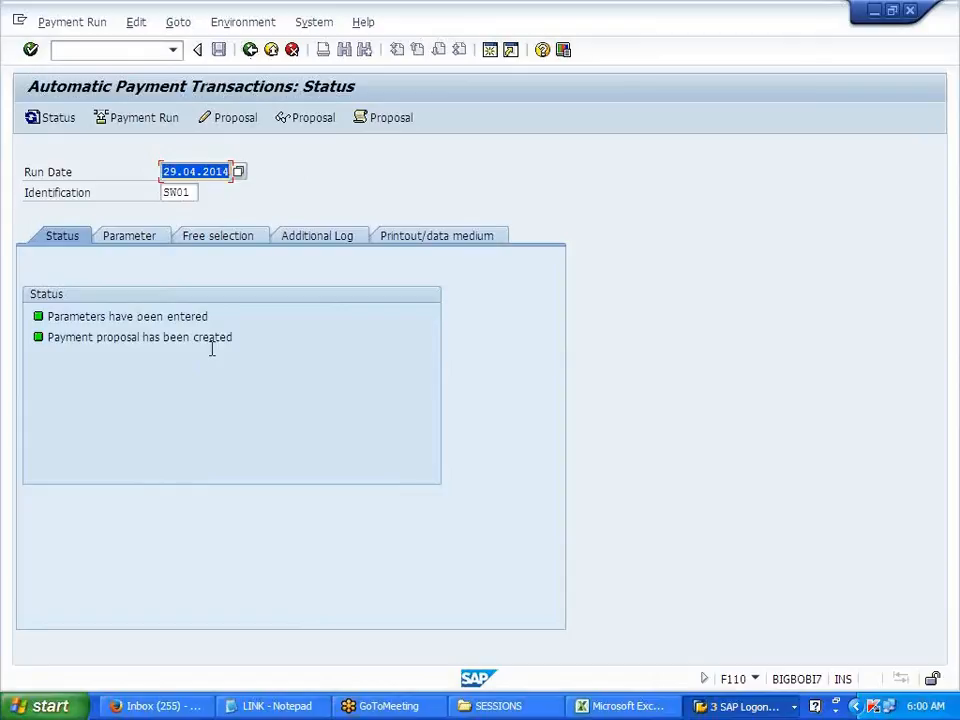
- Reopen the payment proposal for all accounting clerks, check its list print options without printing, and return to the status overview
click(236, 120)
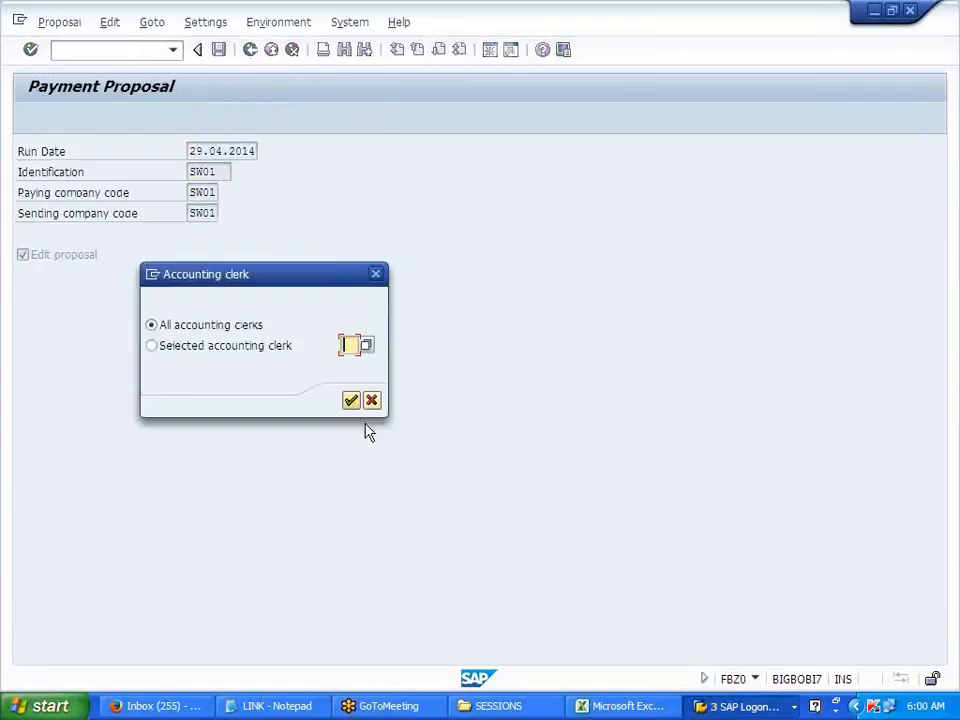
click(351, 401)
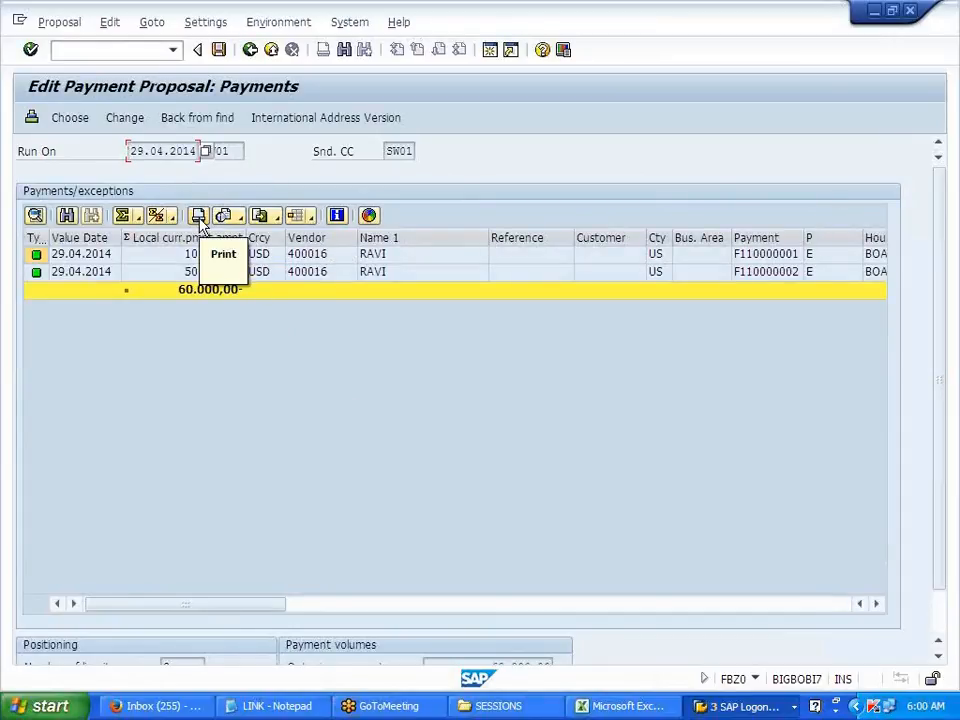
click(199, 217)
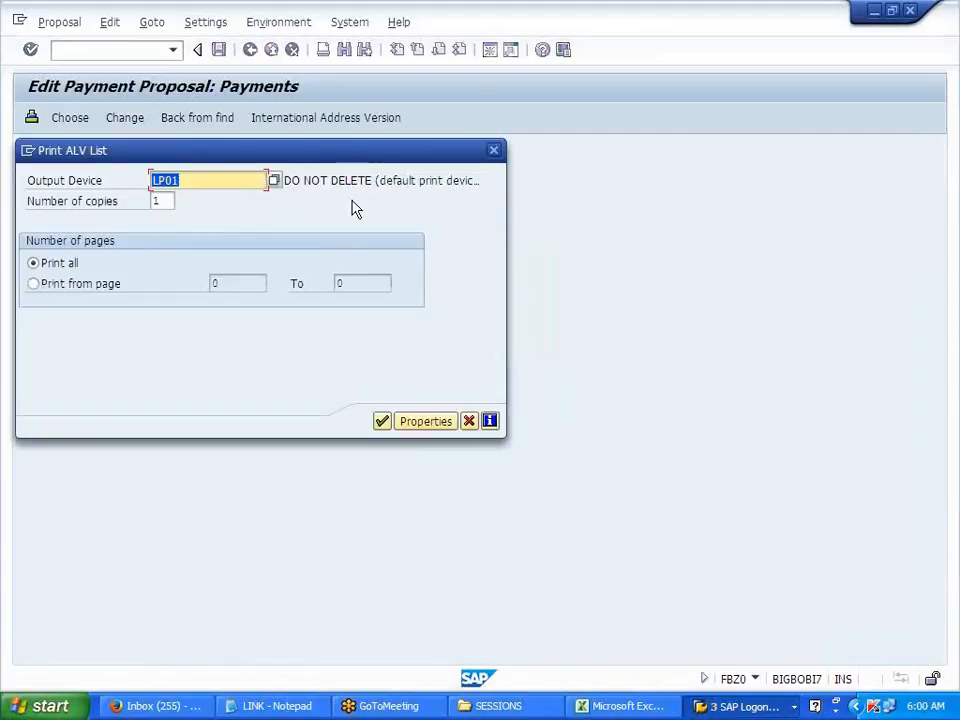
click(493, 150)
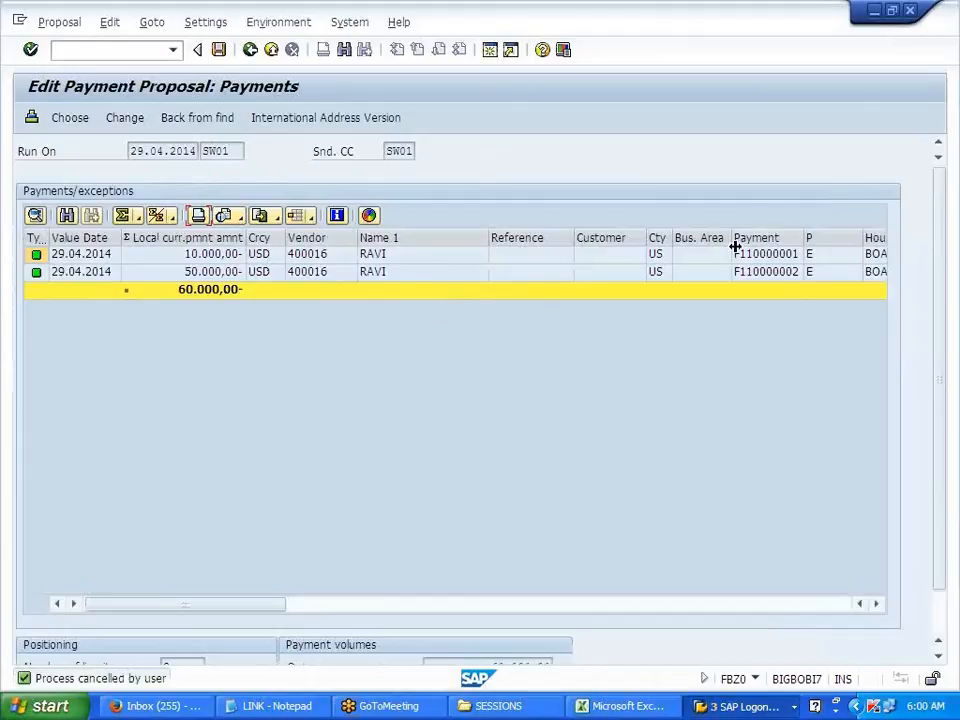
drag(274, 605, 111, 615)
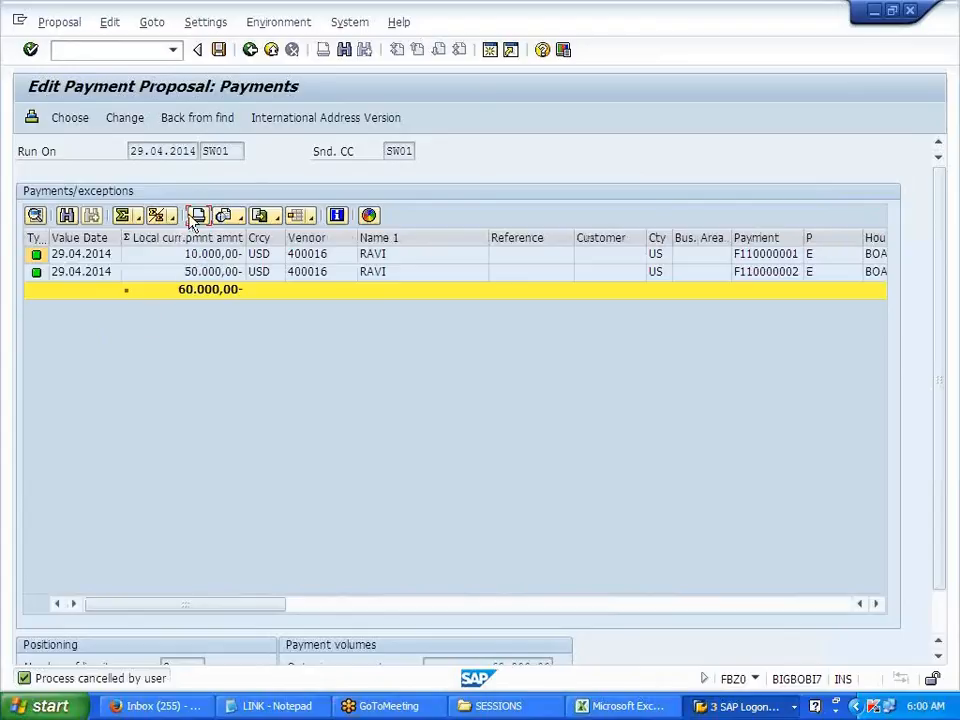
click(250, 50)
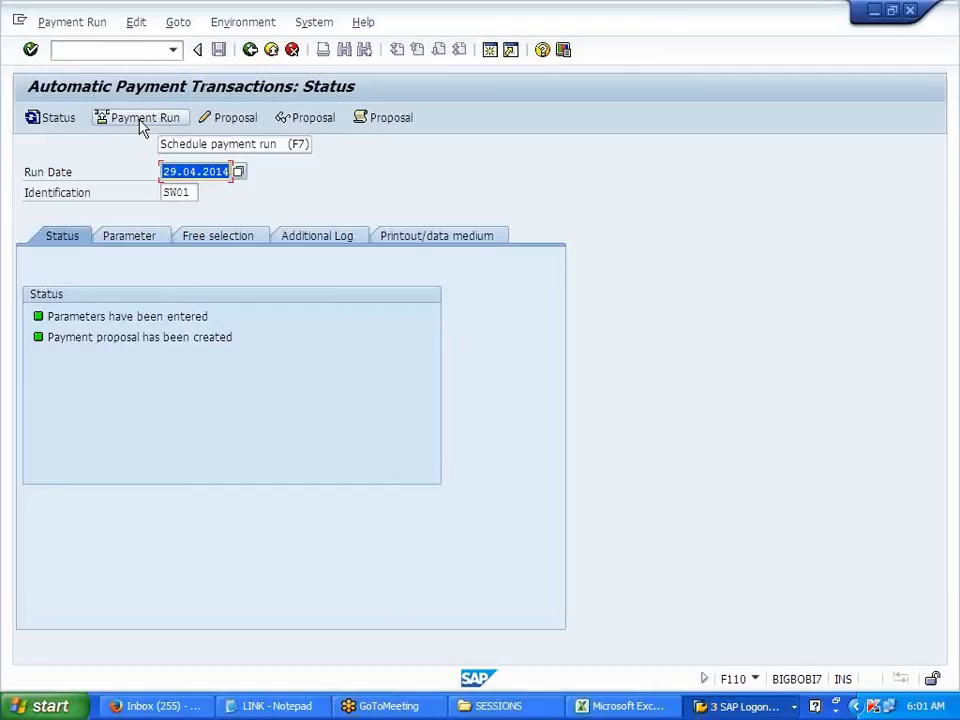
- Switch to Excel and enter "PAYMENT RUN -- CLEAR THE INVOICE WITH THE DOC NO... RFFOUS_C" in cell B56 of the BANKING sheet
click(652, 707)
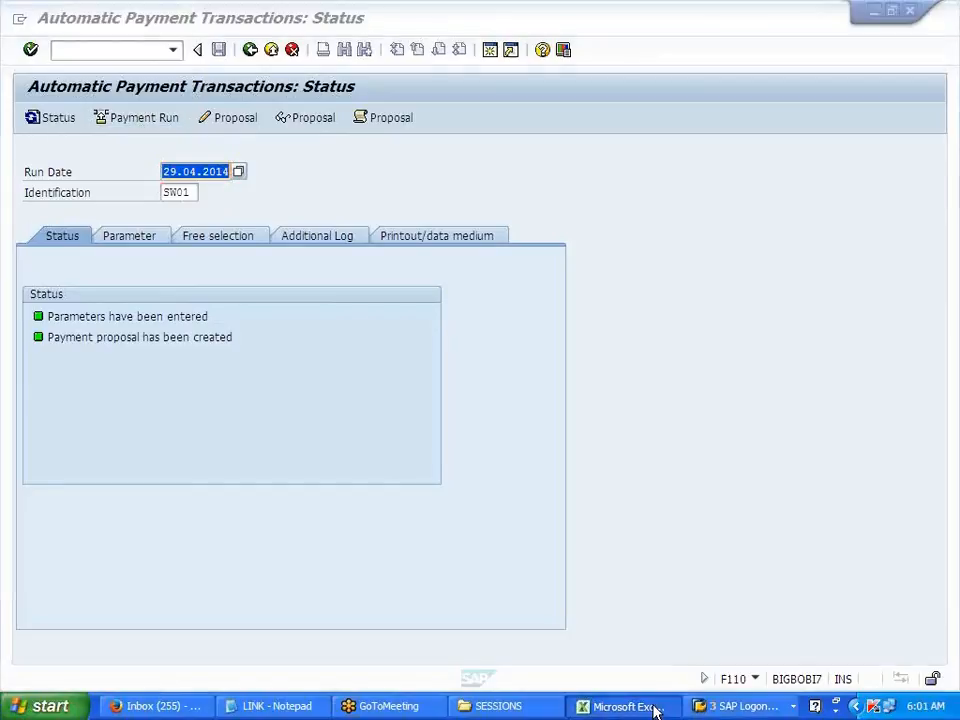
text(P)
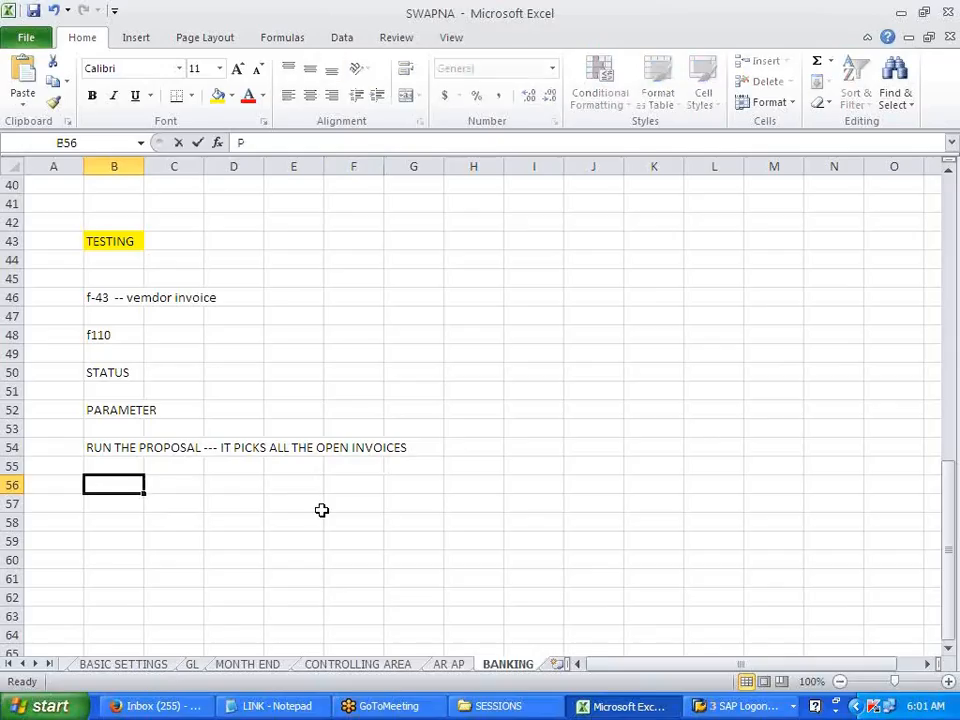
text(AYMENT T)
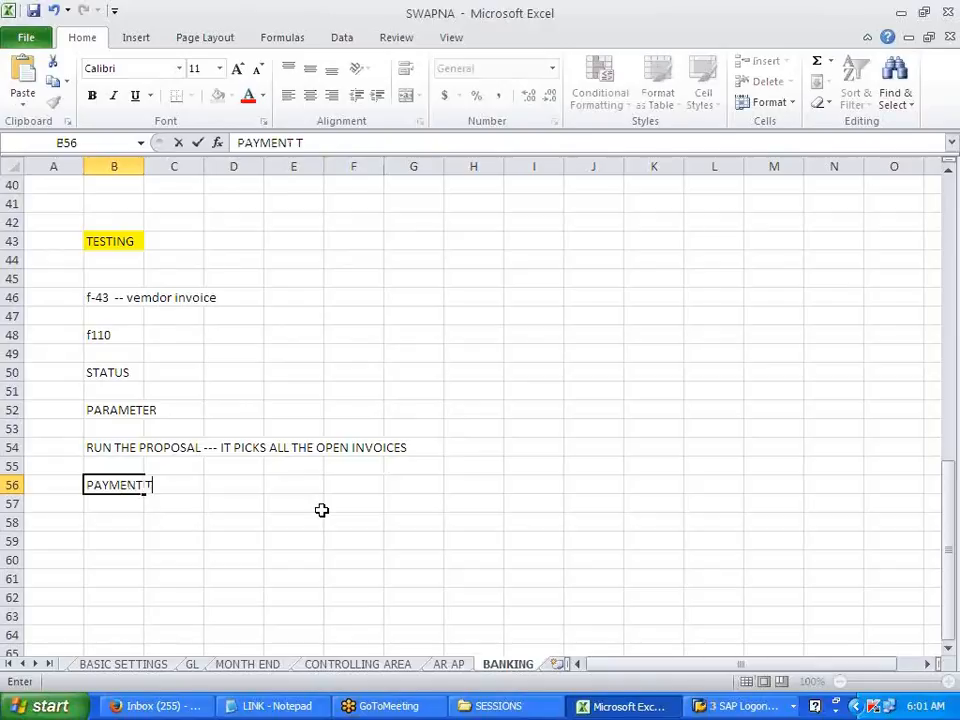
key(BackSpace)
text(RUNB)
key(BackSpace)
text(-- CLEAR THE INVO)
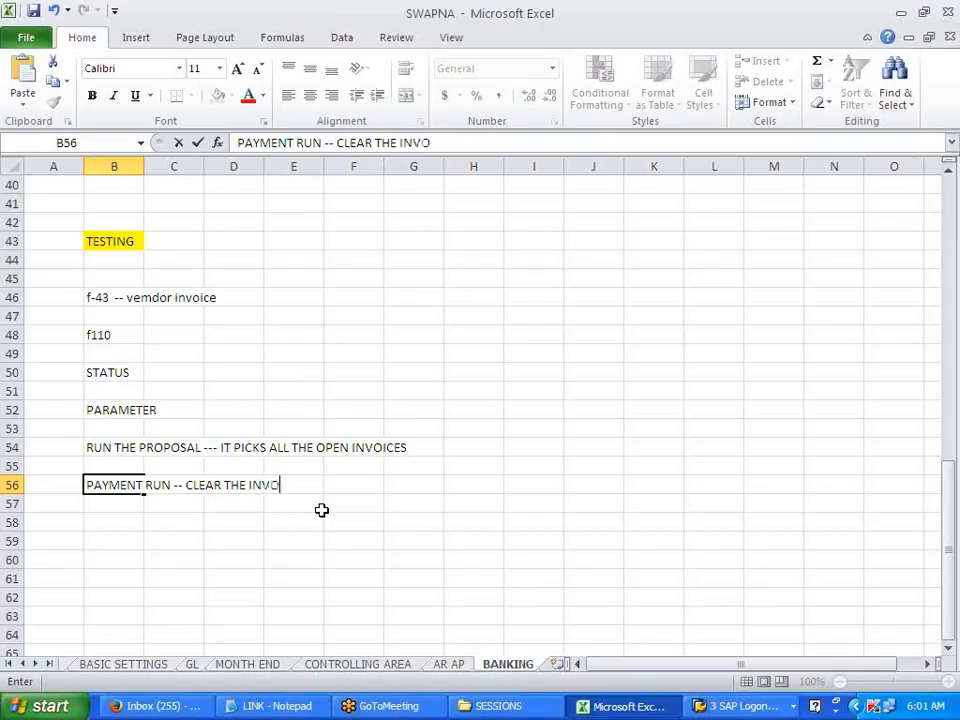
text(ICE WI)
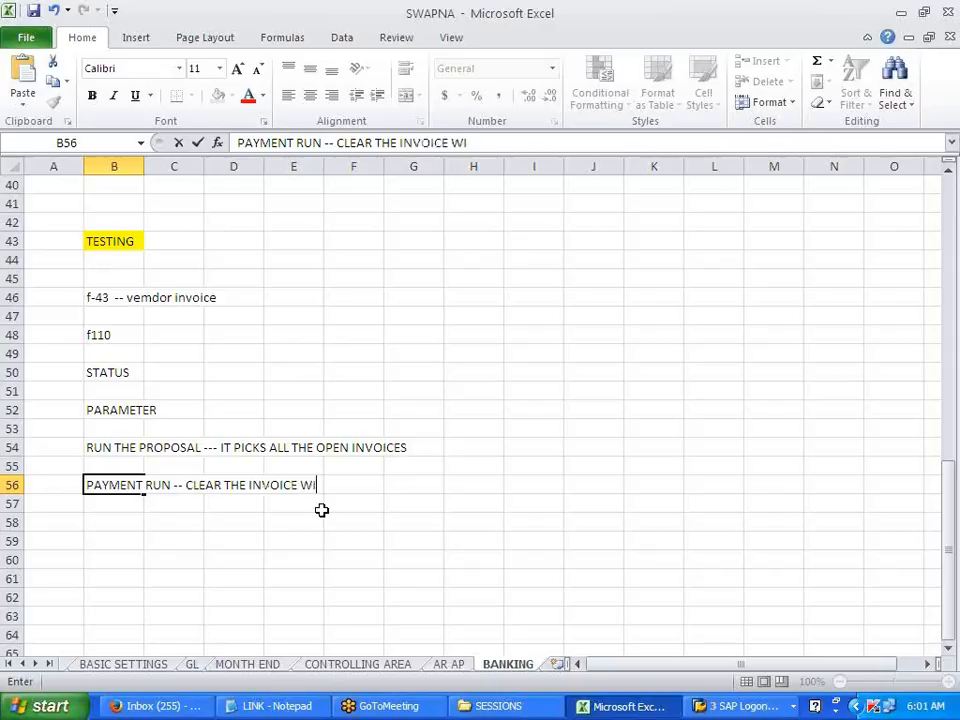
text(TH THE DOC NO)
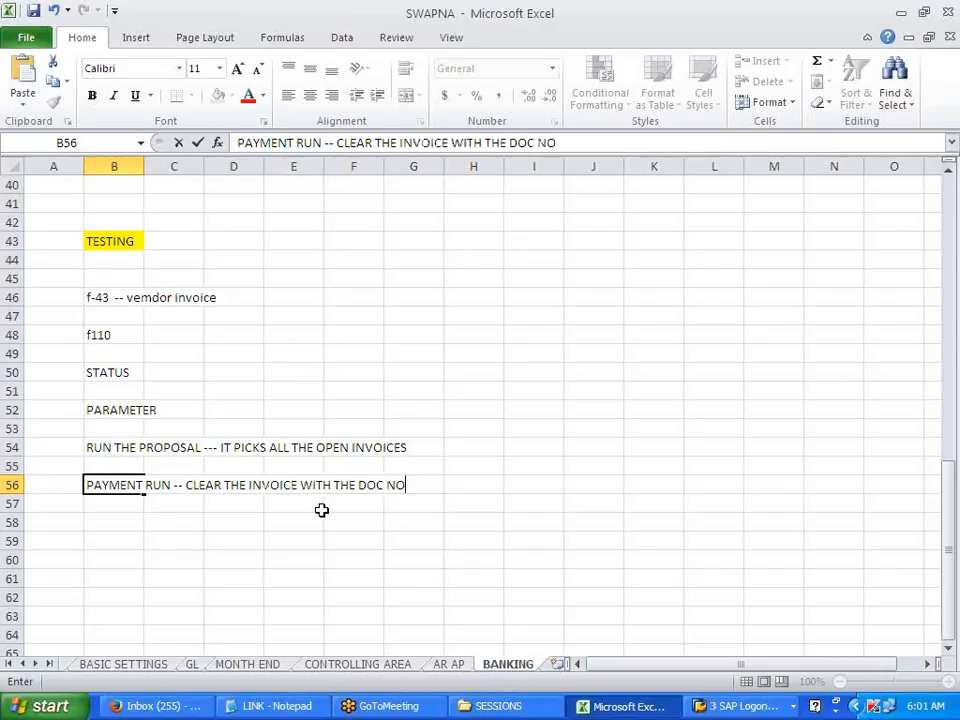
text(... RFFOUS)
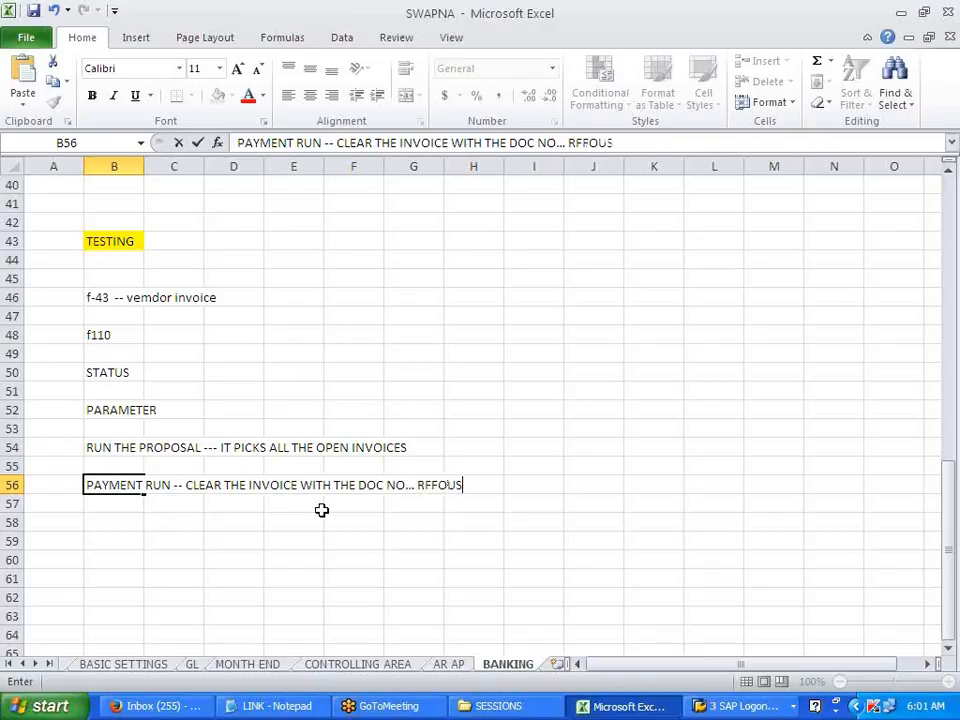
text(!_C)
click(467, 538)
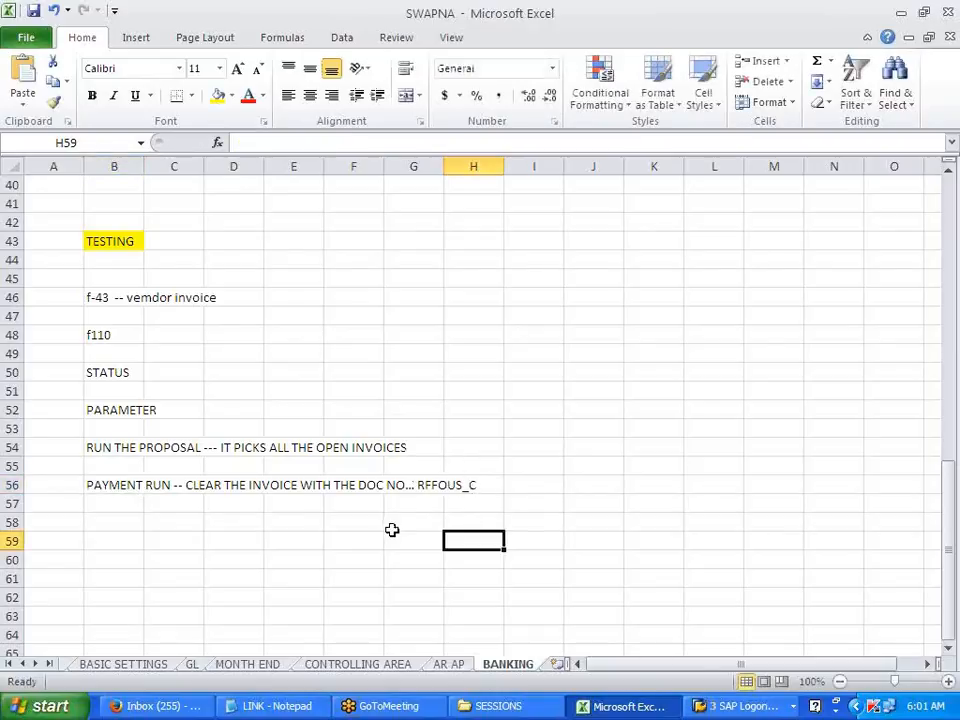
- Switch back to SAP, schedule the payment run for 29.04.2014 to start immediately, and refresh its status to check the posting orders
key(alt+Tab)
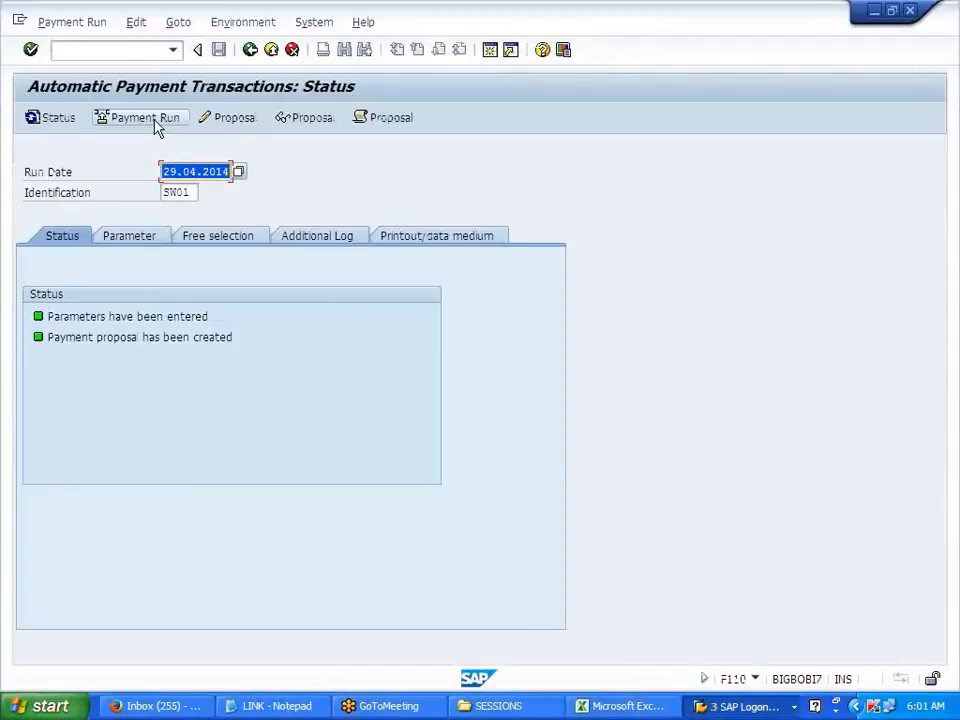
click(155, 121)
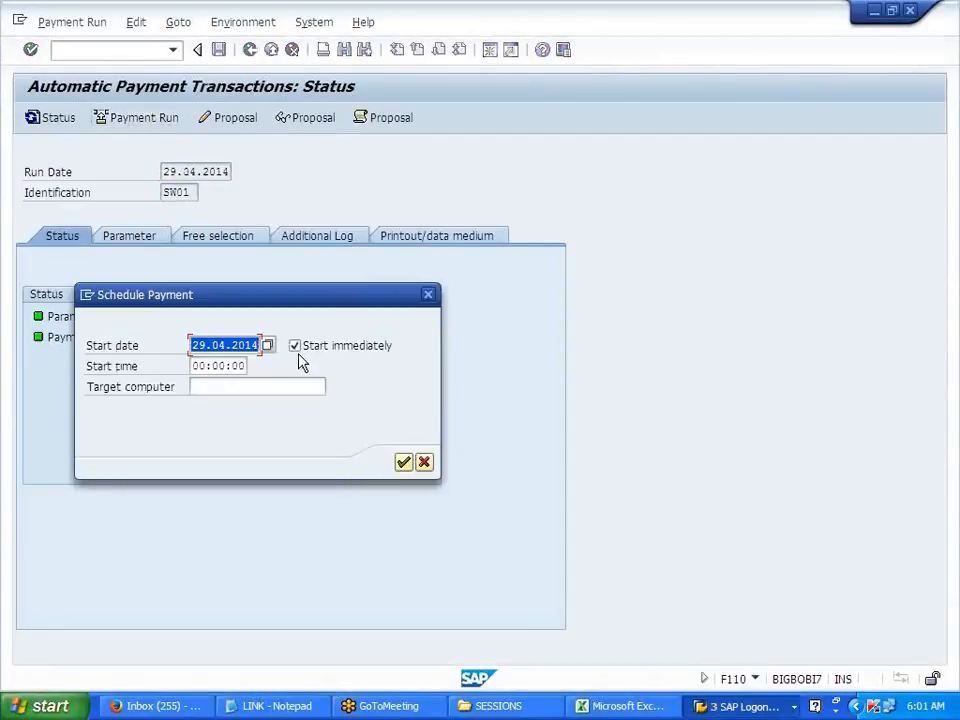
click(404, 463)
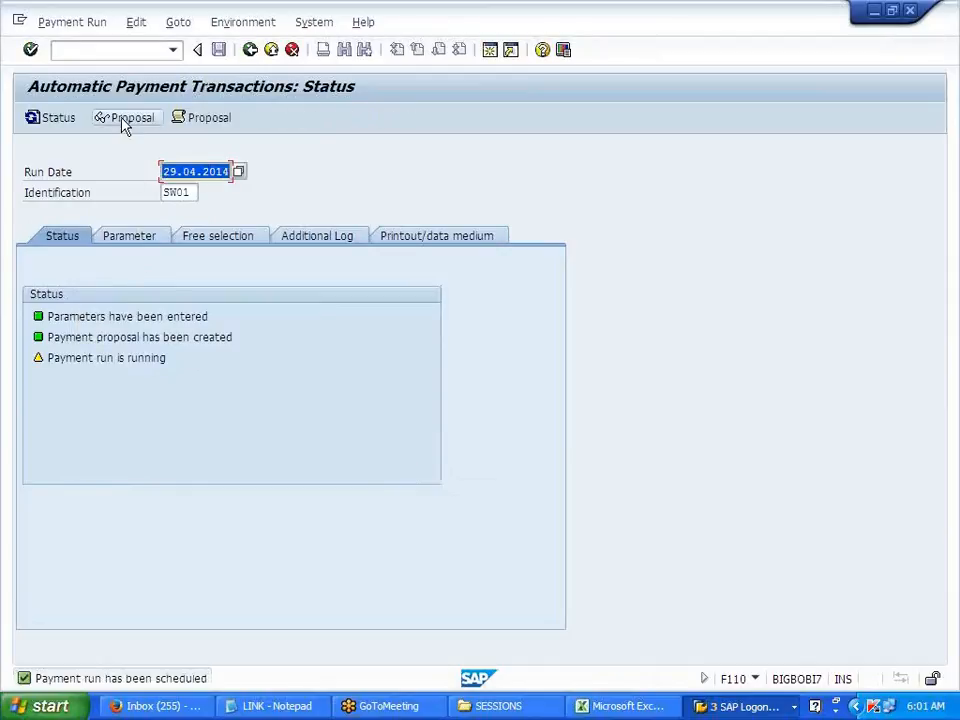
click(51, 118)
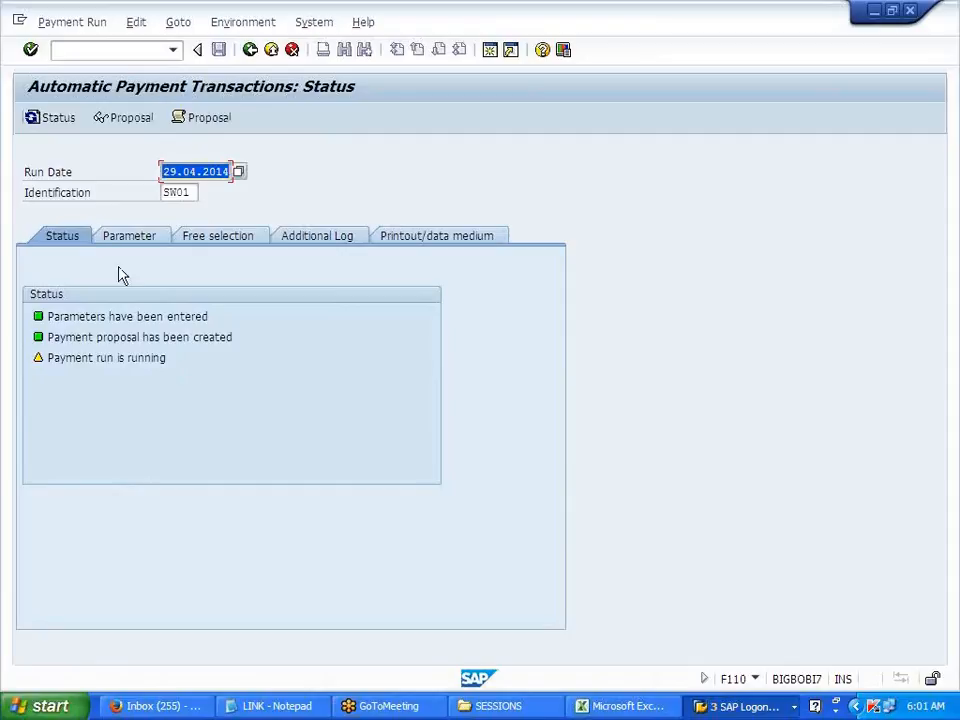
click(68, 125)
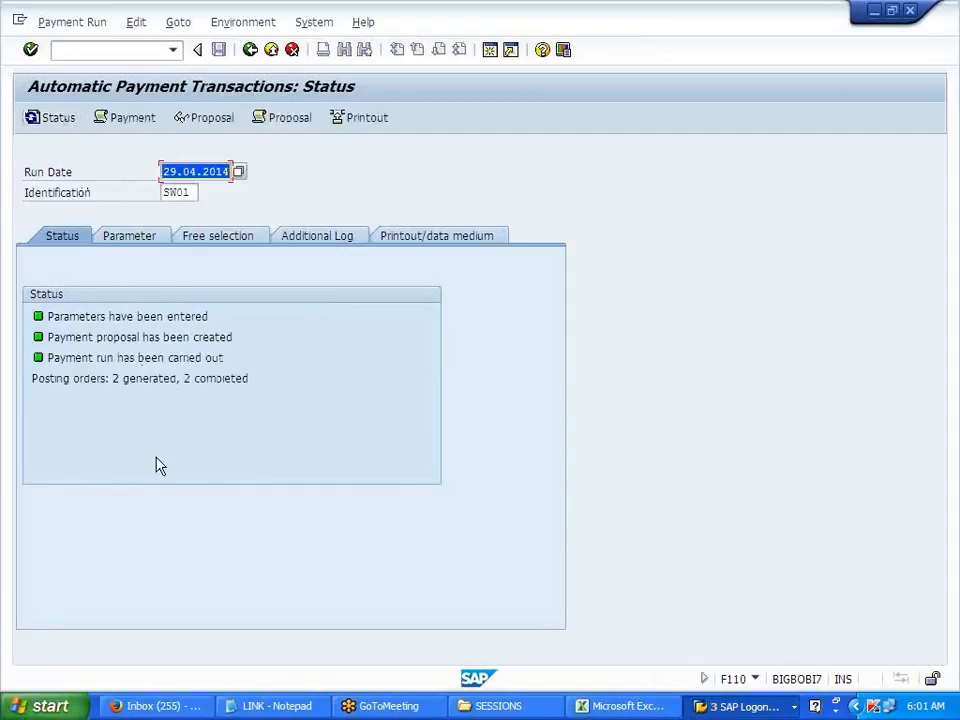
drag(113, 378, 282, 375)
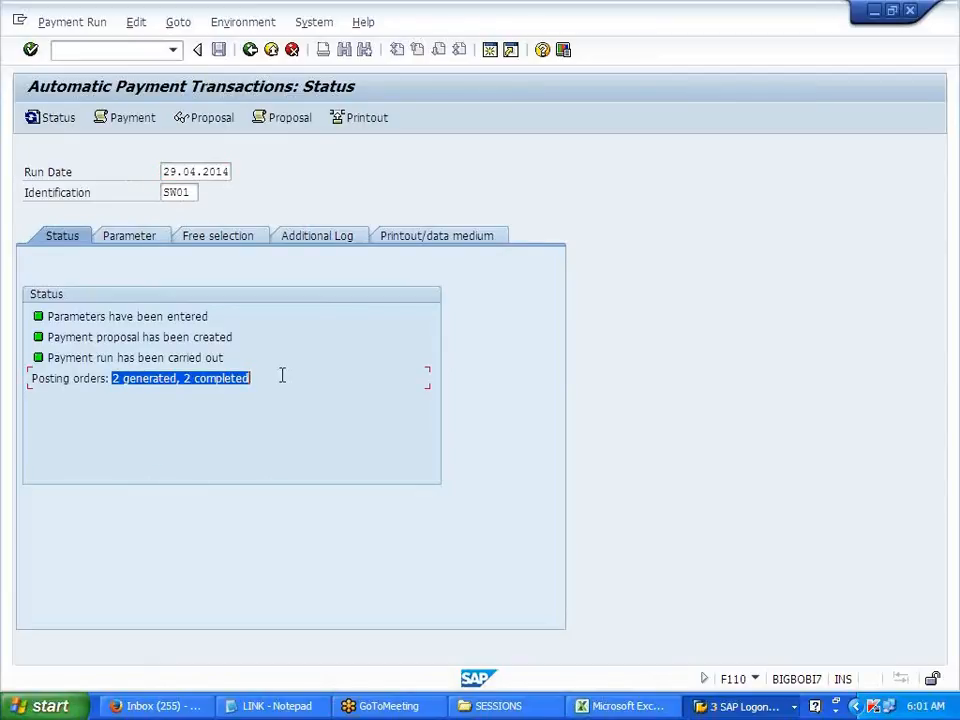
click(282, 375)
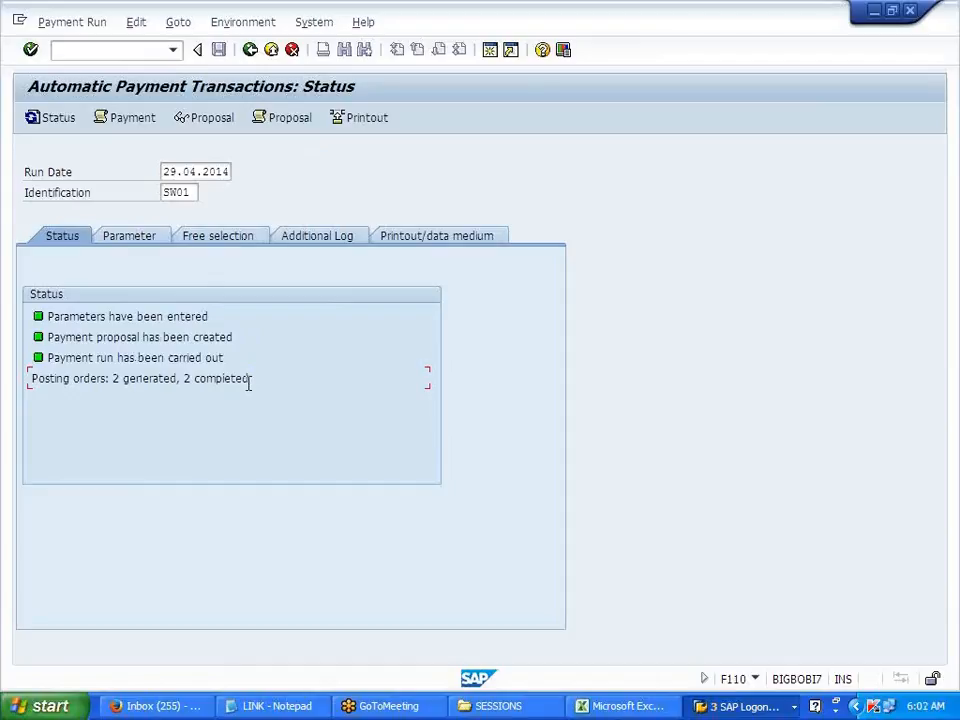
- Display the payment run log, check the document numbers of both postings, and return to the status overview
click(125, 118)
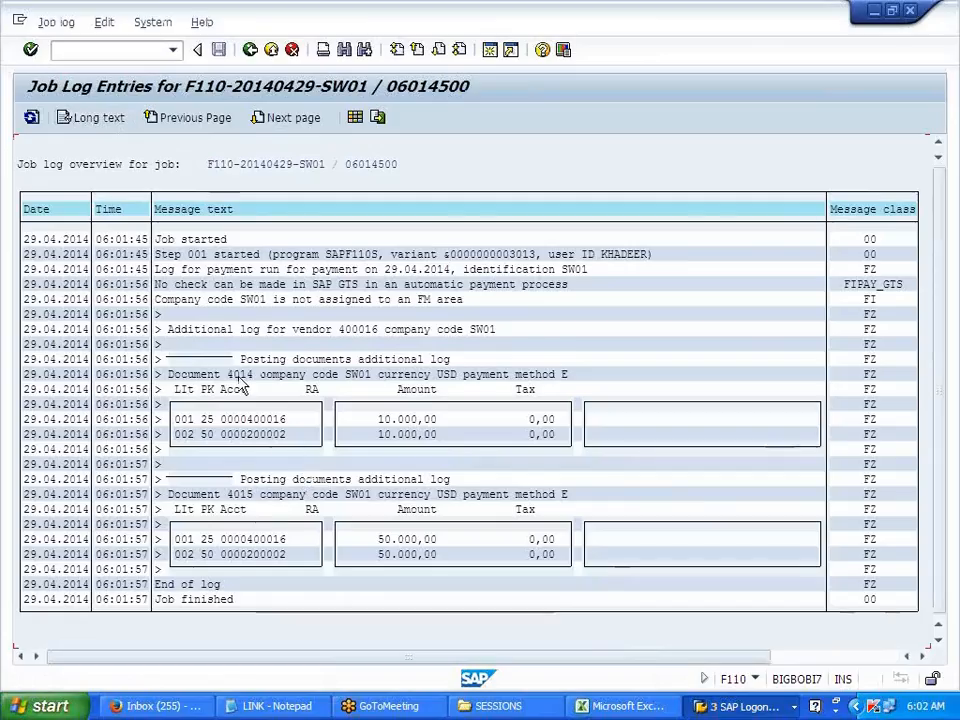
drag(226, 376, 255, 383)
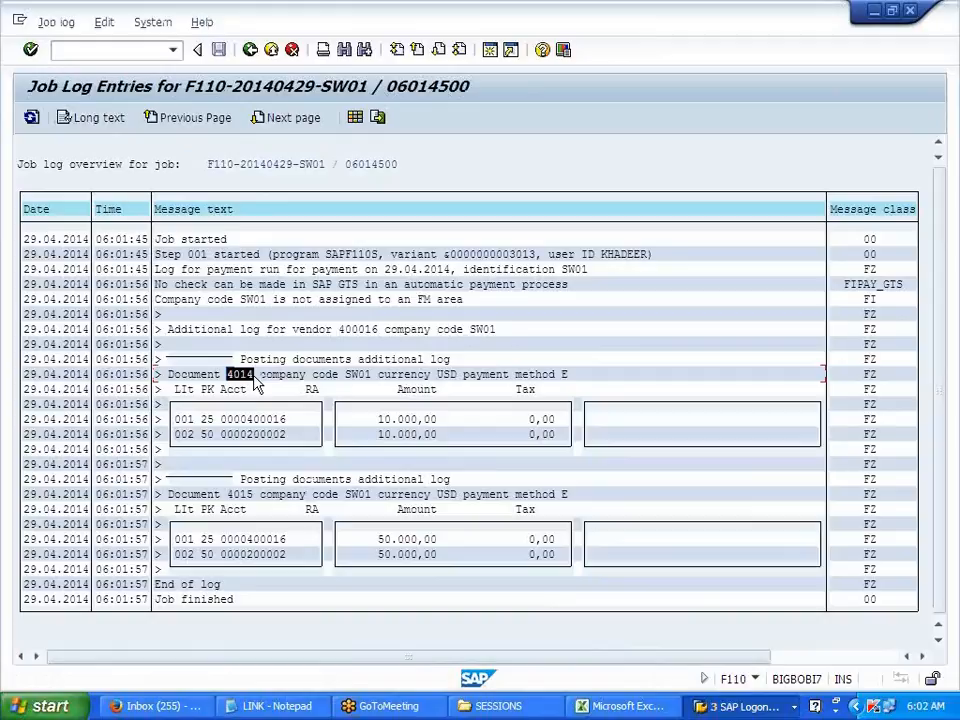
drag(227, 495, 258, 500)
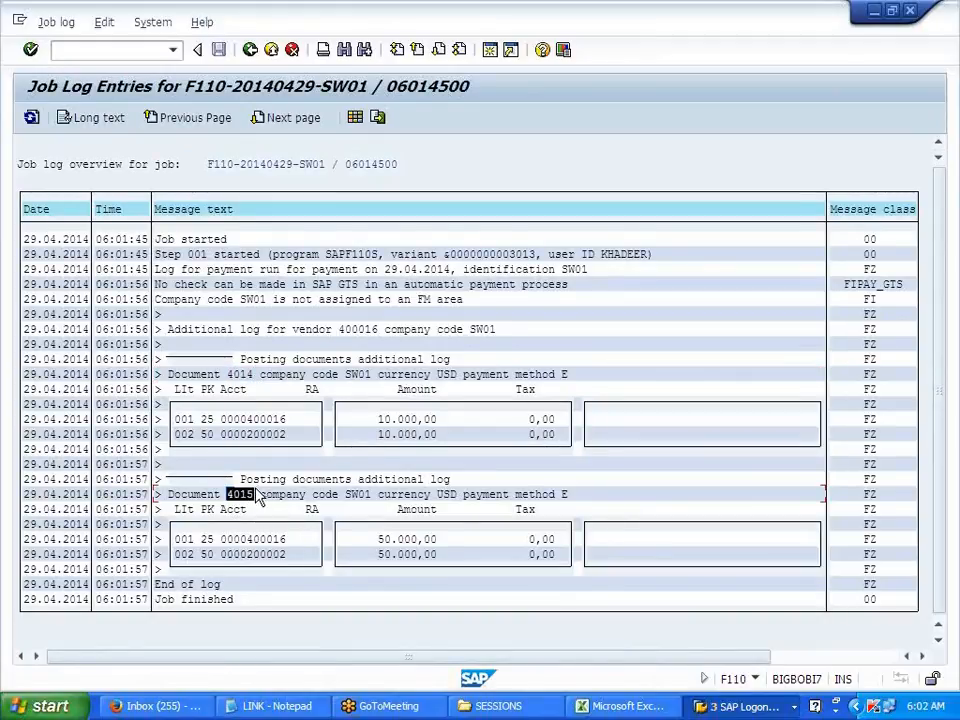
drag(256, 490, 257, 491)
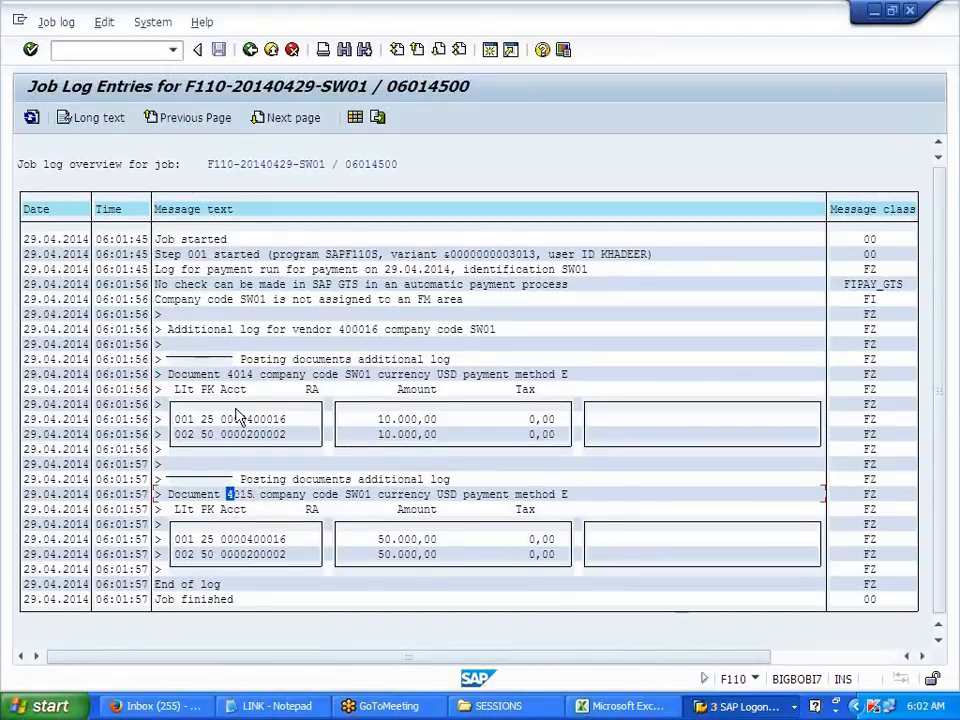
click(250, 50)
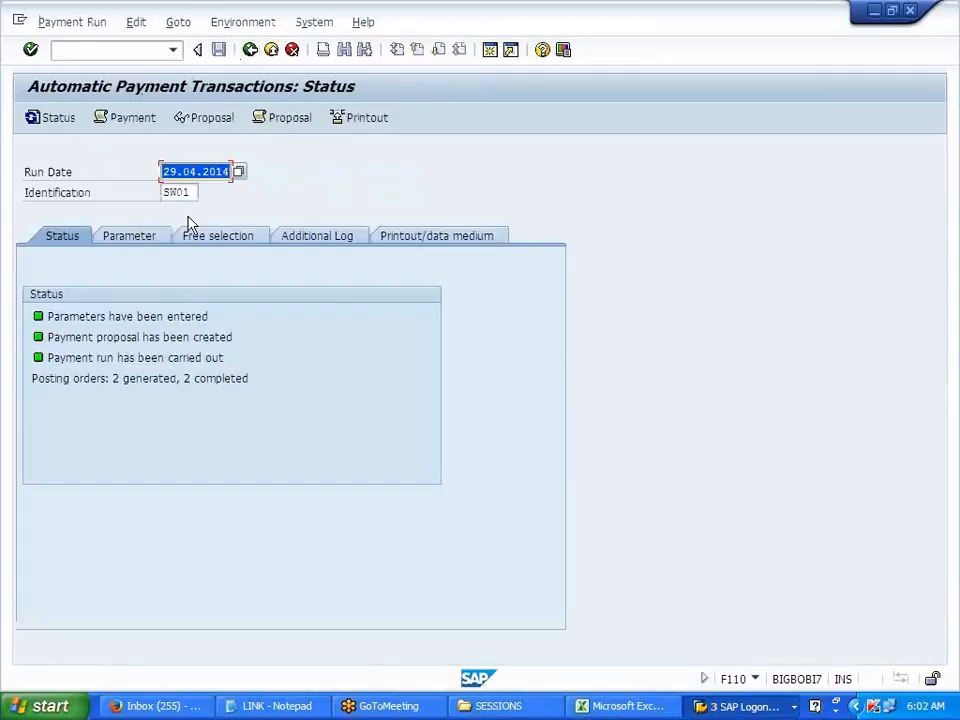
- Display the completed run's payments, compare the payment document numbers of the two vendor items, and return to the status overview
click(136, 24)
mouse_move(167, 86)
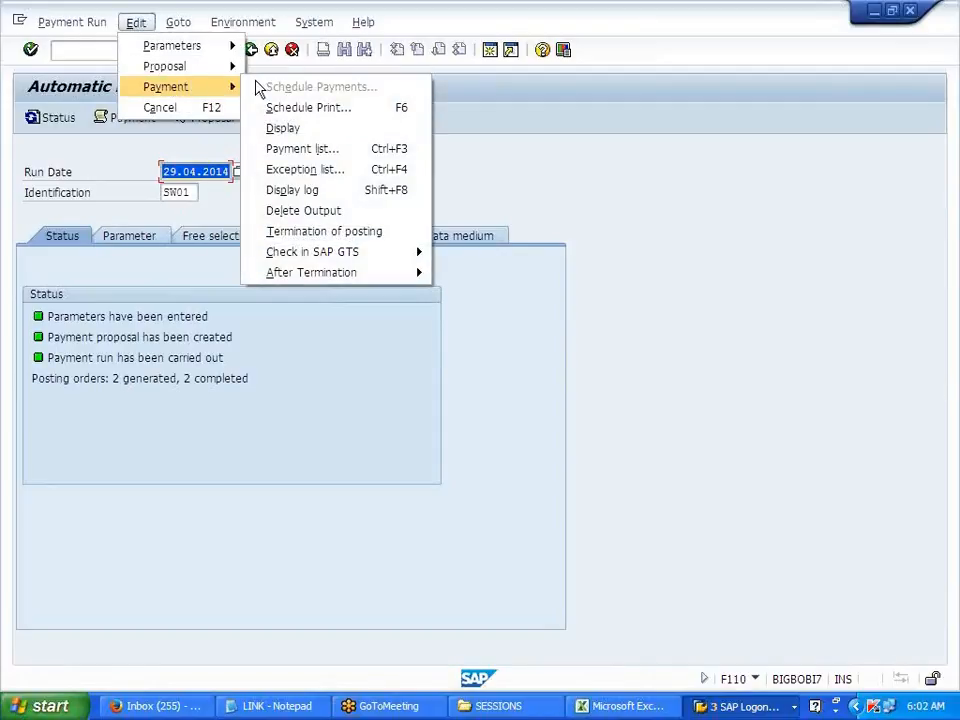
click(348, 136)
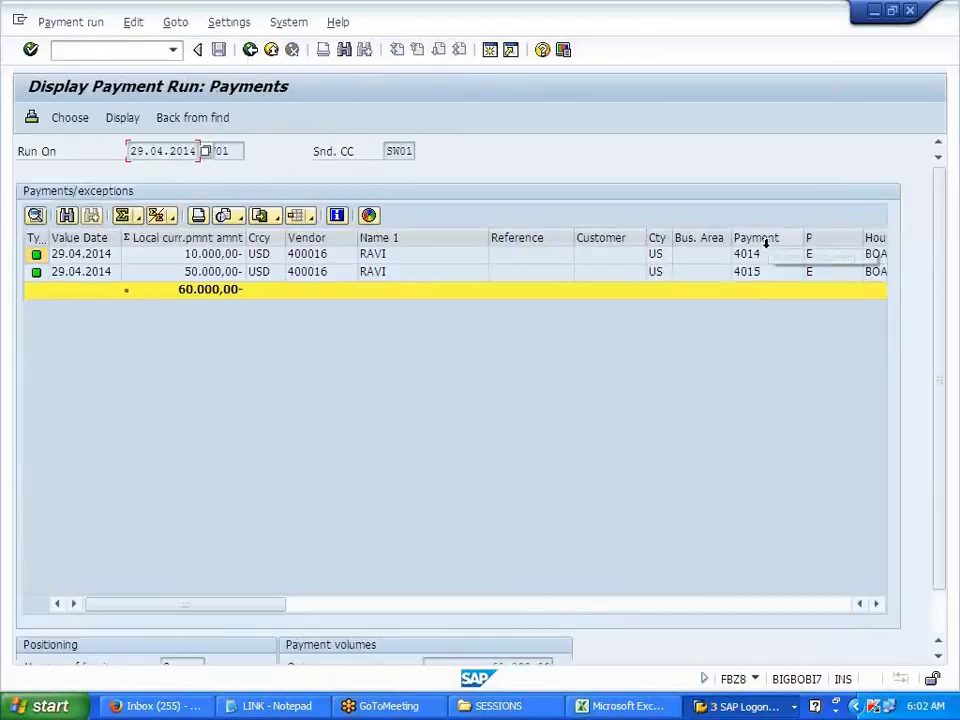
click(756, 258)
click(756, 273)
click(746, 254)
click(750, 274)
click(746, 254)
click(752, 275)
click(750, 256)
click(750, 274)
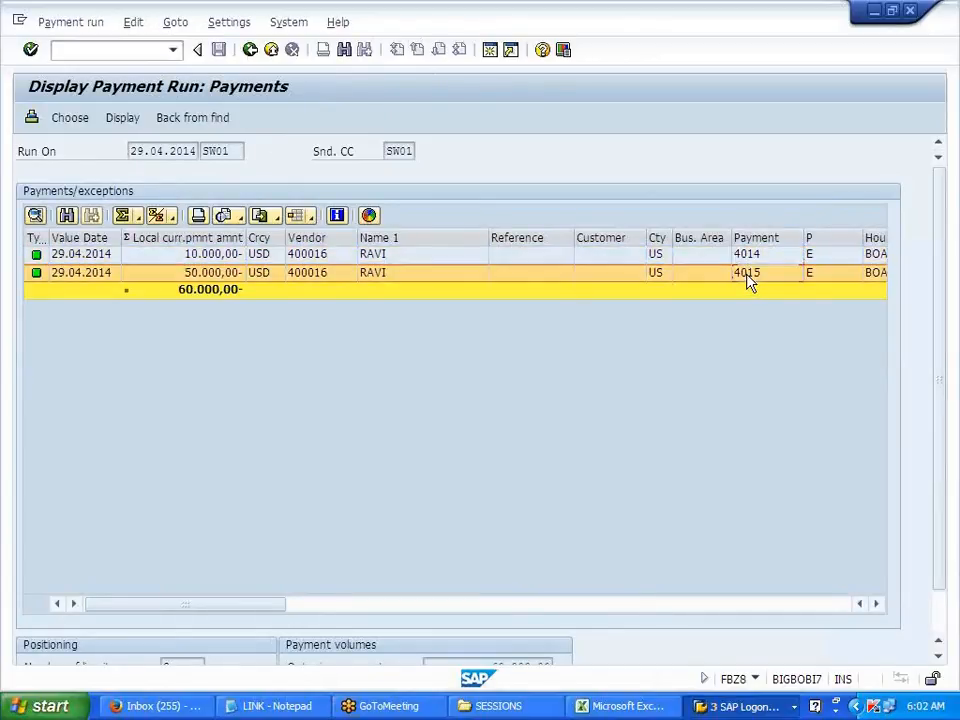
click(251, 50)
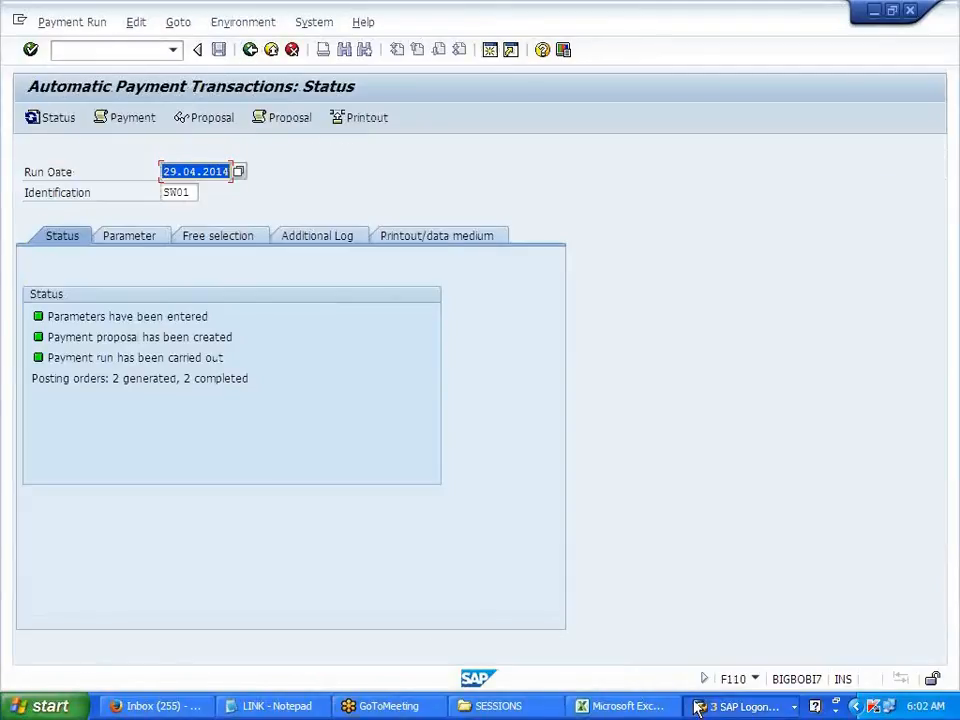
- Switch to the SAP Easy Access session, start transaction FBL1N, and list the vendor's open items in company code SW01
click(730, 706)
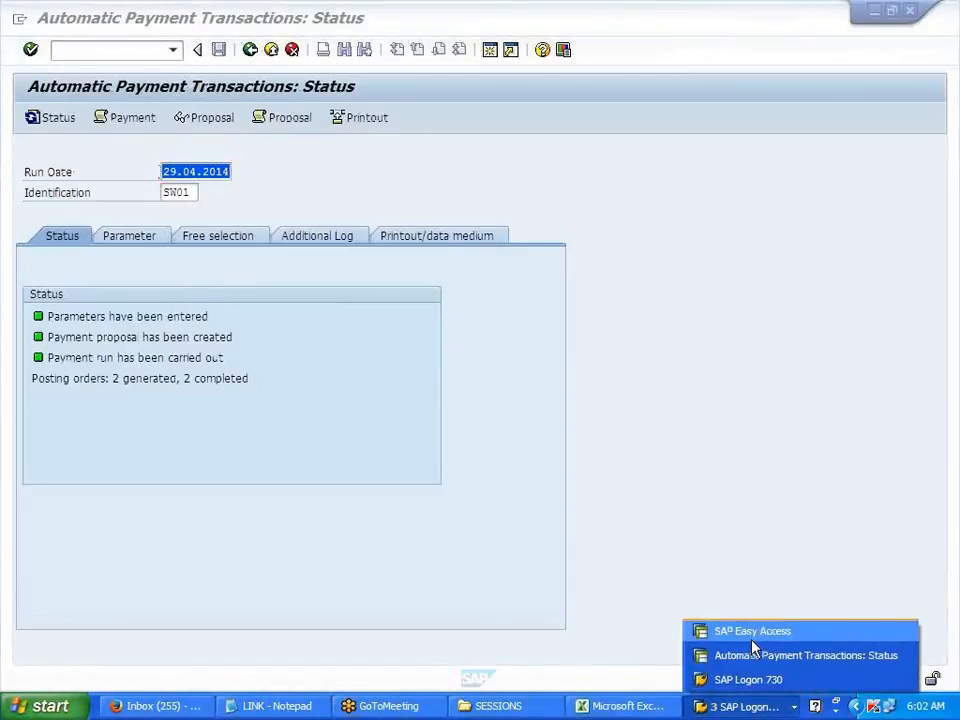
click(750, 640)
text(FBL1N)
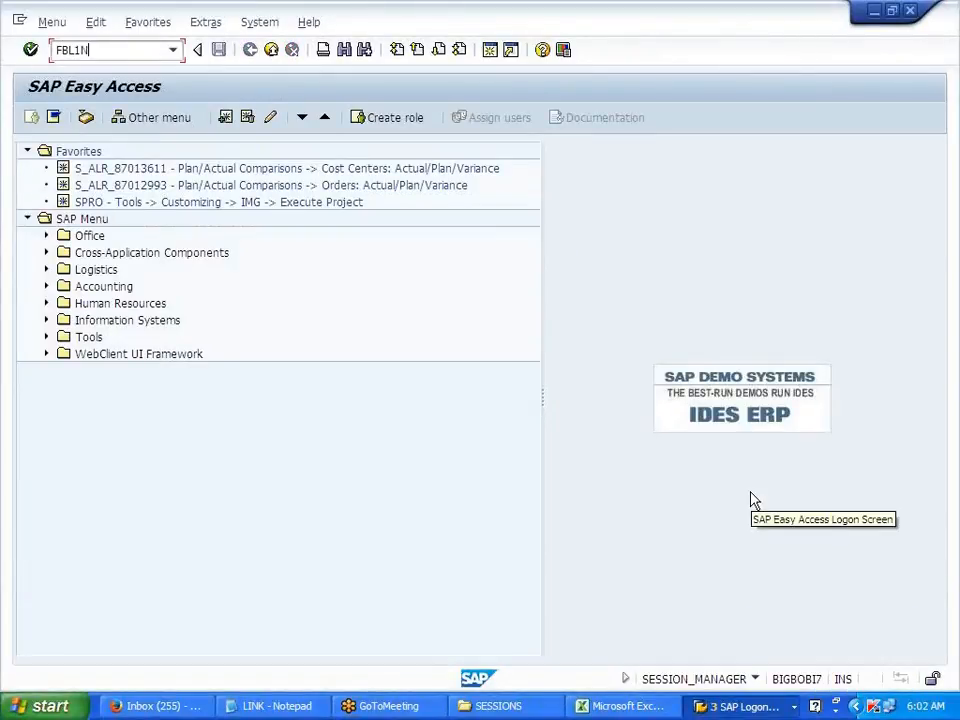
key(Return)
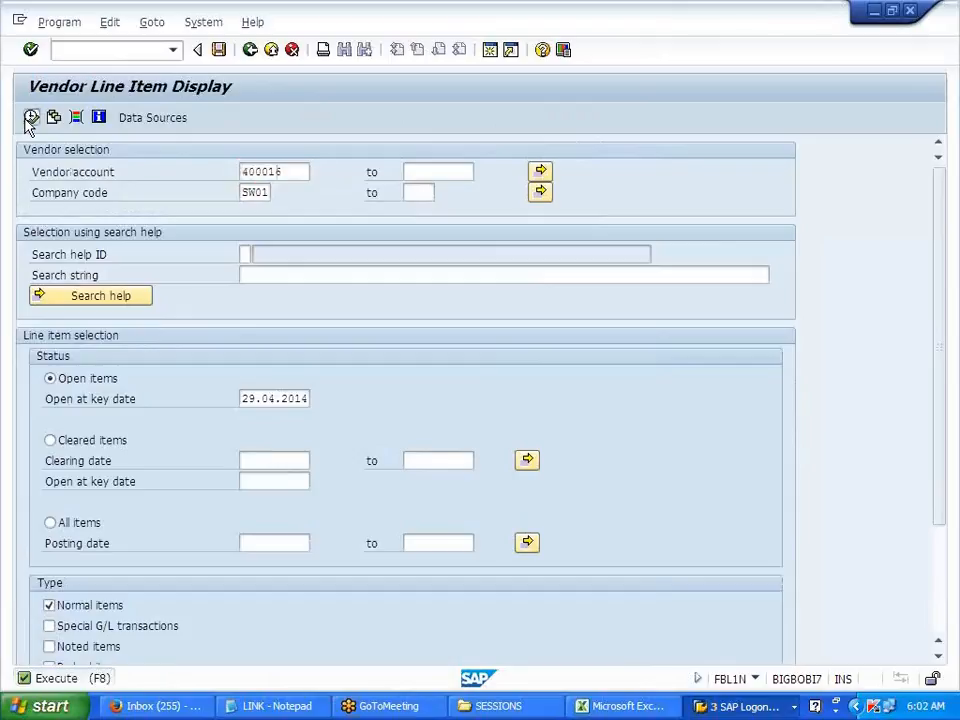
click(30, 118)
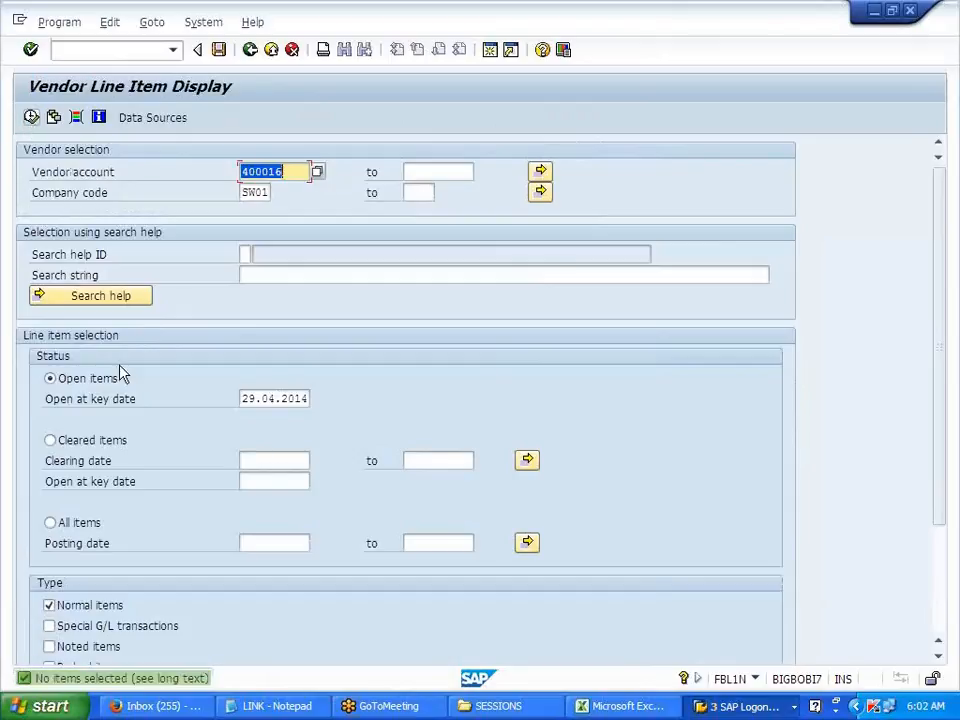
- List the vendor's cleared items and examine the most recent entries in the line item display
click(96, 443)
click(32, 118)
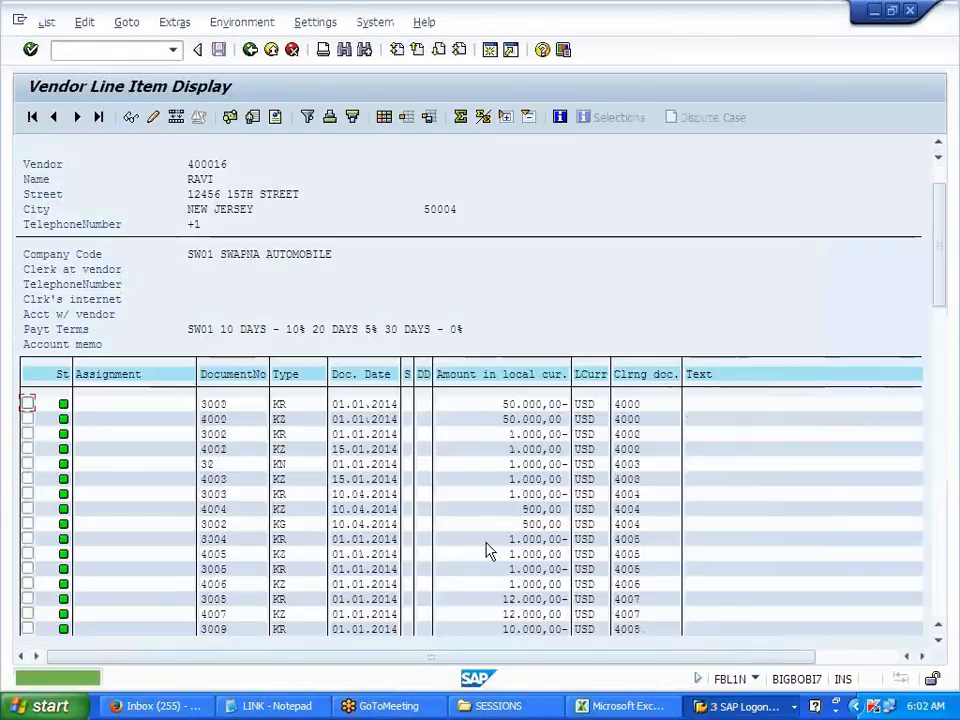
scroll(489, 549, down, 5)
scroll(489, 549, down, 4)
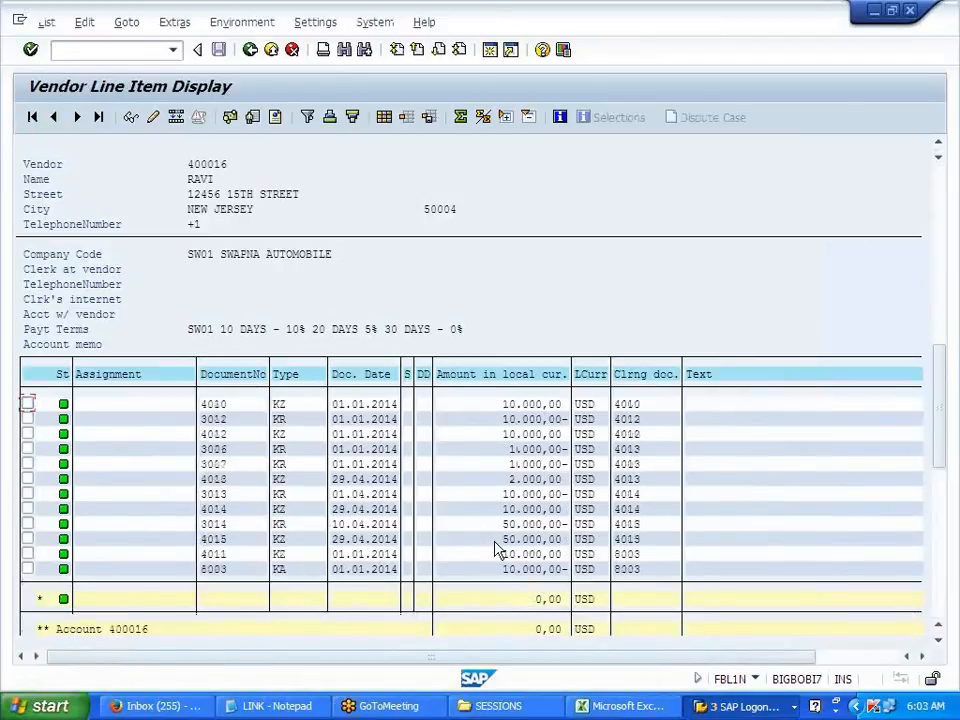
- Recheck the payment run log against the clearing document numbers 4014 and 4015 in the vendor line items, and return to the payment run status
key(F3)
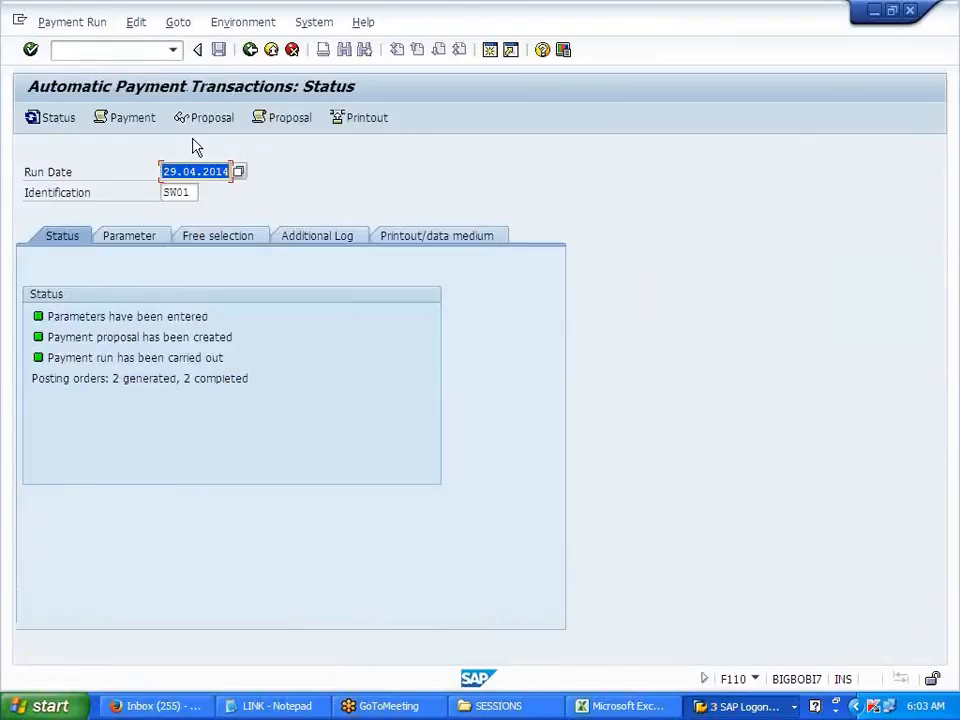
click(147, 127)
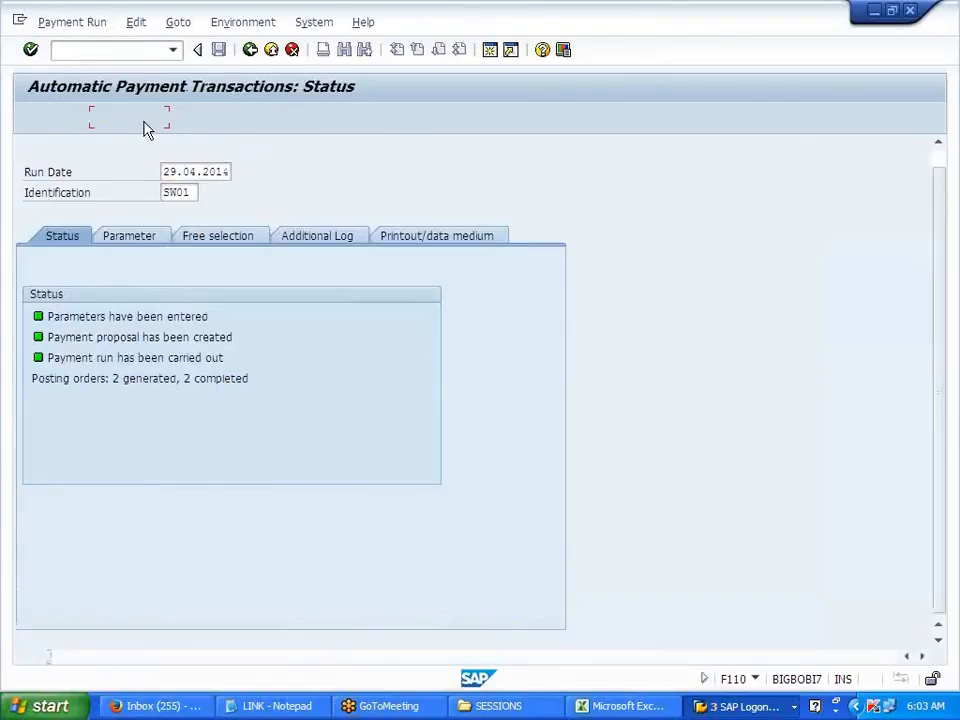
click(249, 50)
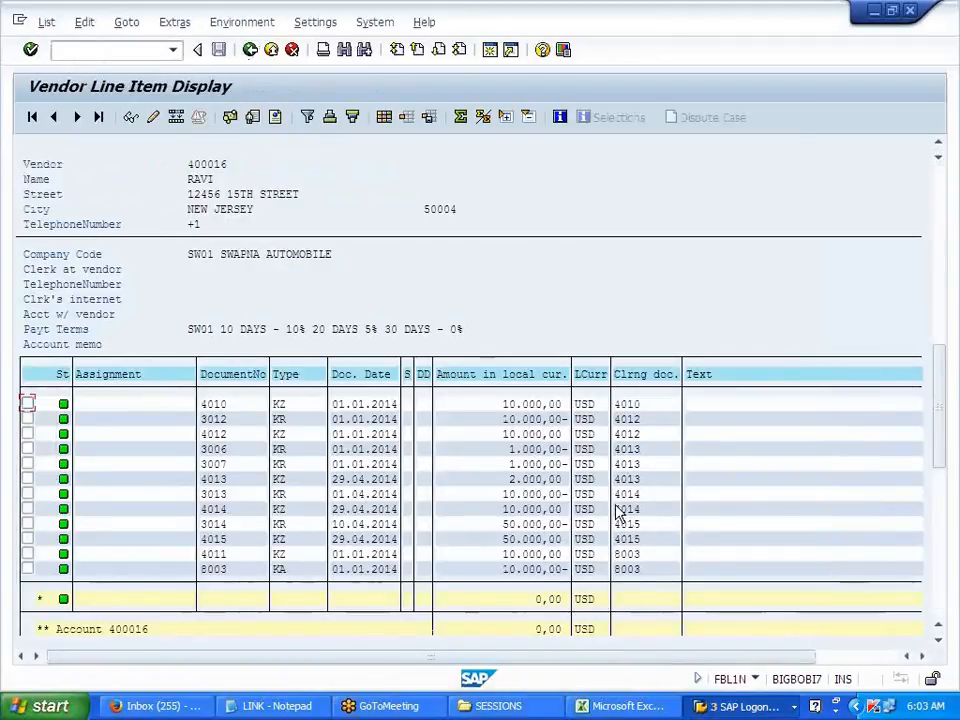
drag(619, 497, 651, 541)
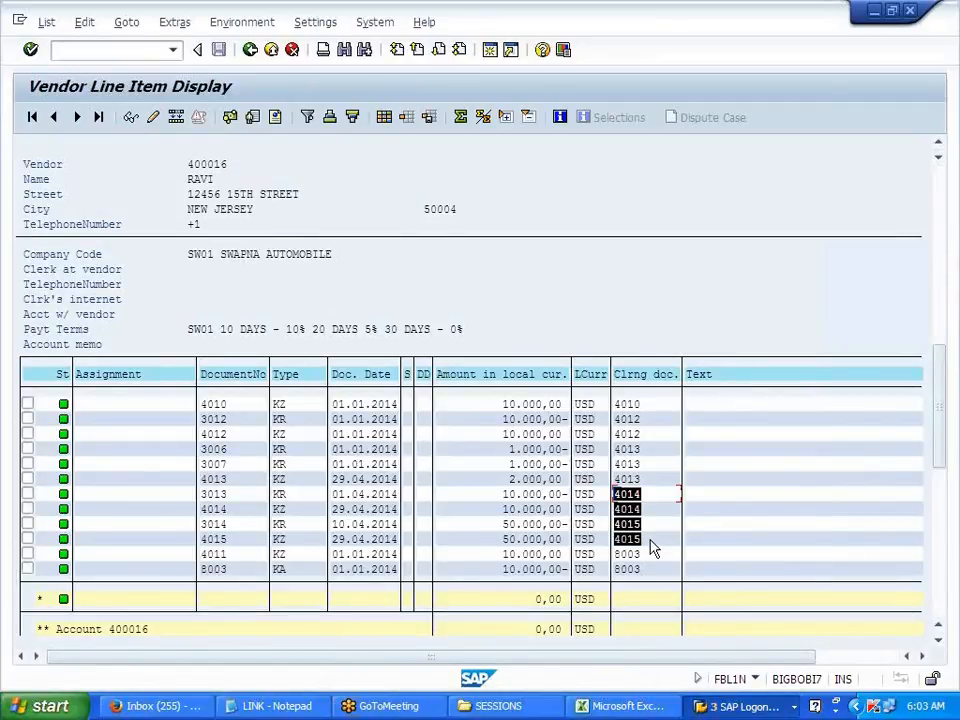
key(ctrl+c)
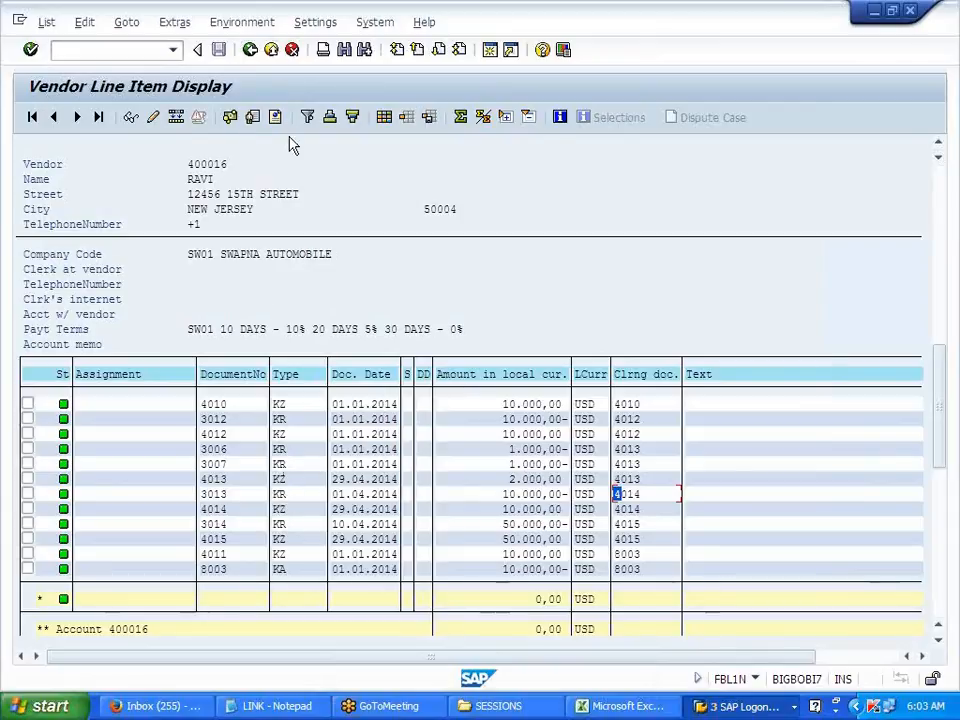
click(250, 50)
click(250, 50)
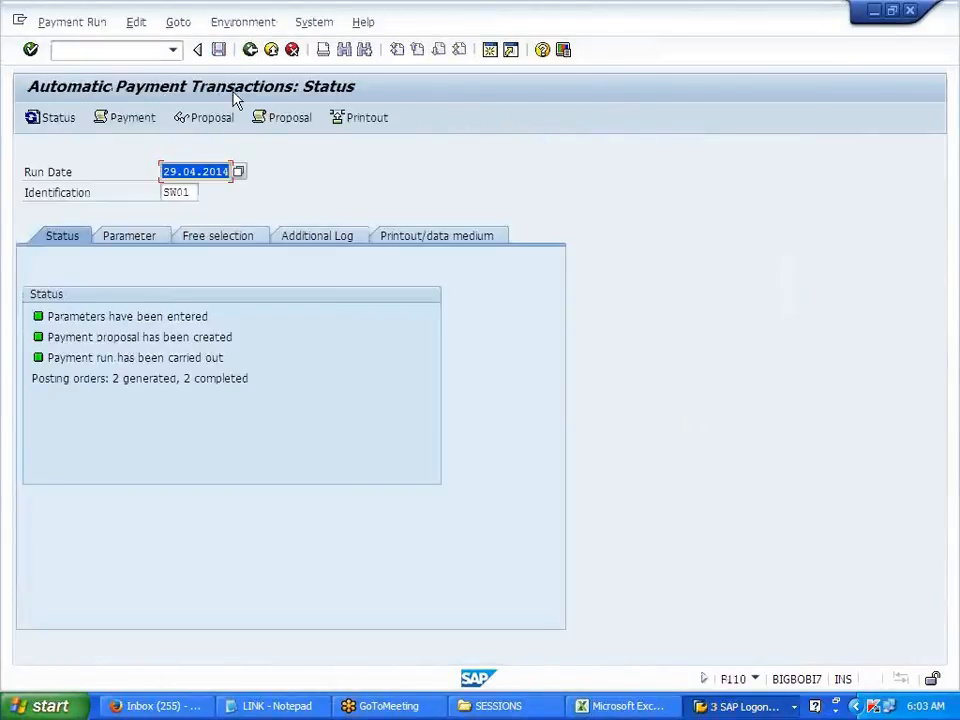
- Open the payment program configuration from the payment run and return to the status overview
click(243, 24)
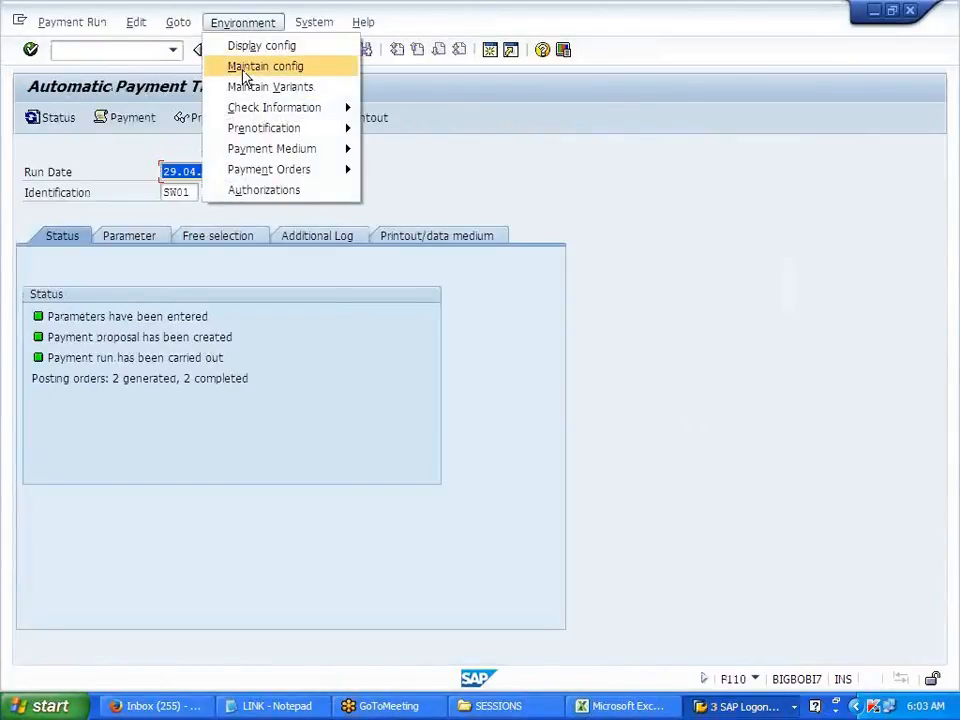
click(245, 66)
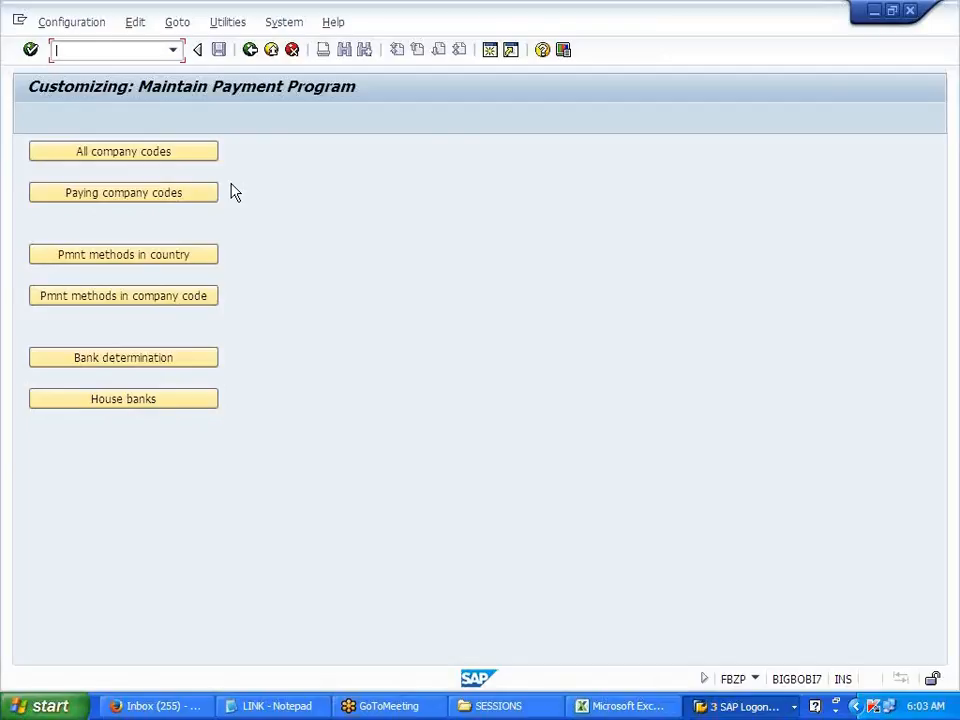
click(250, 50)
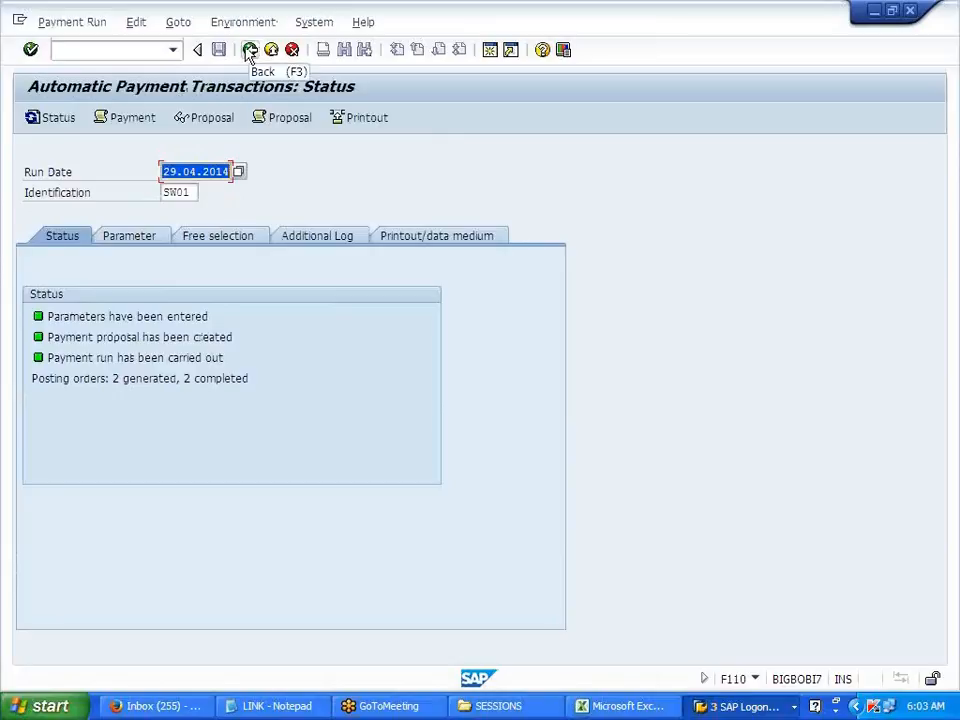
- Review the edit options available for the completed payment and highlight the payment proposal line in the run status
click(134, 23)
mouse_move(180, 95)
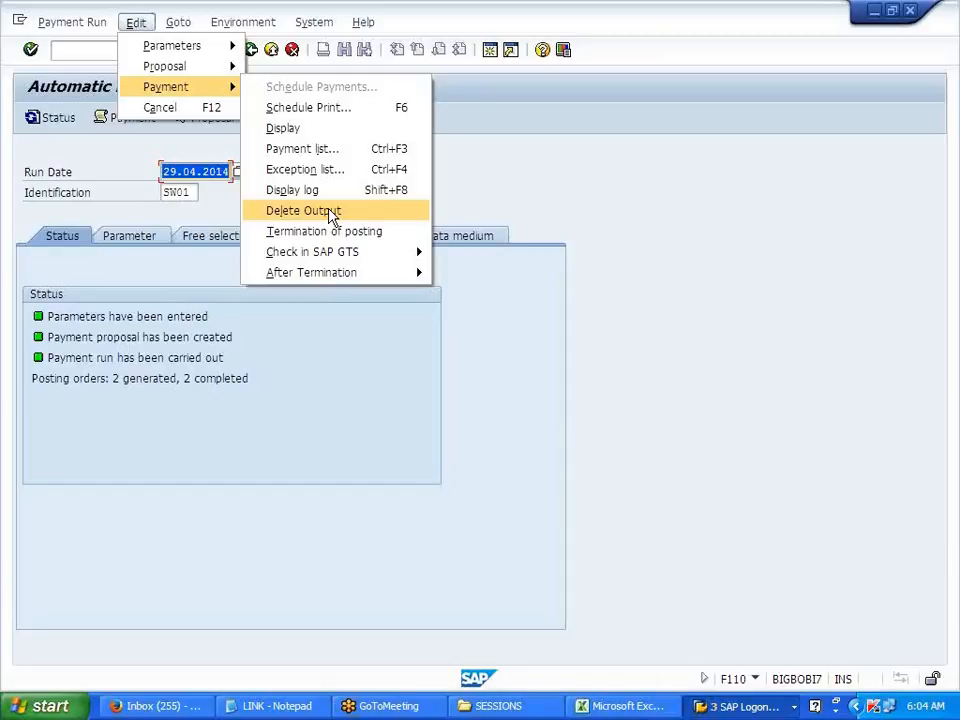
click(327, 425)
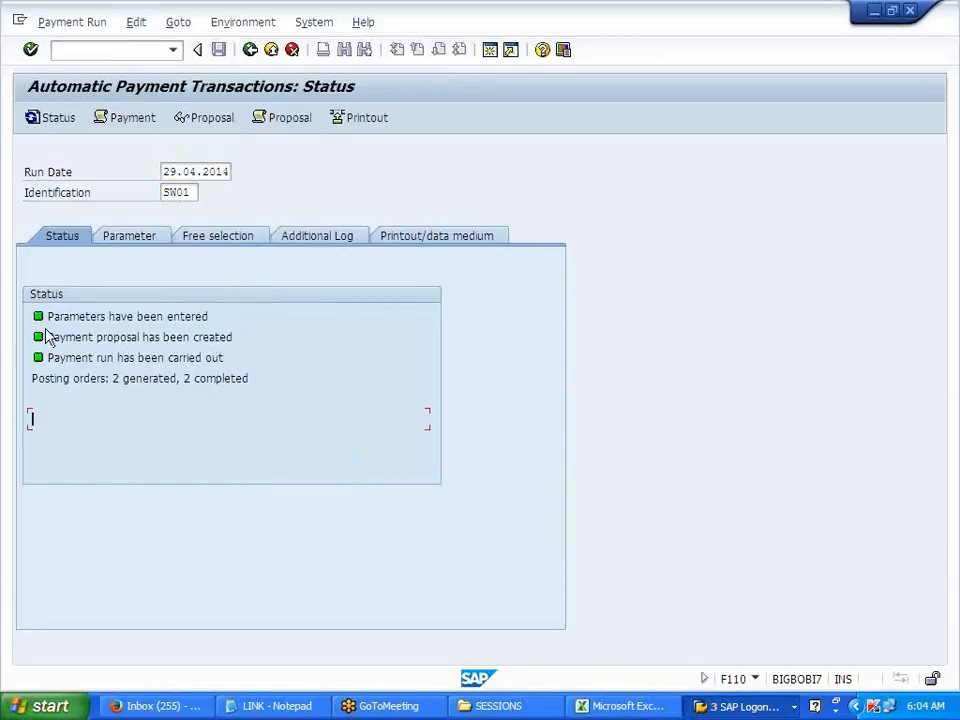
drag(53, 340, 307, 337)
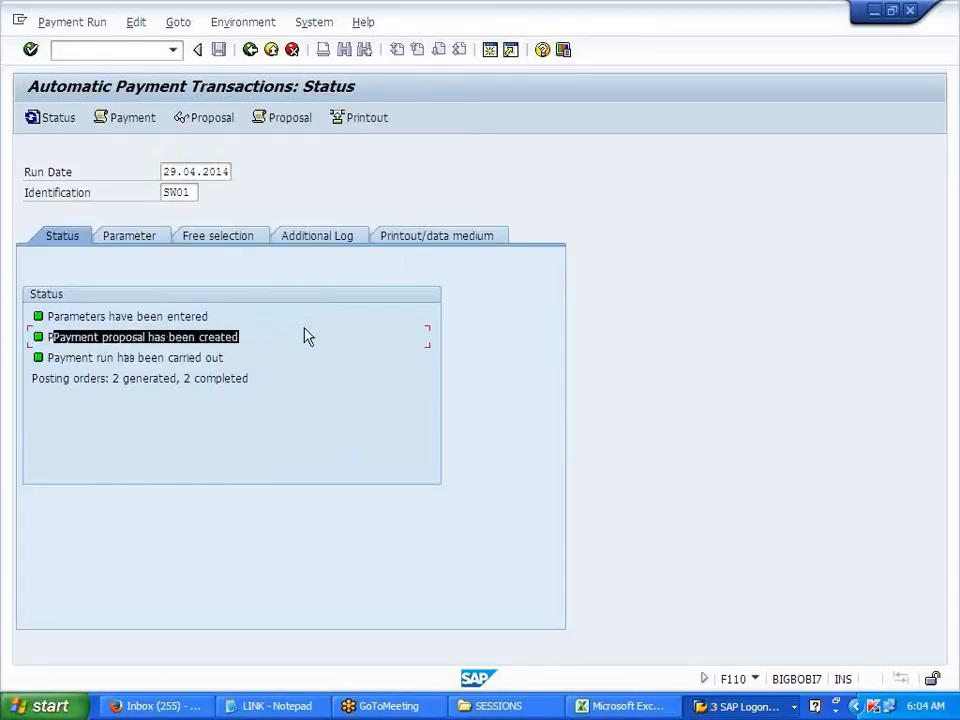
key(ctrl+c)
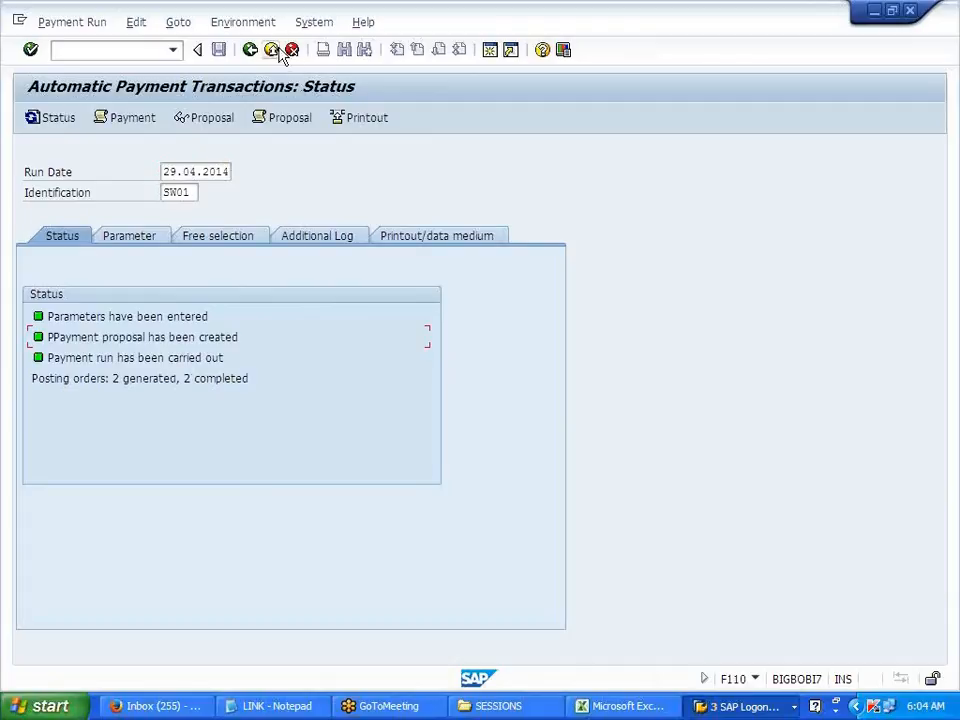
- In the payment program configuration, check the document type for US payment method E, and return to the payment run status
click(252, 24)
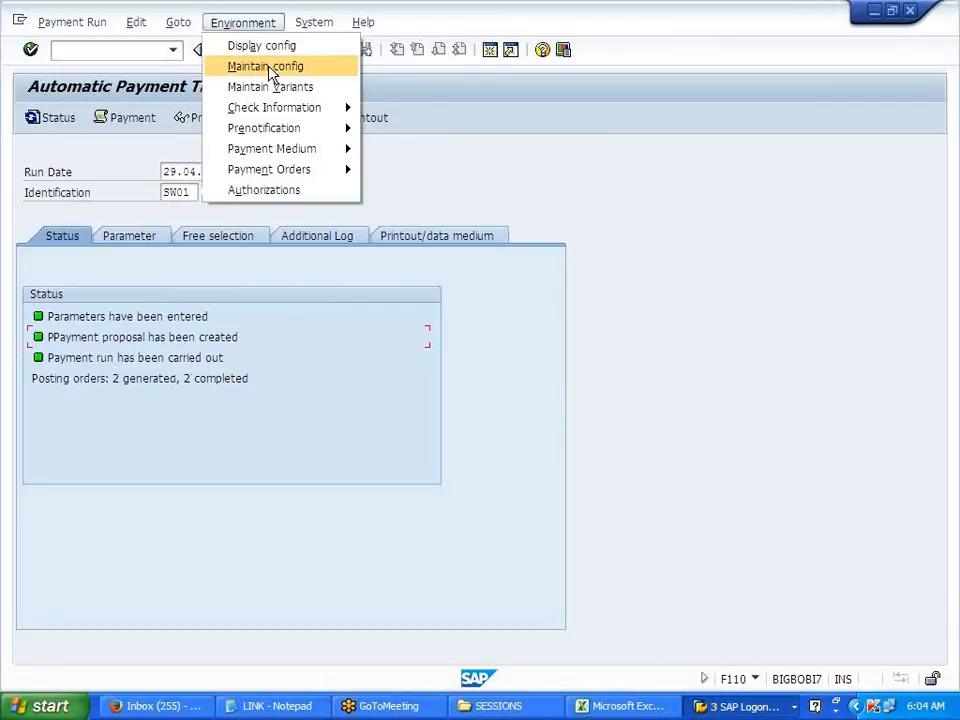
click(268, 67)
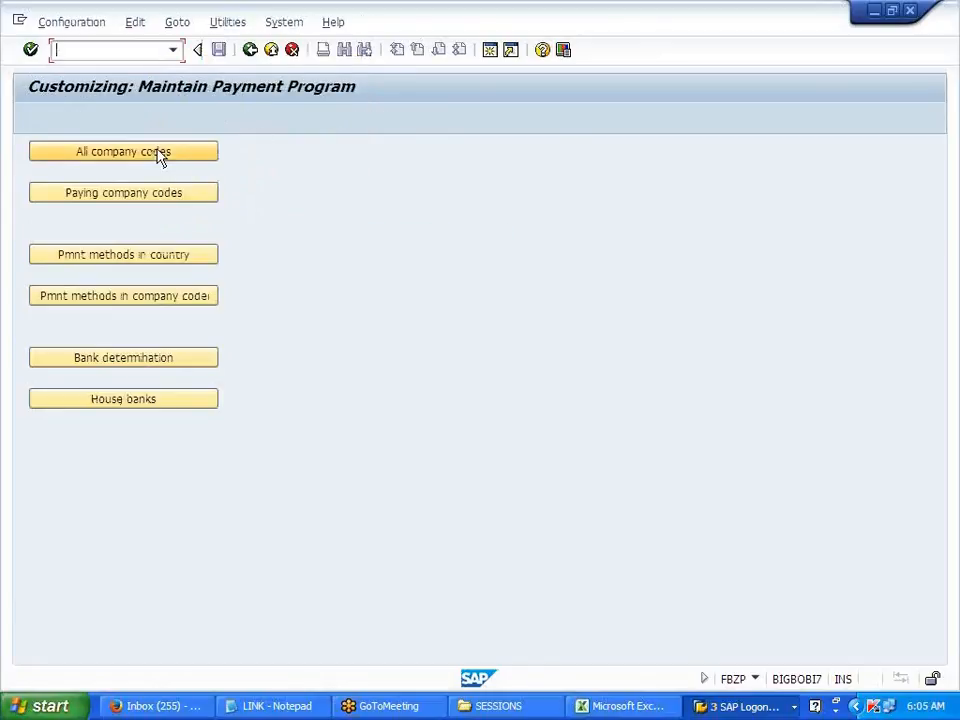
click(152, 262)
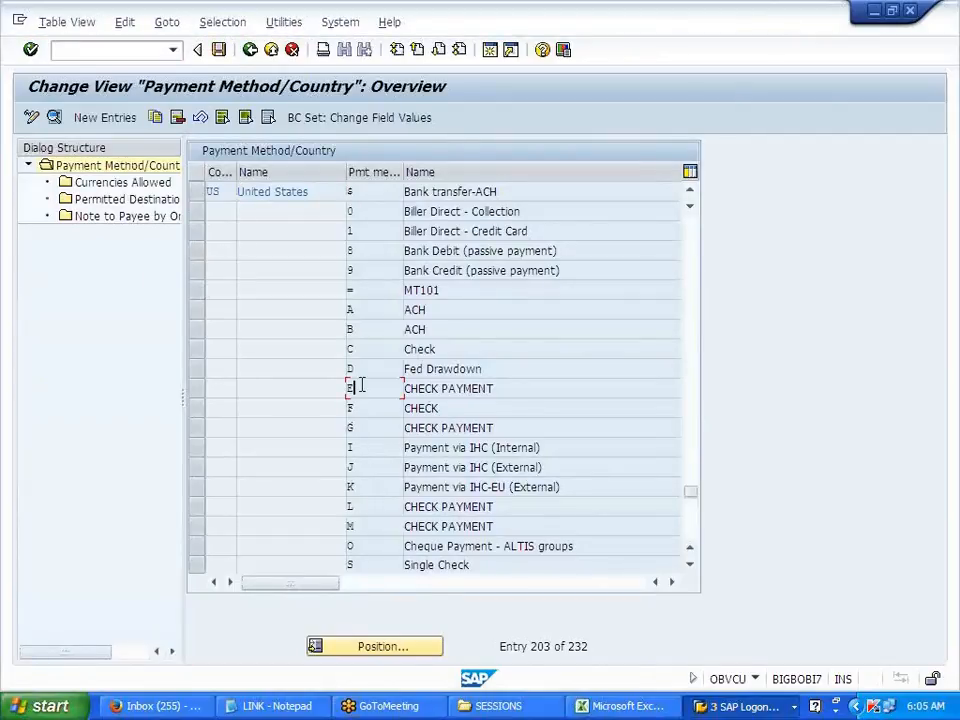
double_click(365, 393)
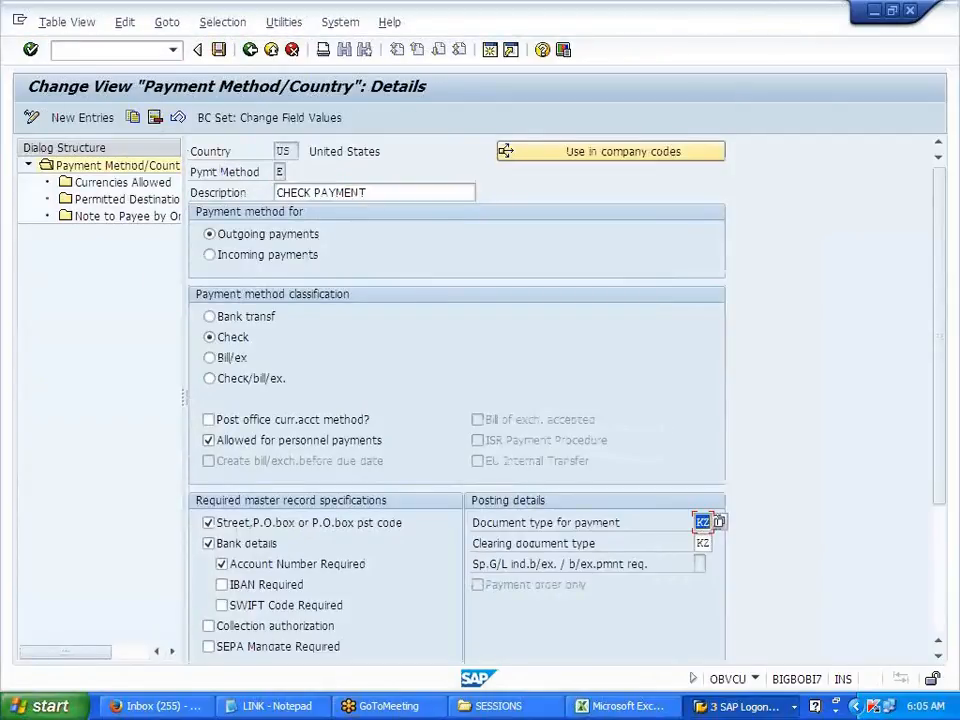
click(703, 521)
click(250, 50)
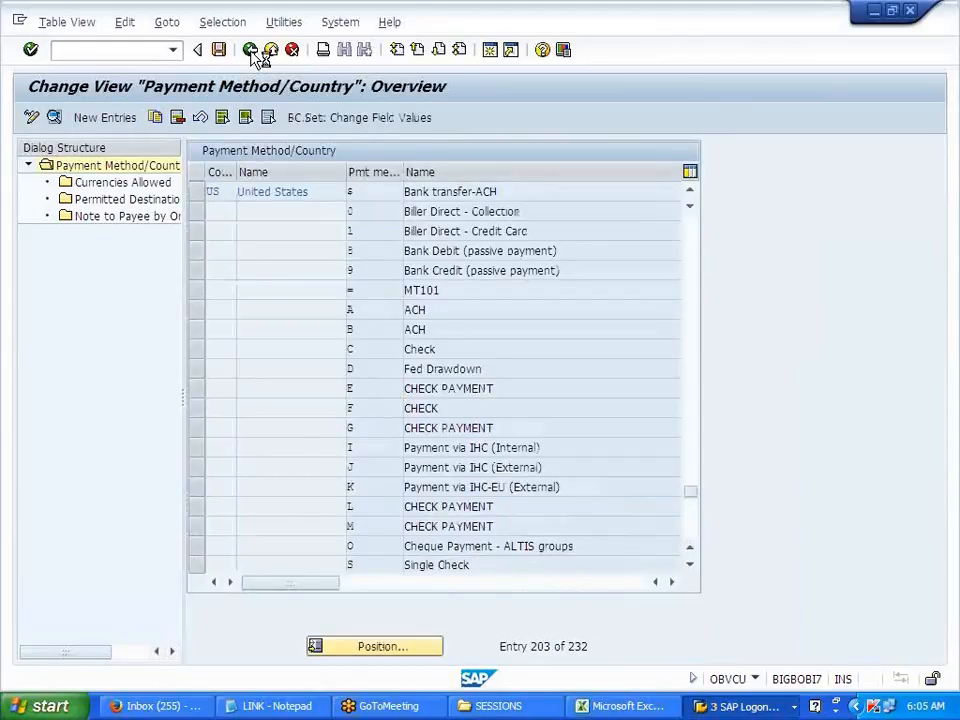
click(251, 50)
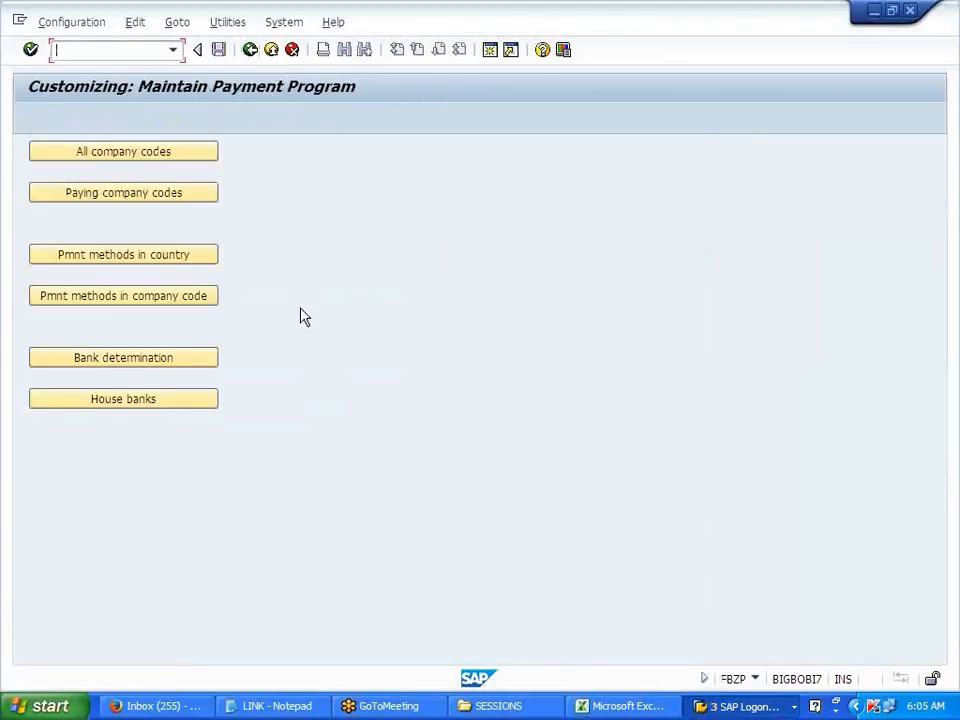
click(251, 52)
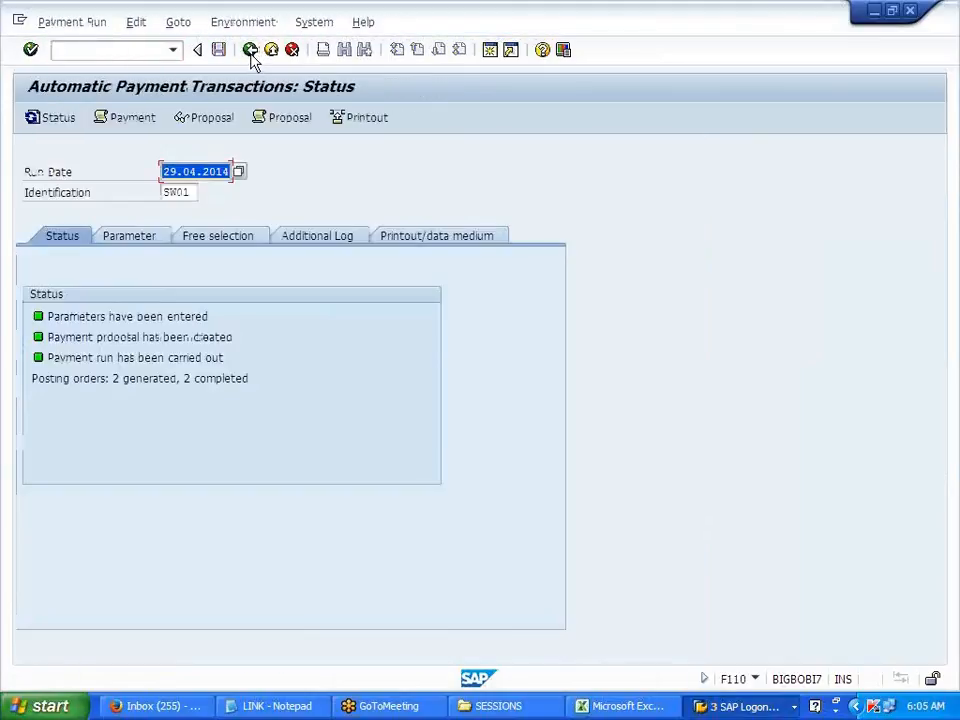
click(242, 28)
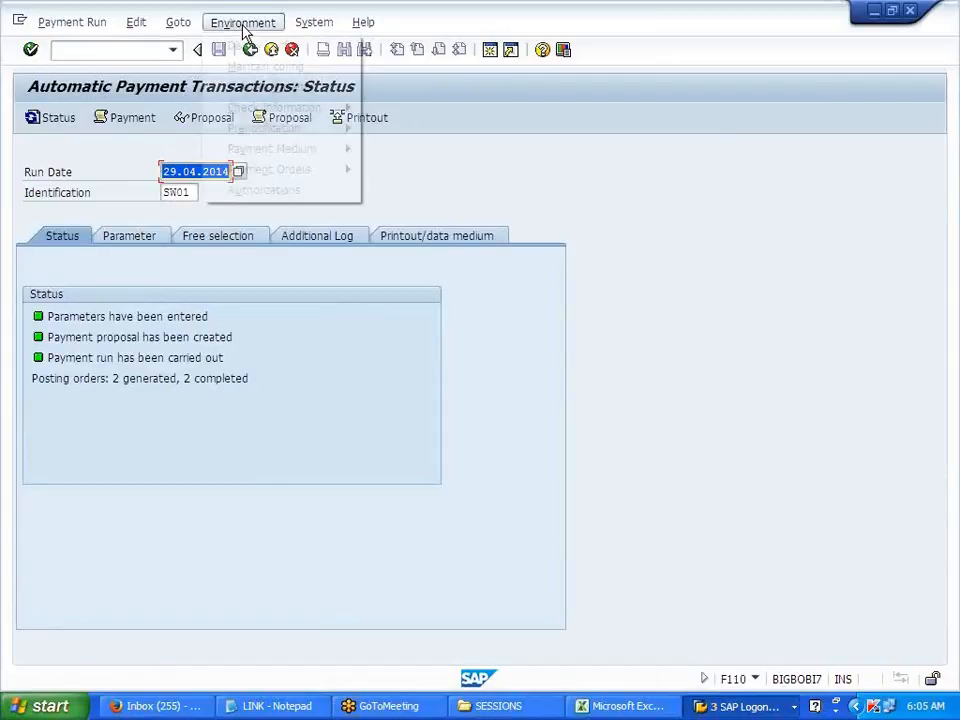
mouse_move(279, 112)
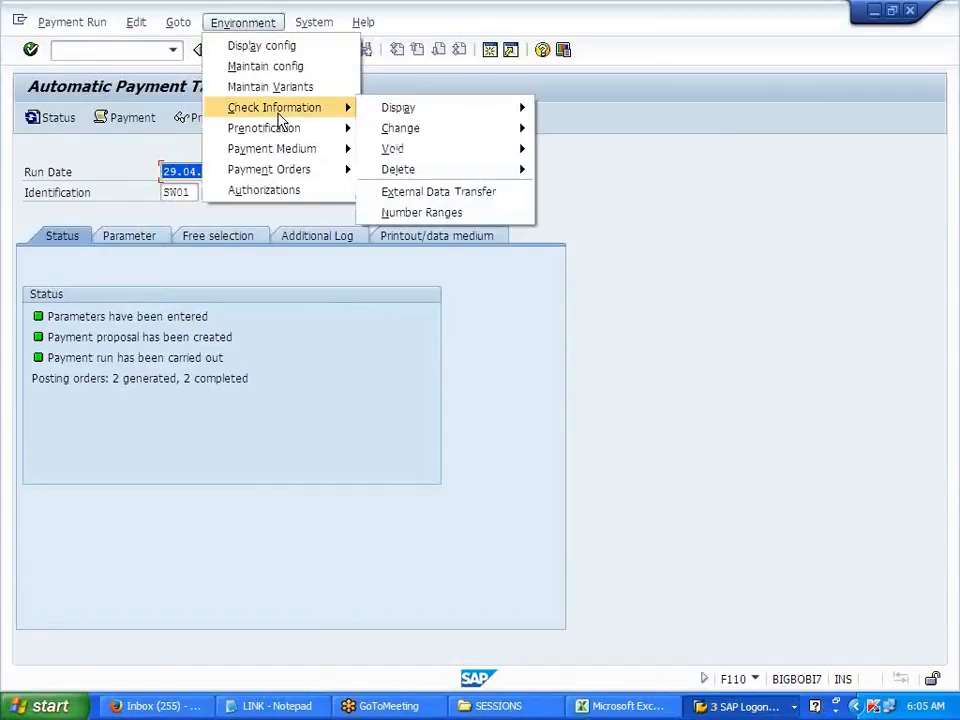
mouse_move(390, 127)
click(414, 214)
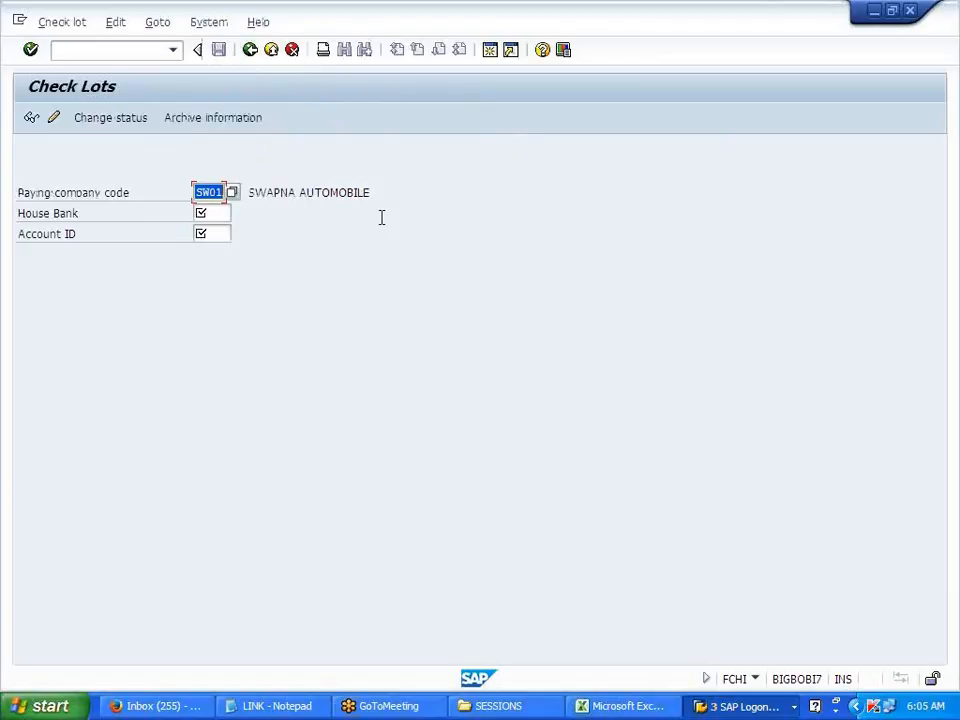
click(212, 213)
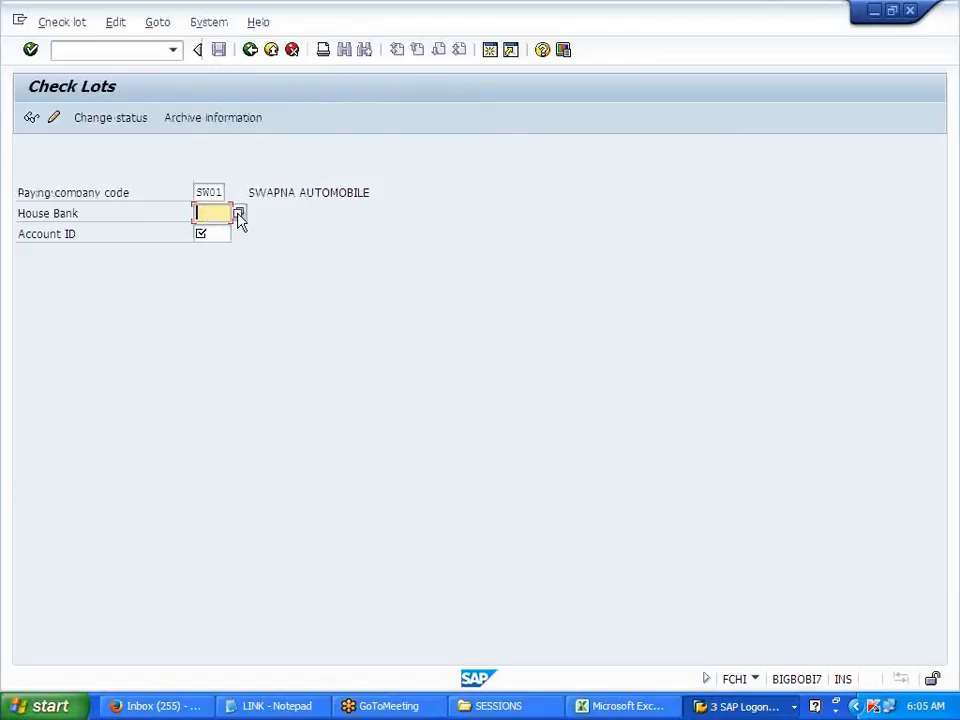
click(252, 53)
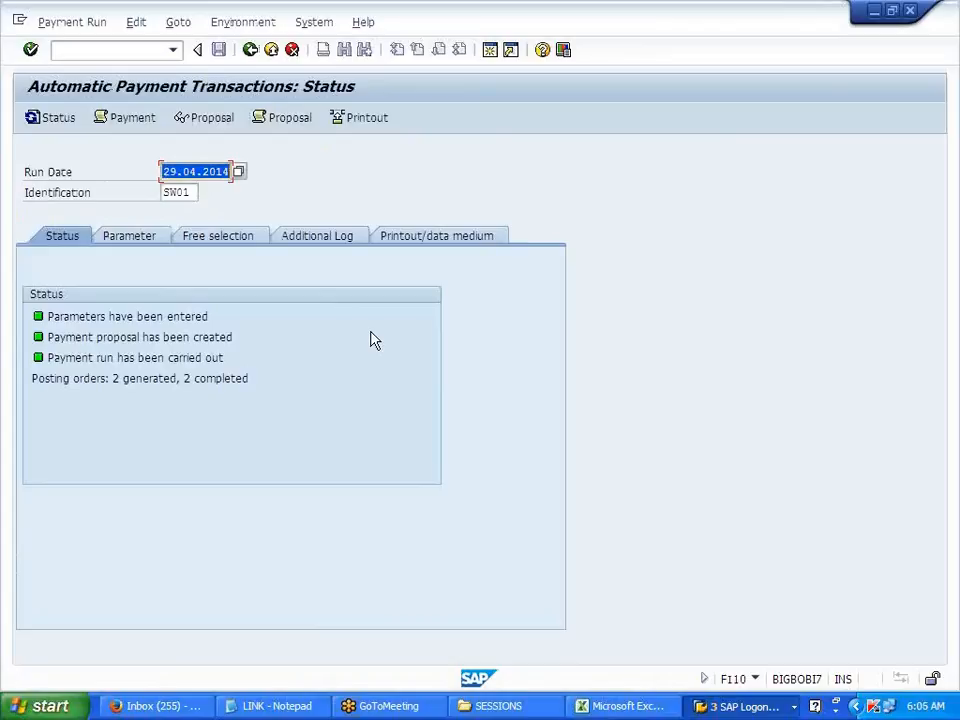
- Open the check number ranges and select house bank BOAP for paying company code SW01
click(258, 24)
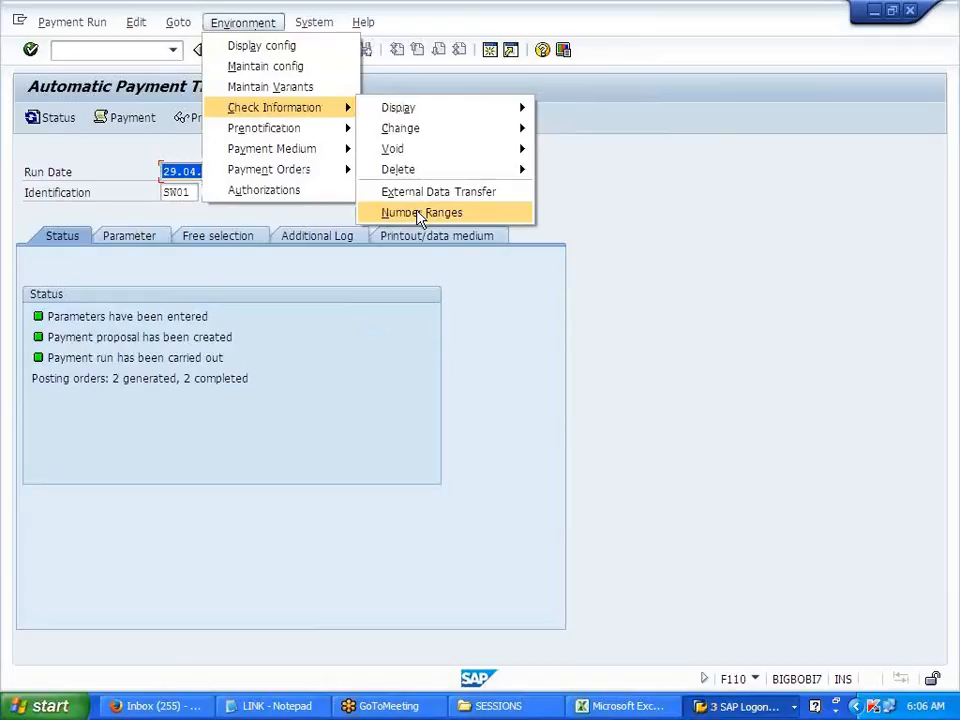
click(420, 213)
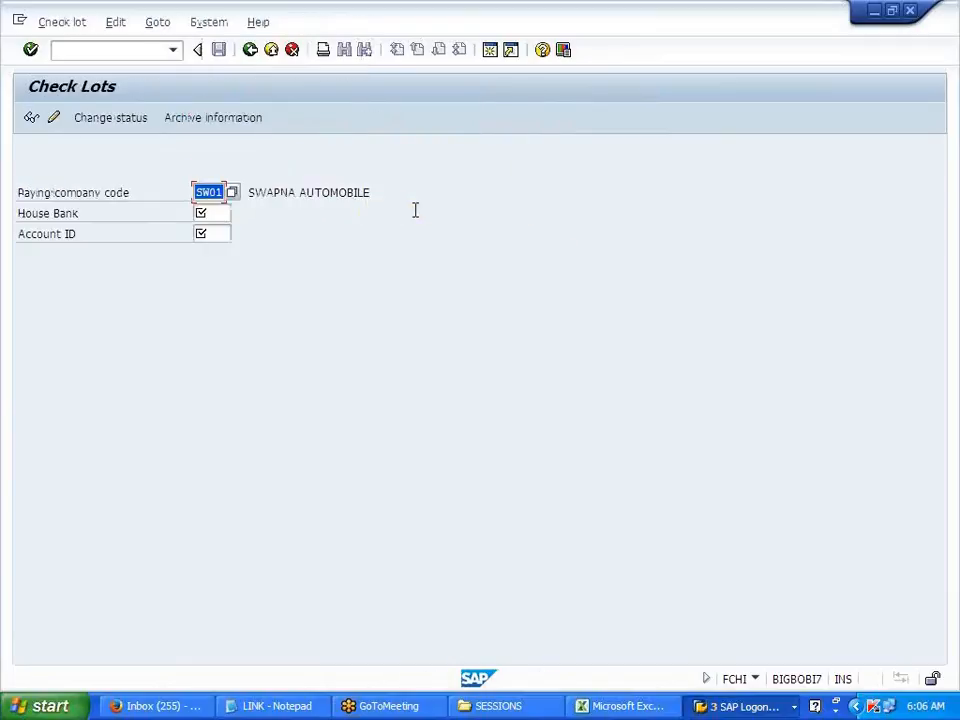
click(212, 213)
click(239, 214)
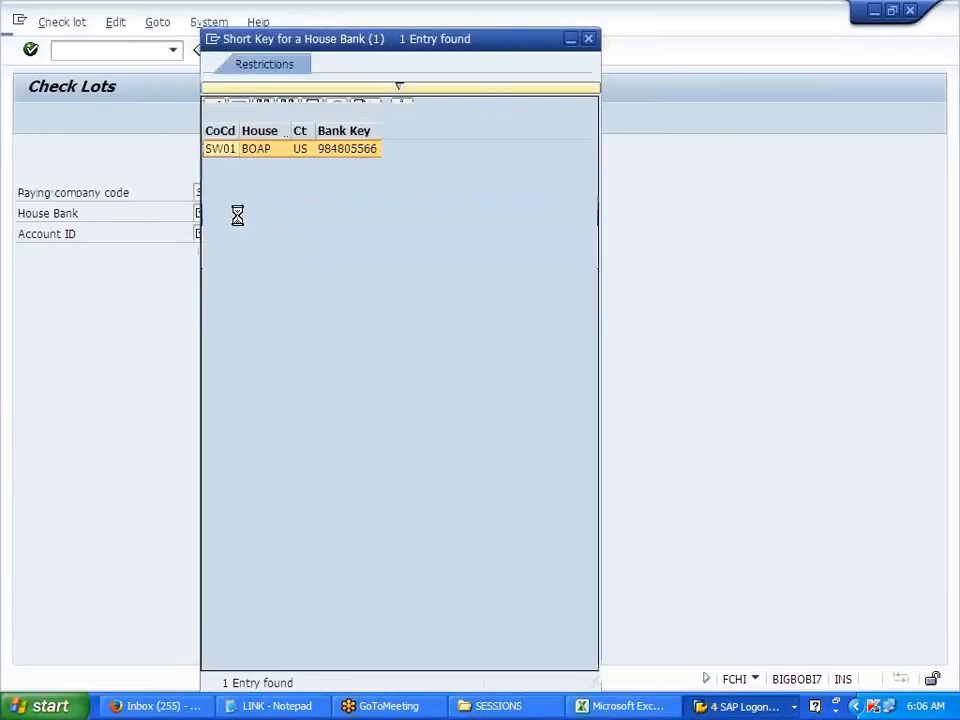
double_click(300, 152)
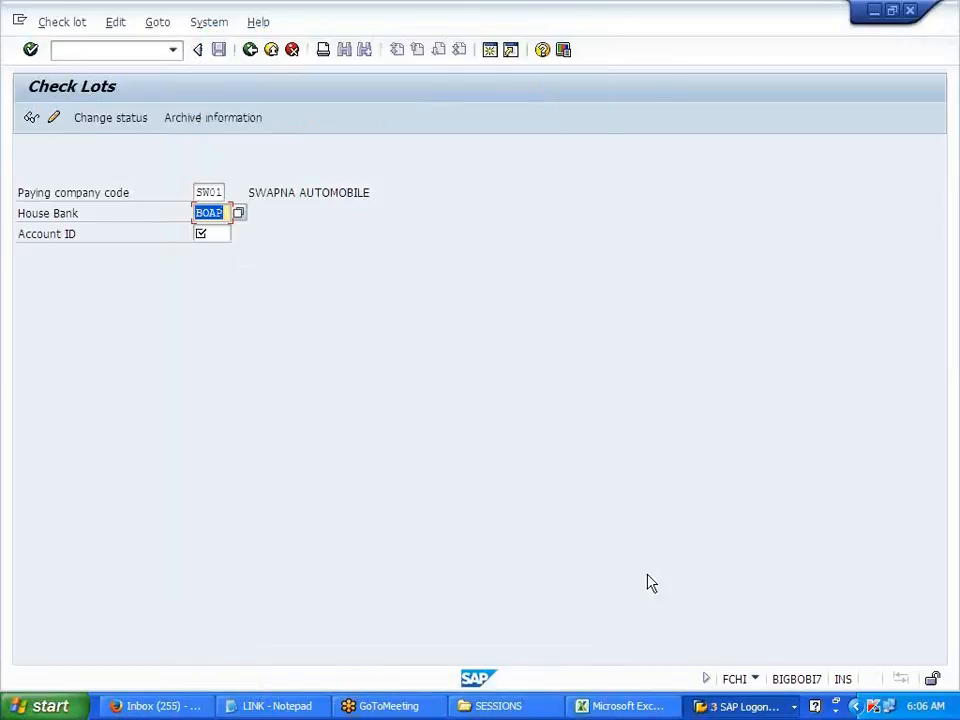
- Select account ID BOAS for house bank BOAP in the check lot selection
click(219, 234)
click(238, 235)
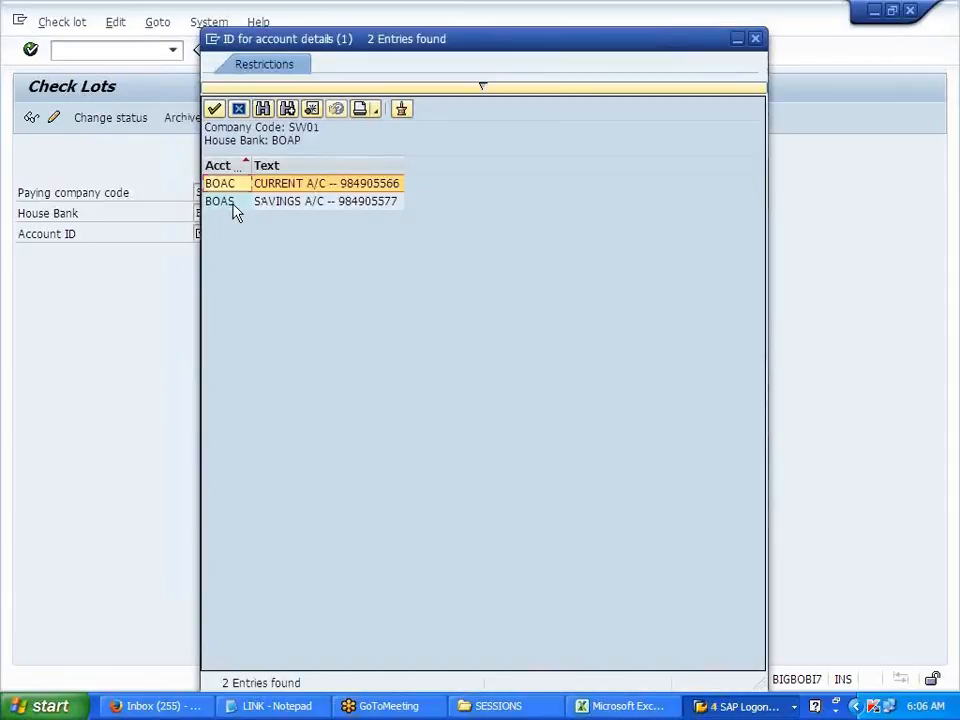
double_click(226, 201)
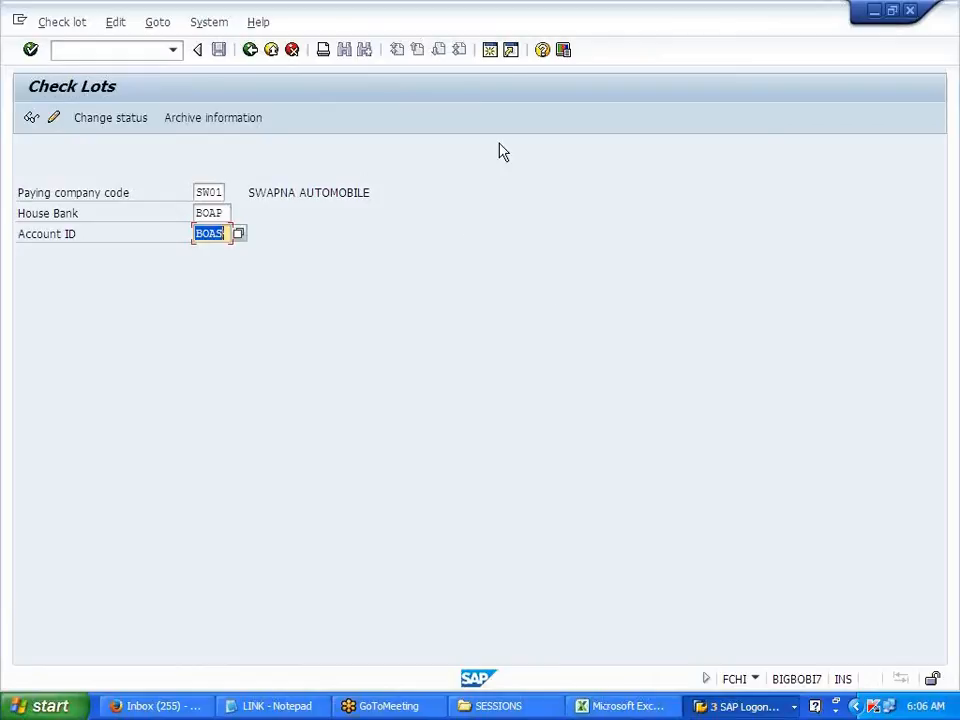
- Run transaction FBZP in a new session and display the house bank accounts of company code SW01
click(489, 49)
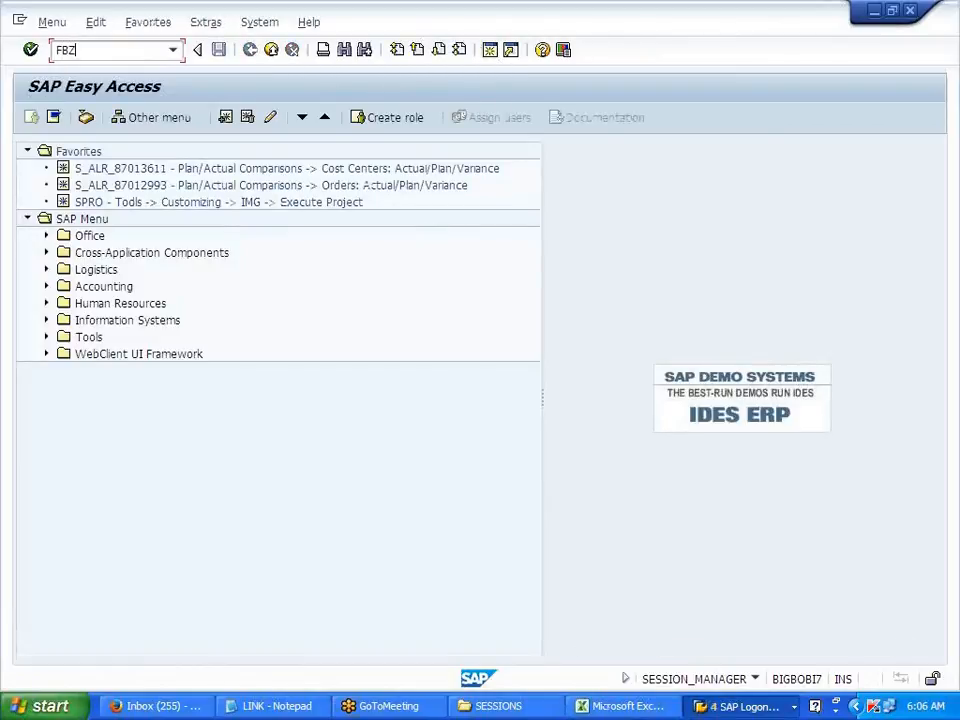
text(FBZP)
key(Return)
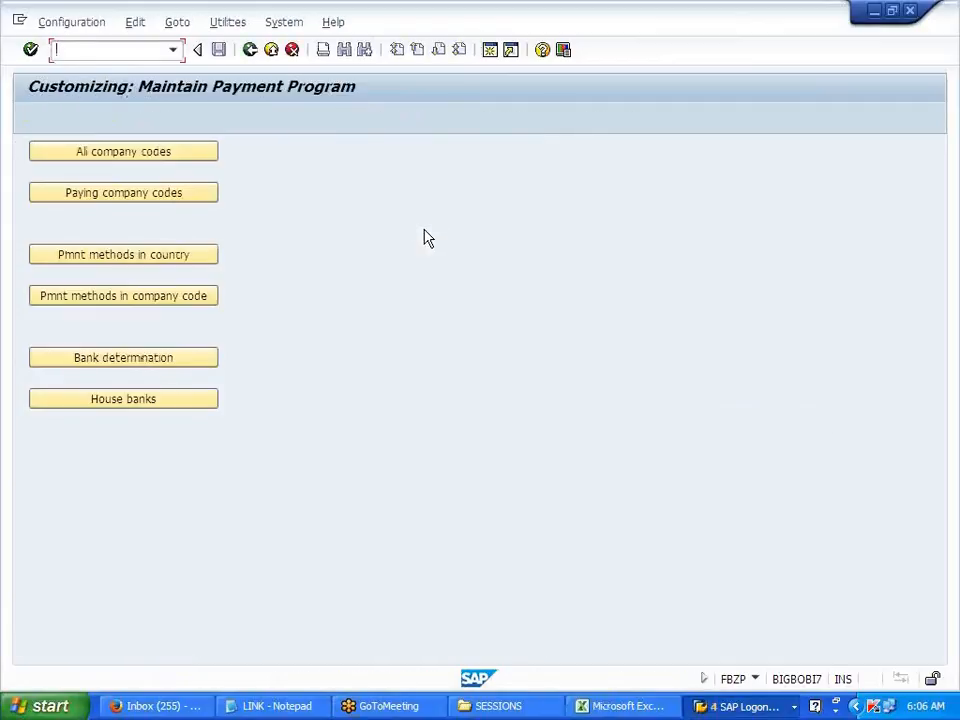
click(159, 367)
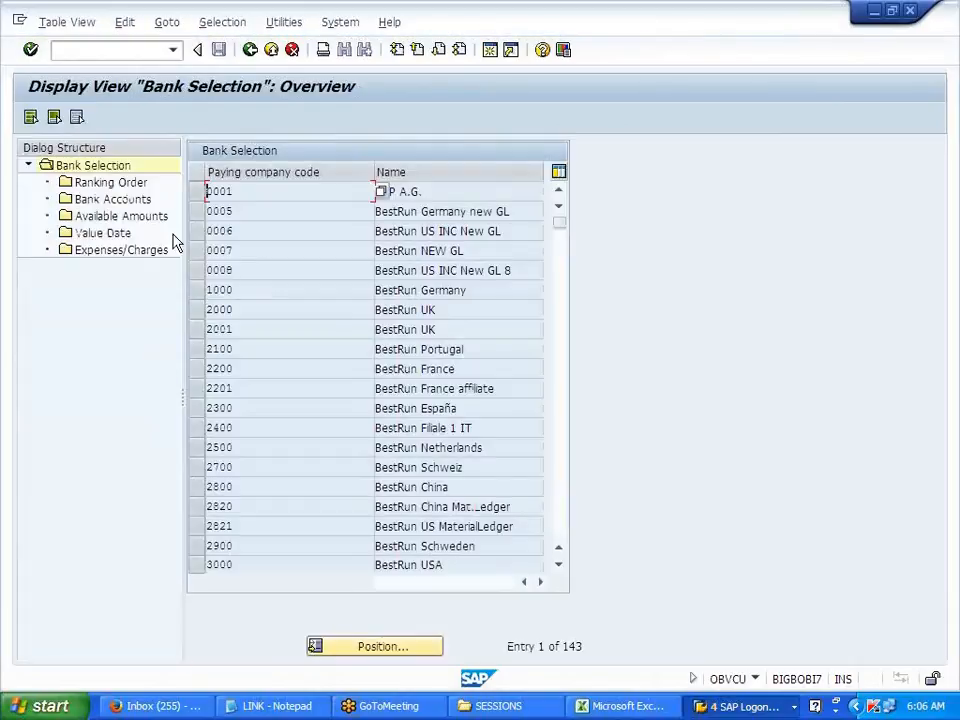
click(251, 50)
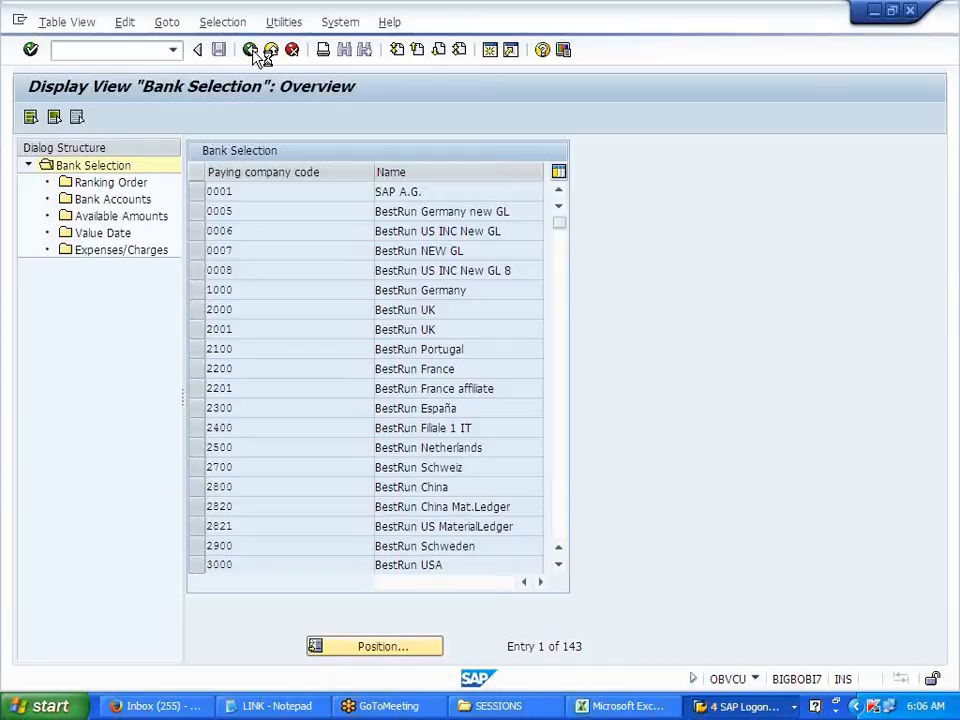
click(157, 405)
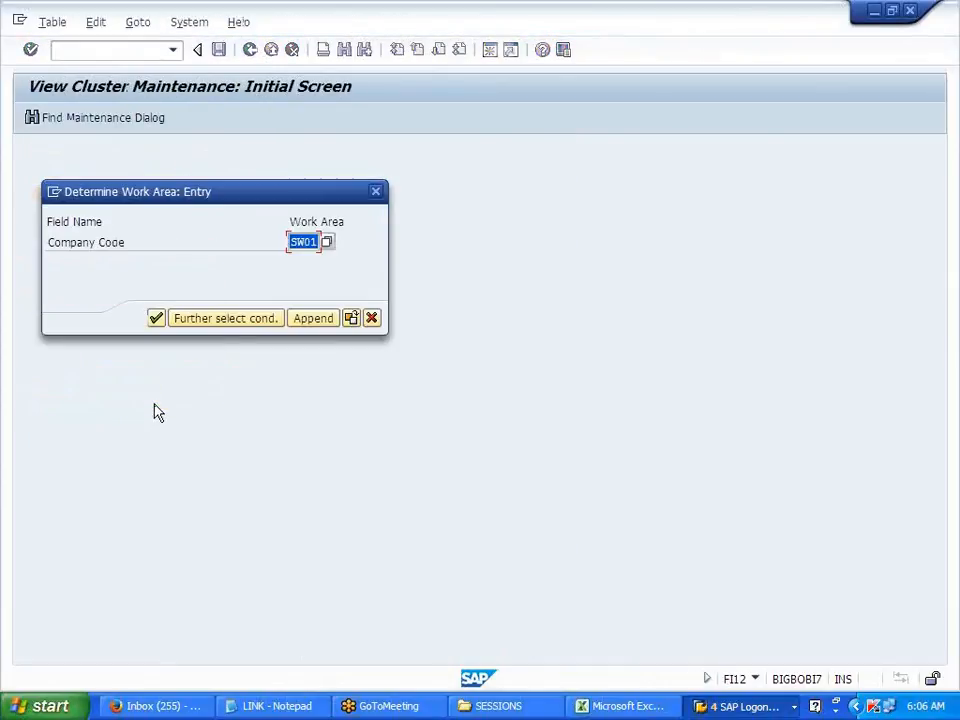
click(157, 319)
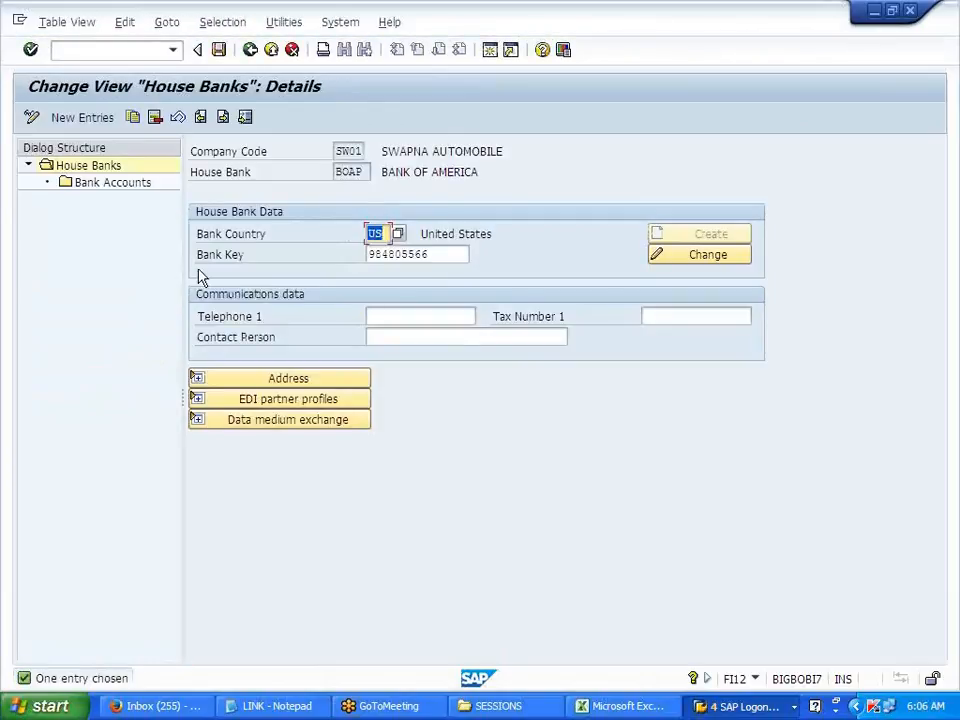
double_click(146, 191)
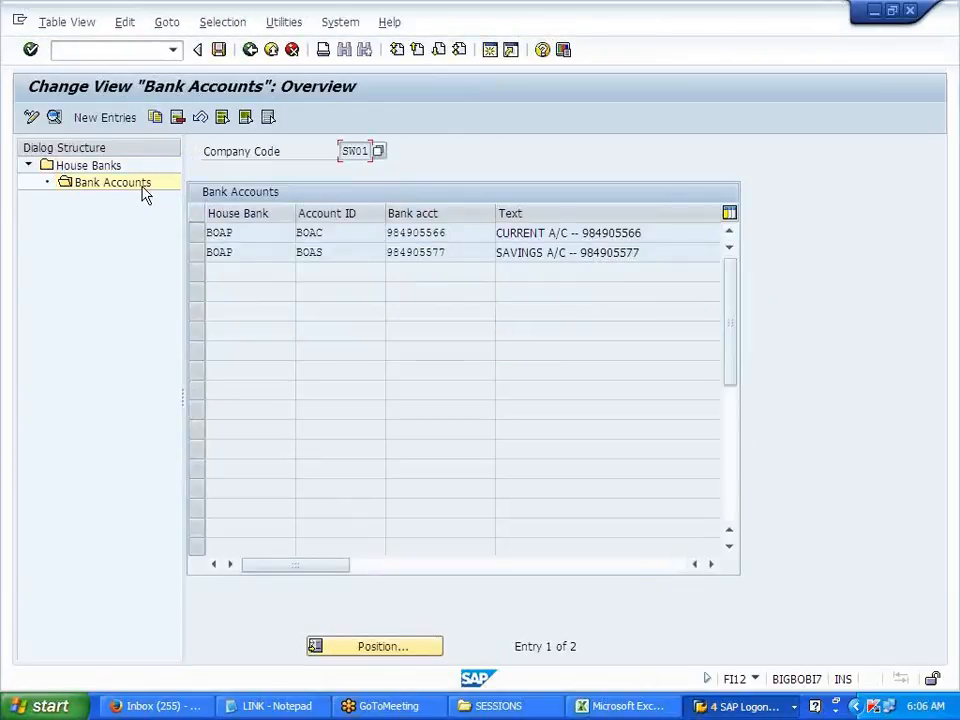
- Check the G/L account assigned to savings account BOAS and return to the bank accounts overview
double_click(238, 253)
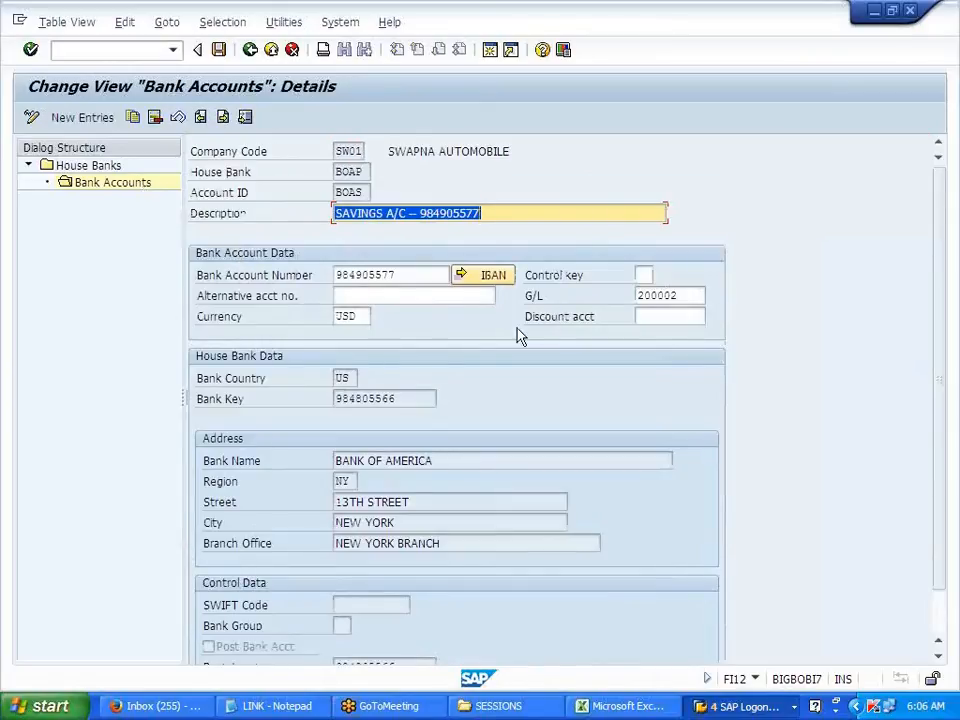
click(684, 294)
double_click(684, 294)
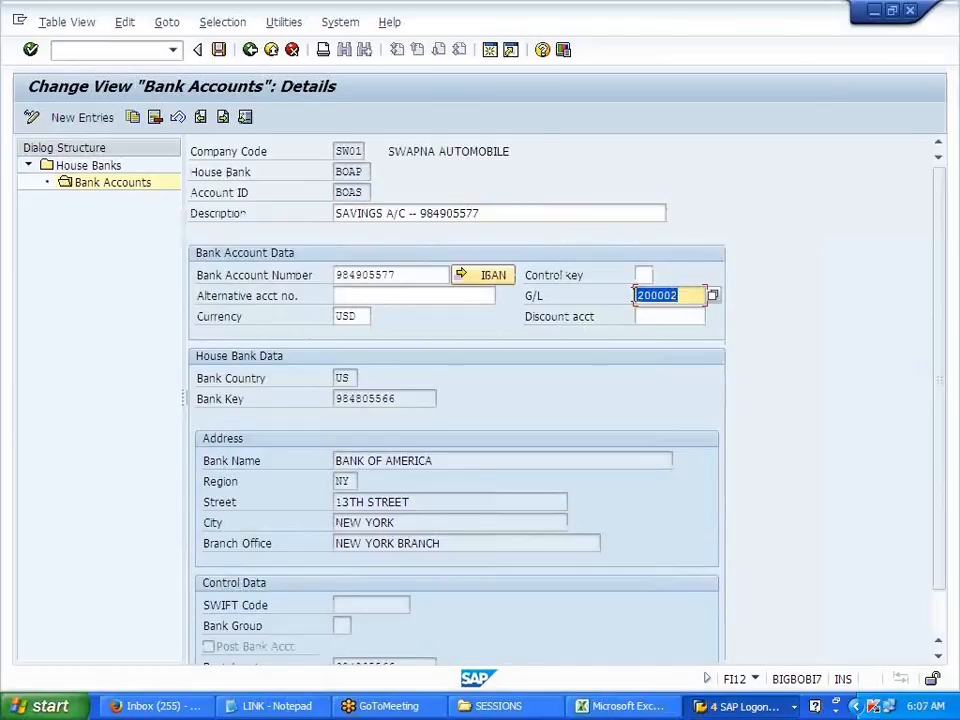
click(634, 295)
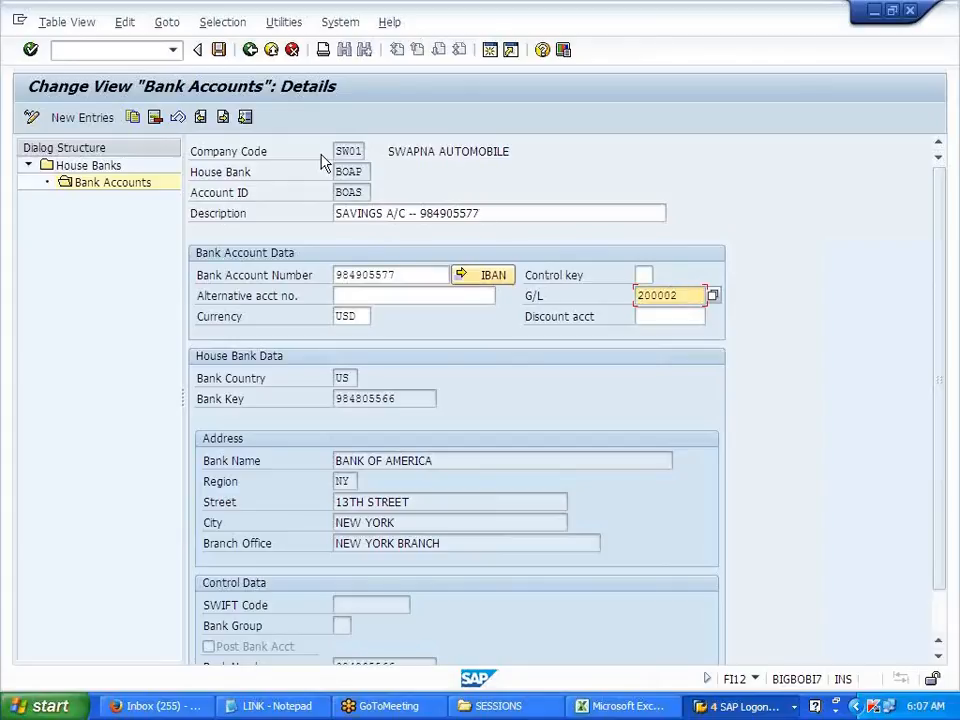
click(250, 52)
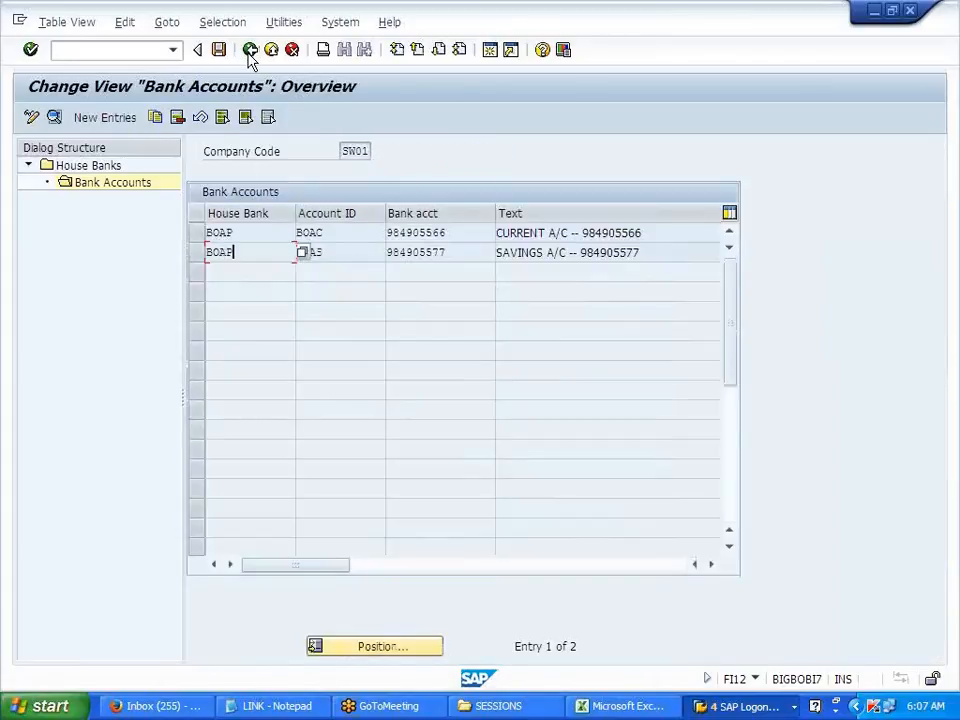
- Check the G/L account assigned to current account BOAC and return to the payment program configuration
double_click(238, 233)
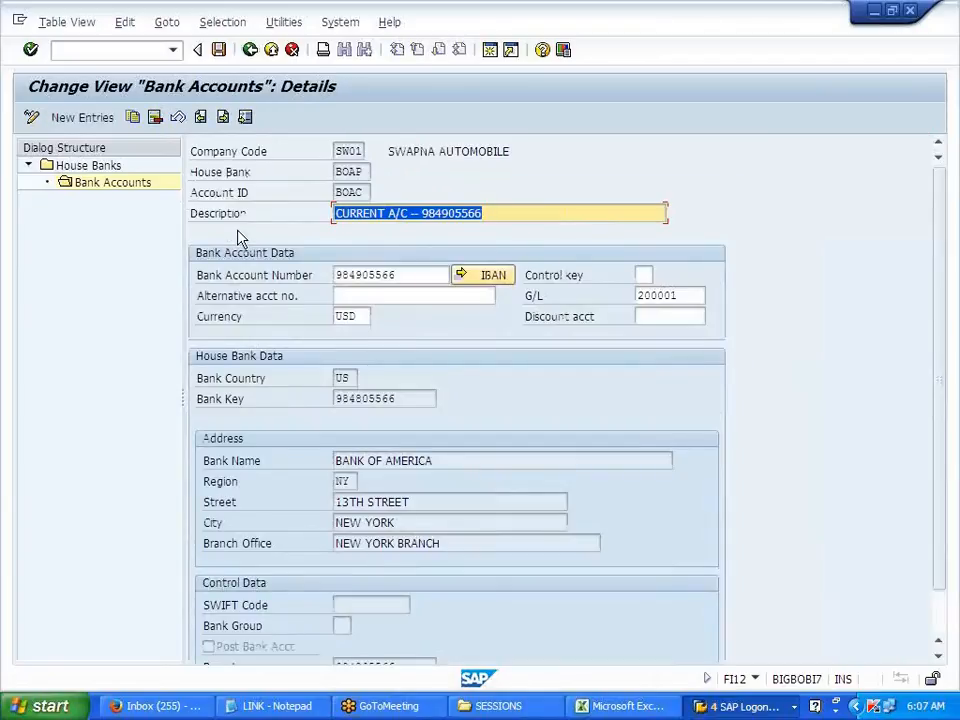
click(249, 50)
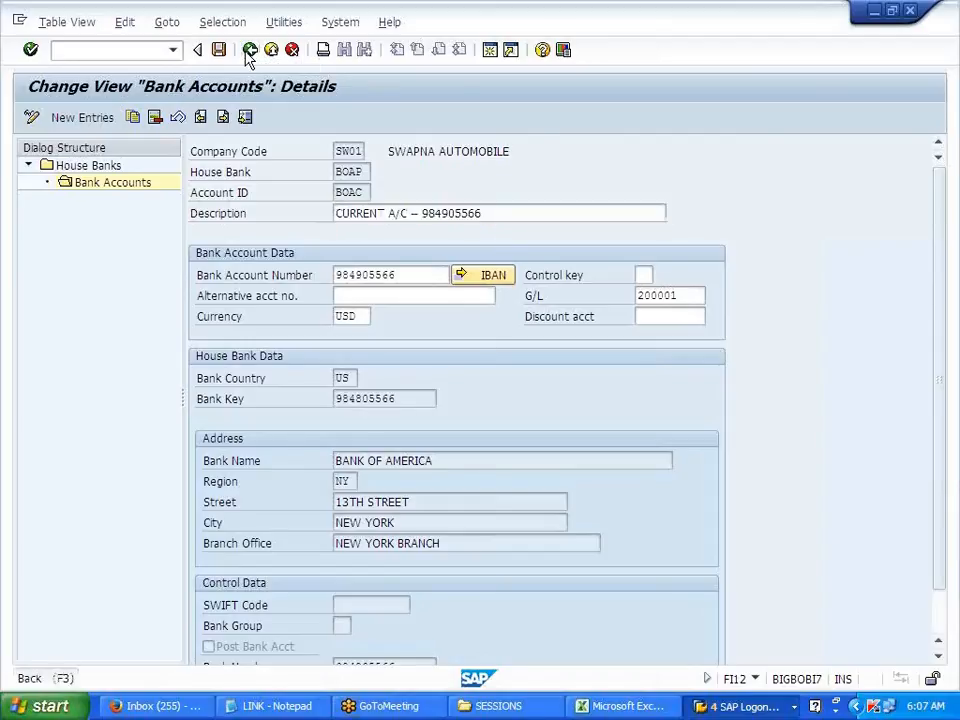
click(249, 50)
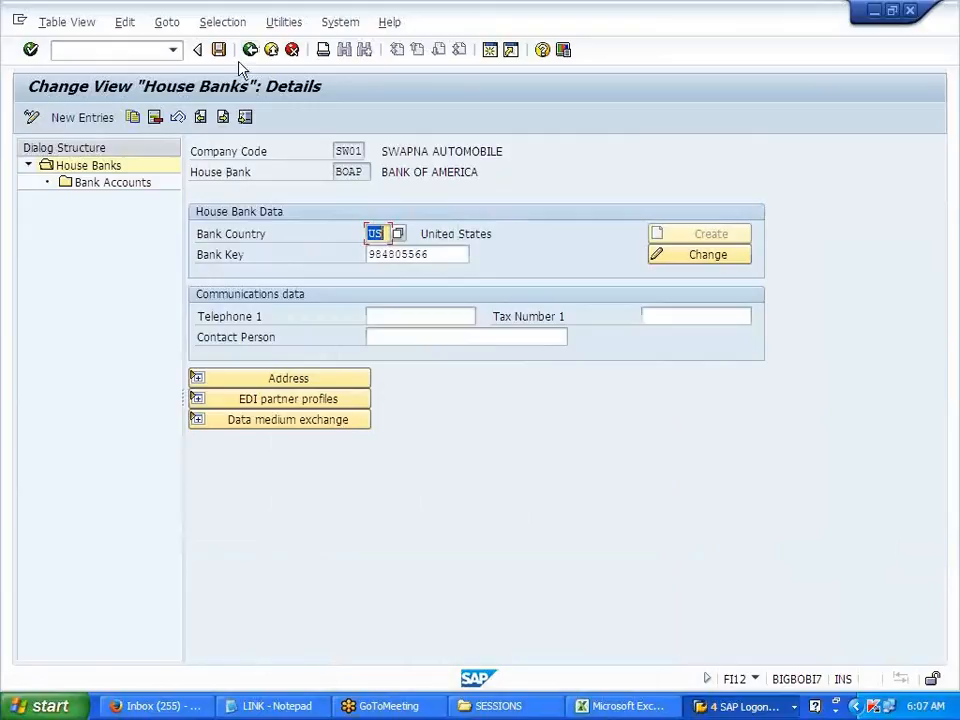
click(253, 57)
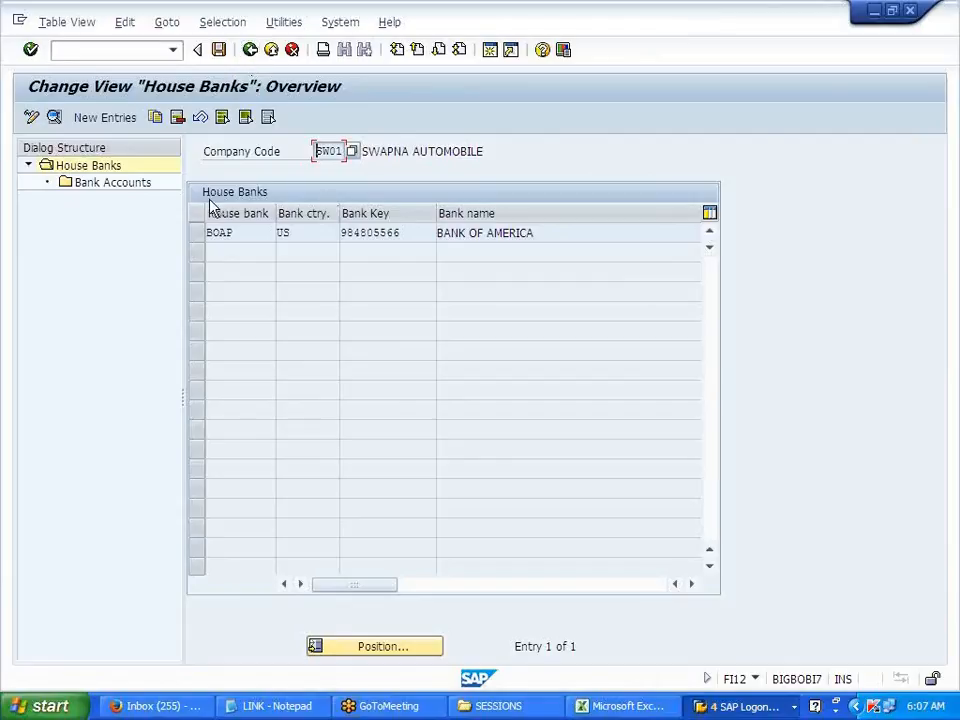
double_click(128, 186)
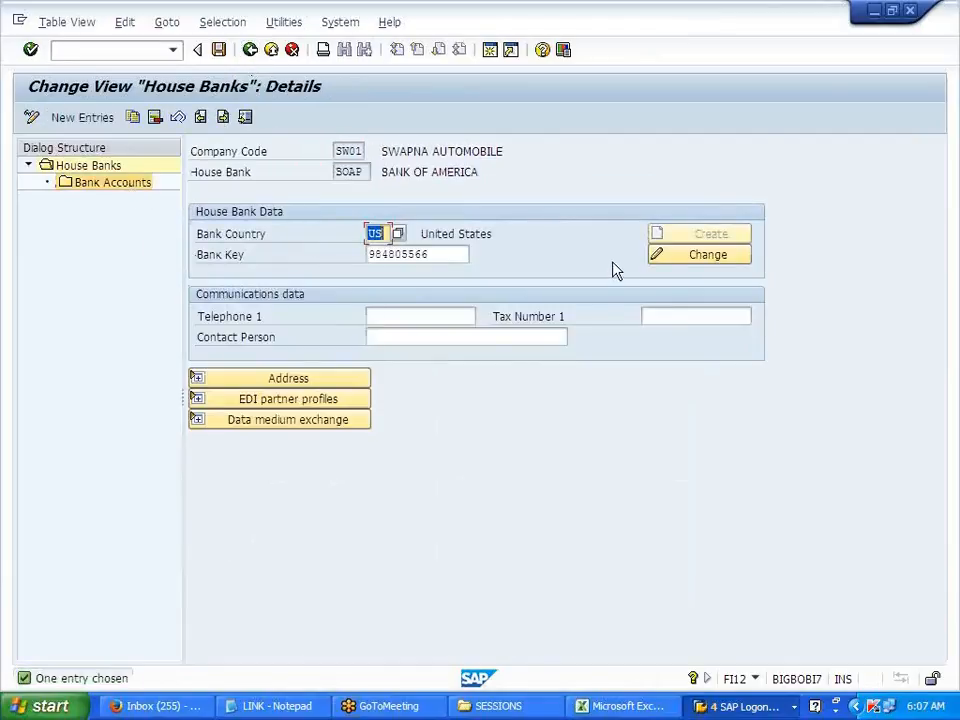
click(251, 56)
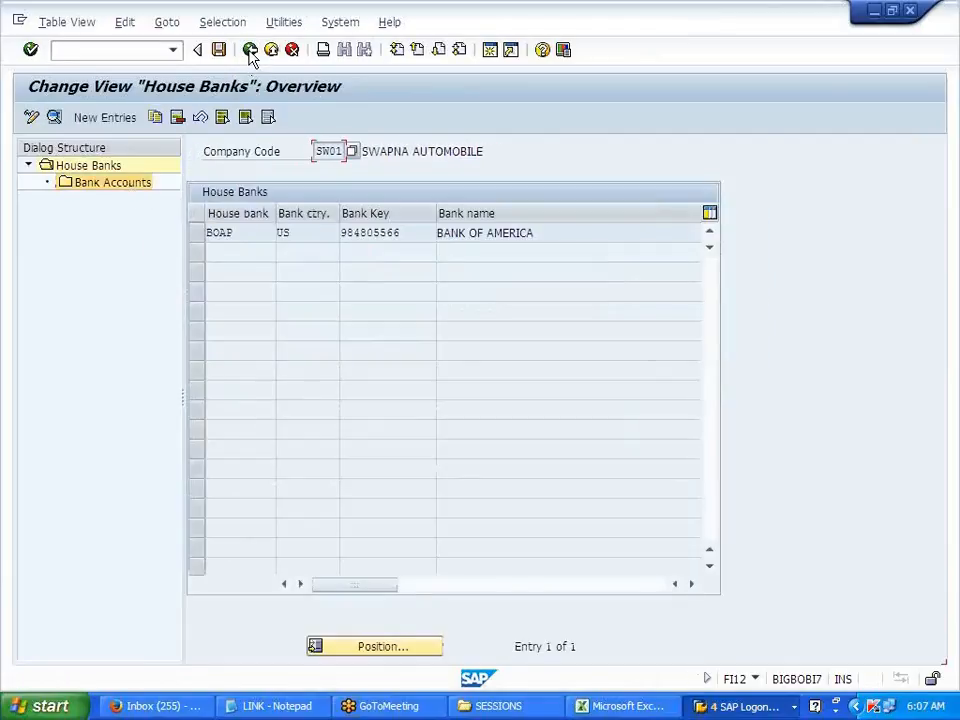
click(251, 52)
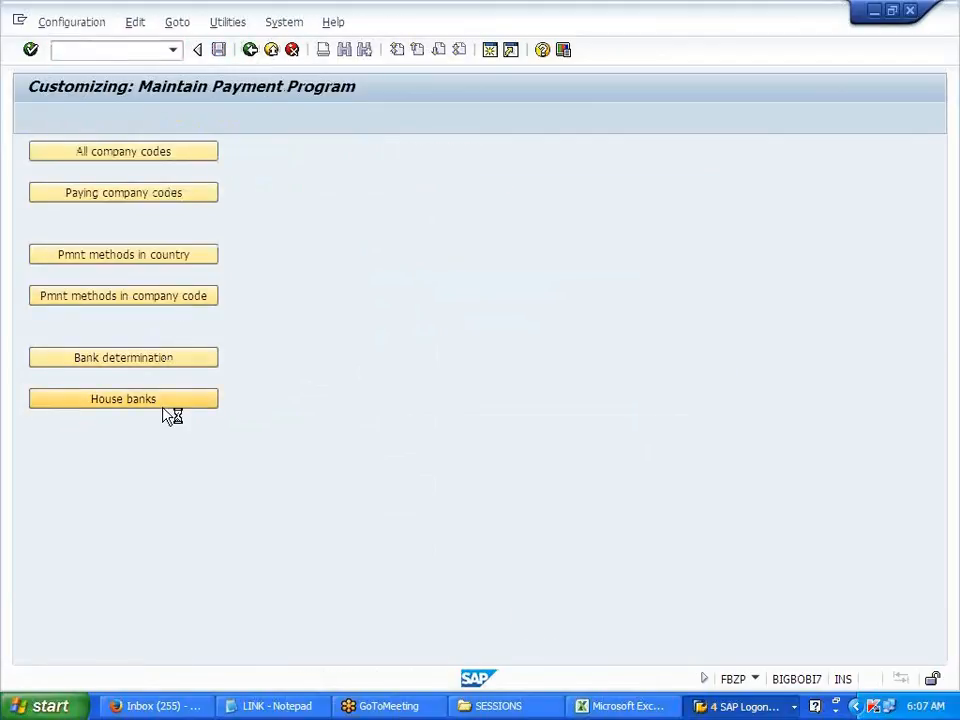
- Reopen the SW01 house bank accounts, compare the G/L accounts of BOAC and BOAS, and return to the payment program configuration
click(157, 319)
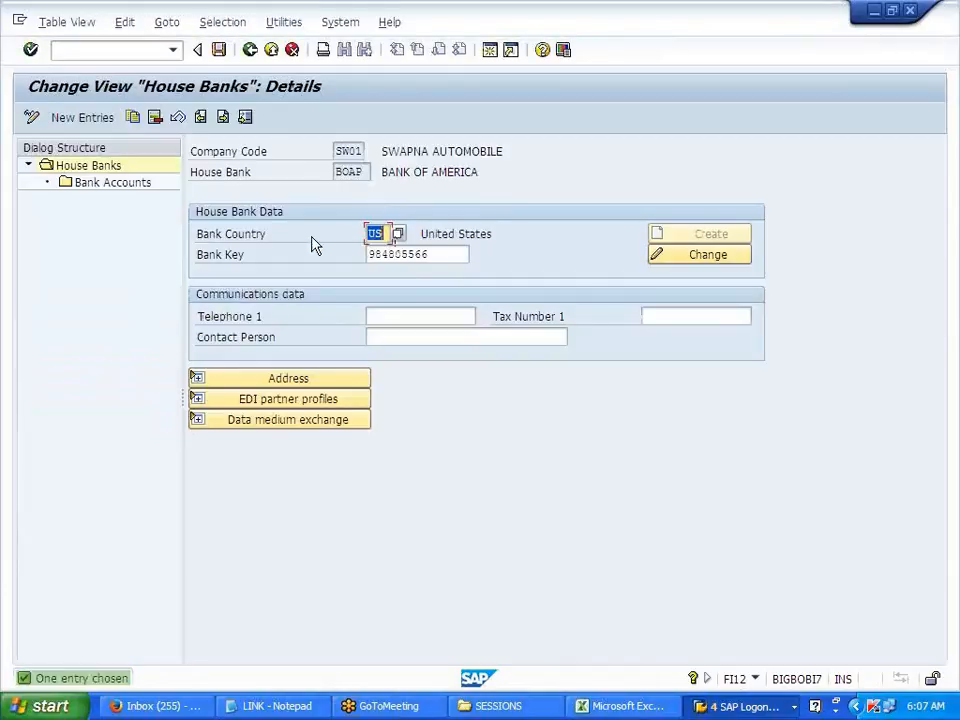
double_click(101, 185)
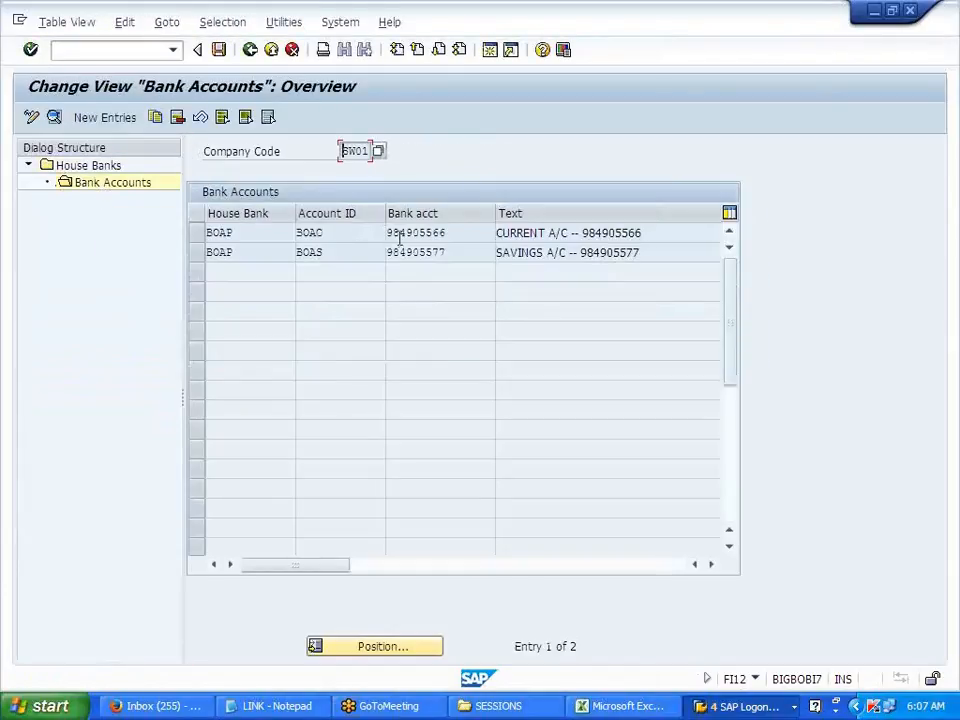
double_click(328, 236)
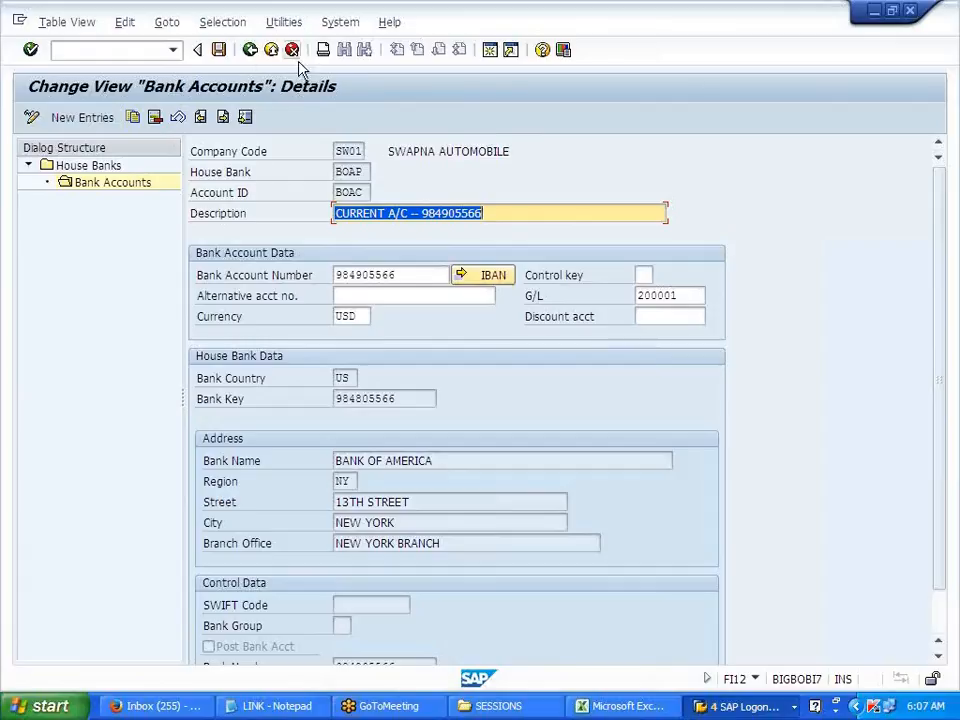
click(250, 50)
double_click(338, 252)
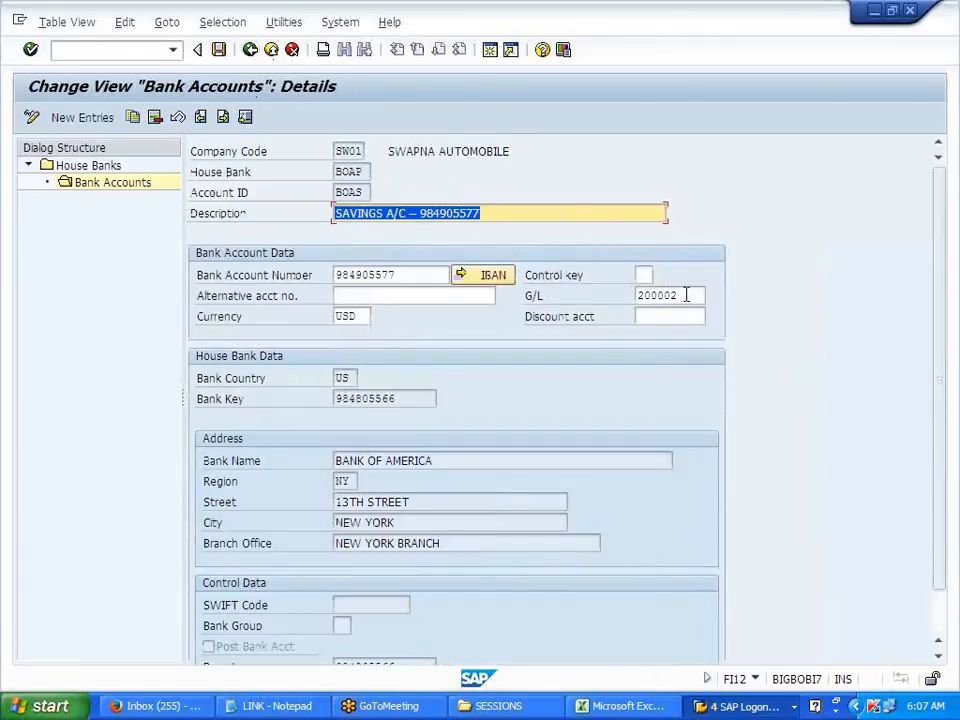
click(248, 52)
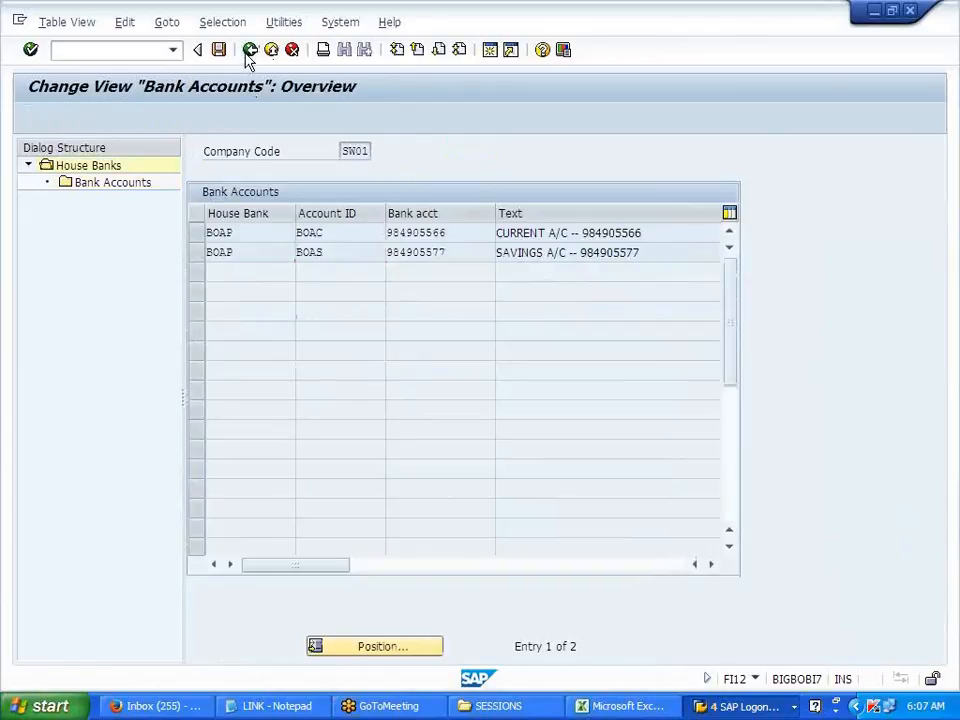
click(248, 52)
click(249, 51)
click(249, 51)
- In bank determination, check the bank subaccount set for paying company code SW01, and leave the payment program configuration
click(173, 358)
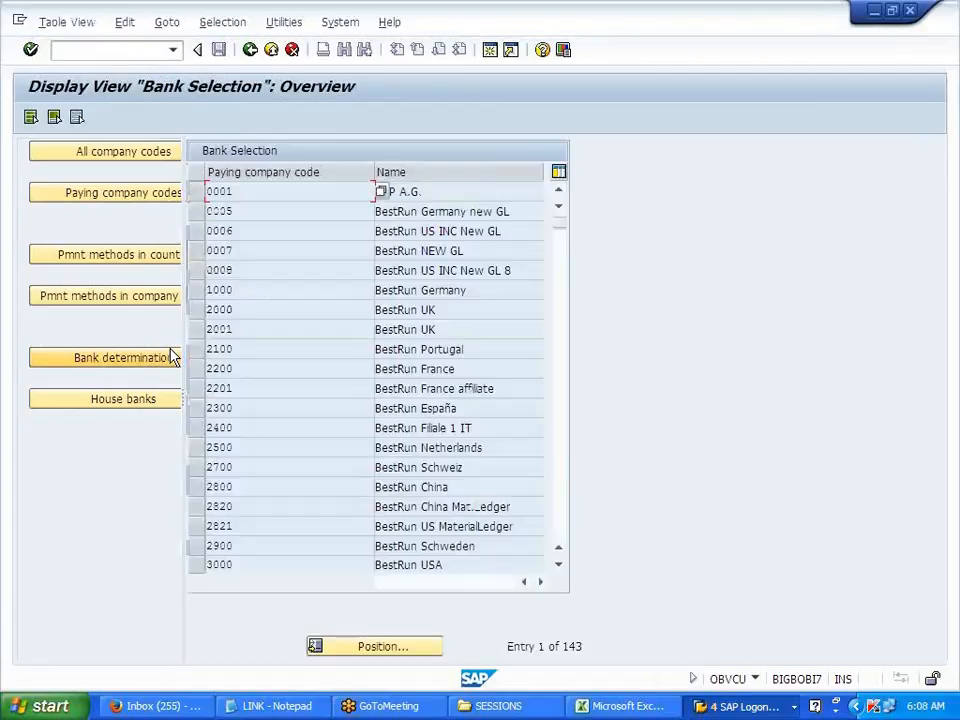
click(371, 648)
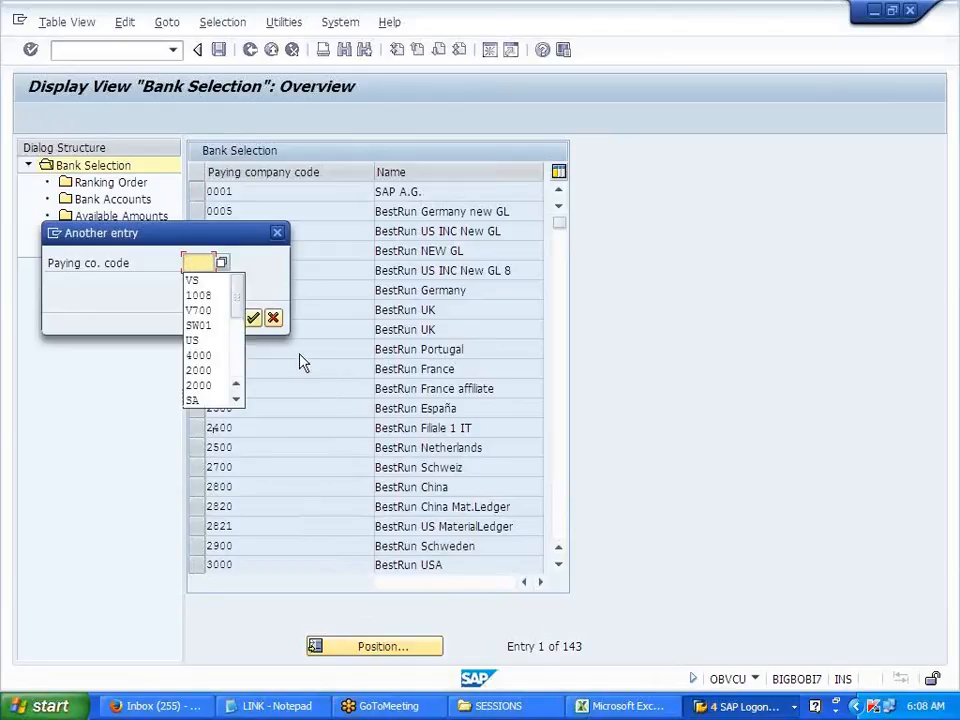
click(205, 326)
click(252, 316)
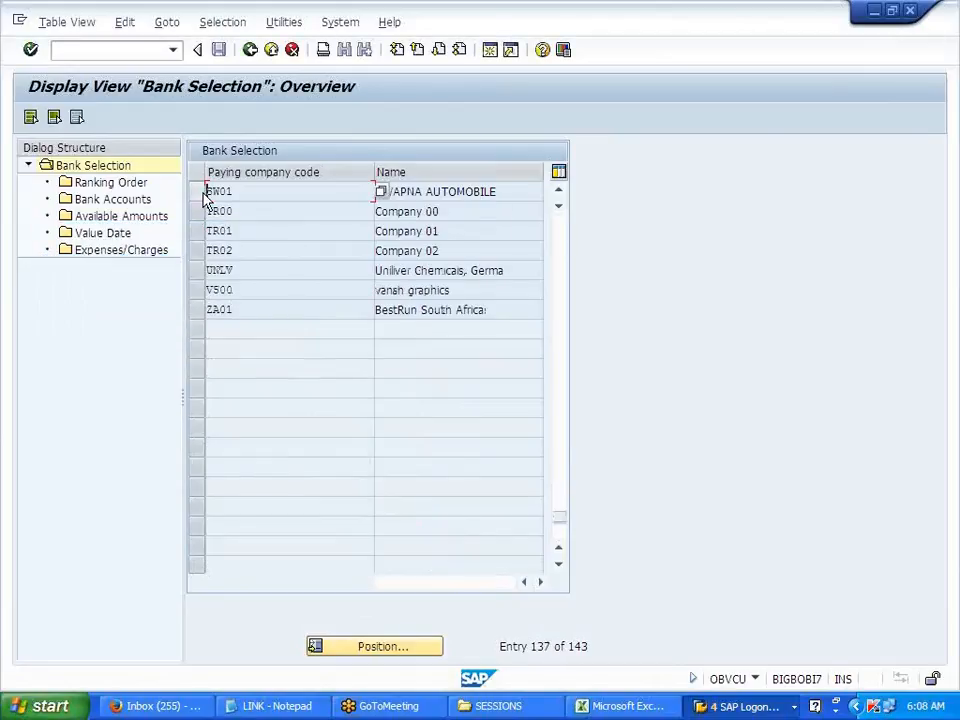
double_click(126, 200)
click(418, 231)
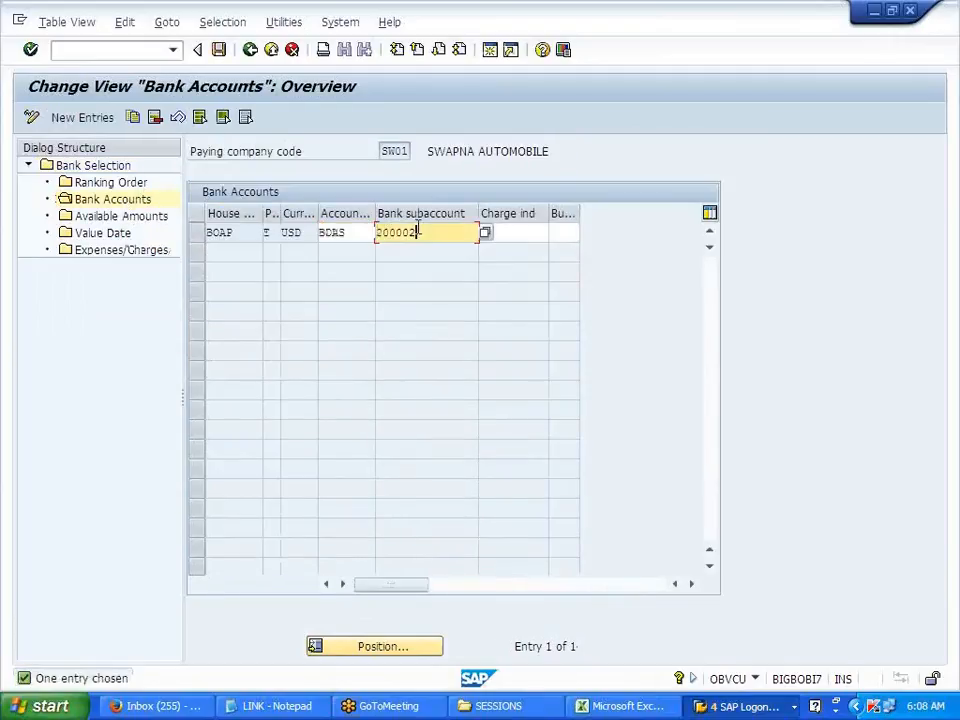
drag(428, 230, 377, 232)
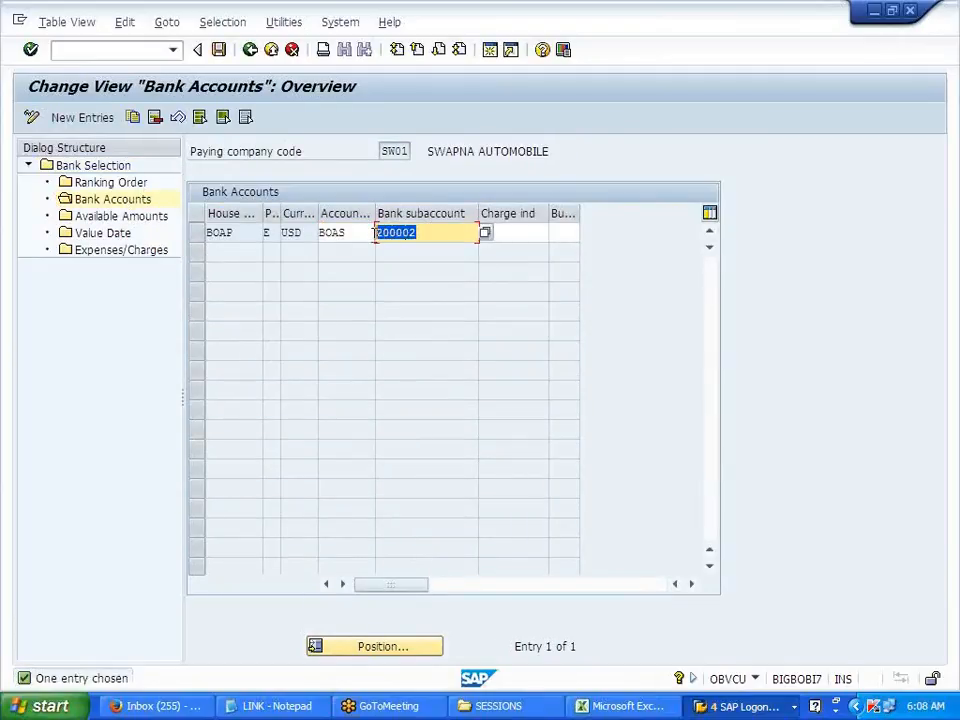
click(251, 51)
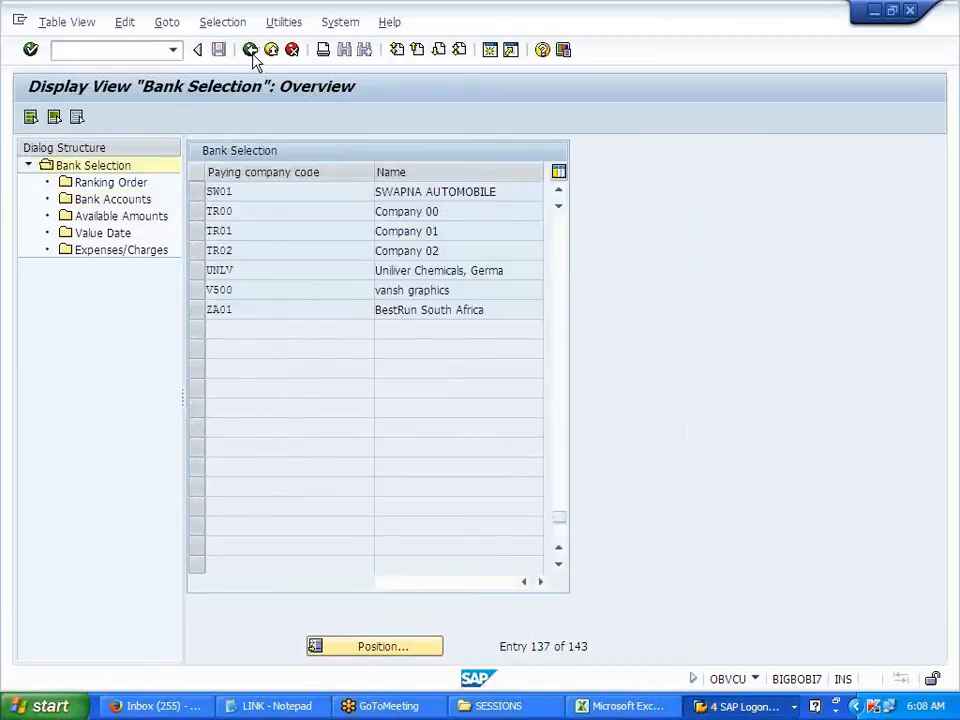
click(251, 50)
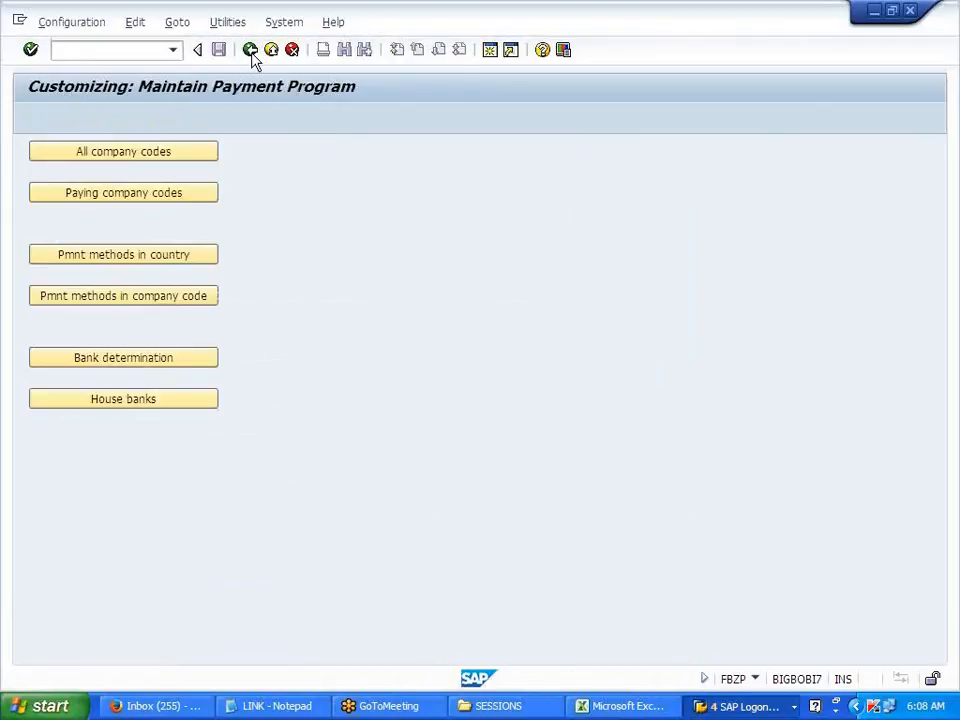
click(251, 50)
- Return to the check lots selection and open the lots of SW01, BOAP, BOAS for maintenance
key(alt+Tab)
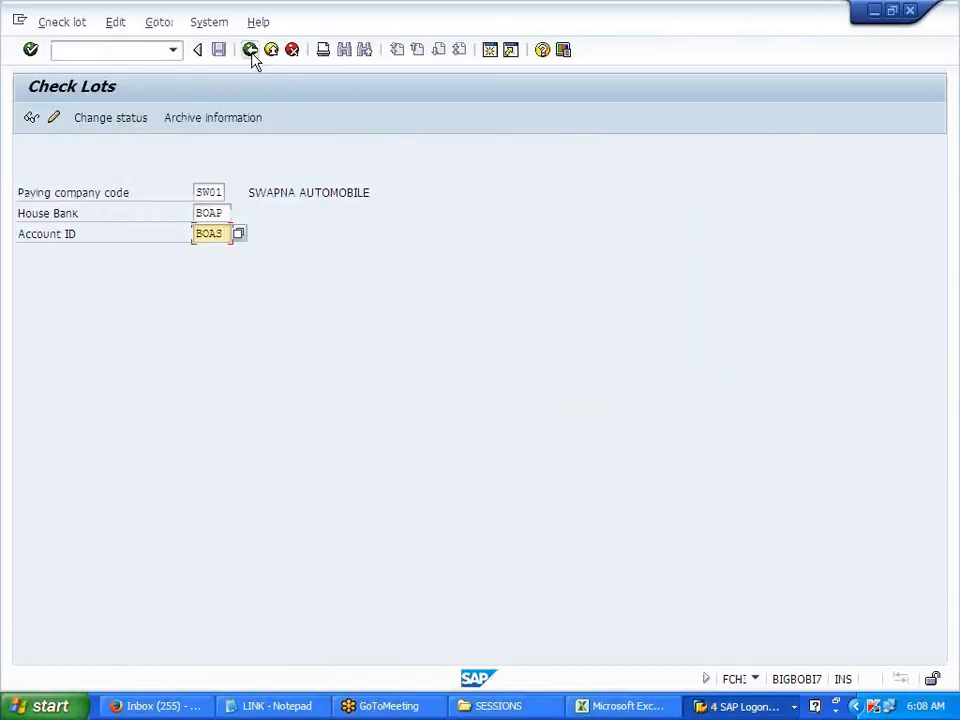
key(Return)
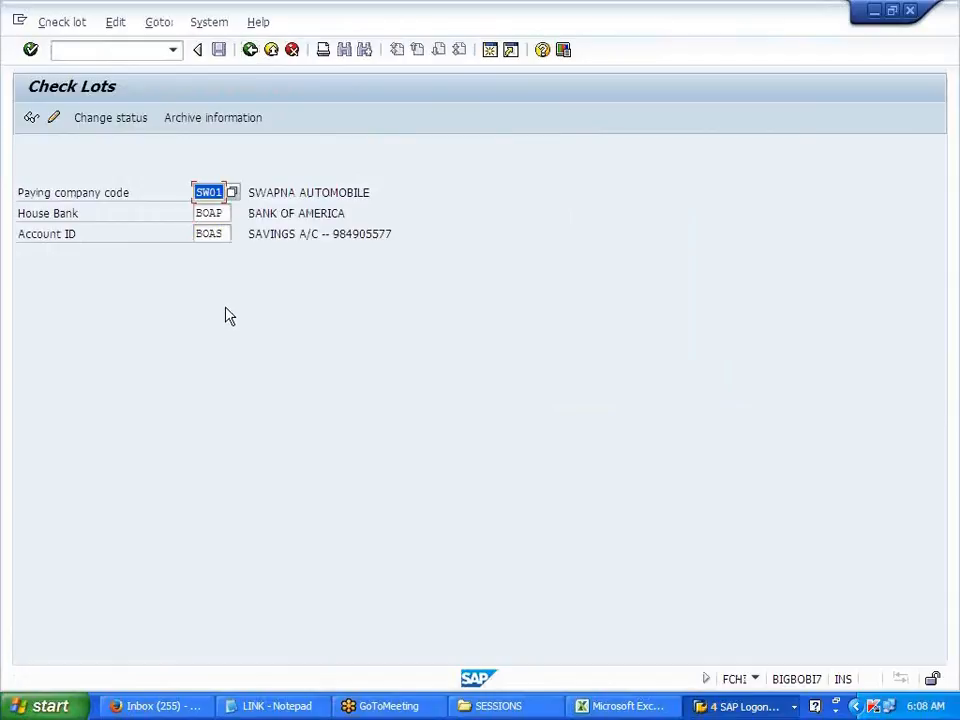
click(66, 118)
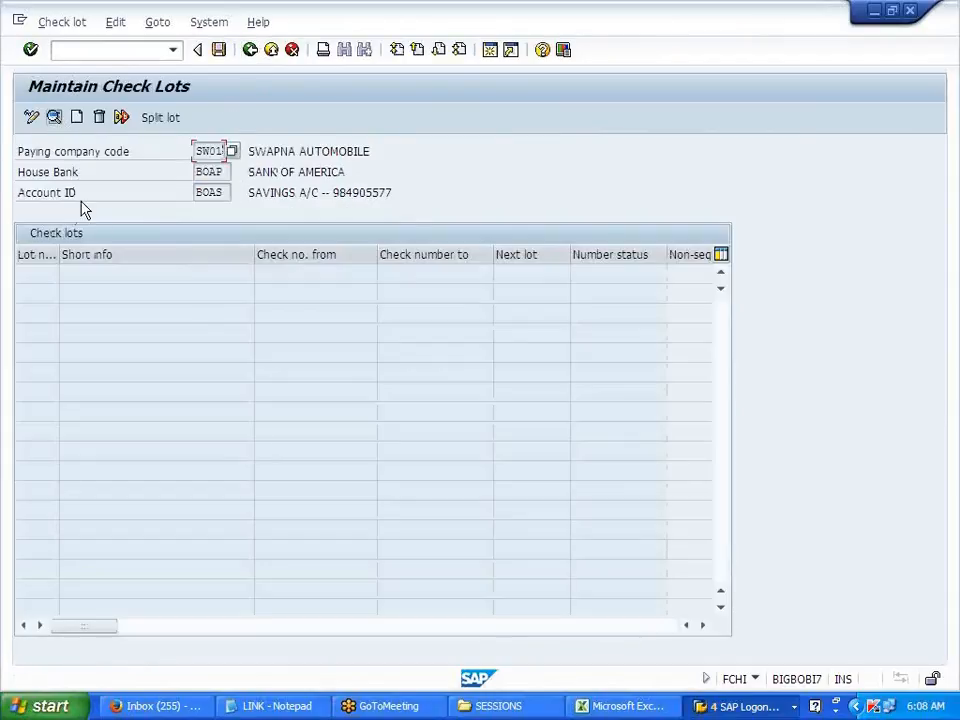
- Start a new check lot with lot number 02 and check numbers from 5000 to 6000
click(77, 117)
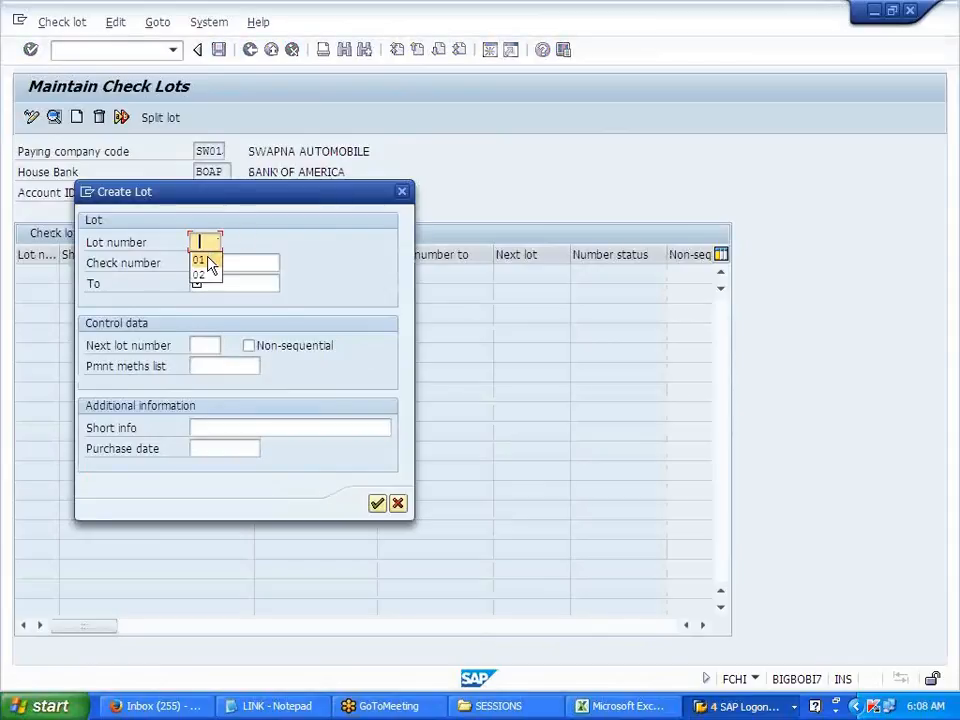
click(208, 274)
click(210, 263)
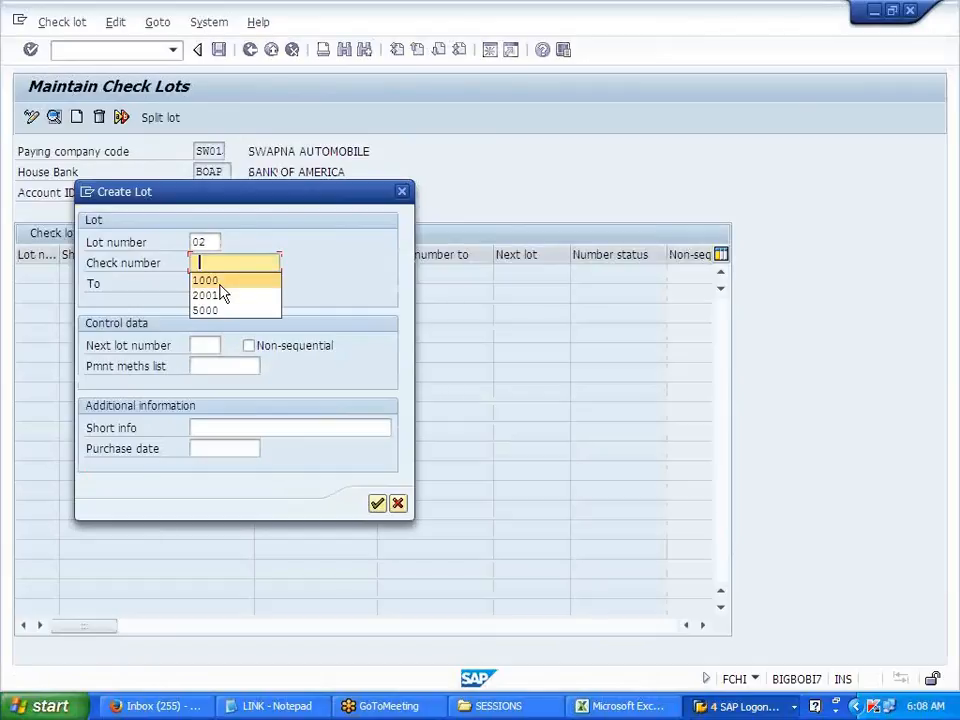
click(216, 311)
click(216, 286)
text(6000)
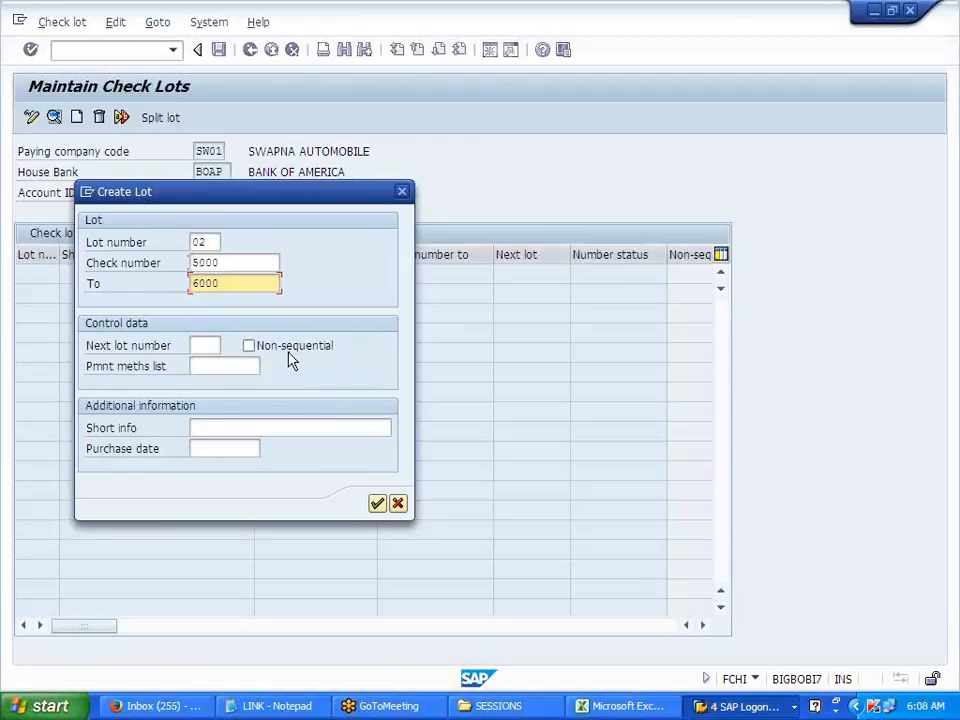
click(287, 350)
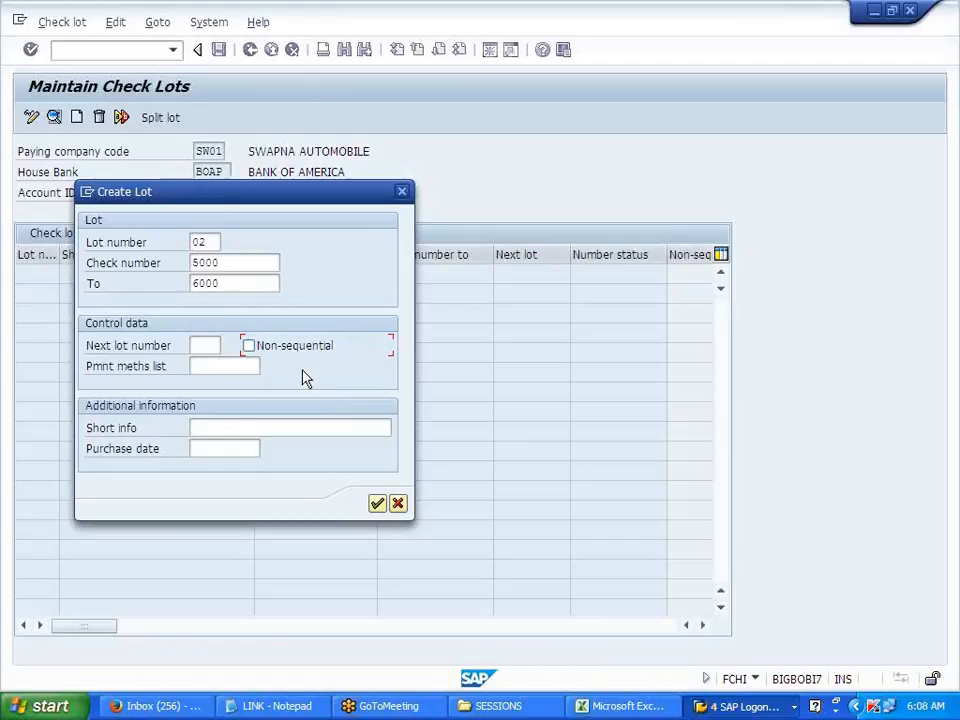
- Add the short info APP RUN to the lot, save the check lots, and return to the automatic payment transactions status
click(246, 426)
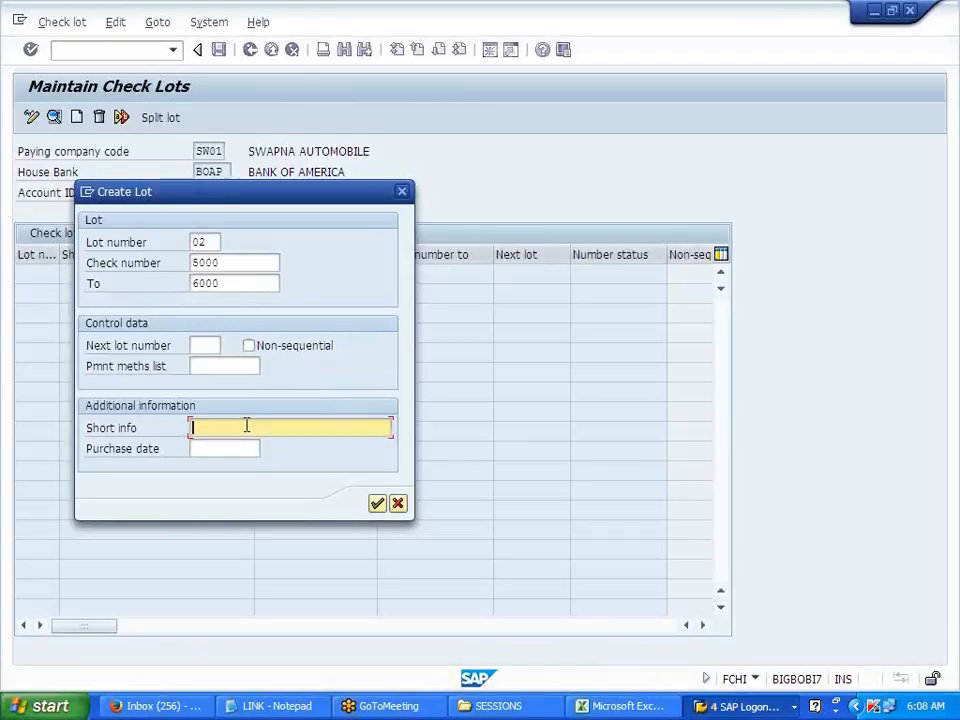
text(APP PUN)
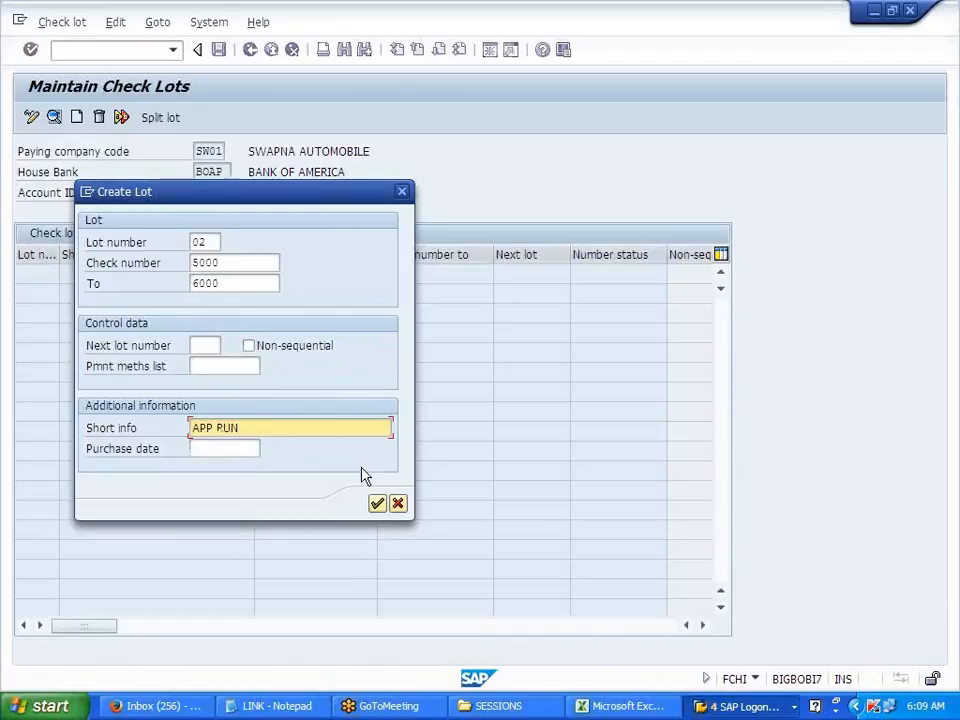
click(377, 503)
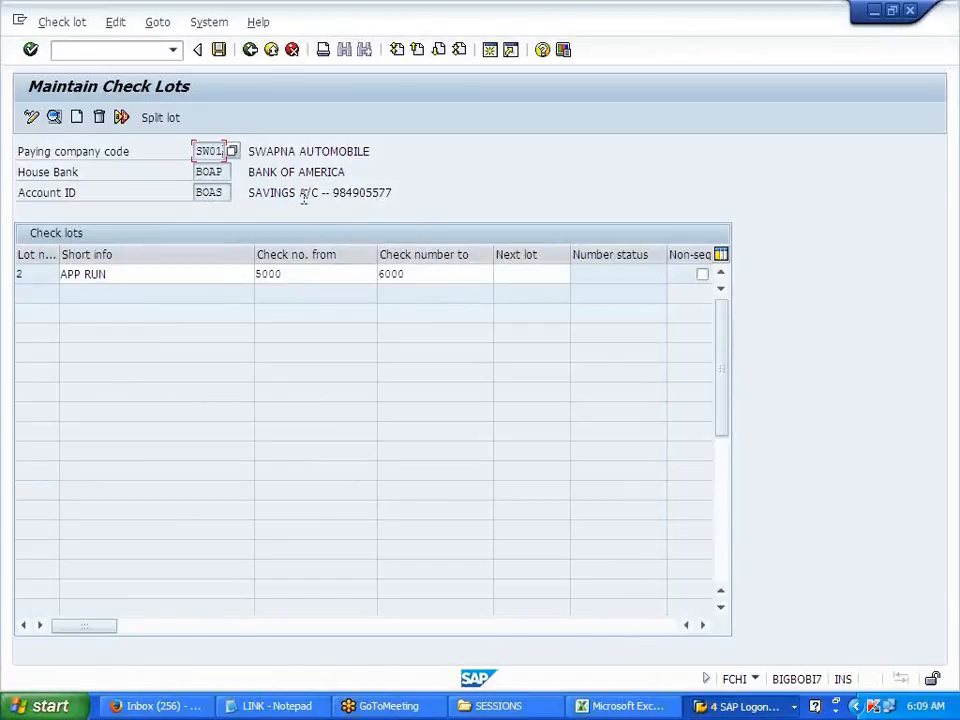
click(218, 52)
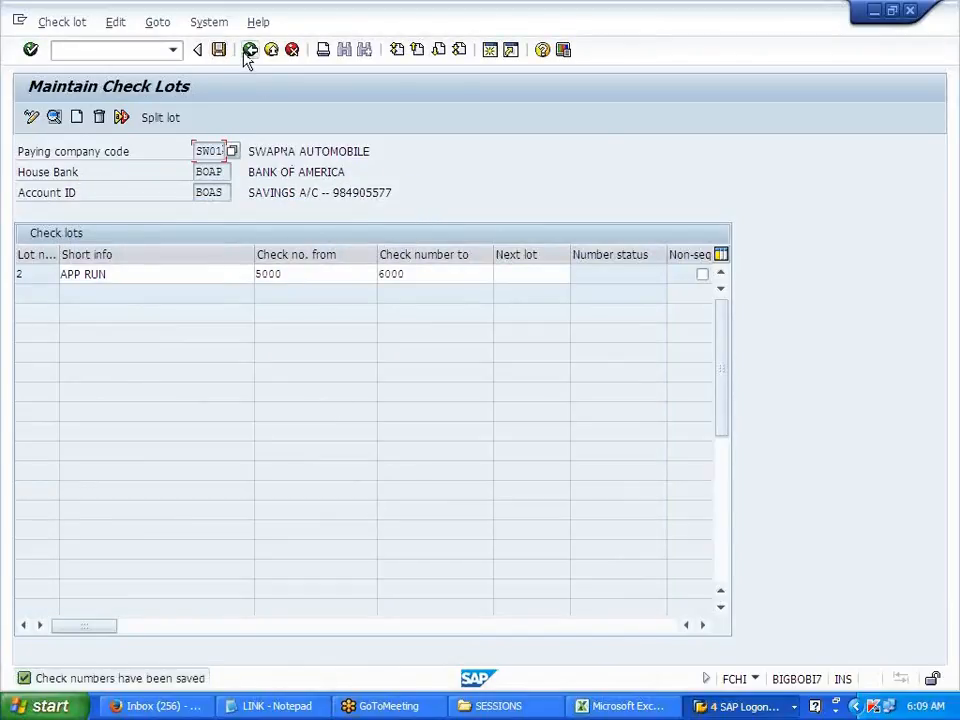
click(250, 50)
click(250, 50)
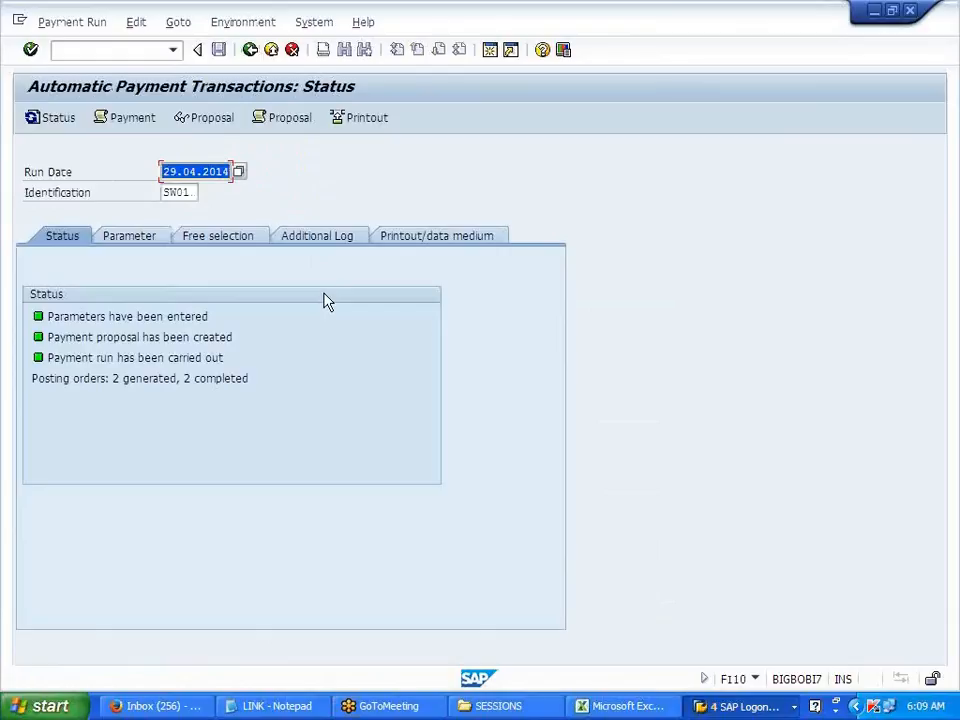
- In the run's printout and data medium settings, assign variant SW01 to program RFFOUS_C
click(415, 242)
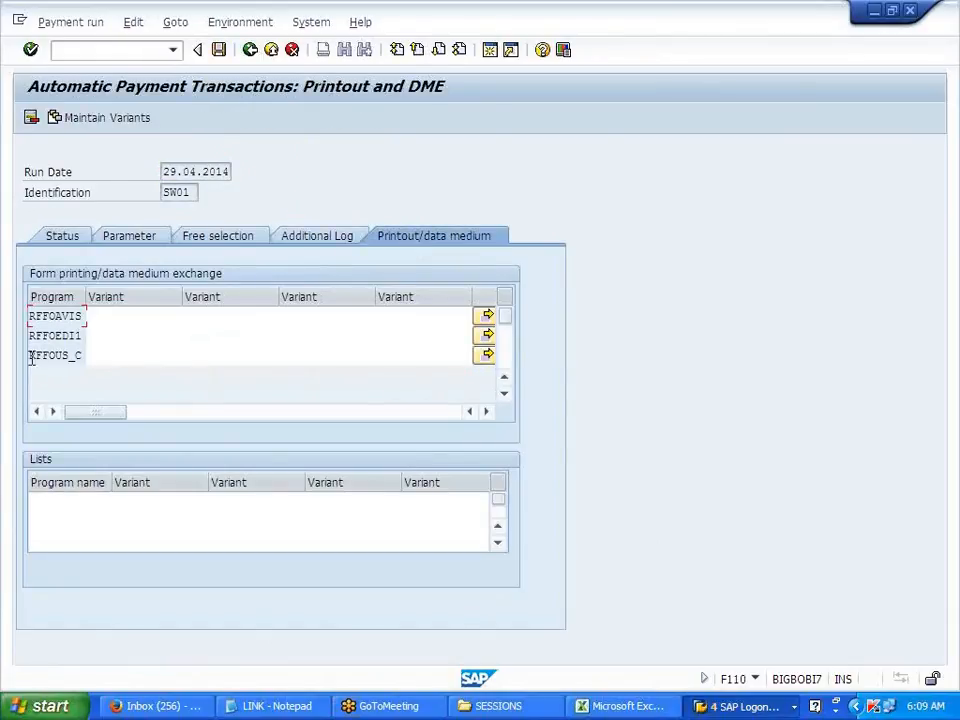
drag(30, 355, 79, 352)
click(81, 353)
click(108, 352)
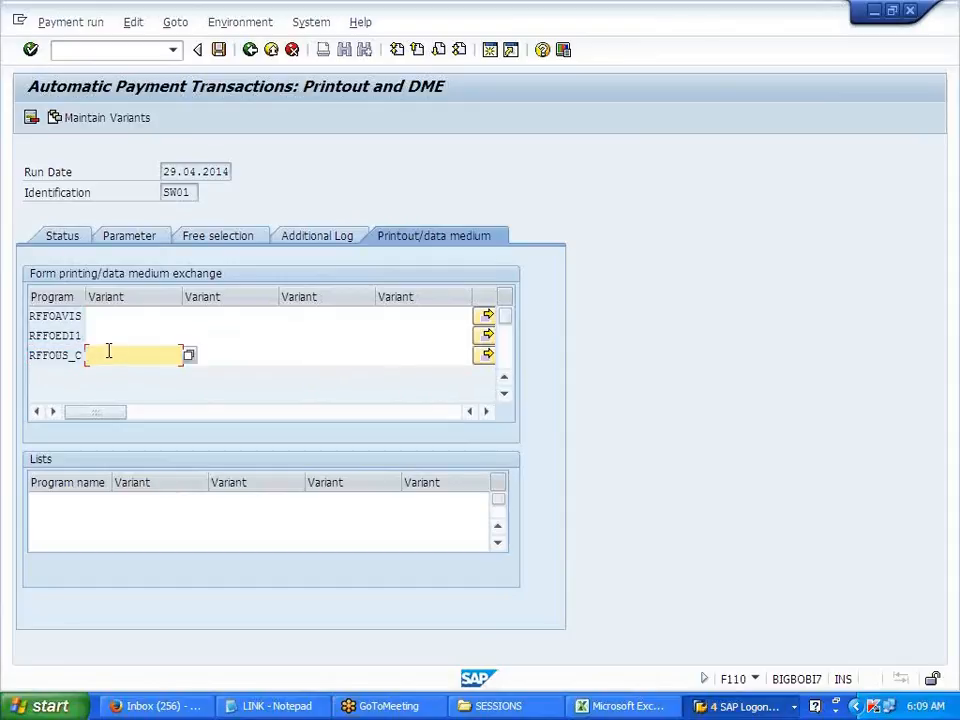
drag(197, 195, 163, 192)
key(ctrl+c)
click(113, 360)
key(ctrl+v)
- Open variant SW01 of RFFOUS_C for maintenance, assigning it to all selection screens
click(112, 124)
click(181, 243)
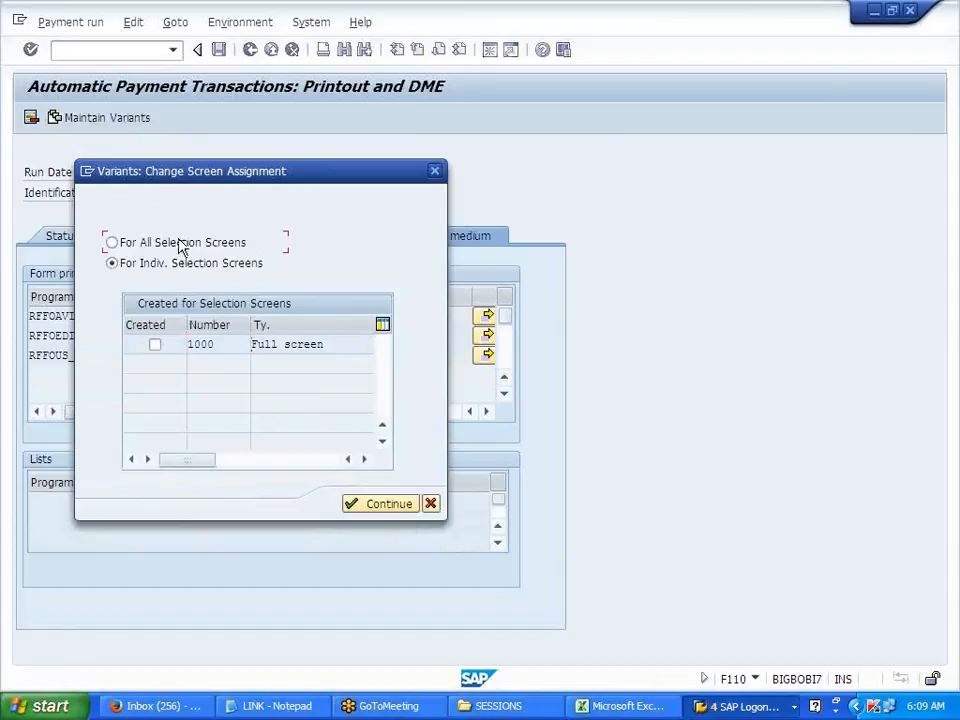
click(377, 513)
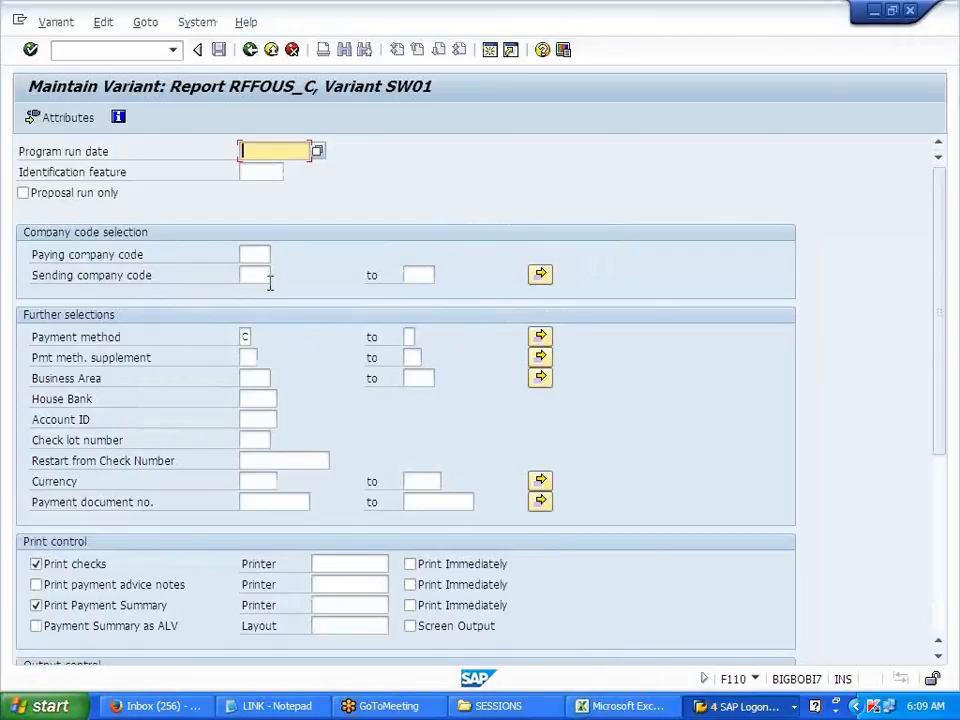
- Set the variant's identification feature and paying company code to SW01 and its payment method to E
click(260, 174)
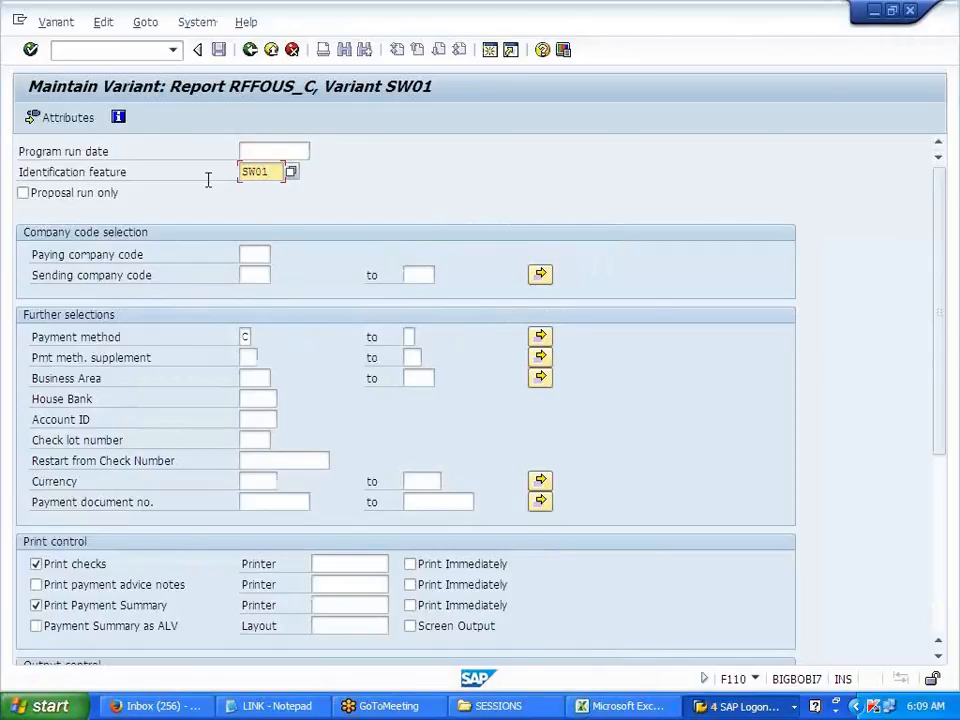
click(257, 256)
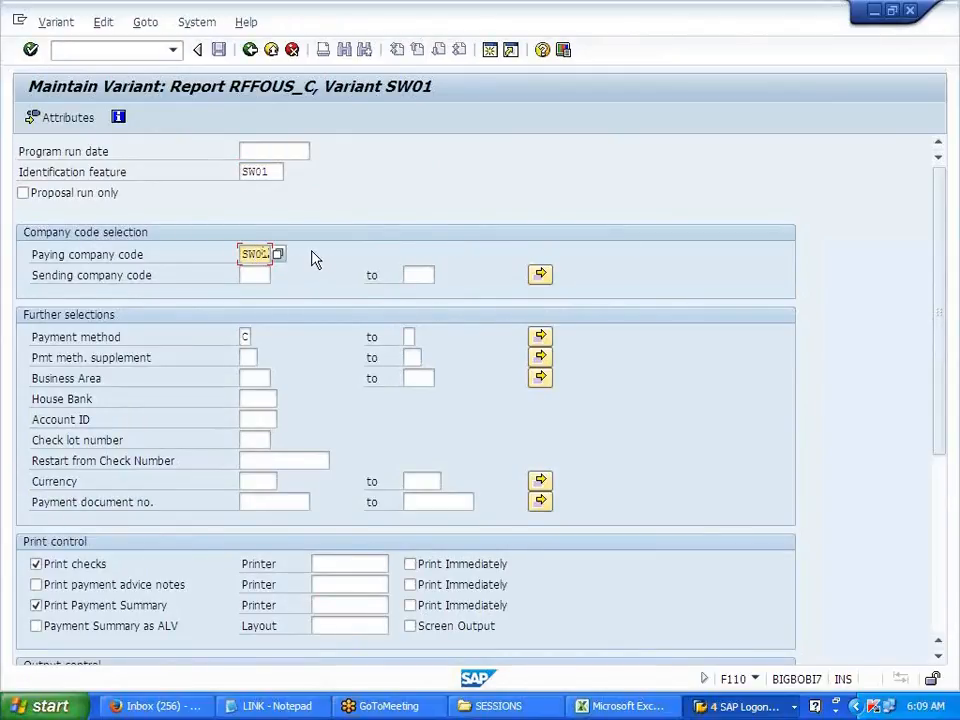
click(246, 337)
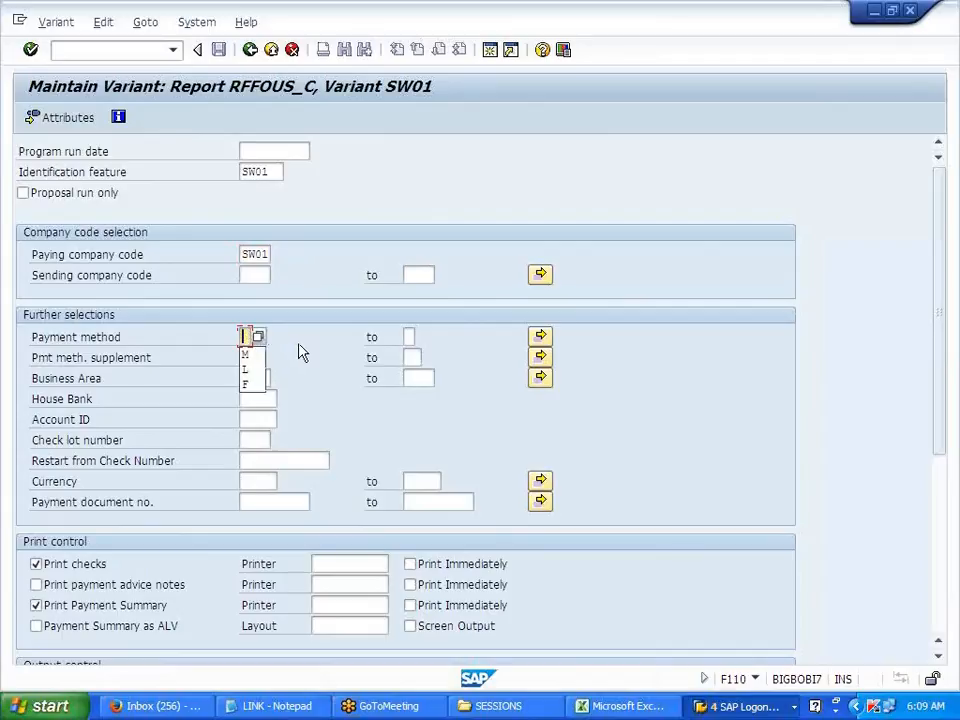
text(E)
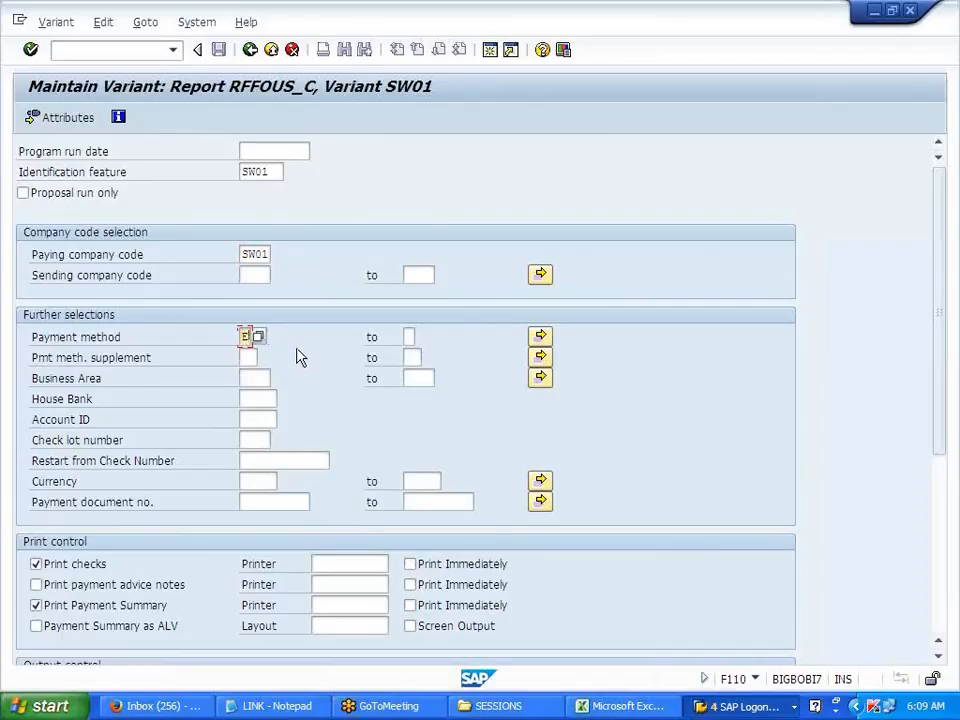
- Restrict the variant to house bank BOAP, account ID BOAS and check lot number 02
click(254, 400)
click(285, 400)
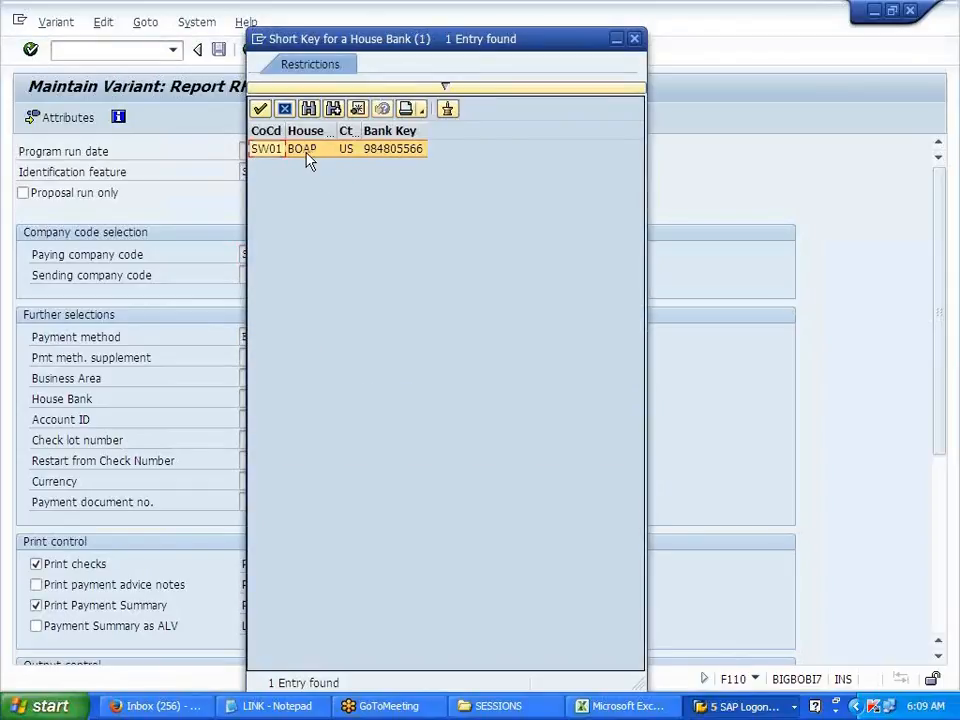
double_click(304, 153)
click(255, 420)
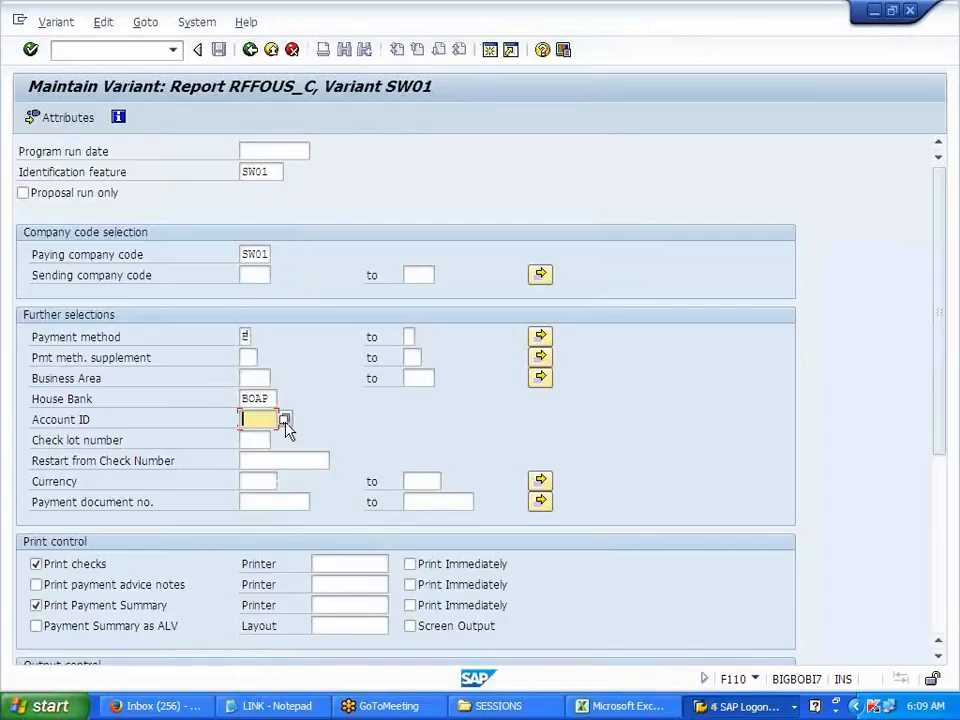
click(285, 421)
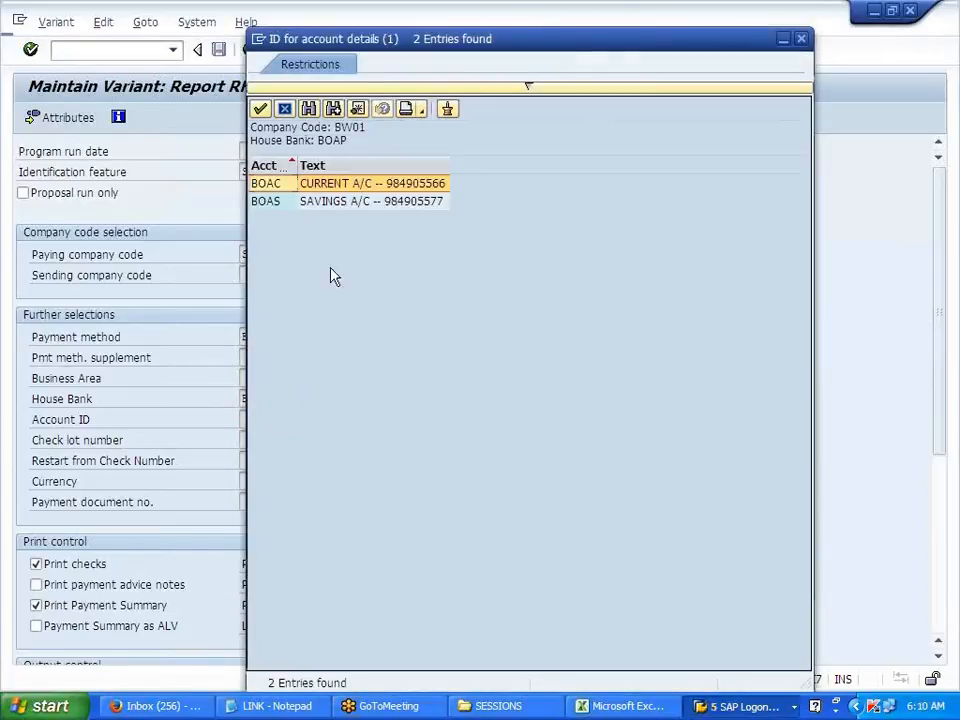
double_click(330, 201)
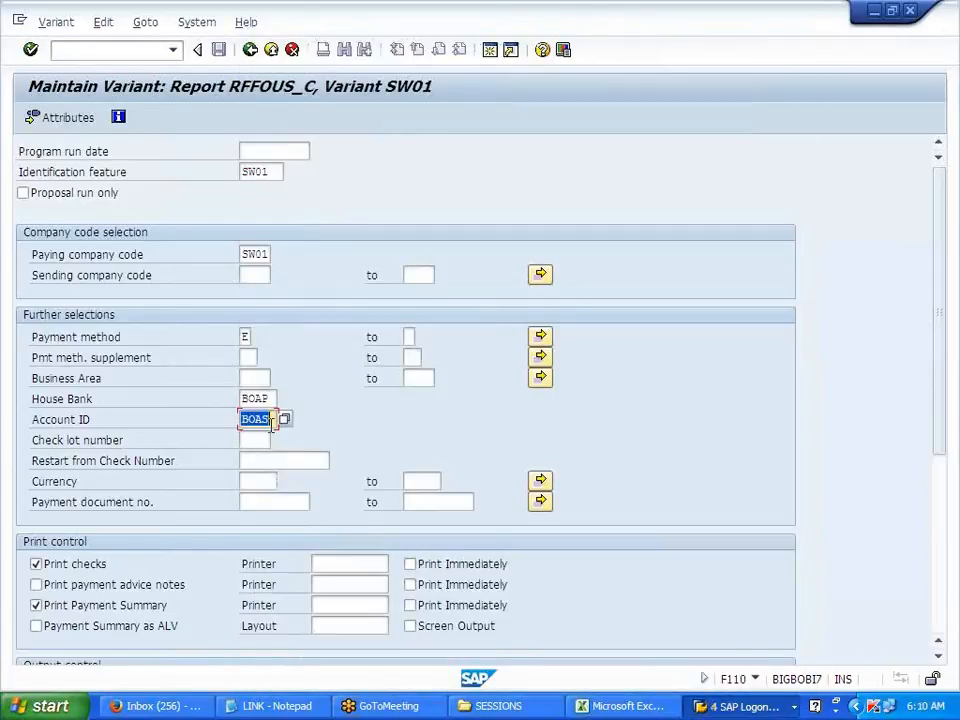
click(254, 441)
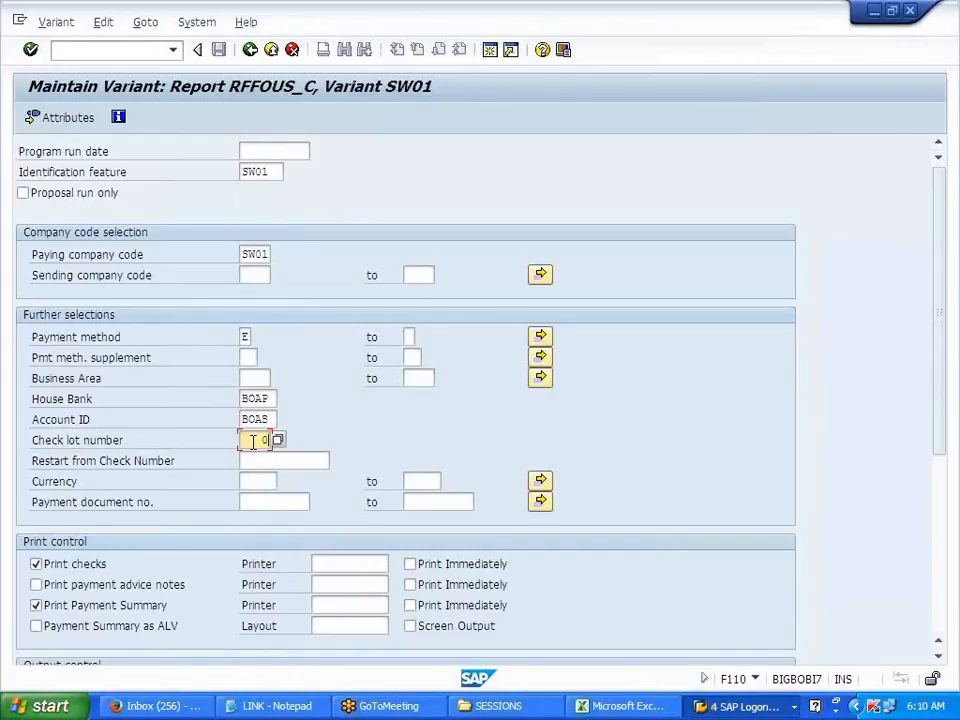
- Set printer LP01 for the checks, the payment advice notes and the payment summary
scroll(301, 462, down, 3)
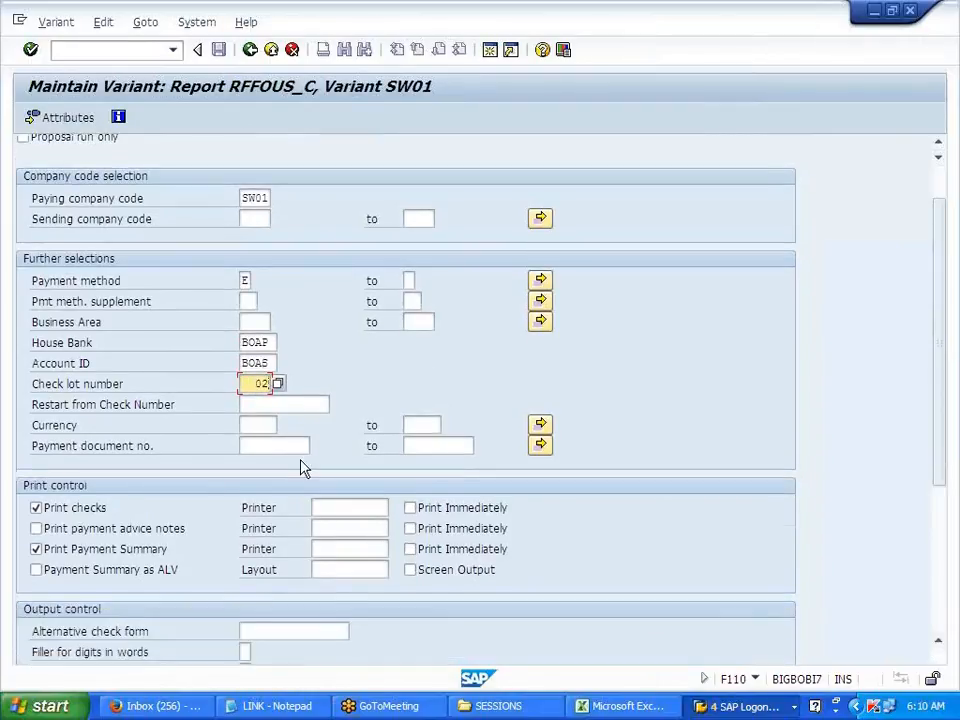
click(360, 381)
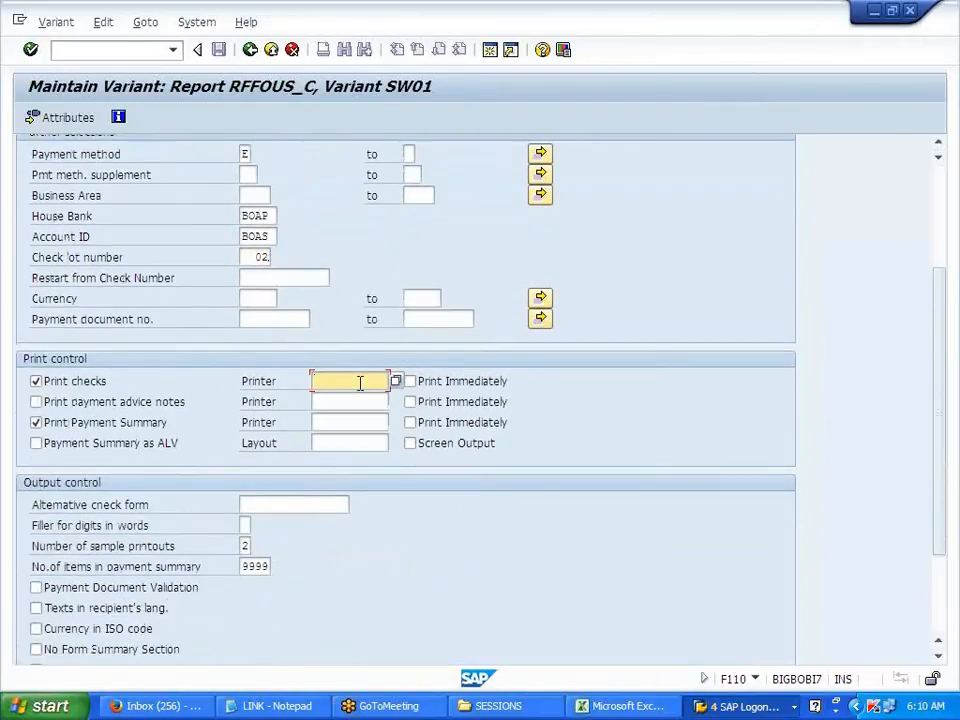
click(352, 401)
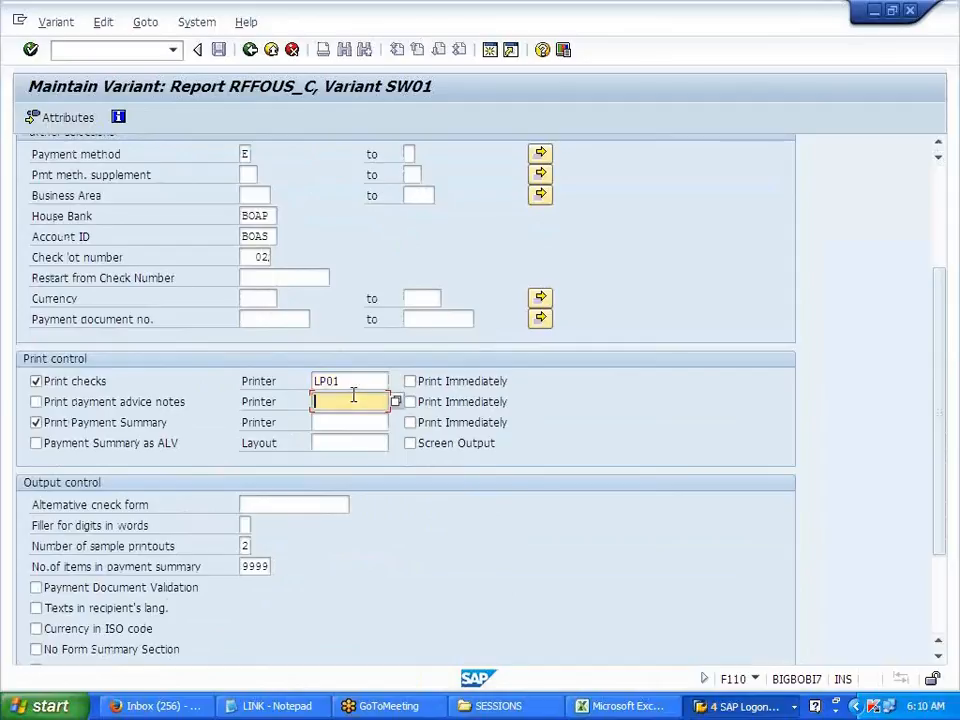
click(354, 421)
click(354, 443)
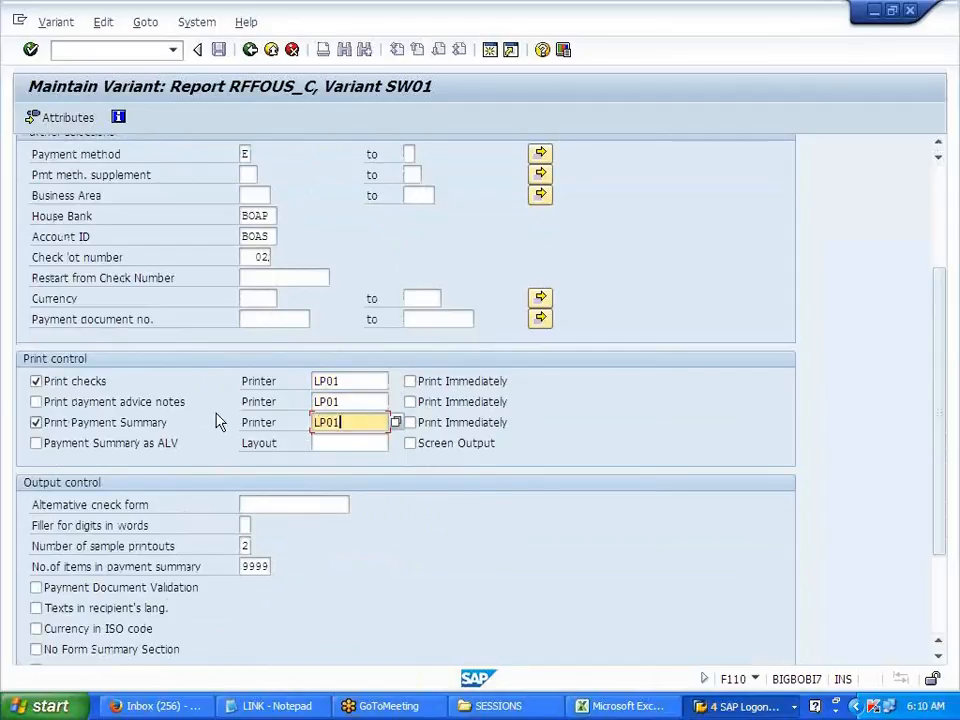
- Enable printing of payment advice notes and immediate printing for checks, advice notes and payment summary
click(113, 400)
click(409, 383)
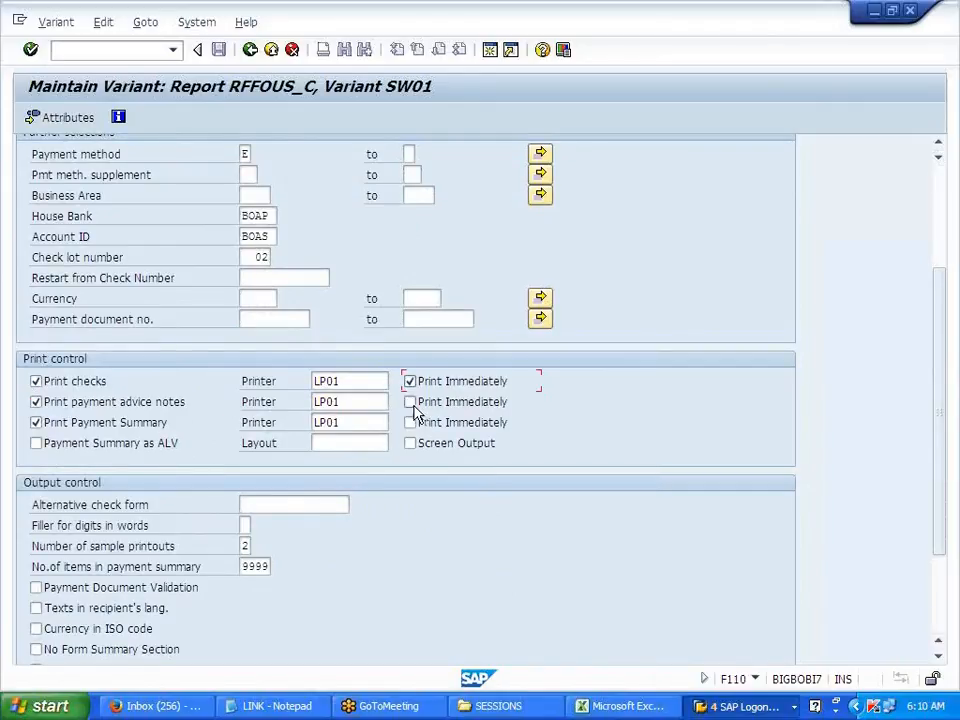
click(411, 423)
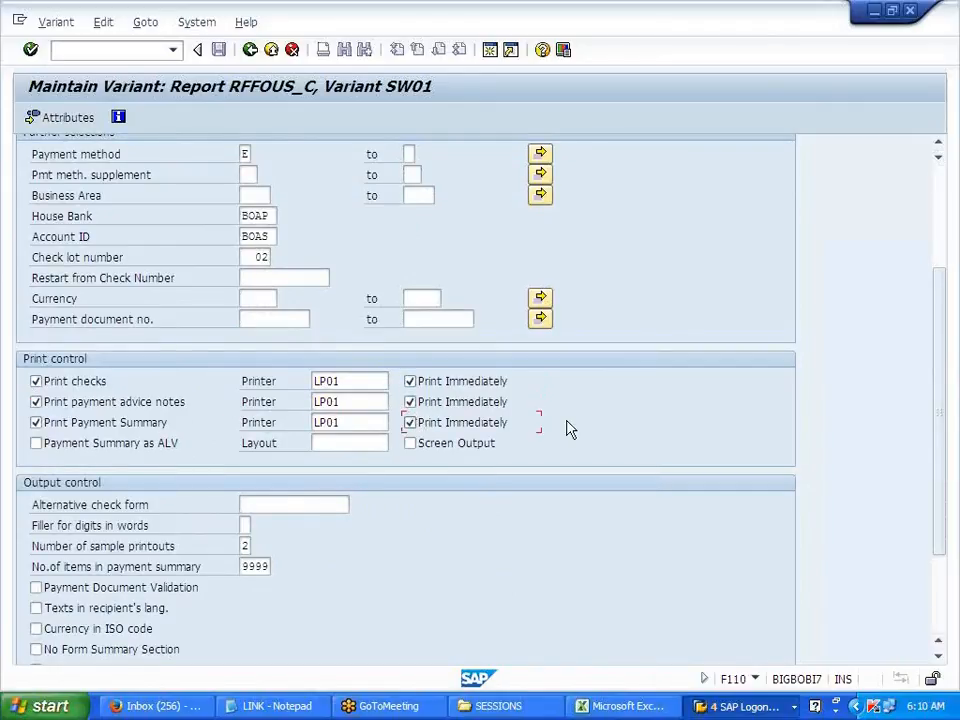
- Set the number of sample printouts to 0 in the variant's output control
scroll(441, 471, down, 3)
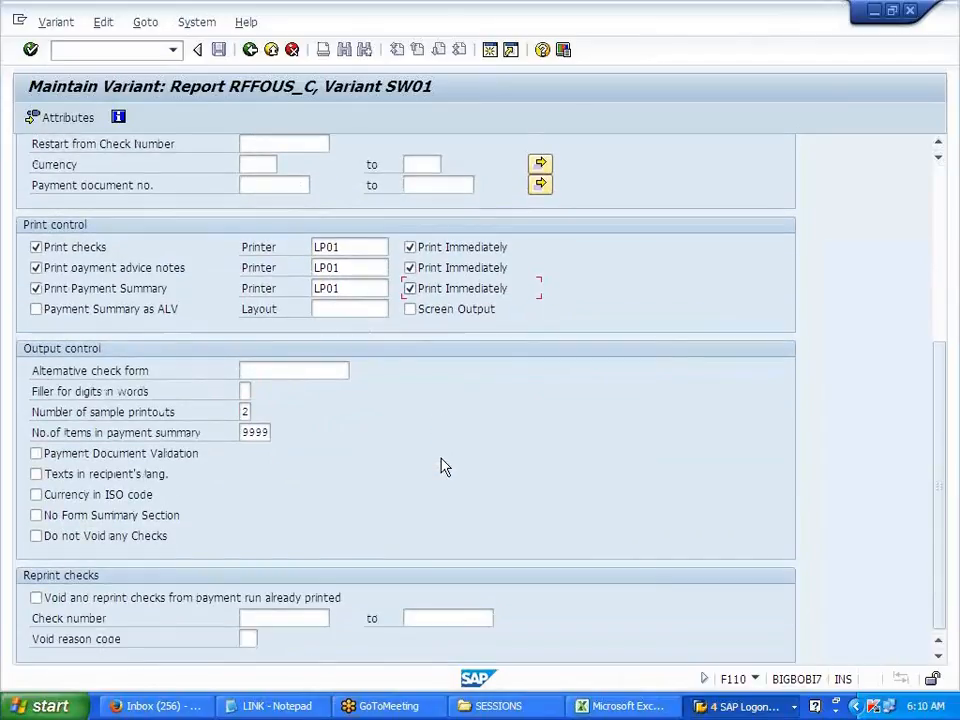
scroll(454, 399, up, 2)
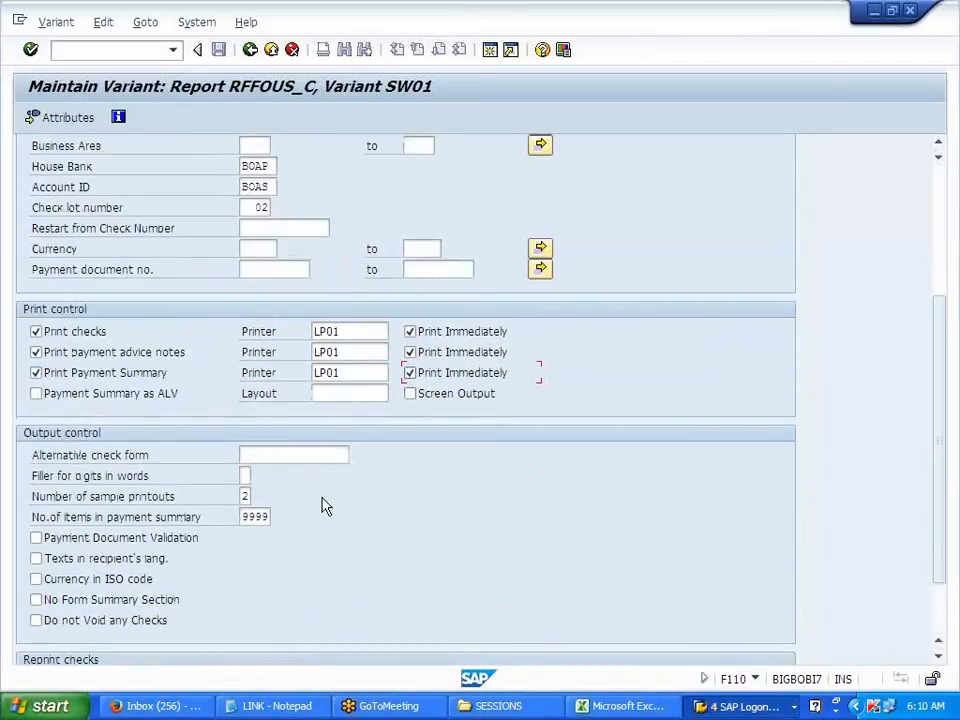
click(246, 496)
key(BackSpace)
text(0)
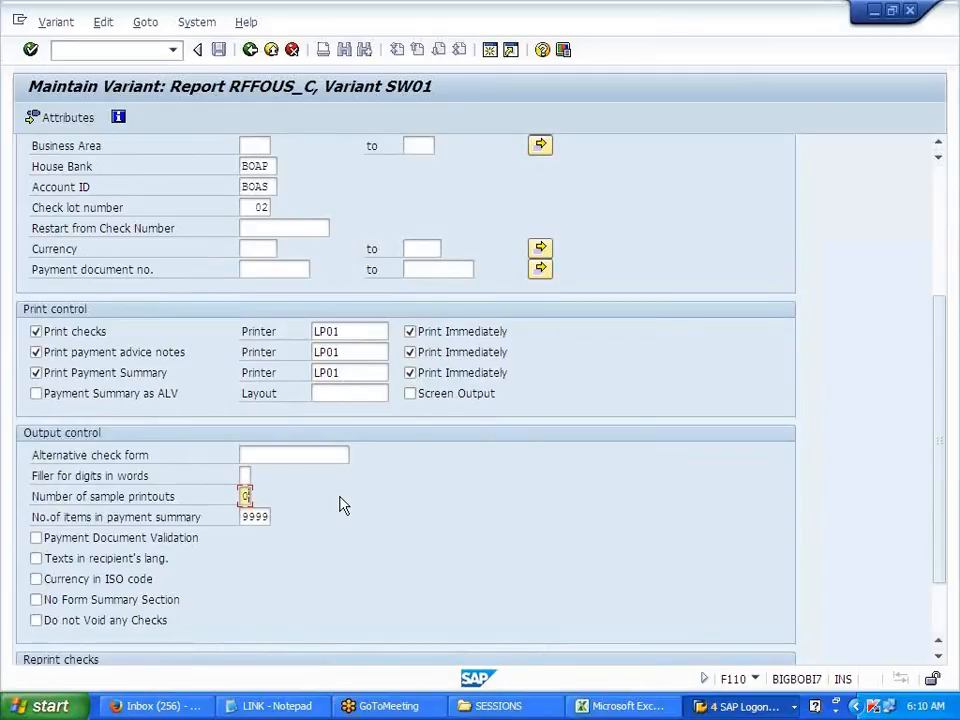
- In the variant attributes, enter SW01 as the description and save the variant
scroll(337, 503, up, 6)
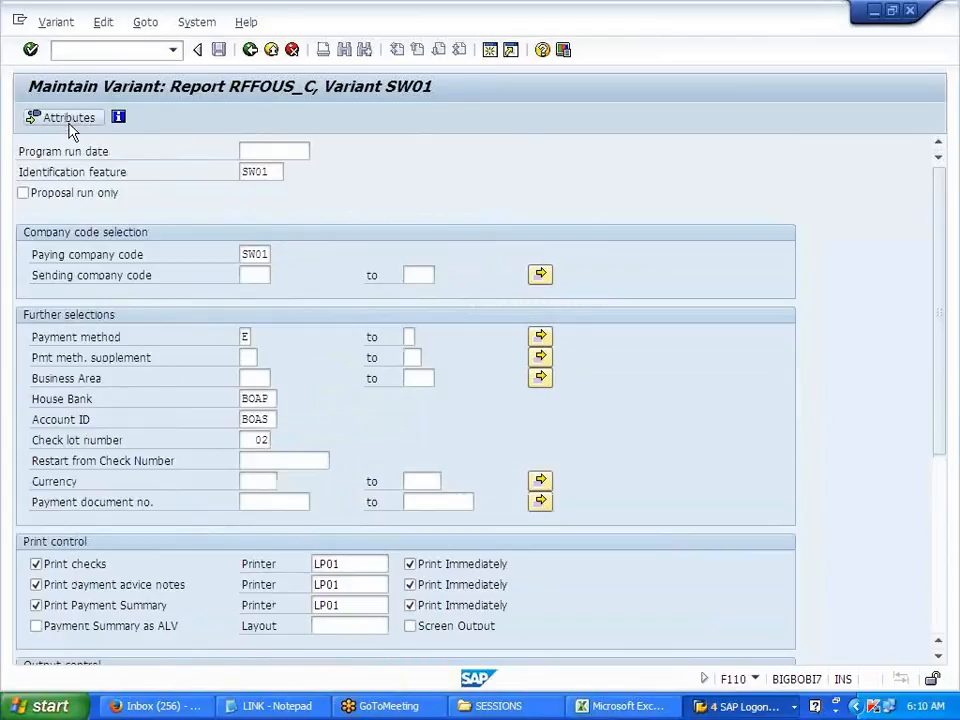
click(71, 122)
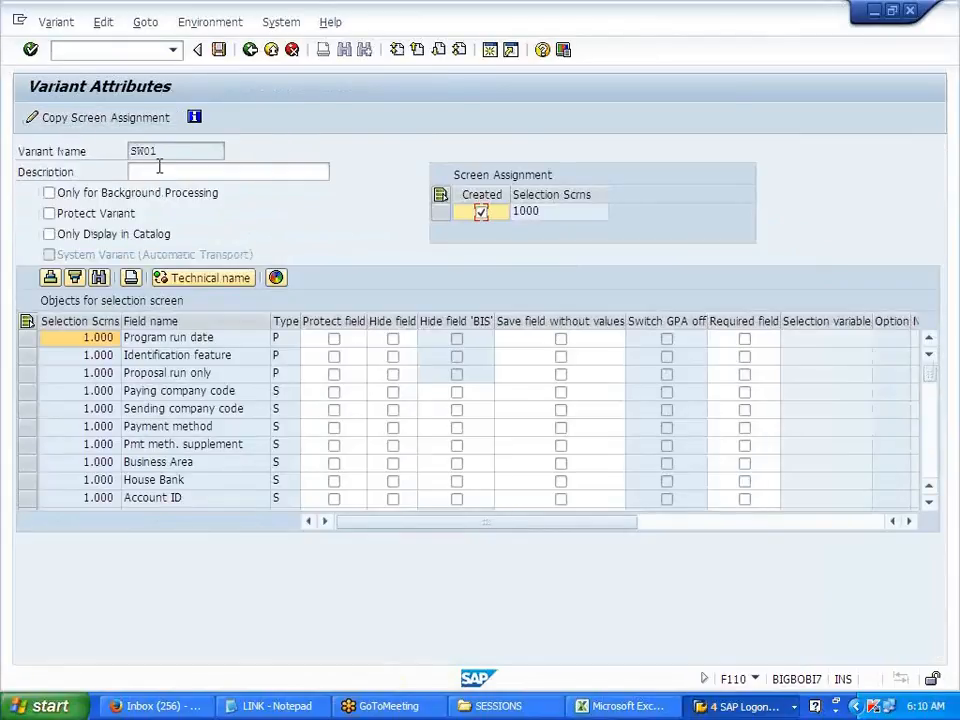
double_click(163, 152)
key(ctrl+c)
click(161, 172)
key(ctrl+v)
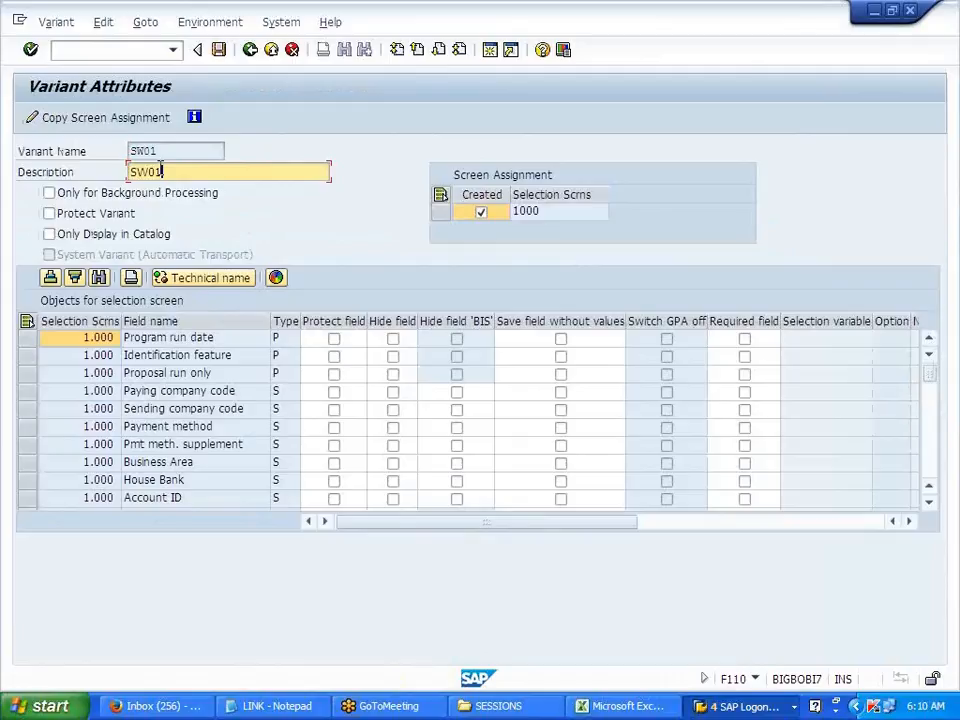
click(218, 50)
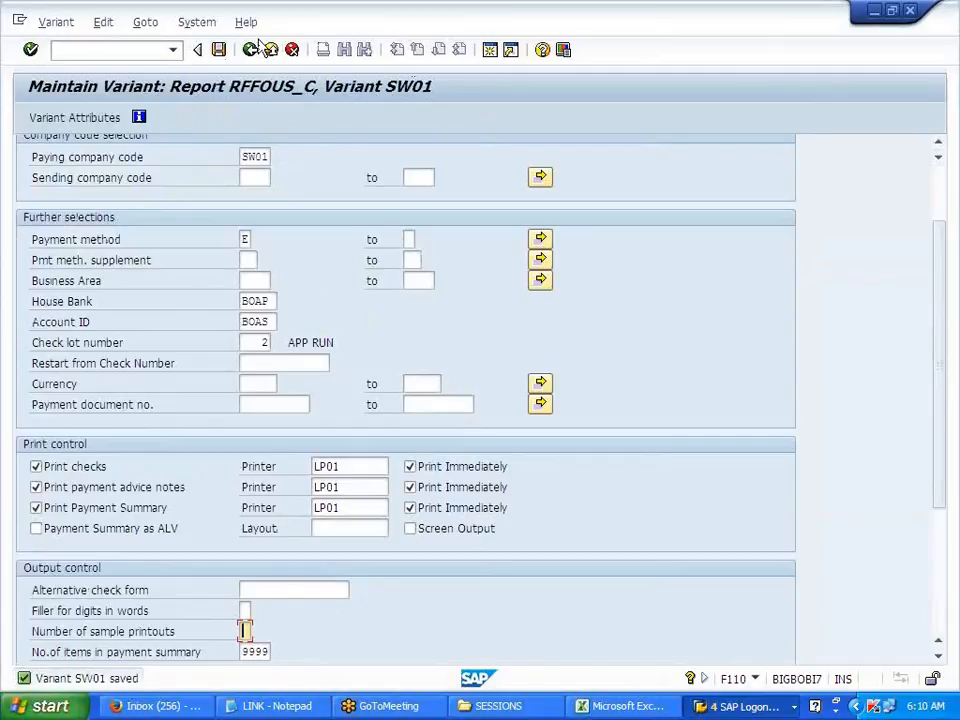
- Return from the RFFOUS_C variant, save the printout settings of payment run SW01, and display the run's status
click(250, 49)
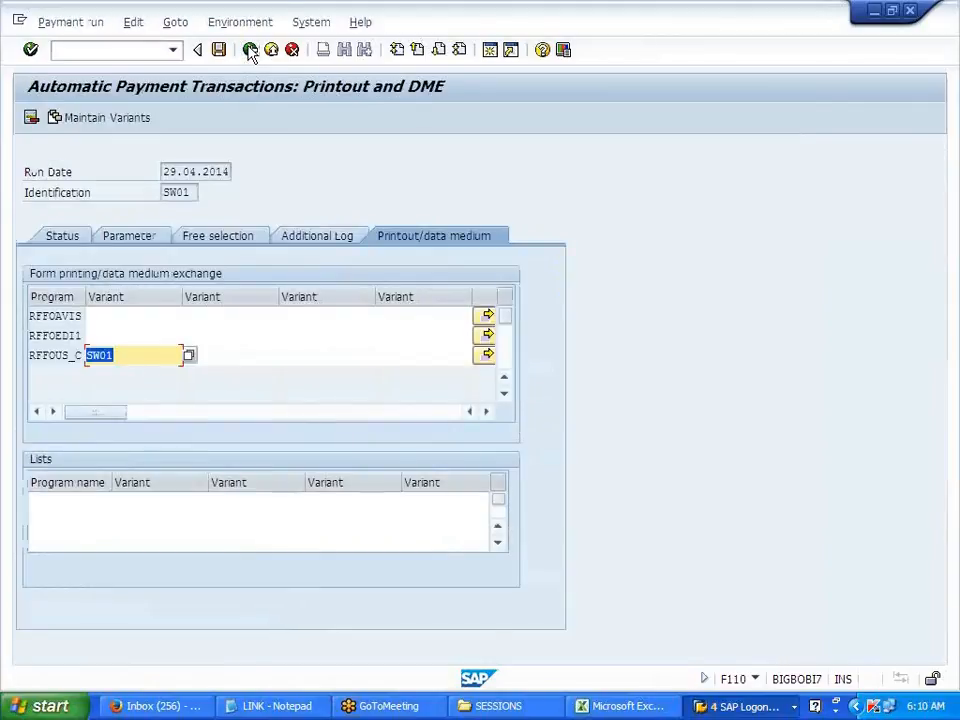
click(219, 49)
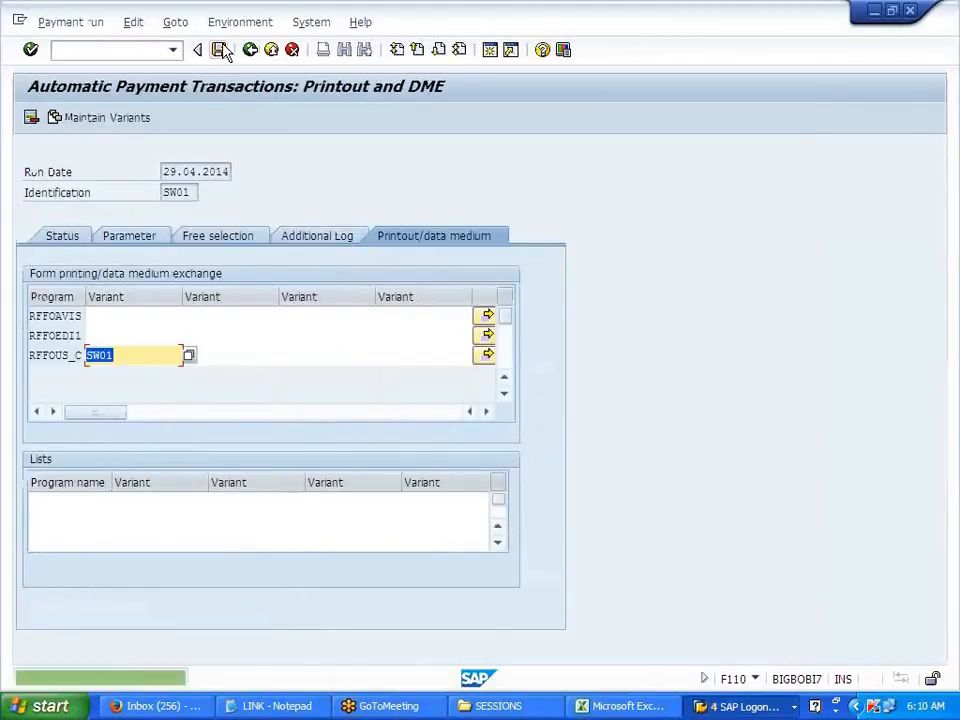
click(62, 236)
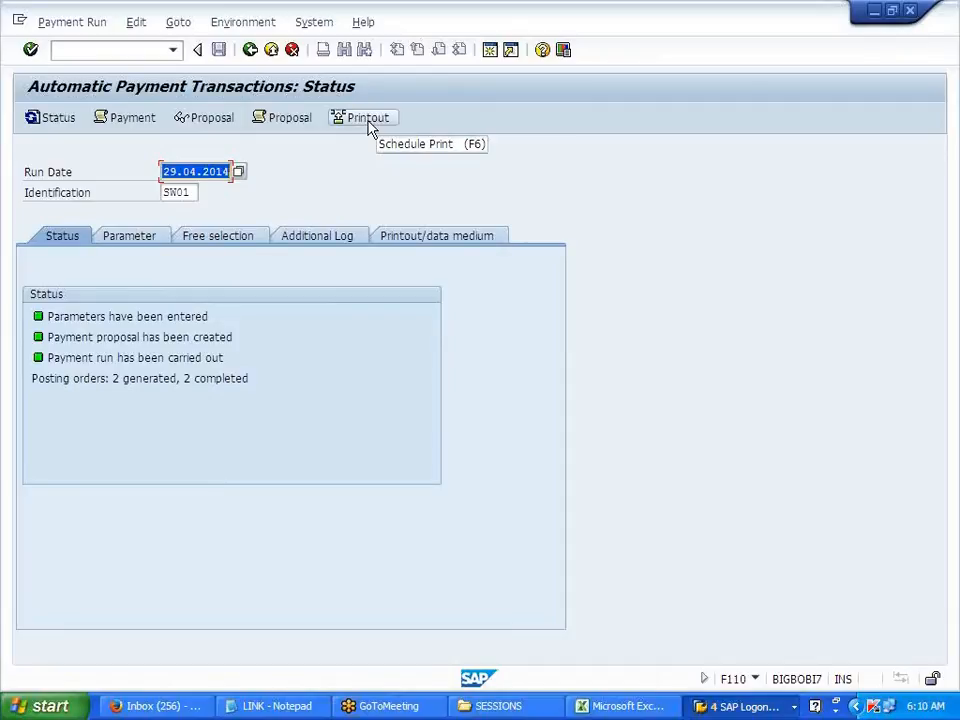
click(368, 120)
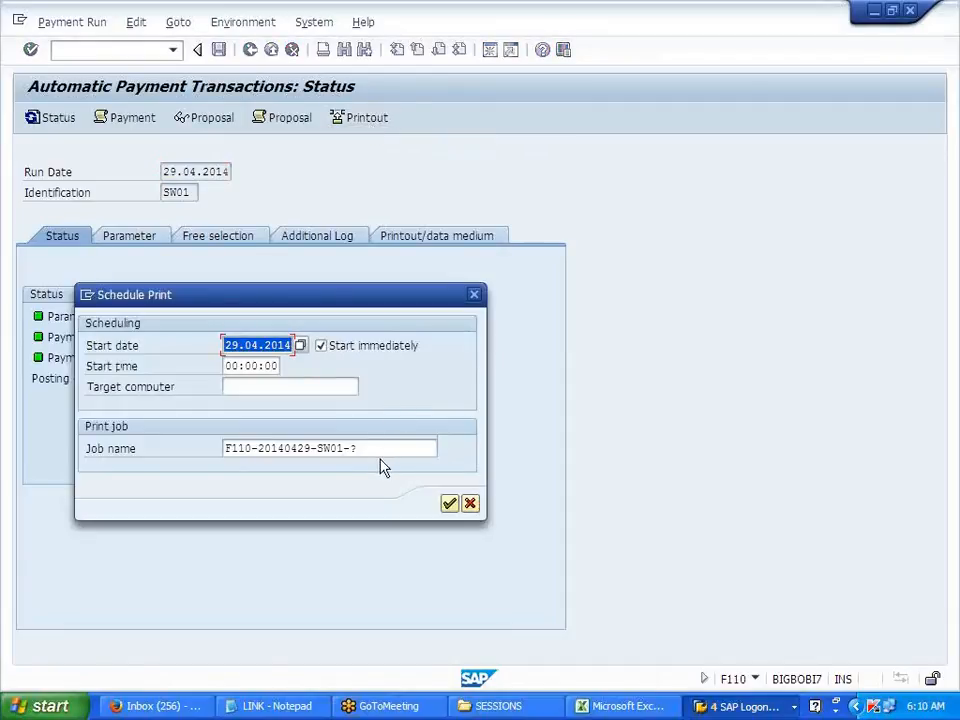
click(368, 449)
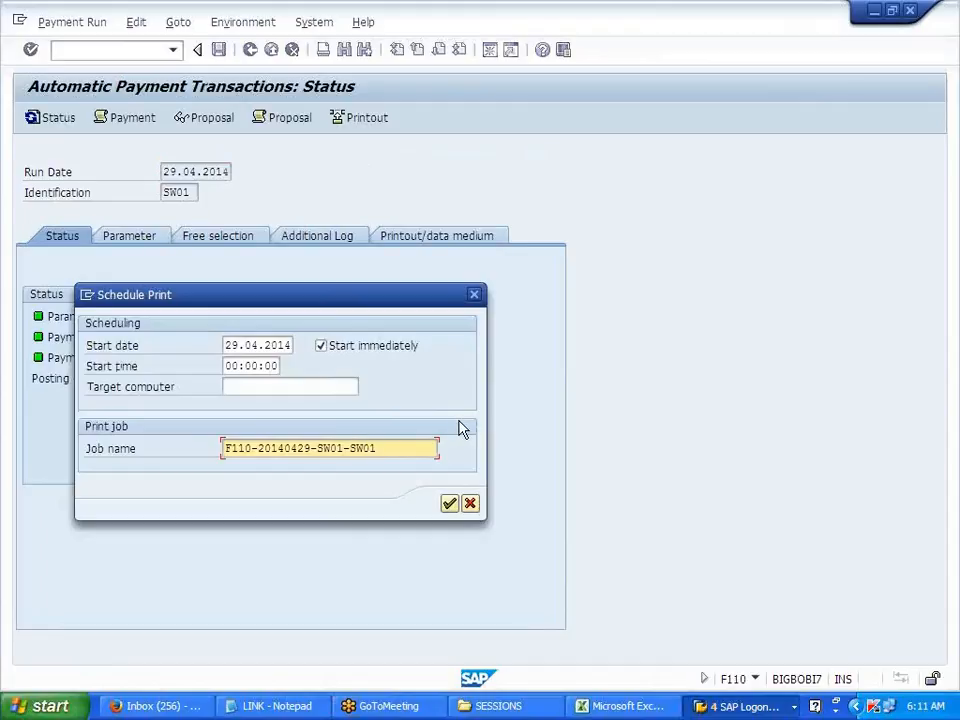
click(449, 504)
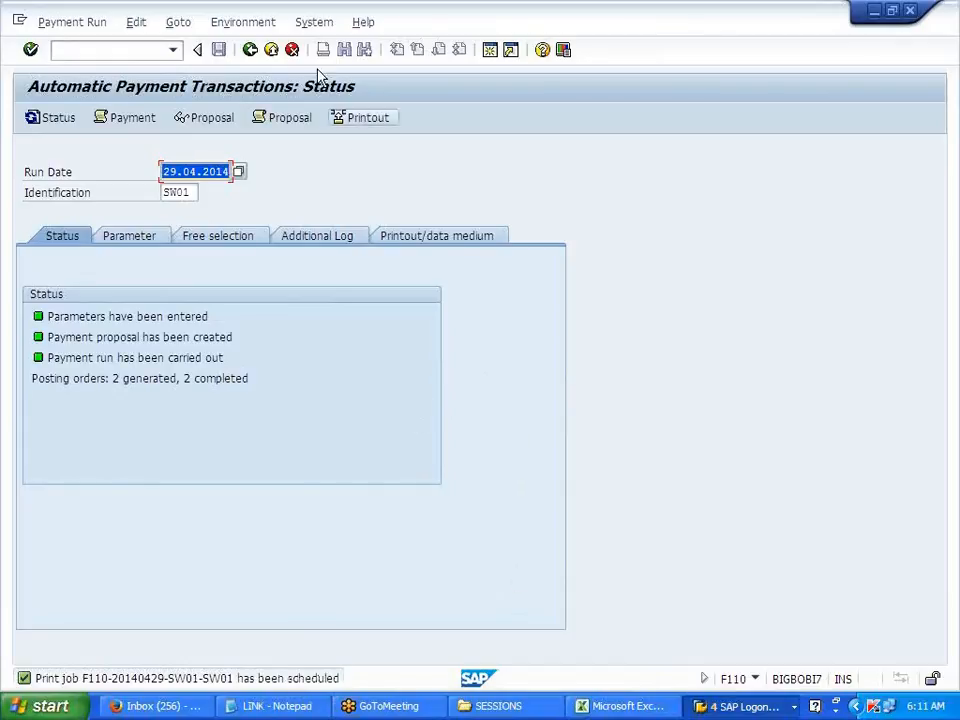
- List the spool requests in output control and look over the payment summary, payment advices and check payment entries
click(311, 27)
mouse_move(343, 109)
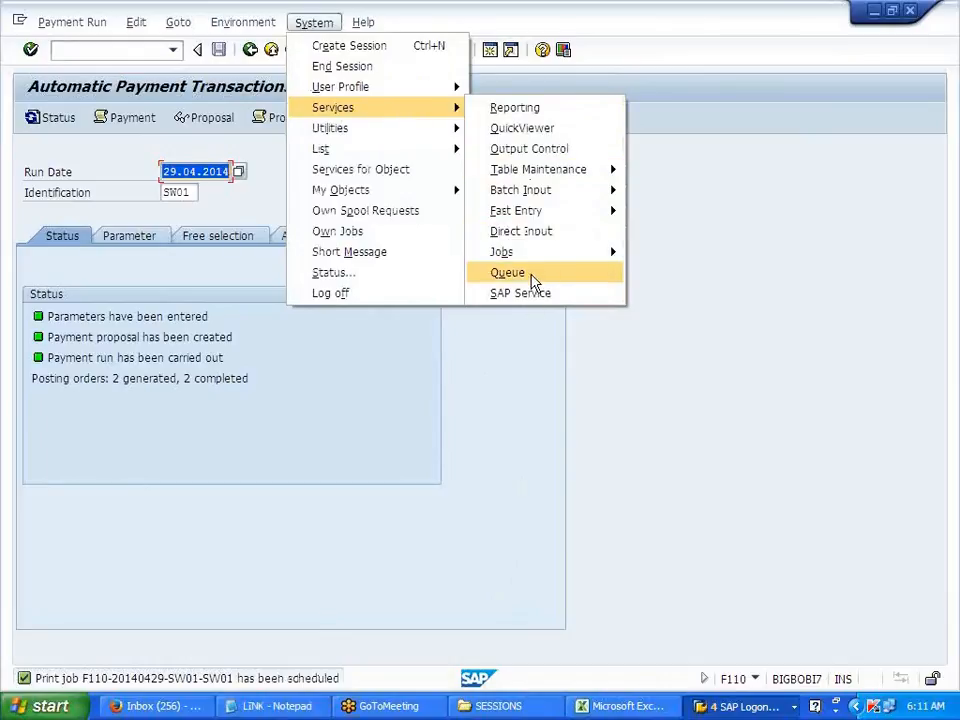
click(539, 160)
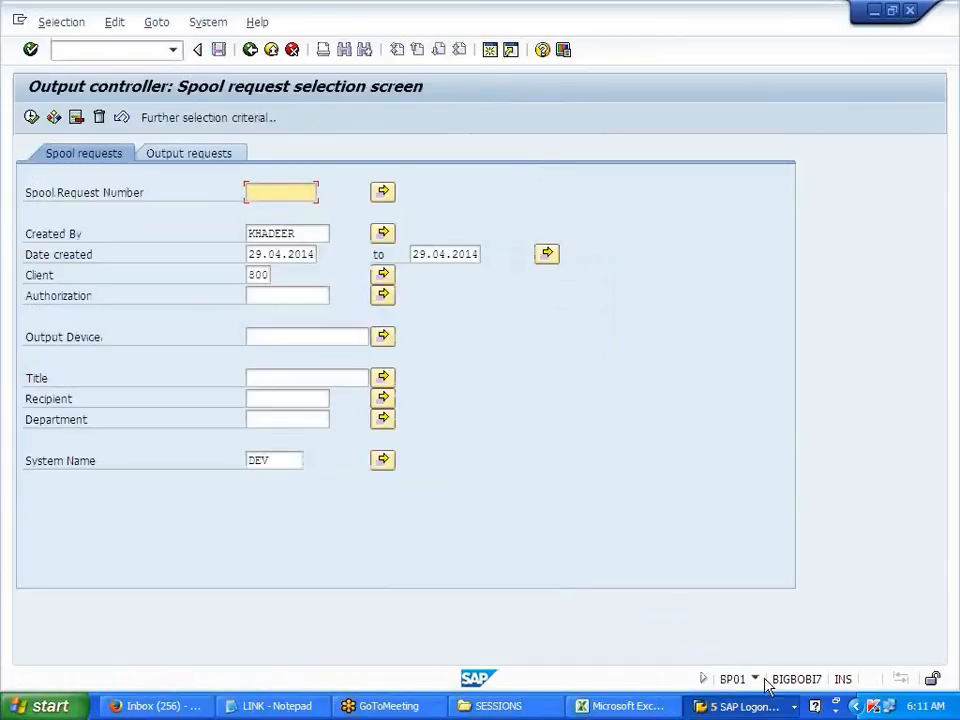
click(31, 119)
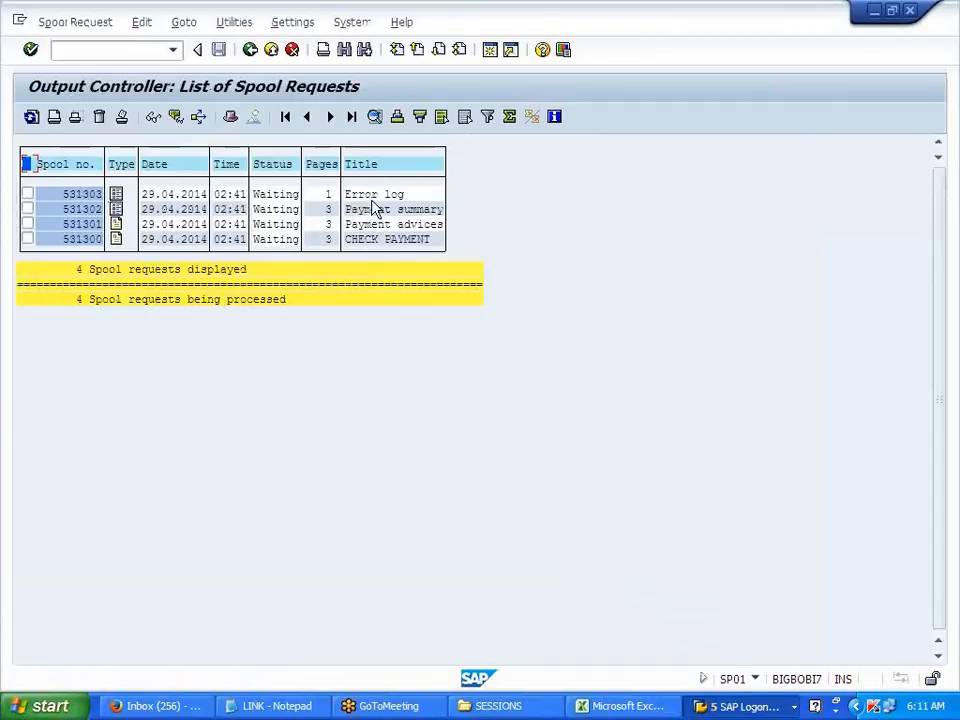
click(349, 211)
drag(351, 215, 437, 249)
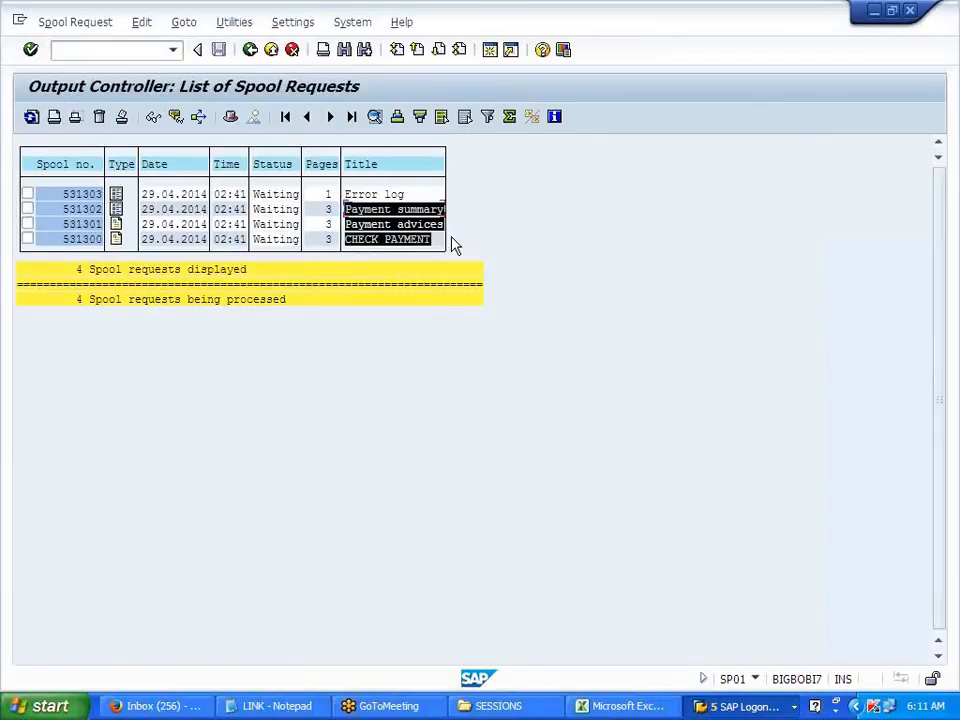
drag(451, 237, 446, 239)
- Display the payment summary spool request, examine its payment document lines, and return to the spool list
click(117, 209)
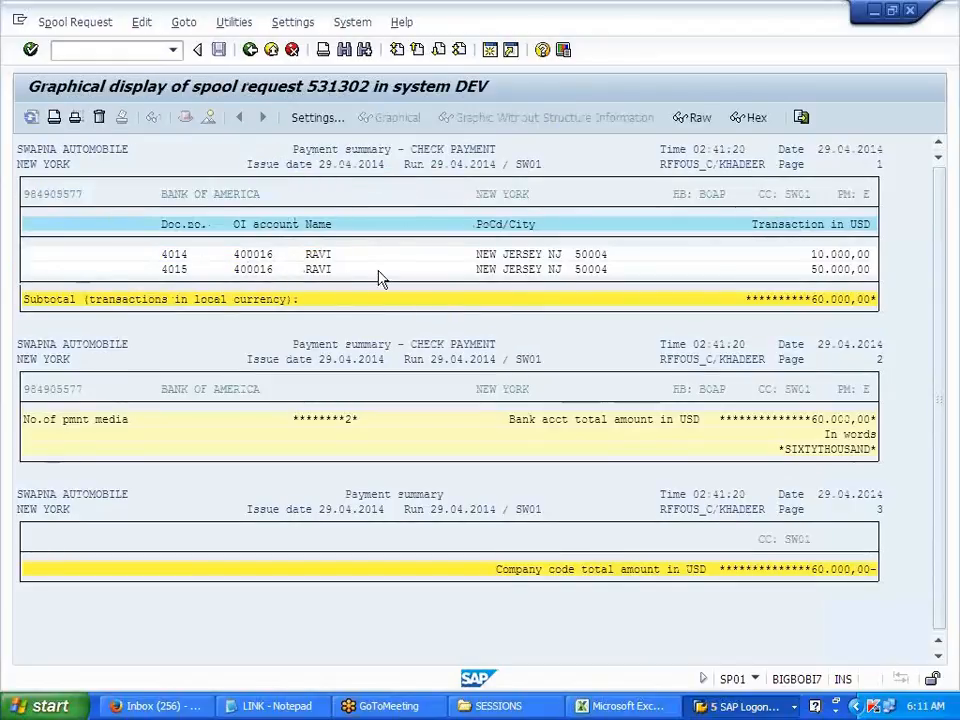
drag(170, 260, 880, 278)
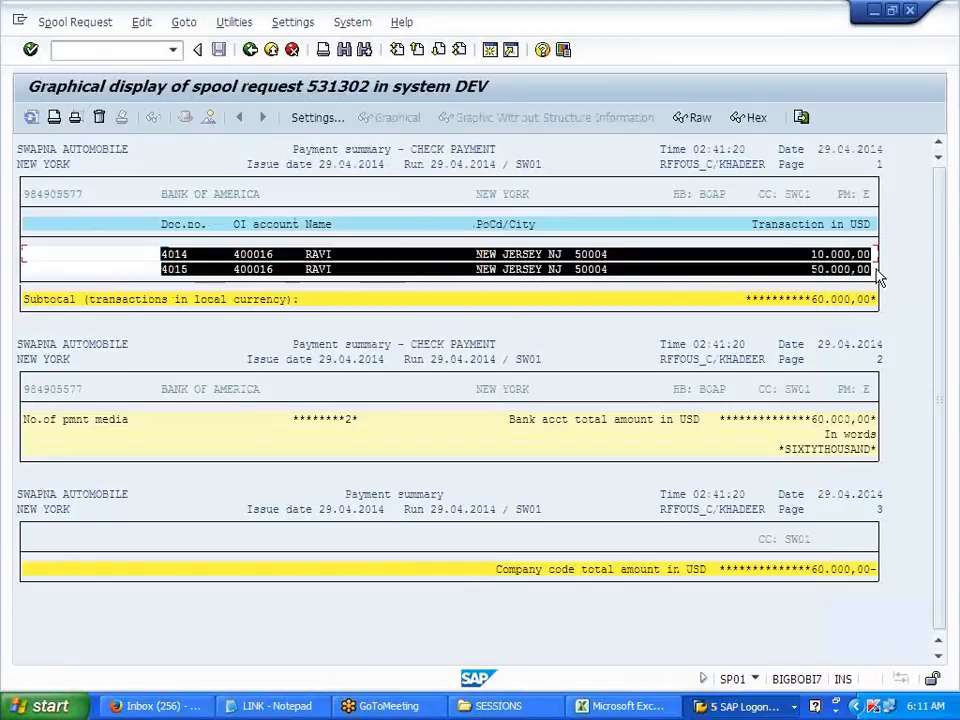
key(ctrl+c)
click(250, 49)
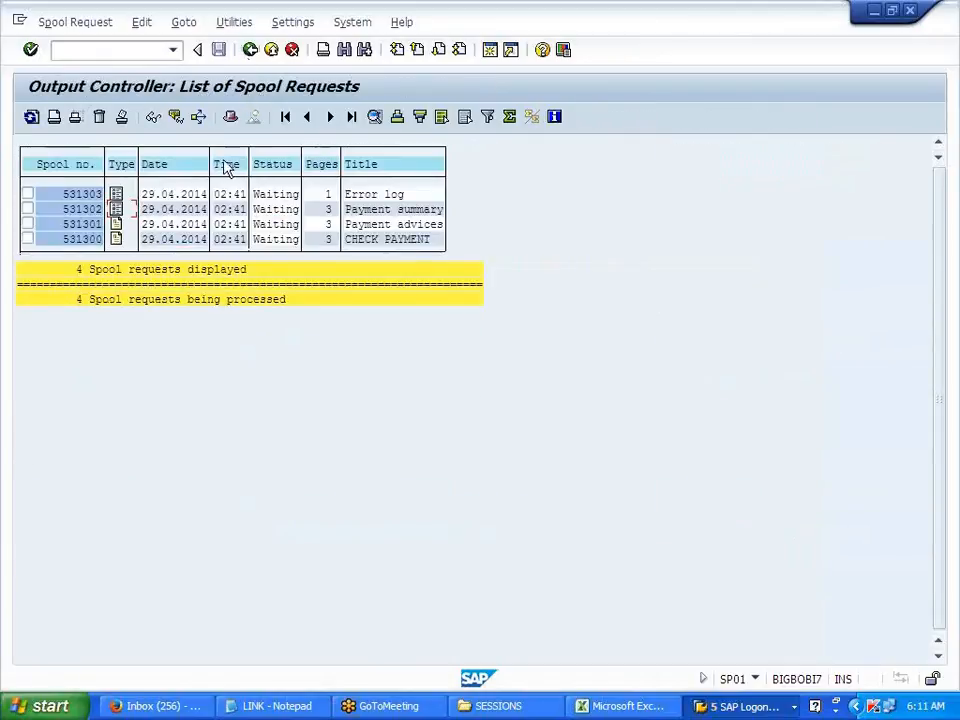
- Preview the payment advices spool request and examine the vendor address, cleared document and amounts on page 1
click(118, 226)
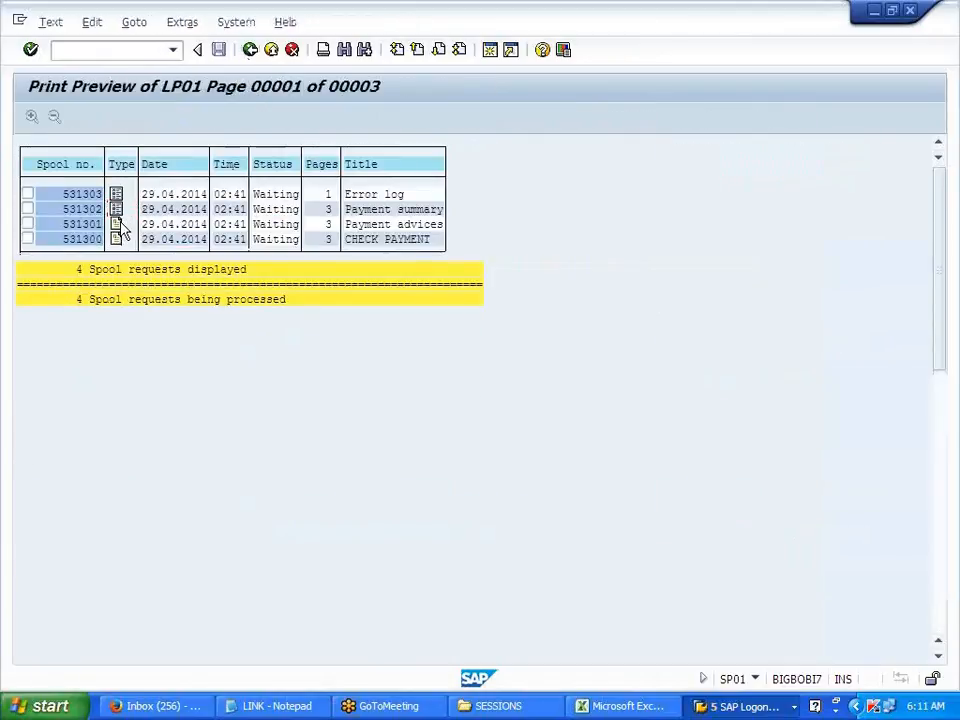
scroll(410, 435, down, 5)
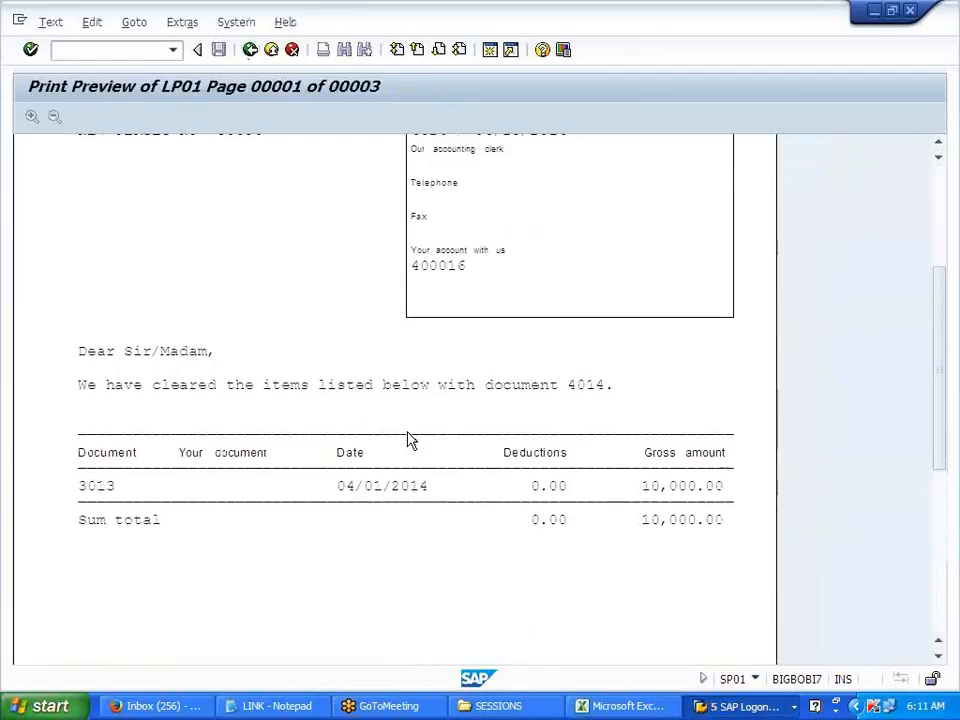
scroll(407, 439, down, 3)
scroll(407, 439, up, 3)
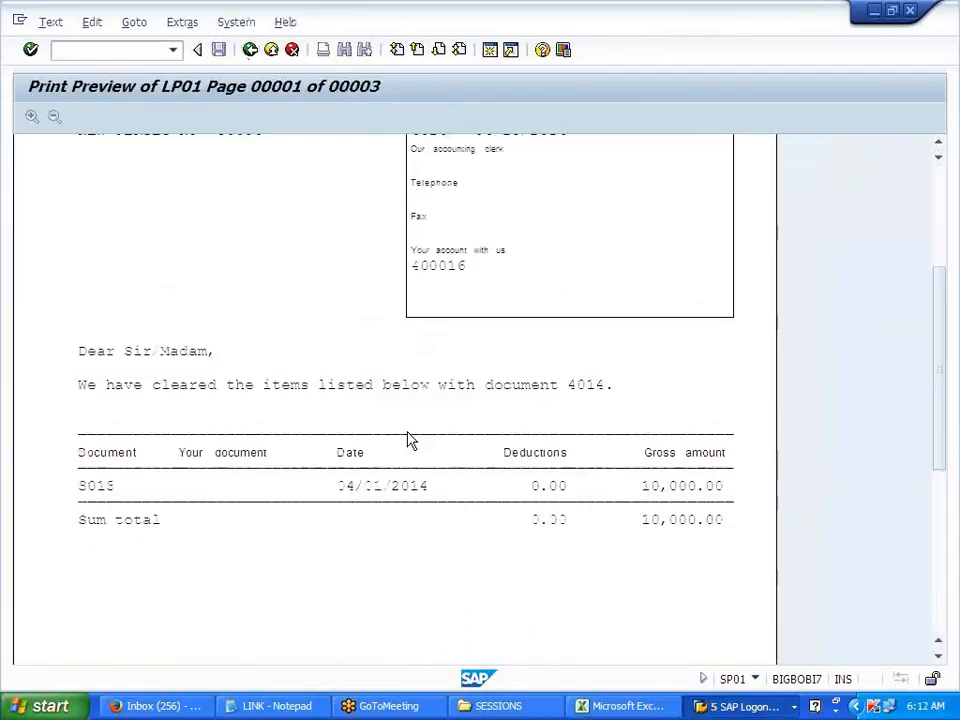
scroll(294, 510, up, 1)
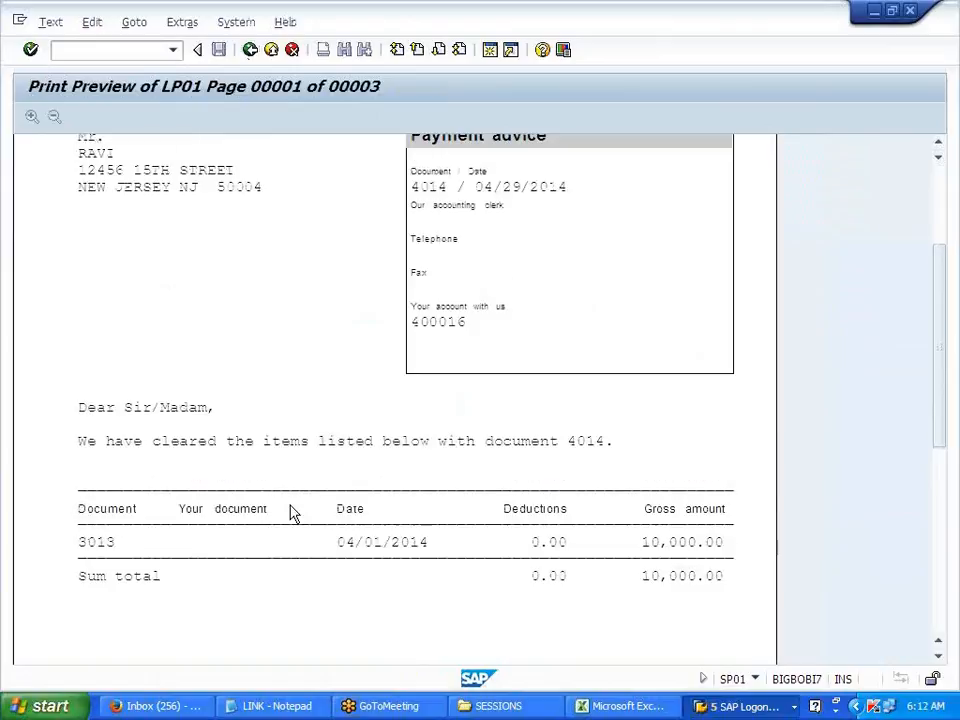
scroll(294, 512, up, 3)
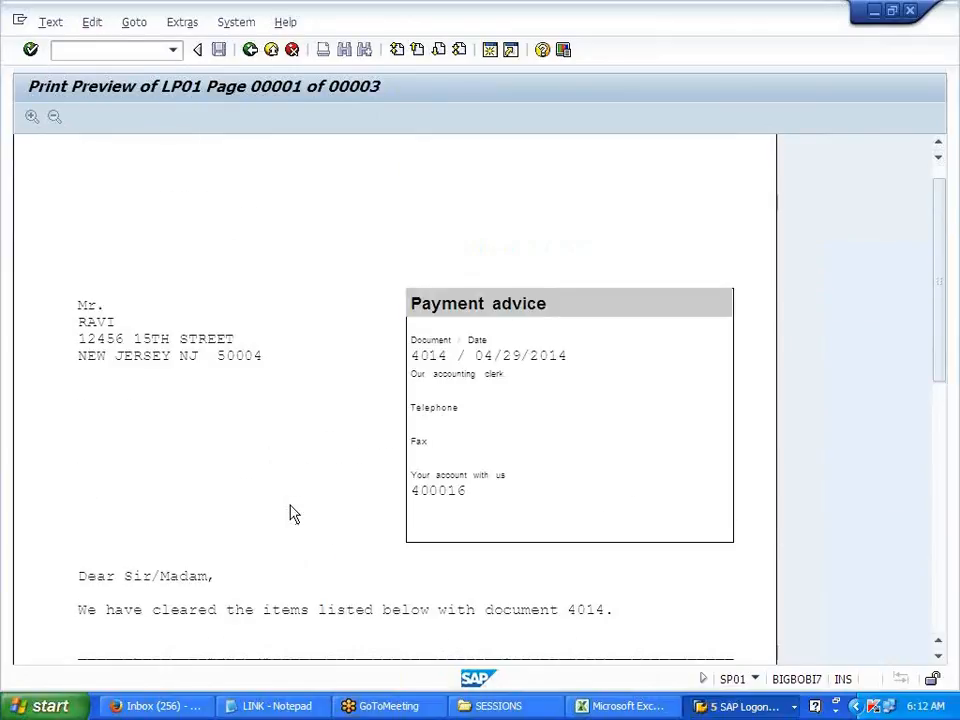
scroll(294, 514, down, 1)
scroll(276, 530, down, 10)
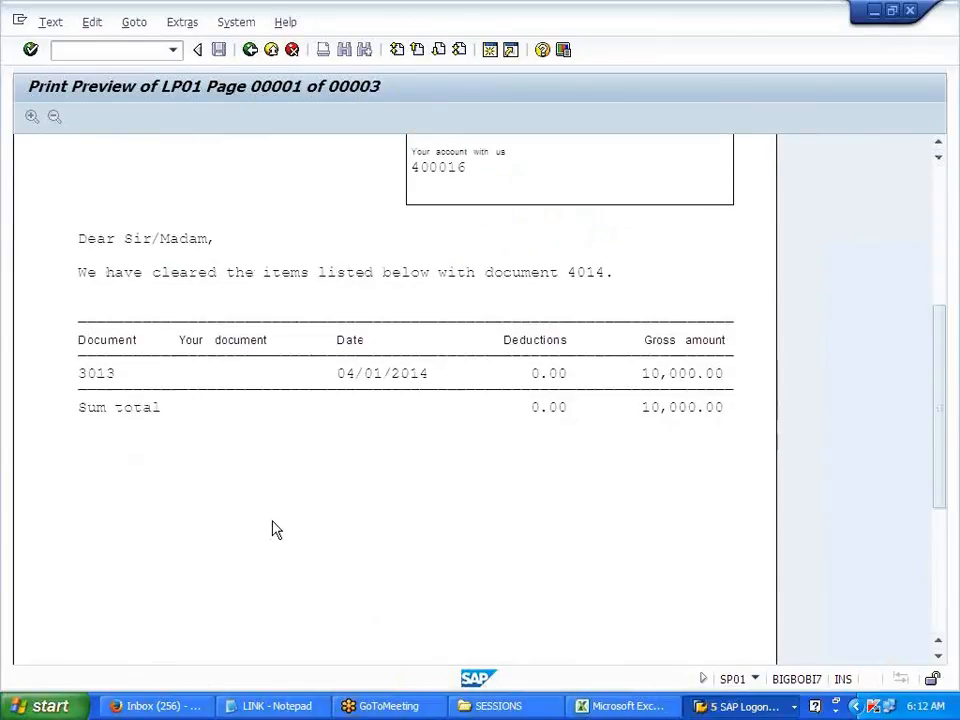
scroll(268, 521, up, 4)
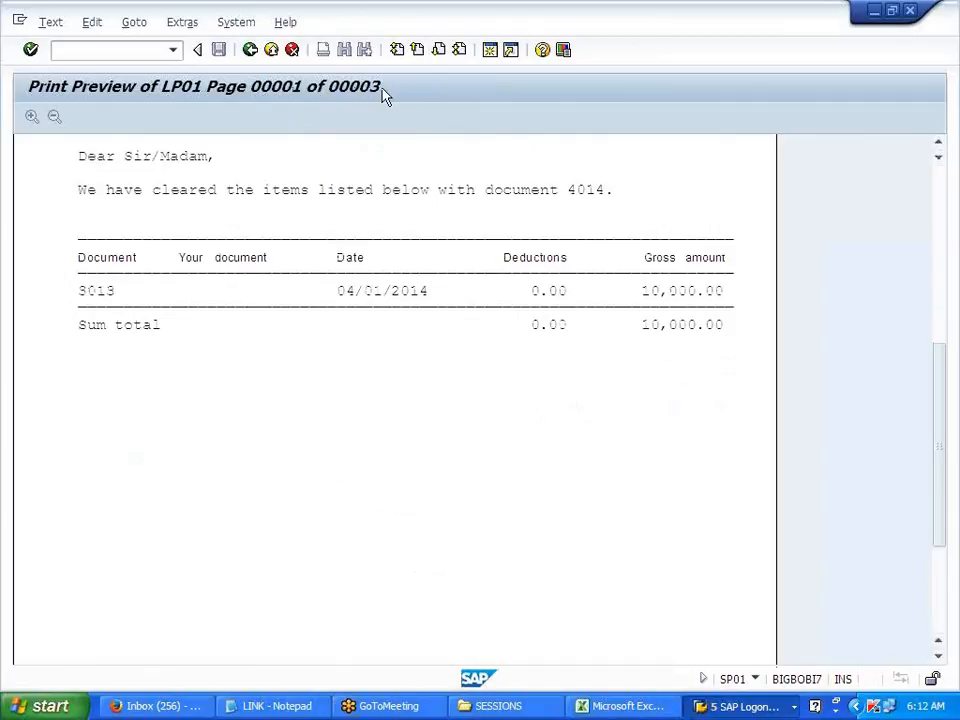
scroll(415, 241, up, 2)
scroll(418, 241, up, 7)
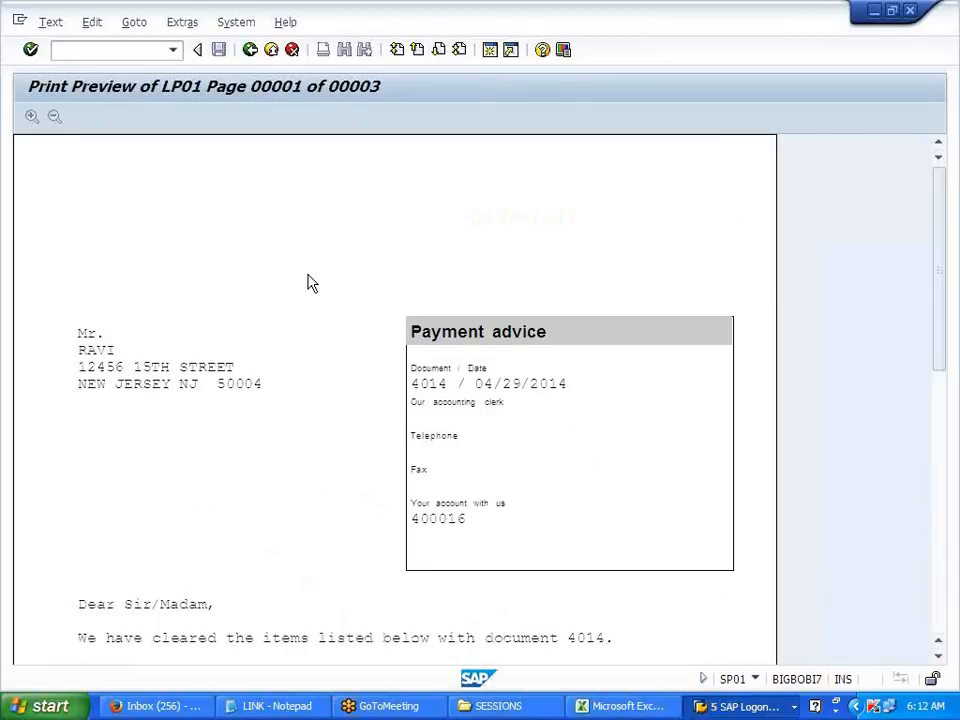
- Examine pages 2 and 3 of the payment advices preview and return to the spool list
scroll(316, 288, down, 4)
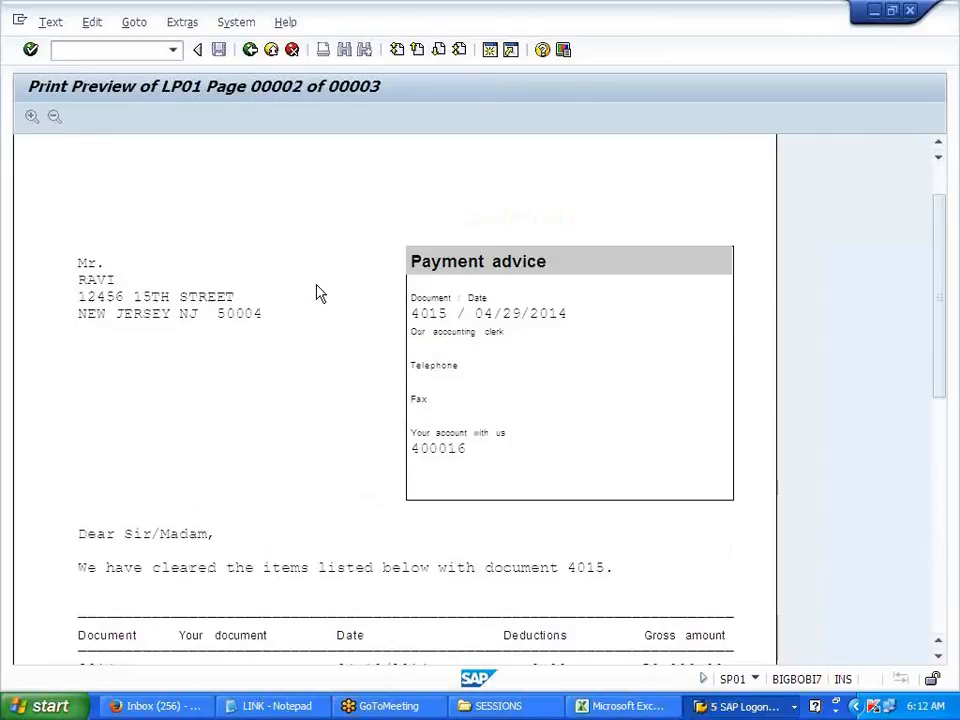
scroll(316, 290, down, 3)
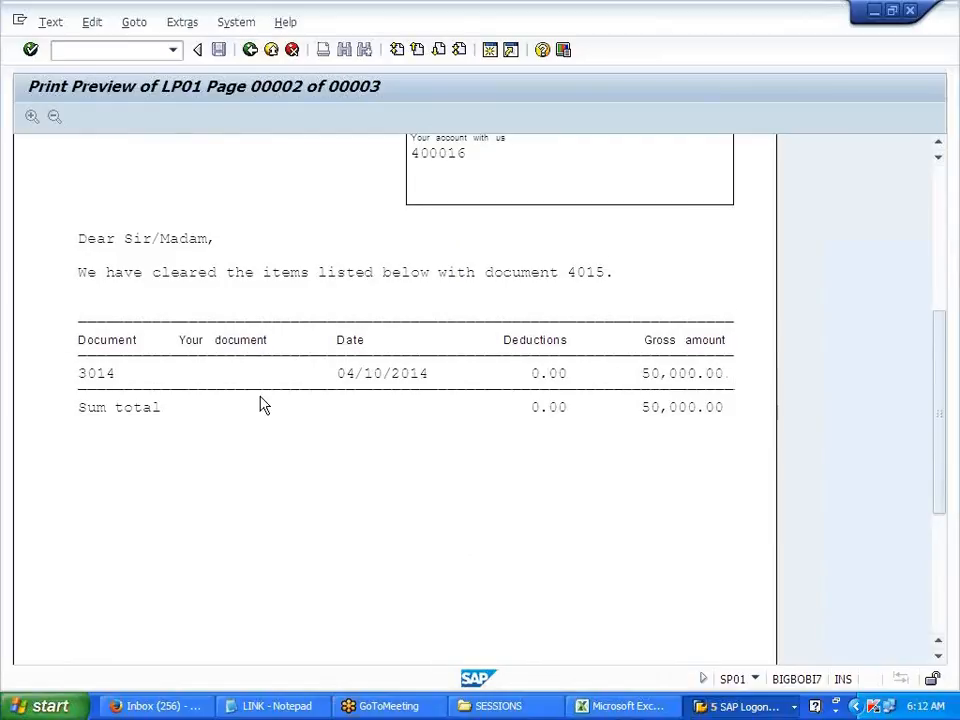
scroll(258, 402, down, 4)
scroll(258, 402, down, 3)
scroll(258, 400, up, 7)
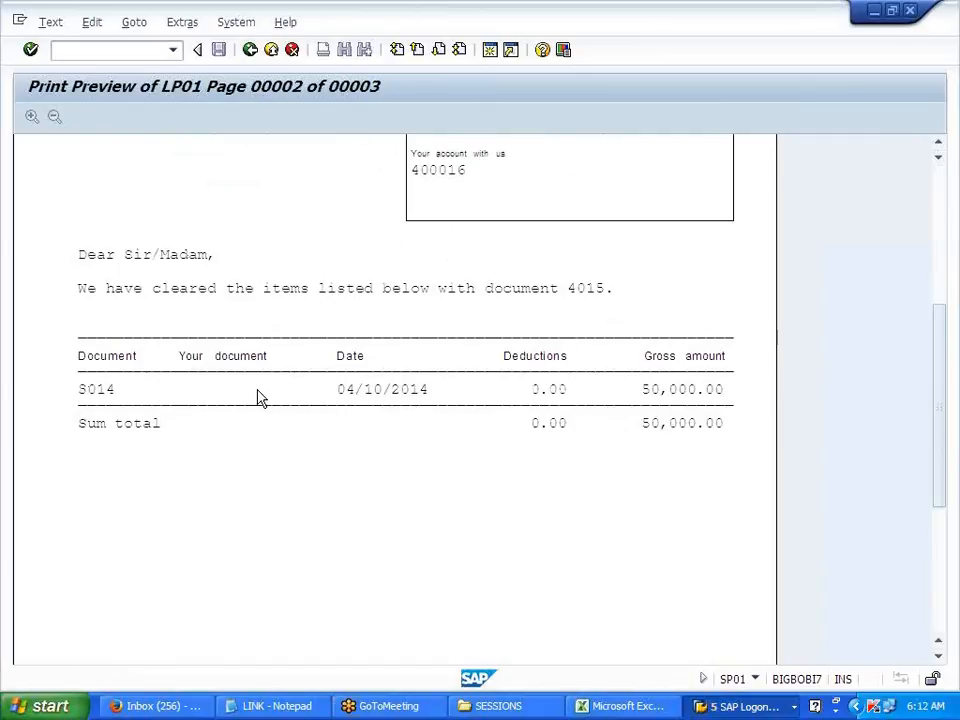
scroll(258, 398, down, 5)
scroll(289, 242, up, 6)
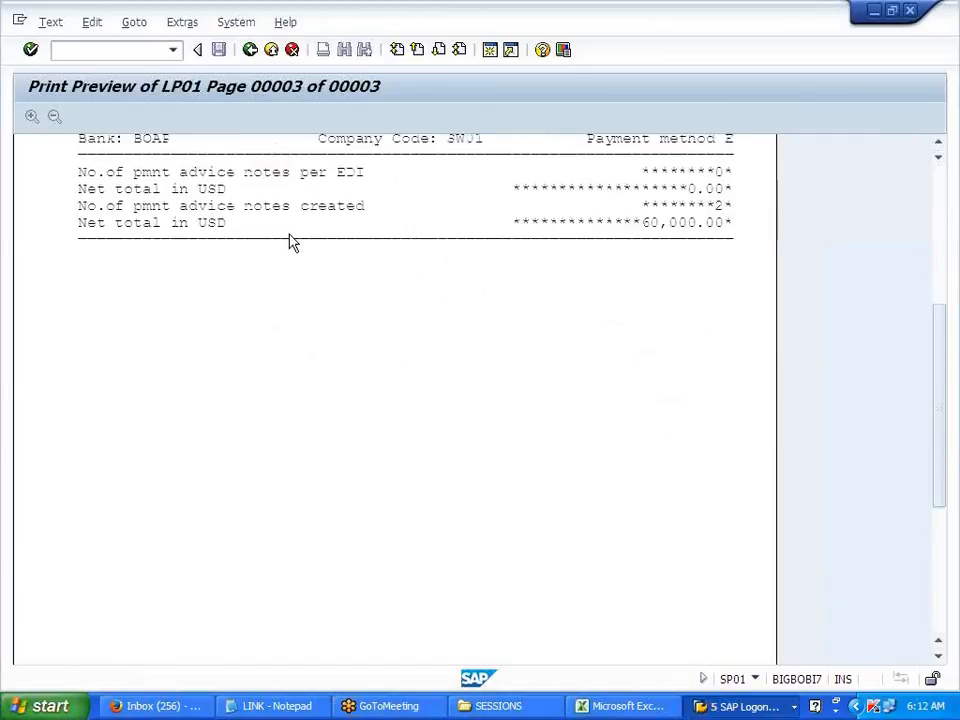
click(251, 51)
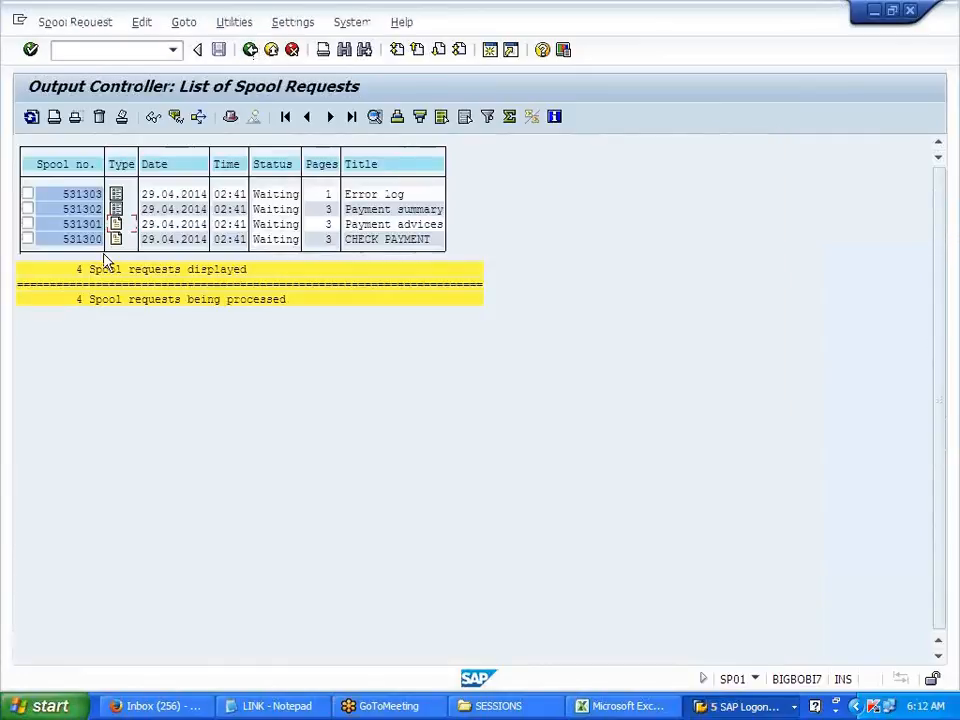
- Preview the CHECK PAYMENT spool request and examine the check number, bank details and amount on page 1
click(115, 241)
scroll(274, 381, down, 5)
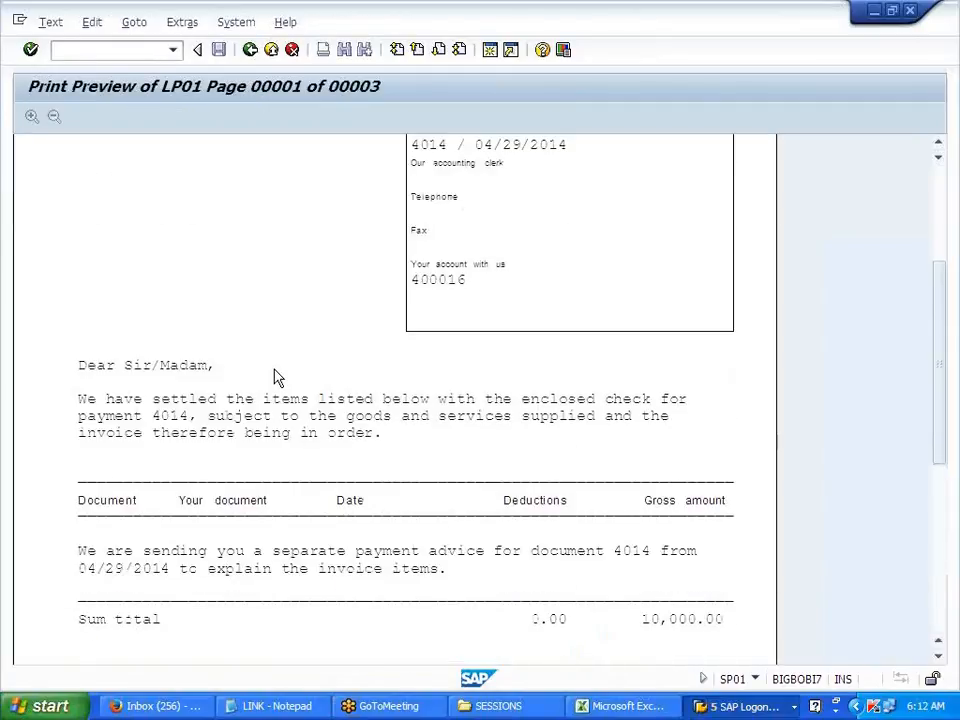
scroll(276, 377, down, 10)
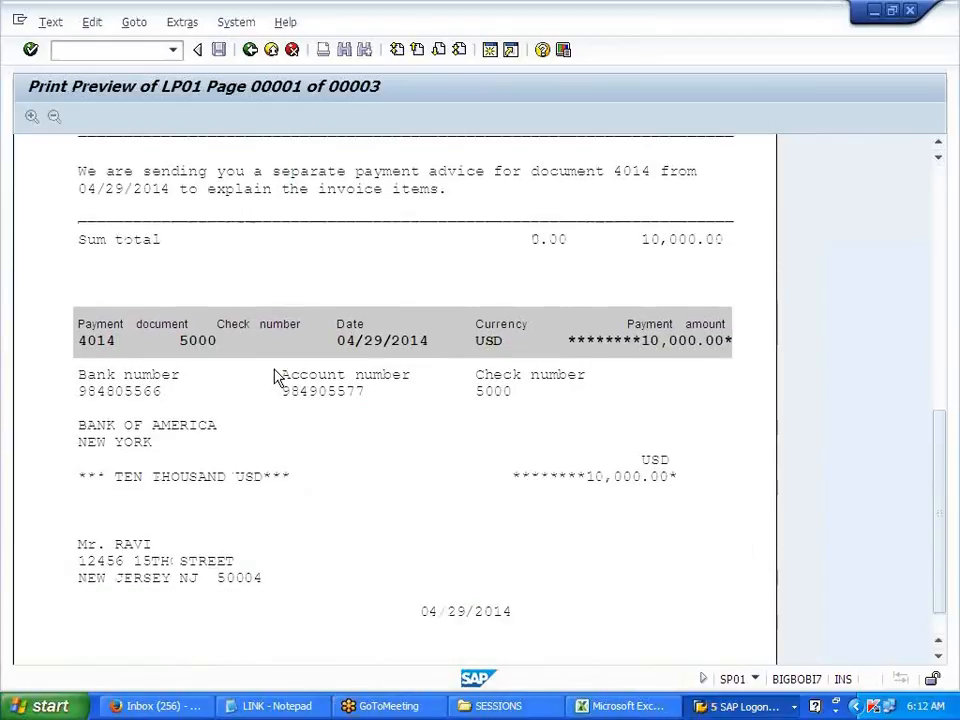
scroll(274, 380, down, 1)
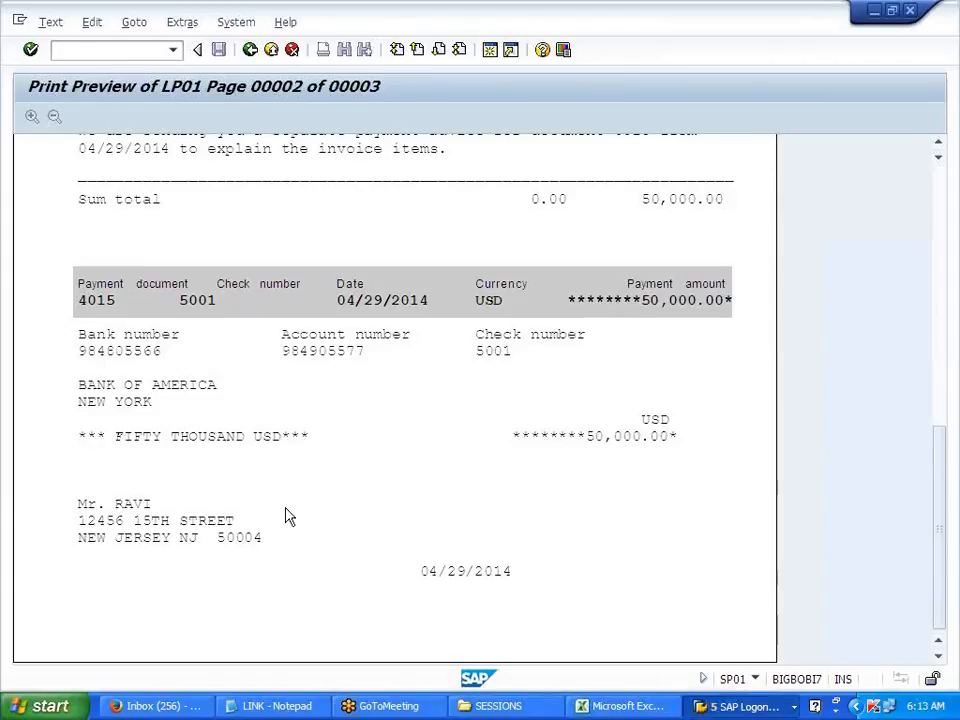
- Examine the full second check on page 2, from its header details to the check section
scroll(378, 386, up, 3)
scroll(378, 386, up, 7)
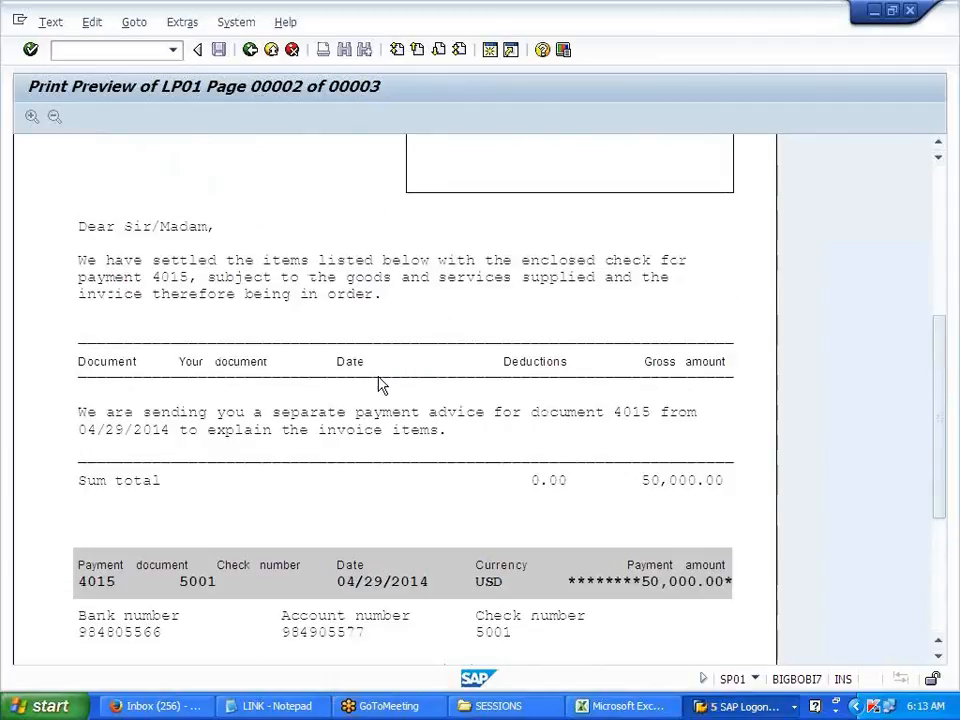
scroll(378, 386, up, 2)
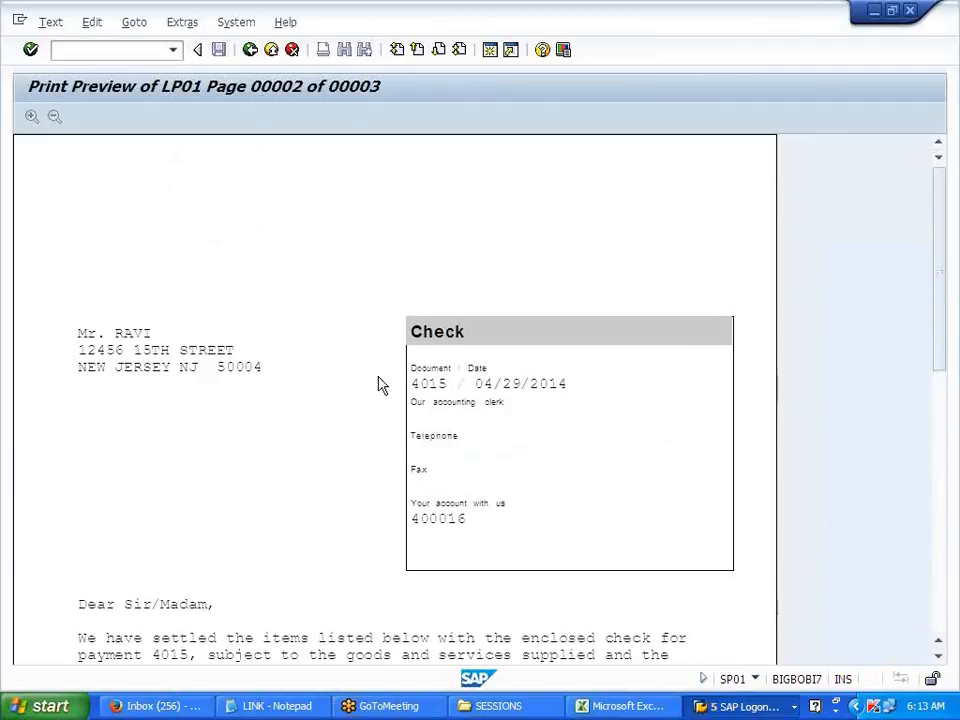
scroll(378, 386, down, 8)
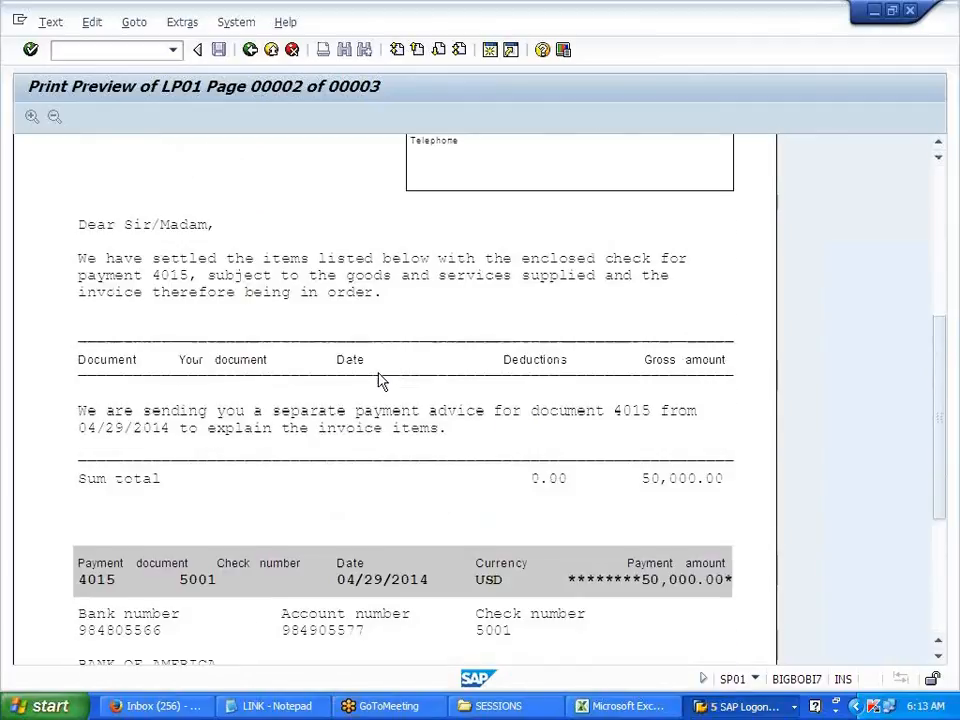
scroll(378, 380, down, 2)
scroll(378, 380, down, 1)
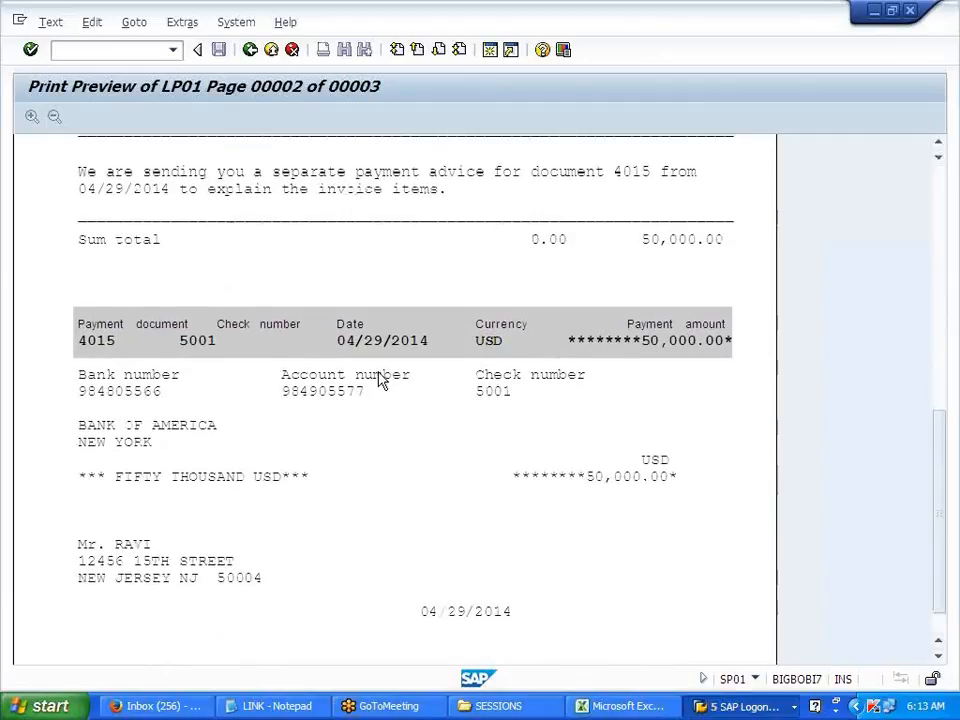
scroll(378, 380, up, 7)
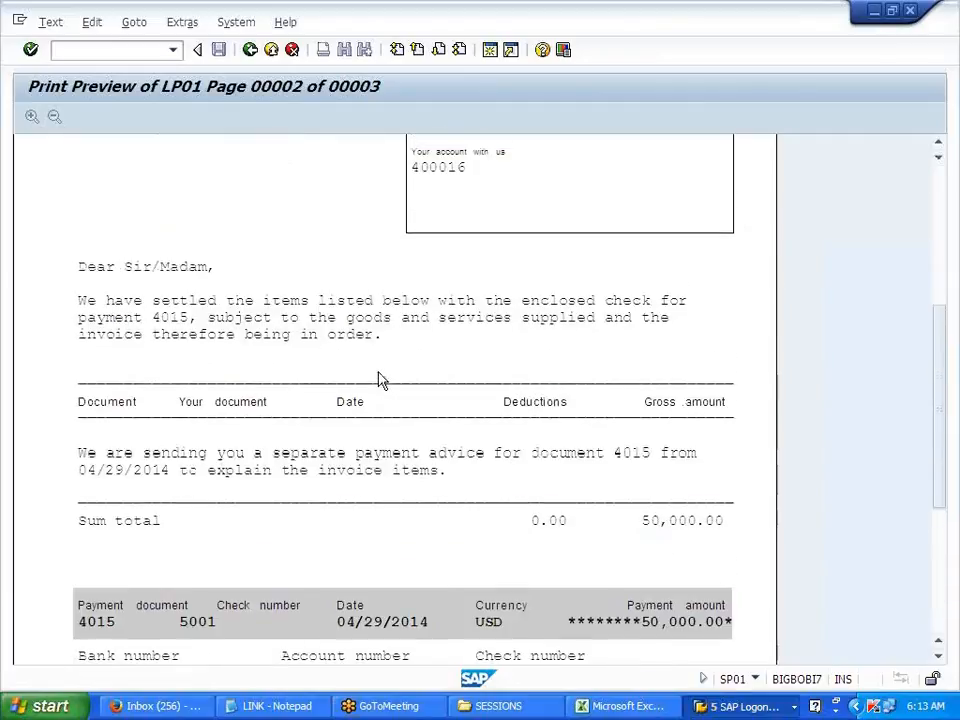
scroll(378, 380, up, 3)
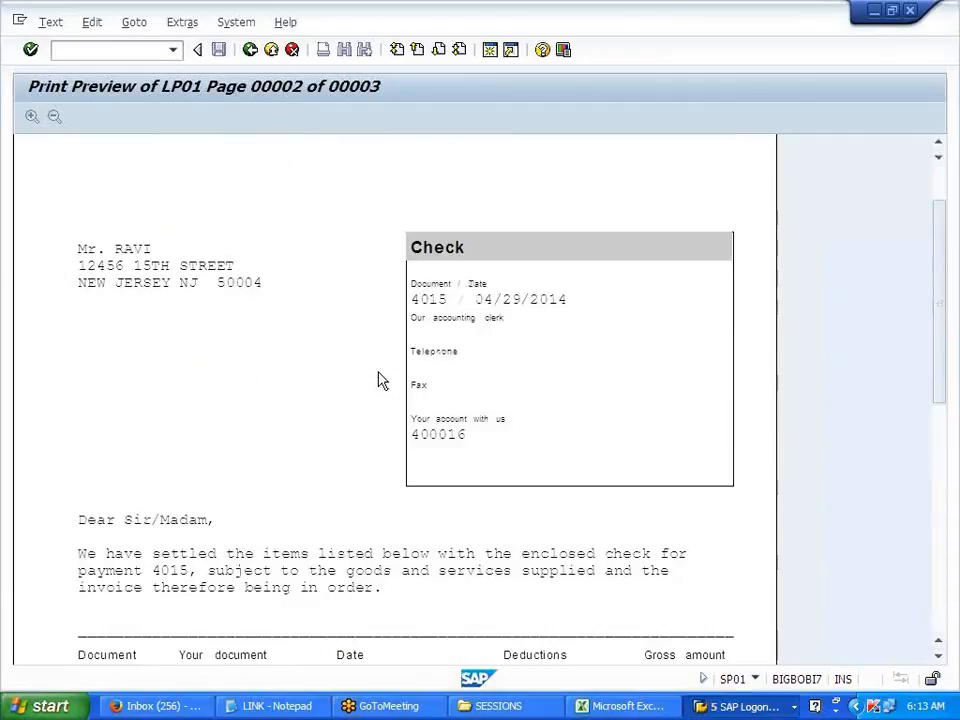
- Leave the check preview and the spool request list, and open transaction F110 for payment run SW01
click(250, 50)
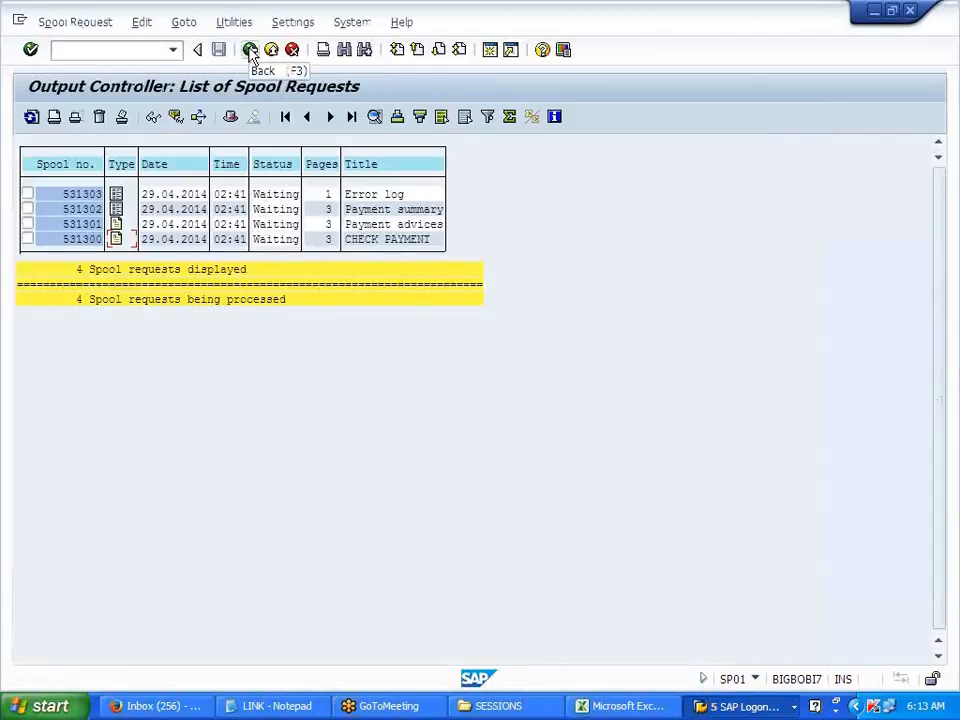
click(250, 50)
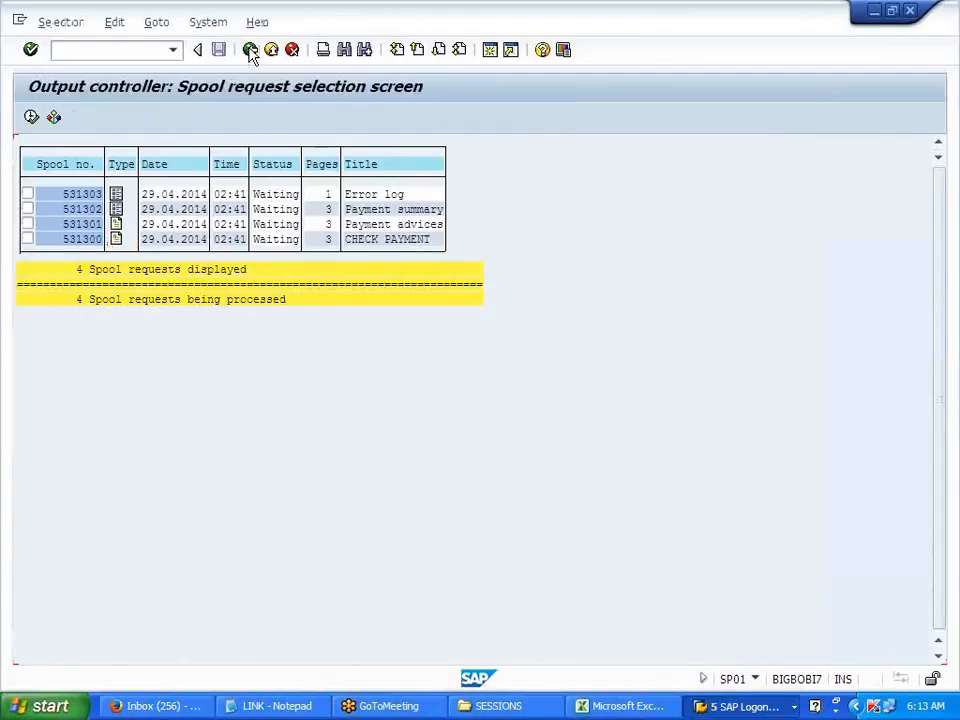
click(250, 50)
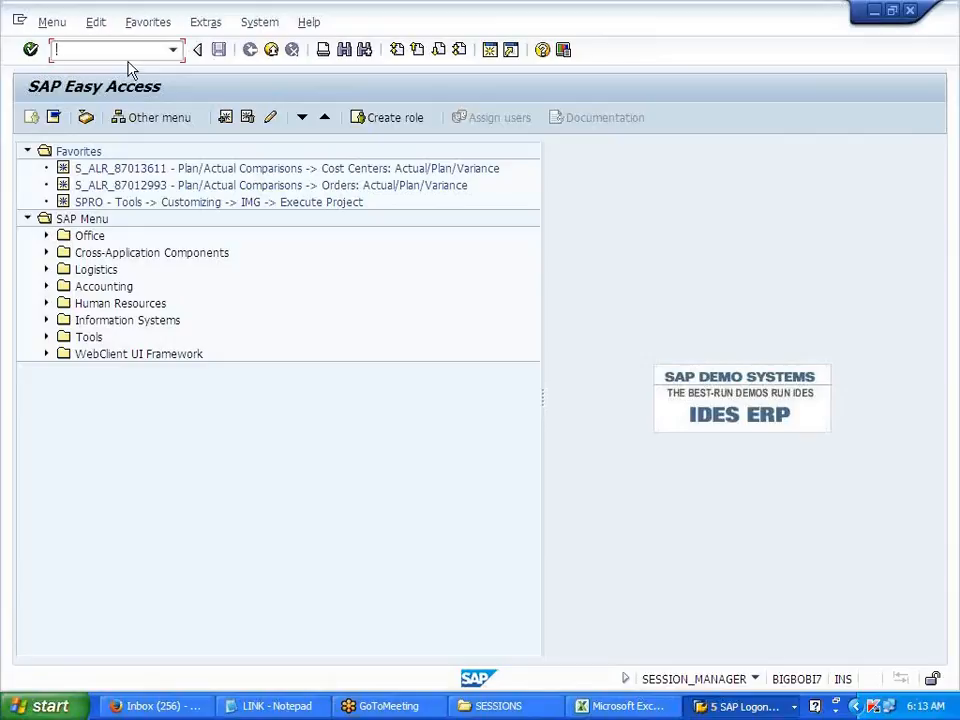
text(F110)
key(Return)
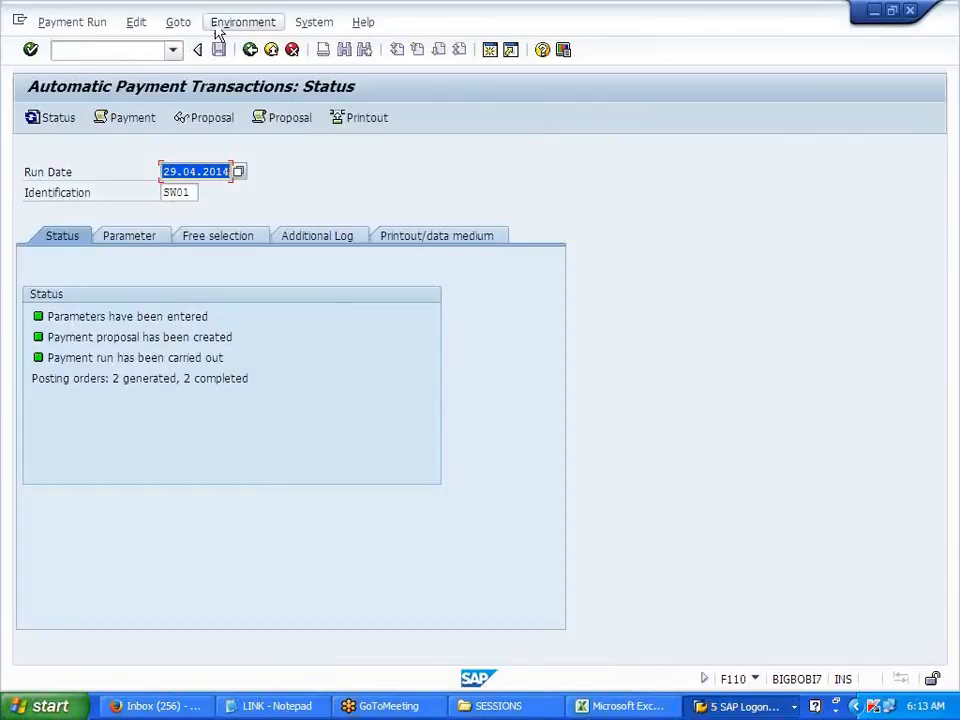
- Open the payment program configuration from F110 and display the all-company-codes details for company code SW01
click(245, 22)
click(257, 68)
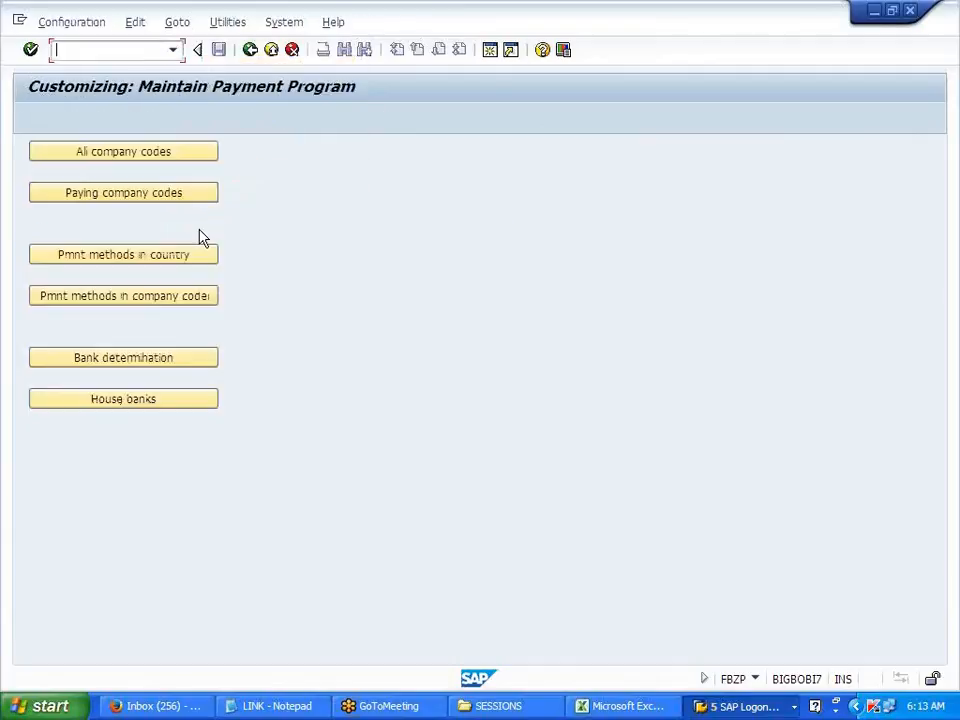
click(155, 152)
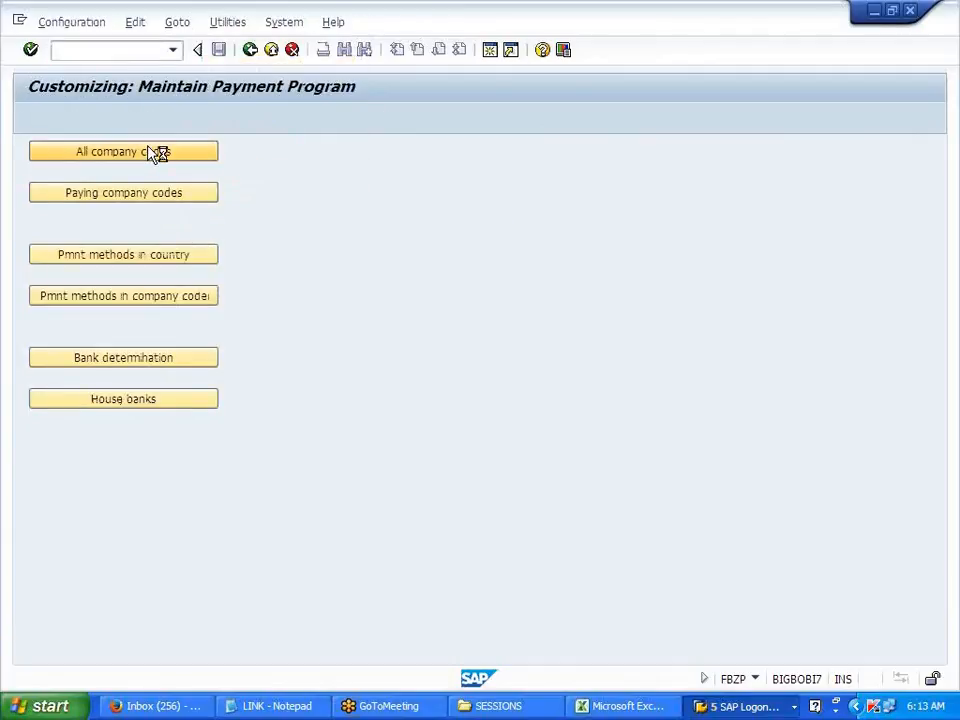
click(200, 646)
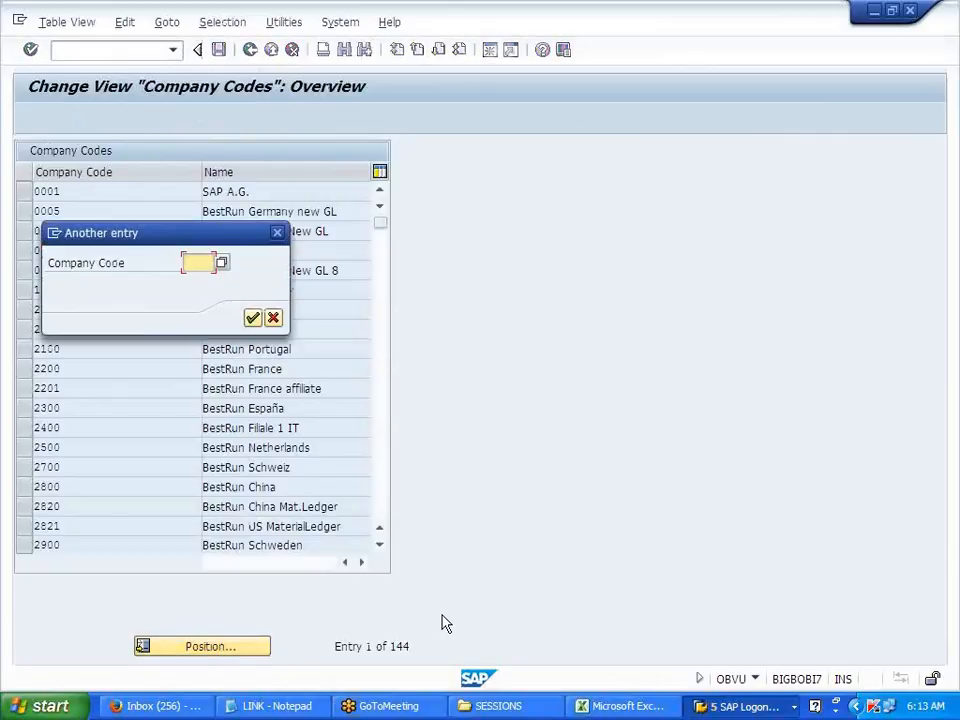
text(SW01)
key(Return)
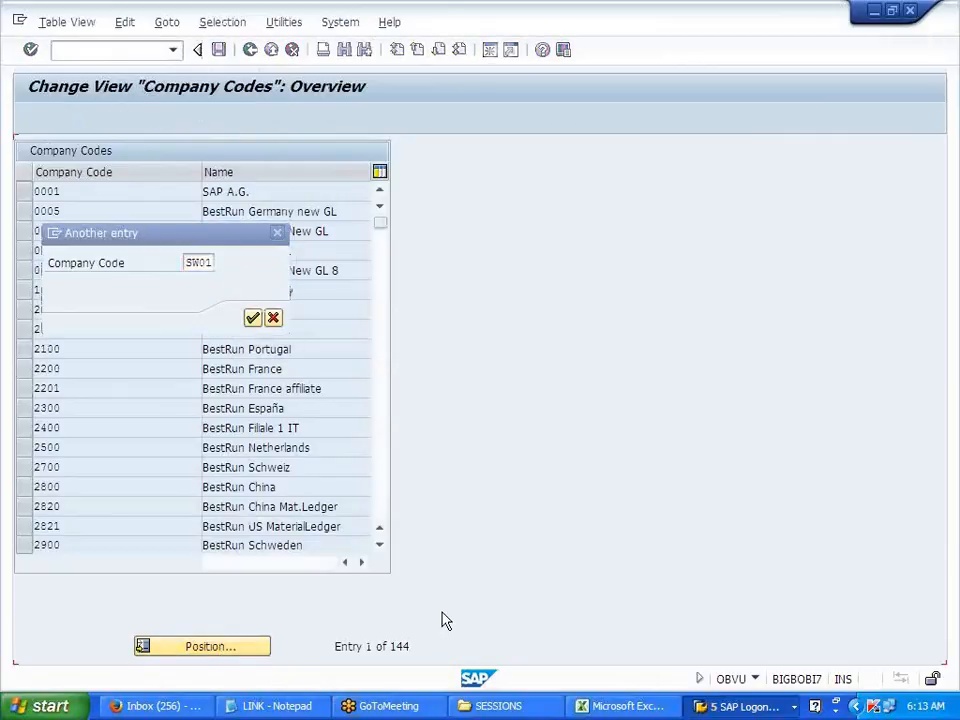
double_click(100, 193)
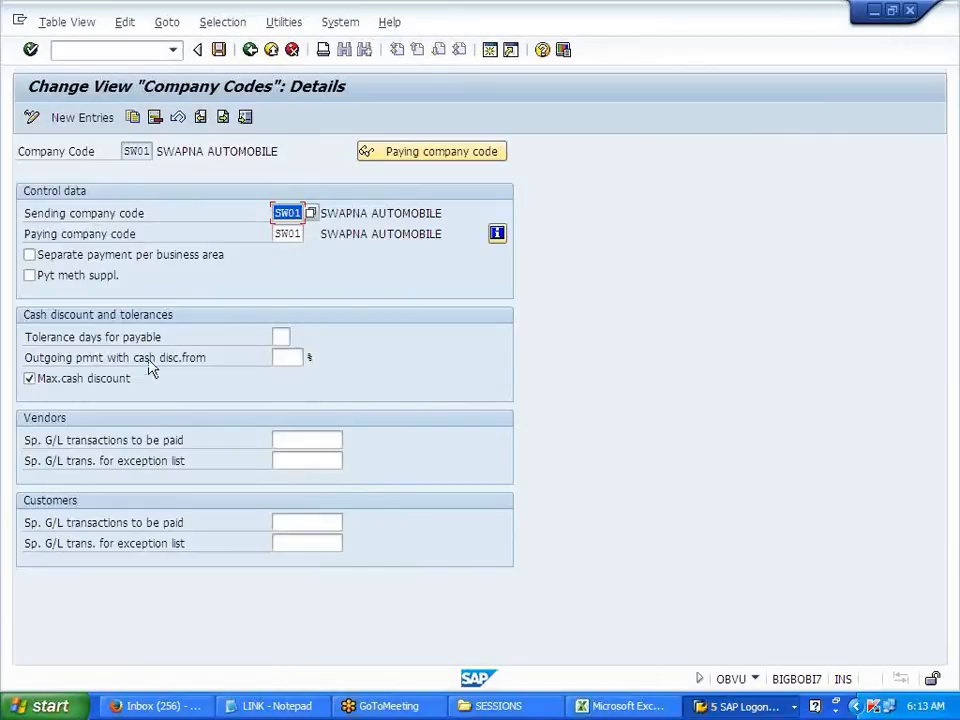
- Examine the tolerance days for payable setting of company code SW01 and return to the payment run status
drag(26, 340, 217, 337)
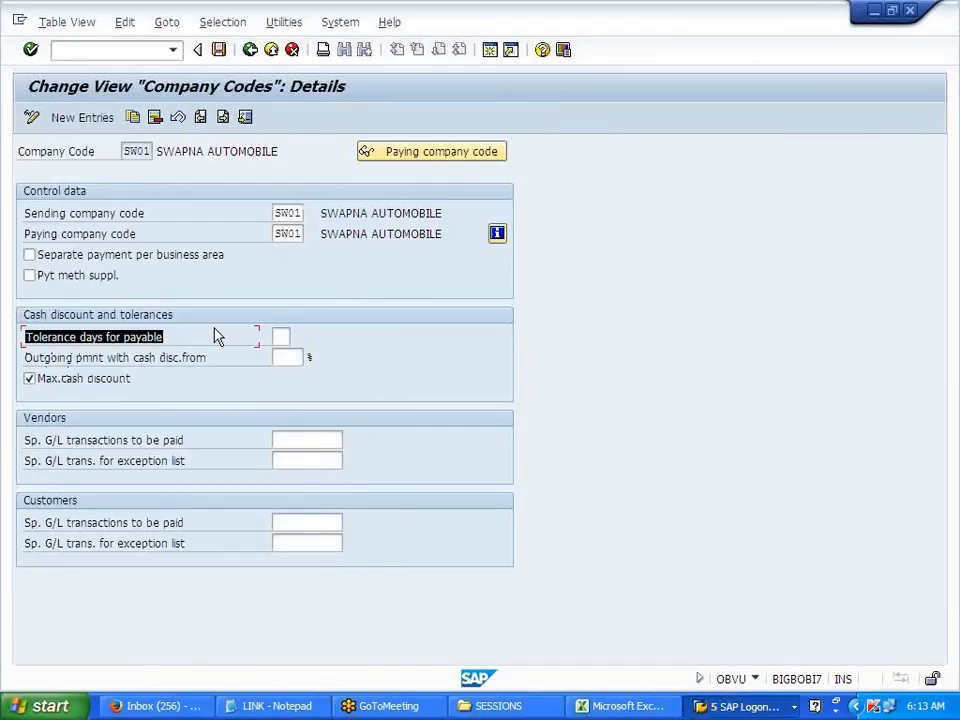
click(281, 337)
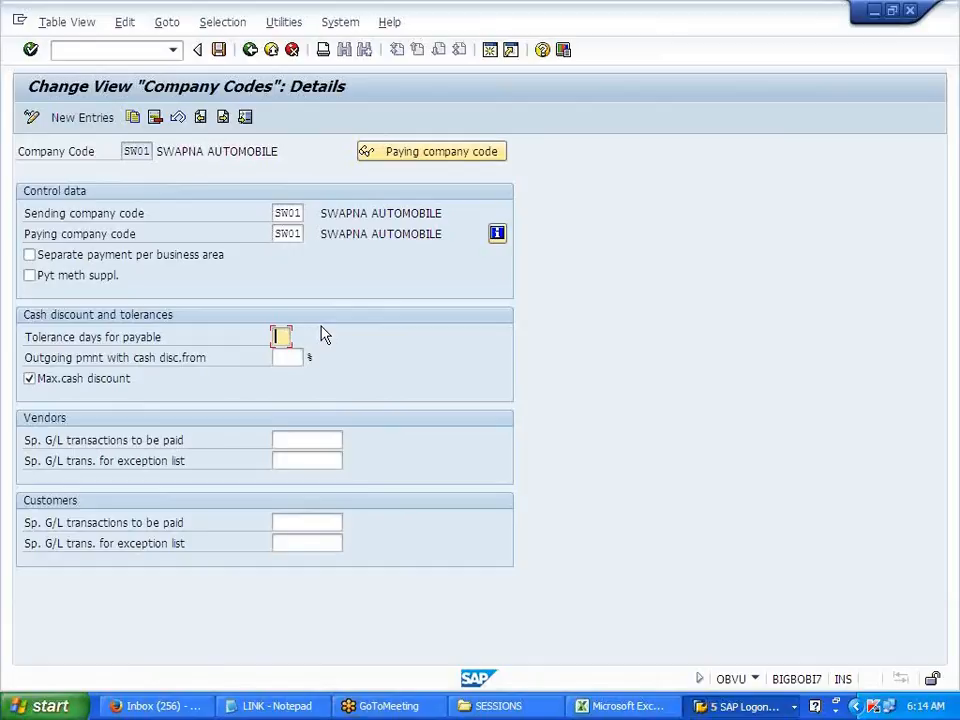
click(250, 49)
click(250, 49)
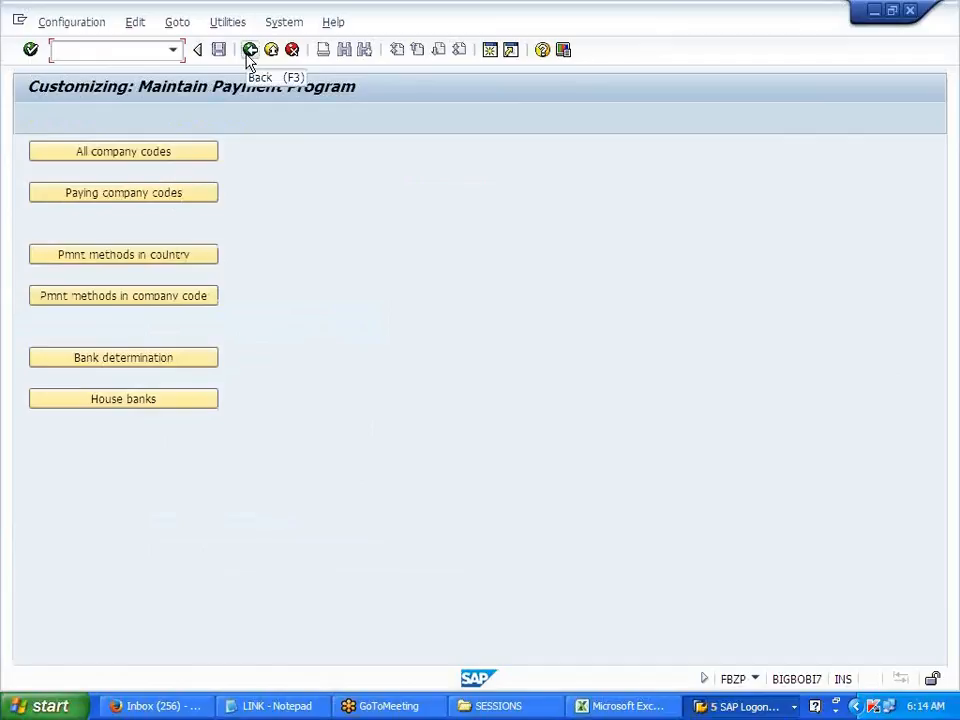
click(248, 52)
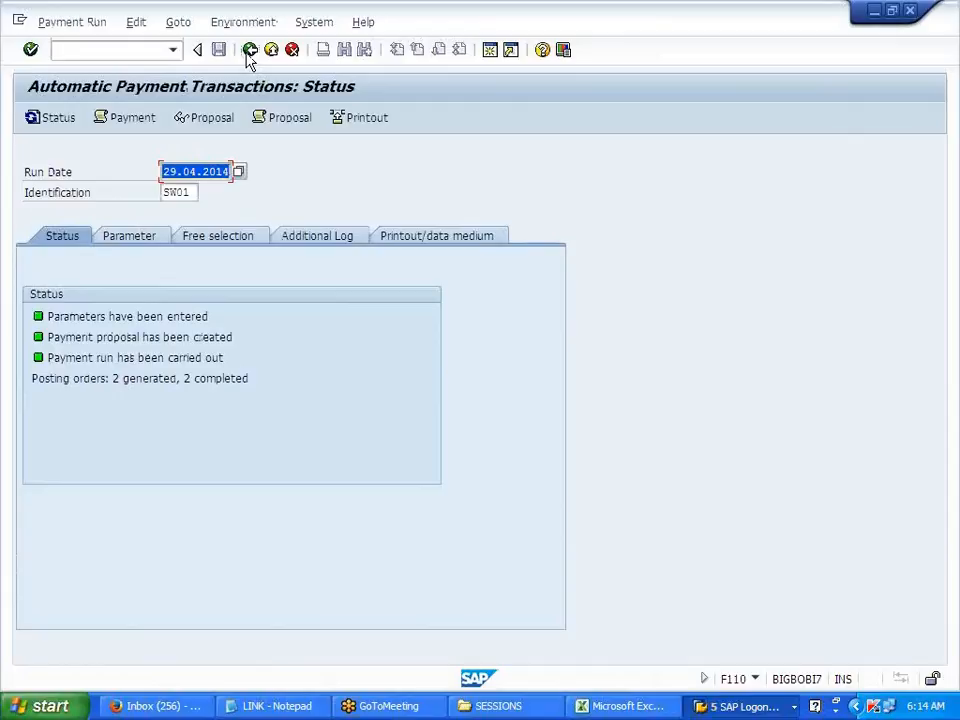
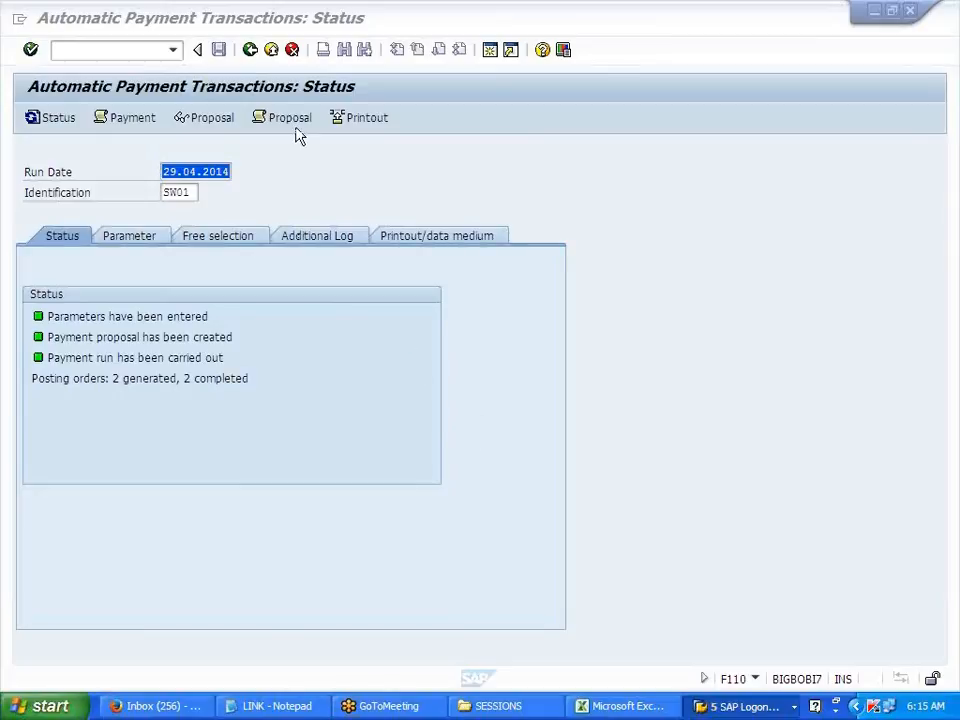
- Reopen transaction F110 from the SAP Easy Access screen and go to the payment program configuration
click(248, 52)
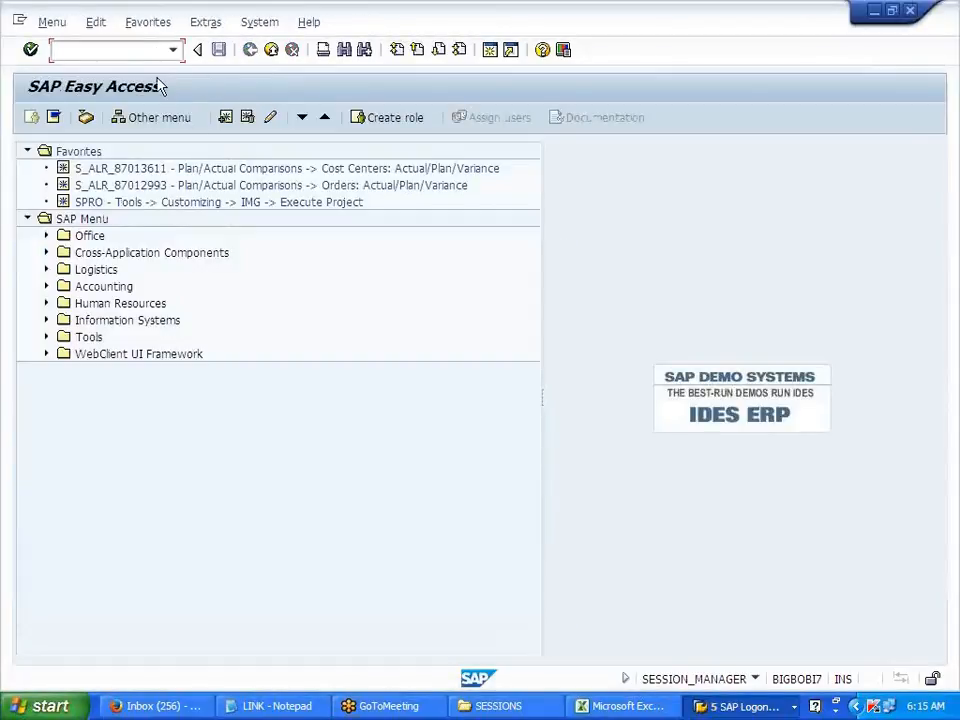
text(F110)
key(Return)
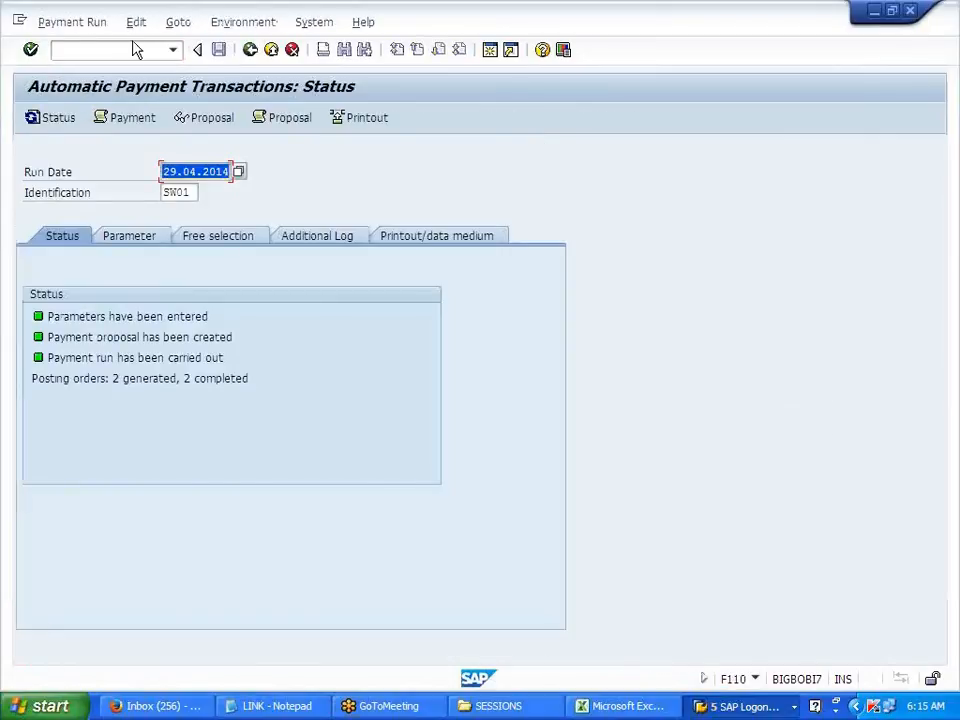
click(213, 24)
click(258, 67)
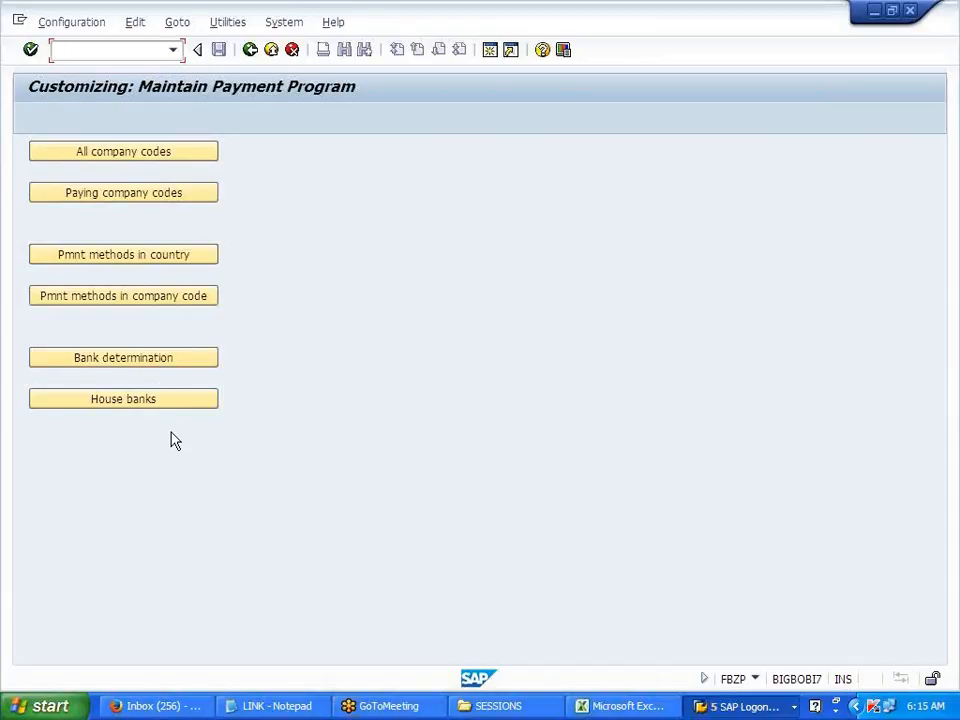
- Display the details of United States payment method T (Bank transfer) in the country payment methods
click(200, 299)
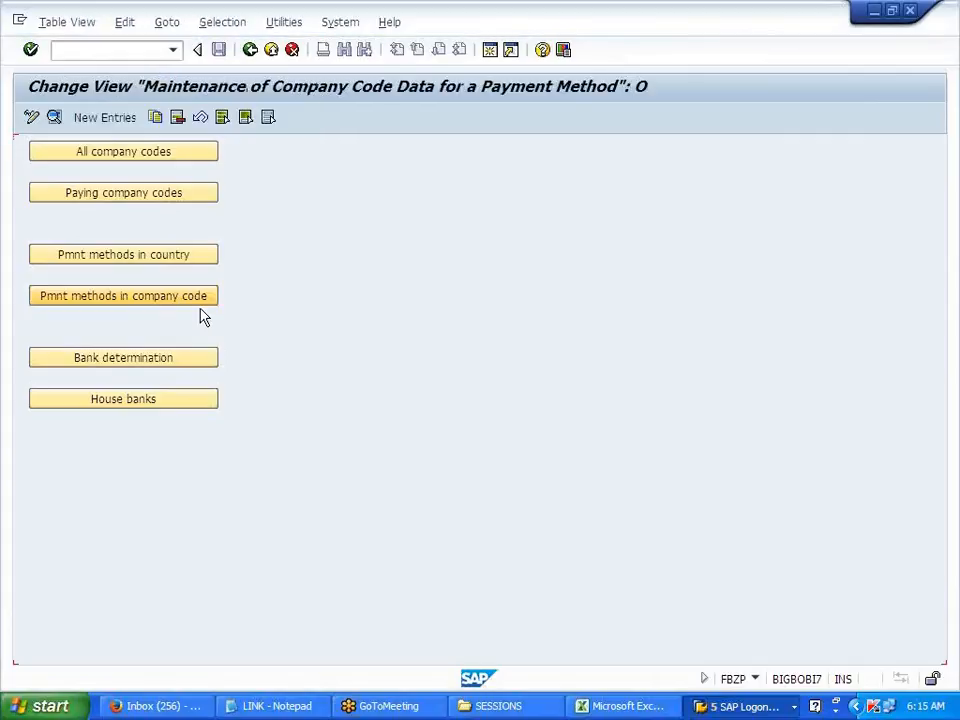
click(250, 49)
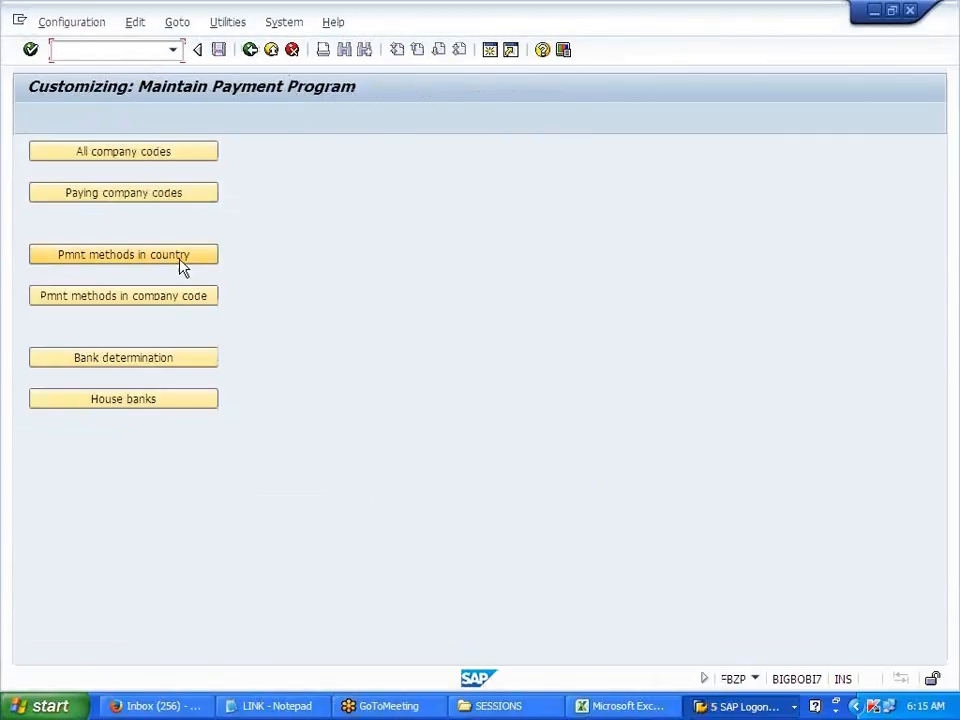
click(182, 262)
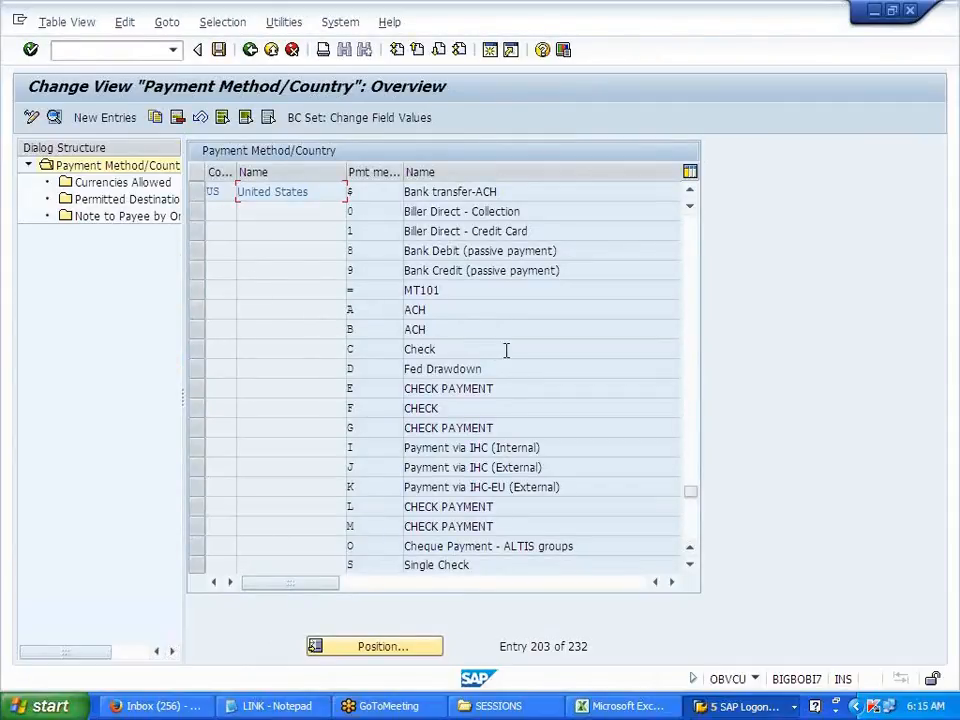
scroll(561, 414, down, 3)
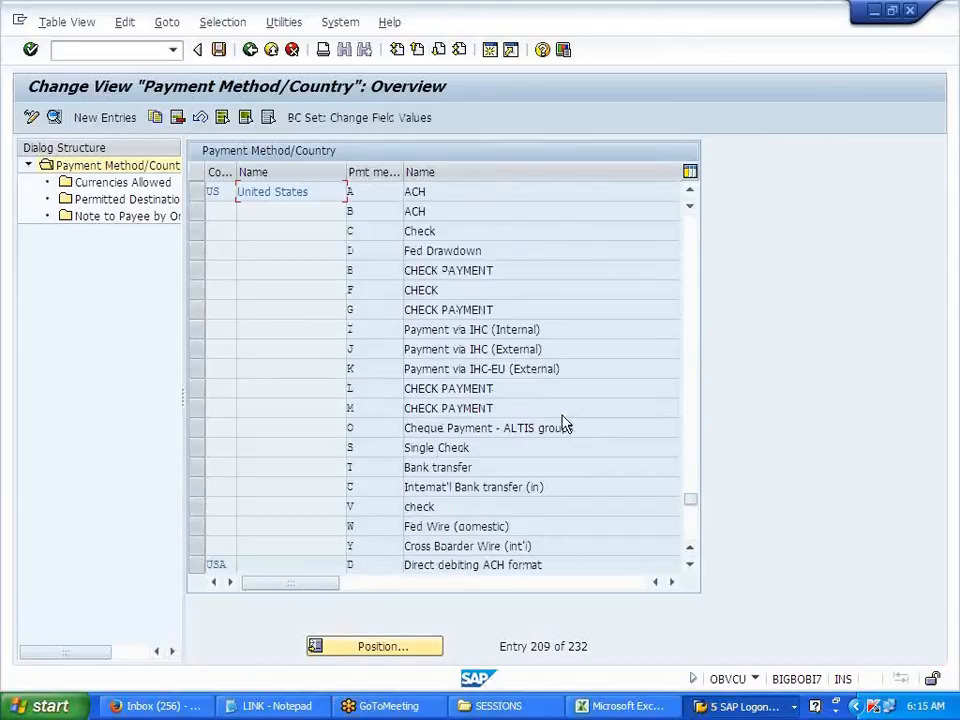
drag(484, 407, 402, 409)
click(402, 409)
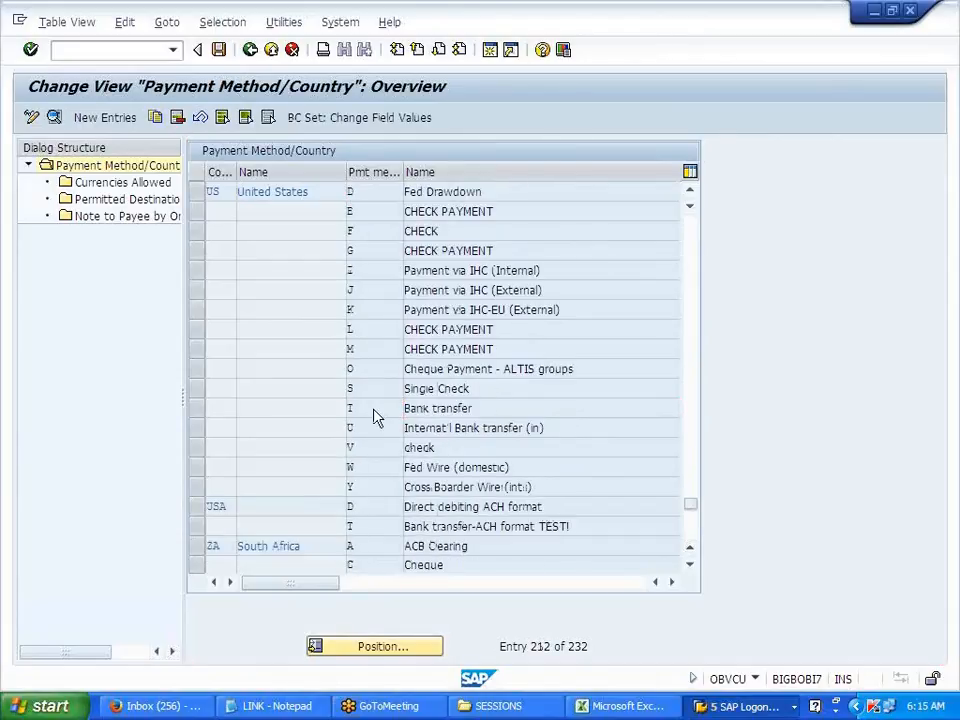
double_click(375, 410)
- Examine the payment medium program assigned to the United States bank transfer payment method
scroll(430, 476, down, 3)
scroll(430, 476, down, 2)
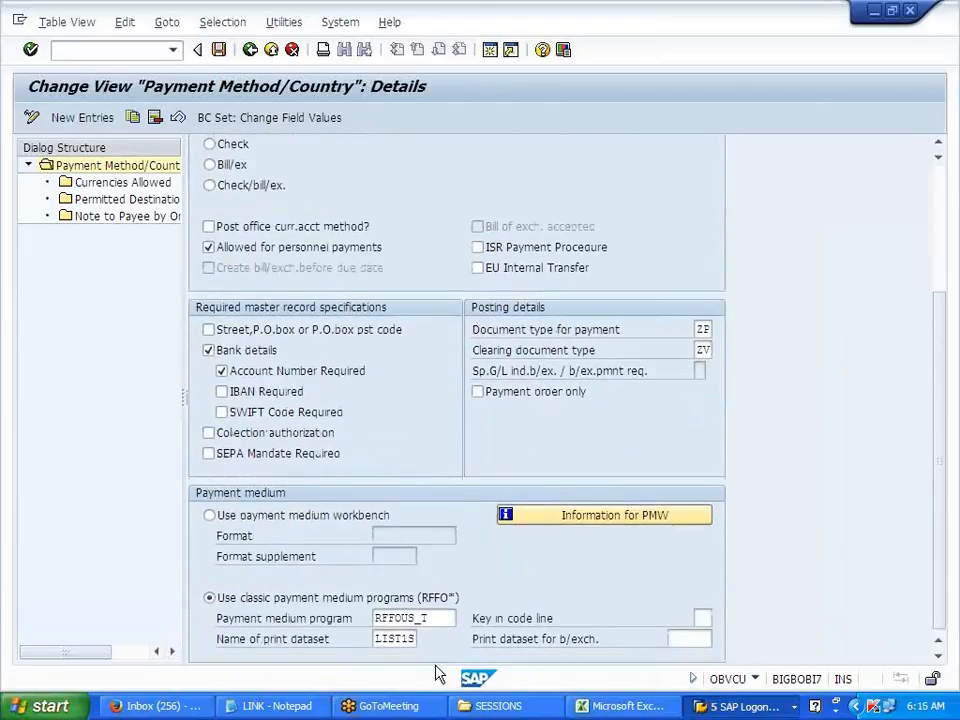
click(432, 620)
drag(432, 620, 372, 618)
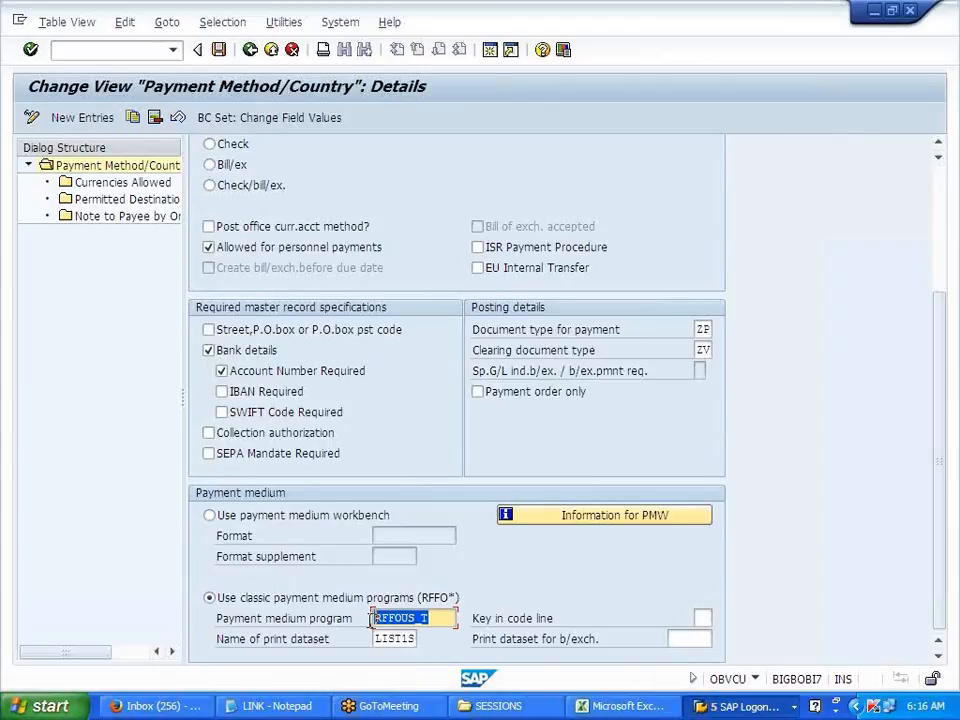
click(375, 618)
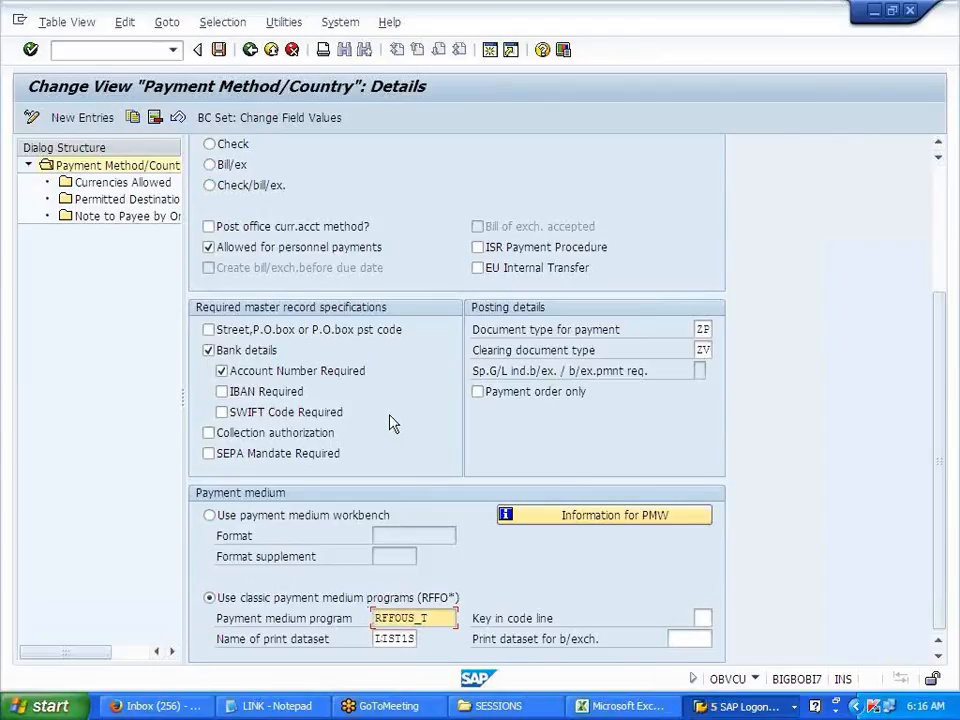
- Examine the bank transfer method's classification, required master record specifications and posting details, widening the dialog structure area, and return to the payment run status
scroll(392, 423, up, 5)
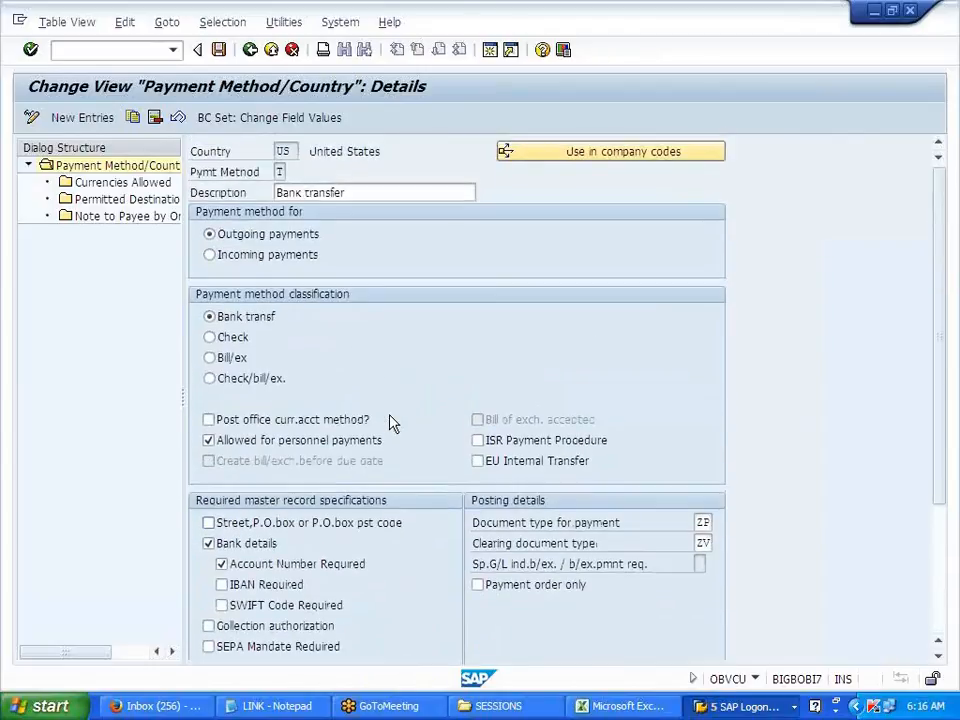
scroll(392, 423, down, 5)
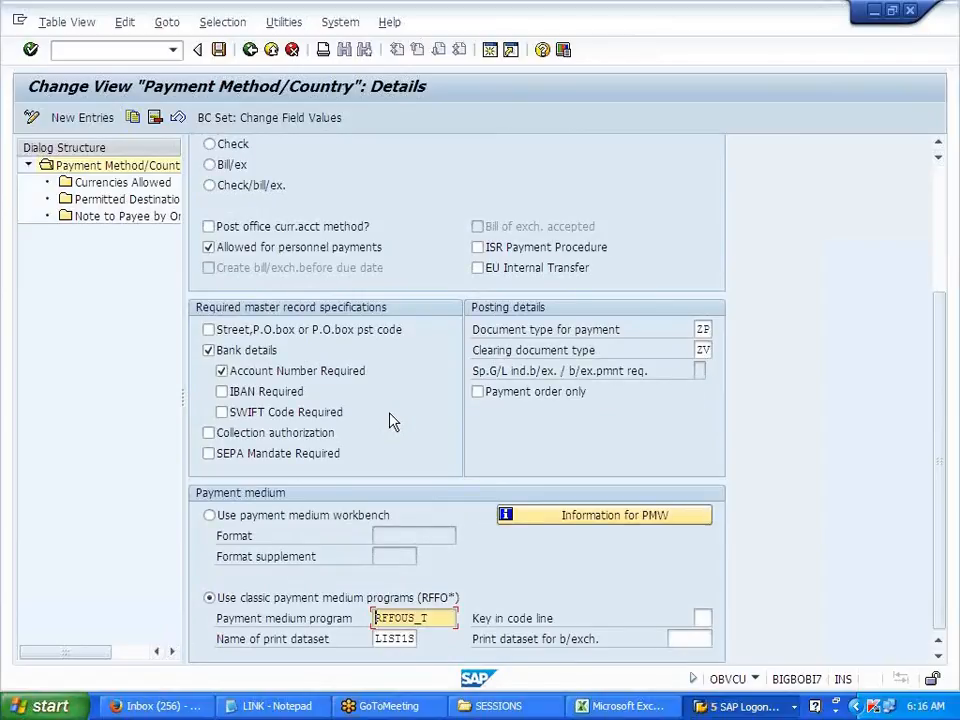
scroll(392, 421, up, 3)
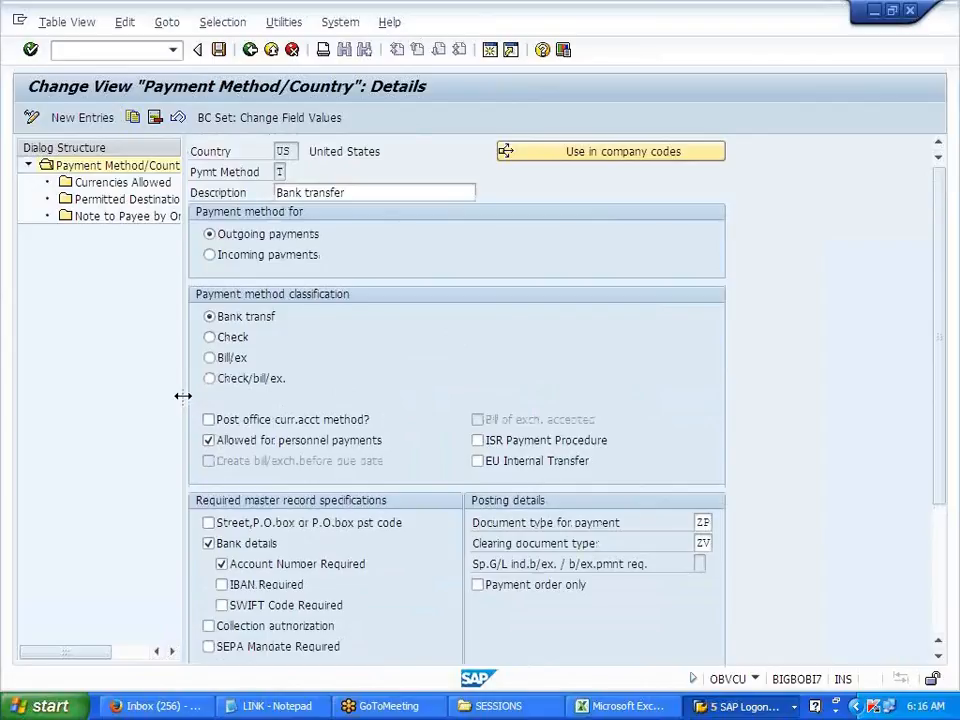
drag(183, 396, 266, 398)
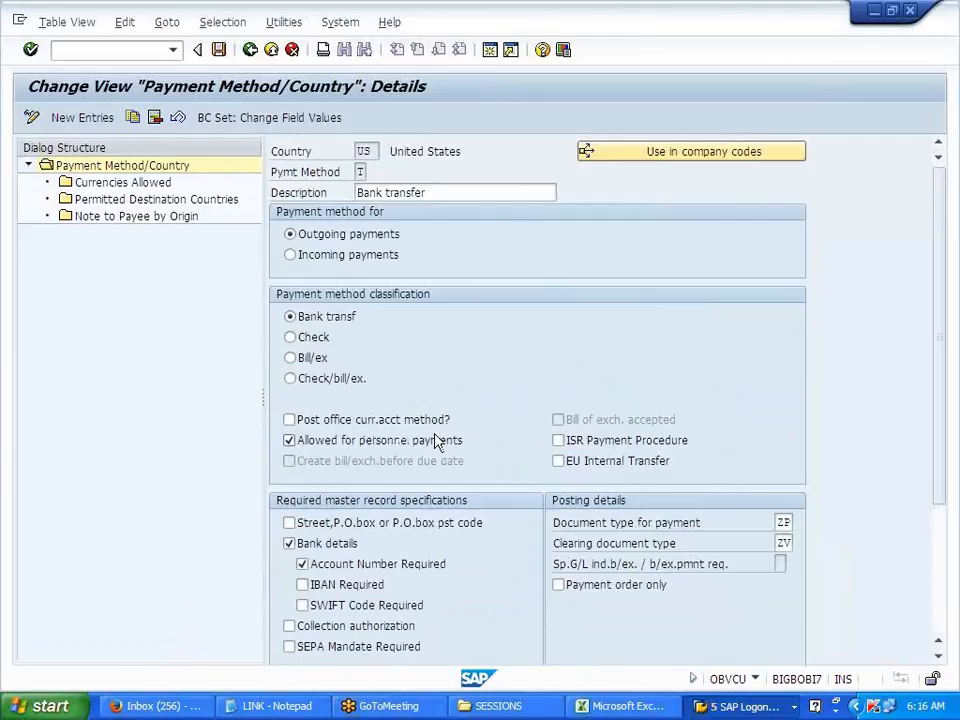
scroll(435, 442, down, 5)
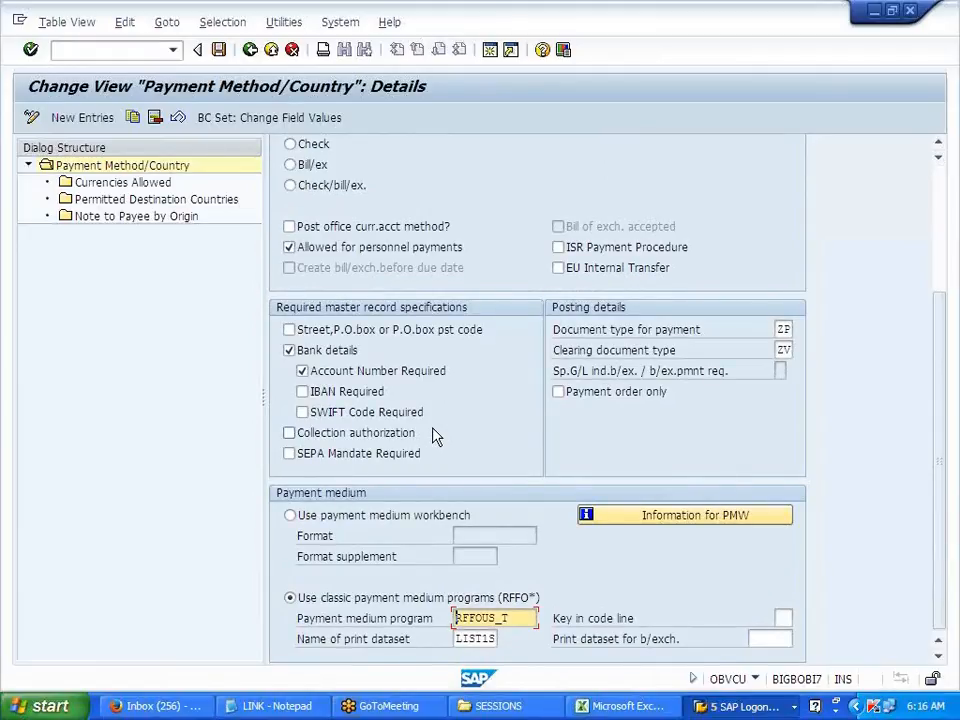
scroll(436, 435, up, 4)
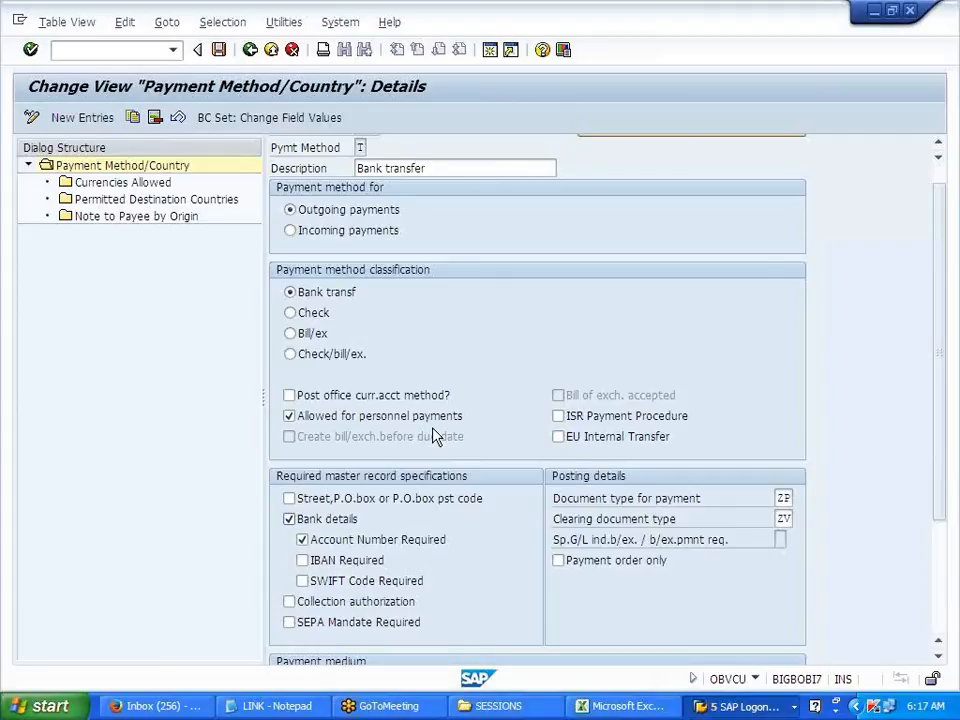
scroll(433, 433, up, 1)
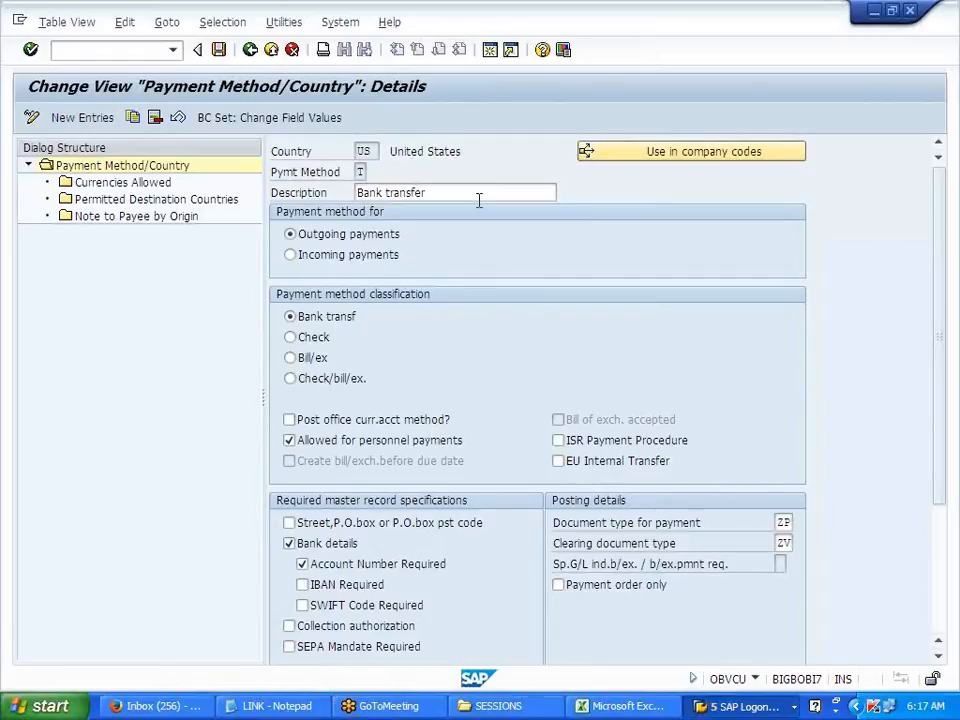
click(250, 50)
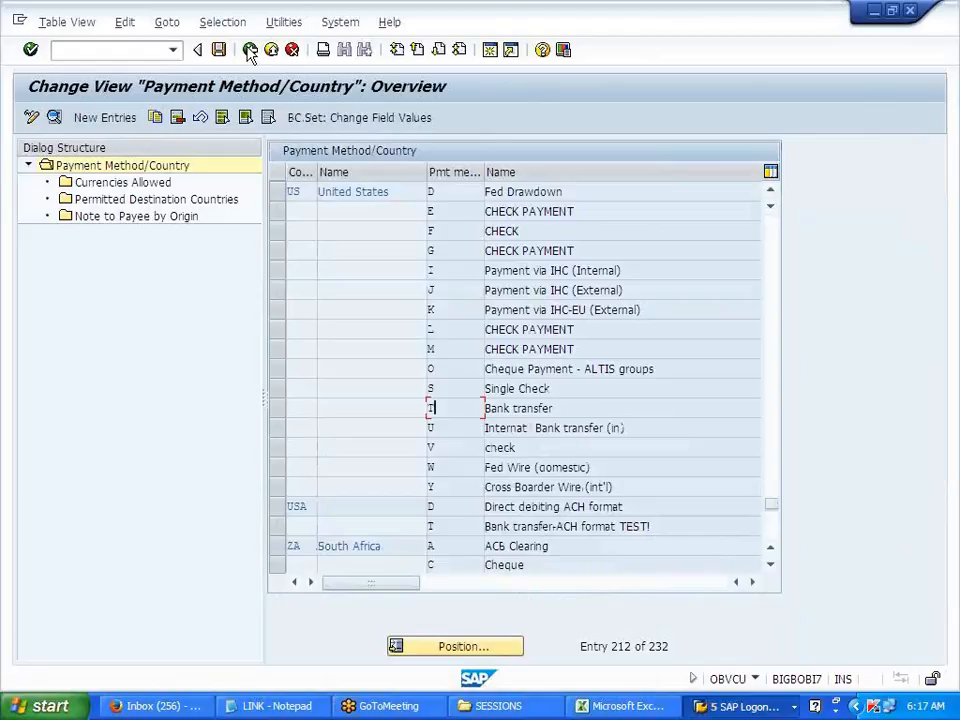
click(250, 50)
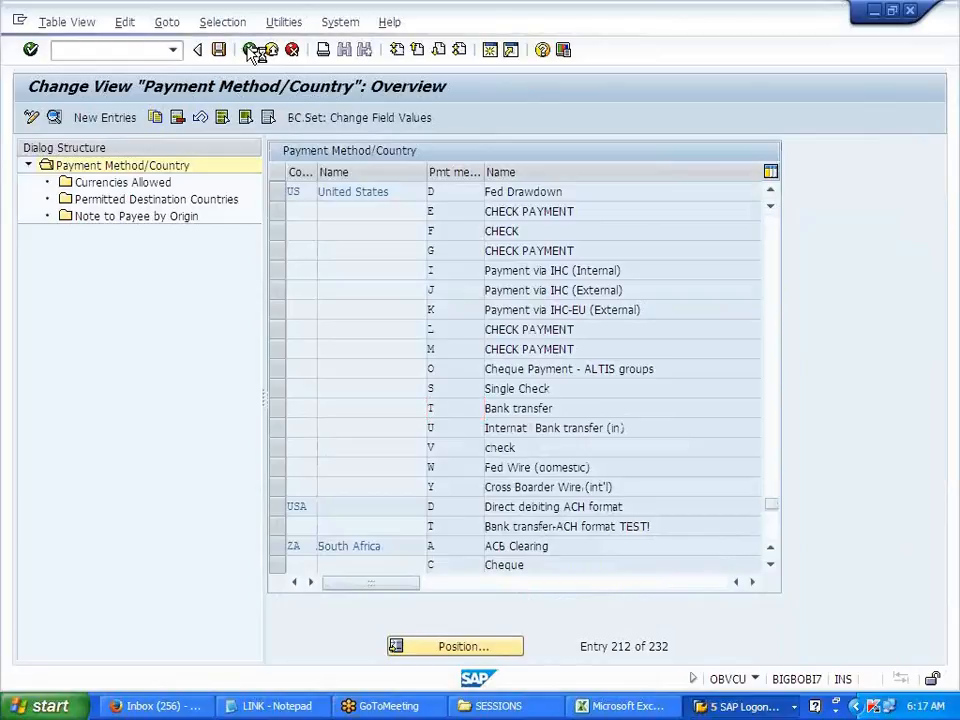
click(250, 50)
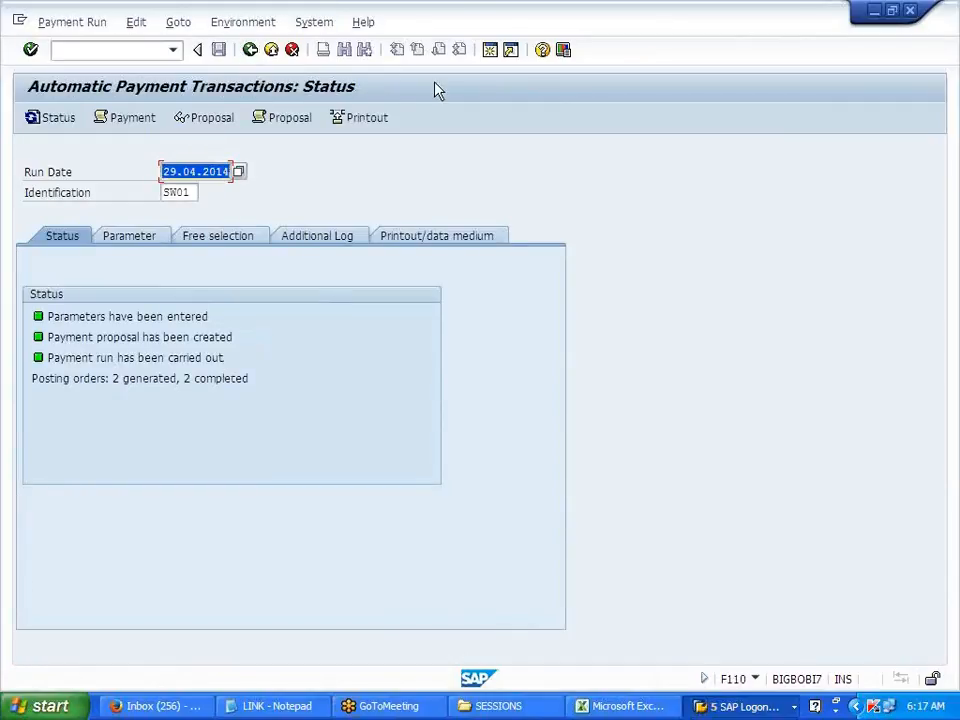
- Open transaction FBL1N and list the vendor's cleared line items in company code SW01, going down to the 29.04.2014 payments
click(144, 45)
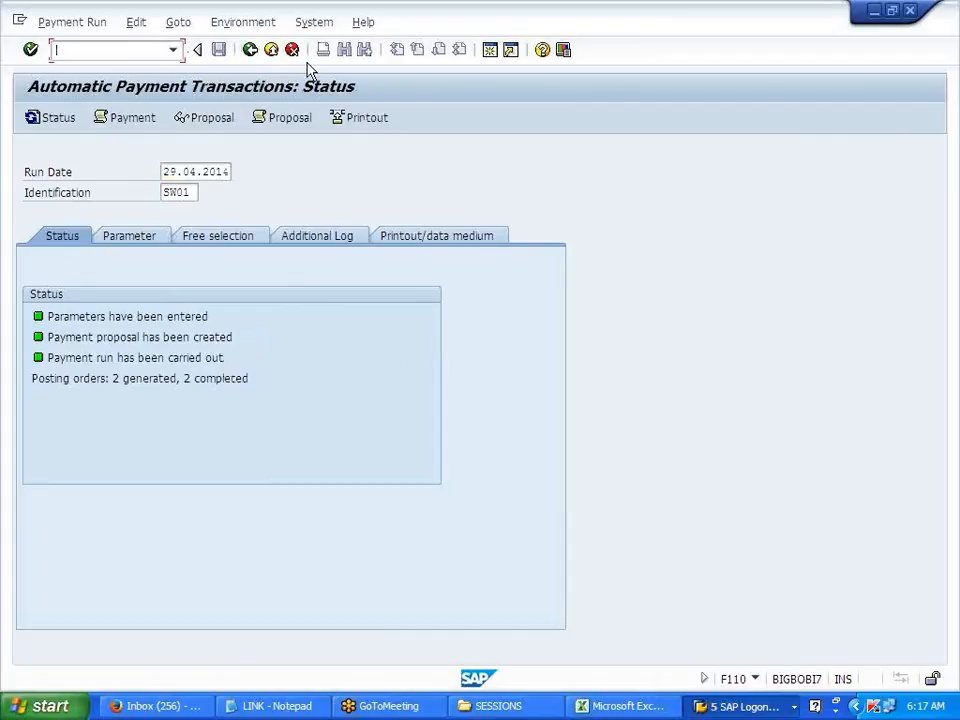
click(174, 50)
click(153, 110)
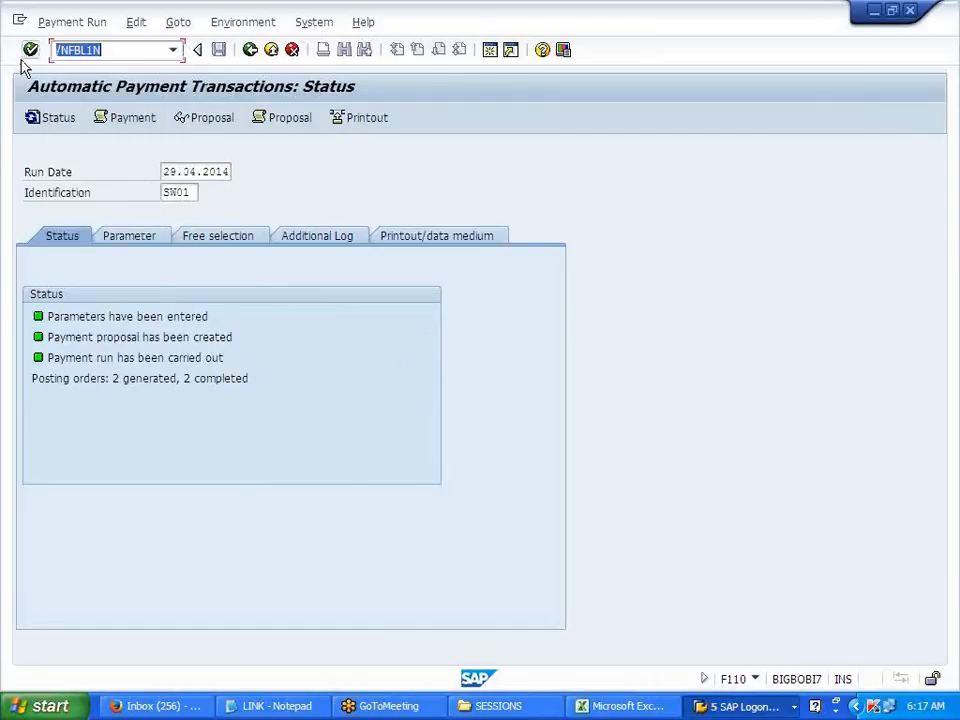
click(30, 50)
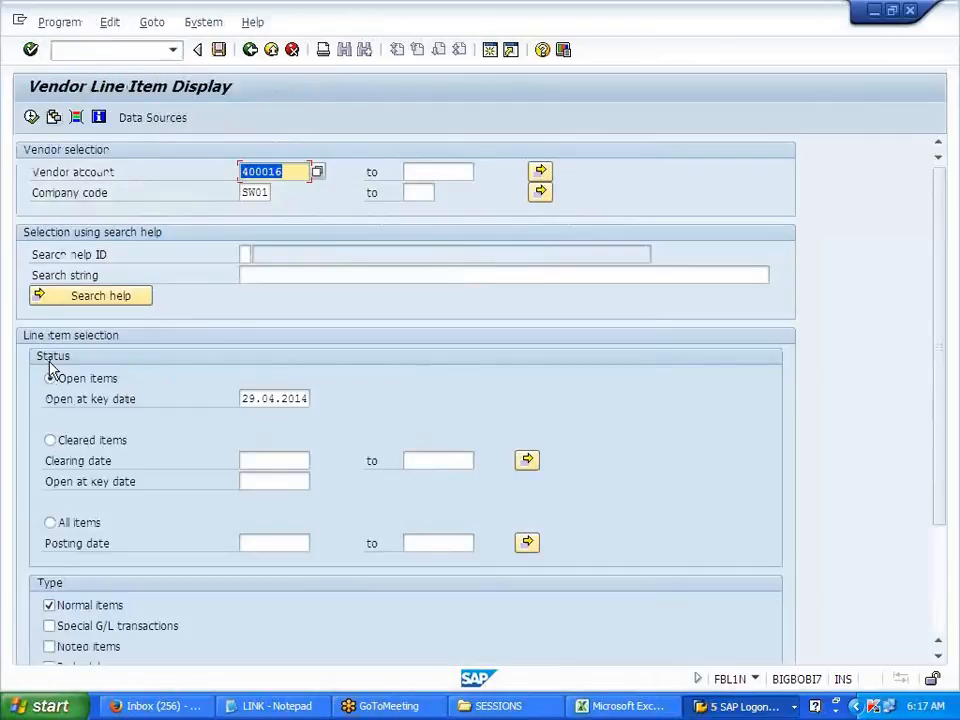
click(50, 440)
click(31, 117)
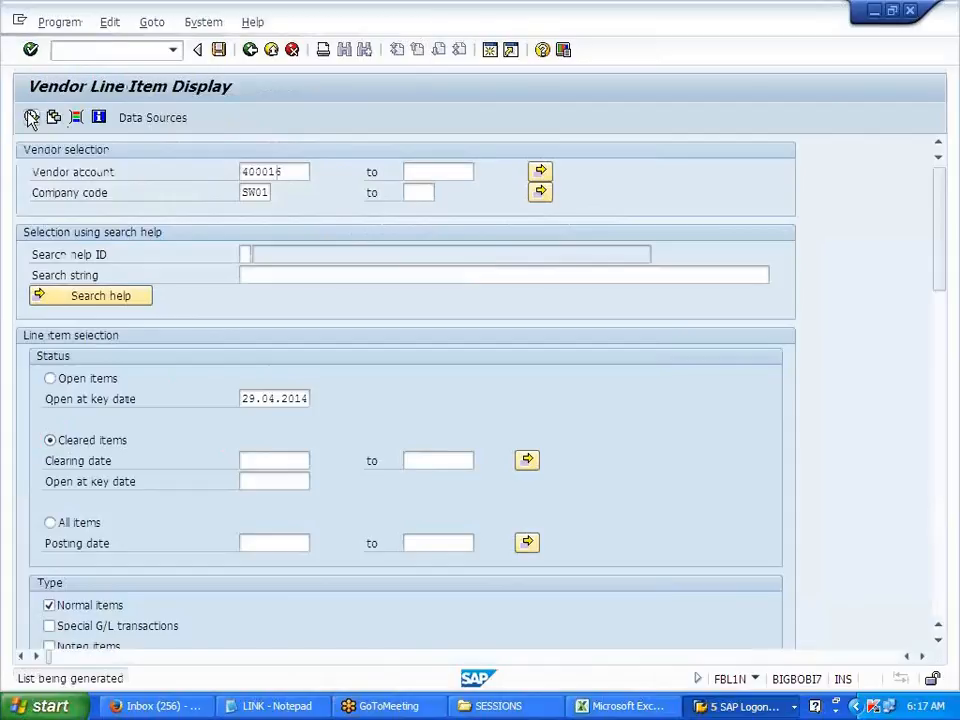
scroll(313, 440, down, 4)
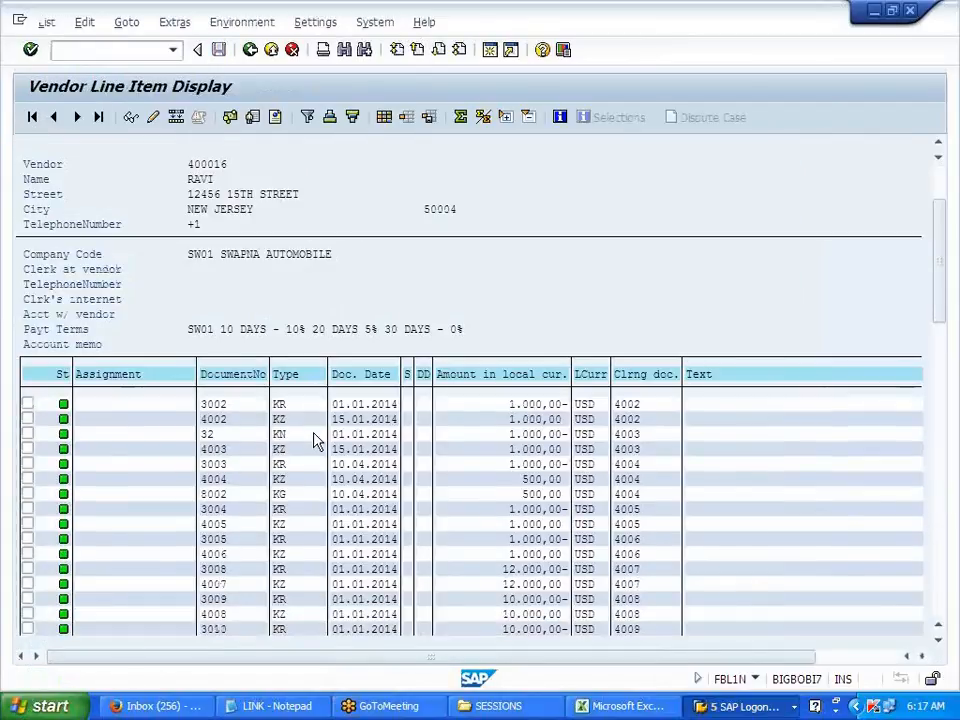
scroll(313, 437, down, 3)
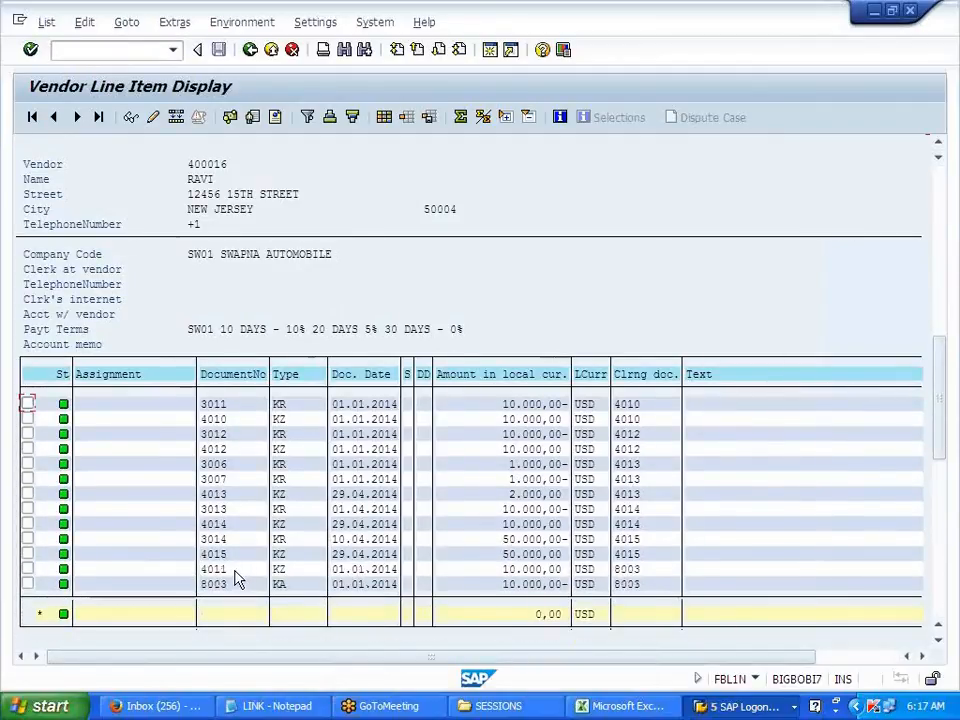
- Open the 10.000,00 USD vendor payment dated 29.04.2014 and display its check information, examining the check number
double_click(541, 525)
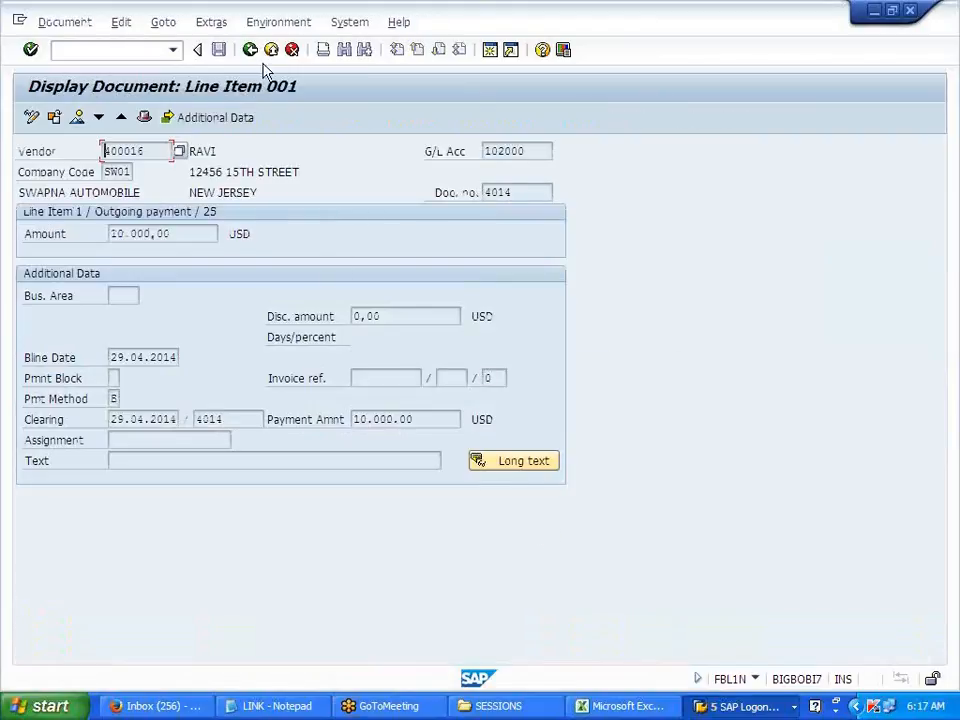
click(273, 24)
click(278, 70)
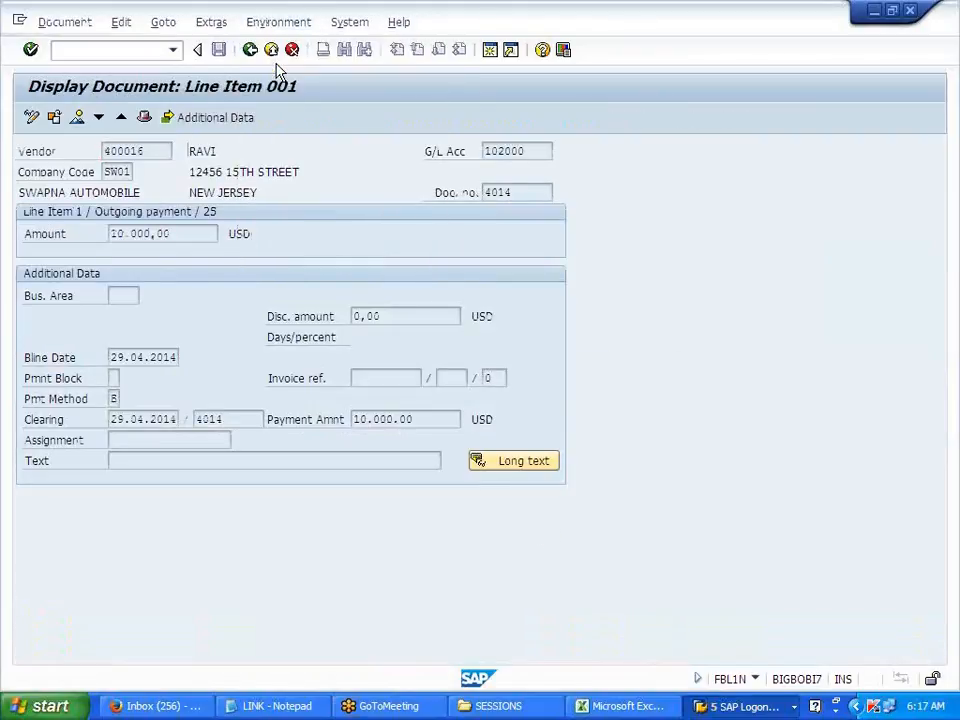
click(220, 337)
drag(220, 337, 184, 337)
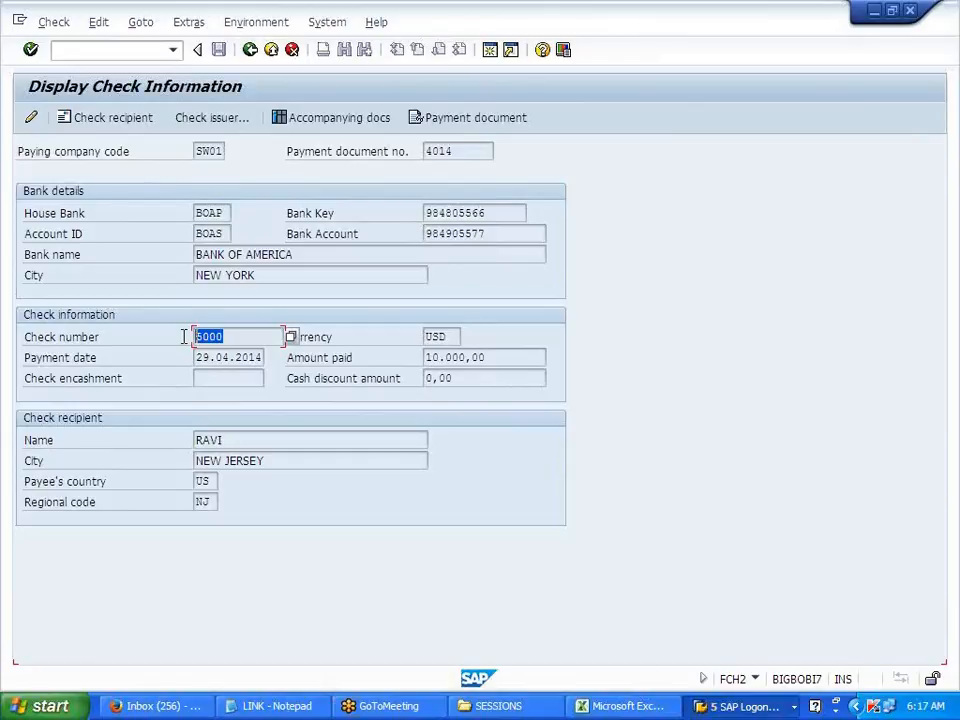
- Examine the check's payment date, amount and discount details, and return to the vendor line item selection screen
drag(28, 338, 516, 405)
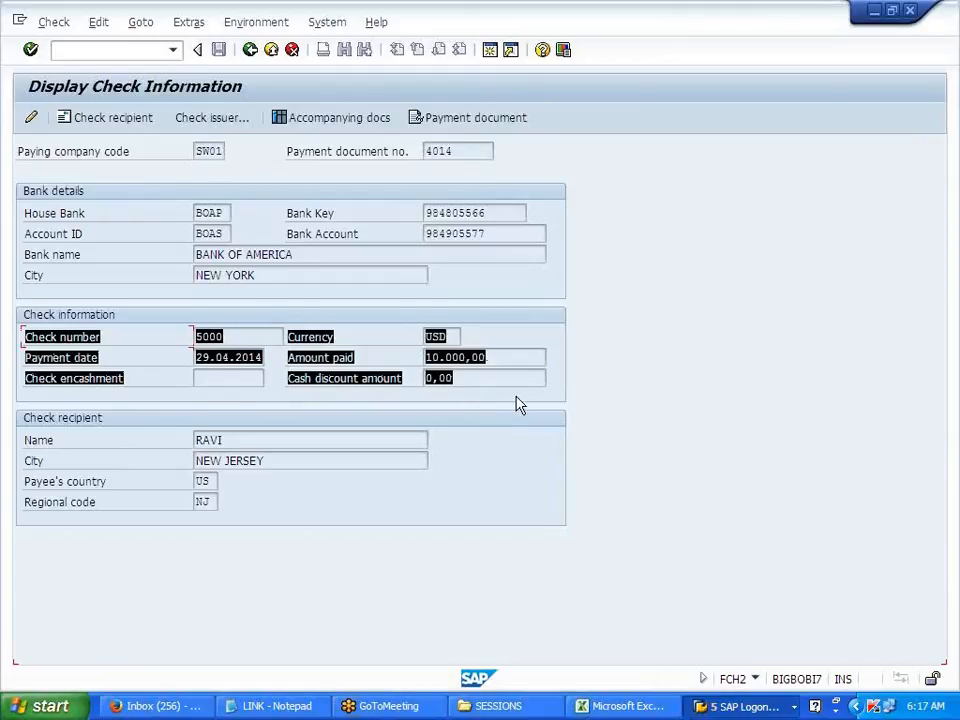
key(ctrl+c)
click(249, 51)
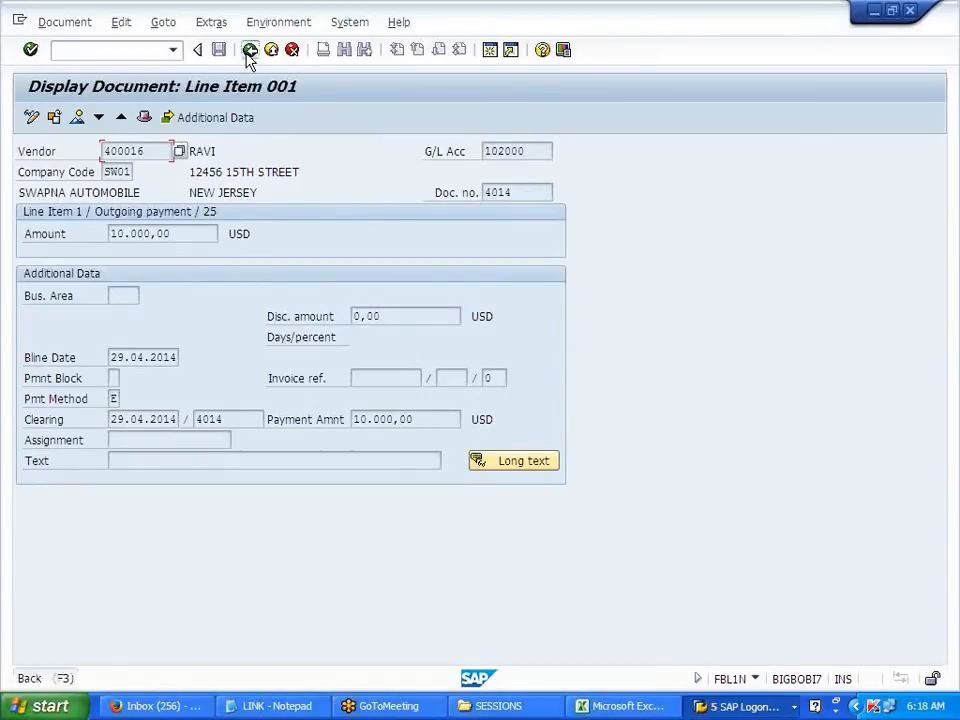
click(249, 51)
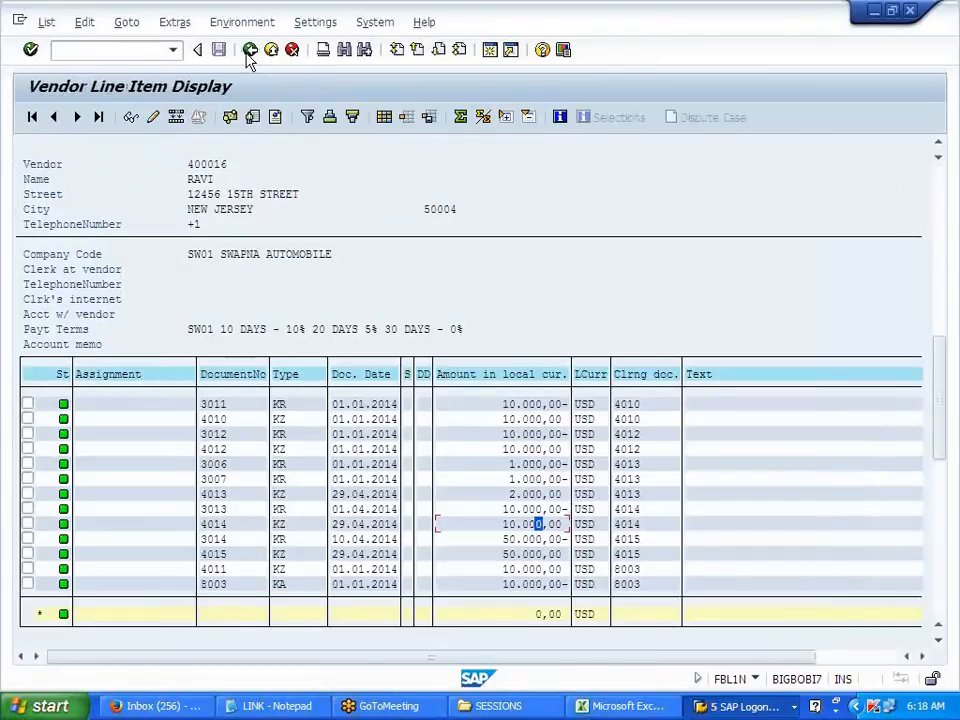
click(249, 51)
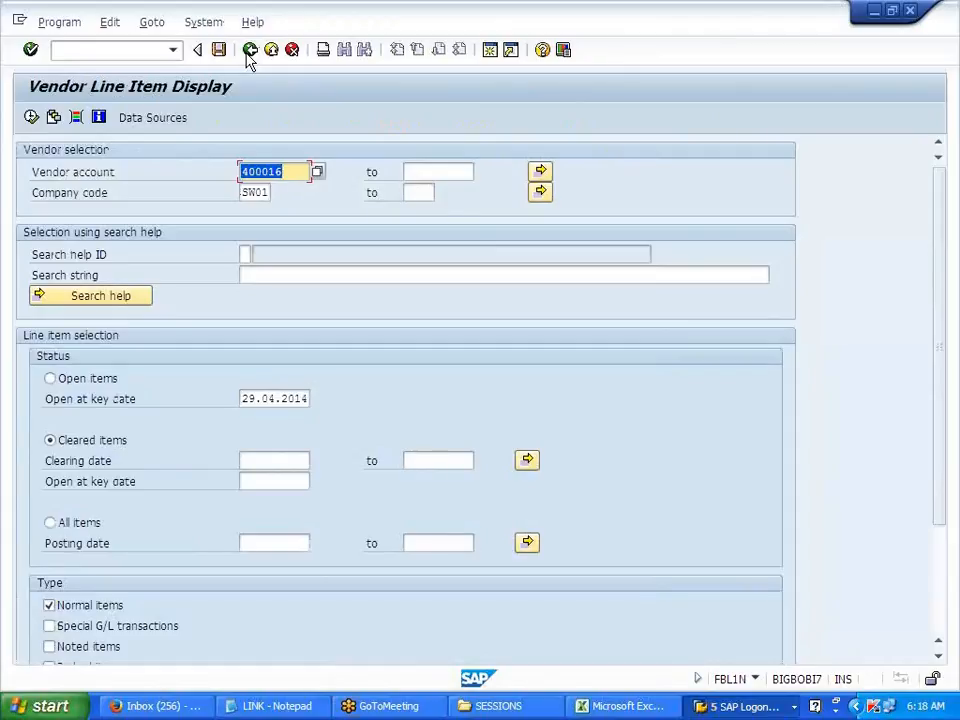
- Open the Check Register with transaction FCHN and enter paying company code SW01
click(125, 49)
text(/NFCHN)
key(Return)
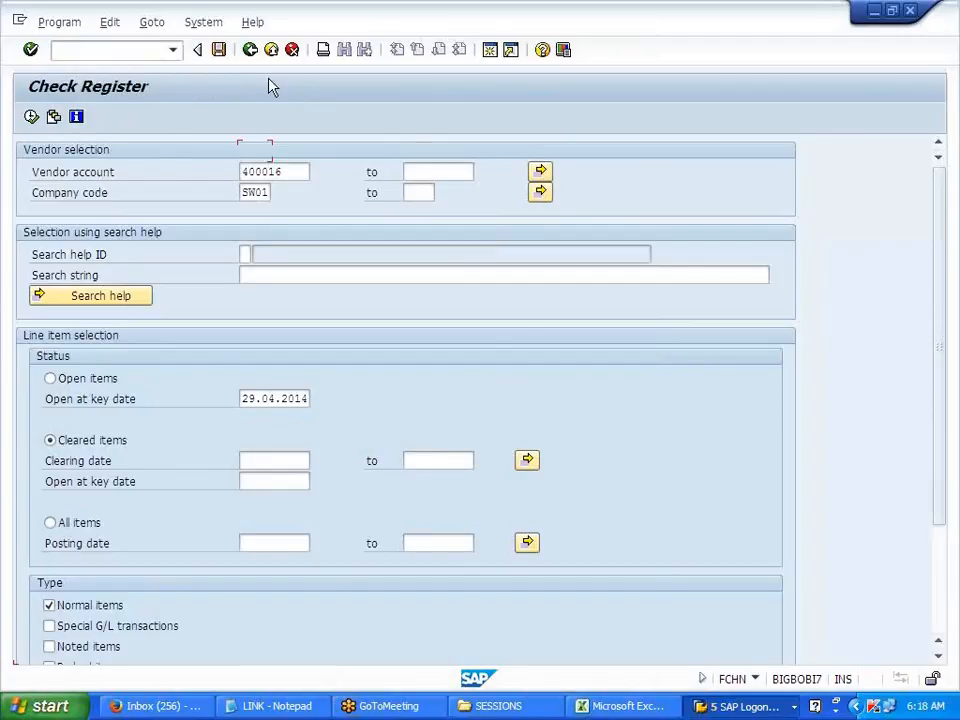
click(278, 150)
- Restrict the check register to house bank BOAP and account ID BOAS, and run the report
click(257, 168)
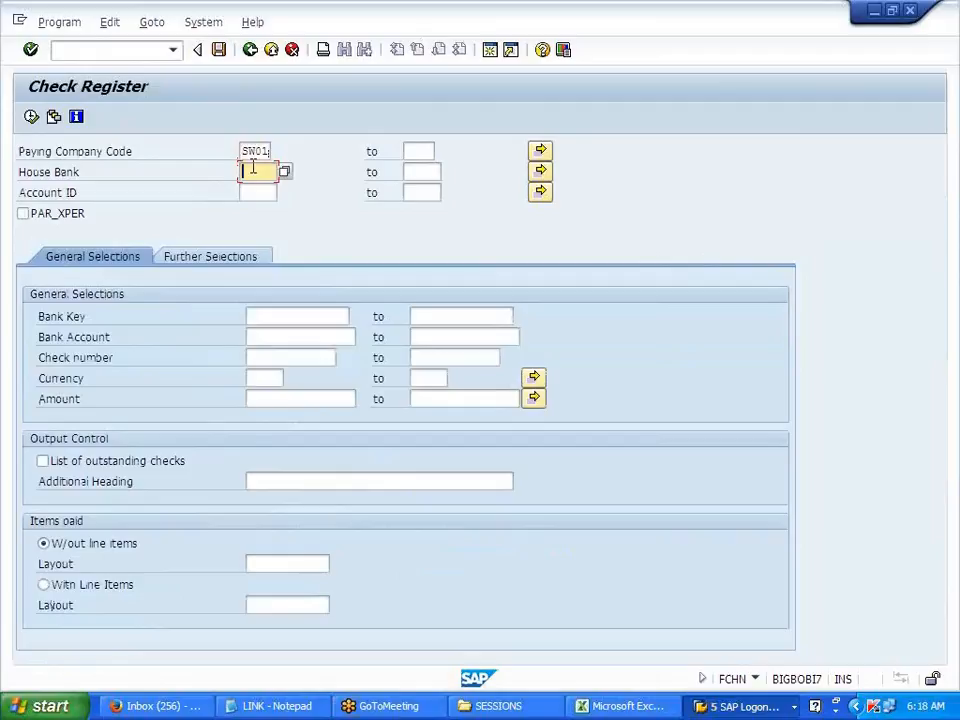
click(284, 172)
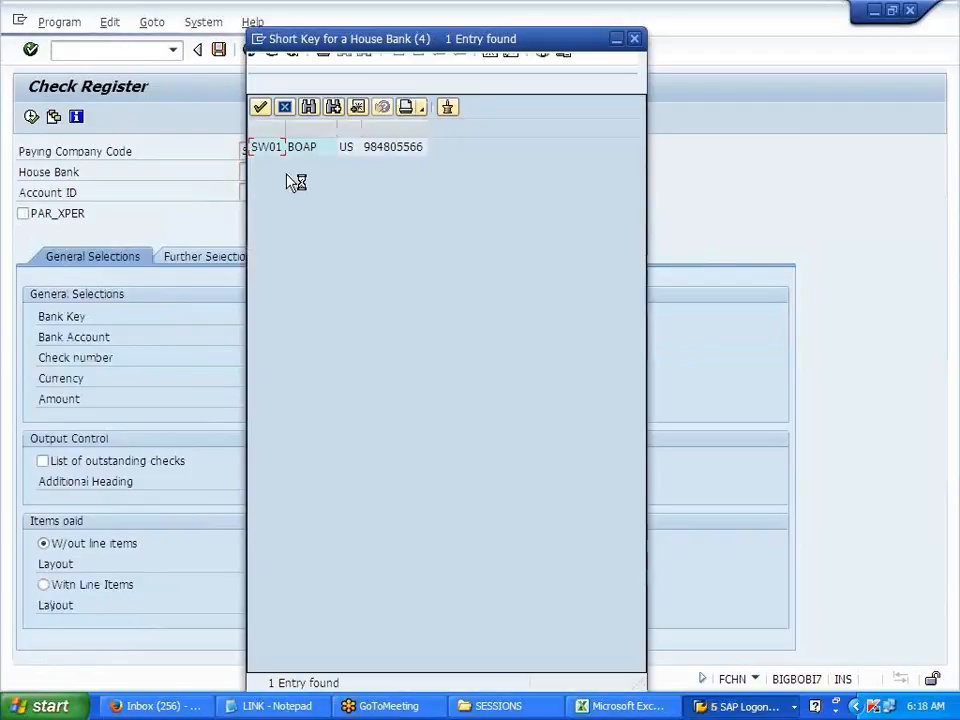
double_click(293, 150)
click(257, 190)
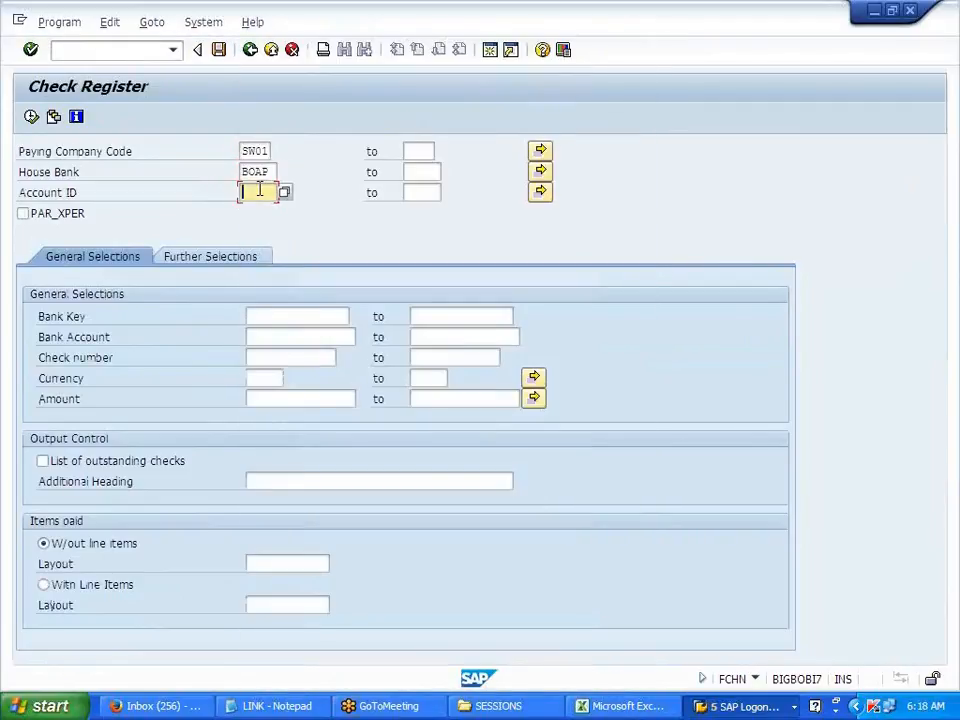
click(284, 193)
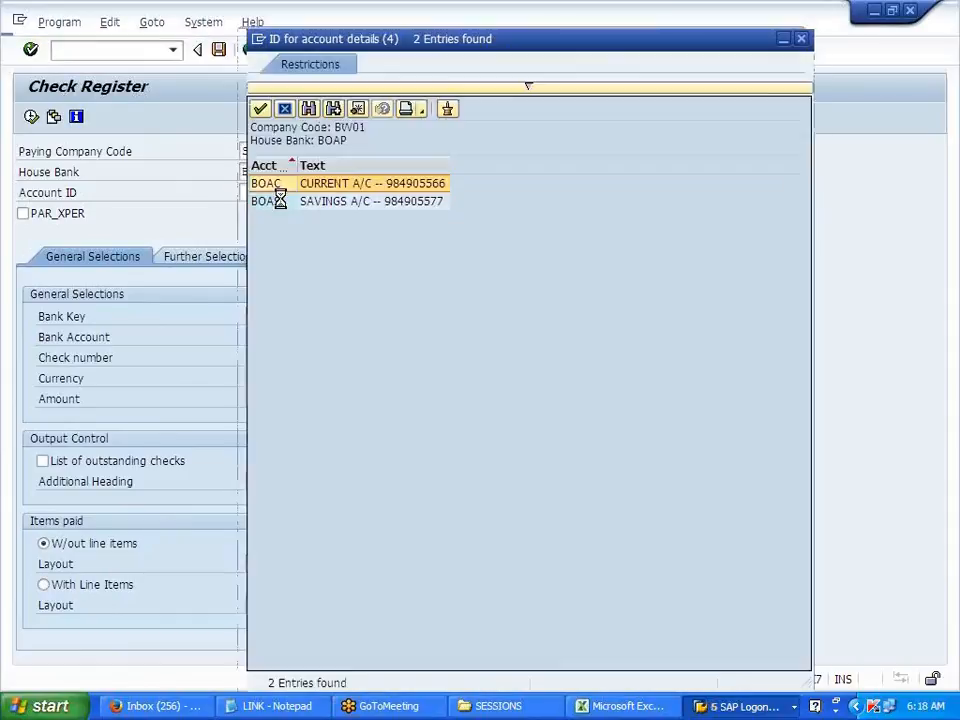
double_click(280, 201)
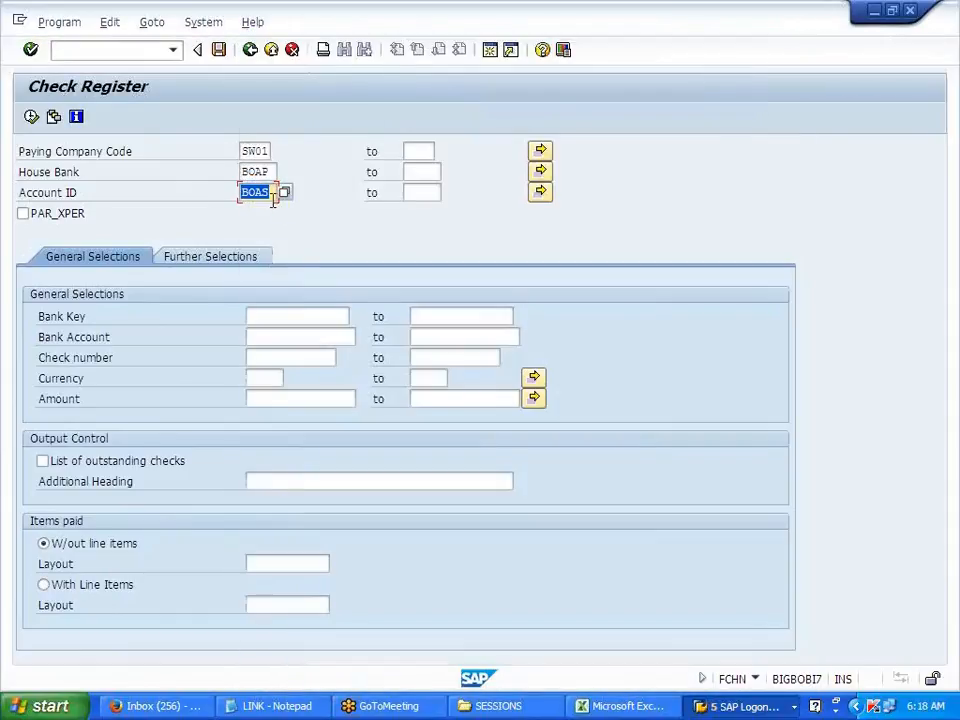
click(31, 116)
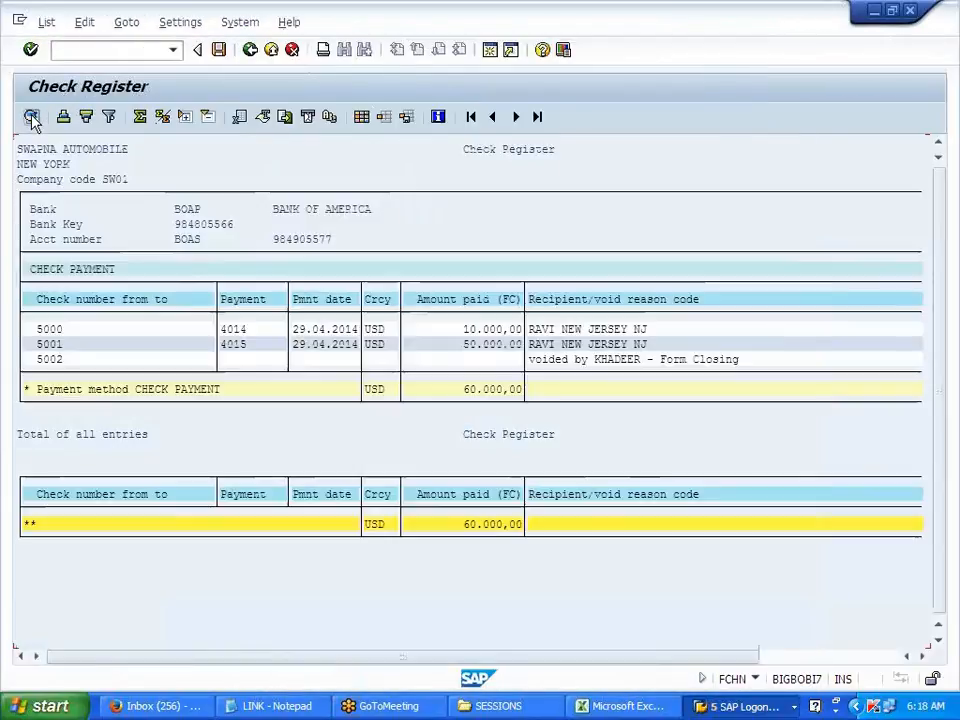
- Examine the check numbers, payment documents, amounts and recipients of the first two checks, and return to SAP Easy Access
drag(224, 328, 686, 347)
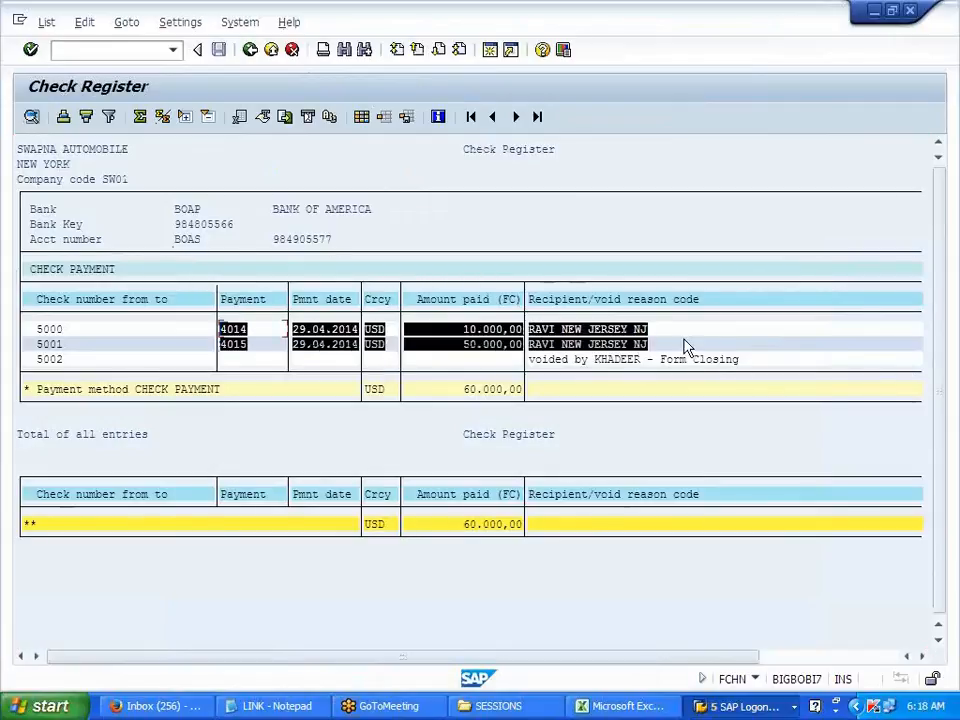
key(ctrl+c)
drag(30, 328, 390, 347)
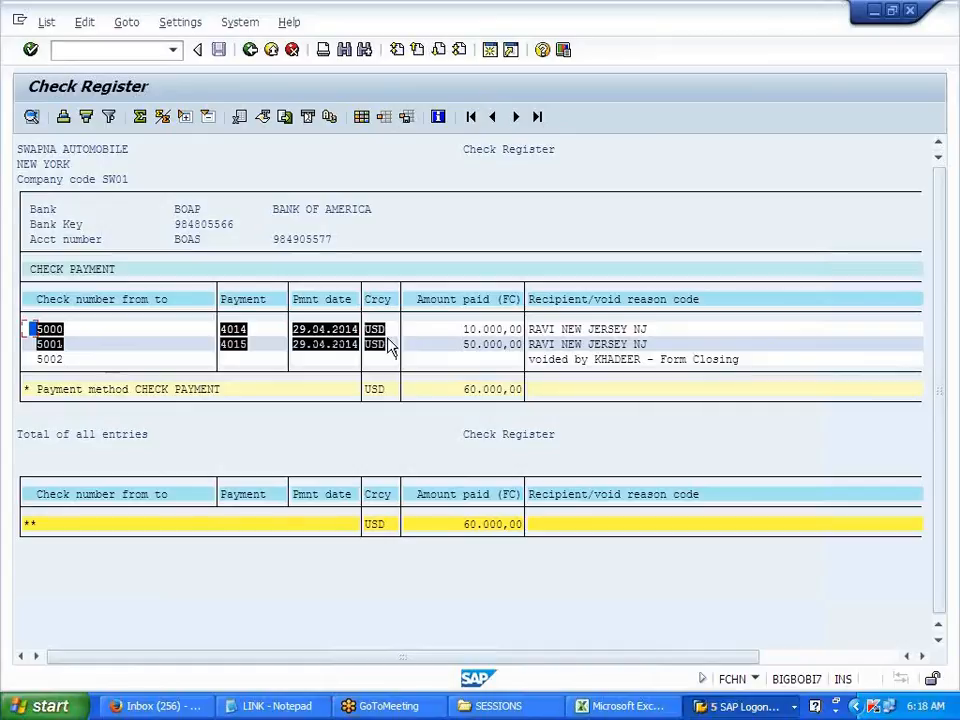
key(ctrl+c)
drag(36, 328, 671, 347)
key(ctrl+c)
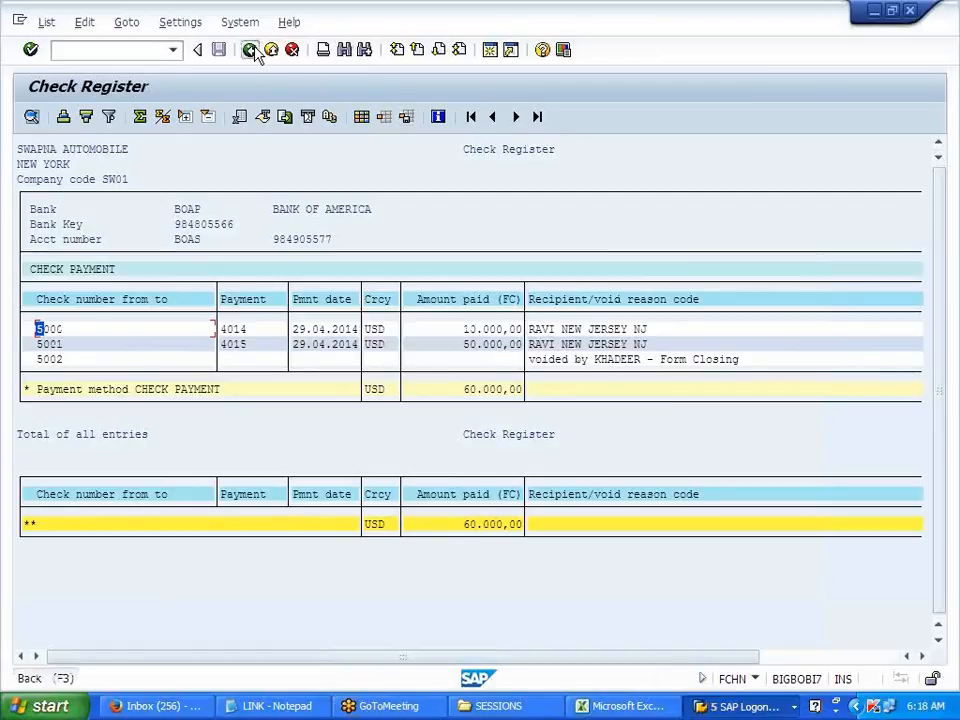
click(250, 50)
click(250, 50)
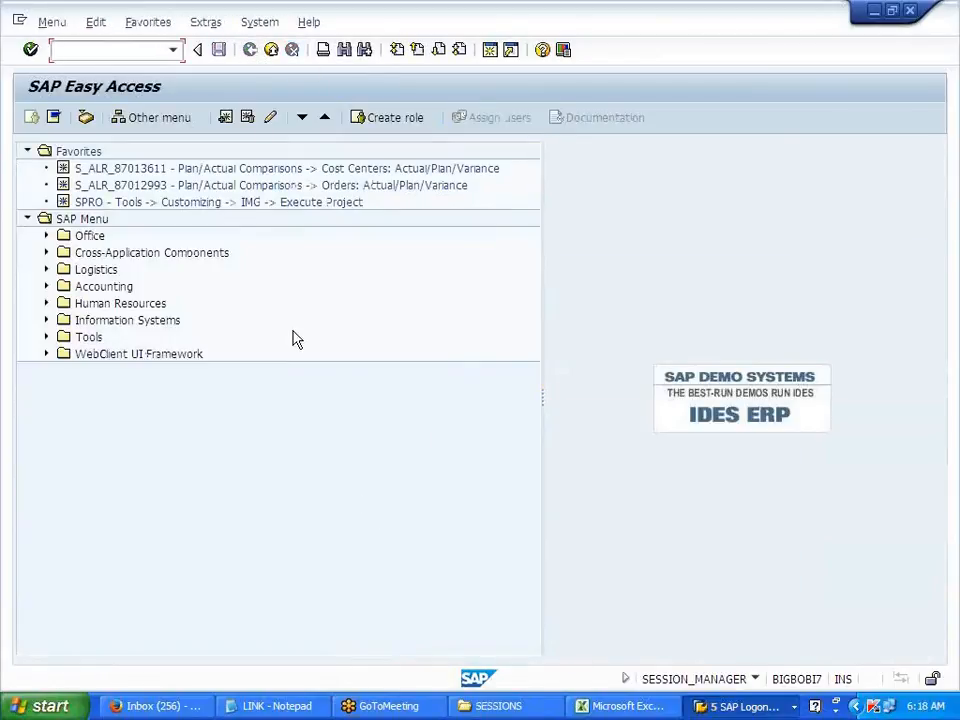
- Open transaction FBZP and go to the payment methods in company code
text(FBZP)
key(Return)
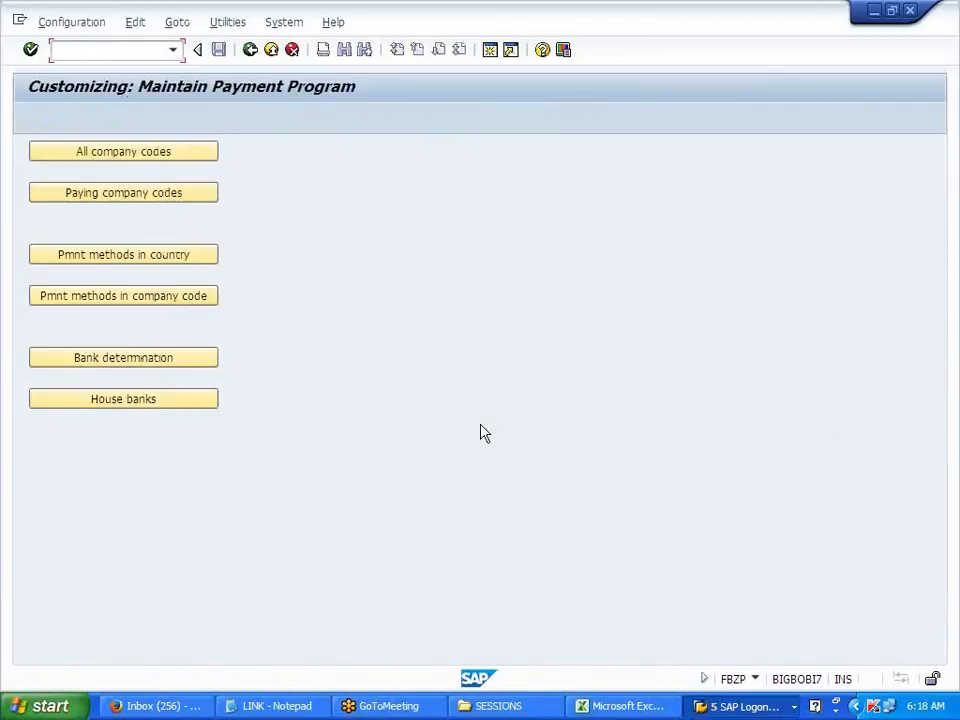
click(178, 303)
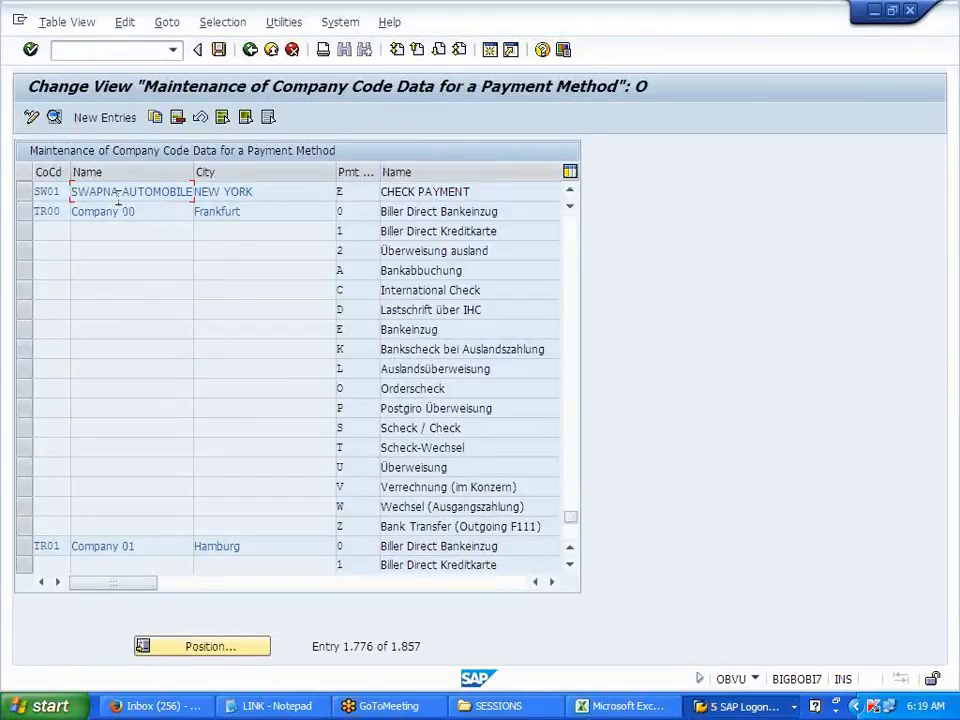
- Start a new payment method entry for paying company code SW01 with a minimum amount of 100 and a maximum amount of 99999999
click(103, 119)
key(space)
click(147, 170)
click(127, 171)
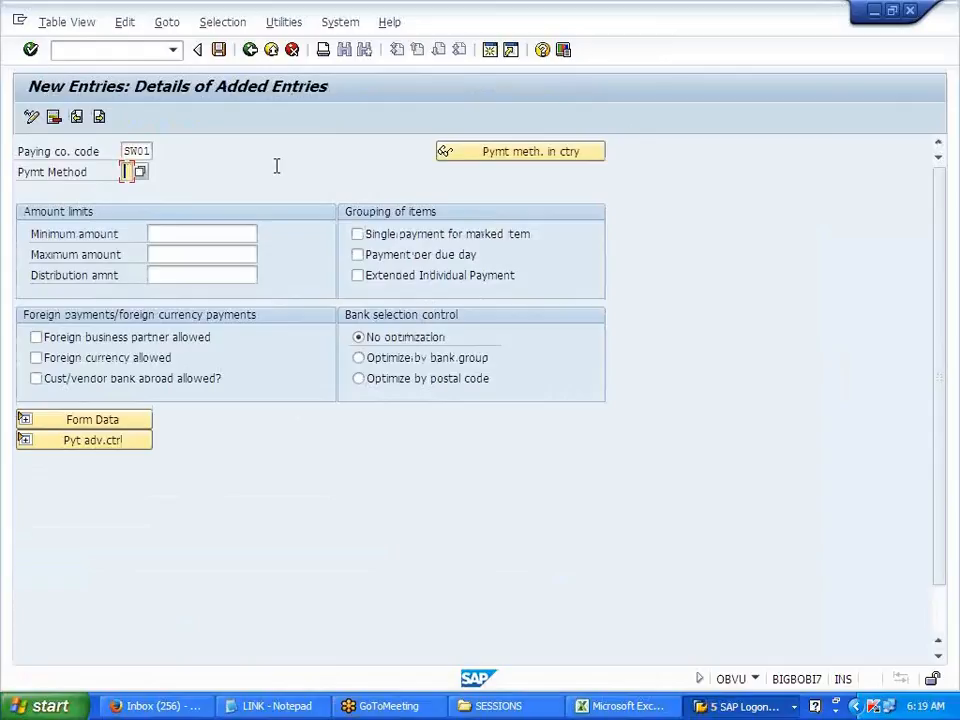
click(199, 236)
click(199, 251)
click(199, 254)
click(203, 272)
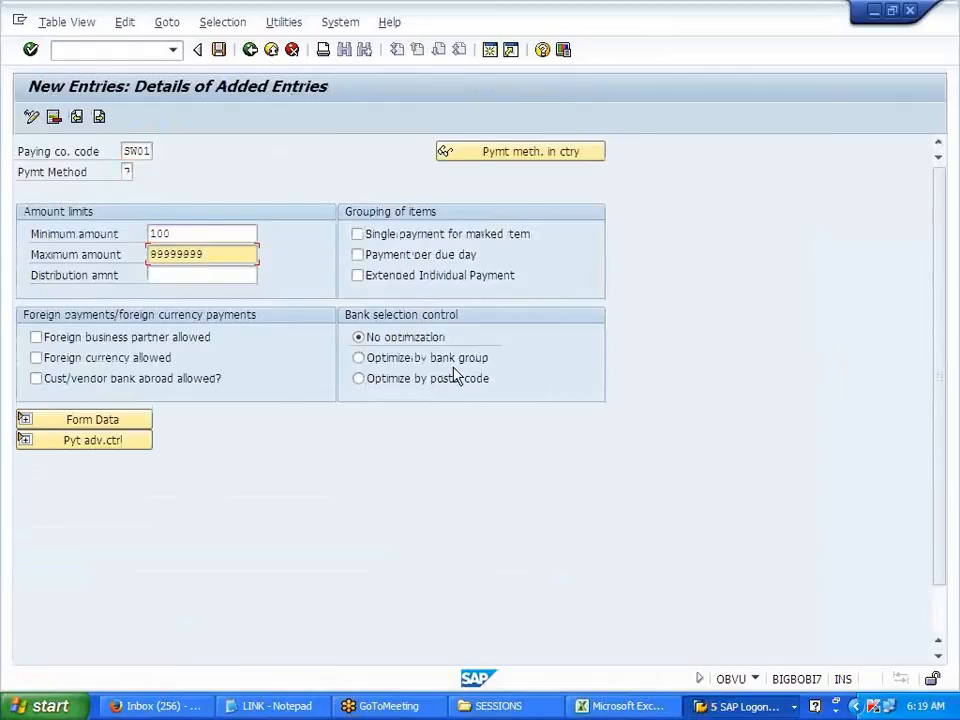
- Set payment method T for the entry and allow single payment for marked items, foreign business partners and foreign currency
click(428, 238)
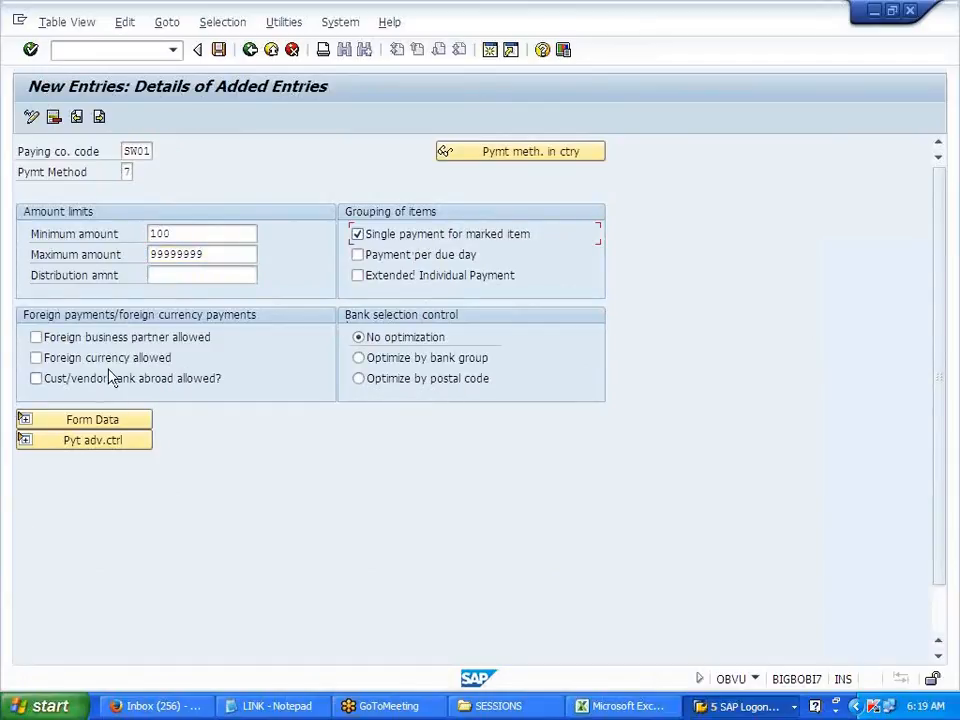
click(127, 174)
key(Return)
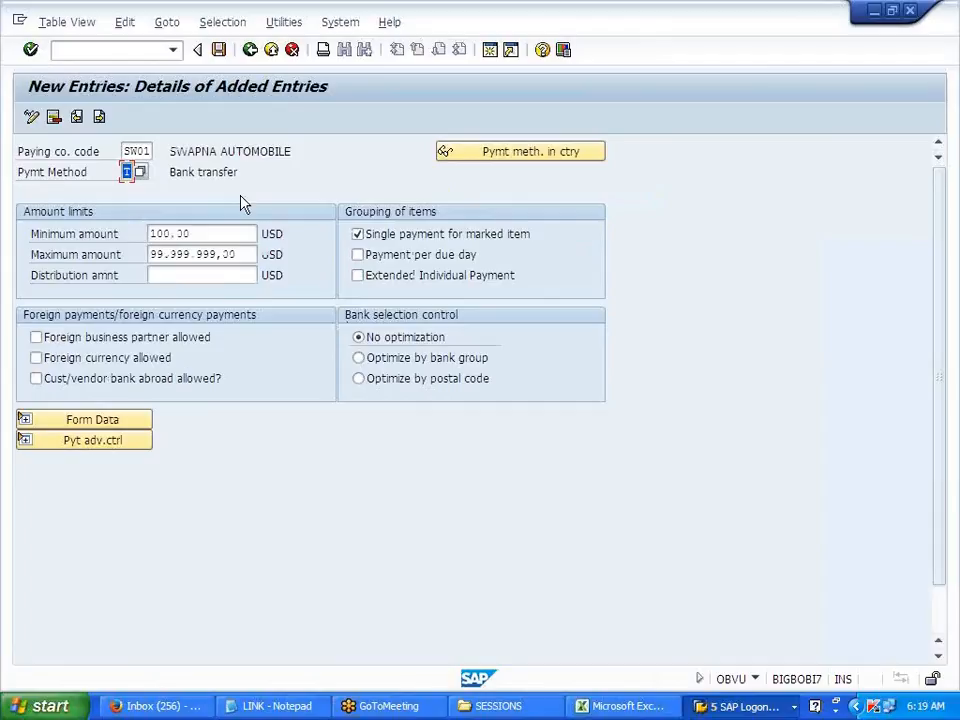
click(150, 338)
click(165, 358)
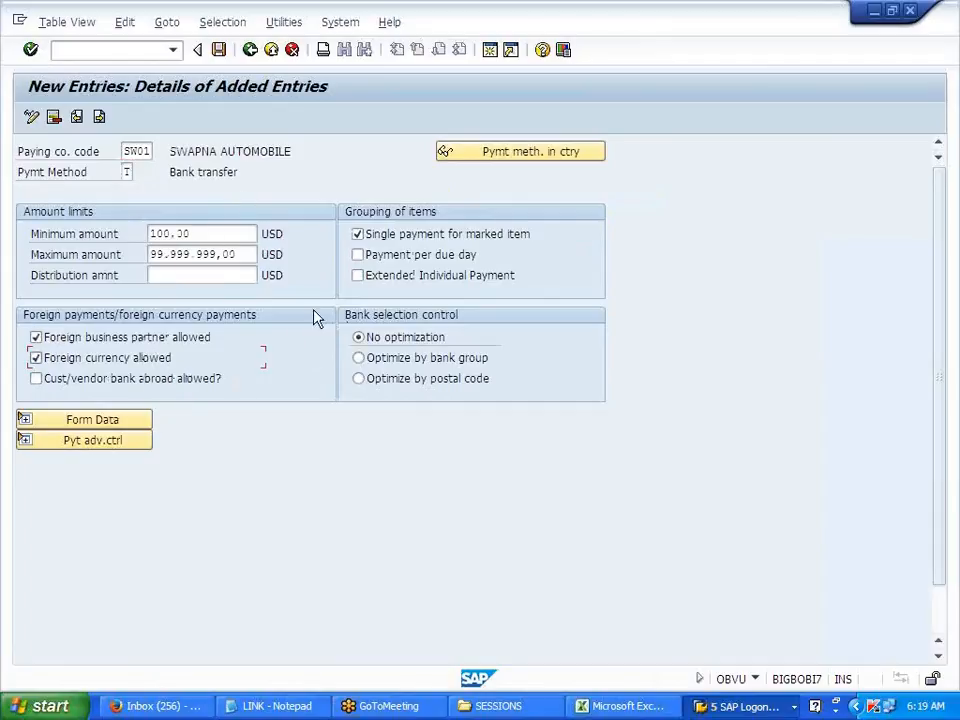
- Expand the form data, look through the SAPscript form tree for the payment medium form, and return to the entry
click(133, 425)
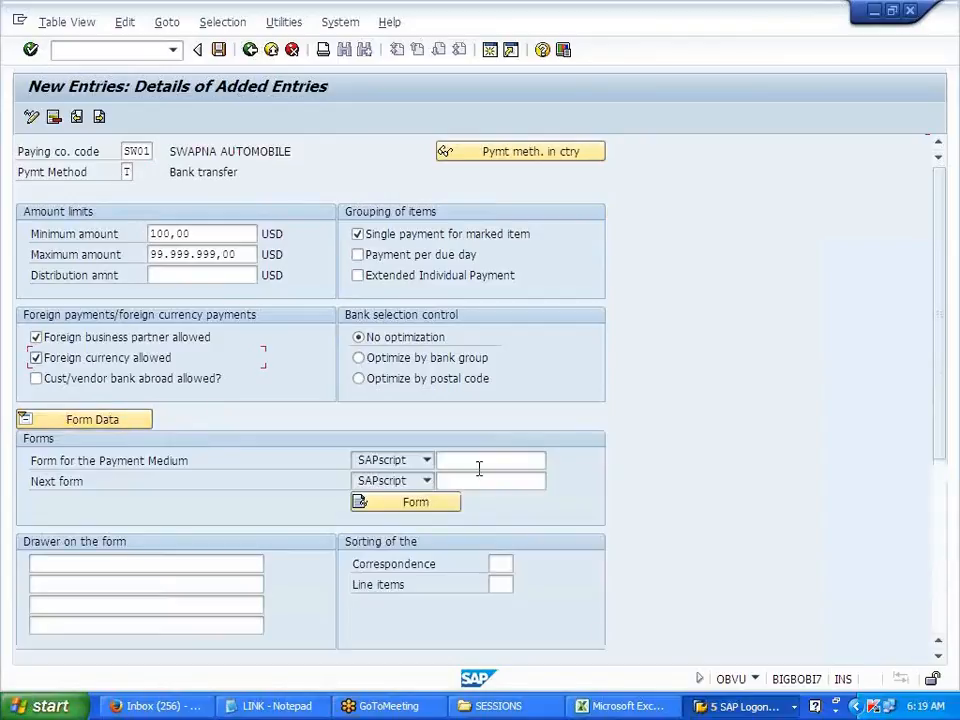
click(537, 461)
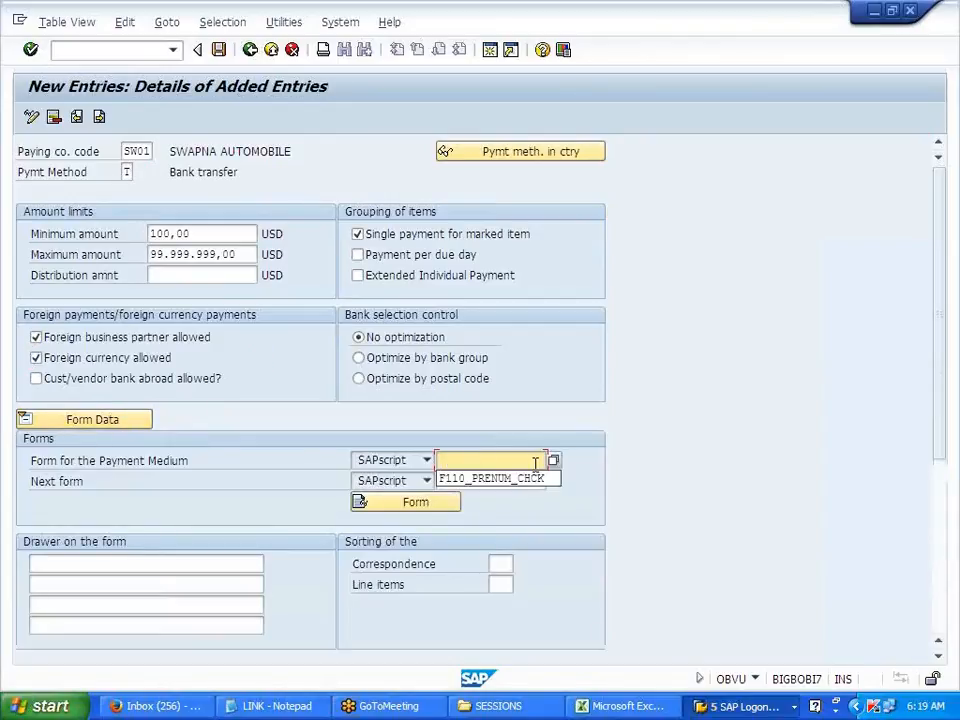
click(553, 462)
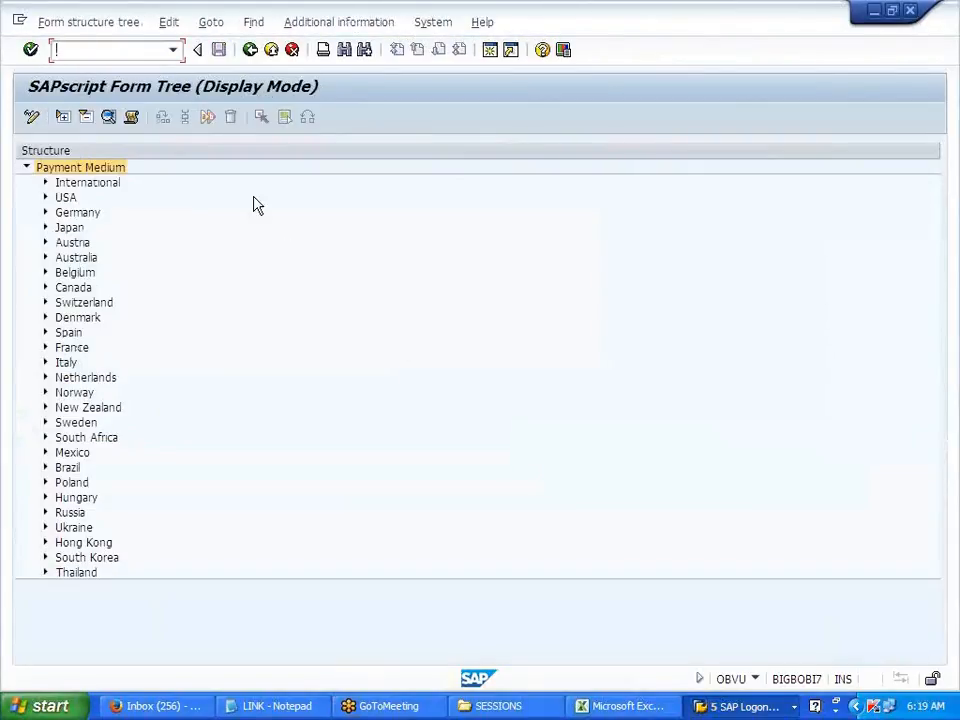
click(250, 50)
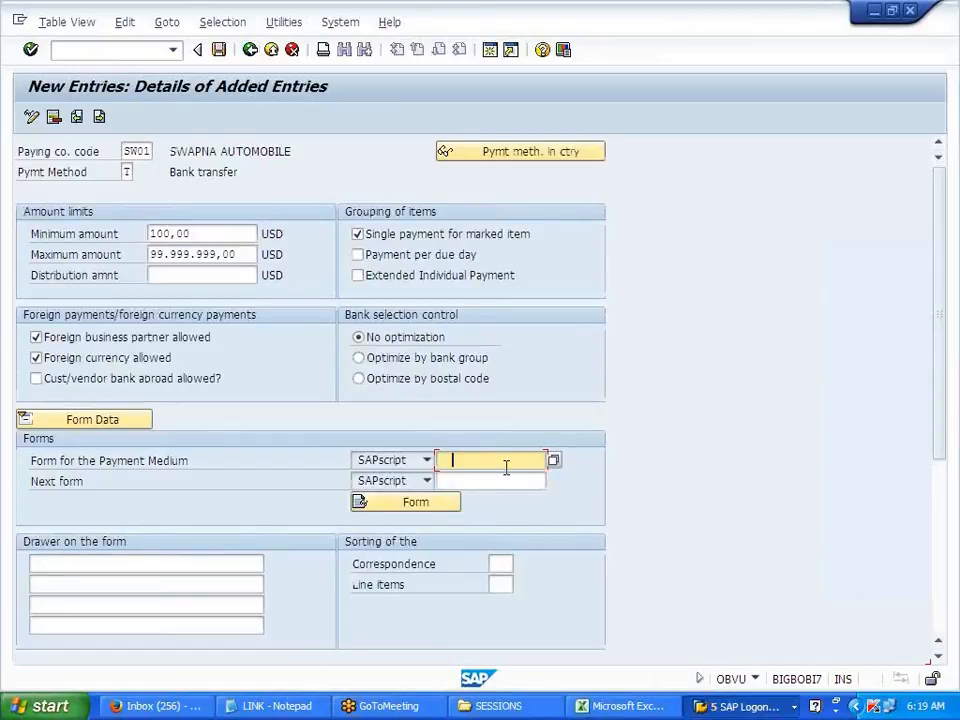
- Set the payment medium form to F110_PRENUM_CHCK, save the entry under request DEVK900125, and return to the payment program overview
click(505, 479)
scroll(146, 625, down, 1)
scroll(148, 627, down, 1)
scroll(245, 377, up, 3)
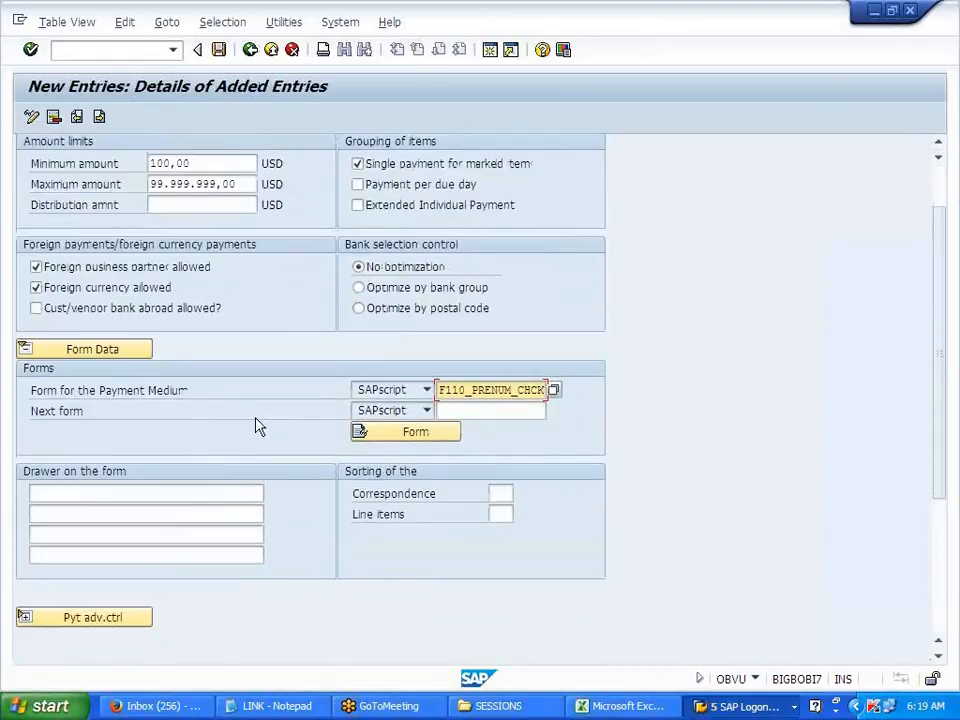
click(219, 50)
click(278, 320)
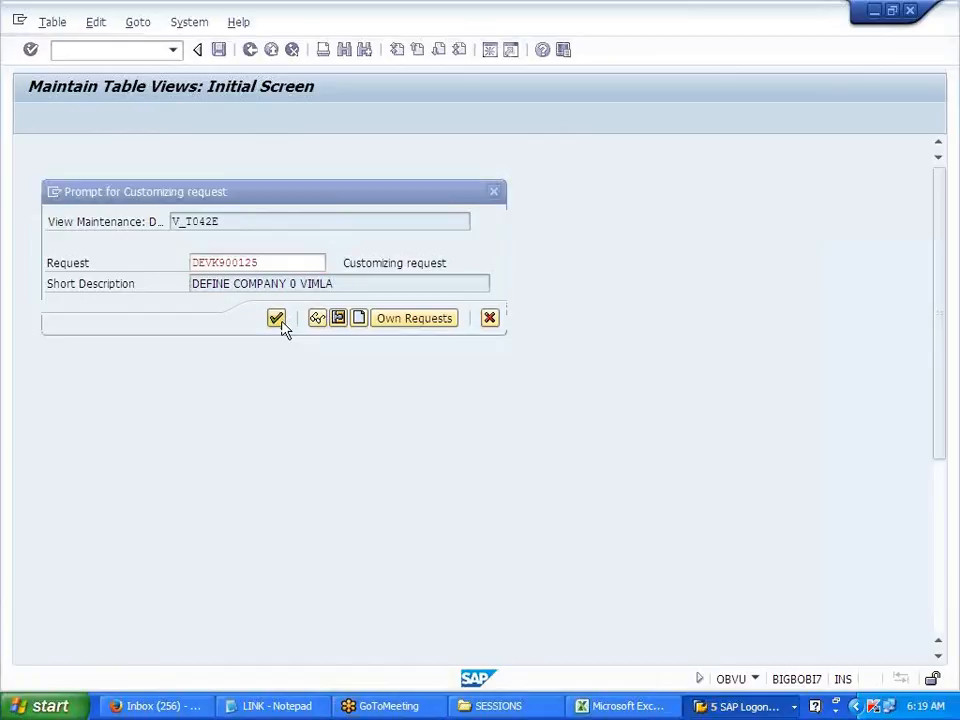
click(250, 50)
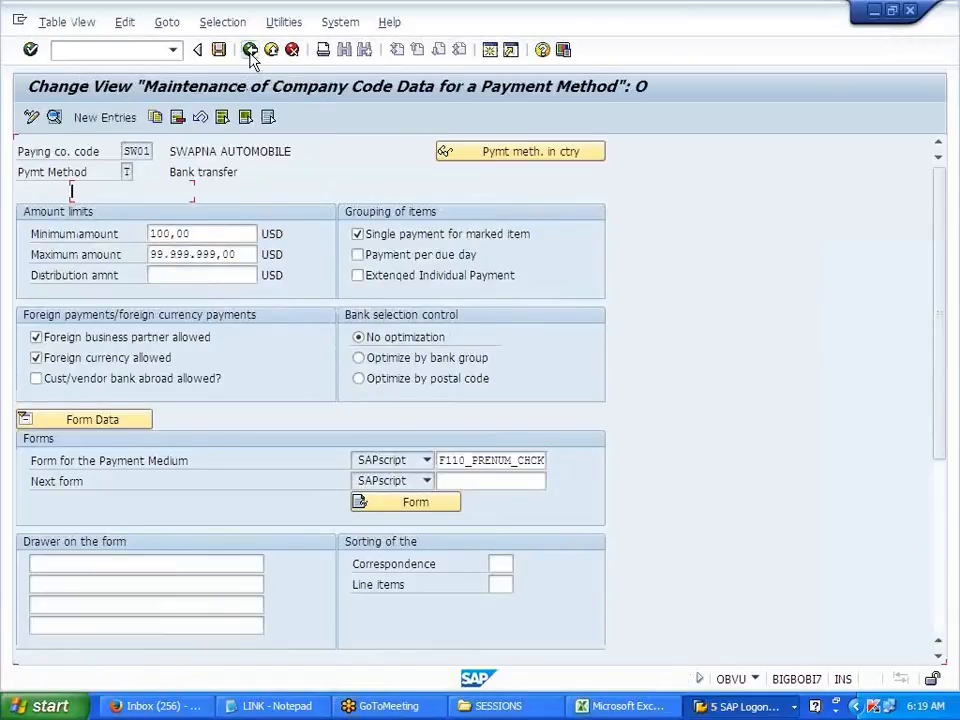
click(250, 50)
click(250, 50)
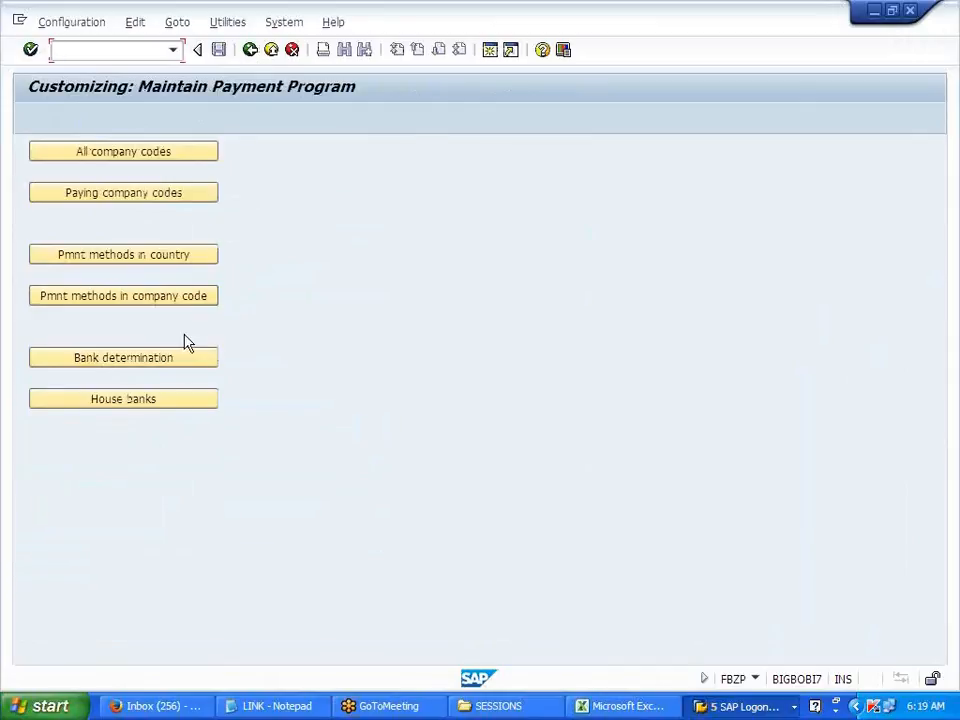
- Go to bank determination, locate and select paying company code SW01, and display its ranking order
click(176, 366)
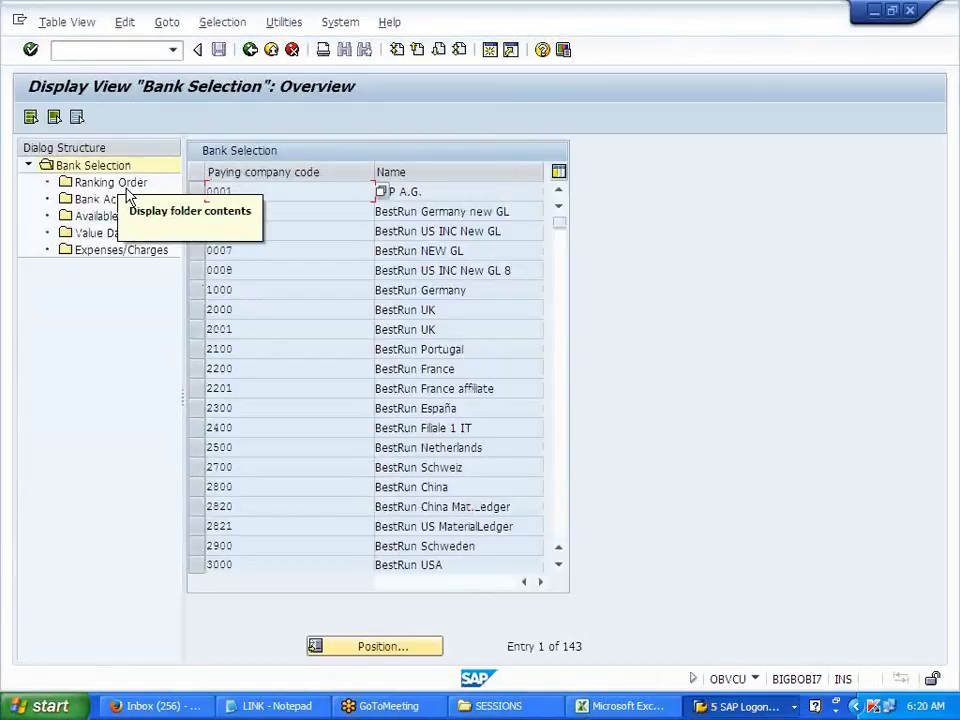
click(400, 646)
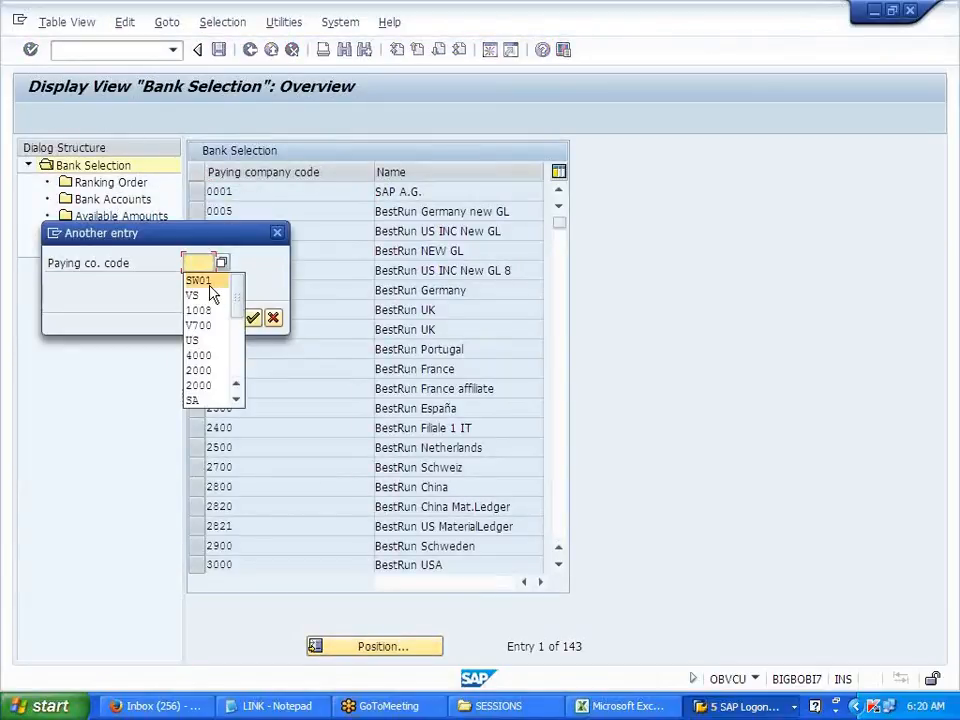
click(198, 281)
click(253, 317)
click(196, 191)
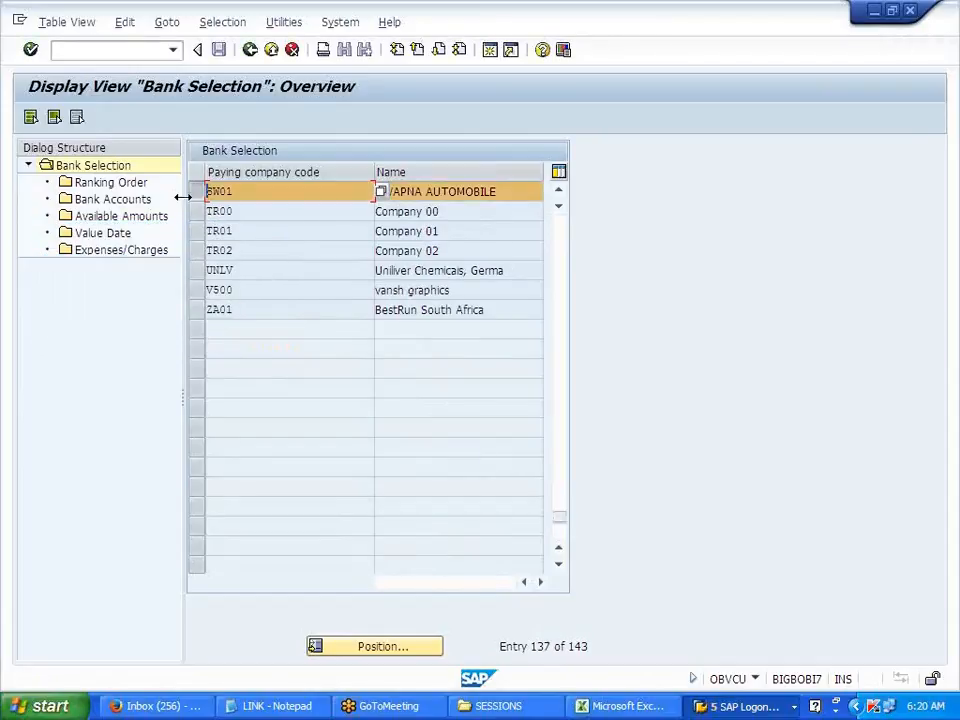
double_click(118, 182)
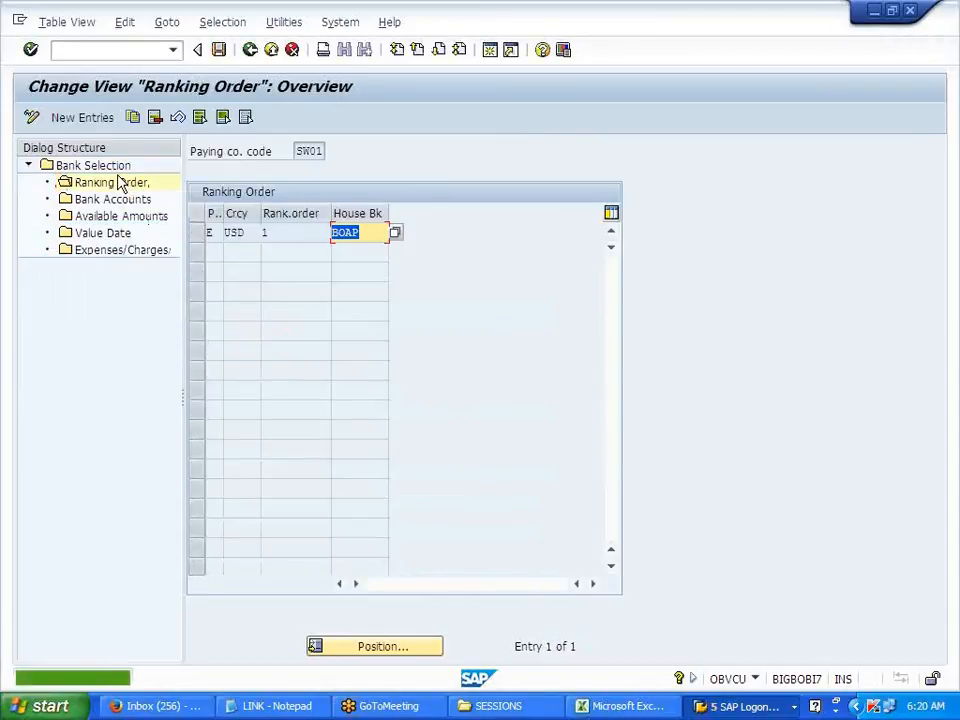
- Create a new ranking order entry with payment method T, currency USD and rank order 2
click(73, 119)
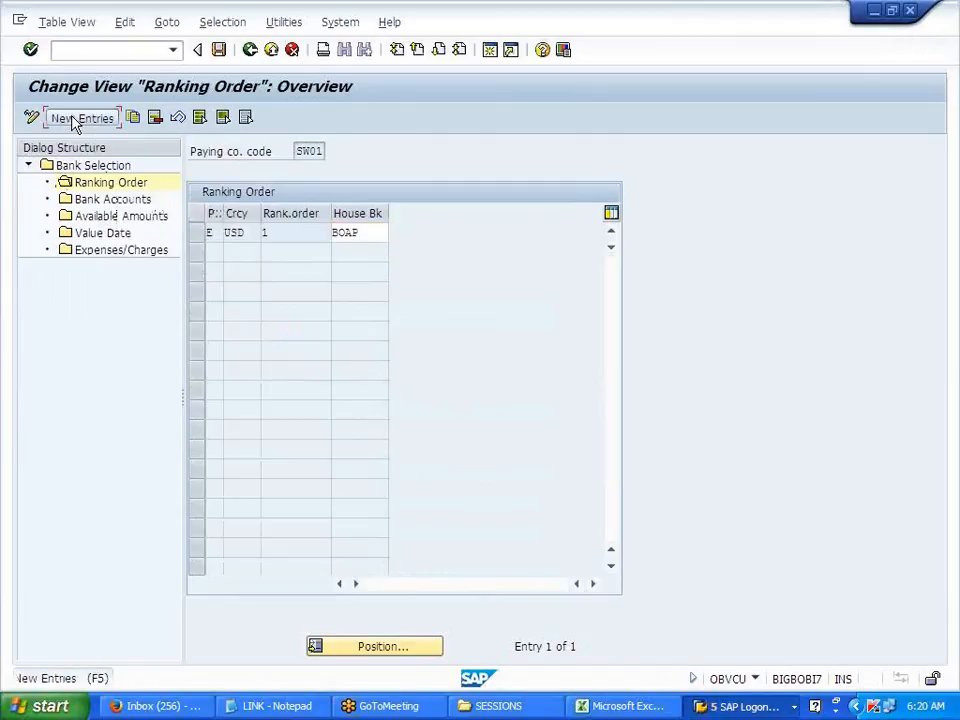
click(250, 232)
click(244, 252)
click(285, 233)
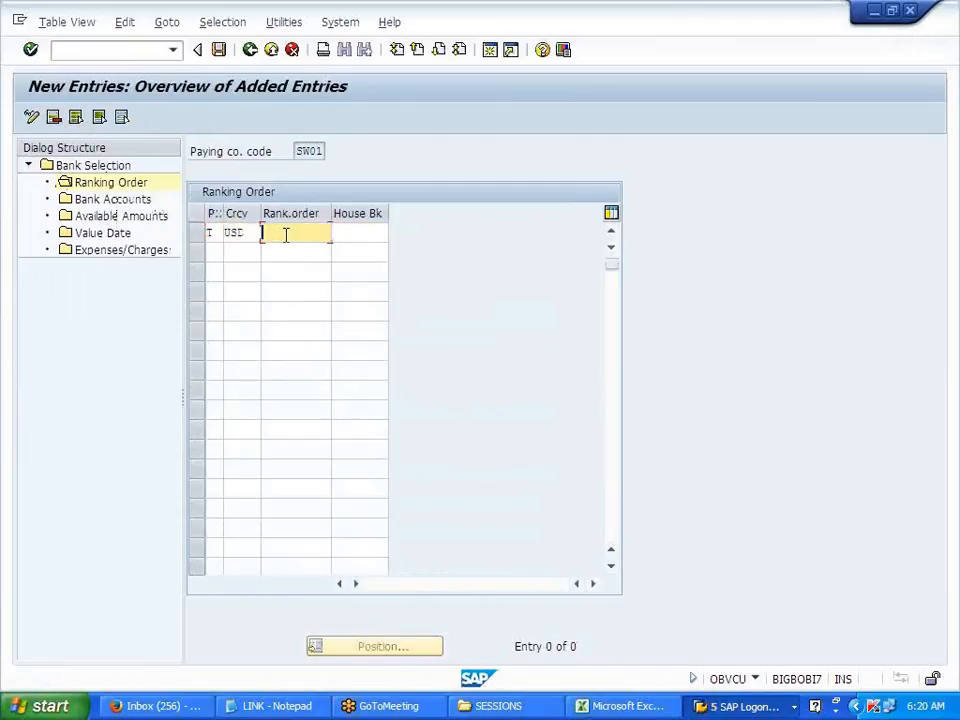
text(2)
key(Tab)
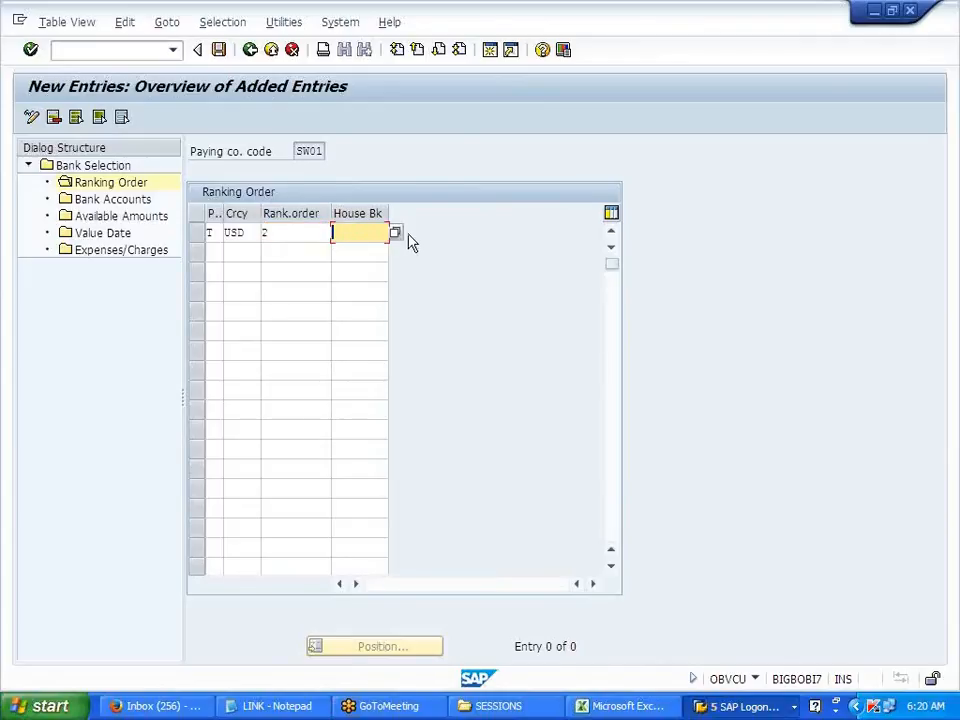
- Assign house bank BOAP to the new ranking order entry and save it under the customizing request
click(395, 238)
click(397, 241)
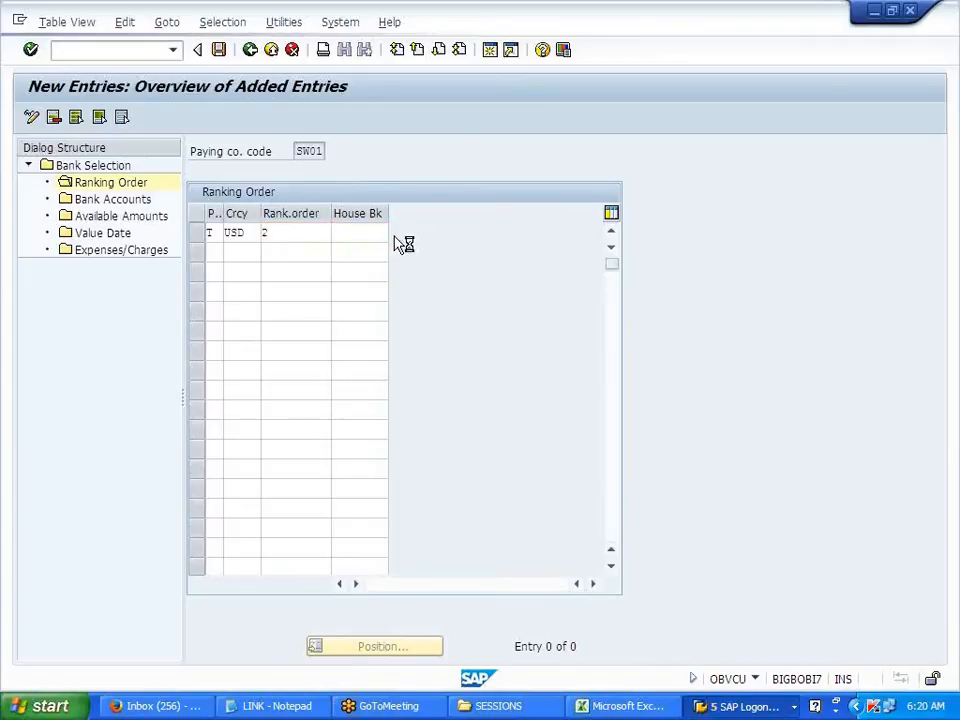
double_click(270, 150)
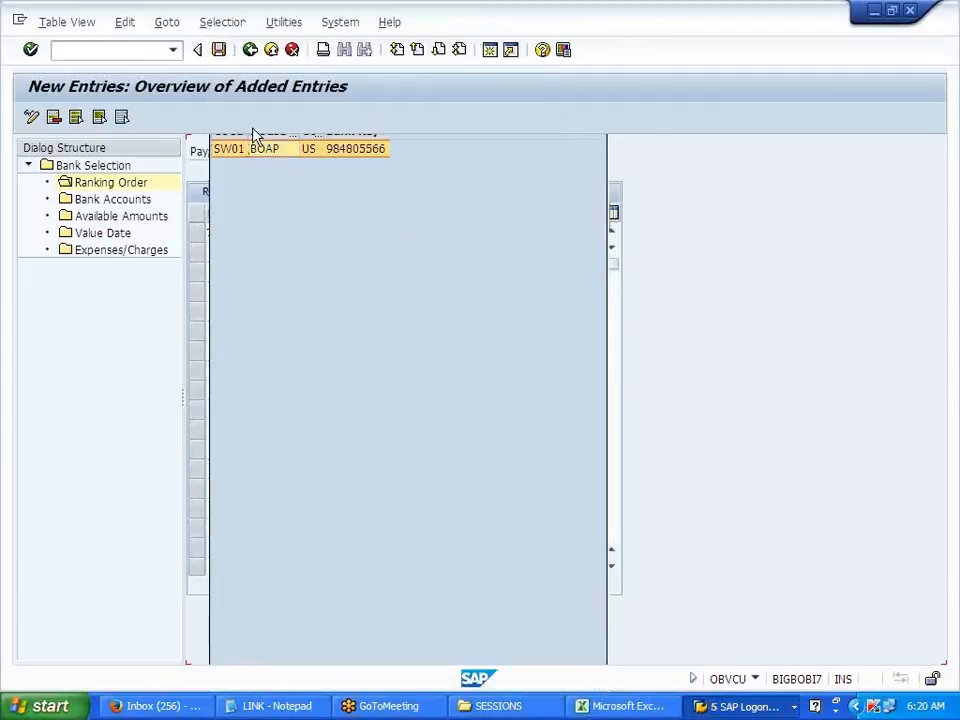
click(218, 50)
click(277, 318)
- In the bank accounts for SW01, copy the BOAP entry, change its payment method to T, and save
double_click(144, 199)
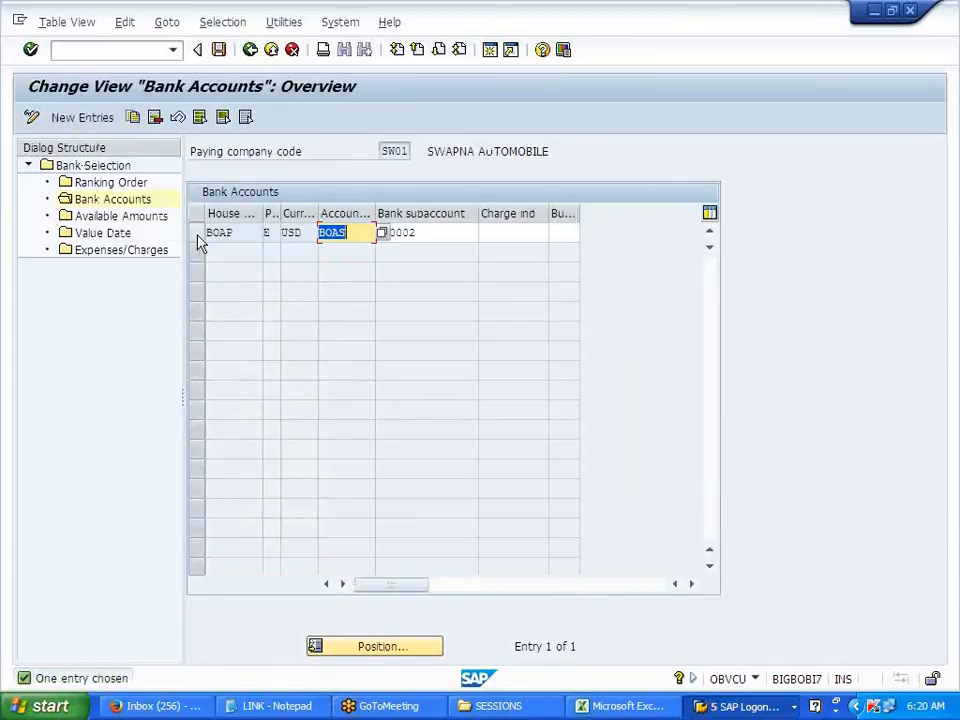
click(197, 232)
click(133, 117)
key(Tab)
text(T)
key(Return)
click(218, 50)
- Check the available amounts for paying company code SW01 and leave the payment program customizing
click(197, 237)
click(194, 233)
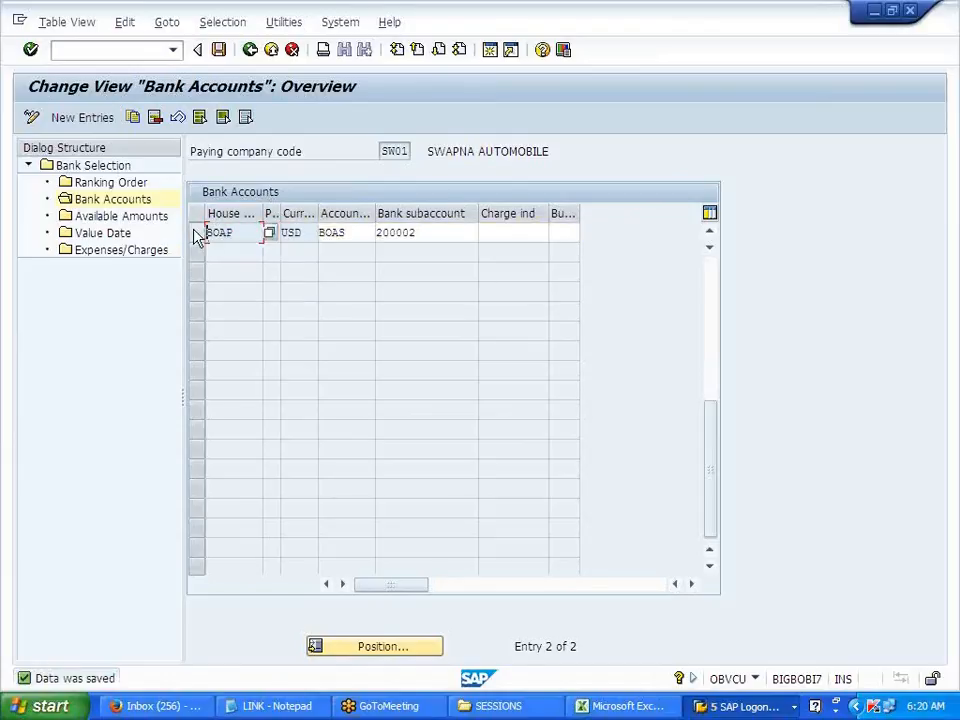
click(197, 237)
click(150, 217)
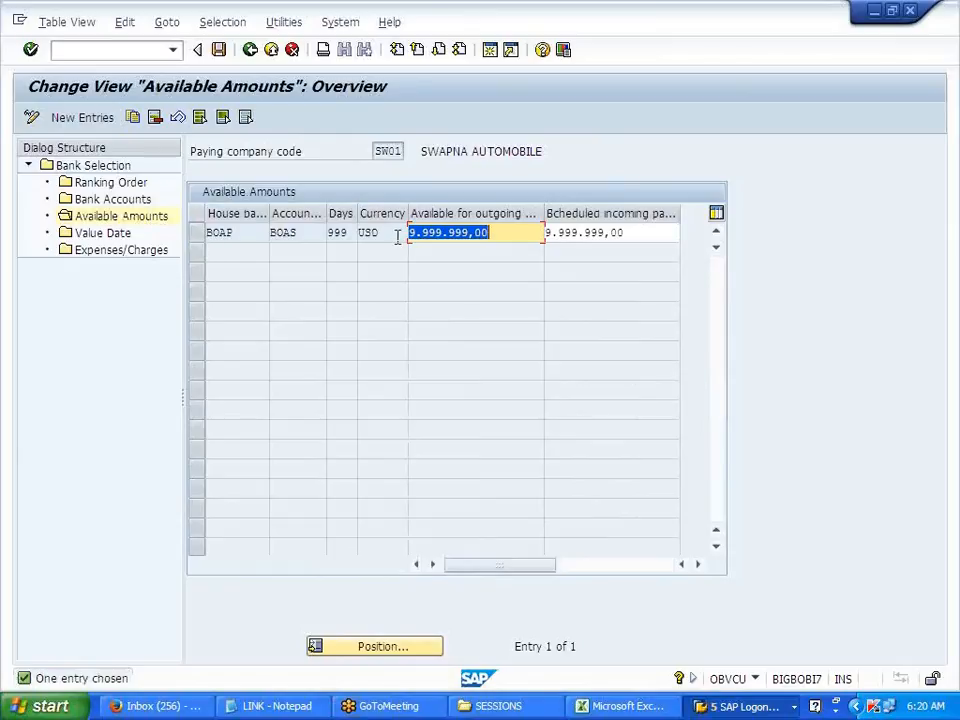
click(218, 49)
click(250, 49)
click(250, 49)
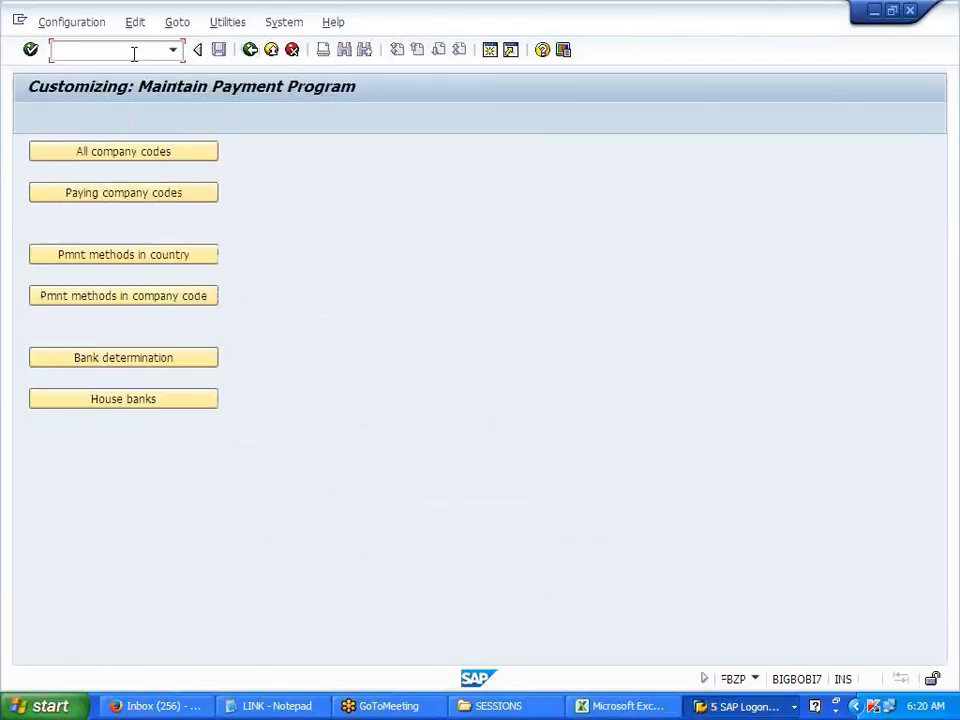
click(250, 52)
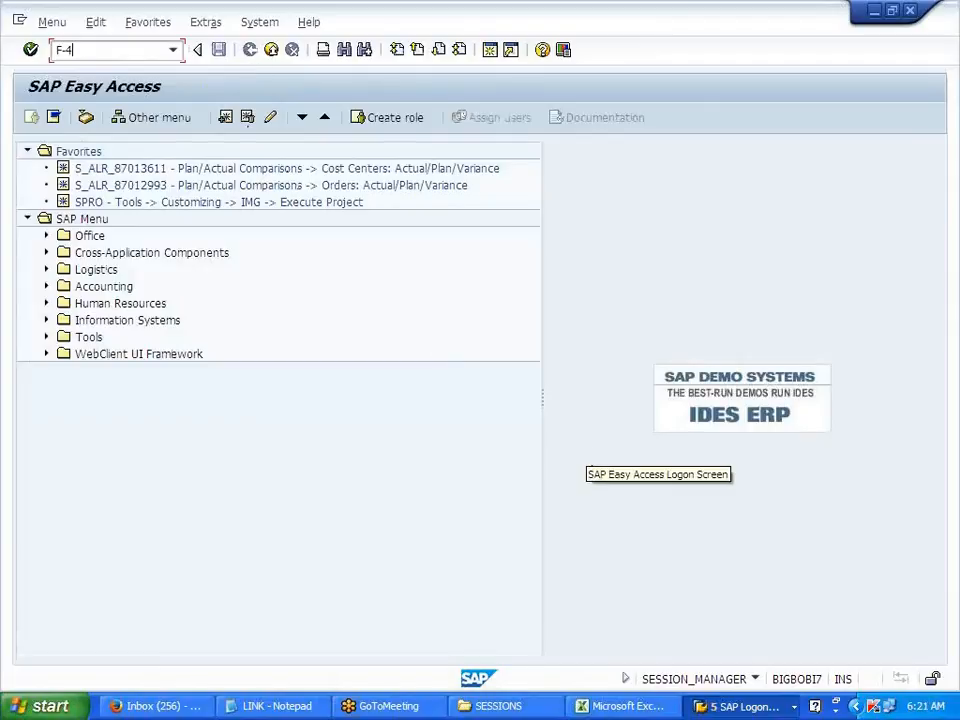
- Open transaction F-43 and enter document and posting date 10042014 and the vendor's account with posting key 31
key(Return)
text(10042014)
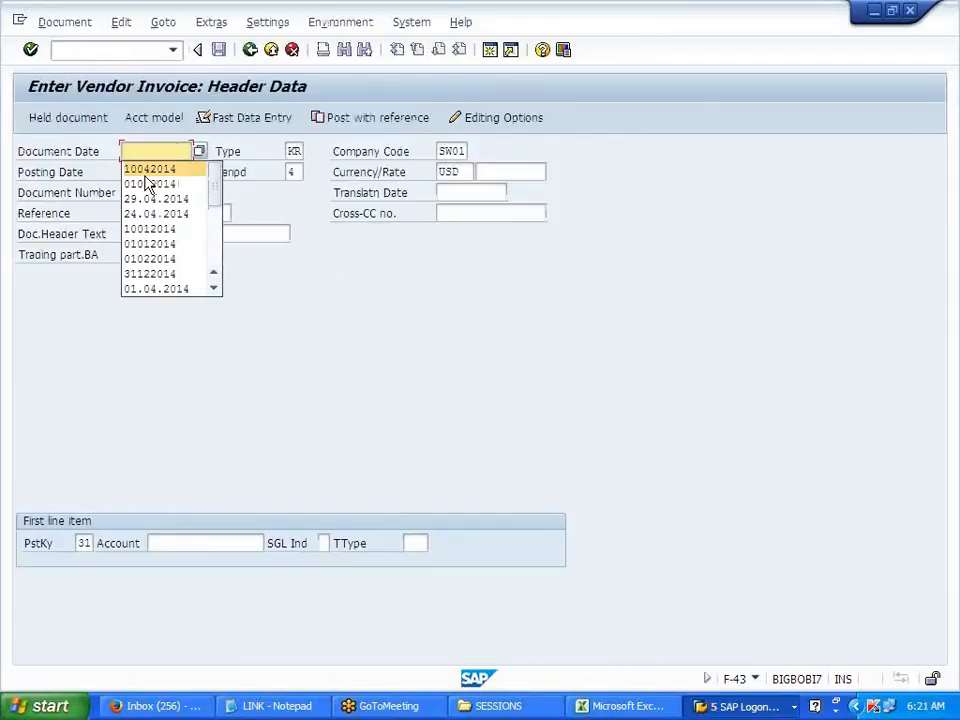
click(145, 170)
click(145, 175)
text(10042014)
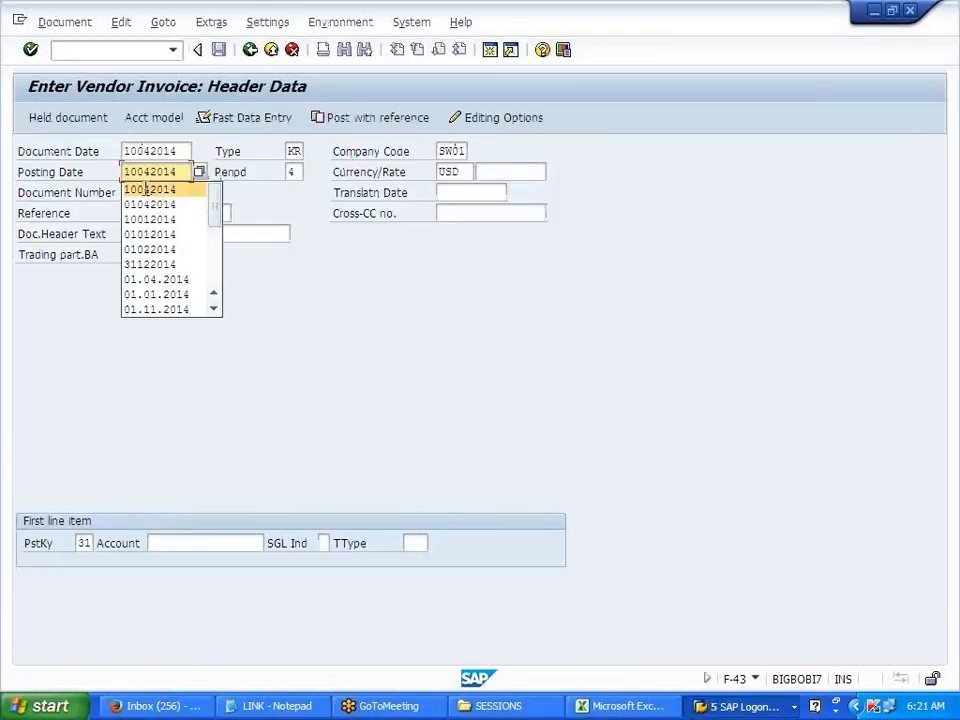
click(148, 189)
click(202, 540)
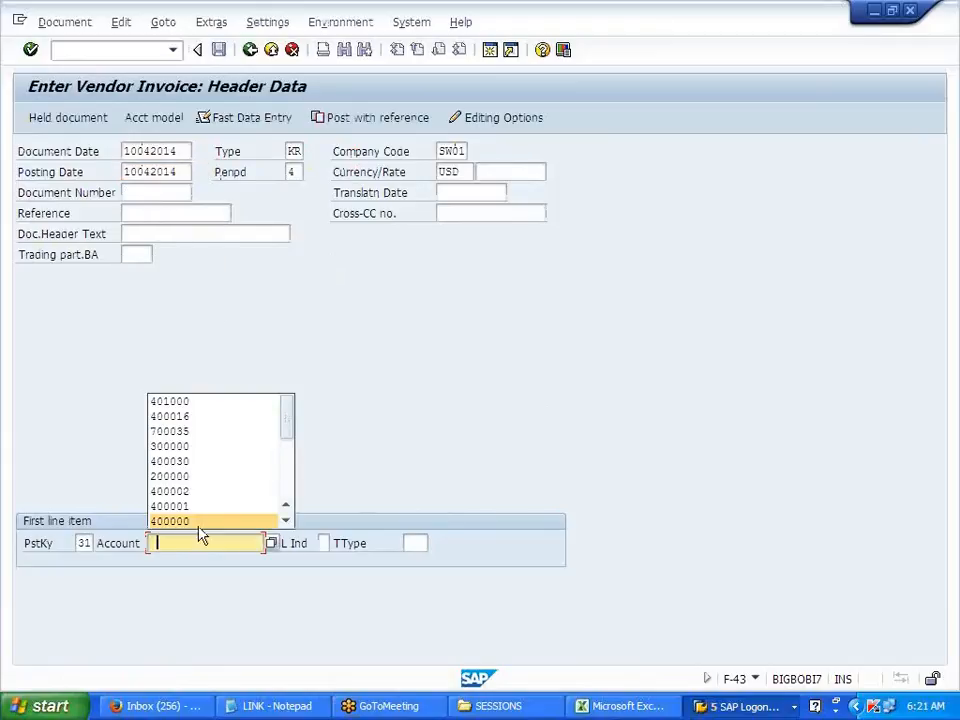
click(214, 418)
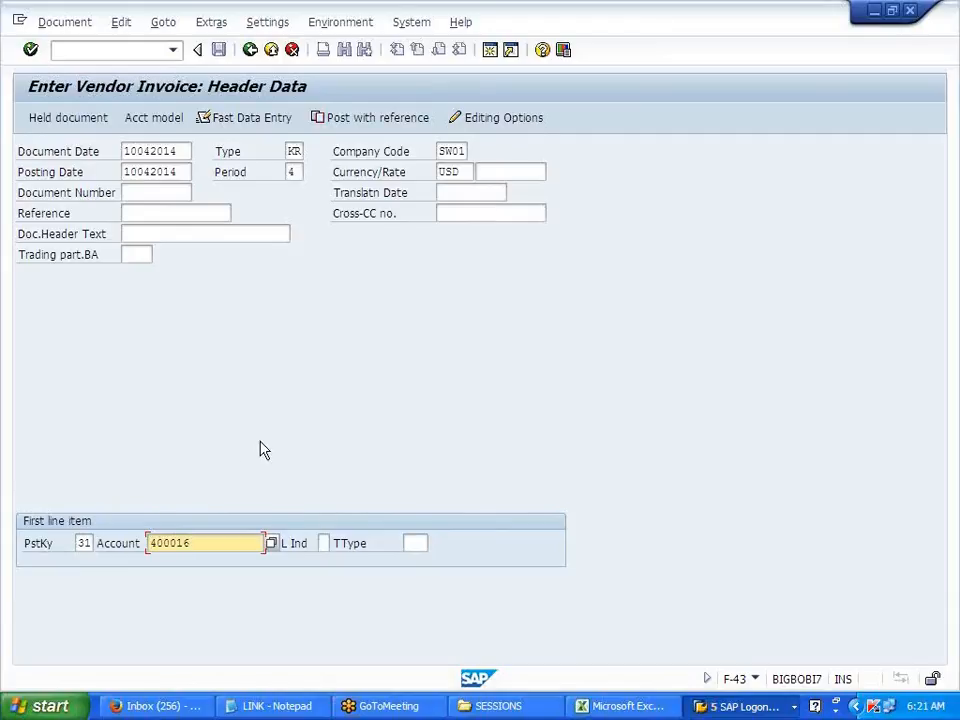
key(Return)
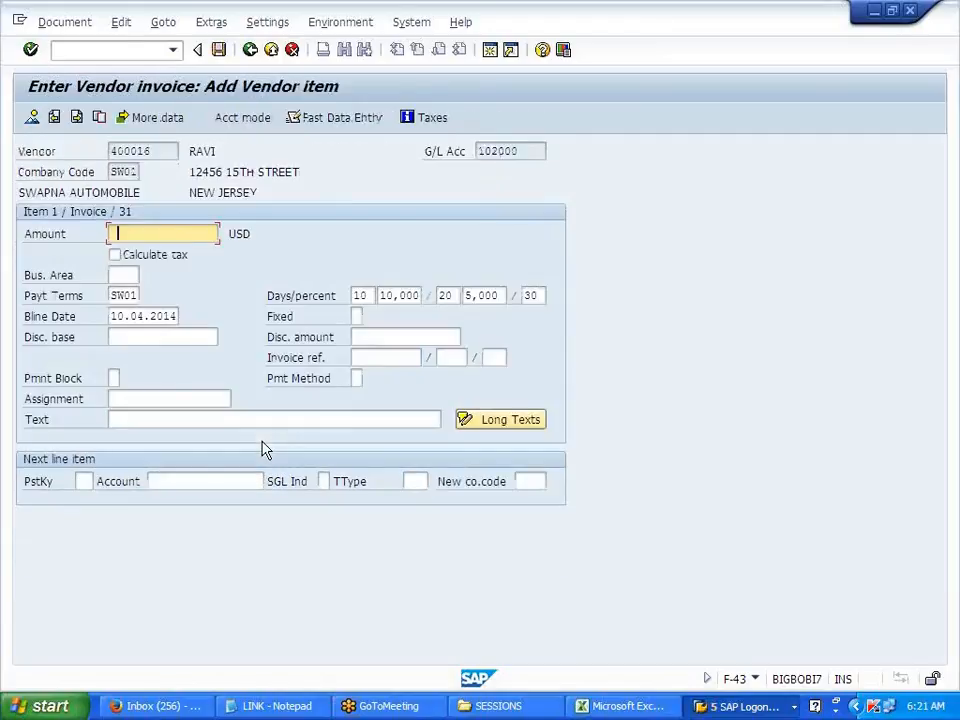
- Set the vendor item's amount to 50000 and its payment method to T
key(BackSpace)
click(173, 255)
click(356, 379)
text(T)
key(Tab)
key(Tab)
- Clear the payment terms of the vendor item
click(141, 295)
key(BackSpace)
key(BackSpace)
key(BackSpace)
key(BackSpace)
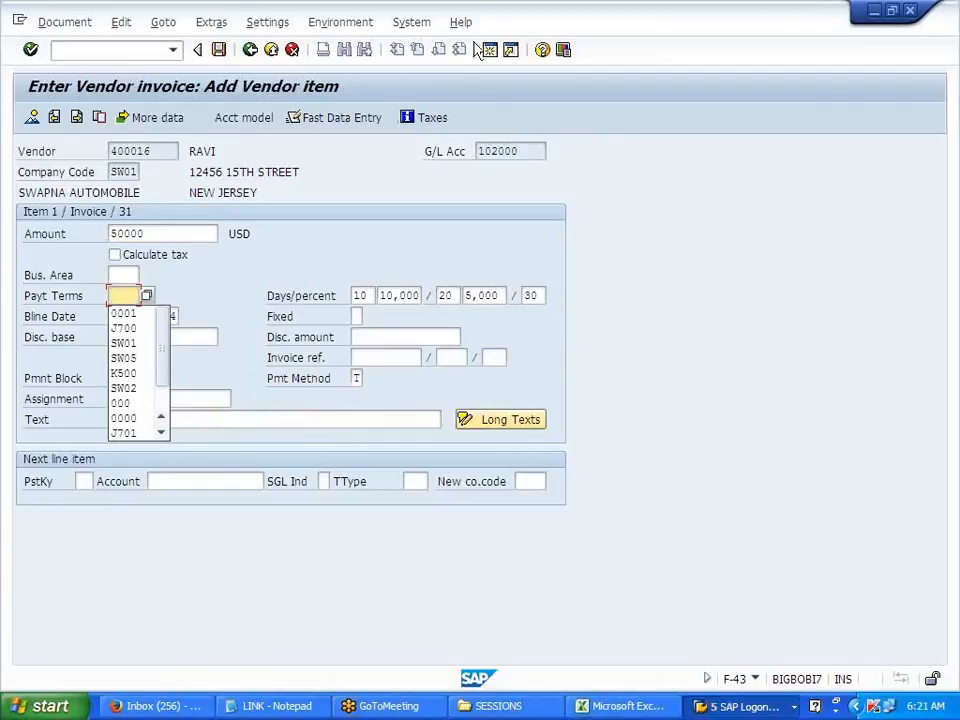
- In a new session, open FK02 for the vendor's company code payment transactions, set the payment methods to ET, and save
click(497, 58)
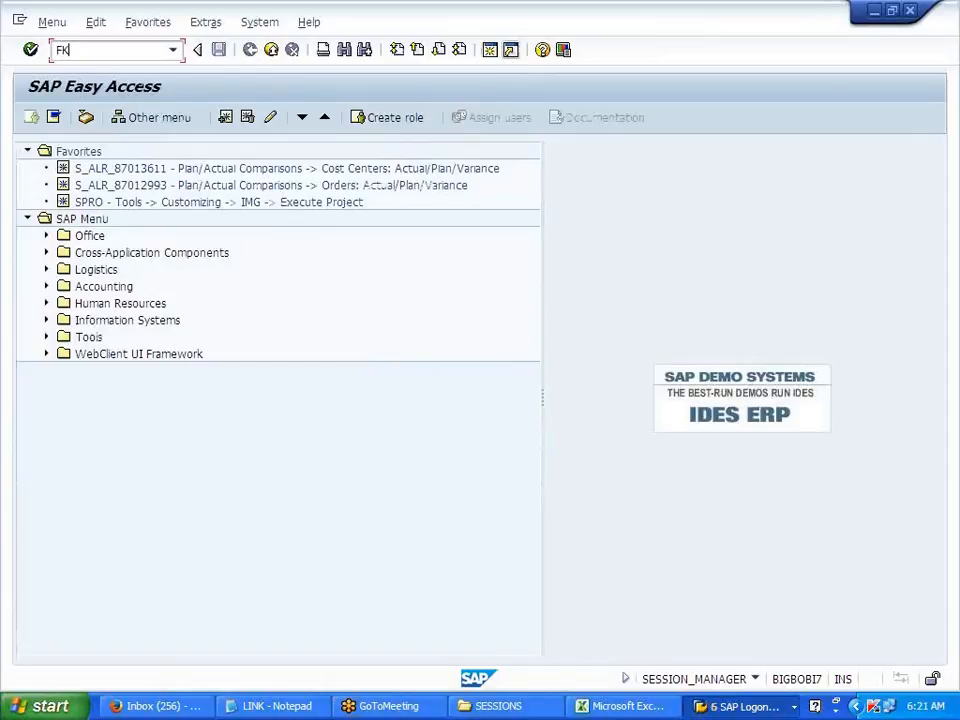
text(FK02)
key(Return)
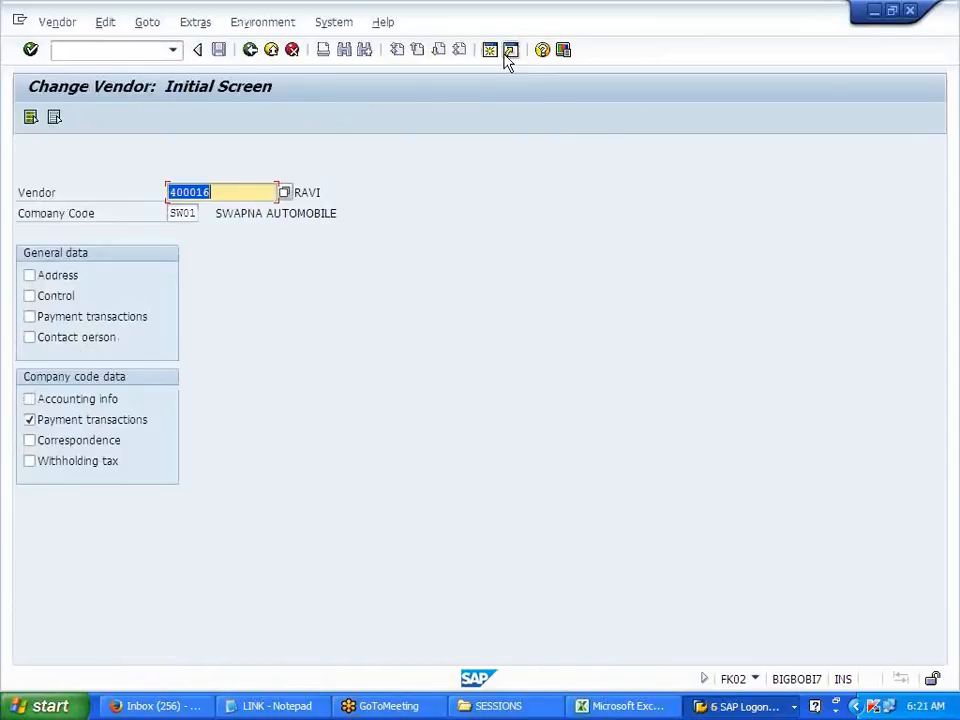
key(Return)
click(155, 336)
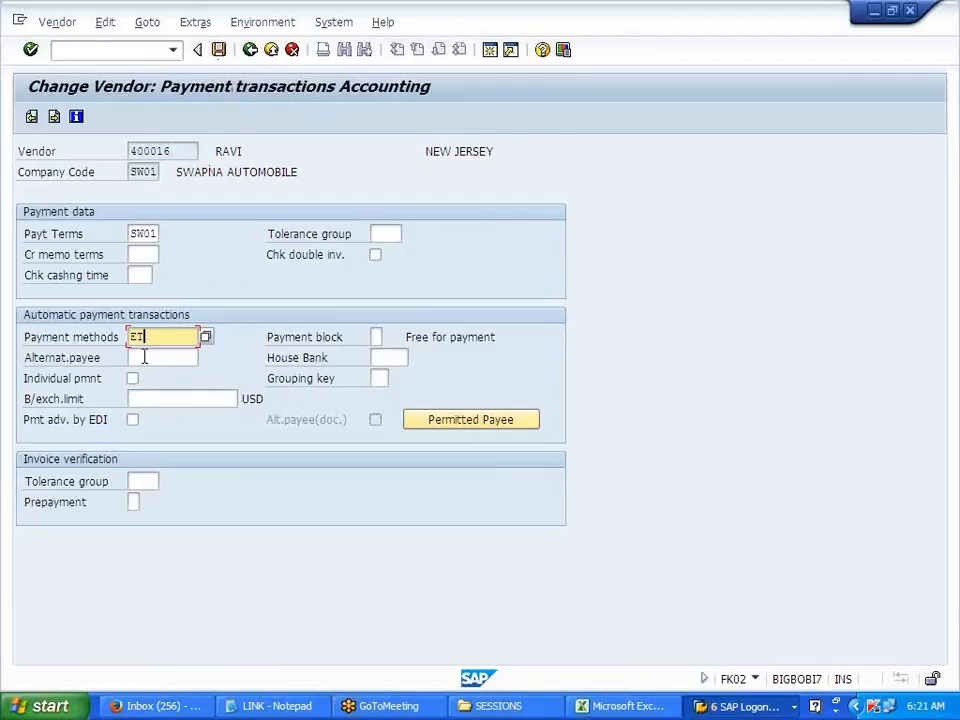
click(217, 49)
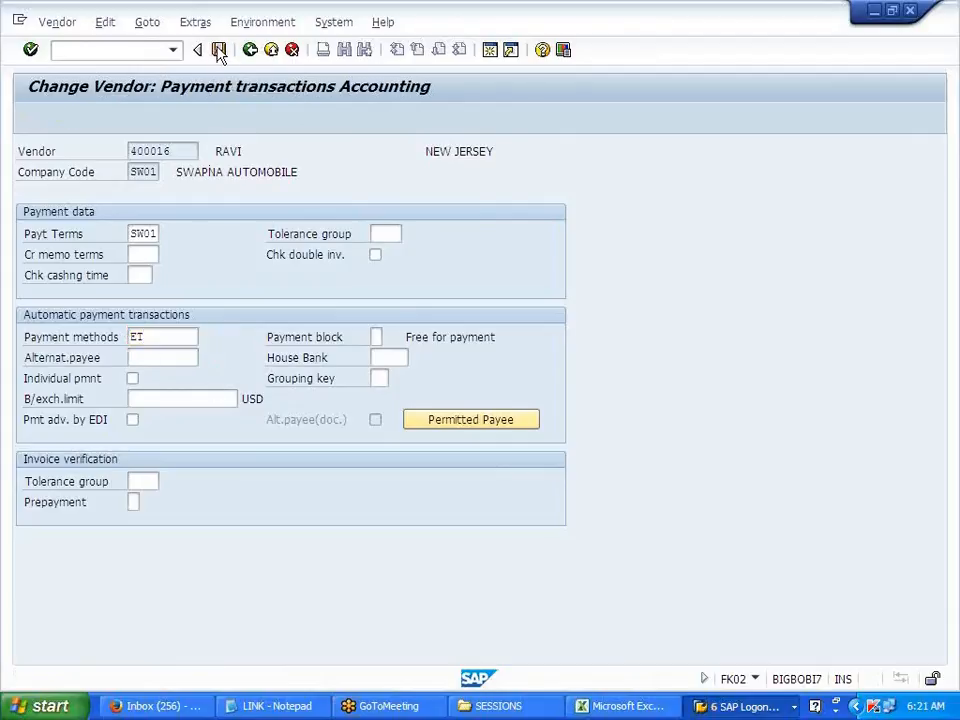
- Return to the vendor invoice session and submit a next line item with posting key 40 and the vendor's account number
key(alt+Tab)
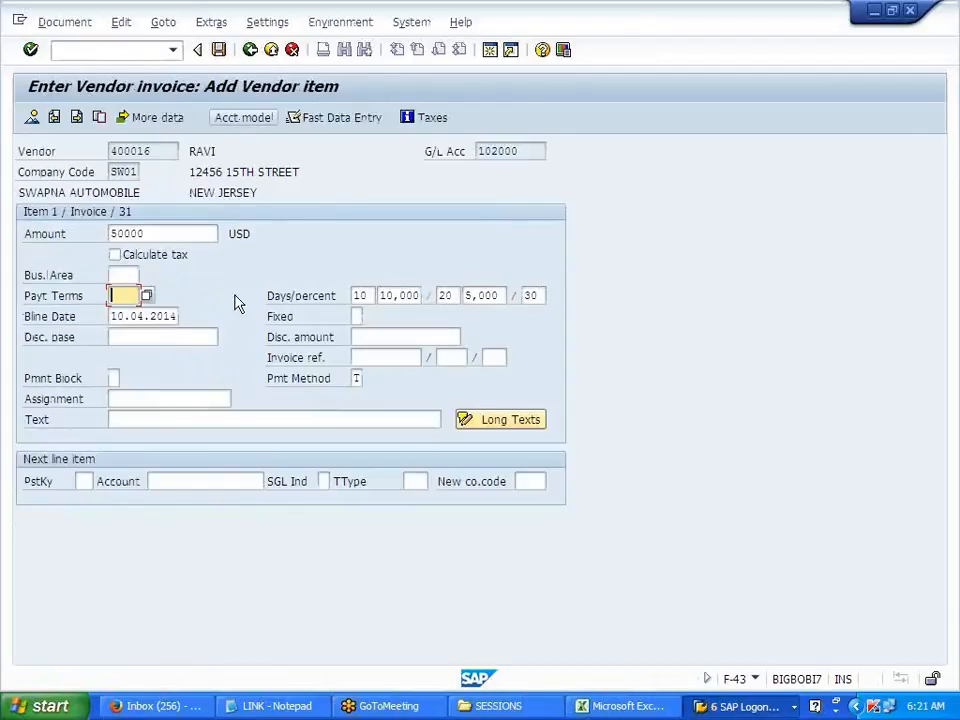
click(84, 481)
click(85, 514)
click(160, 481)
click(175, 498)
key(Return)
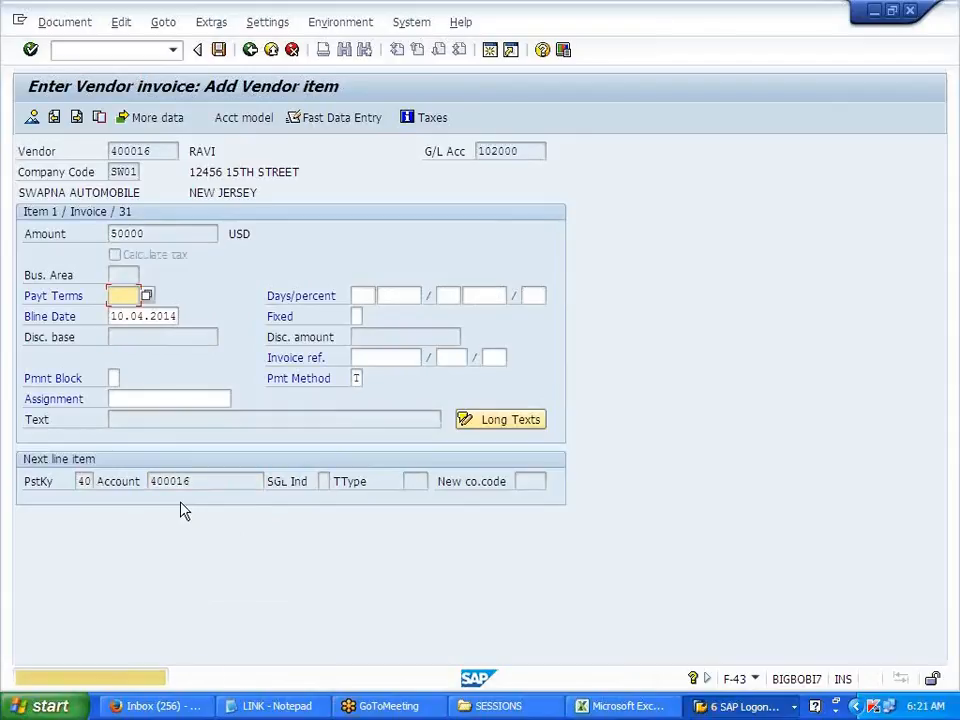
key(Return)
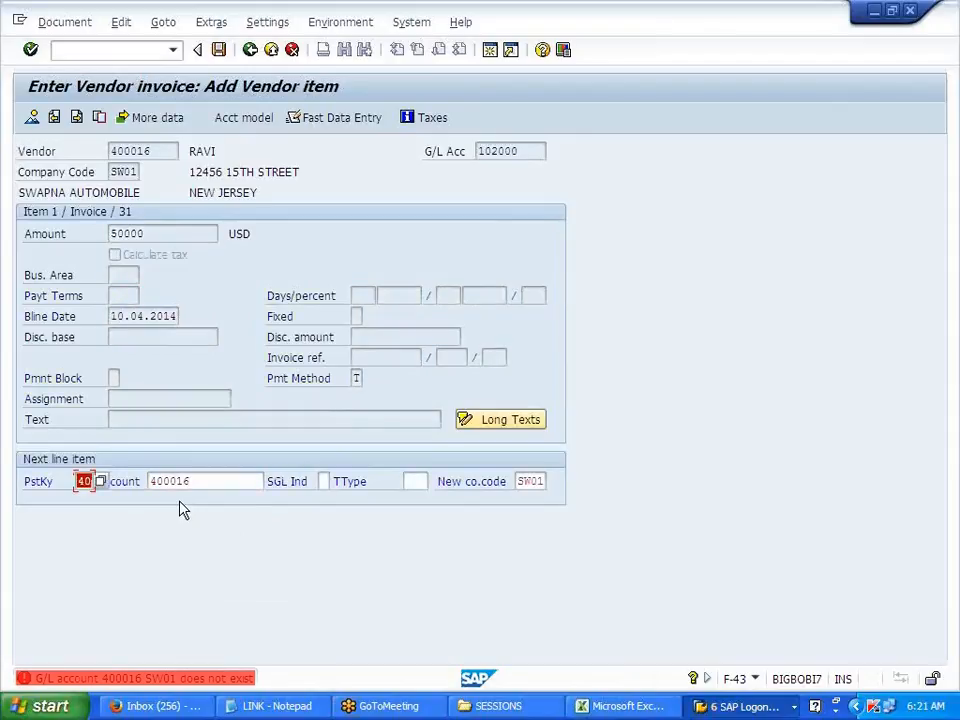
- Replace the next line item's account with the Purchases G/L account and continue to its debit item
click(216, 480)
key(BackSpace)
key(BackSpace)
key(BackSpace)
key(BackSpace)
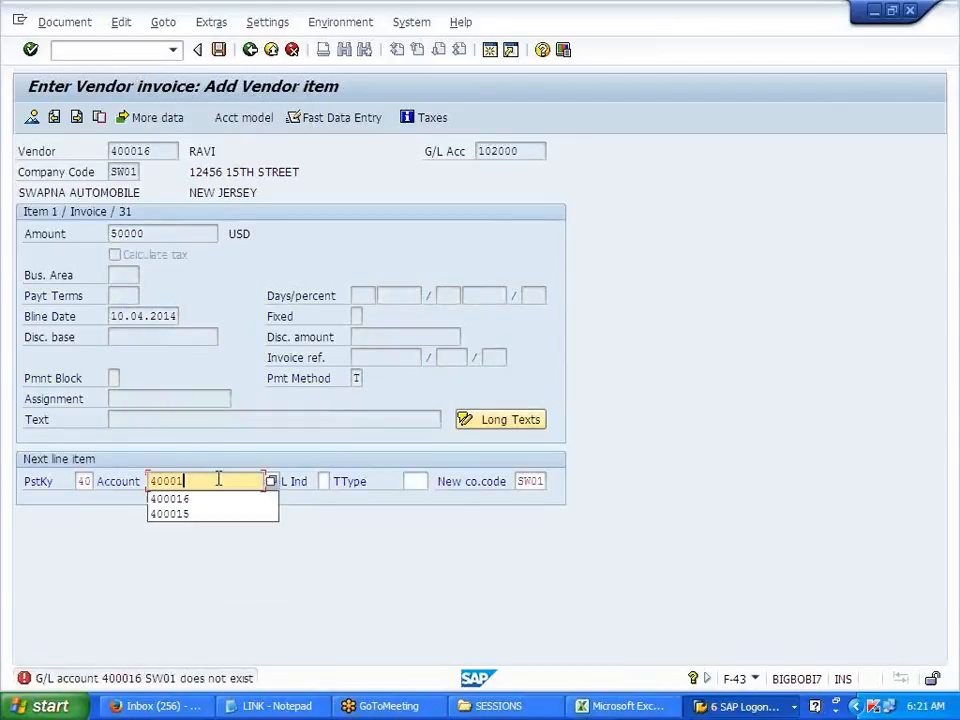
click(210, 516)
key(Return)
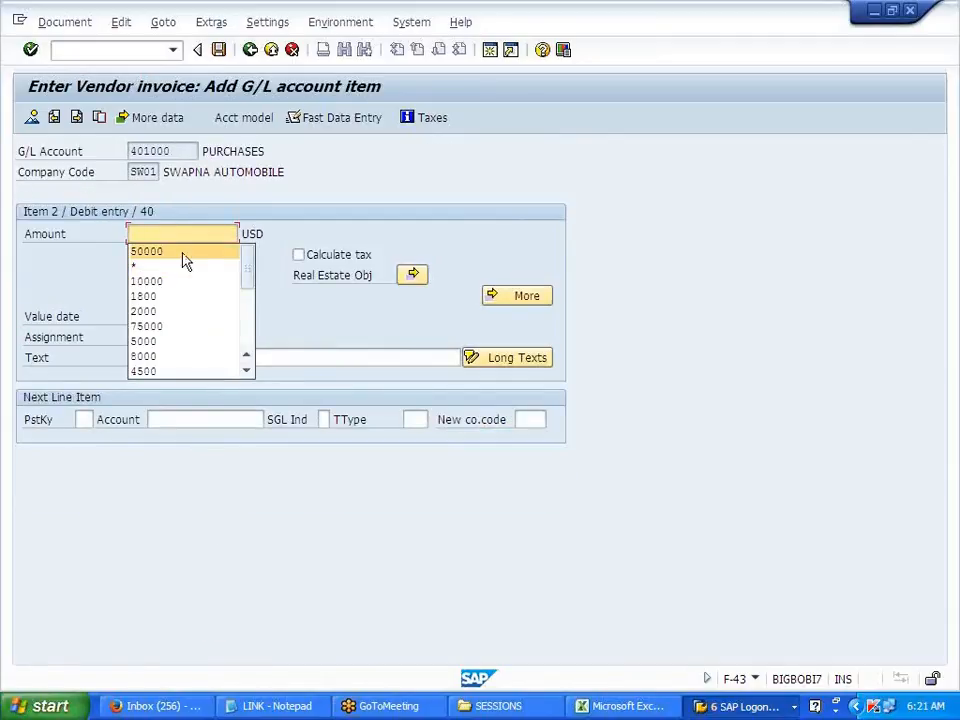
- Enter 50000 as the Purchases debit item's amount and replace its value date with 10012014
click(182, 254)
click(167, 316)
click(171, 333)
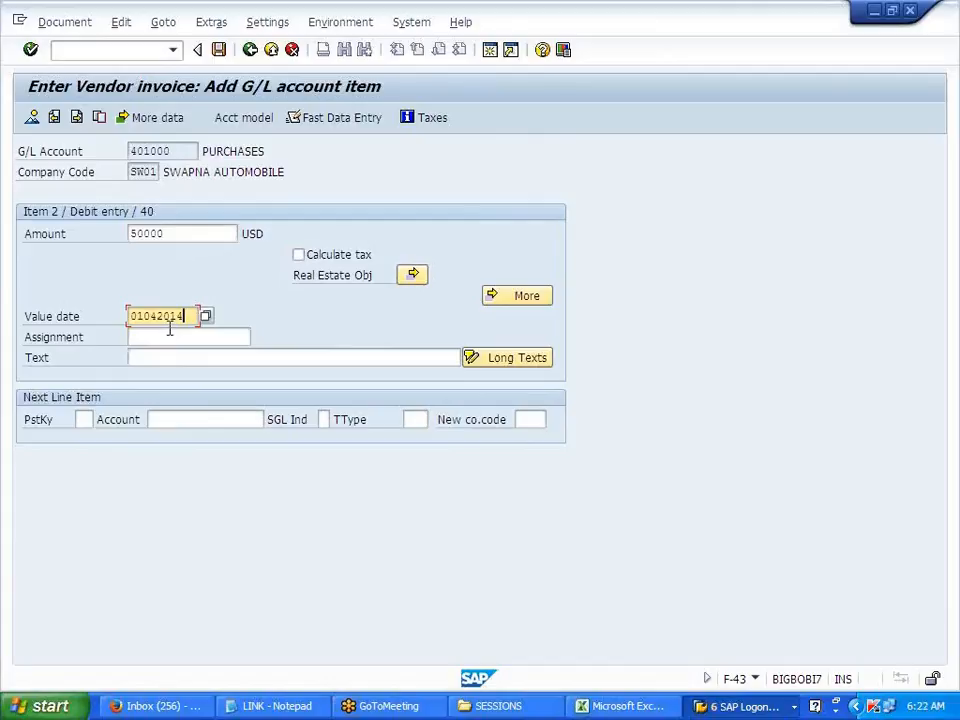
key(BackSpace)
key(BackSpace)
key(BackSpace)
key(BackSpace)
key(BackSpace)
key(BackSpace)
key(BackSpace)
key(BackSpace)
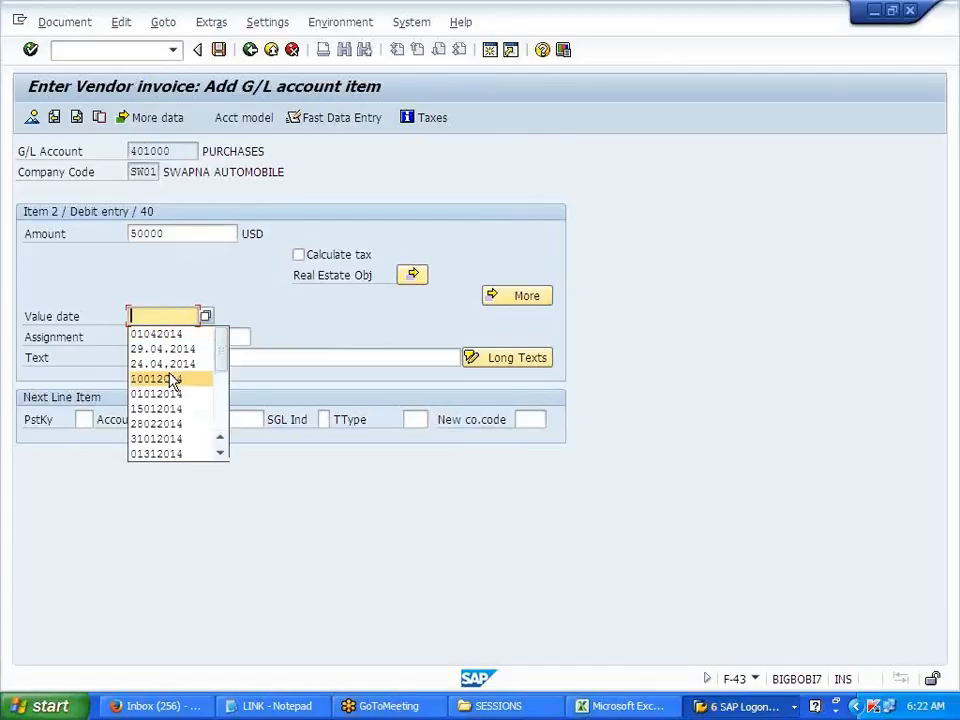
click(172, 379)
key(Return)
- Simulate the vendor invoice and post it
click(86, 26)
click(86, 105)
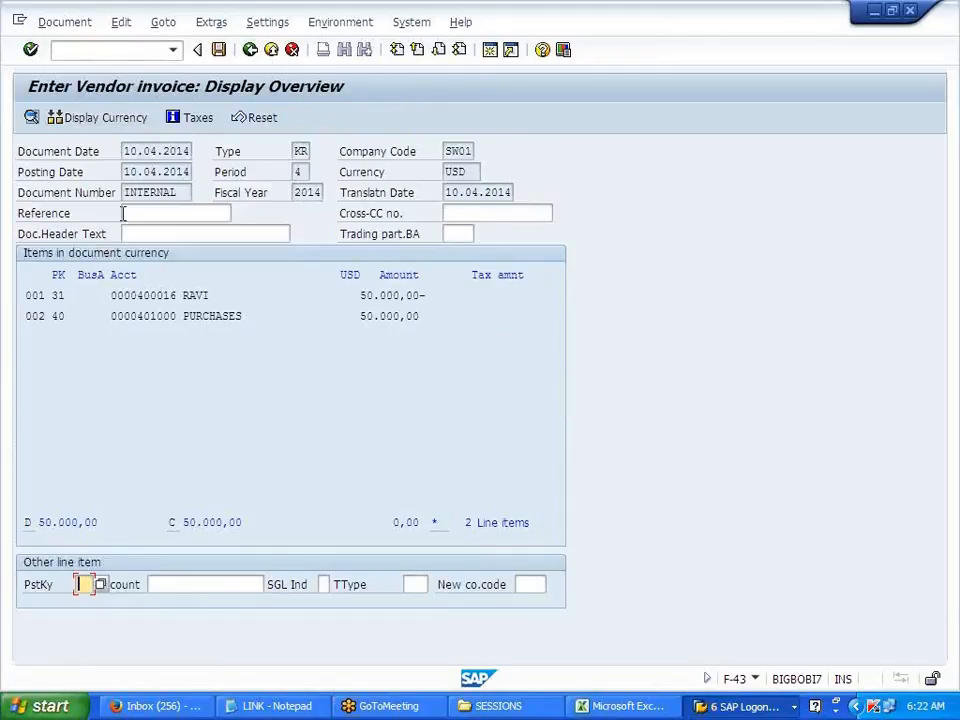
click(218, 50)
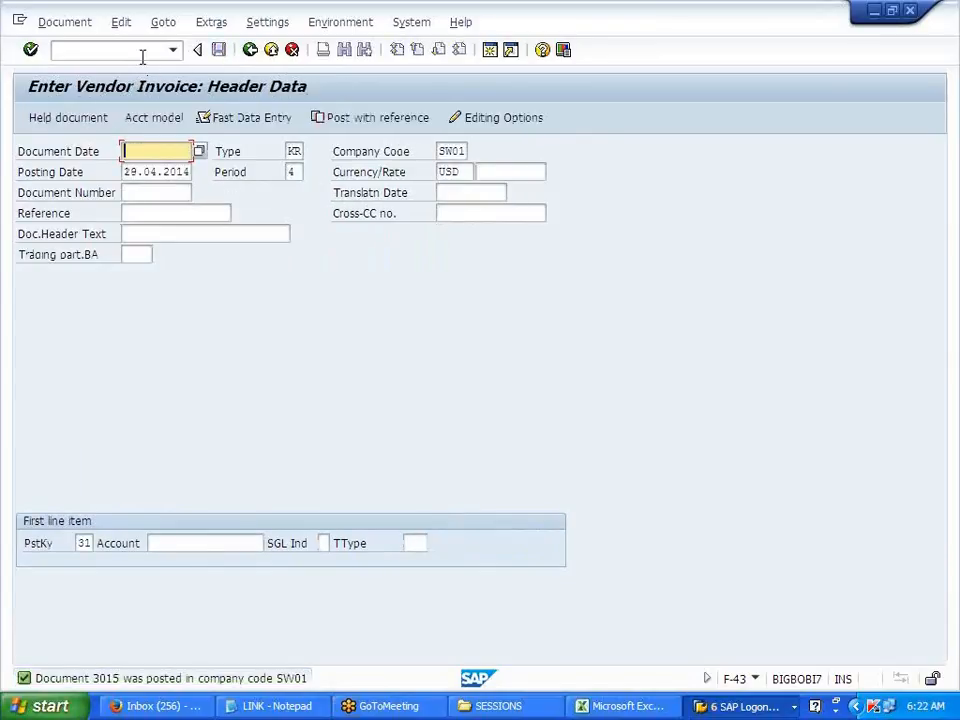
- Open transaction F110 and enter identification SW02 for the payment run dated 29.04.2014
click(141, 55)
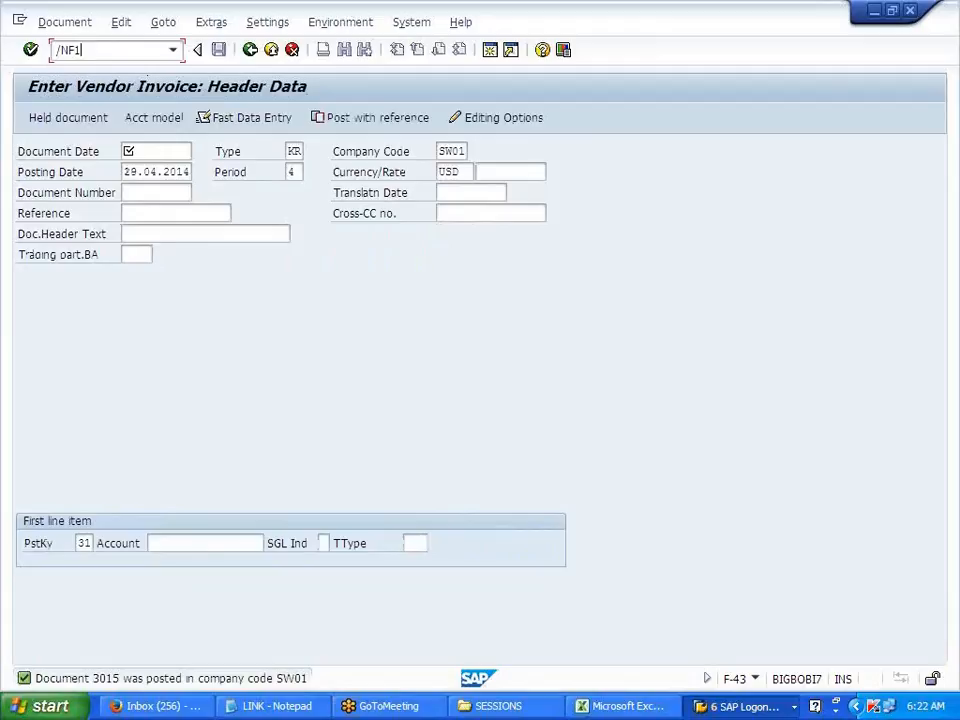
key(Return)
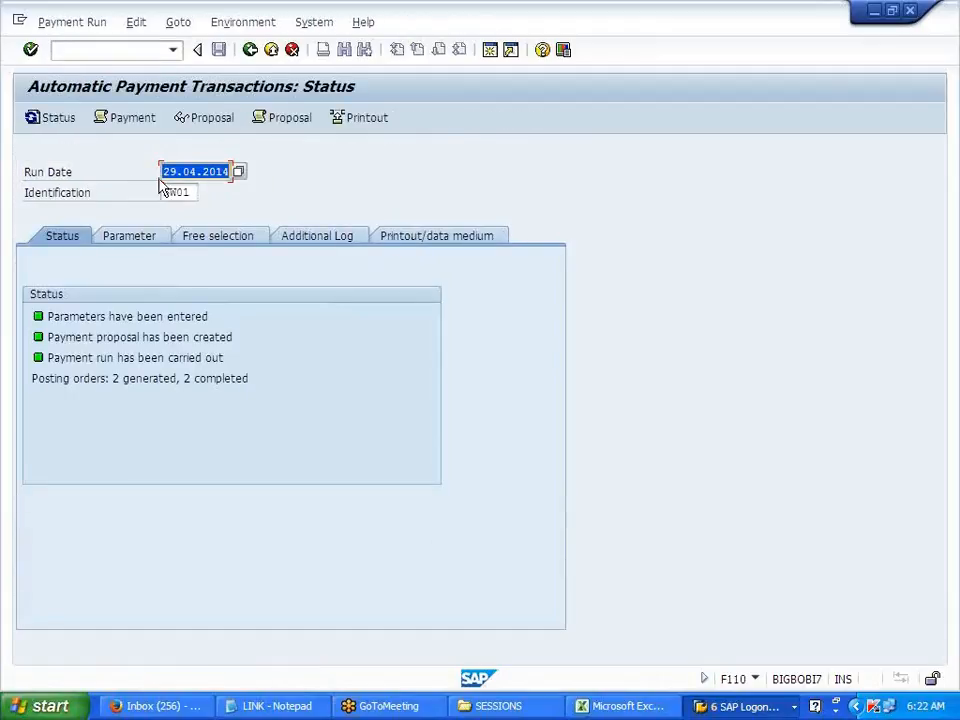
click(193, 192)
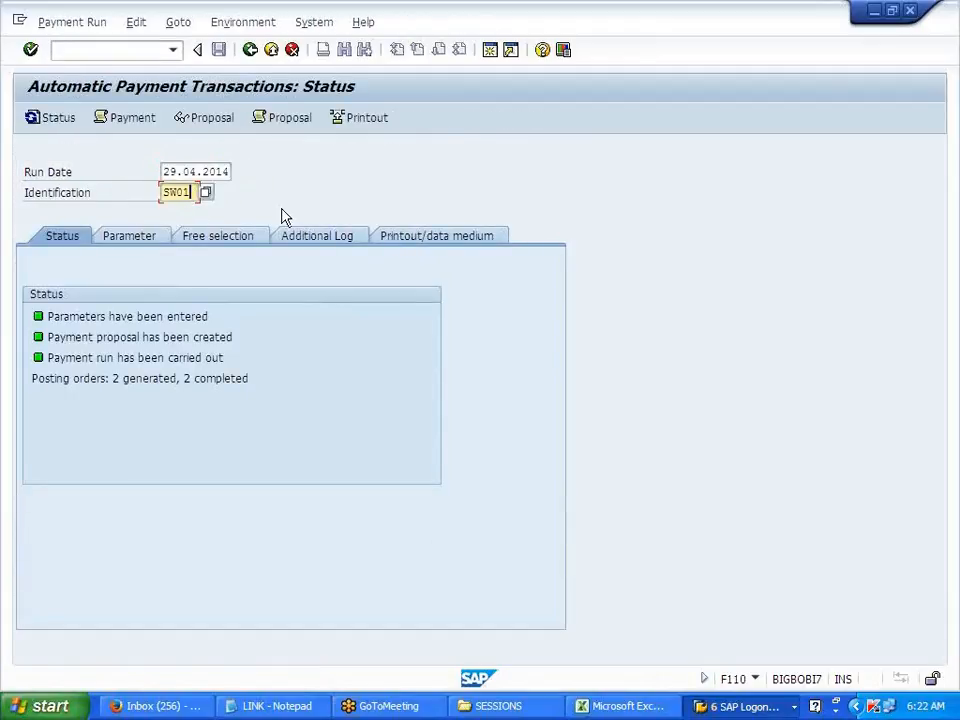
key(BackSpace)
text(2)
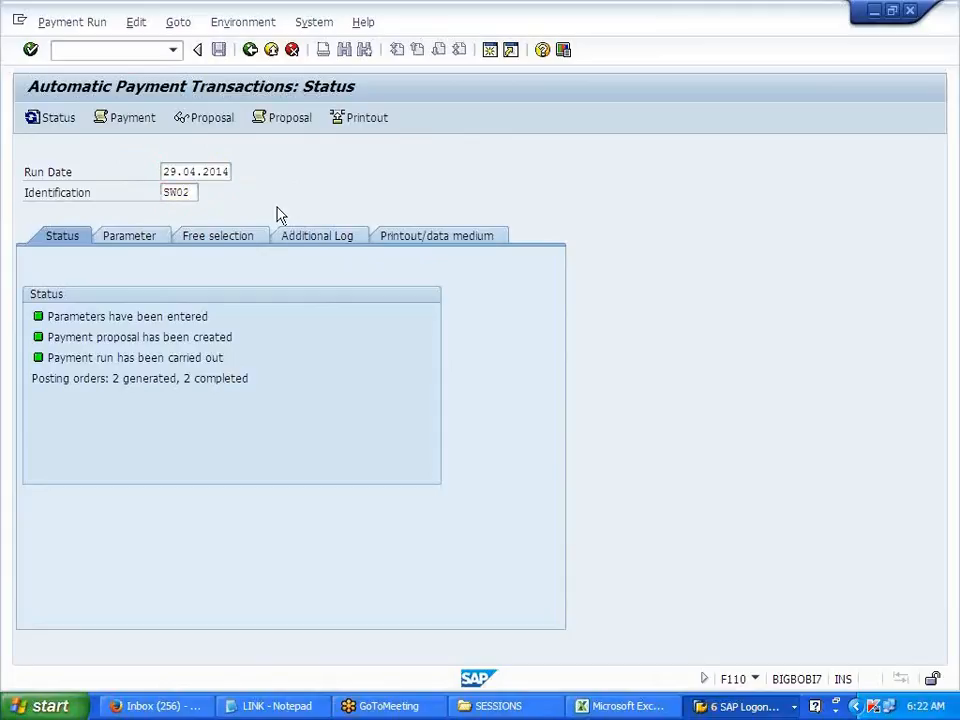
key(Return)
- Fill in the run parameters with company code SW01, payment method T, next payment date 30.04.2014 and the vendor's account number
click(148, 240)
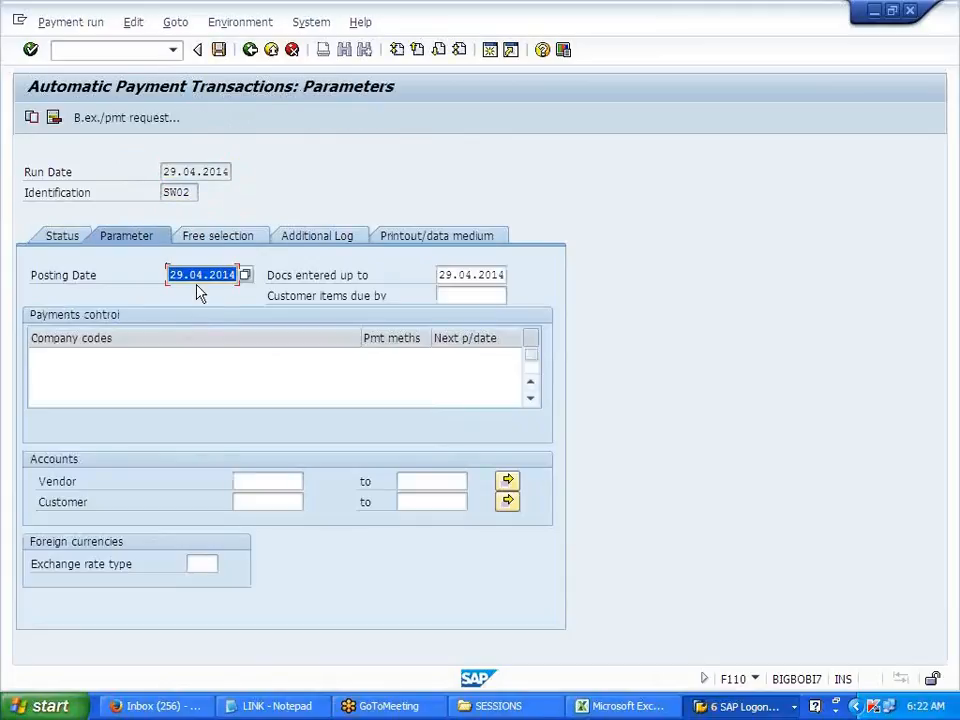
click(150, 359)
text(SW01)
click(395, 356)
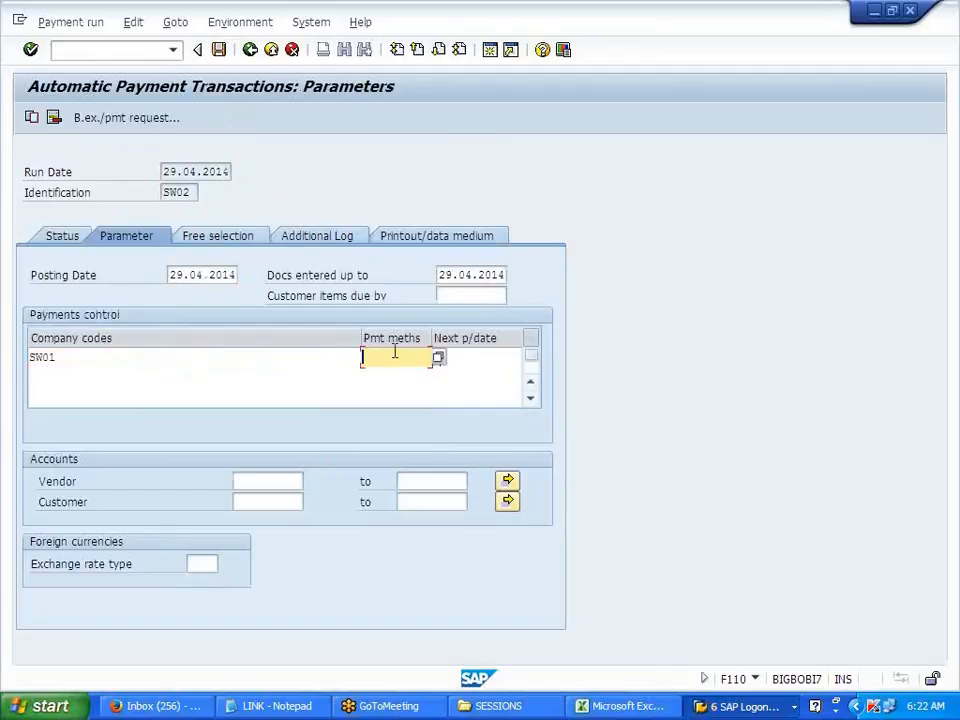
text(T)
click(478, 356)
click(482, 376)
click(270, 480)
click(268, 498)
key(Return)
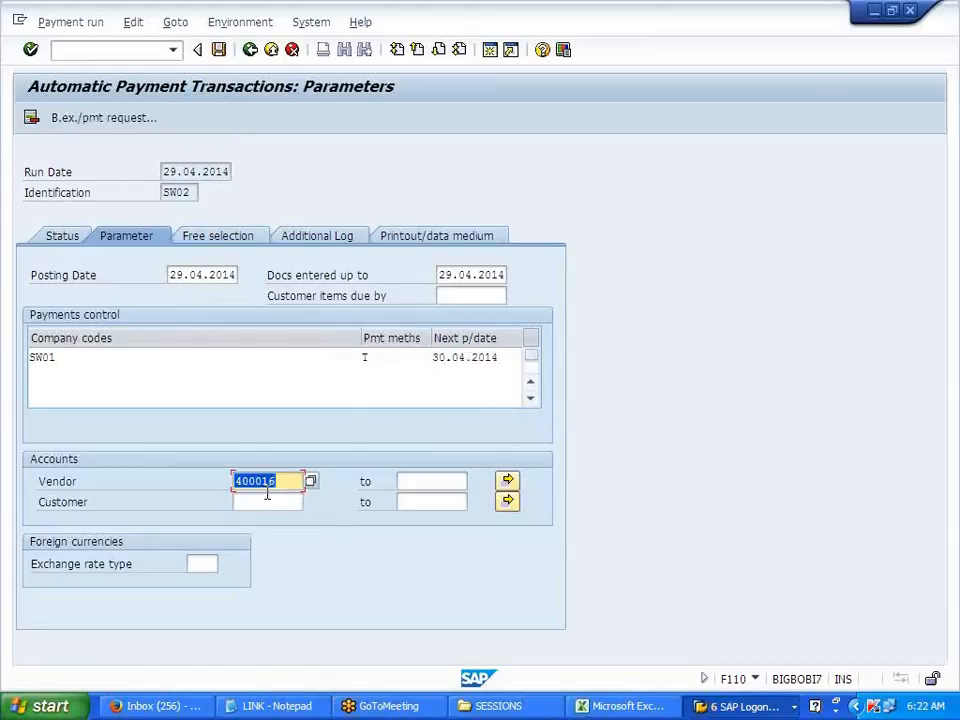
- Log payment method selection in all cases and payment document line items for the vendor's account, and save the run parameters
click(309, 242)
click(116, 338)
click(110, 380)
click(64, 460)
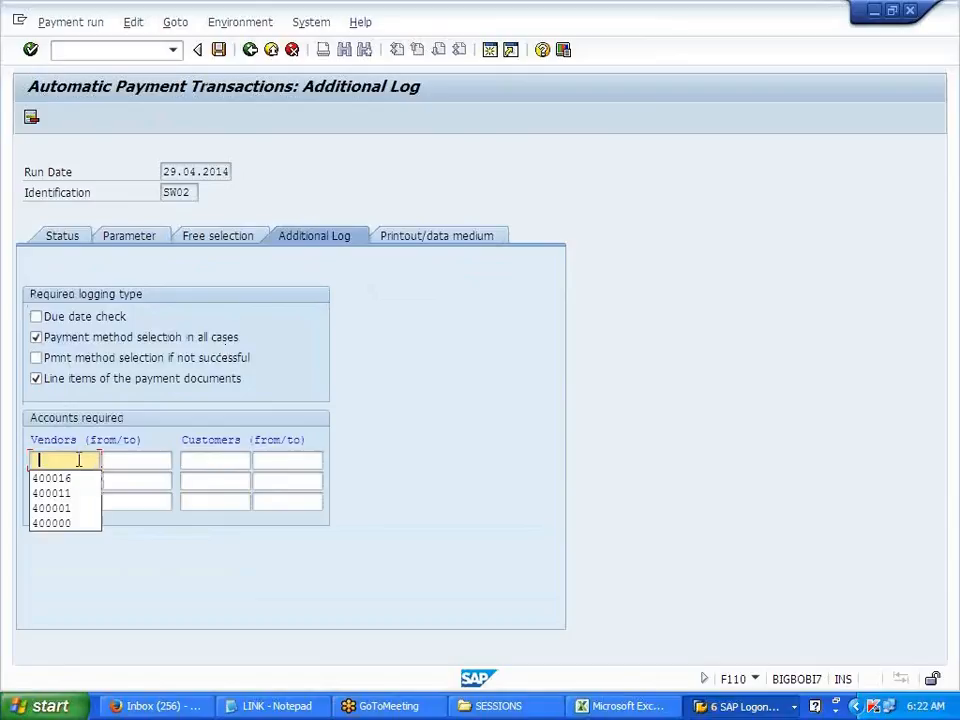
click(80, 479)
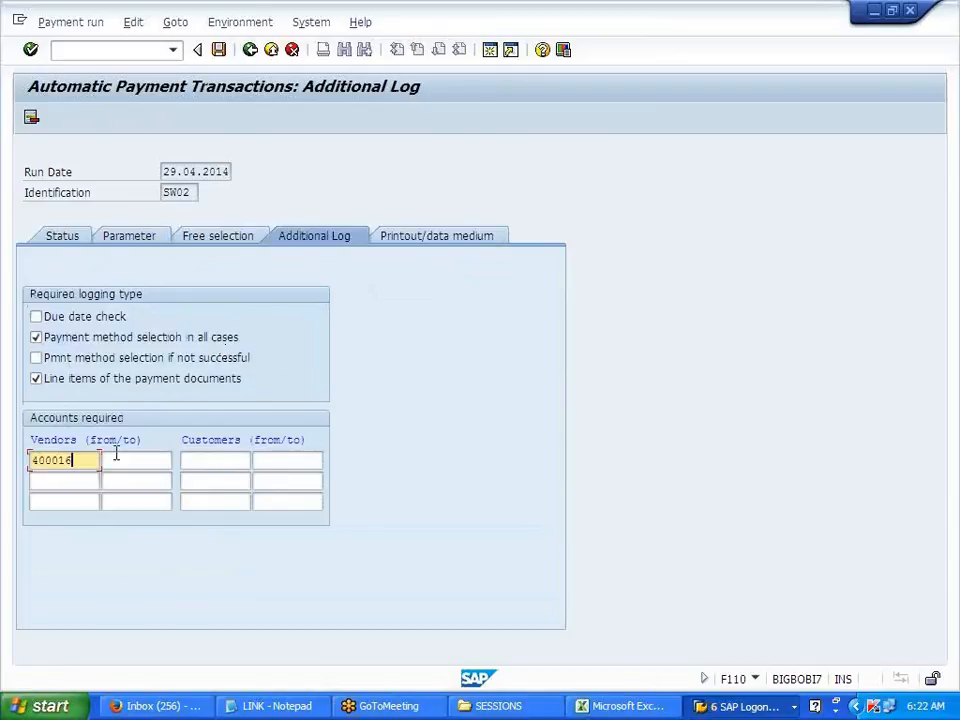
click(122, 236)
key(ctrl+s)
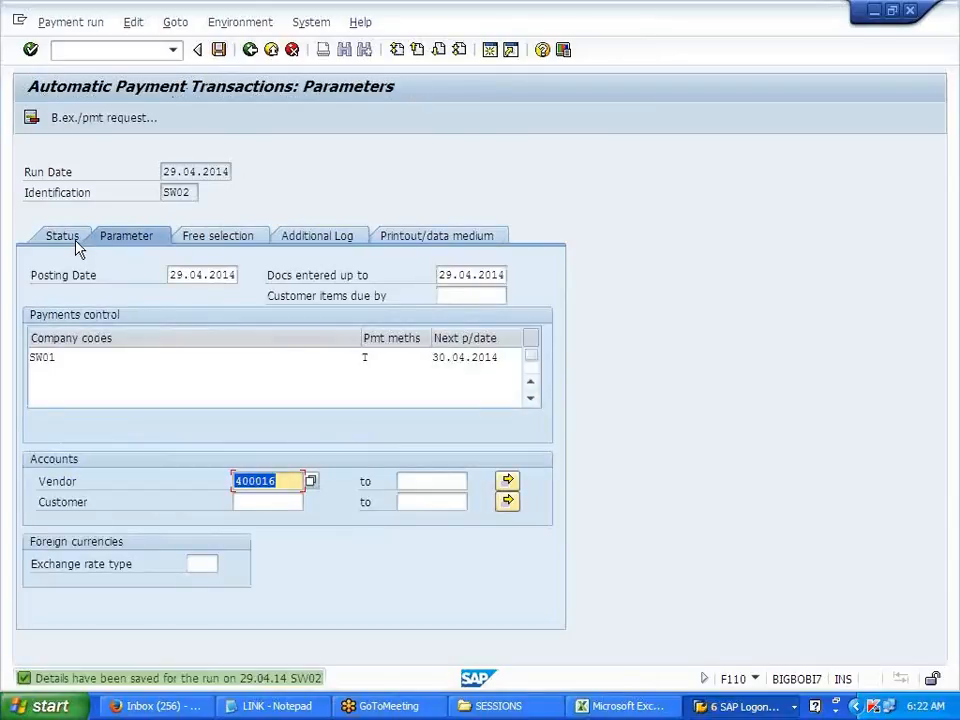
- Schedule the payment proposal to start immediately and refresh its status
click(147, 122)
click(295, 345)
click(403, 462)
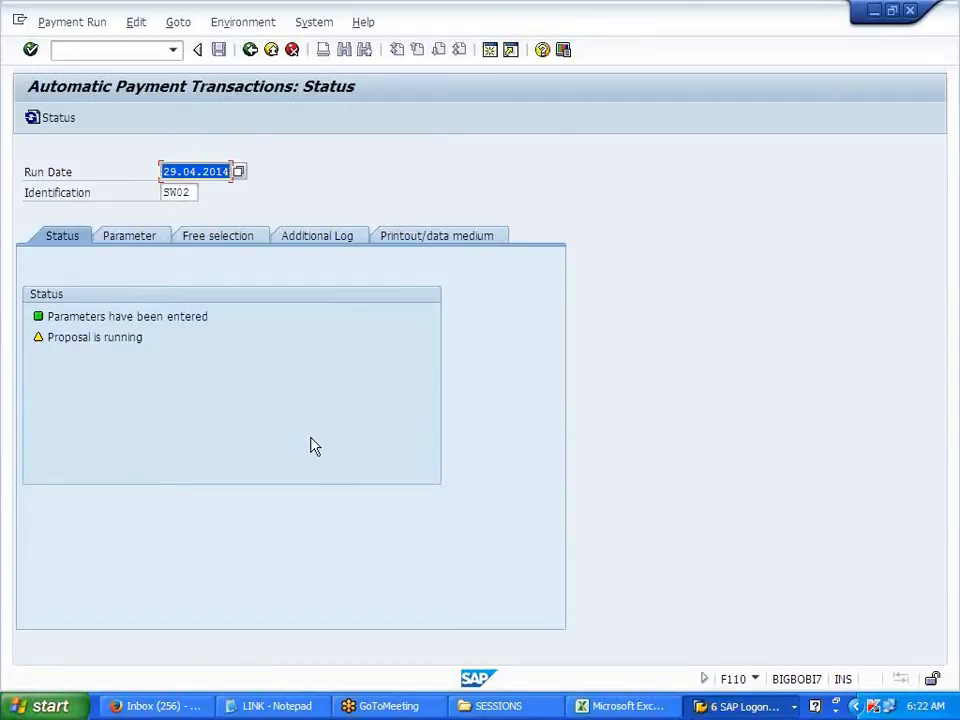
click(139, 341)
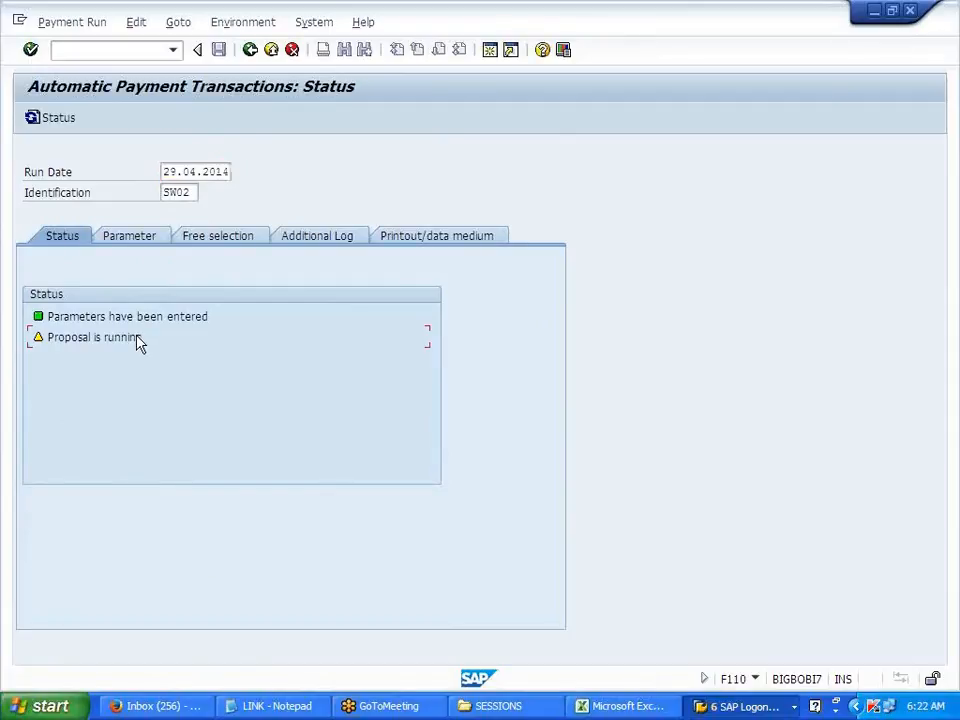
key(Return)
- Review the proposal's job log from the payment method check through the posting documents, and return to the run status
click(385, 125)
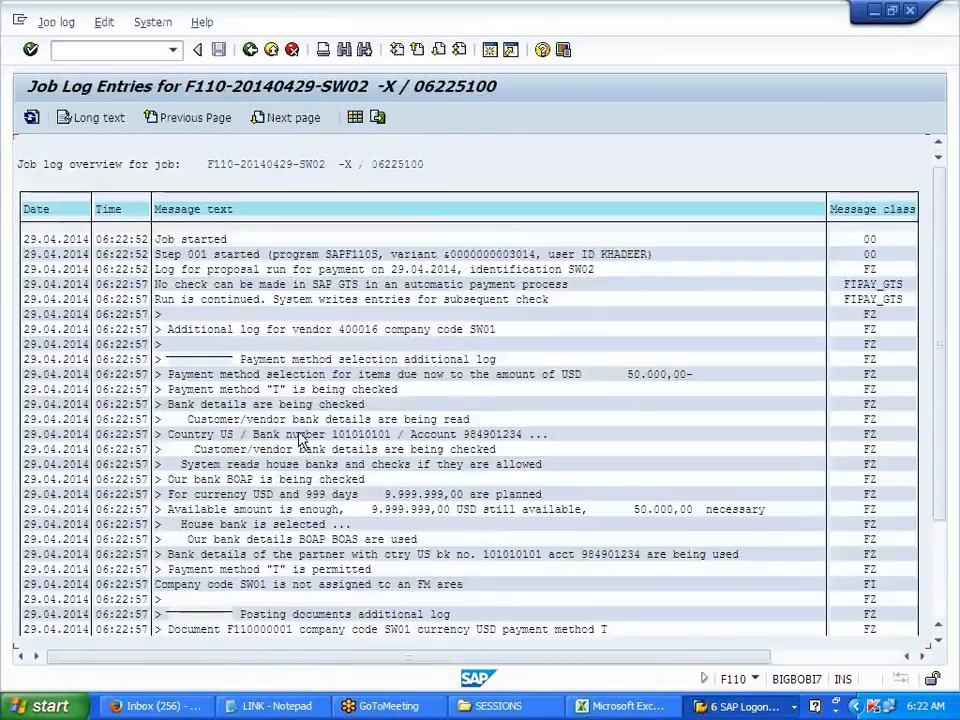
scroll(300, 445, down, 3)
scroll(300, 445, down, 2)
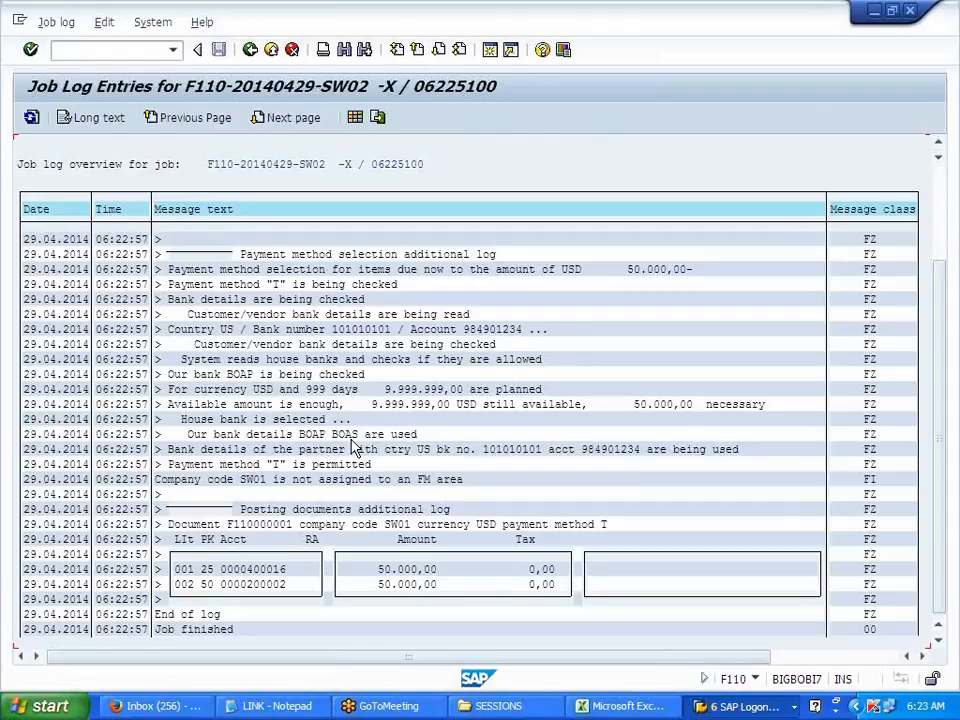
scroll(352, 446, up, 3)
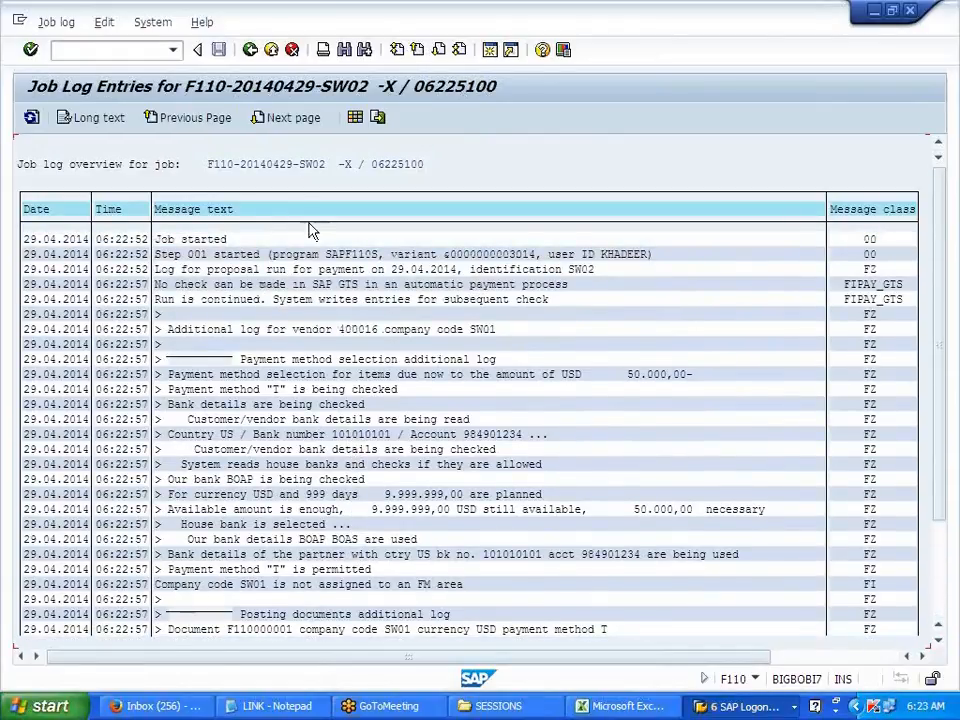
click(250, 50)
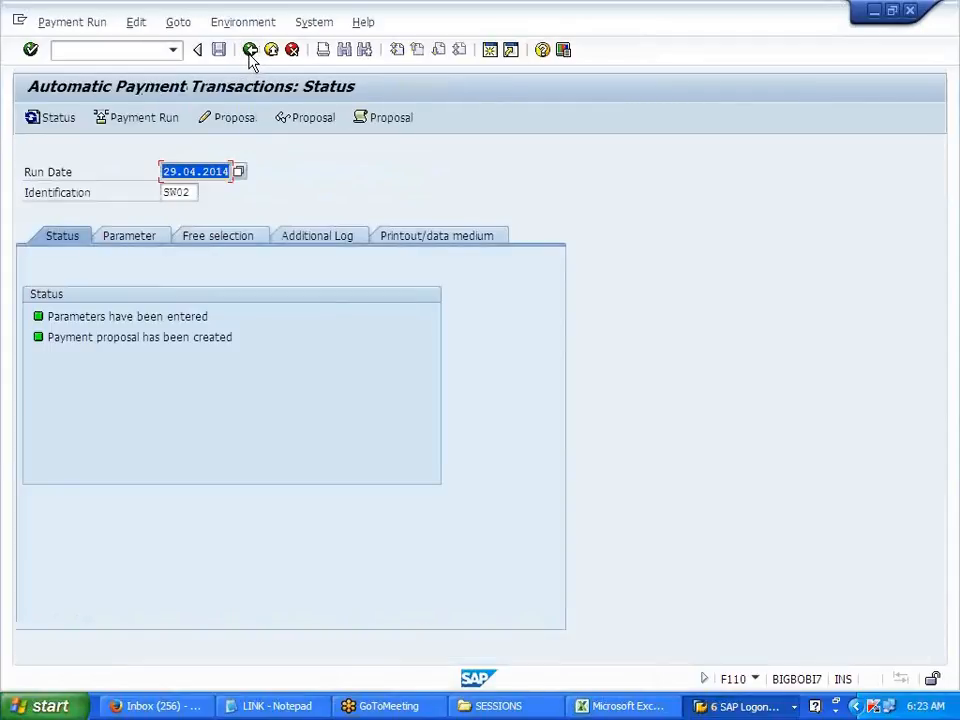
- Display the payment proposal, inspect the vendor payment's open item and its line item details, and return to the run status
click(293, 122)
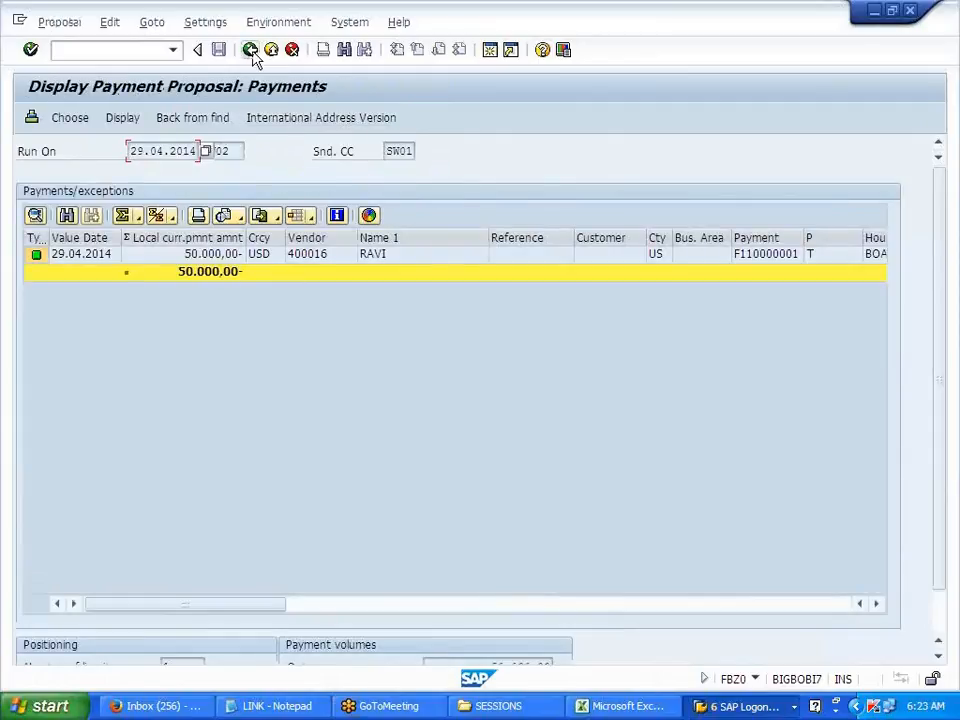
click(251, 52)
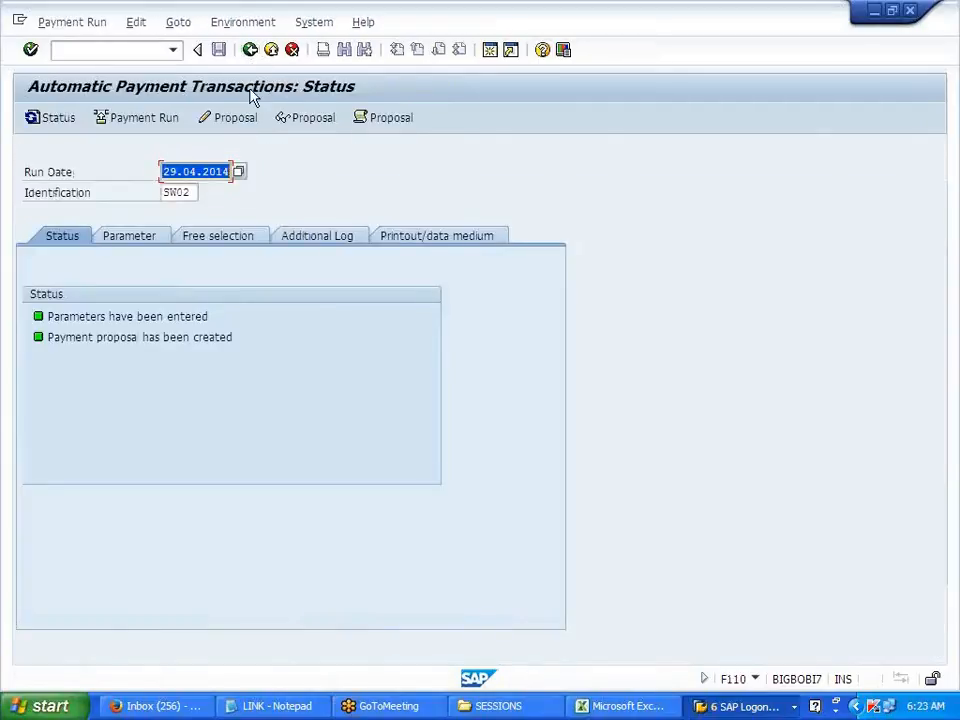
click(284, 119)
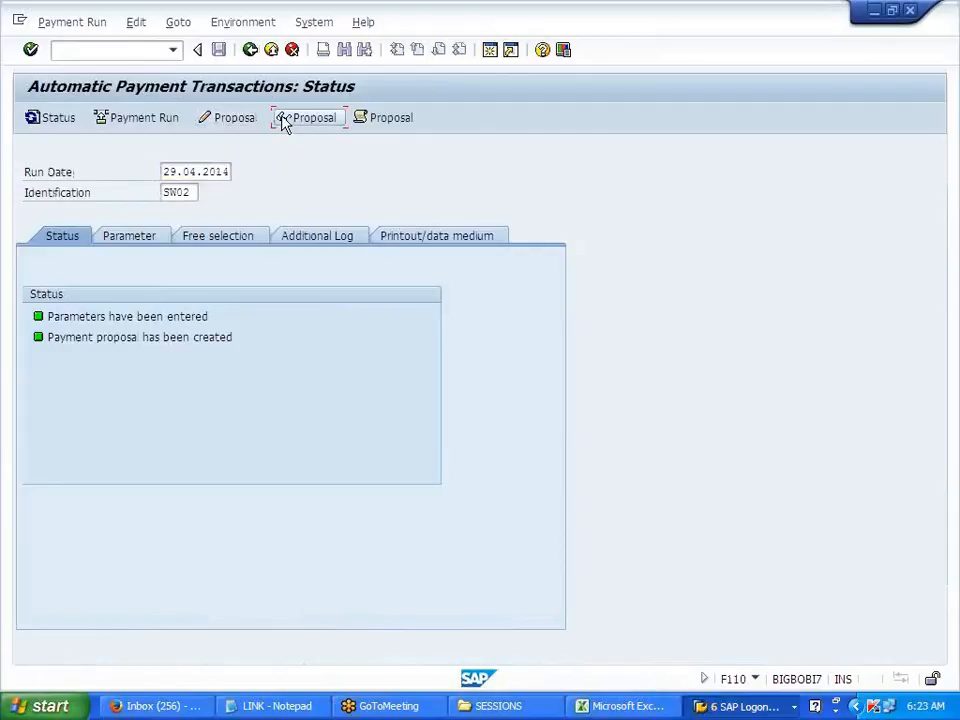
double_click(210, 315)
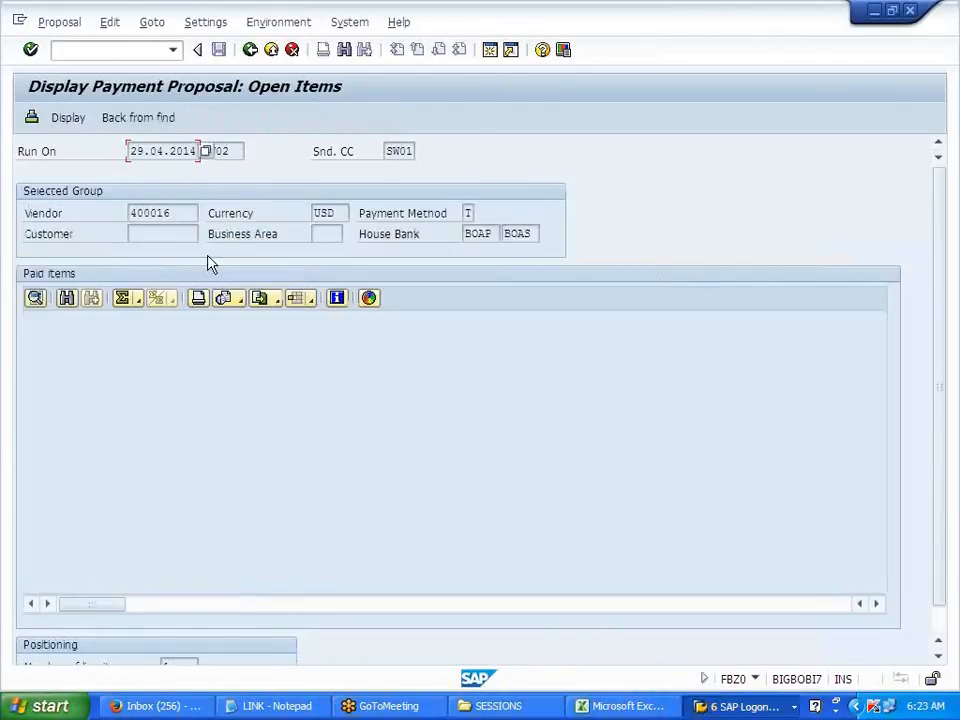
double_click(154, 342)
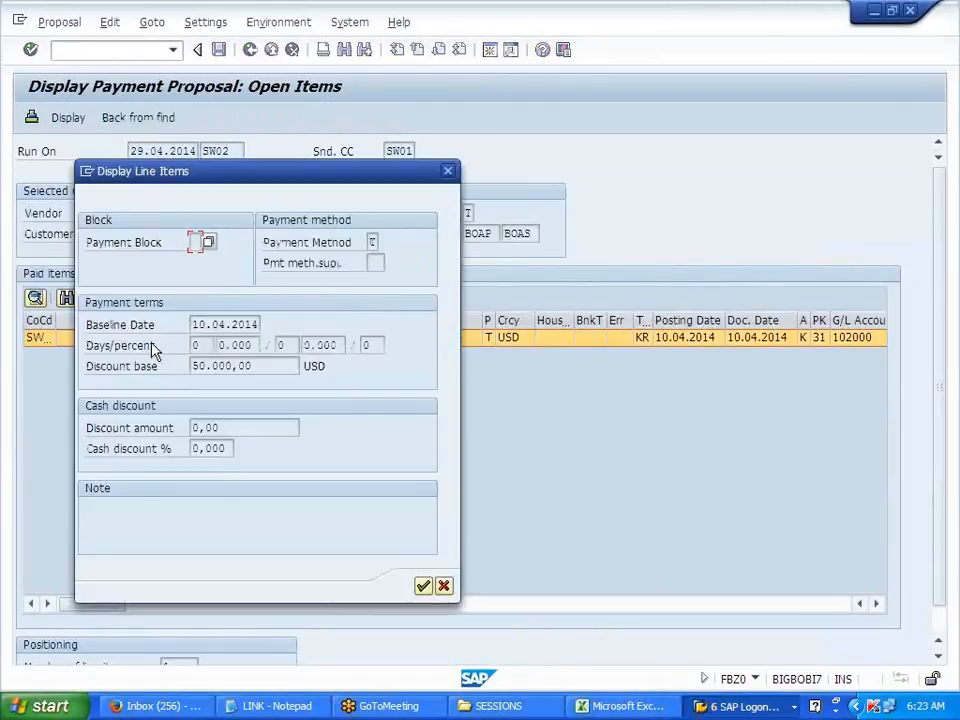
click(424, 586)
click(488, 338)
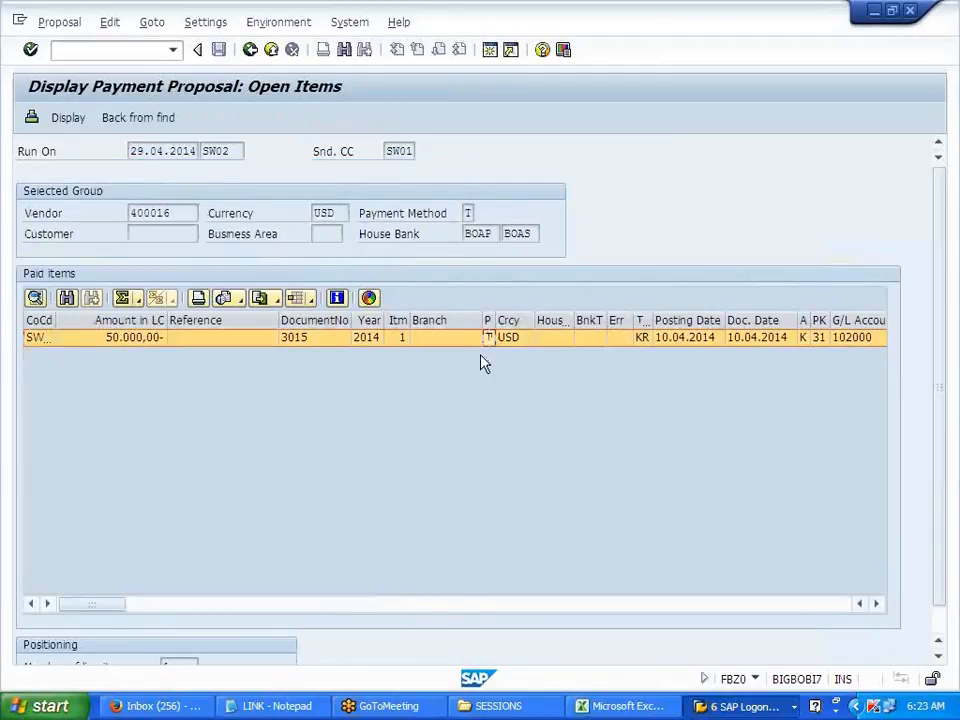
click(250, 50)
click(250, 50)
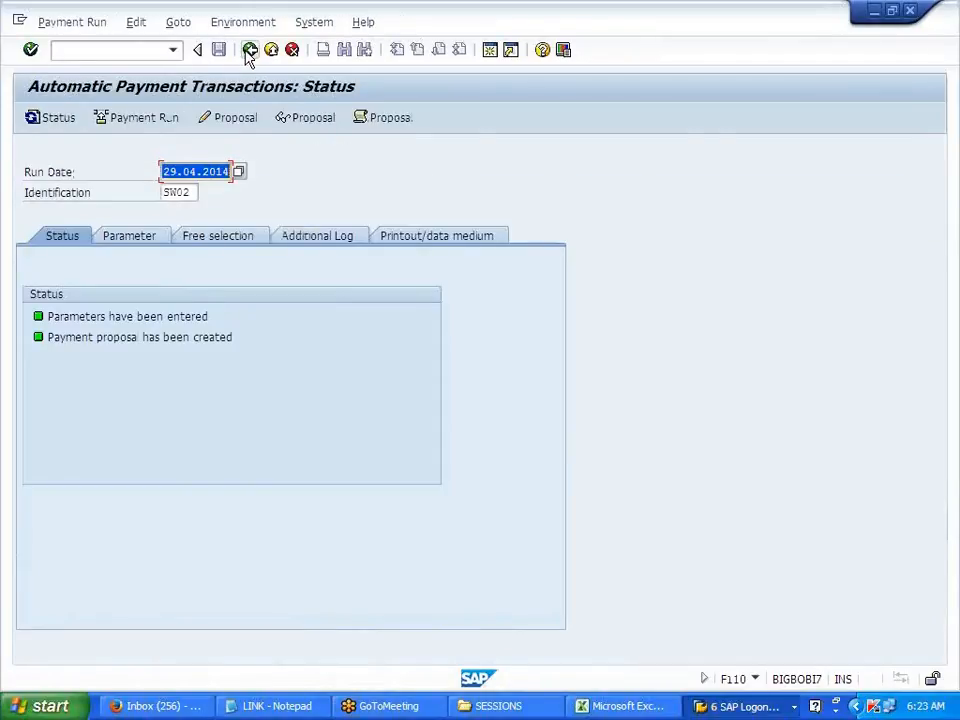
- Schedule payment run SW02 to start immediately and refresh its status
click(141, 117)
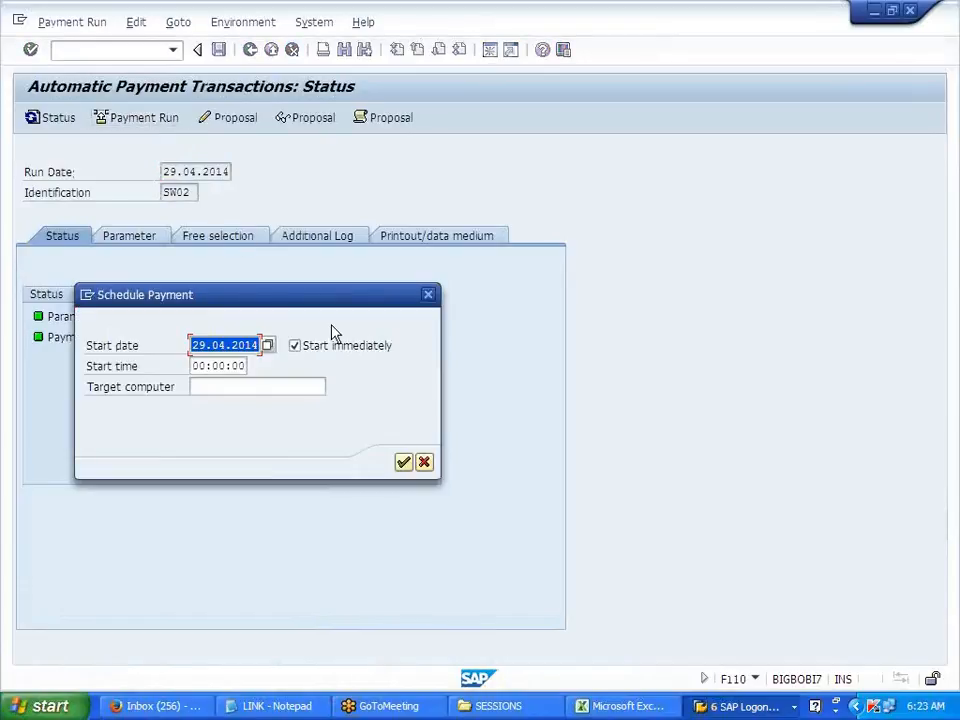
click(403, 461)
key(Return)
click(214, 367)
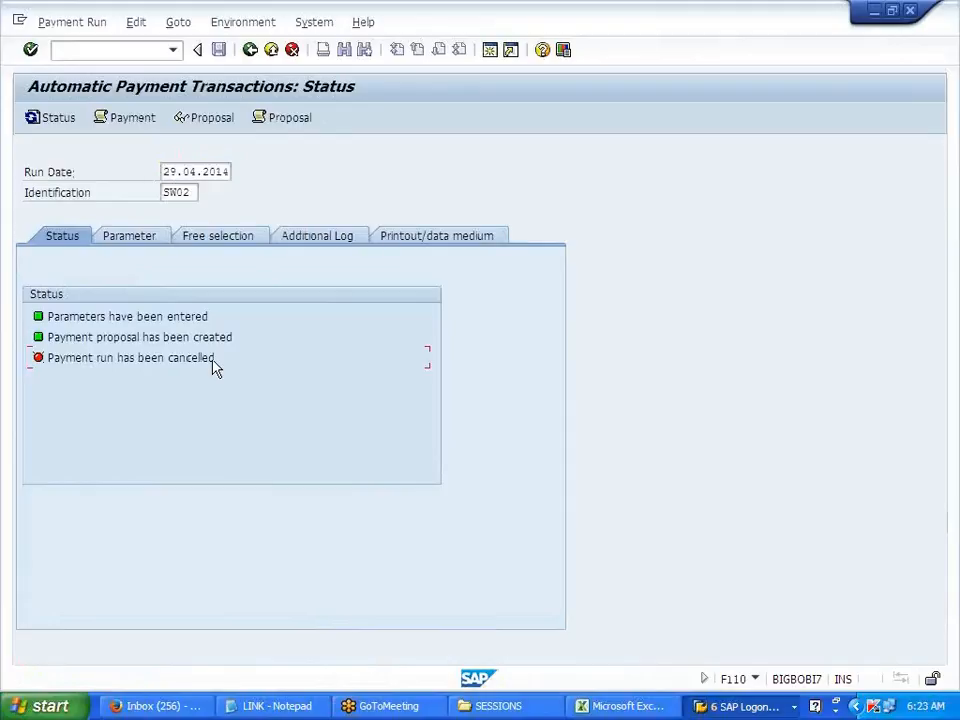
- Examine the payment run's job log, mark the document number range named in its message, and return to the run status
click(139, 118)
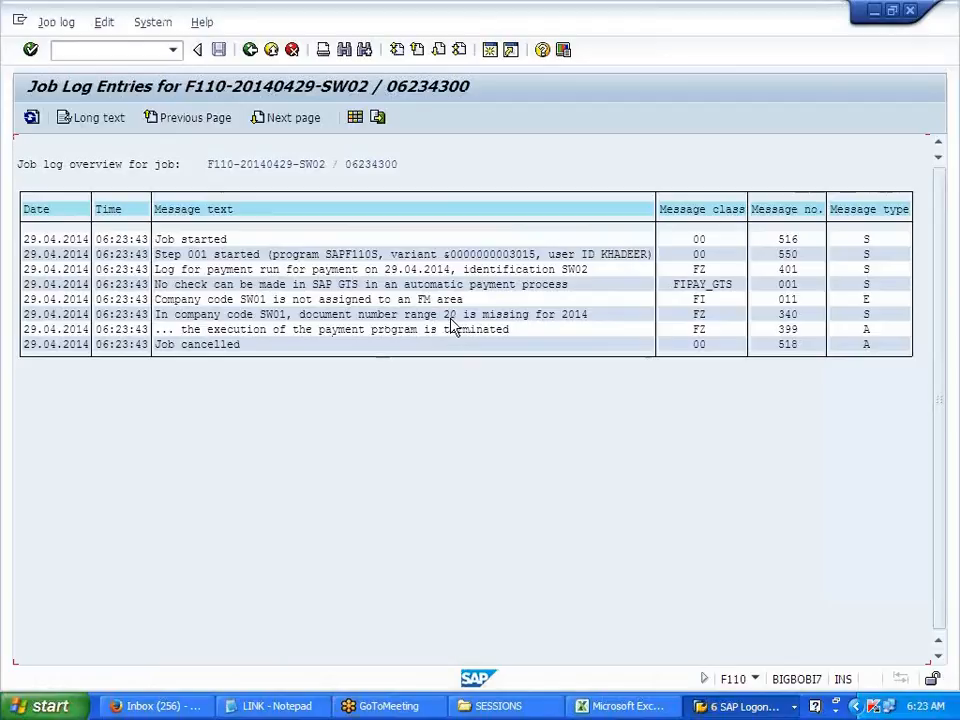
drag(445, 315, 457, 316)
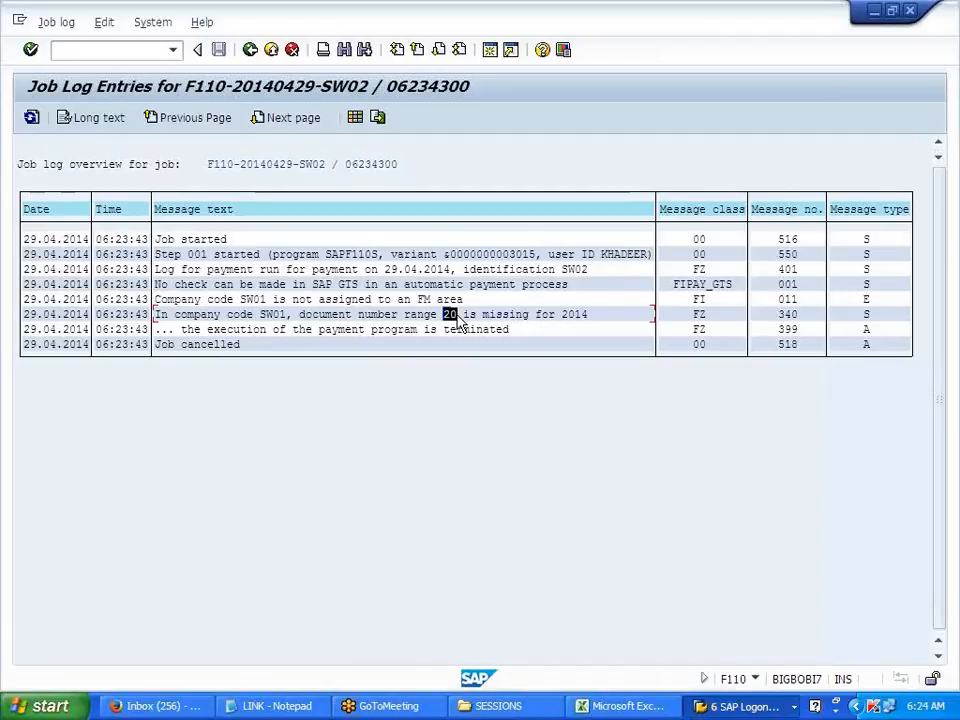
click(250, 49)
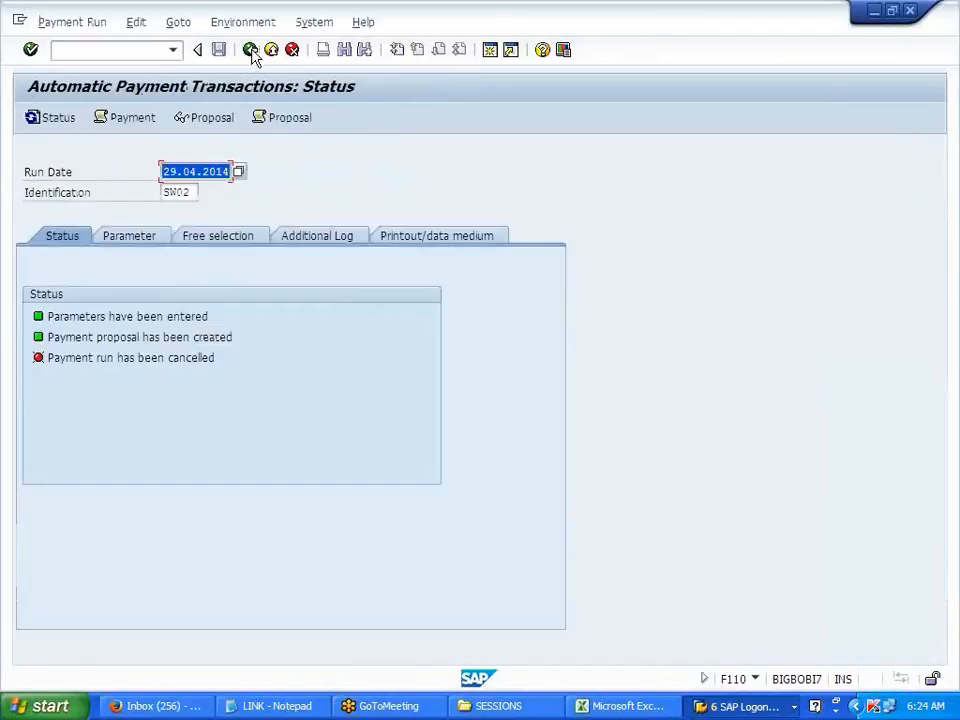
- Check the posting document types of US payment method T in the payment program configuration, and return to the payment run
click(246, 24)
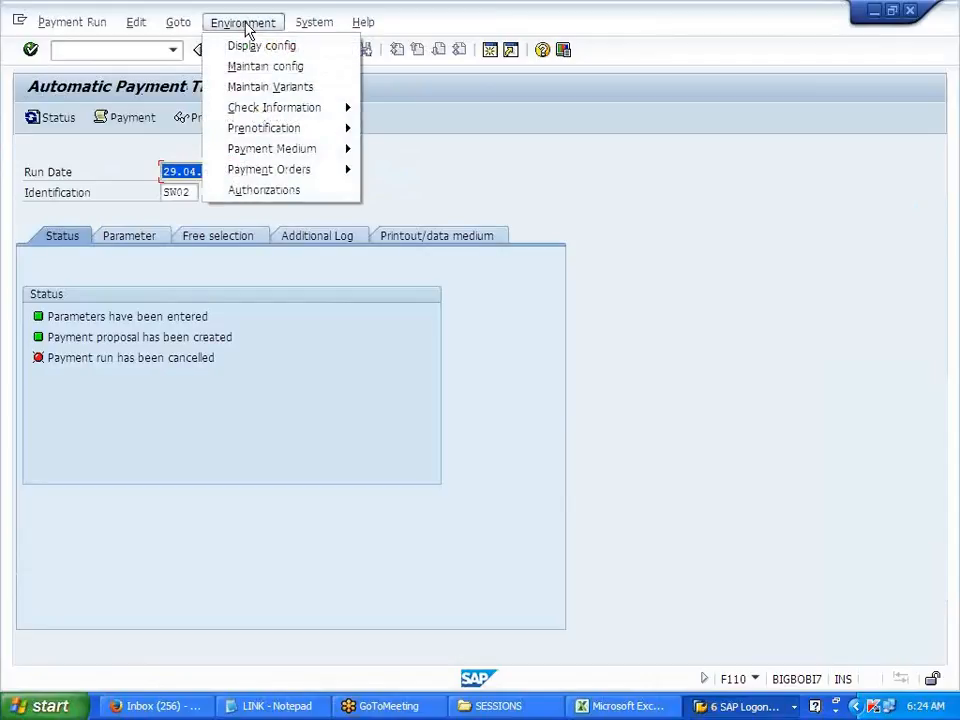
click(262, 68)
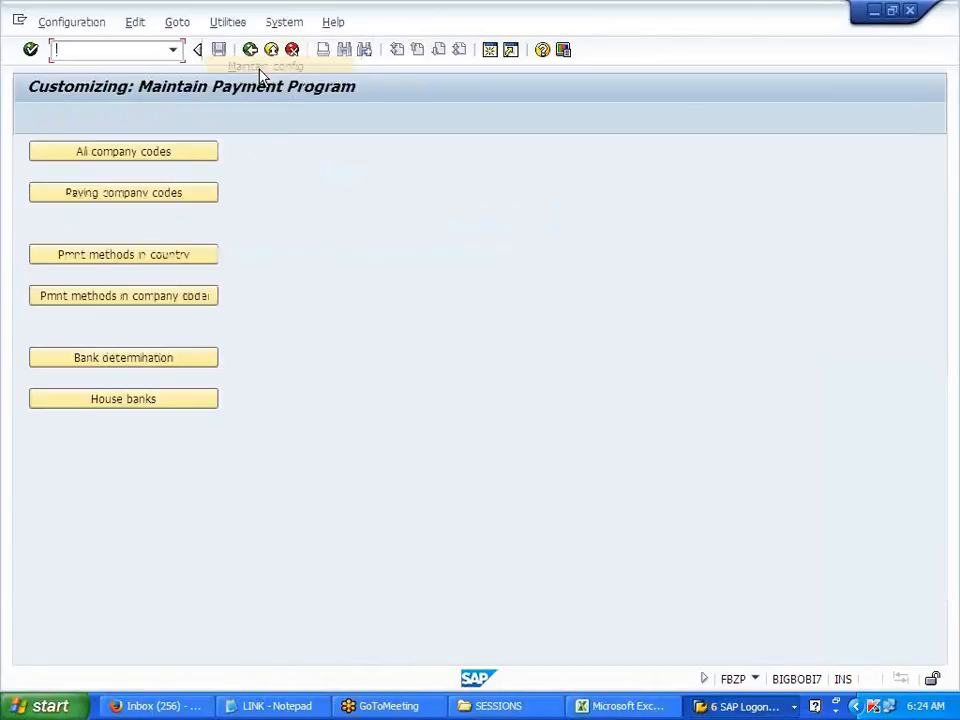
click(184, 300)
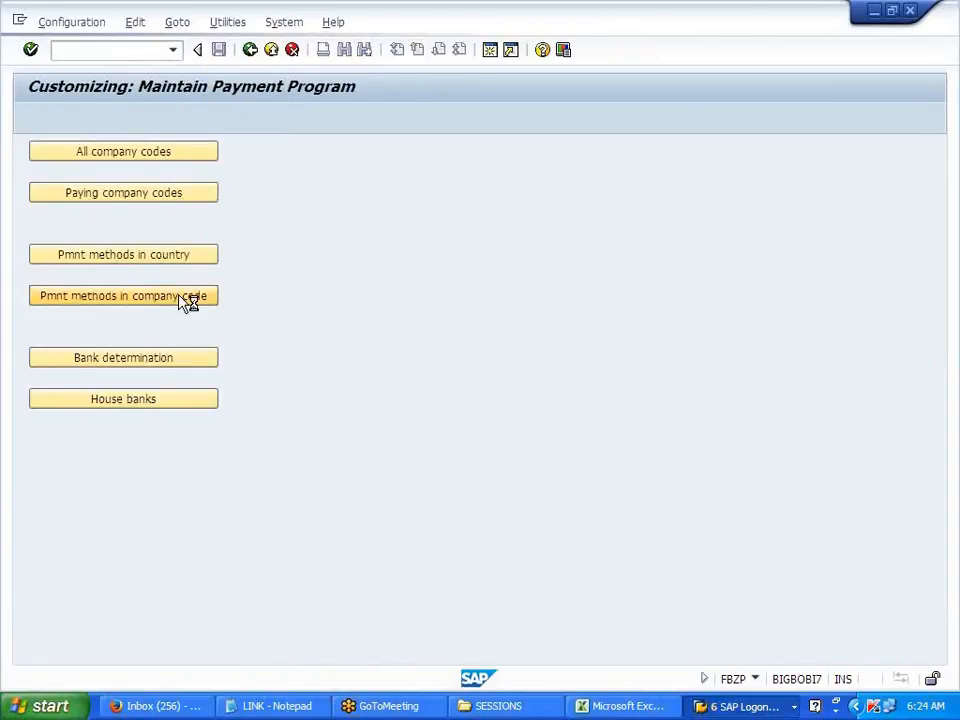
click(250, 50)
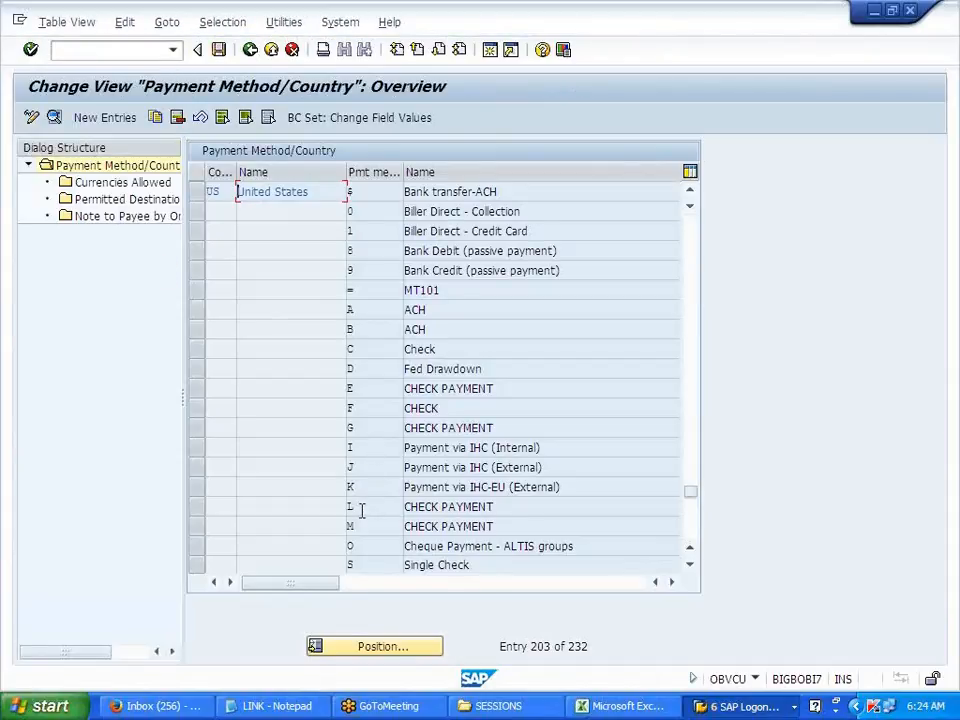
scroll(362, 510, down, 2)
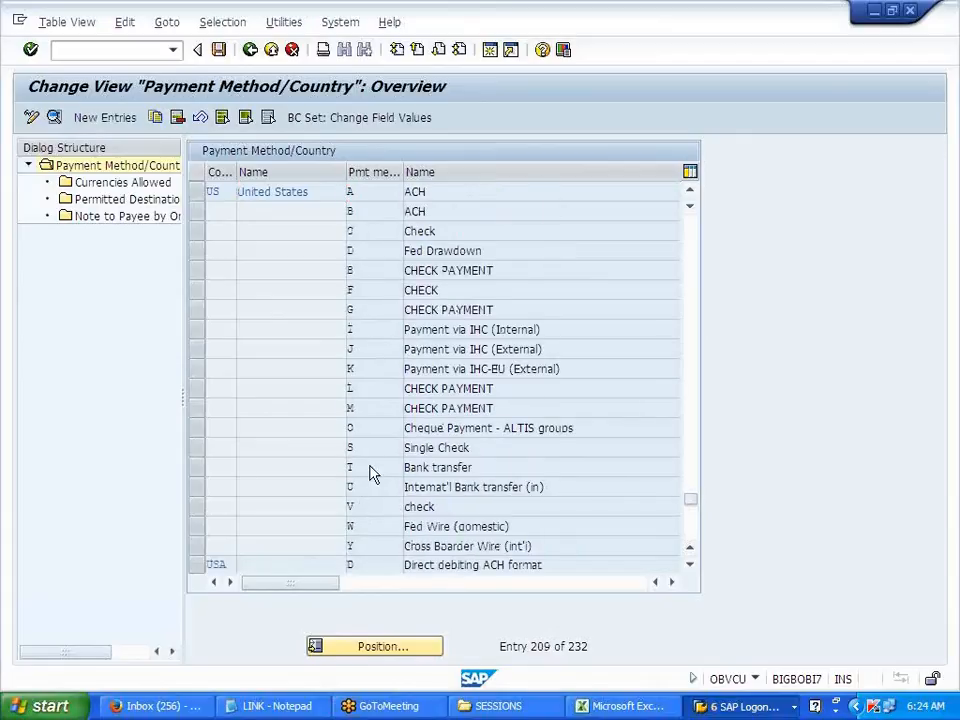
double_click(370, 474)
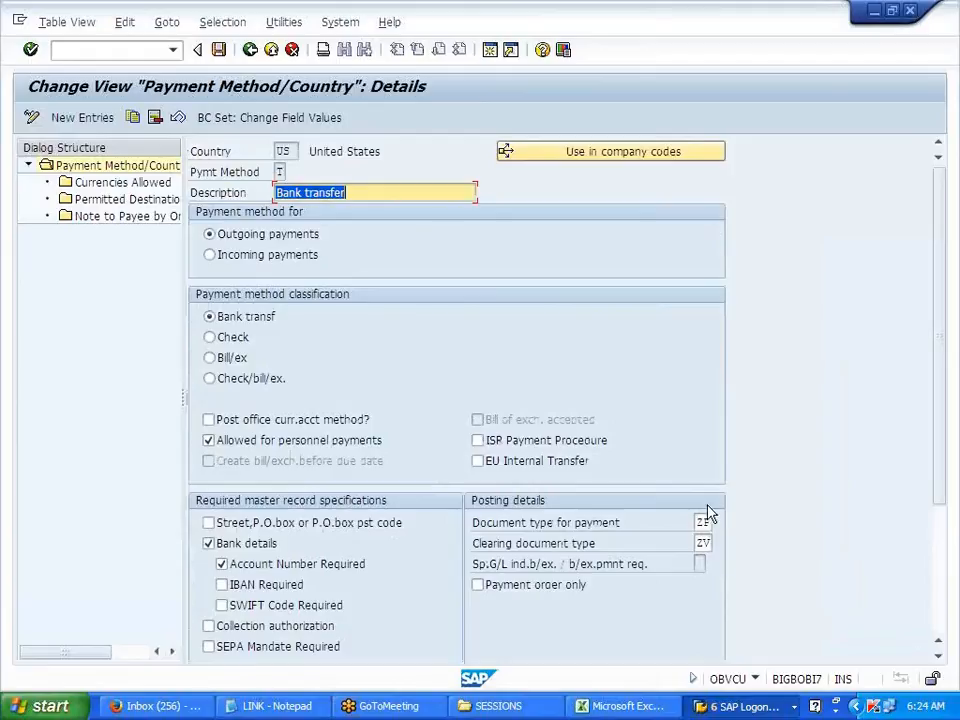
click(252, 51)
click(251, 50)
click(251, 50)
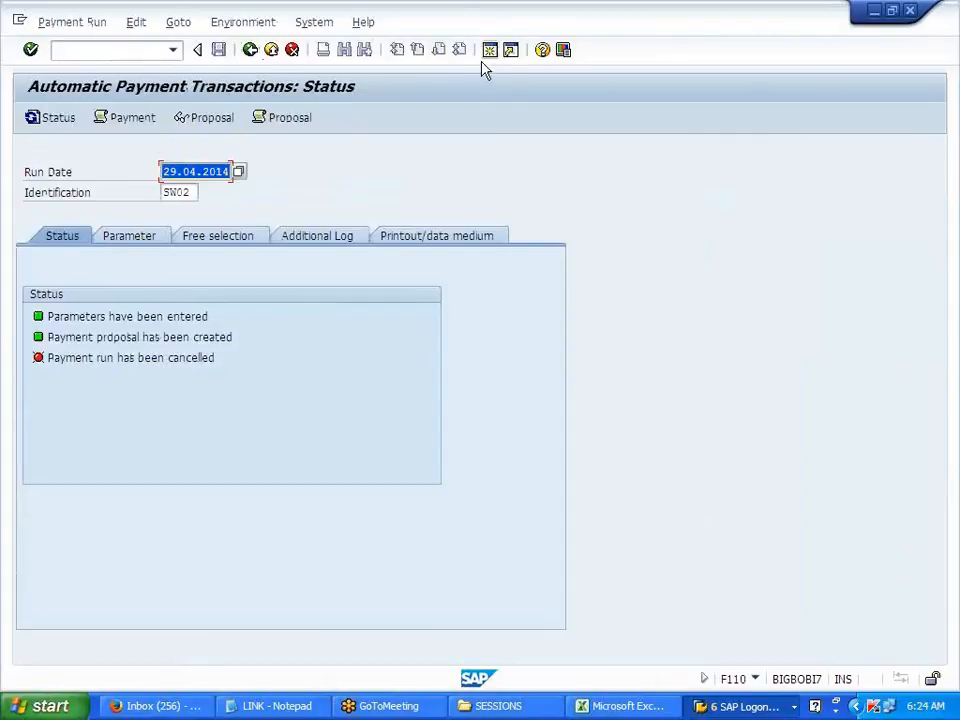
- Start transaction OBA7 in a new session and check the number range assigned to document type ZP
click(490, 50)
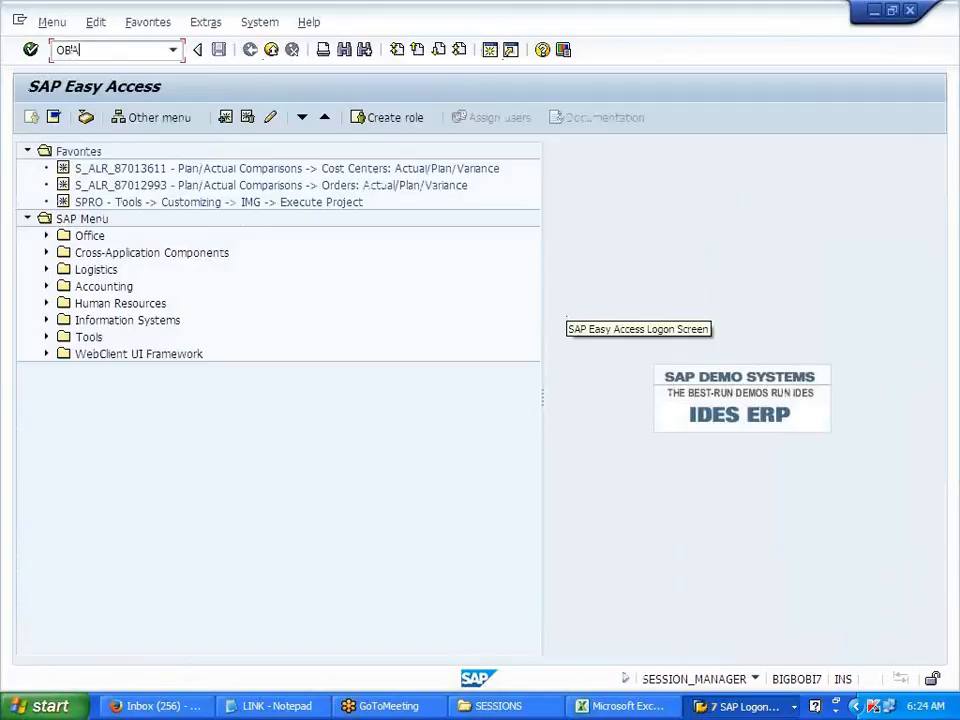
text(OBA7)
key(Return)
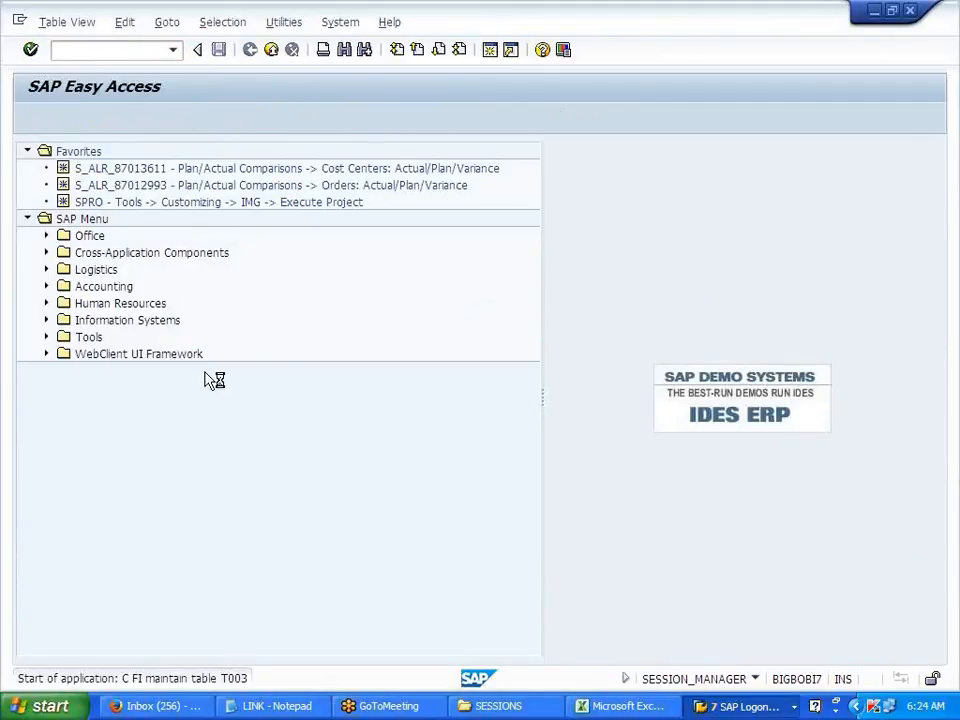
scroll(190, 447, down, 3)
scroll(190, 447, down, 12)
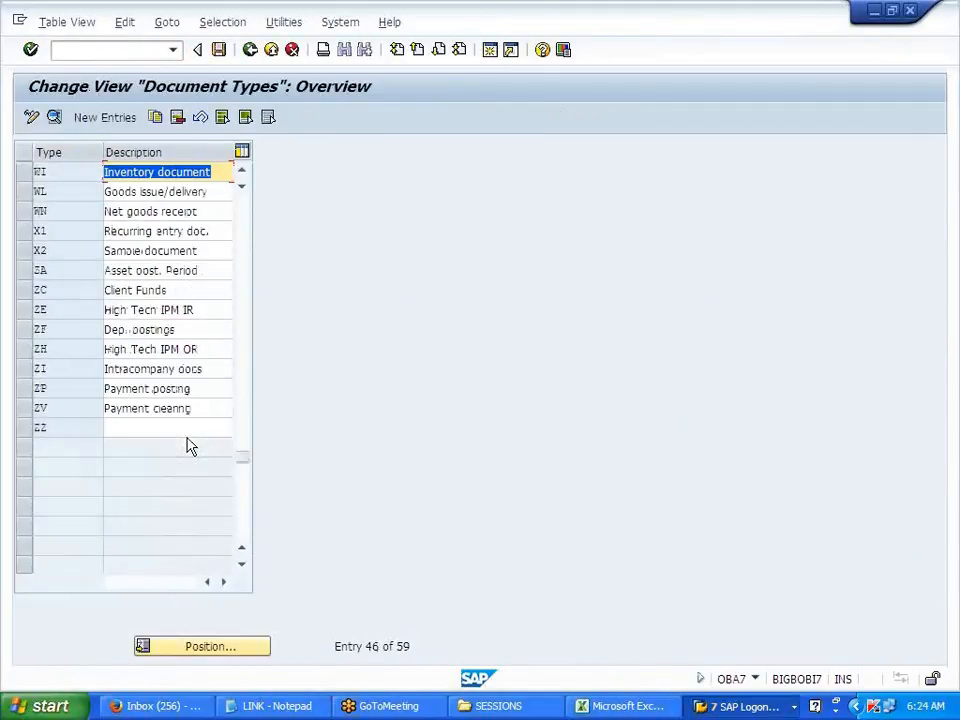
double_click(87, 393)
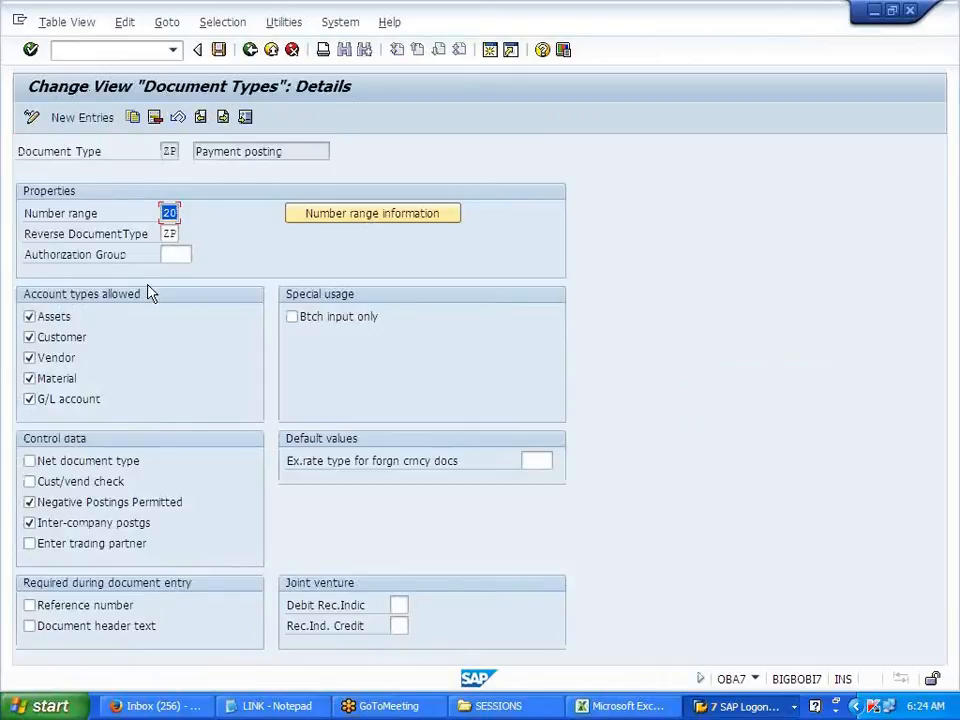
click(250, 49)
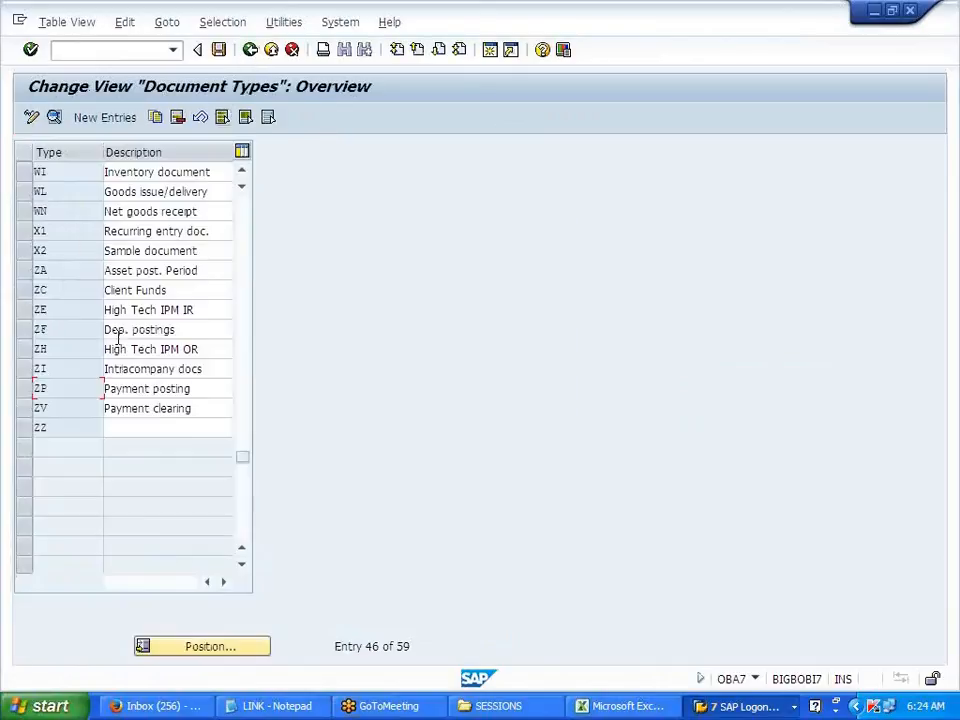
- From the details of document type ZV, open company code SW01's accounting document number range intervals for changing
double_click(58, 407)
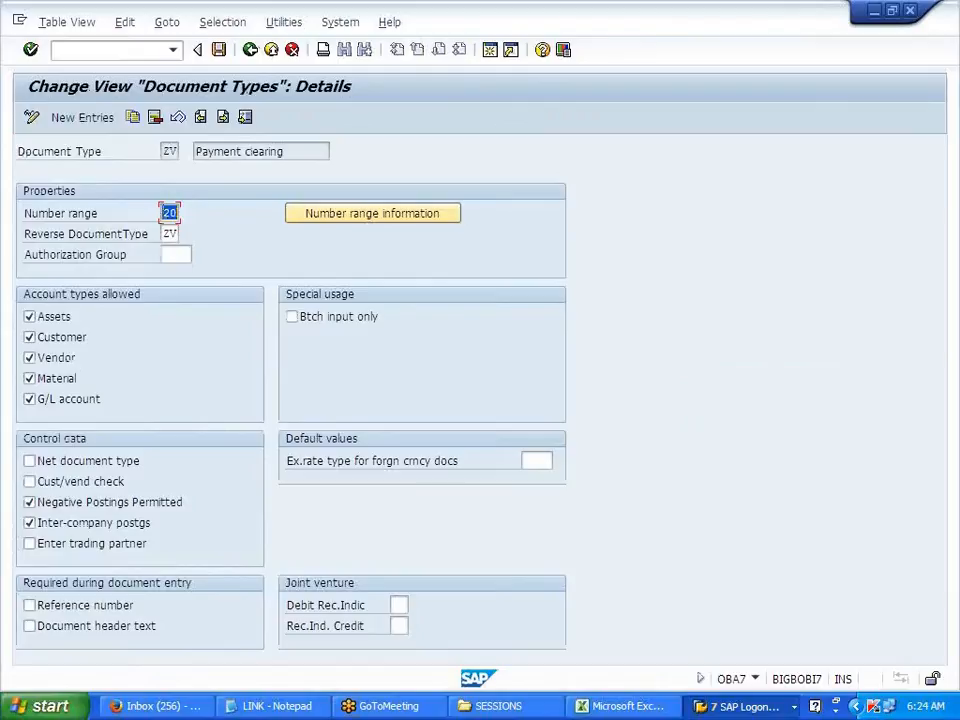
click(336, 220)
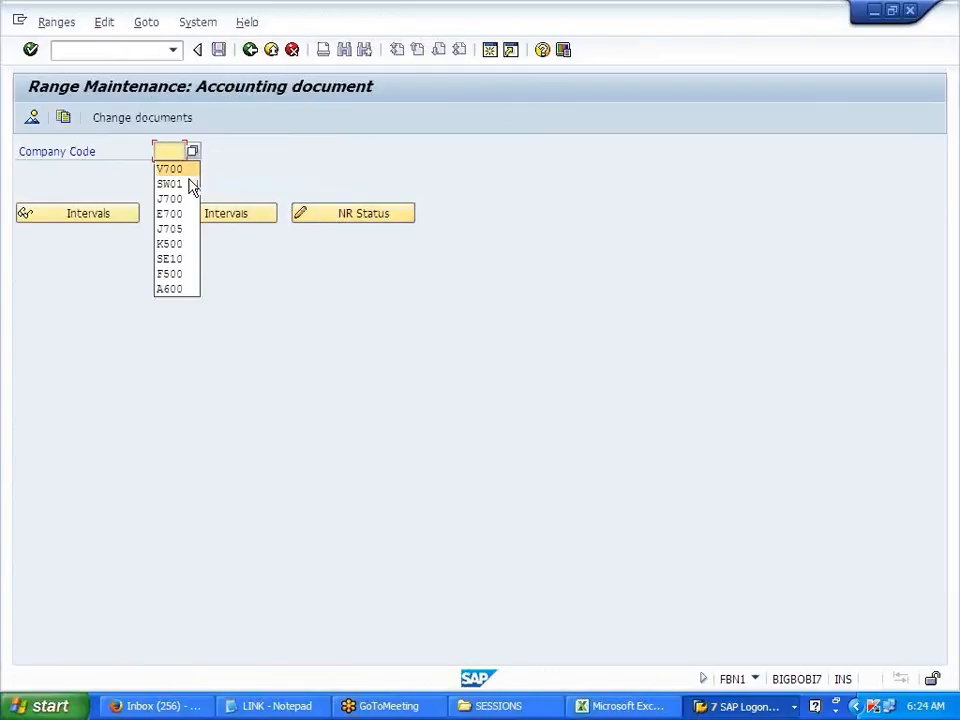
click(191, 184)
click(214, 215)
- Insert number range interval 20 for year 9999, running from 11000 to 11999
click(32, 118)
text(20)
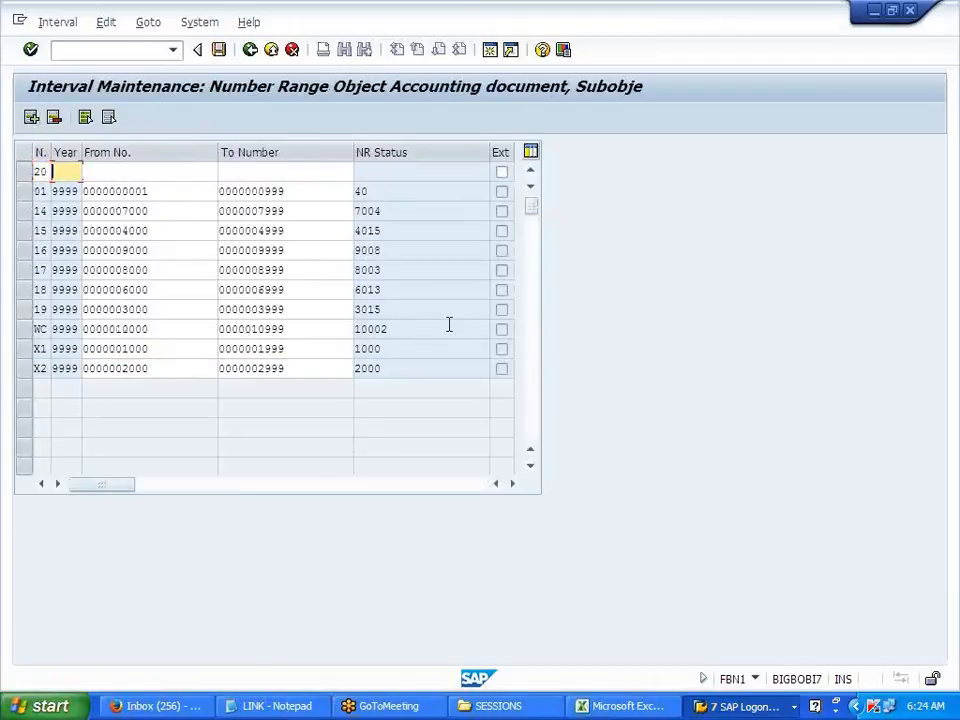
text(9999)
key(Tab)
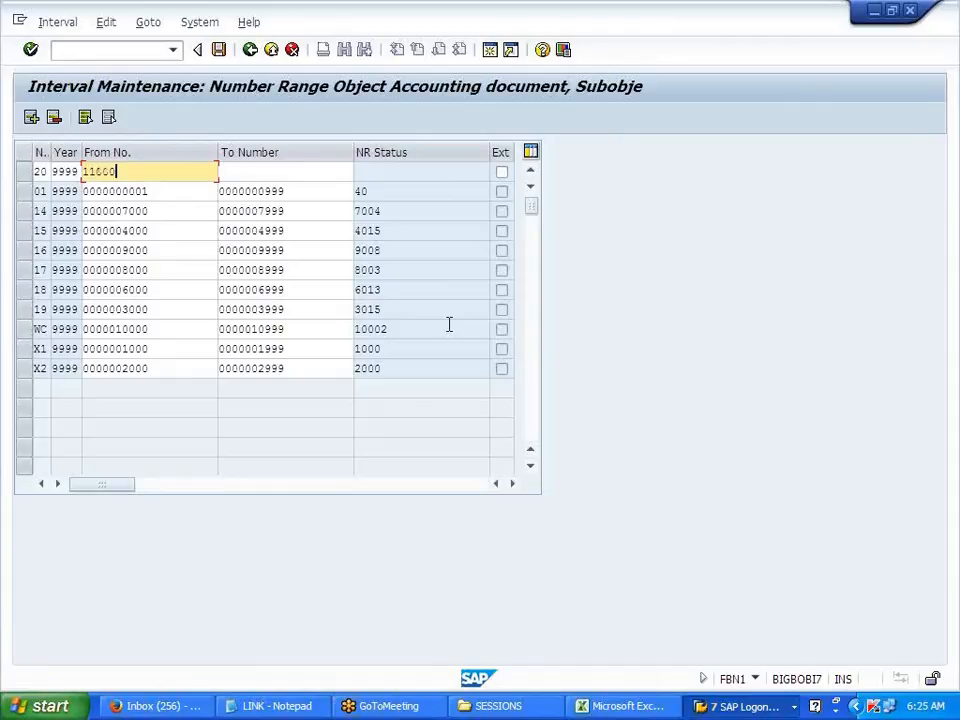
key(Tab)
text(11)
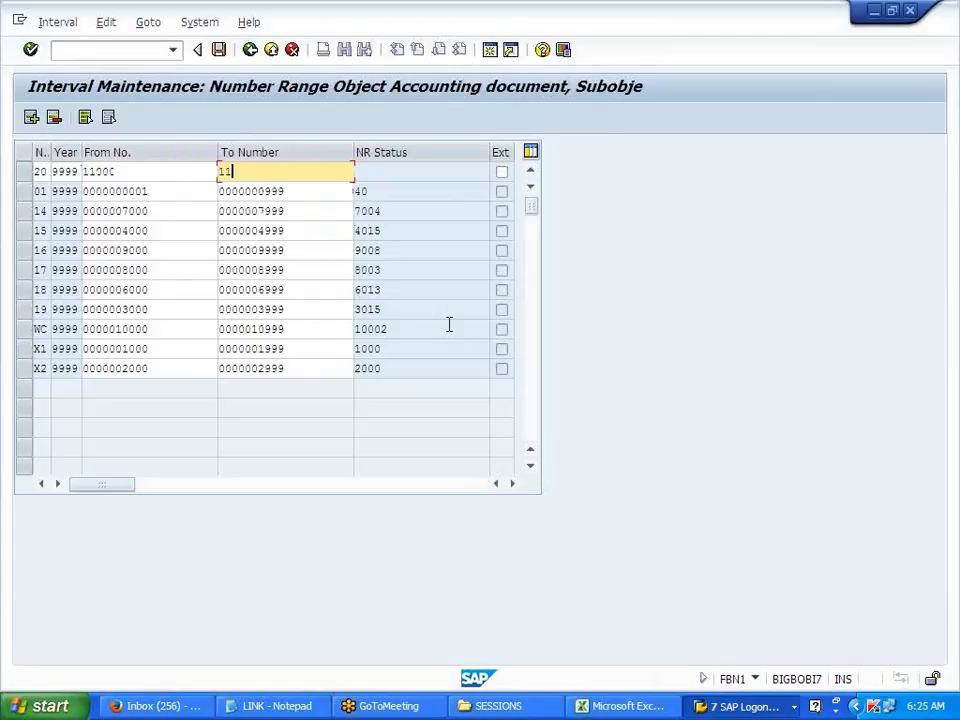
text(999)
key(Return)
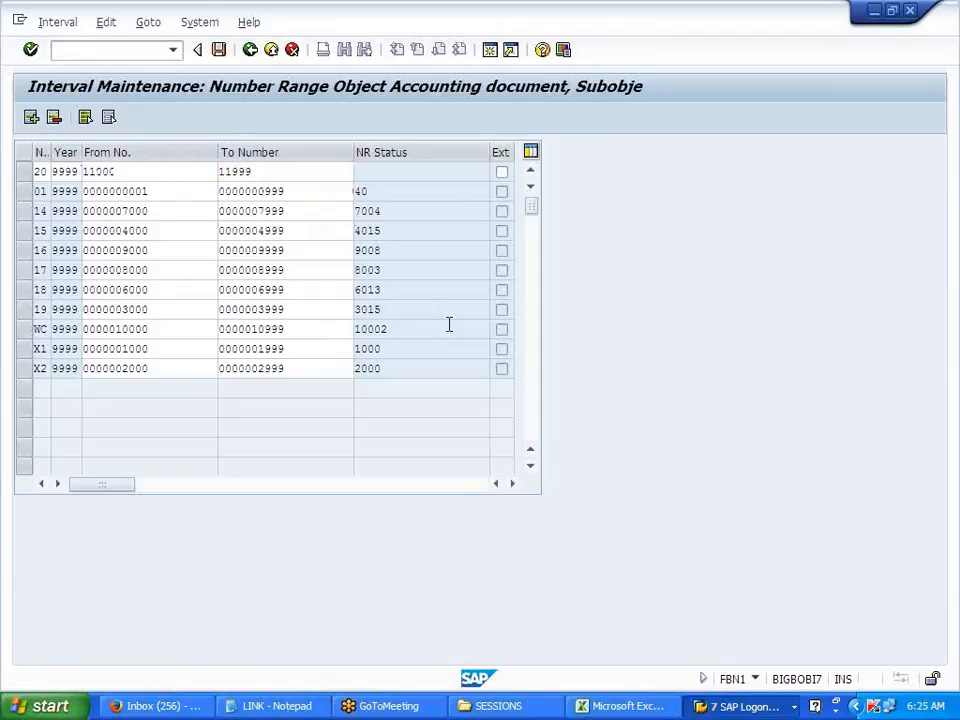
- Save the number range intervals, acknowledge the transport notice and return to the payment run status
click(220, 52)
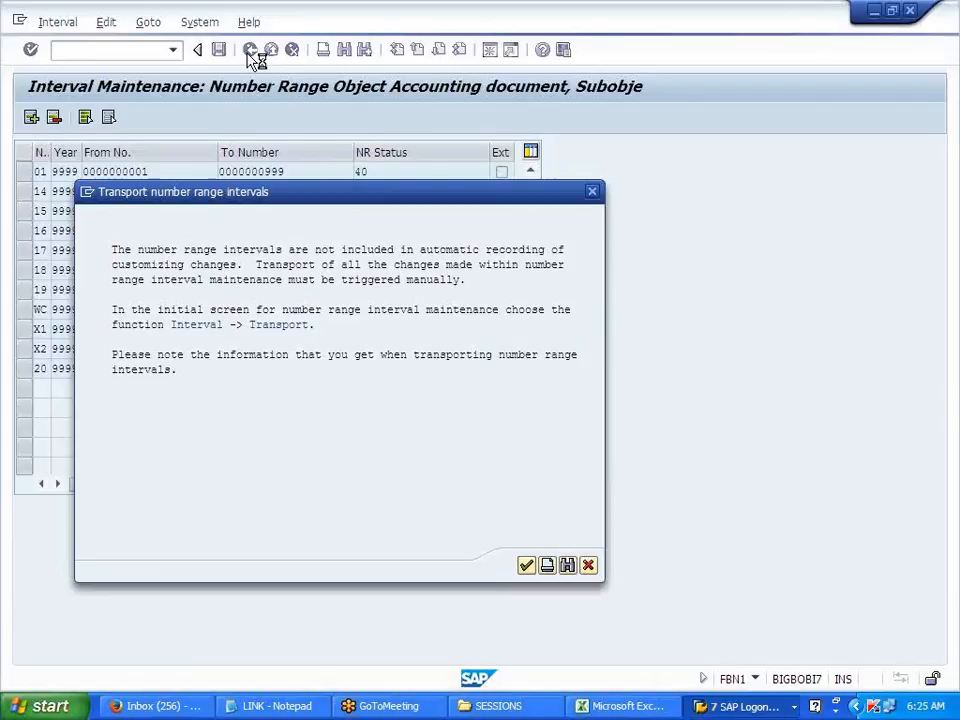
click(250, 54)
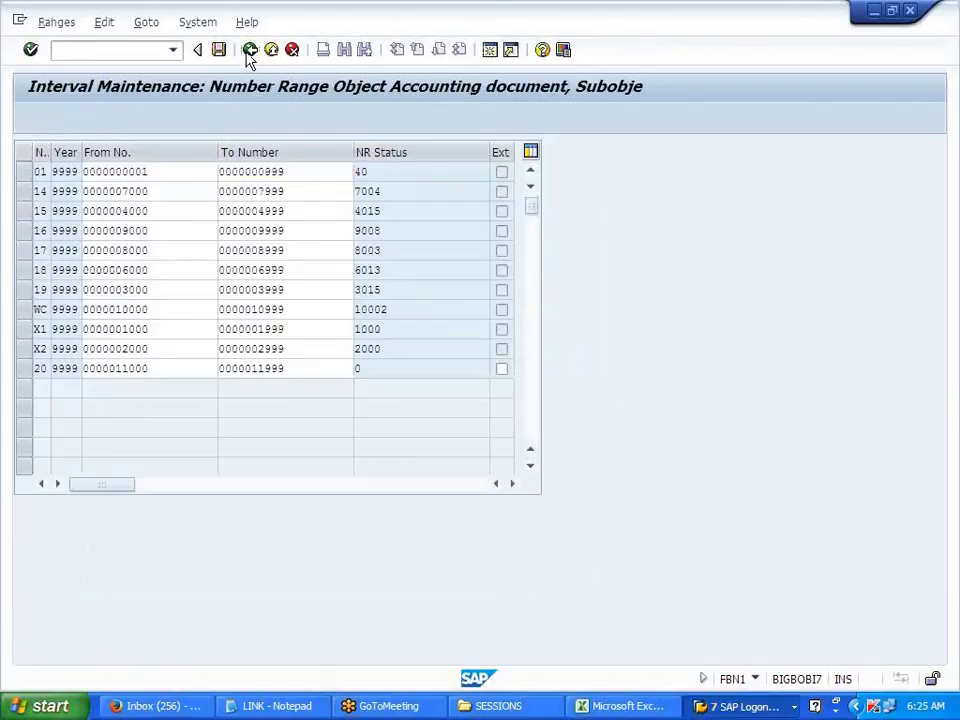
click(250, 54)
click(250, 50)
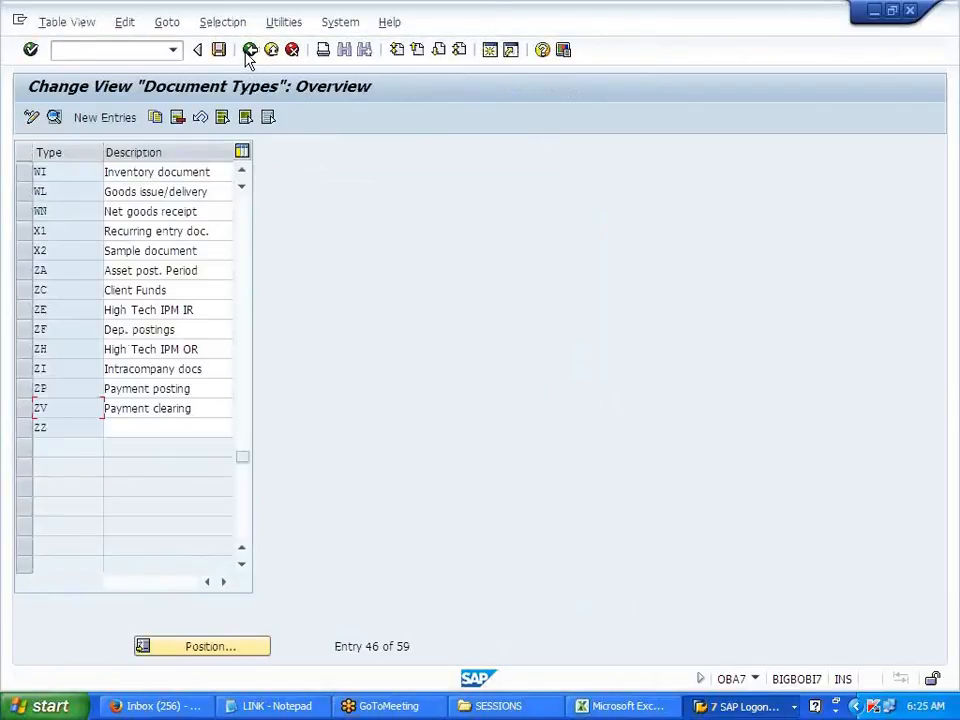
click(250, 50)
click(248, 52)
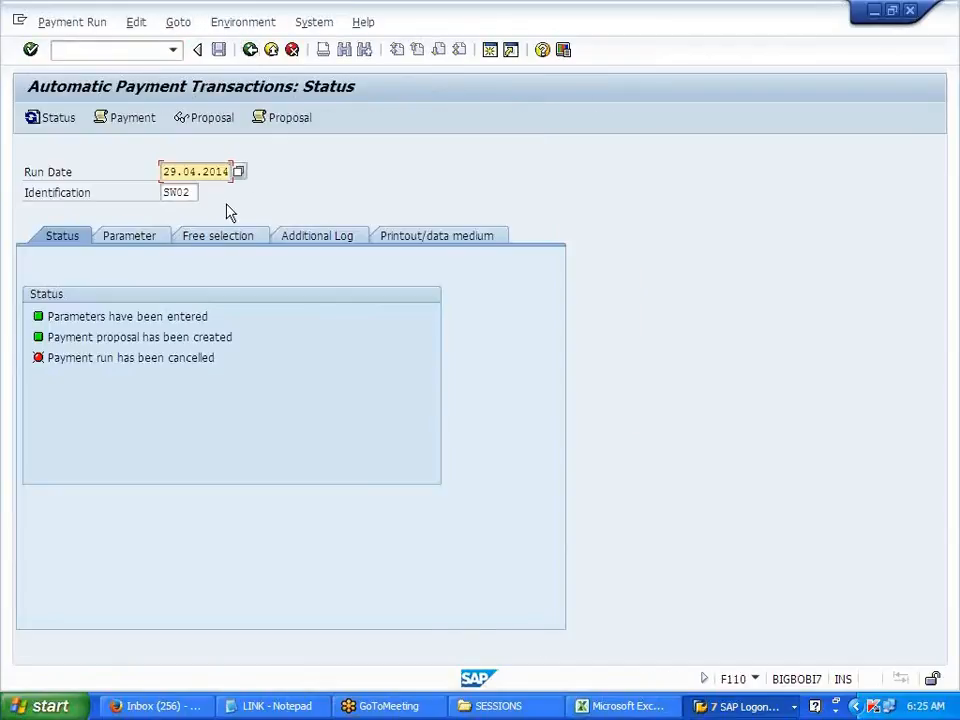
- Delete the payment output of the cancelled run SW02 dated 29.04.2014 and confirm the data deletion
click(136, 22)
mouse_move(146, 86)
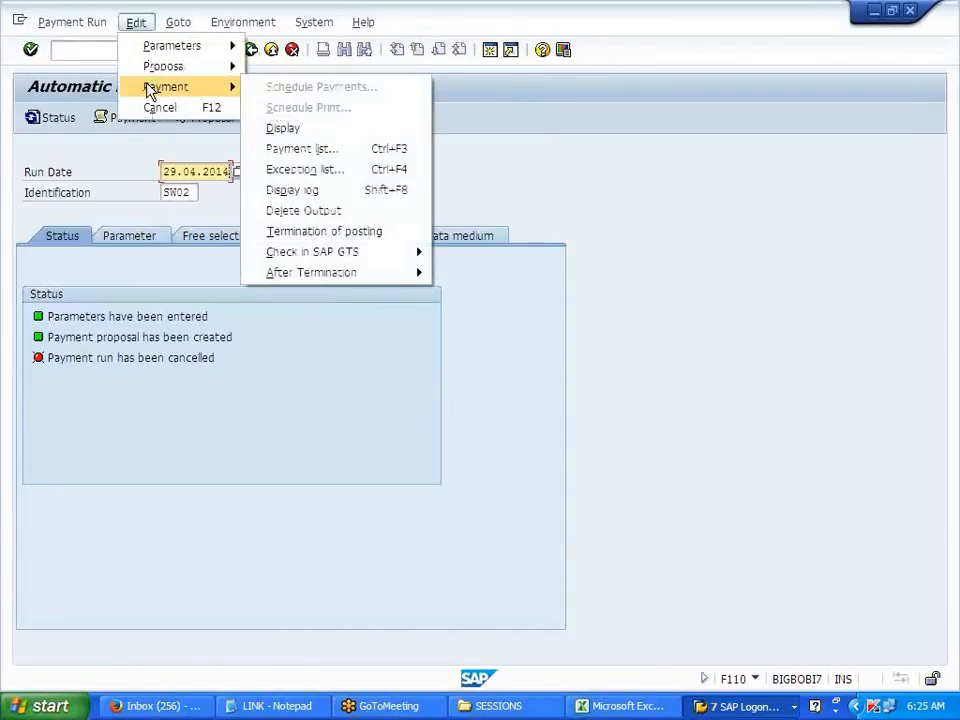
click(334, 211)
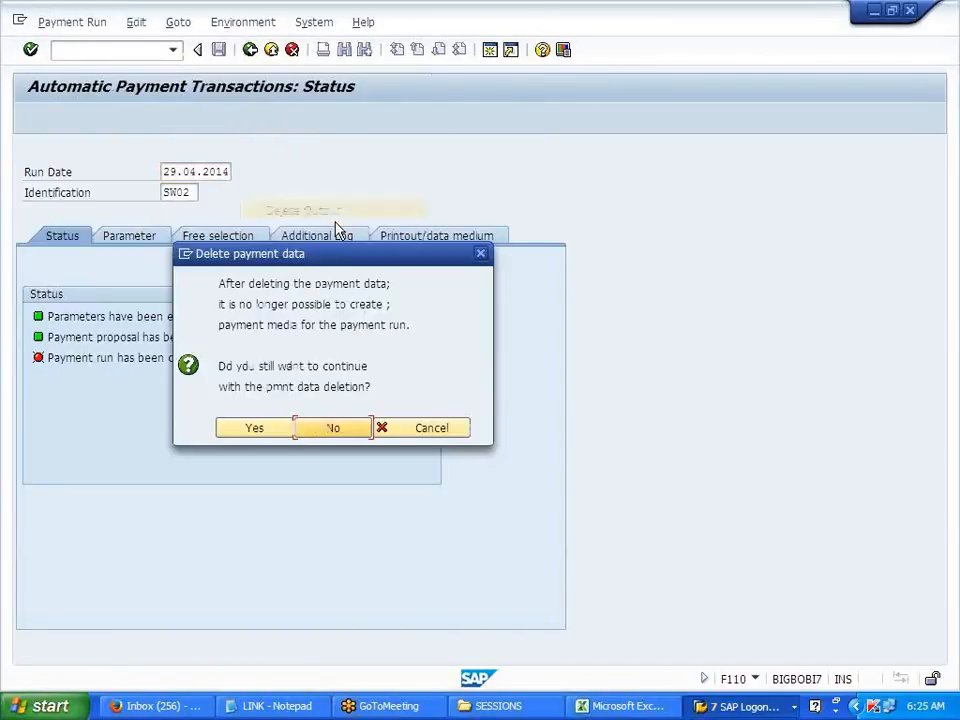
click(256, 429)
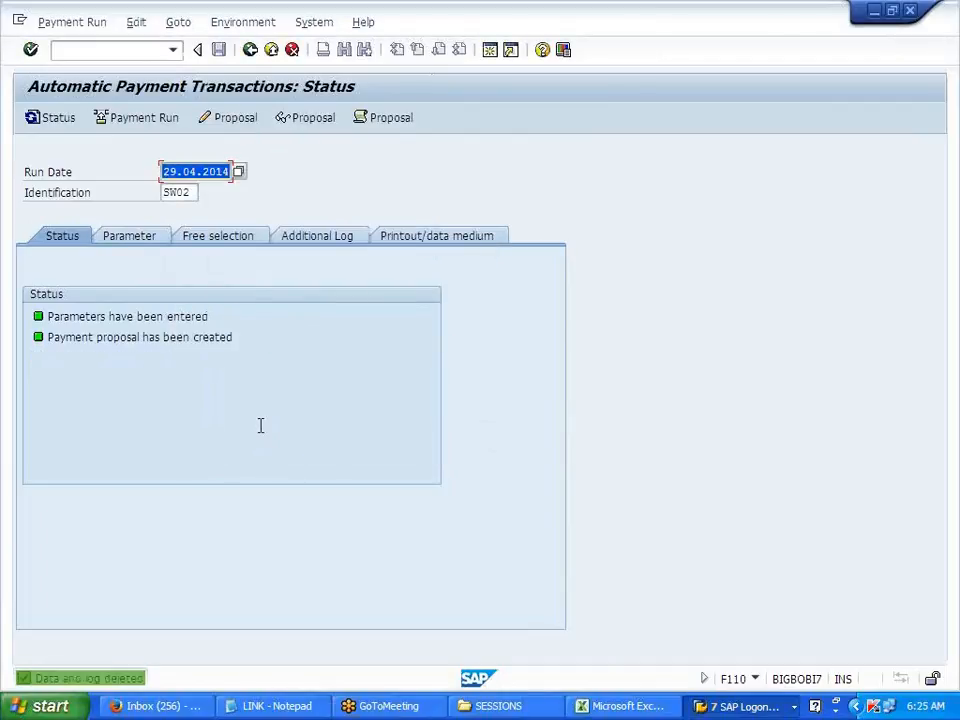
- Schedule payment run SW02 to start immediately on 29.04.2014 and refresh its status
click(144, 118)
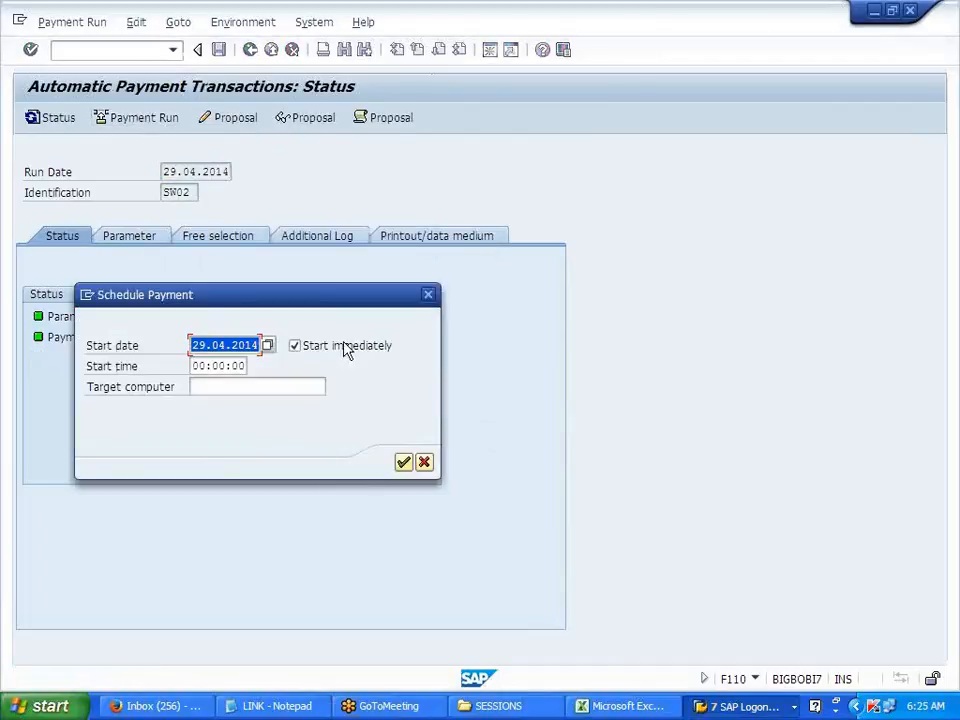
click(402, 464)
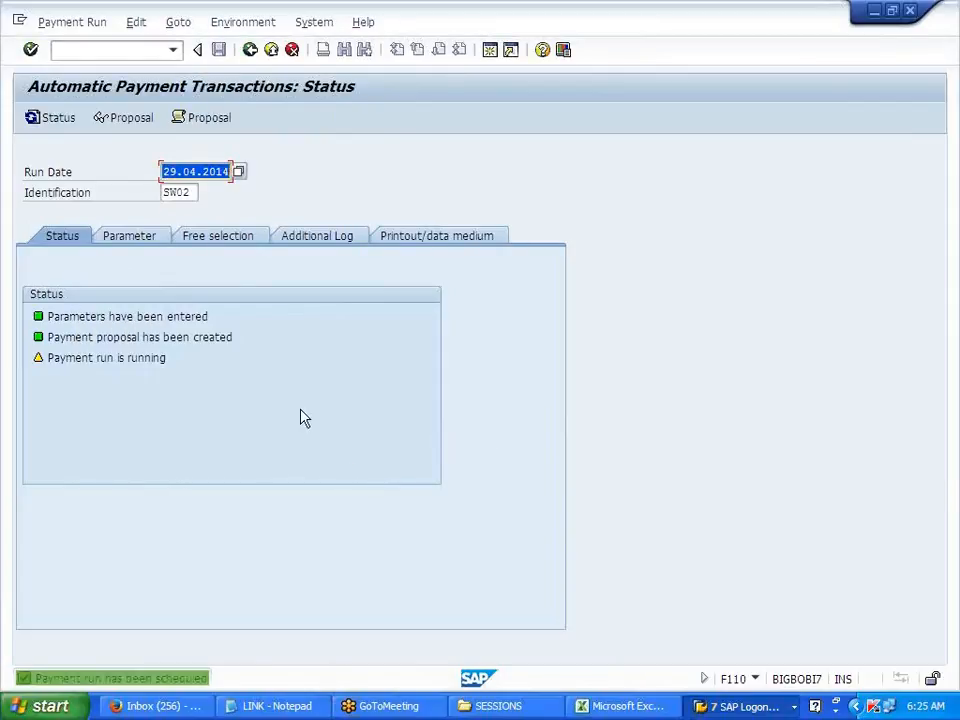
key(Return)
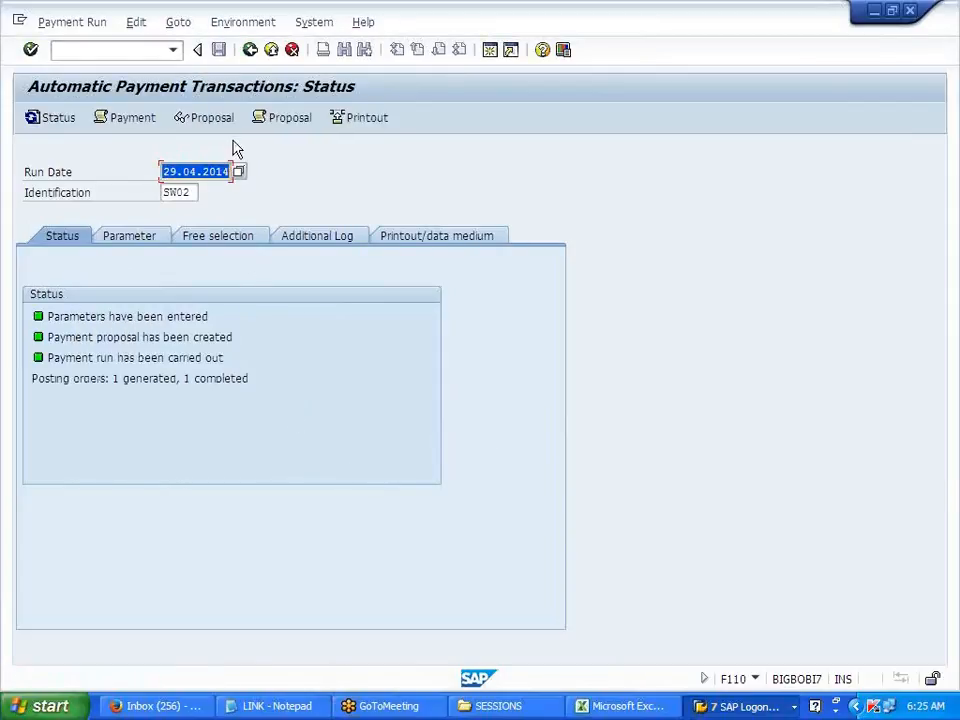
- Review the payment run's job log for the posted document number, and return to the status screen
click(145, 123)
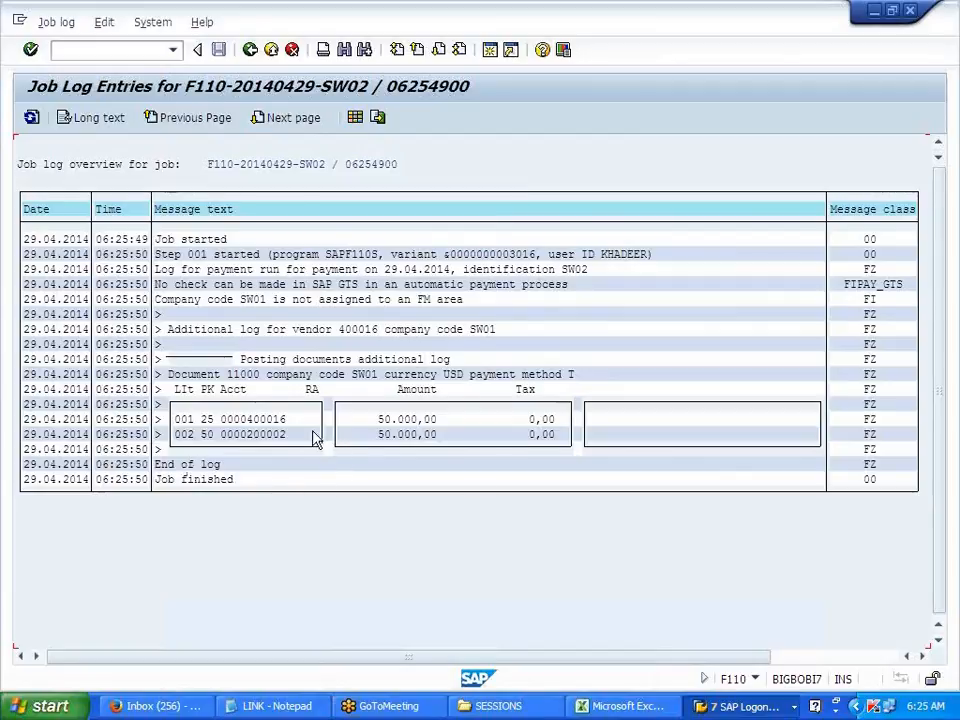
drag(230, 381, 259, 382)
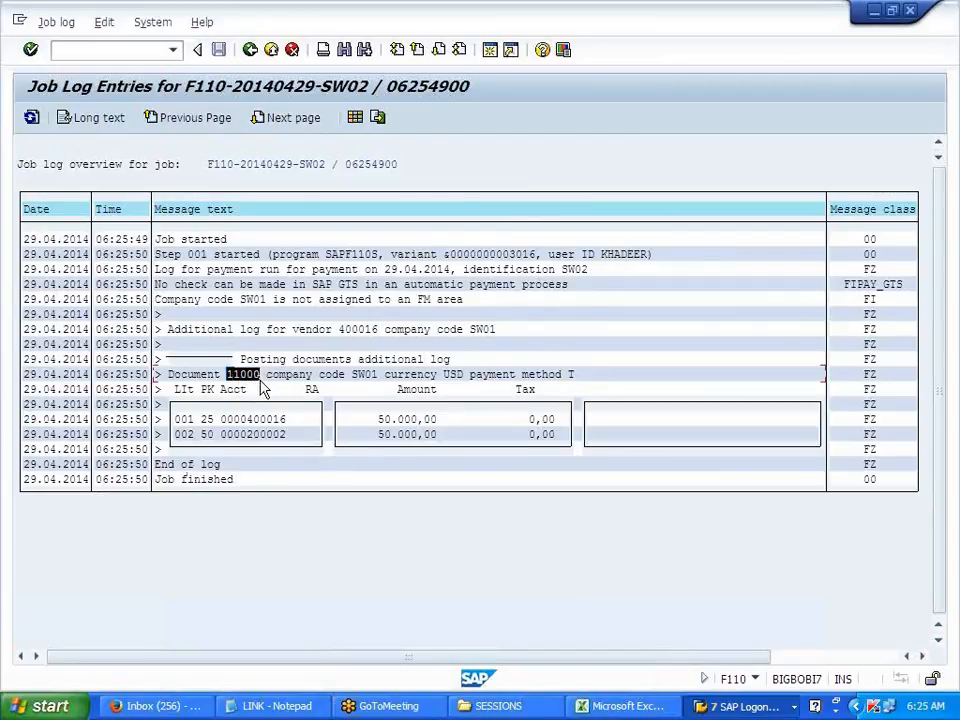
click(251, 50)
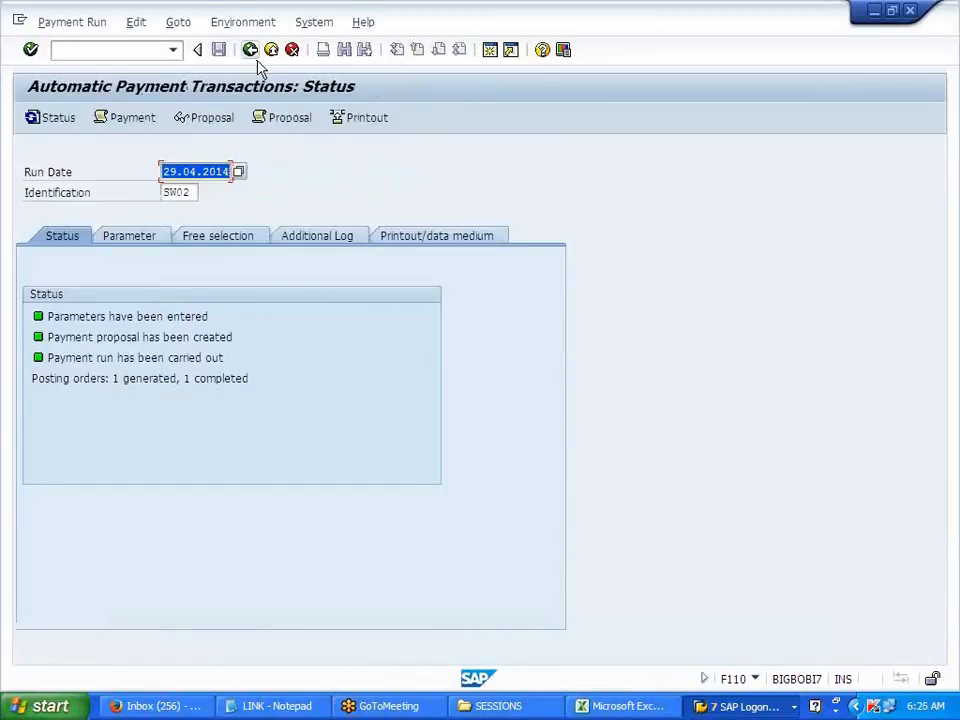
- Display the payments of run SW02 and check the vendor payment line's document, then return to the status screen
click(178, 22)
mouse_move(136, 22)
mouse_move(165, 87)
click(311, 129)
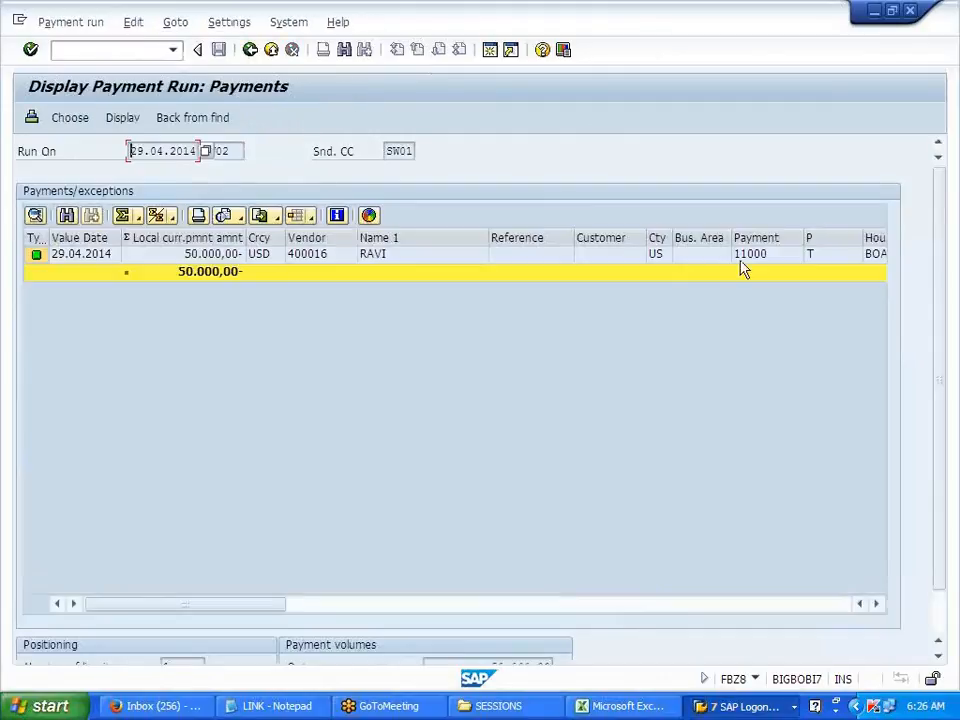
click(741, 262)
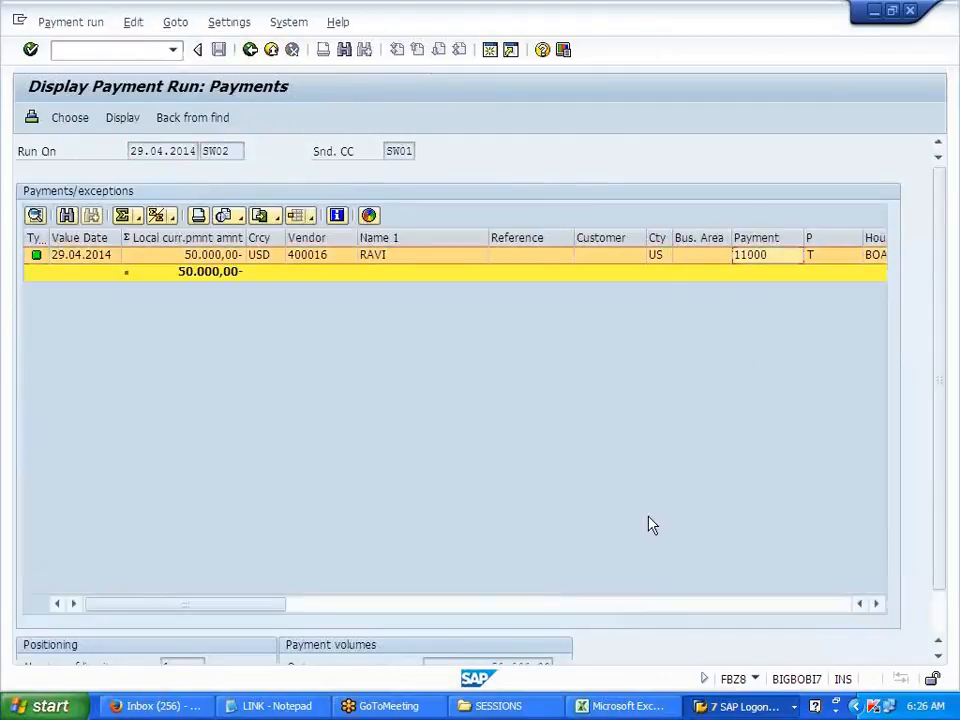
click(246, 619)
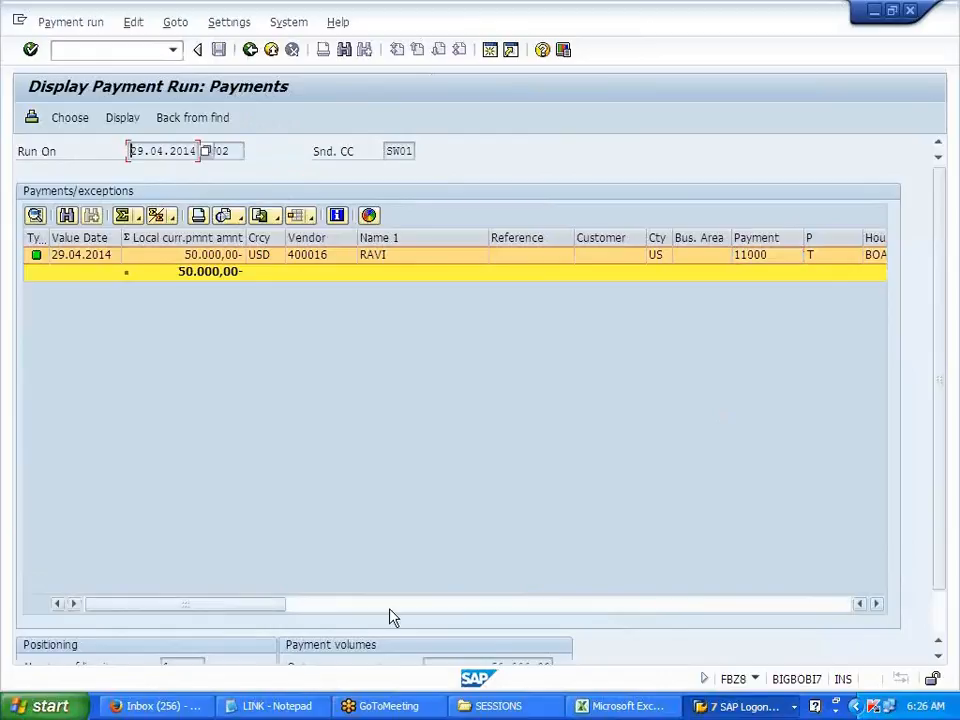
click(250, 50)
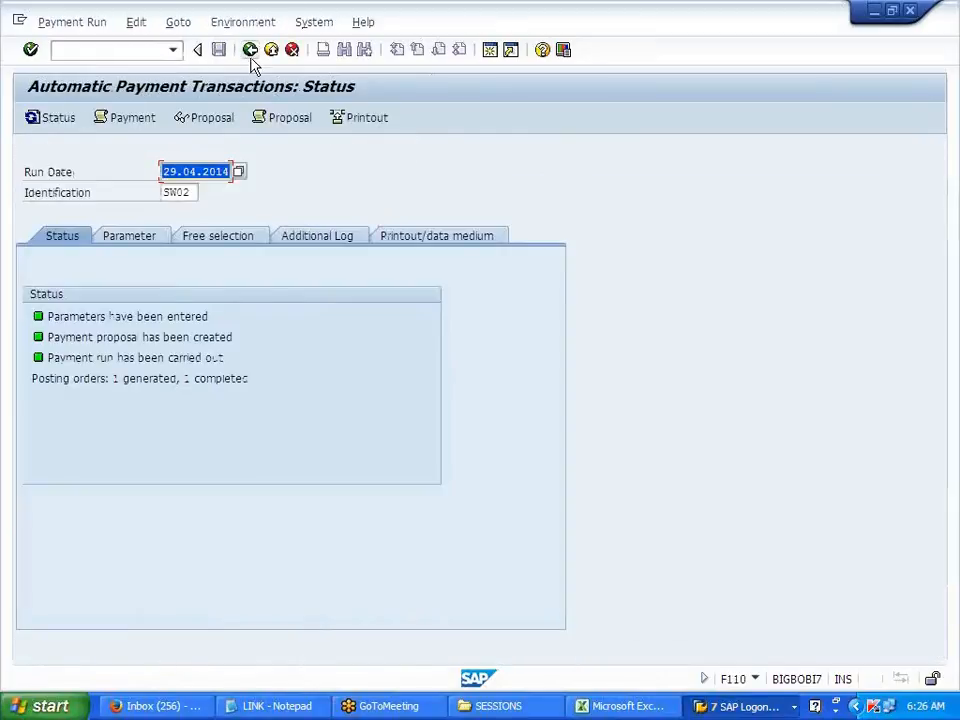
- Assign variant SW02 to the print program RFFOUS_T in the payment run's printout and data medium settings
click(427, 241)
click(145, 358)
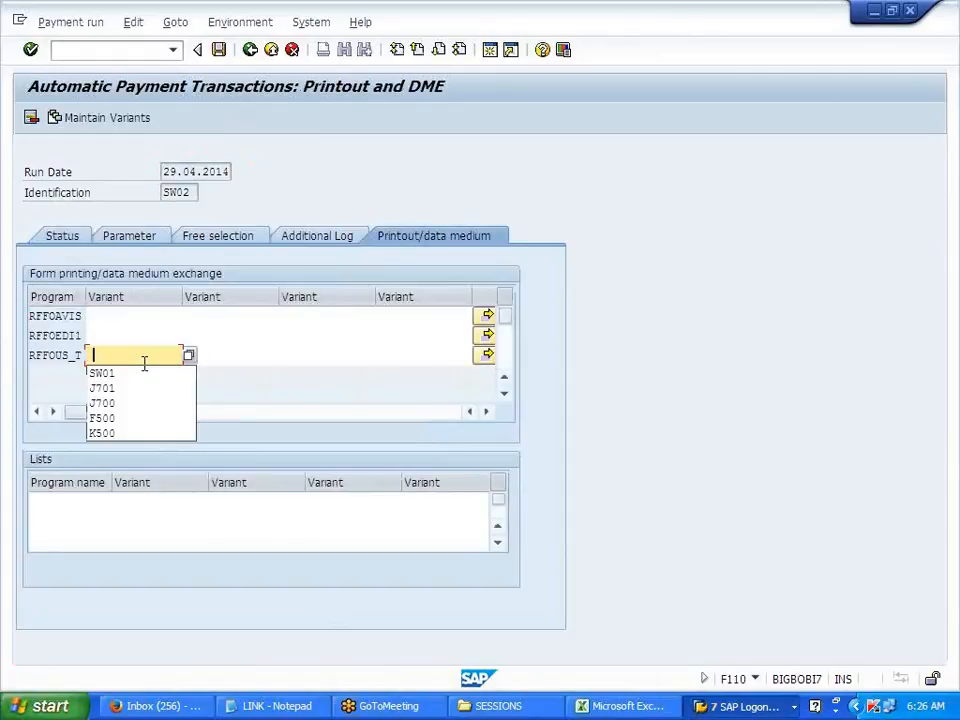
drag(193, 193, 154, 194)
click(129, 357)
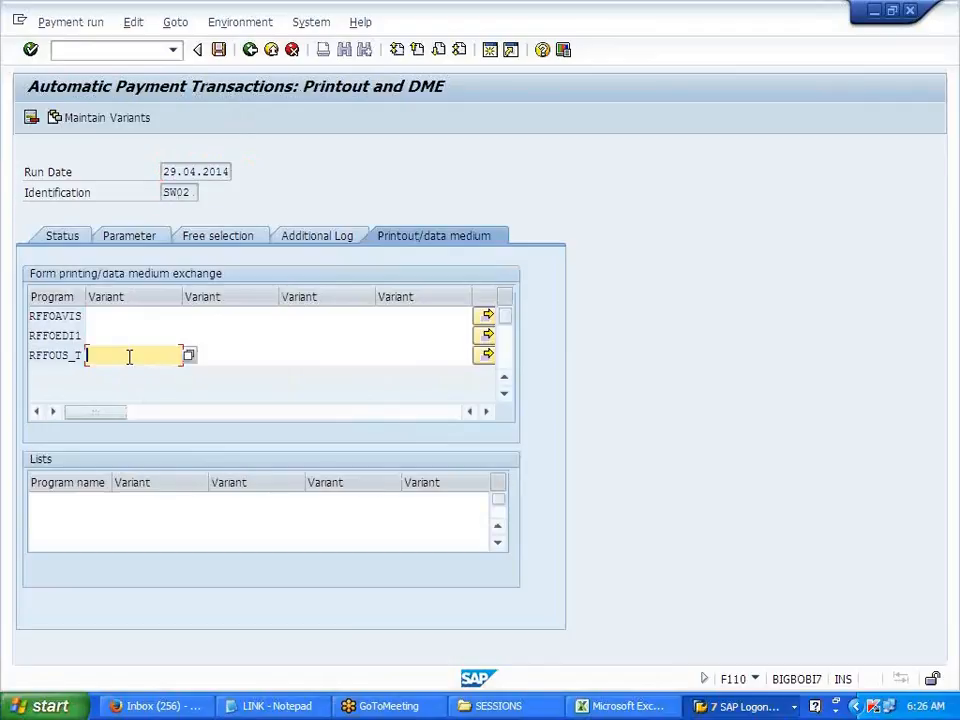
double_click(165, 192)
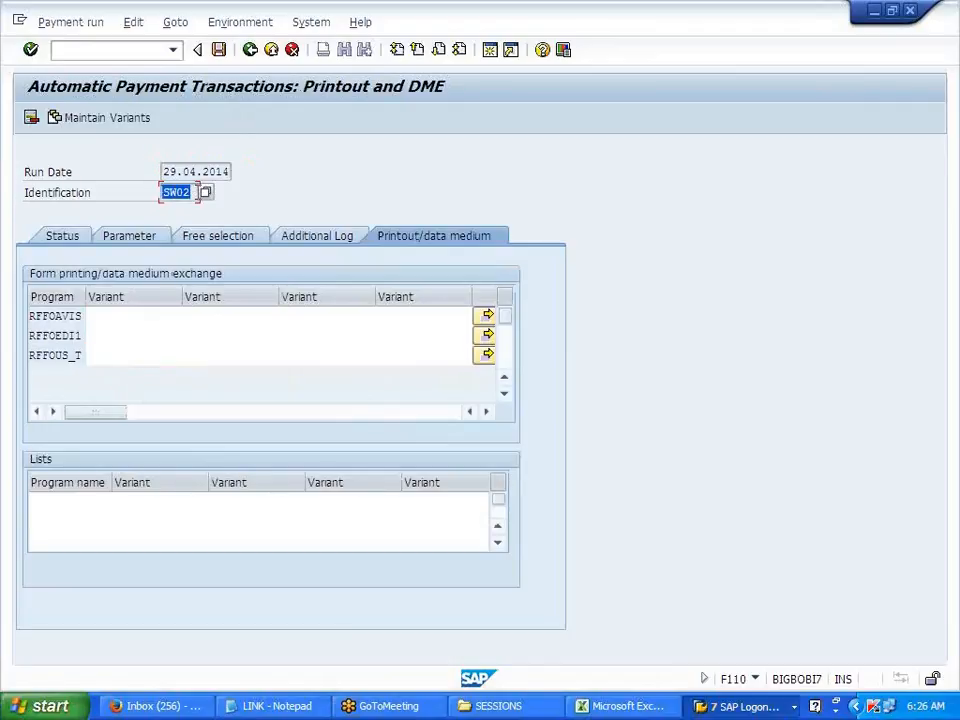
click(111, 356)
text(SW02)
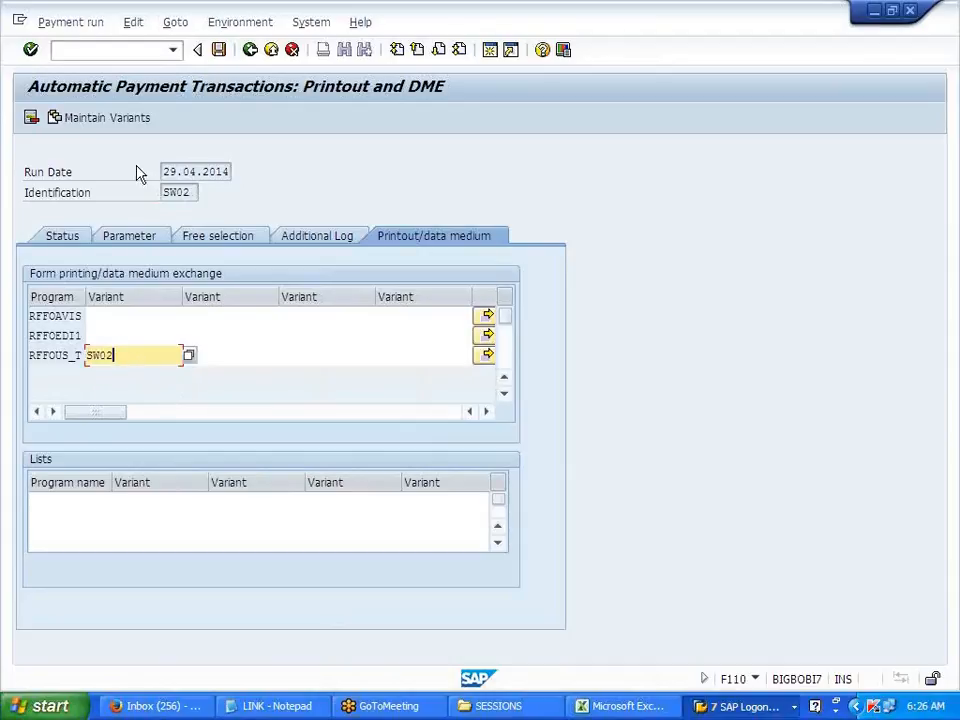
- Open variant SW02 of RFFOUS_T for maintenance, created for all selection screens
click(118, 117)
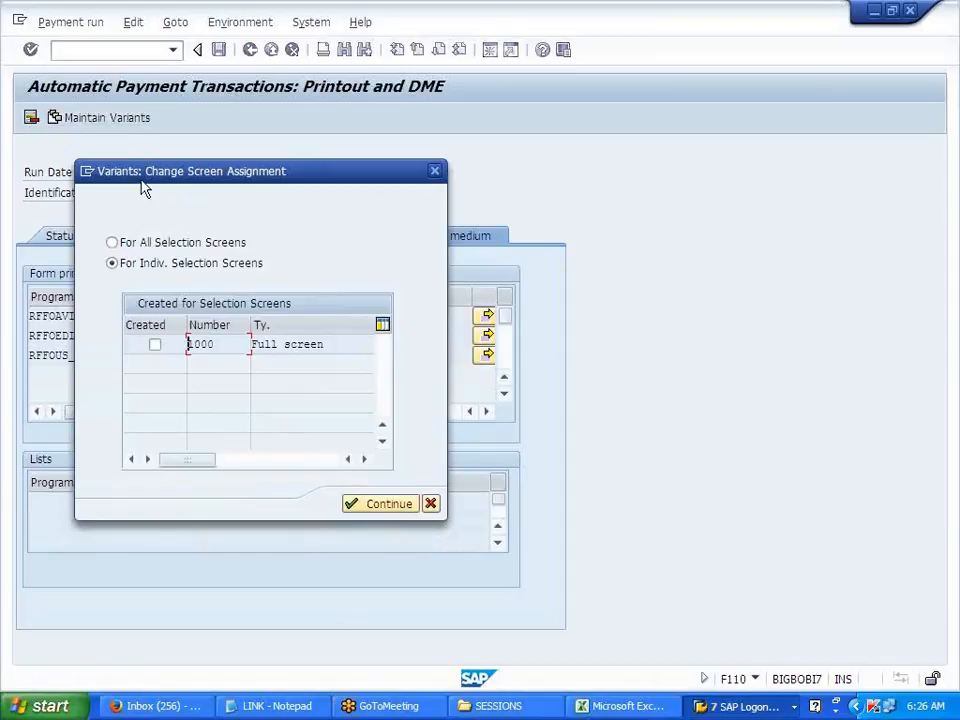
click(170, 245)
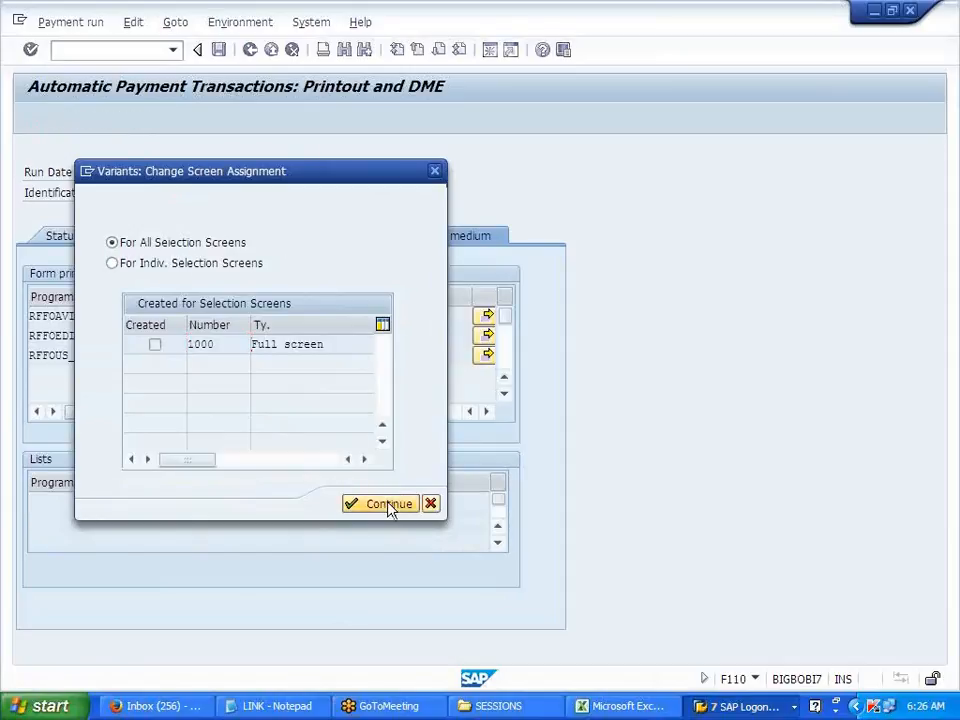
click(388, 504)
- Set the variant's identification feature and paying company code to SW01, house bank to BOAP and account to BOAS
click(260, 173)
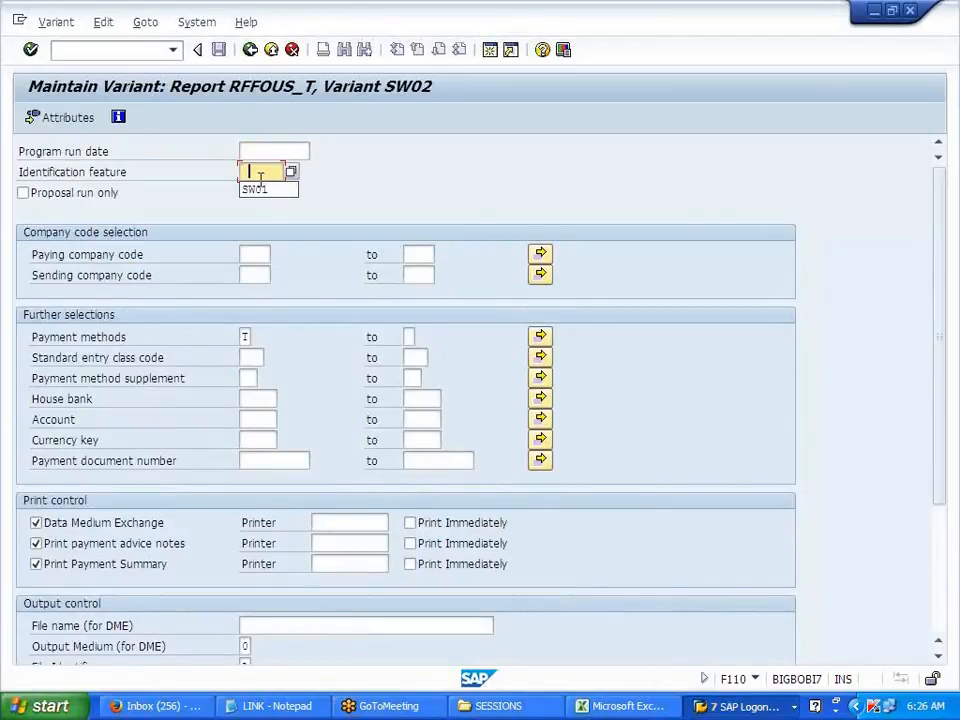
click(256, 189)
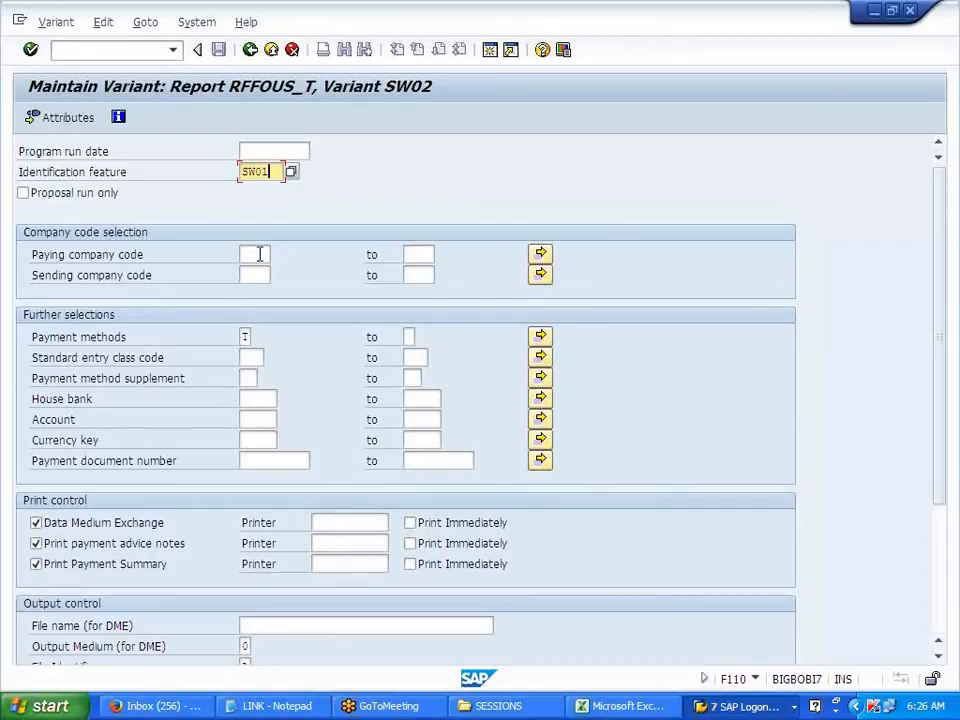
click(259, 254)
click(258, 268)
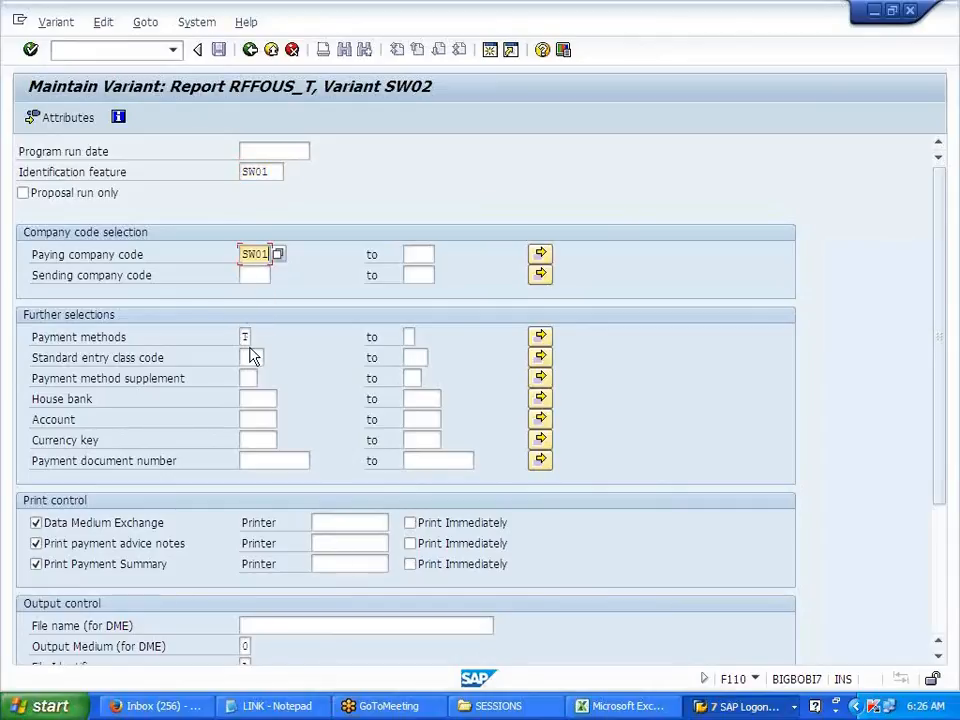
click(253, 399)
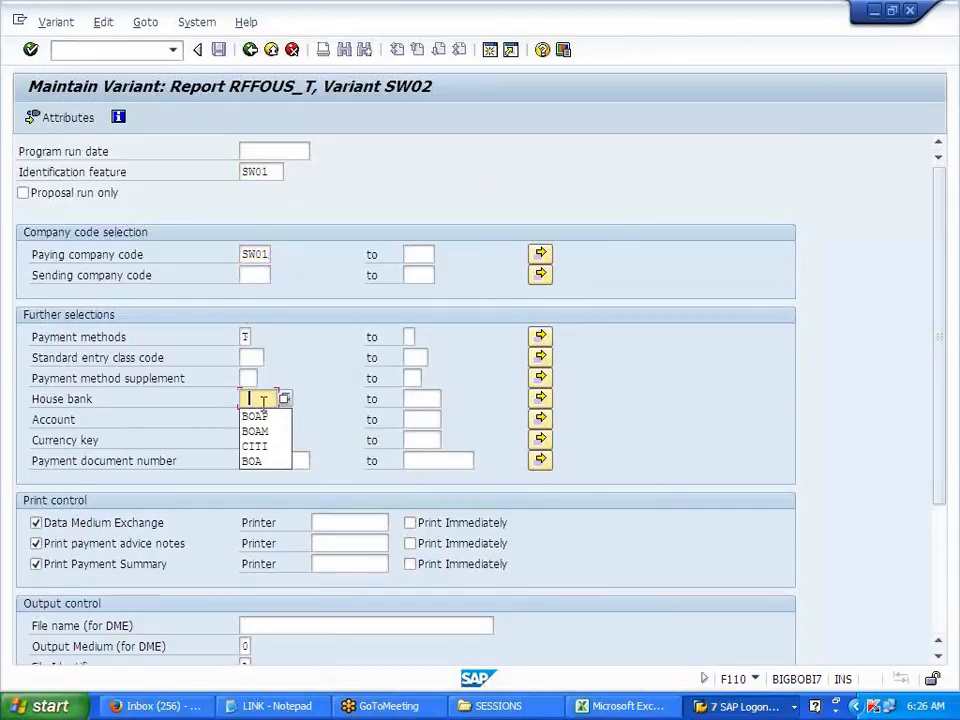
click(268, 416)
click(253, 419)
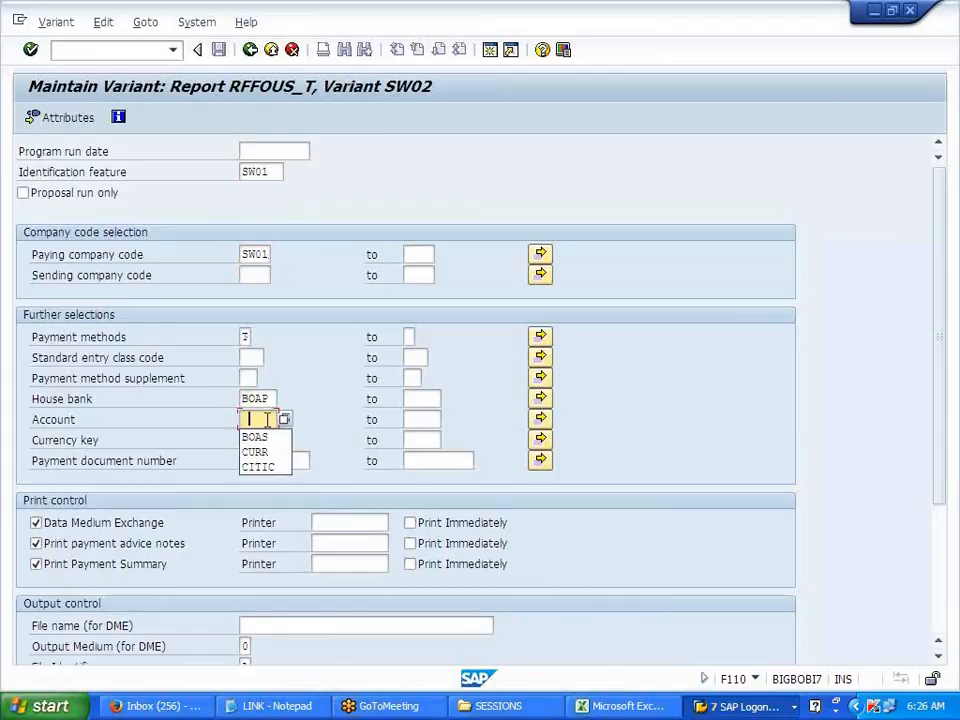
click(257, 433)
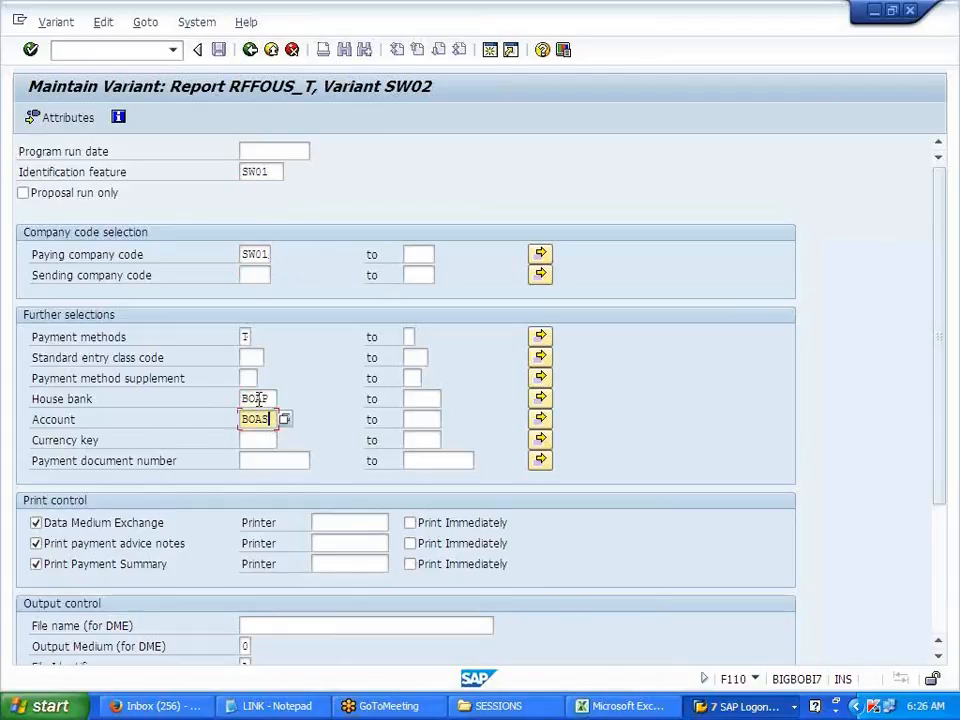
- Assign printer LP01 with immediate printing to the data medium exchange, payment advice notes and payment summary
click(338, 522)
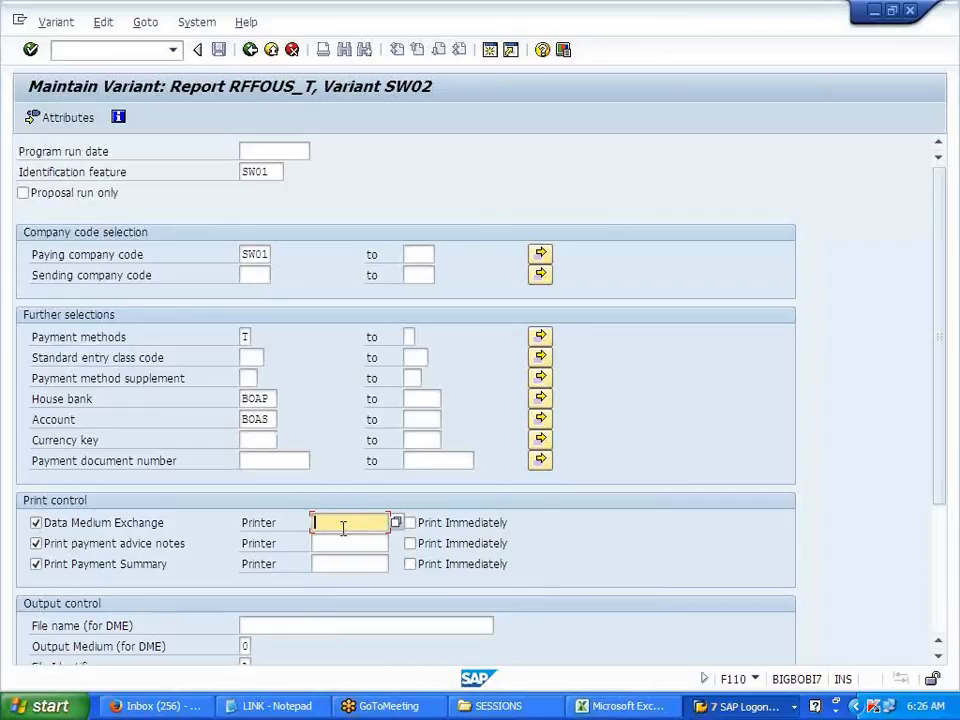
text(1)
click(344, 543)
text(LP01)
click(338, 560)
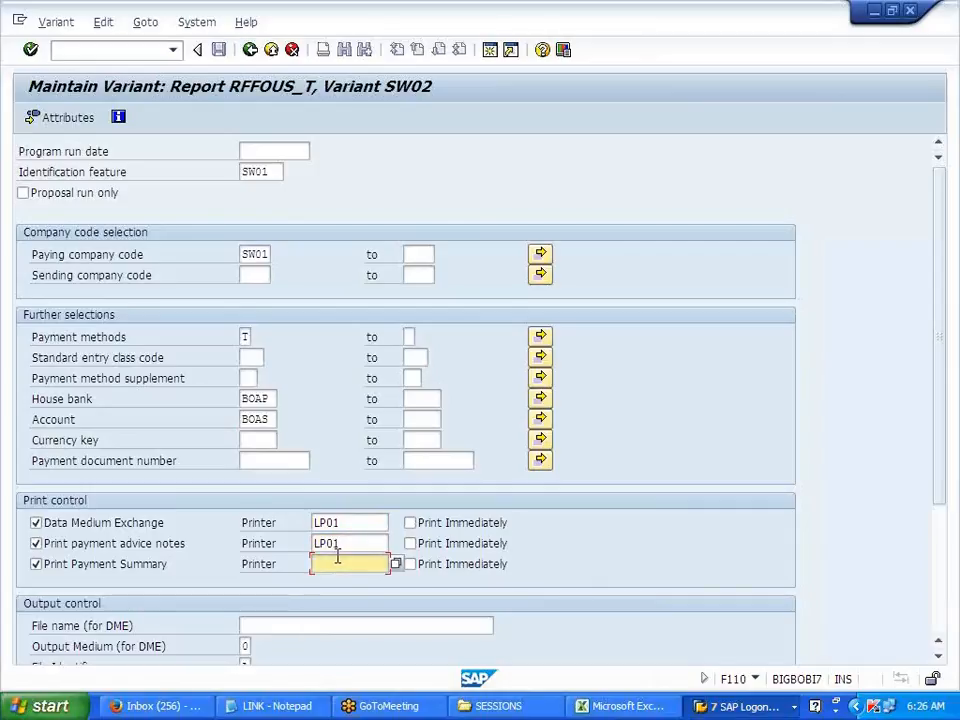
text(LP01)
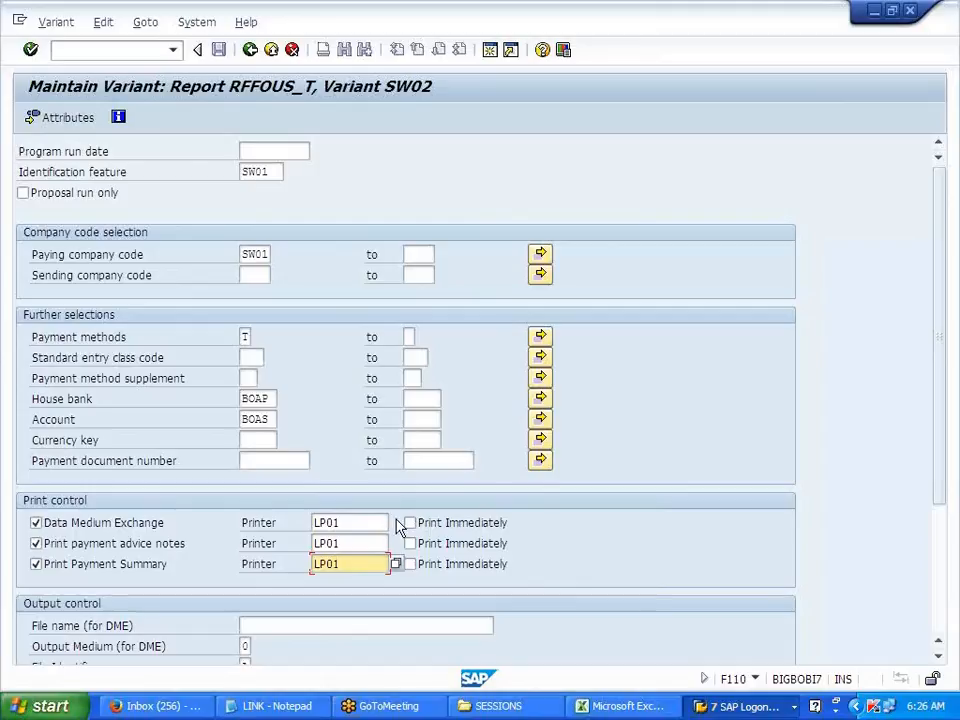
click(410, 523)
click(410, 543)
click(410, 564)
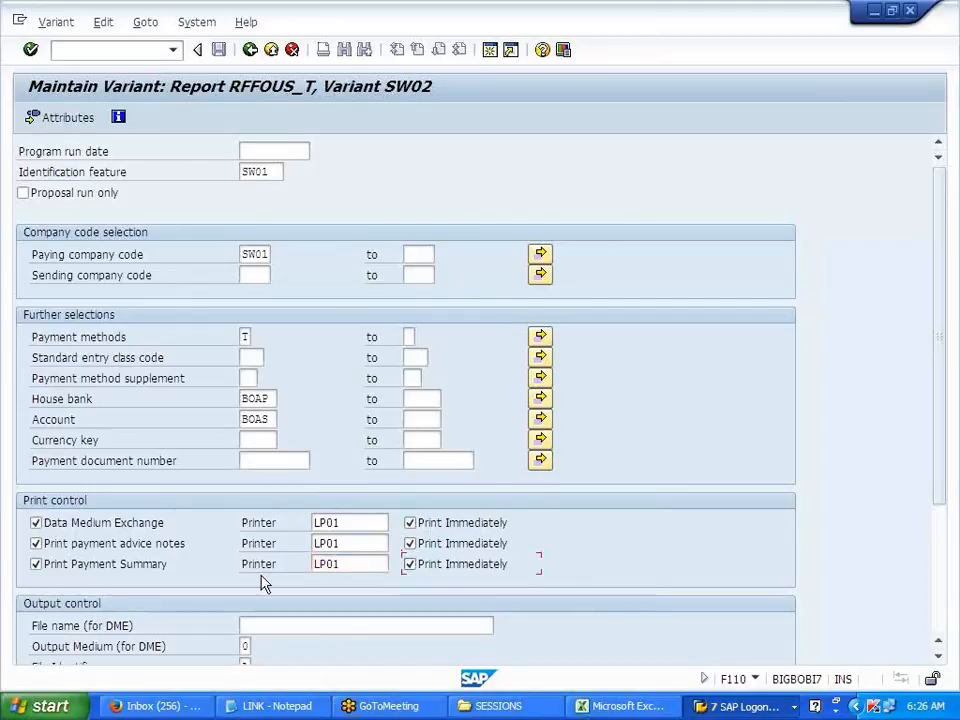
- Set the number of sample printouts in the variant's output control to 0
scroll(165, 426, down, 3)
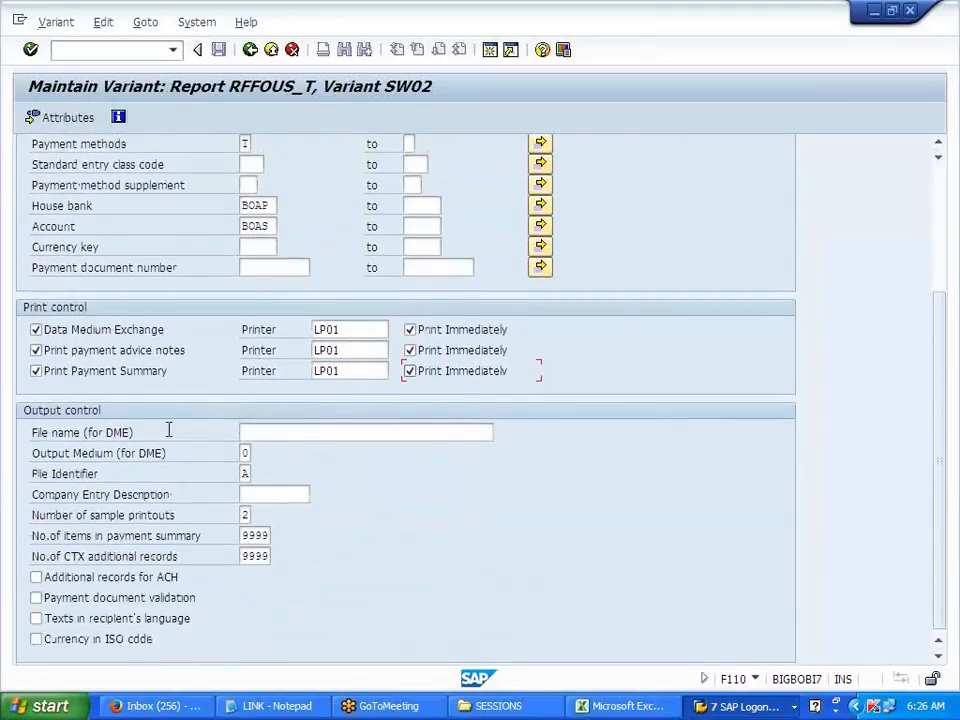
click(245, 515)
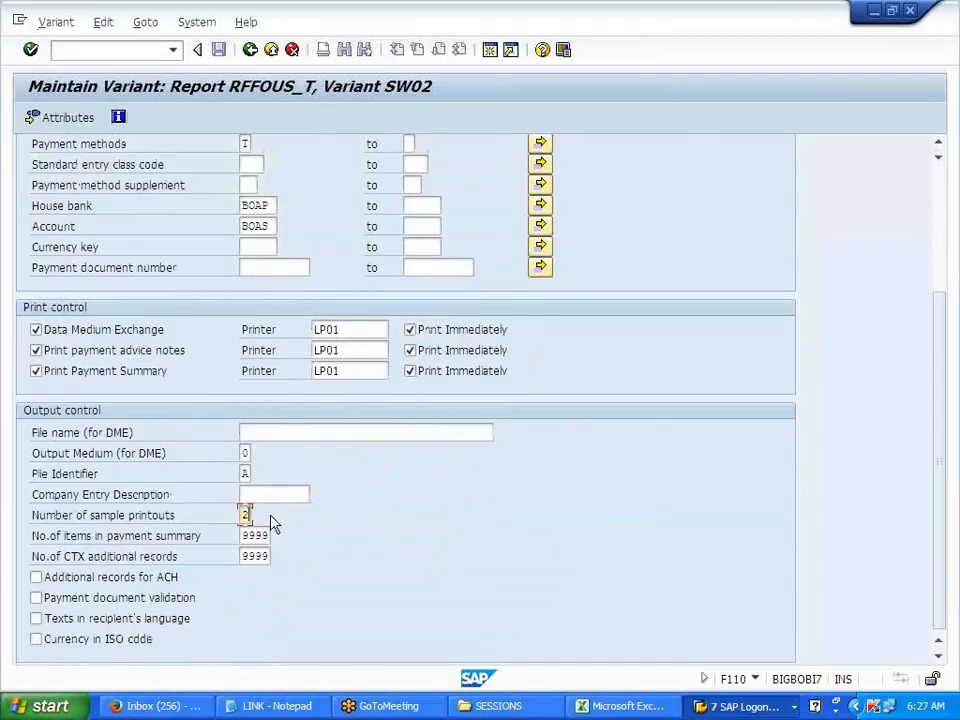
key(Delete)
text(0)
- Describe the variant as SW02 in its attributes, save it, and save the payment run's printout details
click(81, 122)
double_click(161, 150)
key(ctrl+c)
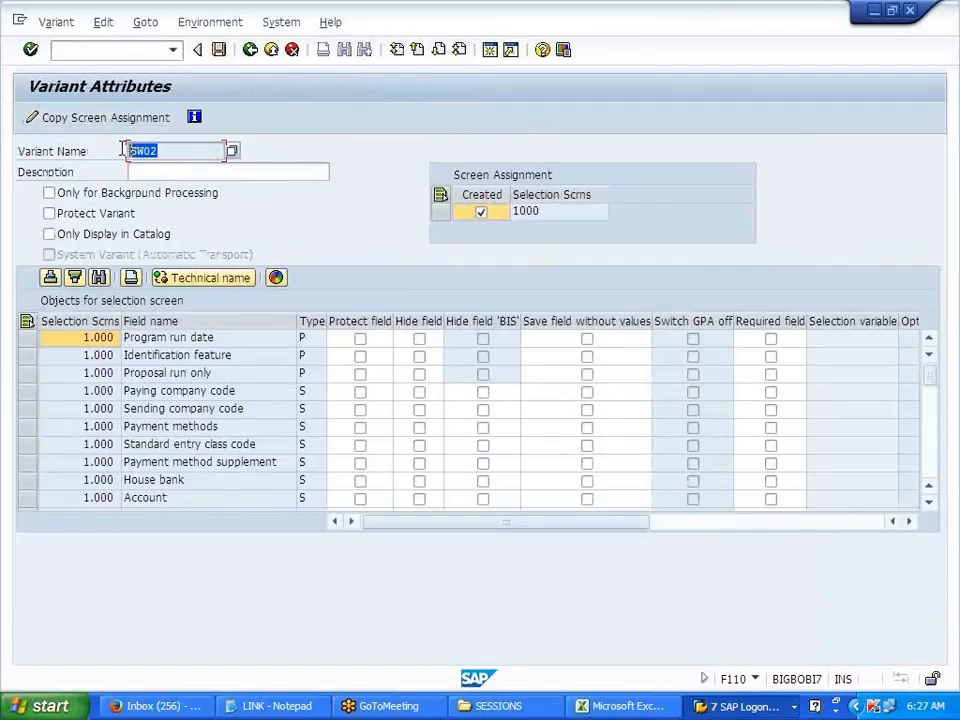
click(129, 171)
key(ctrl+v)
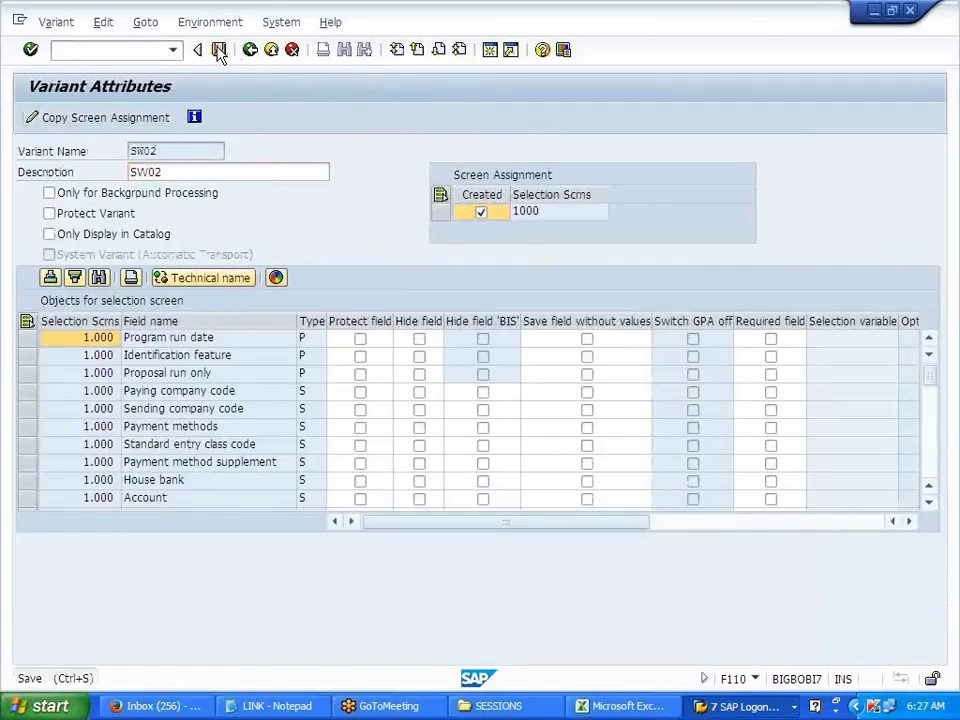
click(219, 49)
click(251, 52)
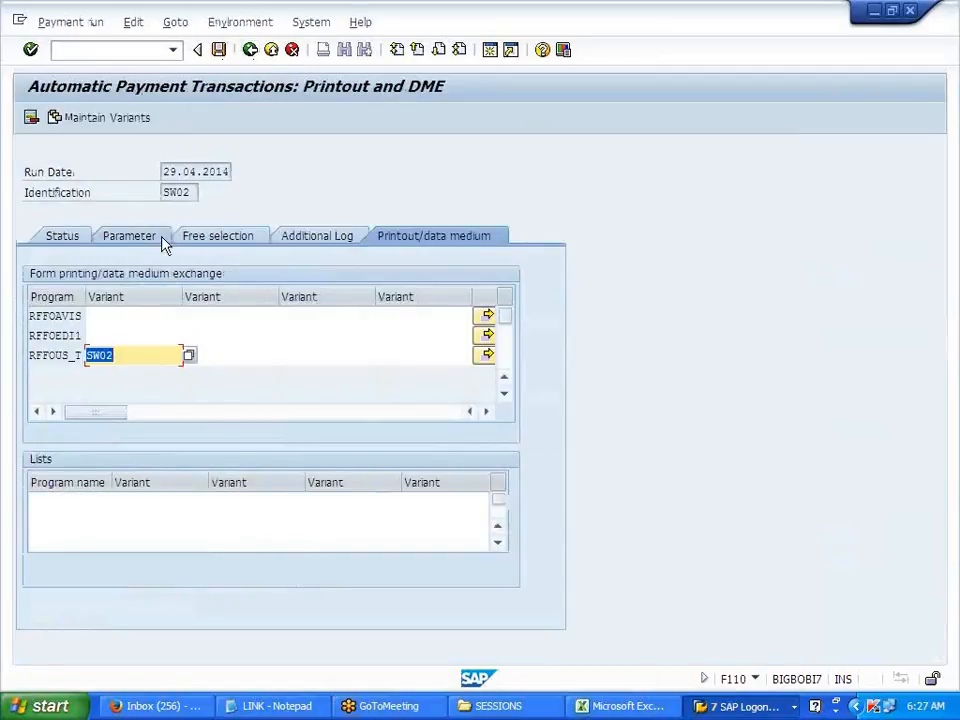
click(218, 49)
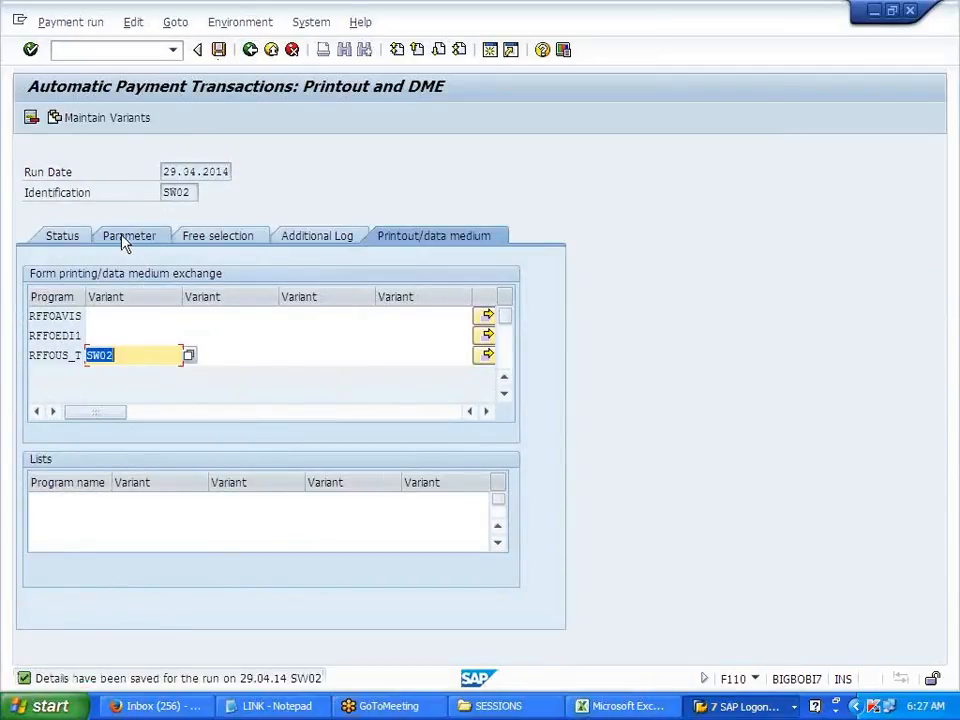
click(69, 238)
click(342, 120)
click(366, 447)
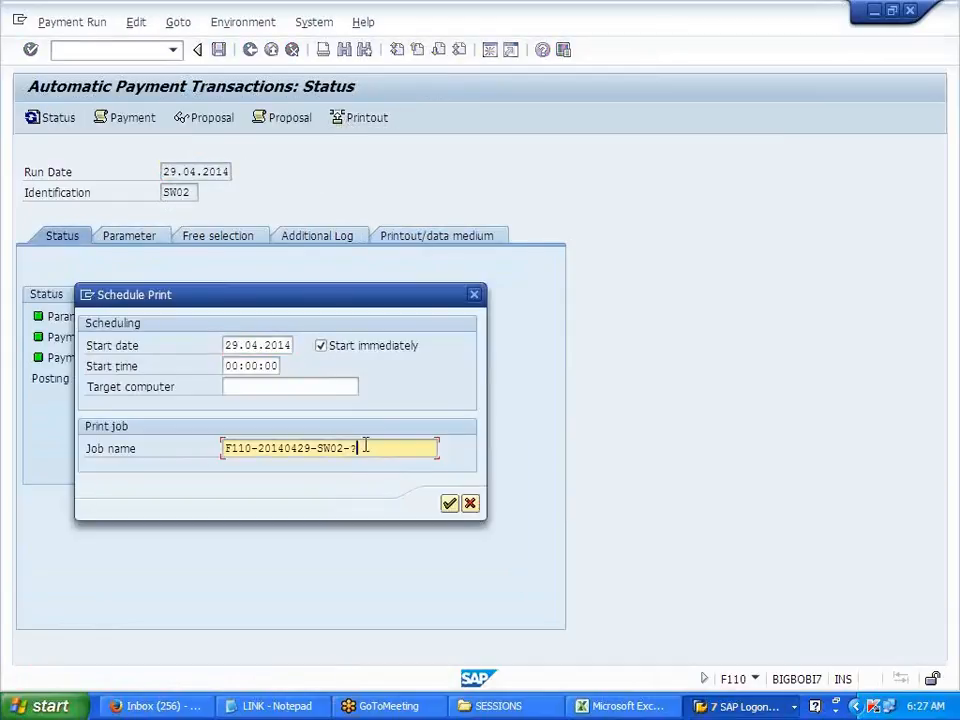
text(SW02)
click(449, 503)
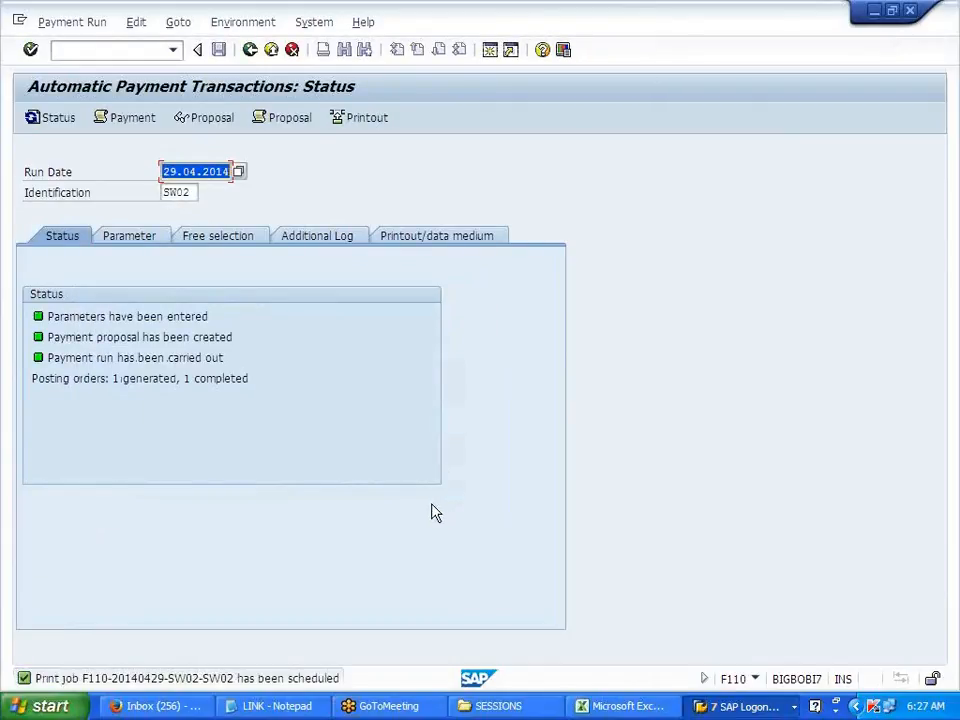
click(240, 23)
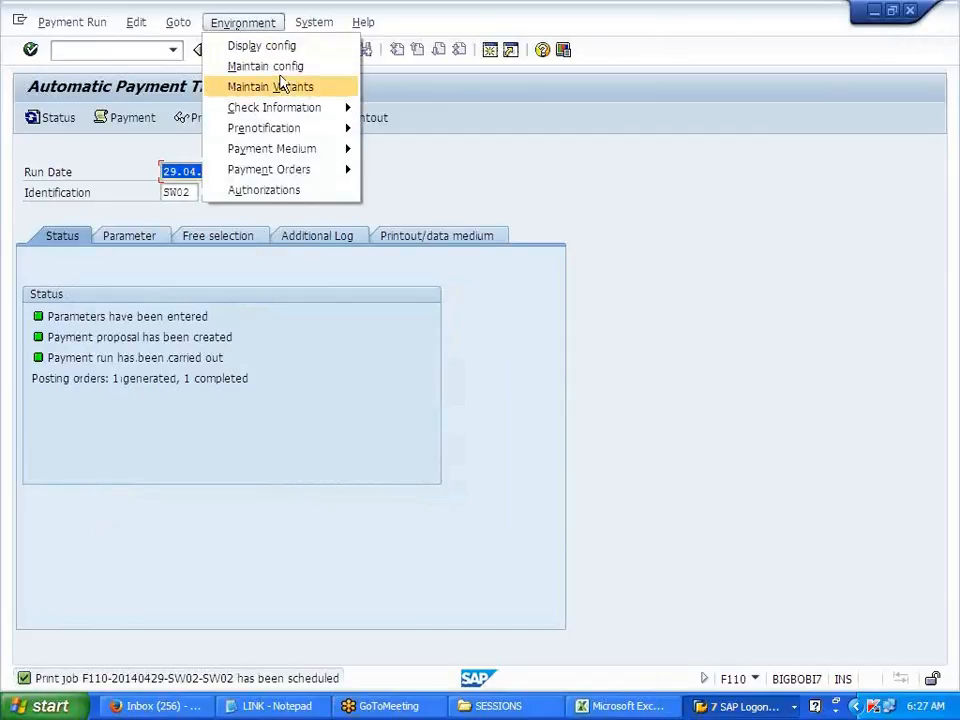
mouse_move(297, 33)
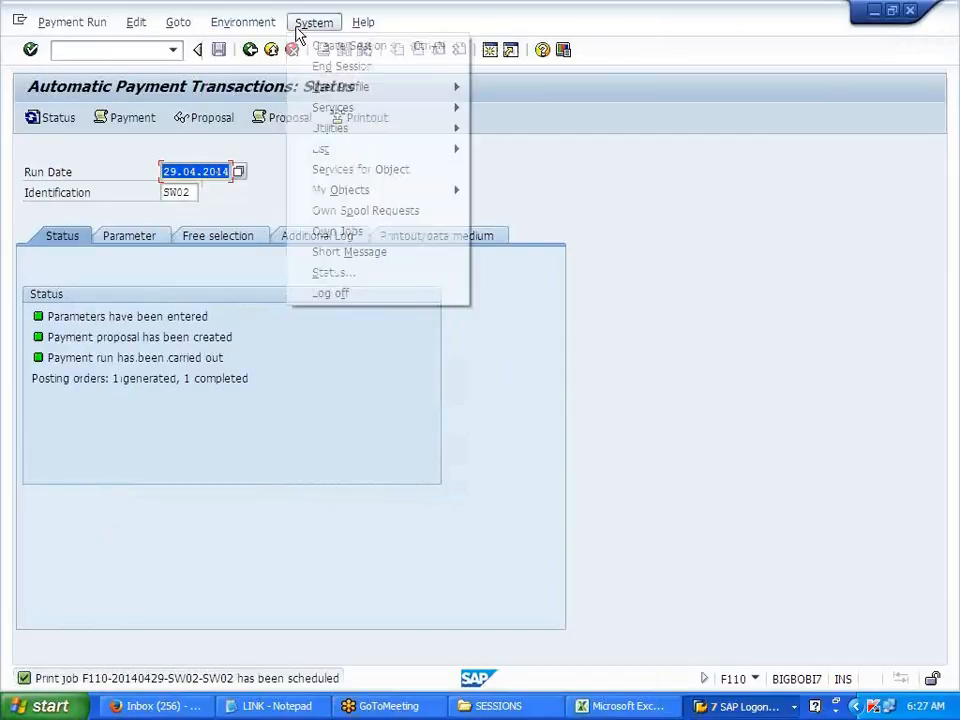
mouse_move(360, 109)
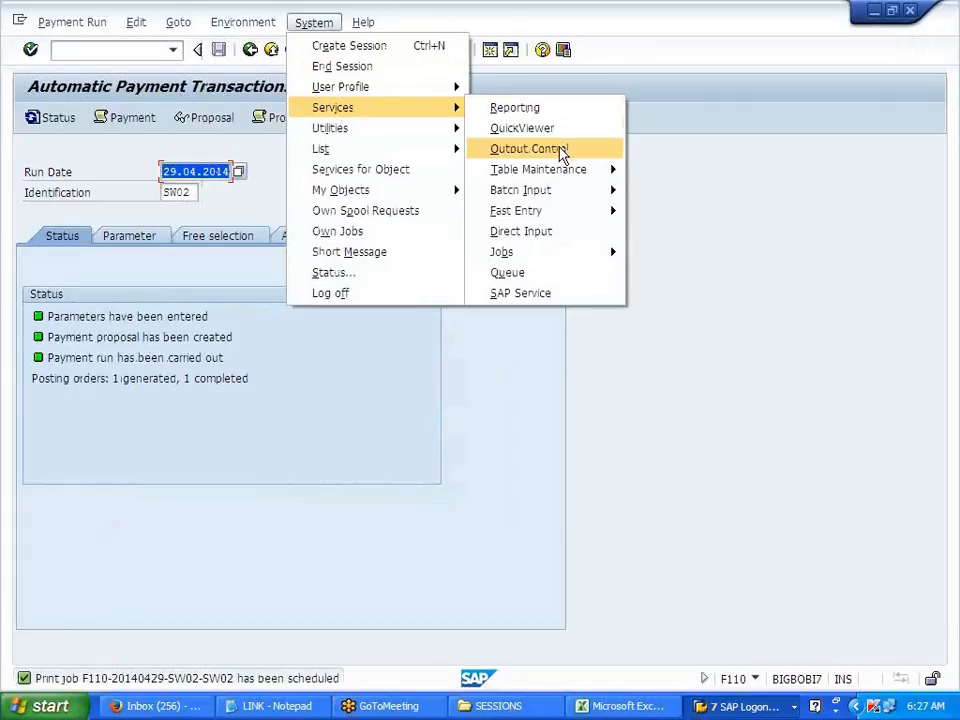
click(560, 150)
click(455, 530)
- Run transaction SP01 in a free SAP Easy Access session and list the spool requests created on 29.04.2014
click(740, 706)
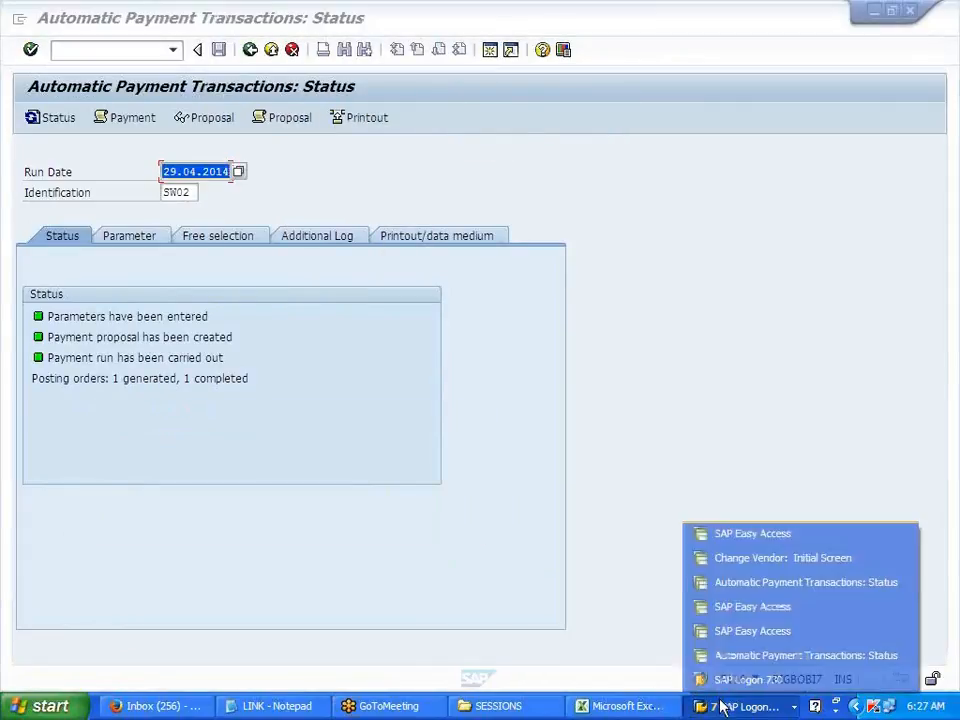
click(763, 607)
text(SP01)
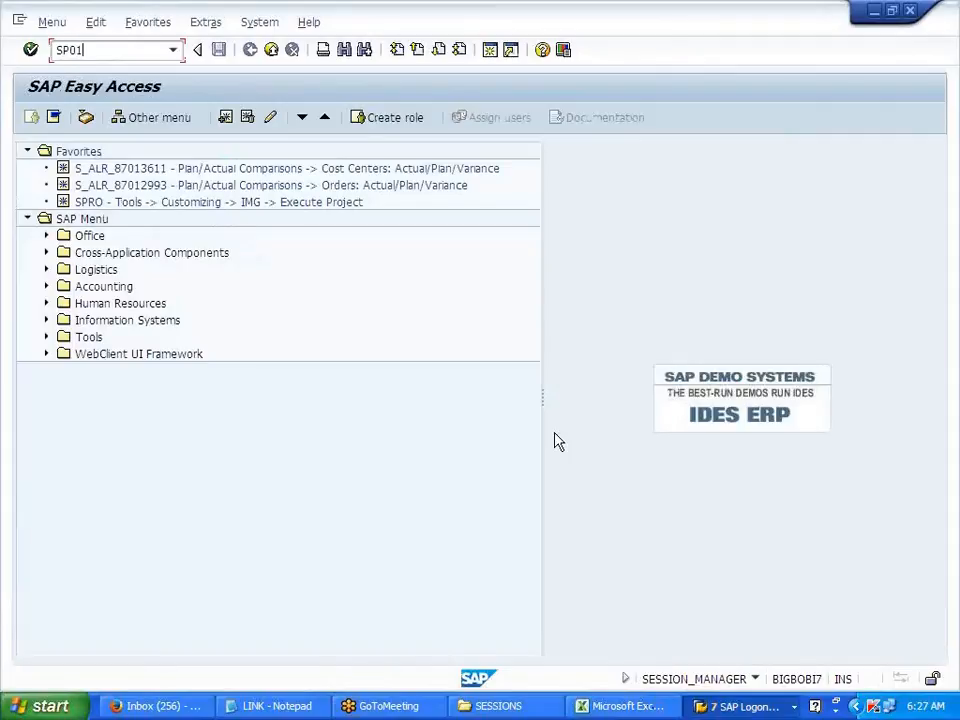
key(Return)
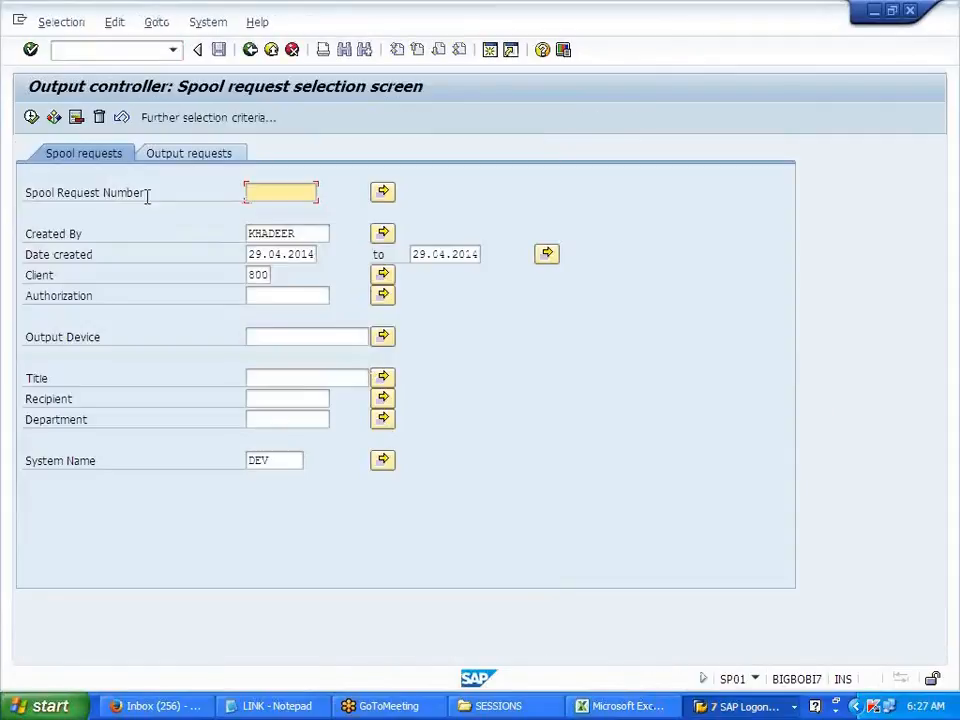
click(27, 119)
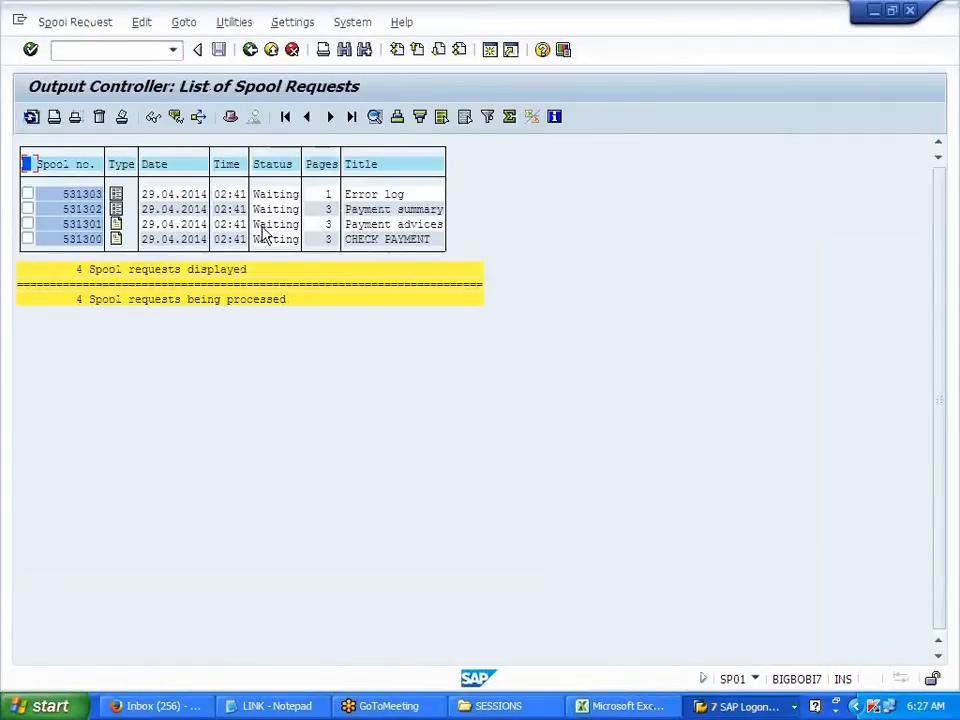
- Display the contents of the payment advices and payment summary spool requests, returning to the spool list after each
click(116, 226)
scroll(225, 358, down, 5)
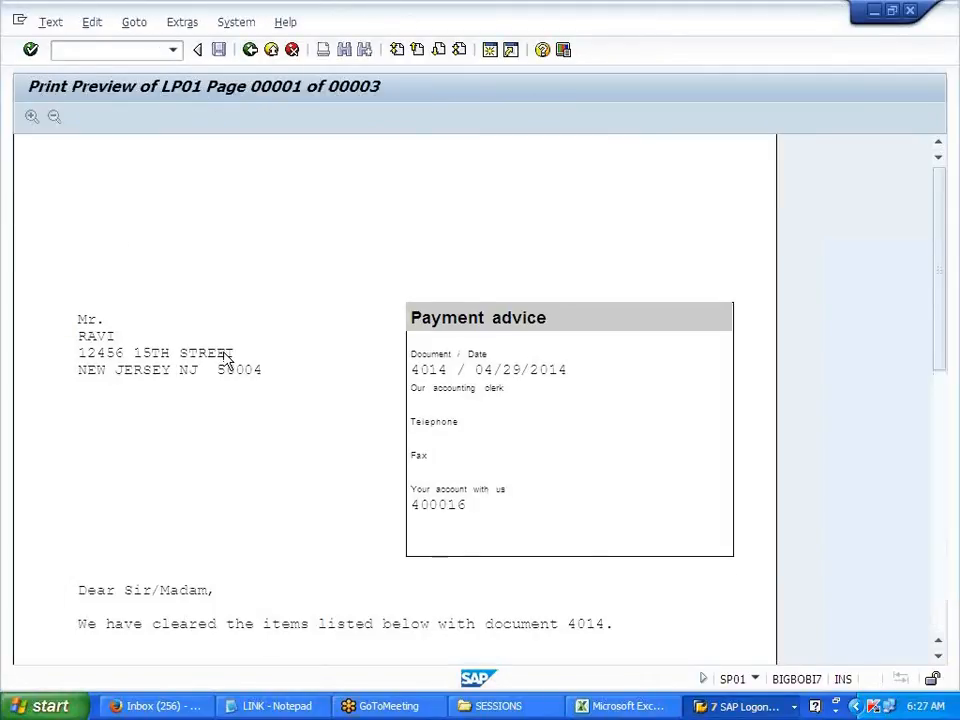
click(250, 50)
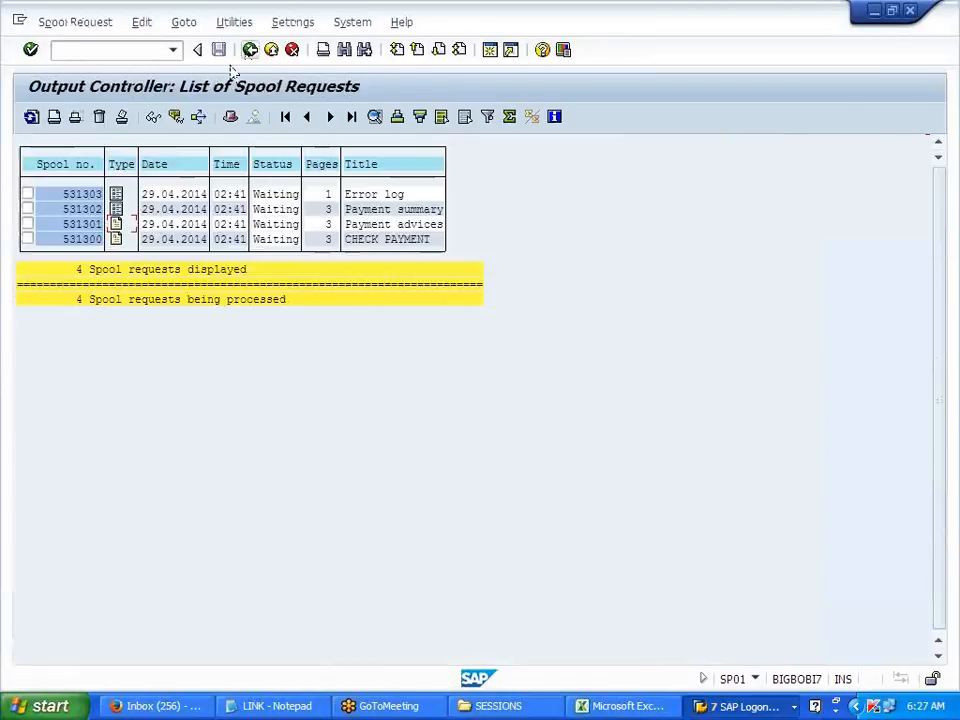
click(117, 210)
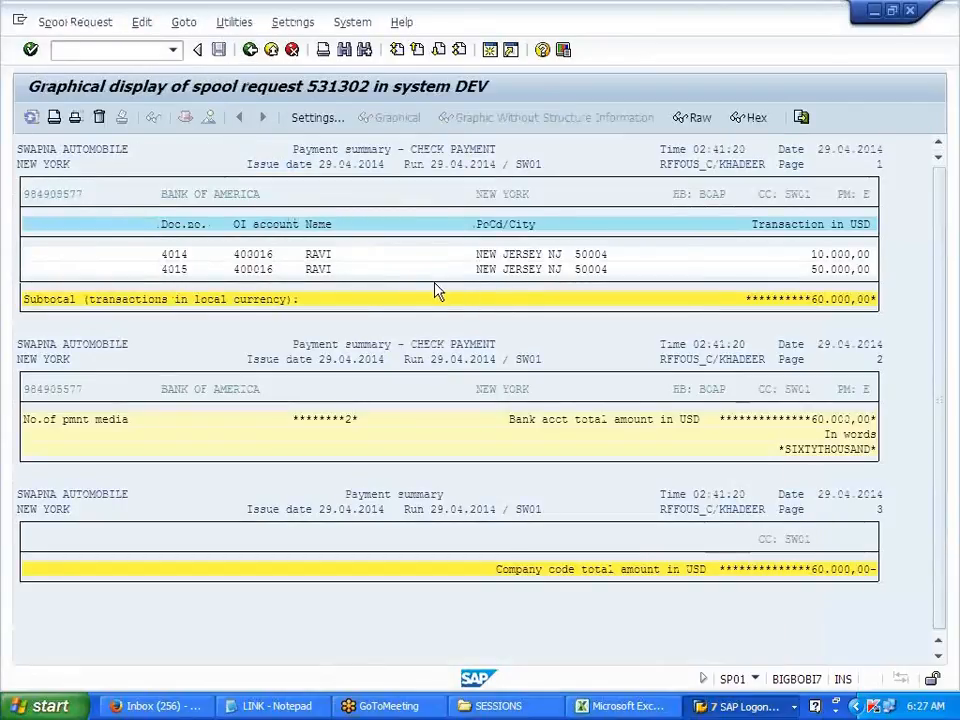
click(252, 53)
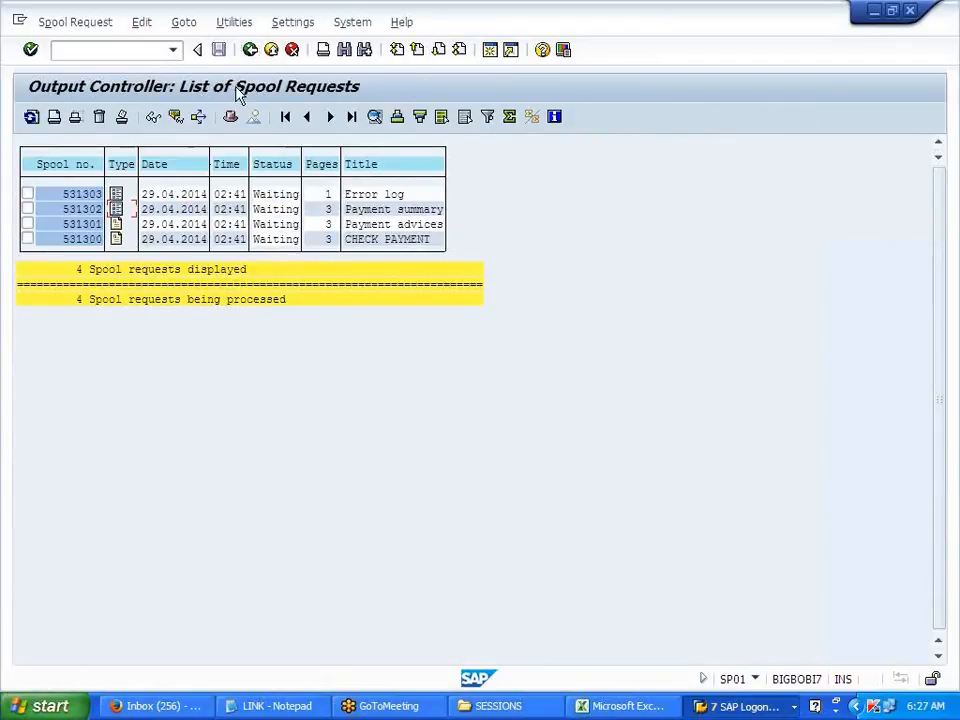
- Refresh the list of spool requests and leave transaction SP01 for SAP Easy Access
click(31, 117)
click(31, 117)
click(250, 49)
click(250, 49)
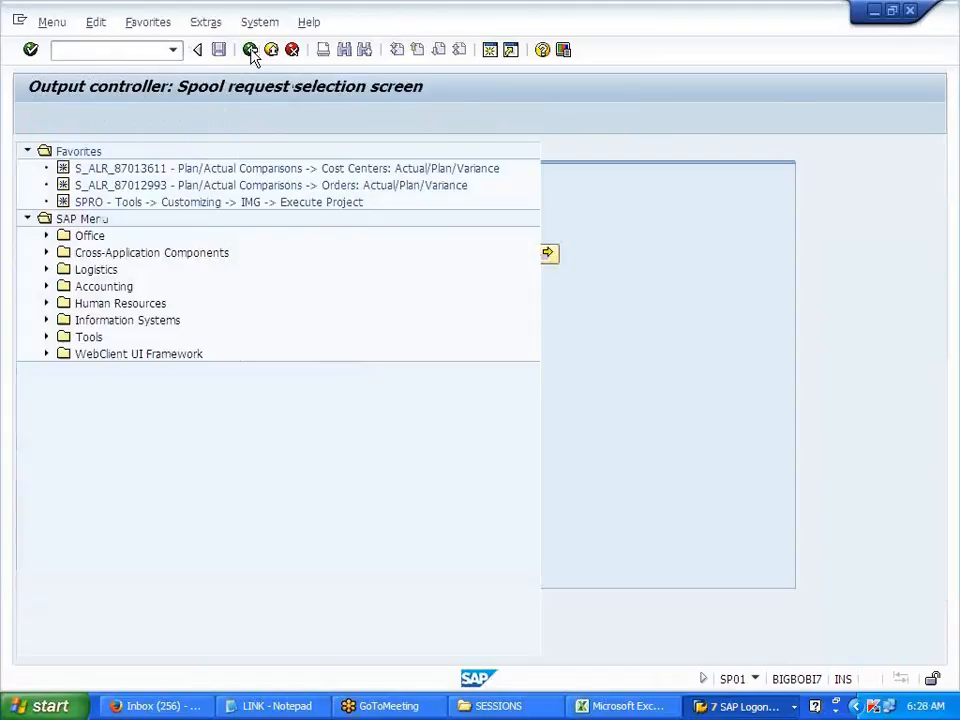
- Switch to the F110 session, review payment run SW02's print programs and variant assignment, and return to SAP Easy Access
key(alt+Tab)
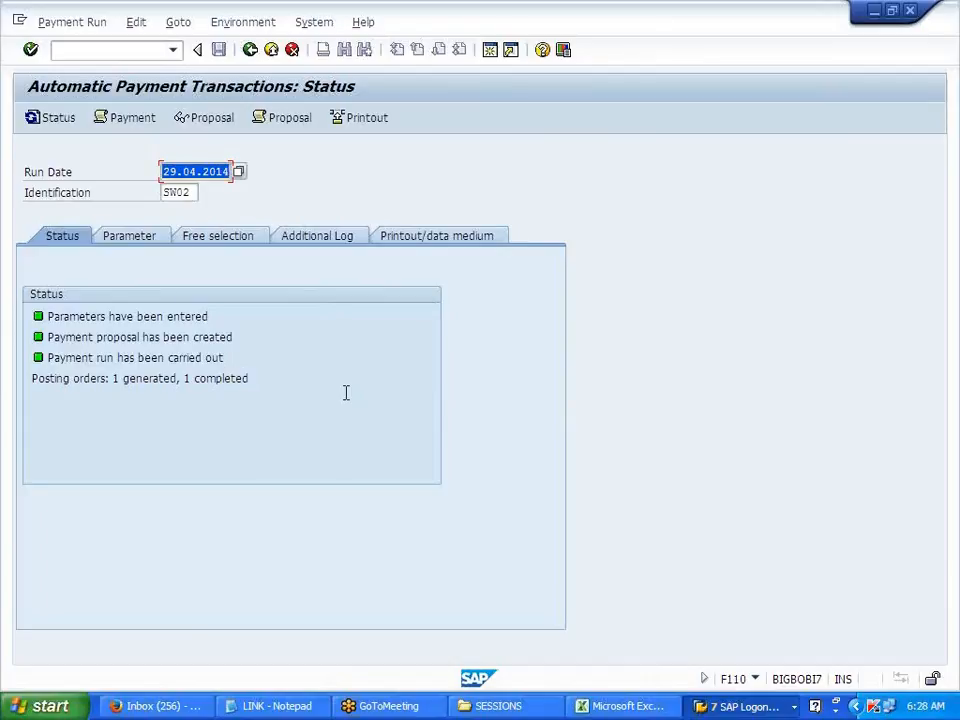
click(413, 235)
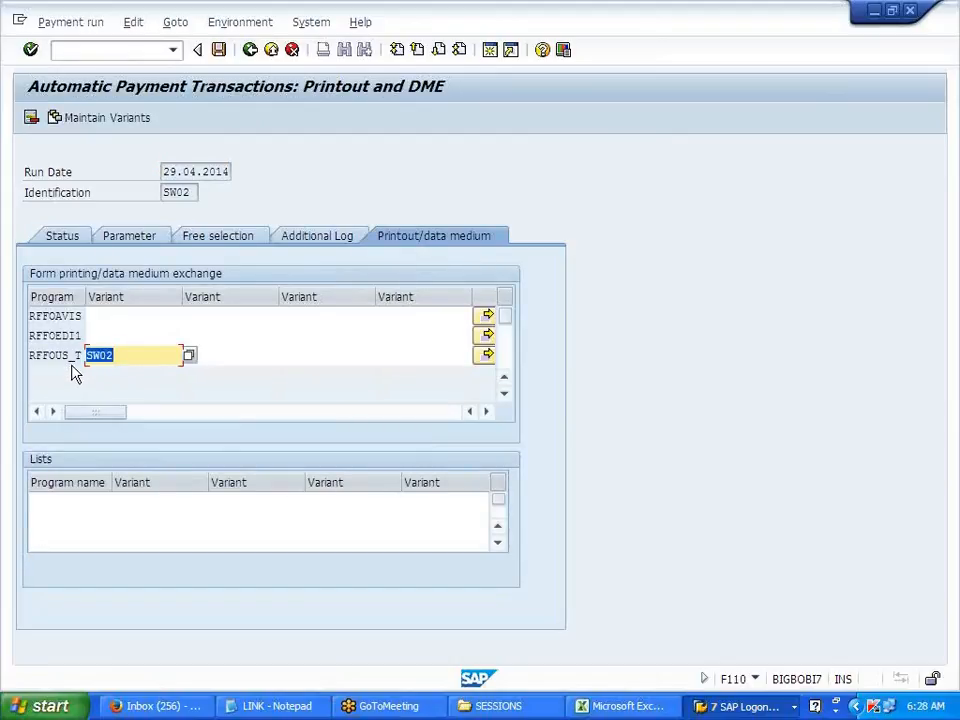
drag(82, 357, 27, 357)
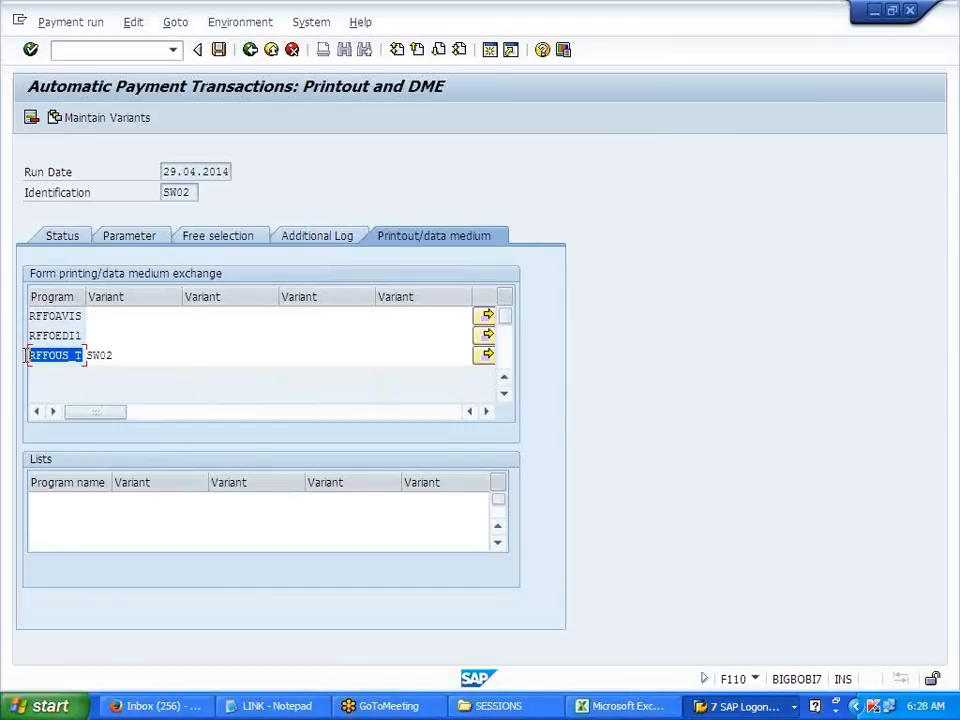
click(30, 358)
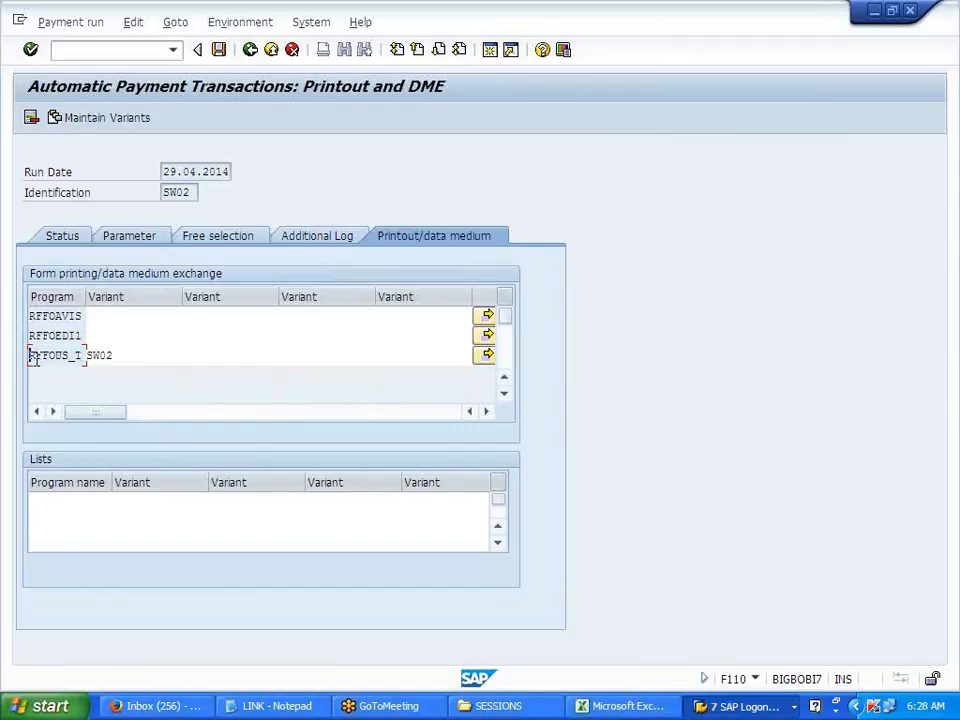
drag(33, 358, 68, 358)
click(70, 357)
click(136, 241)
click(65, 245)
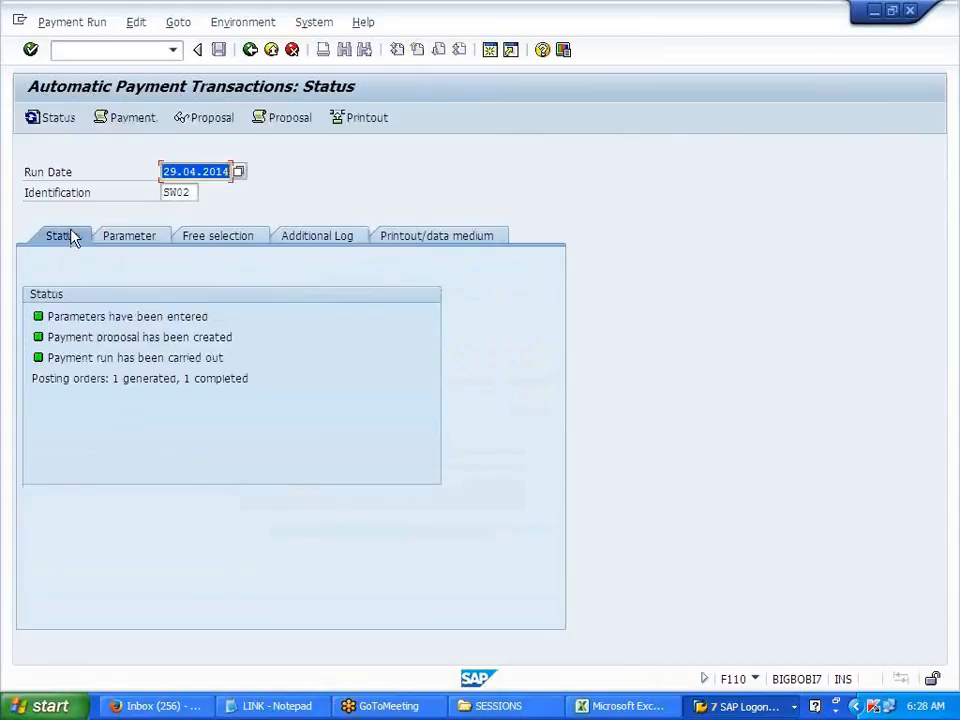
click(419, 248)
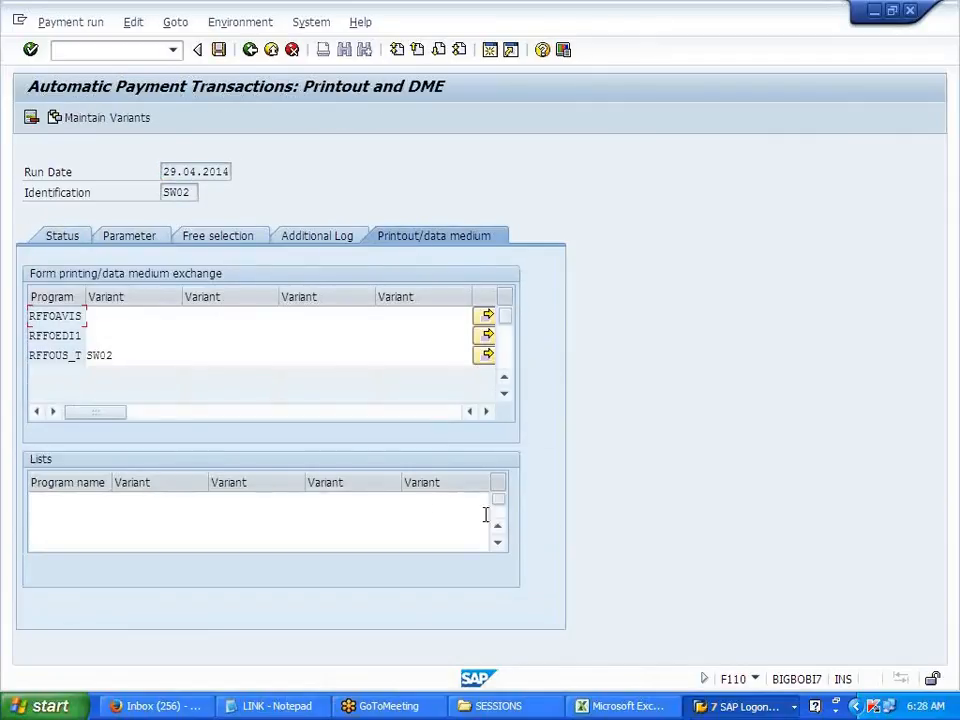
click(251, 55)
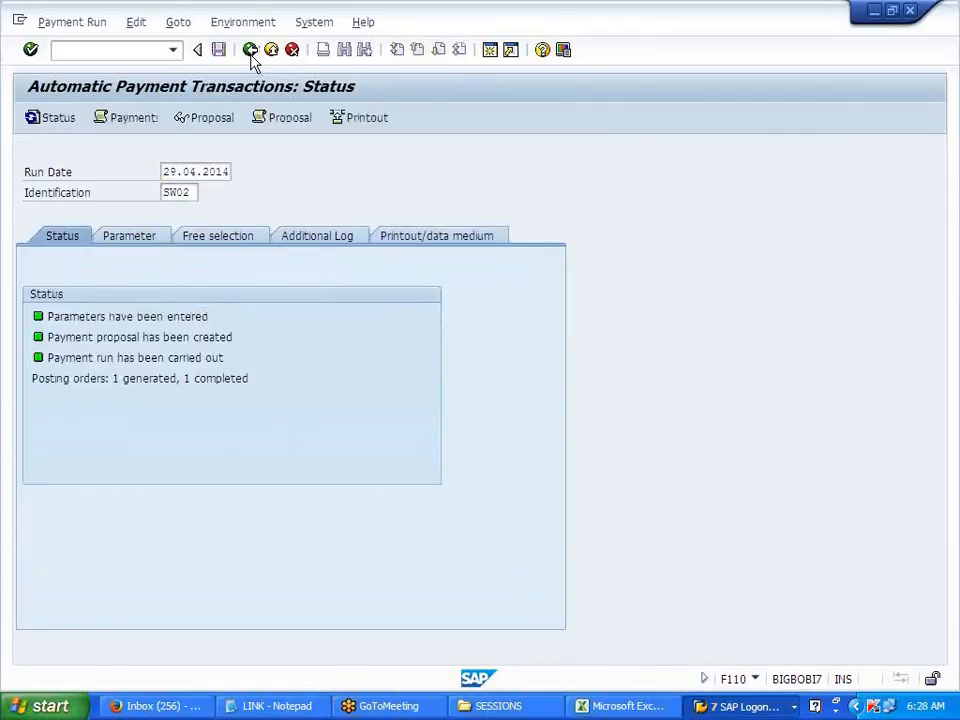
click(251, 52)
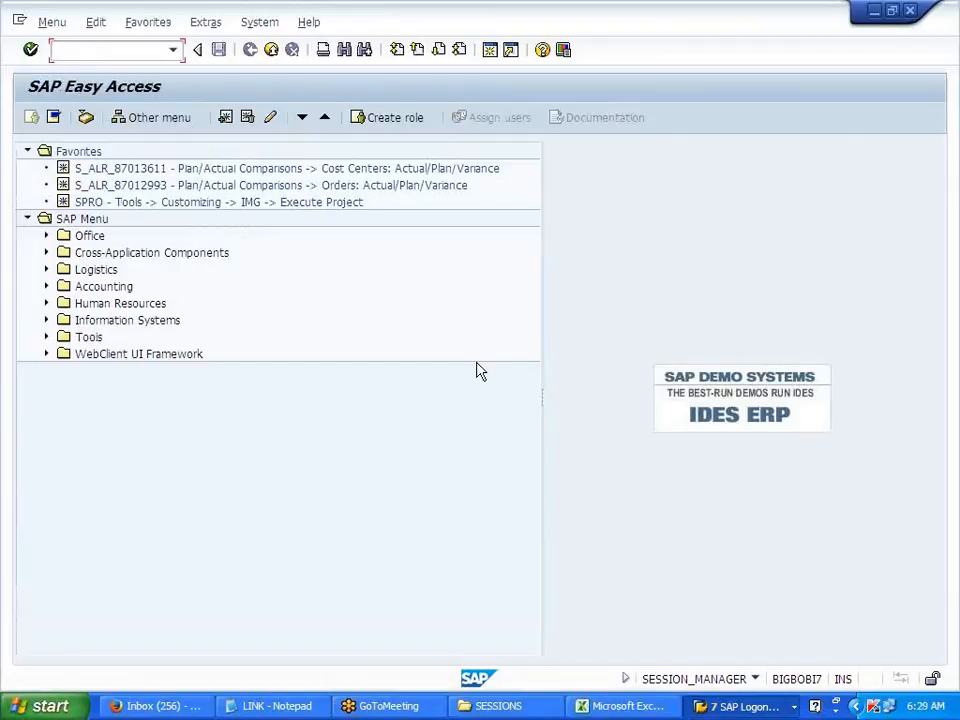
- Display document 11000 of company code SW01 with transaction FB03
text(FB03)
key(Return)
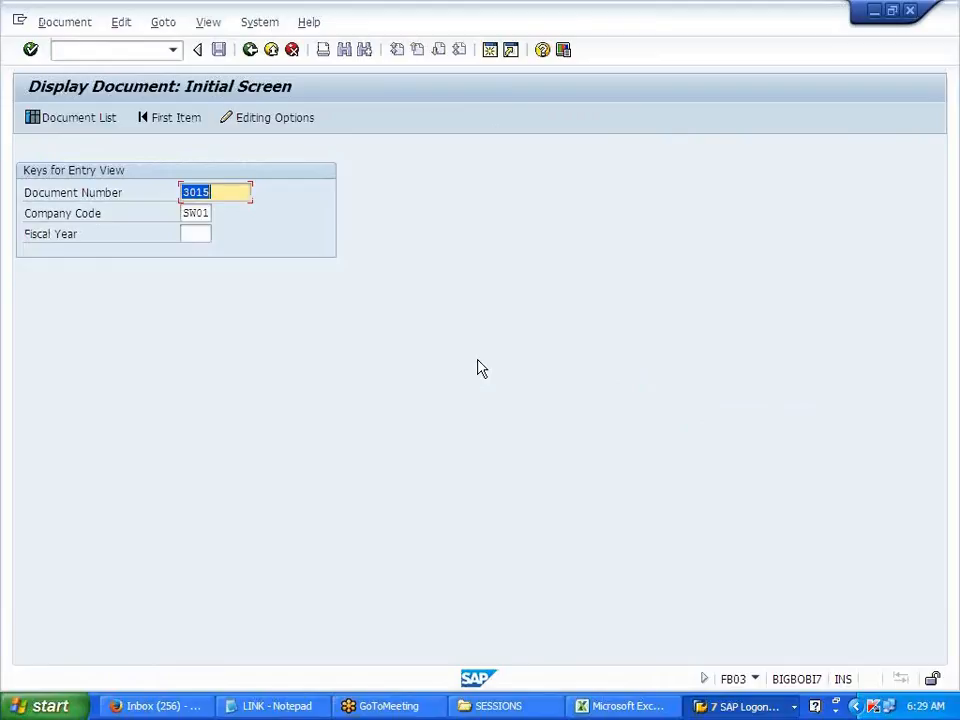
text(11000)
key(Return)
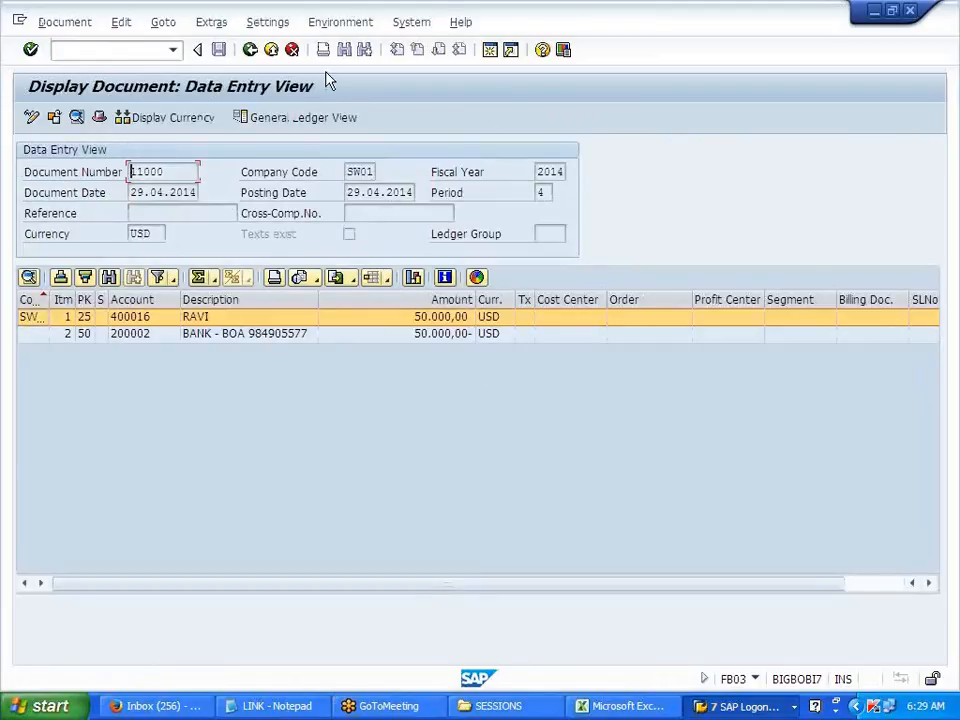
- Look up the check information for the displayed document and return to SAP Easy Access
click(336, 21)
click(340, 66)
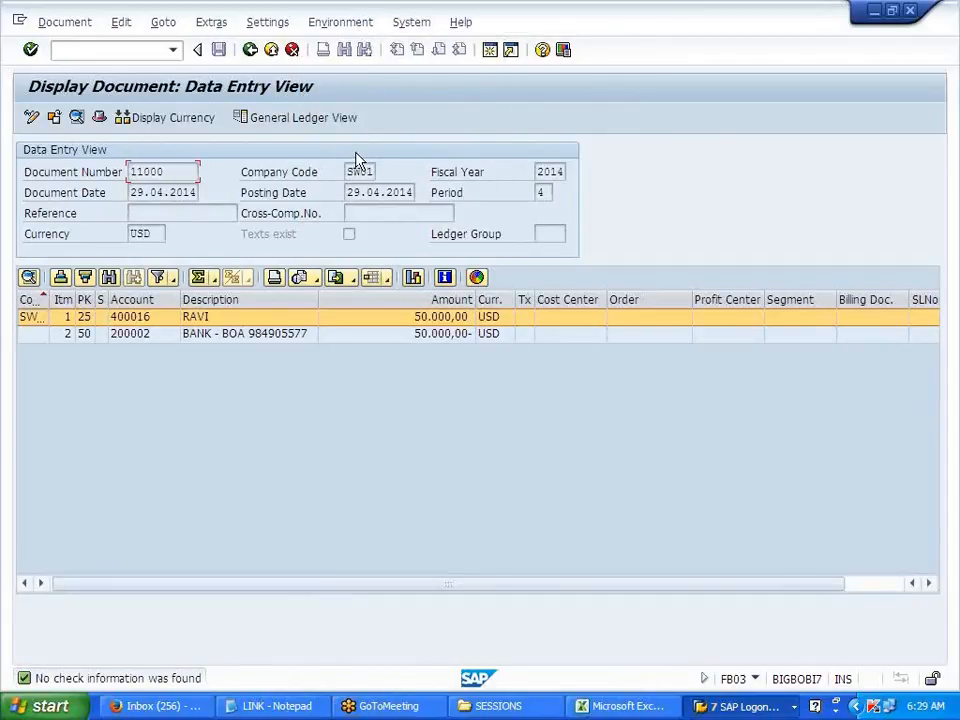
click(251, 50)
click(251, 50)
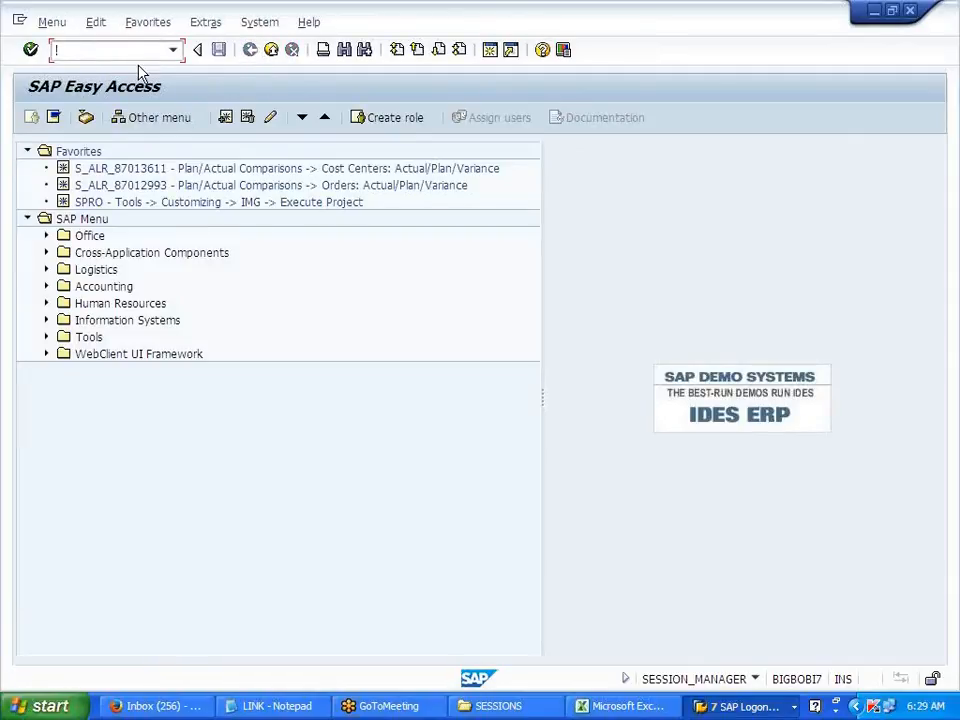
- Switch to the SWAPNA workbook in Excel and enter the heading ELECTRONIC BANK STATEMENT in cell H59 of the BANKING sheet
click(655, 708)
scroll(339, 463, down, 5)
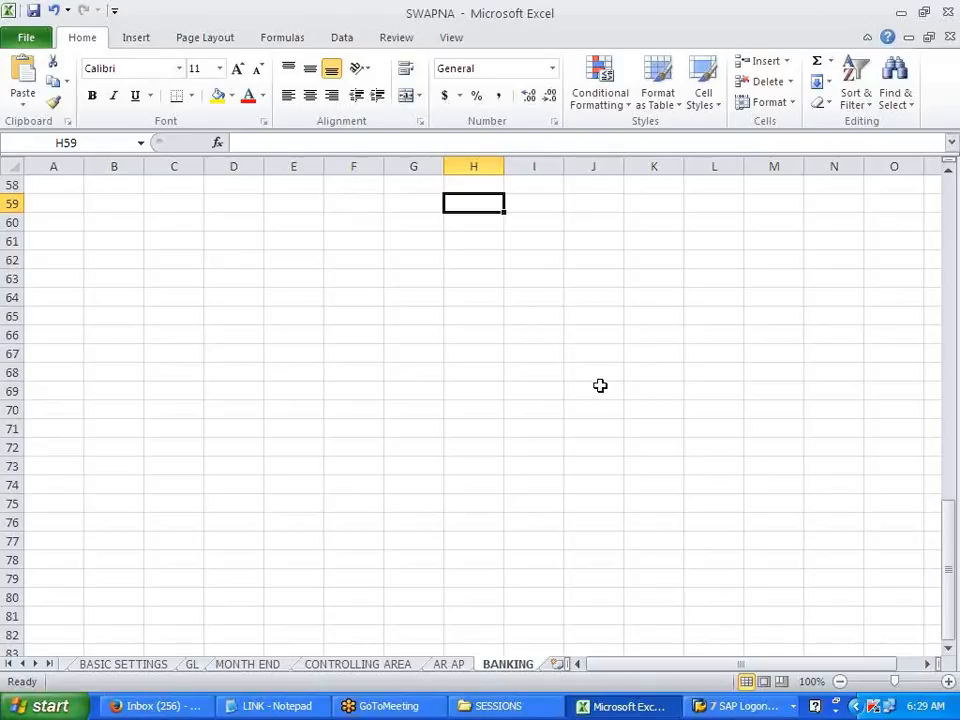
text(ELECT)
text(RO)
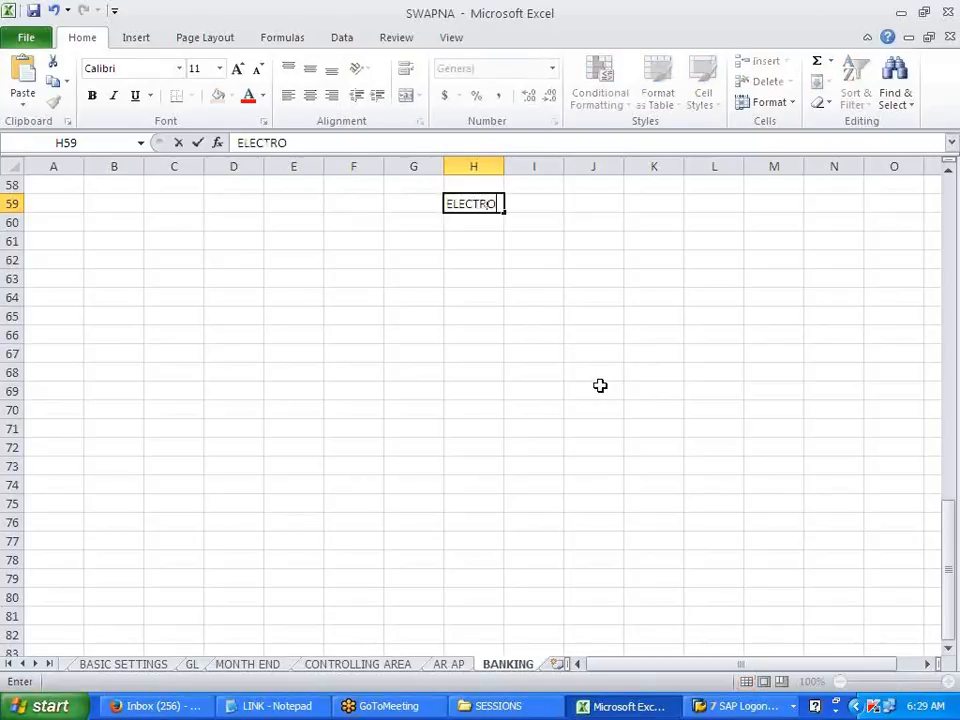
text(NIC BANK S)
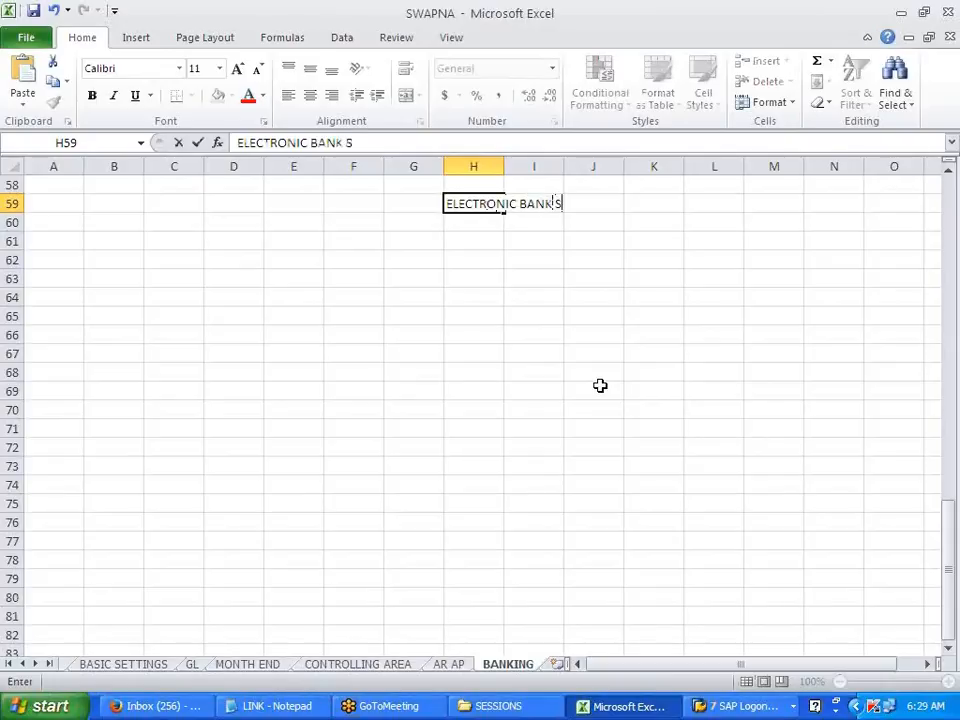
text(TATEMENT)
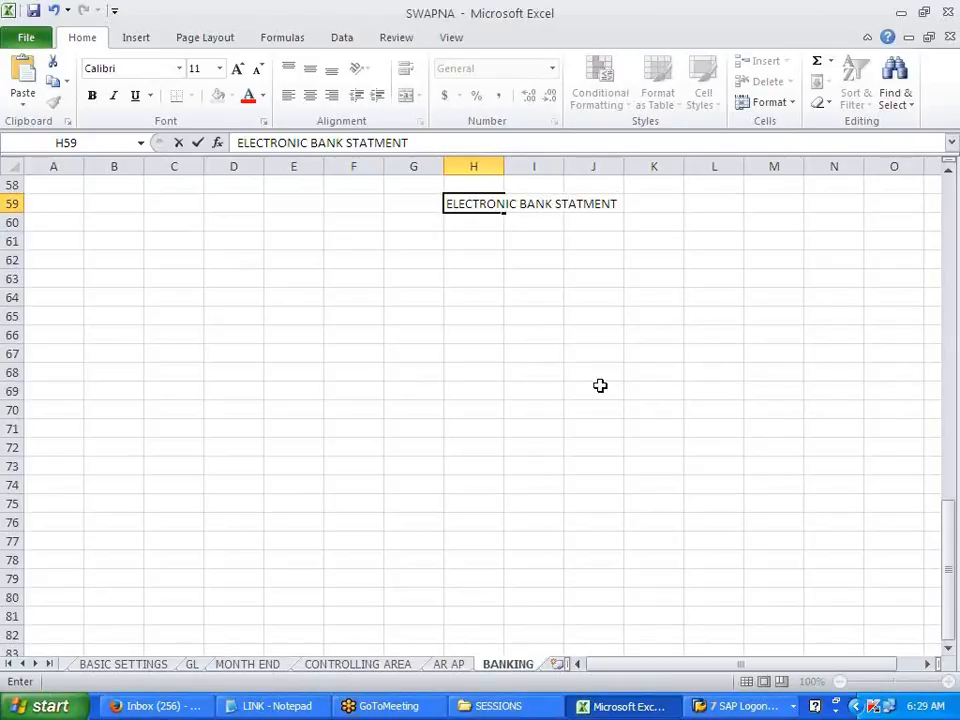
click(600, 386)
- Move the ELECTRONIC BANK STATEMENT heading from cell H59 to cell G60
drag(478, 199, 613, 201)
key(ctrl+c)
click(407, 219)
key(Return)
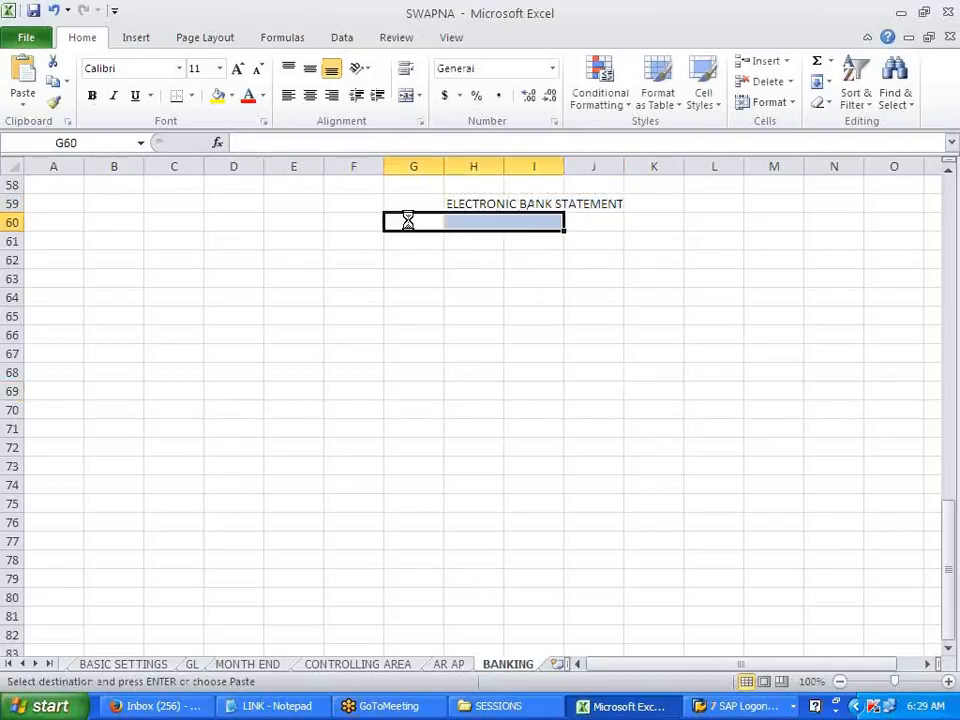
click(437, 297)
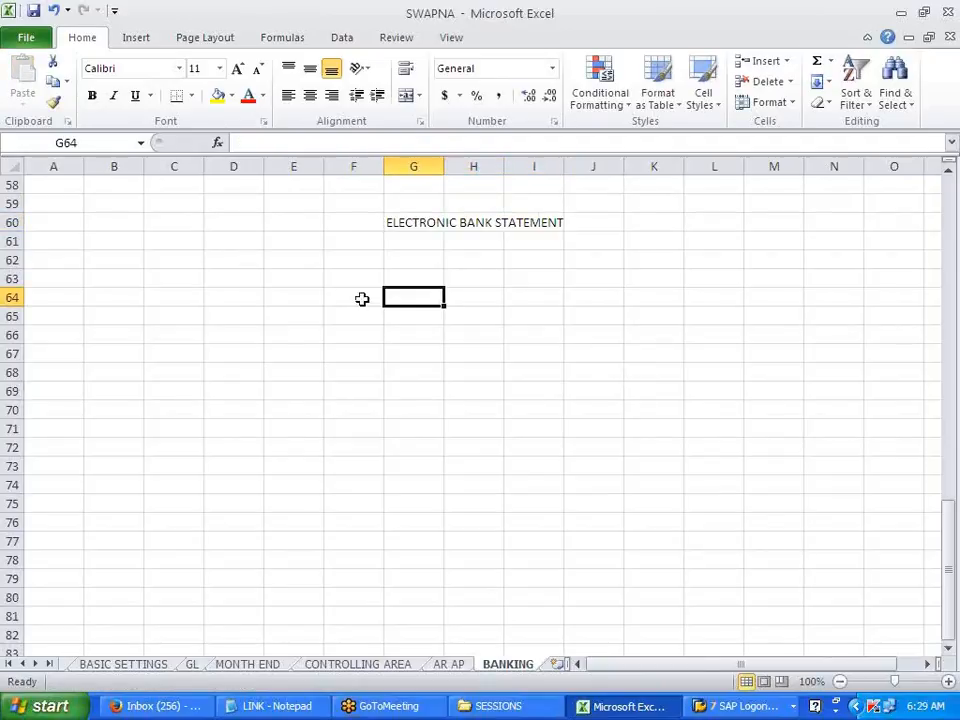
- Enter the purchase posting as PURCH in cell C63 and TO VENDOR in cell C64
click(184, 277)
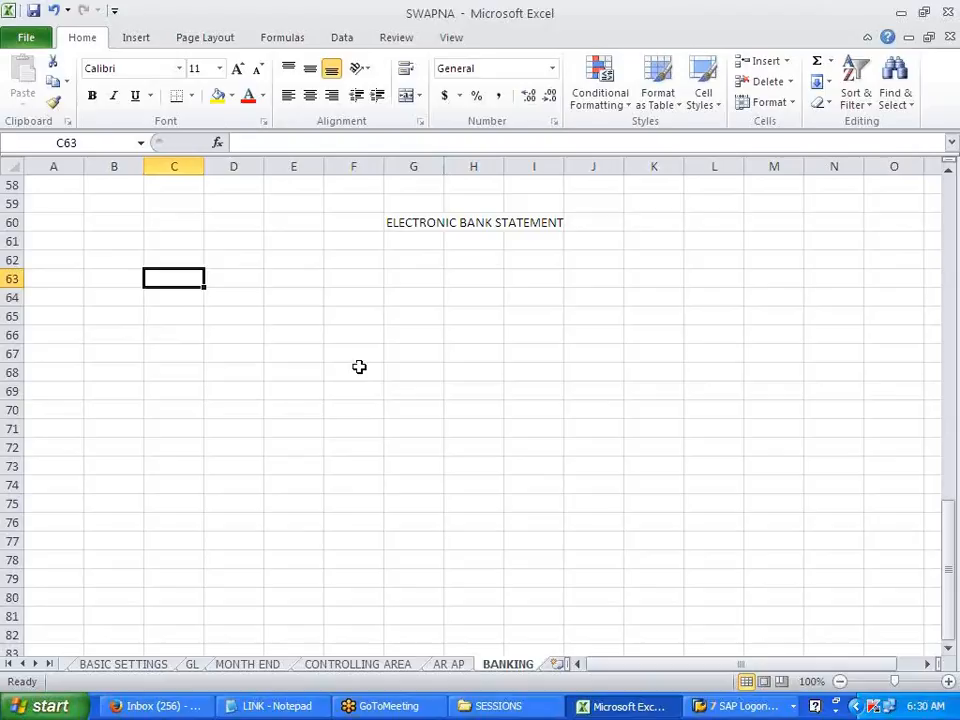
text(PURCH)
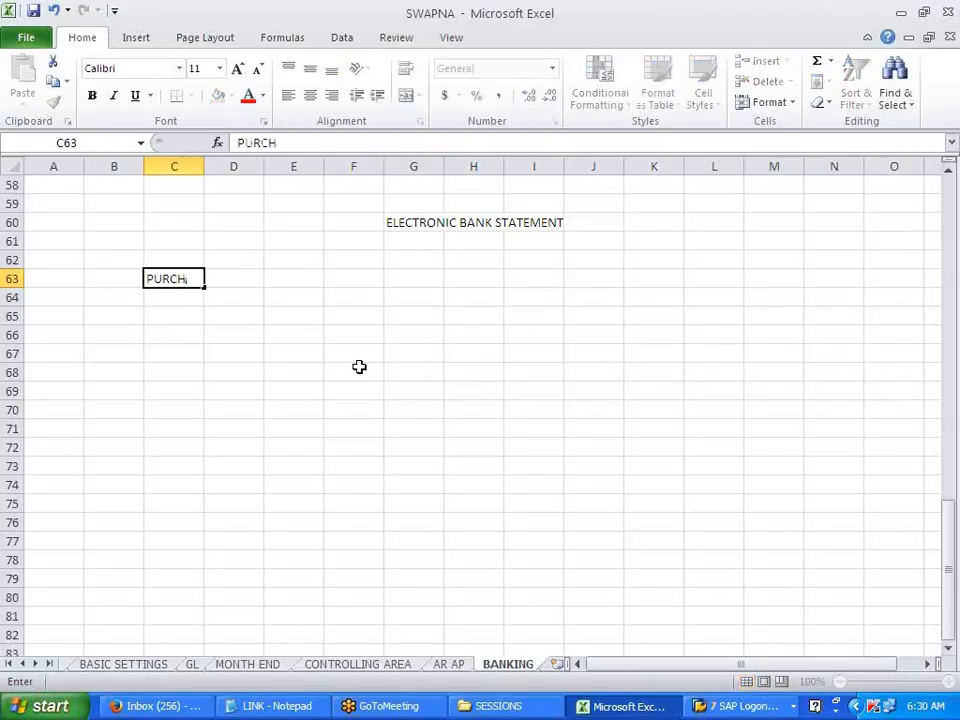
key(Return)
text(TO VENDOR)
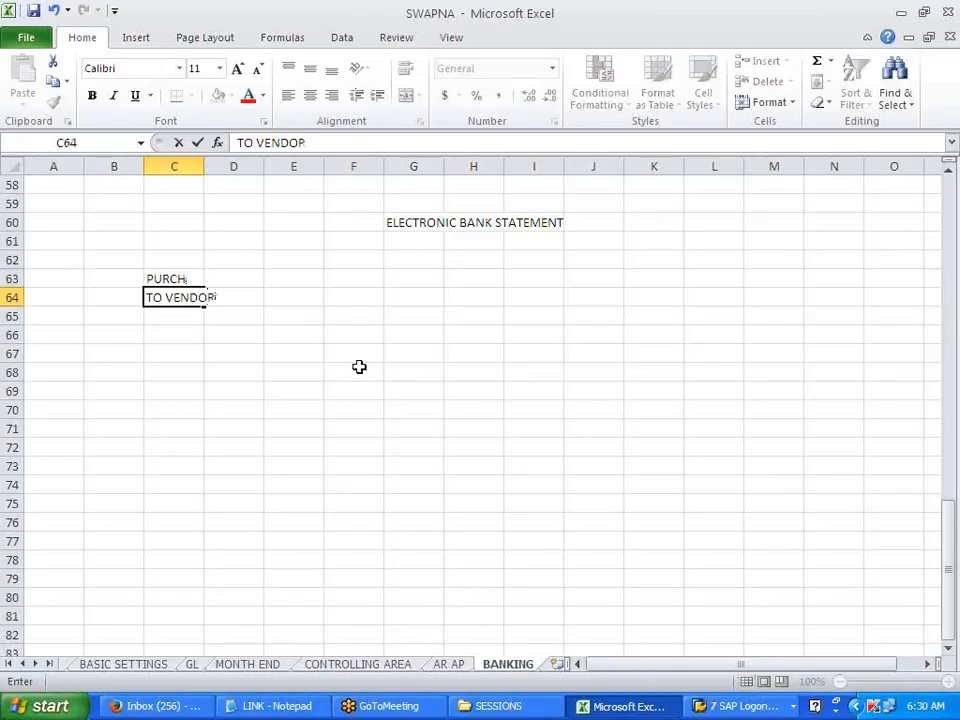
key(Return)
key(Return)
key(Return)
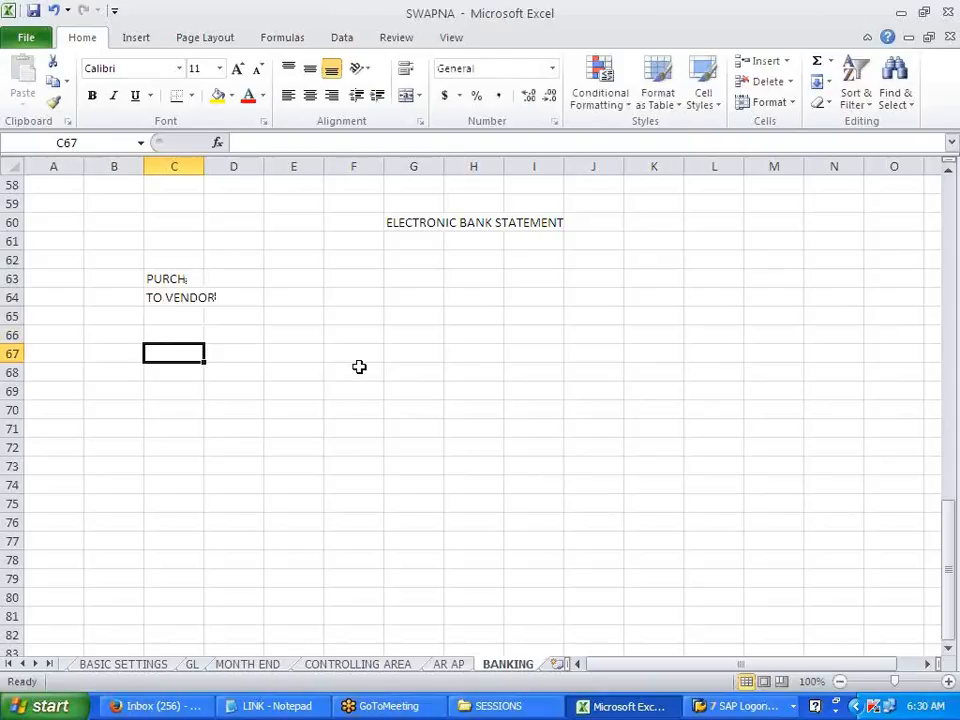
- Enter the payment posting as VENDOR in cell C67 and TO BANK in cell C68
text(VENDOR)
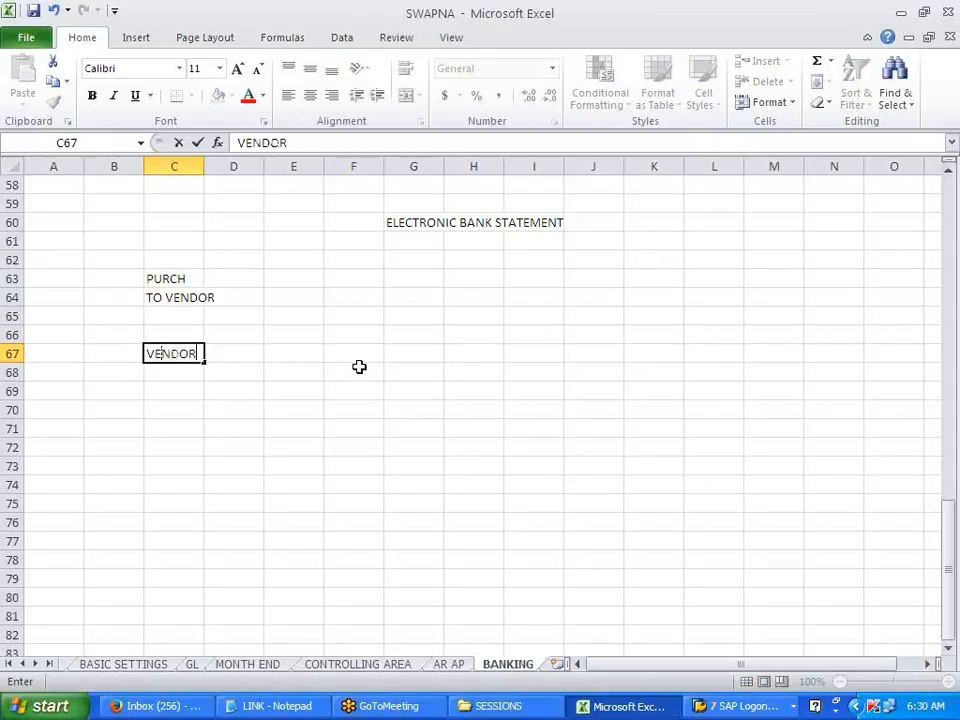
key(Return)
text(T)
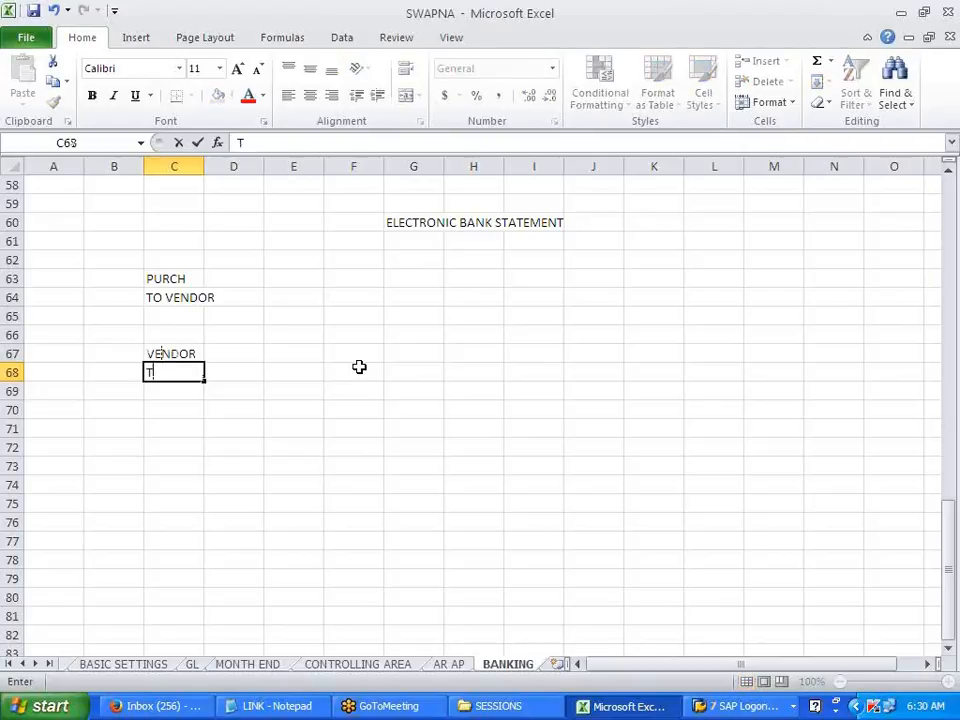
text(O BANJK)
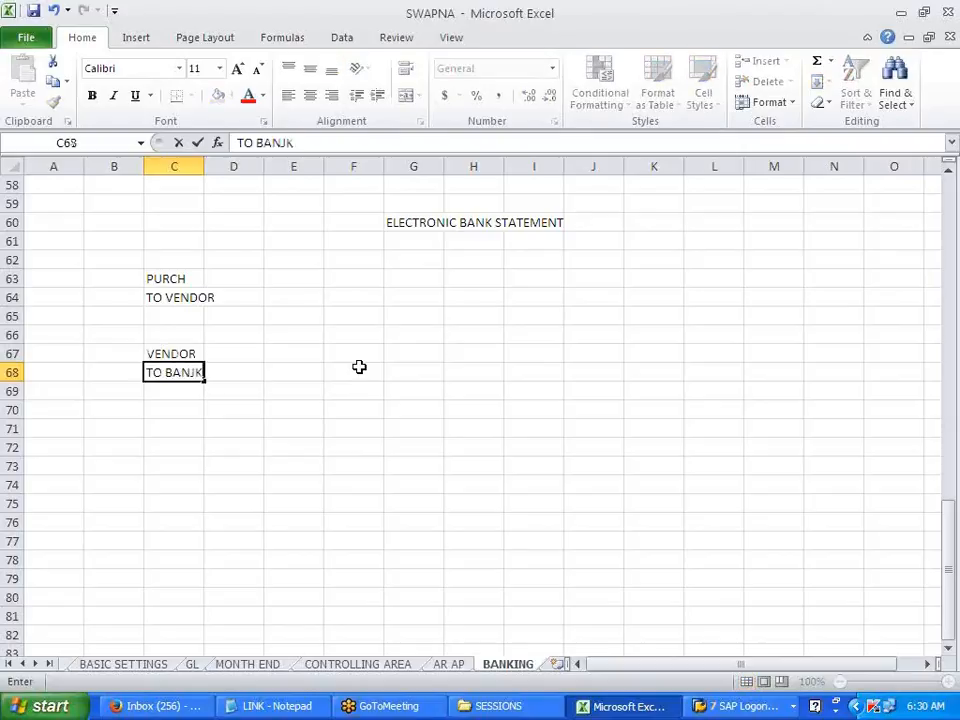
key(BackSpace)
key(BackSpace)
text(K)
key(Tab)
- Enter a second purchase posting with PURCH in cell F63 and TO VENDOR in cell F64
click(359, 367)
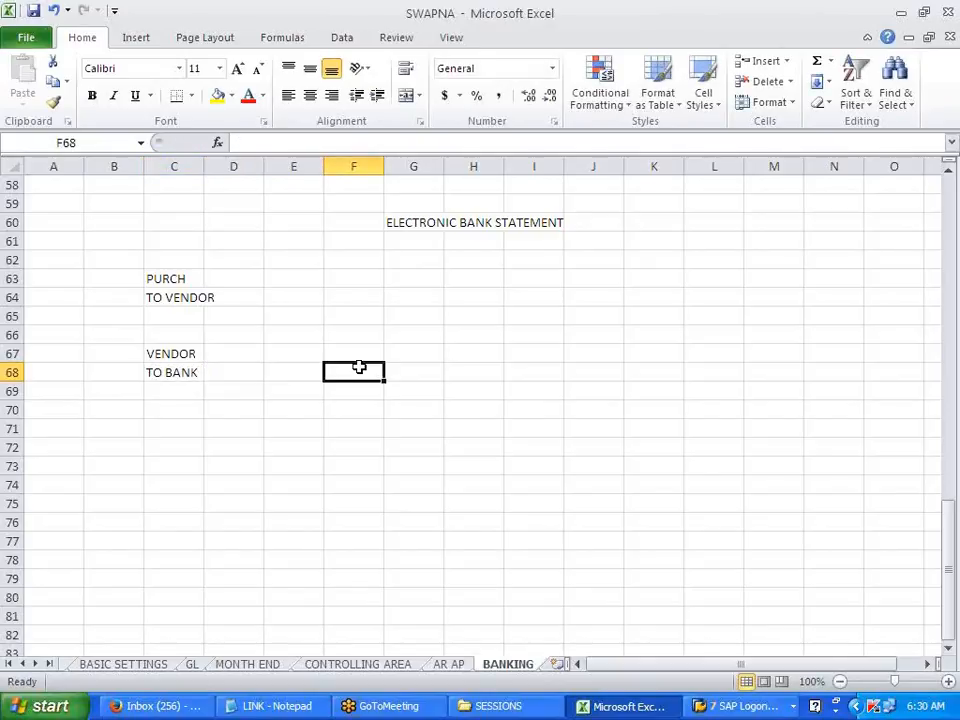
key(Up)
key(Up)
key(Up)
key(Up)
key(Up)
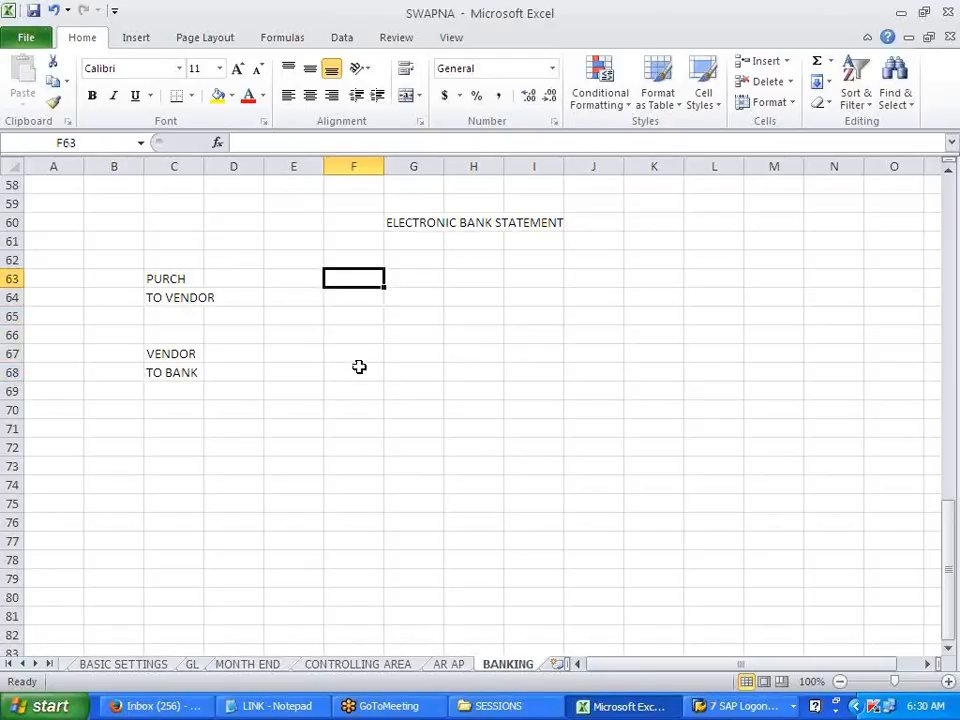
text(PURCH)
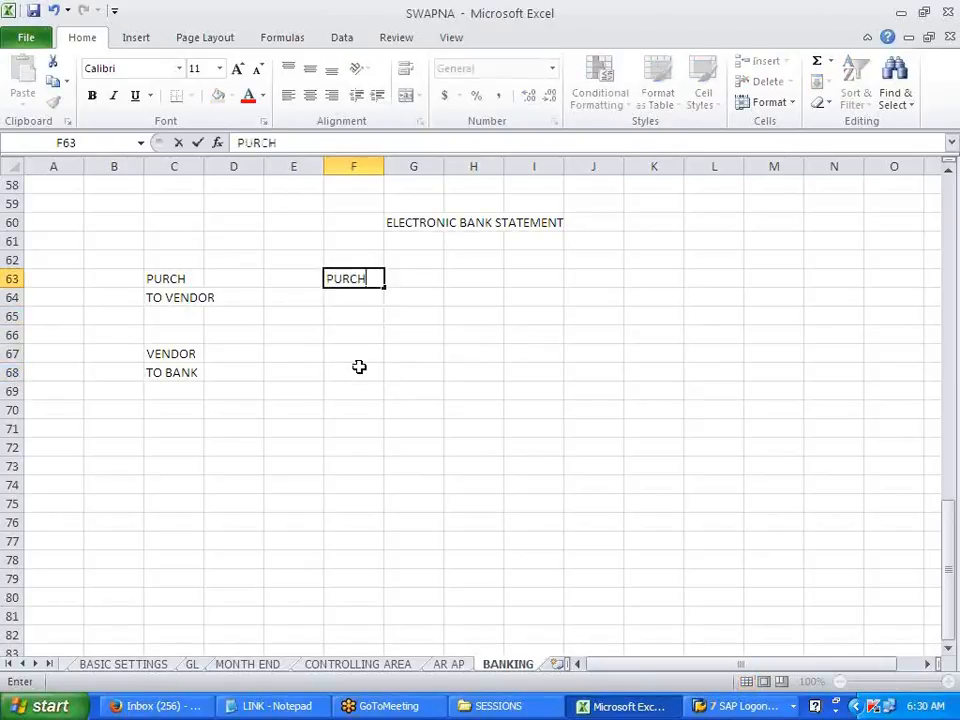
key(Return)
text(TO VENDOR)
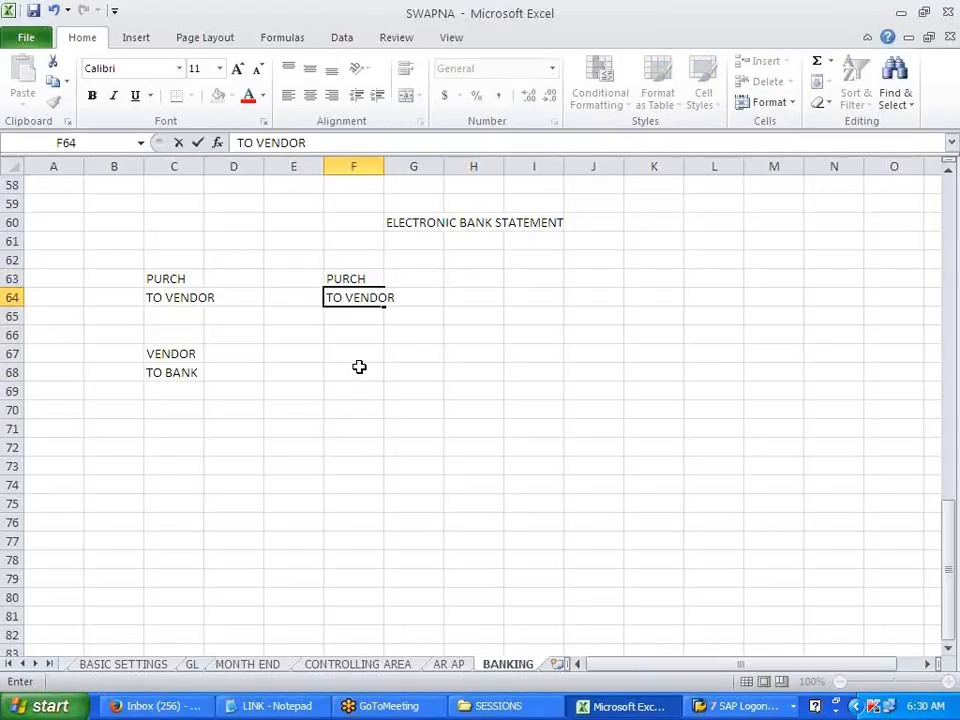
click(359, 367)
- Enter the second payment posting as VENDOR in cell F67 and TO CHECK ISSUED in cell F68
drag(169, 281, 227, 381)
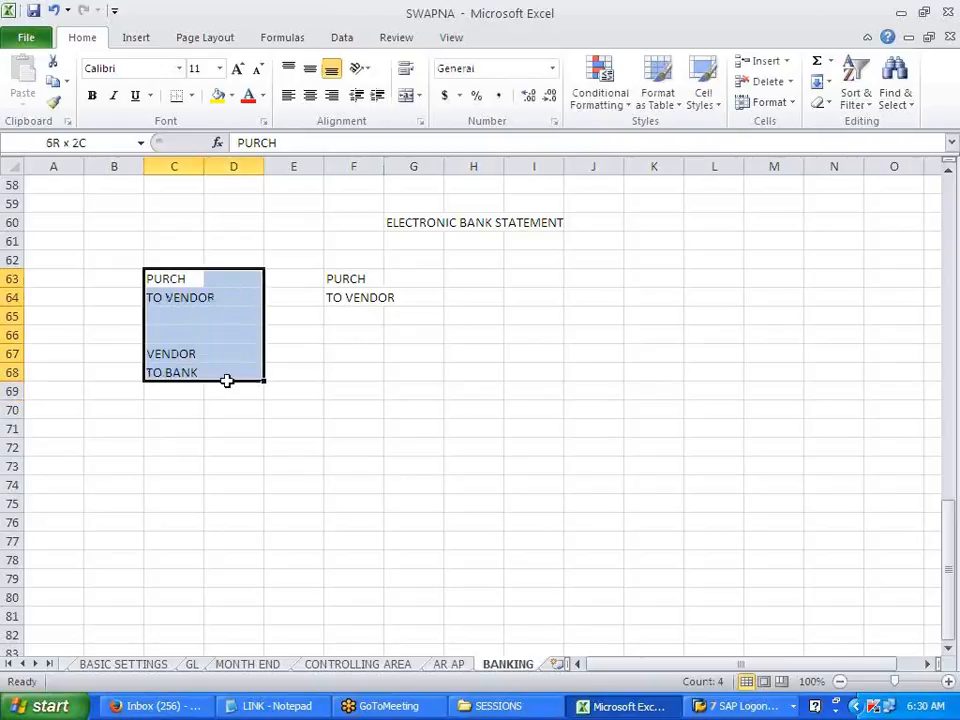
drag(360, 285, 386, 313)
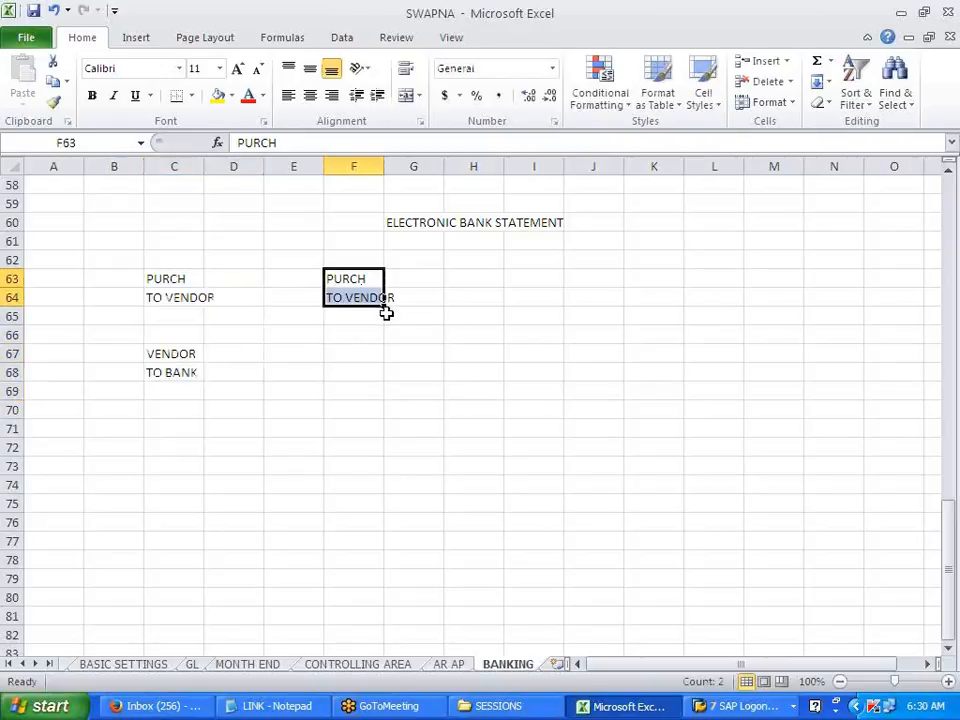
click(397, 330)
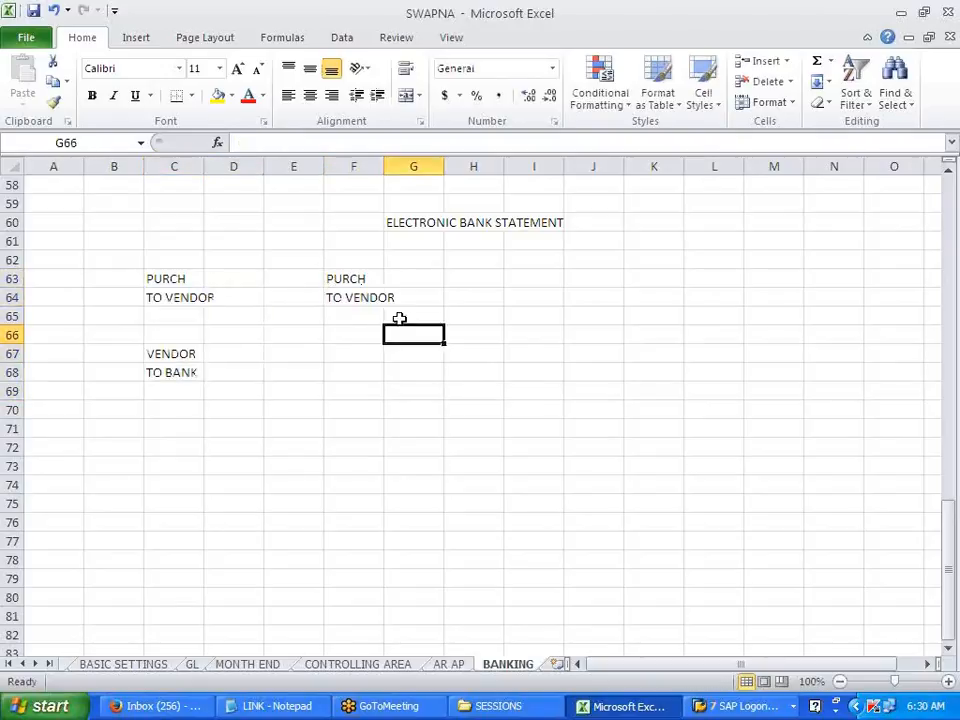
click(350, 352)
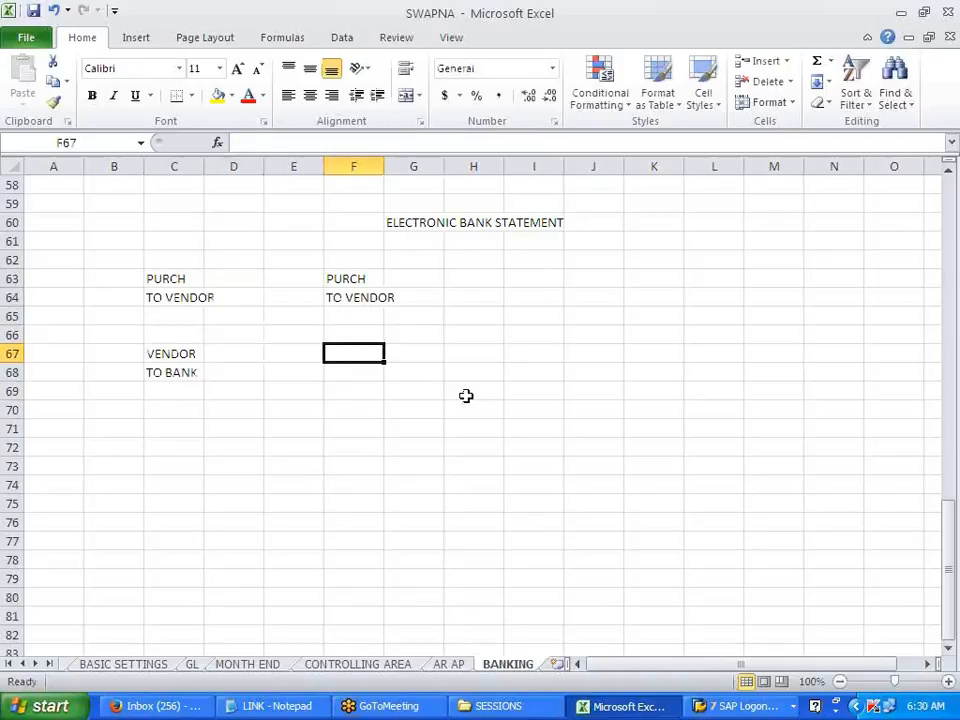
text(VENDOR)
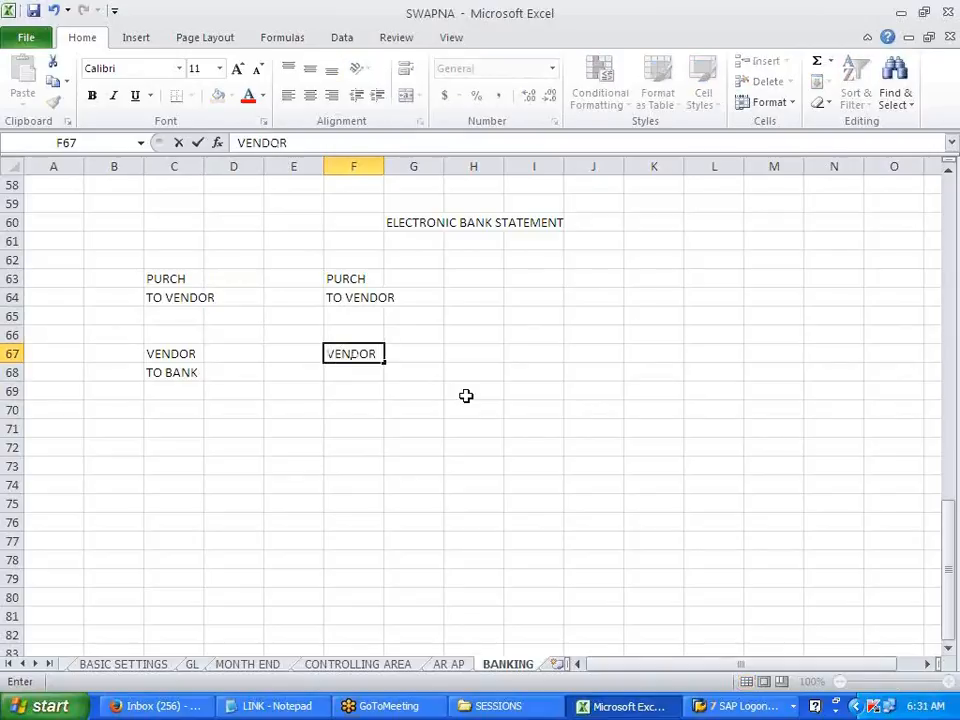
key(Return)
text(TO CHECK)
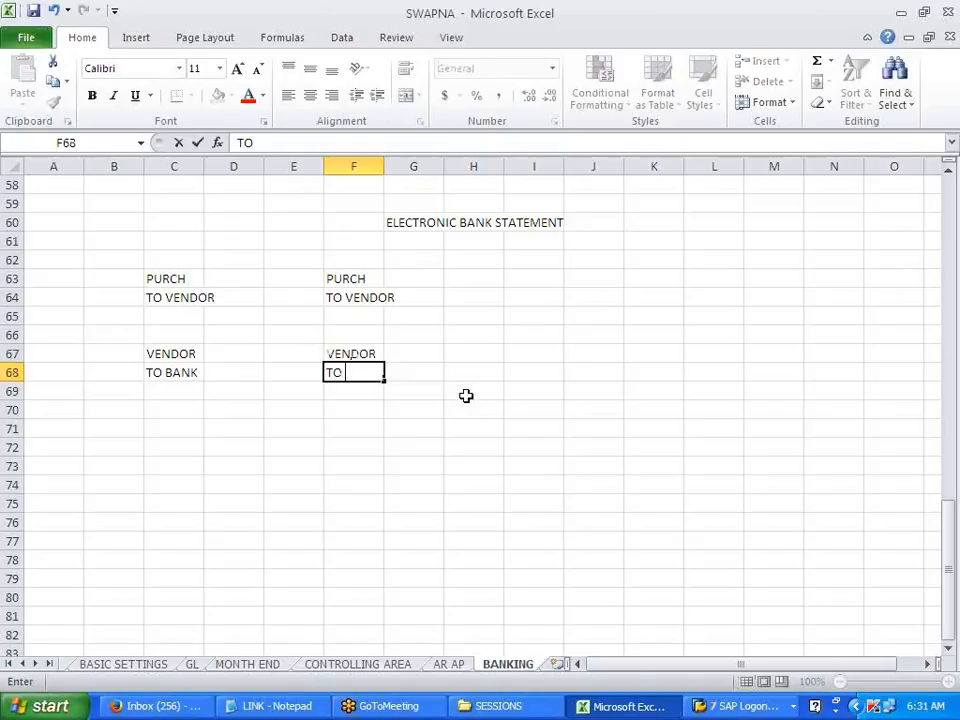
text( ISSUED)
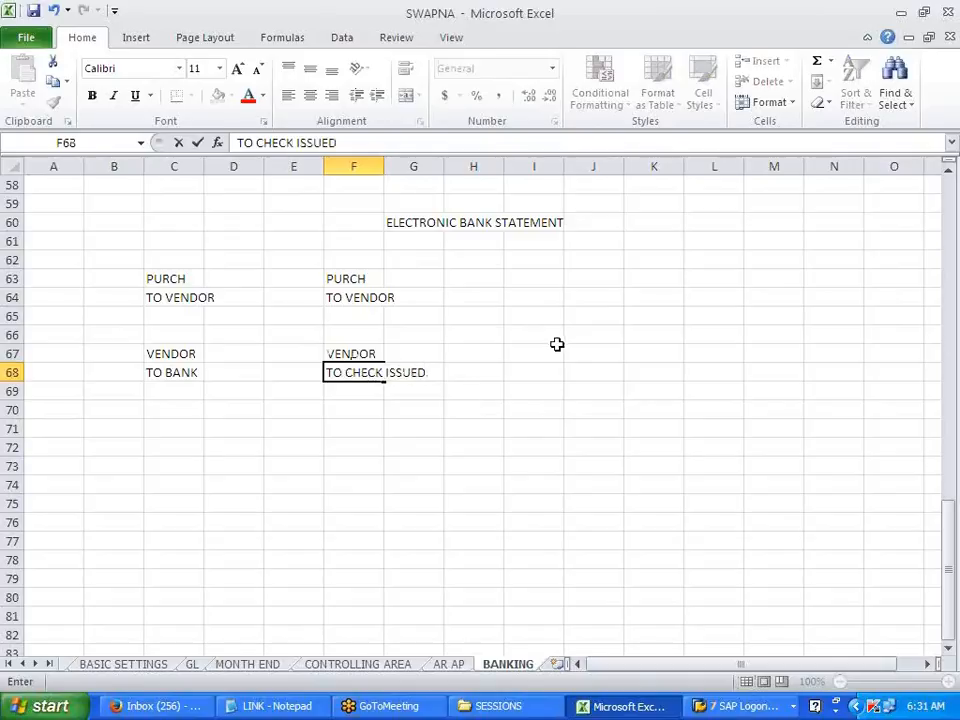
click(524, 447)
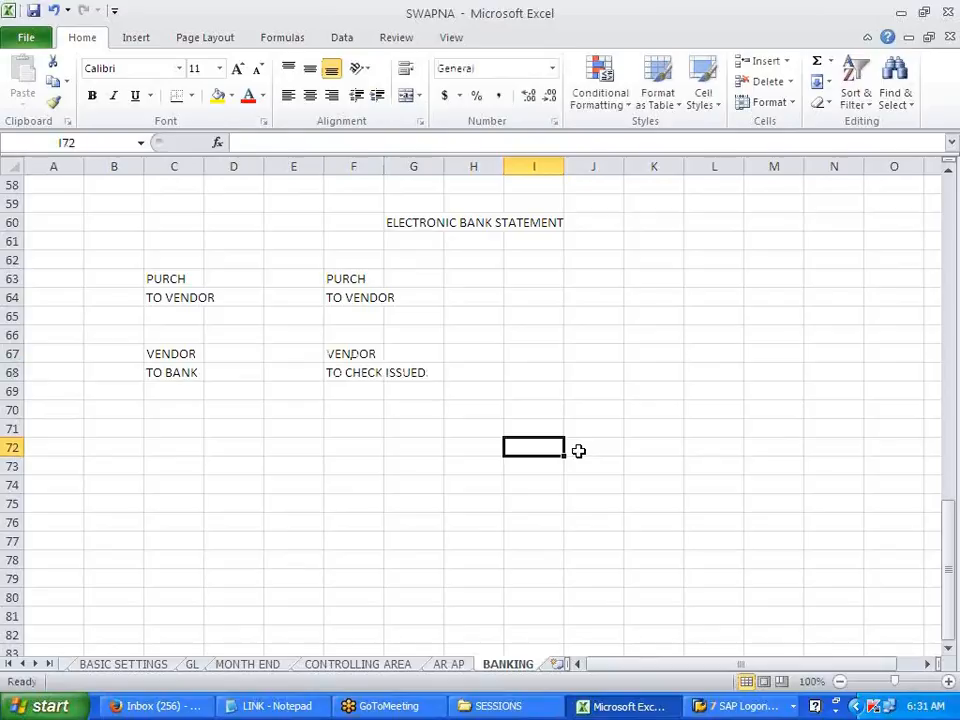
- Enter the bank clearing posting as CHECK ISSUED in cell F70 and TO MAIN BANK in cell F71
click(197, 373)
click(334, 372)
click(392, 470)
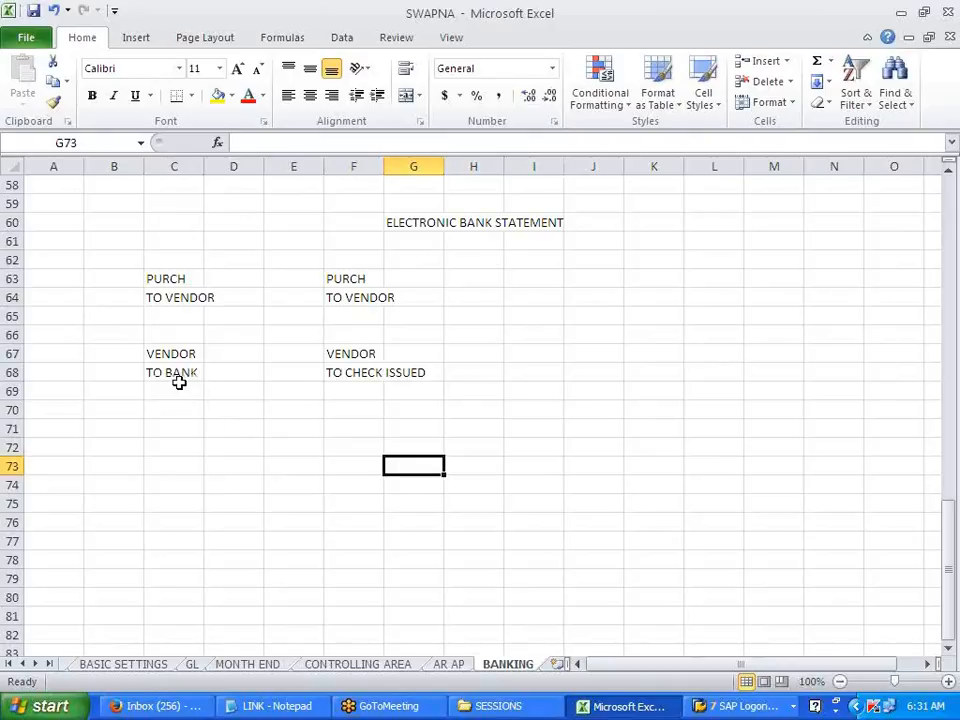
click(353, 410)
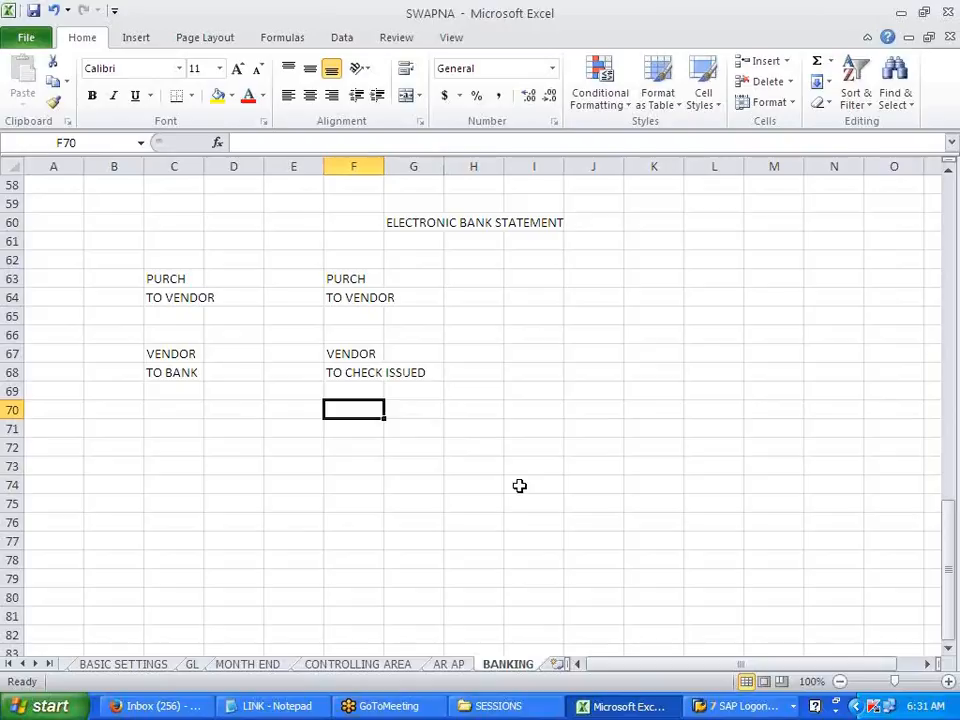
text(CHECK)
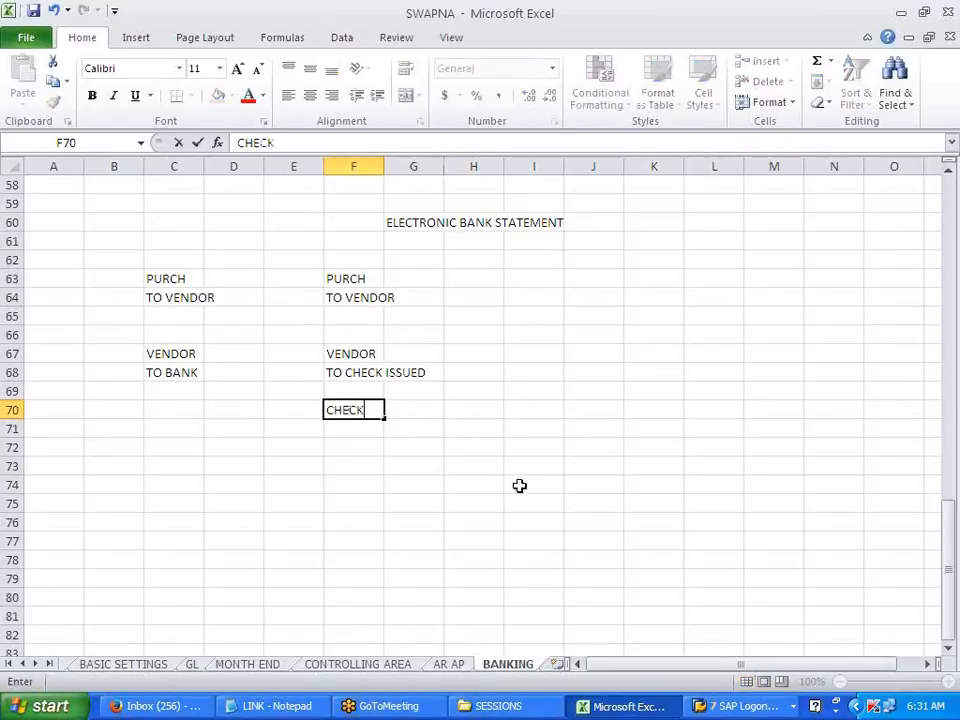
text( ISSUED)
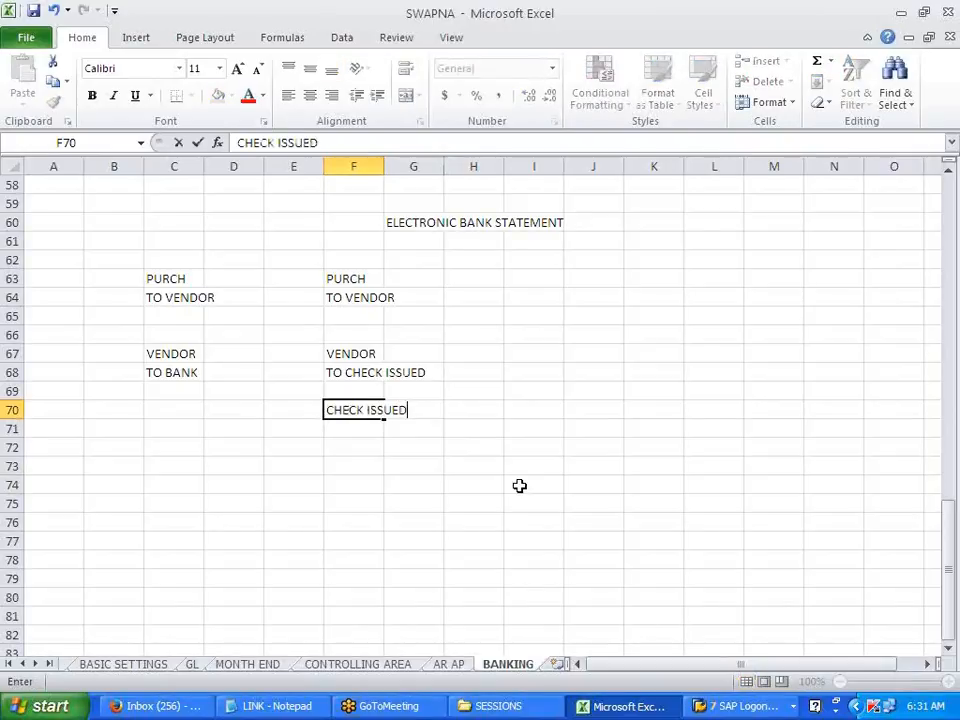
key(Return)
text(TO M)
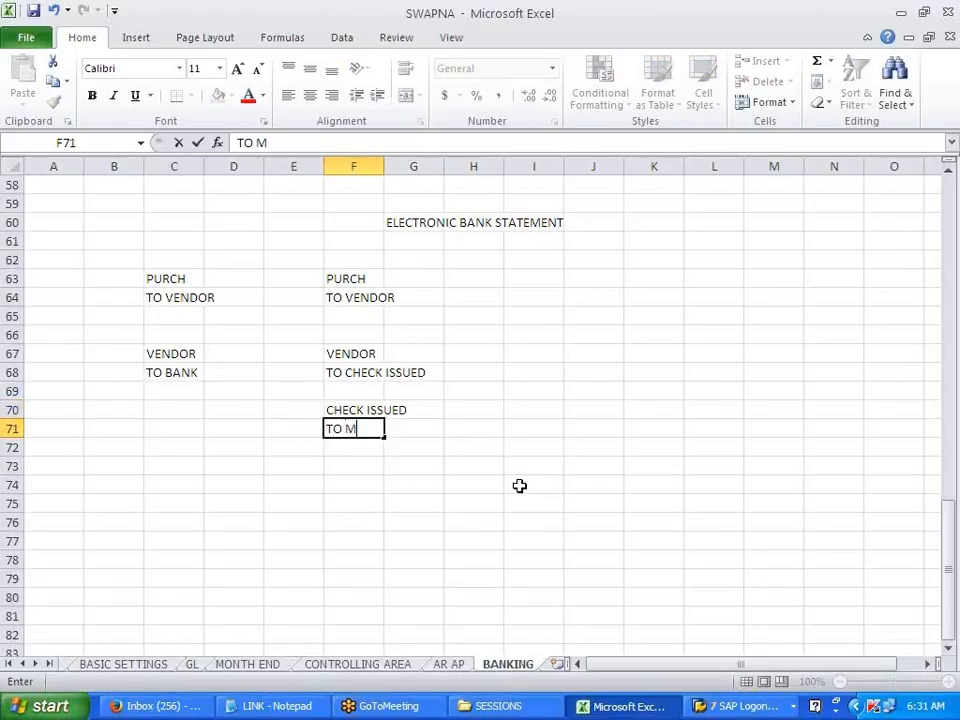
text(AIN BANK)
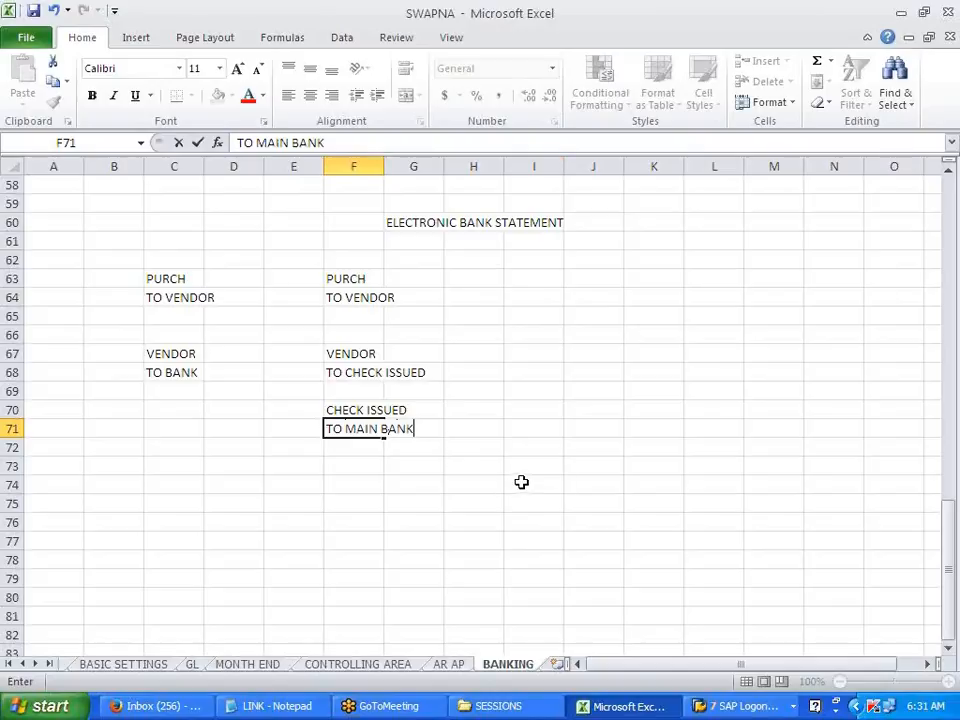
click(520, 485)
- Trace how the CHECK ISSUED lines in F68 and F70 link VENDOR to MAIN BANK, against the direct payment entry in C67:C68
drag(336, 373, 420, 372)
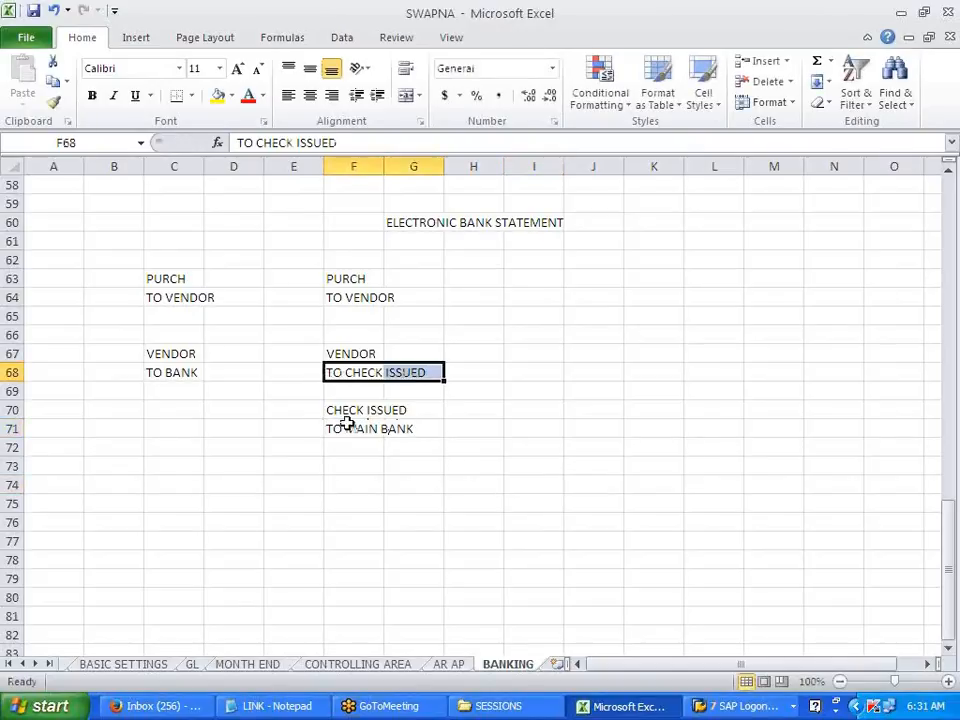
drag(340, 415, 420, 413)
drag(343, 375, 418, 373)
drag(334, 416, 401, 413)
click(360, 353)
click(371, 430)
click(350, 356)
click(358, 426)
click(437, 500)
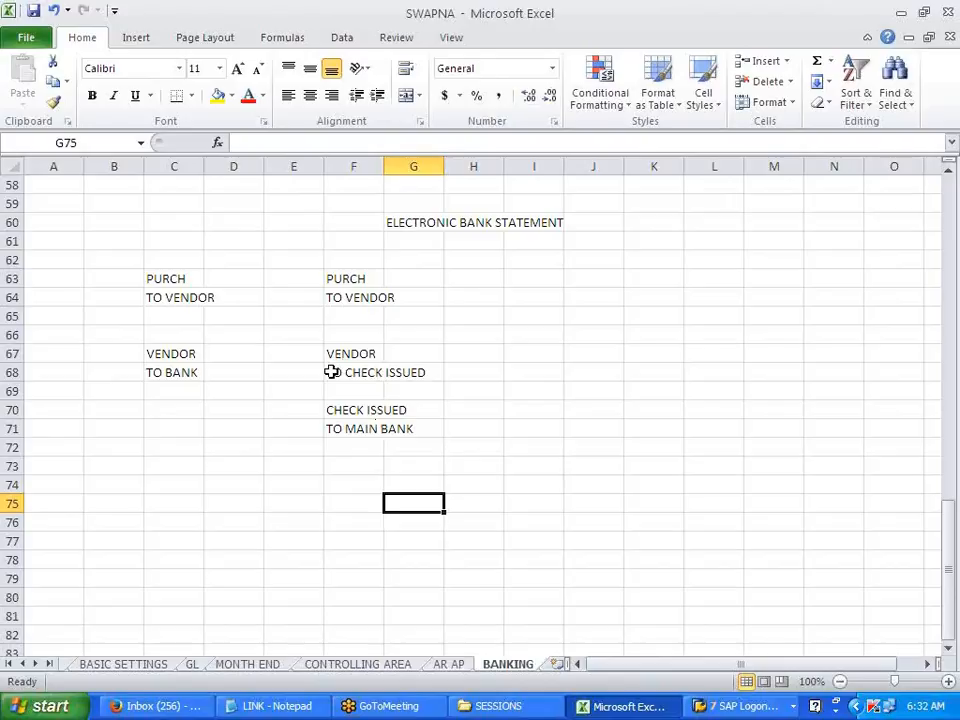
drag(331, 372, 403, 371)
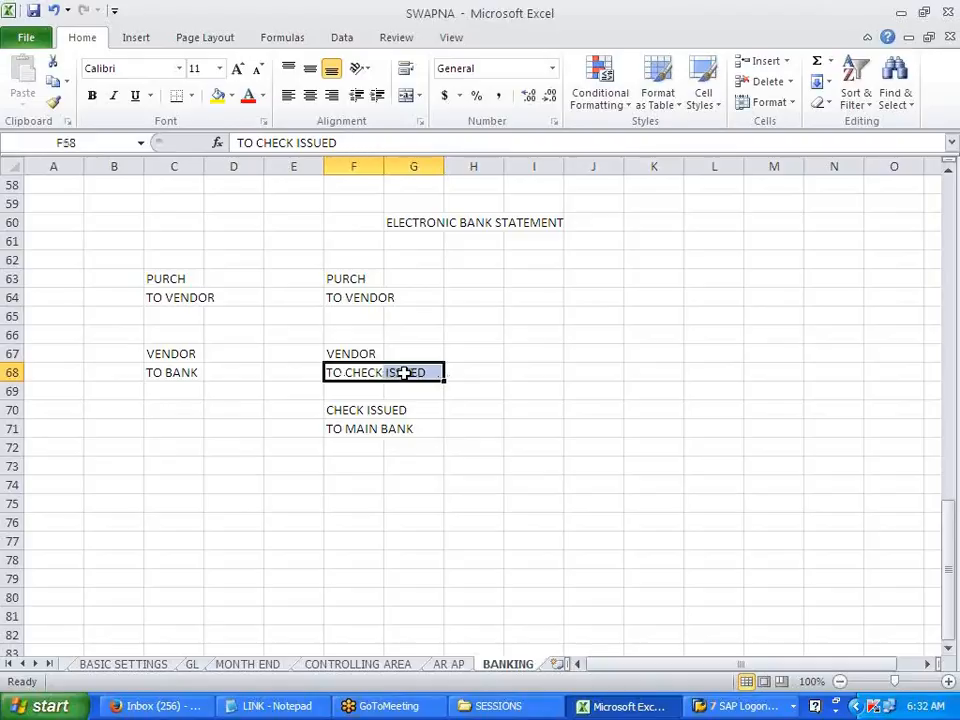
click(366, 430)
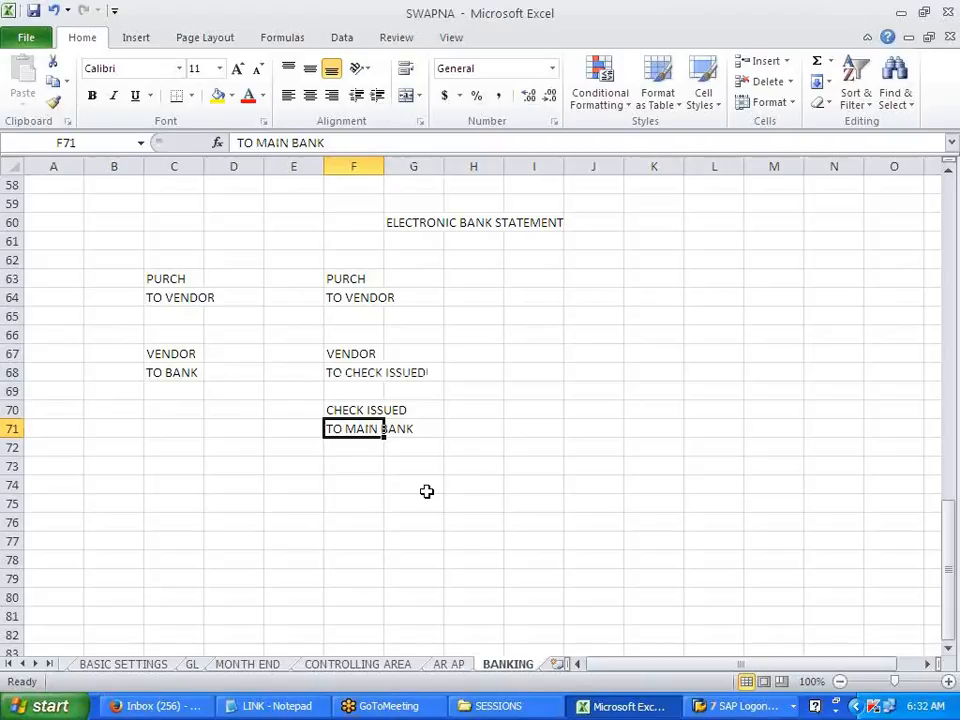
click(154, 360)
click(173, 374)
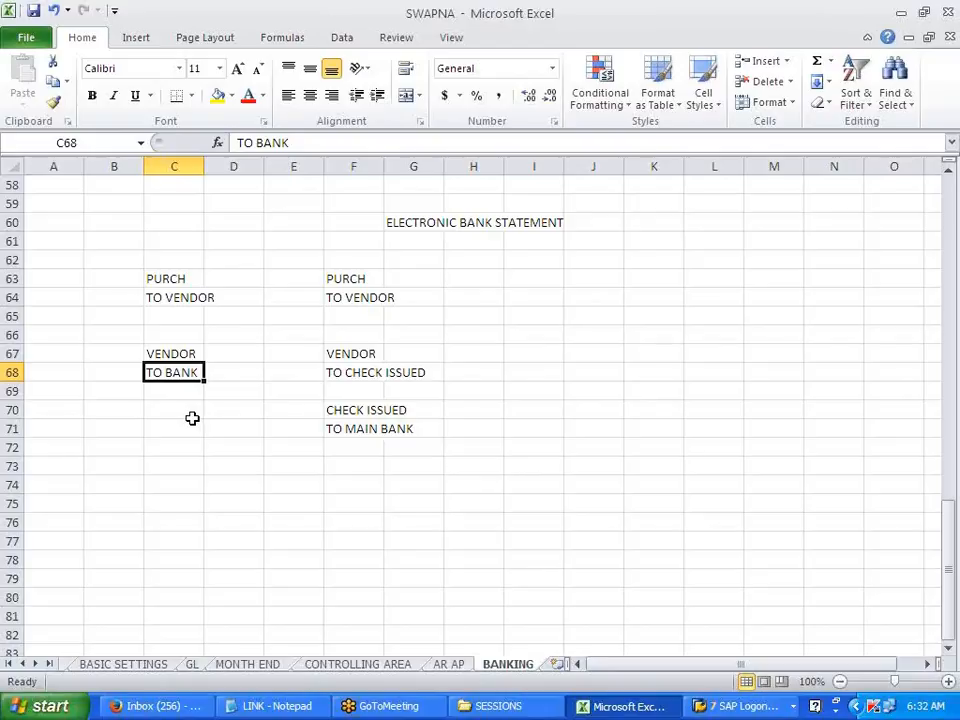
click(238, 467)
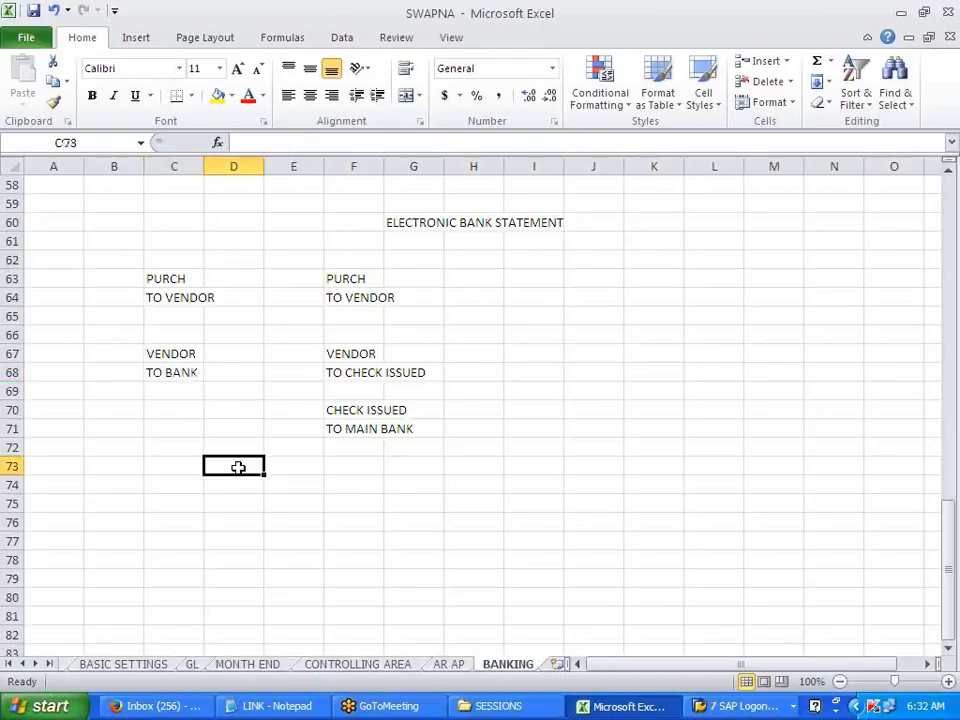
- Label the TO CHECK ISSUED line as INTERMEDIARY A/C in cell H68
click(367, 372)
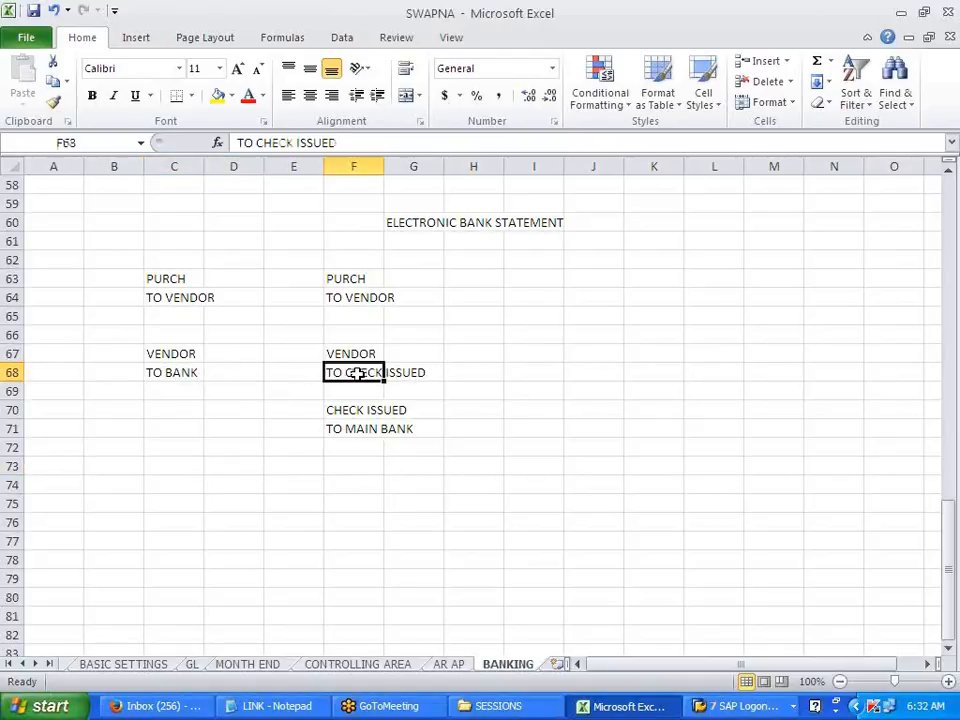
key(Right)
key(Right)
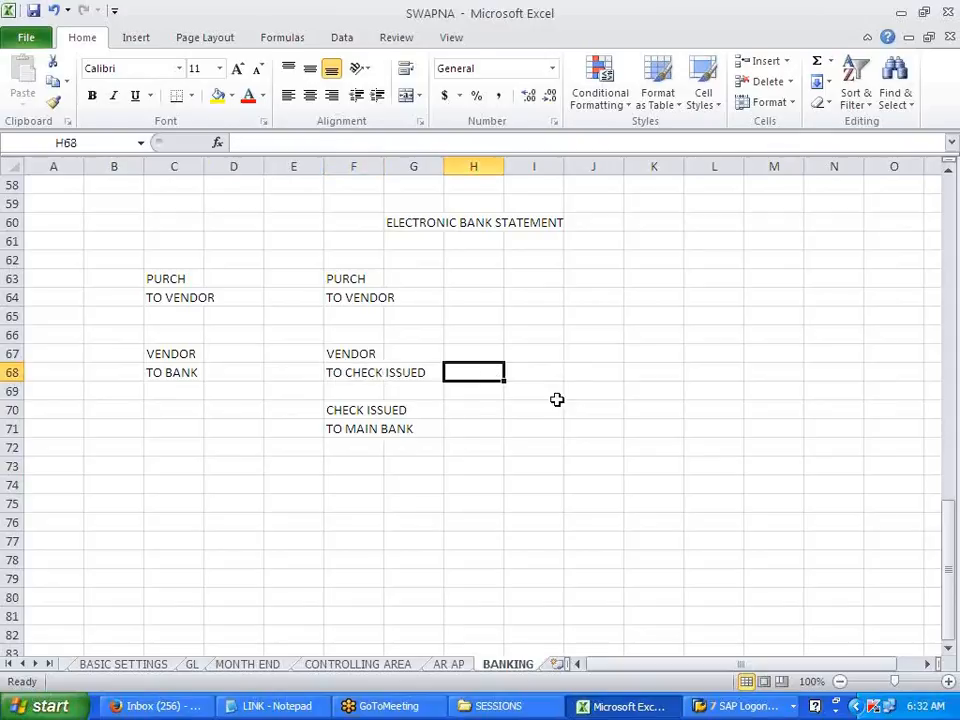
text(INTERMD)
key(BackSpace)
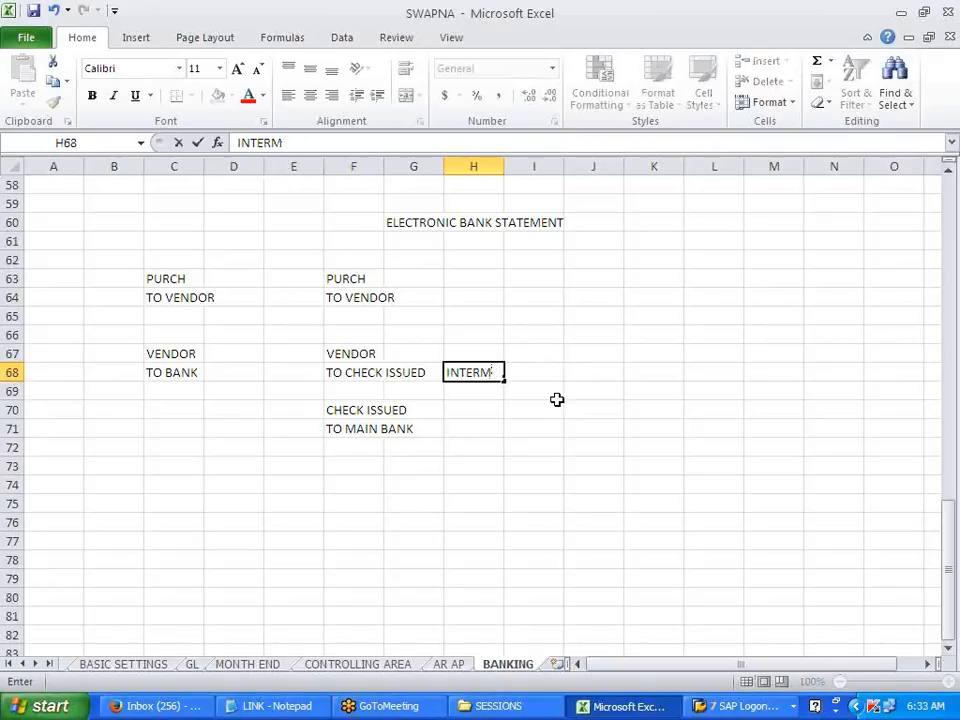
text(EDIARY )
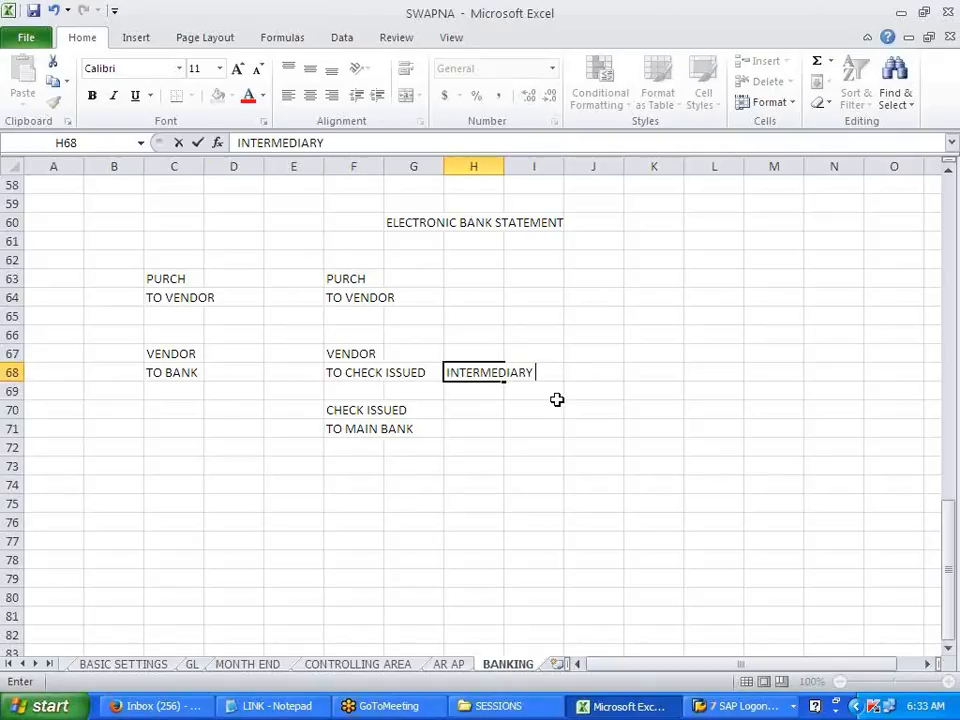
text(A/C)
click(496, 447)
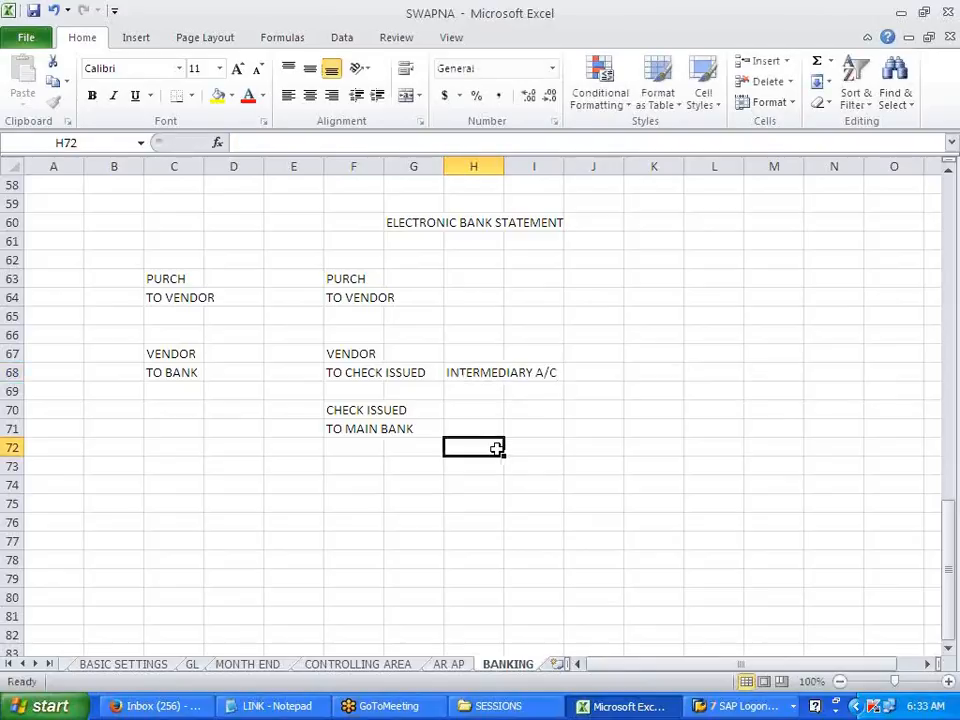
- Compare the direct vendor-to-bank payment in C67:C68 with the intermediary account posting in F68 and the main bank clearing in F70:F71
click(631, 502)
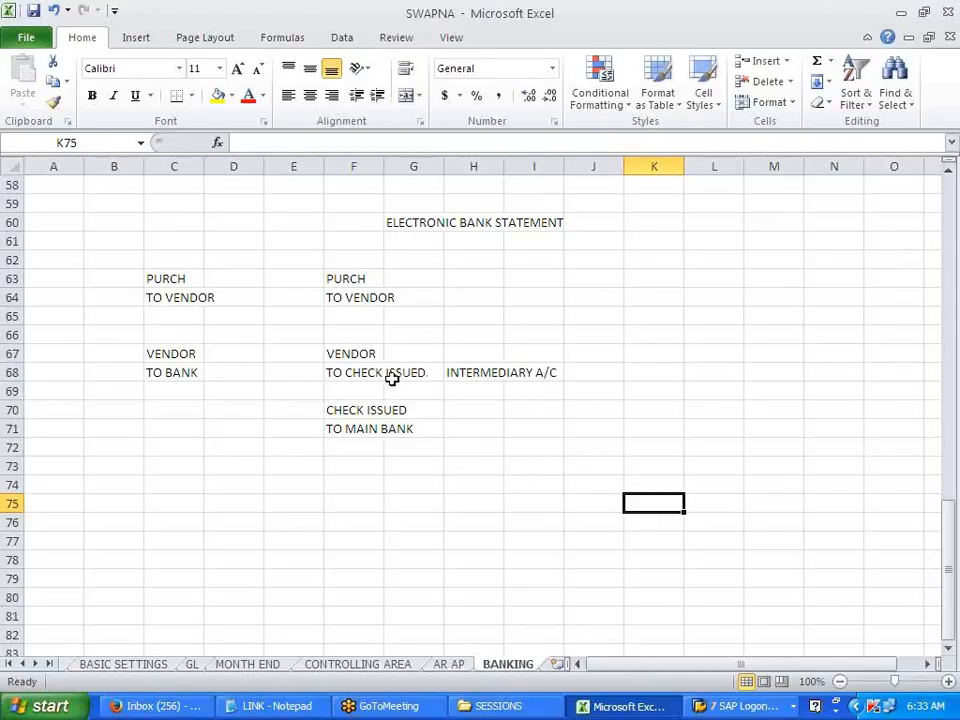
click(191, 355)
key(Down)
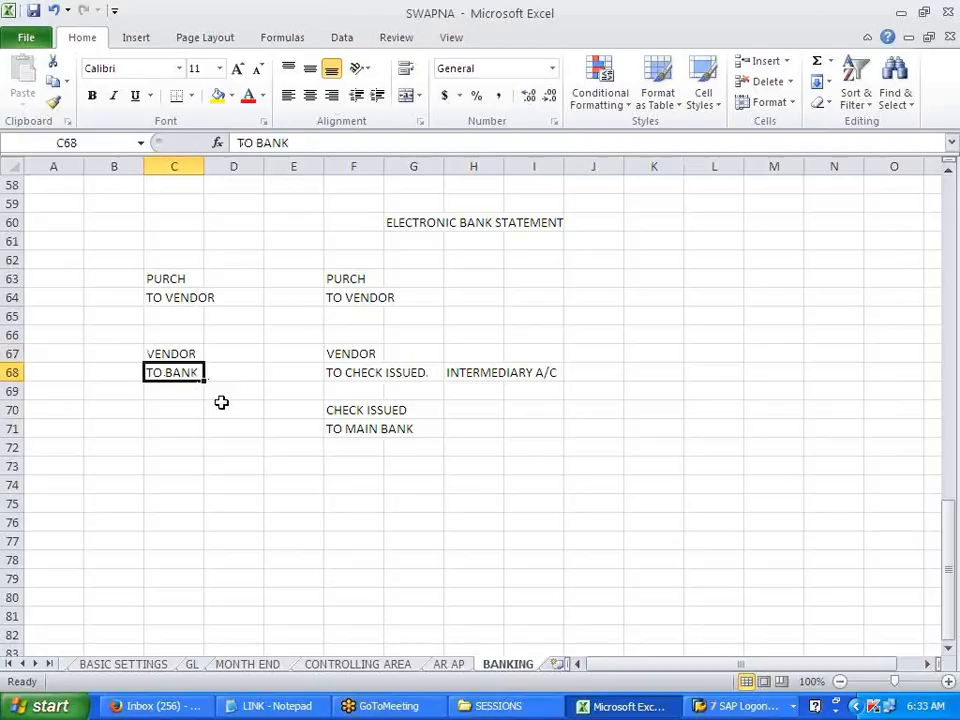
drag(343, 406, 421, 427)
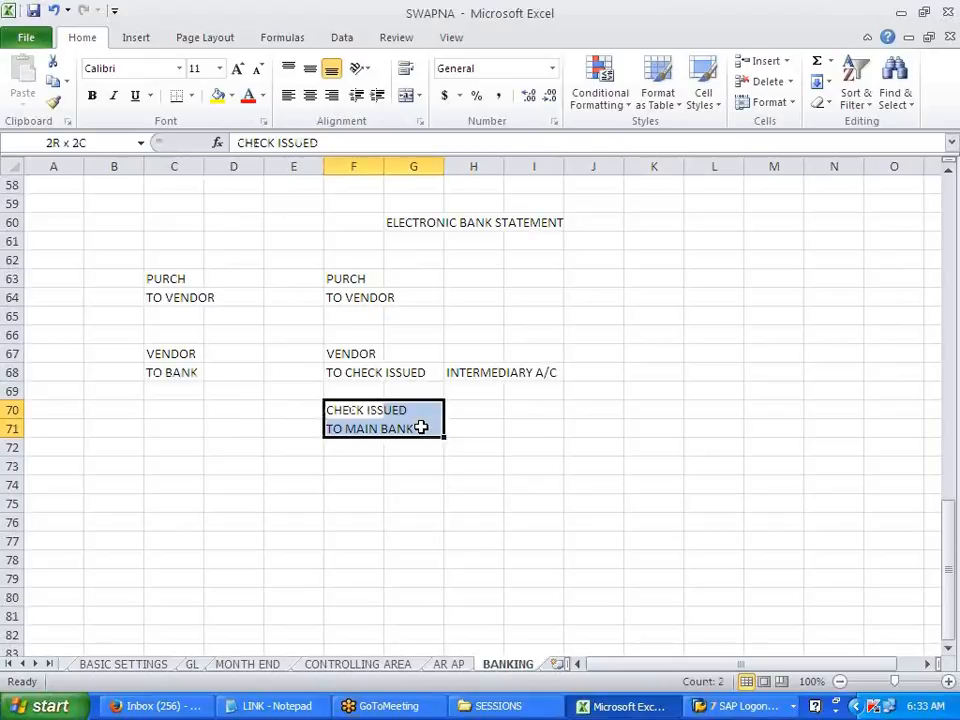
click(519, 465)
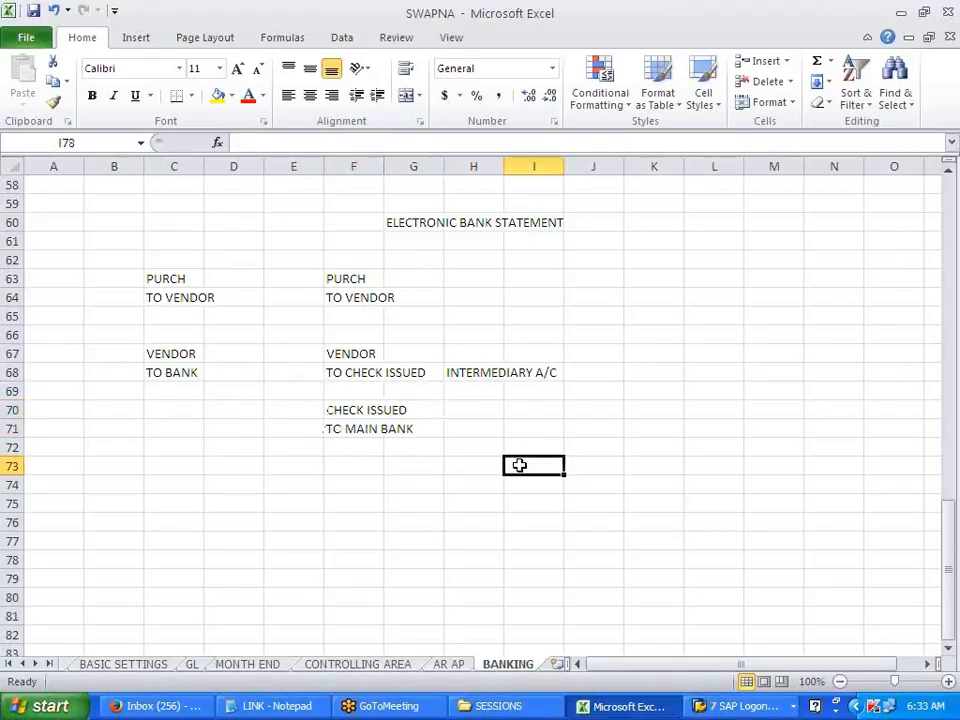
click(169, 360)
click(169, 373)
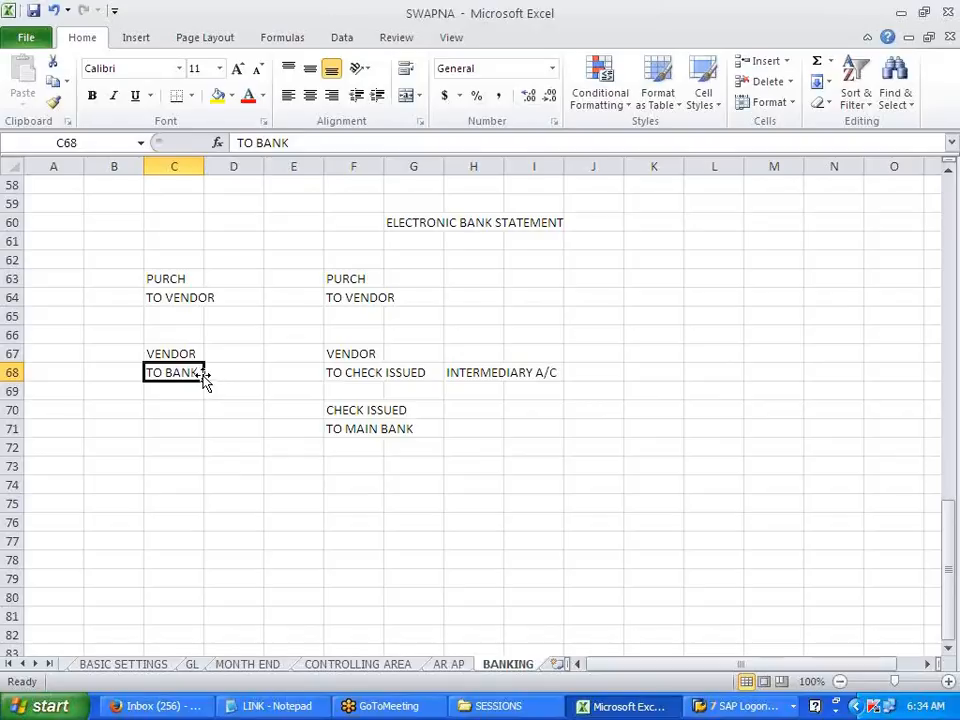
drag(346, 376, 400, 372)
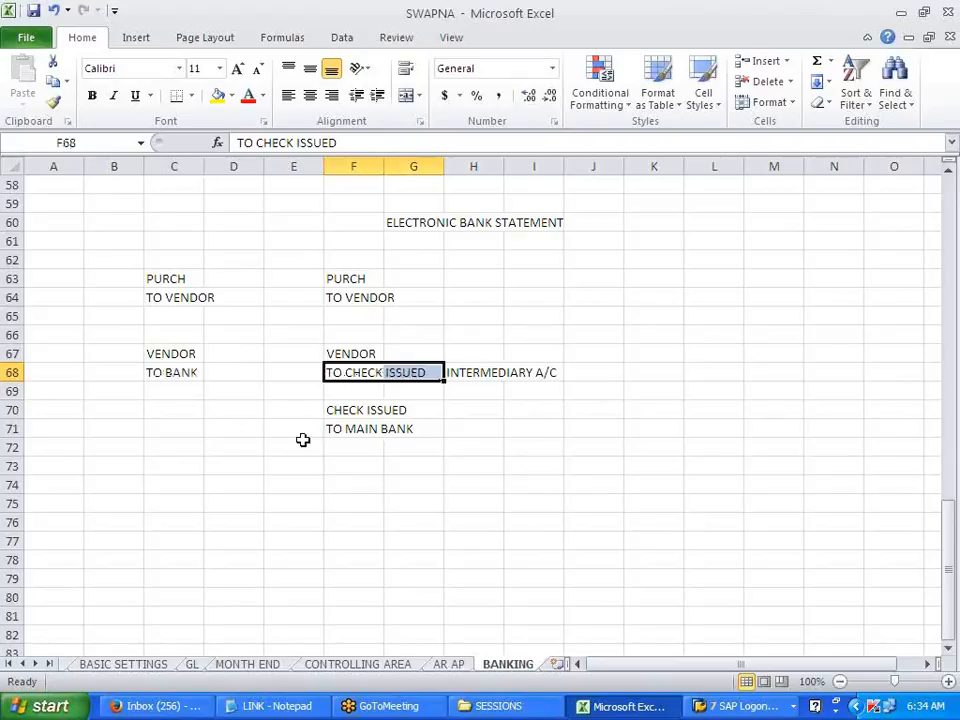
drag(355, 429, 405, 431)
click(489, 500)
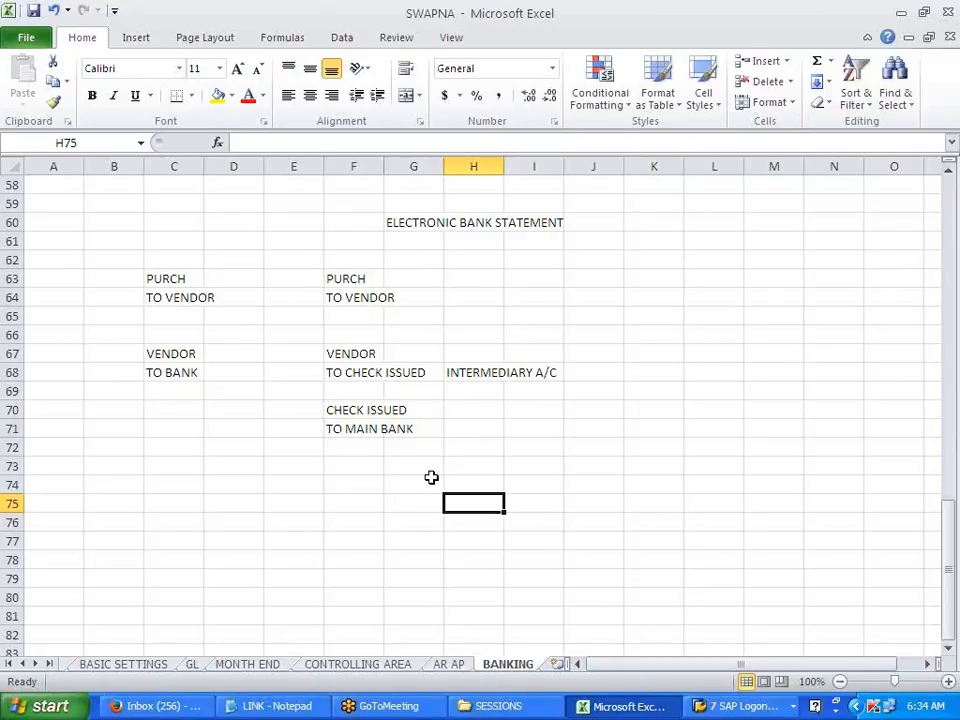
drag(332, 372, 406, 380)
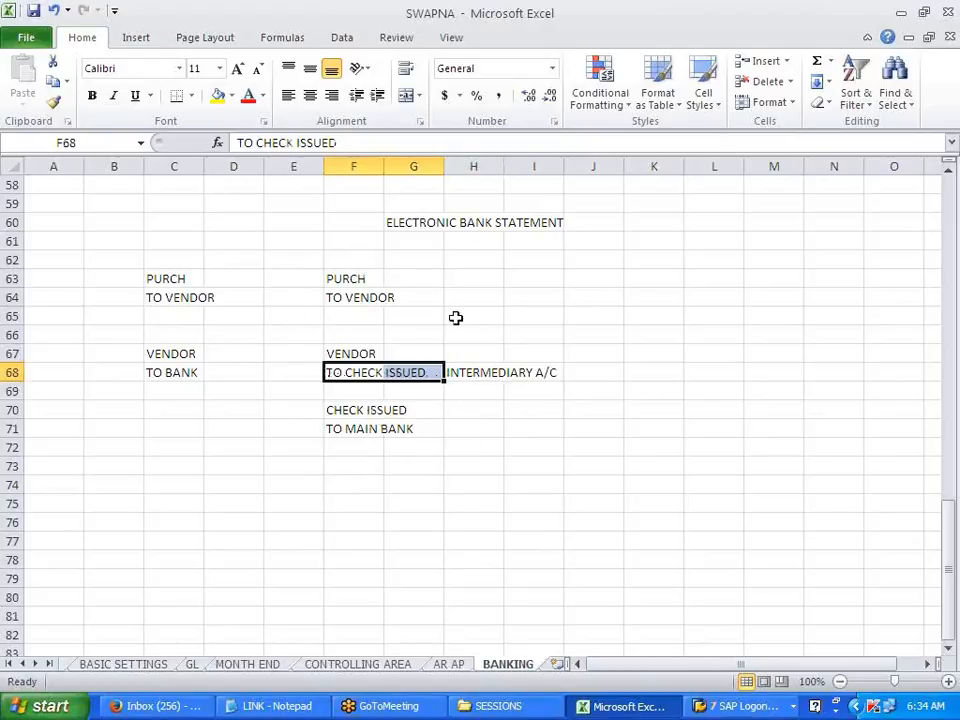
click(443, 501)
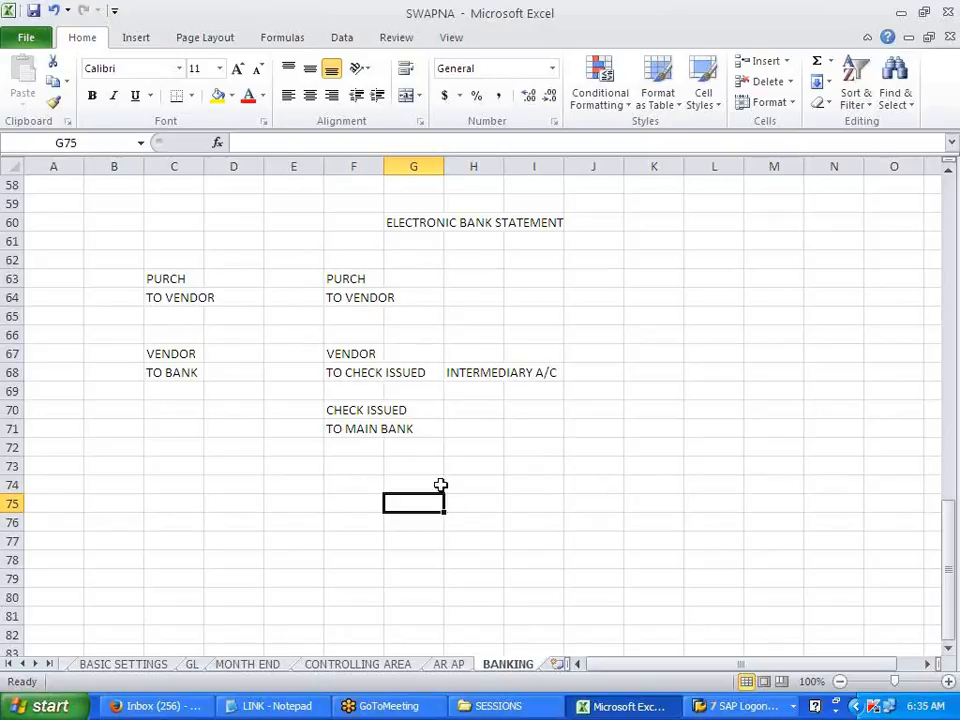
drag(345, 411, 419, 424)
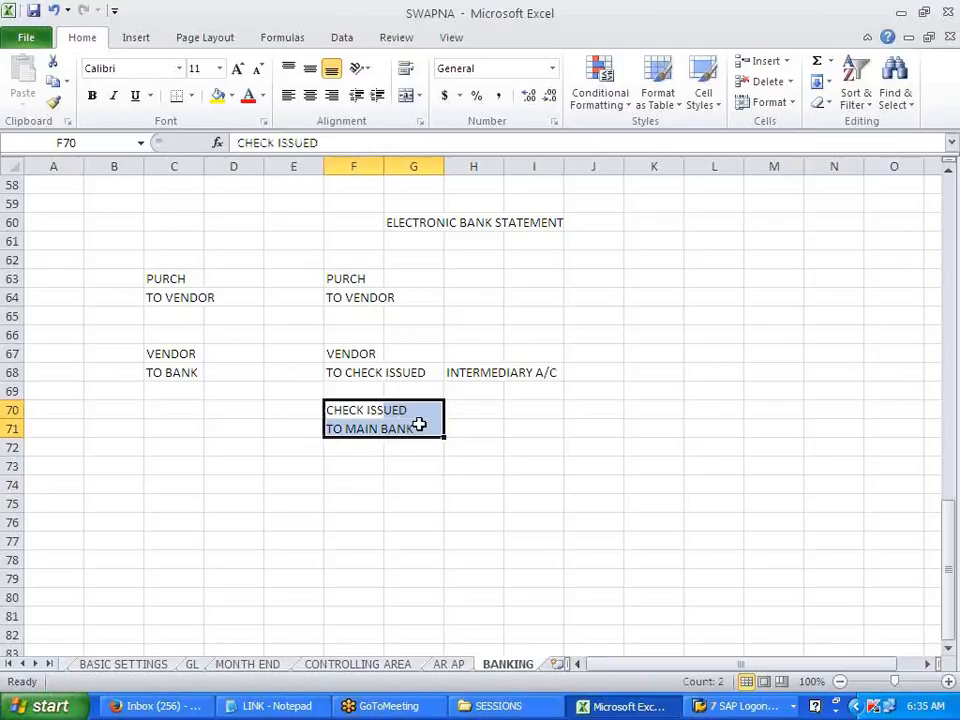
- Move the CHECK ISSUED and TO MAIN BANK lines from F70:F71 down to F72:F73
key(ctrl+x)
click(350, 441)
key(ctrl+v)
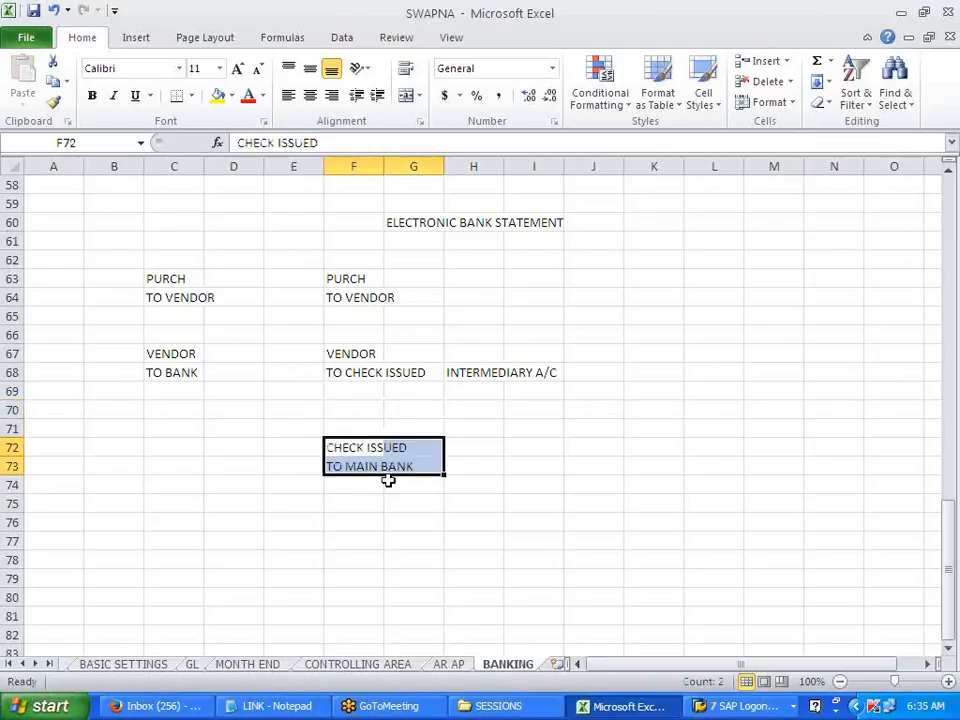
click(416, 525)
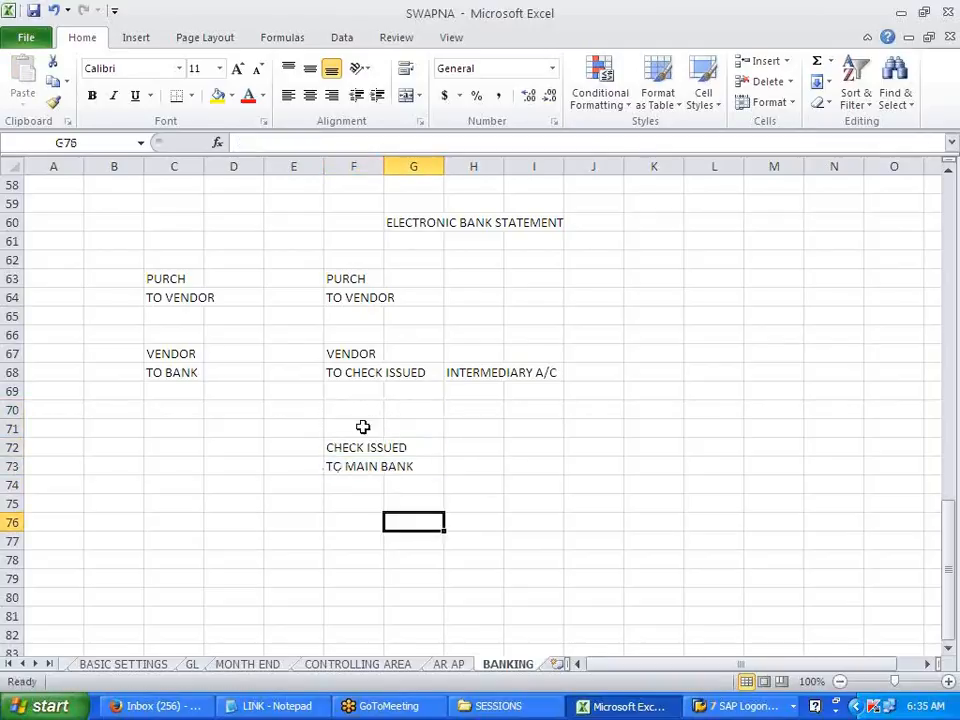
drag(360, 450, 435, 460)
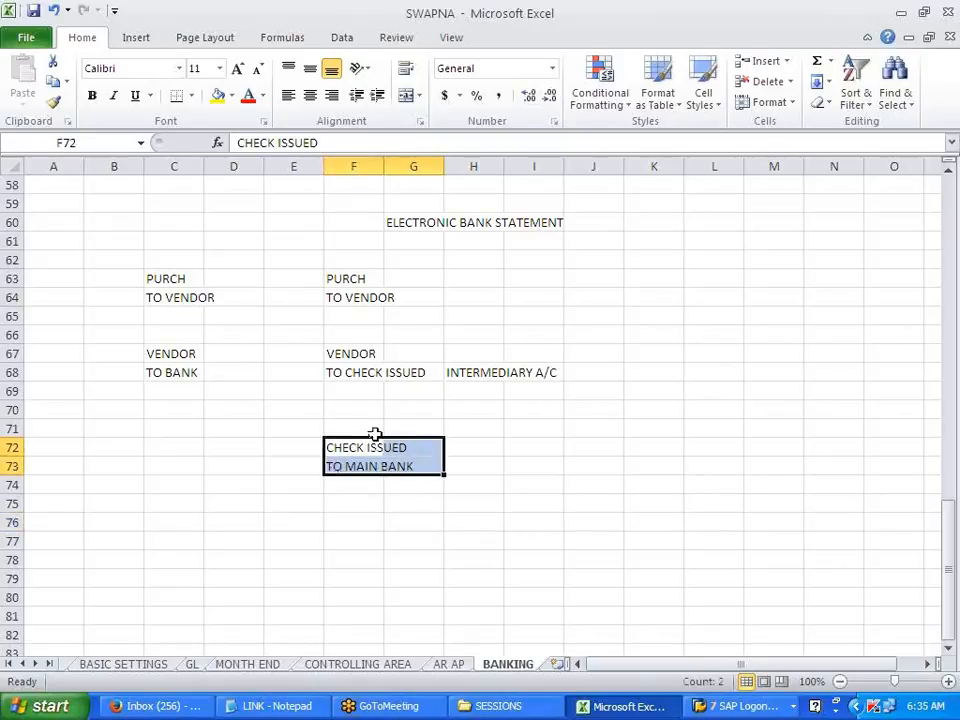
- Enter UPLOAD STATEMENT in cell F70, above the main bank clearing entry
click(354, 414)
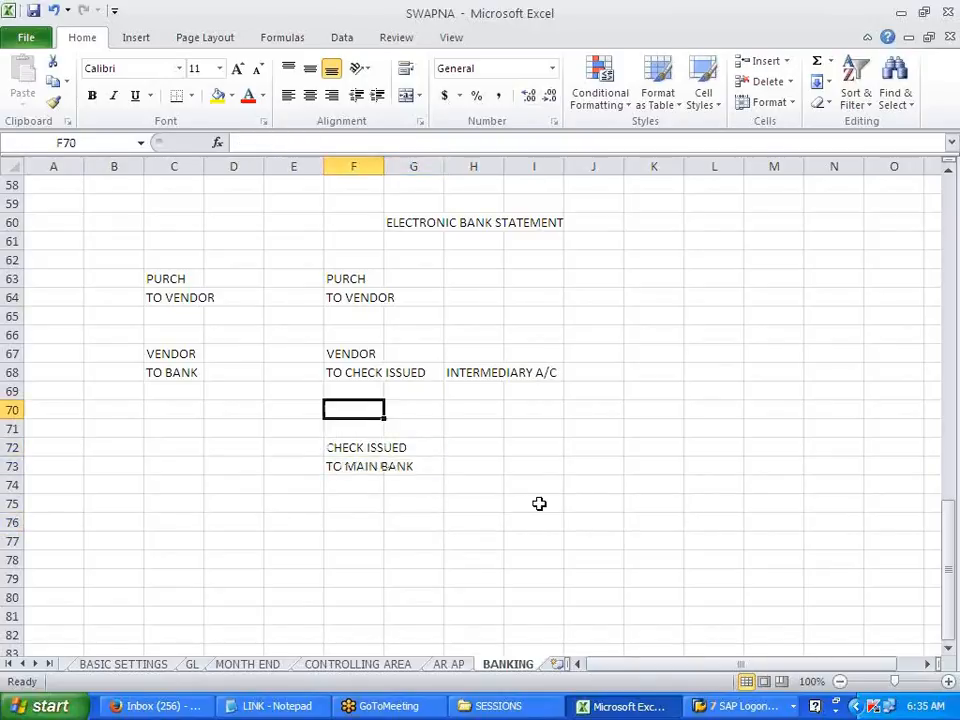
text(UPLO)
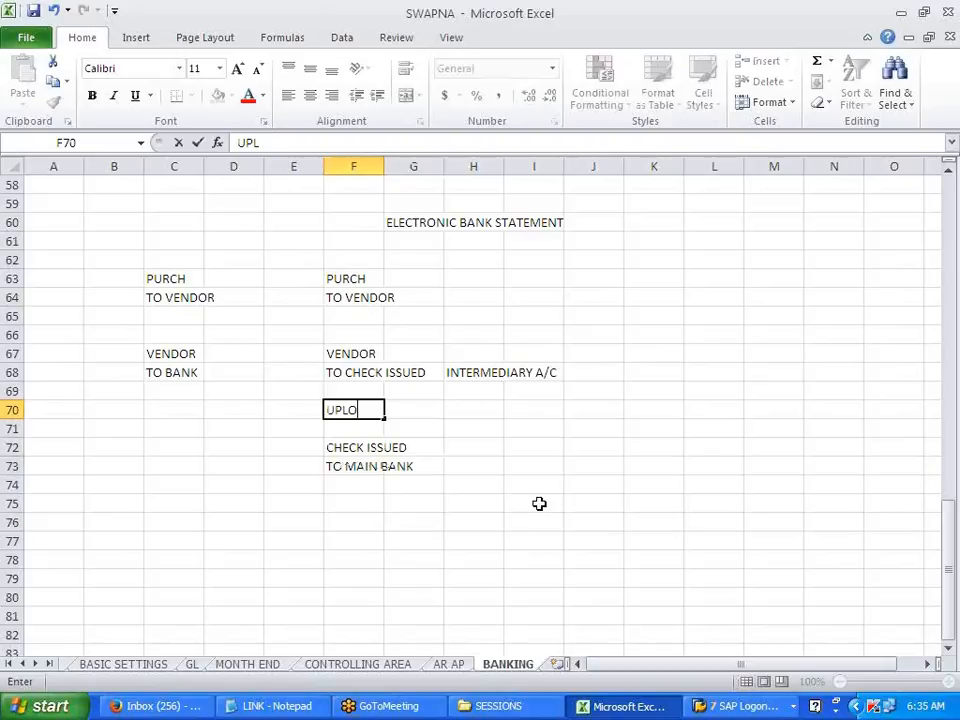
text(AD STAT)
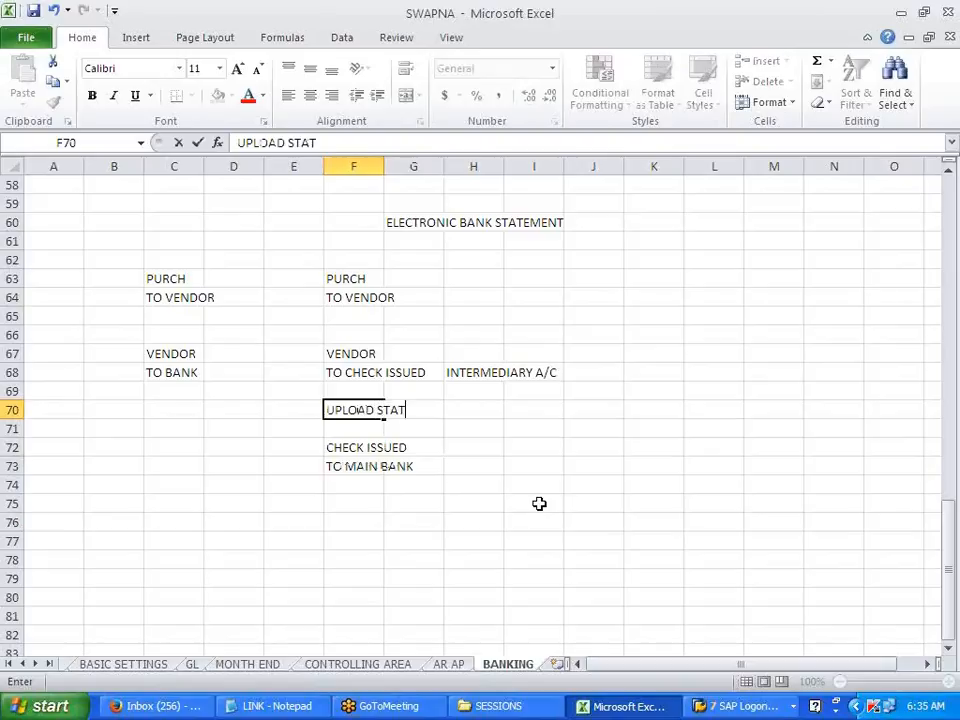
text(EMENT)
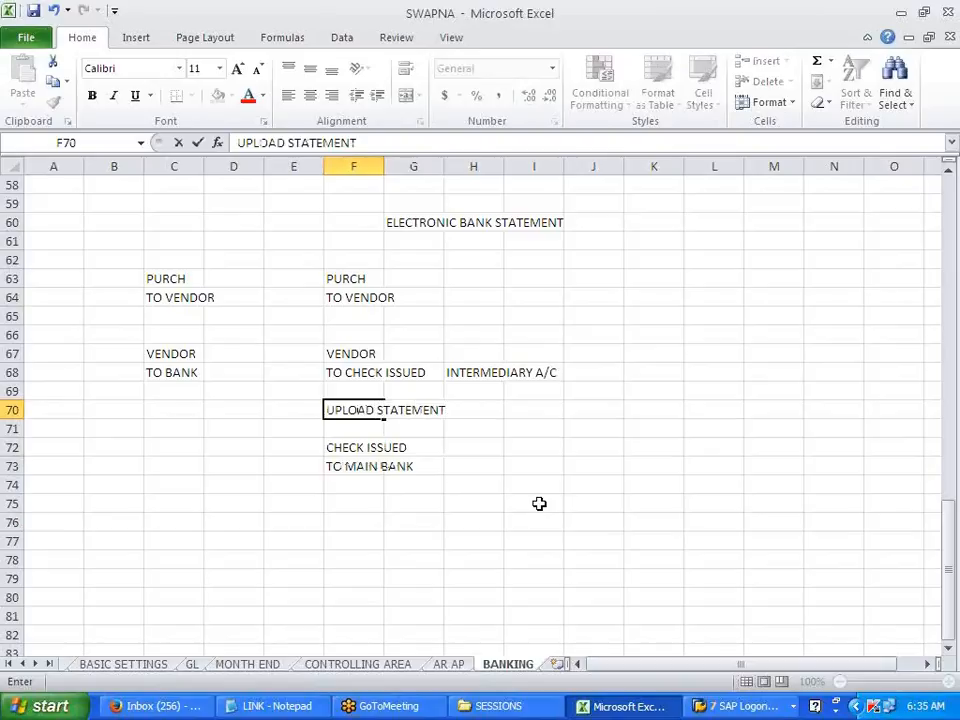
click(539, 503)
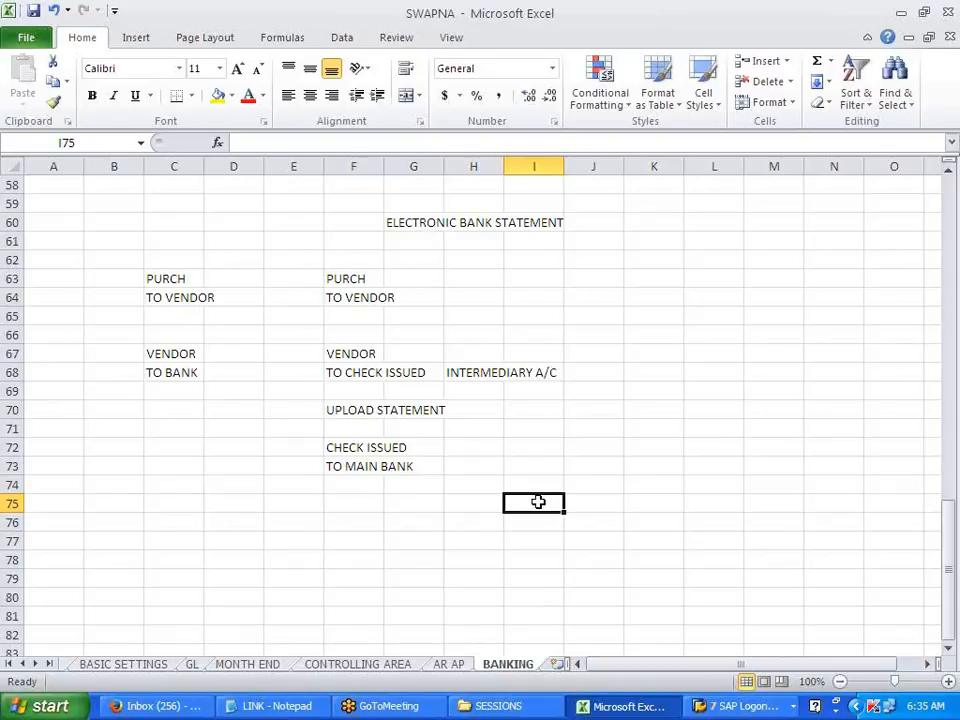
- Highlight F70:G70 in yellow and widen column G slightly to fit the UPLOAD STATEMENT text
drag(340, 410, 440, 414)
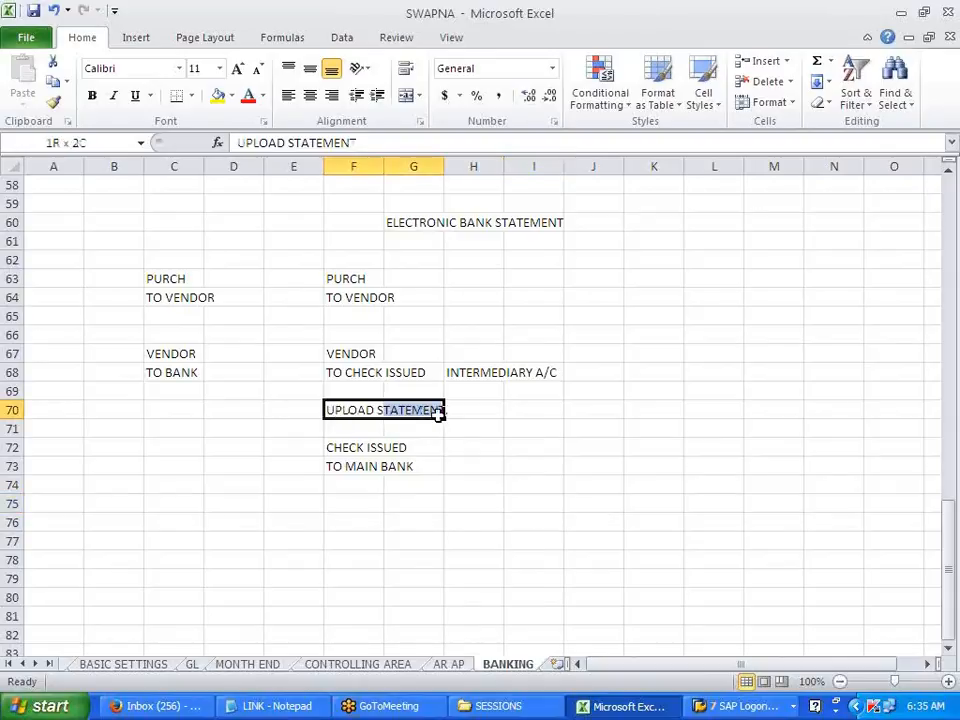
click(217, 95)
click(558, 505)
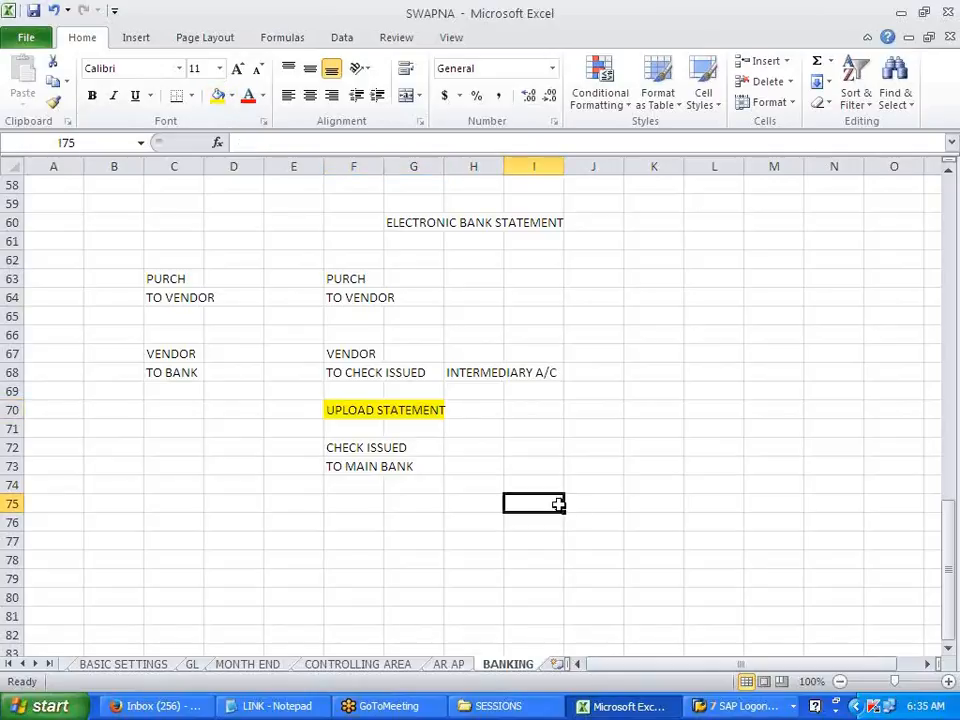
drag(445, 169, 452, 167)
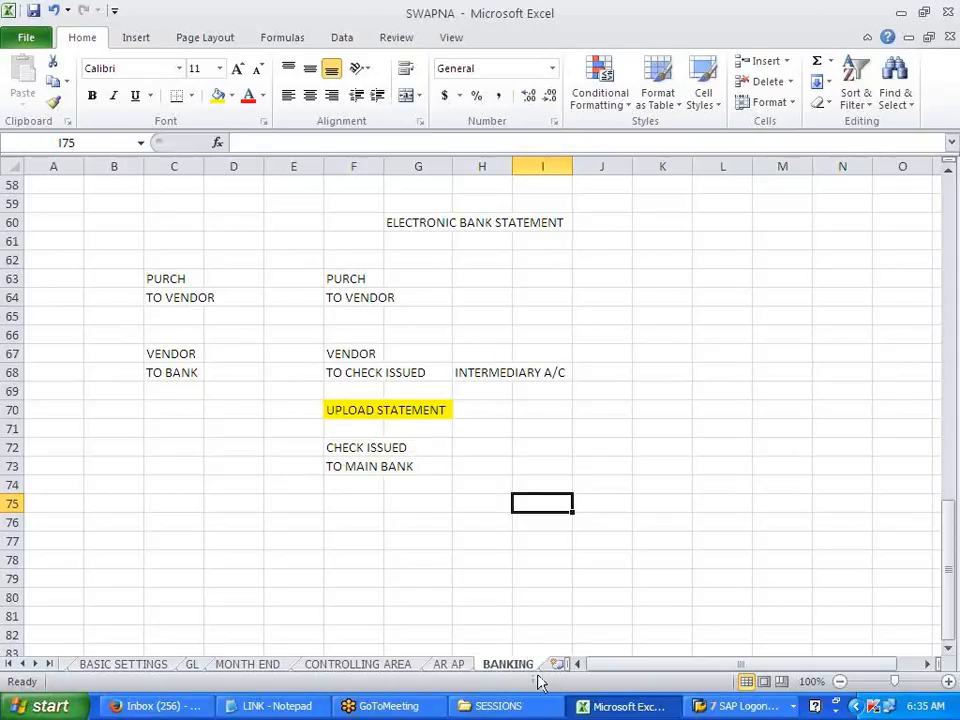
- Switch to Windows Explorer and search the SESSIONS folder and its New Folder and Course Content subfolders for the bank statement file
click(510, 705)
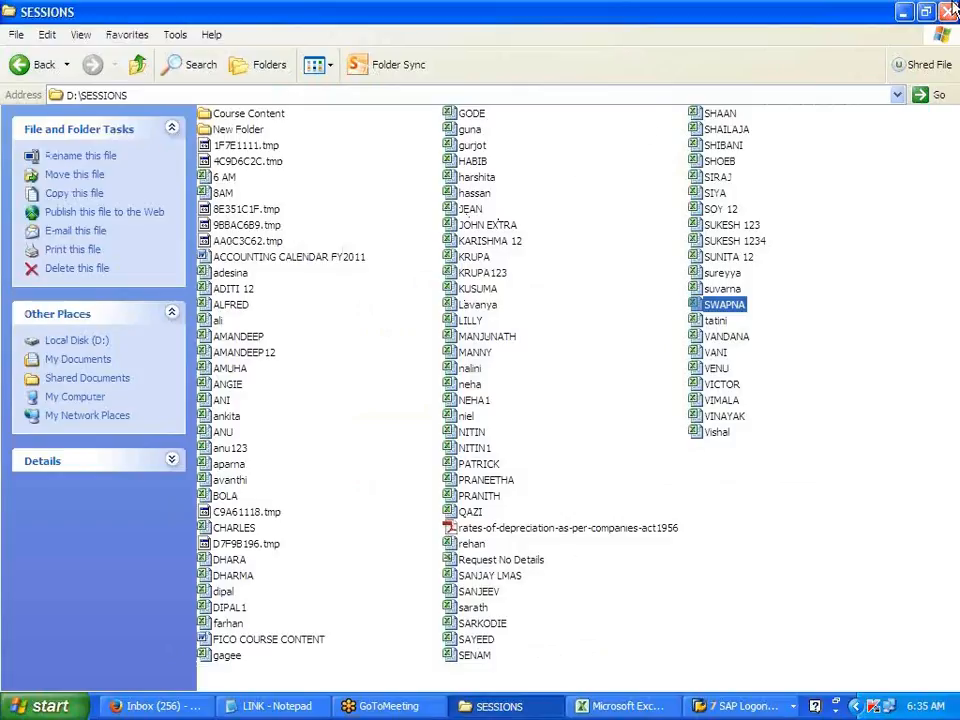
click(903, 12)
key(super+d)
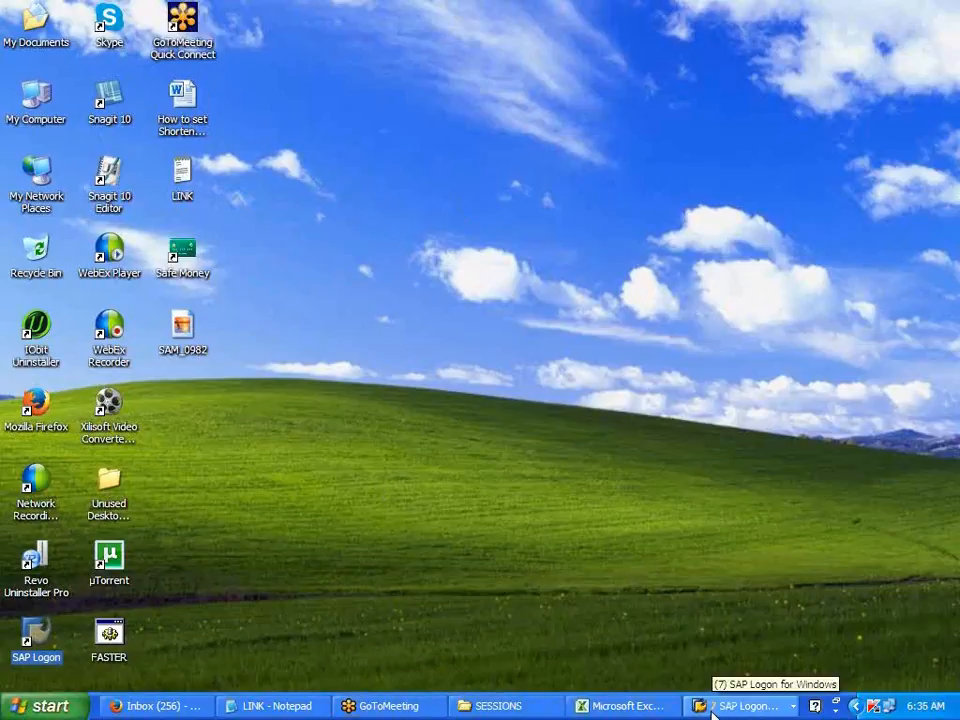
click(521, 708)
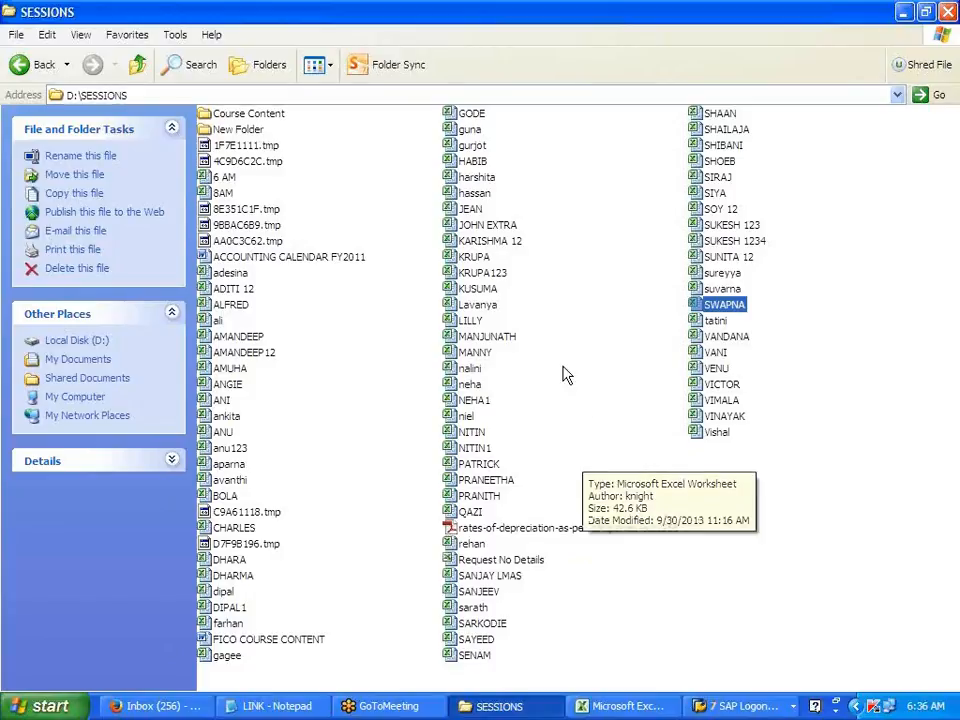
double_click(245, 130)
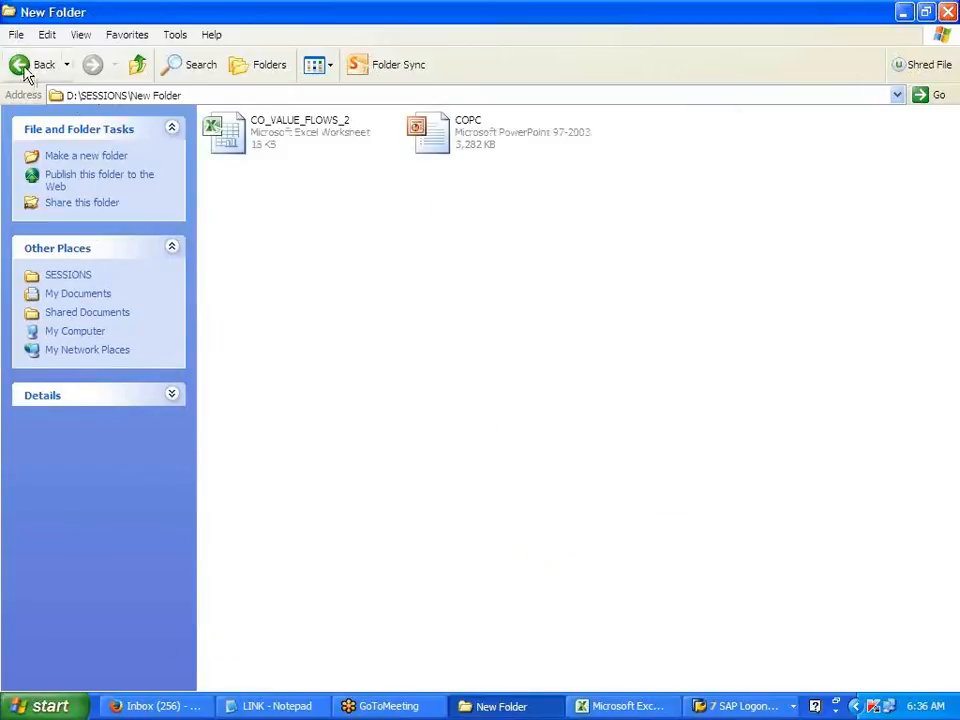
click(22, 67)
double_click(237, 117)
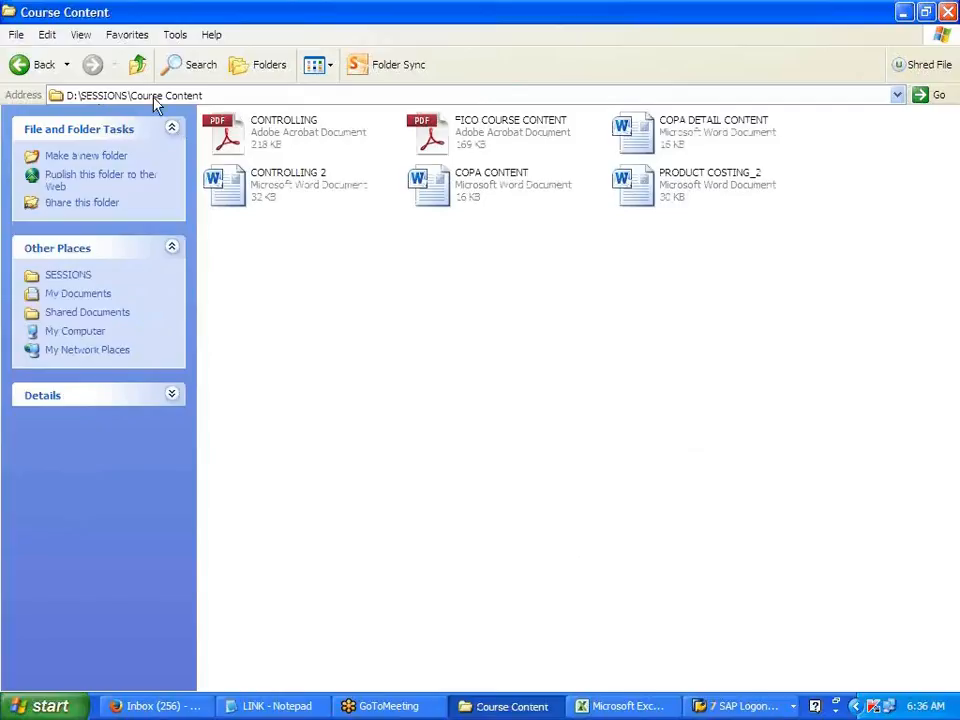
click(22, 67)
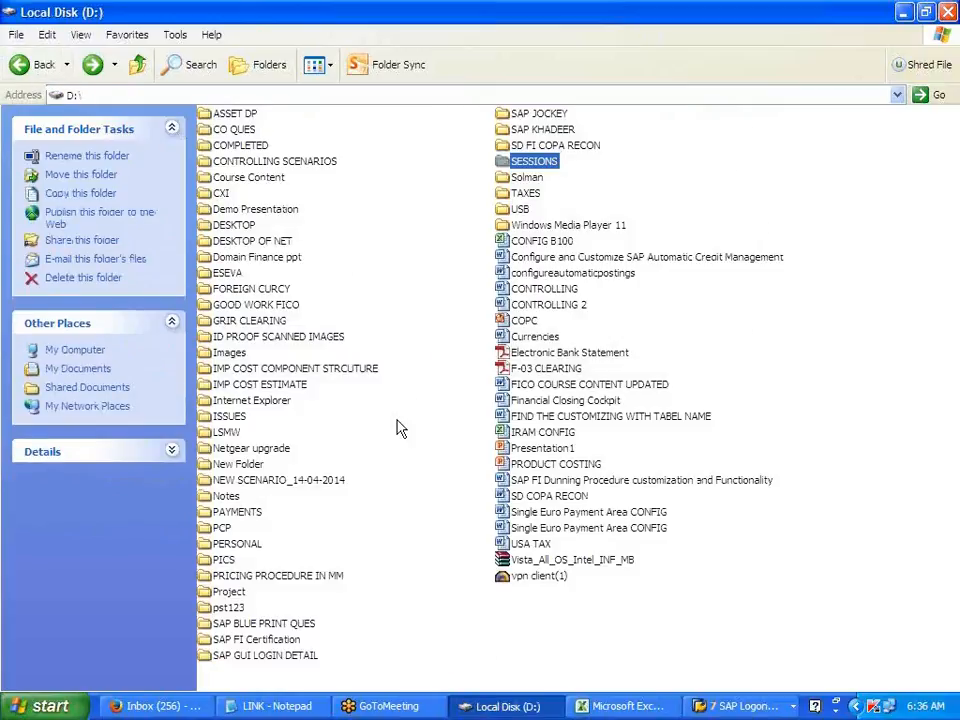
- Look through the F: and E: drives for the bank statement file
click(43, 66)
double_click(321, 310)
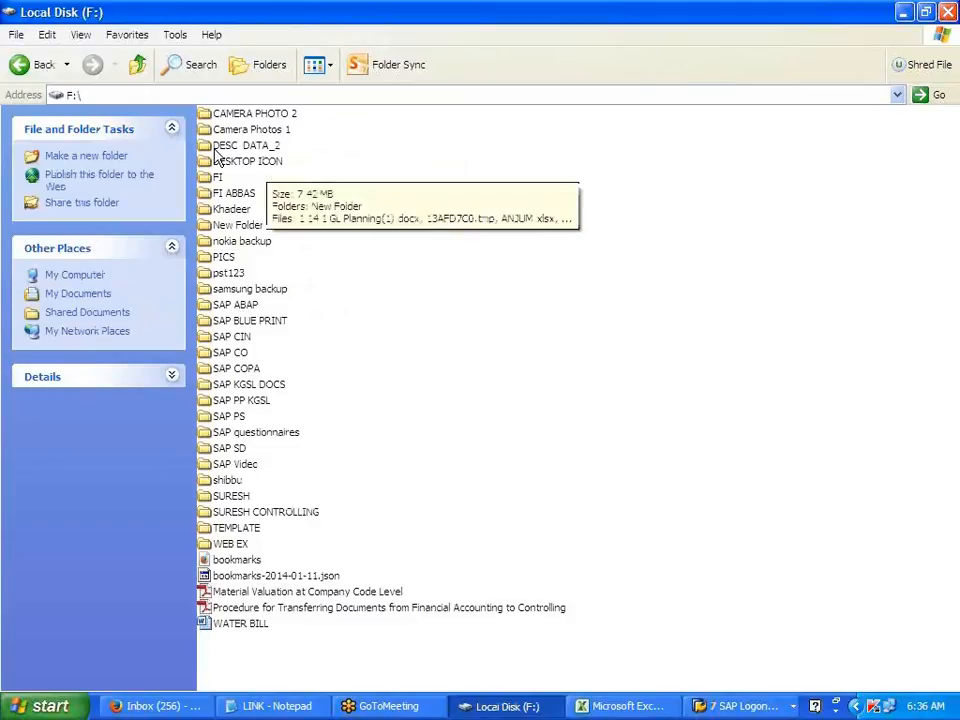
click(22, 72)
double_click(667, 254)
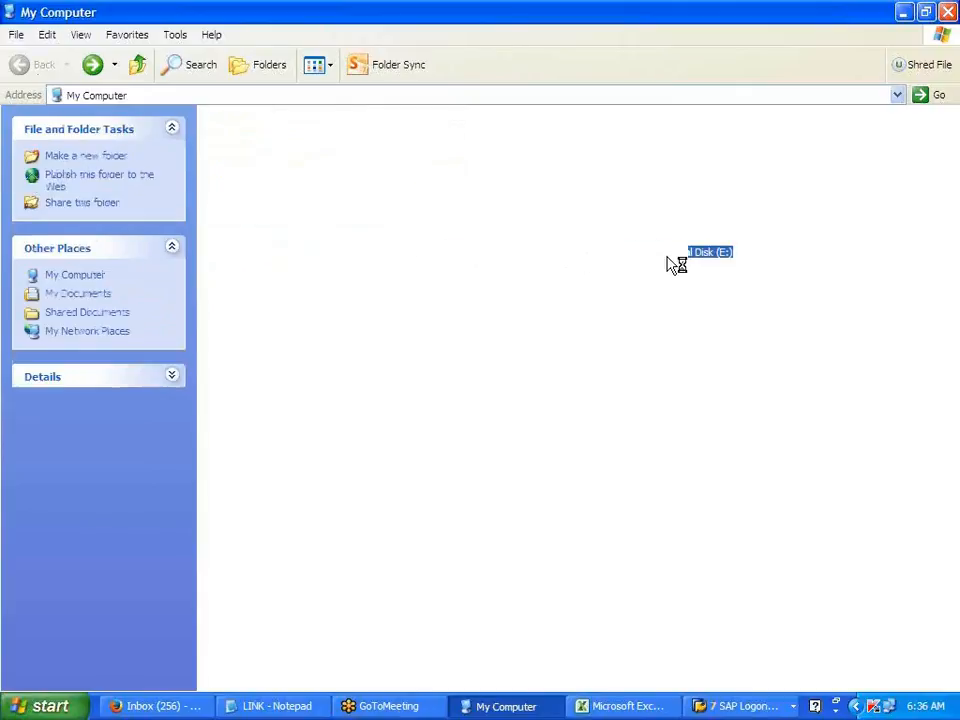
click(27, 68)
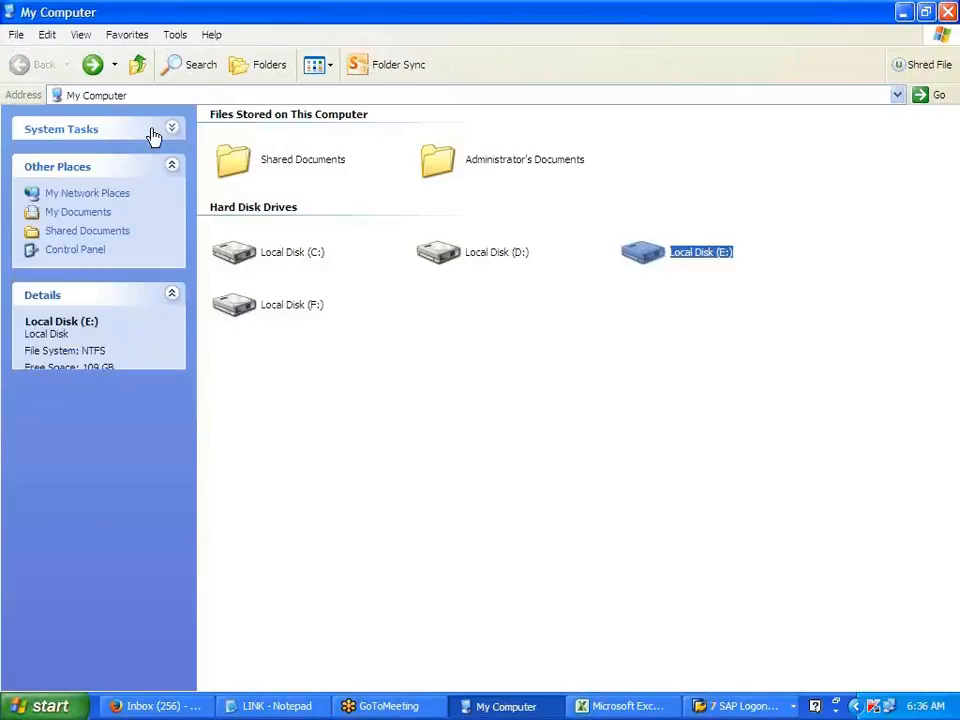
- Copy the DELL_EBS text file from F:\DESKTOP ICON to the desktop
double_click(300, 310)
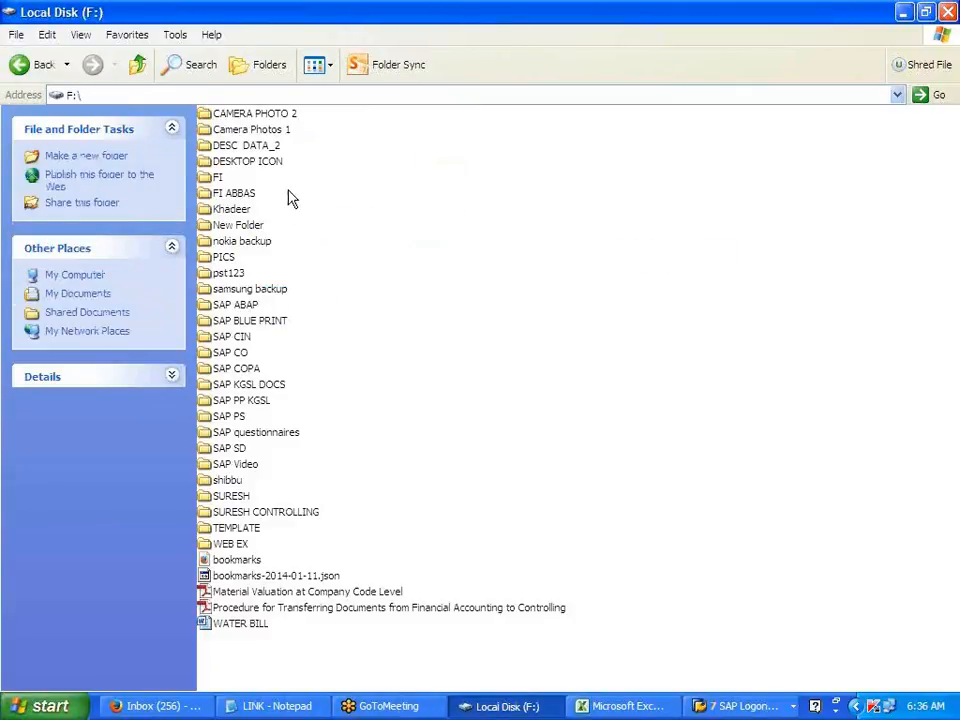
double_click(285, 163)
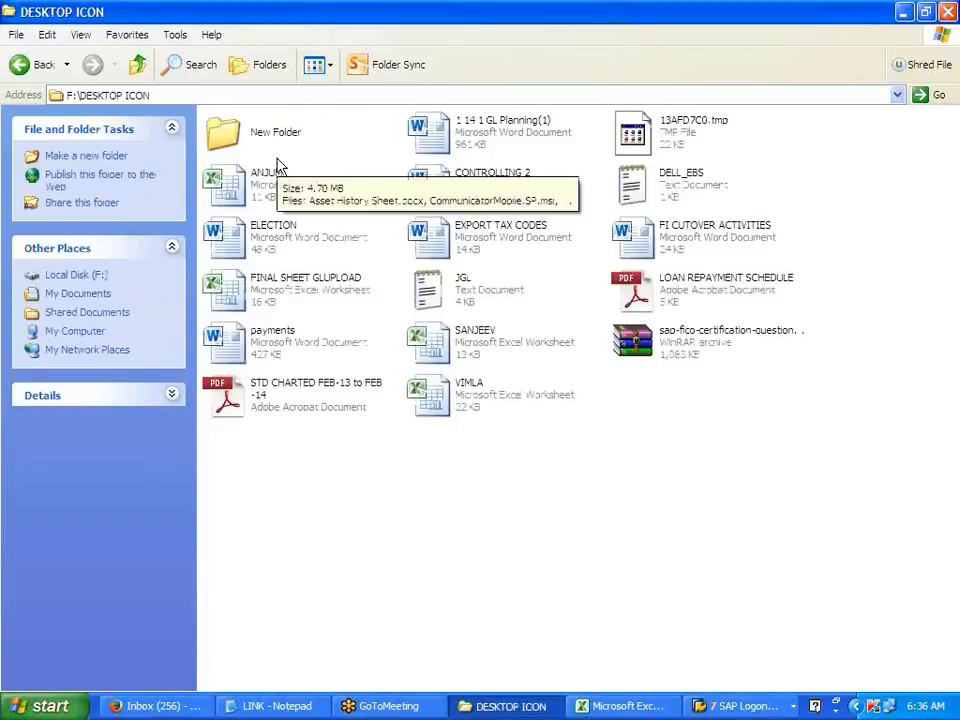
click(690, 176)
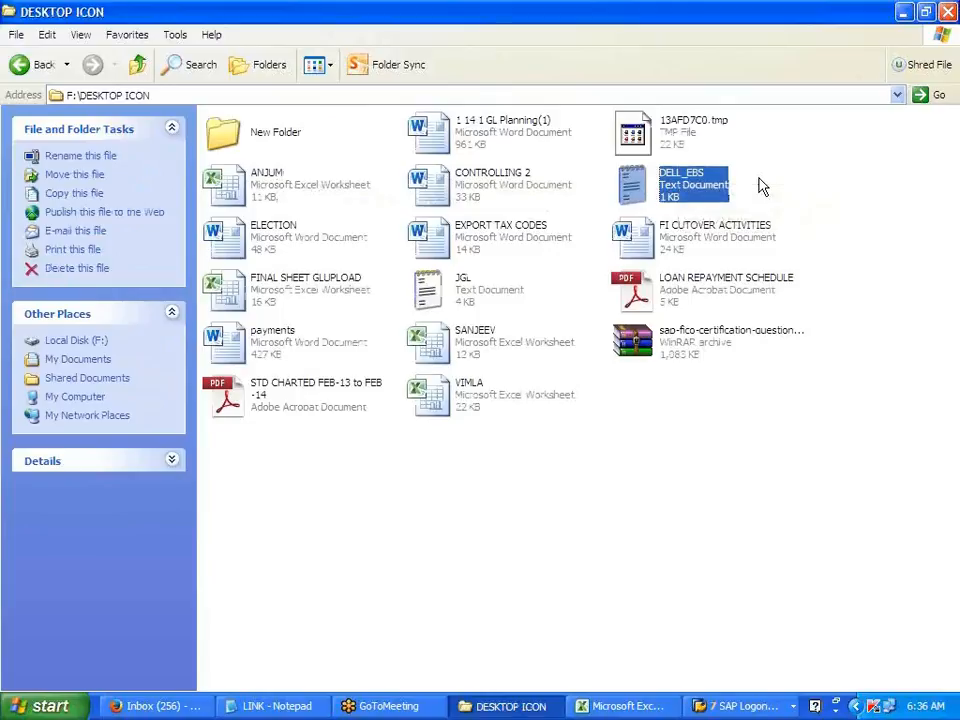
click(906, 12)
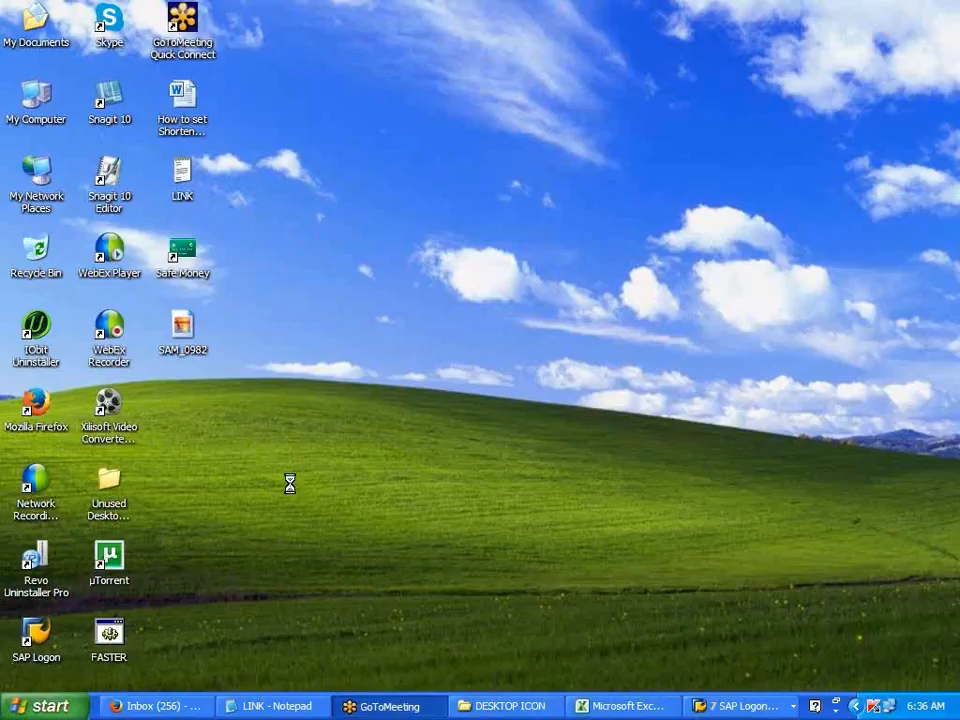
- Open DELL_EBS from the desktop in Notepad, examine its statement record lines, and close it
double_click(183, 418)
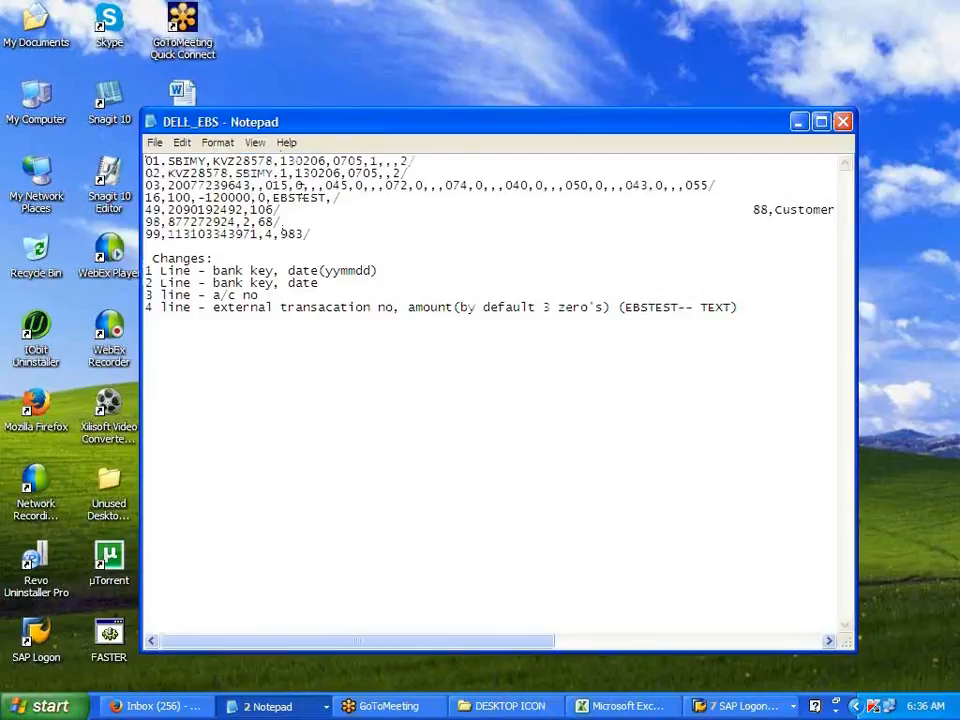
drag(148, 160, 540, 236)
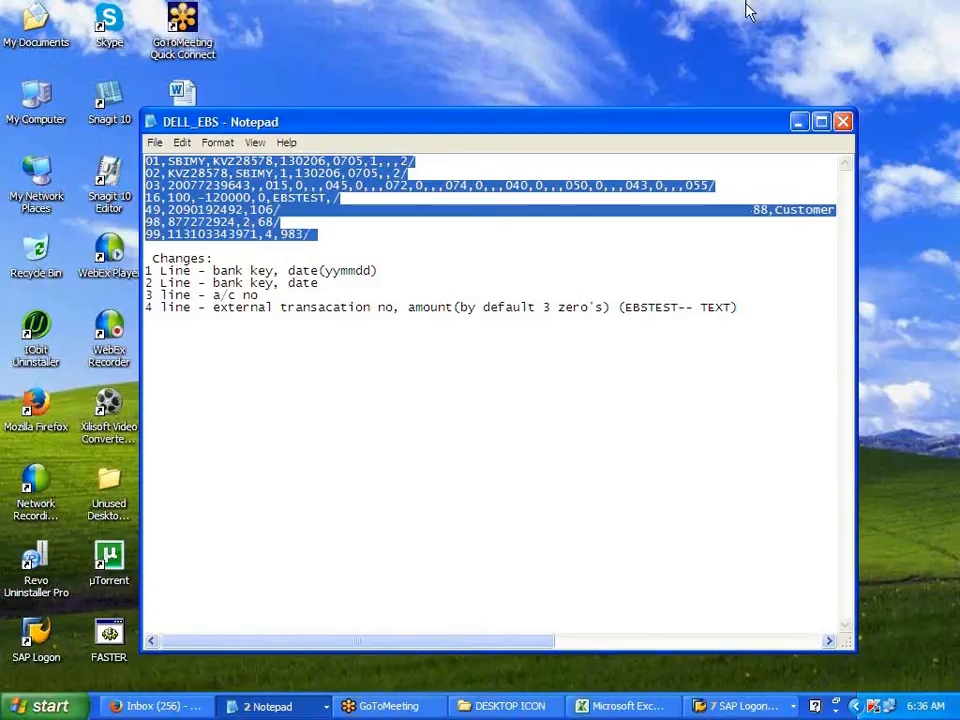
click(842, 122)
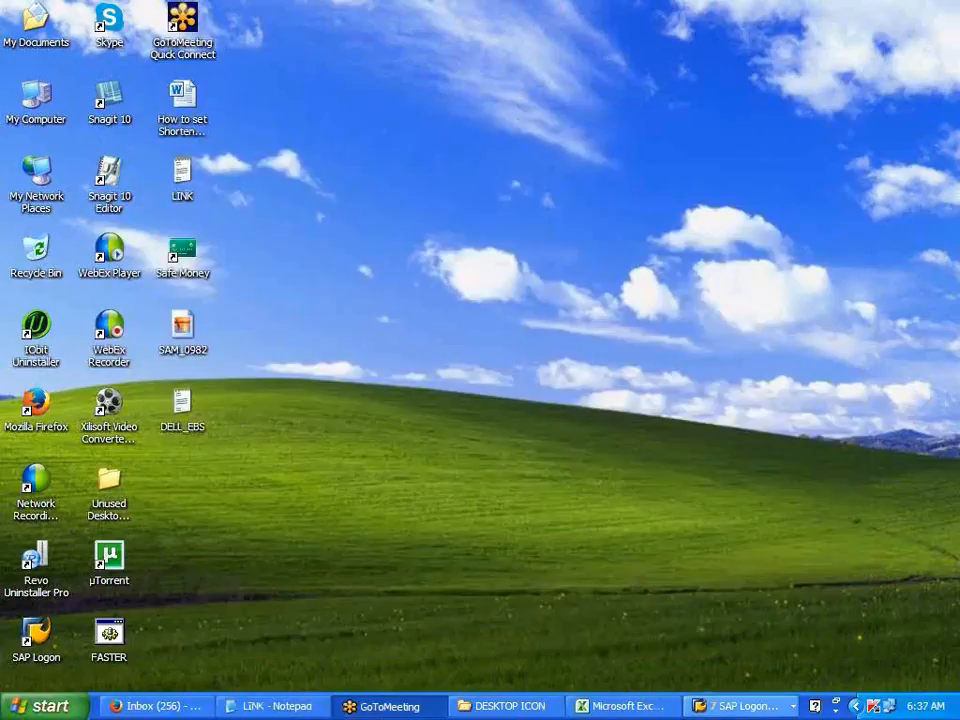
- Return to the Excel BANKING sheet and review how UPLOAD STATEMENT in F70 leads to the main bank clearing entry in F72:F73
click(722, 705)
click(657, 708)
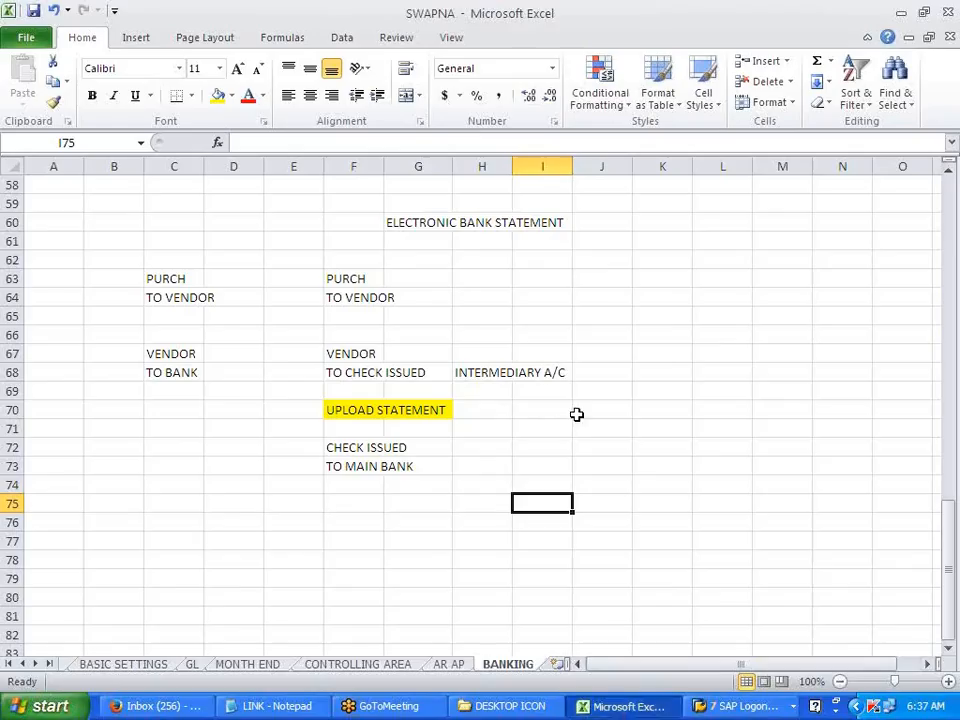
click(459, 537)
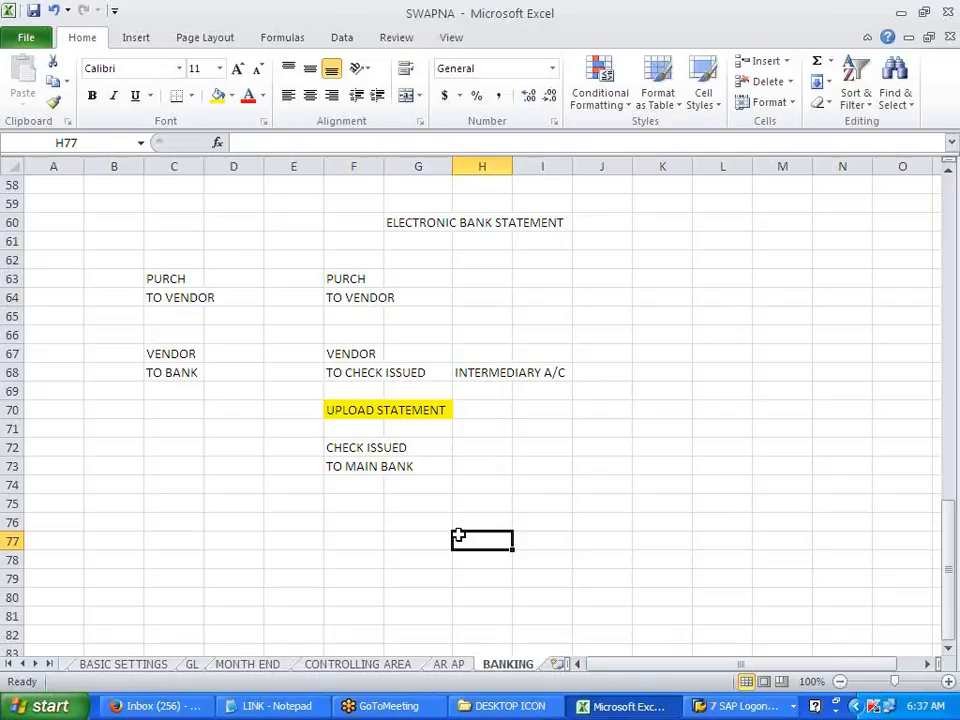
drag(336, 411, 408, 408)
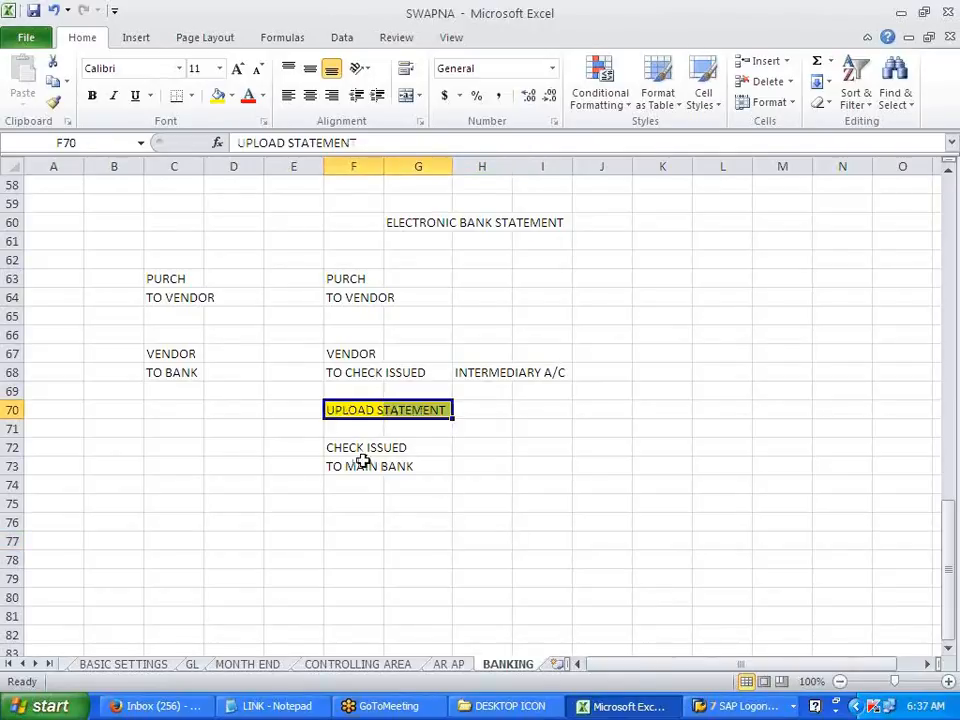
click(461, 498)
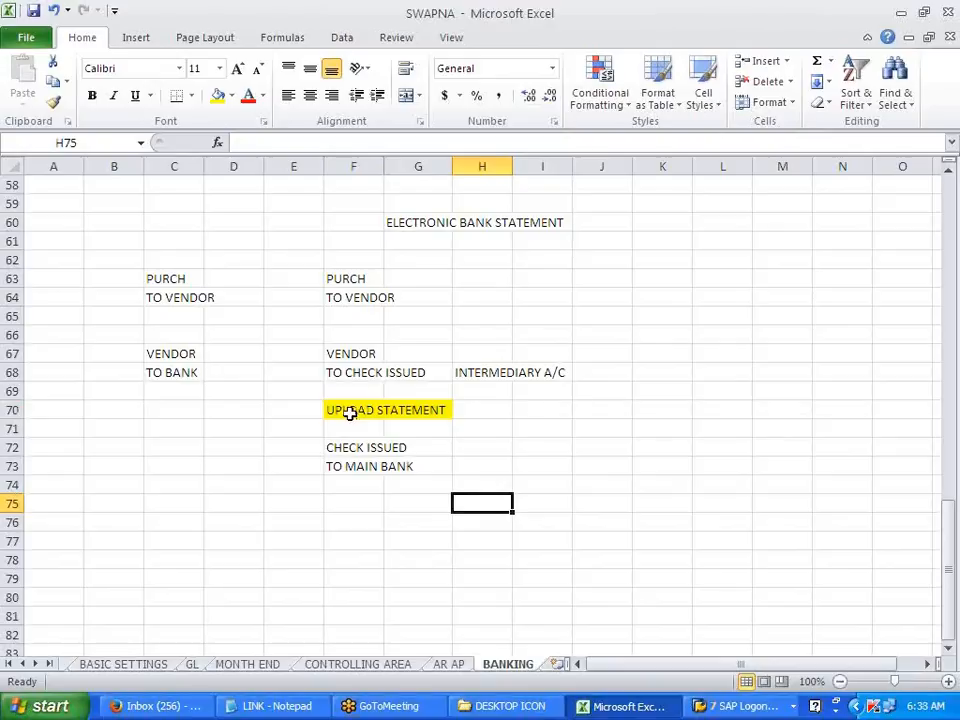
drag(339, 410, 401, 409)
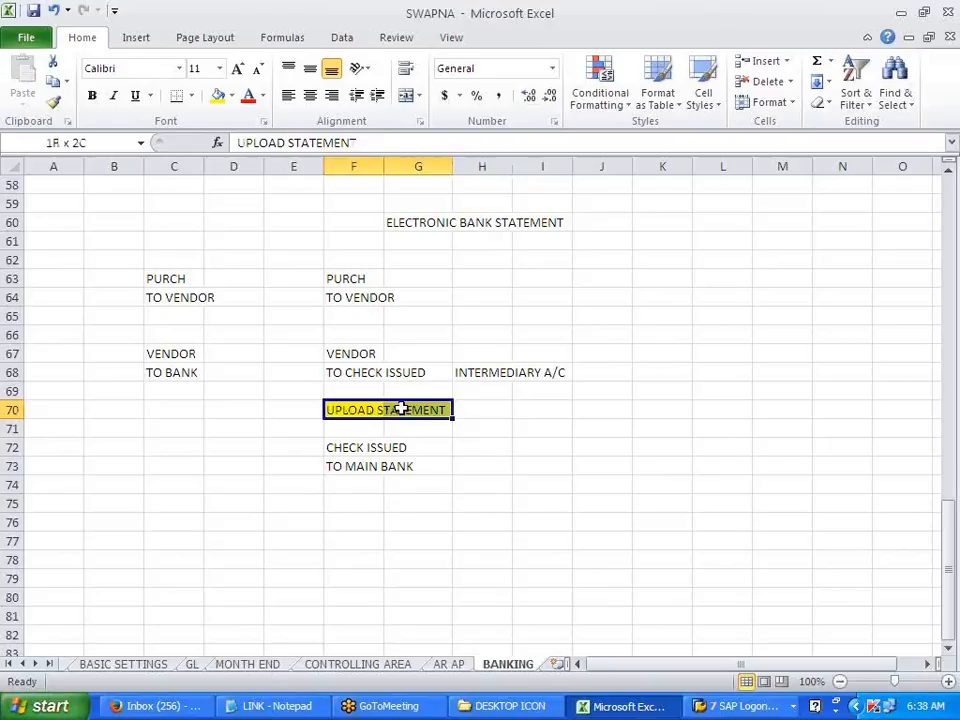
drag(401, 409, 438, 414)
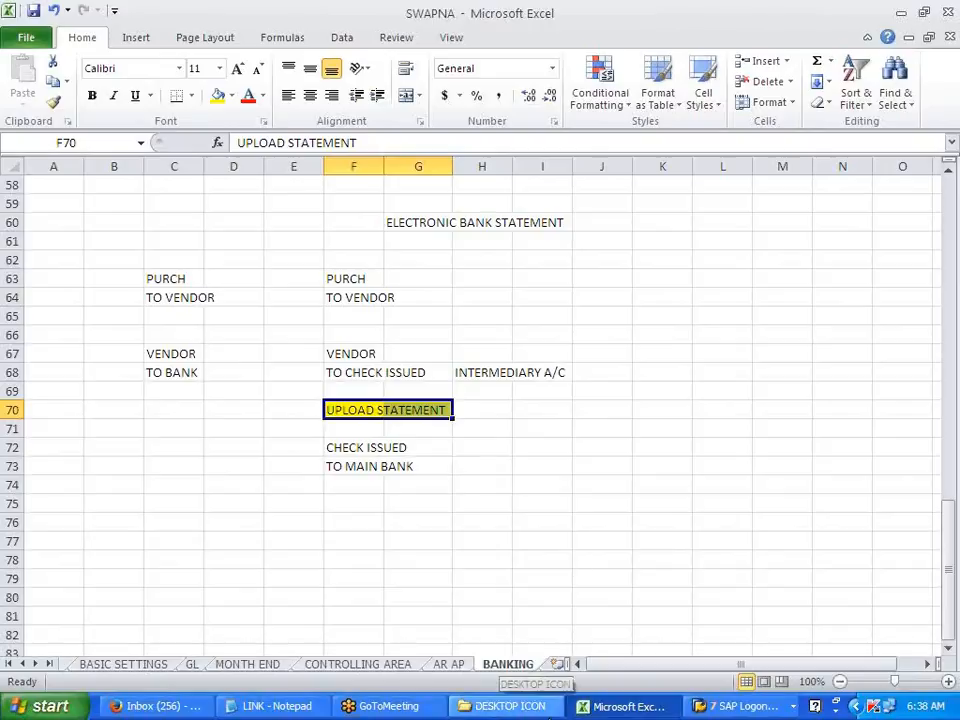
- Switch to the SAP Easy Access session, open transaction AL11 to view the SAP directories, and return to the start screen
click(700, 708)
click(765, 581)
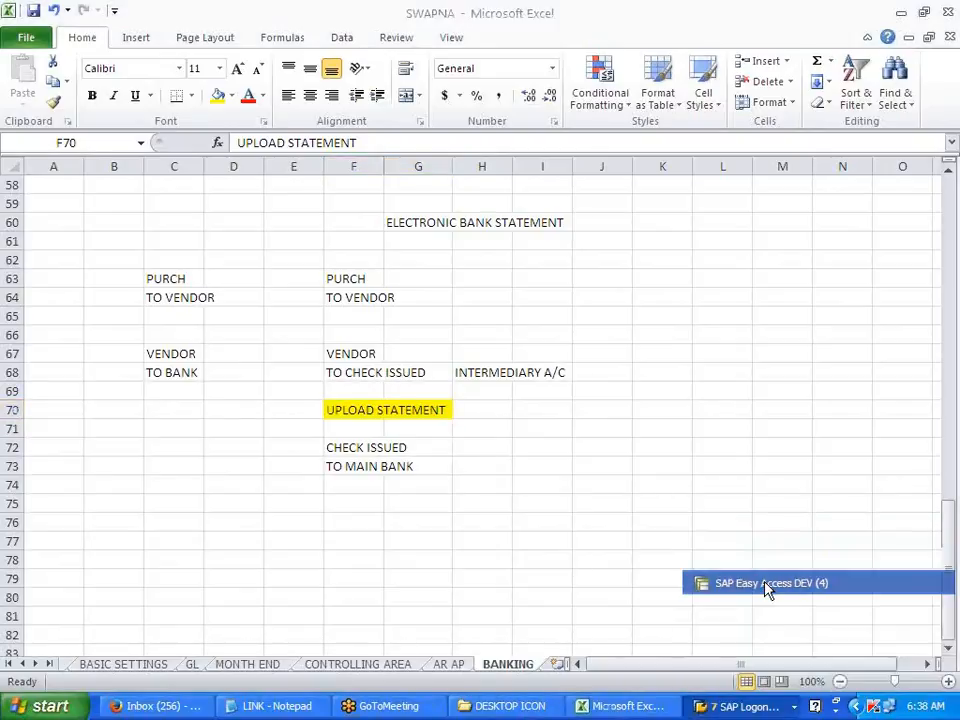
text(AL11)
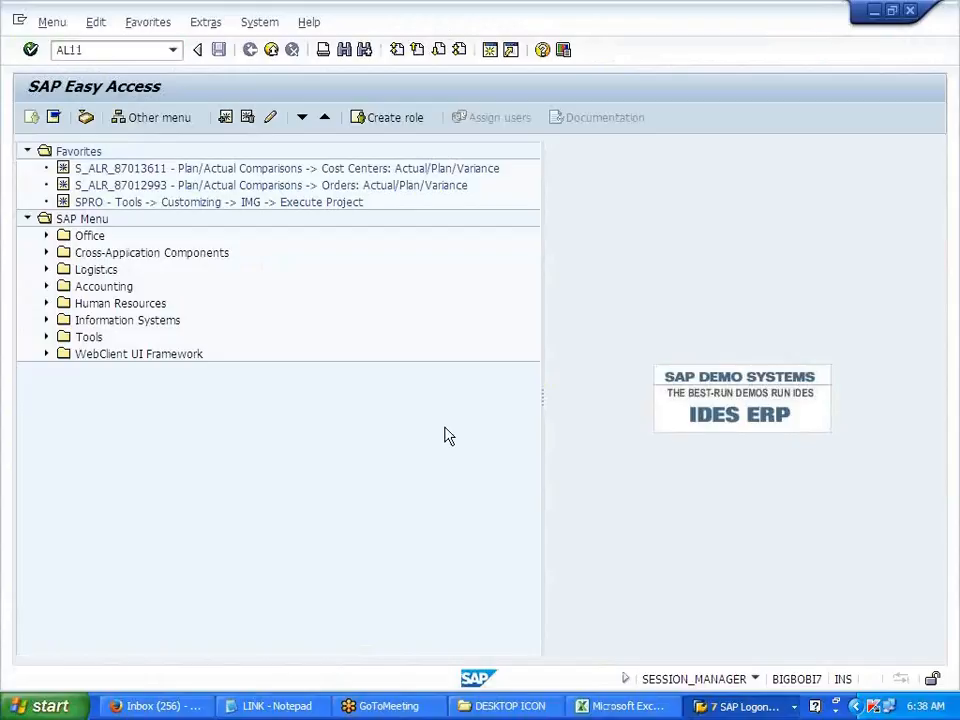
key(Return)
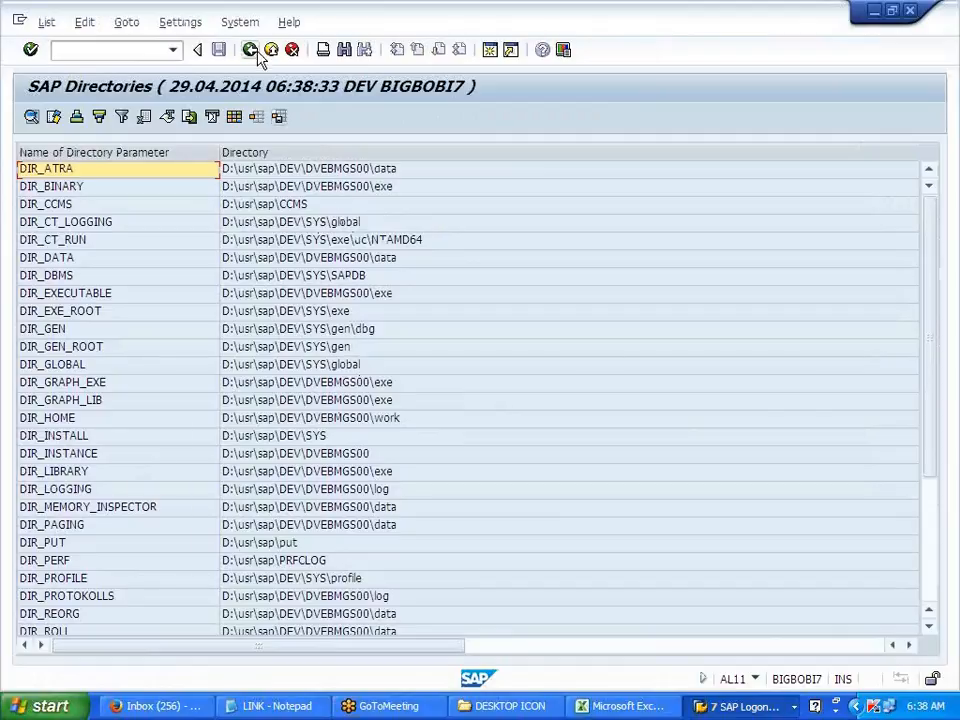
click(254, 52)
- Switch back to the Excel BANKING sheet and enter the customer sale entry: CUSTOMER in K63 and TO SALES in K64
key(alt+Tab)
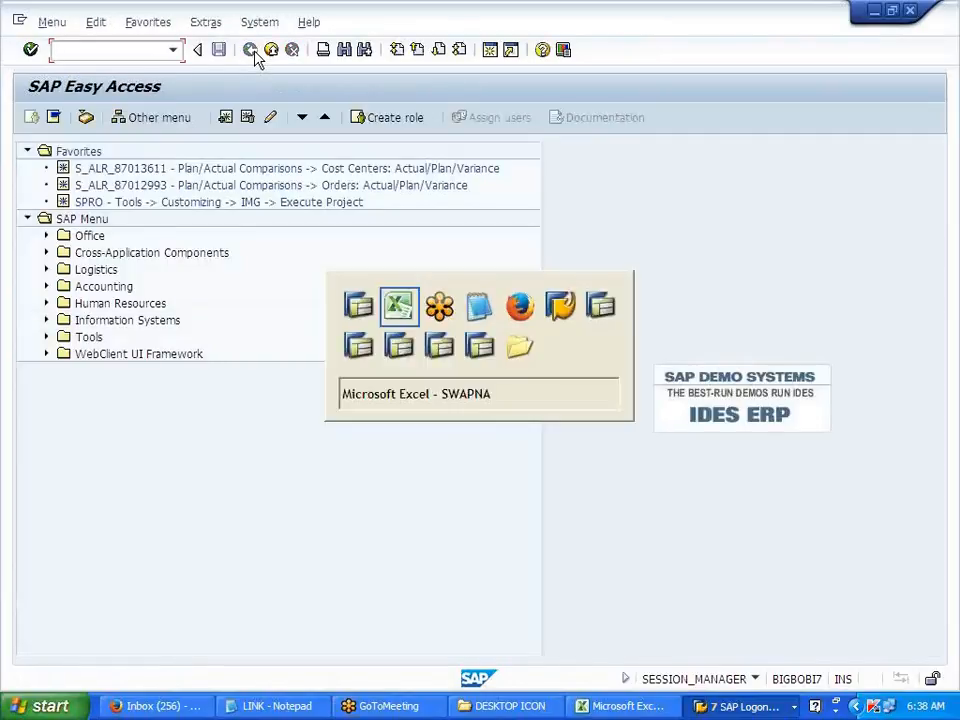
click(524, 466)
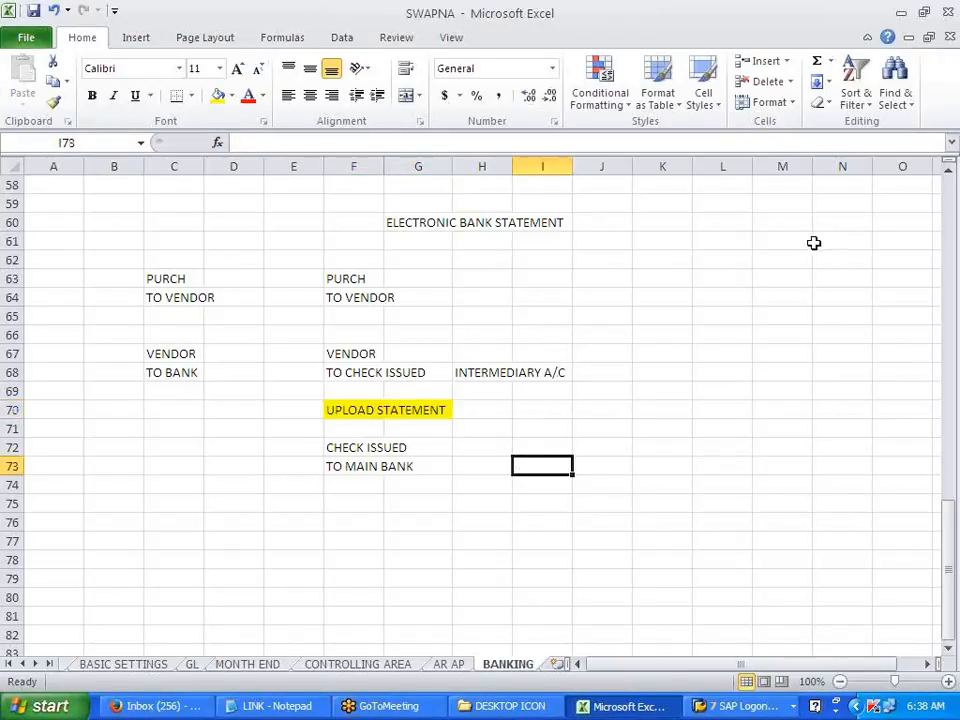
click(660, 280)
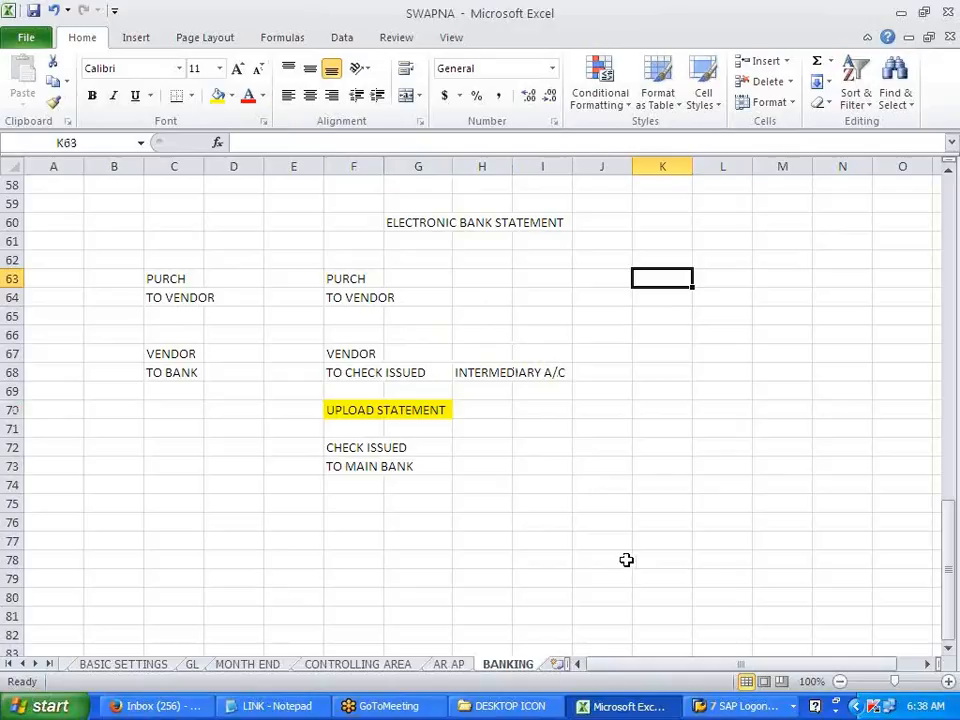
text(CUS)
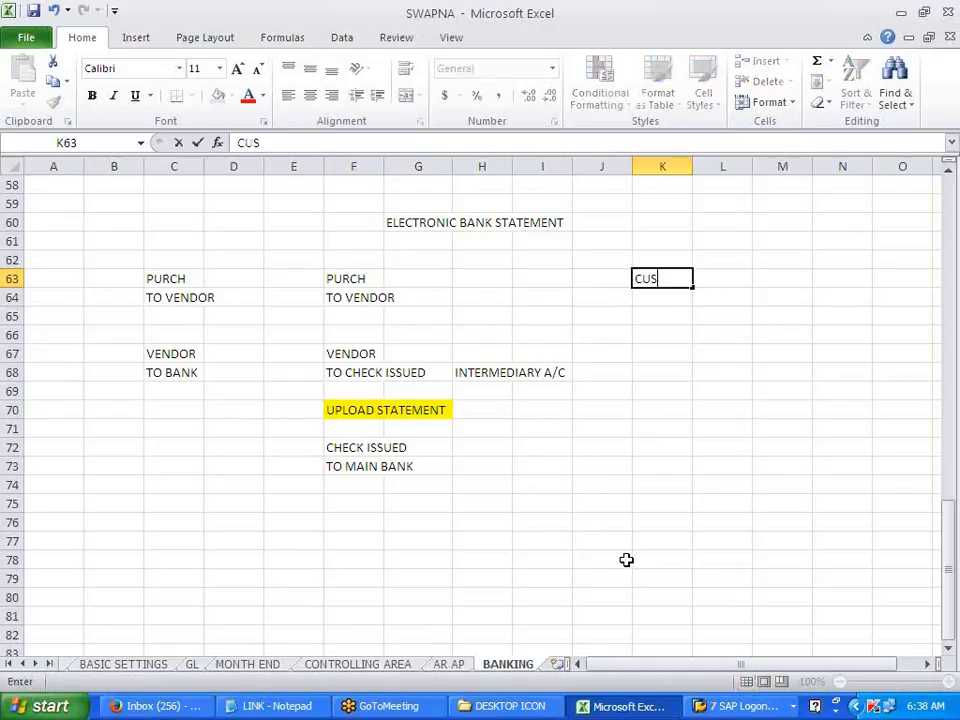
text(TOMER)
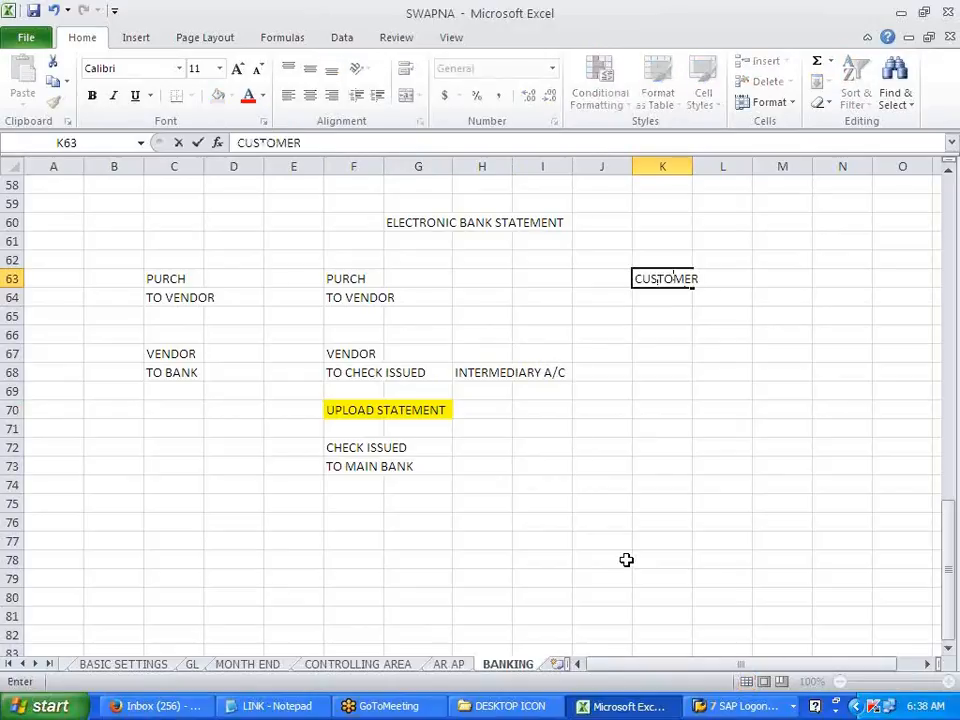
key(Return)
text(TO SALES)
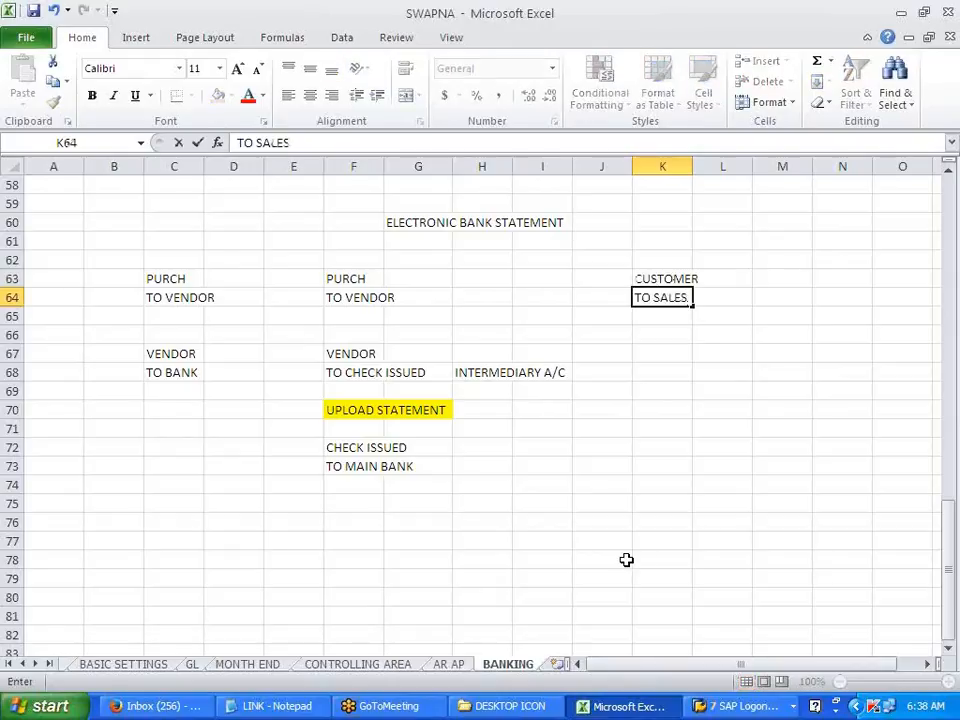
key(Return)
- Enter the incoming payment entry with CHECK DEPOSIT in K67 and TO CUSTOMER in K68
key(Return)
key(Return)
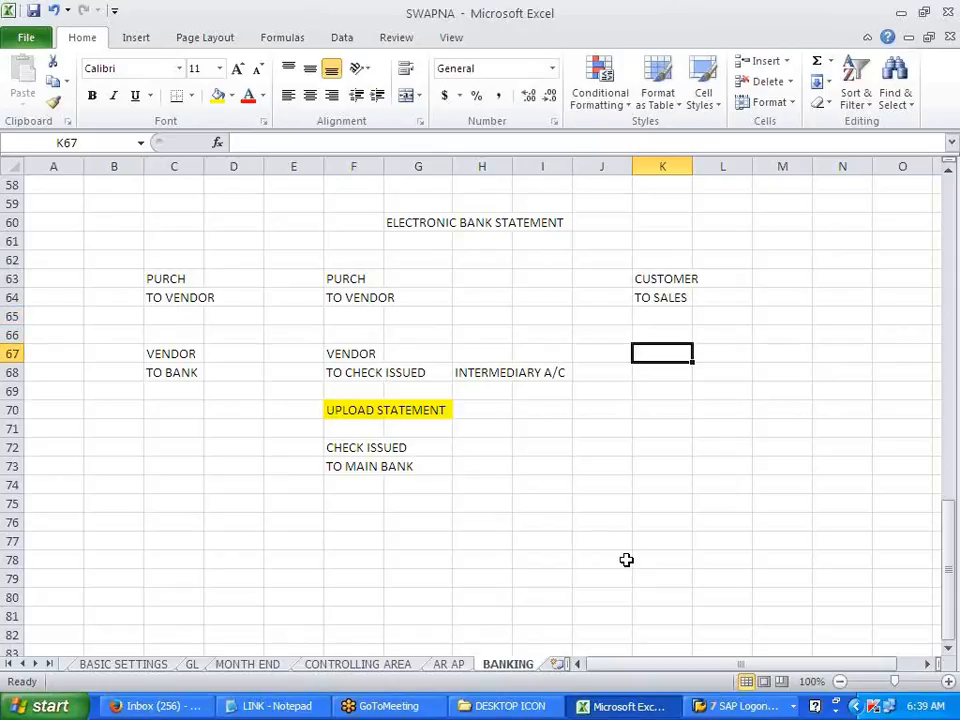
text(CHECK DEPOSIT)
key(Return)
text(TO CUSTOMER)
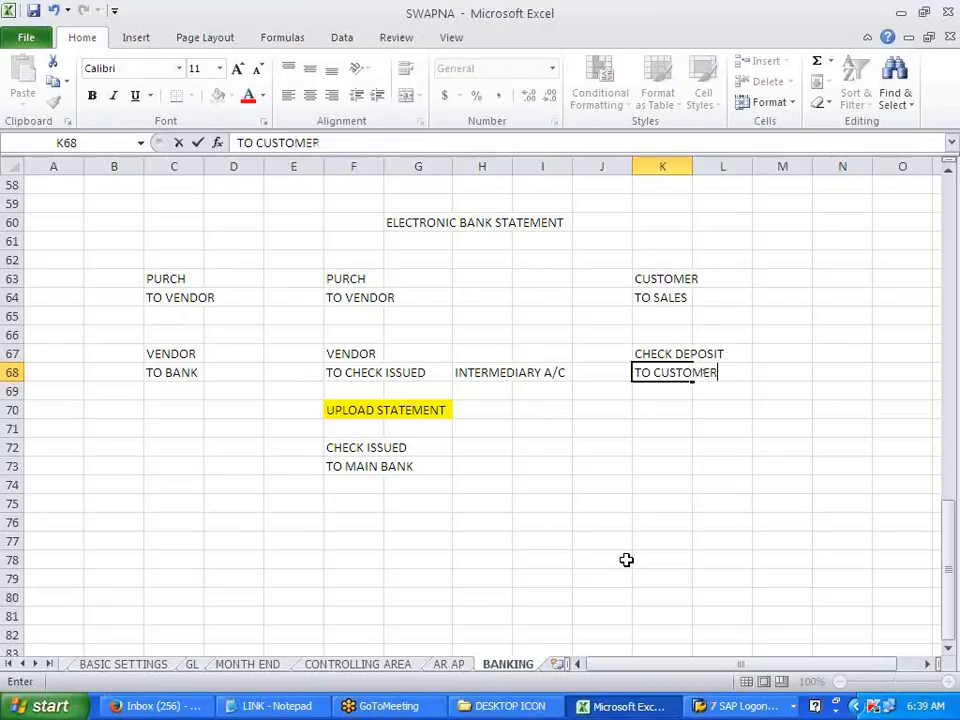
click(639, 538)
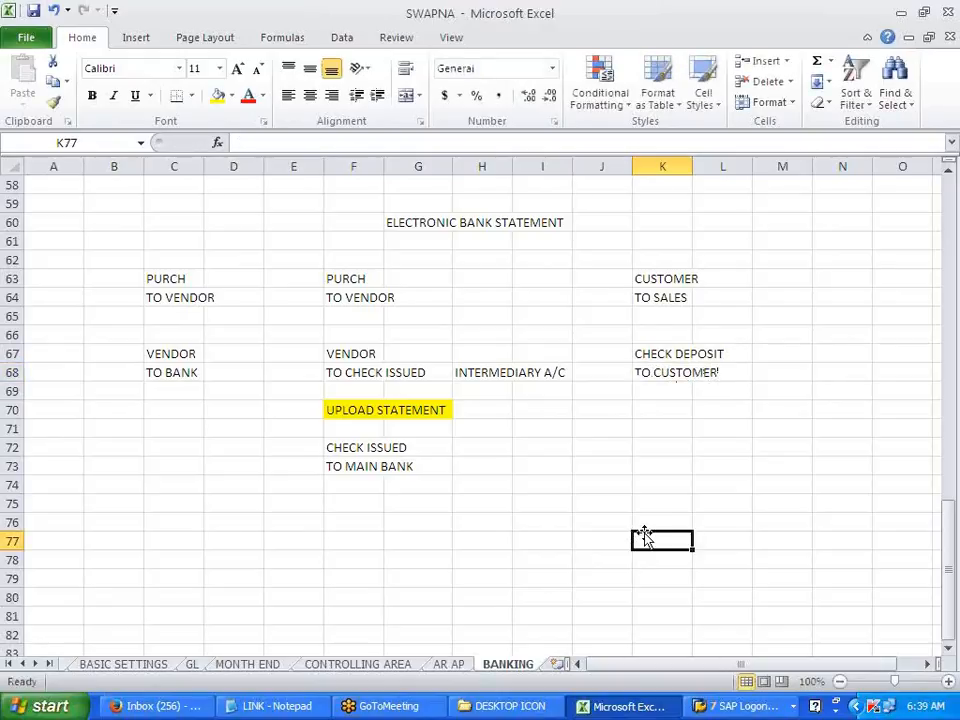
- Label the vendor entries with their transaction codes: F-43 in F62 and F-53 in F66
click(335, 264)
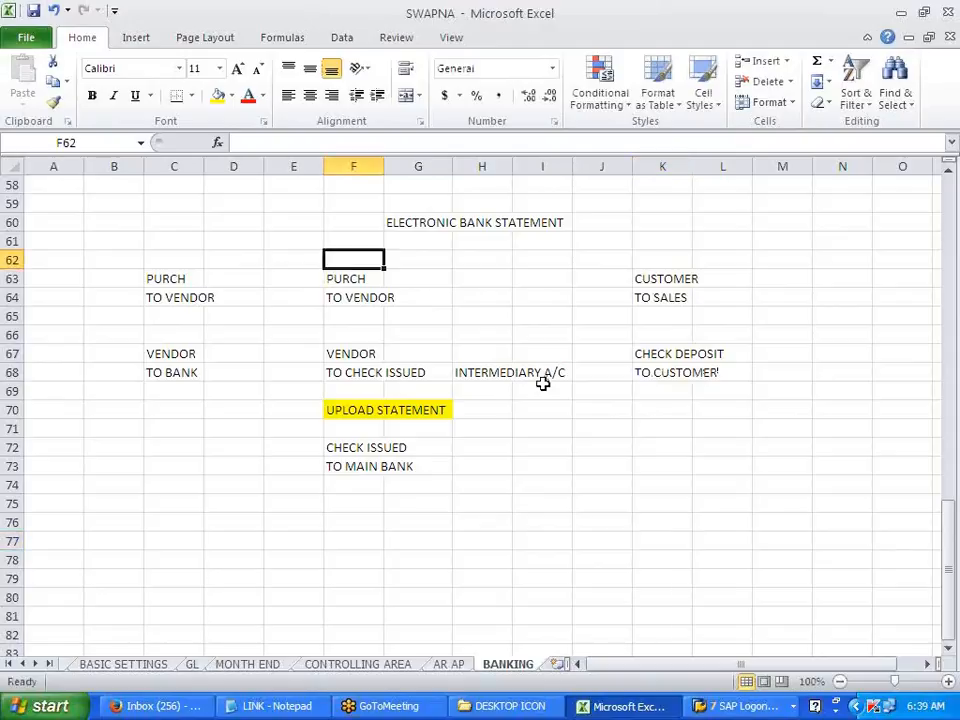
text(F-43)
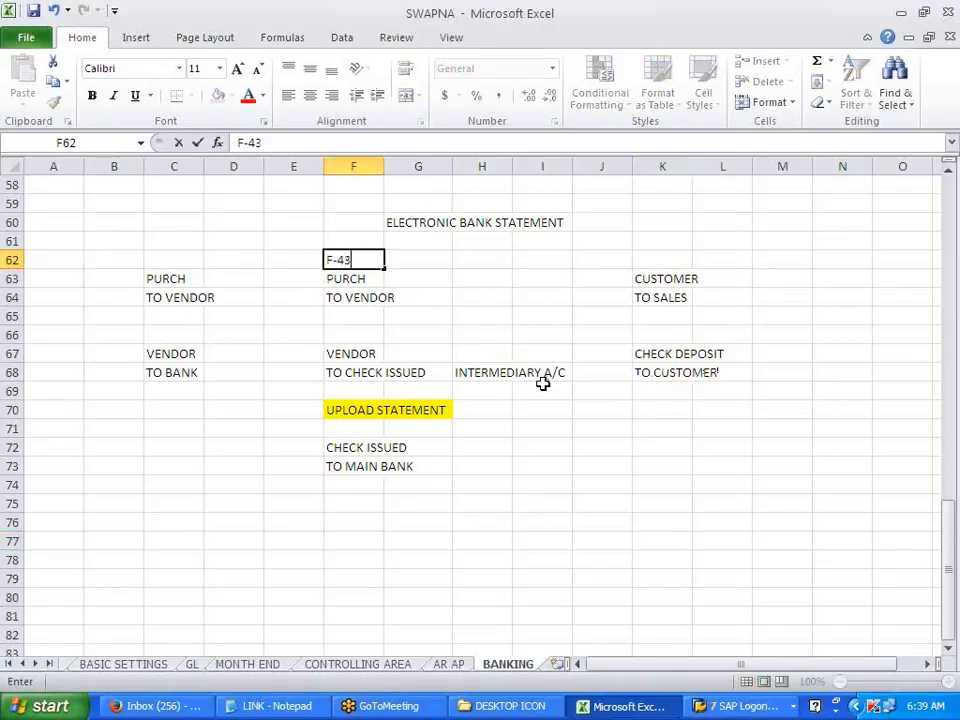
key(Return)
key(Down)
key(Down)
key(Down)
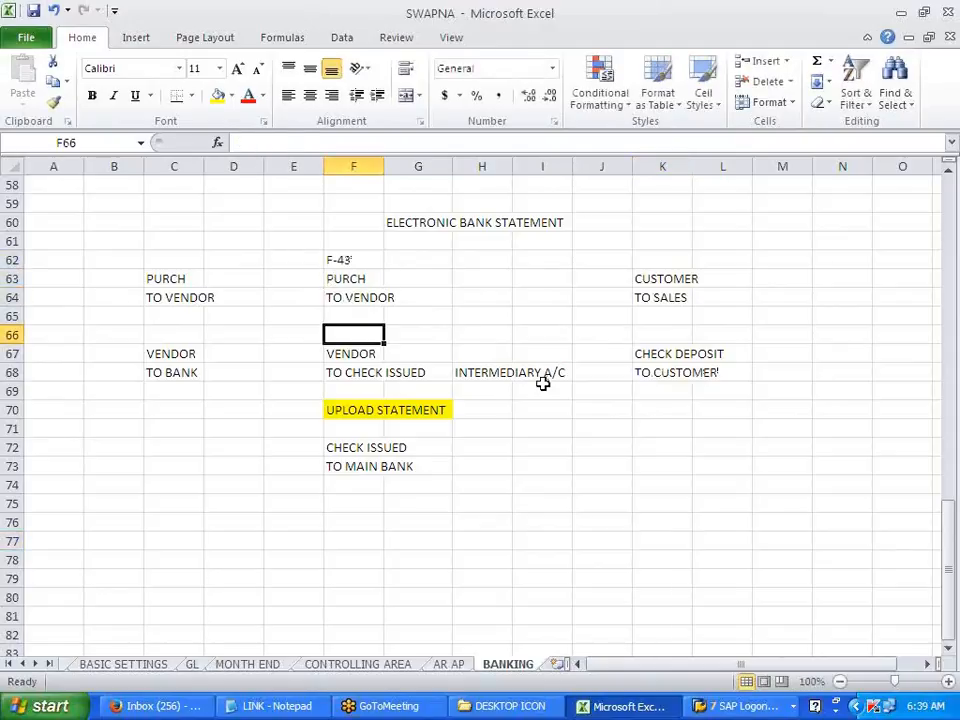
text(F-53)
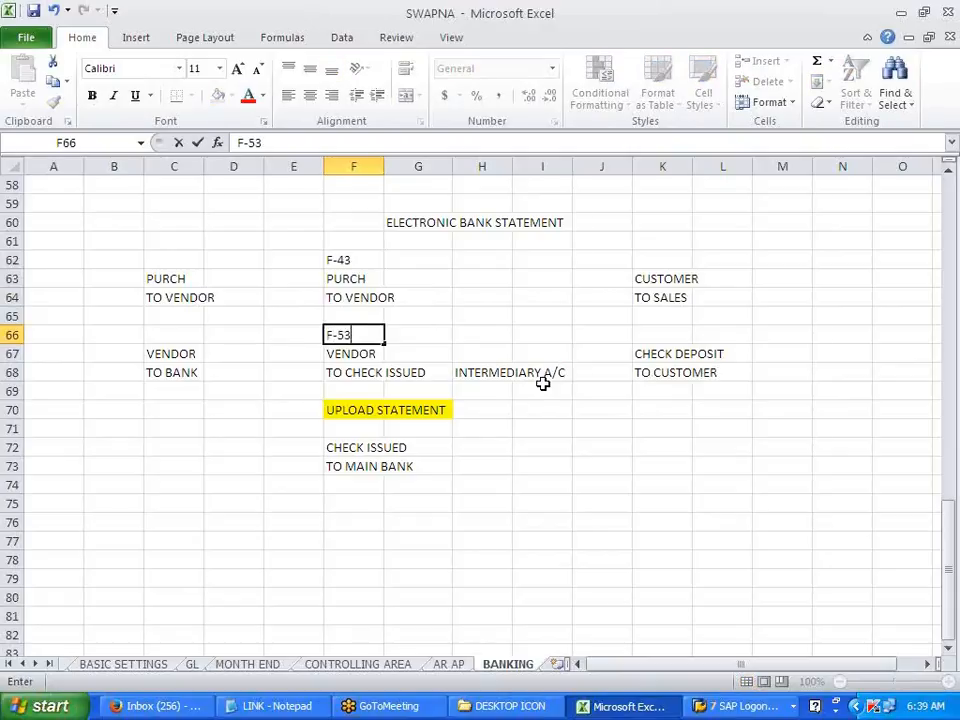
click(533, 579)
- Label the customer entries with their transaction codes: F-22 in K62 and F-28 in K66
click(673, 258)
text(F-22)
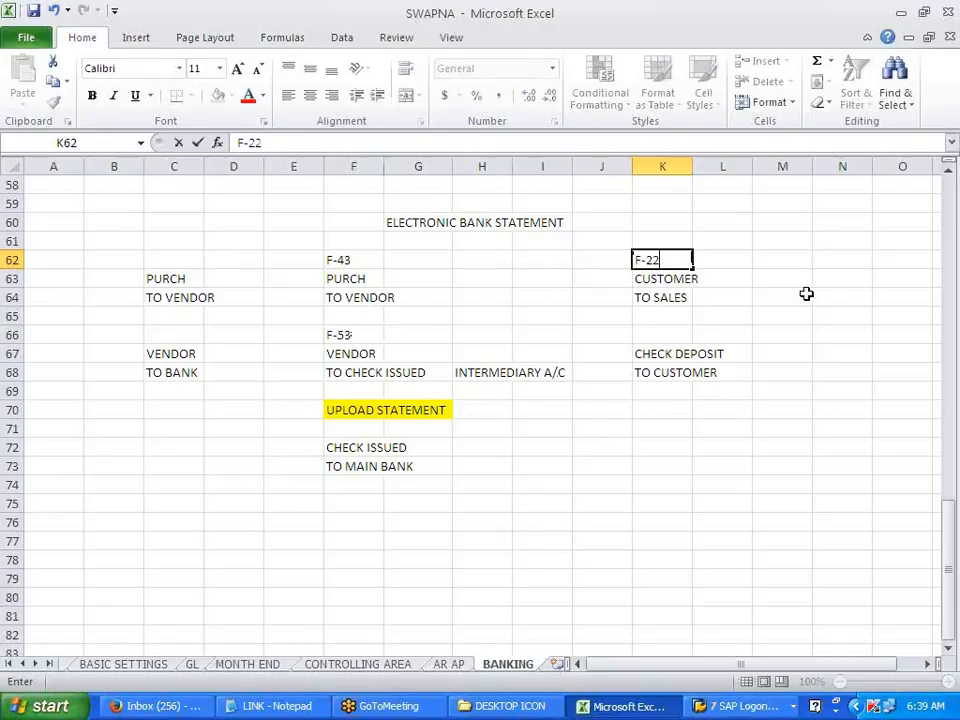
key(Return)
key(Return)
key(Return)
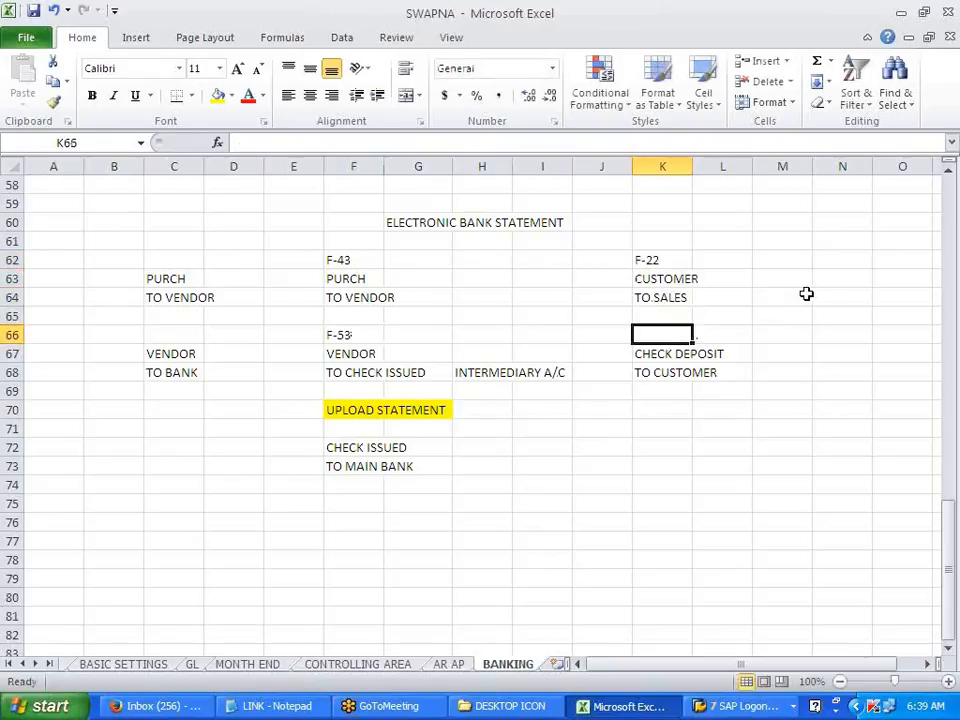
text(F-28)
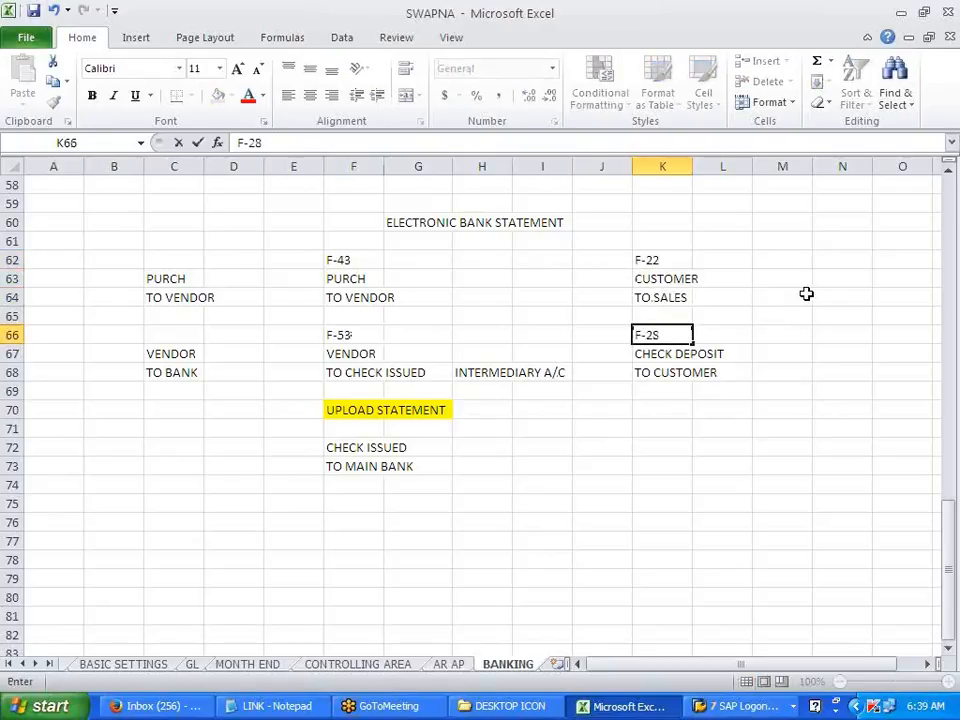
click(726, 407)
- Enter UPLOAD STATEMENT in K70 below the check deposit entry
key(Left)
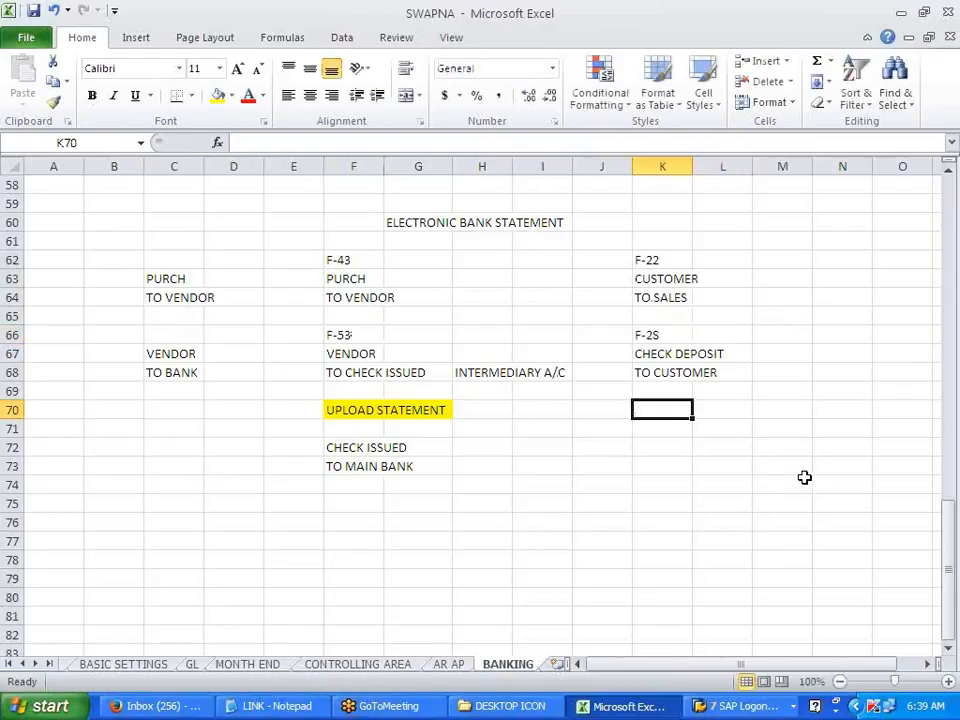
text(UPLOAD)
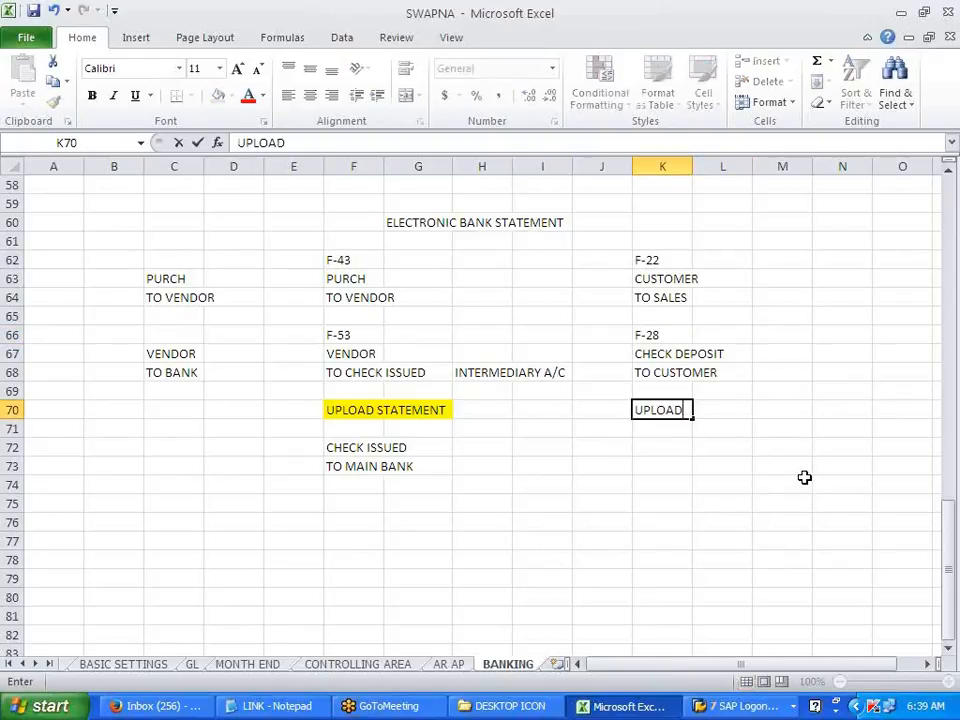
text( STATE)
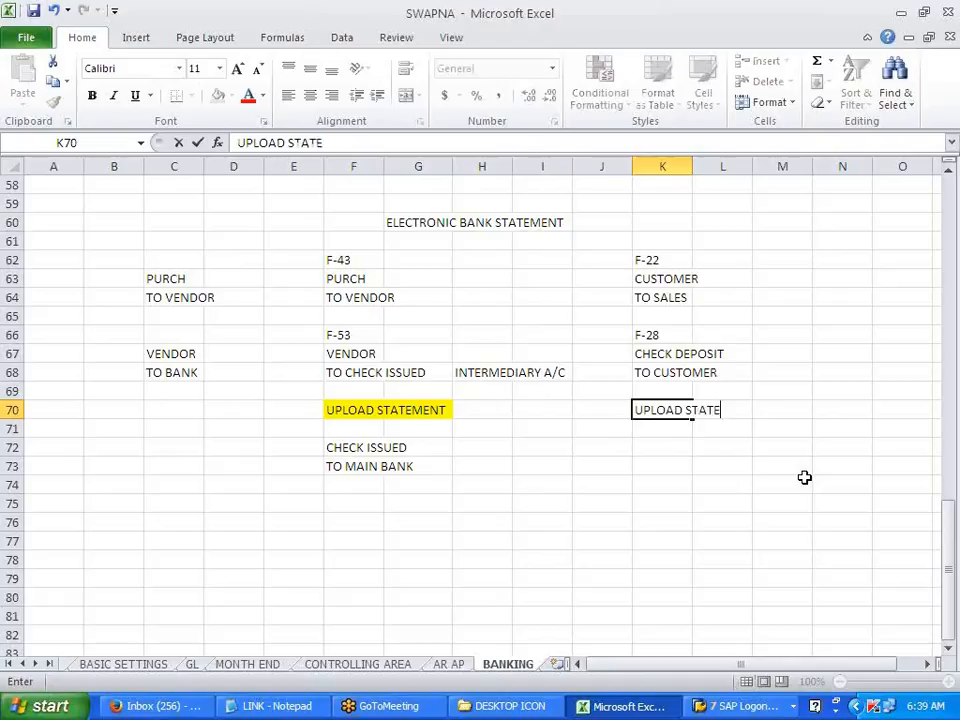
text(MENT)
click(763, 480)
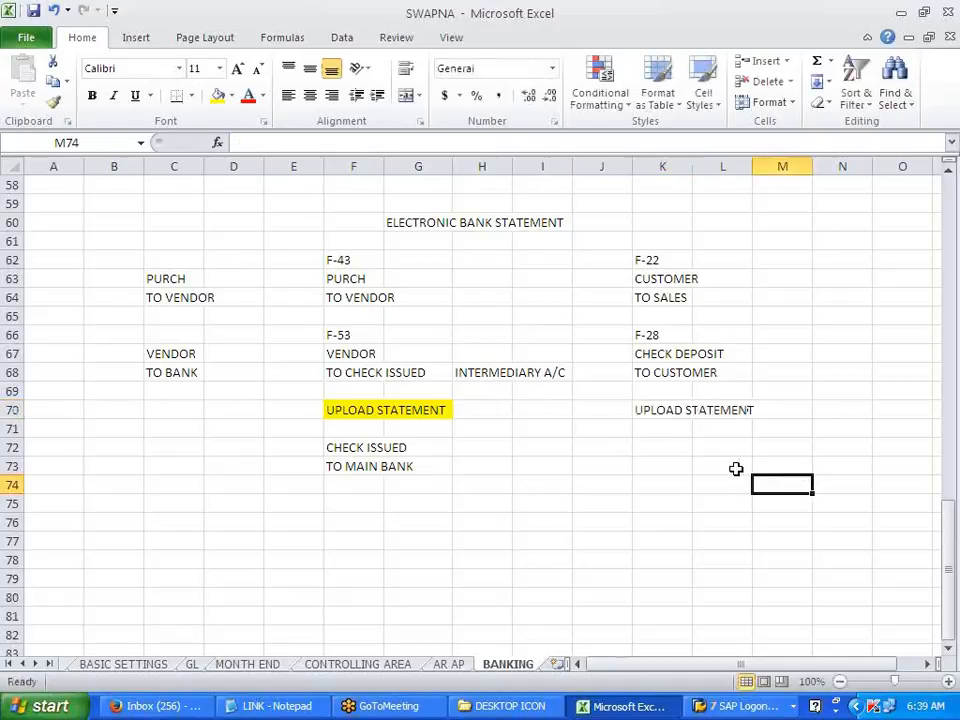
- Enter the customer-side clearing entry with MAIN BANK in K72 and TO CHECK DEPOSIT in K73
click(652, 448)
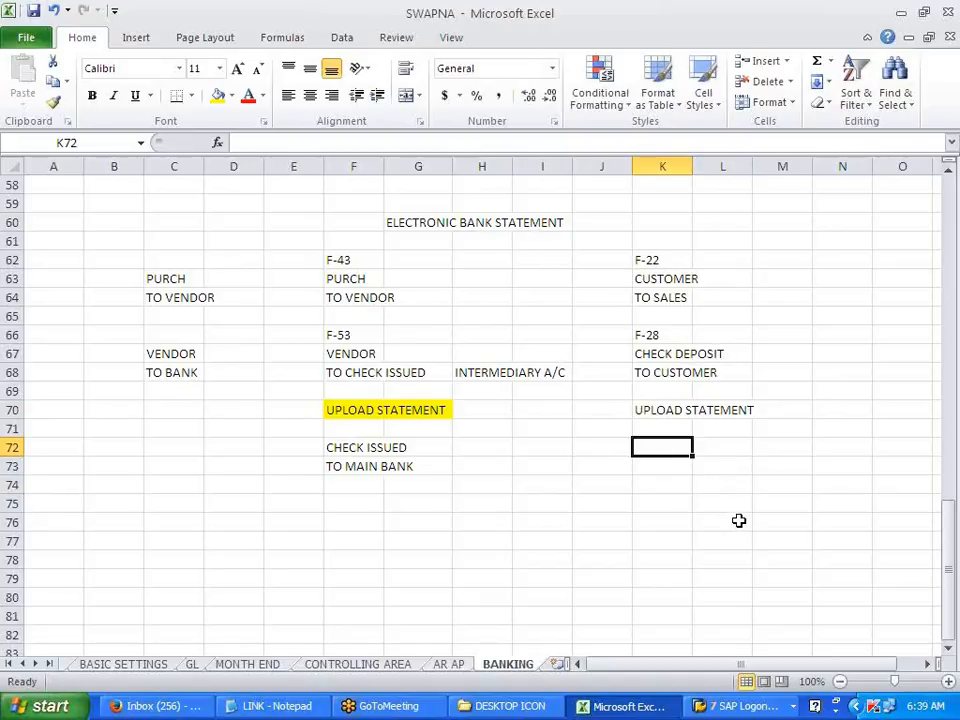
text(MAIN)
text(BANK)
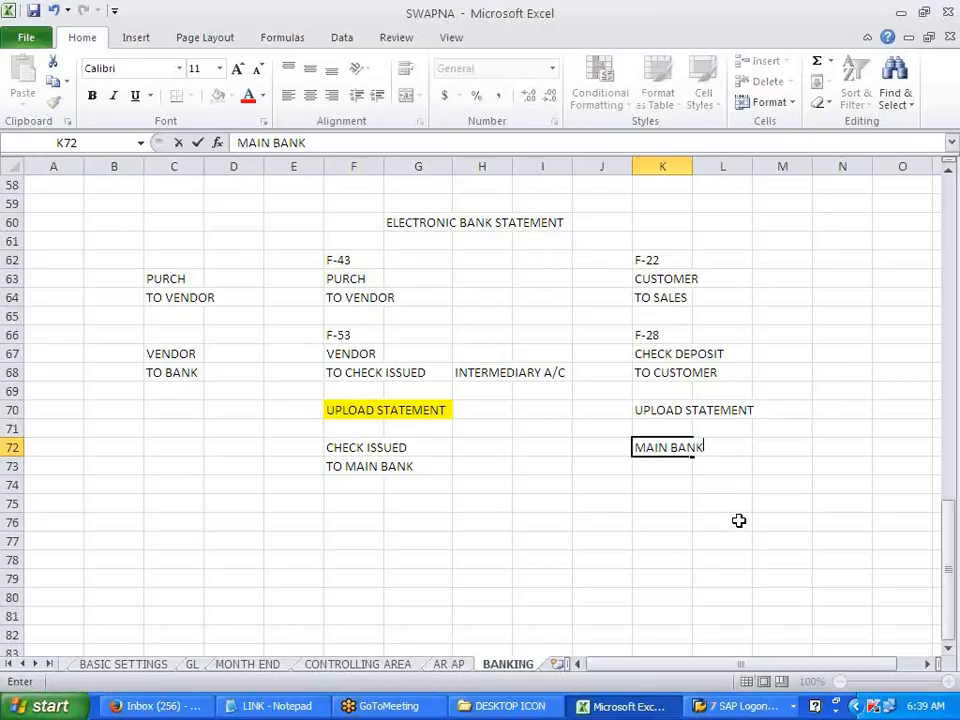
key(Return)
text(TO CHECK)
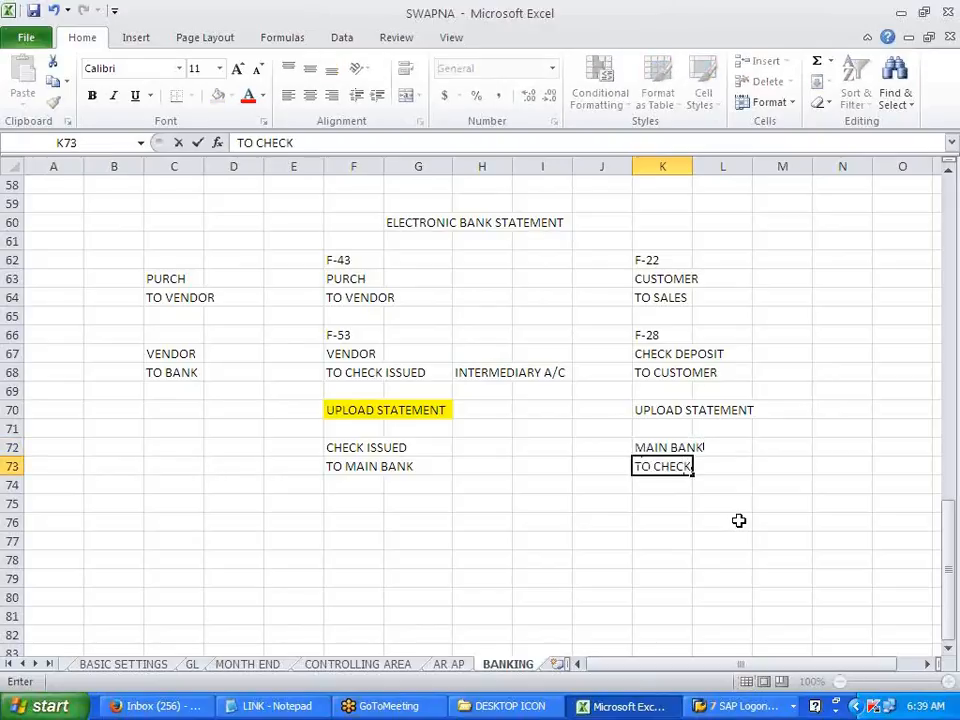
text( DEPOSIT)
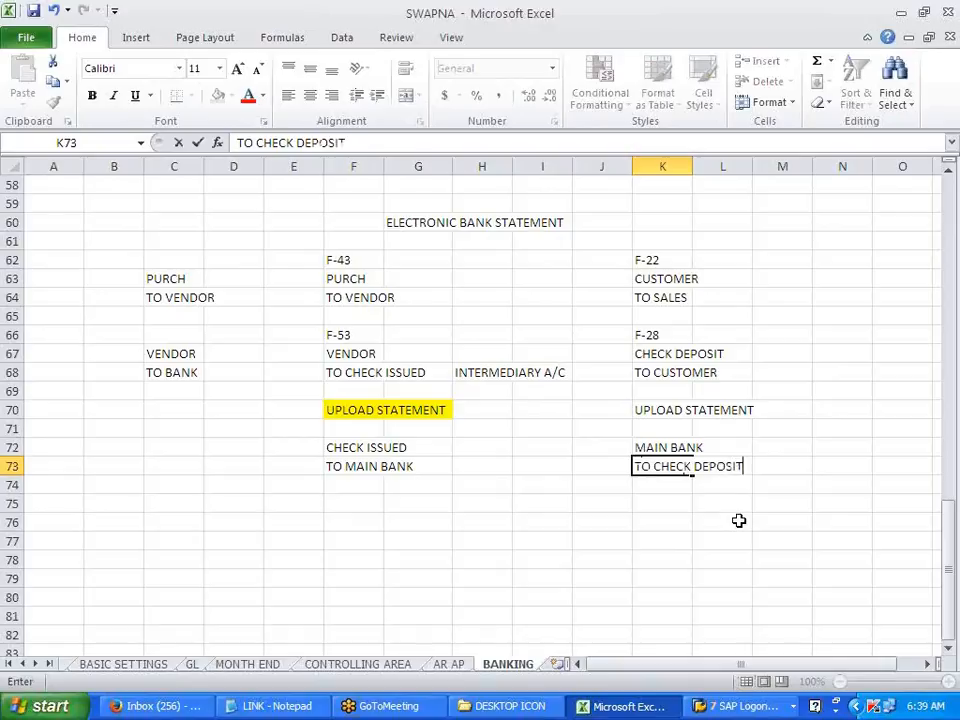
click(738, 520)
- Compare the check deposit lines in K73 and K67, along with the MAIN BANK and TO CUSTOMER lines
drag(651, 469, 707, 463)
drag(643, 356, 715, 355)
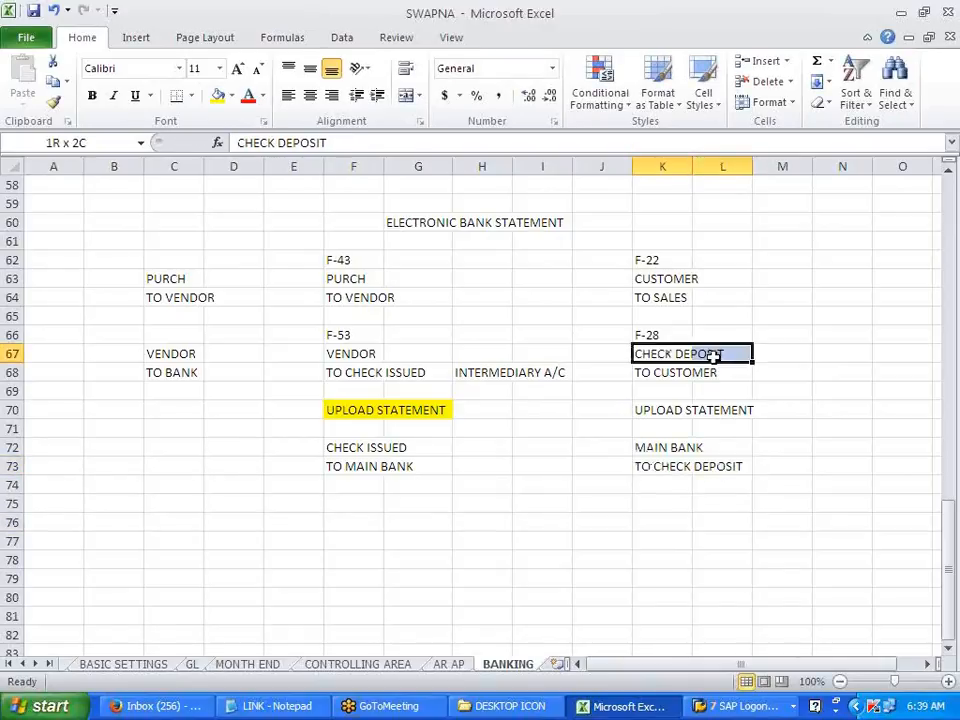
click(654, 446)
click(654, 374)
click(642, 576)
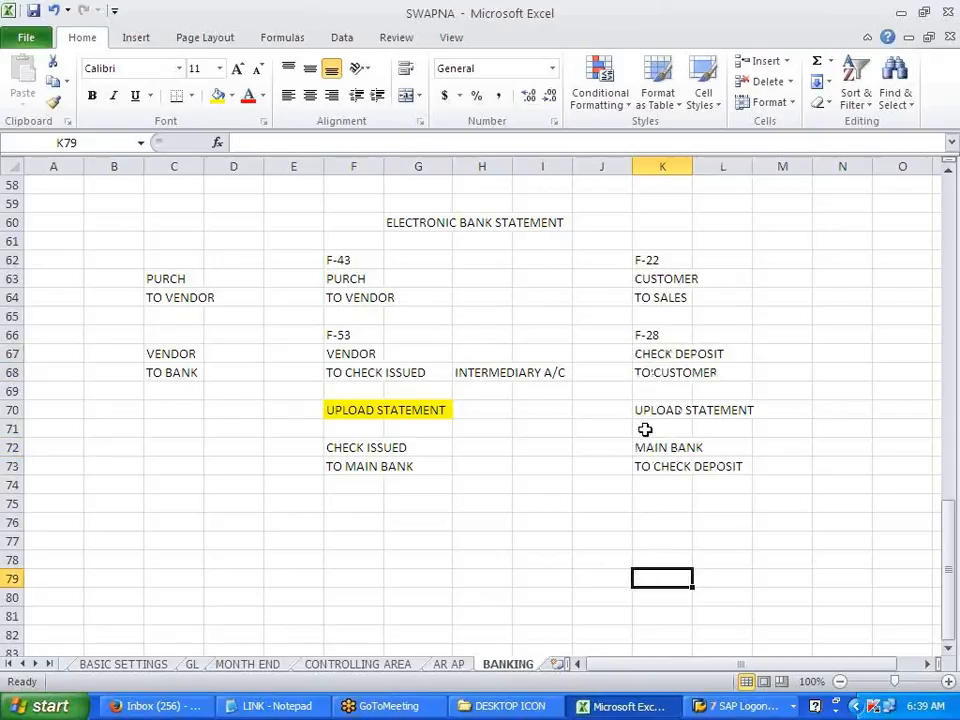
- Highlight the customer-side UPLOAD STATEMENT cells K70:L70 with yellow fill
drag(643, 408, 740, 409)
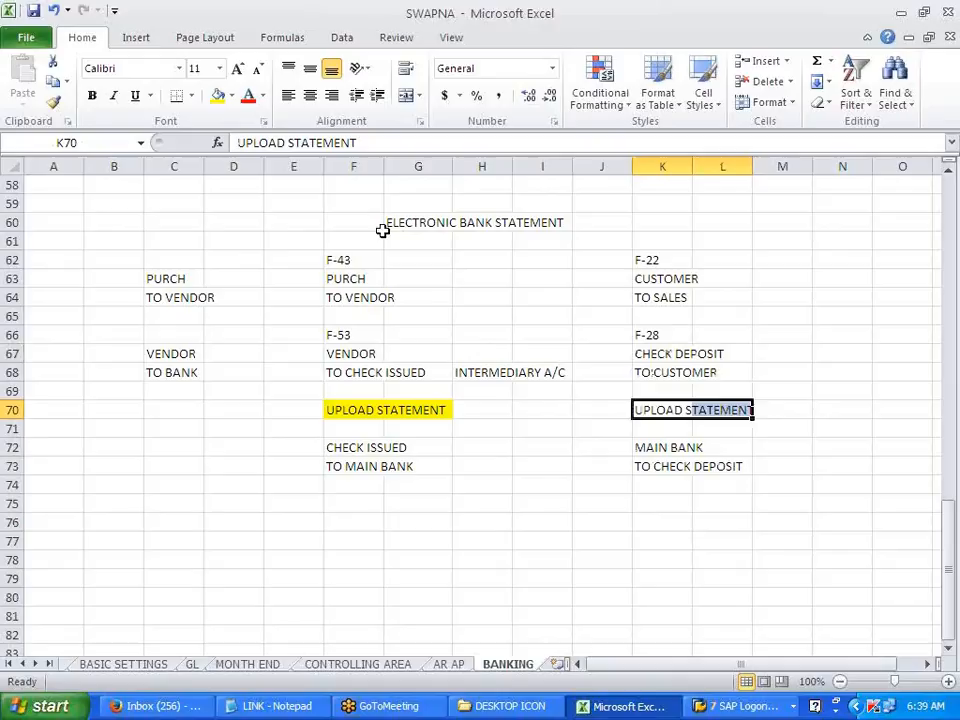
click(217, 96)
click(680, 638)
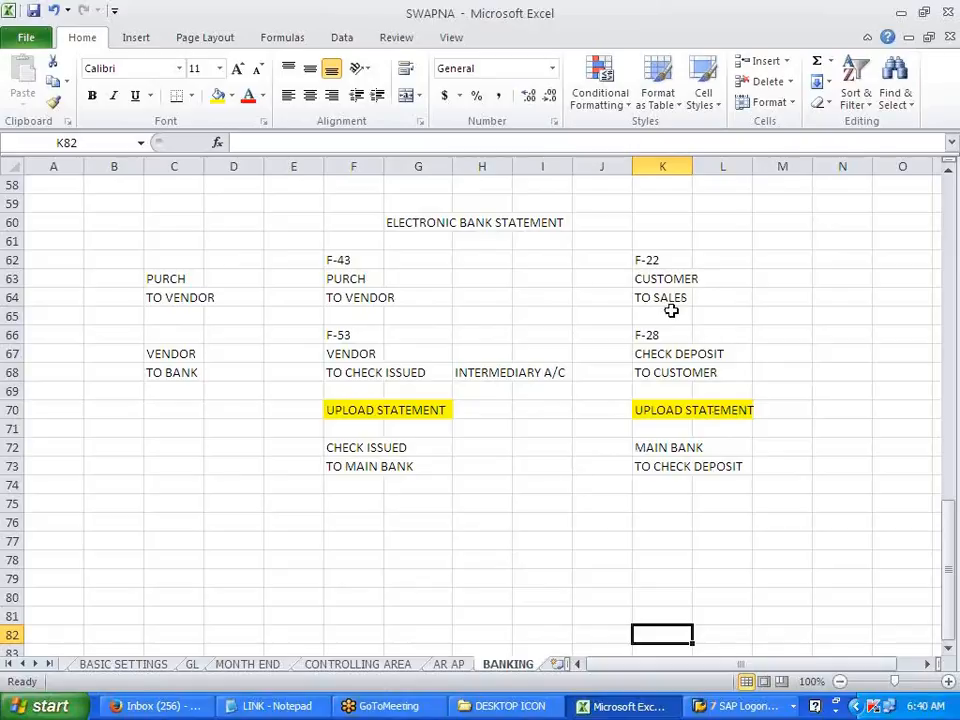
- Enter a direct receipt entry beside the F-28 entry, with BANK in N66 and TO CUSTOMER in N67
click(821, 336)
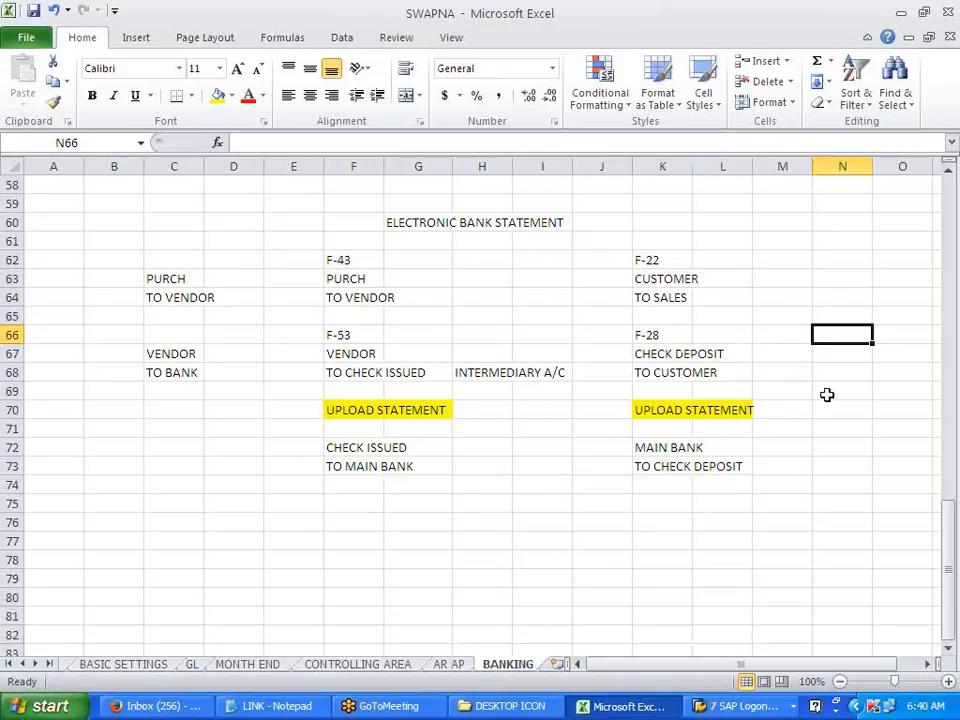
text(BANK)
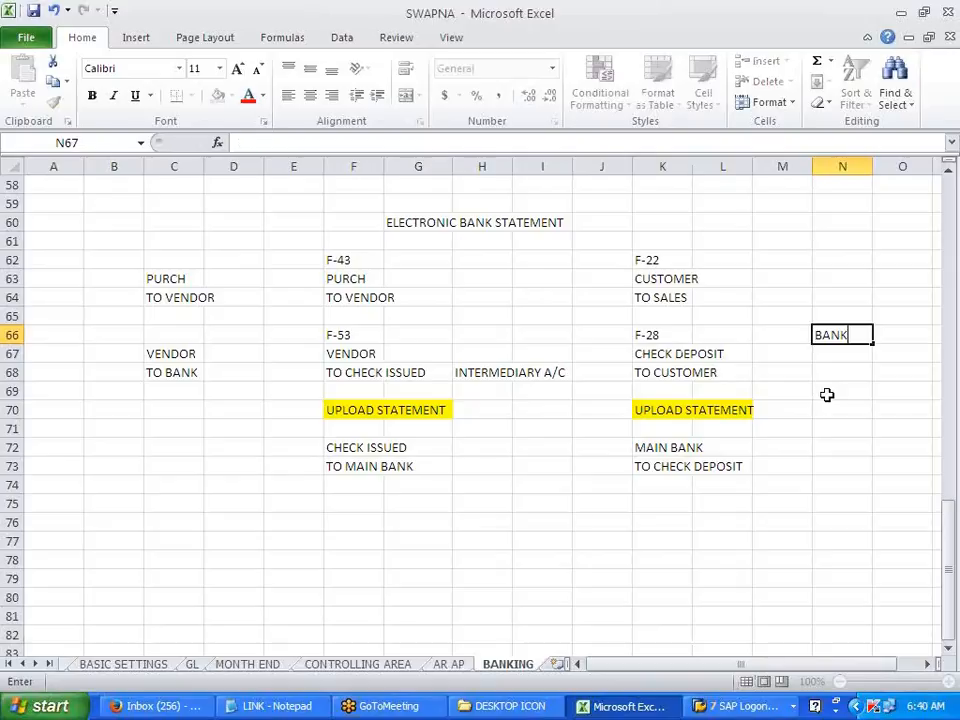
key(Return)
text(T)
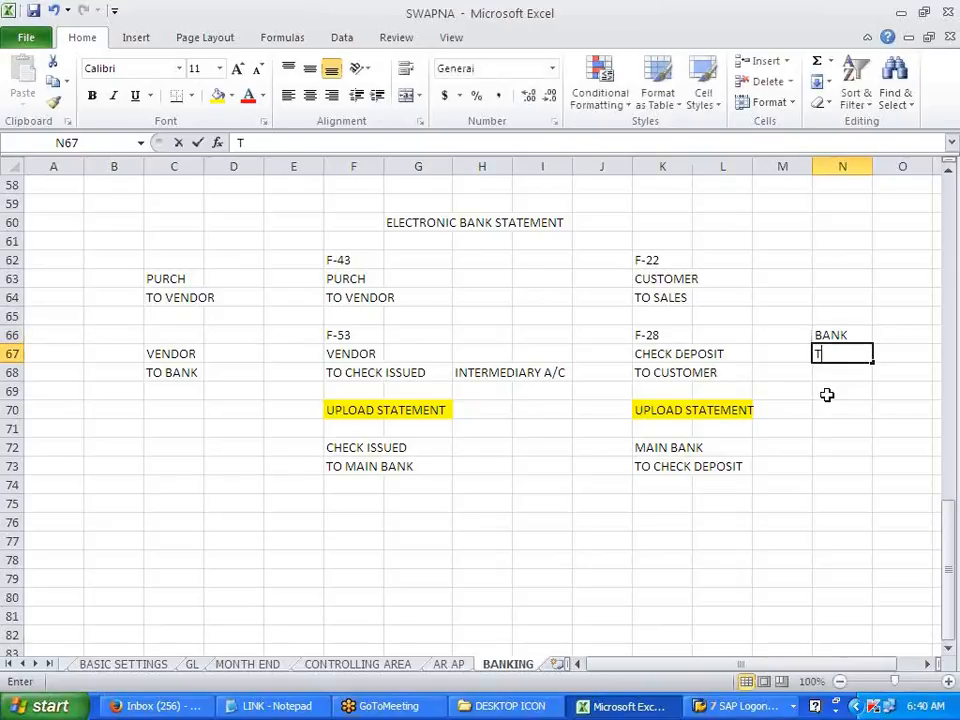
text(O CUSTOMER)
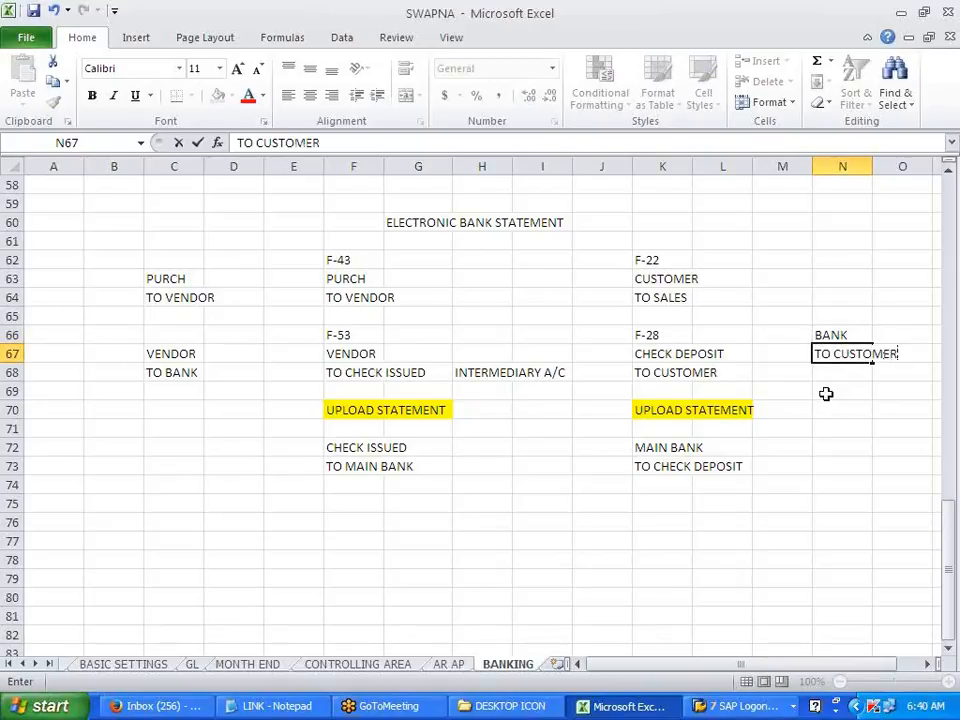
- Compare the direct receipt entry's BANK line in N66 with the CHECK DEPOSIT line of the F-28 entry in K67
click(826, 393)
click(828, 335)
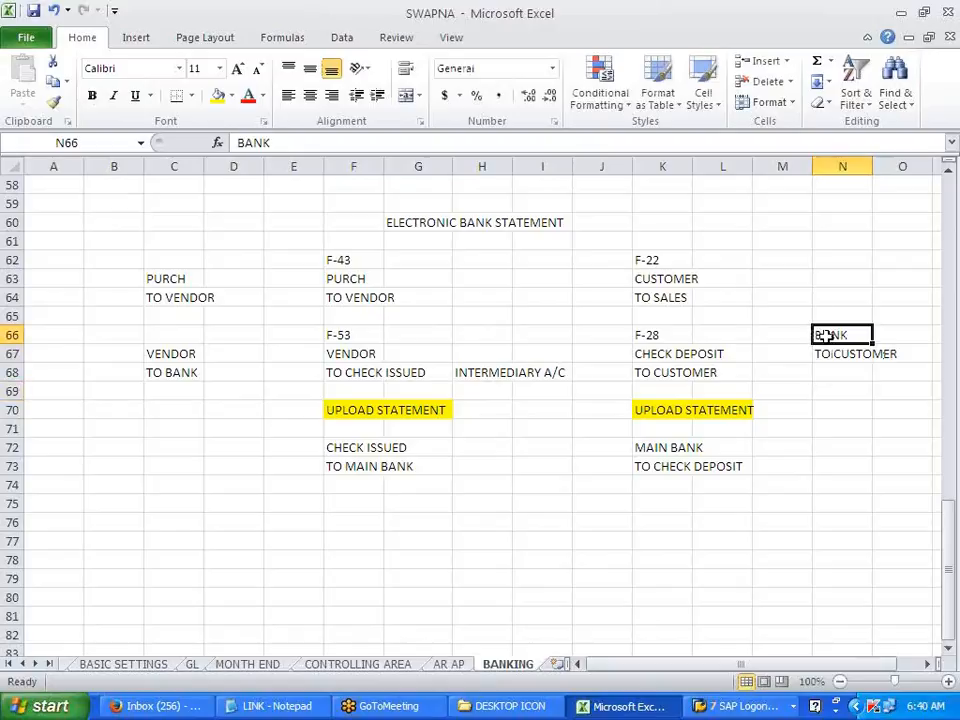
click(706, 355)
click(681, 354)
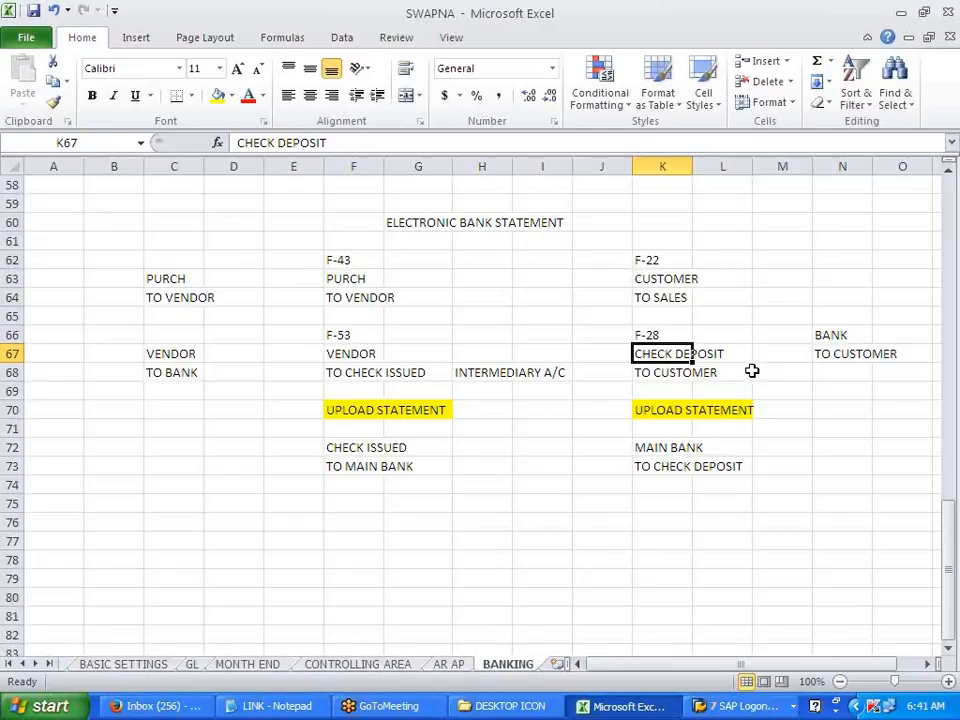
- Clear the BANK / TO CUSTOMER entry from N66:O67 and widen column L slightly so the yellow fill covers UPLOAD STATEMENT
drag(830, 342, 879, 354)
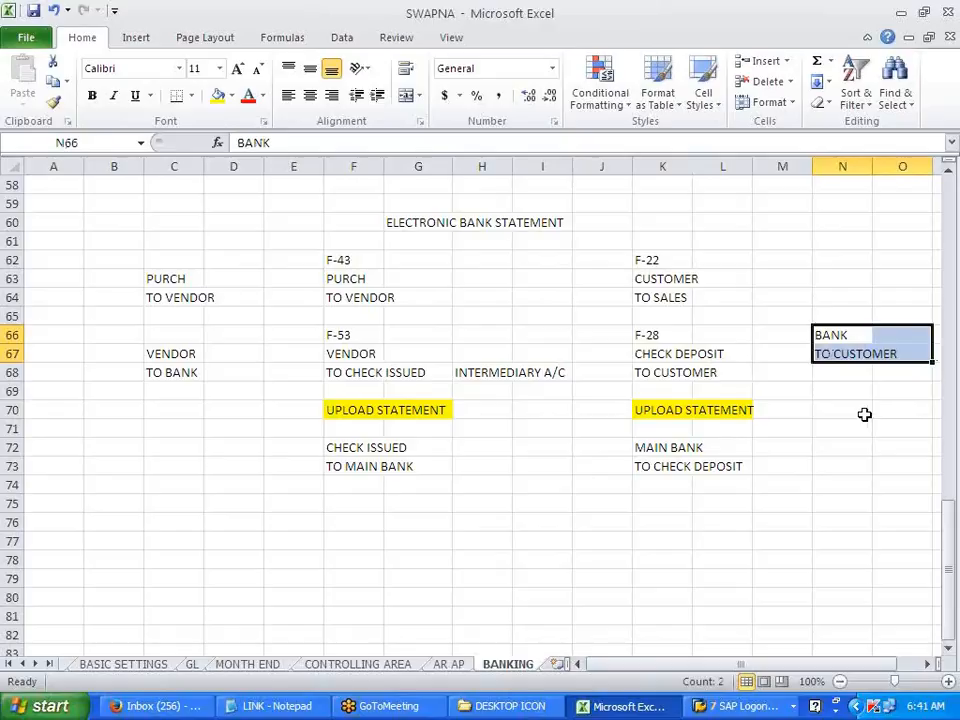
key(Delete)
click(846, 461)
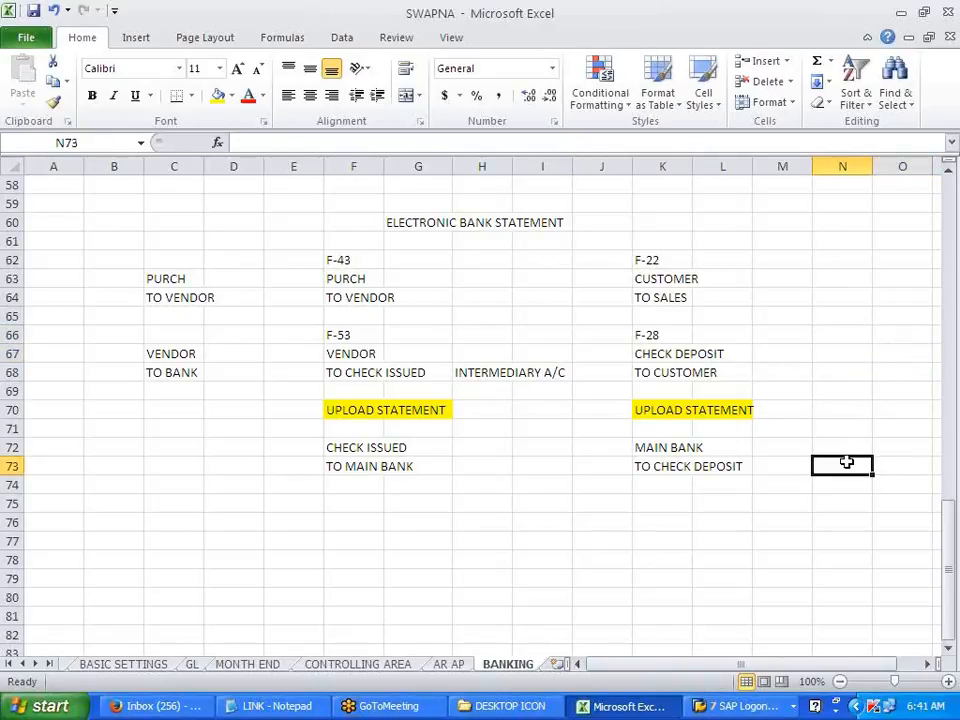
drag(753, 168, 763, 168)
click(797, 498)
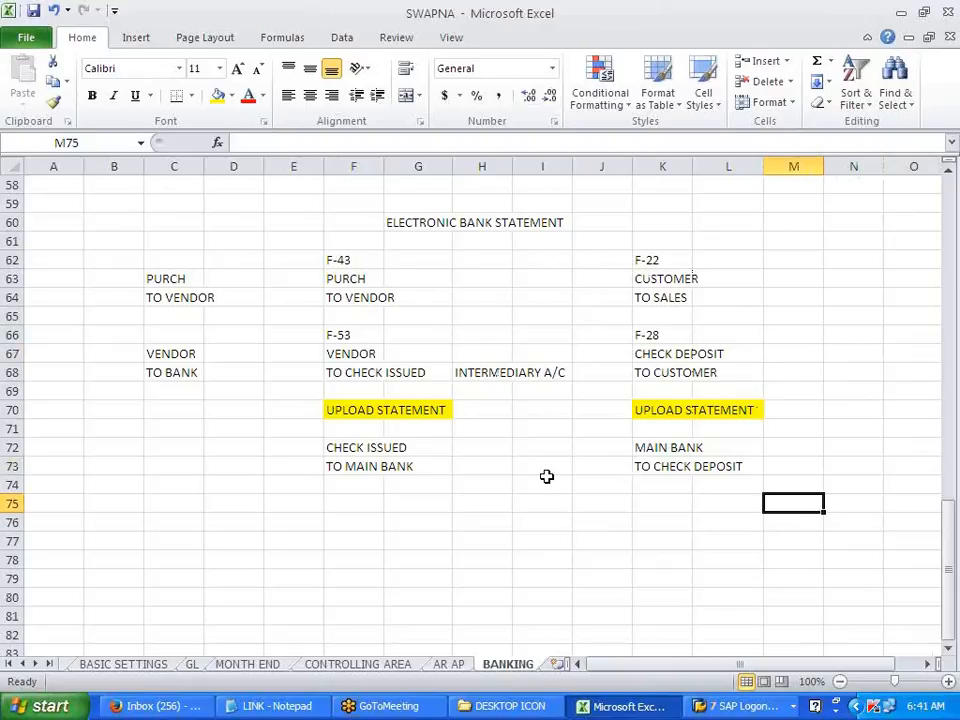
- Label a new case below the existing entries with BANK CHARGES in C76
scroll(538, 508, down, 2)
scroll(537, 510, up, 2)
click(189, 523)
text(BANK )
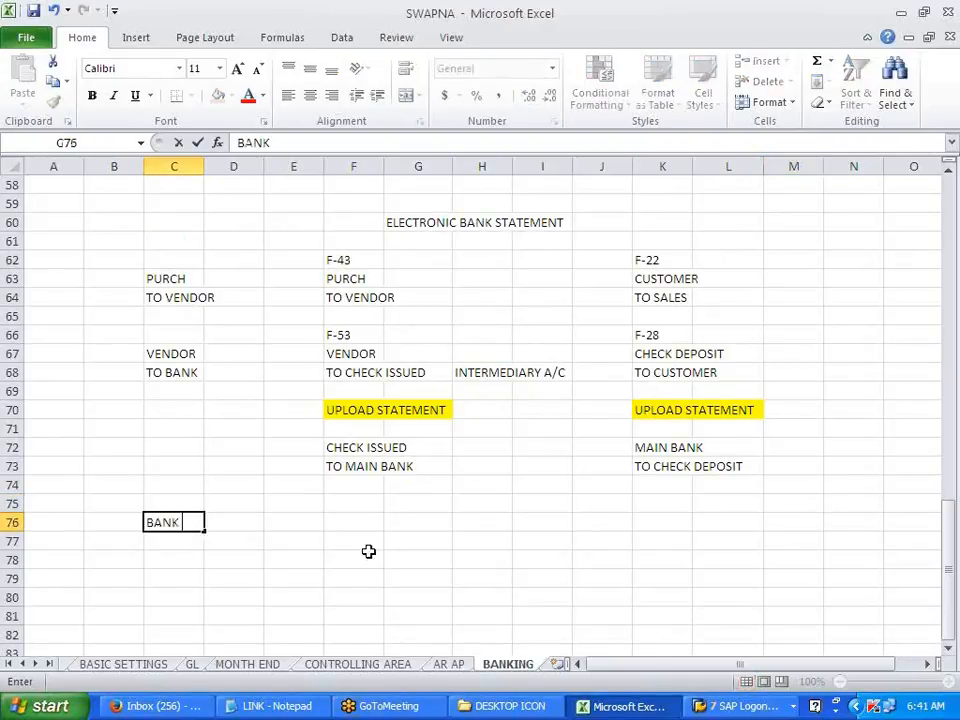
text(CHARGES)
- Enter the bank charges posting beside its label, with BANK CHARGES in F76 and TO MAIN BANK in F77
key(Tab)
key(Tab)
key(Tab)
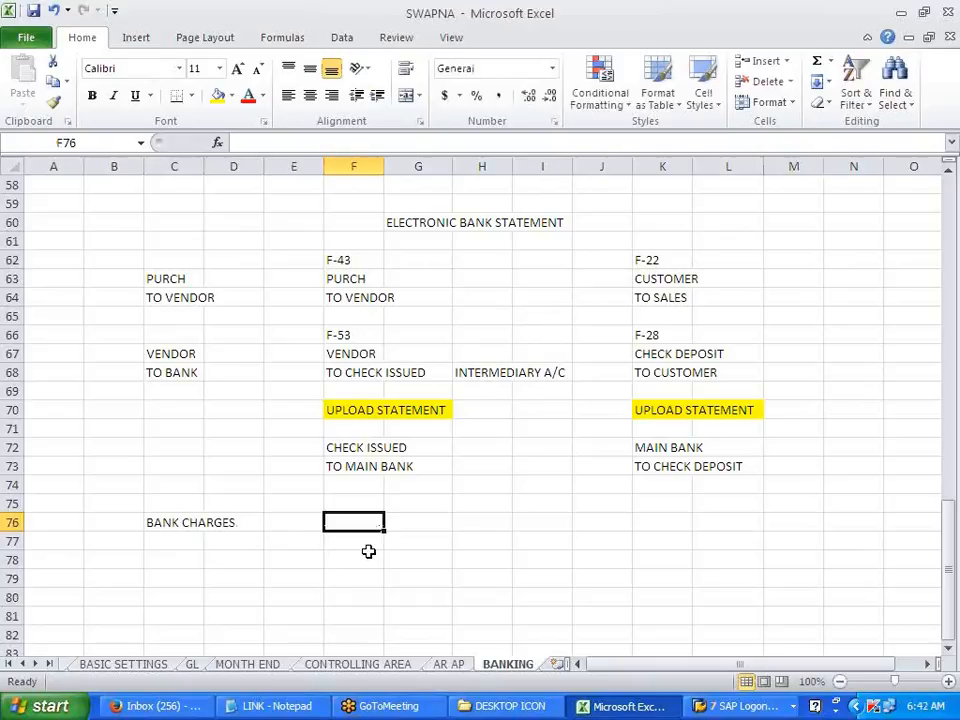
text(BAN)
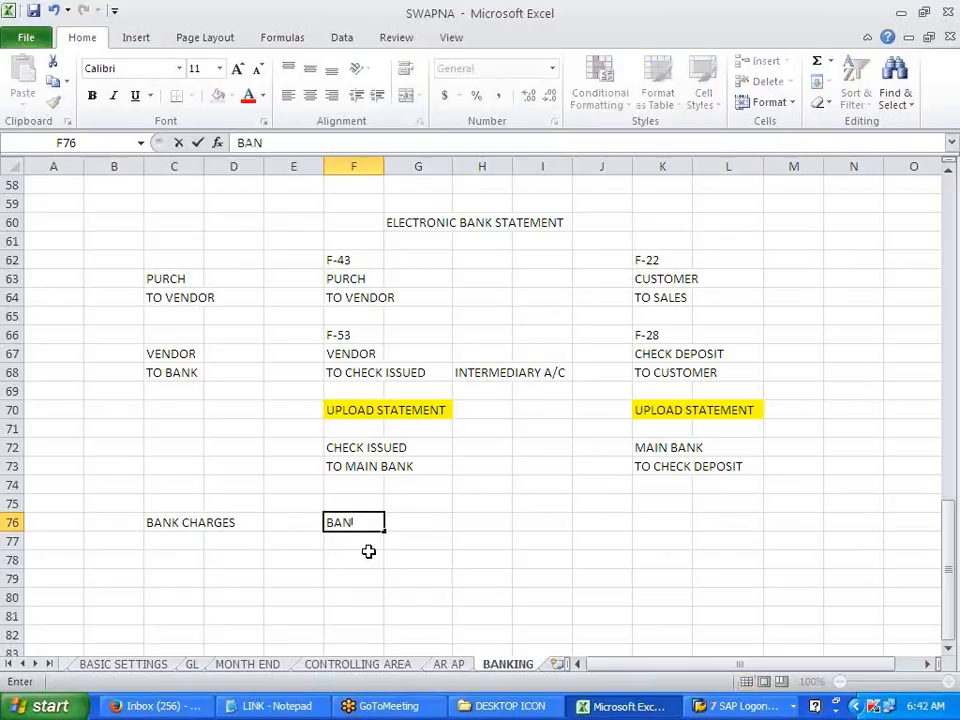
text(K CHARGES)
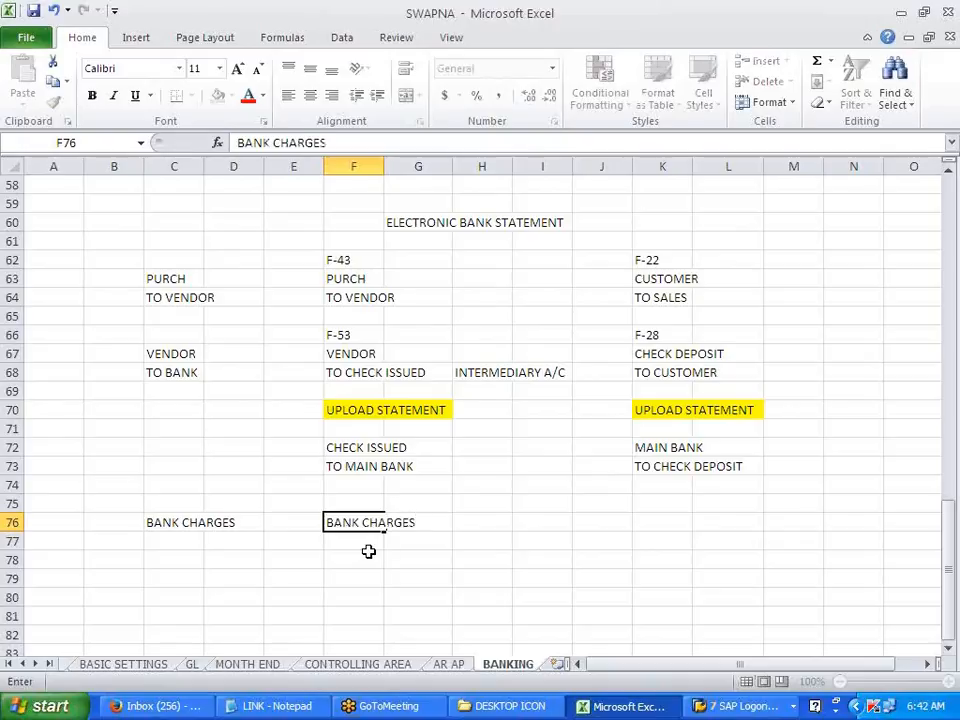
key(Return)
text(TO)
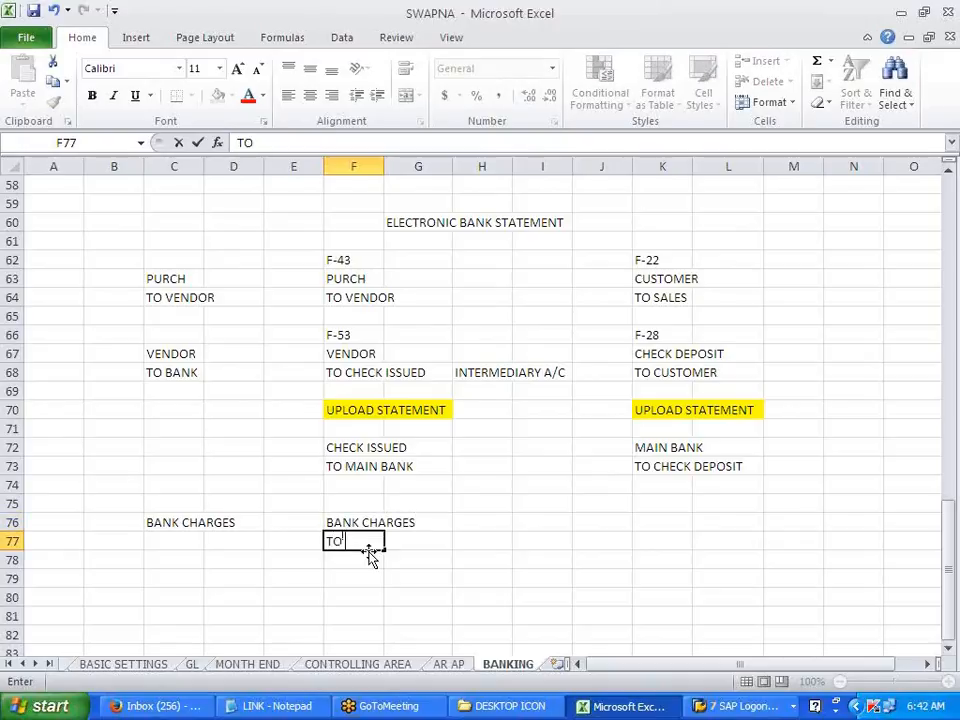
text( MAIN BANK)
click(613, 568)
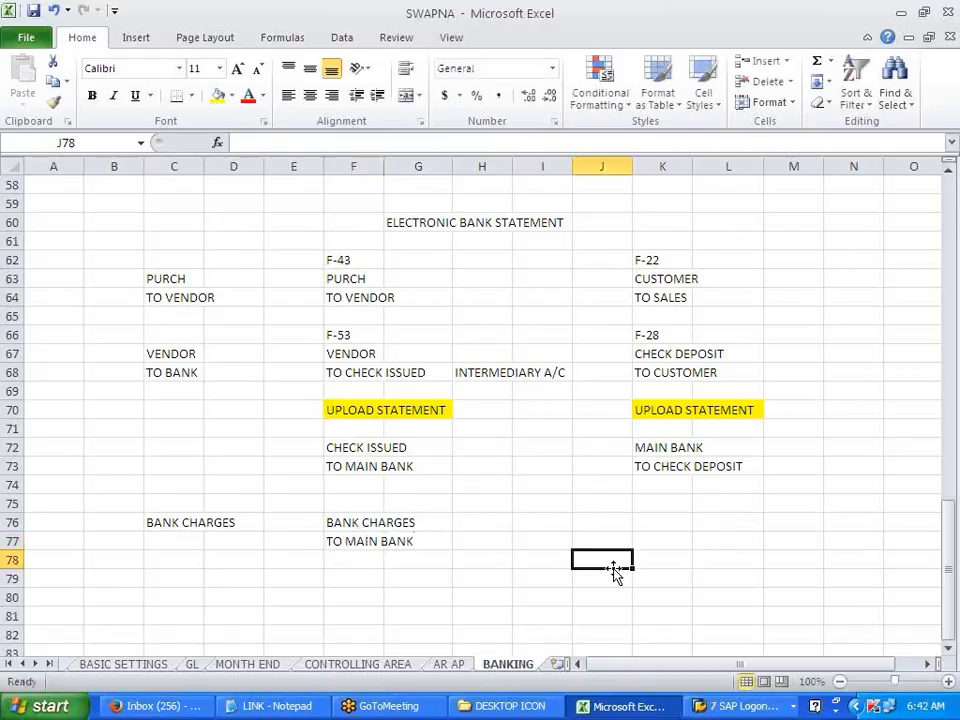
- Go to the empty area below the bank charges posting and select cell C81
scroll(613, 568, down, 3)
scroll(613, 568, up, 2)
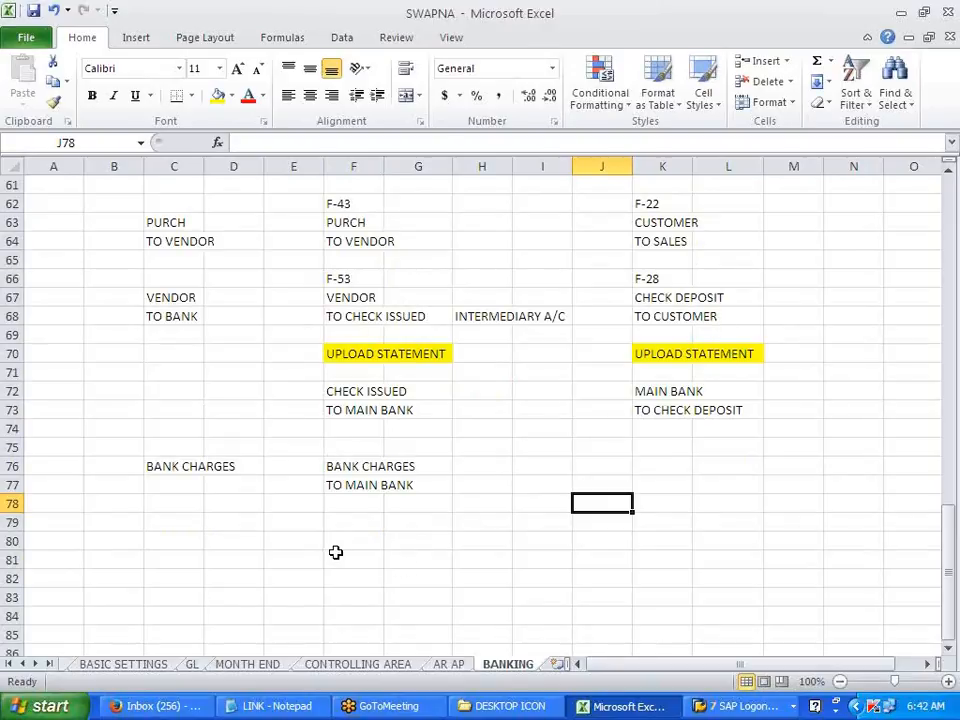
scroll(335, 552, down, 1)
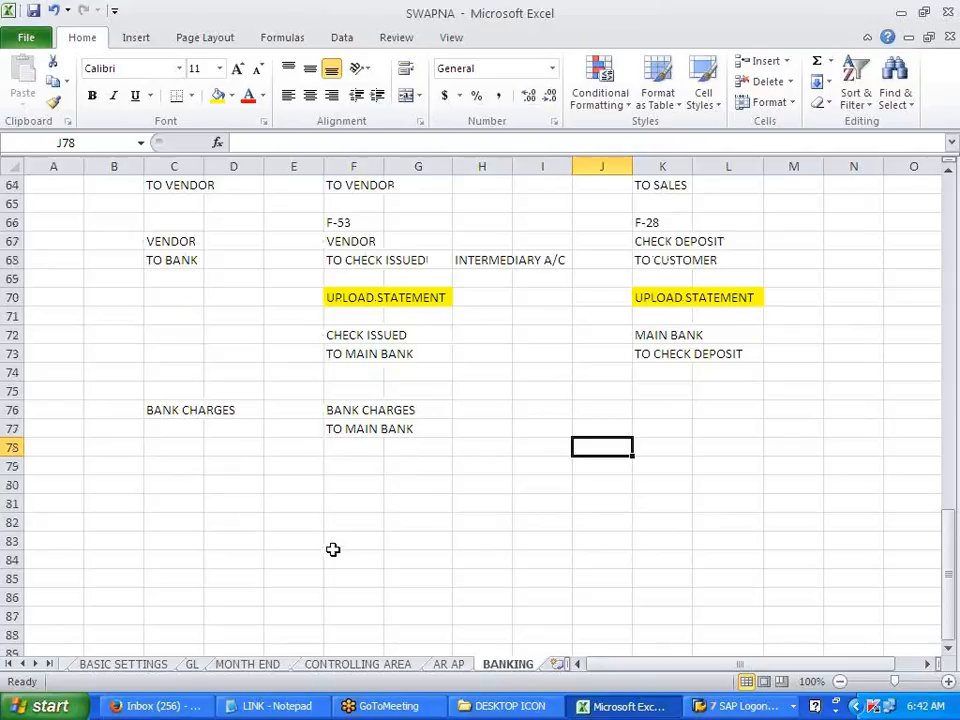
scroll(333, 549, up, 4)
scroll(459, 486, down, 5)
scroll(459, 486, down, 2)
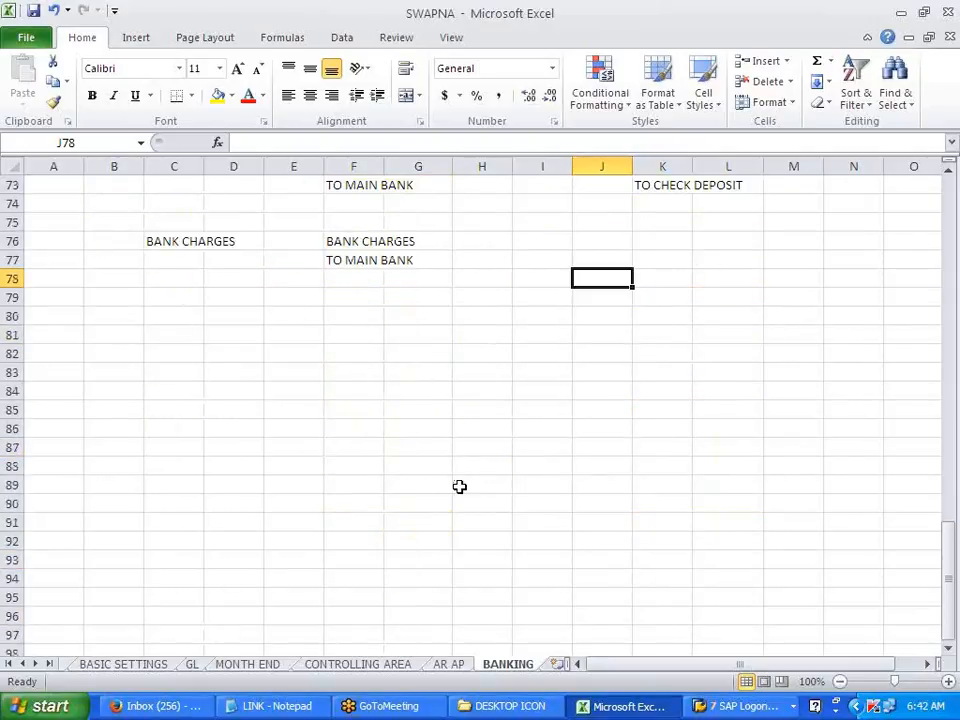
scroll(431, 427, down, 2)
click(170, 219)
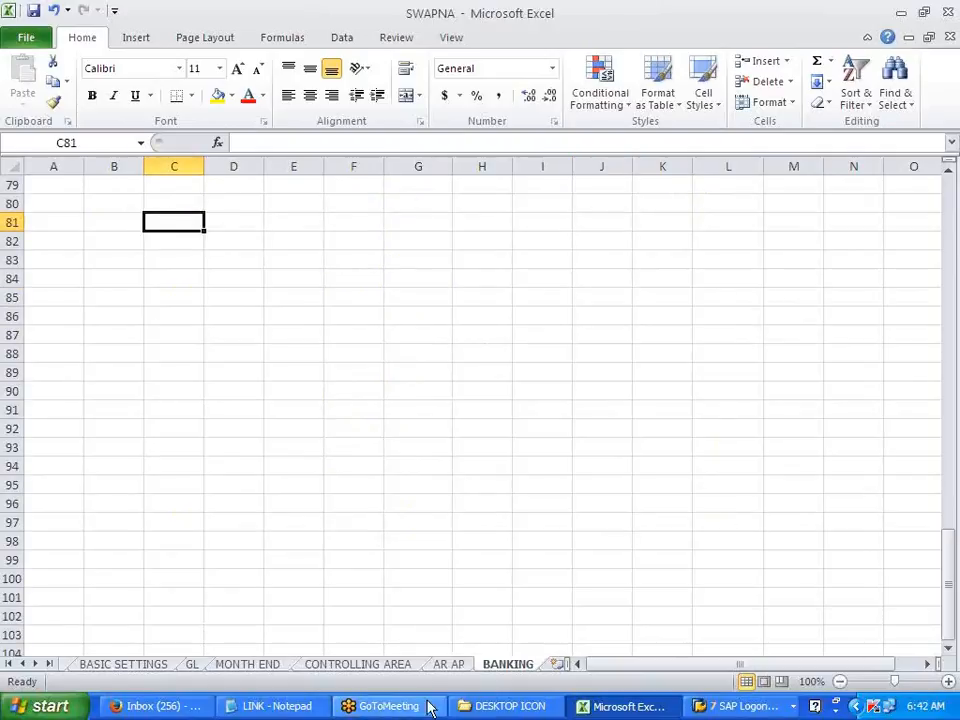
- Switch to the SAP Easy Access DEV (2) session and open the SAP Customizing Implementation Guide through SPRO
click(767, 708)
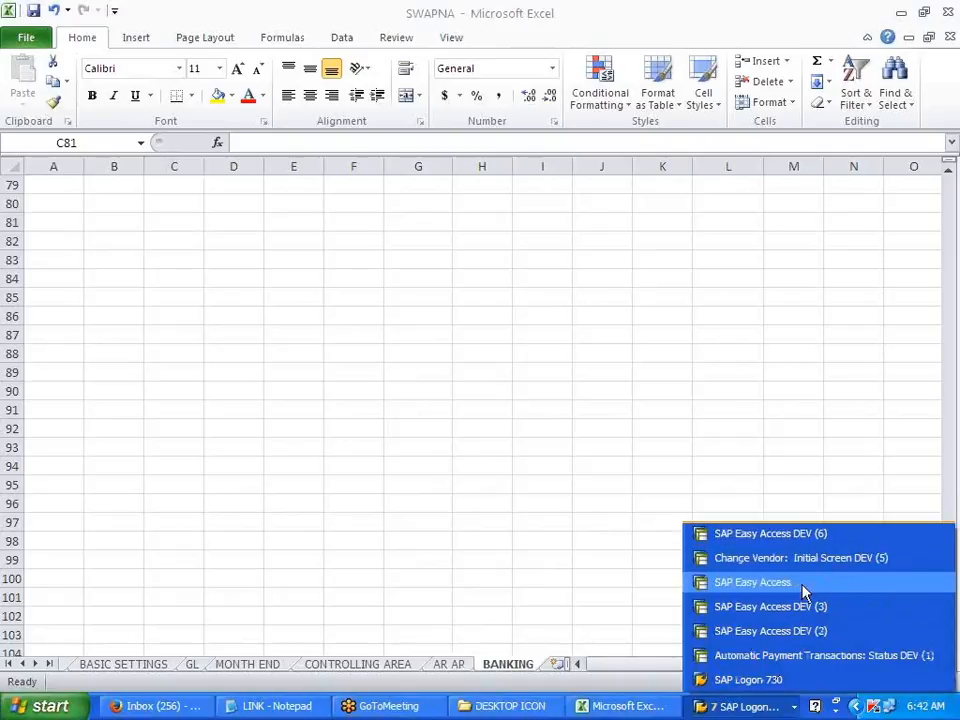
click(806, 628)
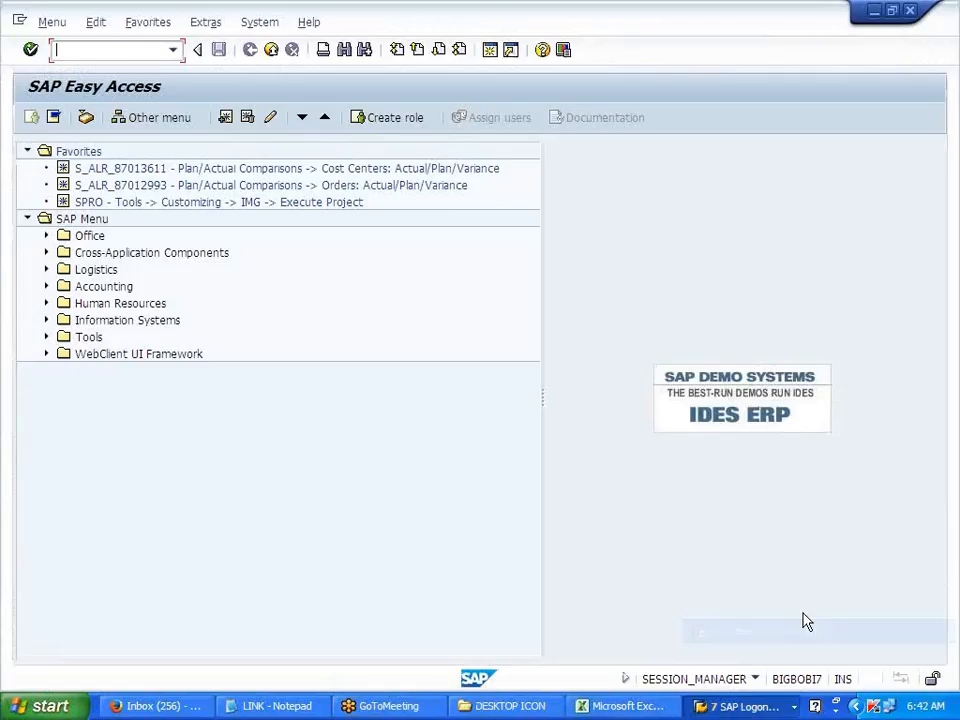
double_click(148, 204)
click(84, 120)
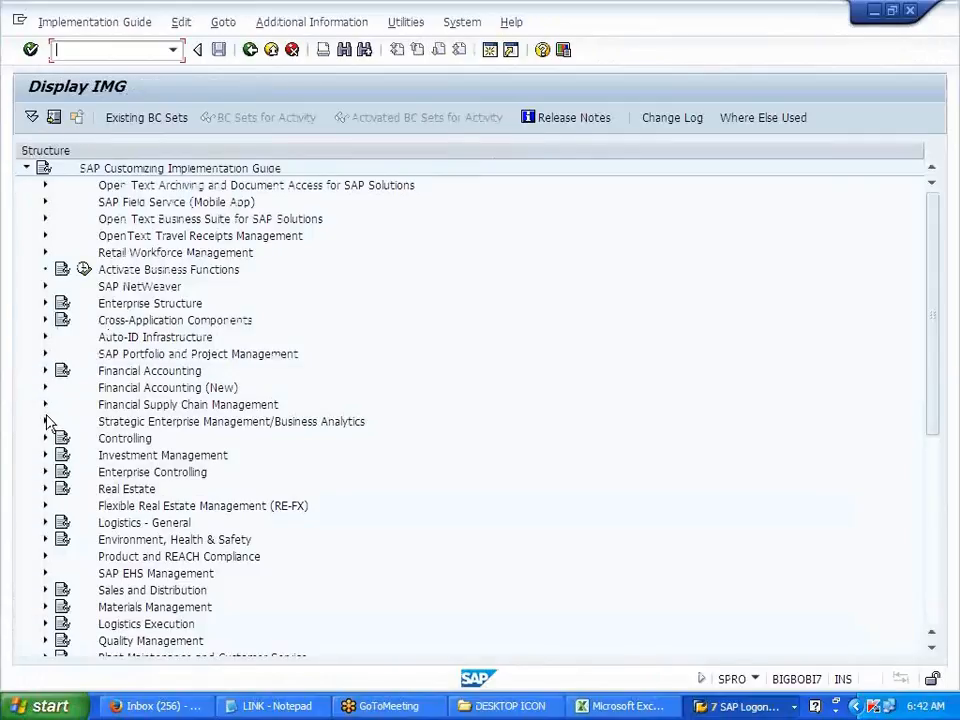
- Expand Financial Accounting and its Bank Accounting node in the Implementation Guide
click(44, 371)
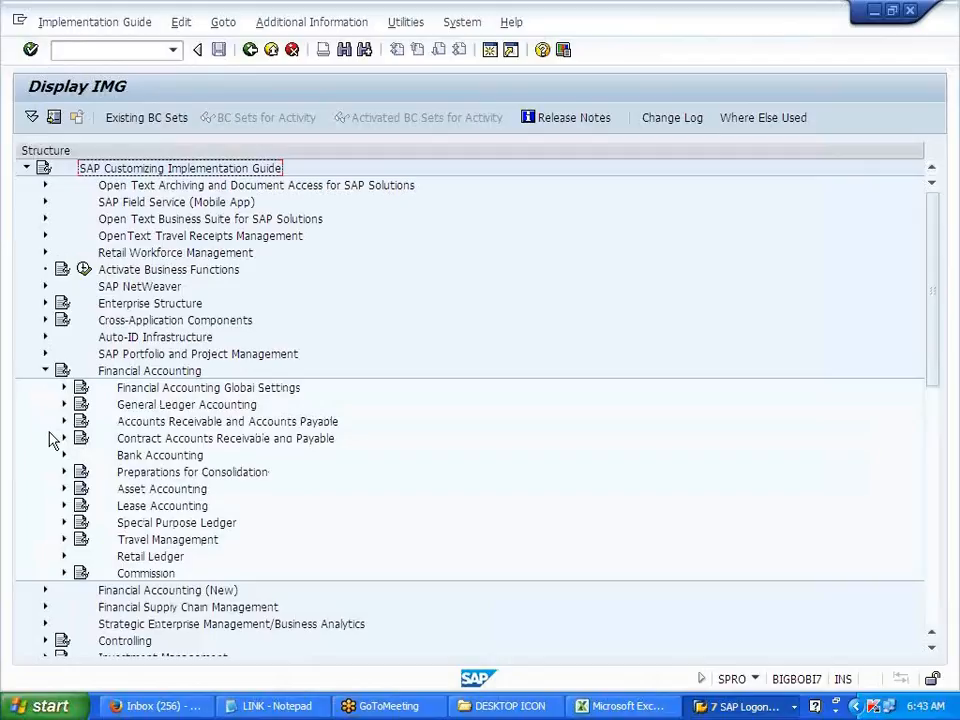
scroll(50, 434, down, 1)
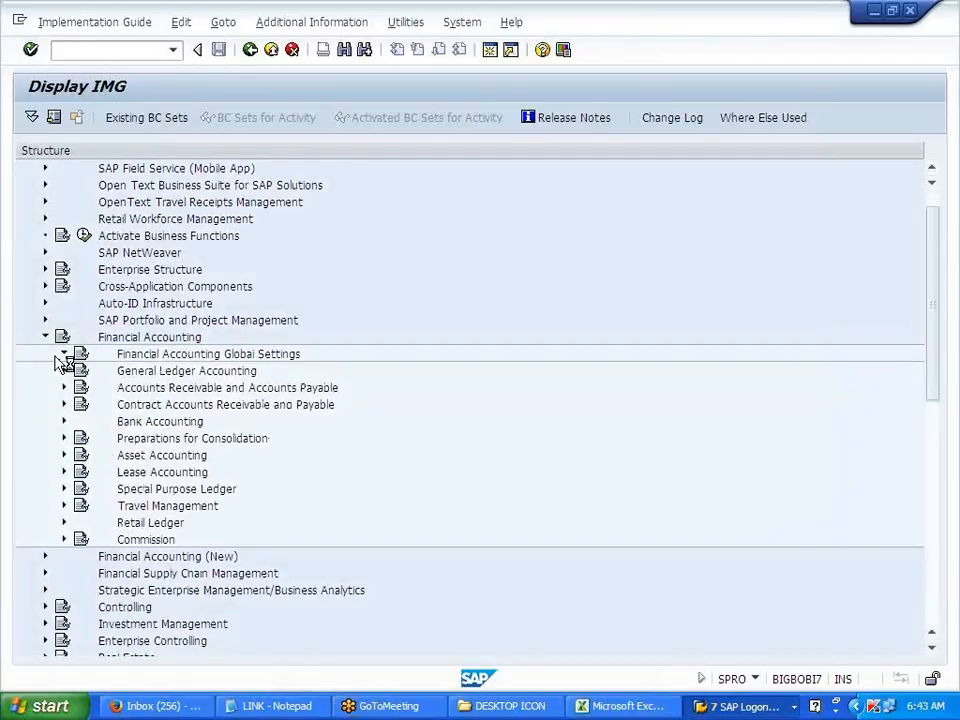
click(60, 356)
click(60, 356)
click(63, 421)
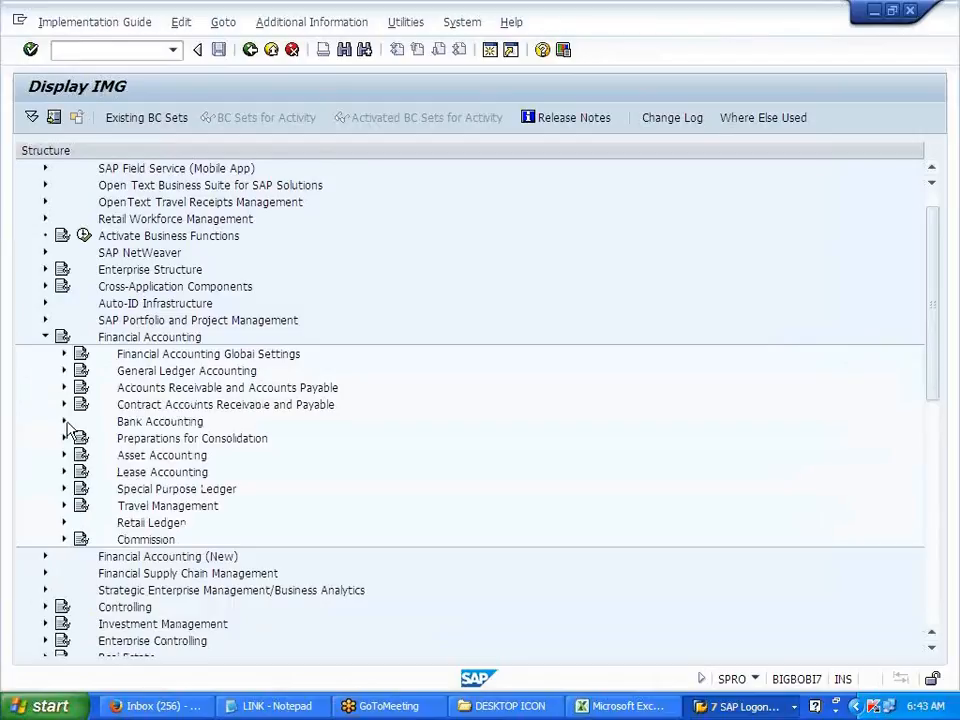
scroll(63, 477, down, 1)
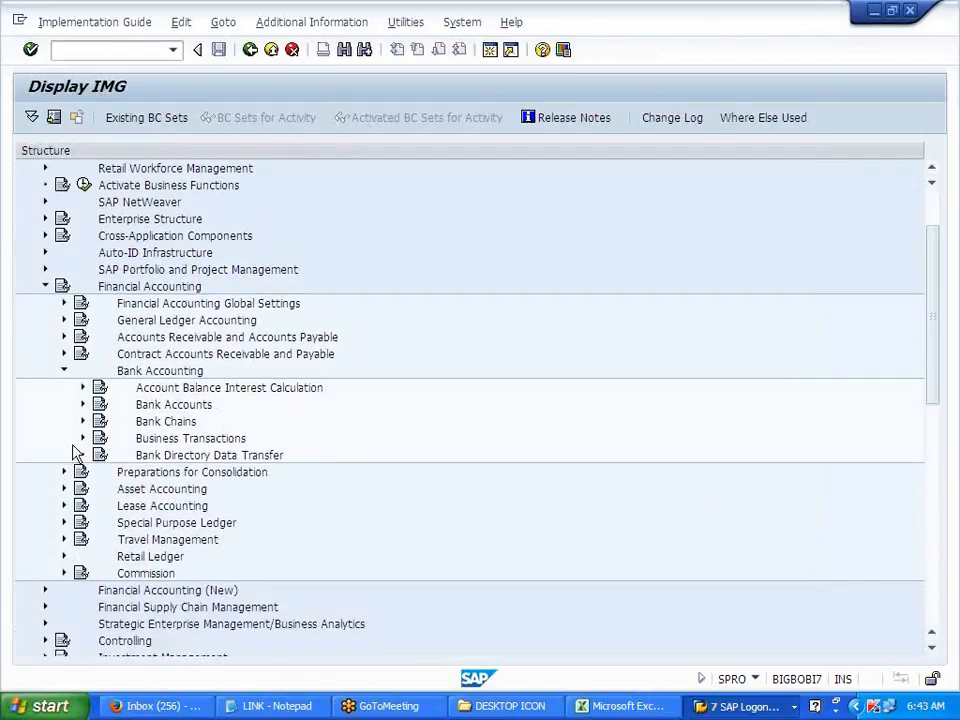
- Expand Business Transactions, Payment Transactions and Electronic Bank Statement under Bank Accounting
click(83, 439)
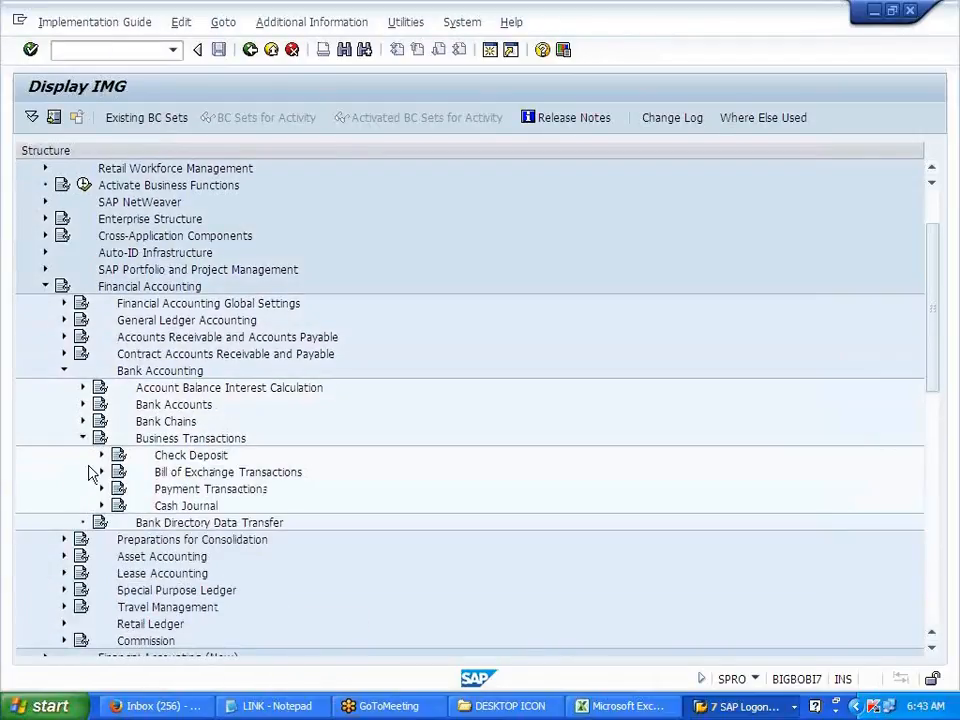
scroll(90, 473, down, 1)
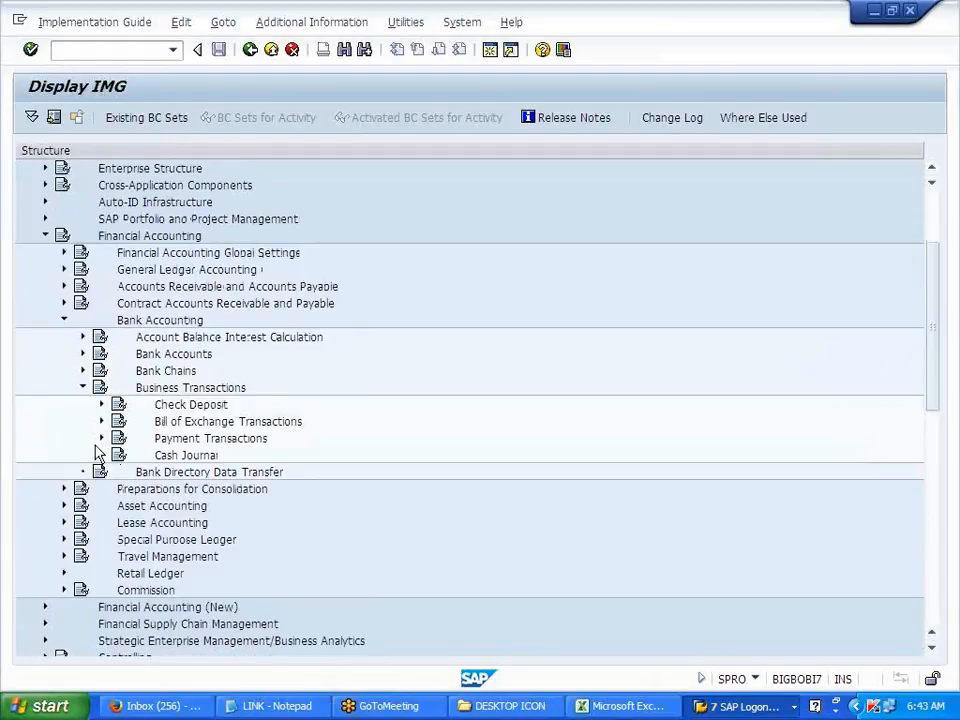
click(101, 438)
scroll(88, 470, down, 1)
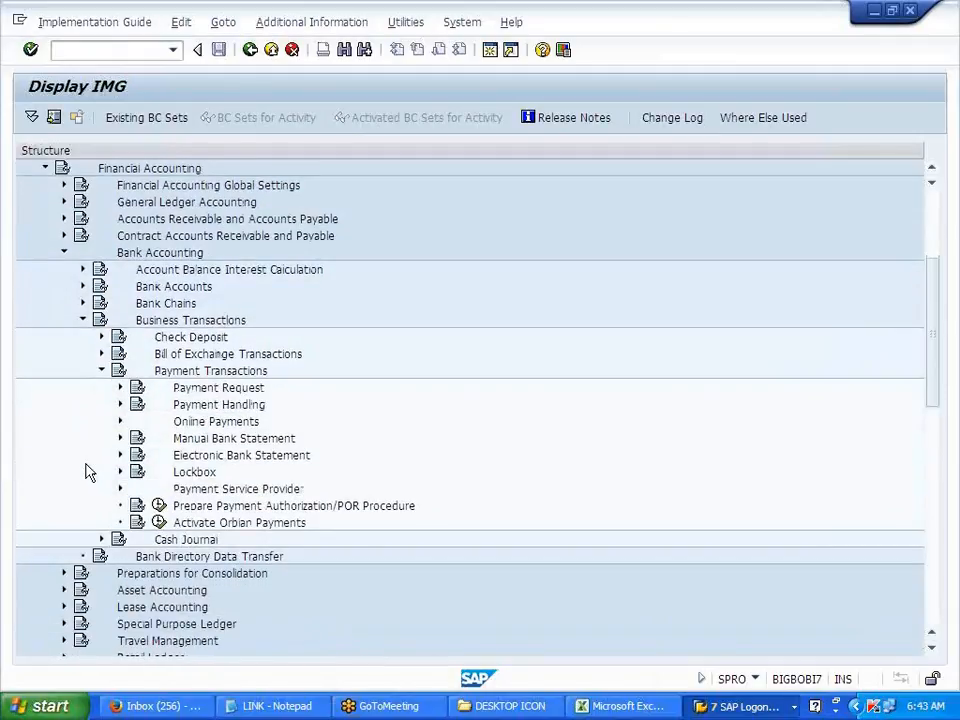
click(120, 454)
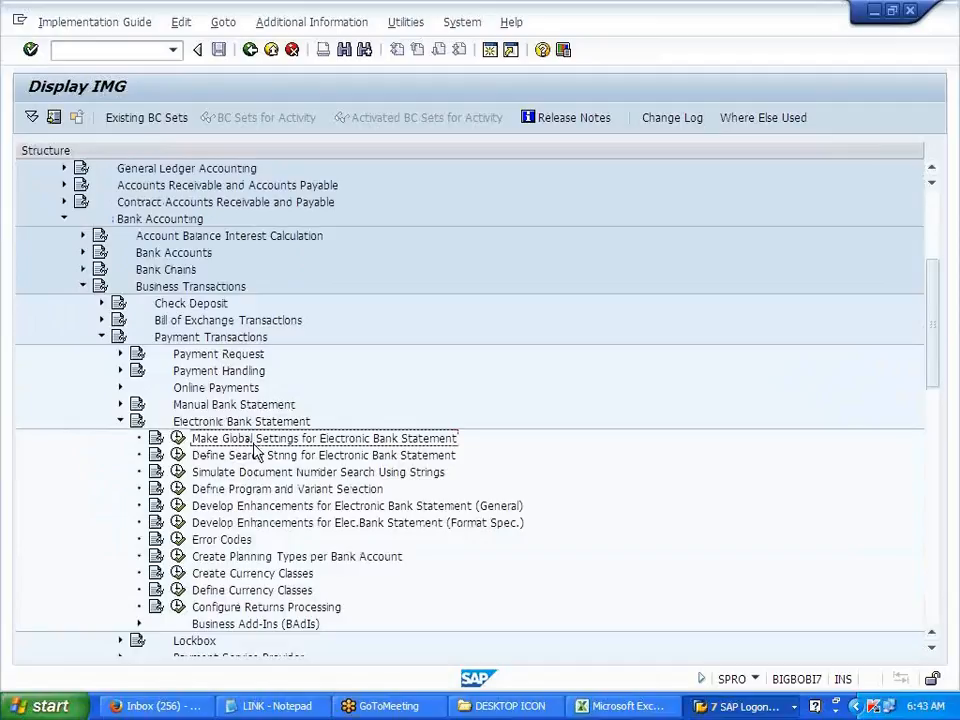
- Open Make Global Settings for Electronic Bank Statement with chart of accounts SW01 as the work area
click(182, 441)
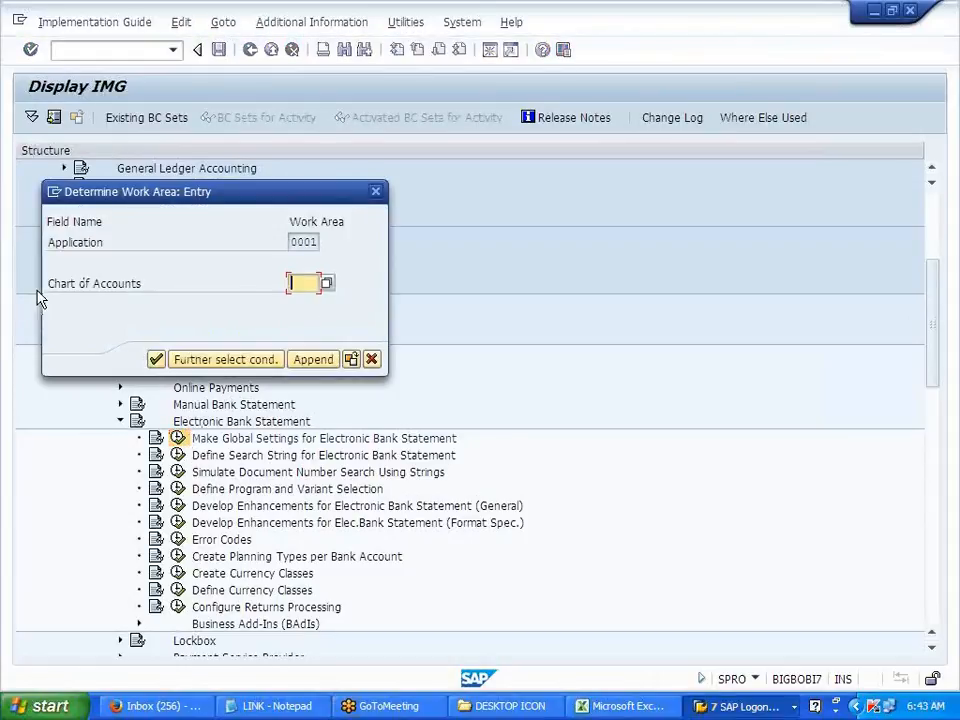
drag(46, 287, 150, 287)
click(302, 284)
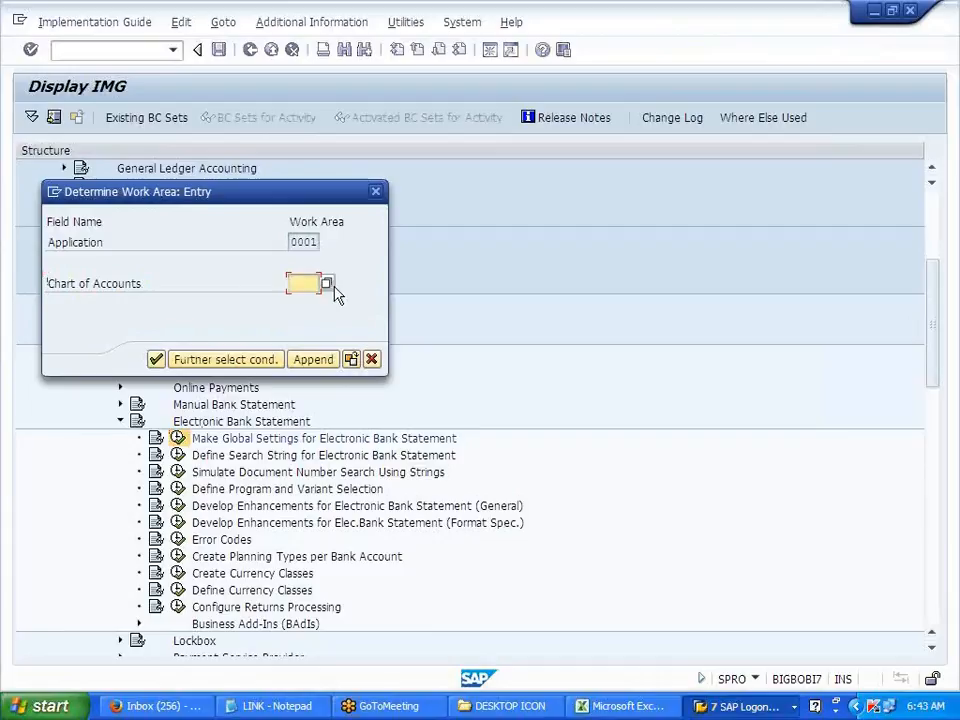
text(SW01)
key(Return)
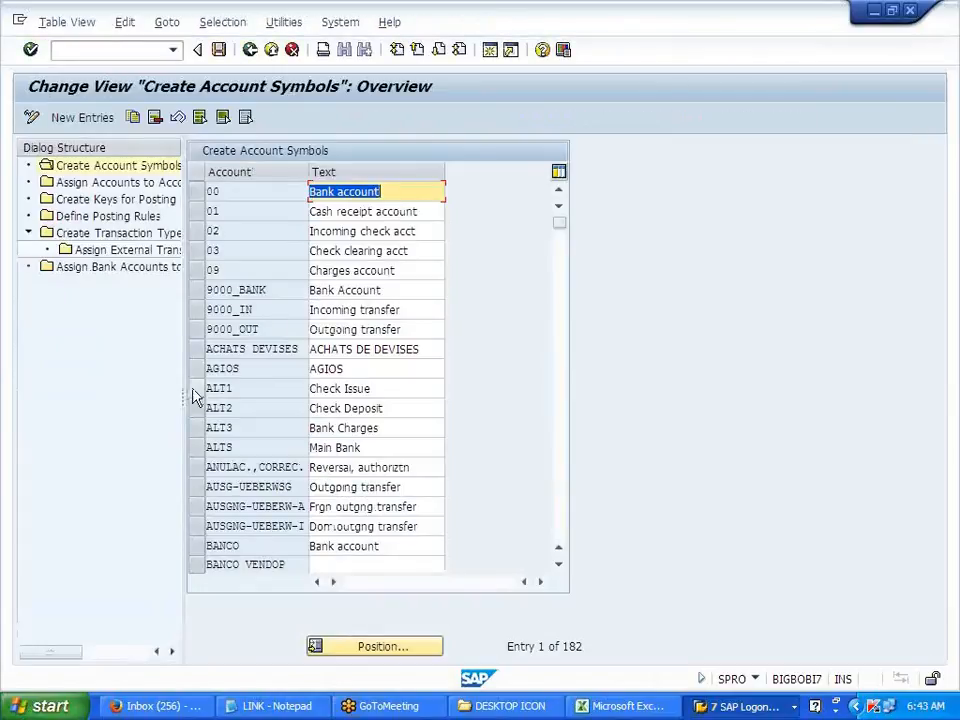
- Widen the dialog structure area and copy the name Create Account Symbols into C81 of the Excel BANKING sheet
drag(183, 386, 371, 396)
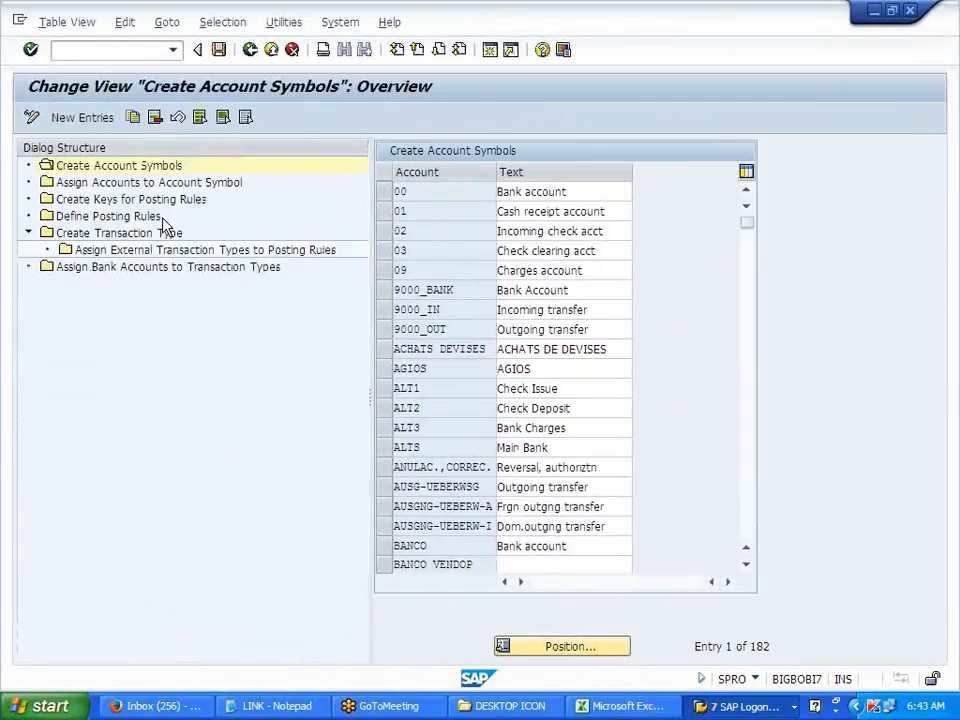
click(137, 170)
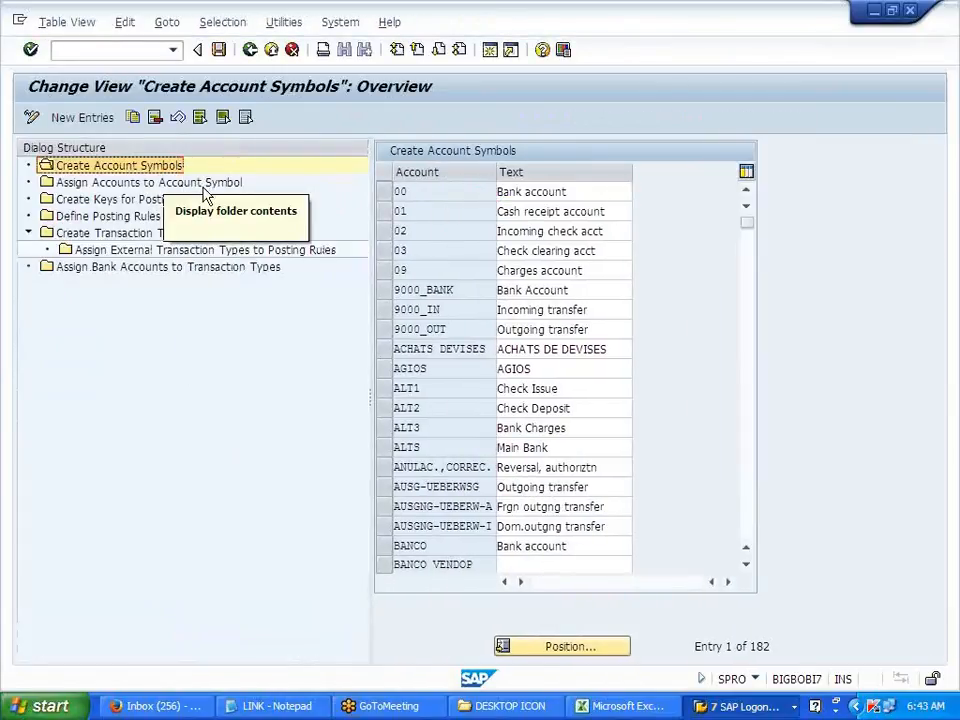
click(625, 706)
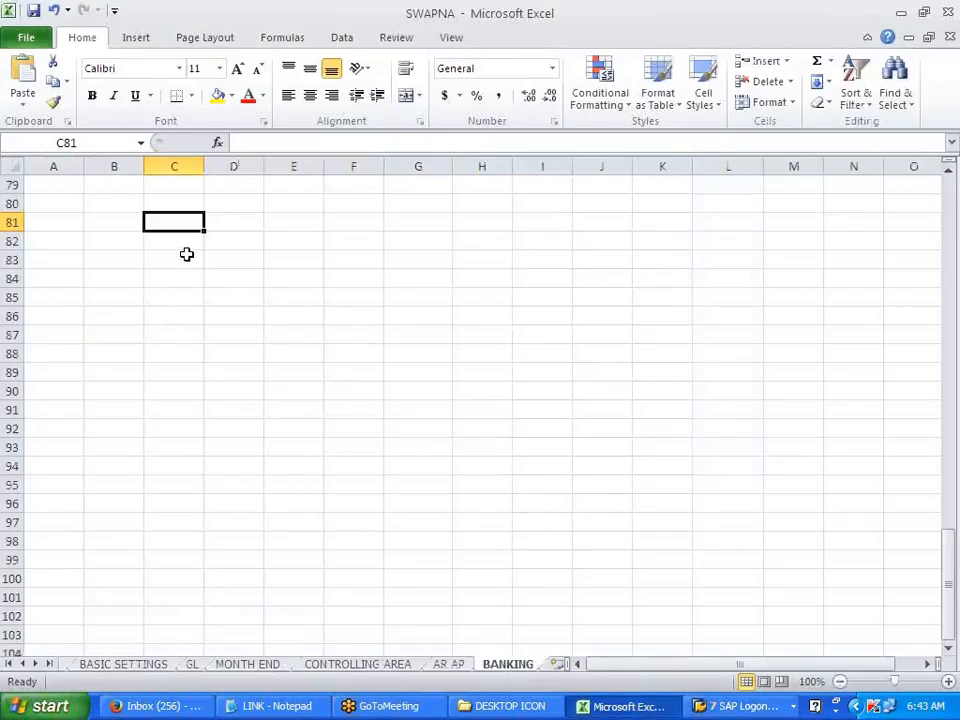
text(Create Account Symbols)
- Append "-- IT IS A KEY WHICH REPRESENTS YOU GL A/C" to the Create Account Symbols text in C81
double_click(189, 220)
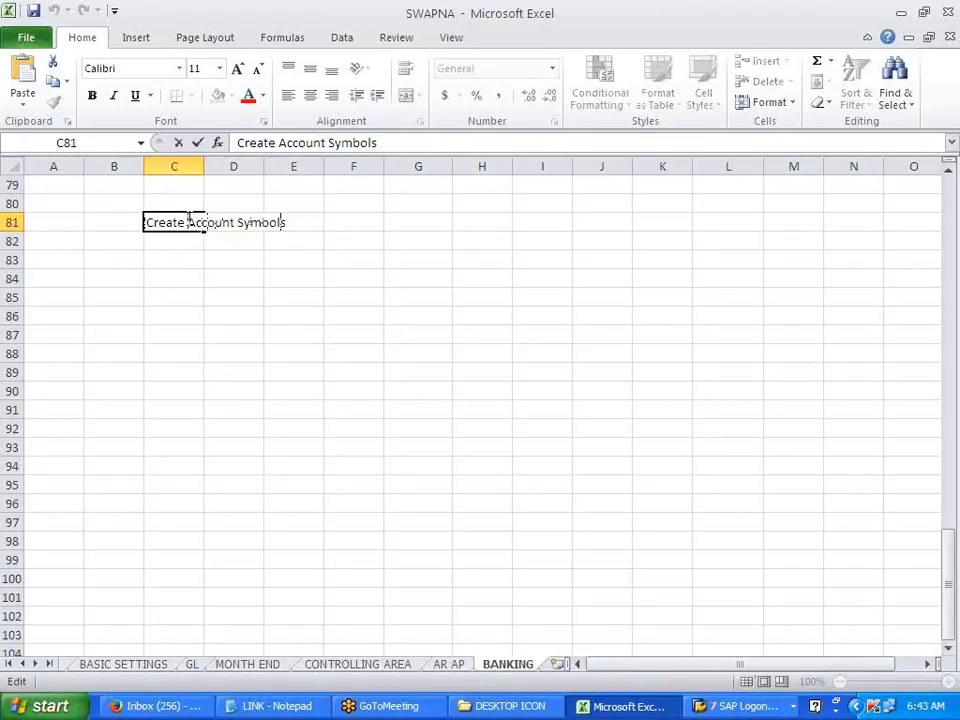
text(-- IT ISA)
key(BackSpace)
text(A KE)
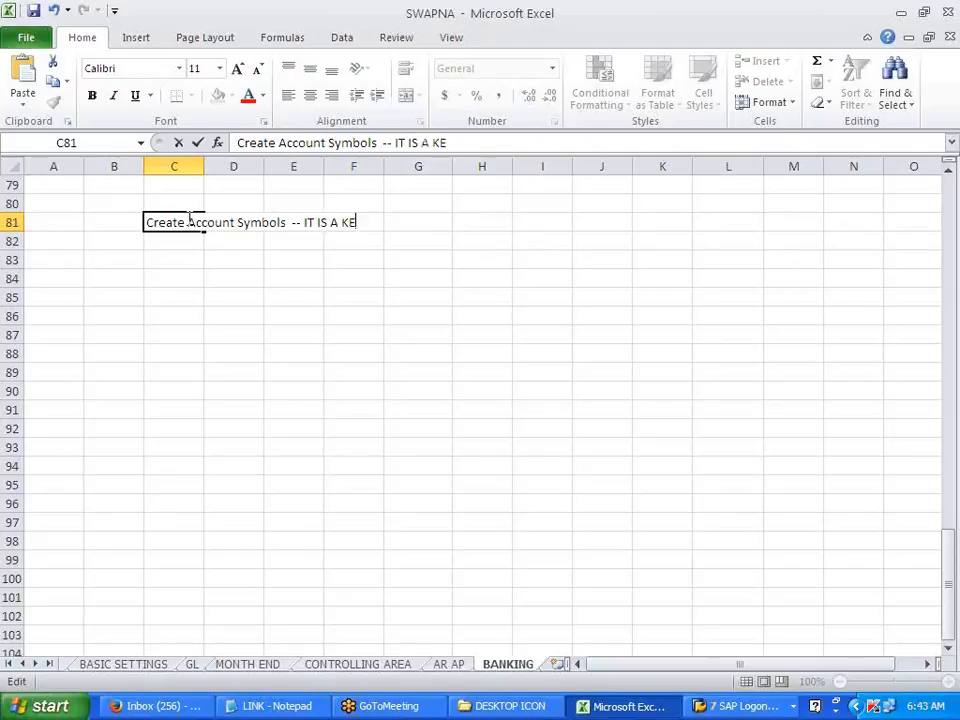
text(Y WHICH RE)
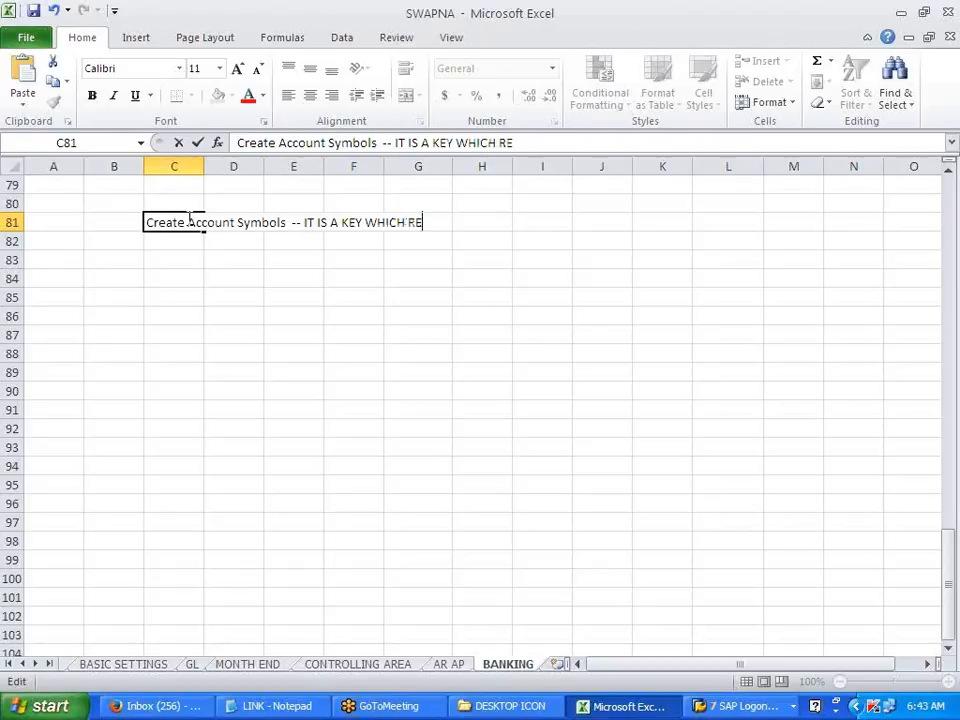
text(PRESENTS Y)
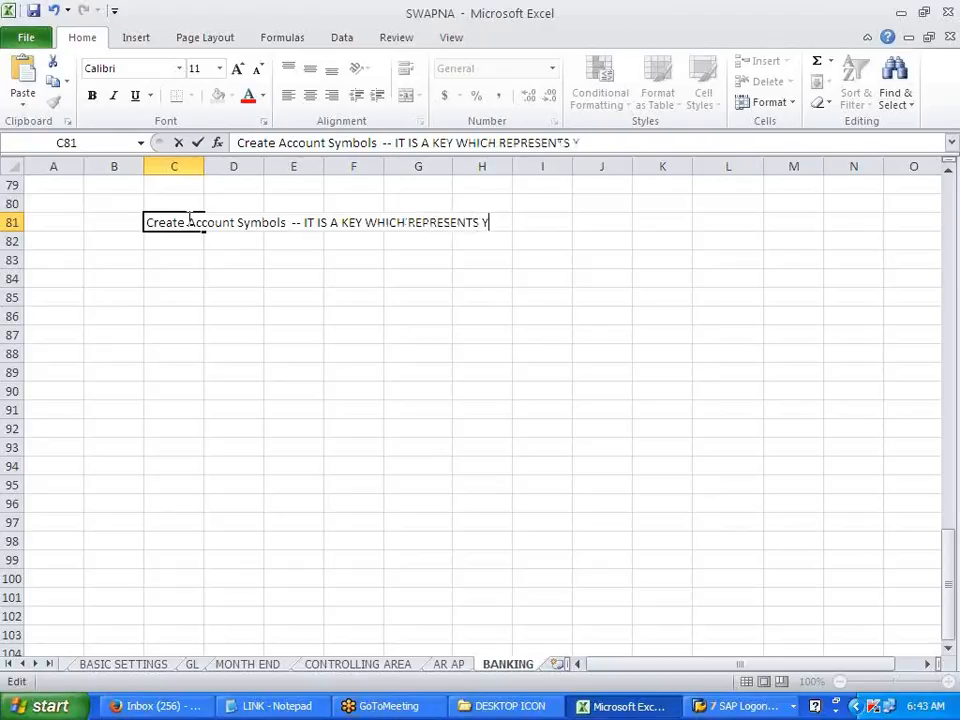
text(OU GL A/C)
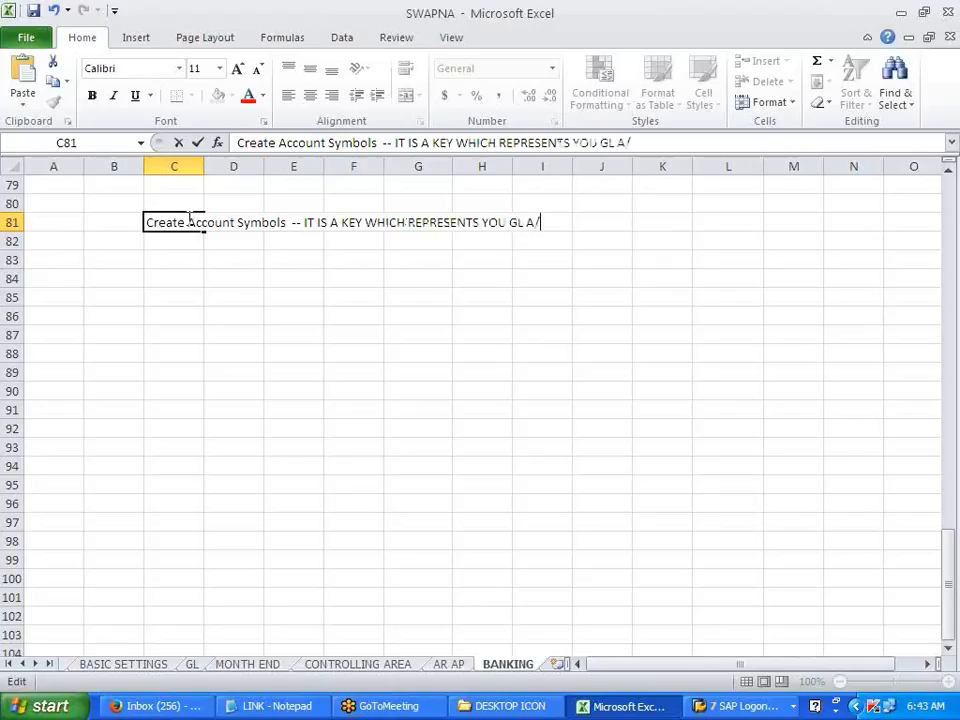
click(246, 281)
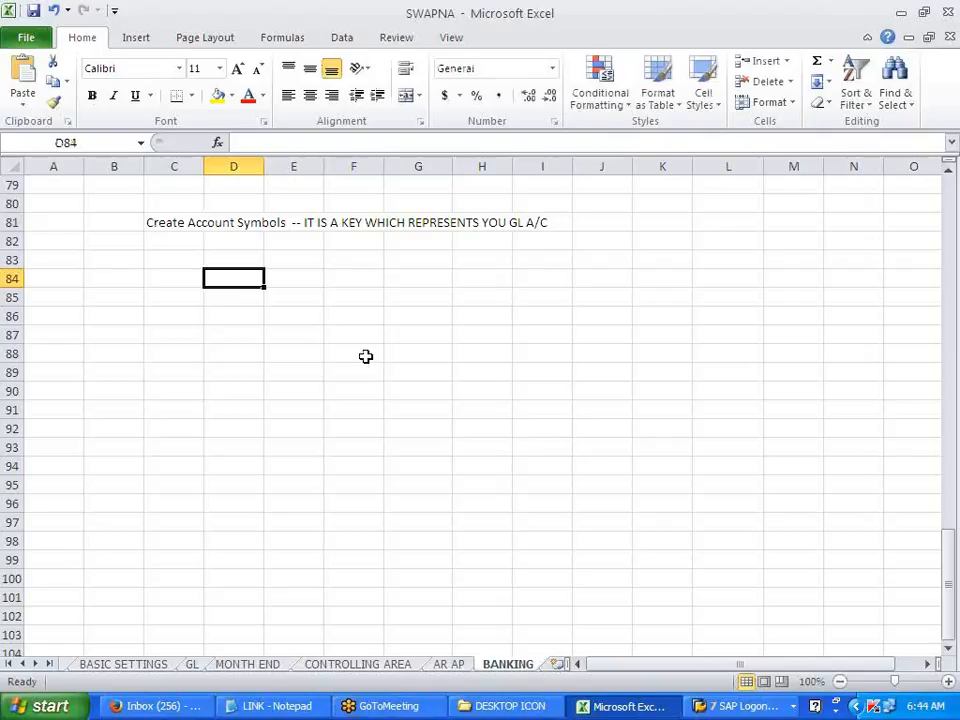
- Switch to the SAP Create Account Symbols overview and start adding new entries
click(743, 707)
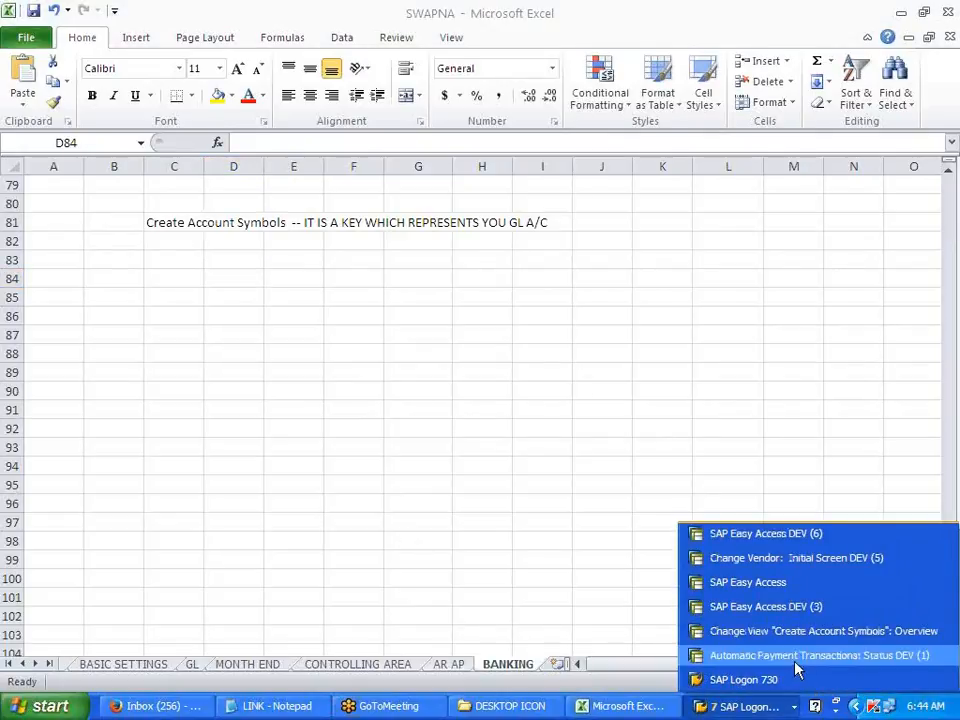
click(800, 645)
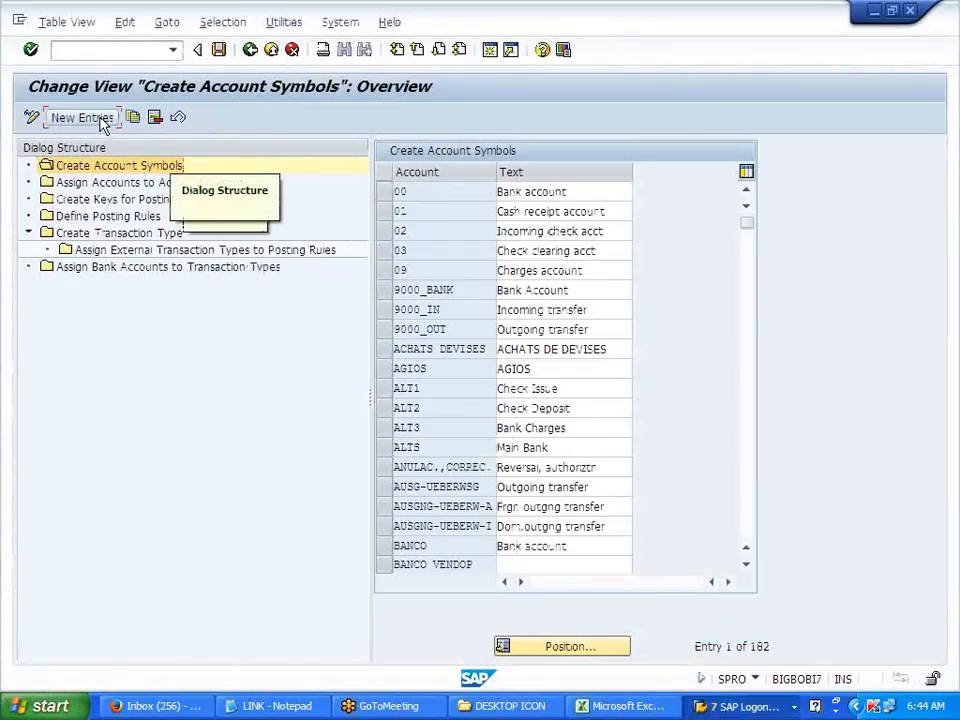
click(100, 120)
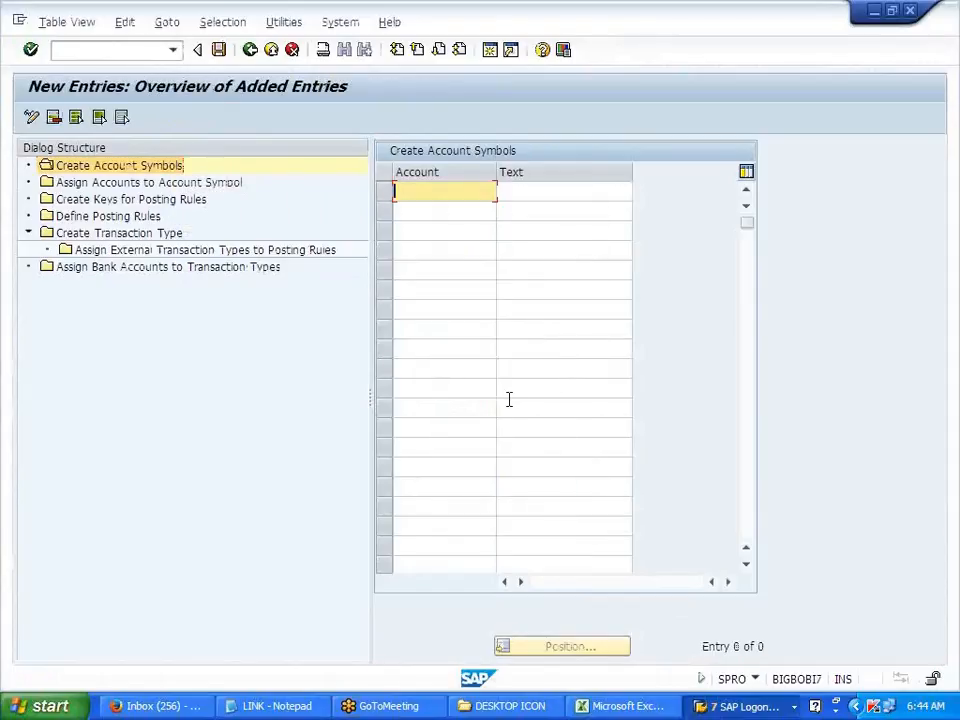
text(MAIN GL)
key(BackSpace)
key(BackSpace)
key(BackSpace)
key(BackSpace)
key(BackSpace)
key(BackSpace)
key(BackSpace)
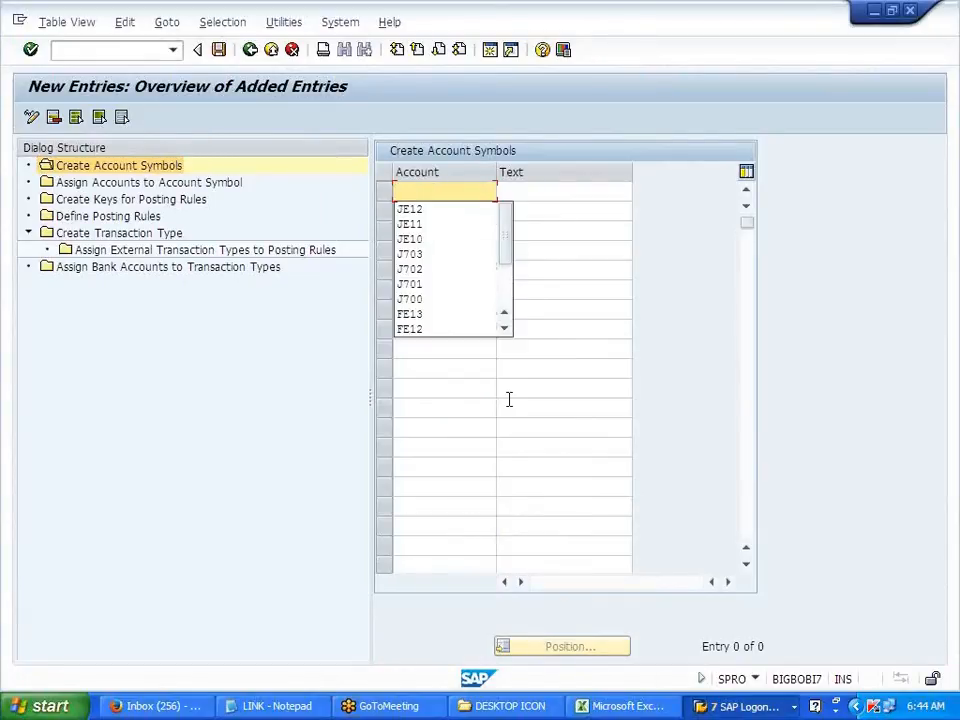
- Enter account symbols SE10 with the text MAIN BANK and SE11 with the text CHECK ISSUE
text(S)
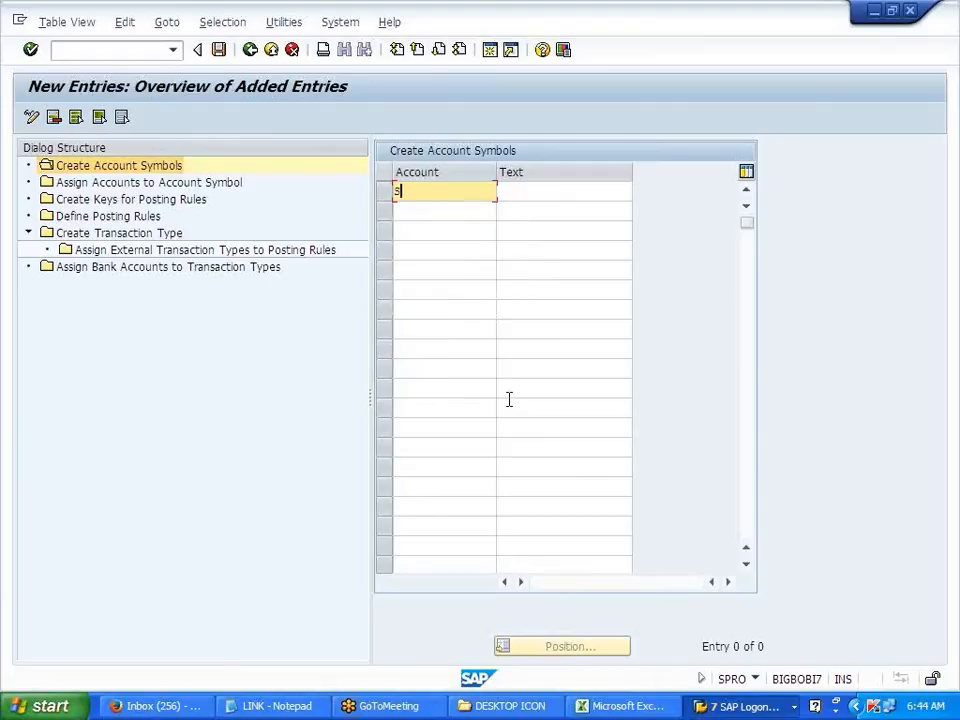
text(E10)
key(Tab)
text(MAIN BANK)
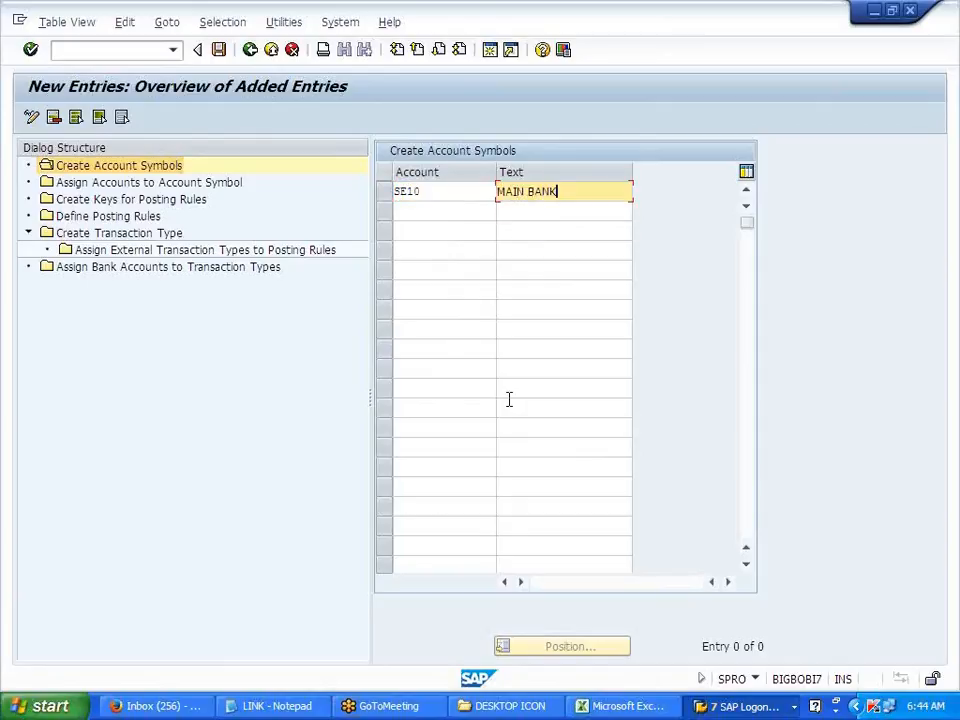
key(Tab)
text(SE11)
key(Tab)
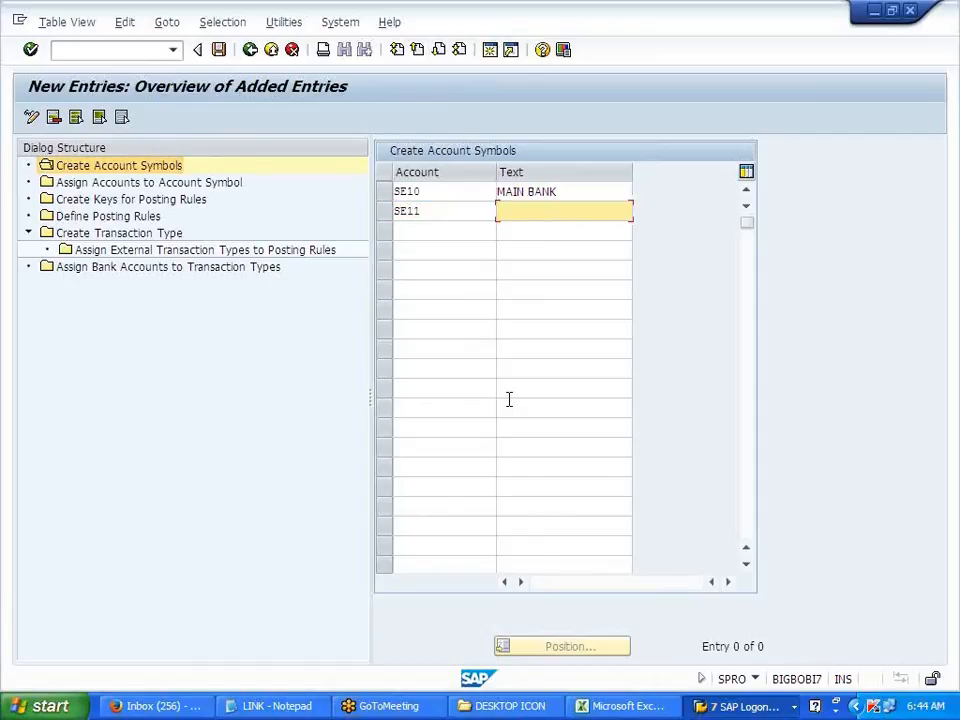
text(CHECK )
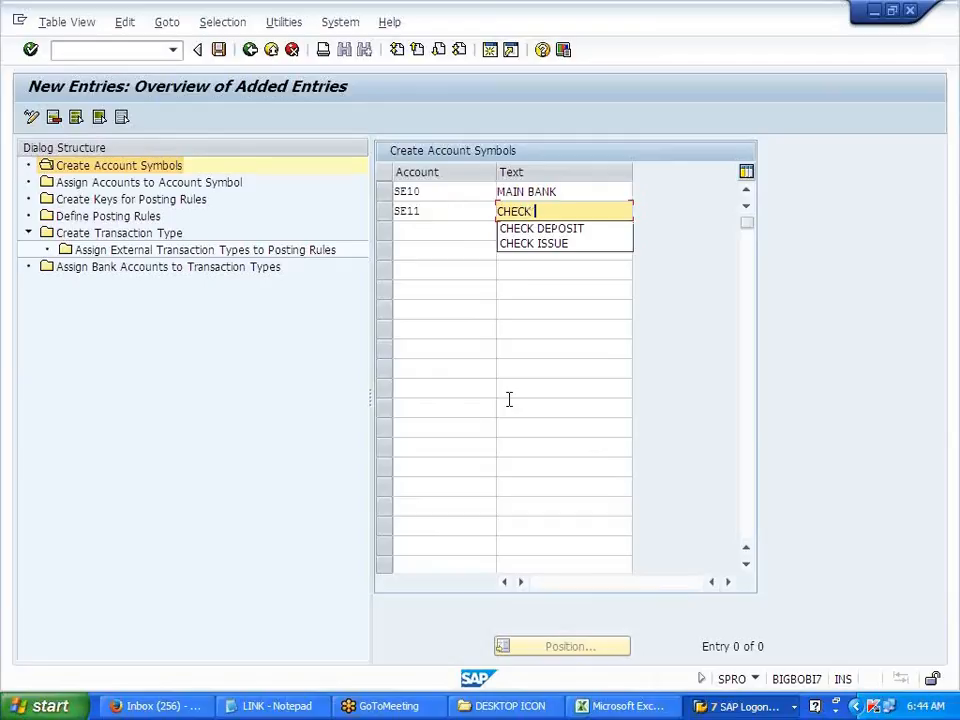
text(ISUE)
key(BackSpace)
key(BackSpace)
text(SUE)
- Add account symbols SE12 with the text CHECK DEPOSIT and SE13 with the text BANK CHARGES
key(Tab)
text(SE12)
key(Tab)
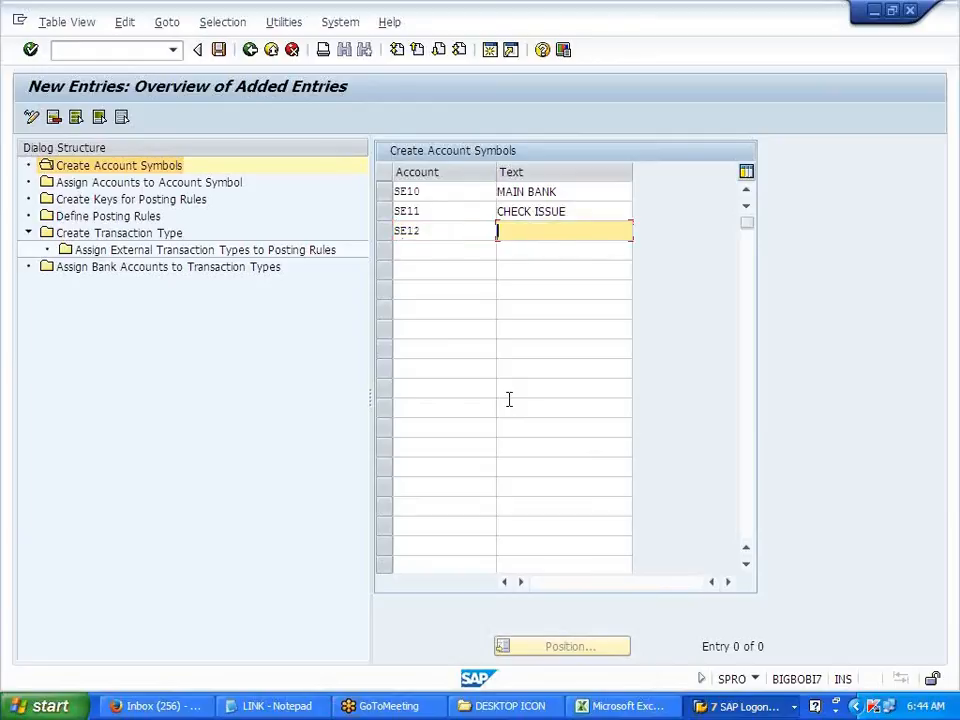
text(CHE)
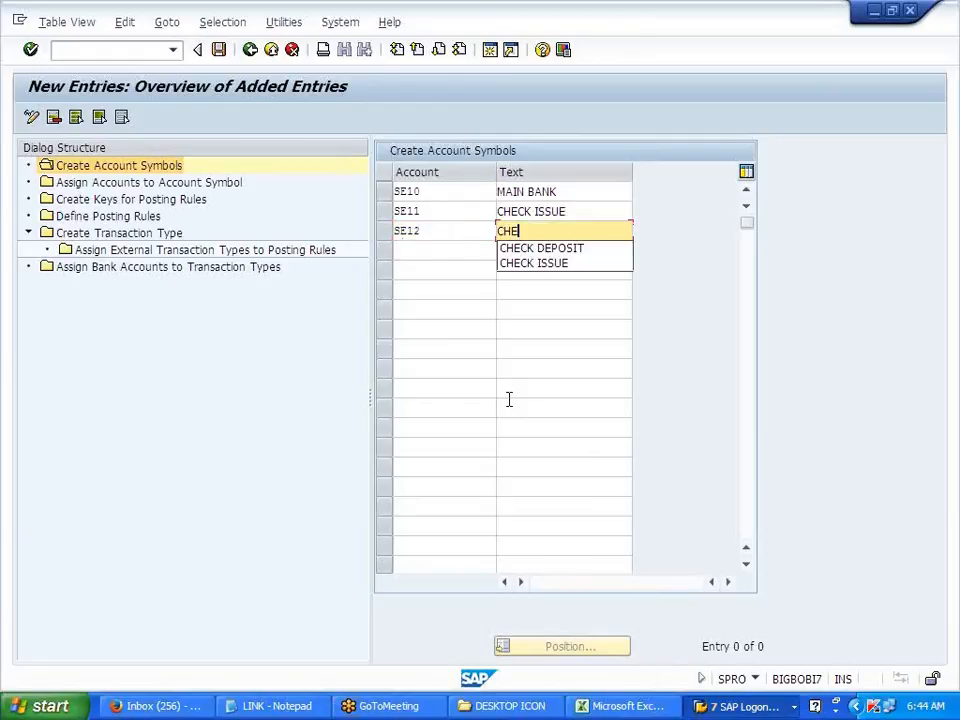
text(CK DEPOSIT)
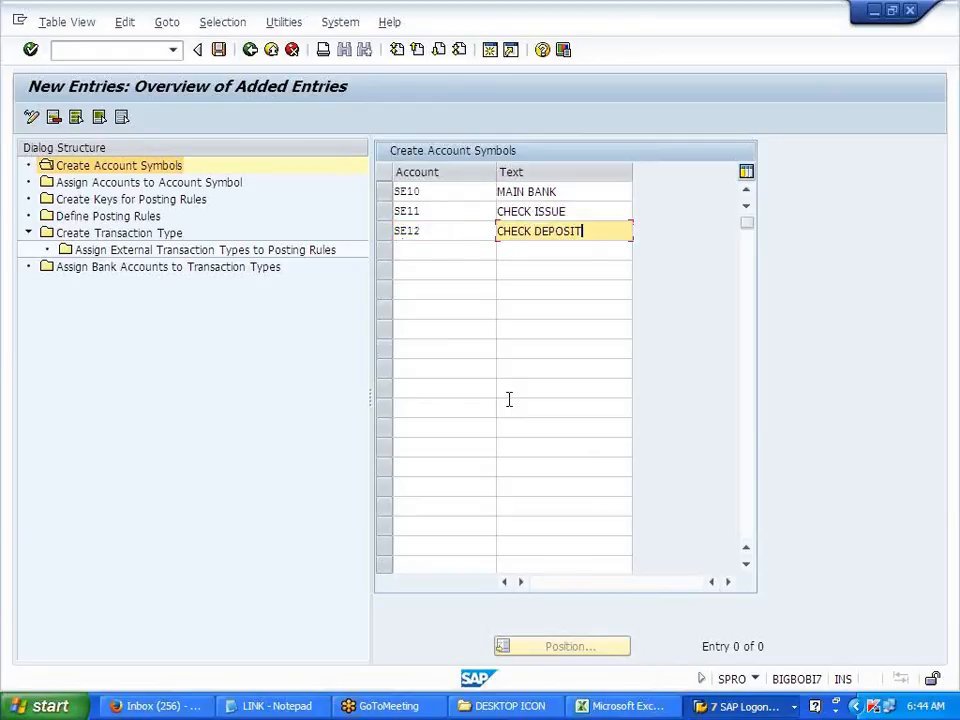
key(Tab)
text(SE)
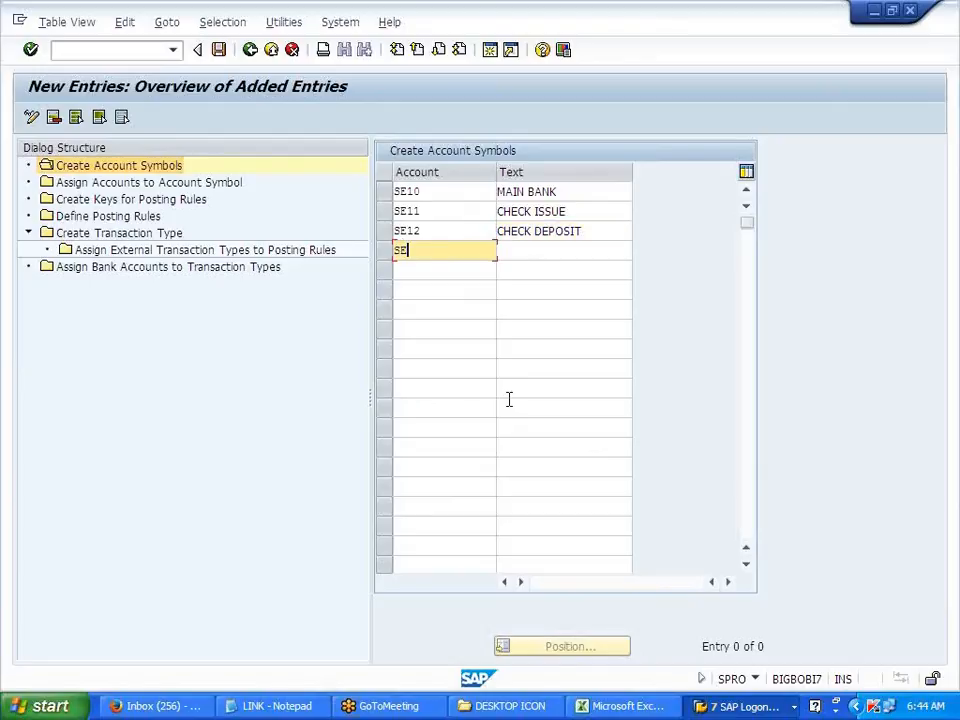
text(13)
key(Tab)
text(BANK CHERGE)
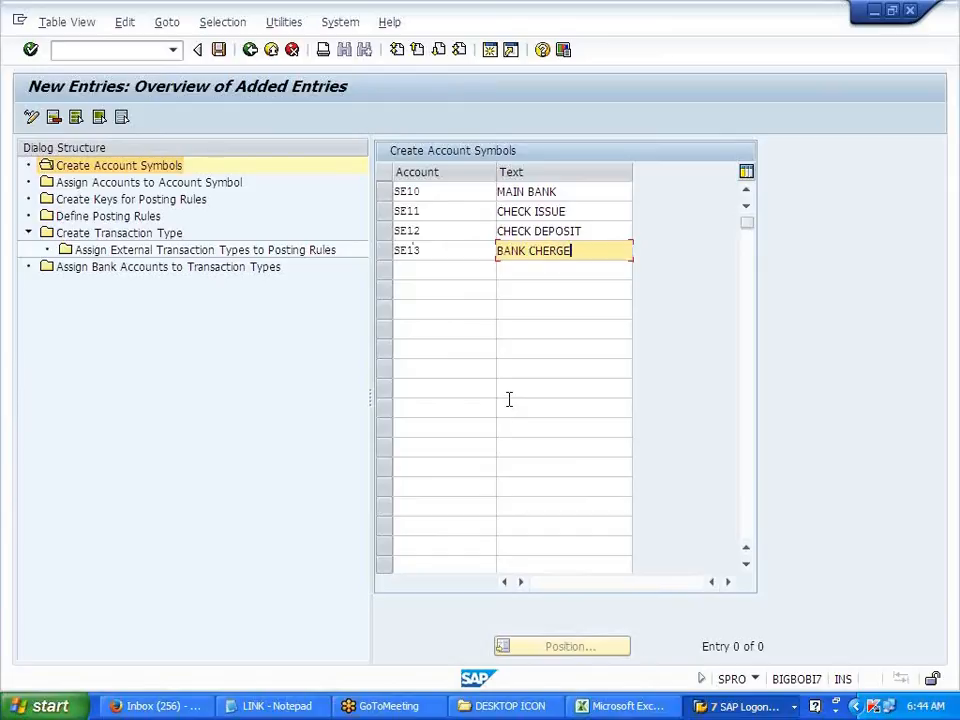
key(BackSpace)
key(BackSpace)
key(BackSpace)
text(ARGES)
- Copy the four account symbols with their texts into the Excel BANKING sheet starting at D83
click(453, 190)
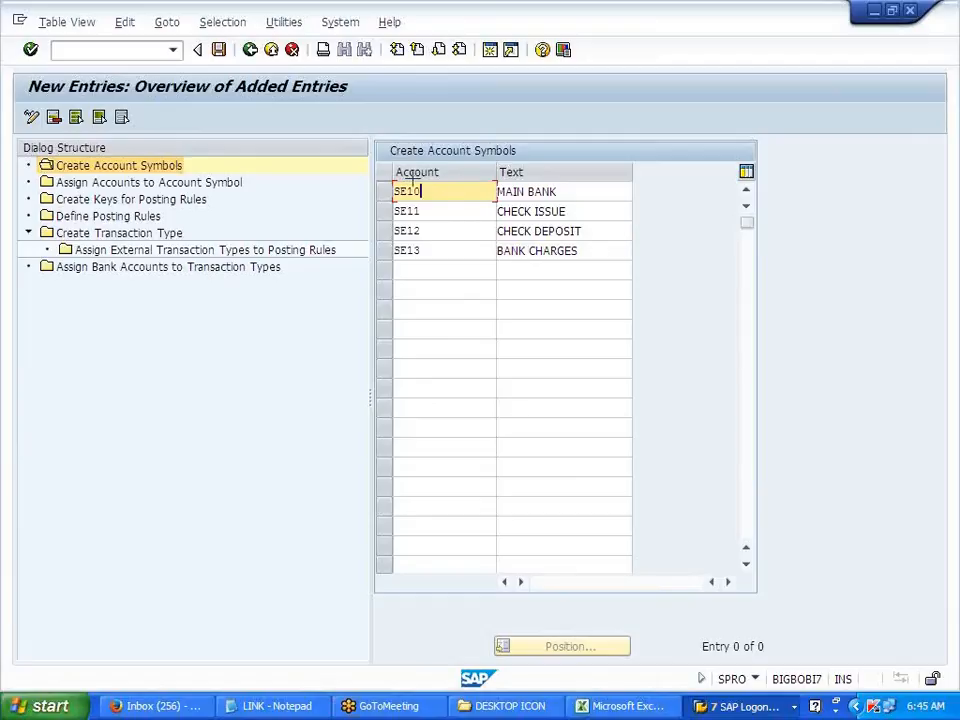
key(ctrl+y)
drag(453, 190, 553, 268)
key(ctrl+c)
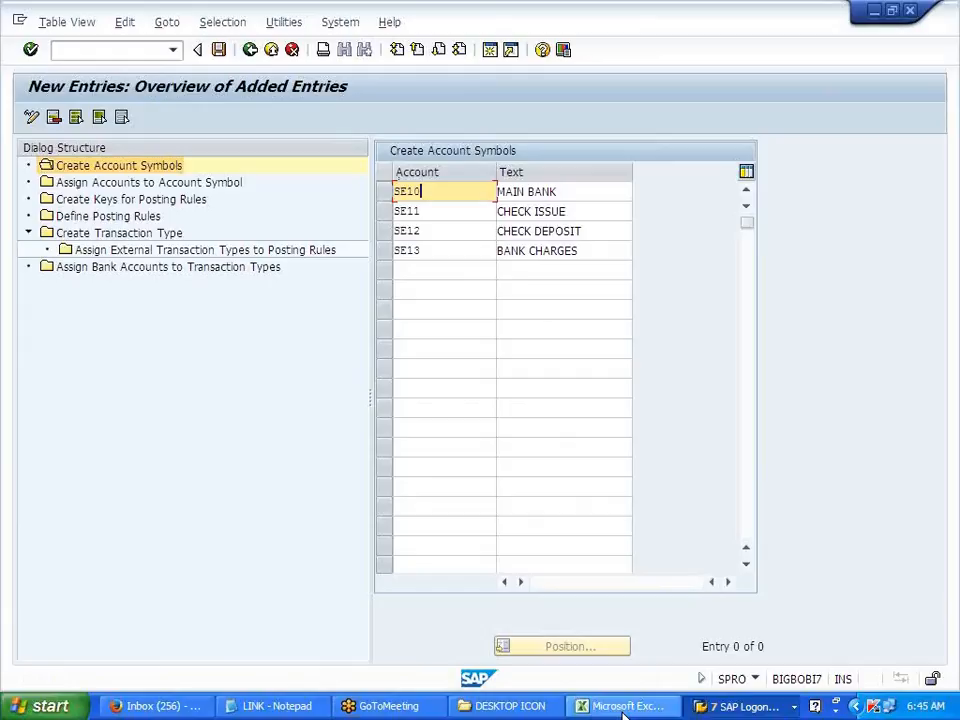
key(alt+Tab)
click(240, 257)
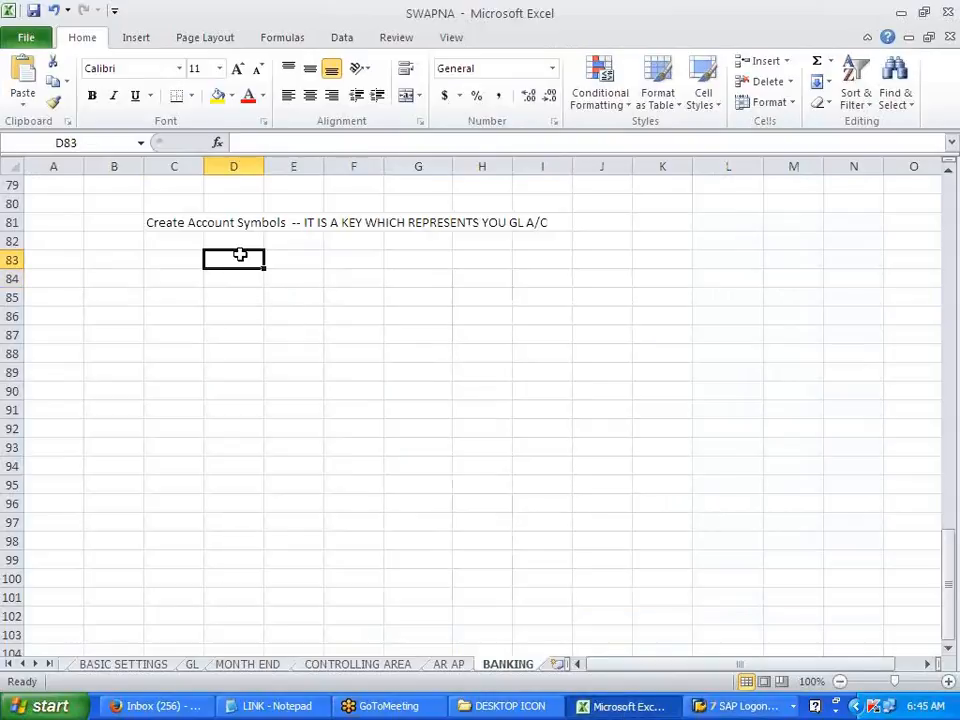
key(ctrl+v)
click(353, 372)
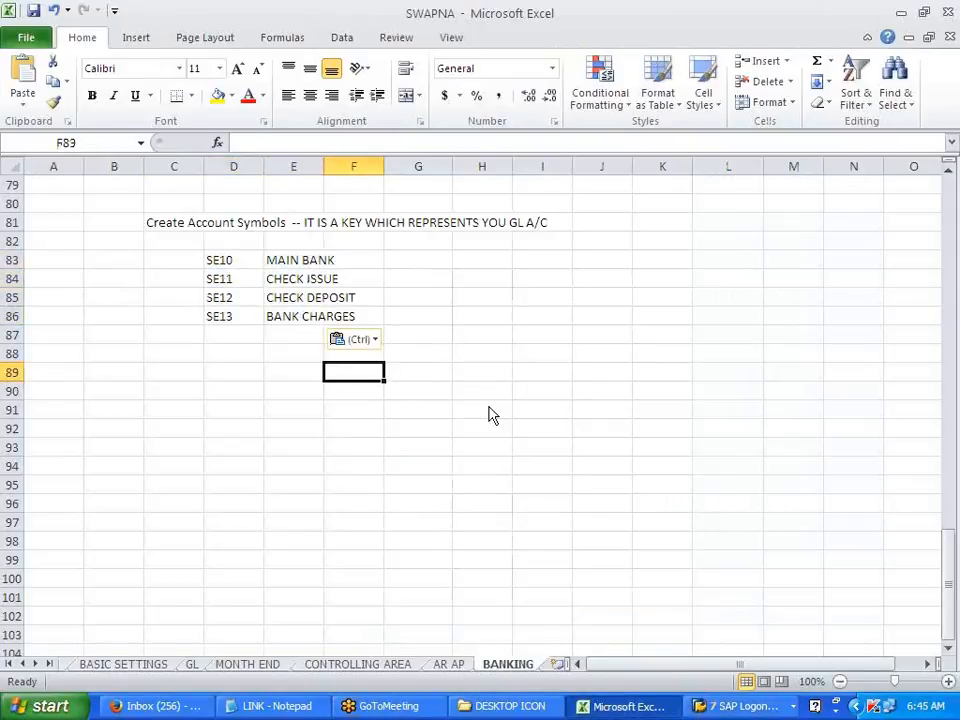
- Back in SAP, change the account symbol for MAIN BANK to SW10 and the one for CHECK ISSUE to SW11
key(alt+Tab)
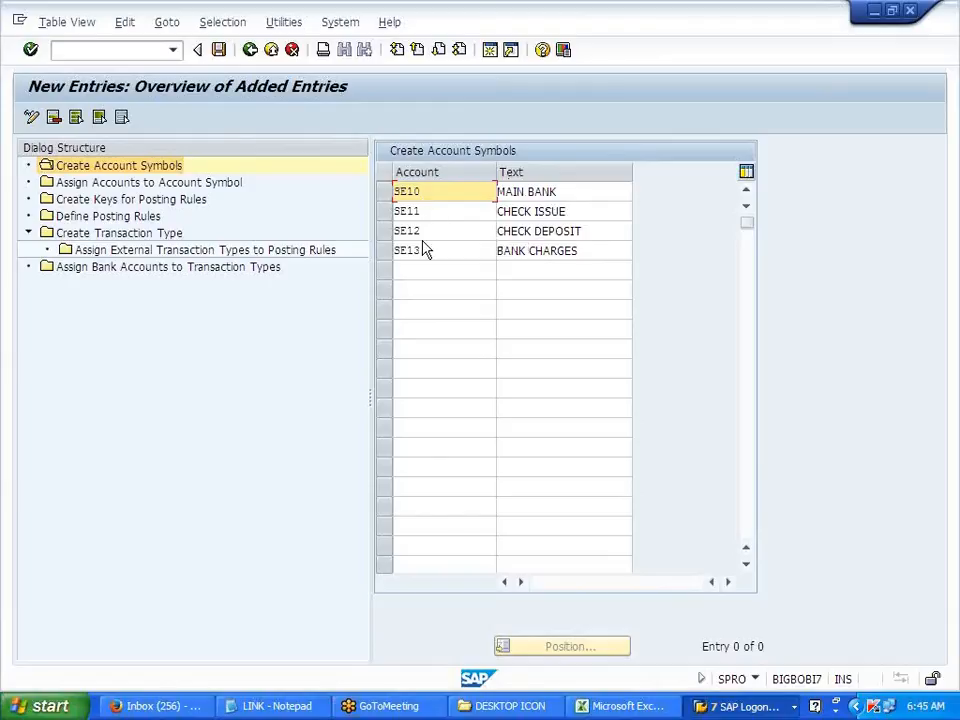
key(Return)
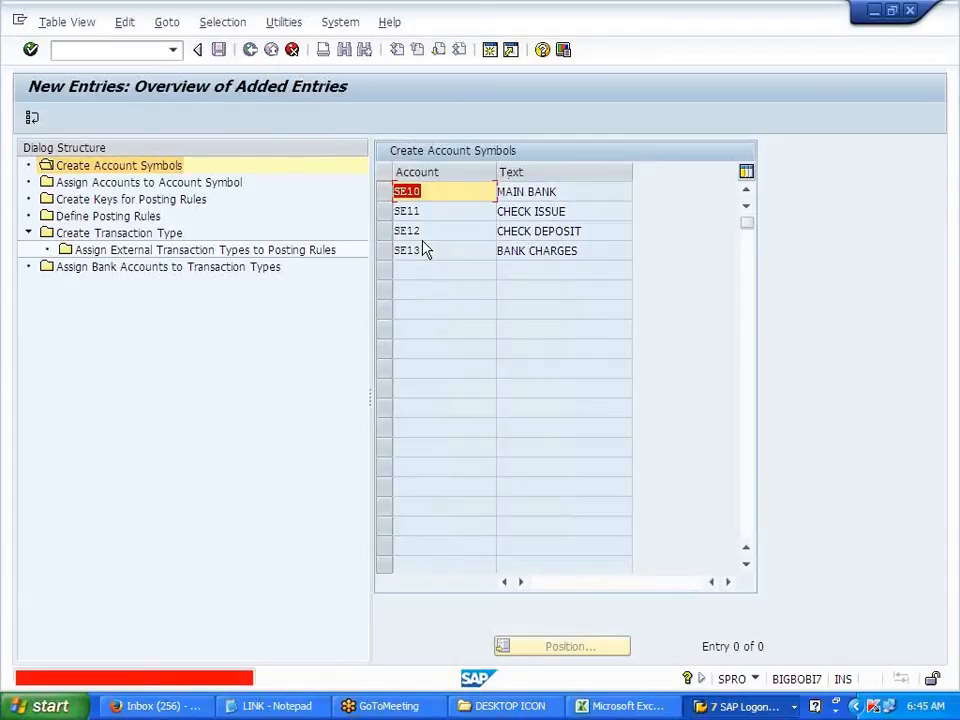
click(440, 193)
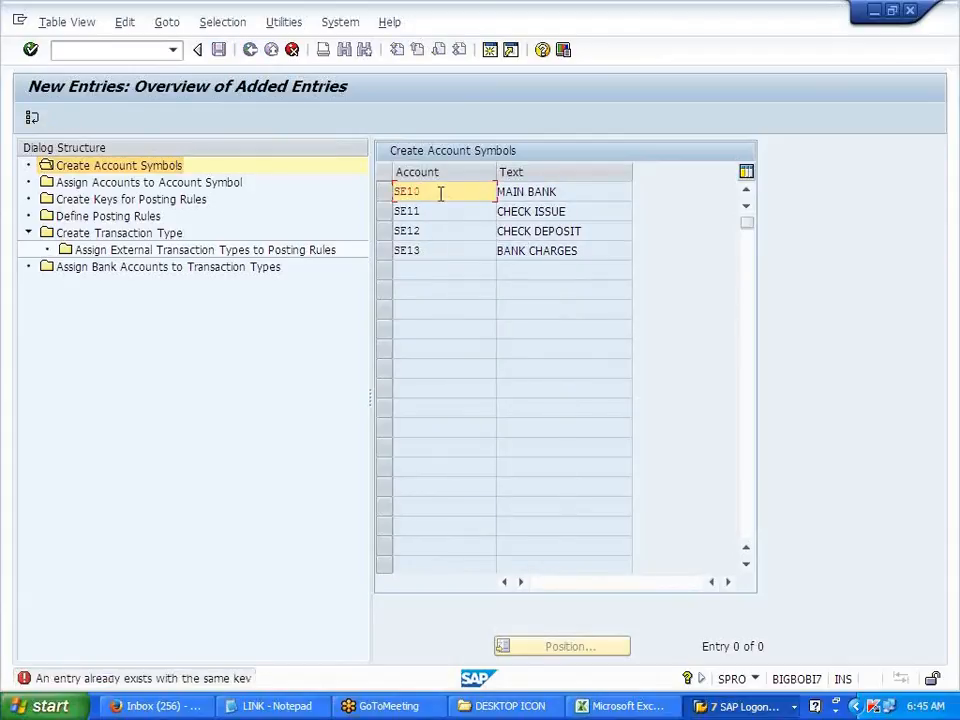
key(BackSpace)
key(BackSpace)
key(BackSpace)
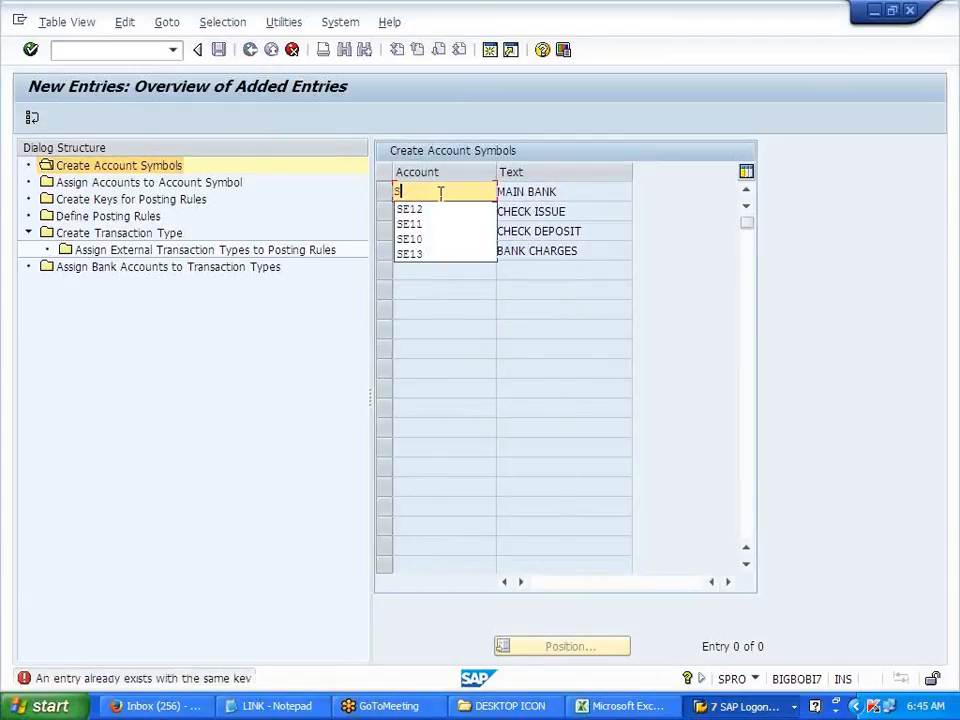
text(W10)
key(Return)
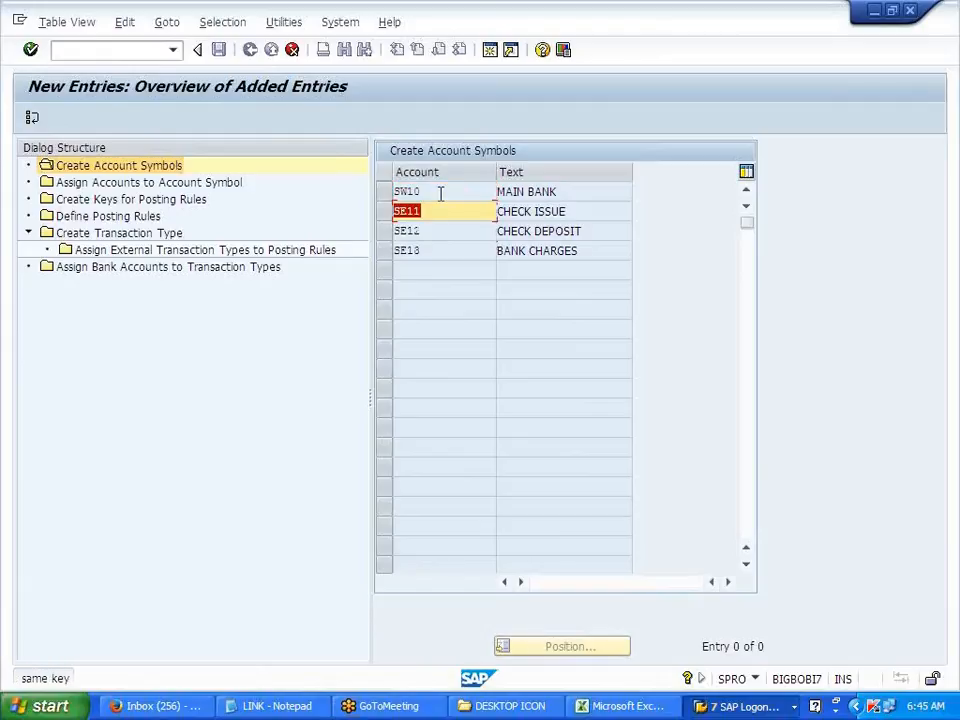
key(BackSpace)
key(BackSpace)
key(BackSpace)
text(W11)
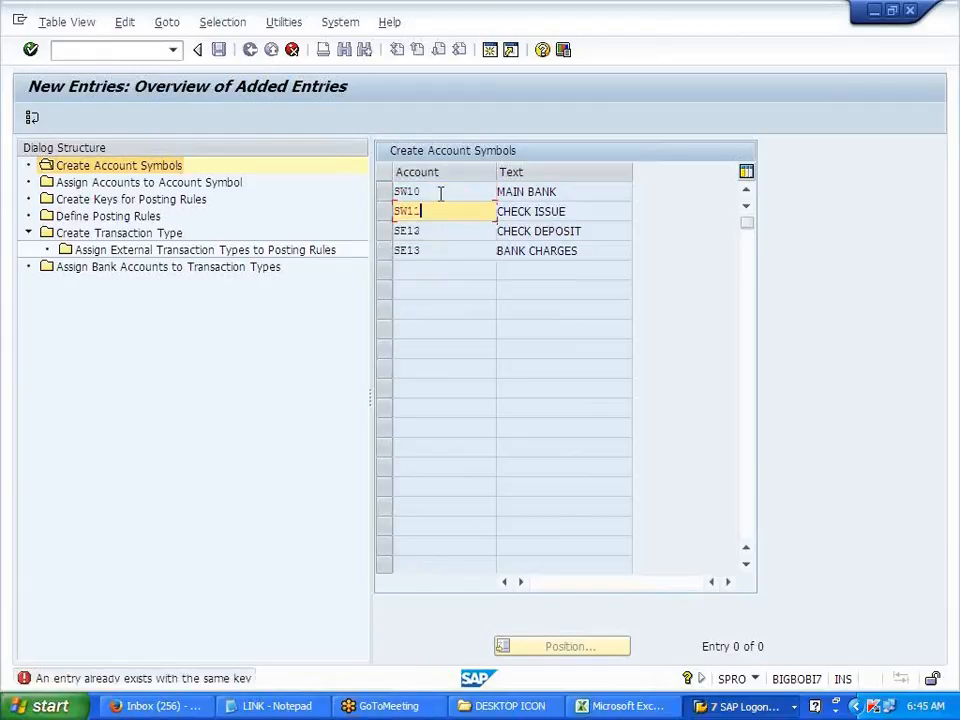
key(Return)
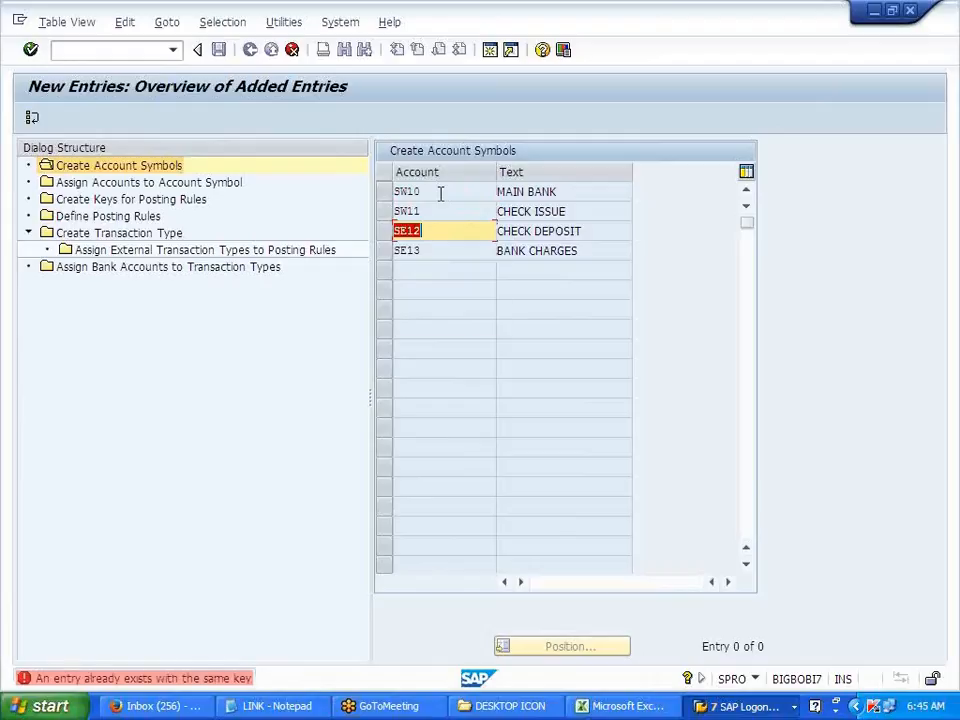
- Change the account symbol for CHECK DEPOSIT to SW12 and the one for BANK CHARGES to SW13
key(BackSpace)
key(BackSpace)
key(BackSpace)
text(W1)
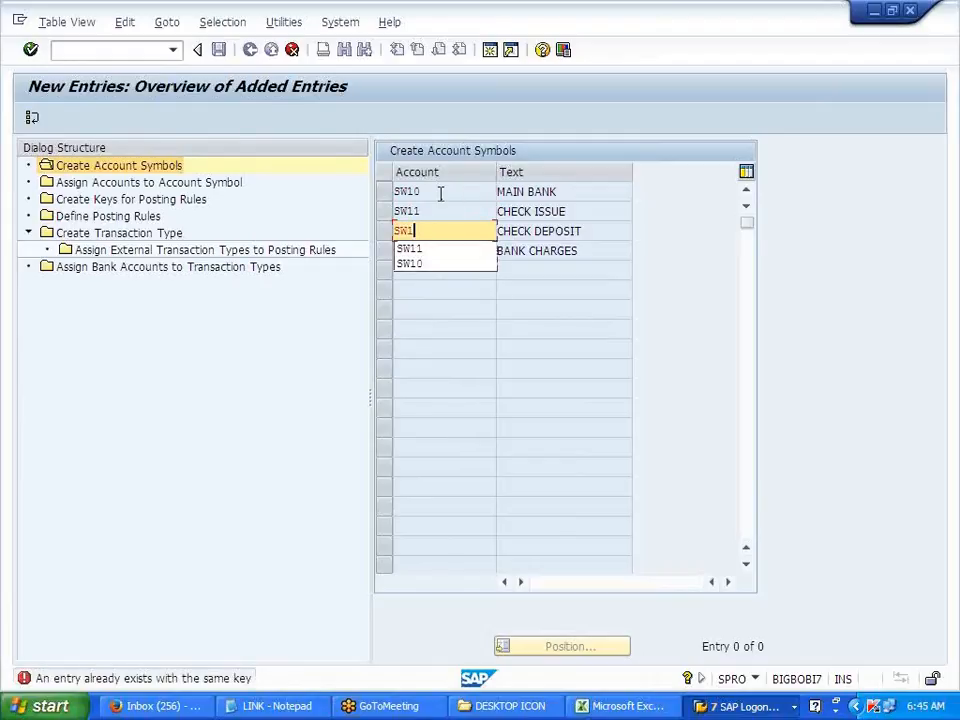
text(2)
key(Return)
key(BackSpace)
key(BackSpace)
key(BackSpace)
text(W13)
key(Return)
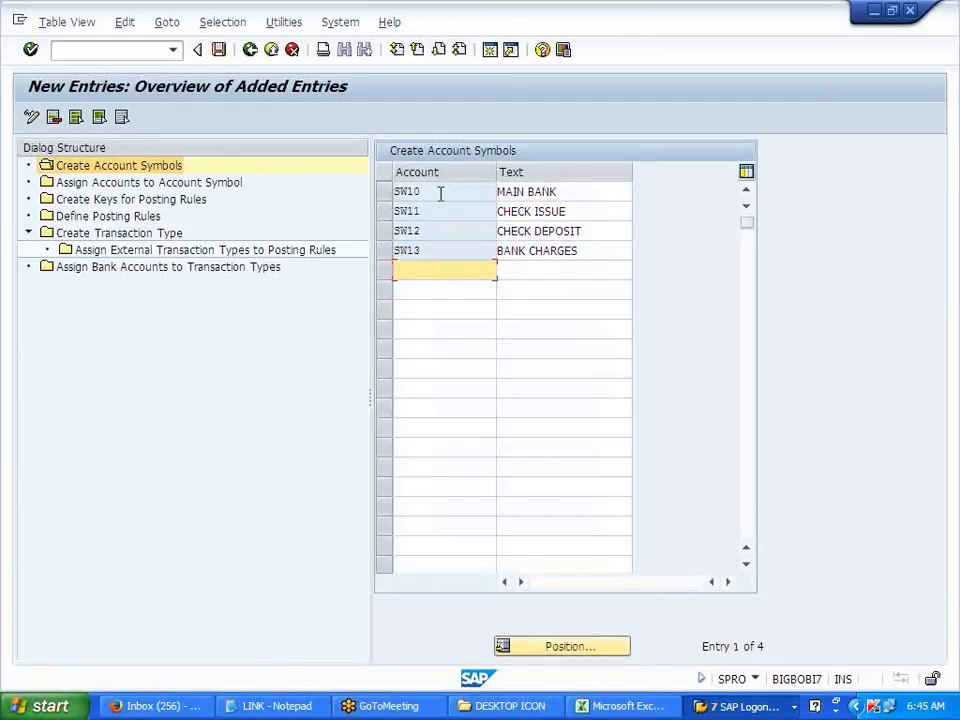
- Save the new account symbols under customizing request DEVK900125
click(221, 54)
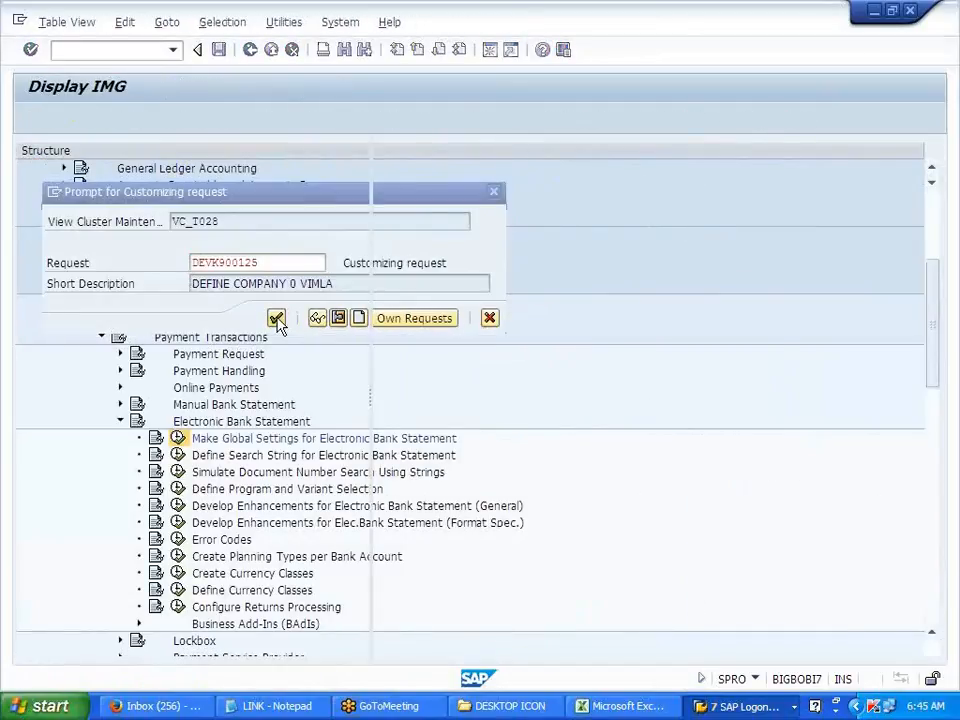
click(276, 318)
click(560, 191)
double_click(560, 191)
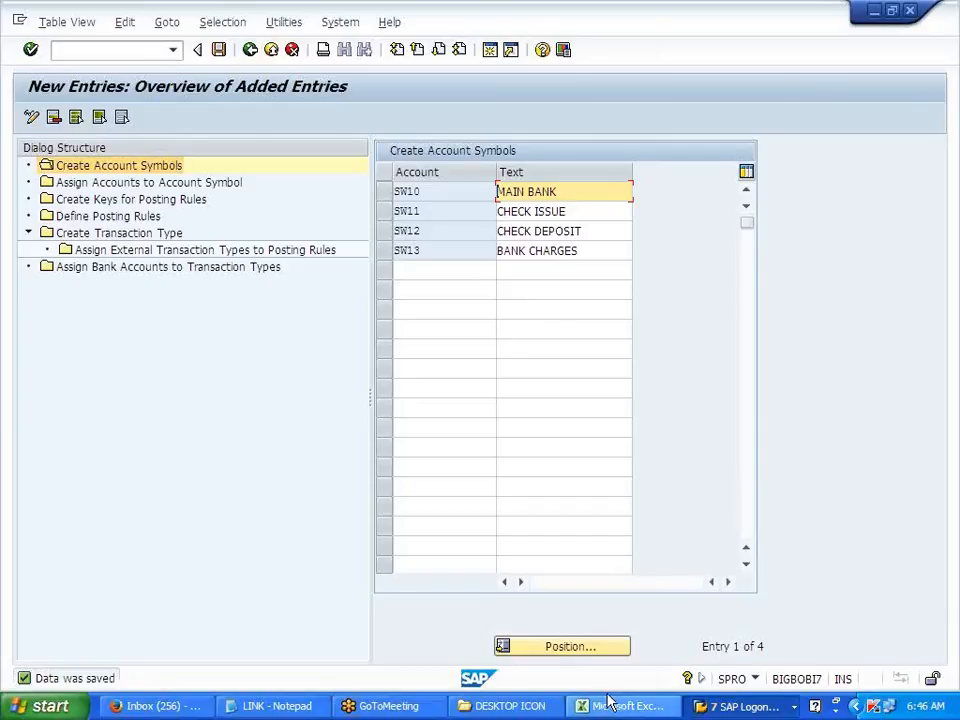
- Switch to the free SAP Easy Access session, run transaction FS00 and choose account 200001 from the G/L accounts of company code SW01
click(738, 706)
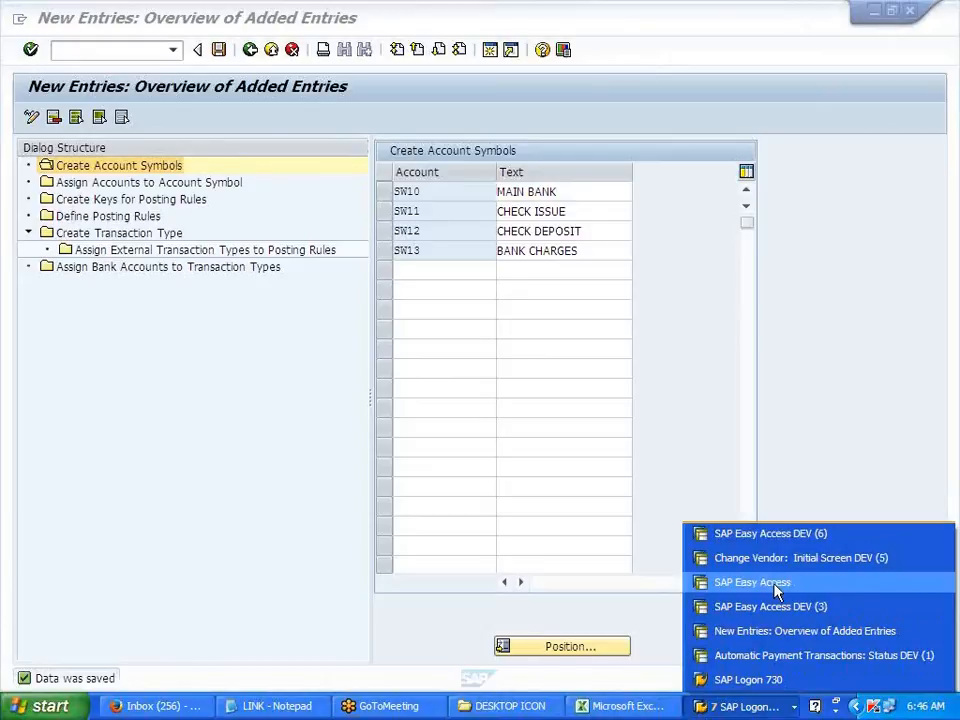
click(718, 583)
text(FS00)
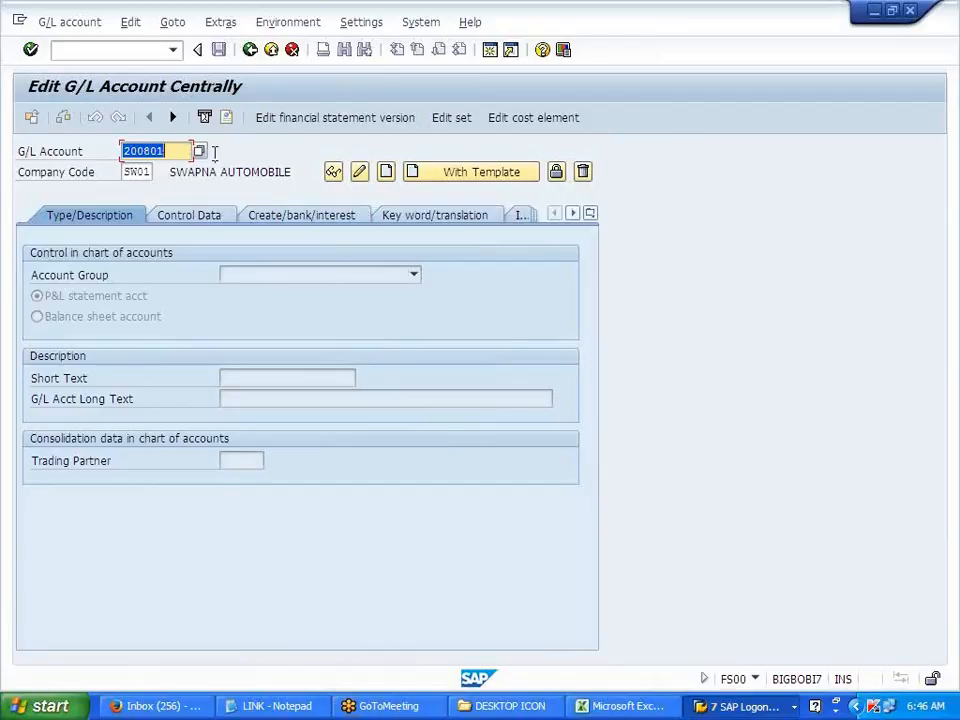
click(200, 151)
key(Return)
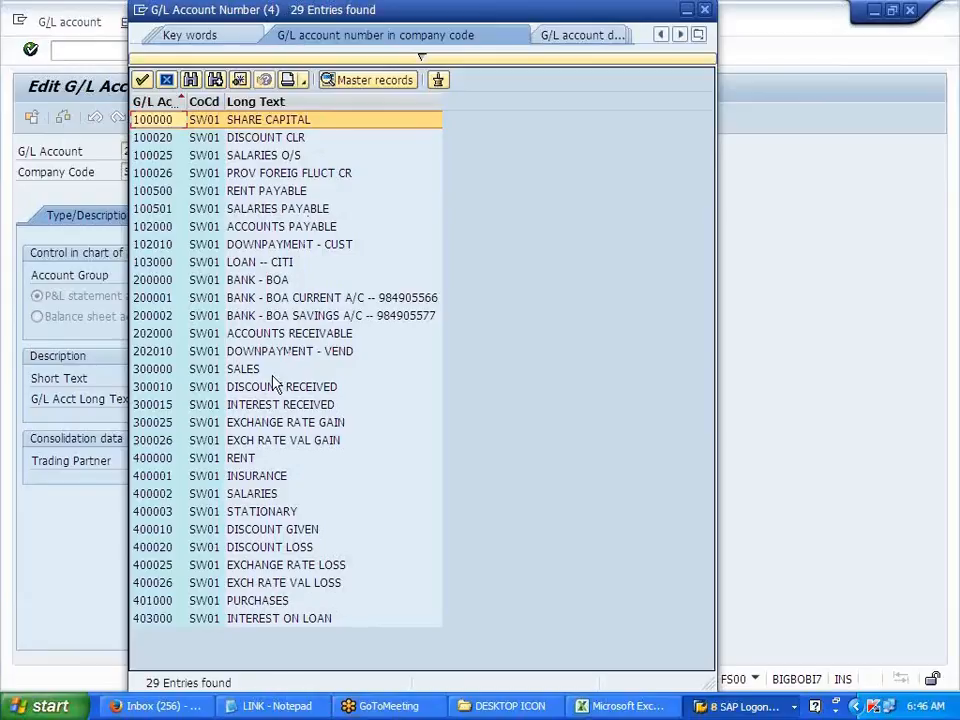
double_click(160, 298)
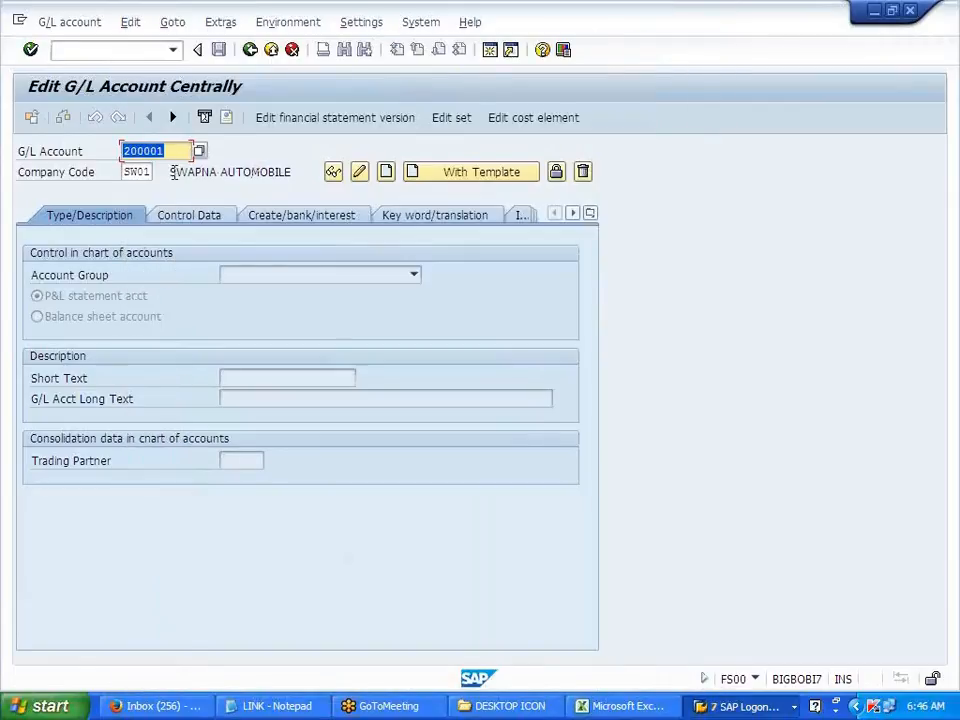
- Begin creating G/L account 200010 in company code SW01 as a balance sheet account with account group ASST ASSET and short text CHECK ISSUE
click(170, 151)
key(BackSpace)
key(BackSpace)
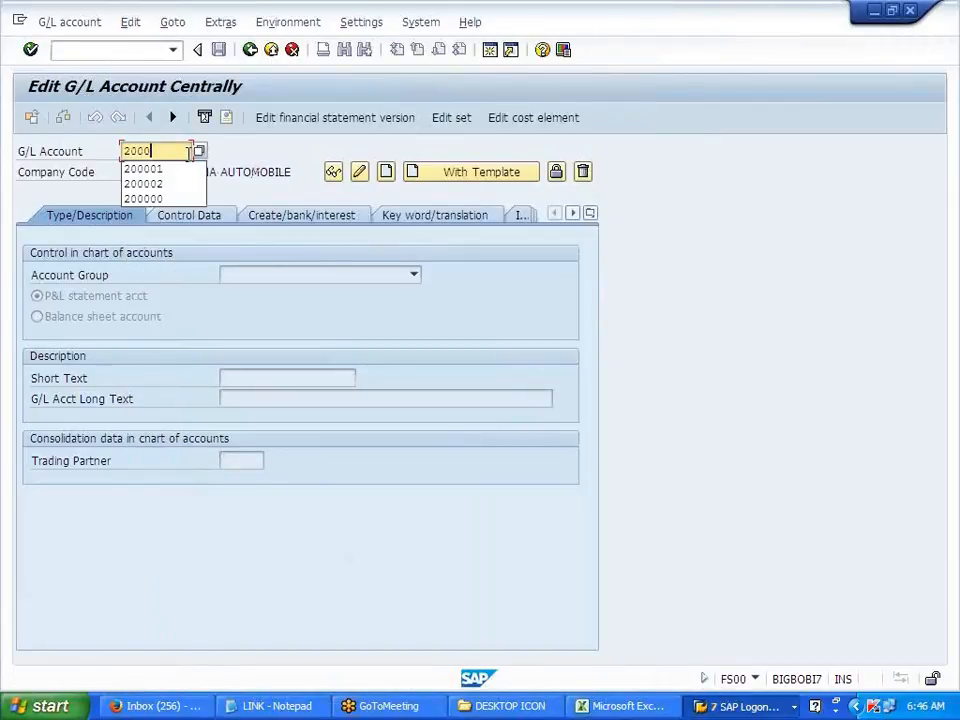
text(10)
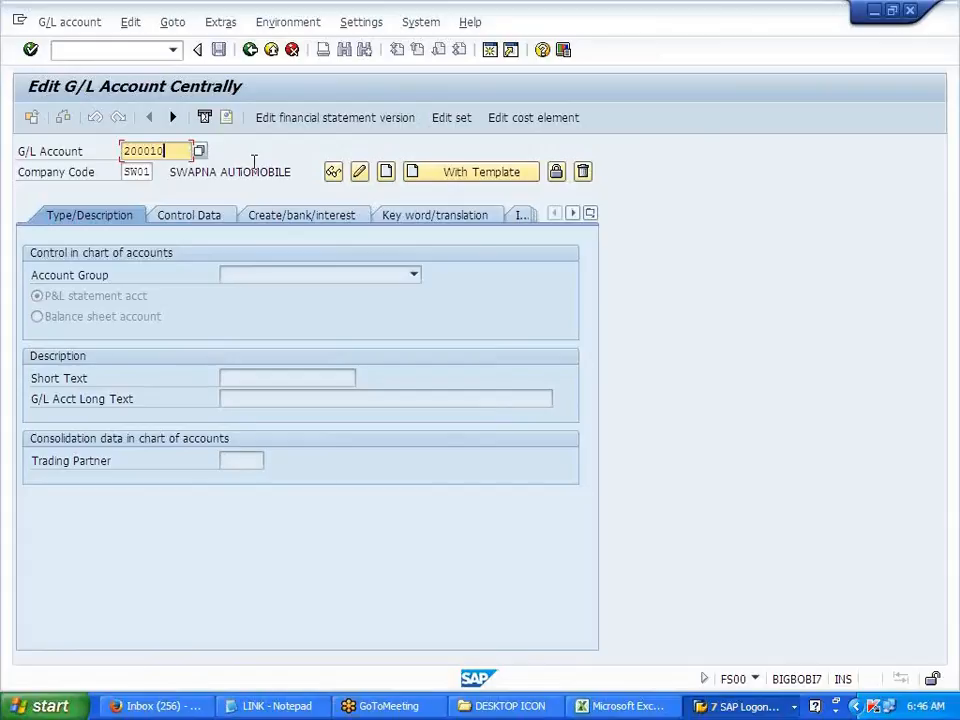
click(387, 176)
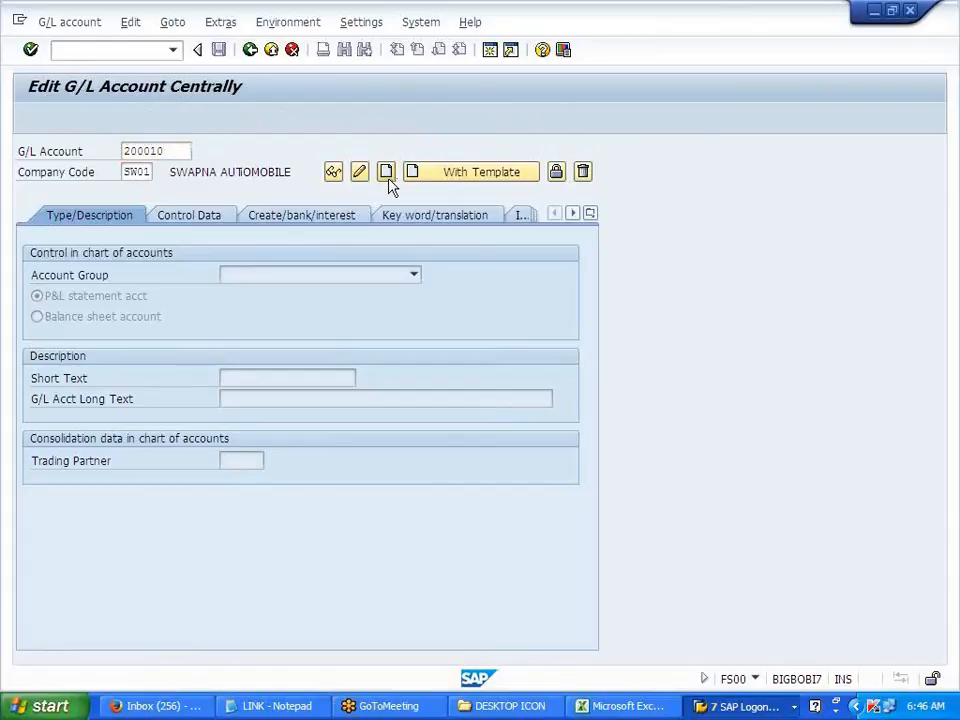
click(413, 277)
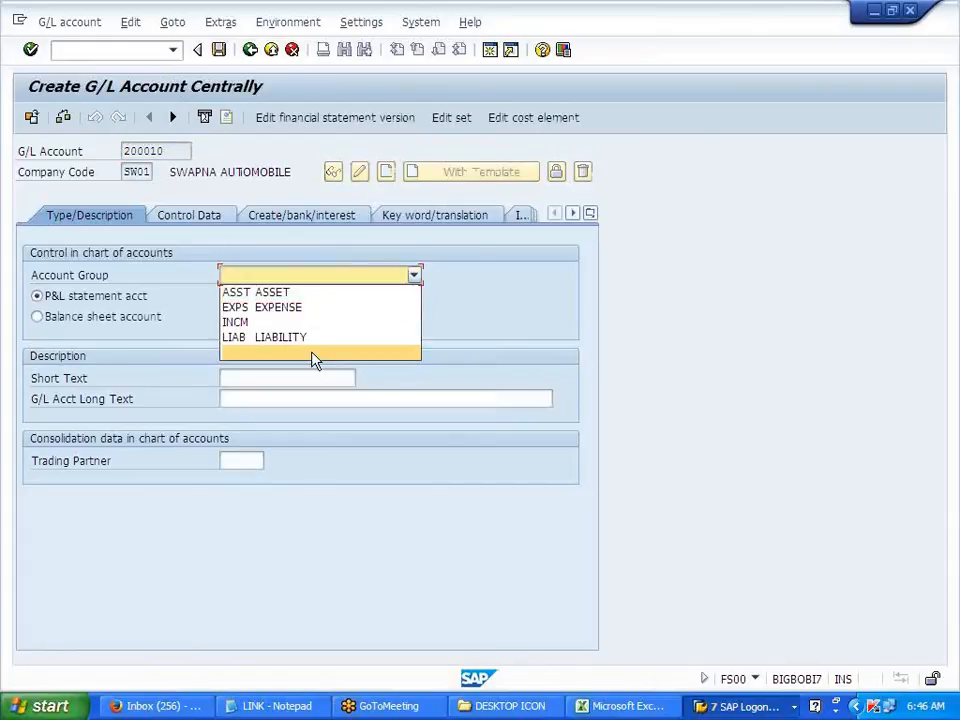
click(290, 292)
click(118, 317)
click(225, 377)
text(CHECK ISSUE)
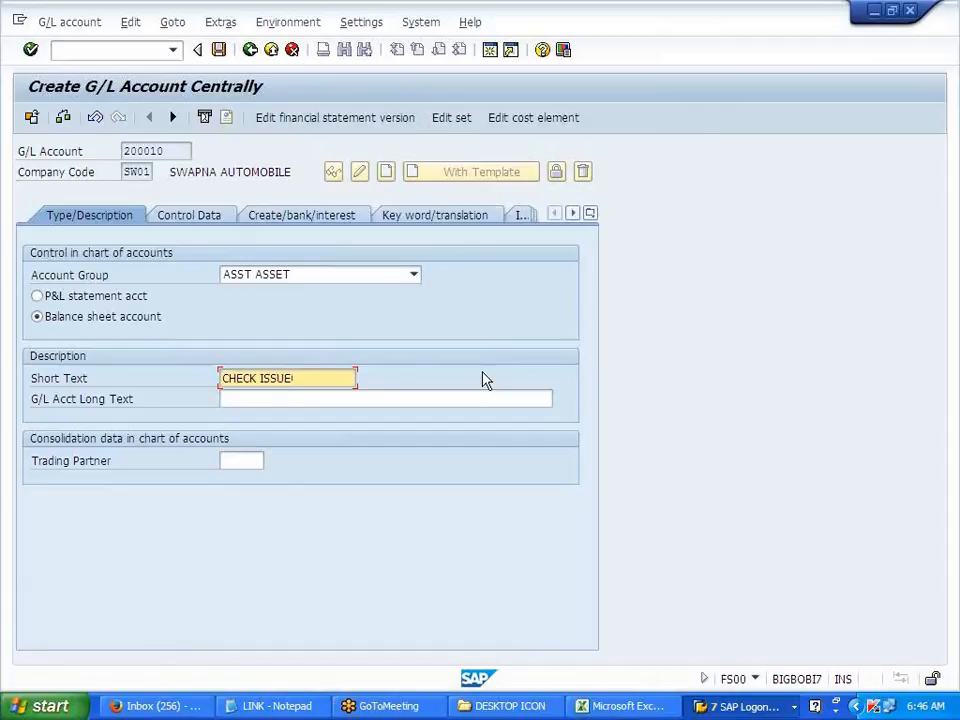
- Enable open item management and line item display for account 200010, set sort key 001 and field status group G001, and save
click(205, 216)
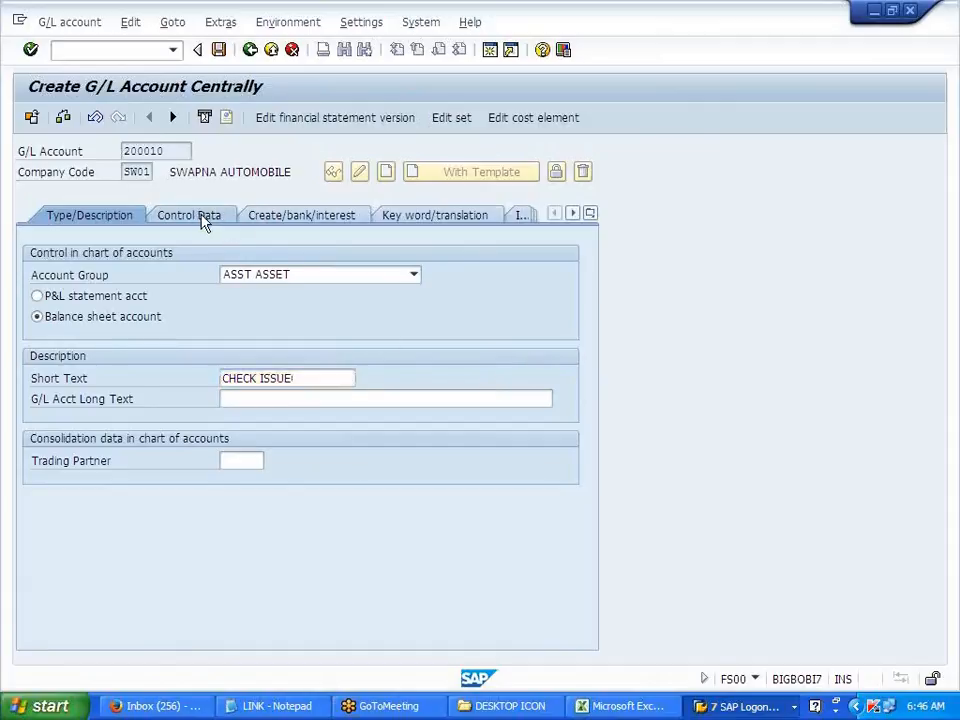
click(120, 563)
click(128, 545)
click(231, 584)
text(001)
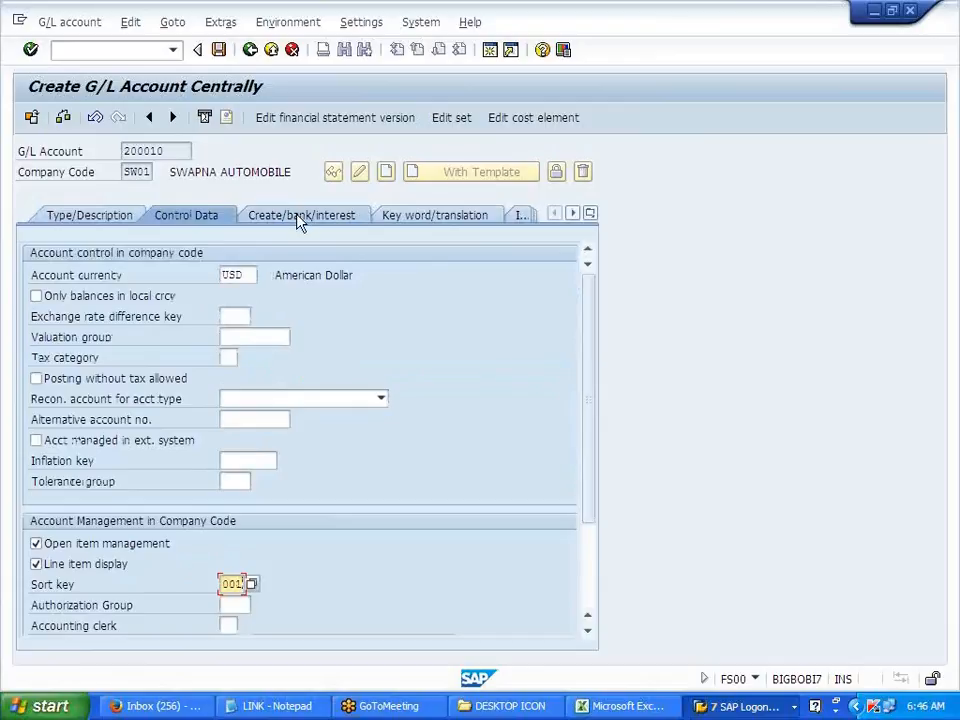
click(297, 222)
click(246, 308)
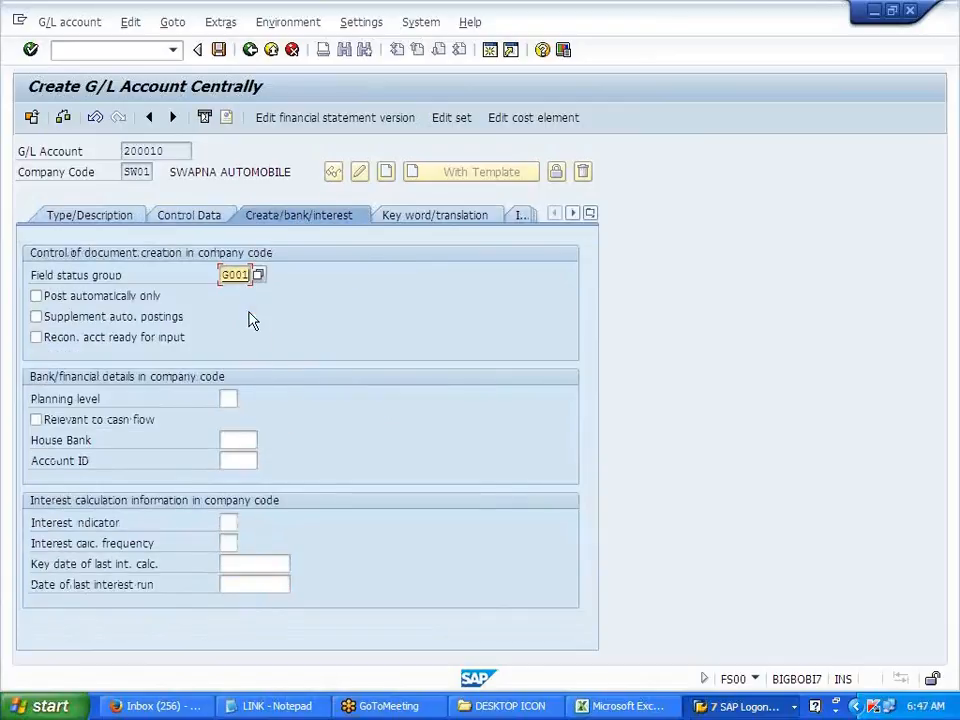
click(219, 51)
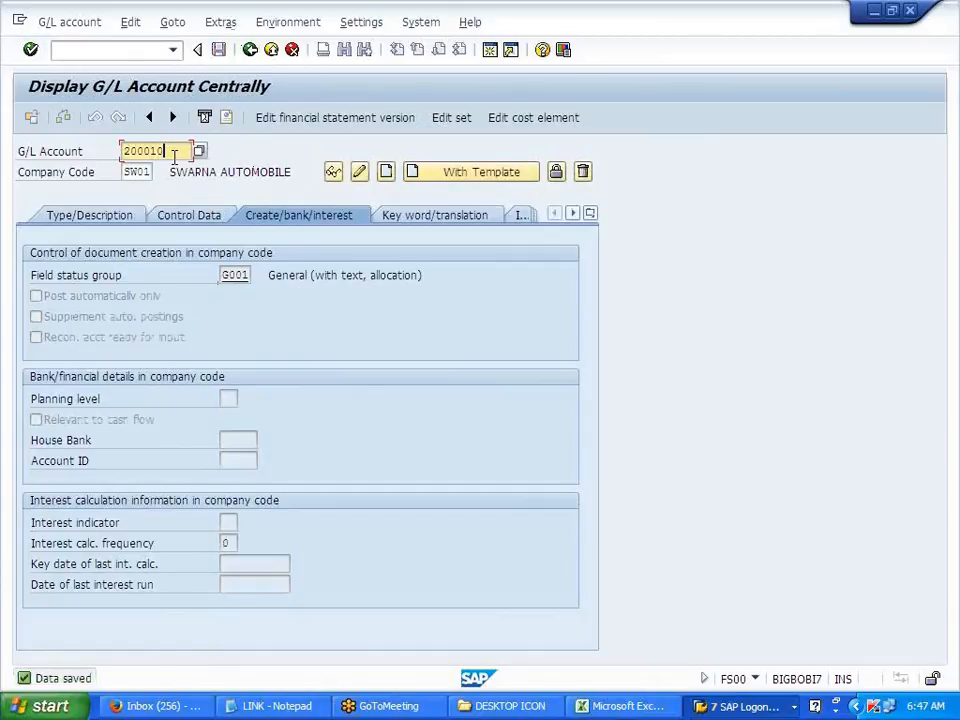
- Start creating G/L account 200011 using account 200010 in company code SW01 as the template
click(175, 157)
key(BackSpace)
text(1)
click(442, 180)
text(200010)
key(Tab)
text(SW01)
key(Return)
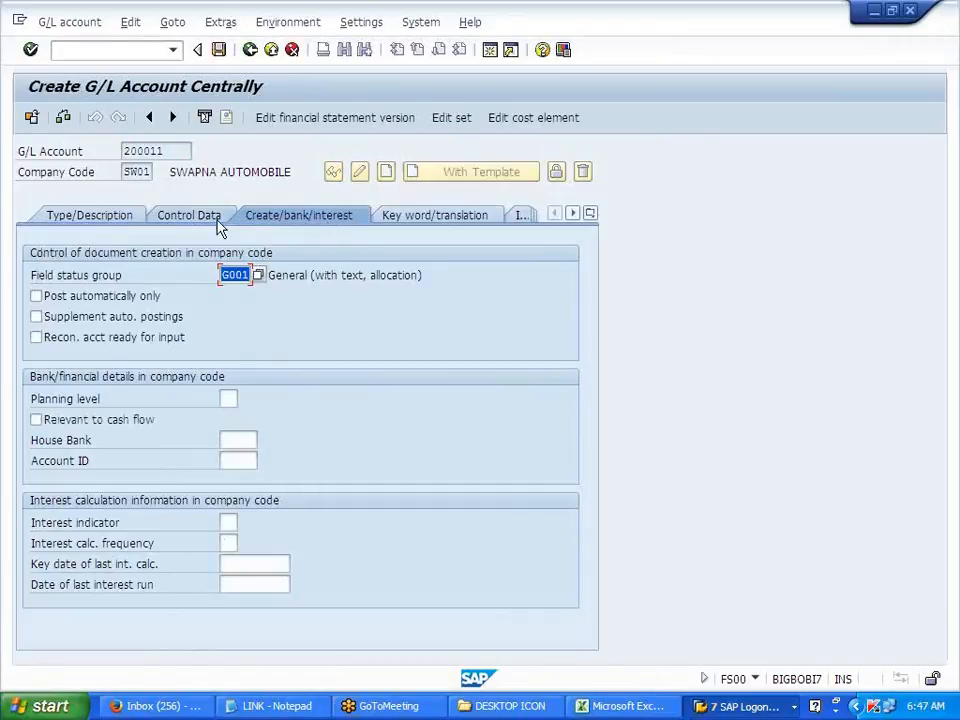
- Clear the copied long text of account 200011, set its short text to CHECK DEPOSIT, and save the account
click(89, 215)
click(300, 400)
key(BackSpace)
key(BackSpace)
key(BackSpace)
key(BackSpace)
key(BackSpace)
key(BackSpace)
key(BackSpace)
key(BackSpace)
key(BackSpace)
key(BackSpace)
key(BackSpace)
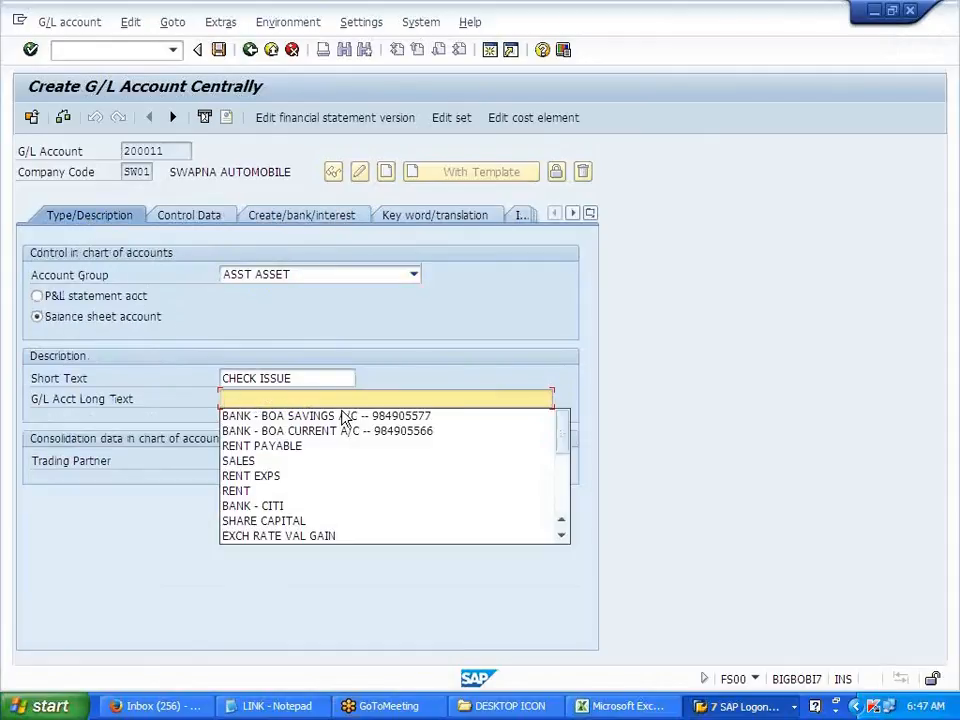
click(320, 373)
key(BackSpace)
key(BackSpace)
key(BackSpace)
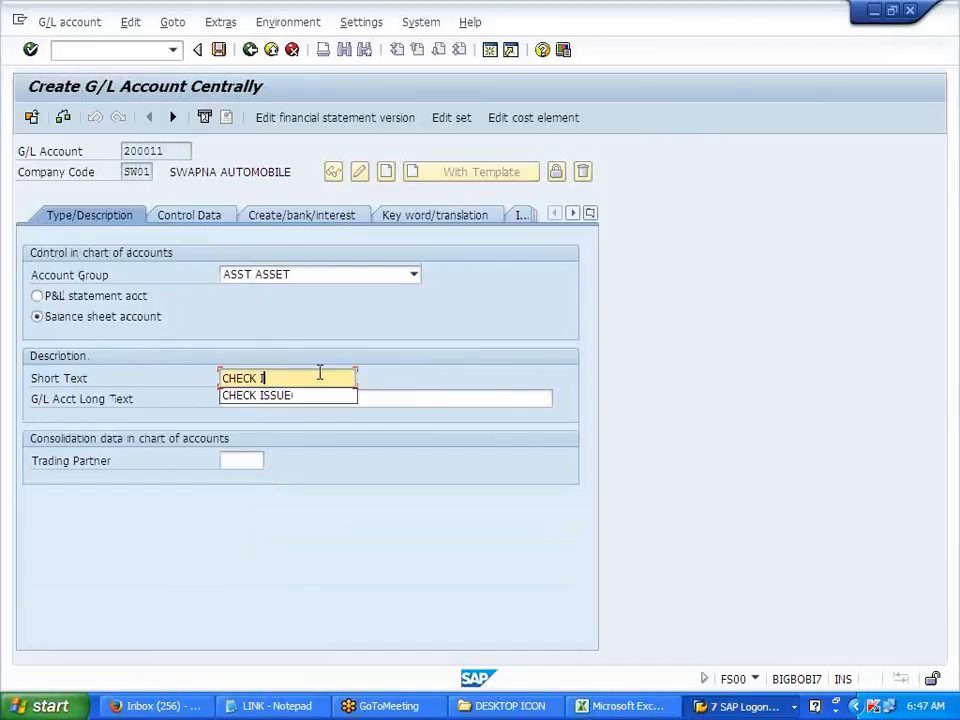
text(DEPSOI)
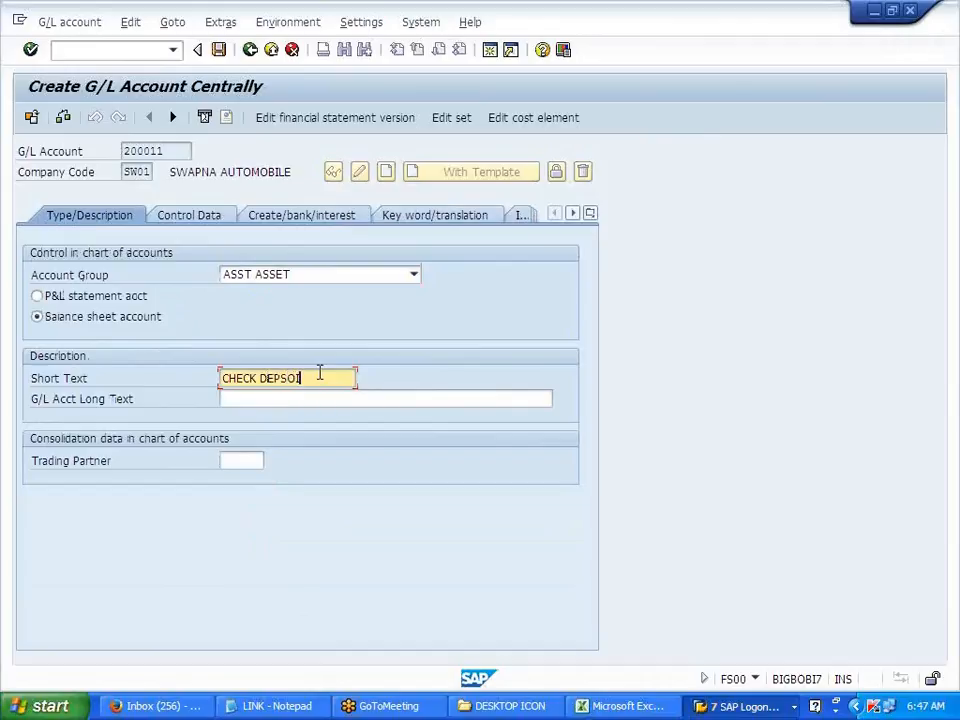
key(BackSpace)
key(BackSpace)
text(IT)
key(Return)
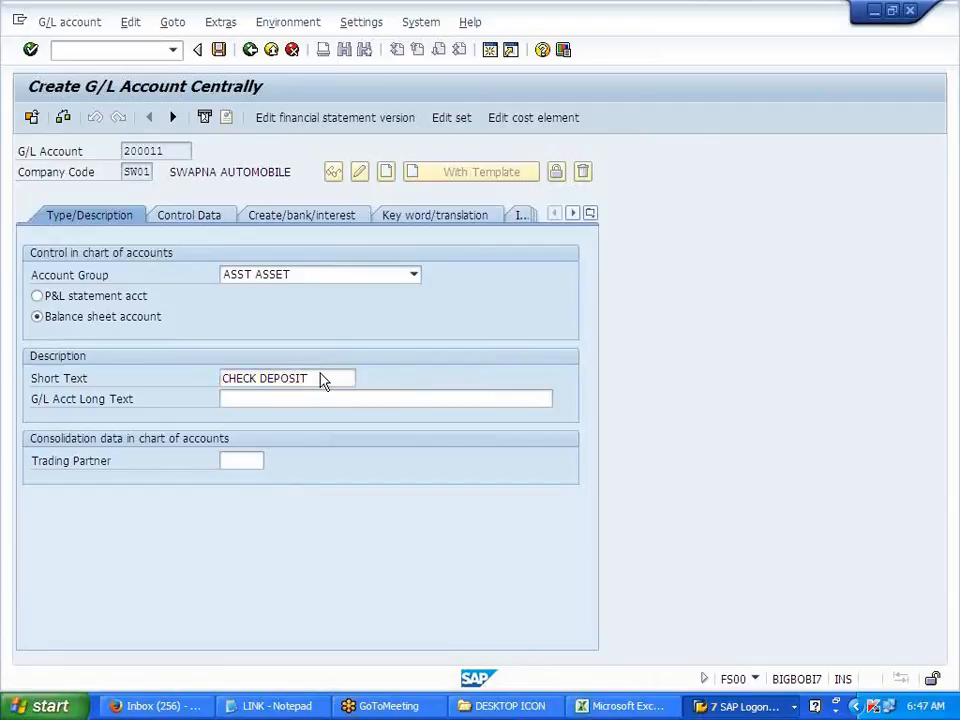
click(216, 56)
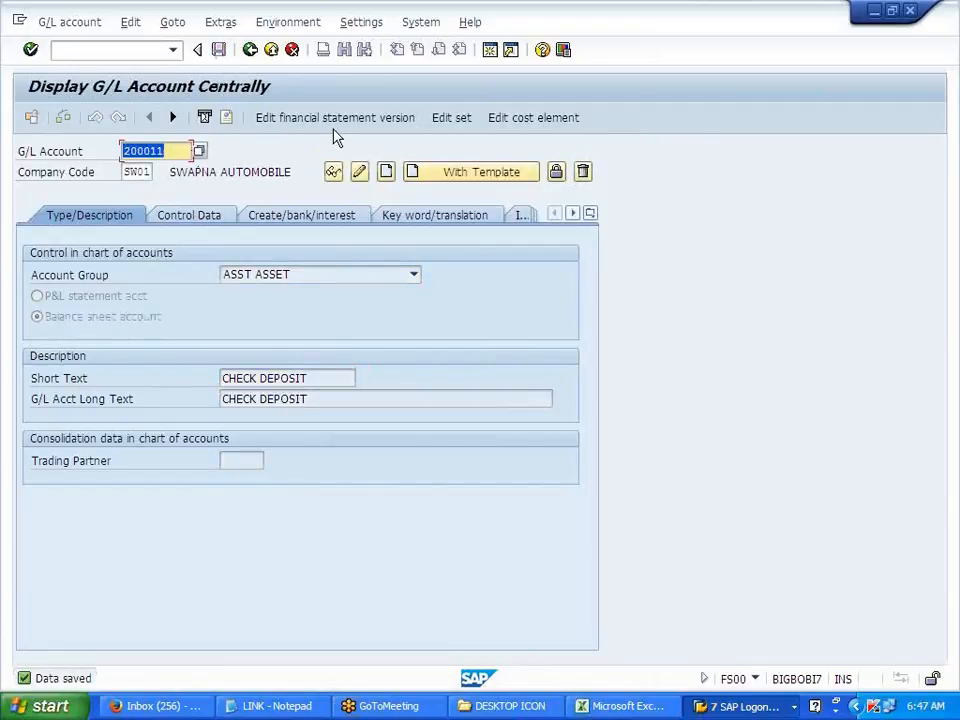
- Check the SW01 account list, then begin creating G/L account 400030 with account group EXPS EXPENSE and short text BANK CHARGES
key(BackSpace)
key(F4)
key(Return)
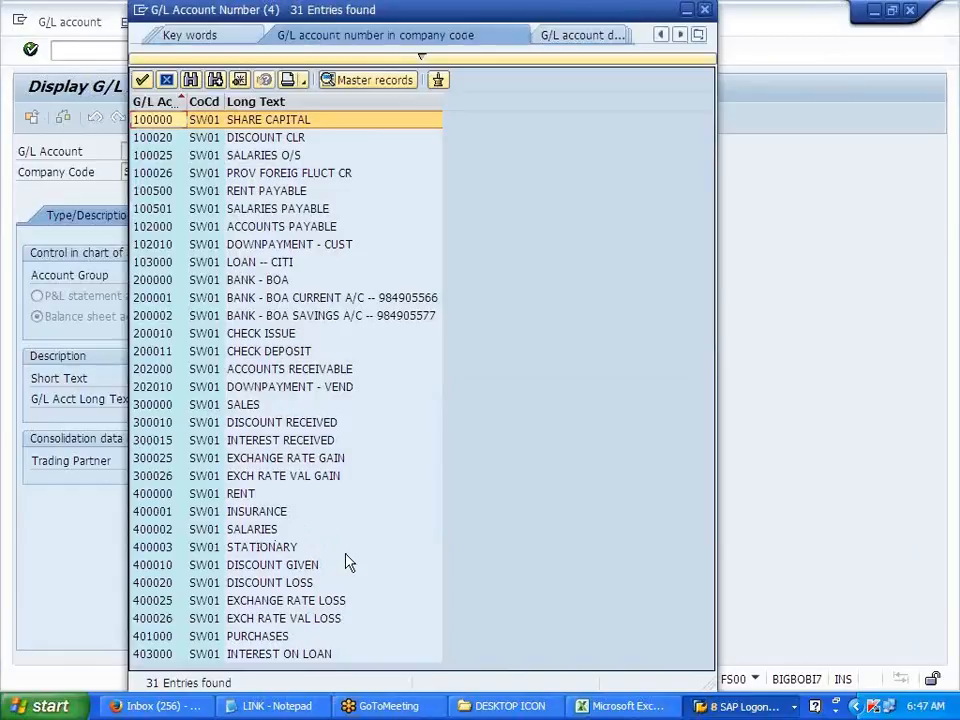
click(705, 11)
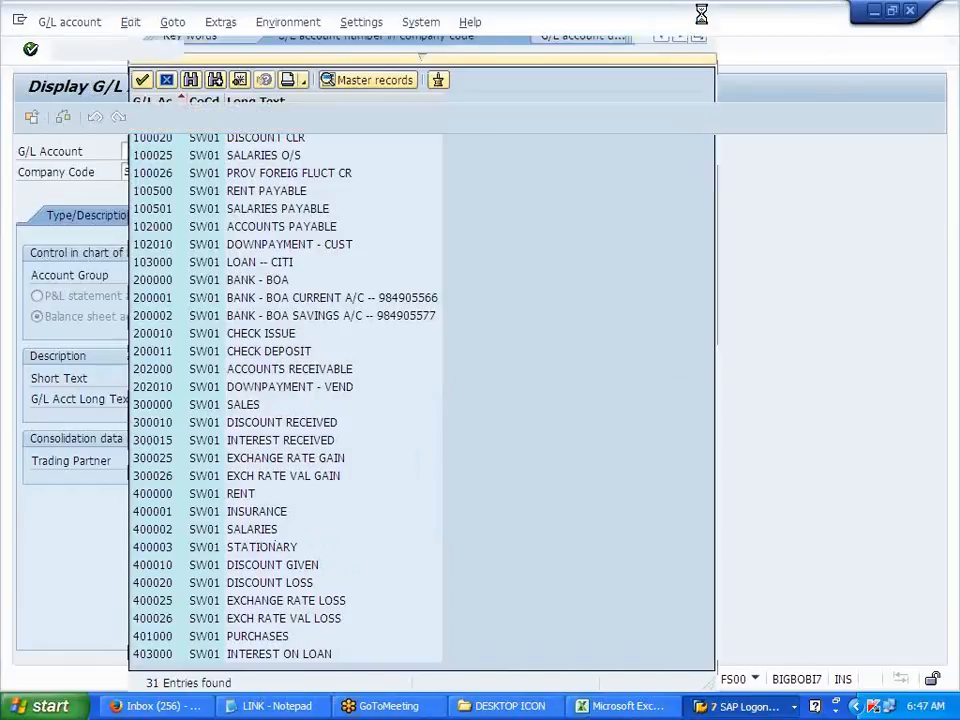
text(400030)
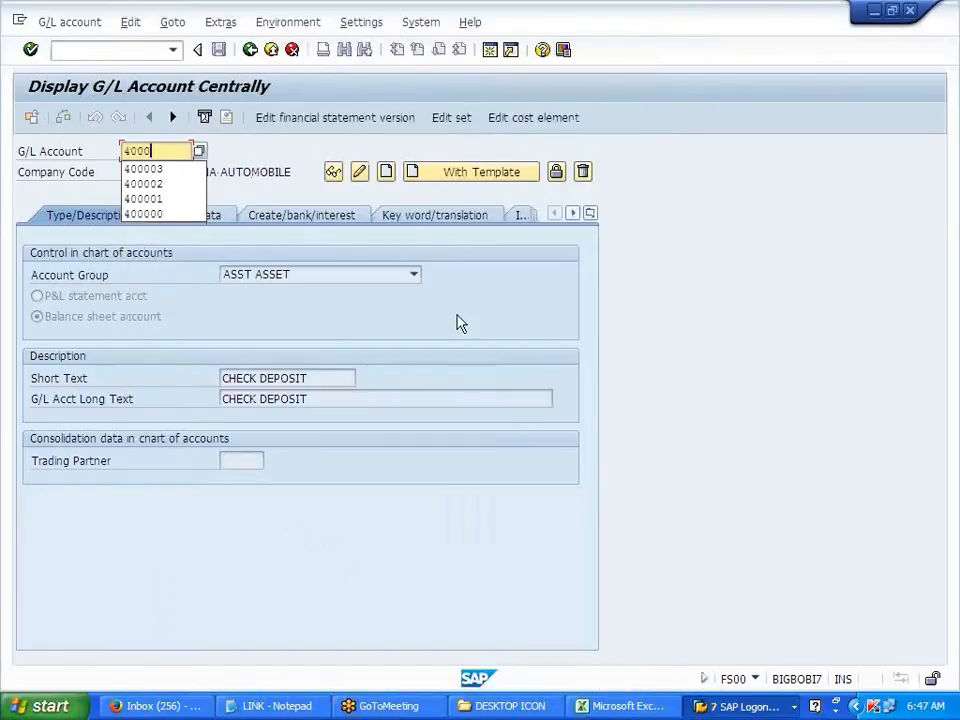
click(386, 172)
click(413, 274)
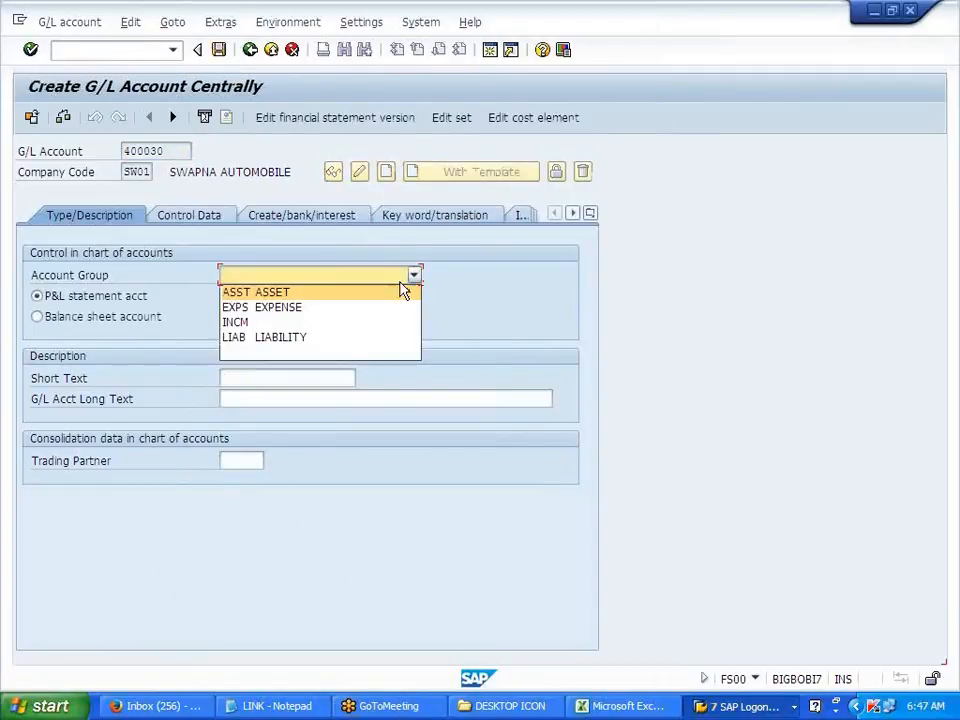
click(343, 309)
click(246, 377)
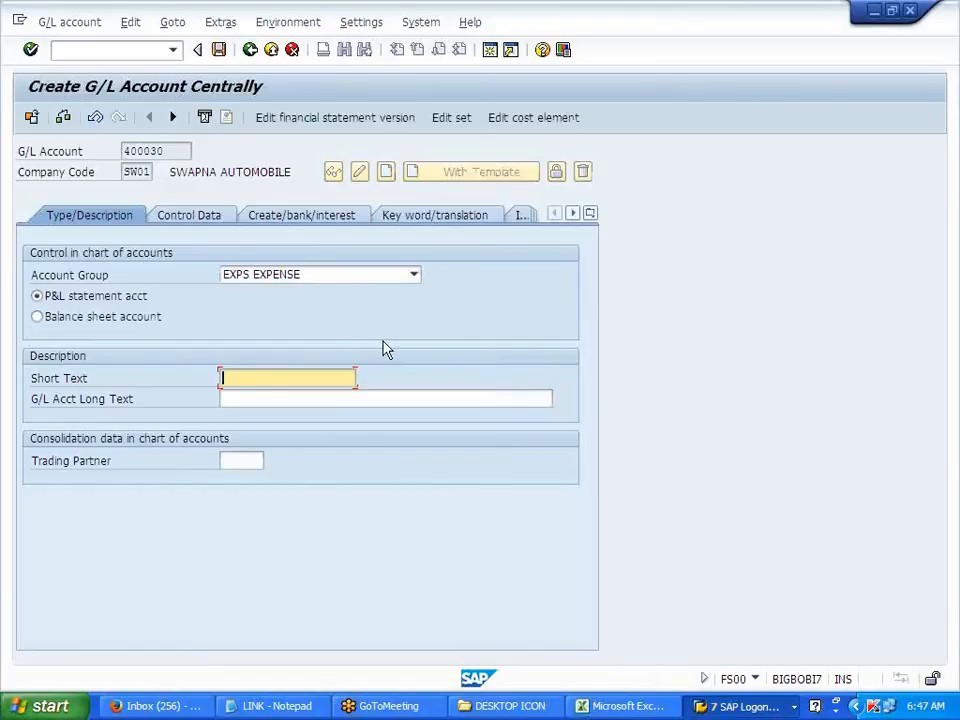
text(BANK CHARGEE)
key(BackSpace)
text(S)
- Enable line item display for account 400030, enter a sort key and field status group G001, save, and leave G/L account maintenance
click(203, 218)
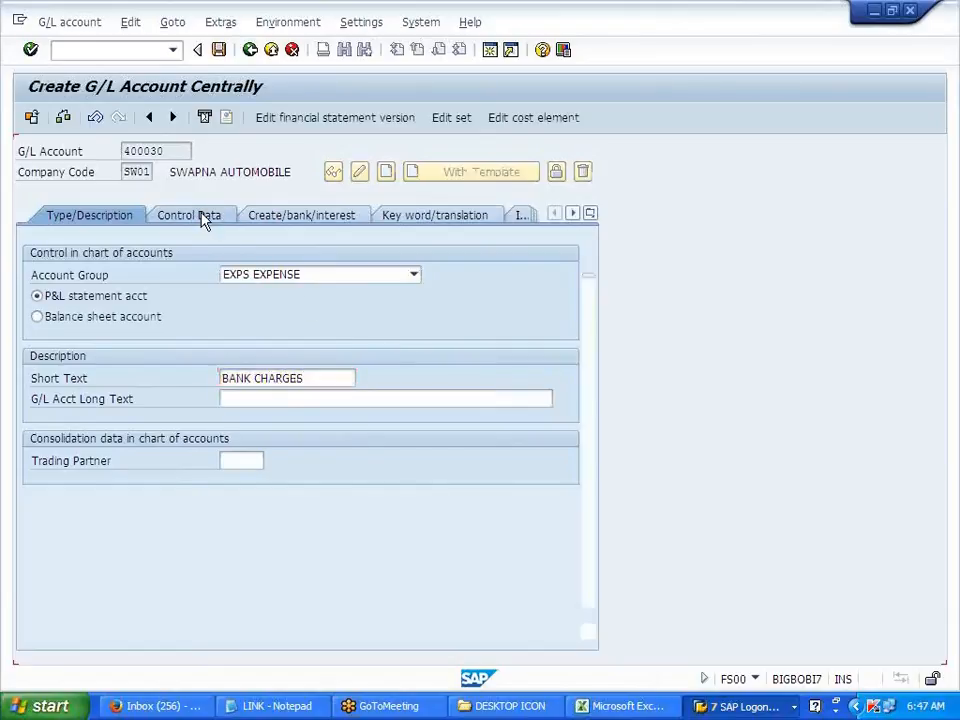
click(98, 563)
click(231, 584)
text(0)
click(231, 604)
click(284, 218)
text(G)
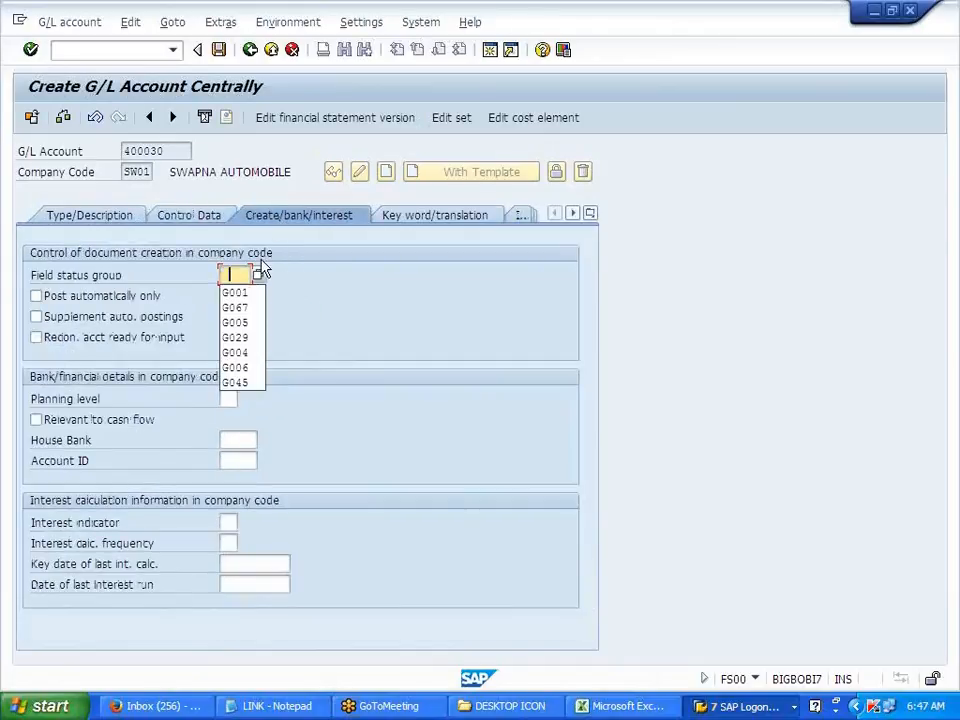
click(242, 294)
click(218, 49)
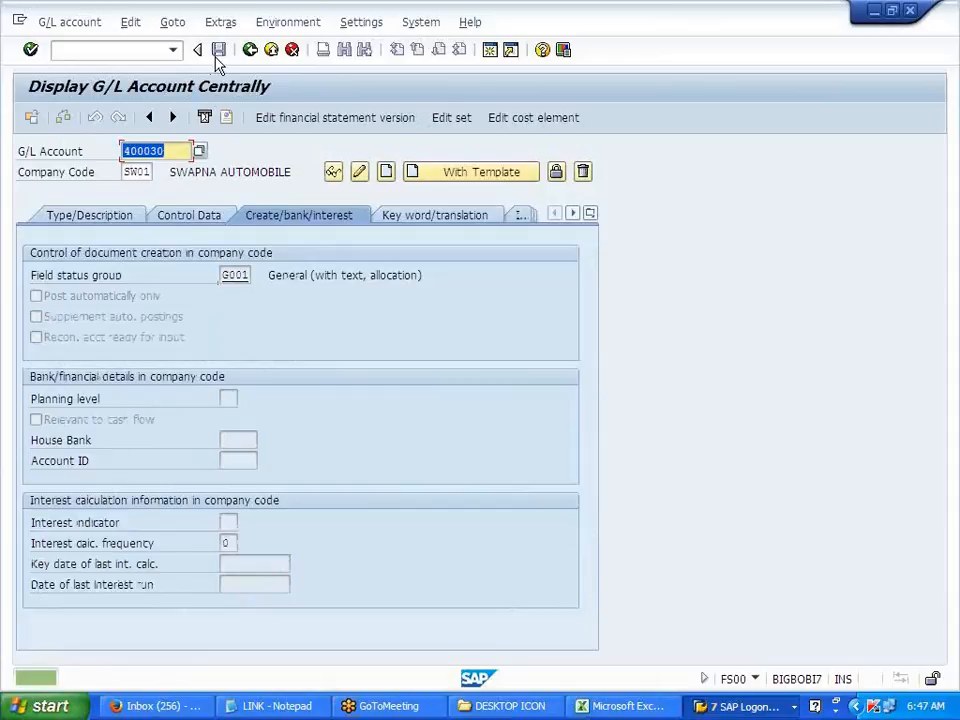
click(250, 49)
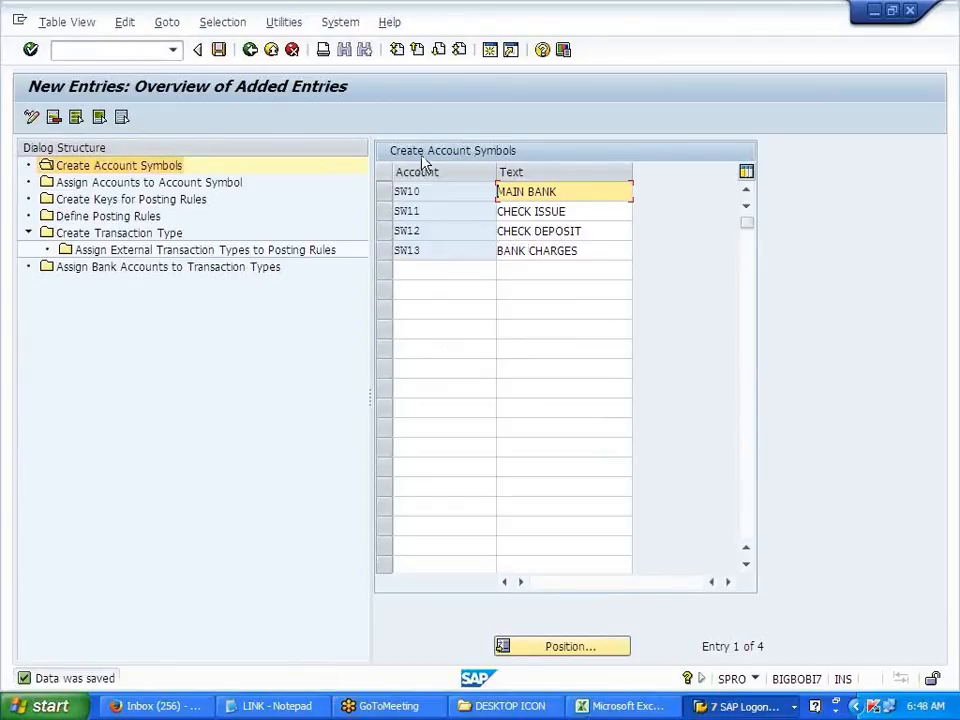
- Open new entries for Assign Accounts to Account Symbol and review symbols SW10 to SW13 in the account symbol value list
click(206, 188)
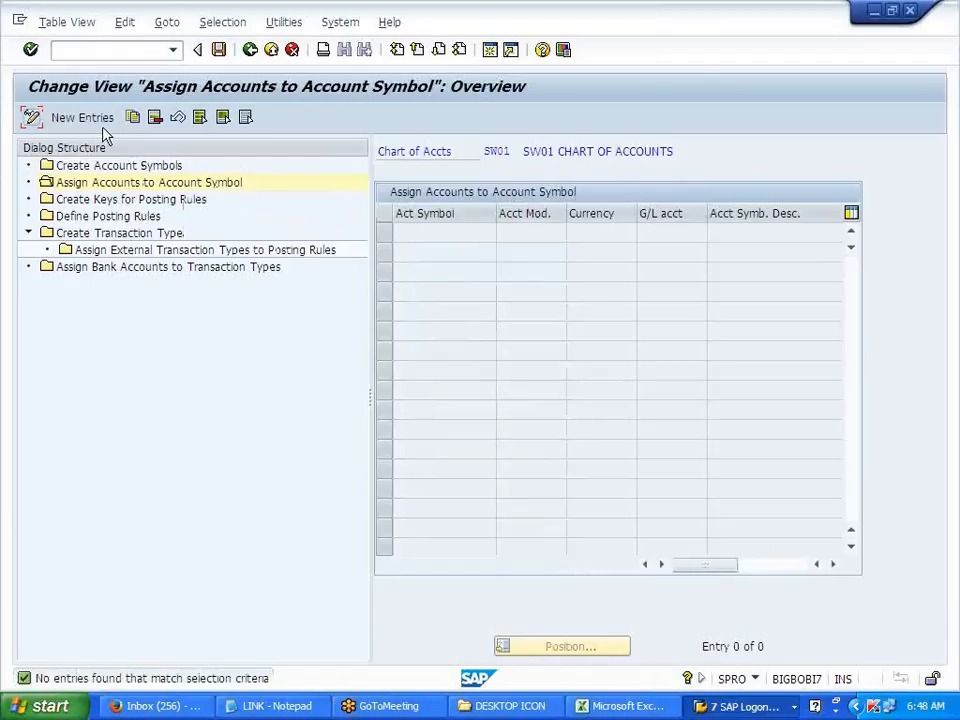
click(97, 121)
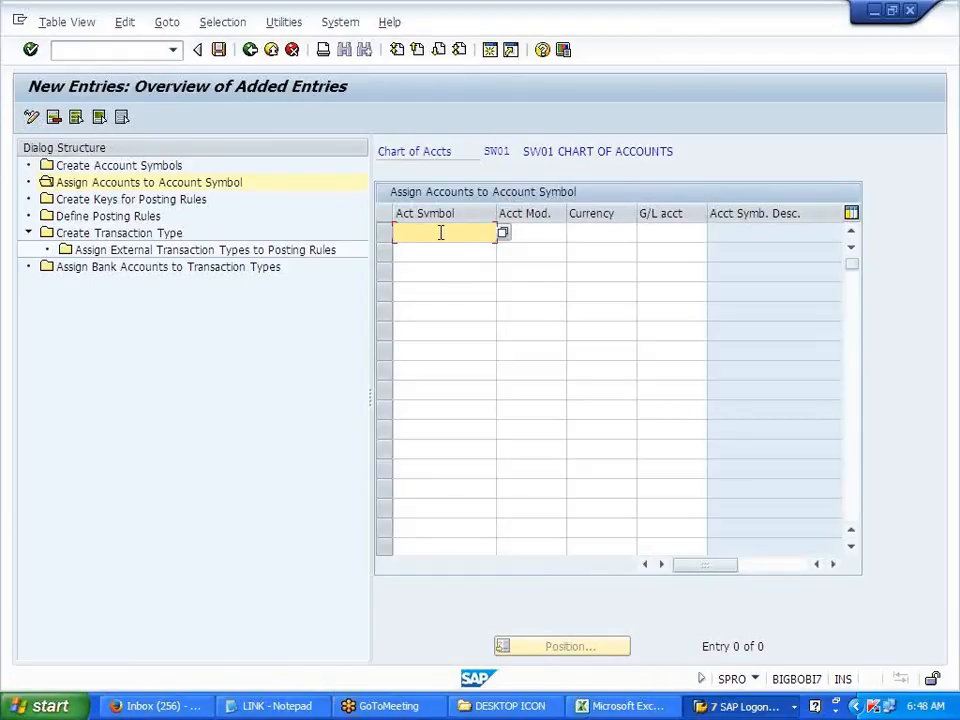
click(504, 234)
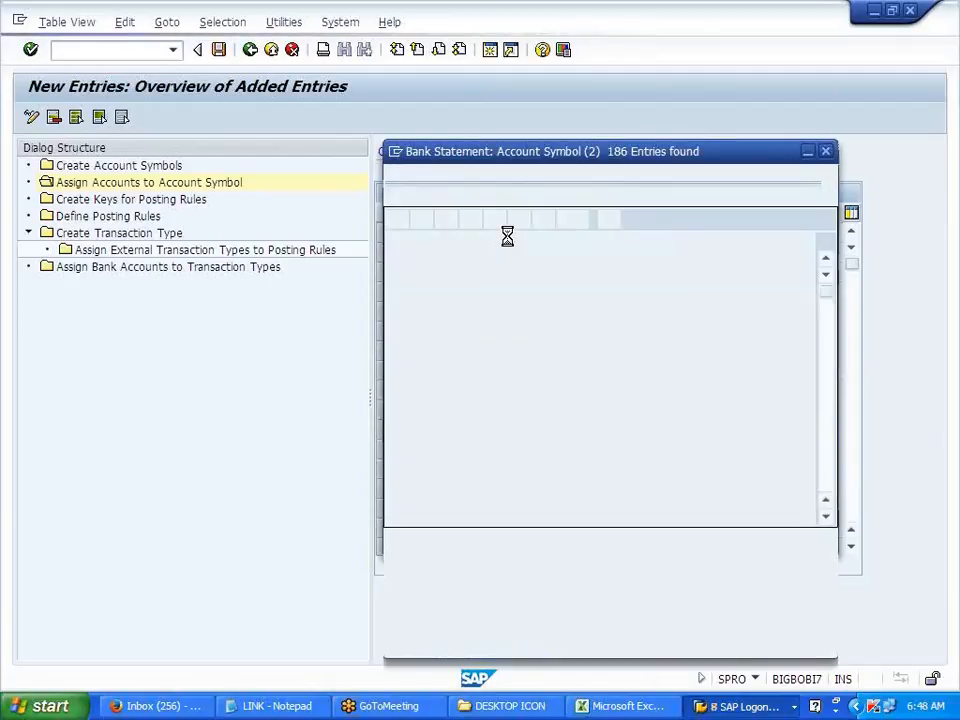
scroll(508, 456, down, 20)
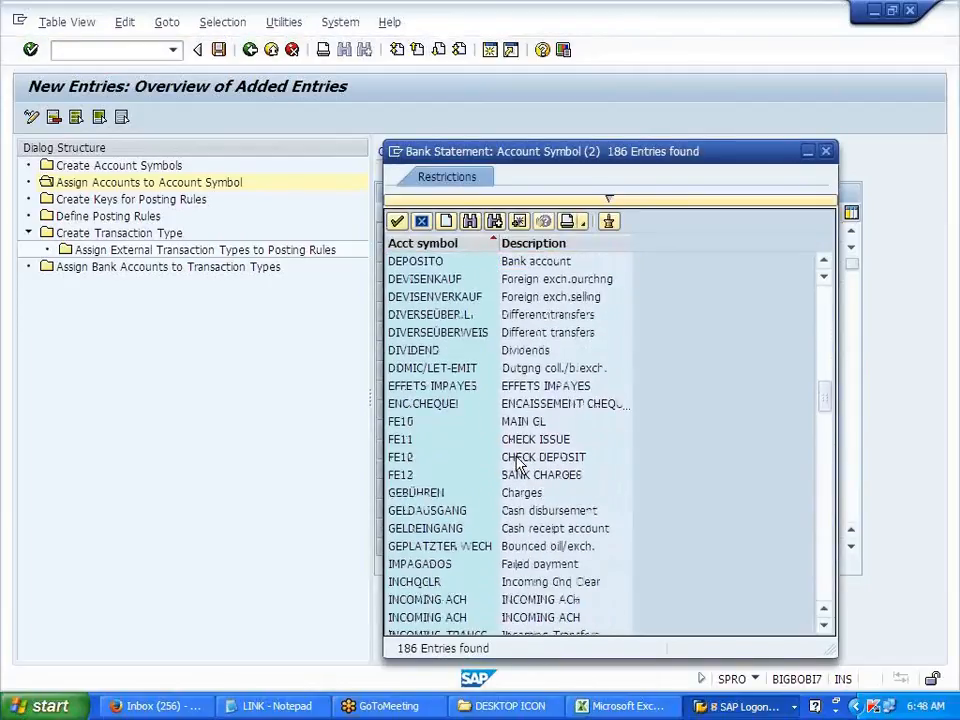
scroll(517, 463, down, 1)
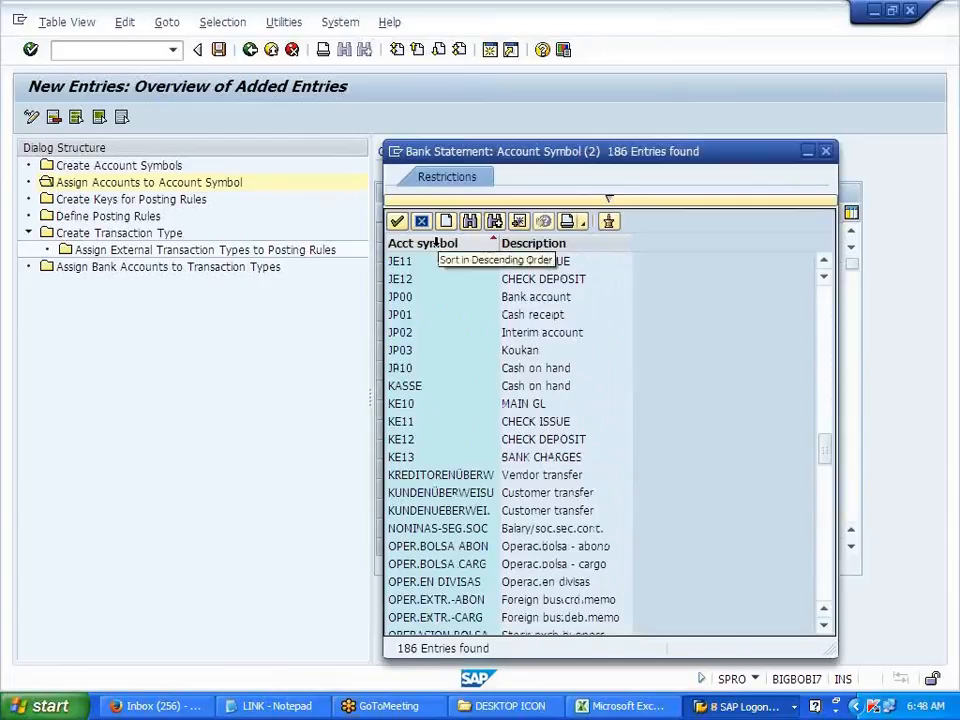
scroll(476, 401, down, 10)
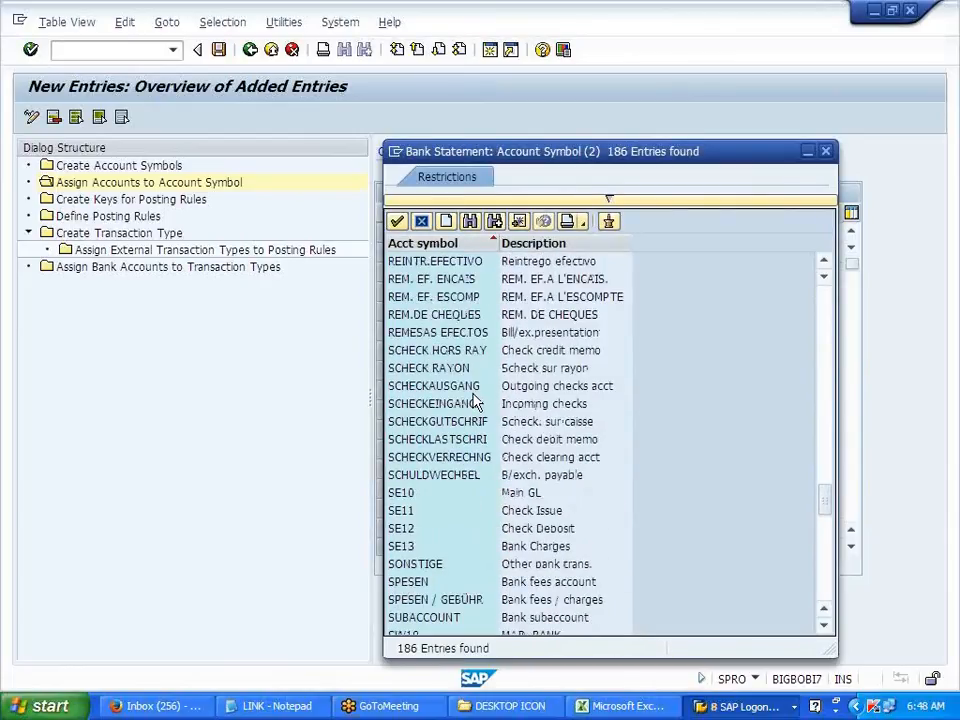
scroll(476, 401, down, 4)
click(416, 440)
click(416, 458)
click(416, 475)
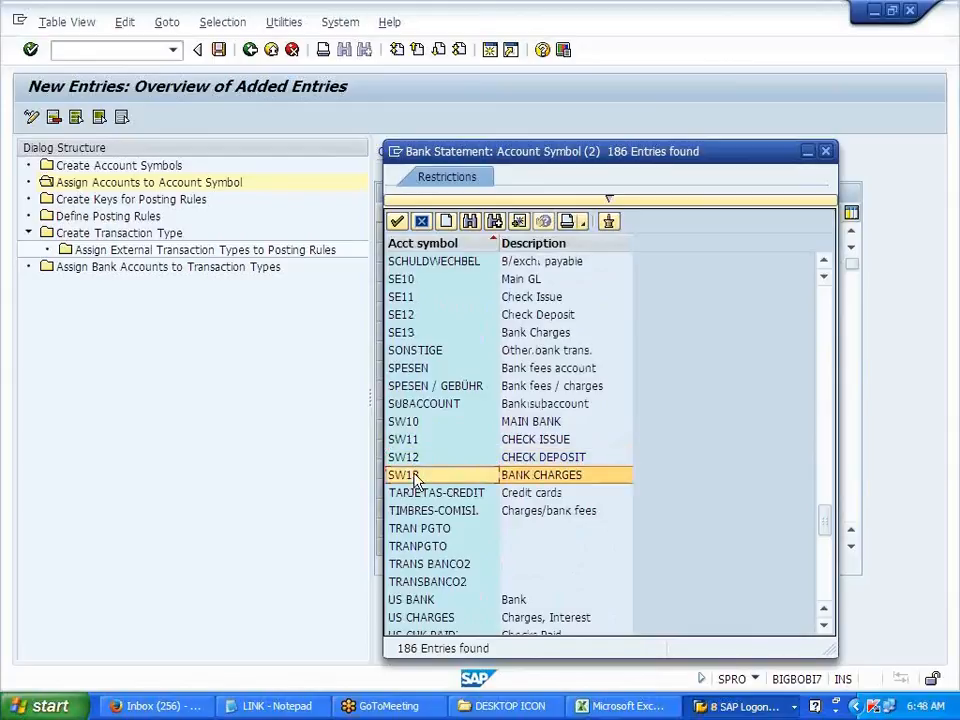
click(824, 152)
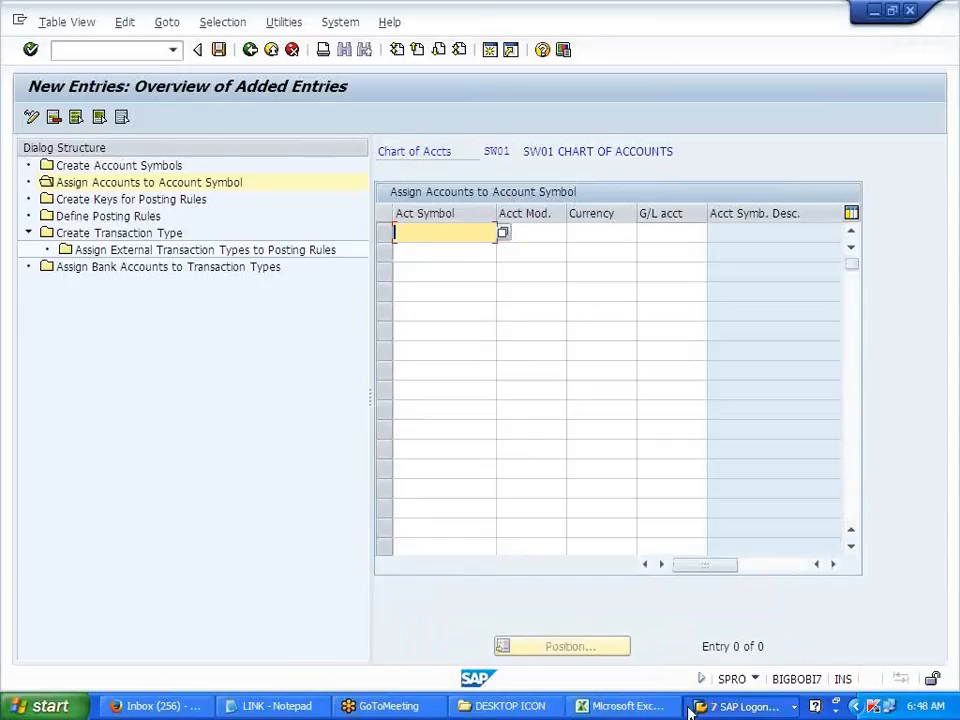
- Switch to the Excel BANKING sheet and select the account symbols listed from D83 downward
click(648, 712)
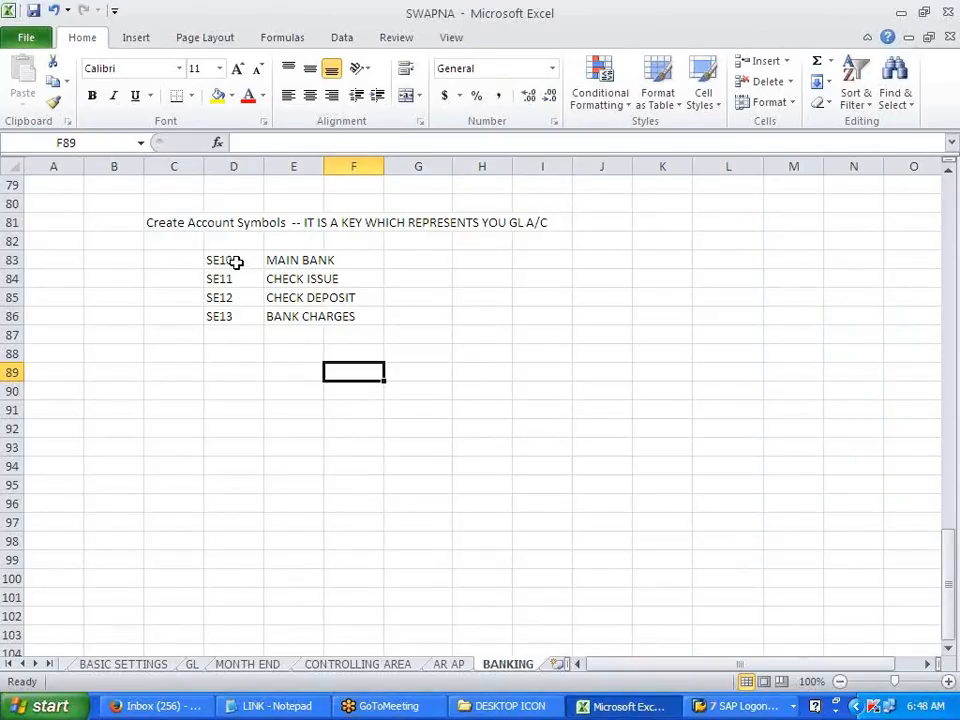
drag(236, 261, 236, 316)
click(231, 351)
drag(225, 268, 229, 317)
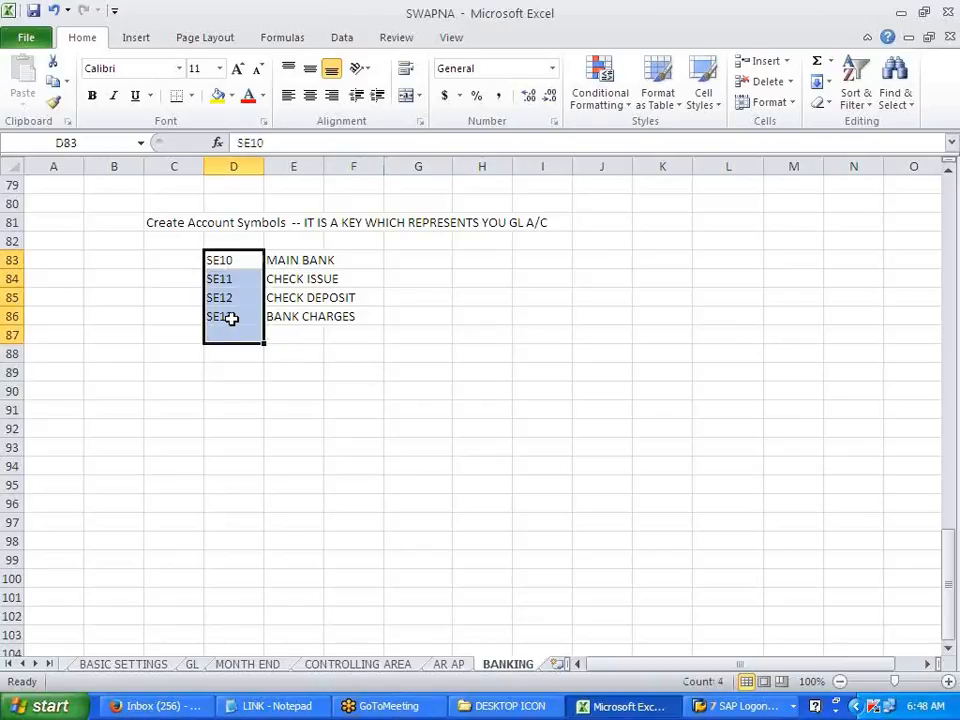
- Replace the account symbols in D83:D86 with the series SW10 to SW13
click(232, 316)
click(229, 259)
text(S)
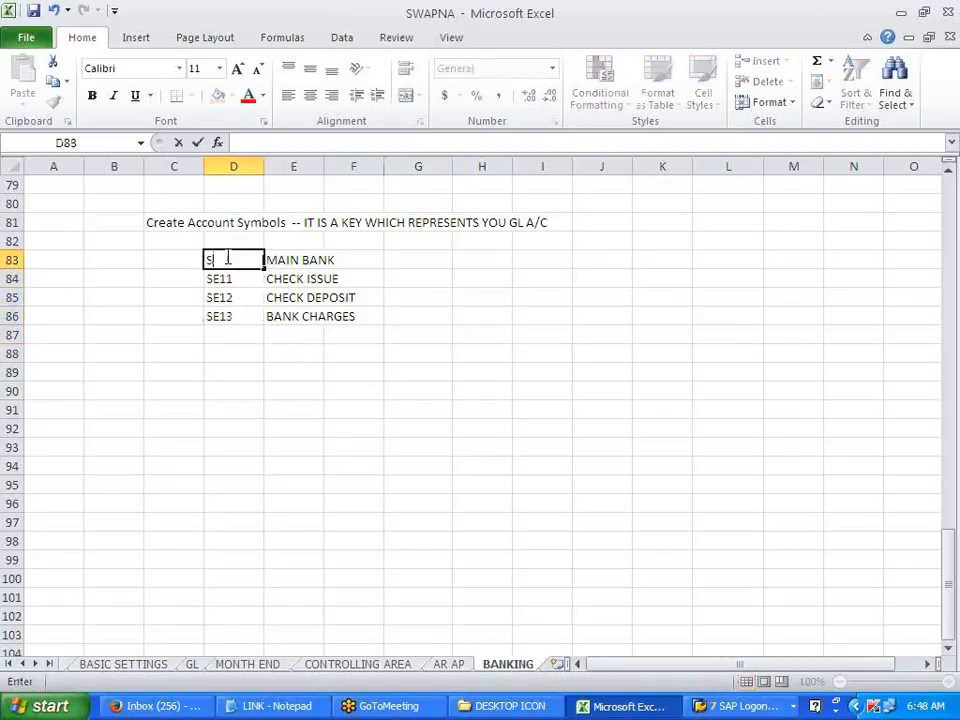
text(W10)
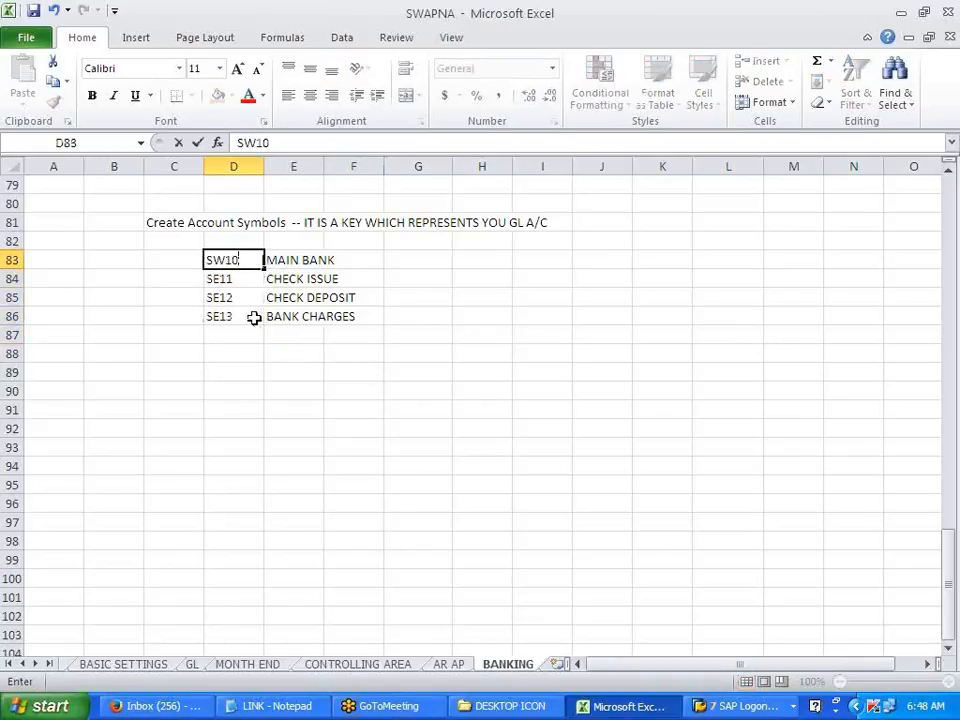
click(253, 317)
click(258, 264)
drag(263, 268, 266, 322)
click(300, 390)
- Copy the symbols SW10 to SW13 from D83:D86 into the Act Symbol column of the SAP account assignment table
drag(248, 263, 241, 318)
key(ctrl+c)
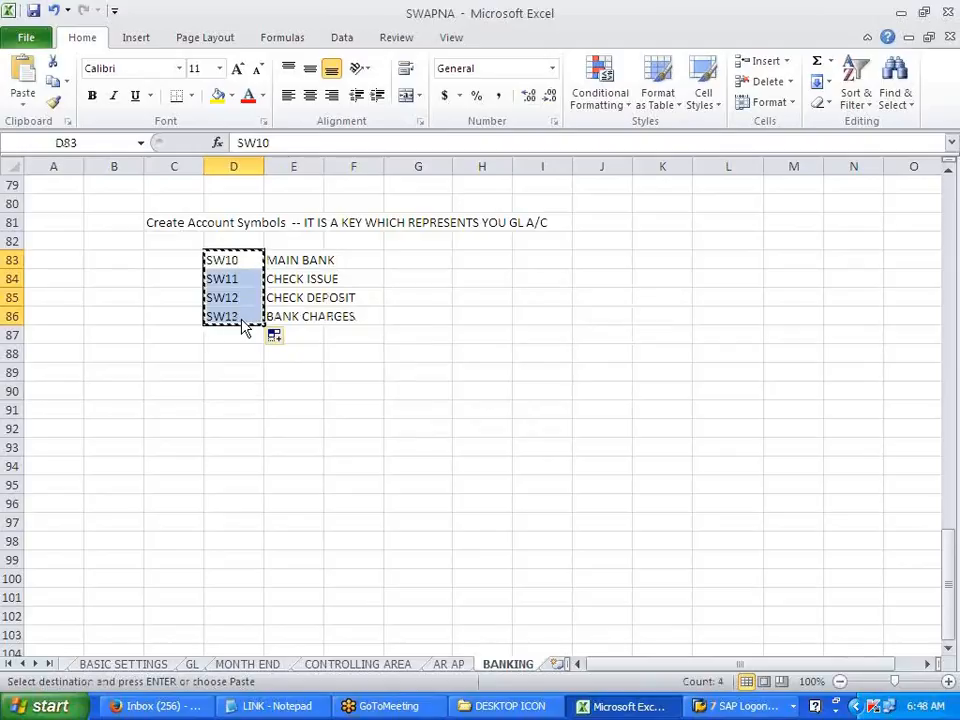
key(alt+Tab)
key(ctrl+v)
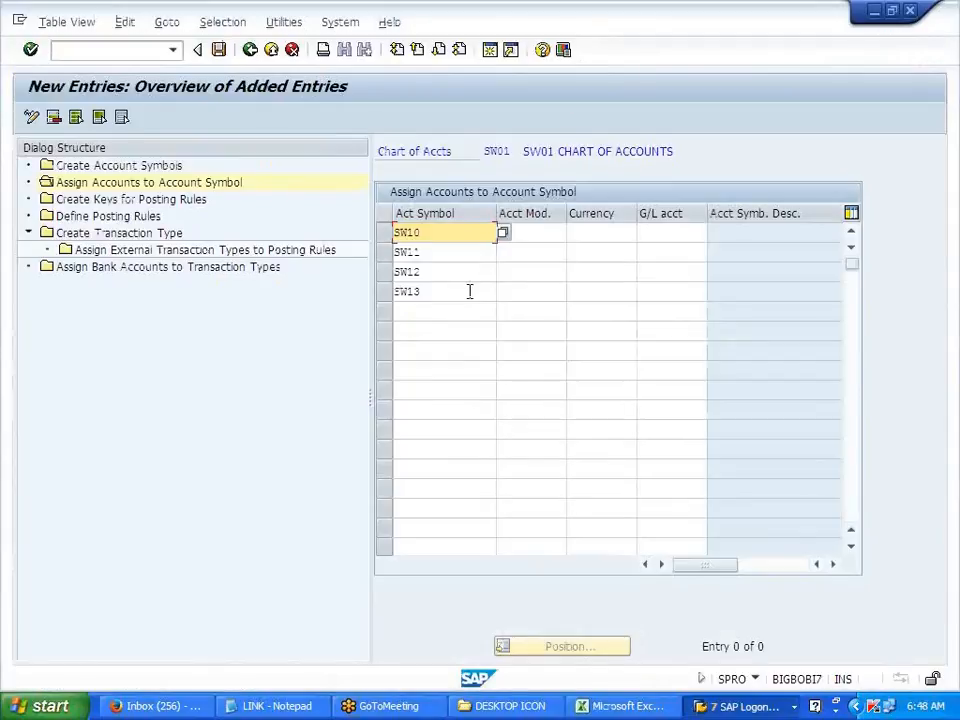
- Enter + as the account modification and the currency for all four symbols, SW10 to SW13
click(523, 233)
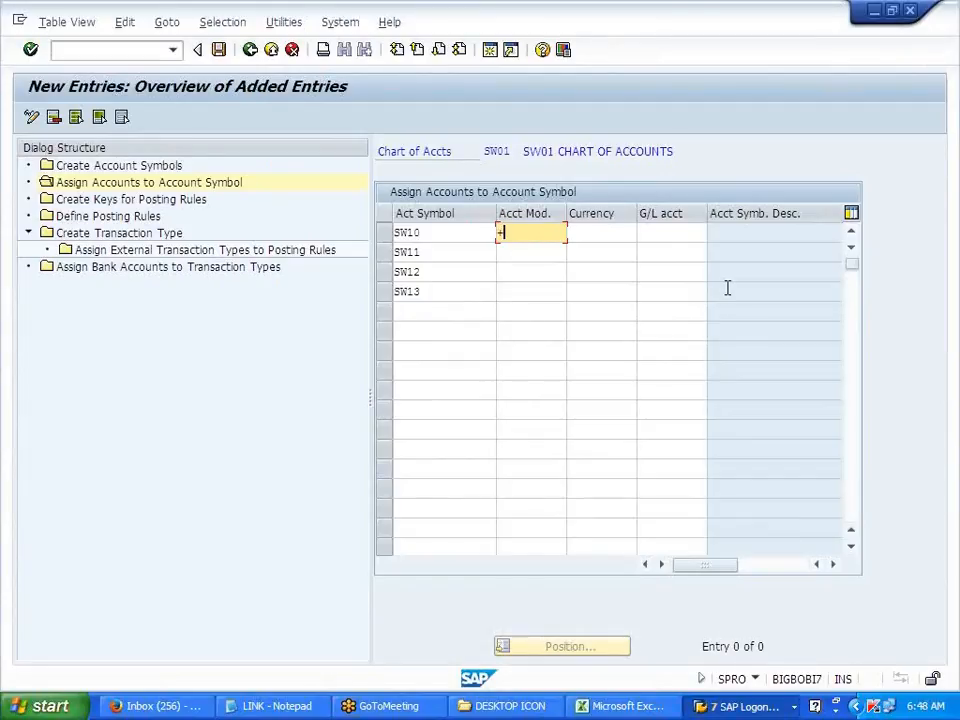
key(Down)
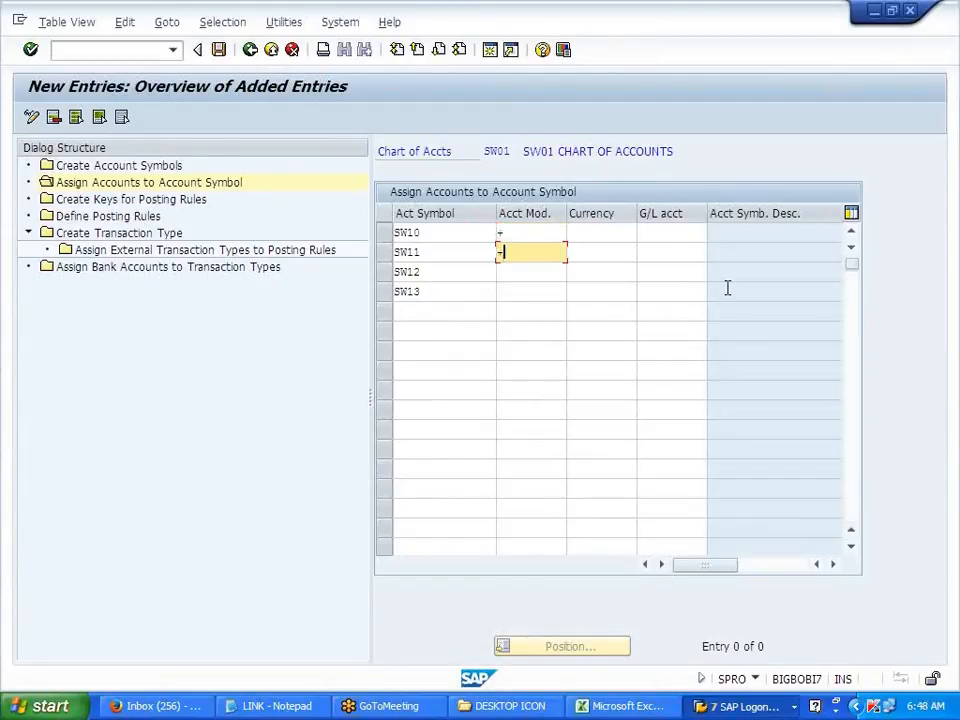
key(Down)
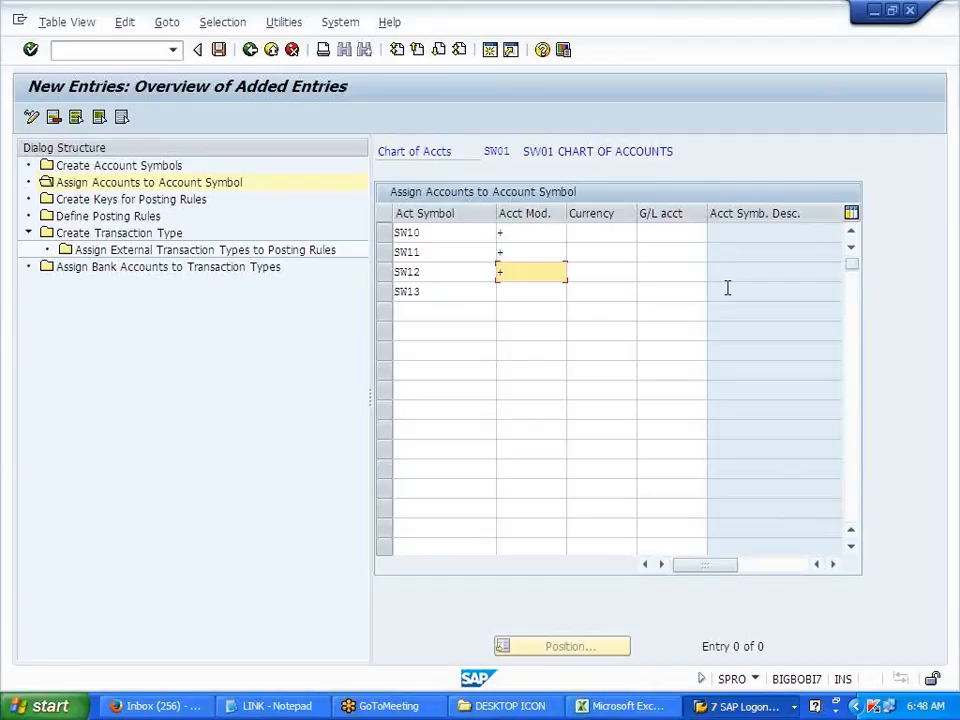
key(Down)
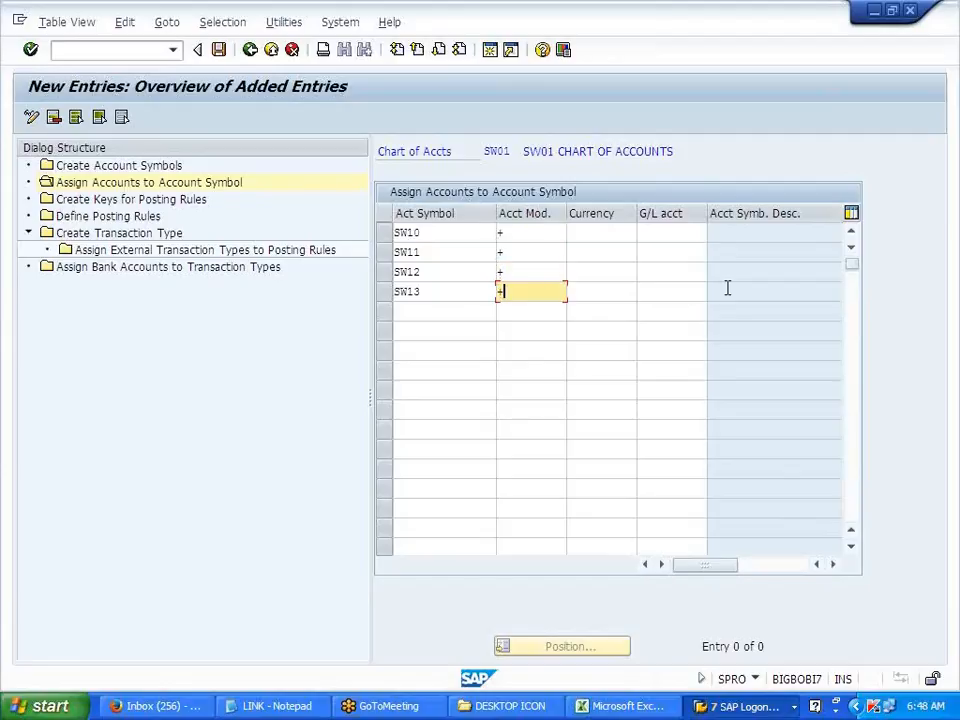
click(599, 233)
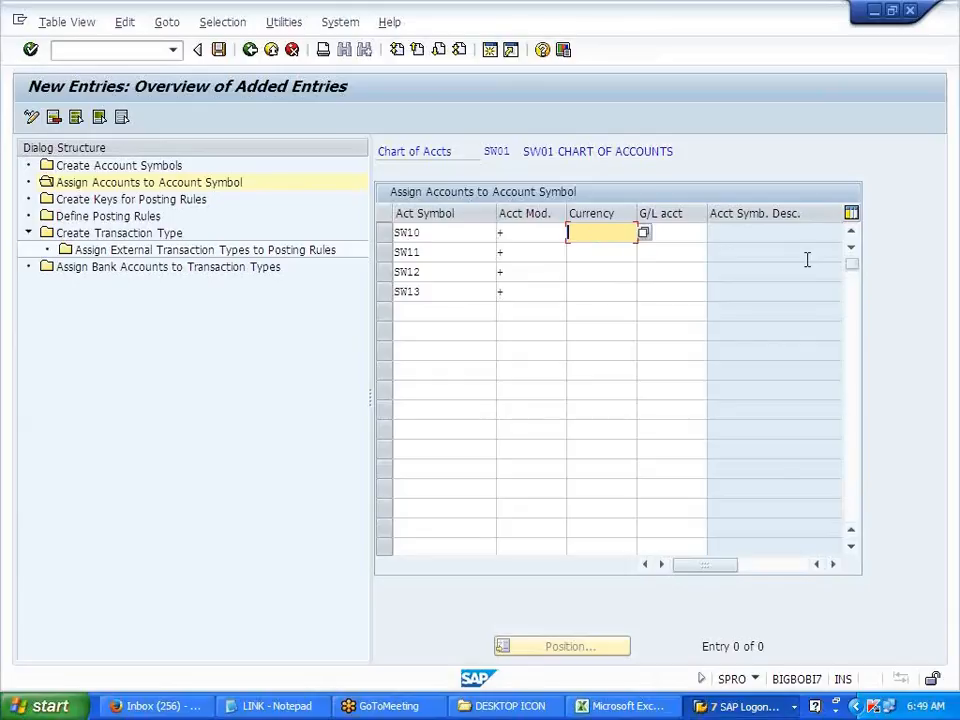
key(Down)
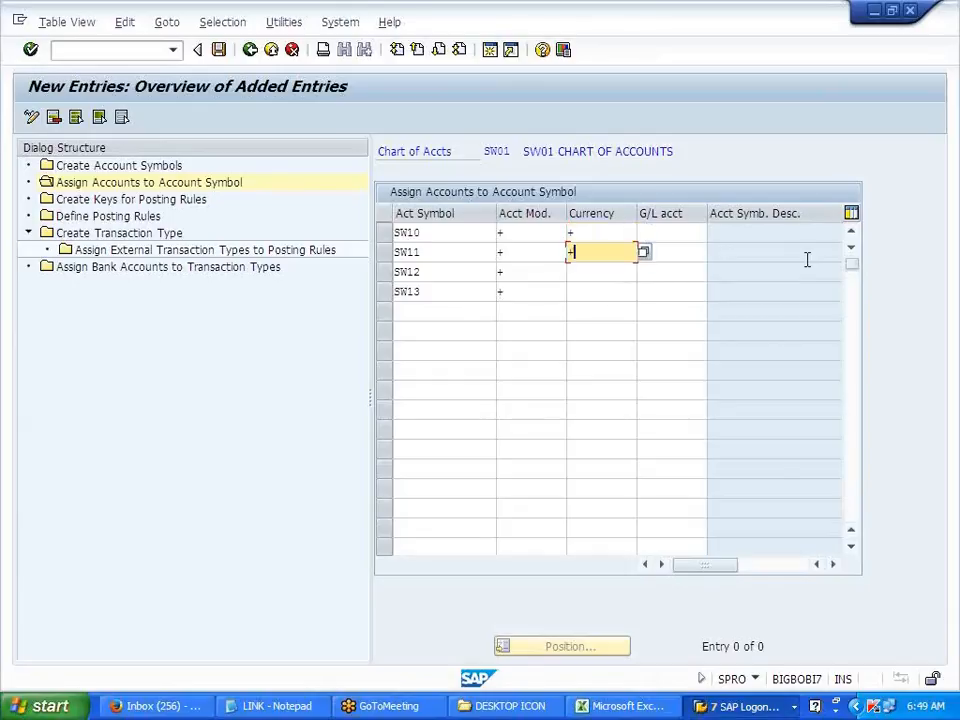
key(Down)
key(Down)
text(+)
- In another SAP session, run FS00 and choose the BOA savings G/L account 200002 from company code SW01's account list
click(674, 233)
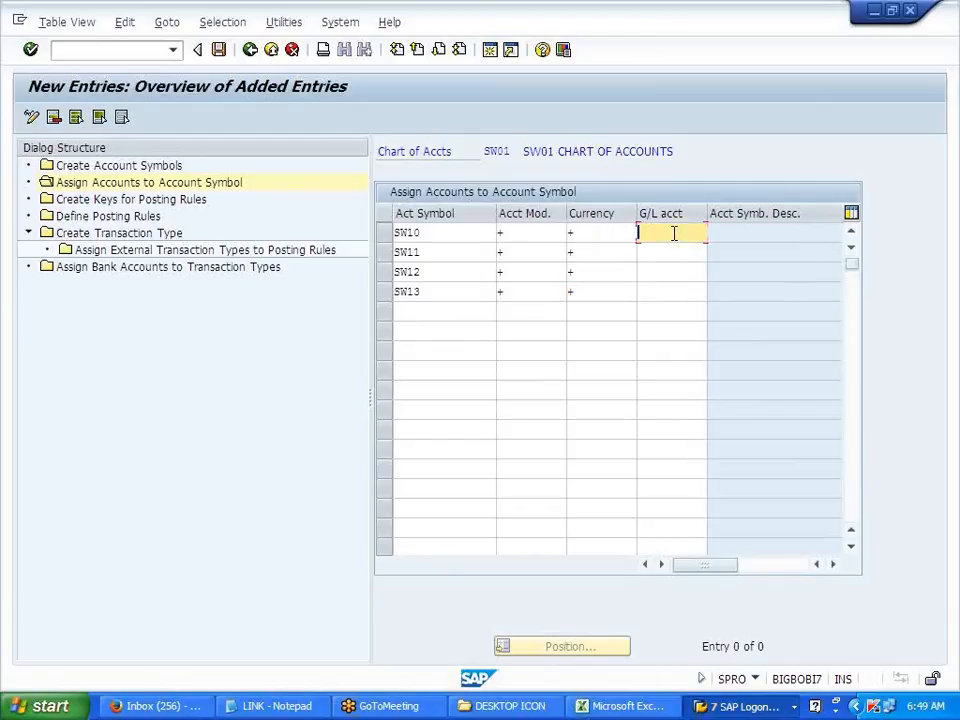
key(alt+Tab)
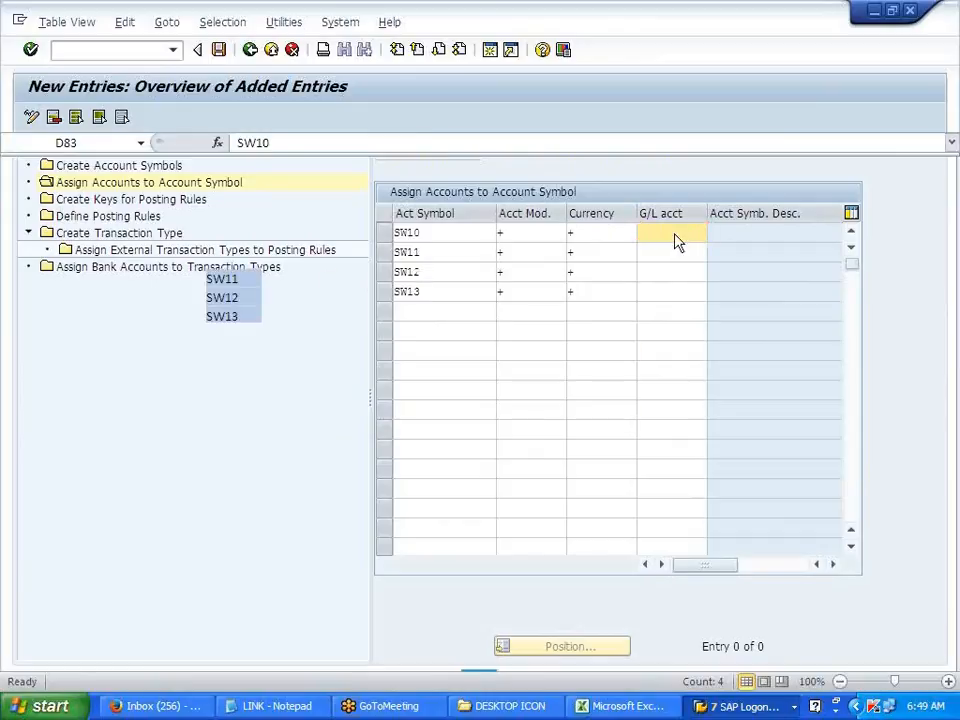
click(481, 262)
key(alt+Tab)
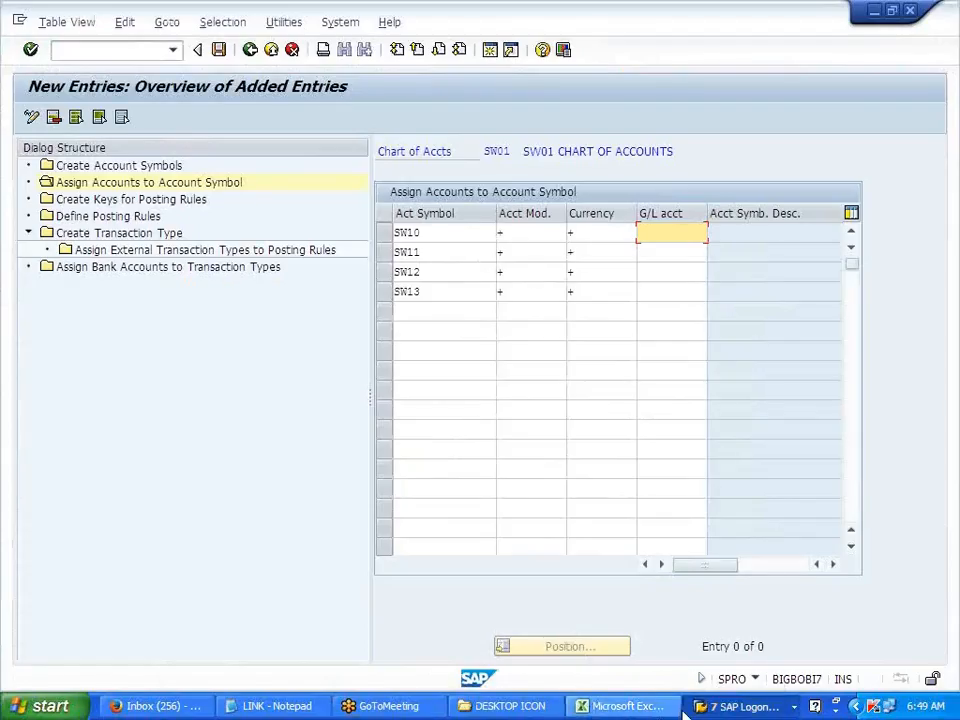
click(740, 706)
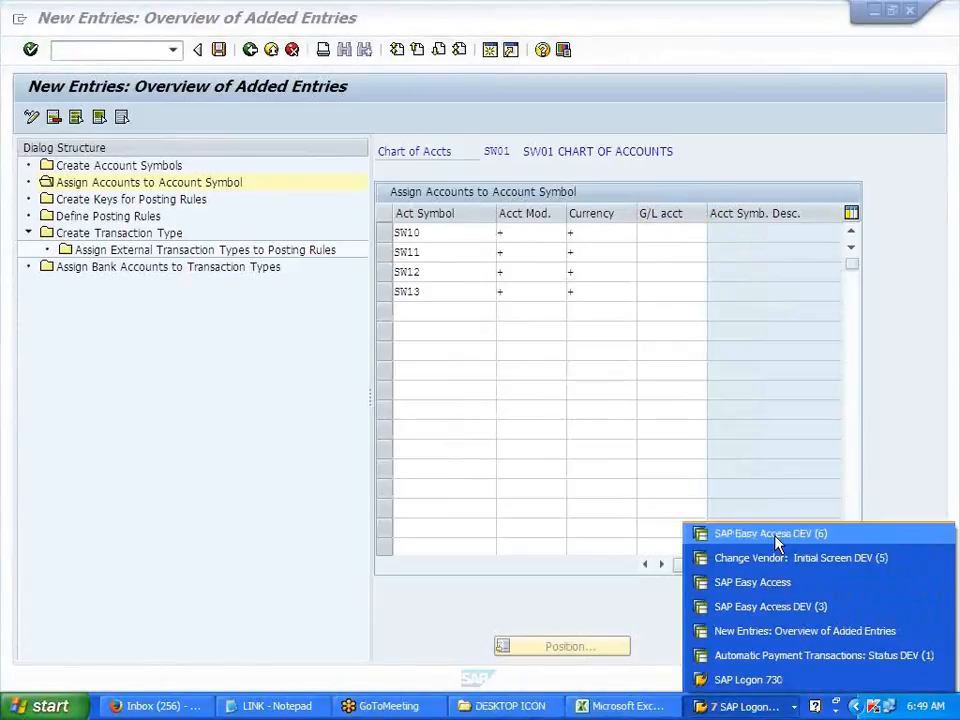
click(768, 597)
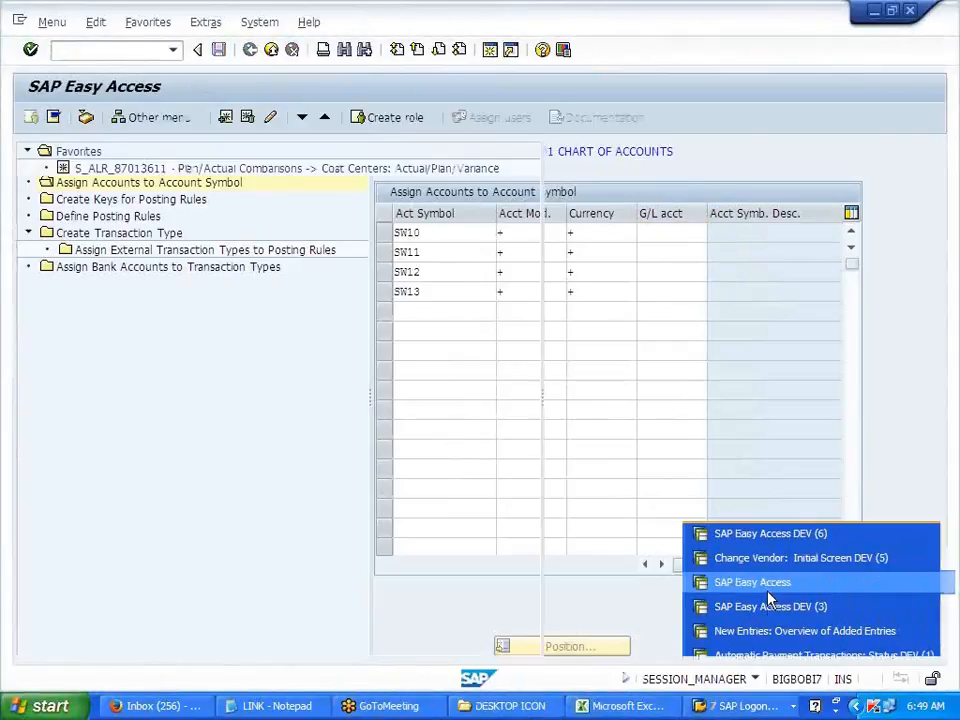
text(FS00)
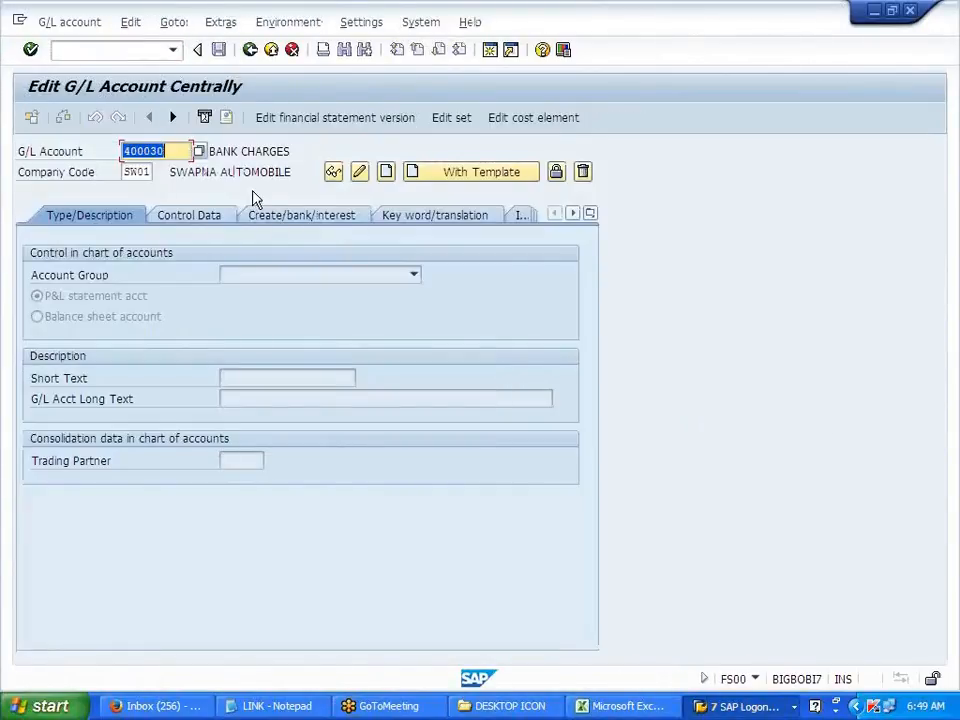
click(199, 151)
key(Return)
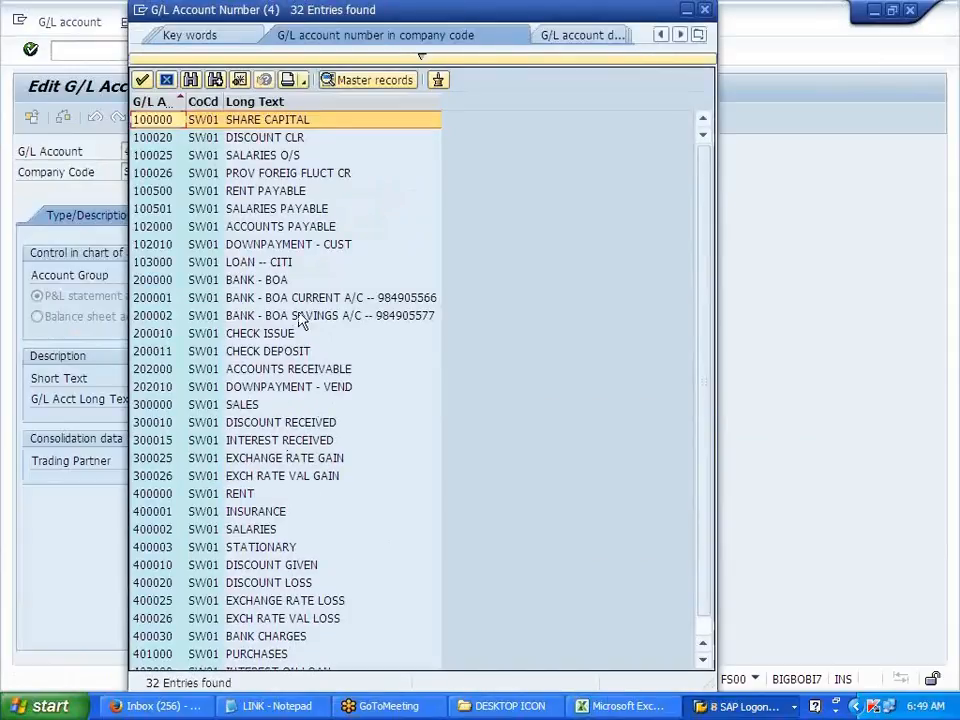
click(336, 316)
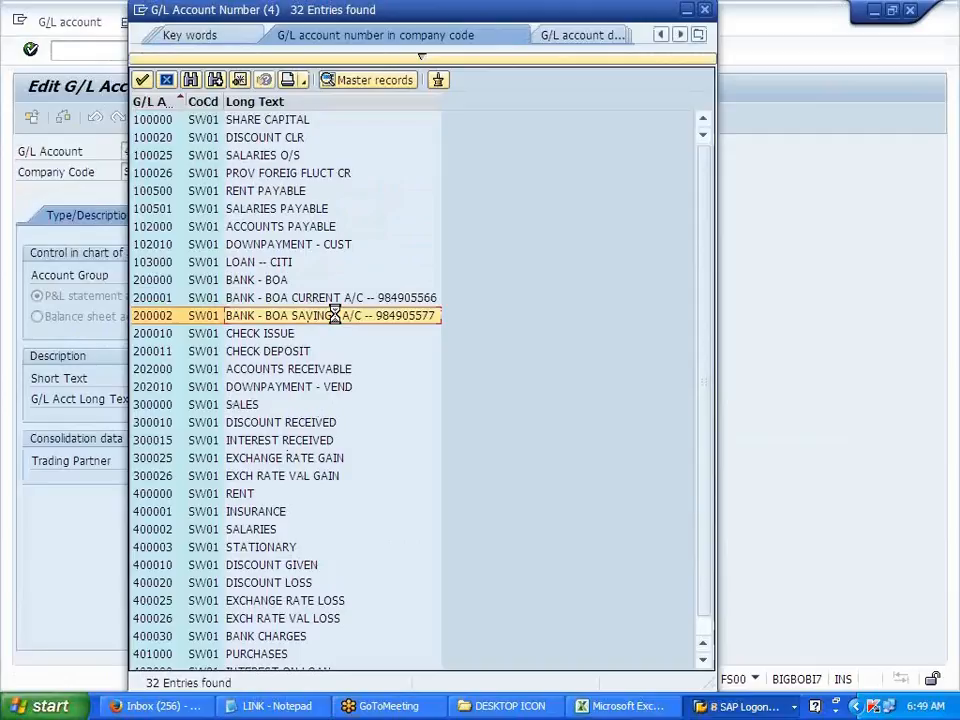
double_click(336, 316)
- Copy G/L account 200002 from FS00 into the G/L account field of symbol SW10 in the assignment table
drag(176, 155, 118, 156)
key(ctrl+c)
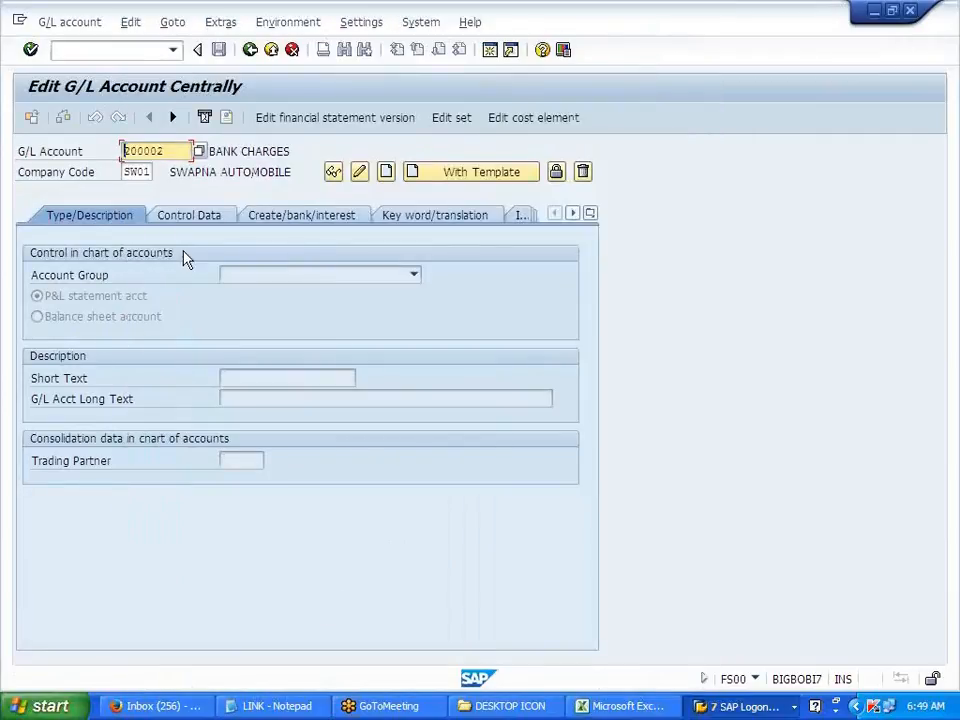
key(alt+Tab)
key(ctrl+v)
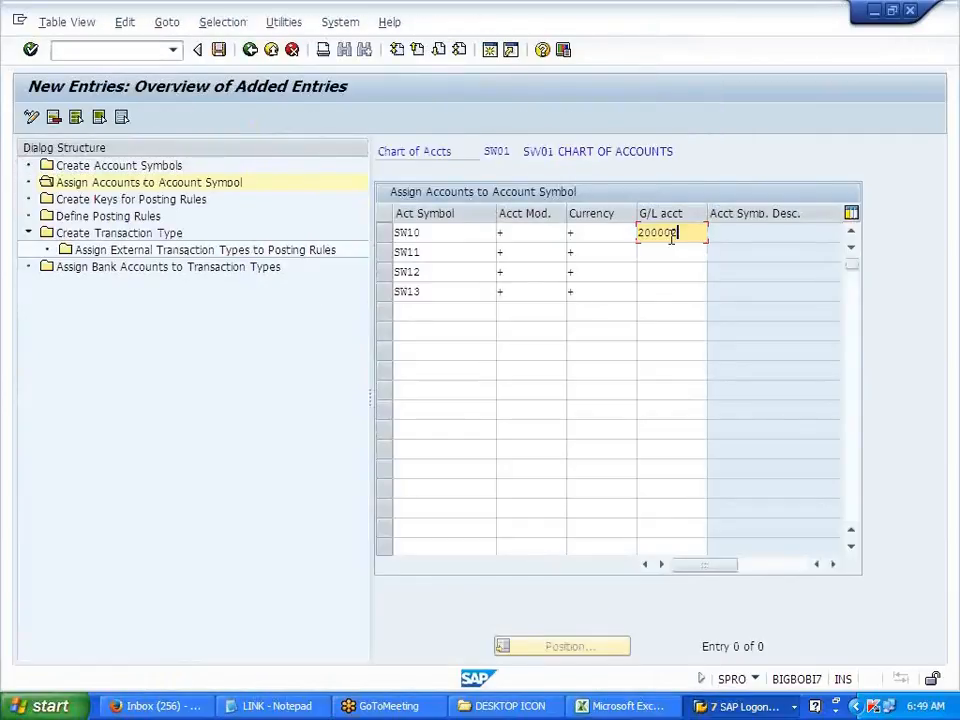
- Assign G/L accounts 200010 to SW11, 200011 to SW12 and 400030 to SW13, and save the entries
click(669, 255)
text(200010)
key(Down)
text(200011)
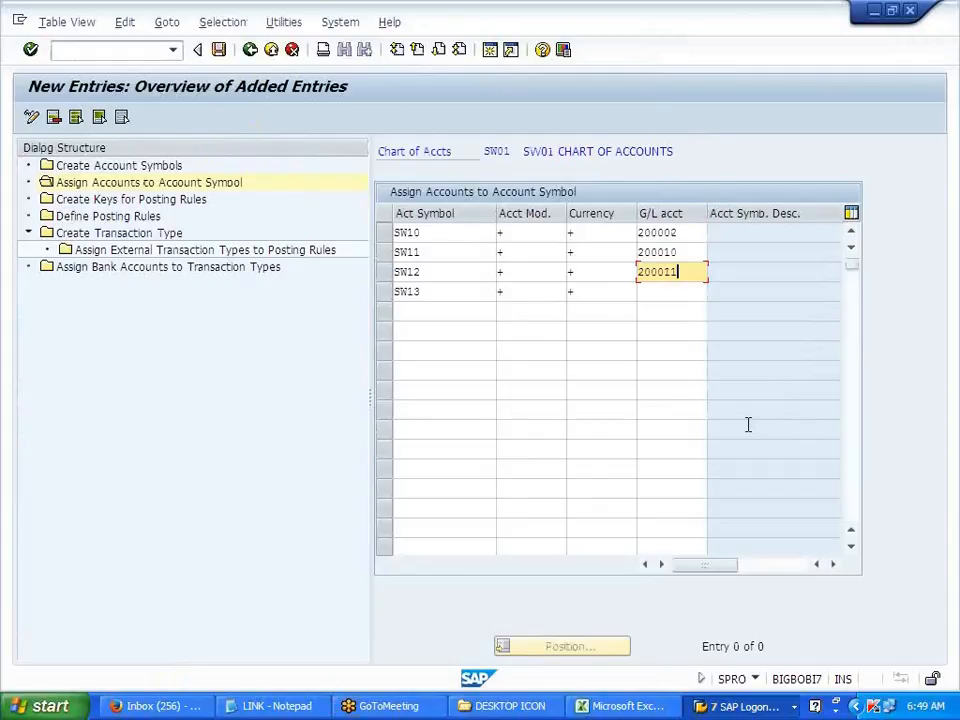
key(Return)
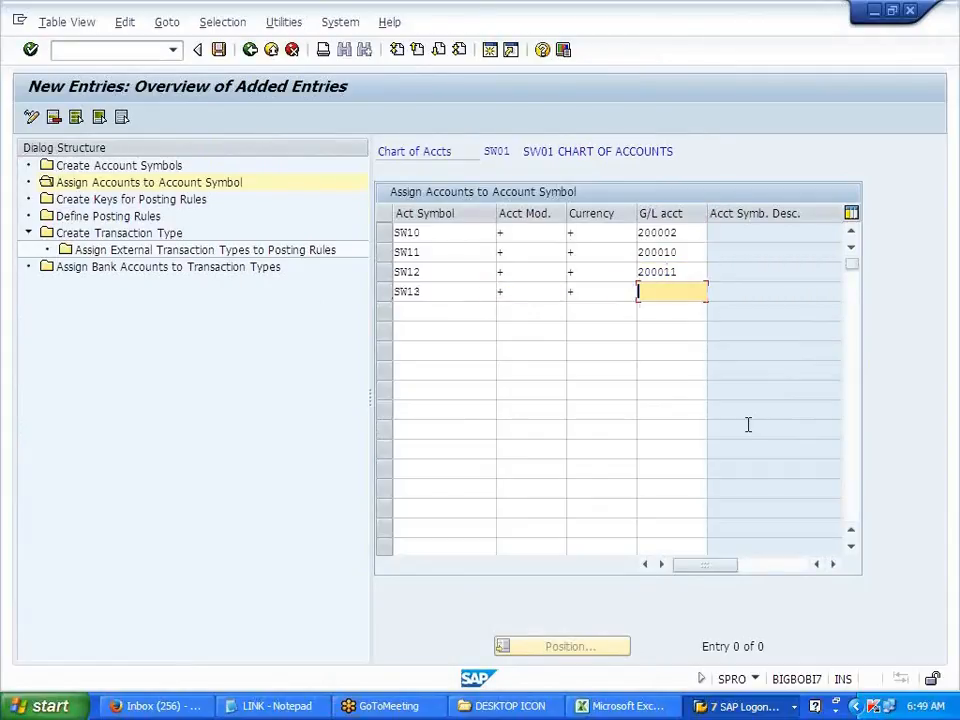
text(4000)
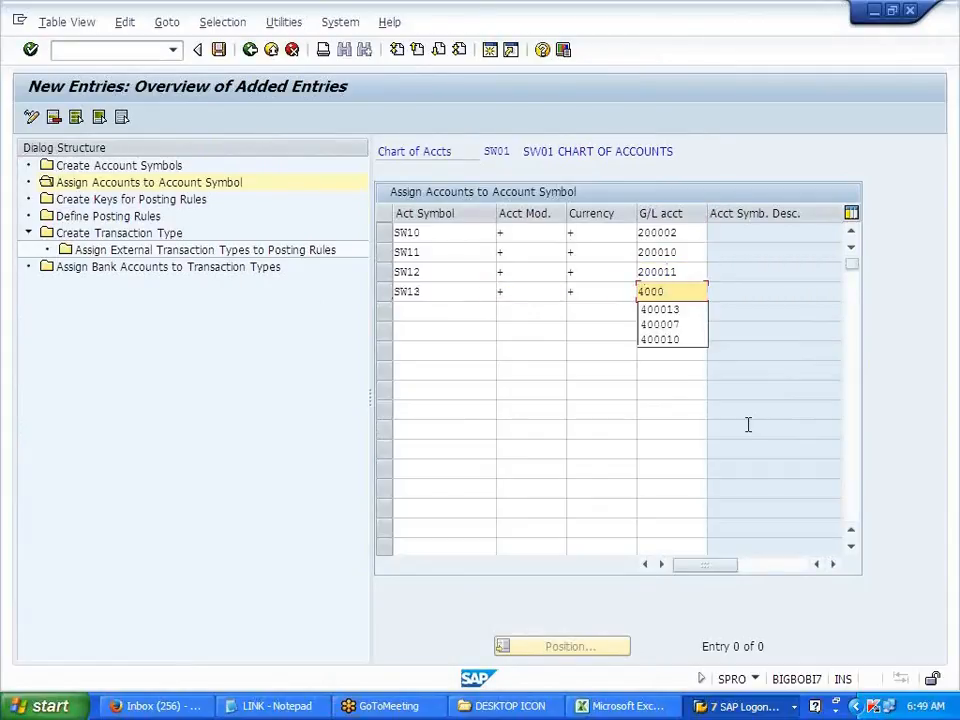
text(30)
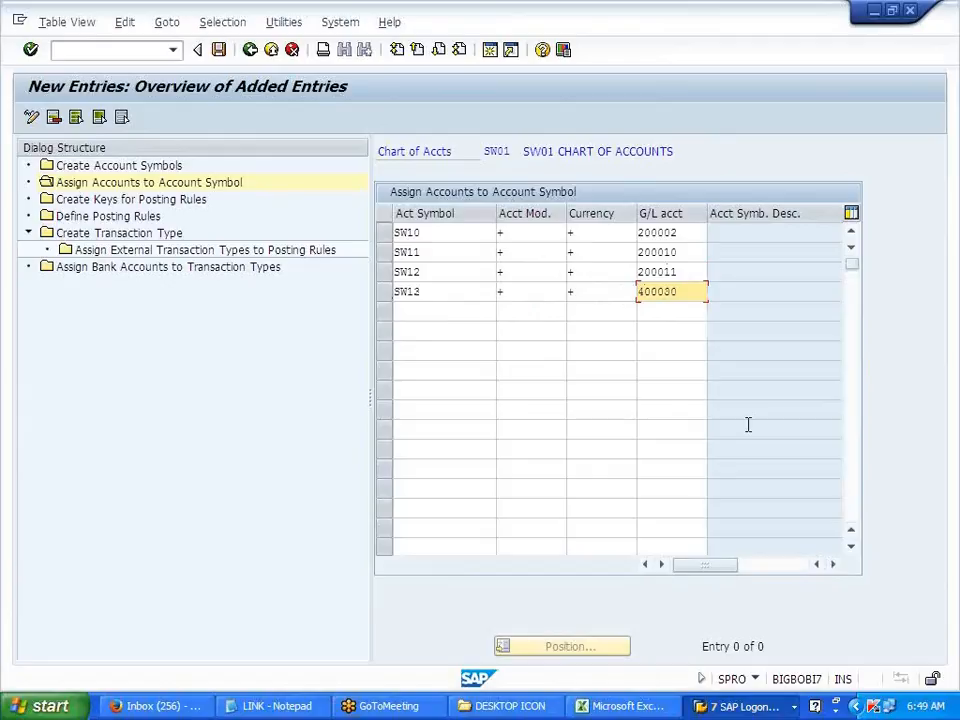
key(Return)
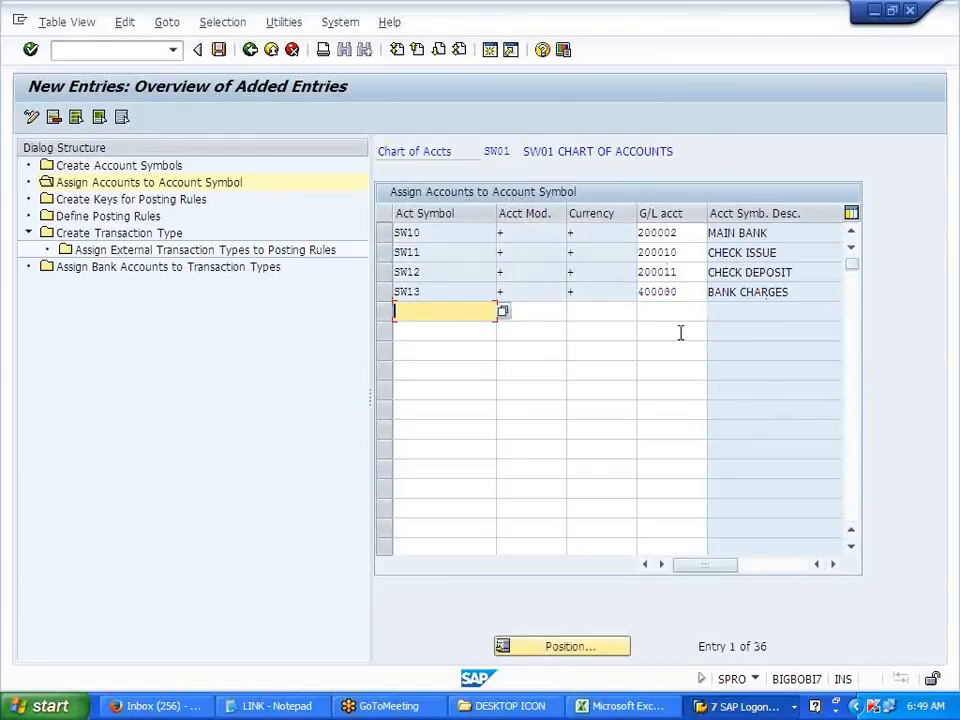
click(219, 52)
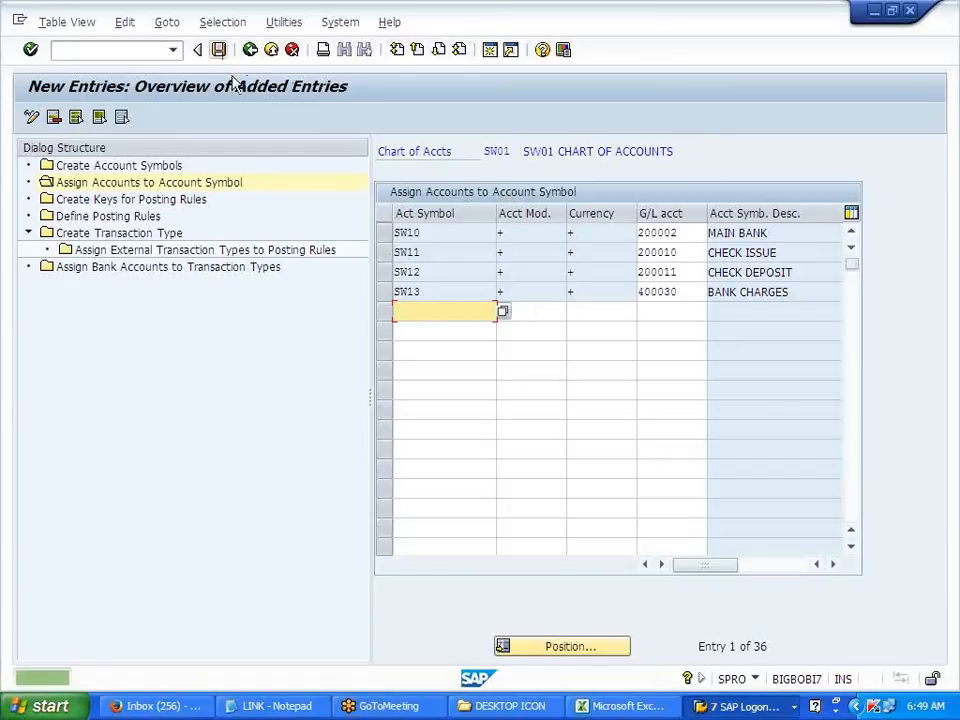
- Copy the title Assign Accounts to Account Symbol from the SAP dialog structure into cell C88 of the Excel BANKING sheet
click(161, 168)
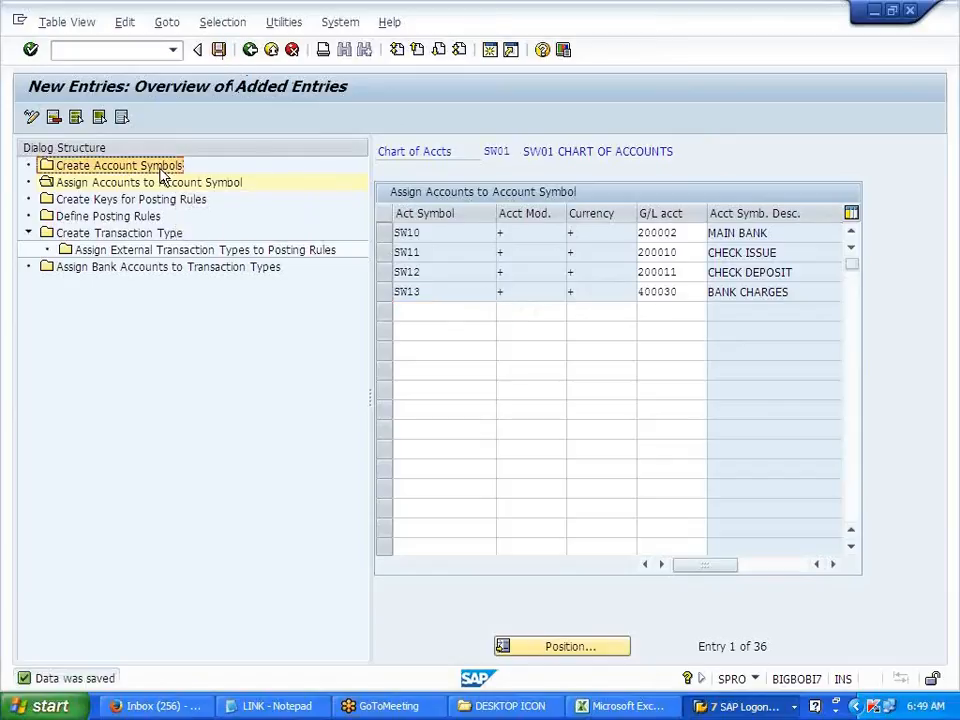
click(156, 184)
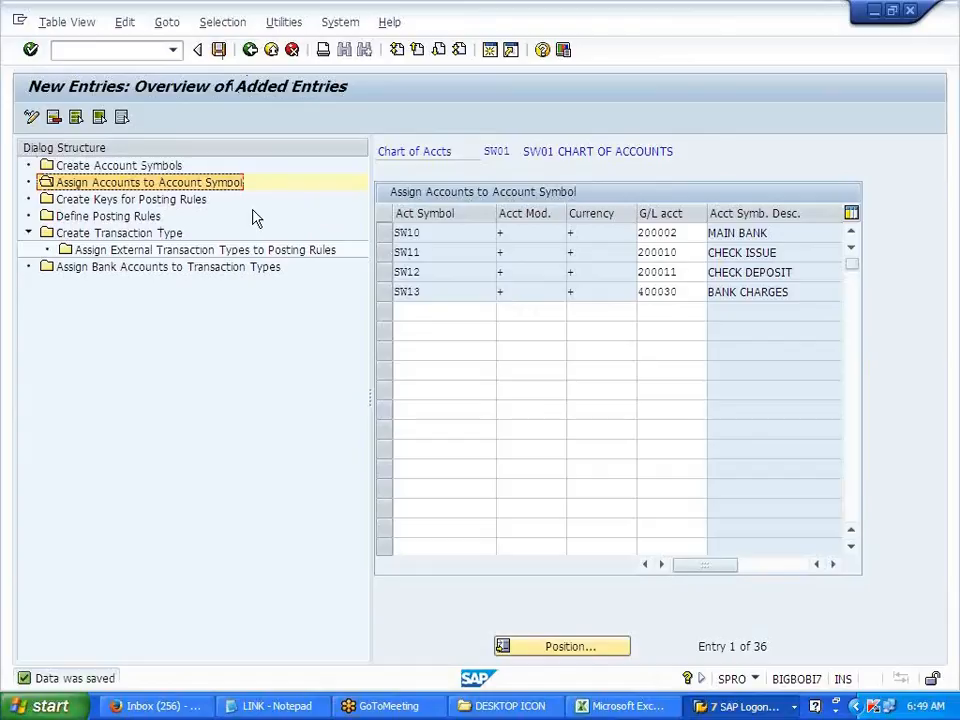
click(655, 708)
click(180, 350)
key(ctrl+v)
click(294, 446)
- Copy the four account assignment rows, SW10 to SW13, from SAP into the Excel sheet starting at C90
key(alt+Tab)
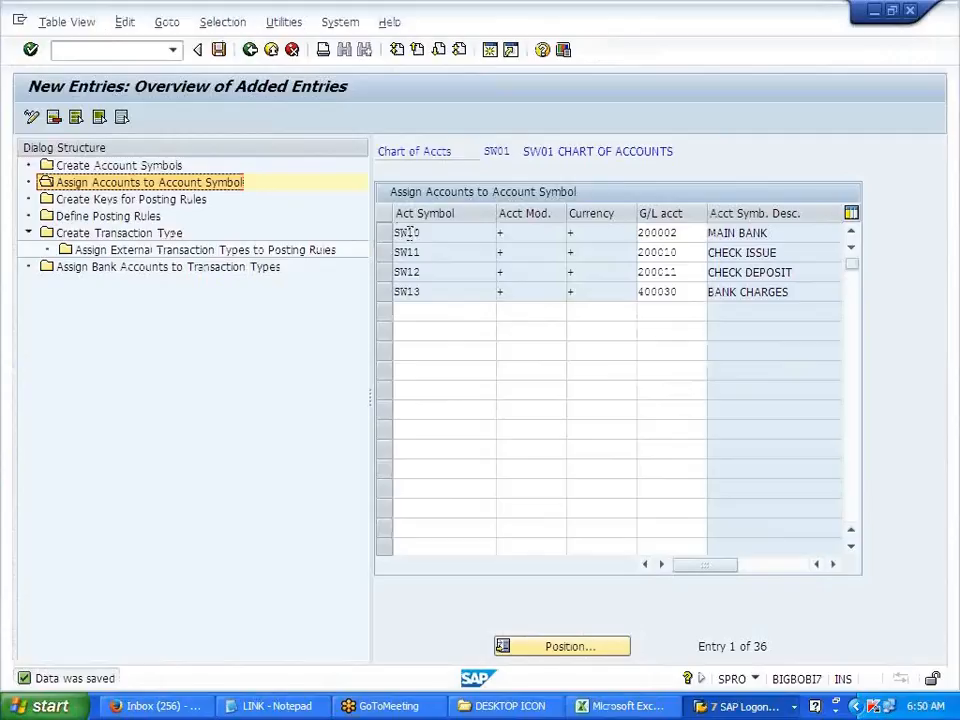
click(446, 231)
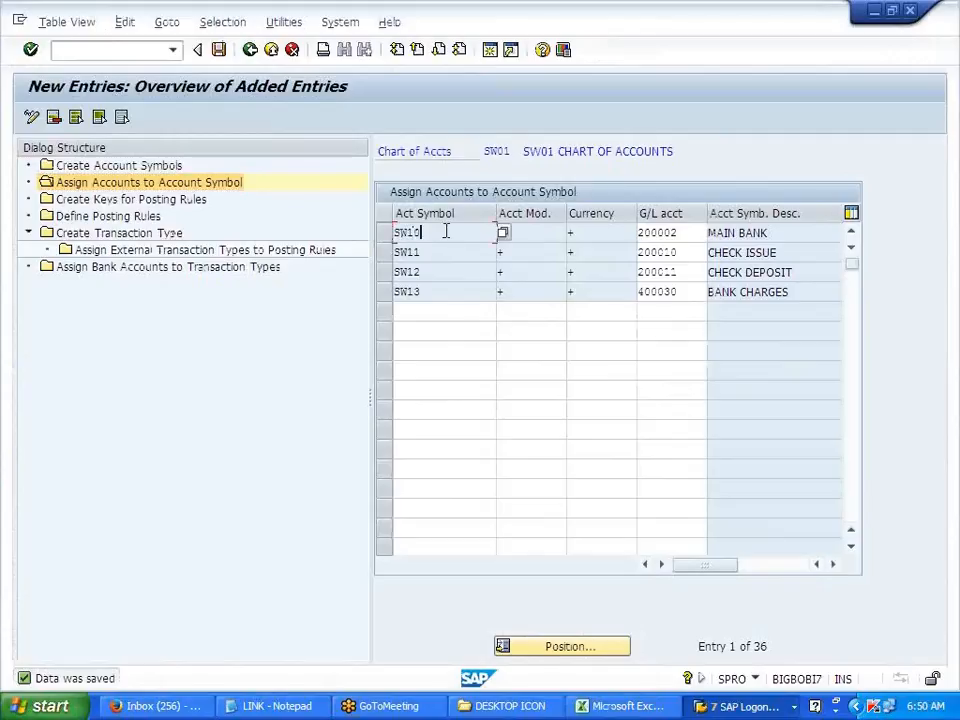
key(ctrl+y)
drag(394, 229, 748, 281)
key(ctrl+c)
key(alt+Tab)
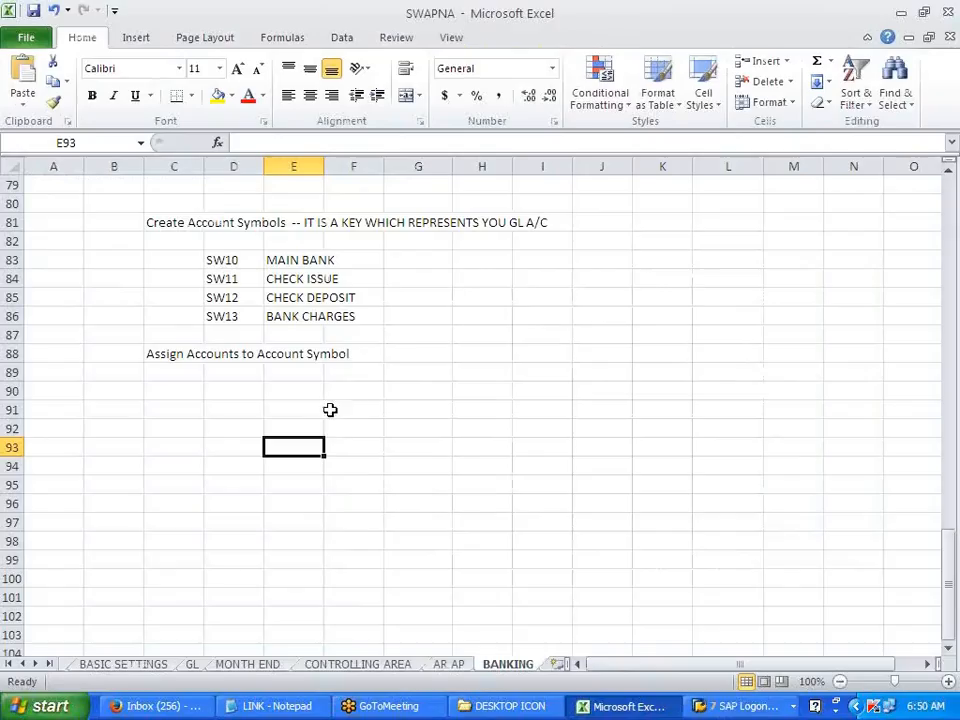
click(193, 391)
key(ctrl+v)
click(352, 511)
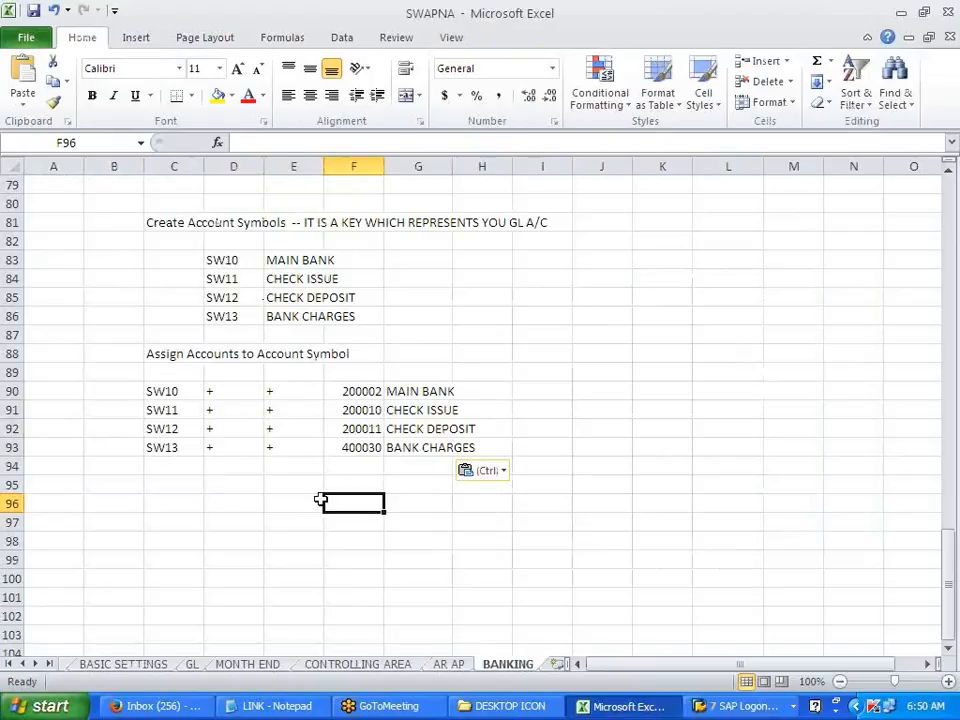
- Copy the title Create Keys for Posting Rules from the SAP dialog structure into cell C95 of the Excel BANKING sheet
key(alt+Tab)
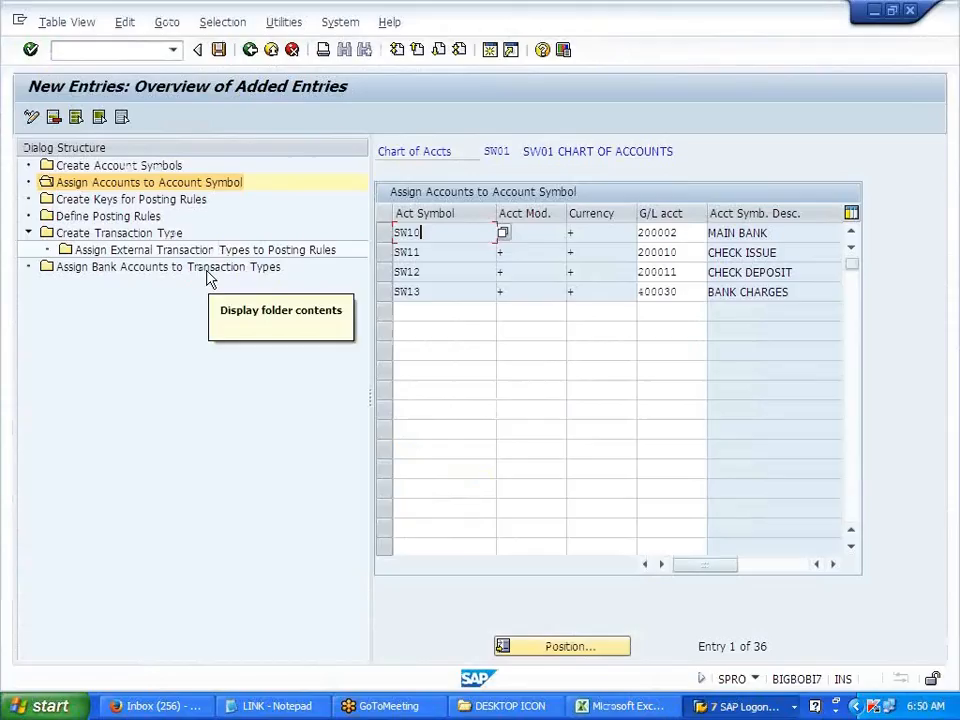
click(165, 205)
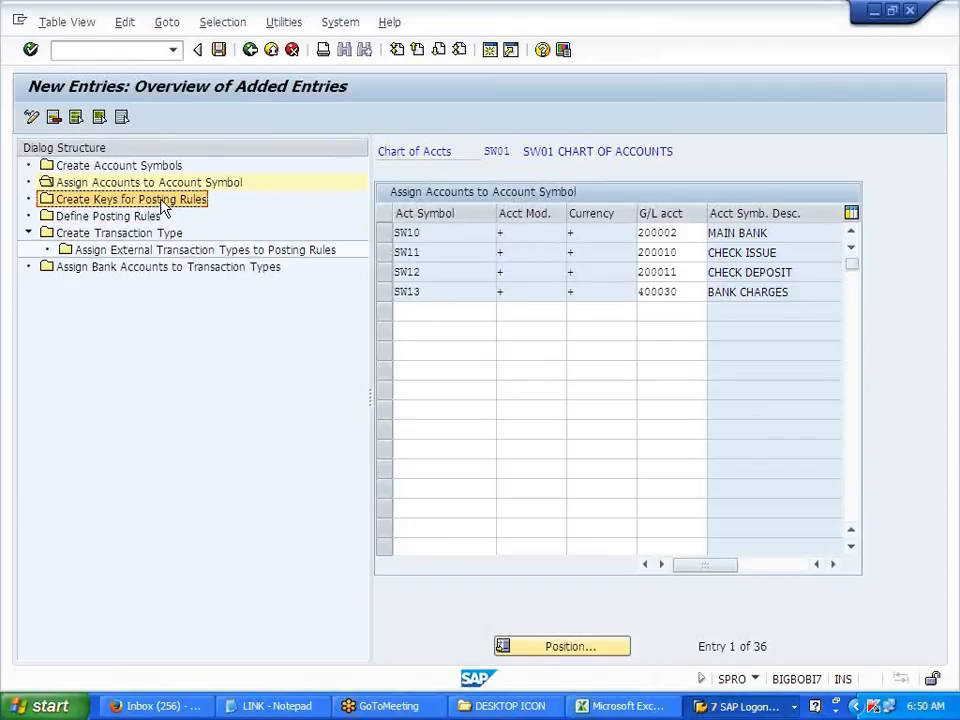
key(alt+Tab)
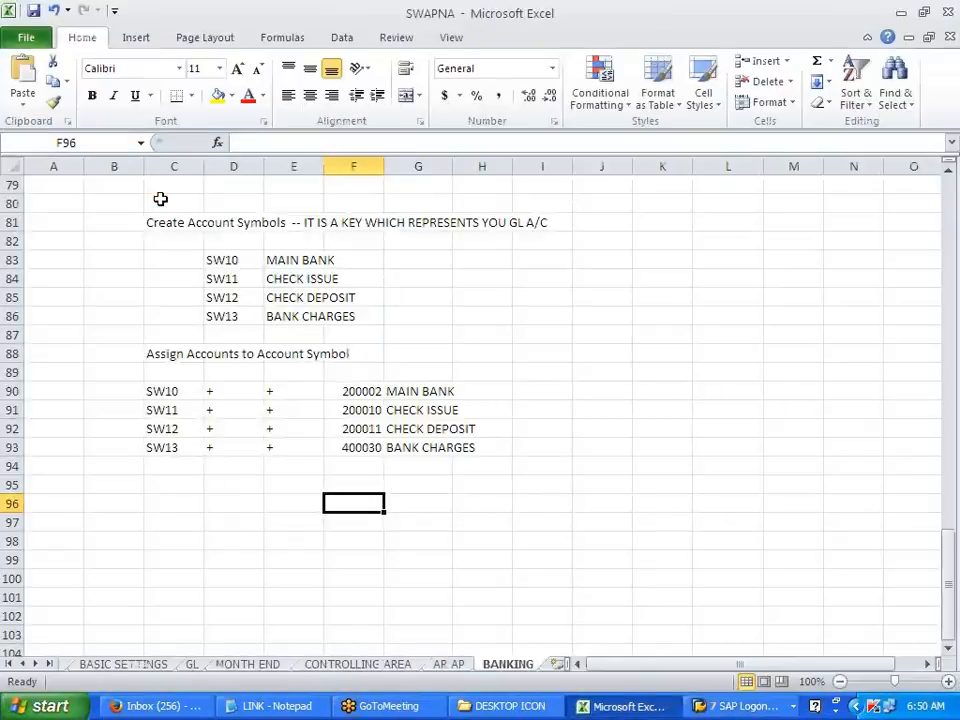
click(168, 489)
key(ctrl+v)
click(250, 576)
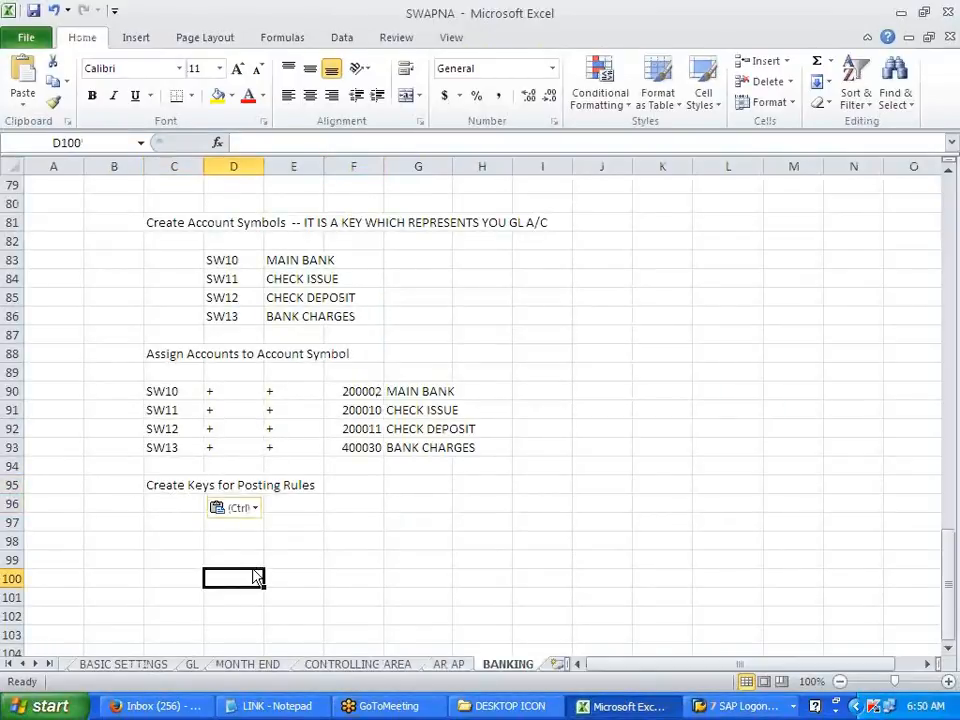
key(alt+Tab)
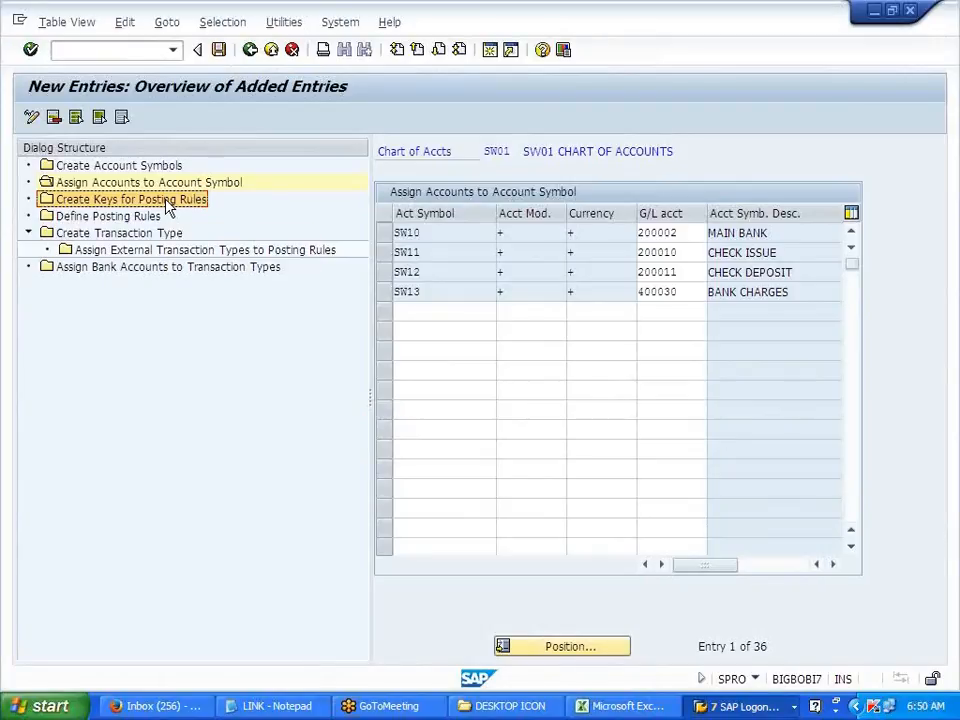
key(alt+Tab)
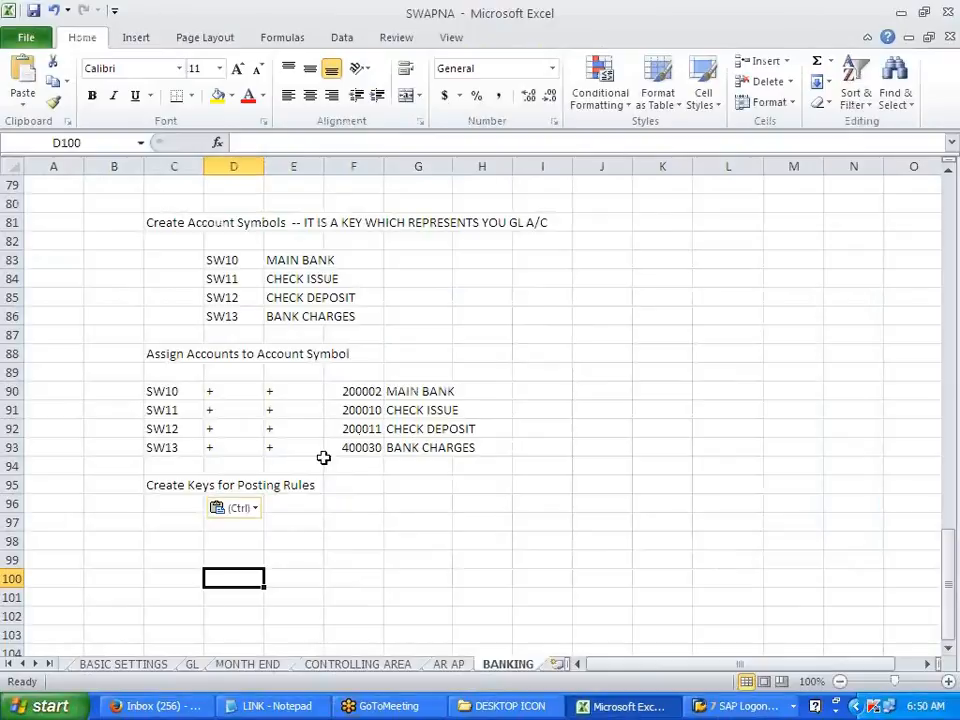
- Enter the note POSTING KEYS CREATED BASED ON TRANSACTIONS in cell C97 of the BANKING sheet
click(182, 522)
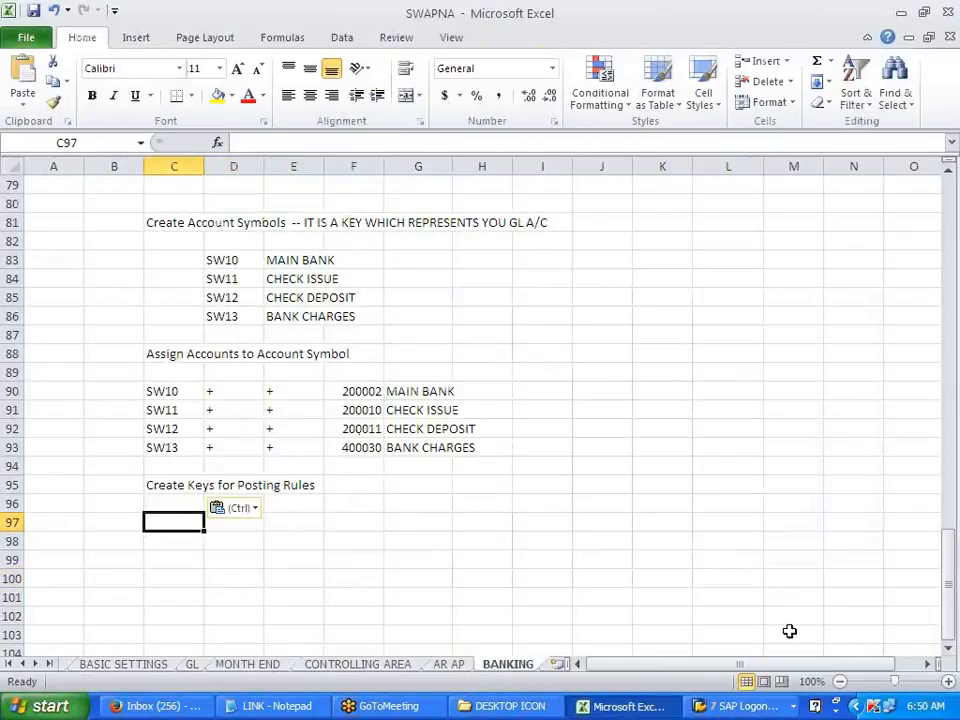
text(POSTI)
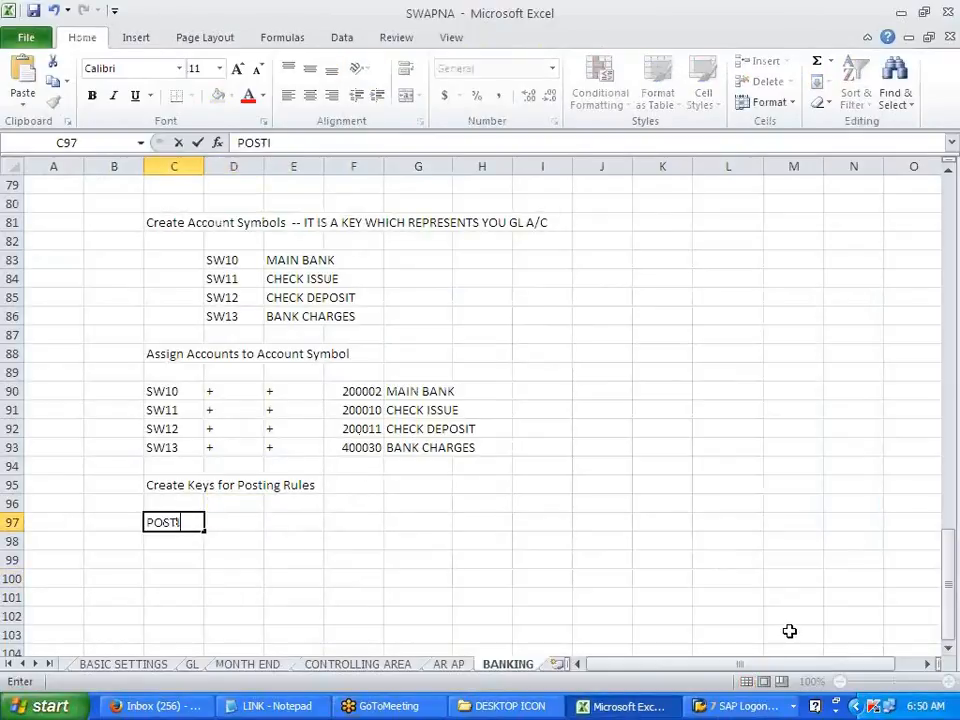
text(NG KE)
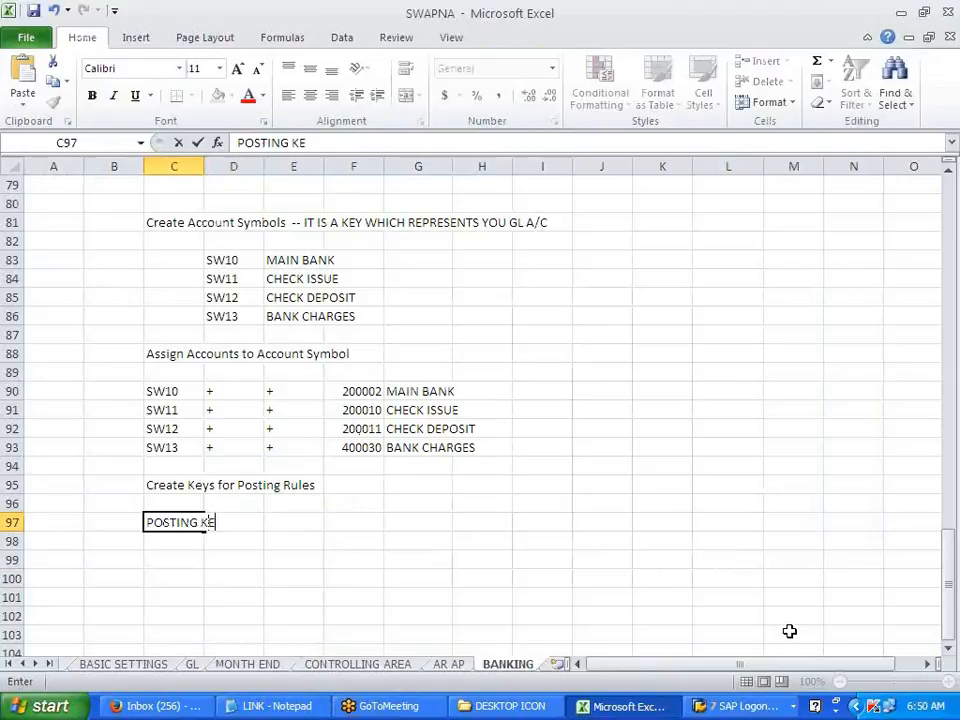
text(YS CREAT)
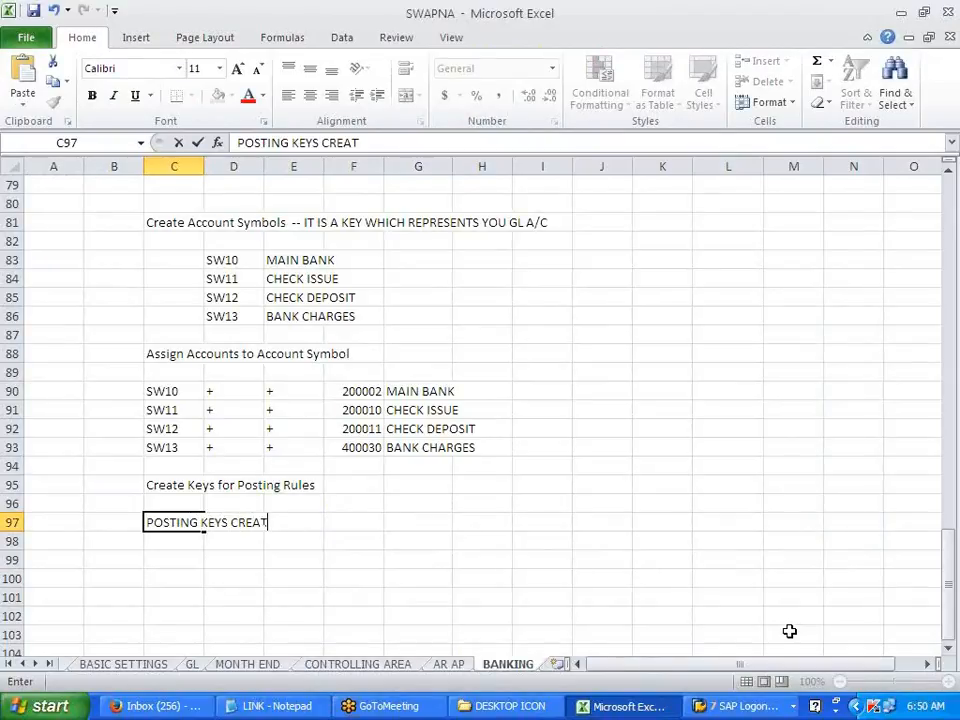
text(ED BASED O)
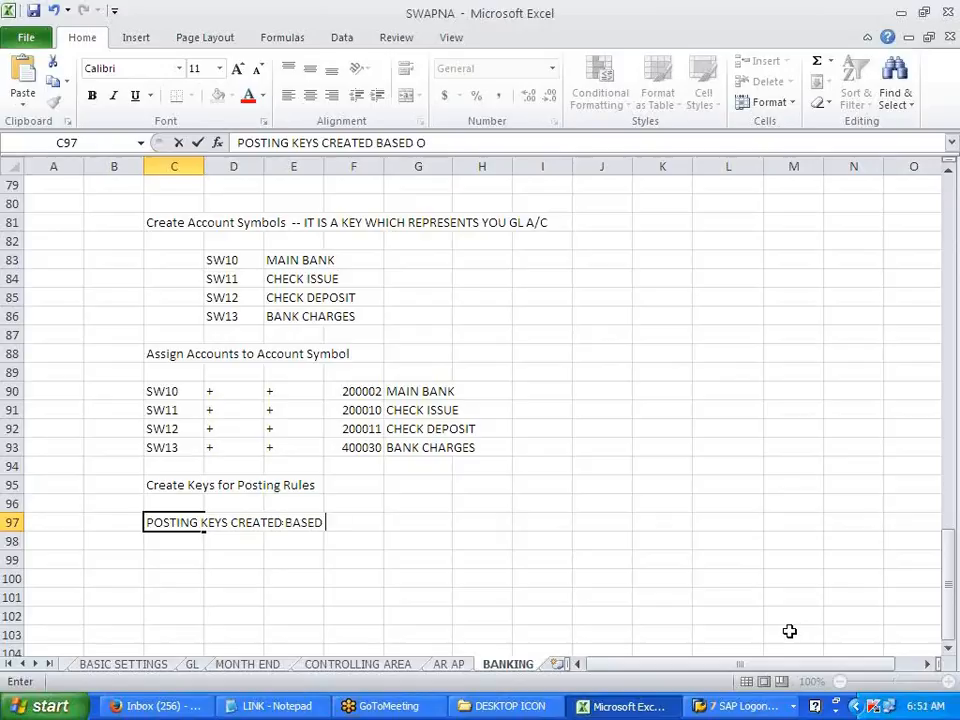
text(N TRANSAC)
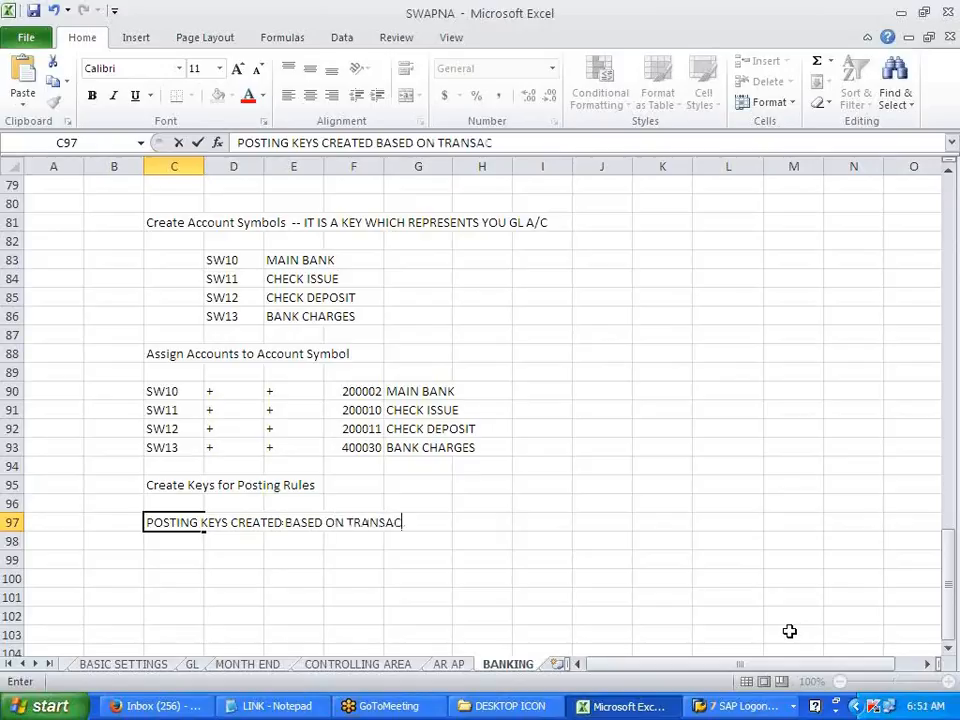
text(TIONS)
key(Return)
key(Return)
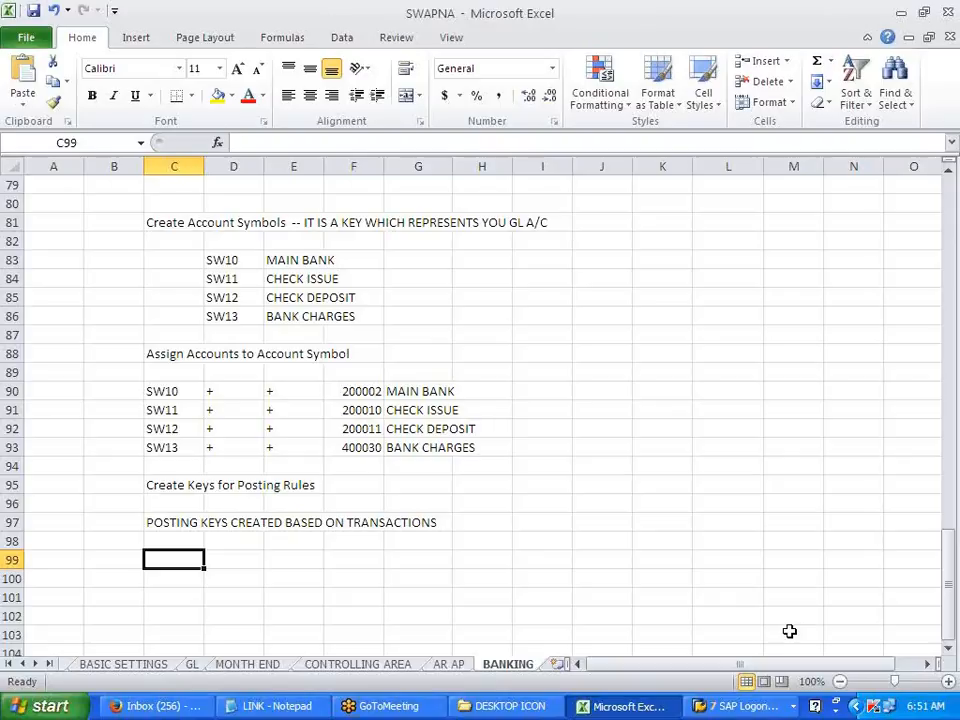
- Enter the posting rule key SW21 in cell C99 of the BANKING sheet
text(SW21)
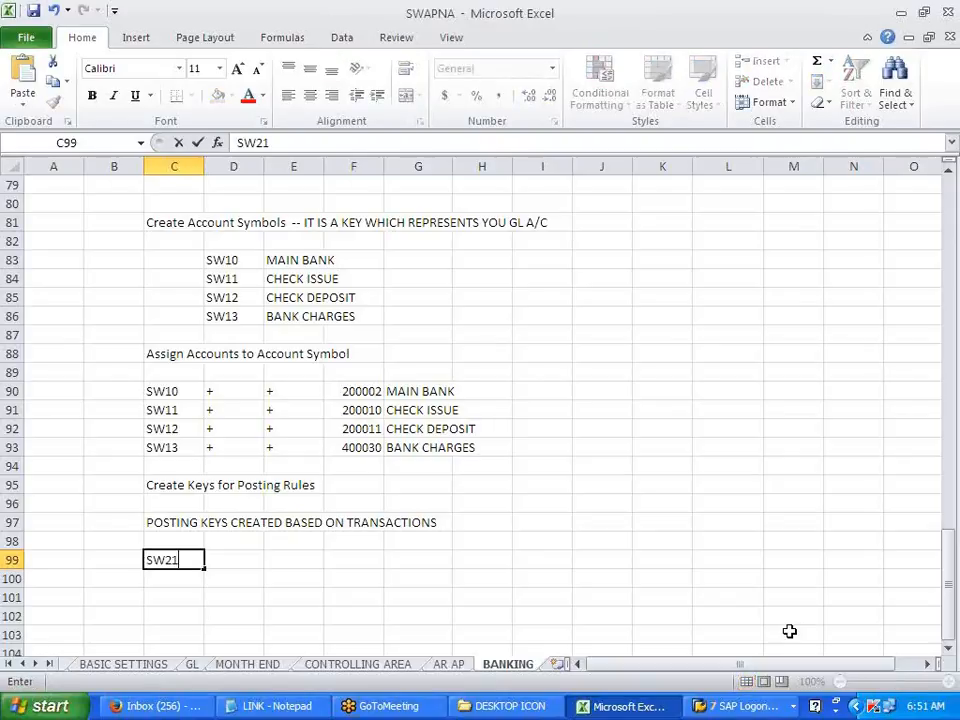
key(Tab)
- In SAP, save the account assignments and open new entries for Create Keys for Posting Rules
key(alt+Tab)
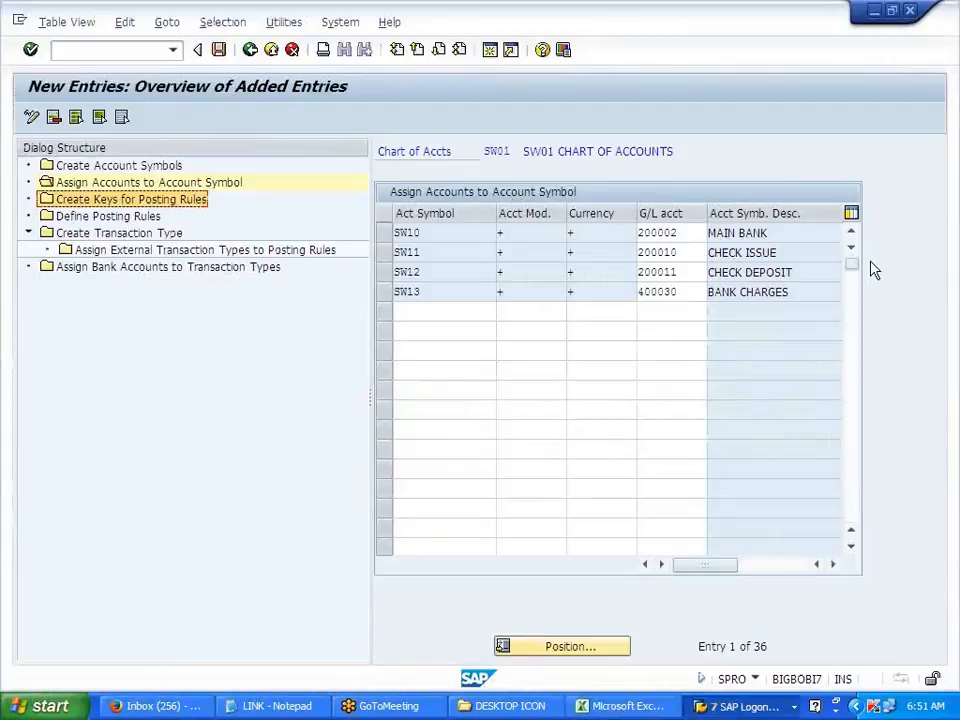
click(218, 49)
double_click(135, 200)
click(82, 116)
- Add posting rule key SW21 with the text CHECK ISSUE CLR in the first row
text(SW2)
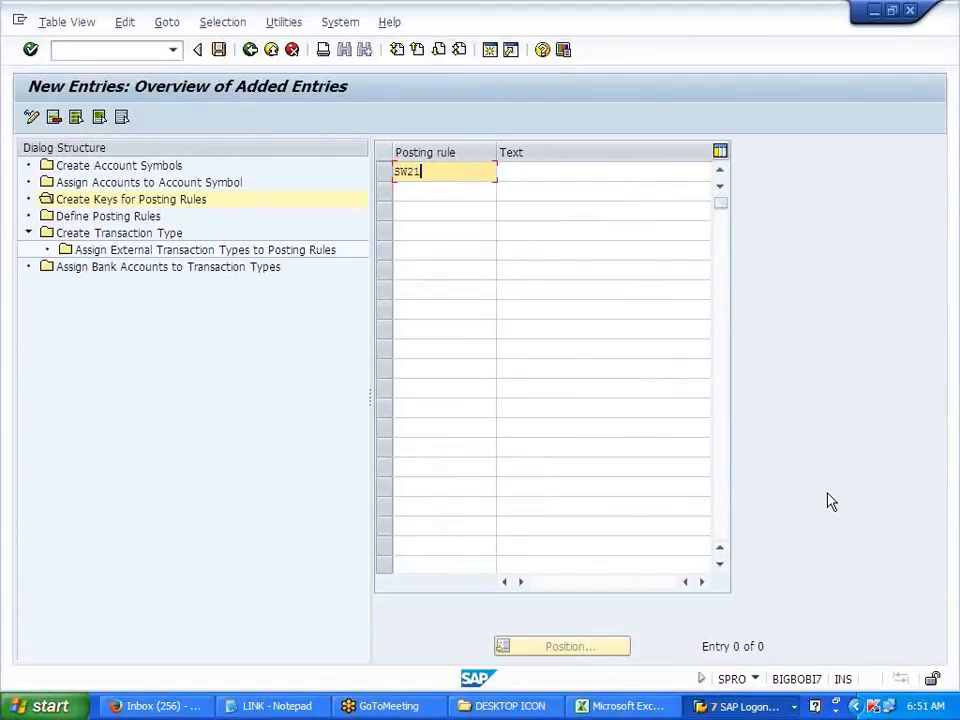
text(1)
key(Tab)
text(CHE)
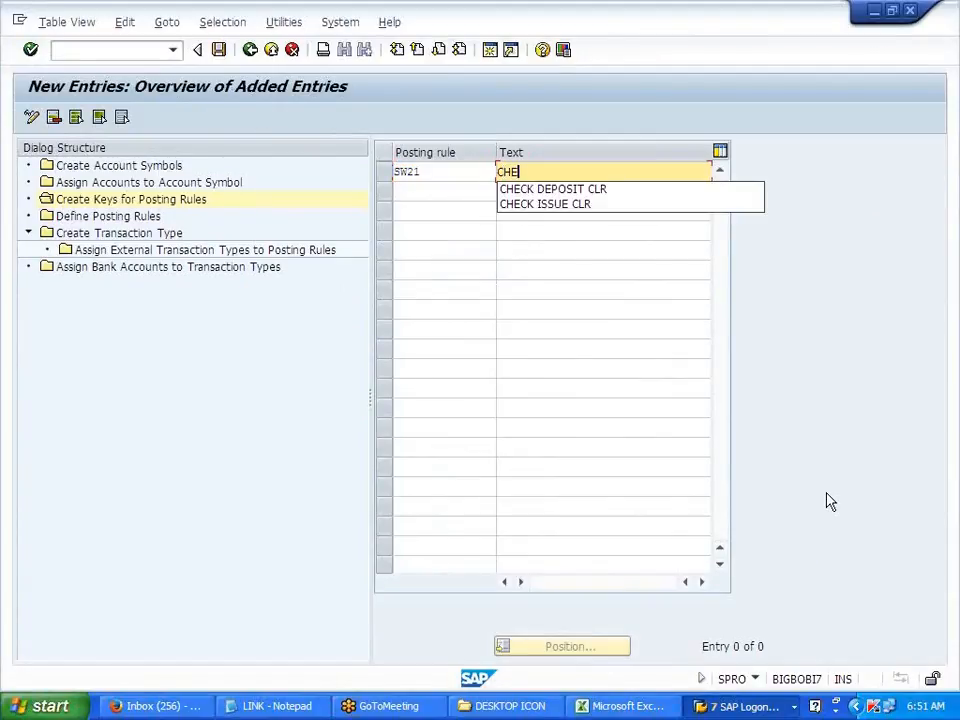
text(CK ISSUE CLR)
key(Tab)
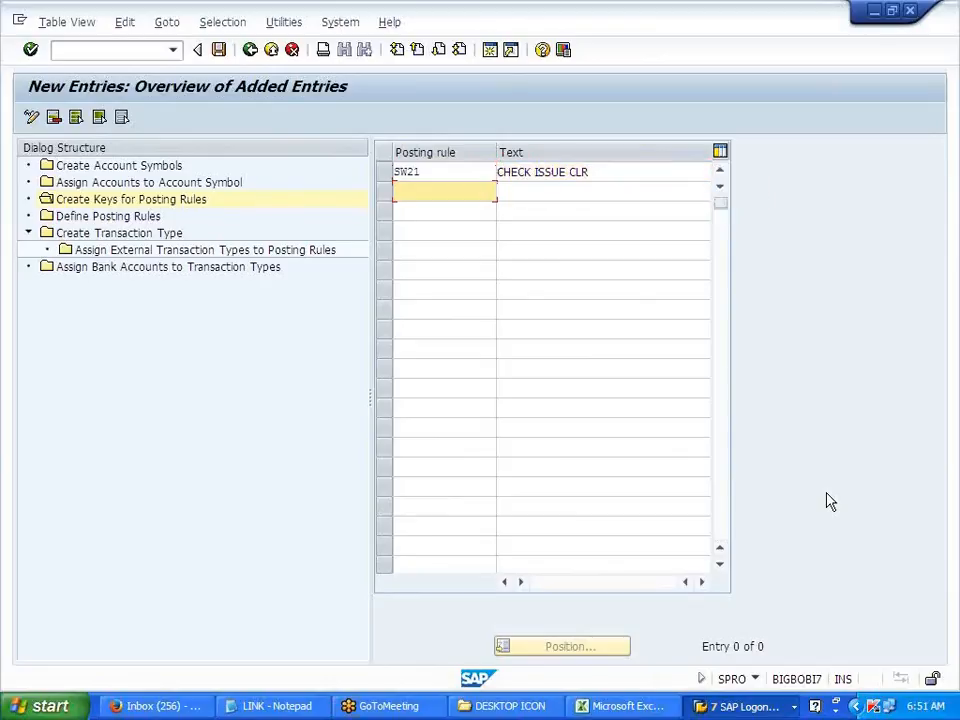
- Add posting rule key SW22 with the text CHECK DEPOSIT CLR in the second row
text(SW22)
key(BackSpace)
text(1)
key(Tab)
text(CHECK)
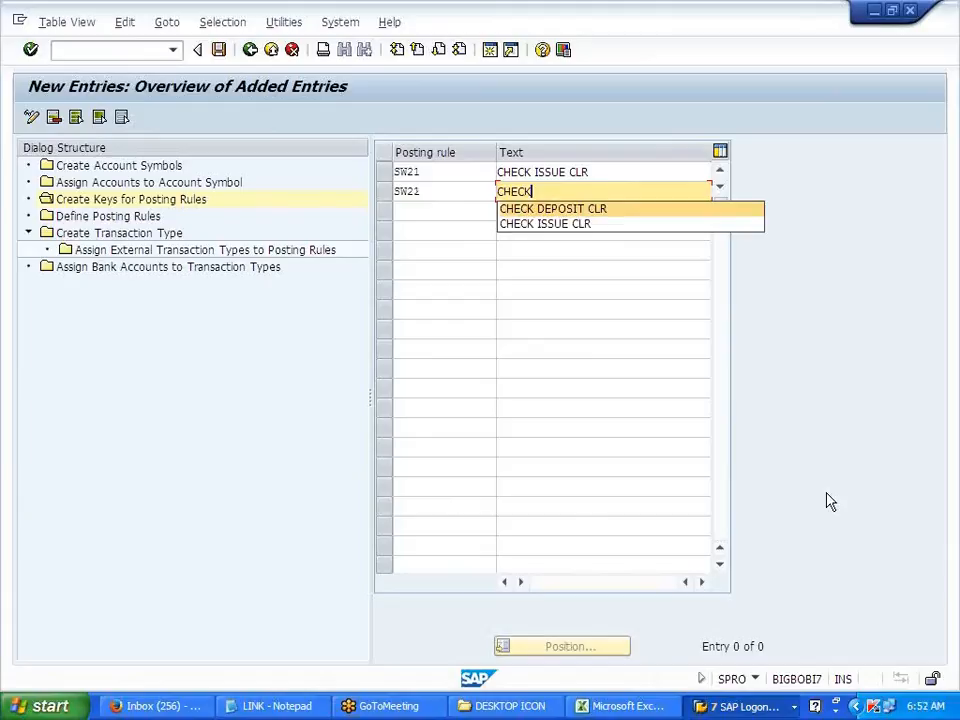
key(Return)
key(Tab)
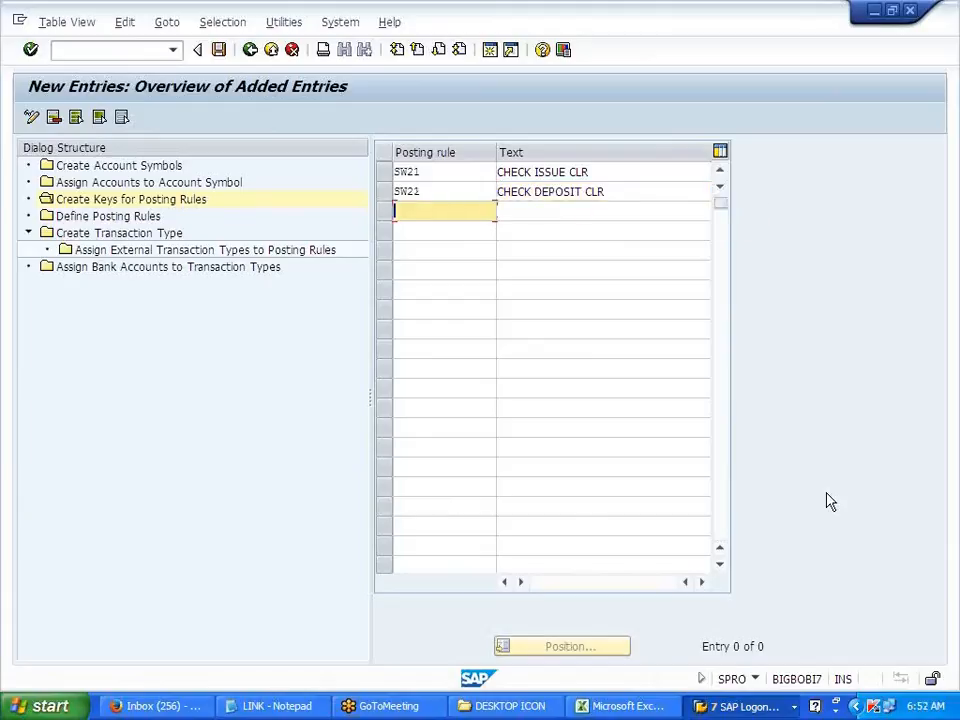
- Add posting rule key SW23 with the text BANK CHARGES in the third row and confirm the entries
text(SW23)
key(Tab)
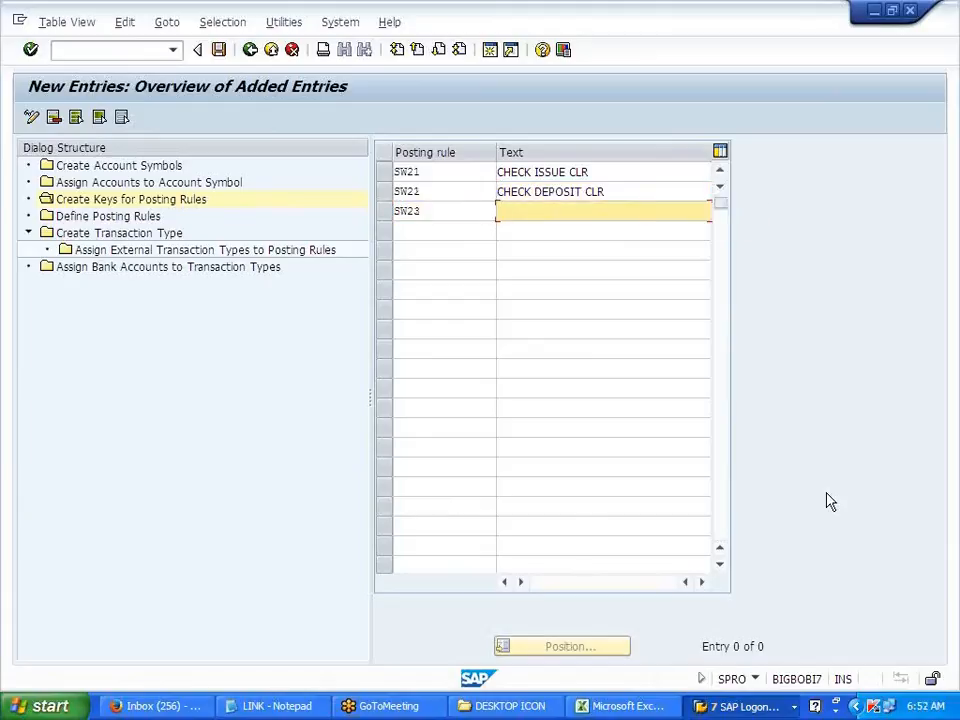
text(CHEC)
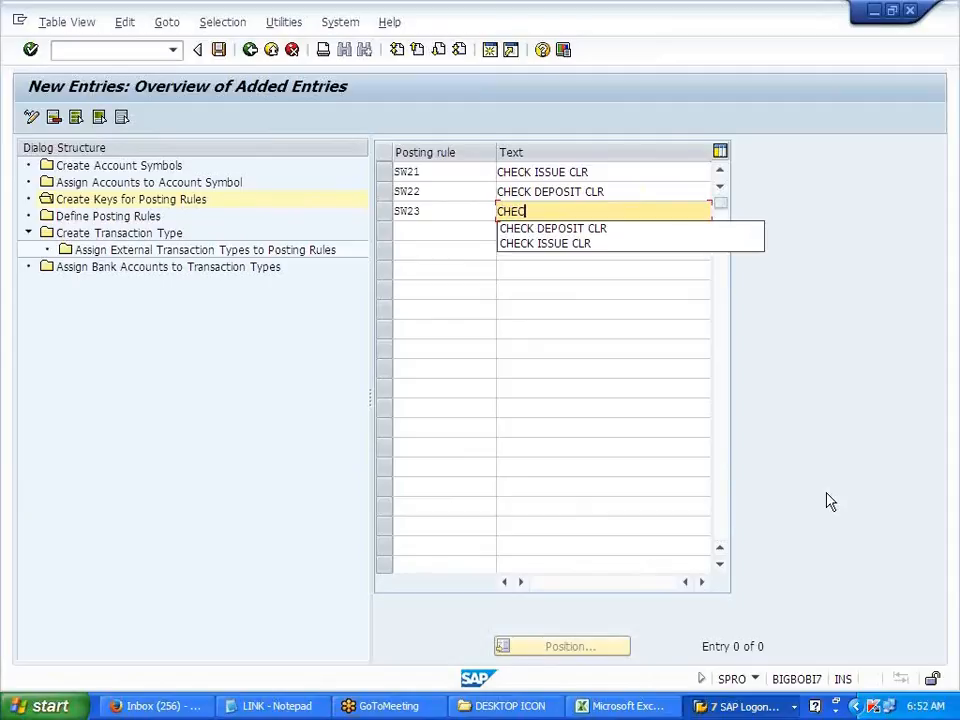
text(K)
key(BackSpace)
key(BackSpace)
key(BackSpace)
key(BackSpace)
key(BackSpace)
text(BANK CHARGES)
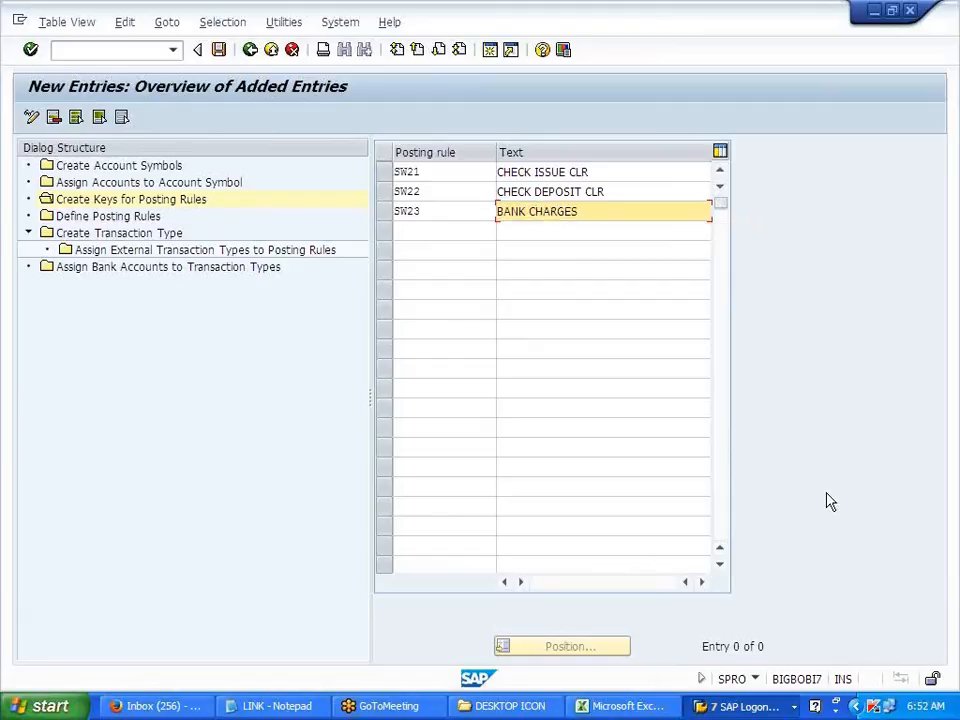
key(Return)
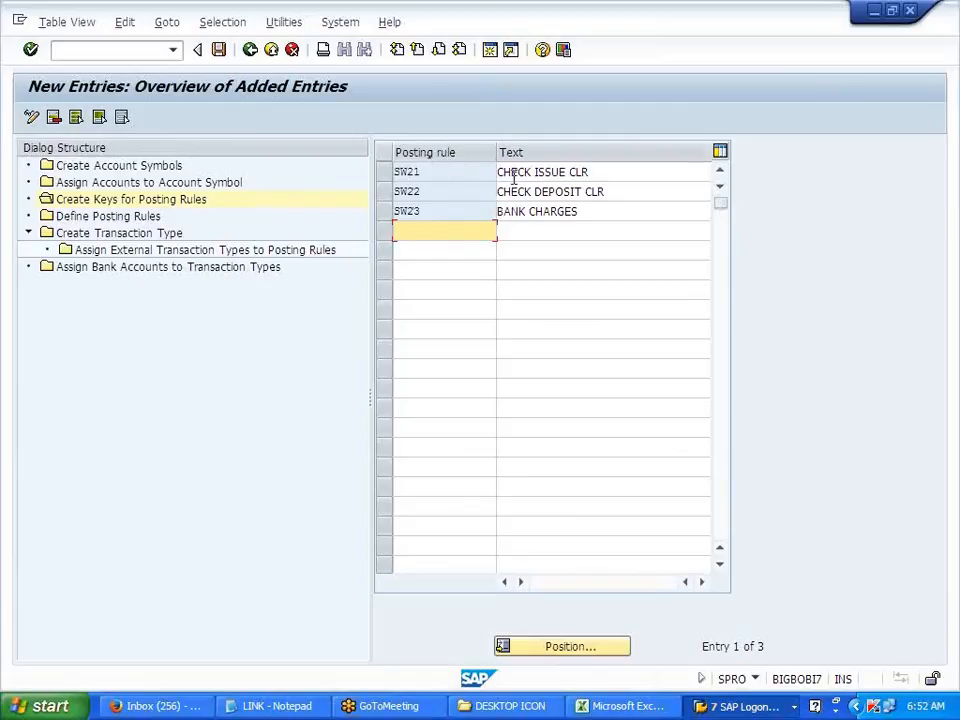
- Copy the three posting rule rows, SW21 to SW23, from SAP into the Excel BANKING sheet starting at C99, replacing the existing entry
click(455, 173)
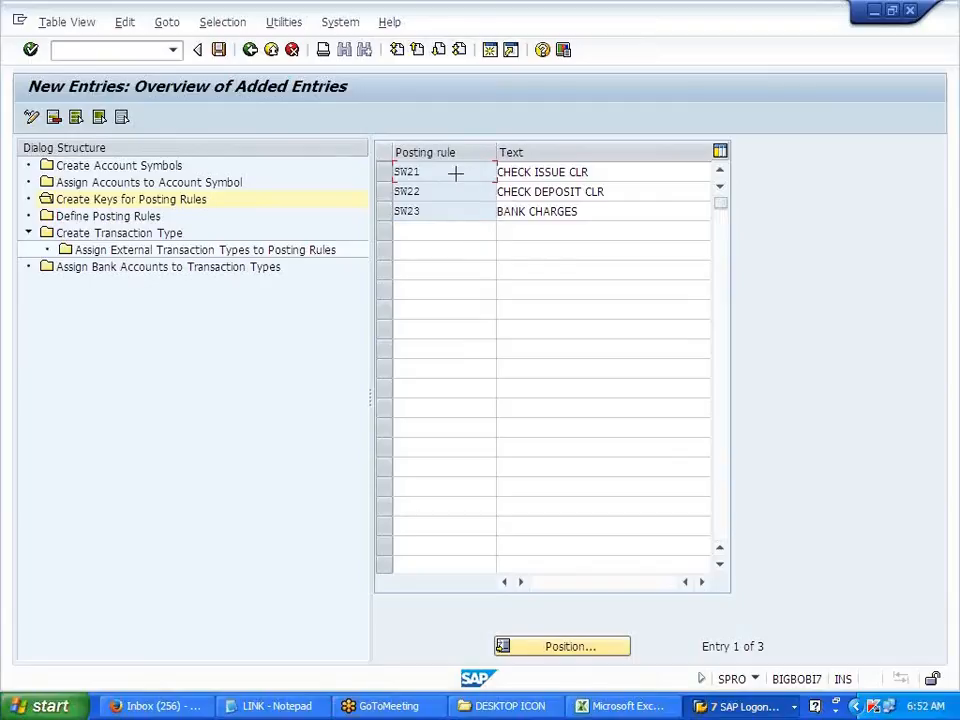
drag(393, 163, 550, 208)
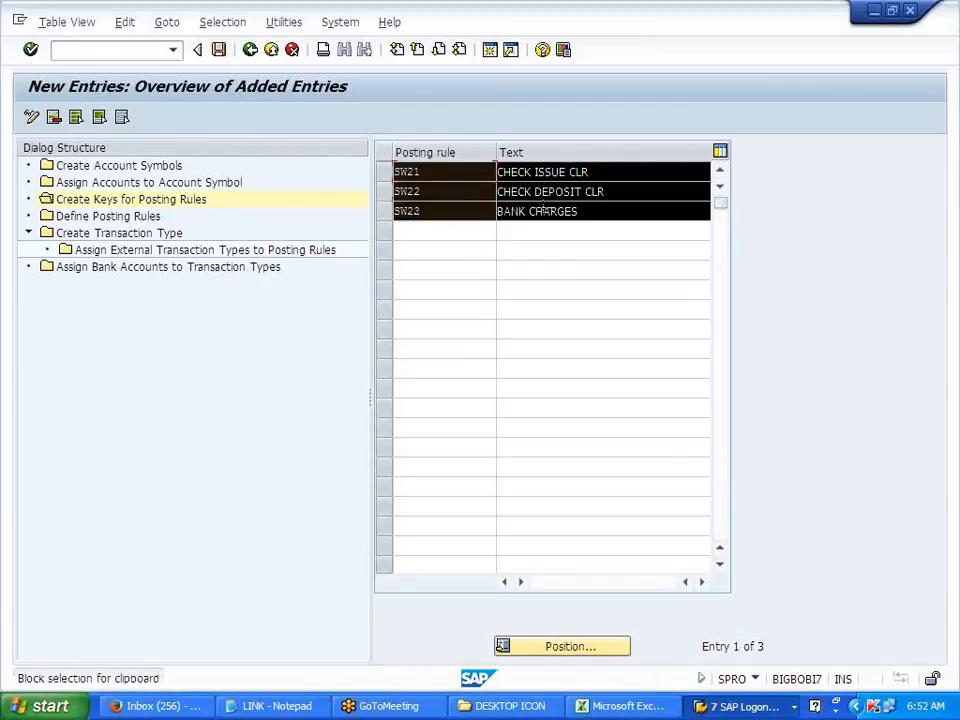
key(ctrl+c)
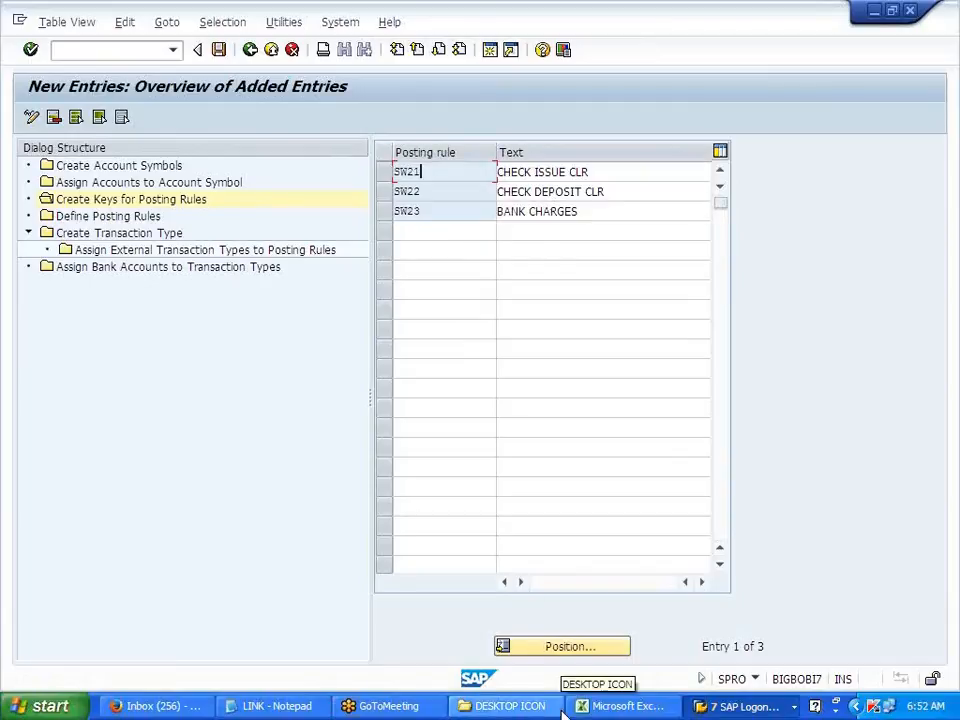
click(621, 705)
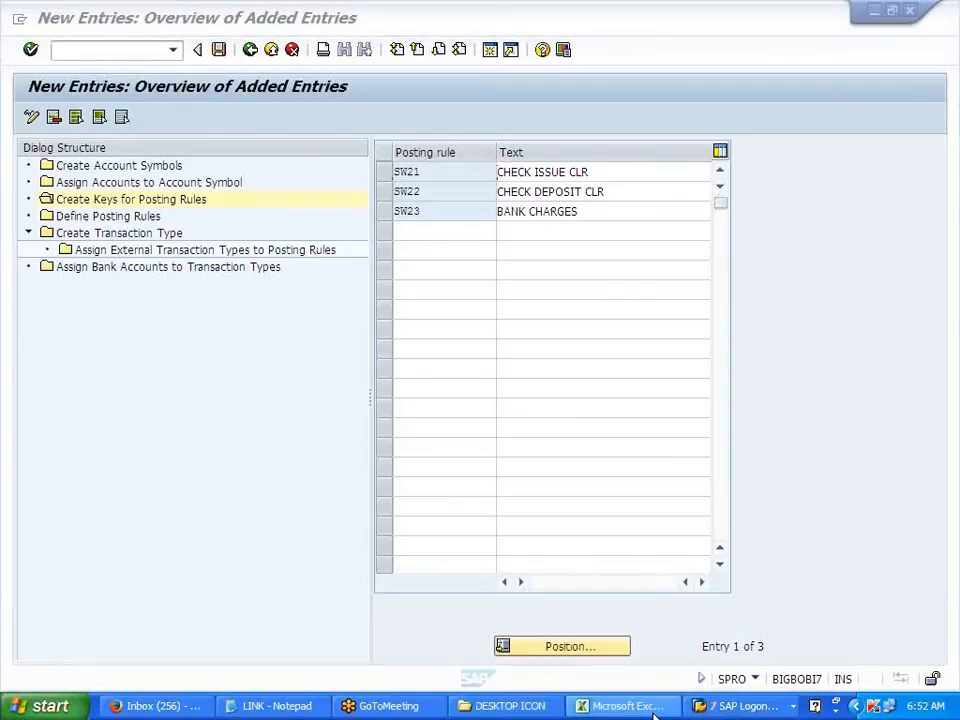
scroll(208, 612, down, 2)
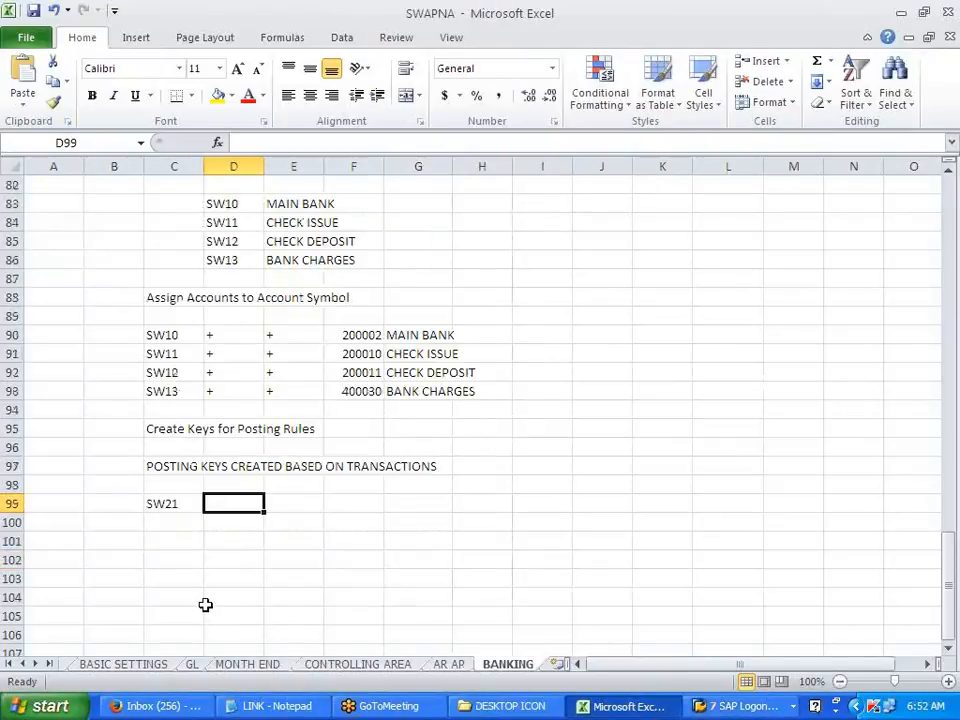
click(164, 389)
scroll(164, 386, down, 1)
key(Delete)
key(ctrl+v)
click(305, 518)
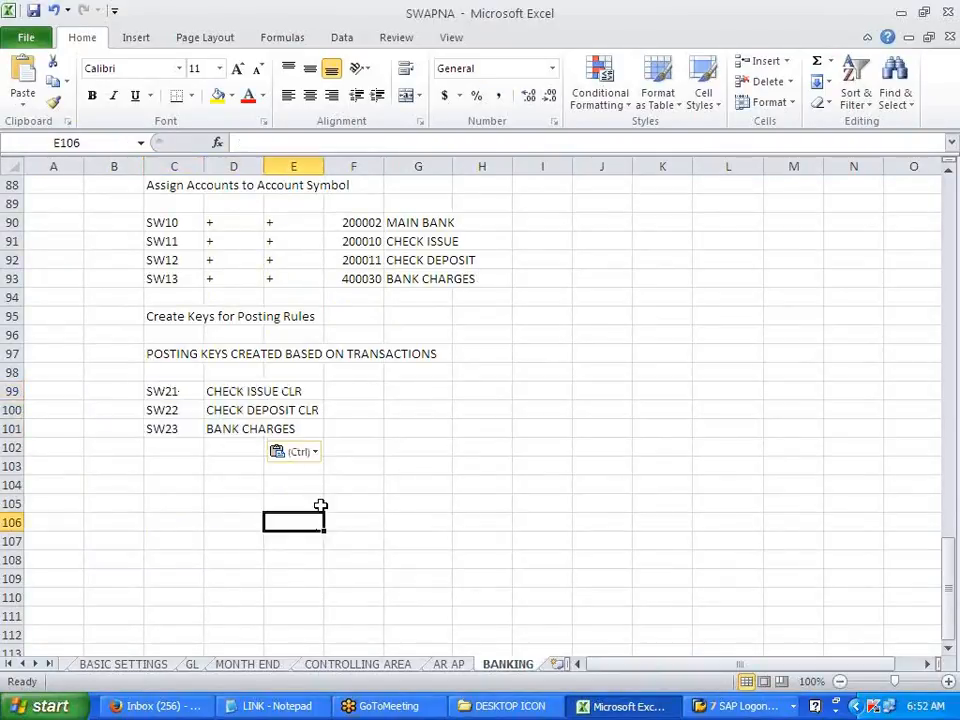
- Copy the title Define Posting Rules from the SAP dialog structure into cell C104 of the Excel BANKING sheet
key(alt+Tab)
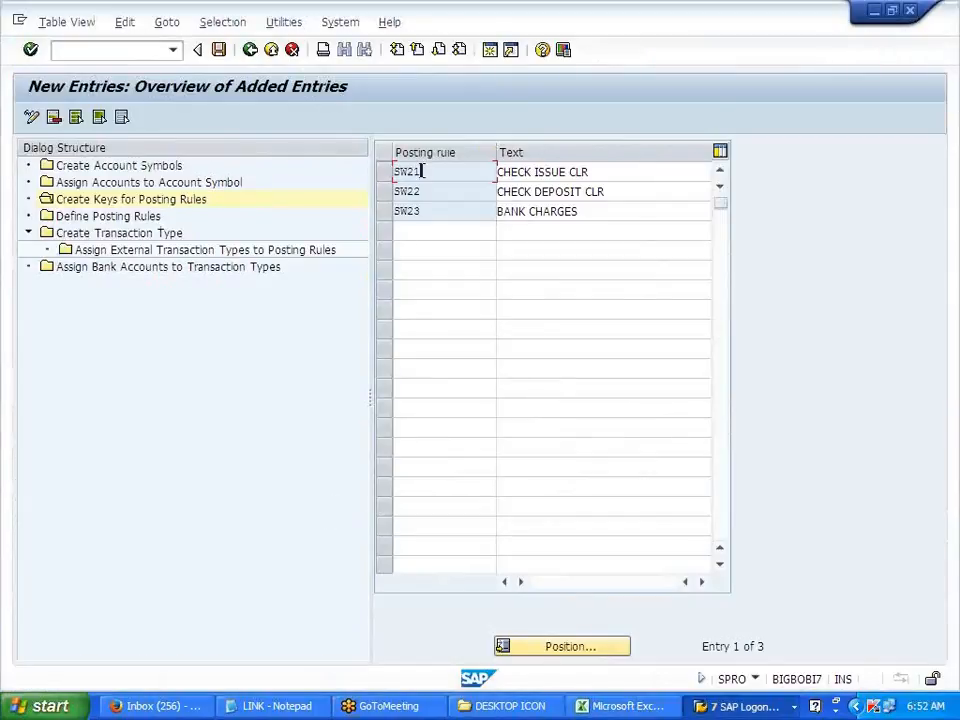
click(120, 217)
key(alt+Tab)
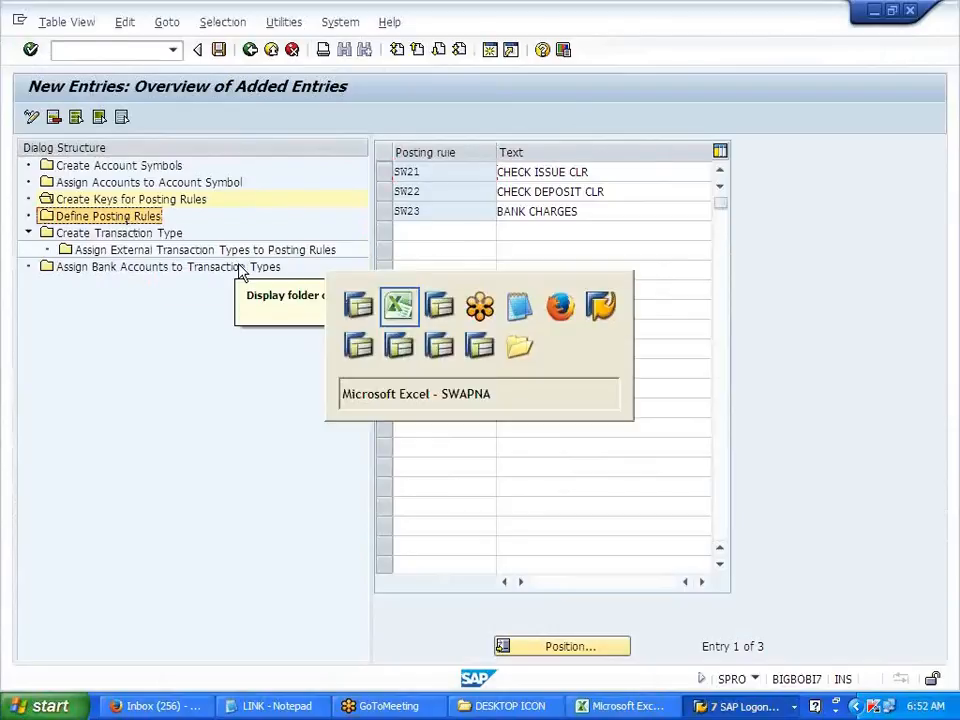
click(168, 480)
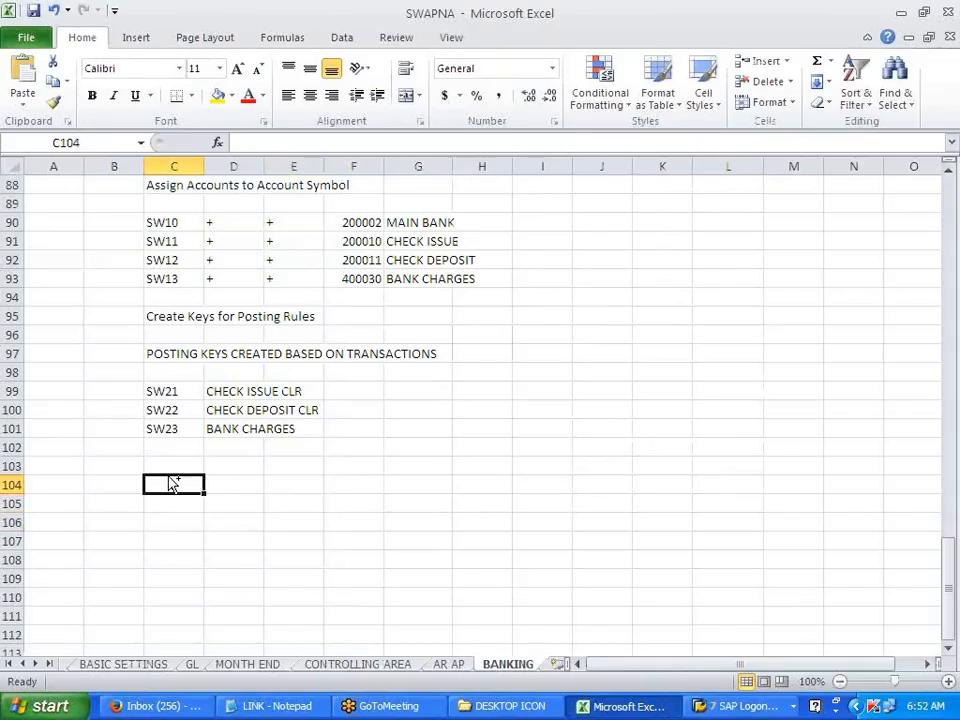
key(ctrl+v)
click(186, 538)
- Enter the note POSTING KEYS --- CONSIST OF POSTING RULES in cell C106, below the Define Posting Rules title
click(178, 522)
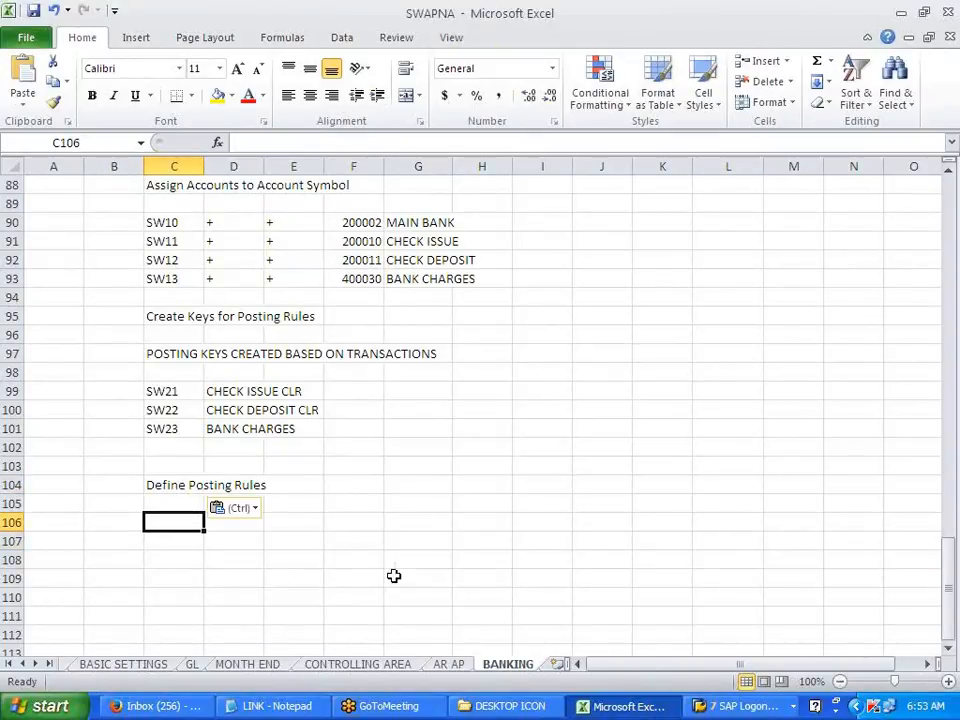
text(POSTING)
text(KEYS ---)
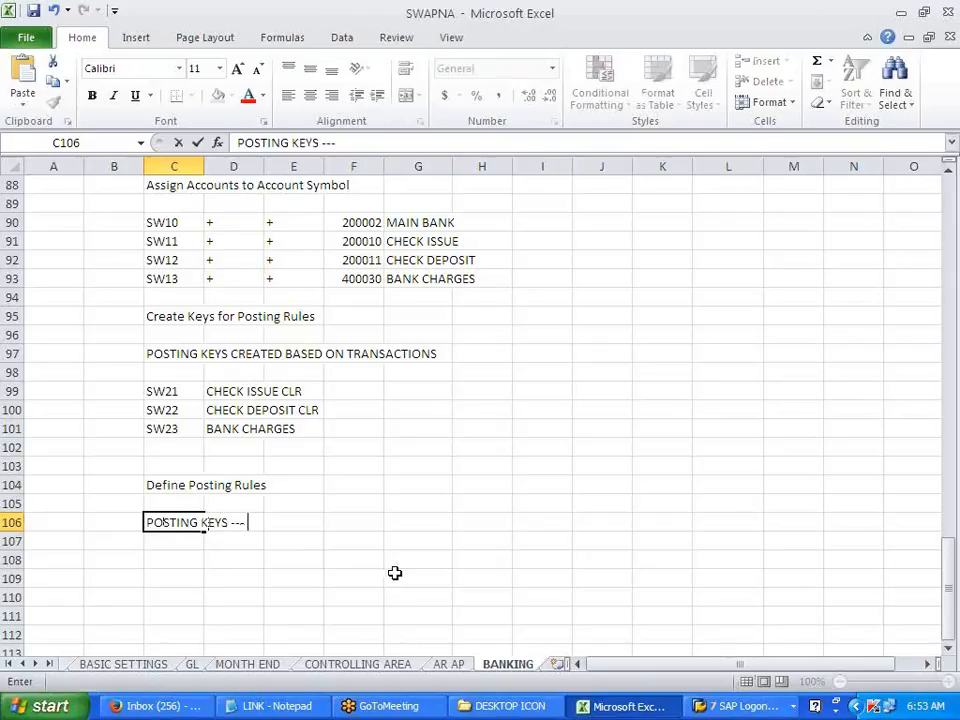
text( DCONSIS)
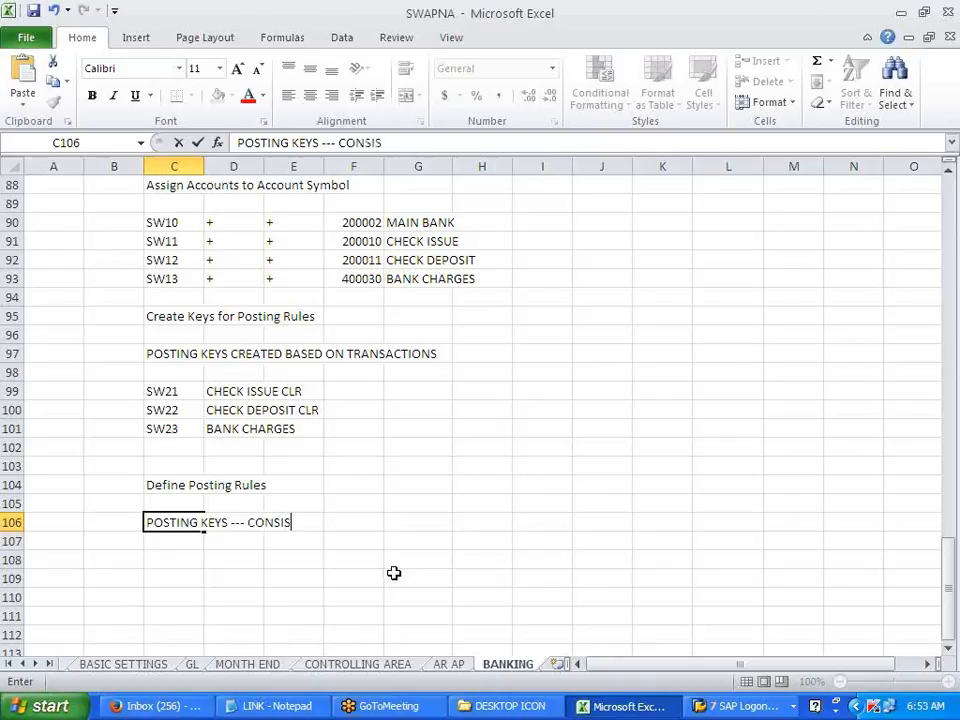
text(T OF PO)
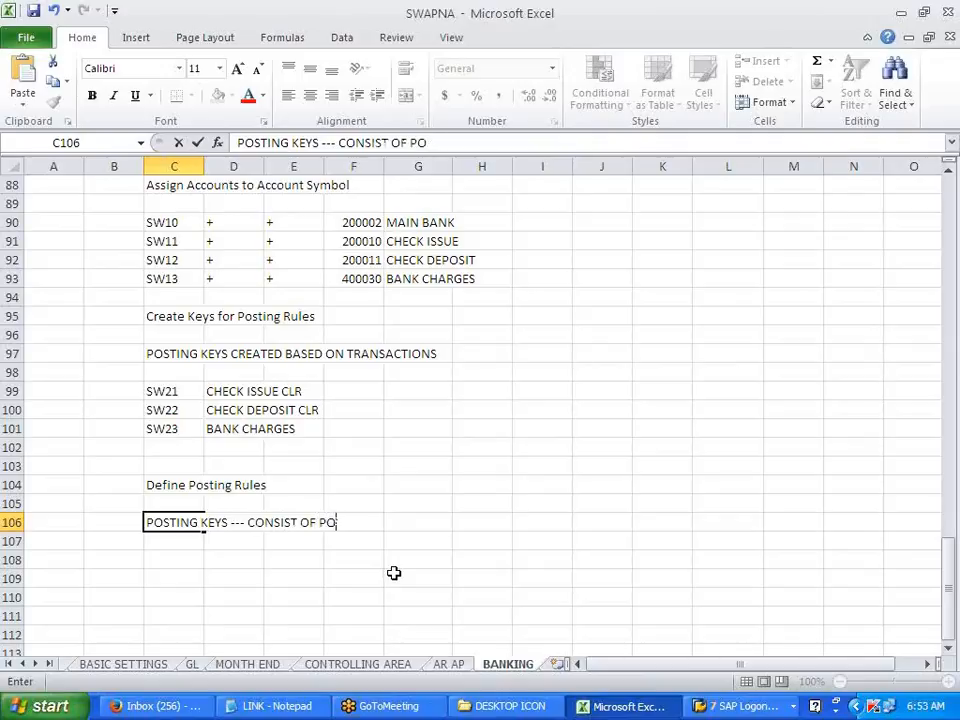
text(SSING)
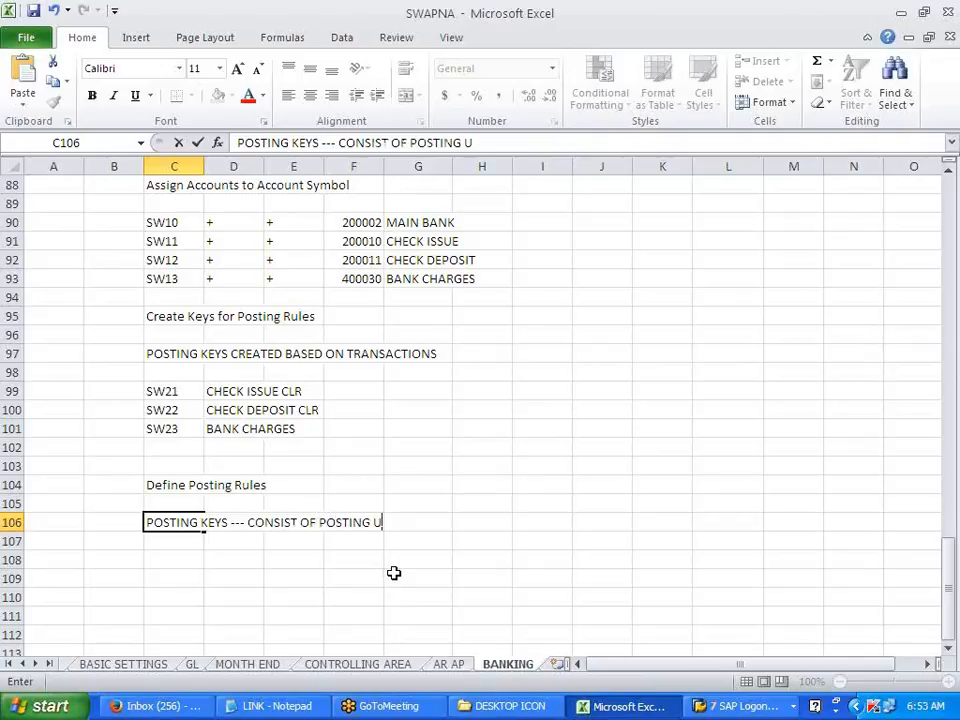
text( RULES)
click(534, 501)
scroll(534, 499, up, 9)
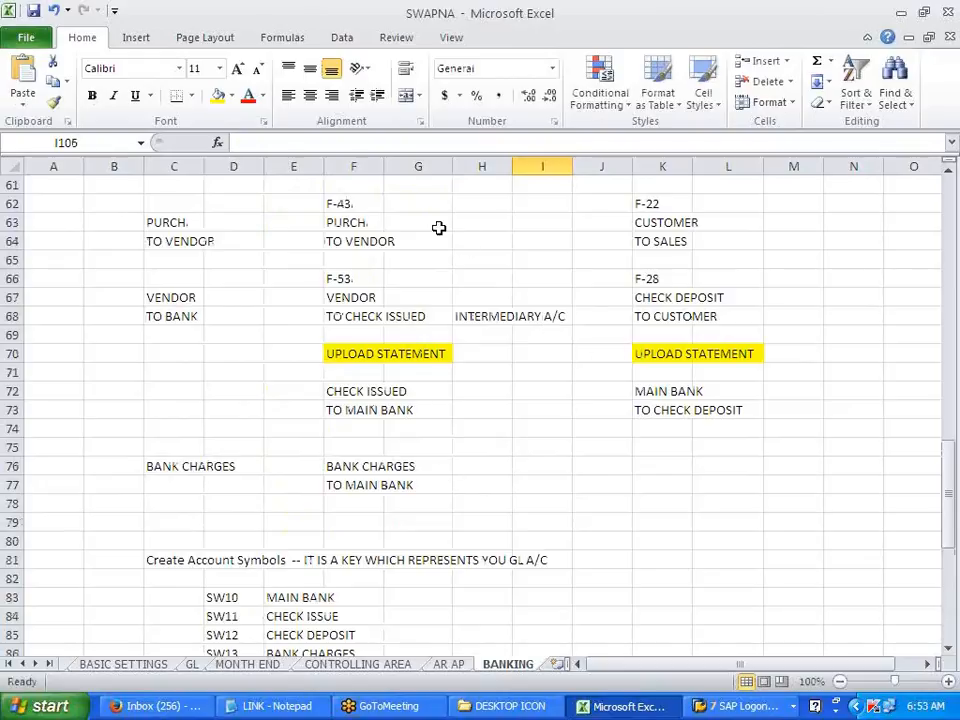
scroll(549, 469, down, 11)
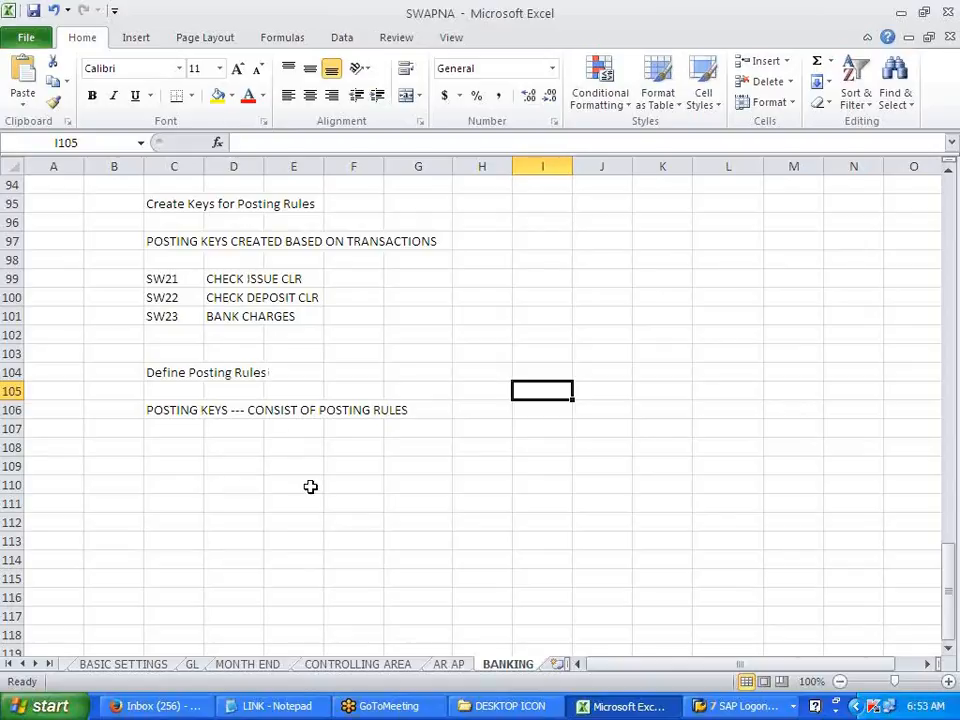
- Switch to SAP, save the posting rule keys and start a new entry under Define Posting Rules
key(alt+Tab)
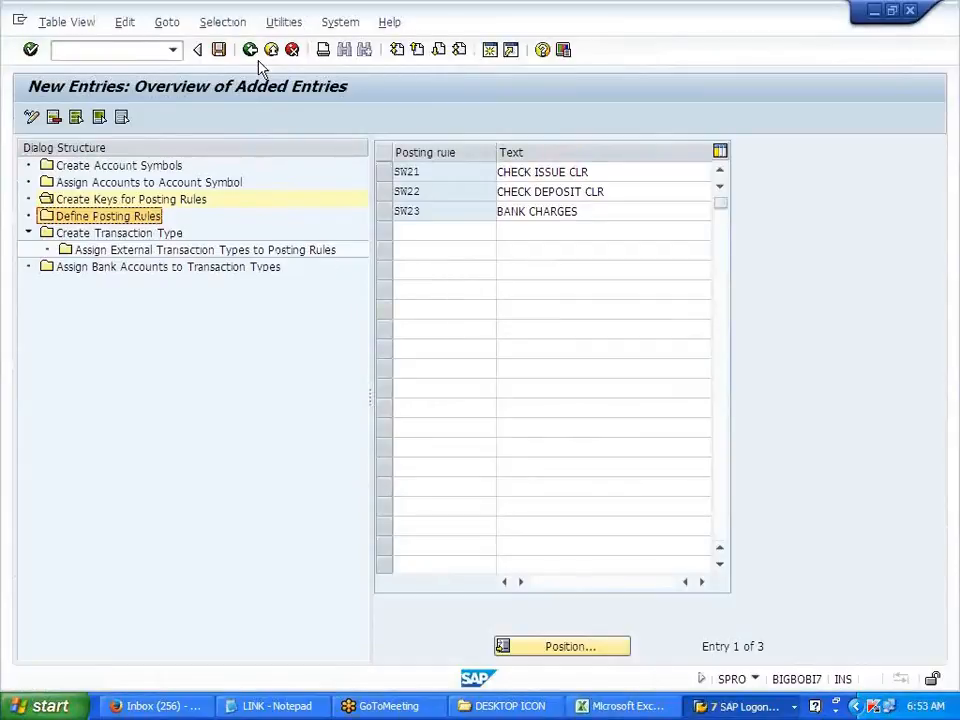
click(218, 50)
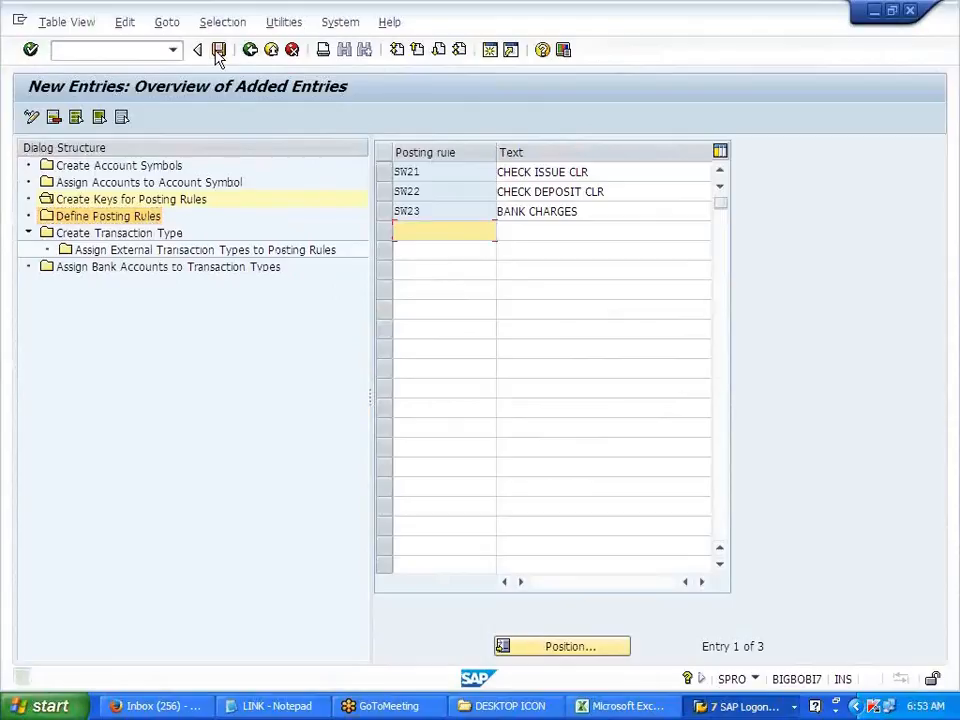
click(135, 225)
click(120, 119)
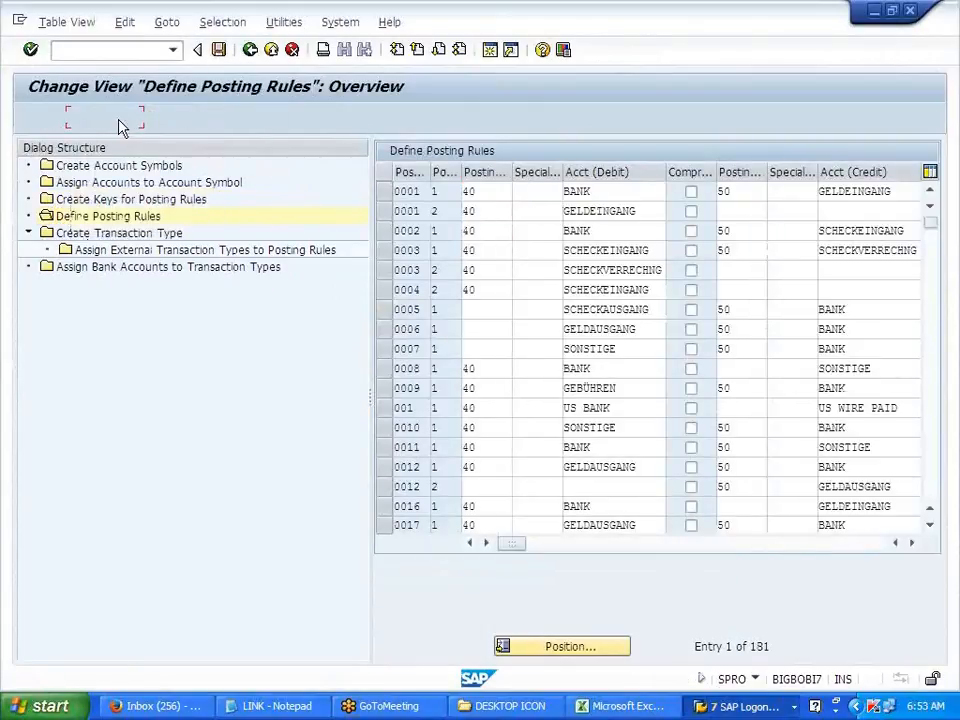
- Choose SW21, CHECK ISSUE CLR, as the posting rule of the new entry from the list of possible values
drag(380, 151, 455, 162)
click(497, 151)
click(521, 152)
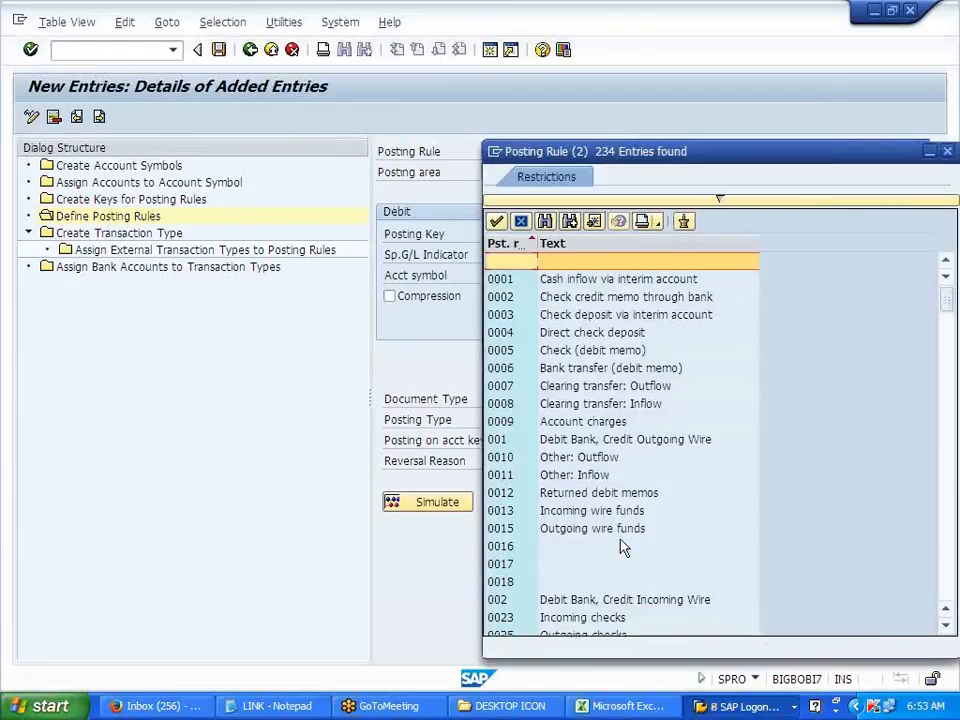
scroll(621, 546, down, 6)
scroll(621, 546, down, 20)
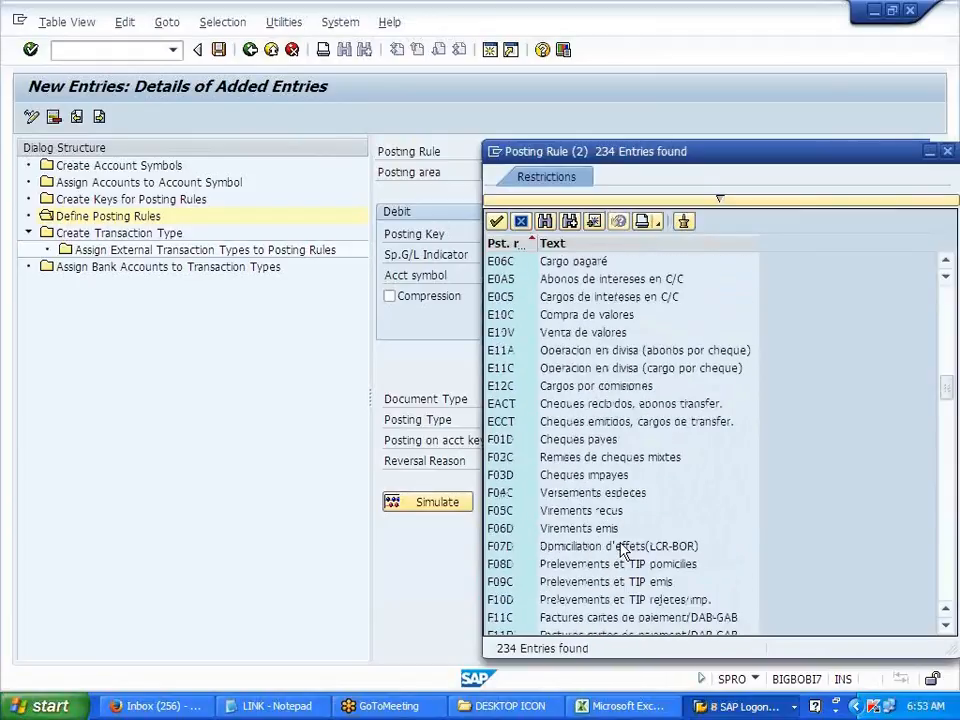
scroll(621, 546, down, 20)
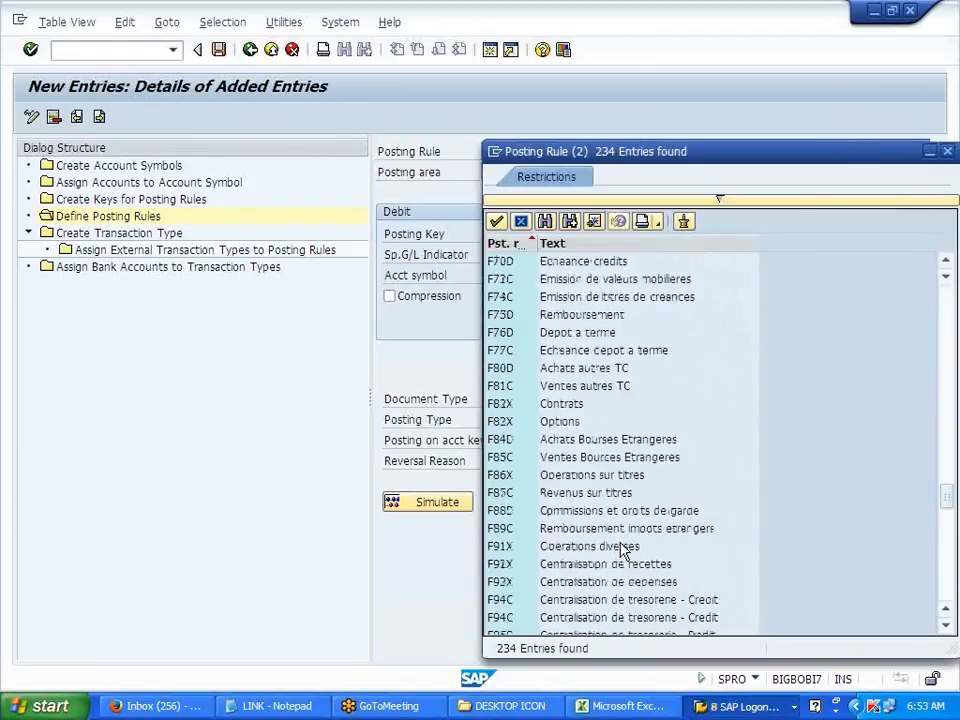
scroll(621, 546, down, 9)
click(560, 457)
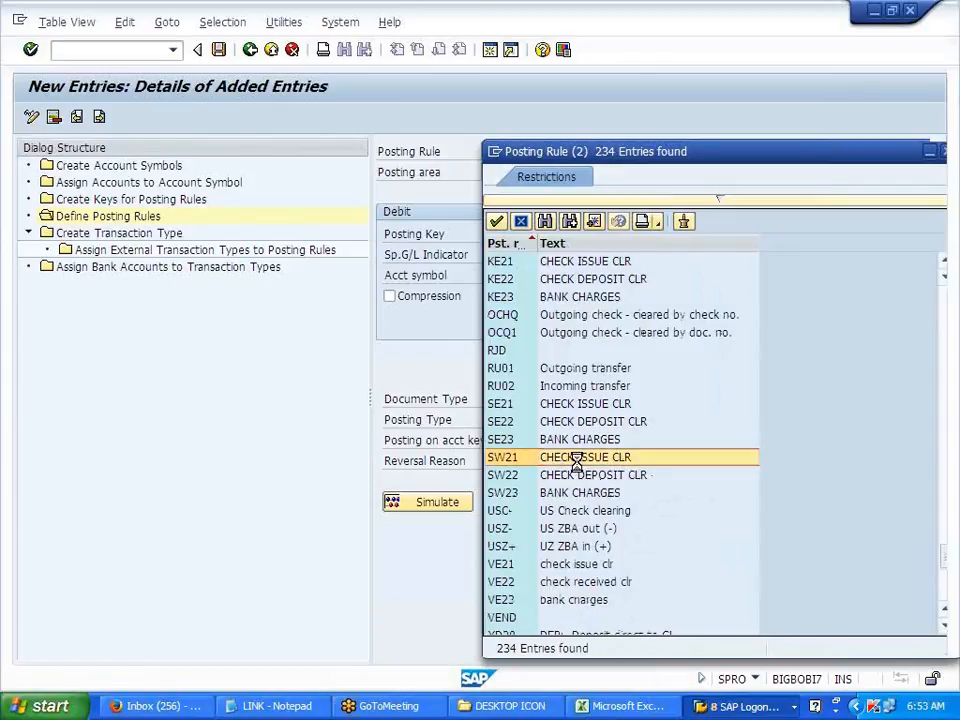
double_click(578, 462)
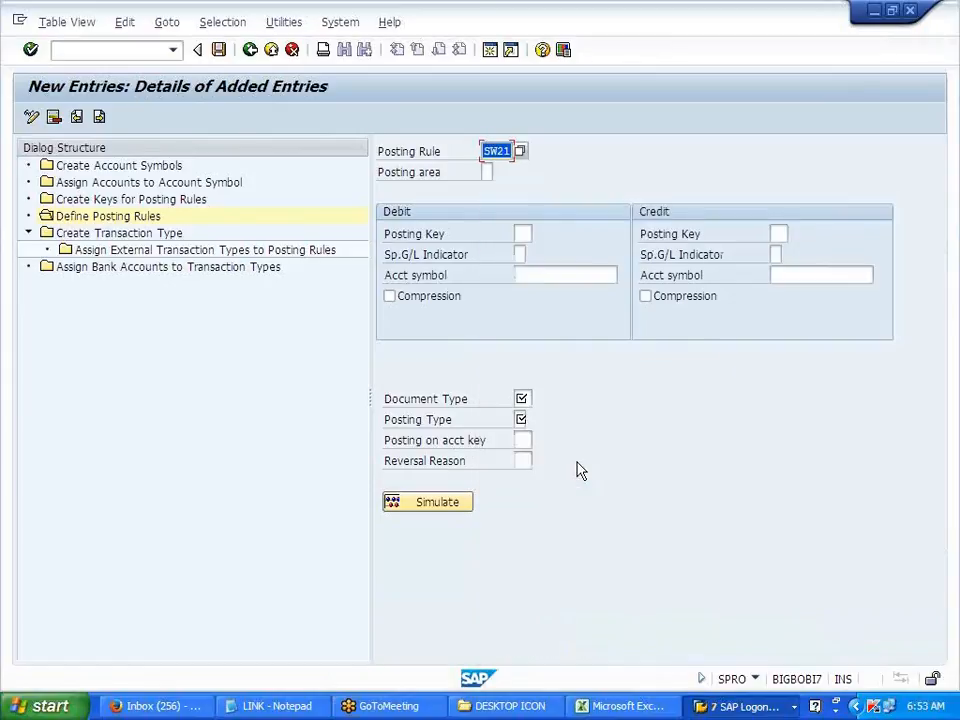
- Set the posting area of rule SW21 to 1, Bank accounting
click(486, 172)
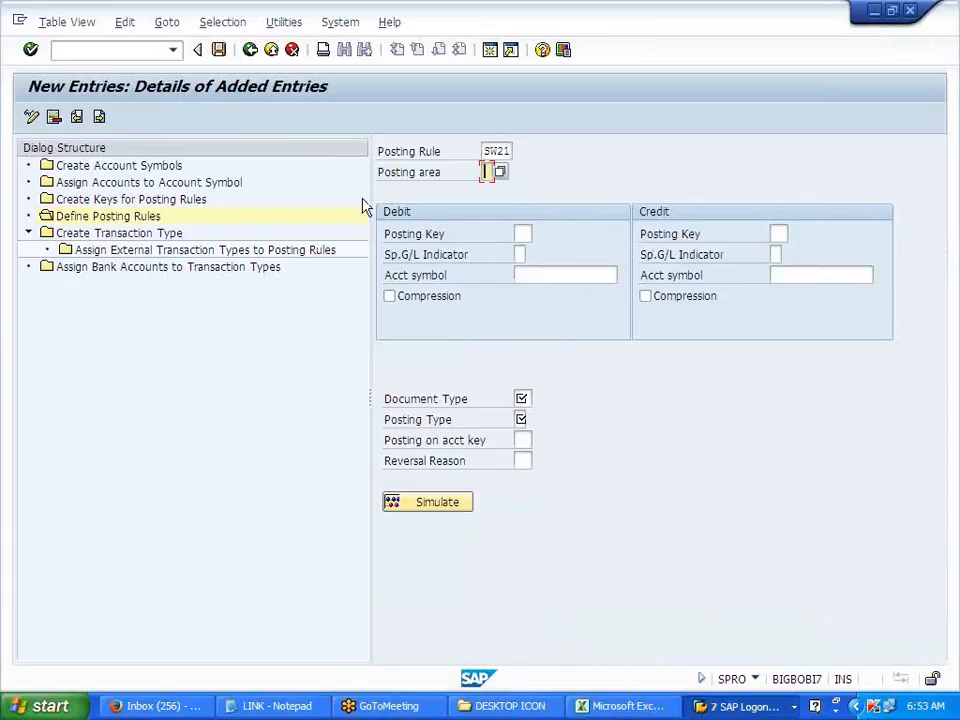
click(500, 174)
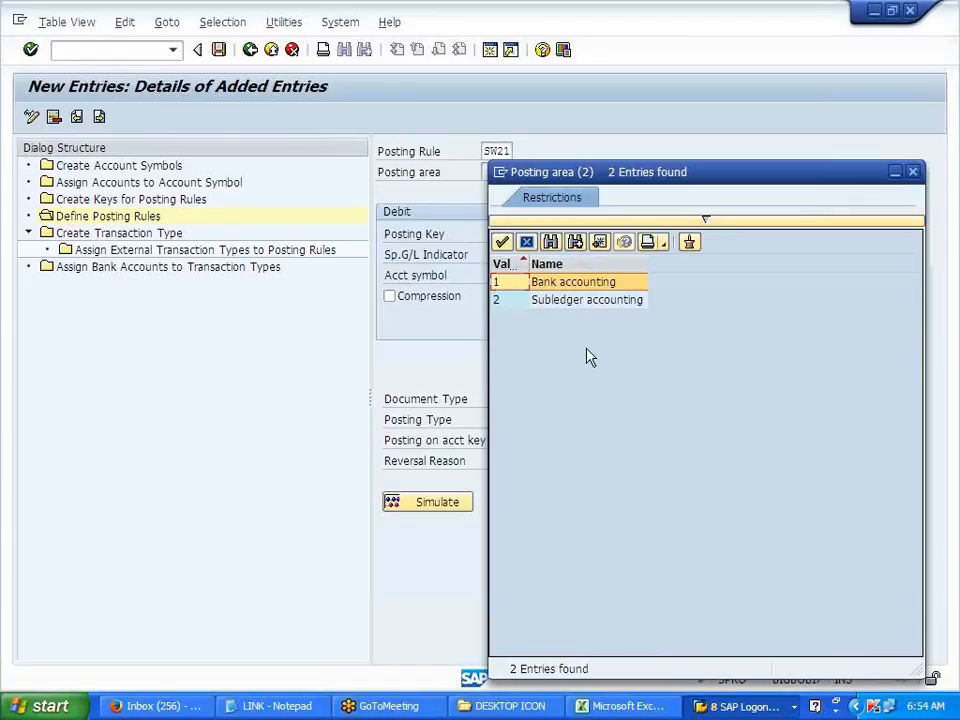
double_click(578, 281)
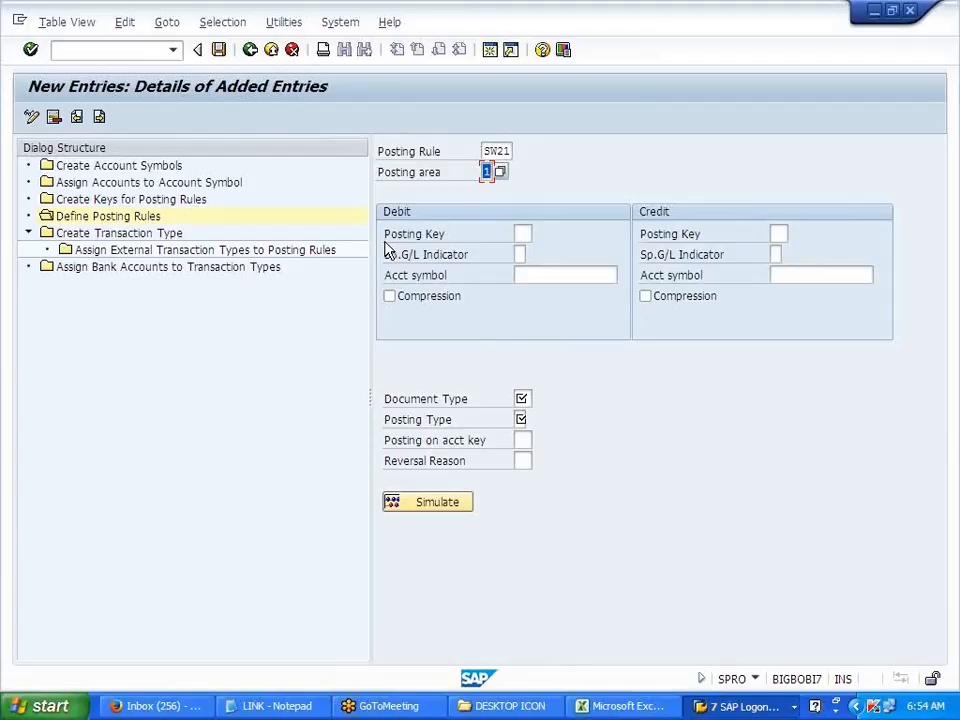
- Switch to the Excel BANKING sheet and enter the note IN SAP///IN BOOKS in cell F65, above F-53
key(alt+Tab)
scroll(430, 399, up, 10)
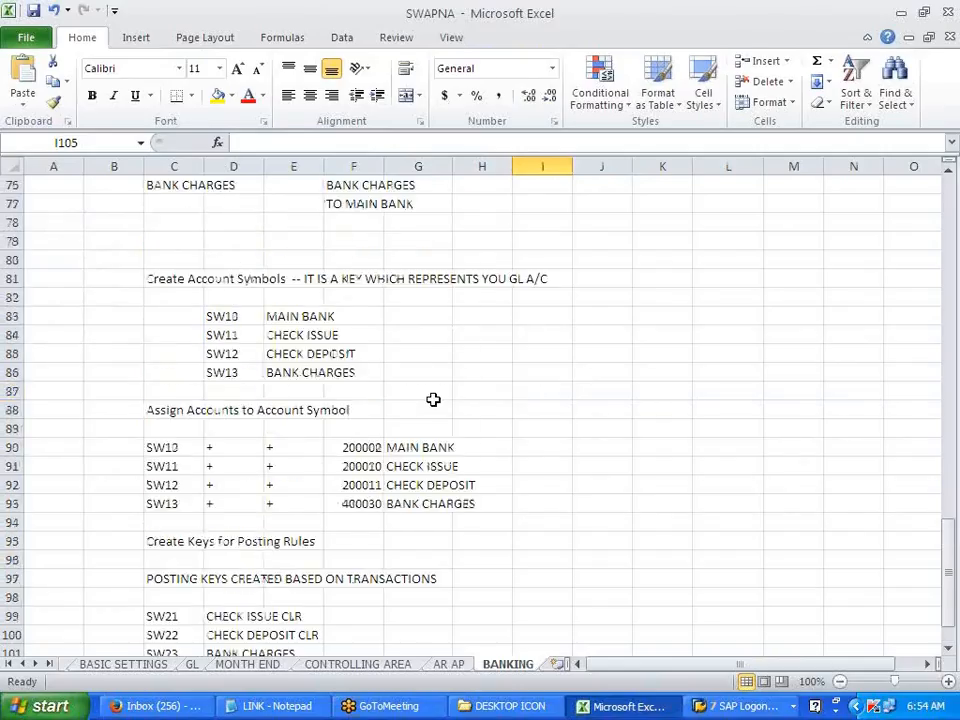
scroll(433, 399, up, 2)
drag(360, 278, 445, 302)
drag(378, 357, 548, 372)
click(360, 318)
text(IN SAP)
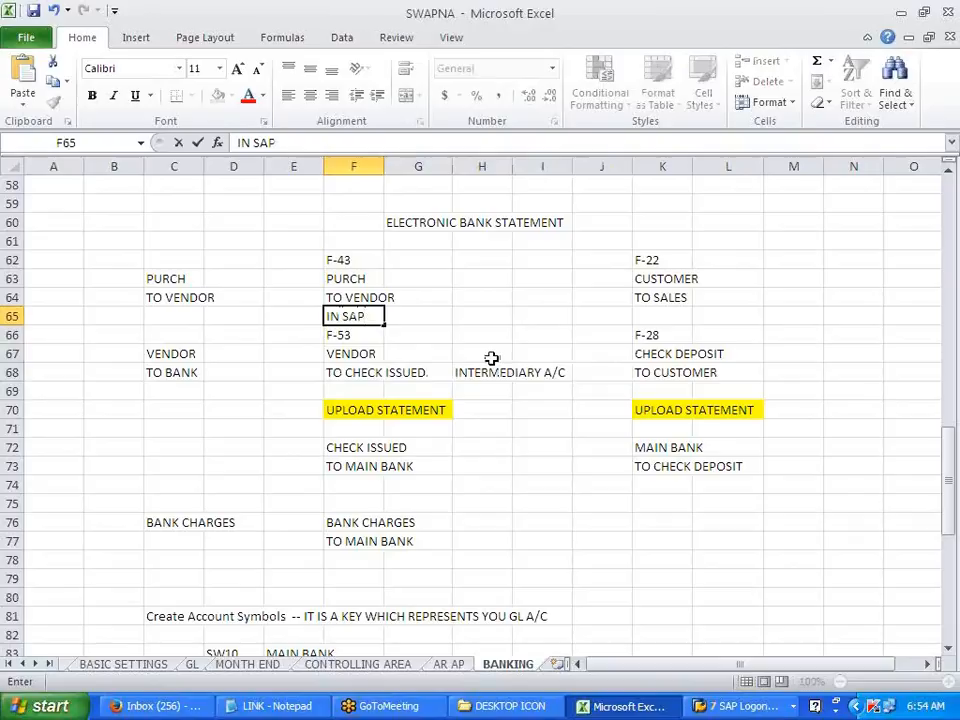
text(///IN BOOKD)
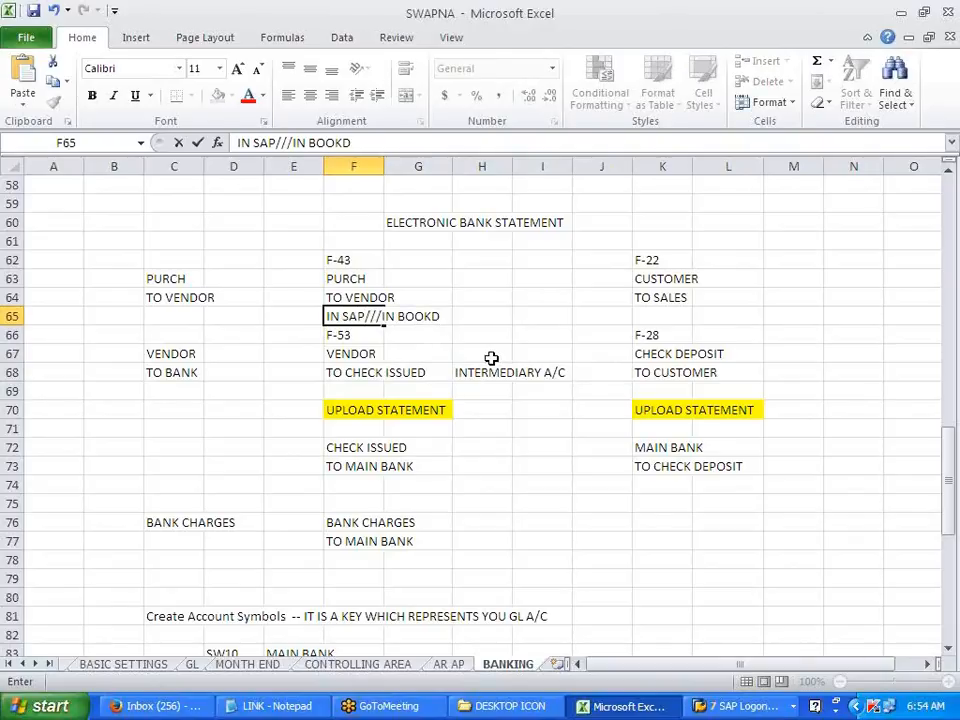
click(595, 479)
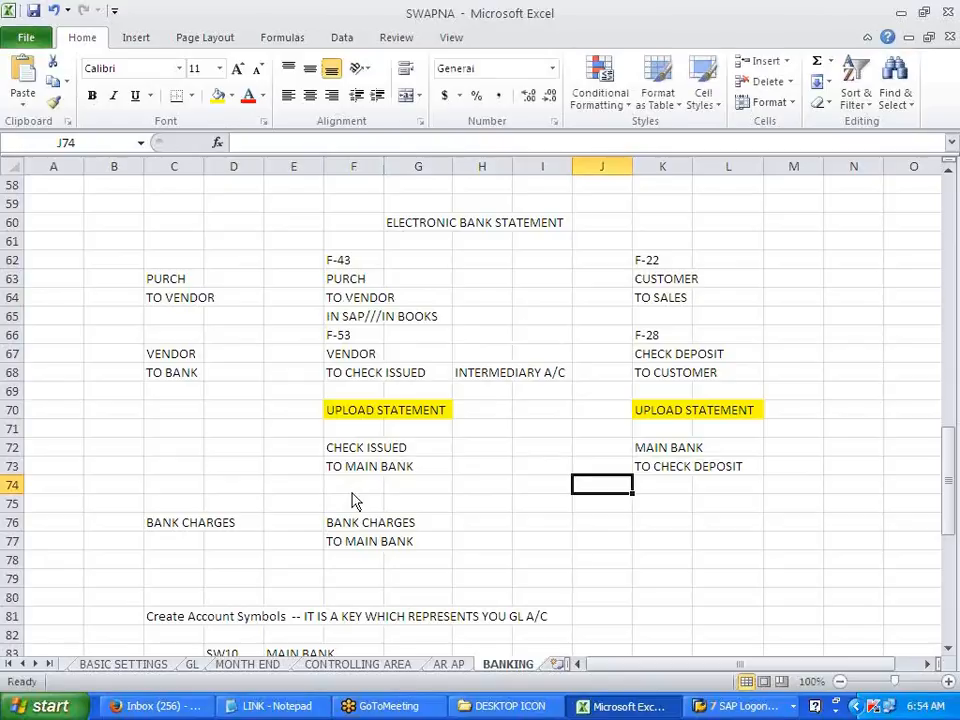
- Return to SAP and set the debit side of rule SW21 to posting key 40 and account symbol SW11
key(alt+Tab)
click(522, 233)
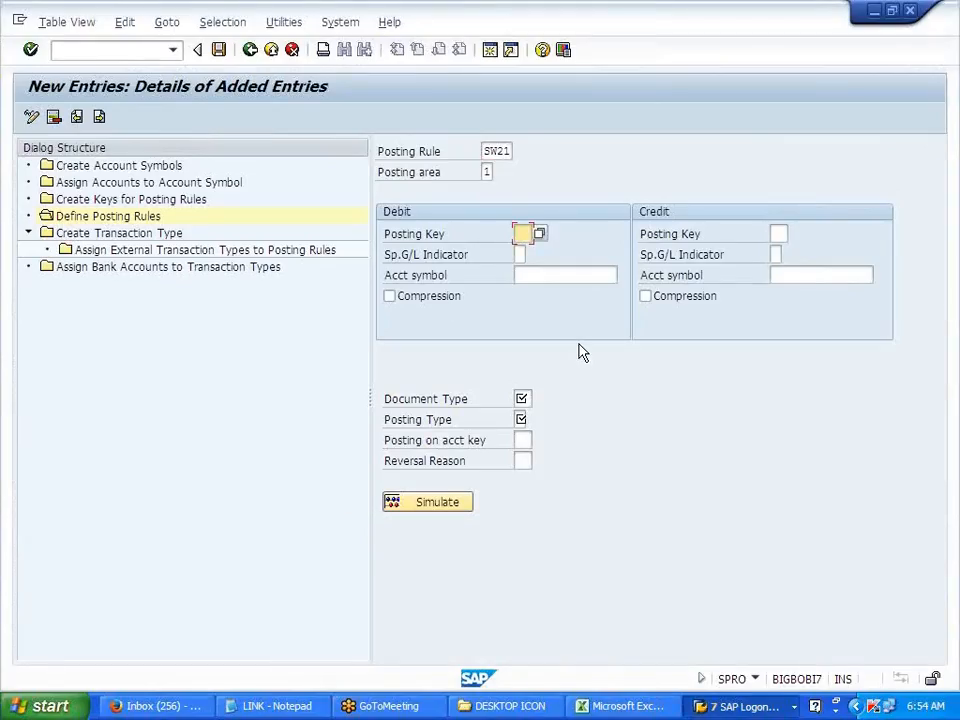
text(40)
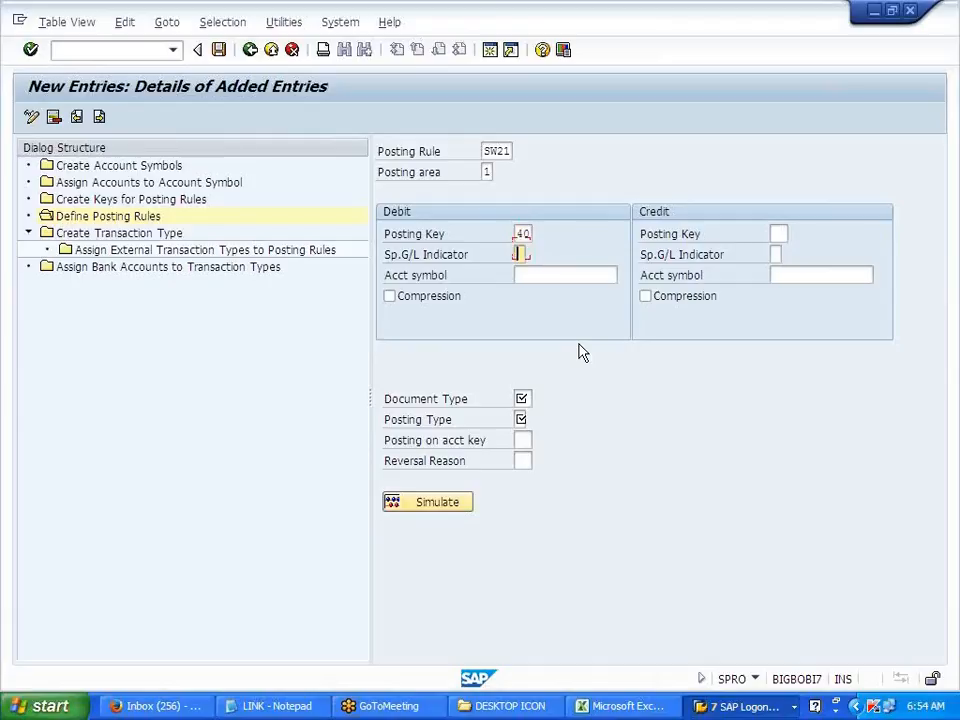
key(Tab)
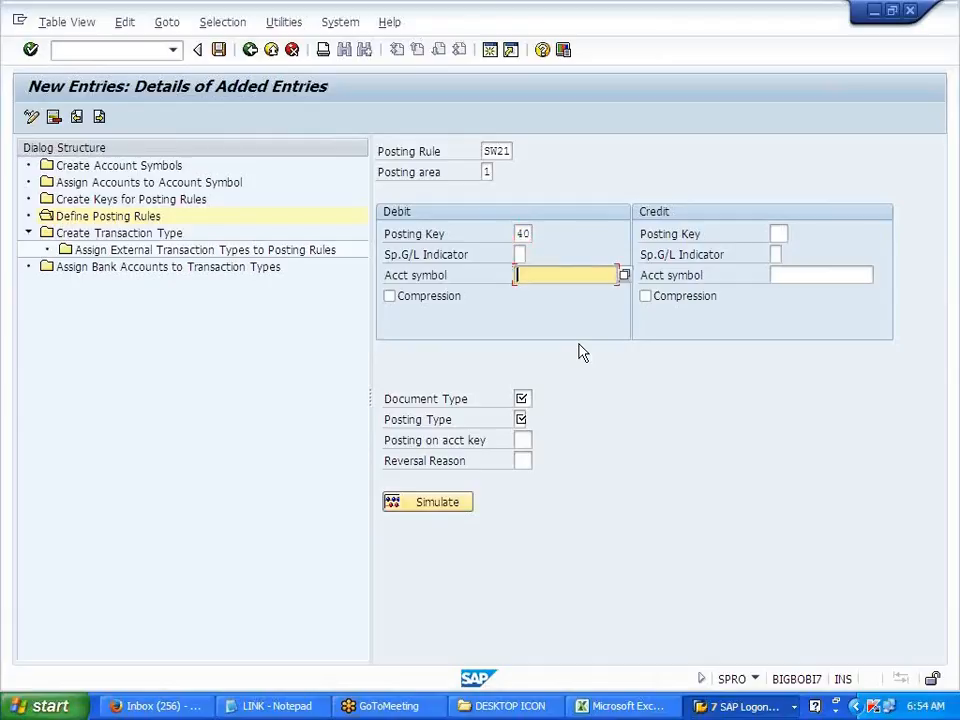
click(622, 277)
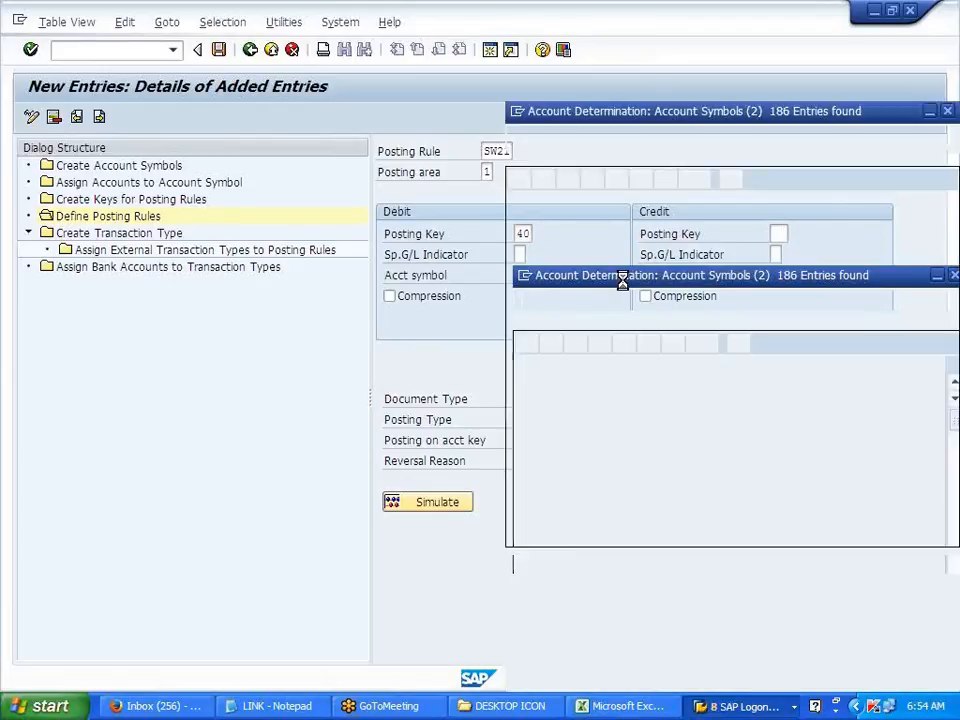
scroll(580, 566, down, 15)
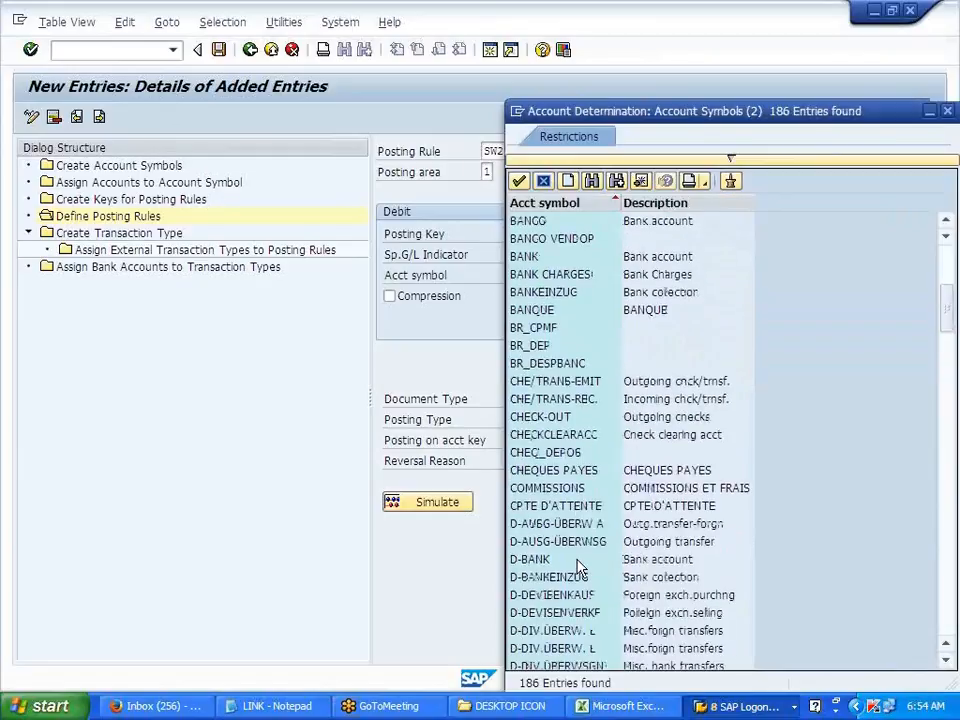
scroll(580, 566, down, 20)
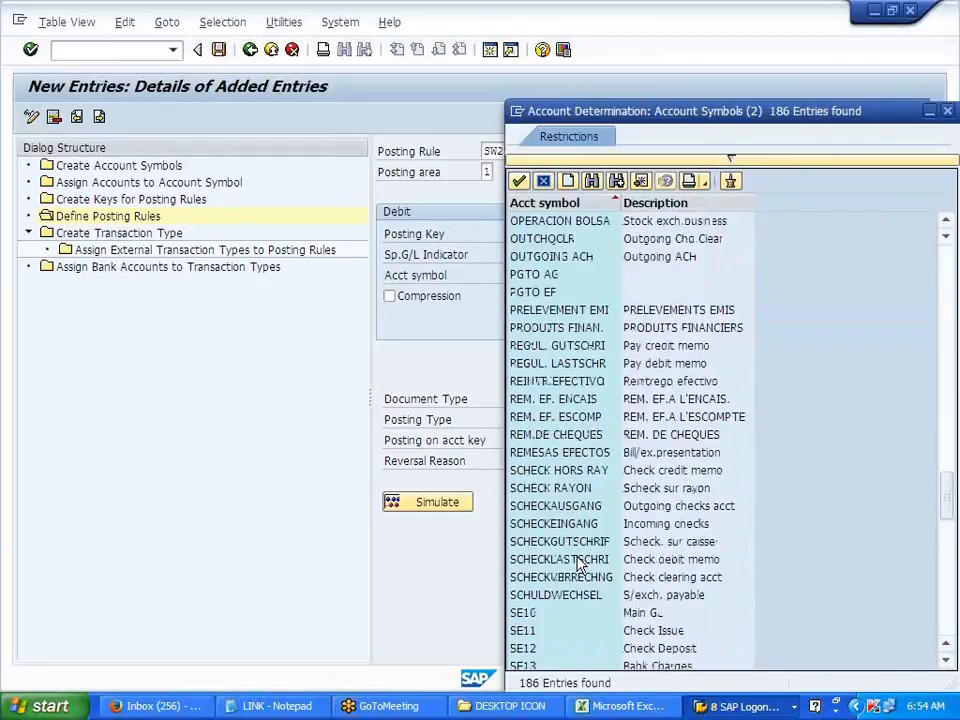
double_click(528, 505)
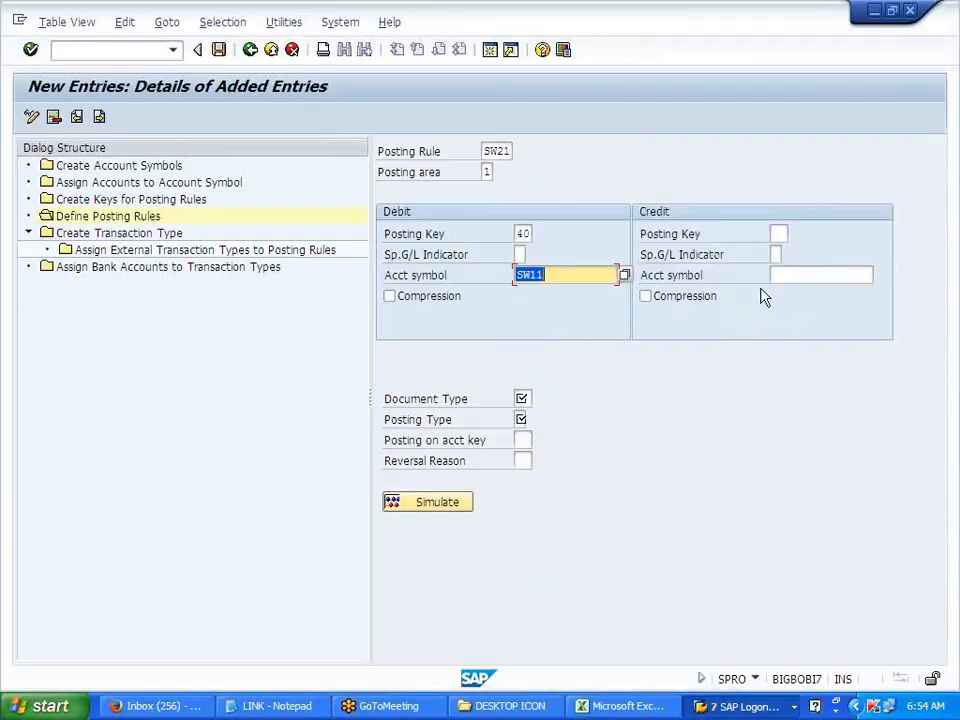
- Set the credit posting key of rule SW21 to 50 and move on to the credit account symbol
click(778, 233)
text(50)
key(Tab)
key(Tab)
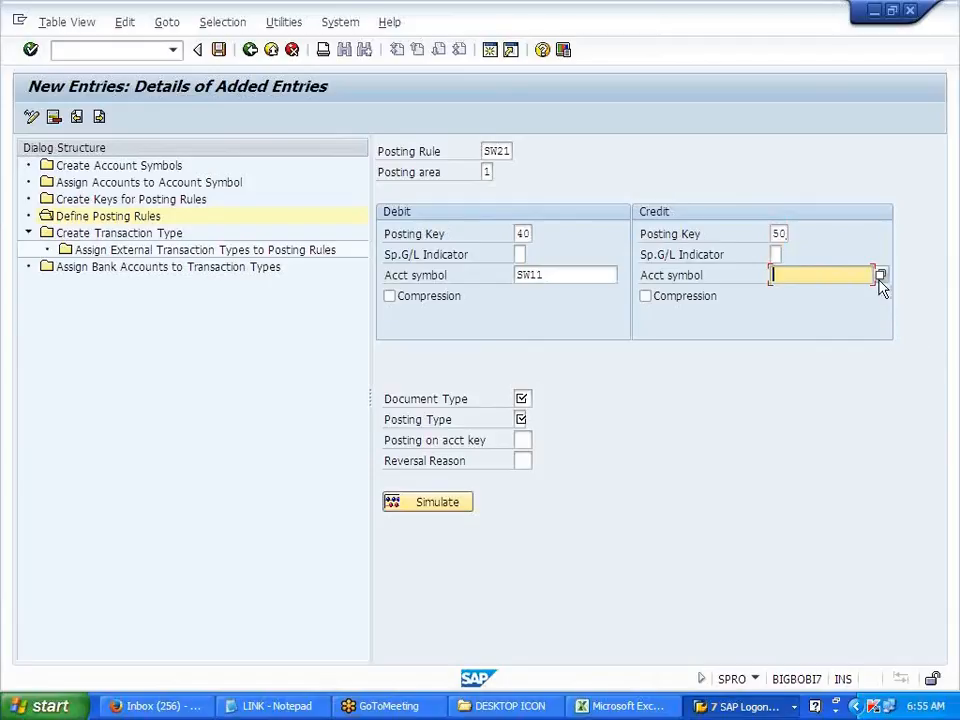
- In the Excel BANKING sheet, note SW11 beside CHECK ISSUED in H72 and SW10 beside TO MAIN BANK in H73, and return to SAP
key(alt+Tab)
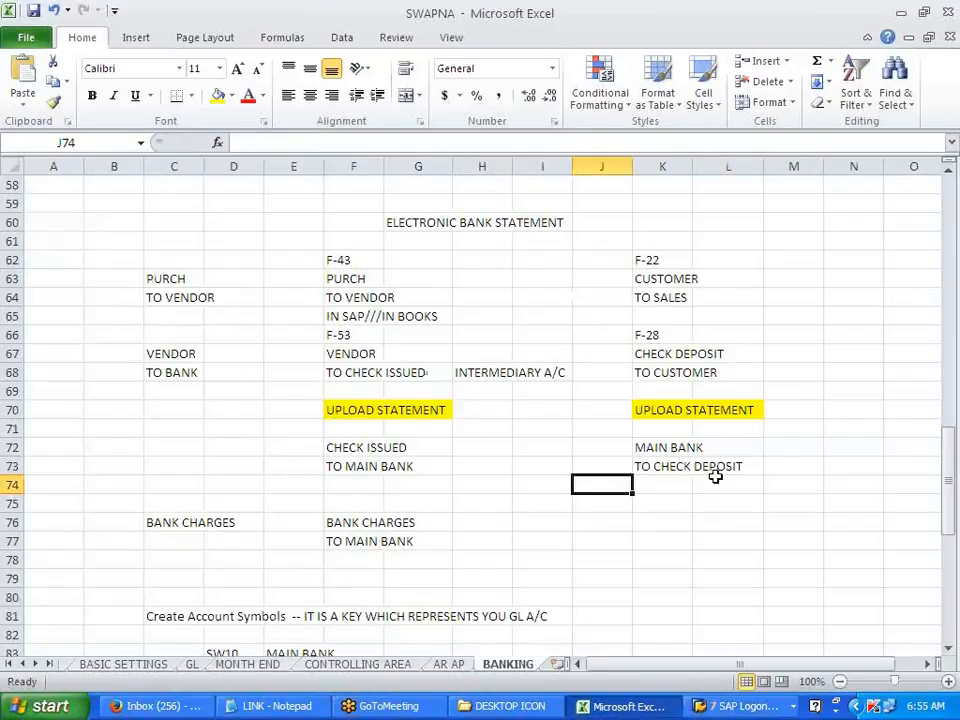
drag(376, 466, 441, 469)
click(489, 448)
text(SW11)
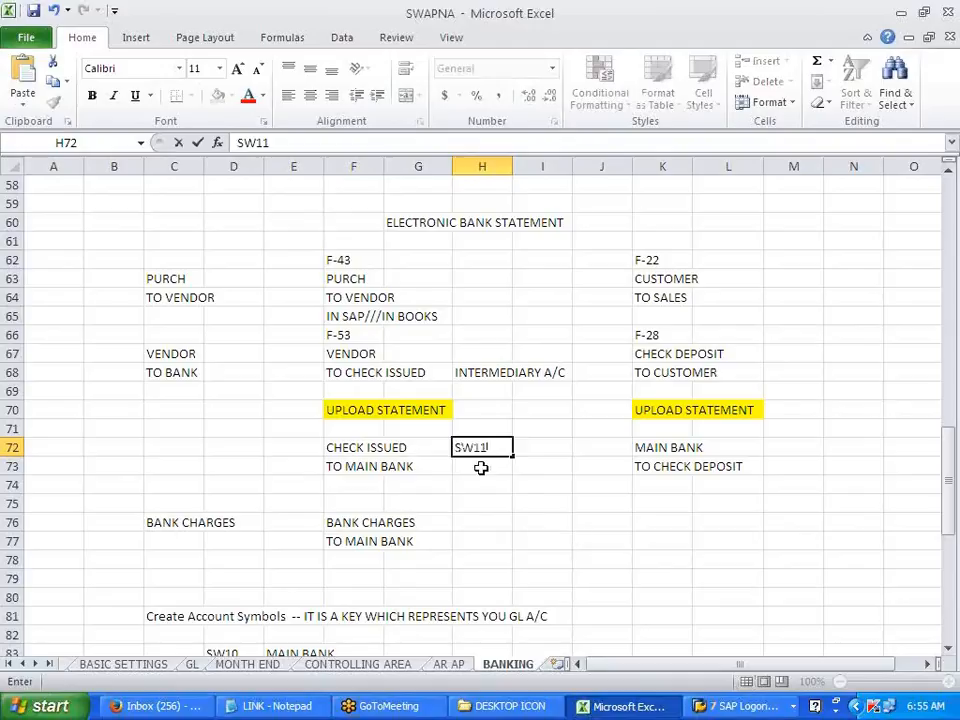
key(Return)
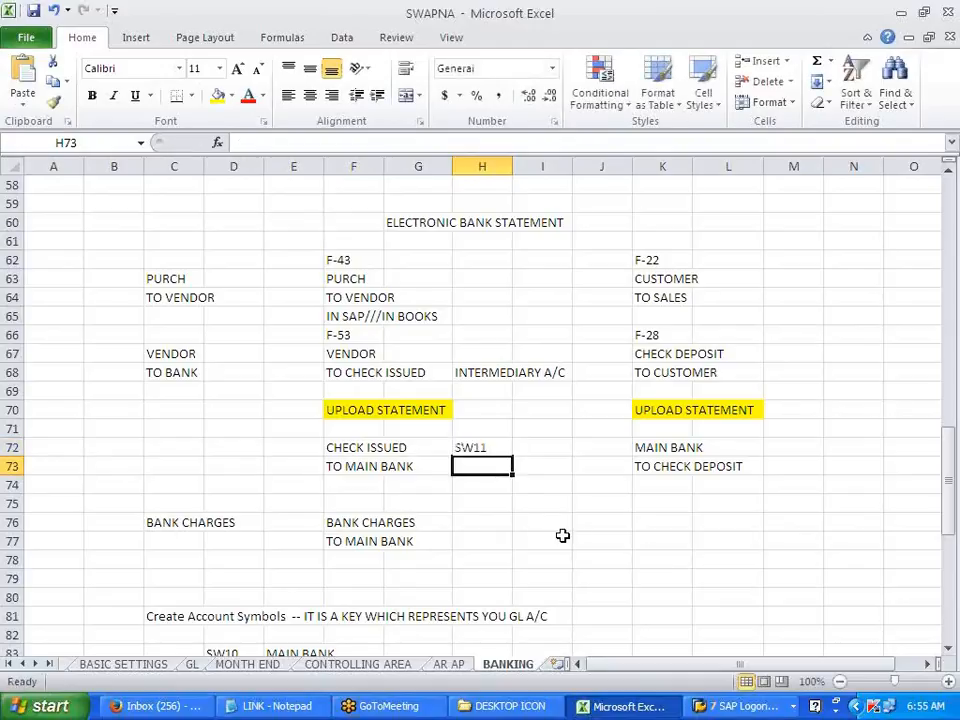
text(SW10)
click(566, 545)
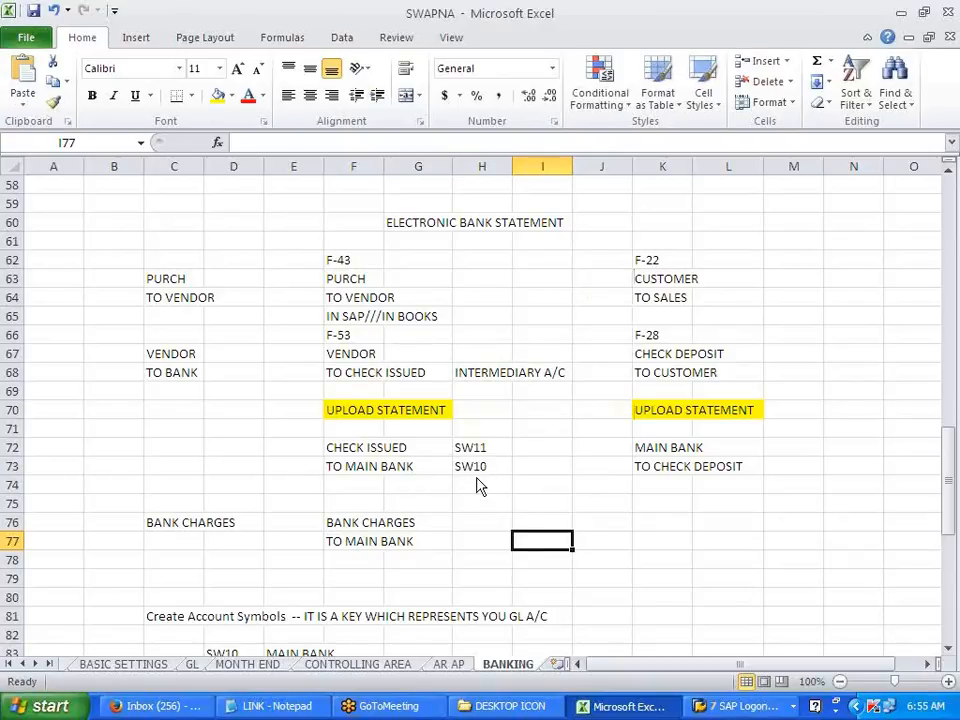
key(alt+Tab)
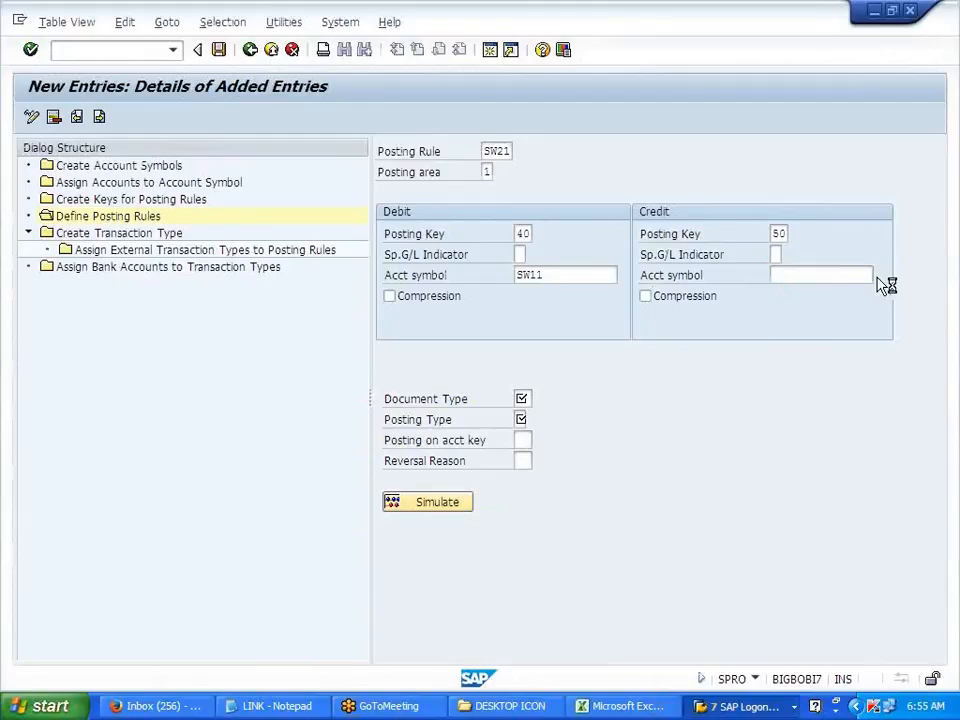
- Choose SW10 from the account symbol list as the credit account symbol of rule SW21
click(880, 280)
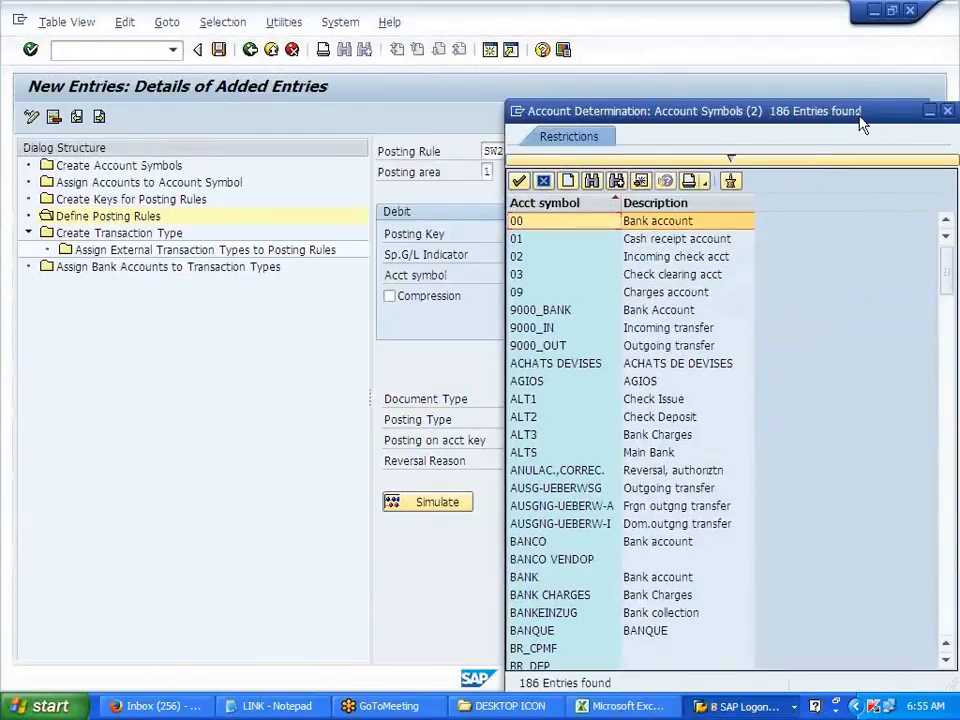
scroll(690, 525, down, 15)
scroll(697, 535, down, 20)
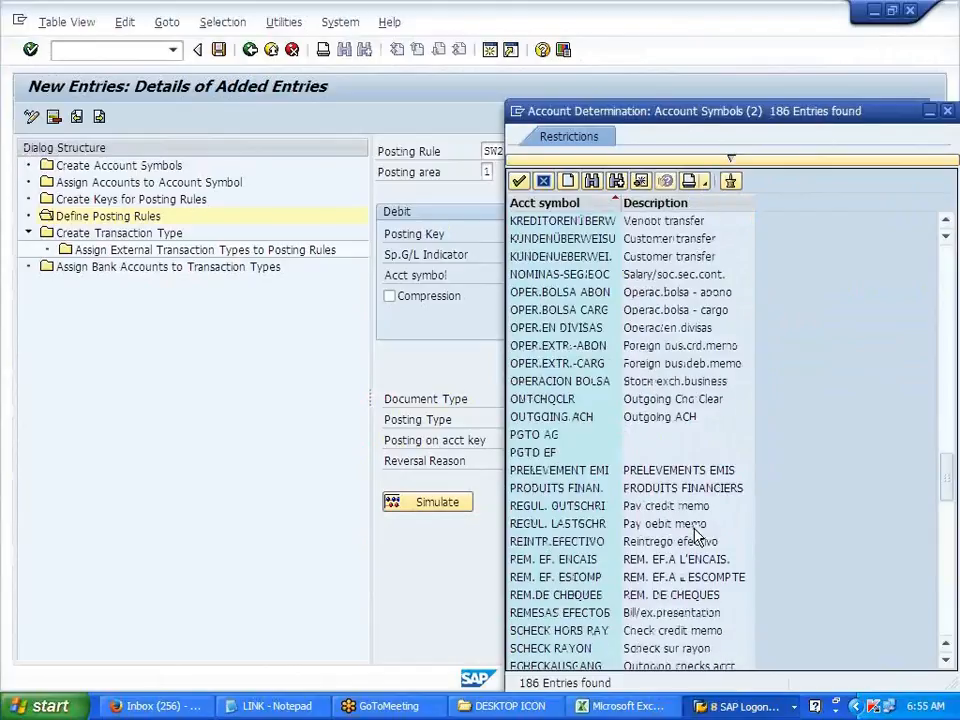
double_click(555, 387)
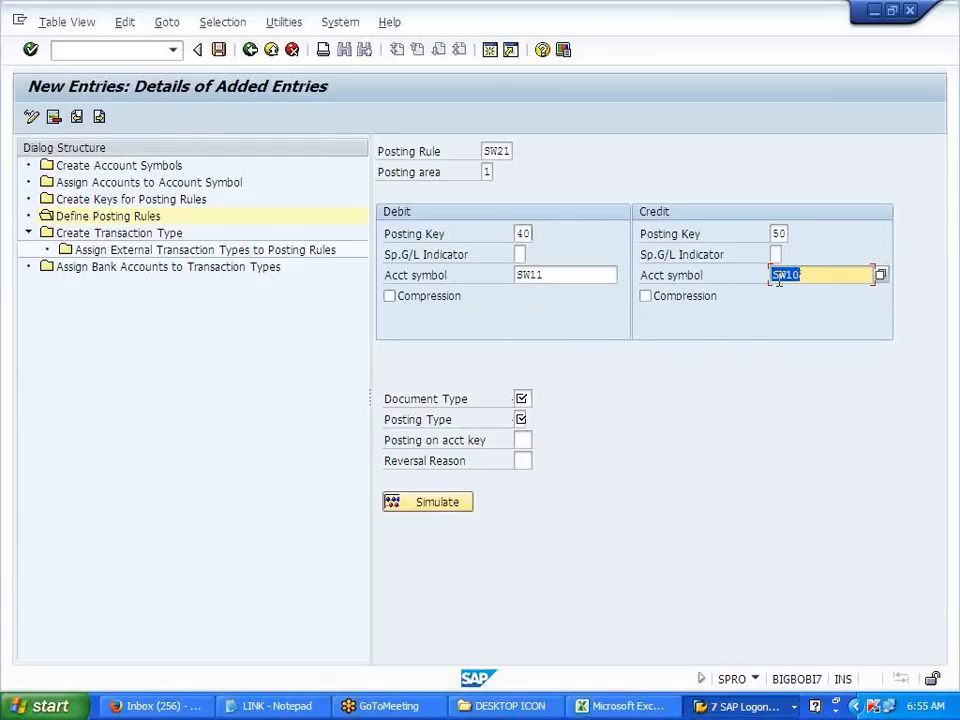
- Set the document type of rule SW21 to SA and its posting type to 1, Post to G/L account
click(521, 398)
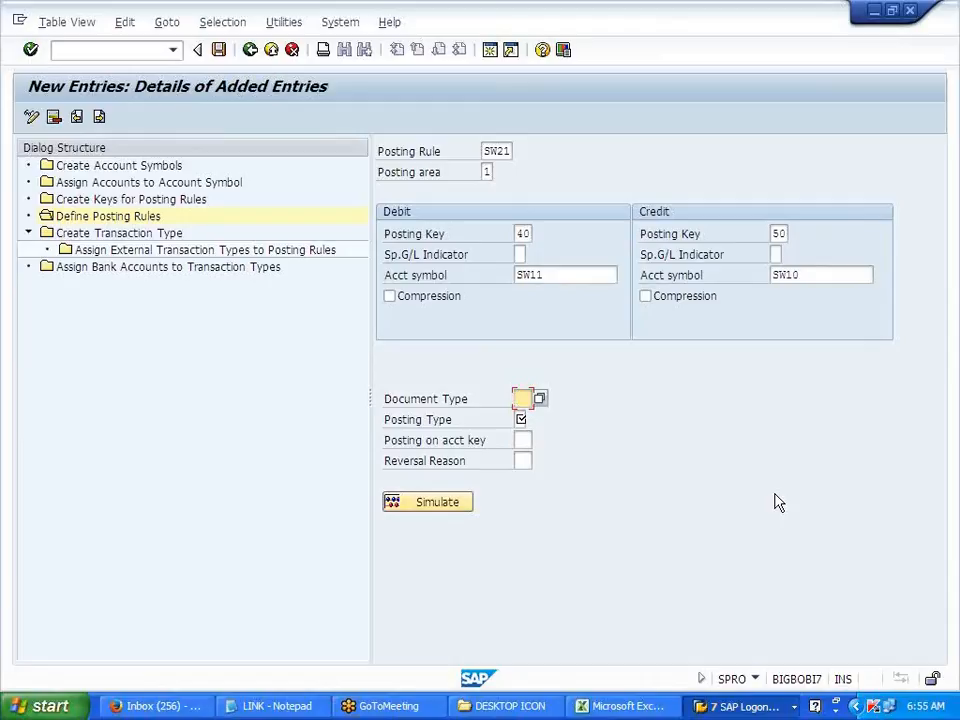
text(SA)
click(523, 420)
click(533, 421)
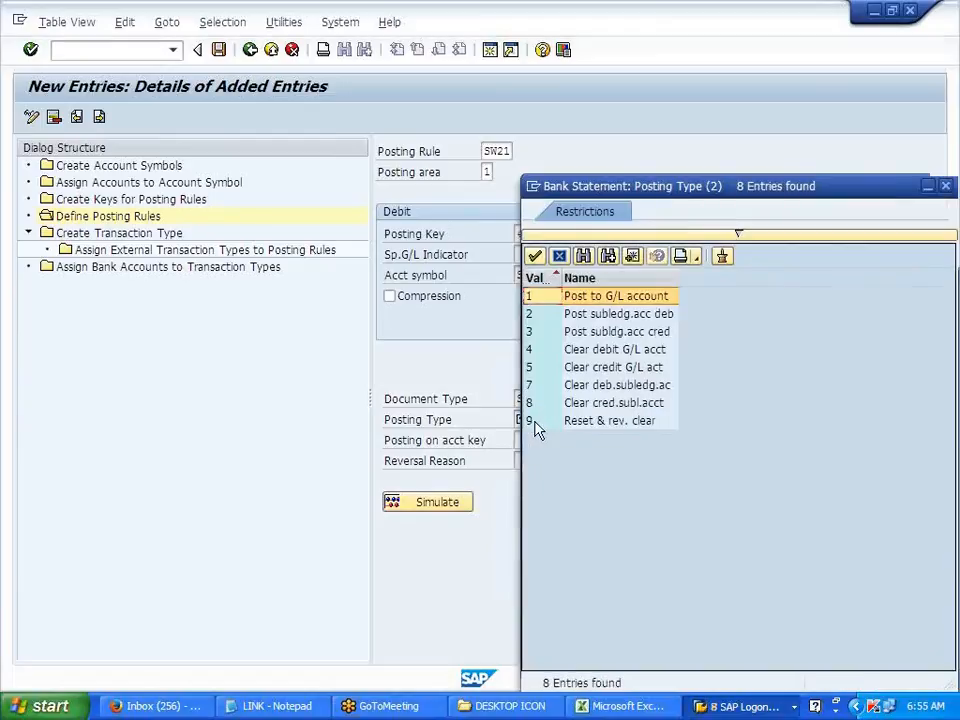
double_click(590, 298)
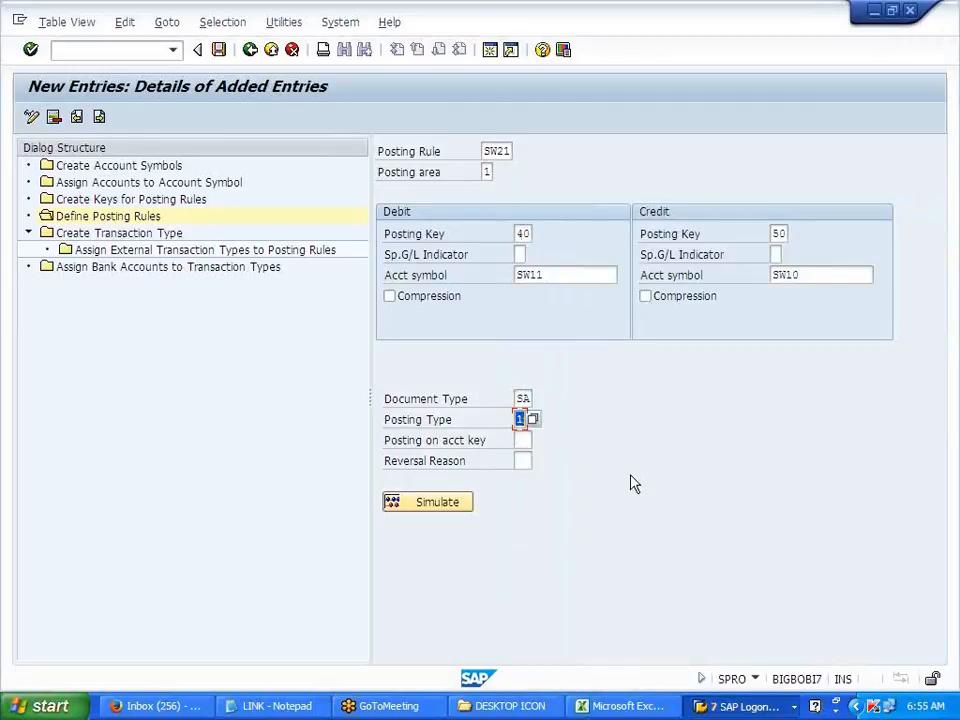
key(Return)
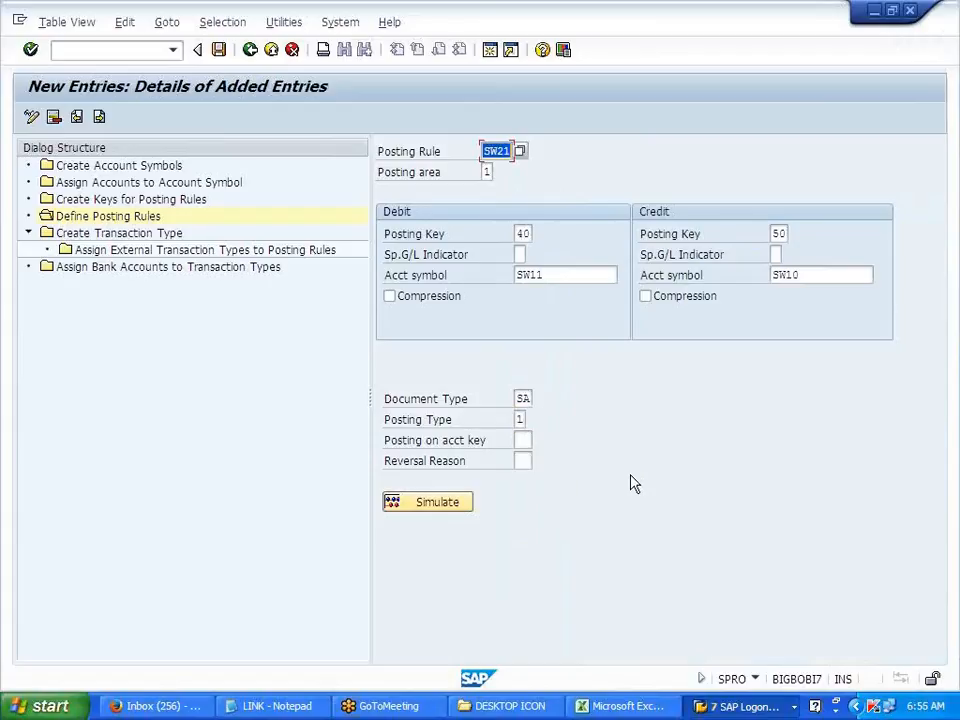
- In the Excel BANKING sheet, compare the CHECK ISSUED line of the F-53 entry with the one under UPLOAD STATEMENT, and return to SAP
key(alt+Tab)
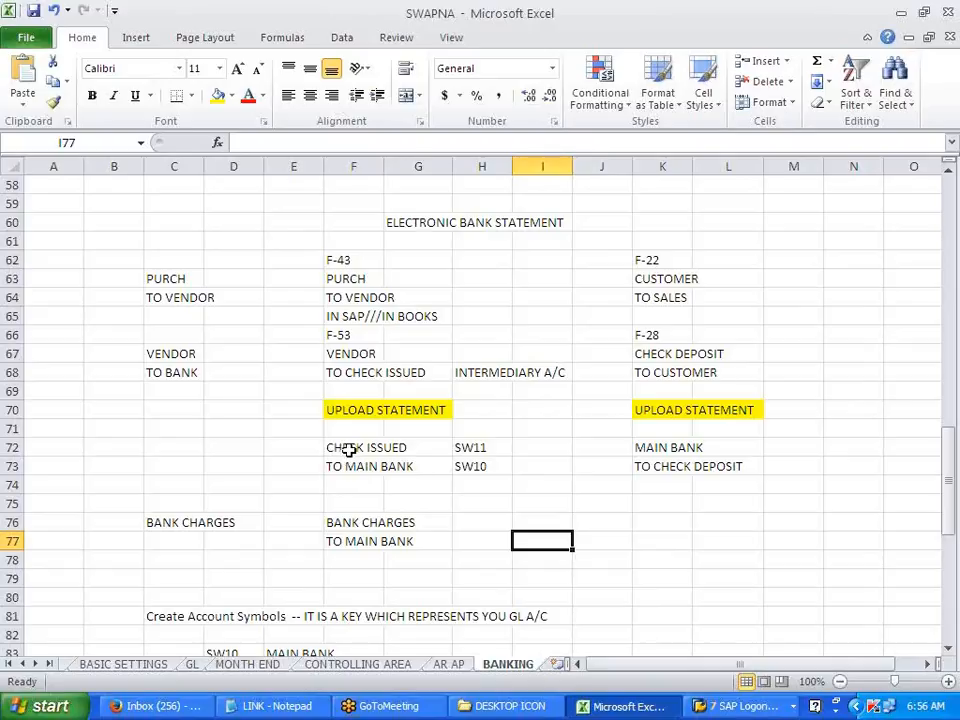
click(345, 451)
drag(345, 451, 467, 465)
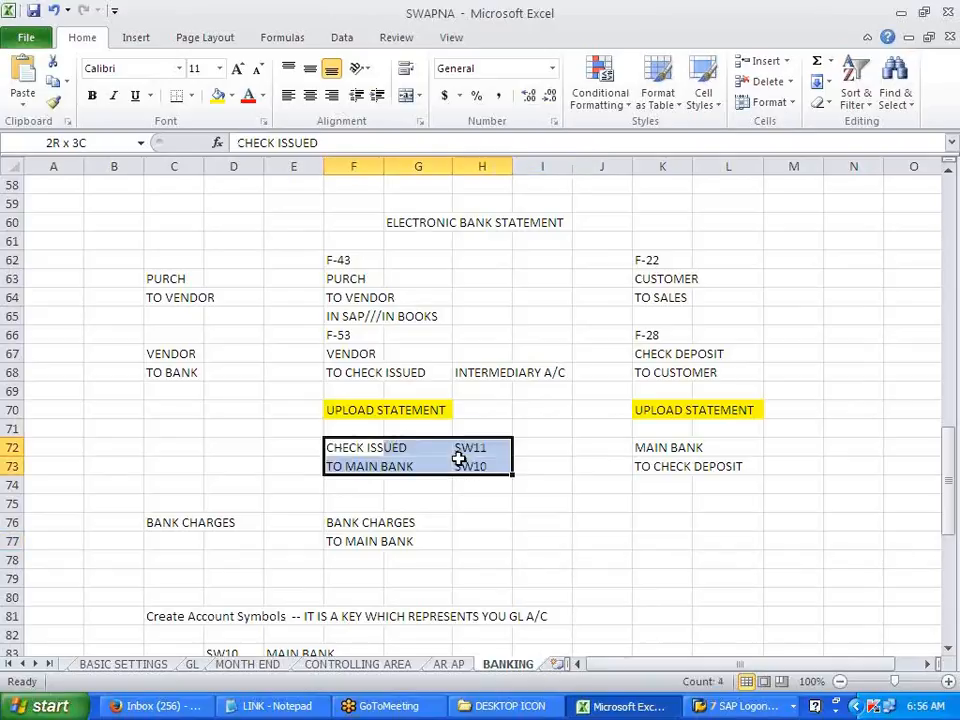
click(497, 528)
click(364, 356)
click(368, 374)
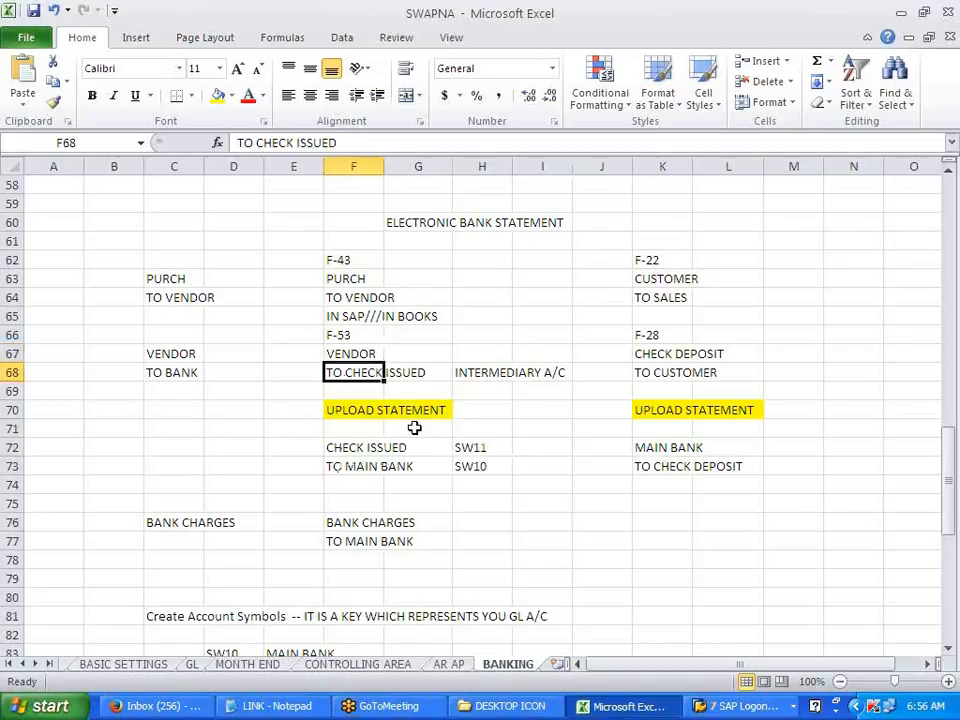
drag(357, 372, 422, 370)
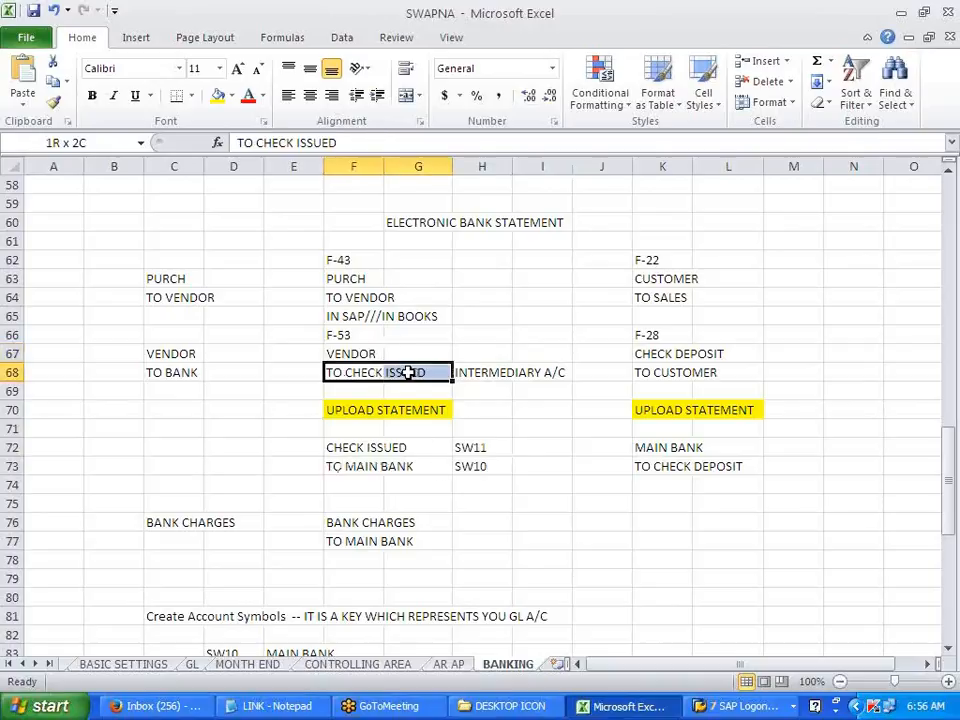
click(357, 449)
drag(357, 449, 440, 447)
drag(326, 372, 398, 372)
drag(336, 447, 405, 447)
drag(357, 375, 405, 372)
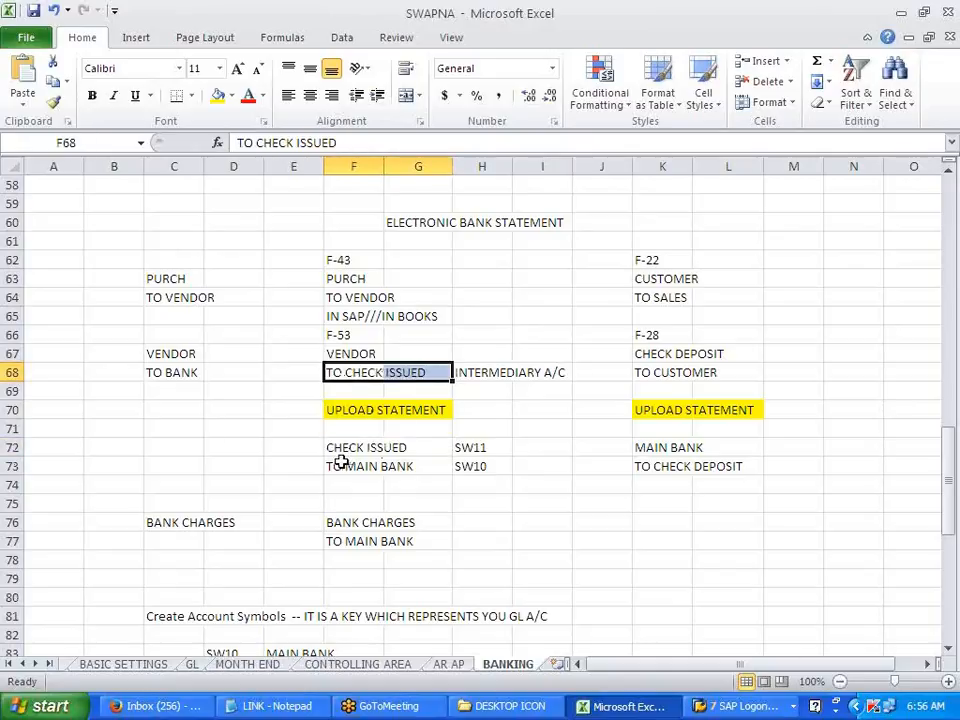
drag(338, 452, 426, 456)
key(alt+Tab)
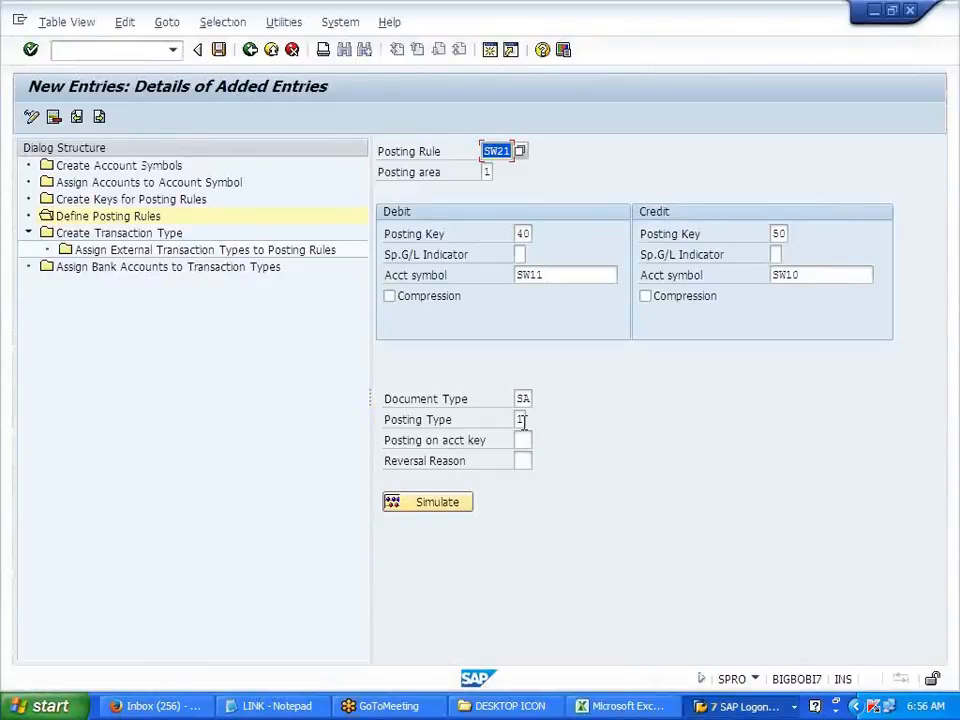
- Switch to the Excel BANKING sheet and insert four blank rows between the TO MAIN BANK line in row 73 and the BANK CHARGES entry
key(alt+Tab)
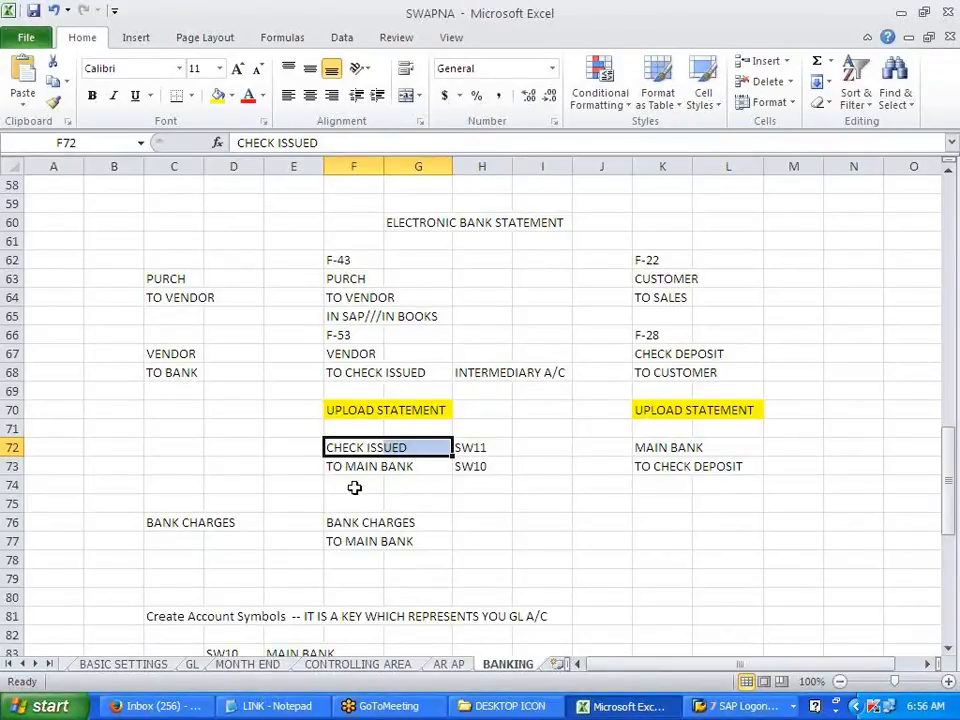
click(10, 503)
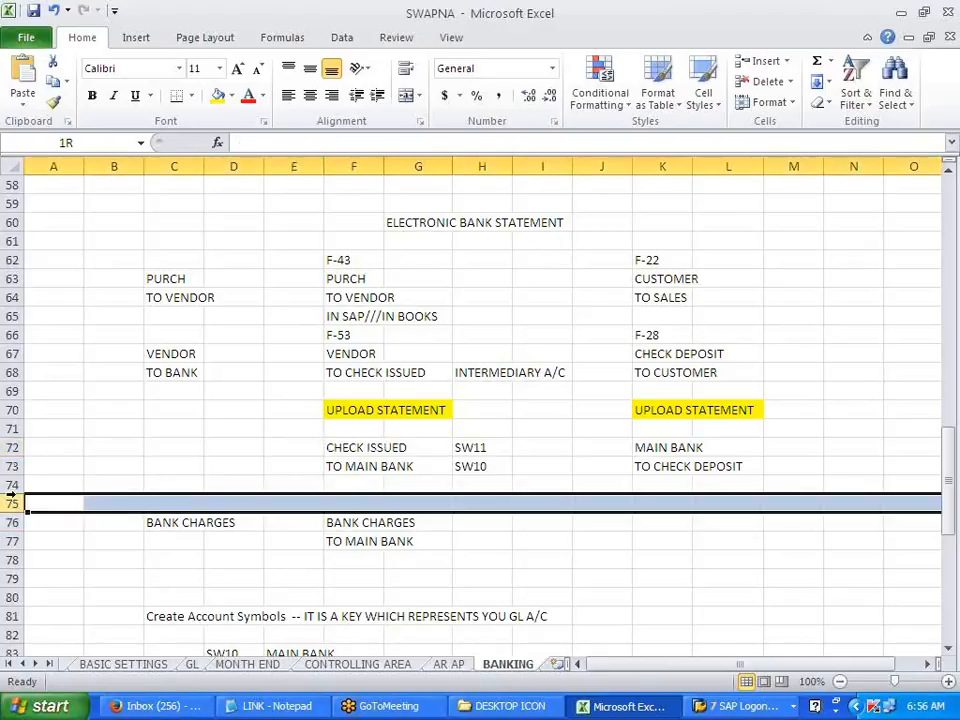
right_click(12, 500)
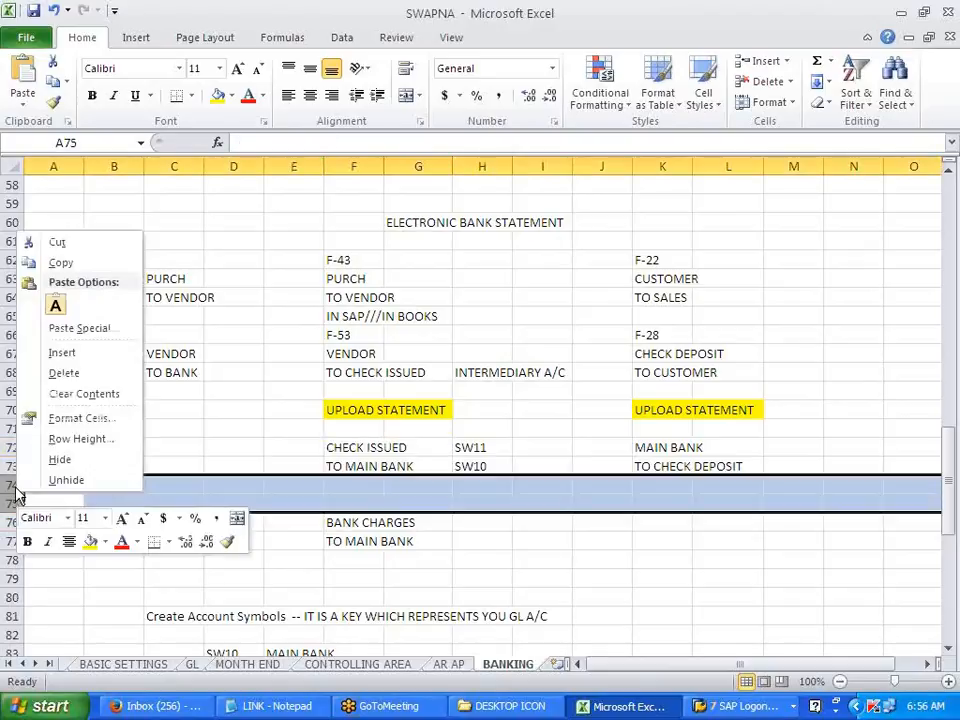
click(55, 353)
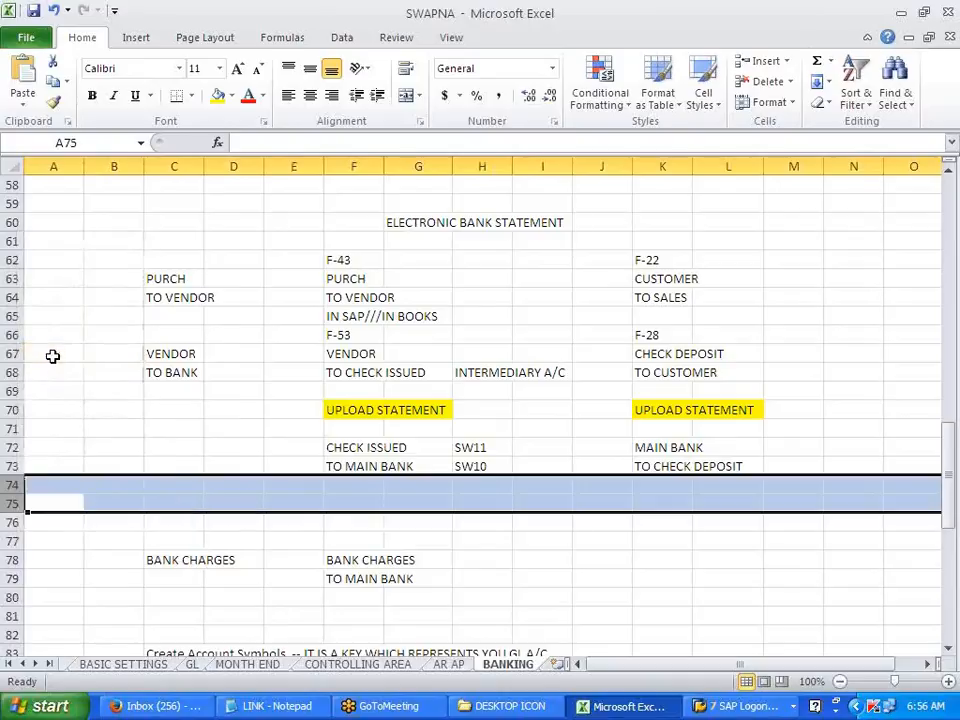
right_click(12, 488)
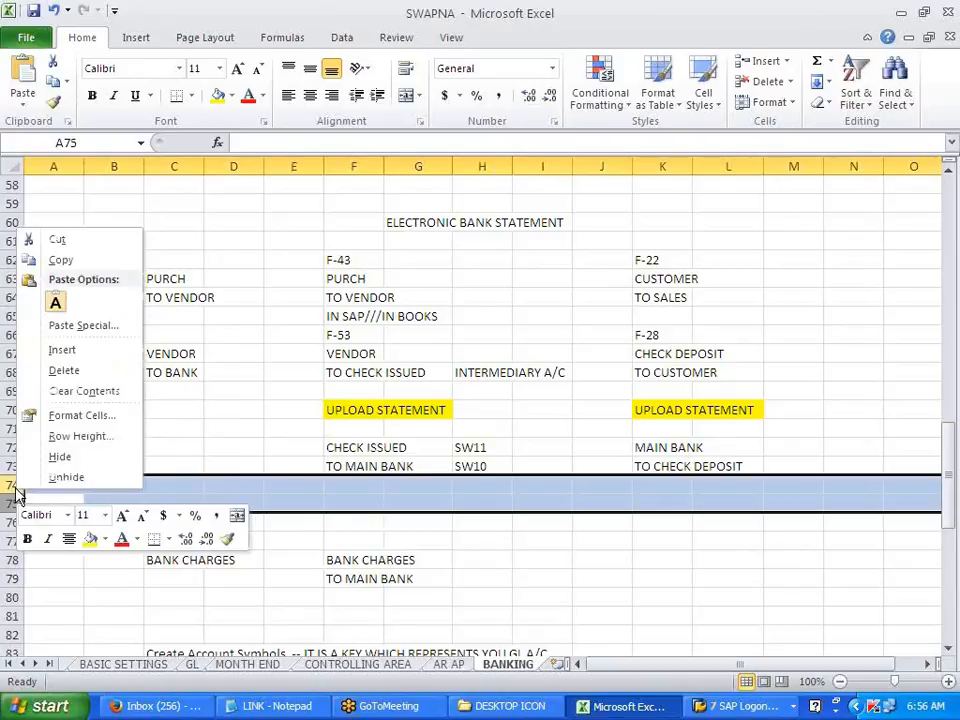
click(58, 352)
- Enter the note MANUAL CLEARING -- F-03 in cell F75 and return to the posting type of rule SW21 in SAP
click(345, 540)
click(375, 503)
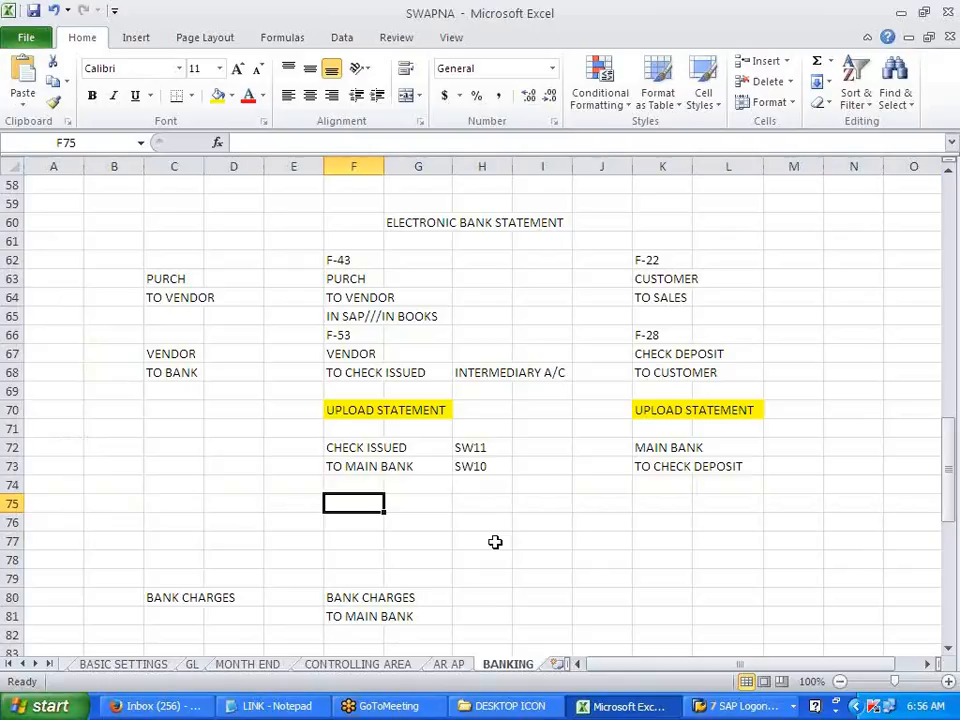
text(MANUAL)
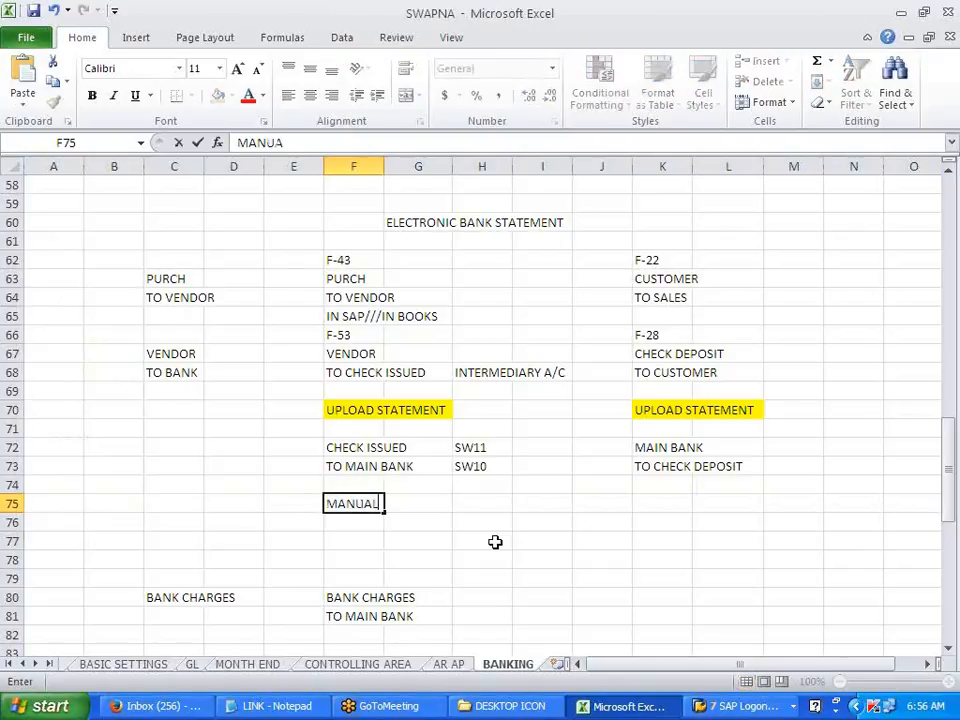
text( CLEAR)
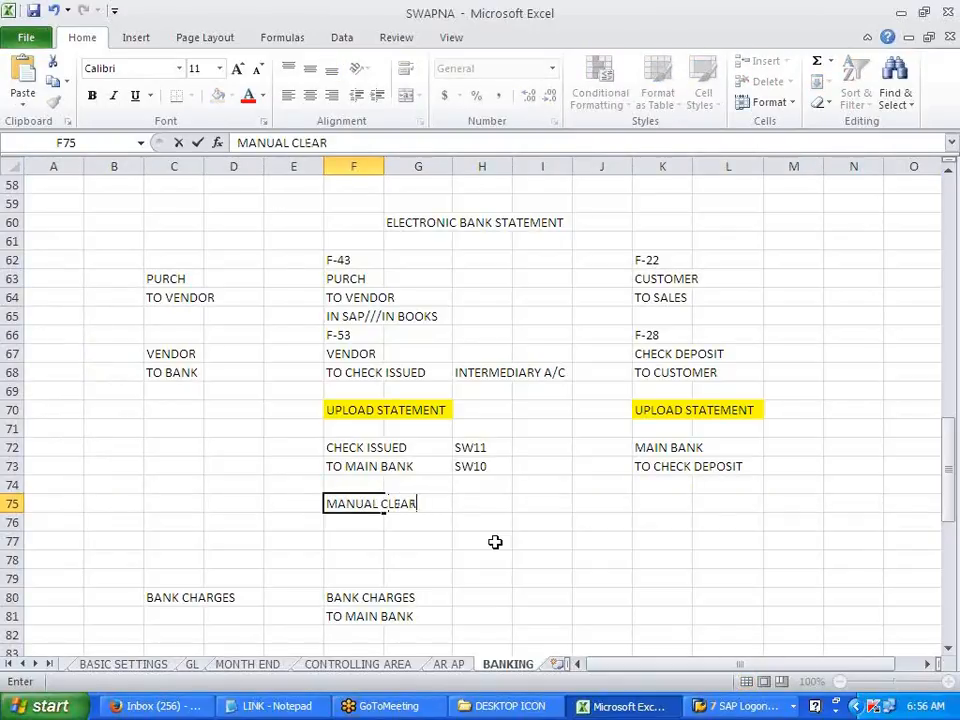
text(ING -- F-03)
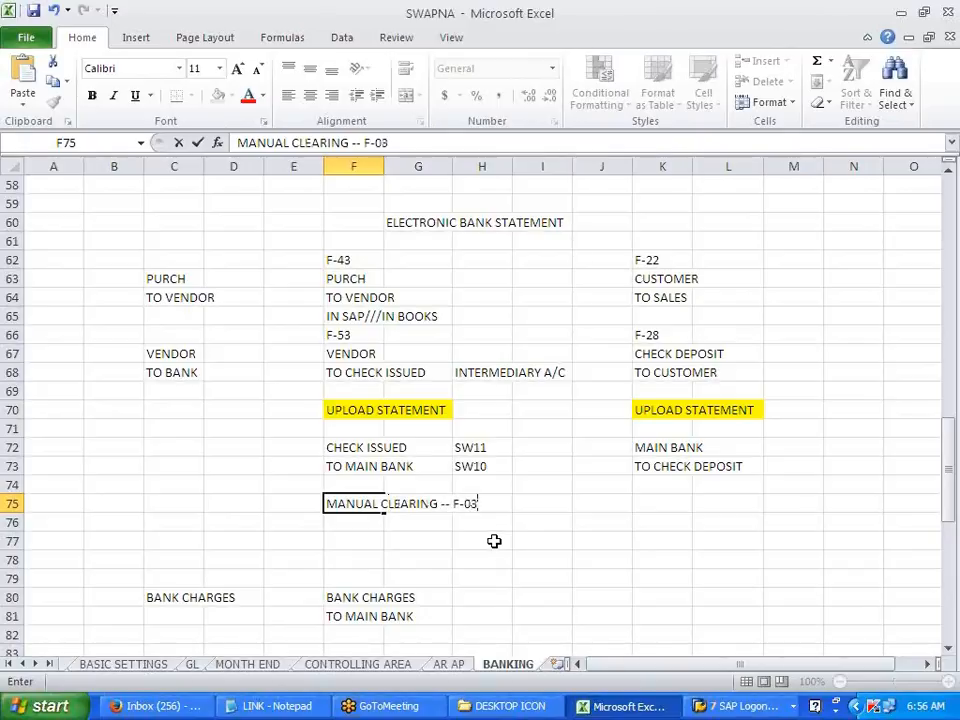
click(495, 542)
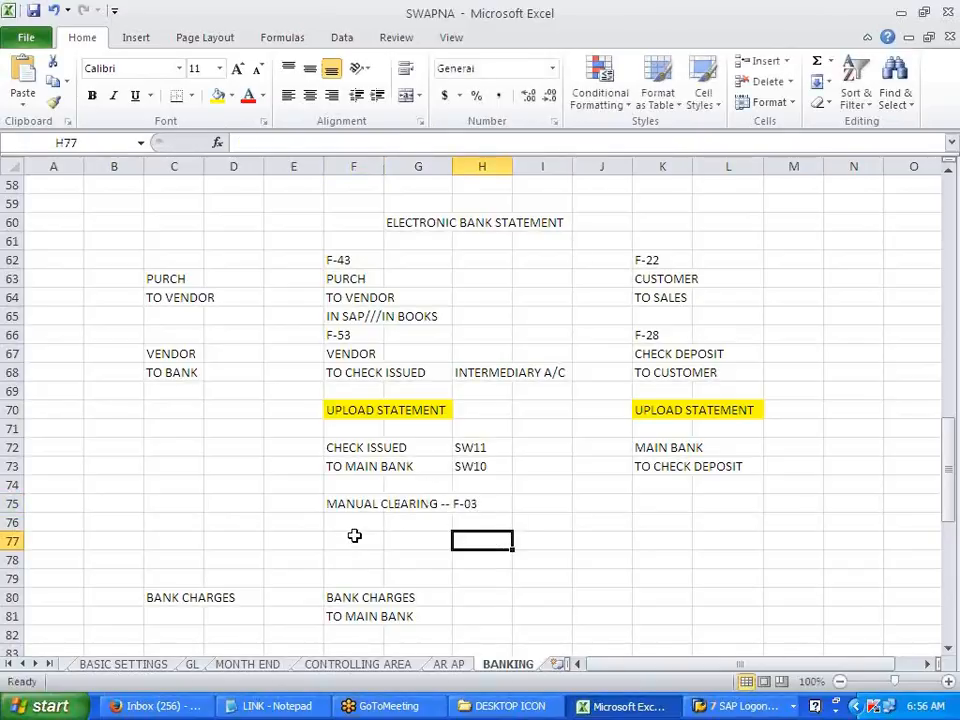
click(354, 535)
key(alt+Tab)
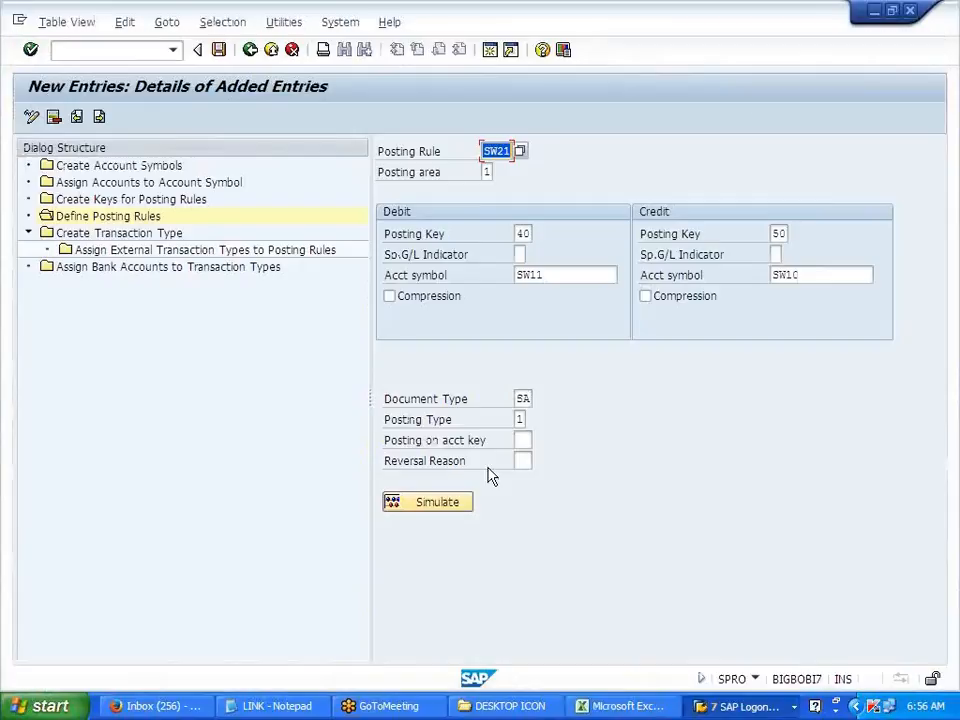
click(521, 420)
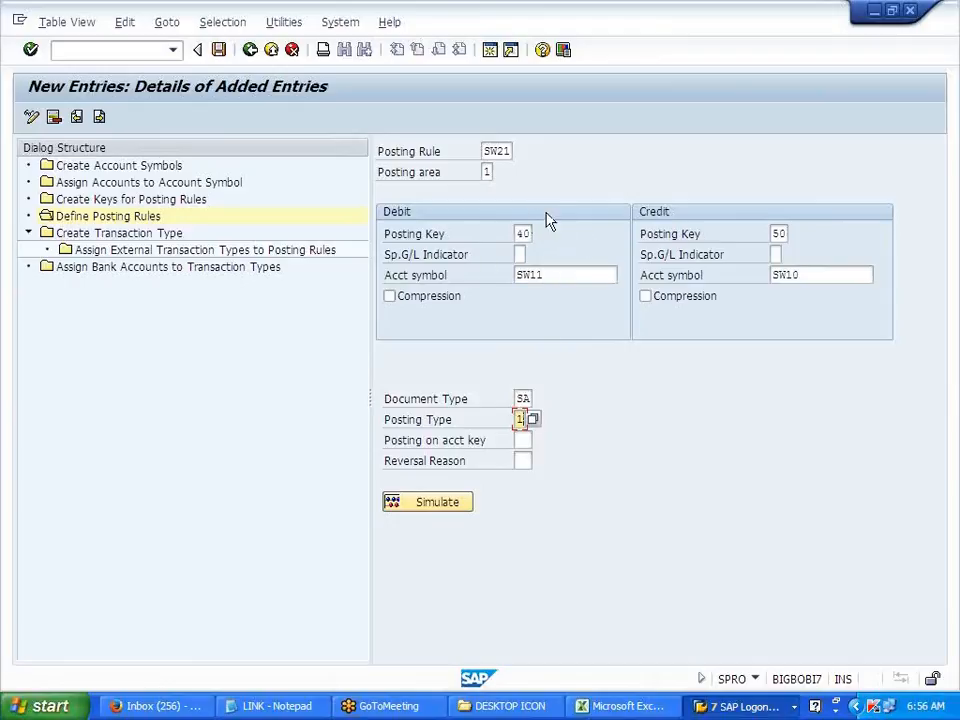
- In the Excel BANKING sheet, fill the CHECK ISSUED line F72:H72 with light green, and return to SAP
key(alt+Tab)
drag(358, 448, 480, 446)
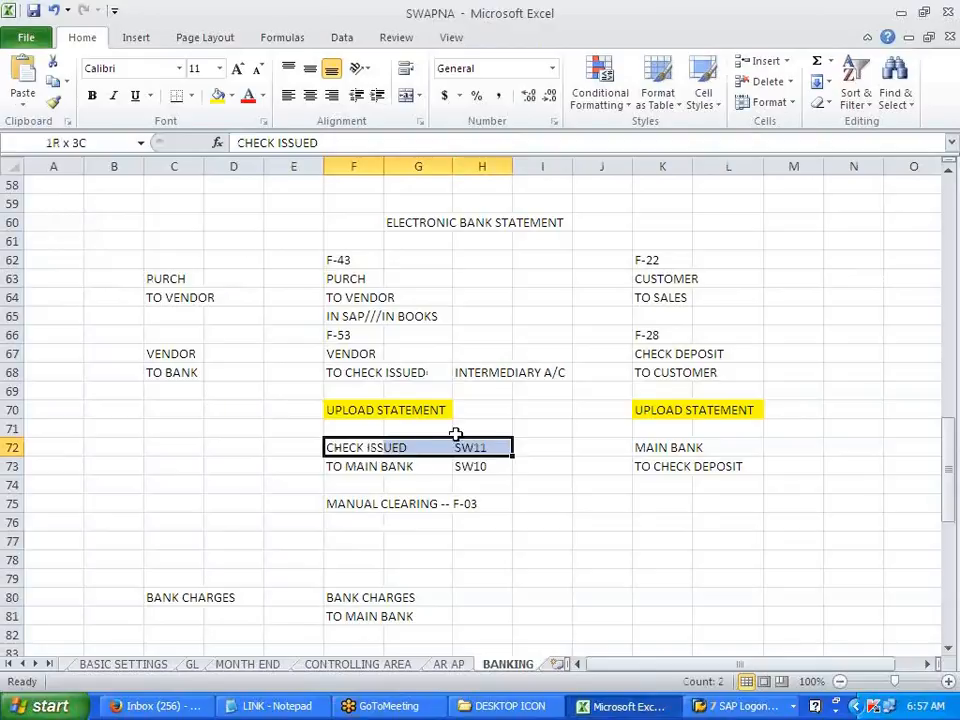
click(231, 95)
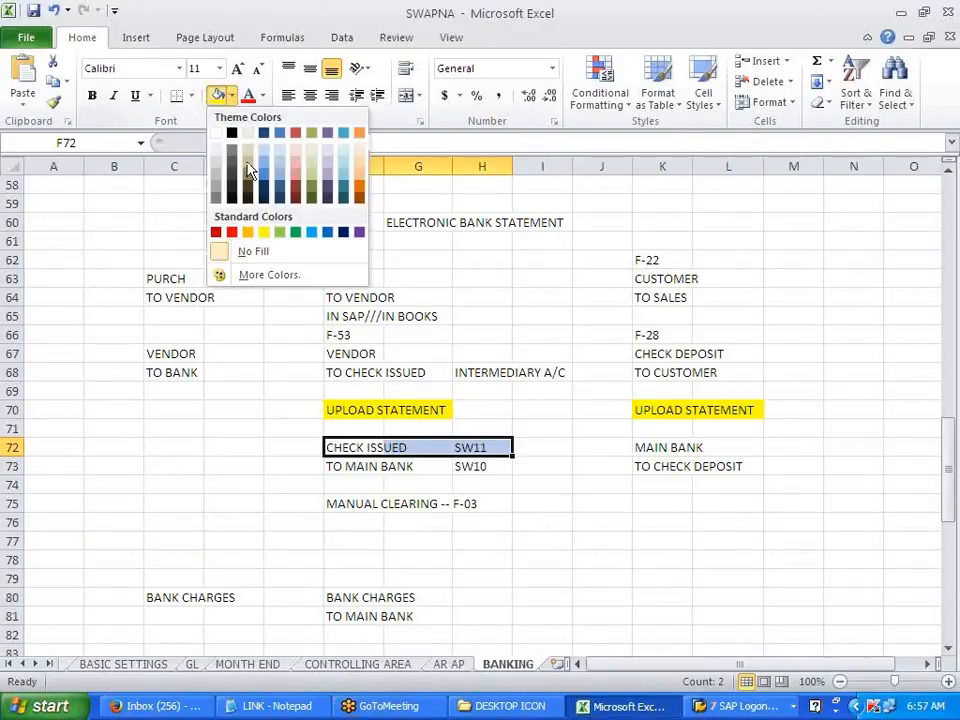
click(280, 235)
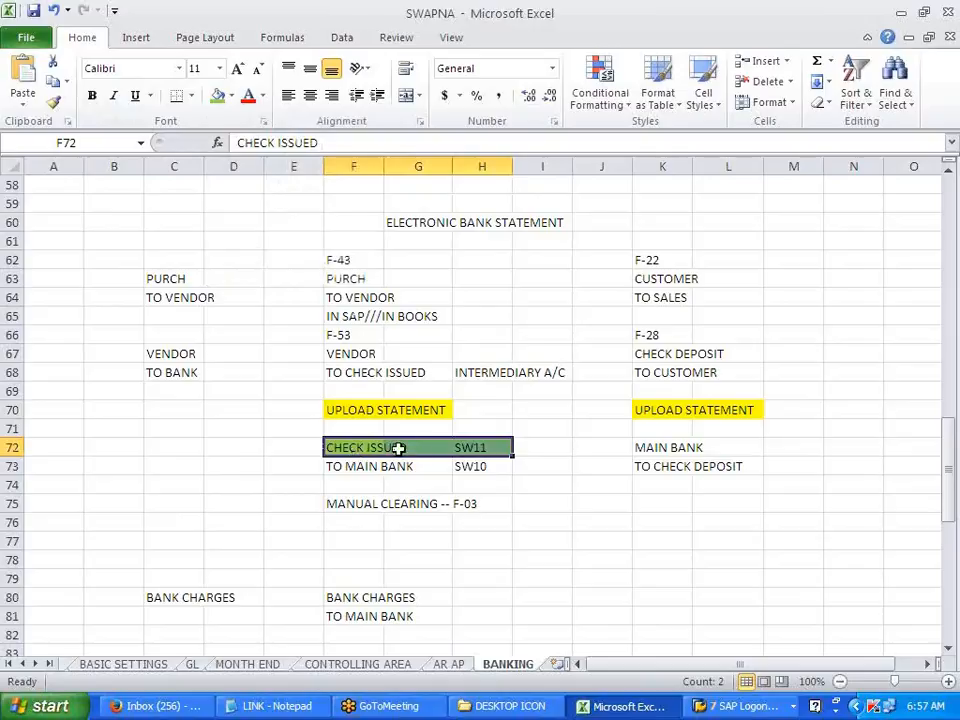
key(alt+Tab)
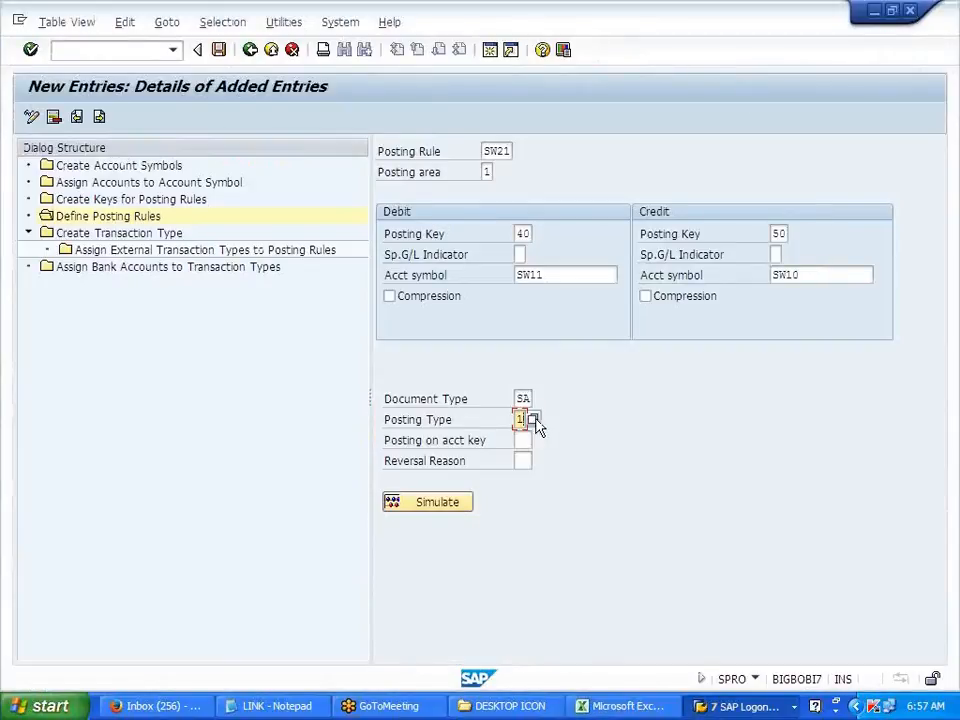
- Change the posting type of rule SW21 to 4, Clear debit G/L acct
click(531, 420)
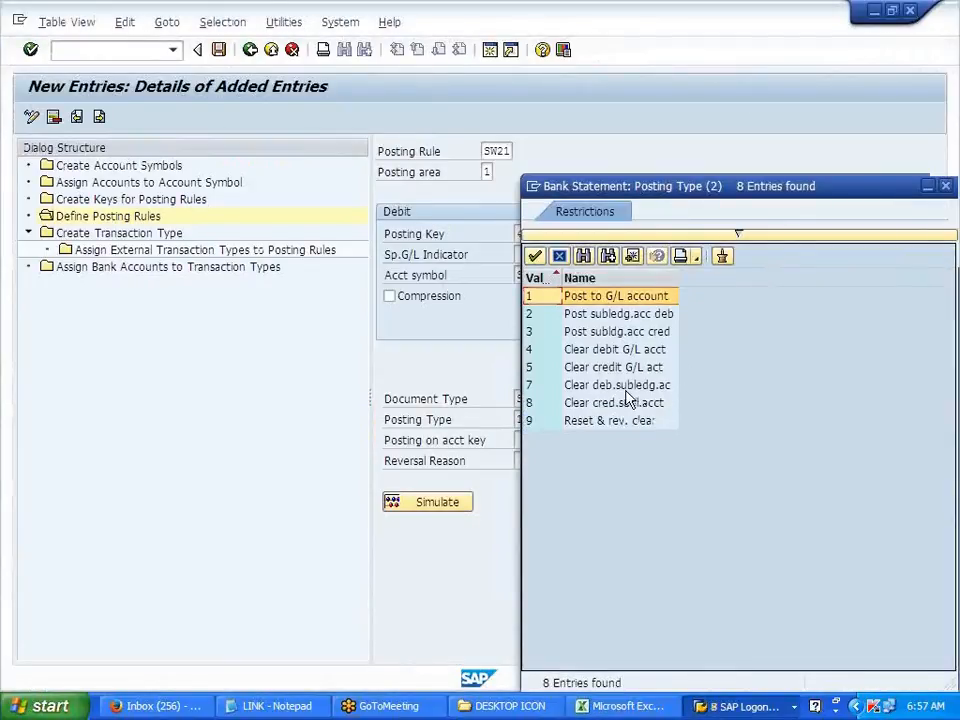
click(607, 352)
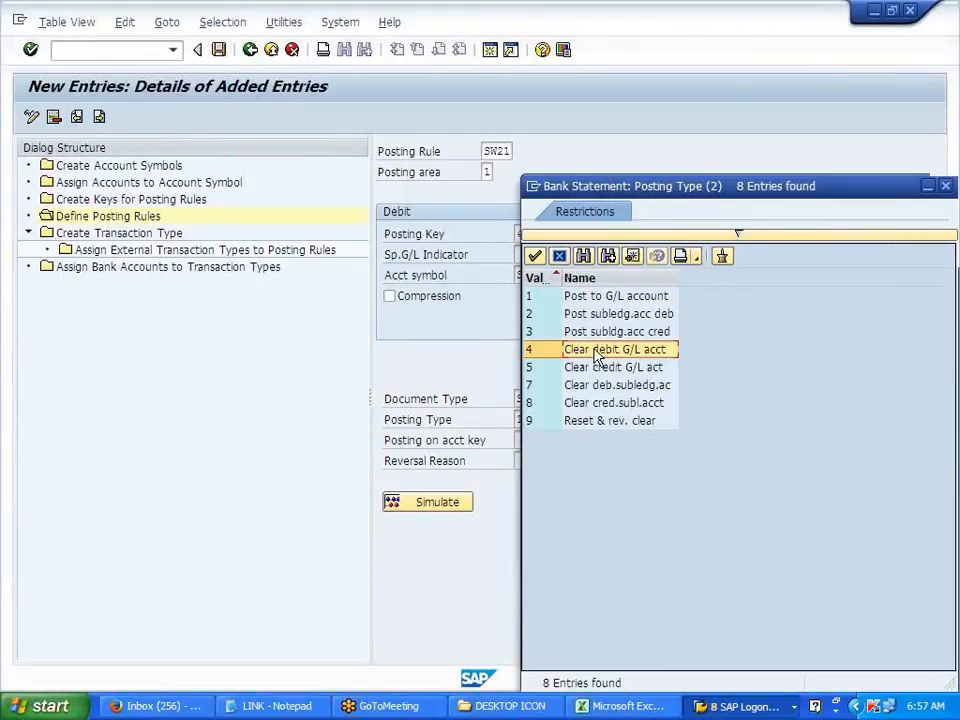
double_click(593, 352)
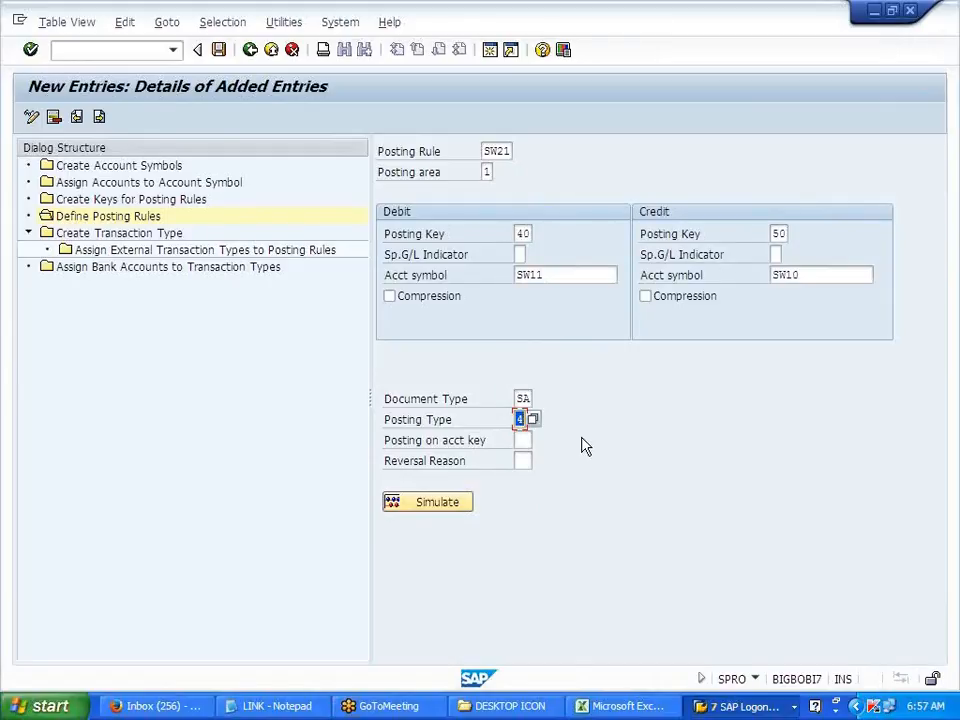
key(Return)
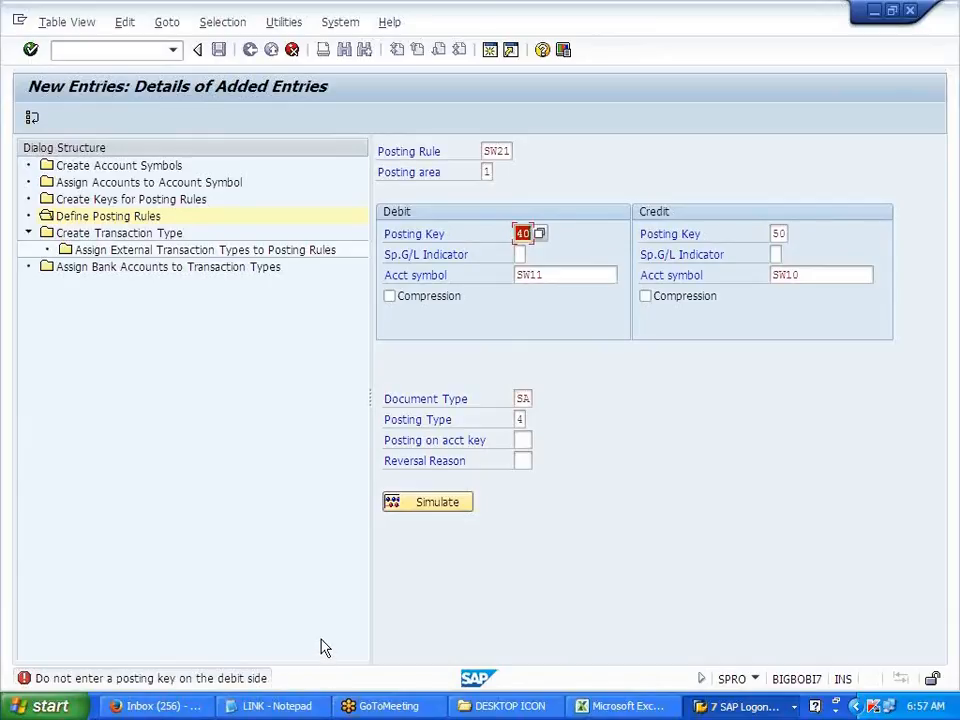
- Remove the debit posting key from rule SW21 and save the posting rule
key(BackSpace)
key(Return)
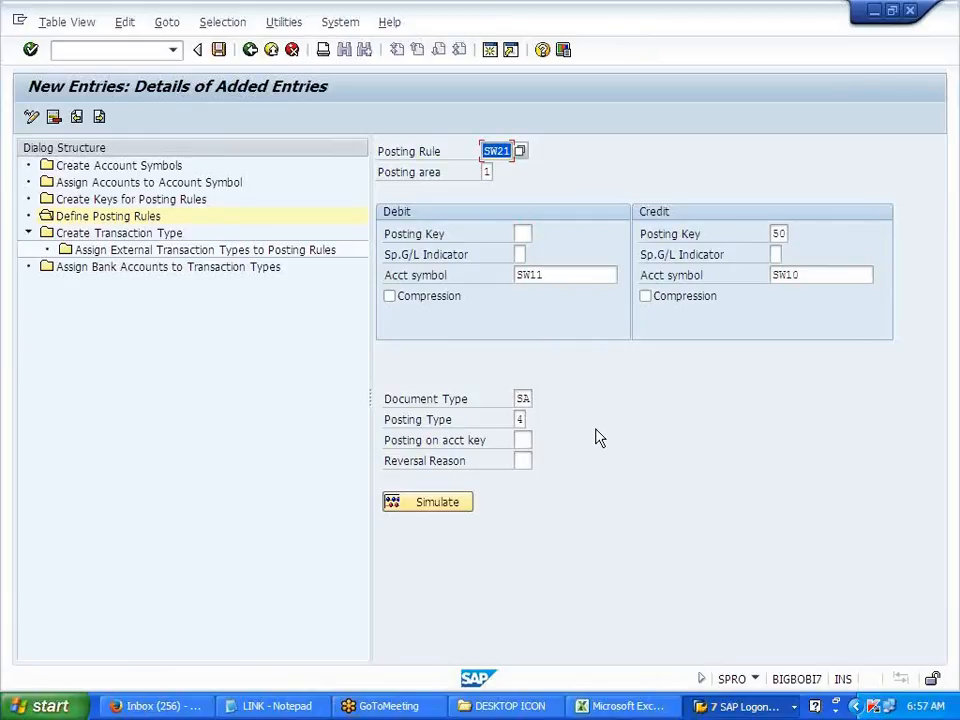
click(219, 51)
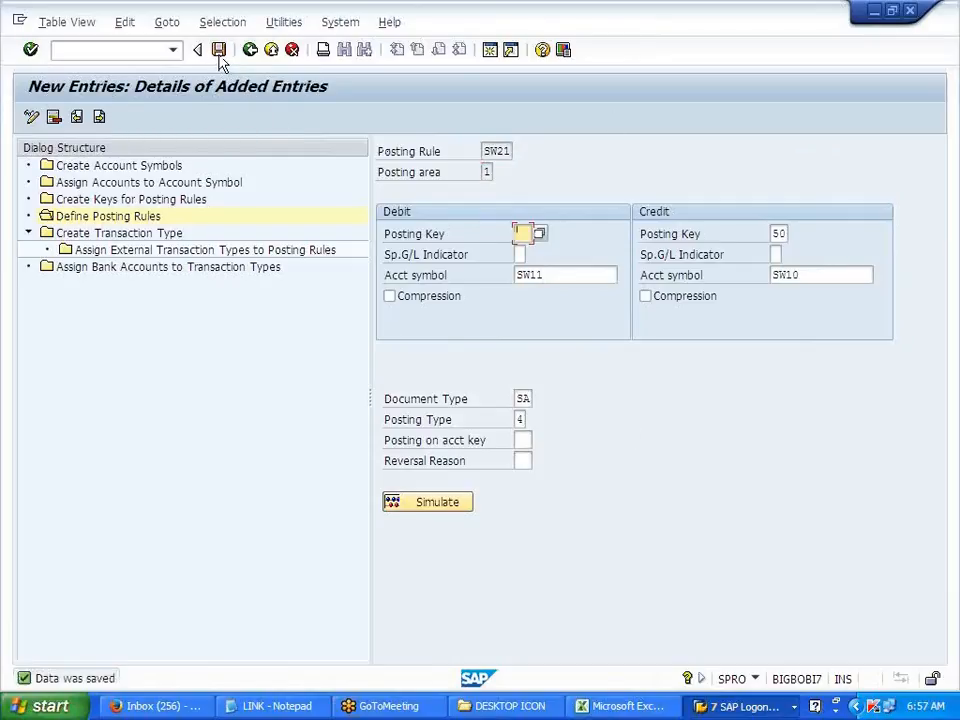
- Advance to a blank posting rule entry in SAP and, in the Excel BANKING sheet, enter SW21 in cell C112
click(99, 116)
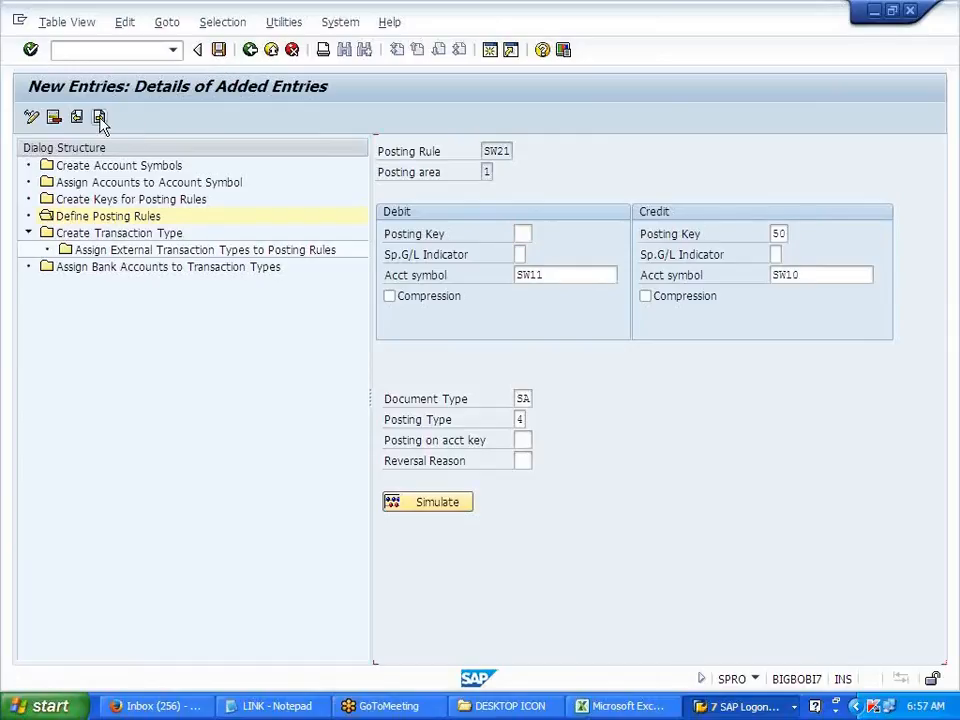
click(657, 708)
scroll(332, 544, down, 12)
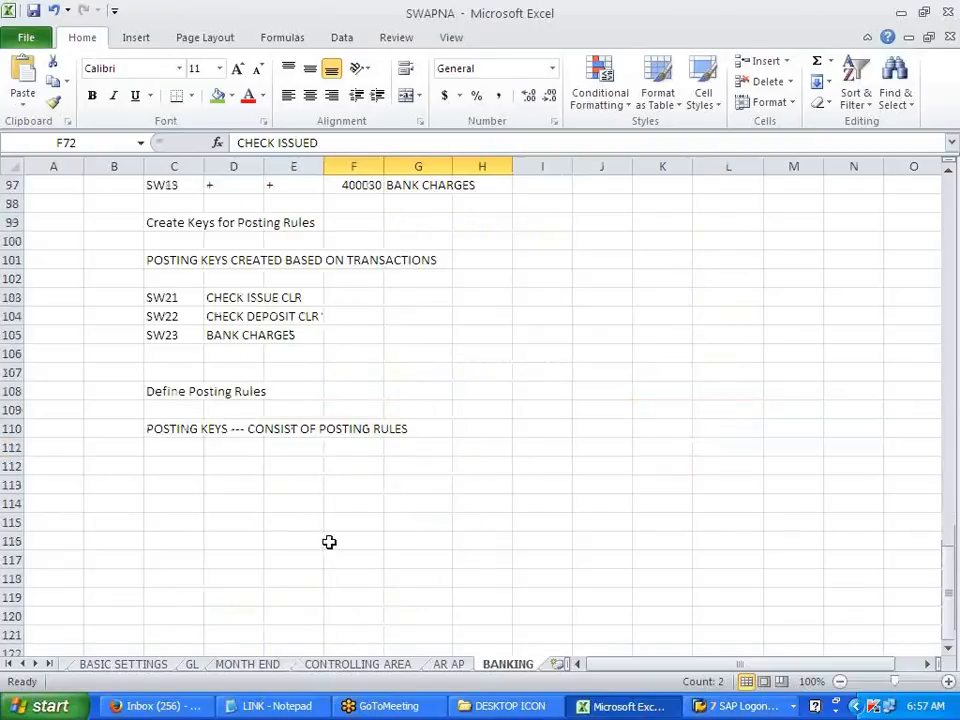
click(167, 467)
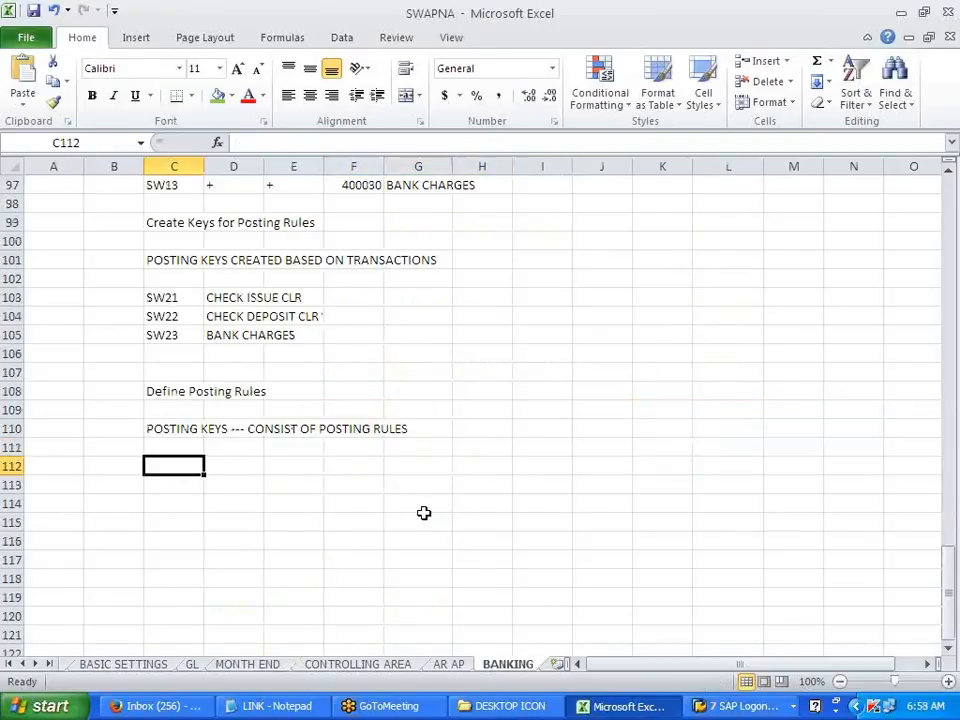
text(SW)
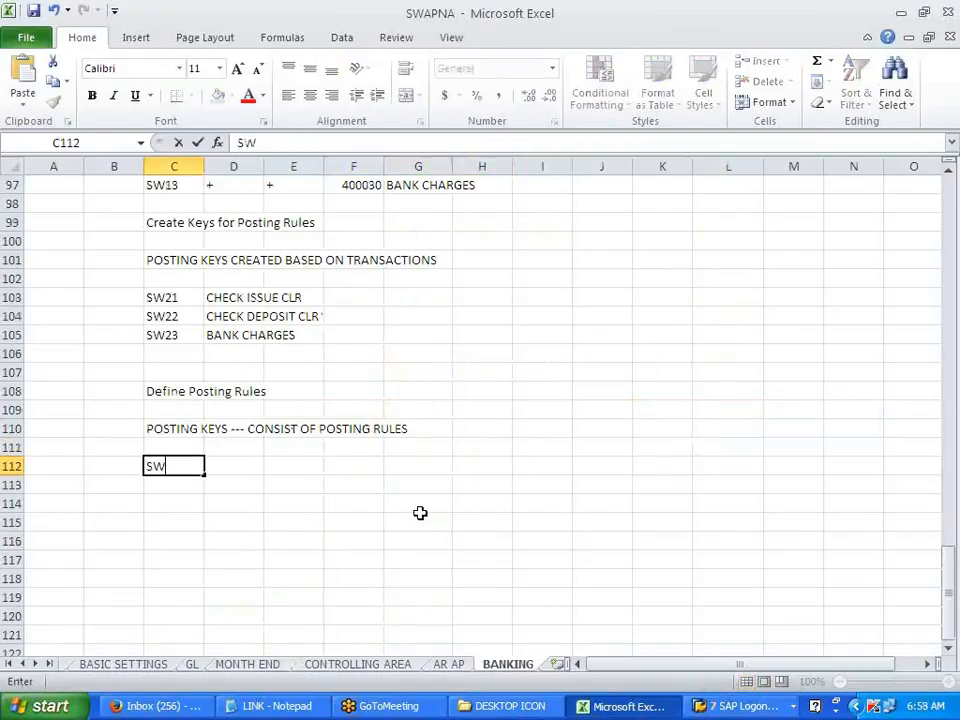
text(11)
key(BackSpace)
text(1)
click(419, 510)
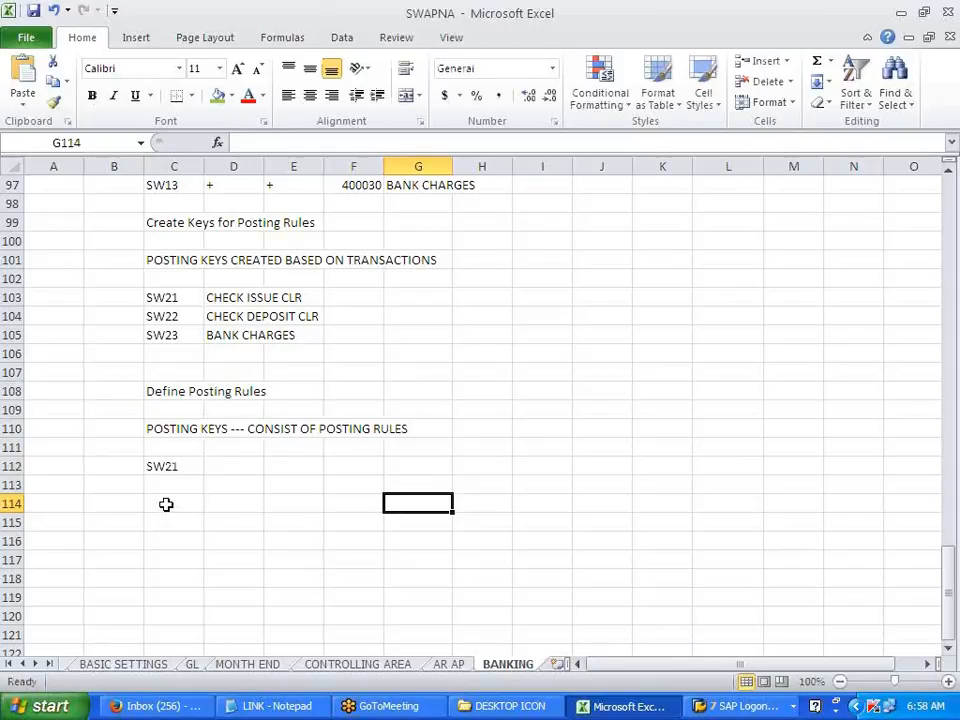
- Enter the second posting key, SW22, in cell C115 under Define Posting Rules
click(156, 521)
text(SW22)
click(260, 541)
- Enter account symbol SW10 in cell M72, beside MAIN BANK in the check deposit's upload statement entry
scroll(456, 497, up, 12)
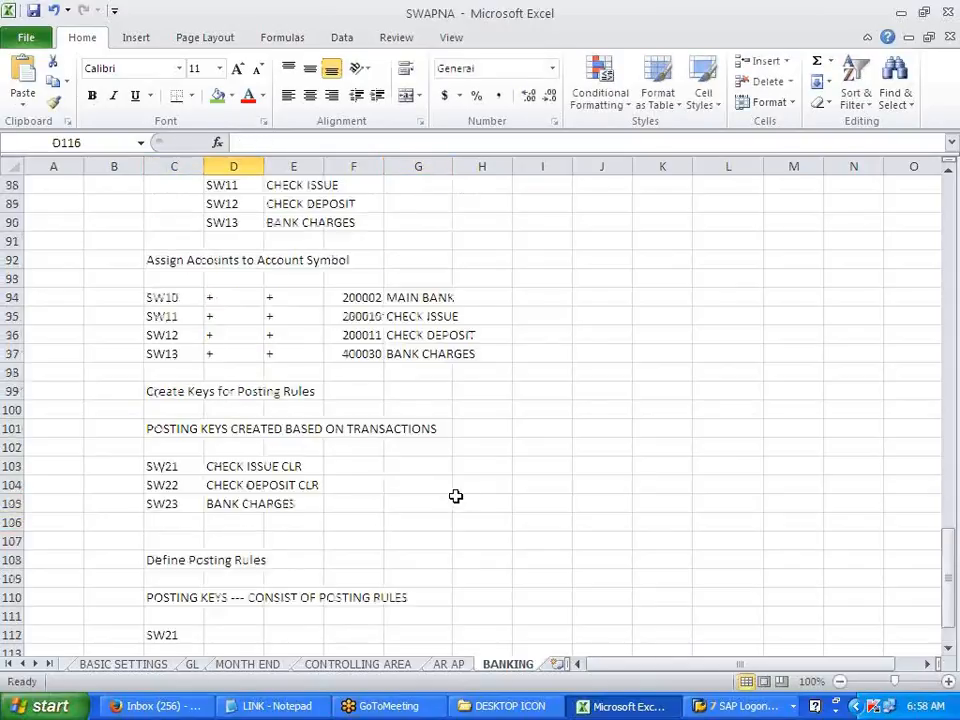
scroll(460, 495, down, 1)
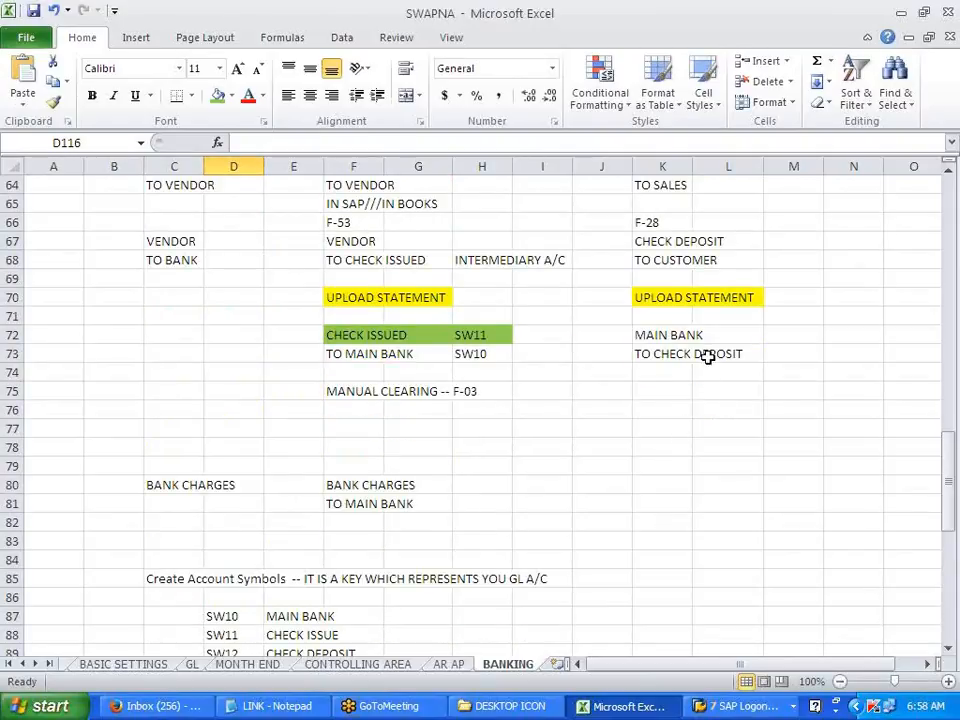
click(645, 333)
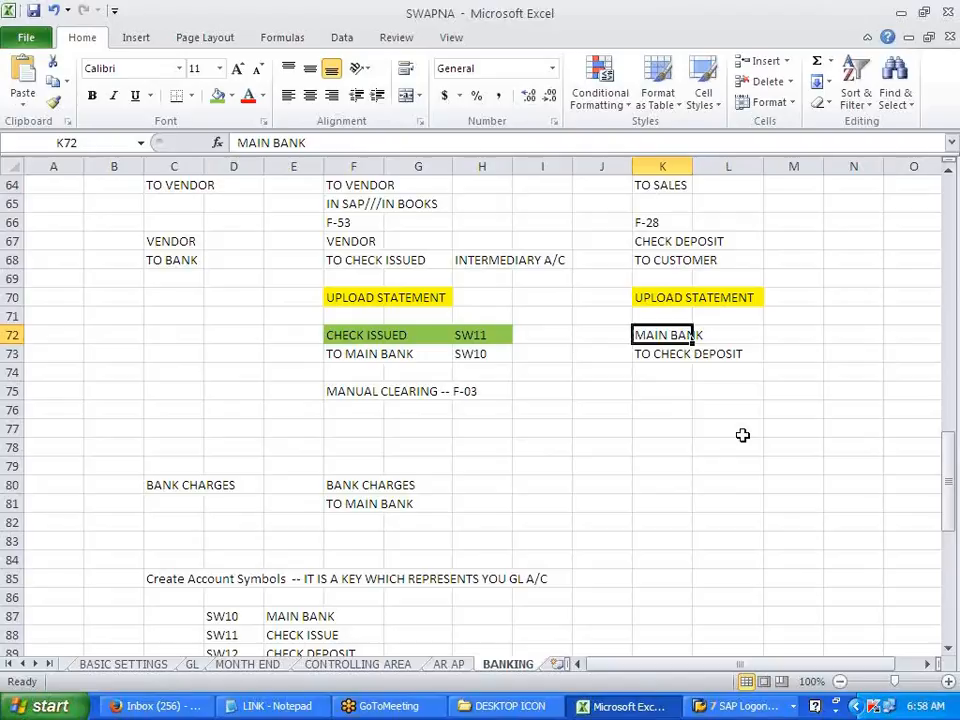
drag(784, 354, 797, 345)
click(795, 317)
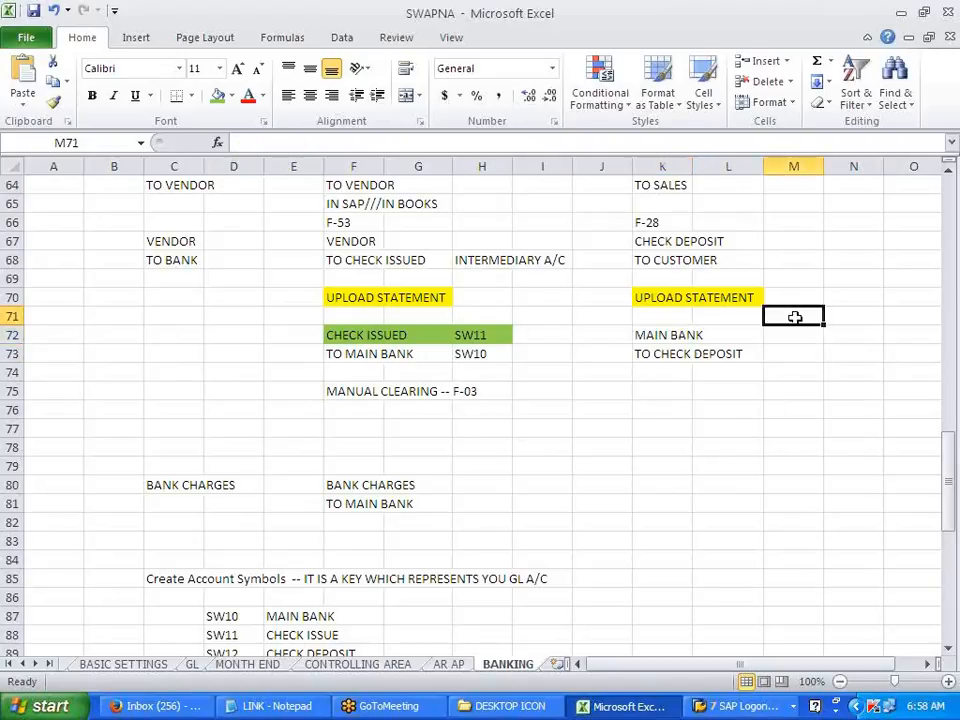
click(797, 335)
text(SW10)
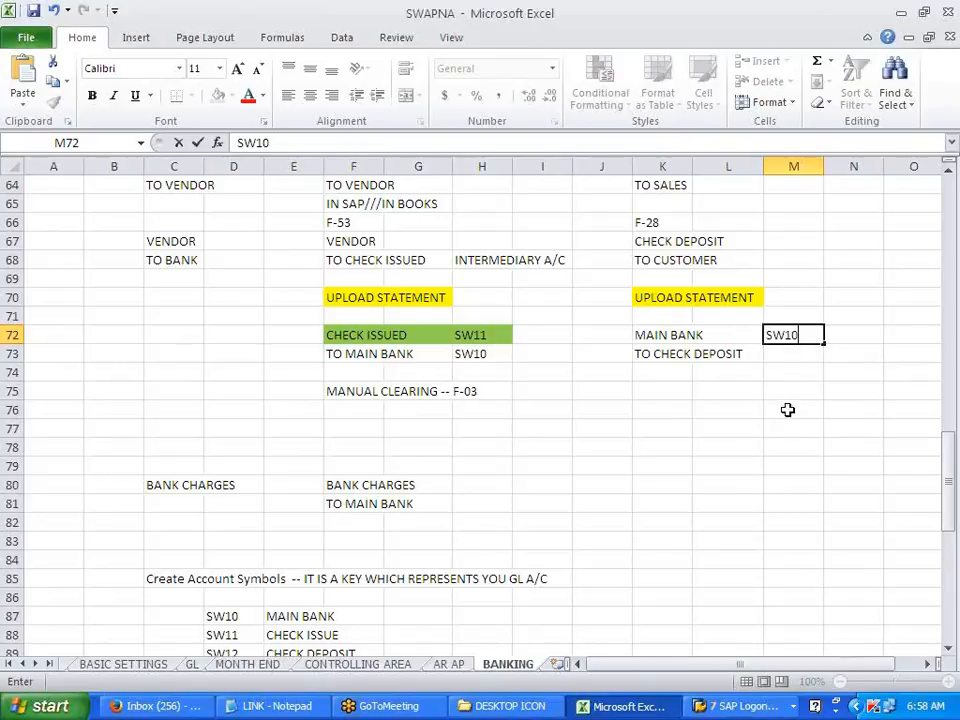
click(791, 368)
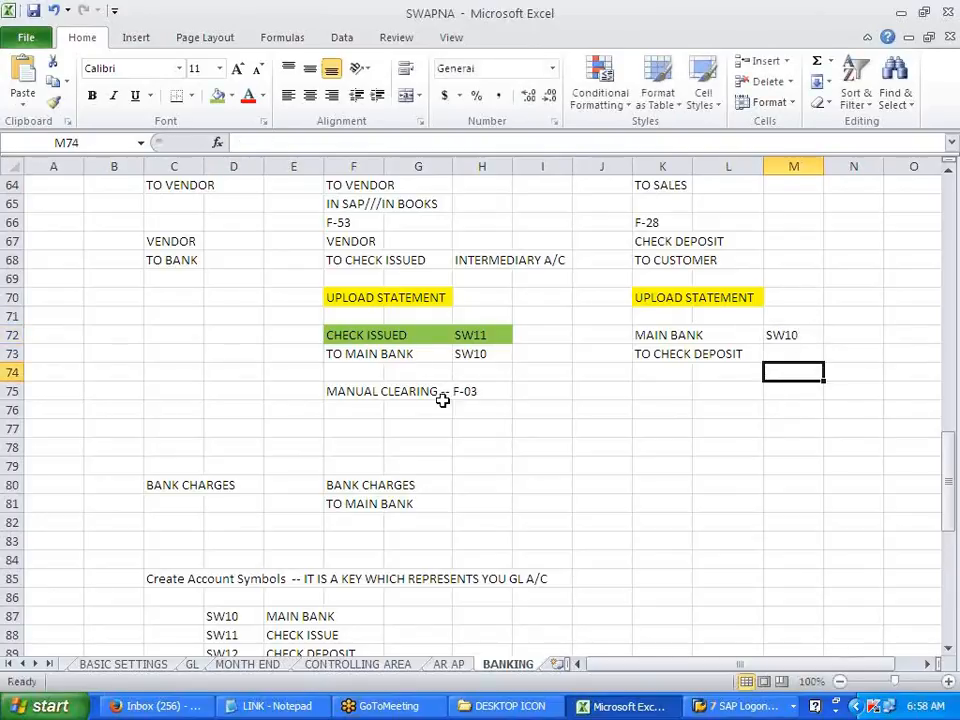
- Enter account symbol SW12 in cell M73, beside TO CHECK DEPOSIT
click(471, 355)
click(812, 336)
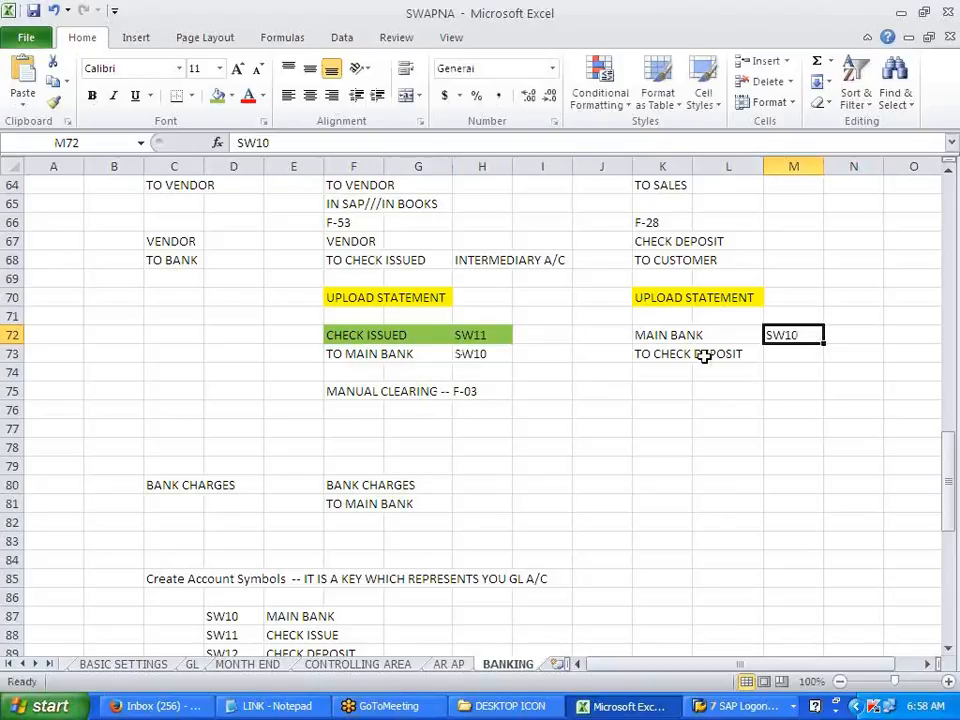
click(806, 357)
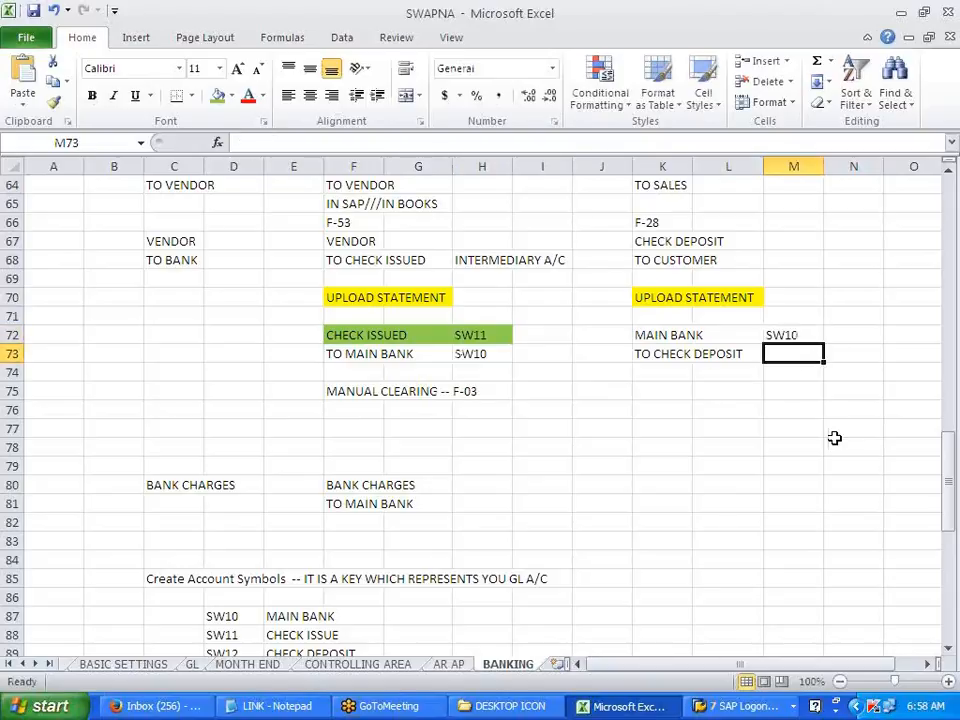
text(SW12)
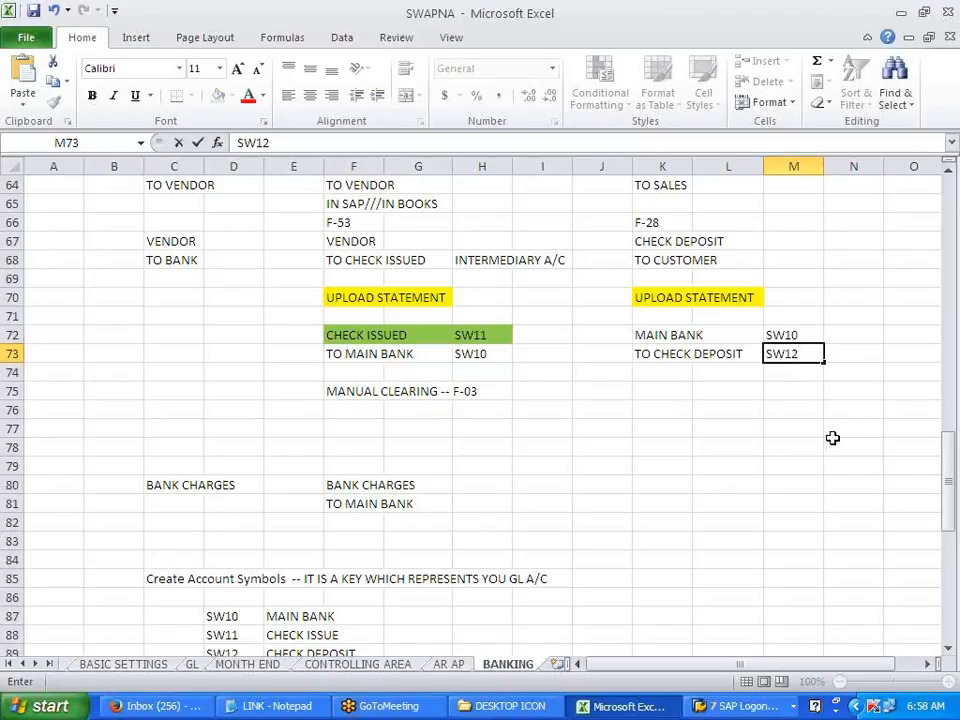
click(833, 443)
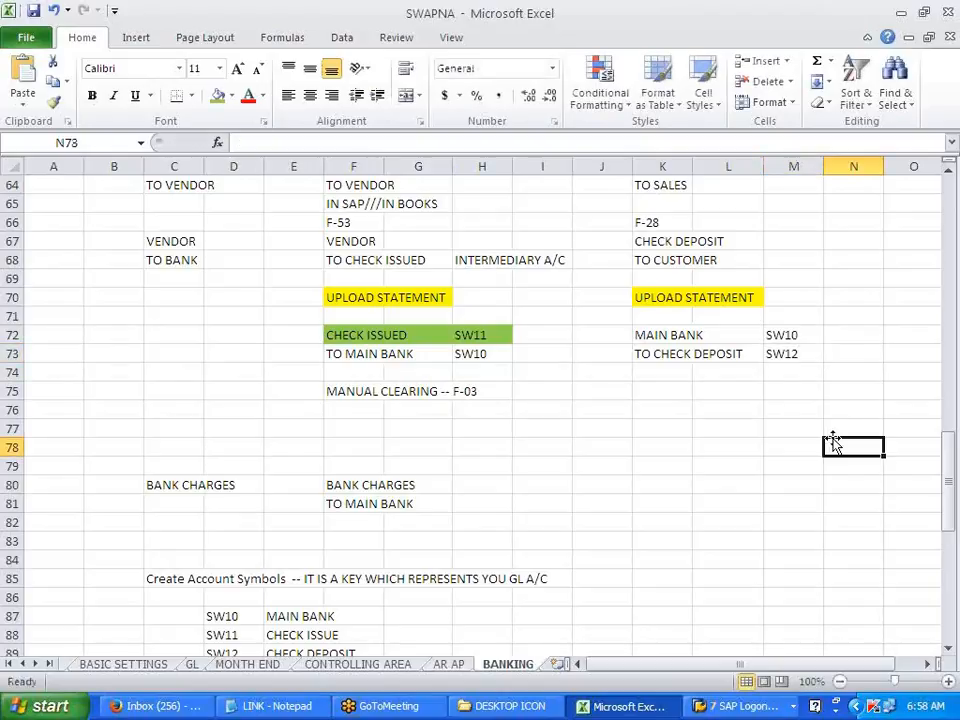
- Switch to SAP and start posting rule SW22 with posting area 1, Bank accounting
key(alt+Tab)
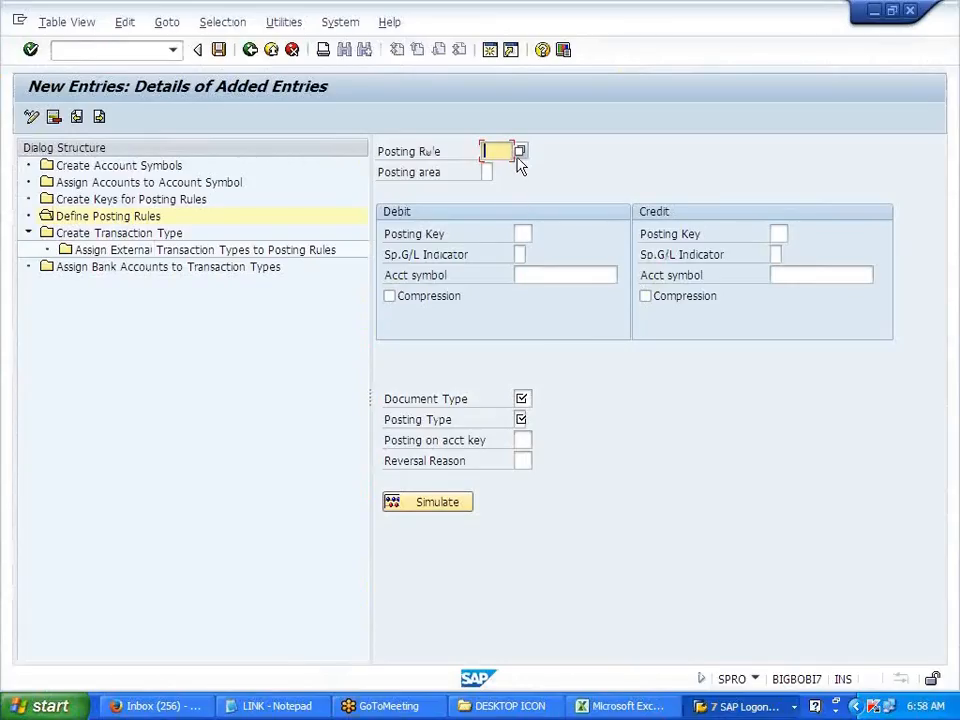
text(SW22)
click(489, 172)
key(F4)
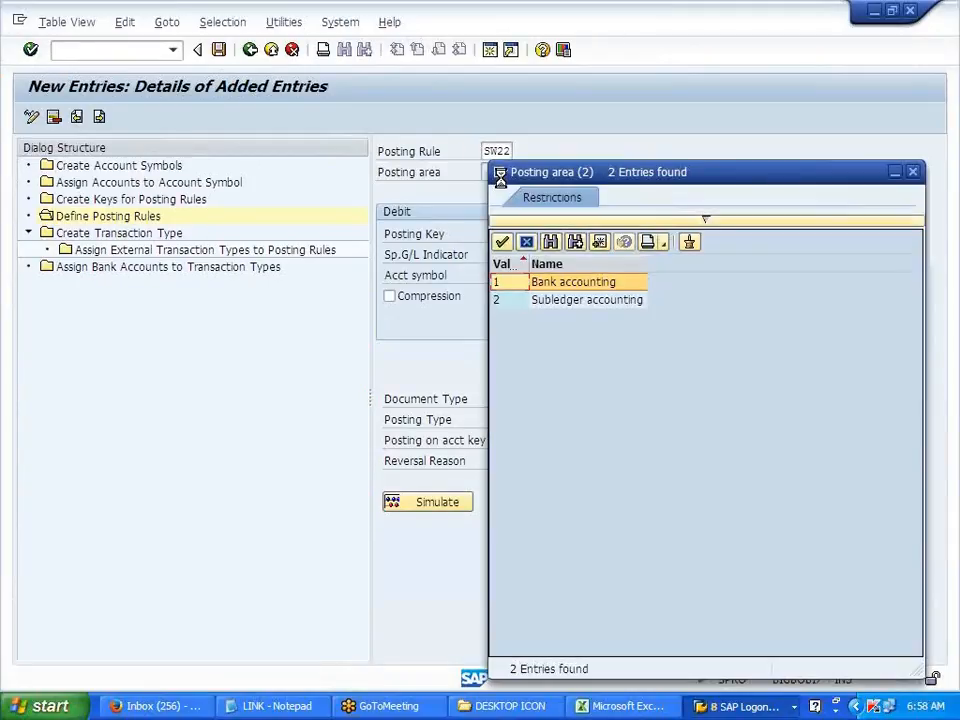
double_click(557, 288)
- Set the debit side of rule SW22 to posting key 40 and account symbol SW10
click(523, 234)
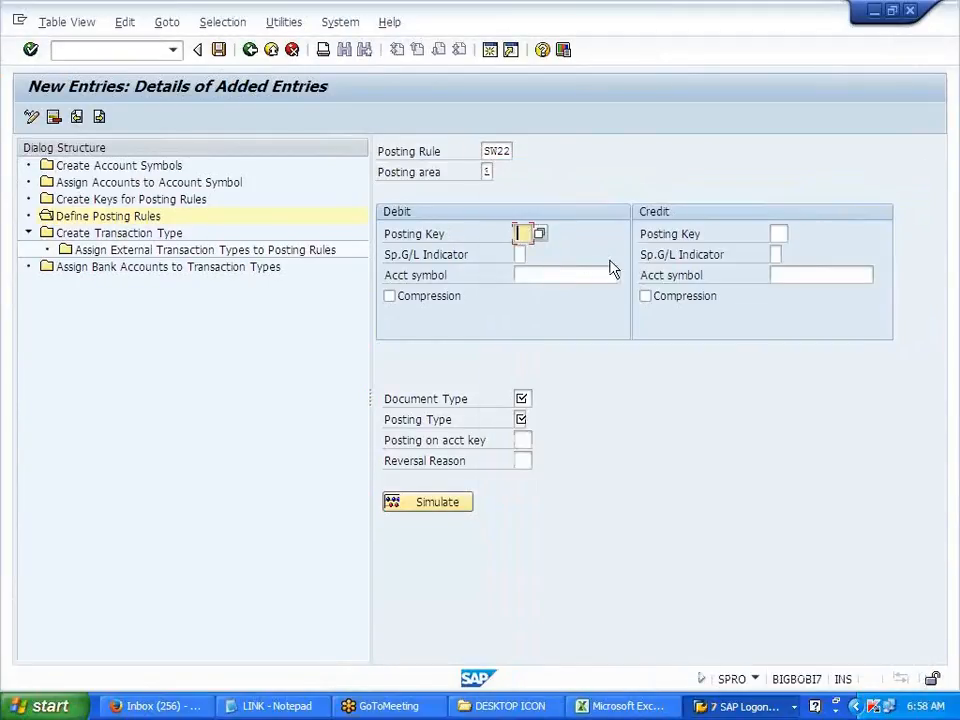
text(40)
click(596, 276)
text(SW10)
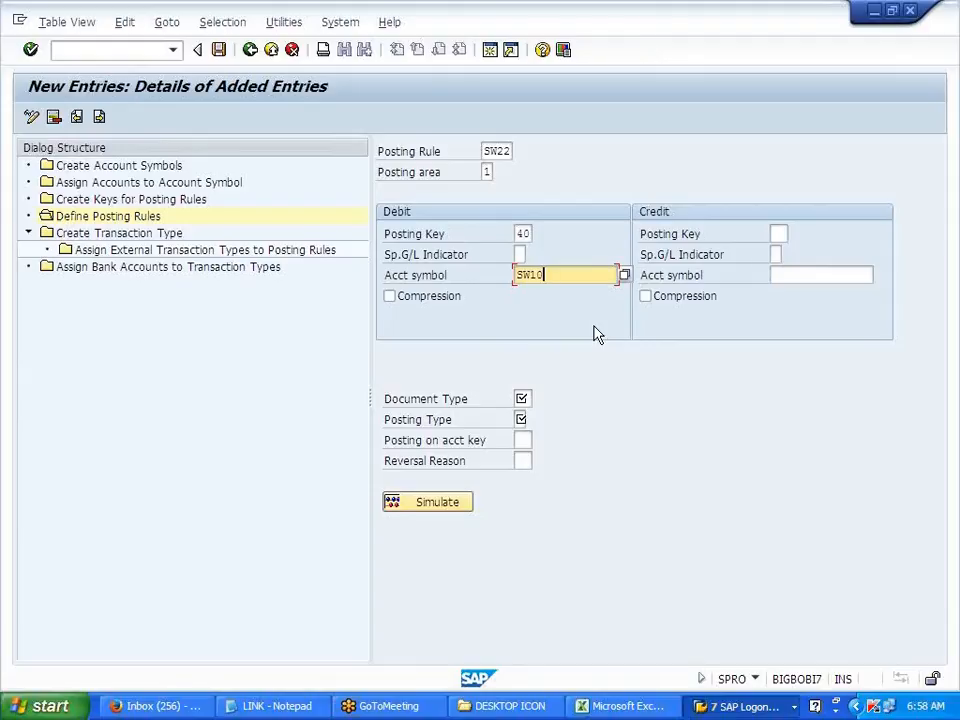
- Check the check deposit entry in Excel, then in SAP set rule SW22's credit side to posting key 50 and account symbol SW12
key(alt+Tab)
drag(664, 336, 801, 336)
click(716, 410)
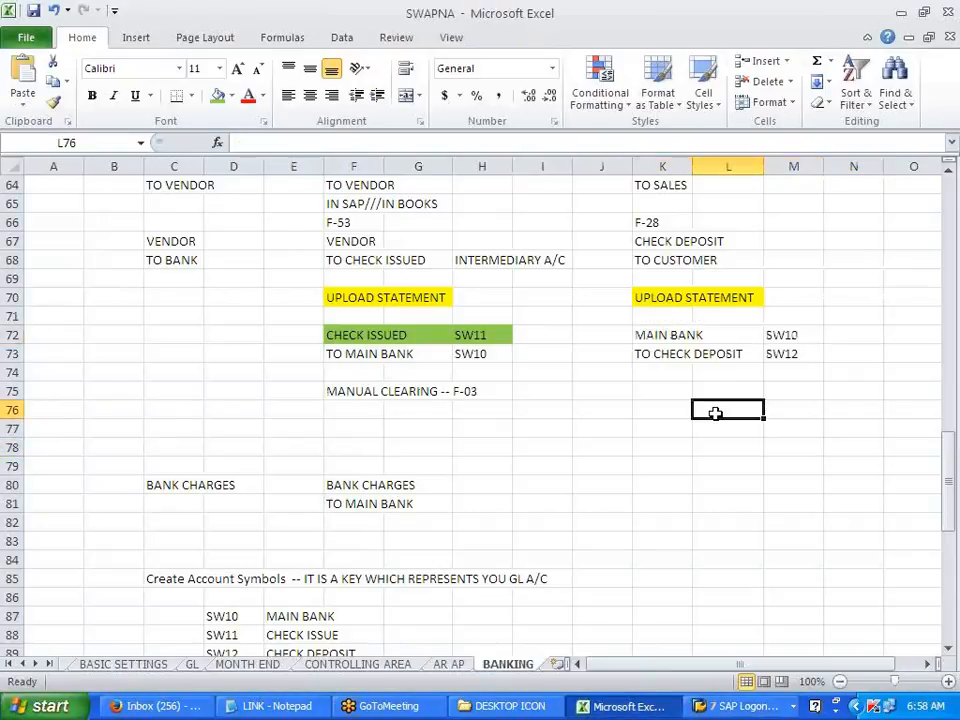
key(alt+Tab)
click(781, 234)
text(50)
click(793, 274)
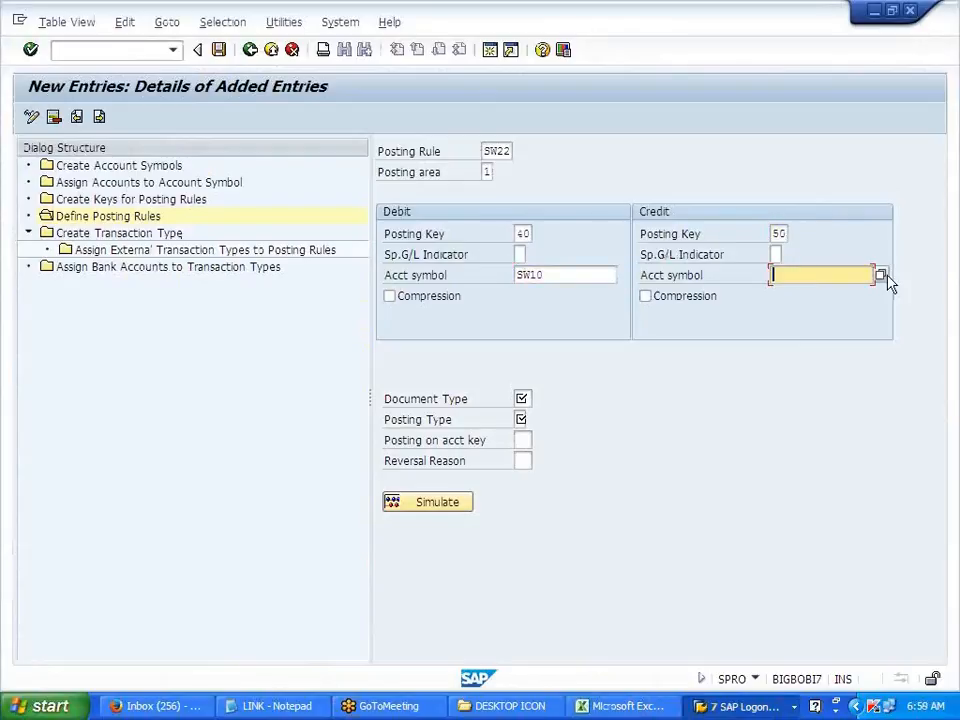
text(SW)
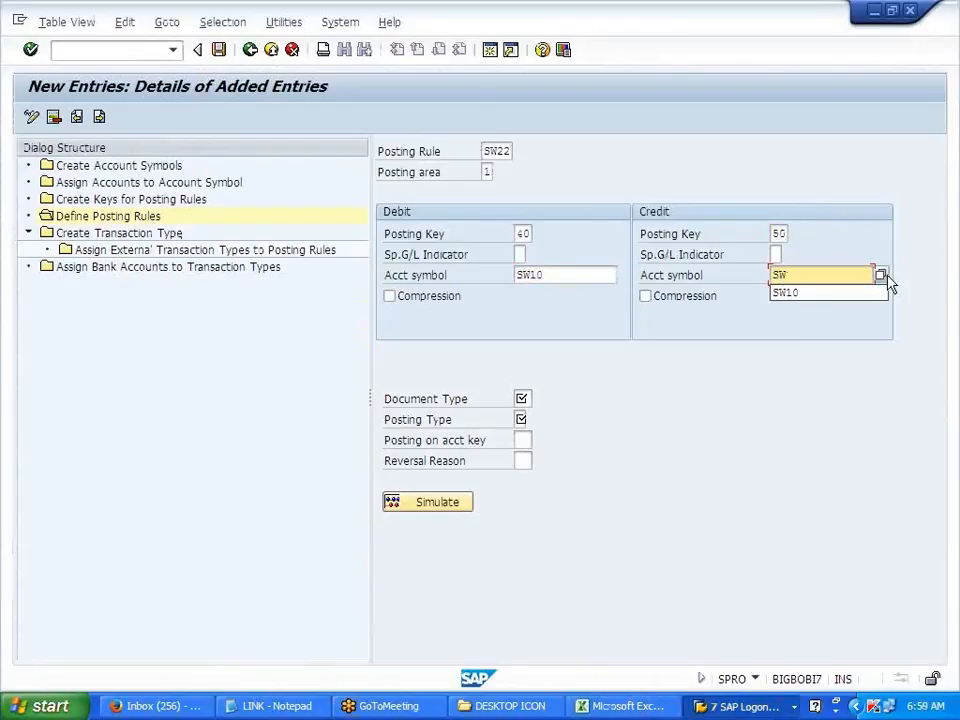
text(12)
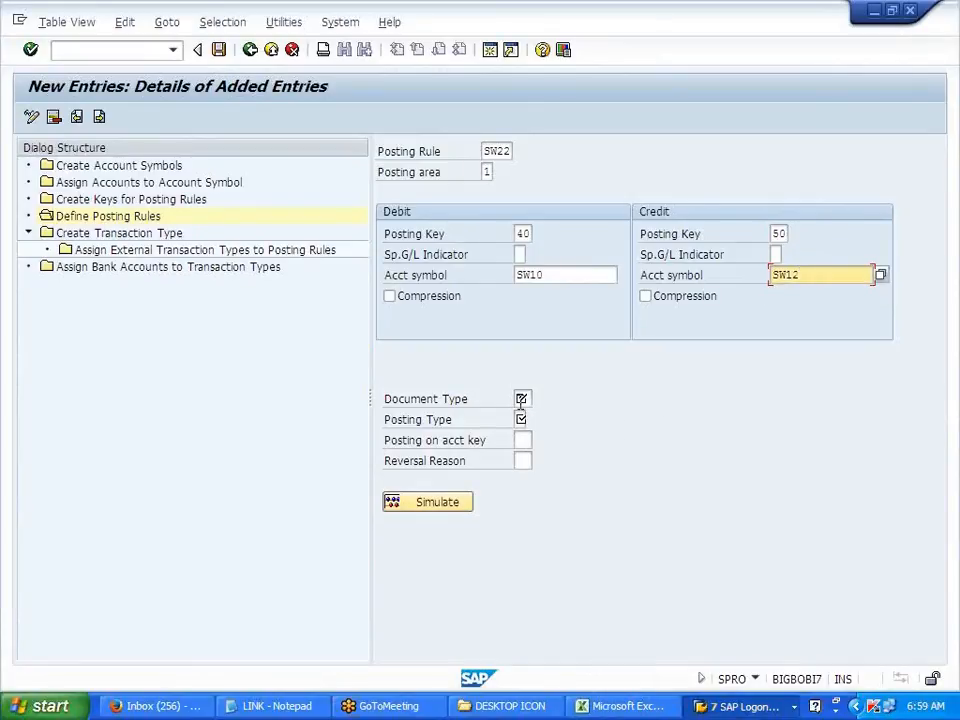
- Set rule SW22's document type to SA and its posting type to 1, Post to G/L account
key(Return)
text(SA)
click(521, 420)
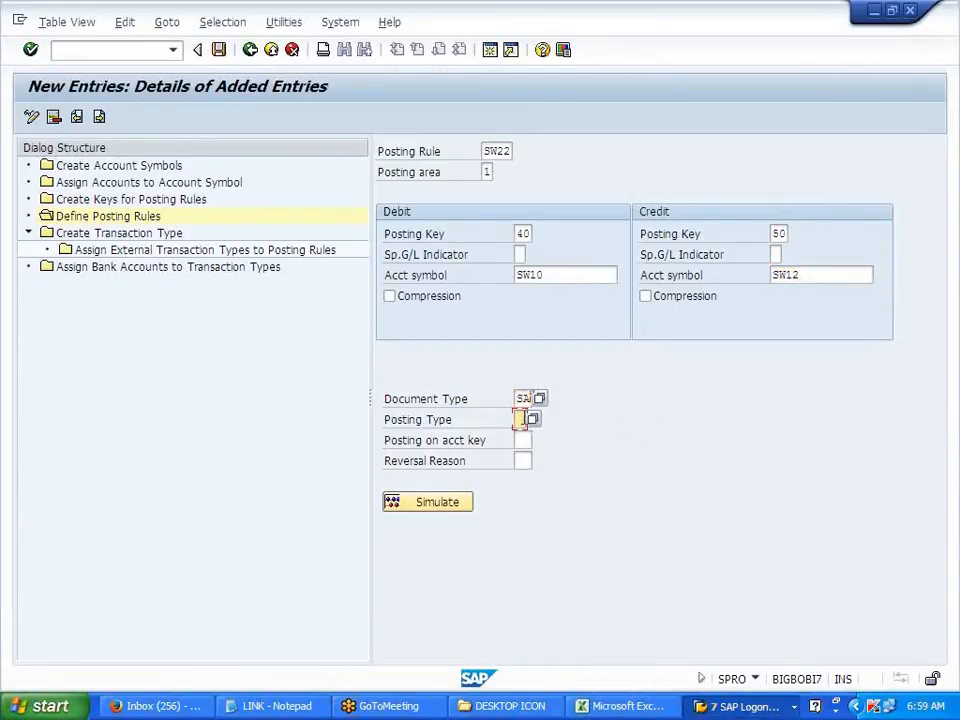
click(534, 420)
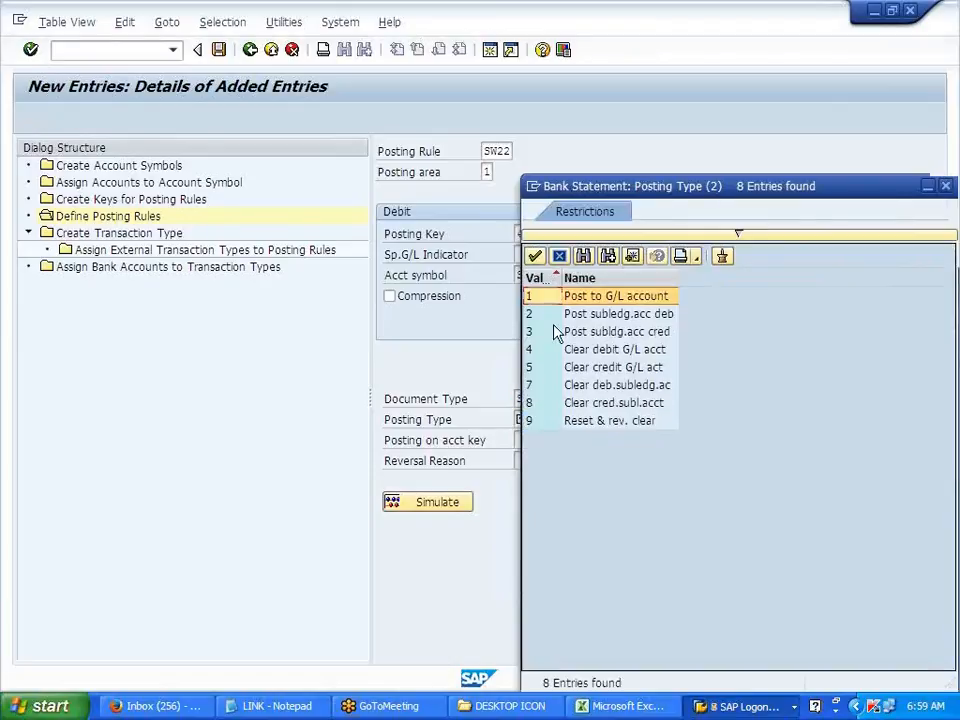
double_click(556, 299)
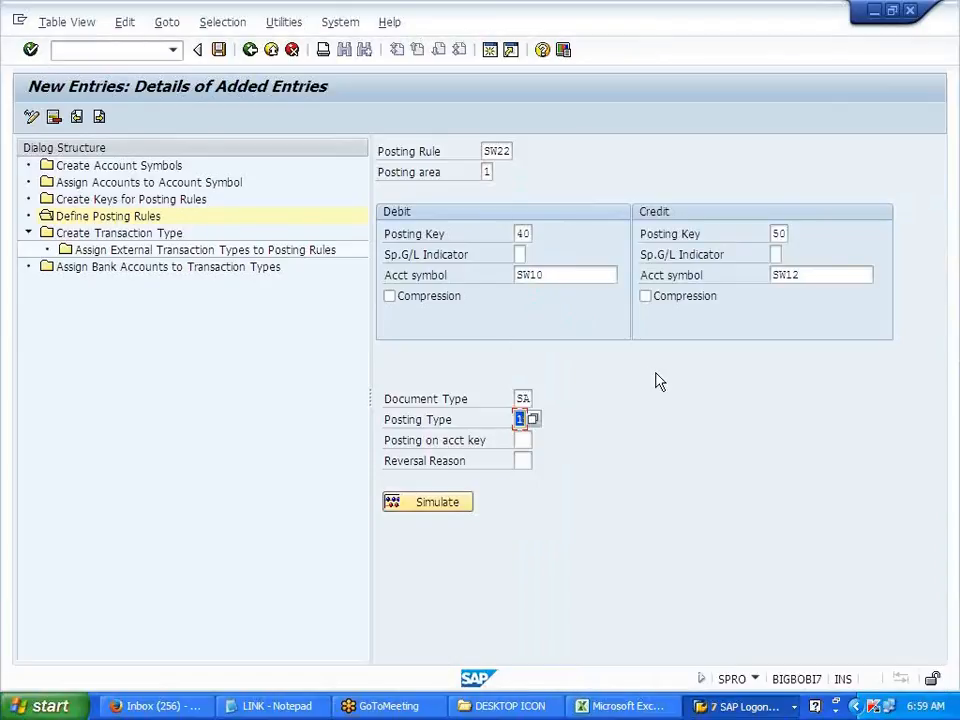
- In the Excel BANKING sheet, fill the TO CHECK DEPOSIT line K73:M73 with light green
key(alt+Tab)
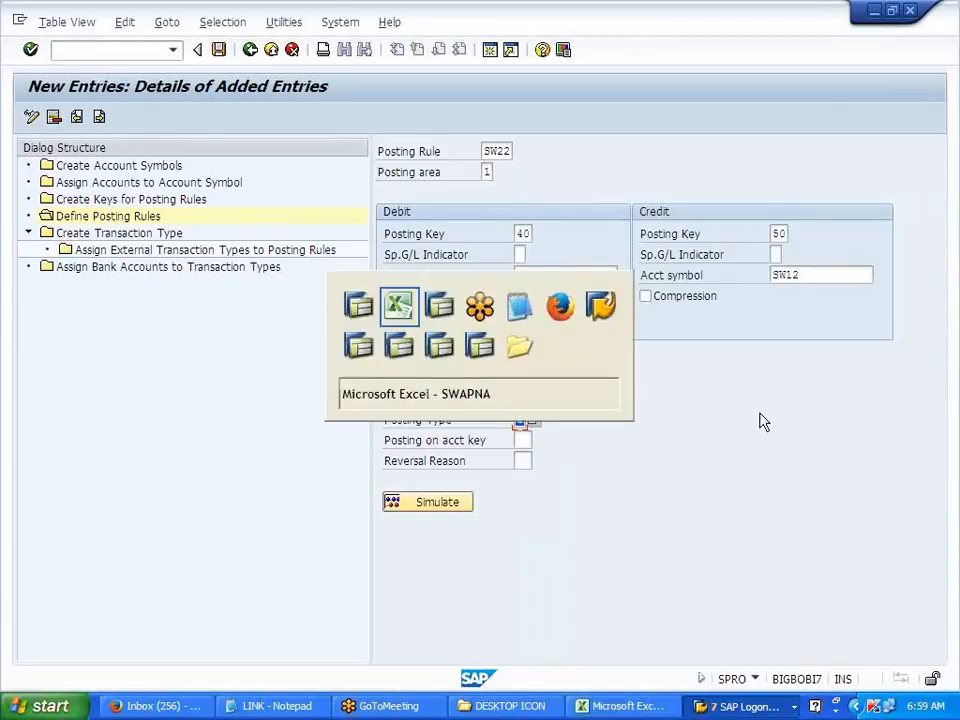
drag(662, 358, 812, 357)
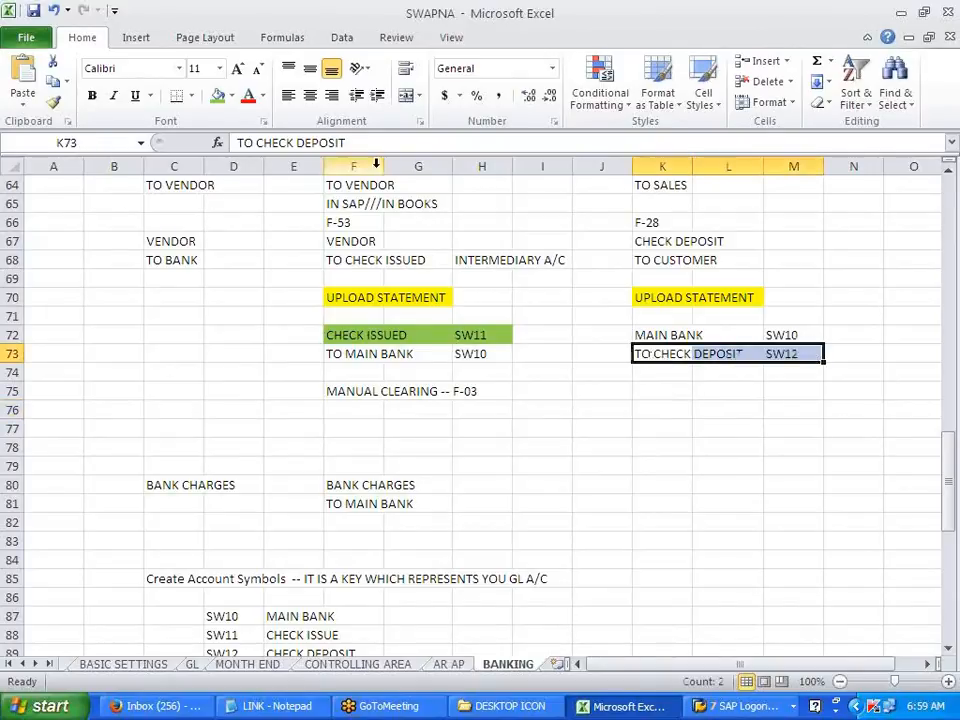
click(217, 96)
click(560, 428)
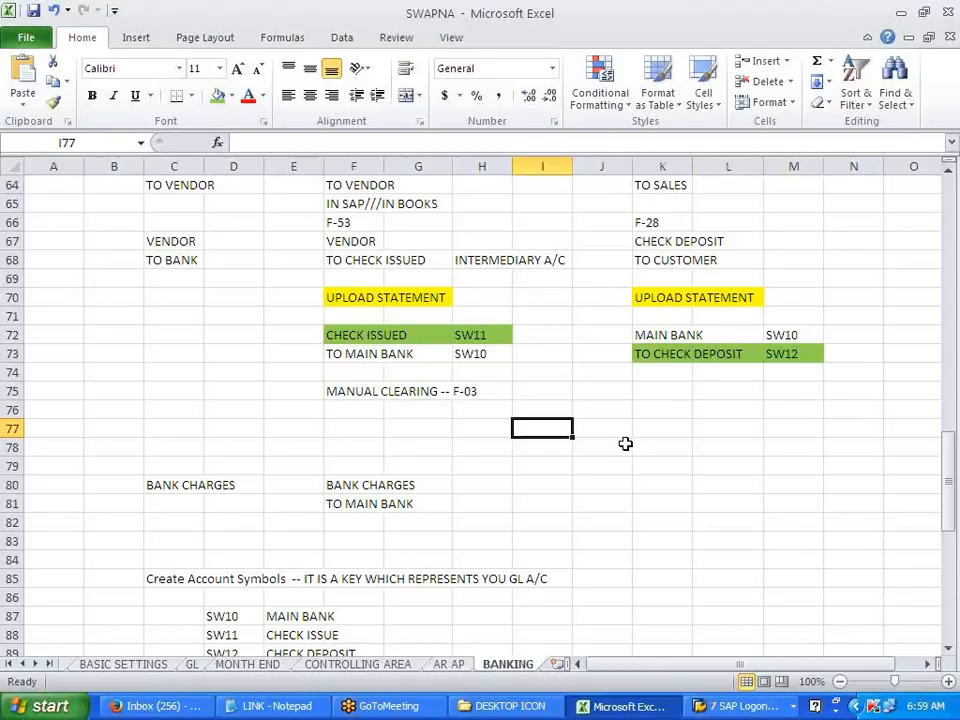
- Return to SAP and change the posting type of rule SW22 to 5, Clear credit G/L act
key(alt+Tab)
click(535, 420)
double_click(578, 368)
key(Return)
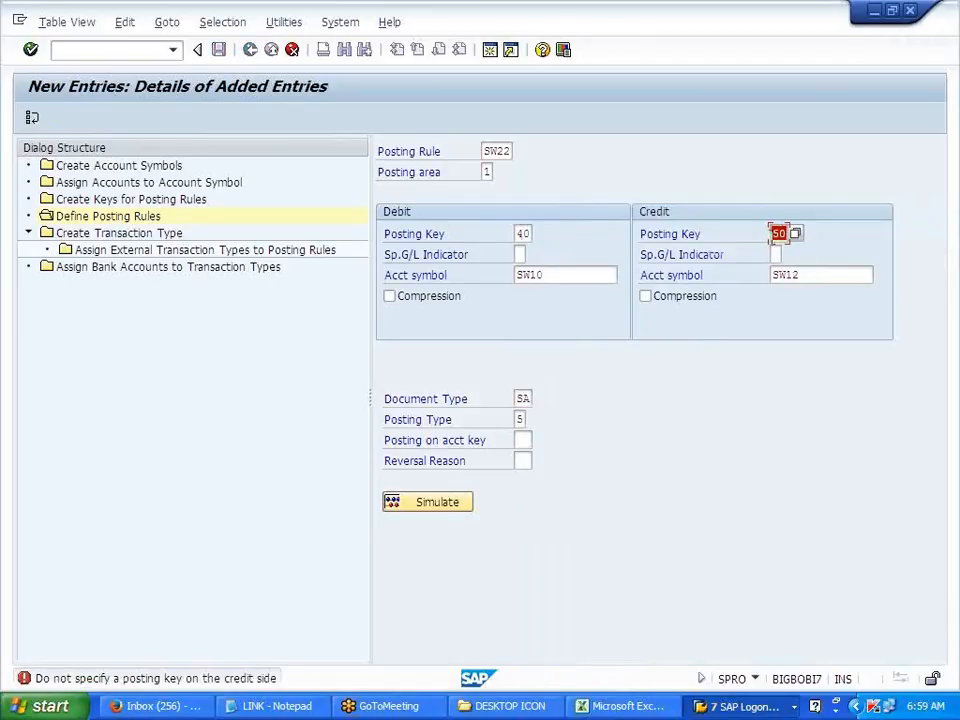
- Remove the credit posting key from rule SW22 and save the posting rule
key(BackSpace)
click(777, 234)
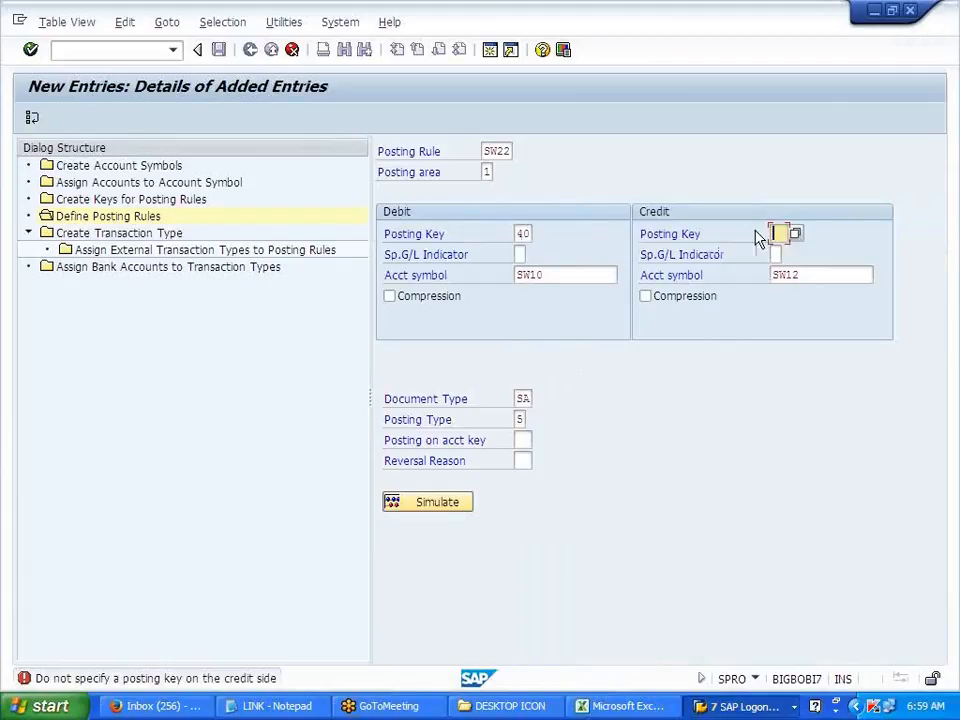
click(219, 50)
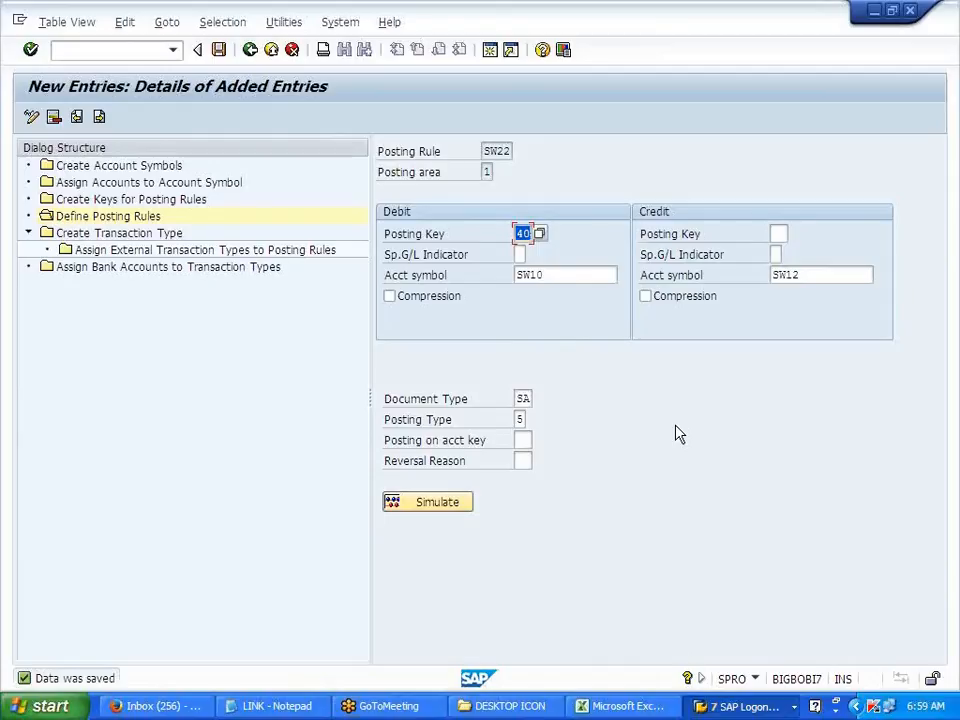
- Review the BANK CHARGES entry in the Excel BANKING sheet and return to the SAP posting rule
click(570, 275)
key(alt+Tab)
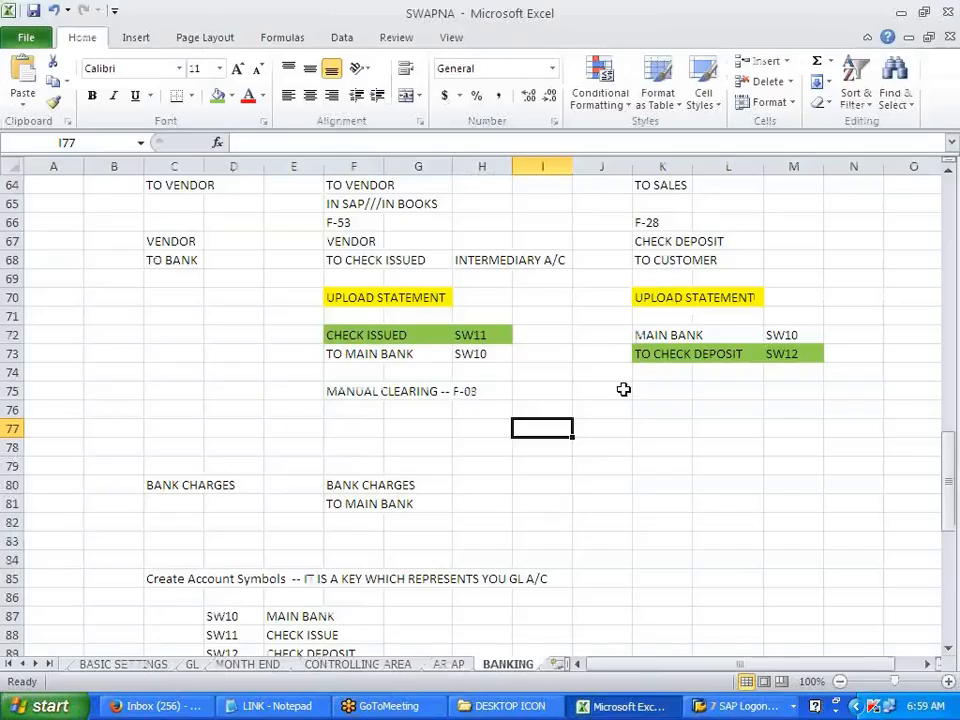
scroll(427, 472, down, 2)
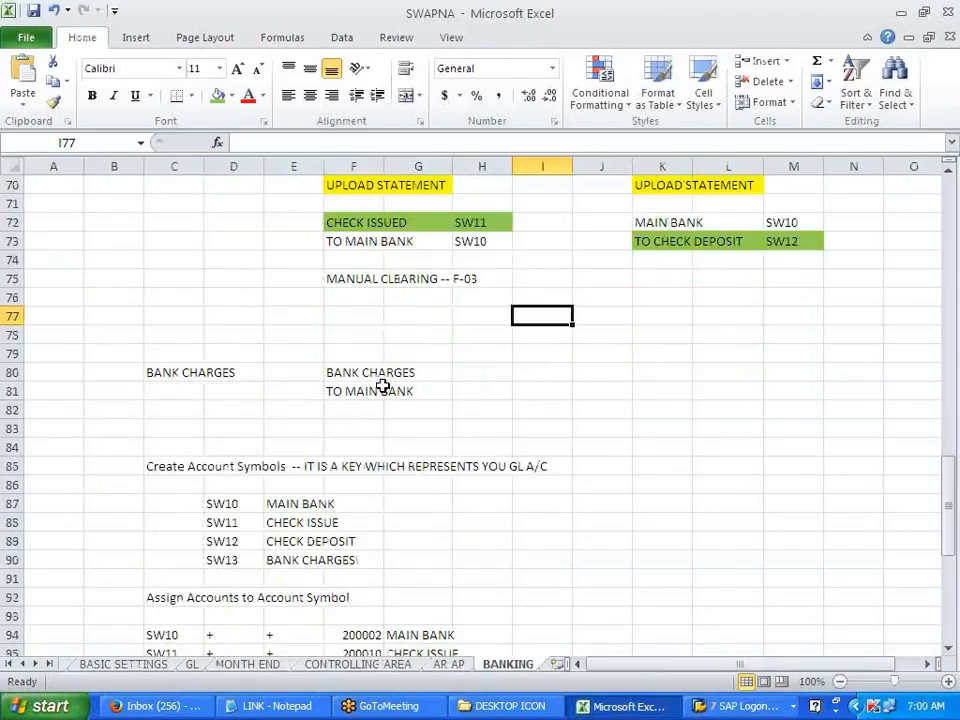
key(alt+Tab)
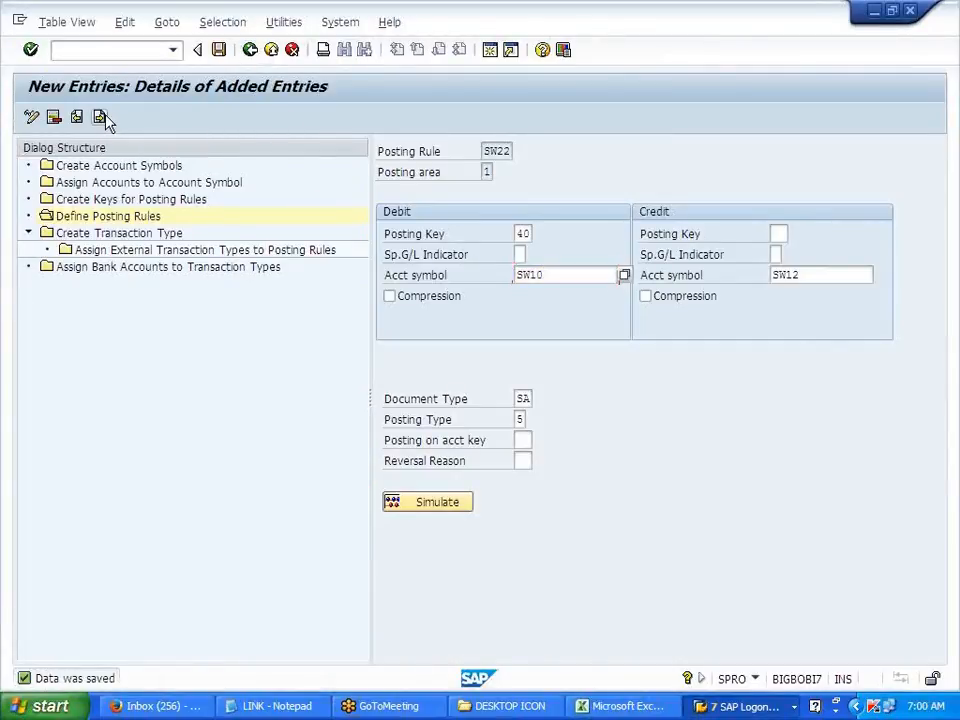
- Start a blank posting rule entry in SAP, and record SW23 in cell C118 of the Excel BANKING sheet
click(101, 117)
key(alt+Tab)
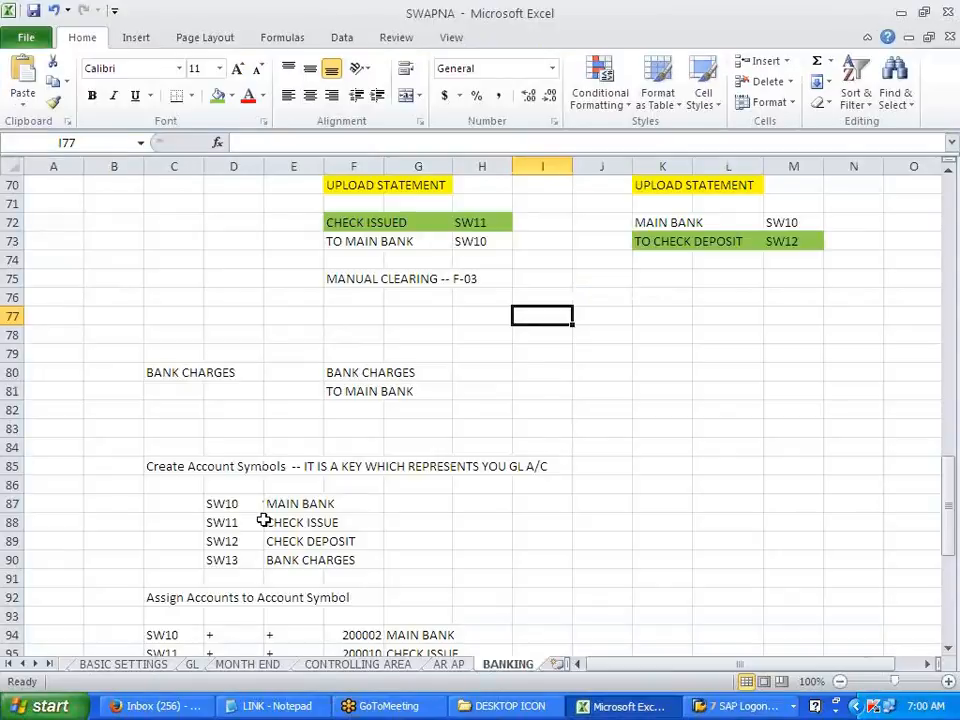
scroll(263, 520, down, 11)
click(163, 222)
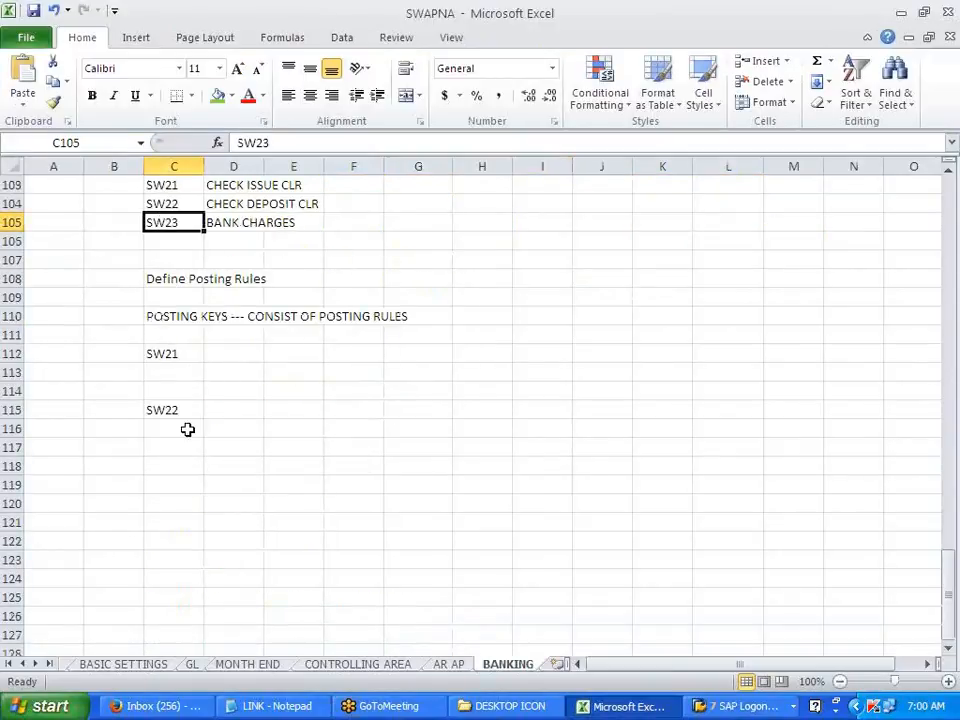
click(163, 481)
click(168, 467)
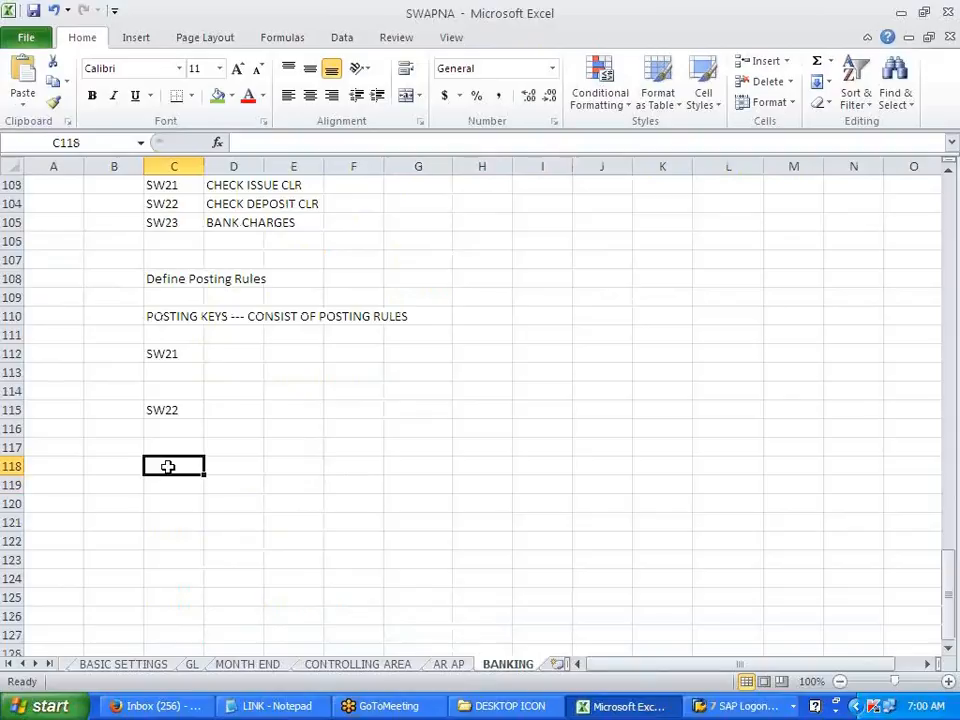
text(SW23)
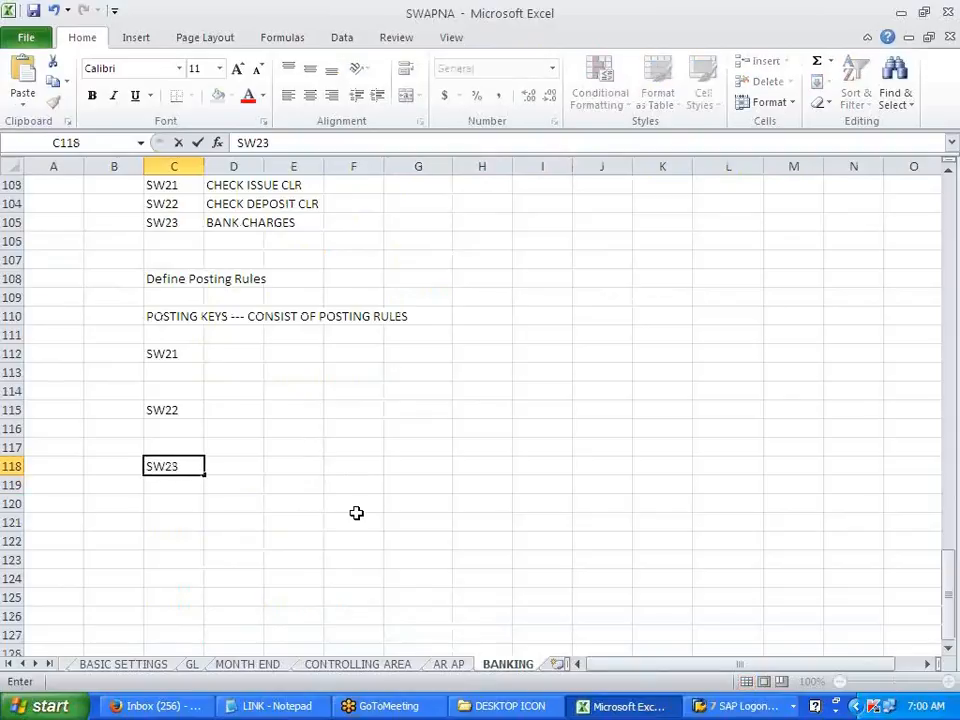
- Return to SAP and identify the new posting rule as SW23 with posting area 1
key(alt+Tab)
text(SW23)
click(490, 172)
text(1)
- Give rule SW23 debit posting key 40 and debit account symbol SW13, checking the account symbols in Excel
click(522, 233)
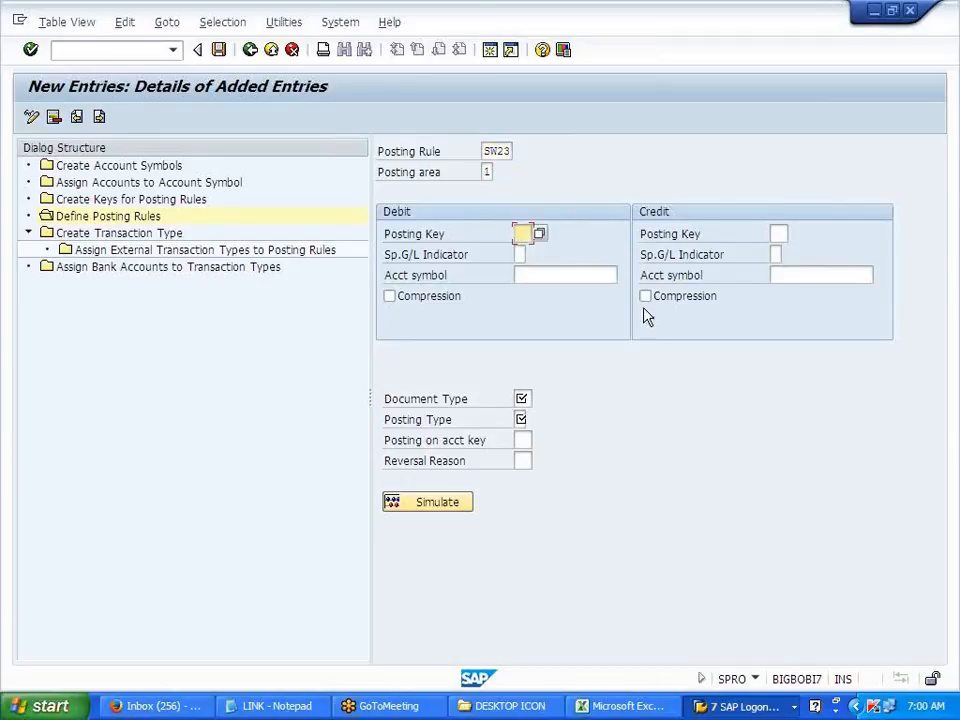
text(40)
click(555, 278)
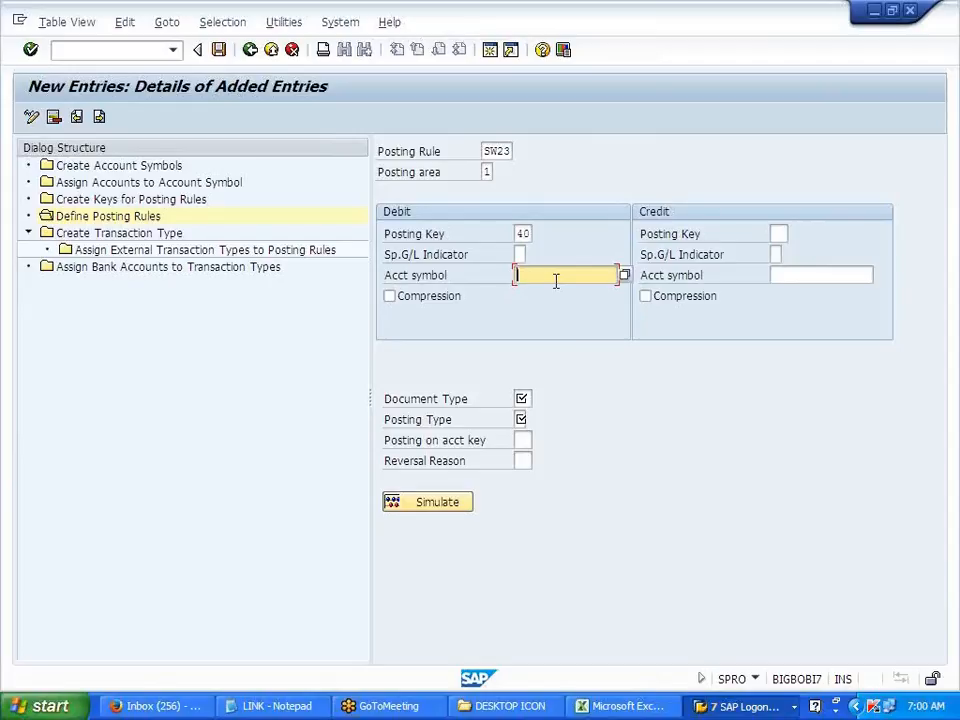
key(alt+Tab)
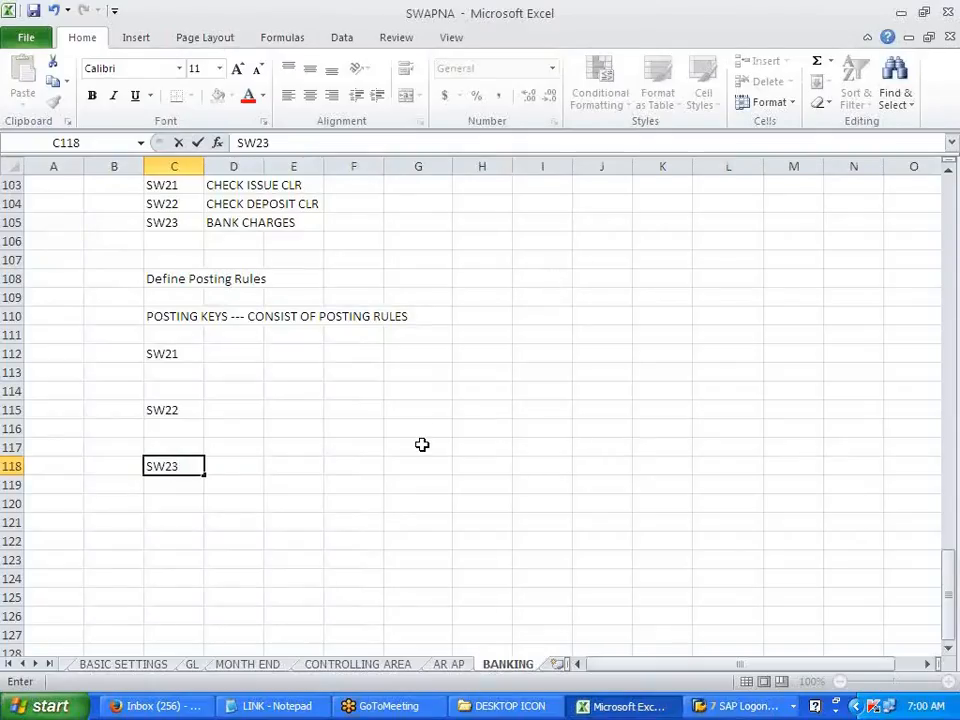
scroll(422, 444, up, 5)
key(alt+Tab)
text(SW13)
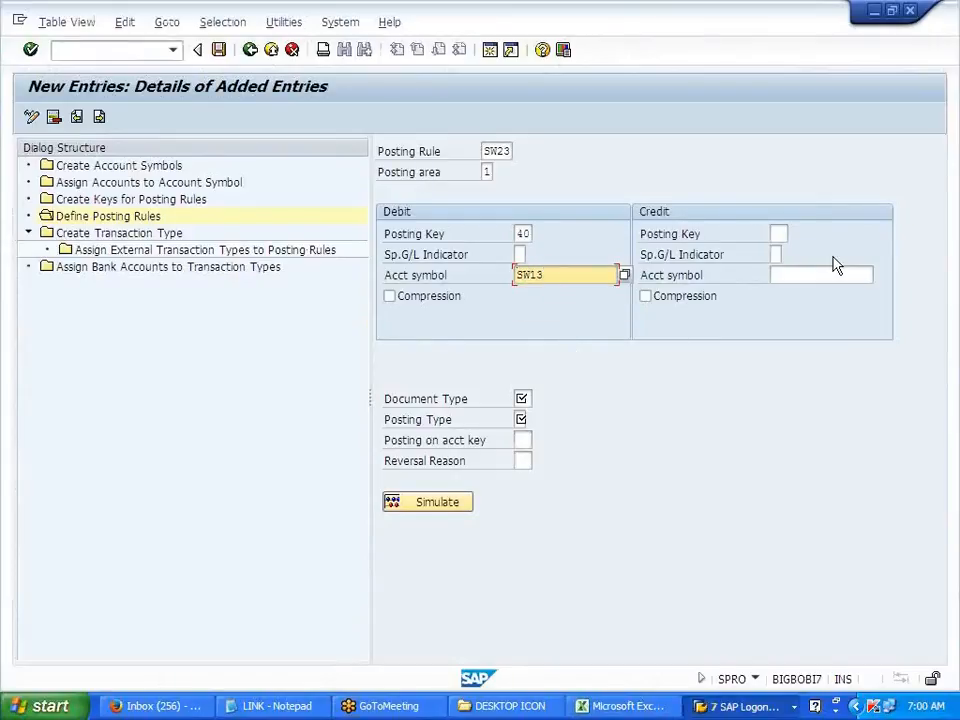
- Give rule SW23 credit posting key 50 and credit account symbol SW10
click(778, 233)
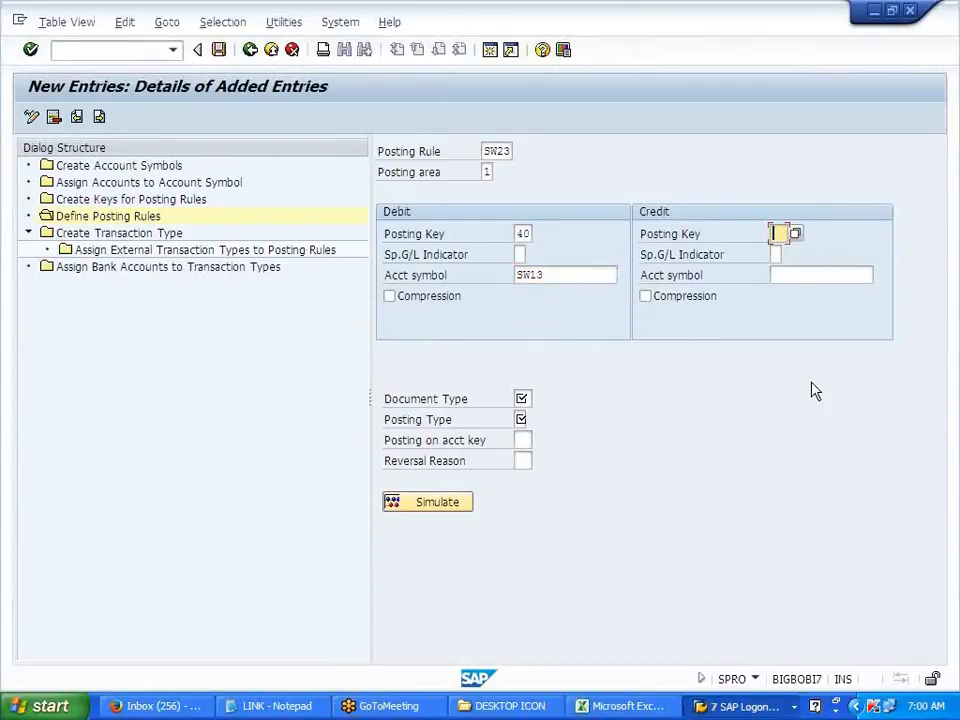
text(50)
key(Tab)
key(Tab)
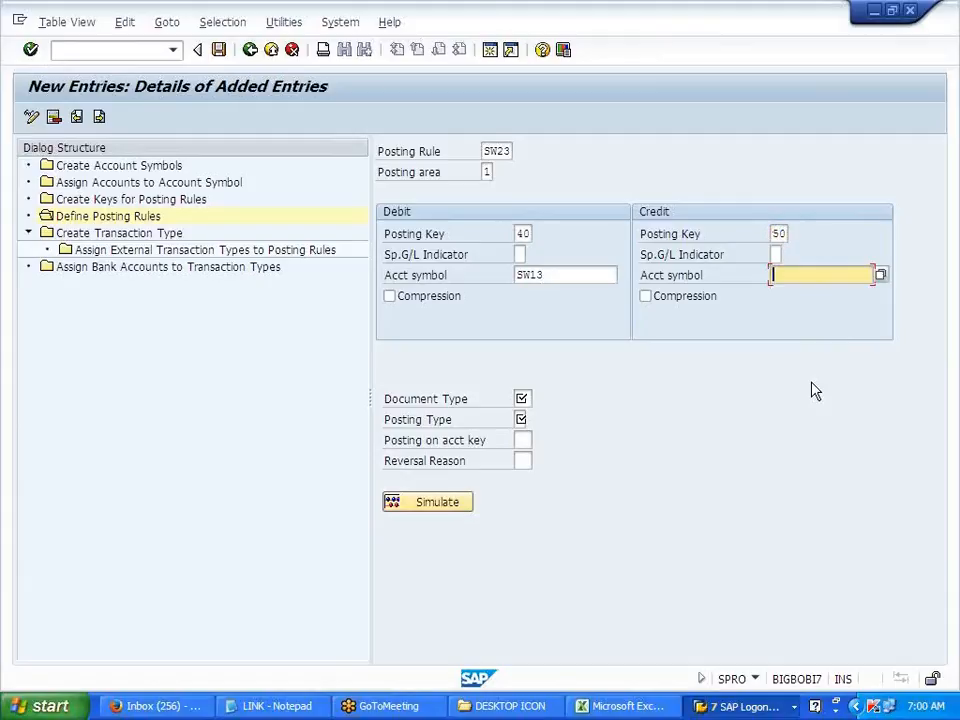
text(SW10)
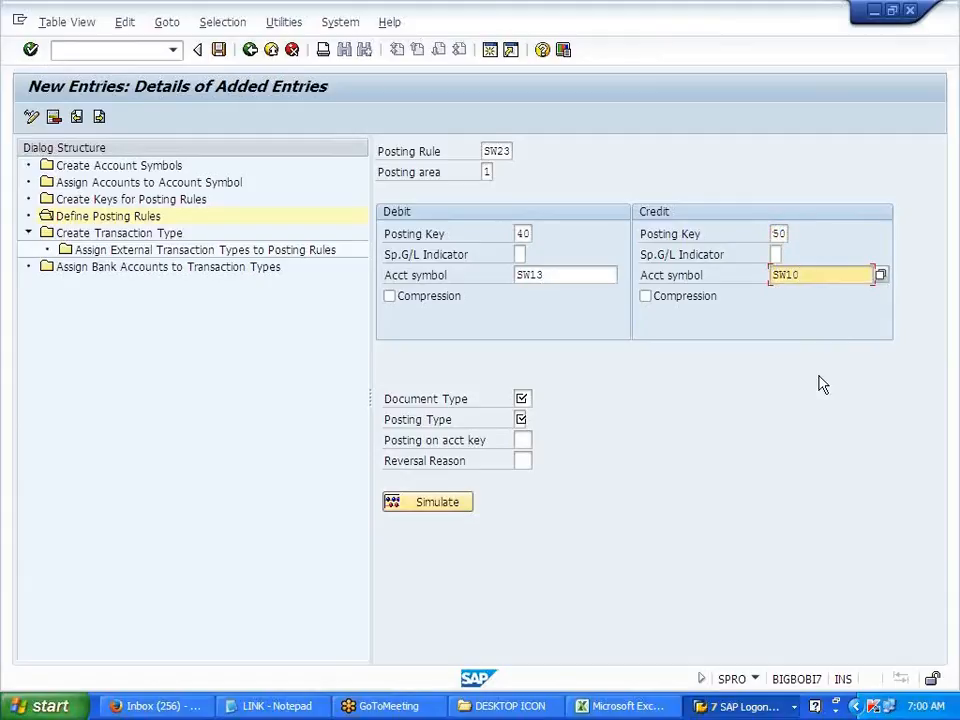
- Set document type SA and posting type 1, Post to G/L account, for rule SW23 and save it
click(521, 398)
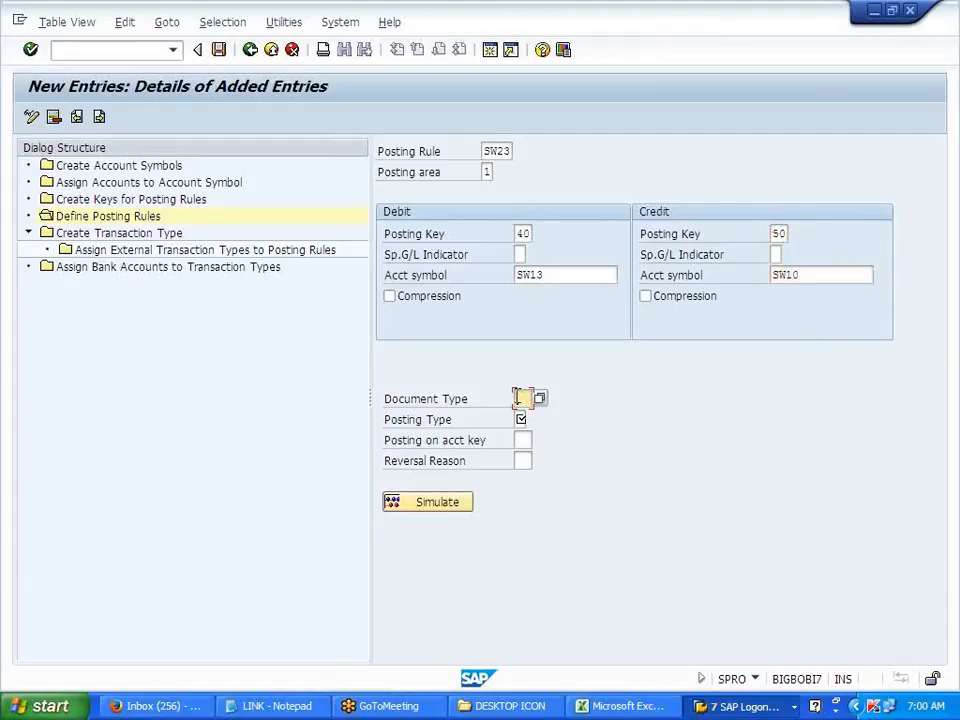
text(SA)
key(Tab)
click(535, 421)
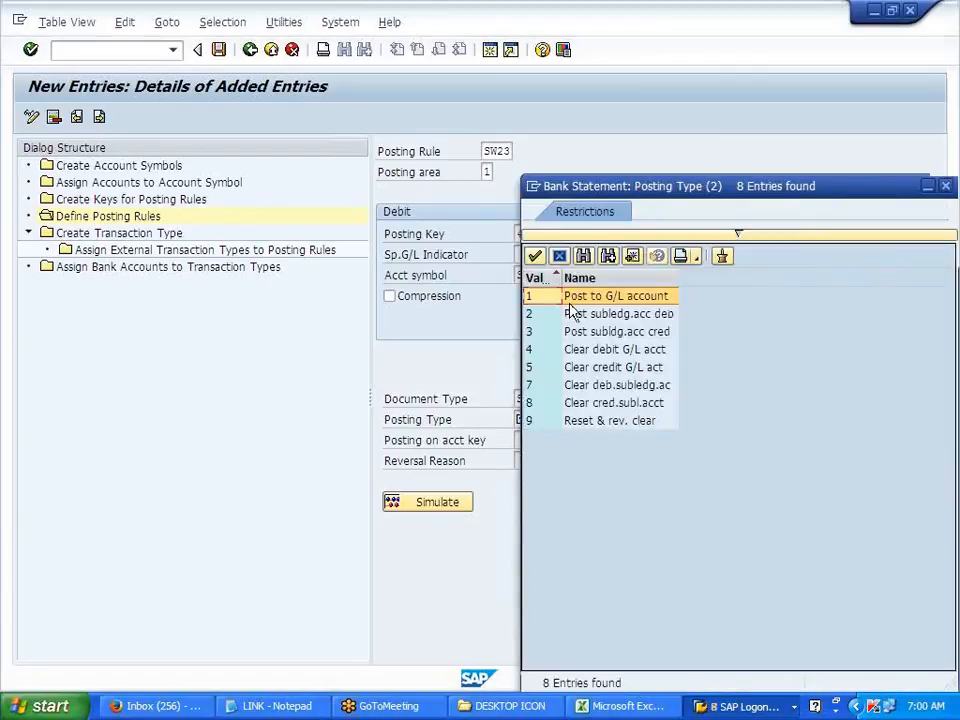
double_click(568, 296)
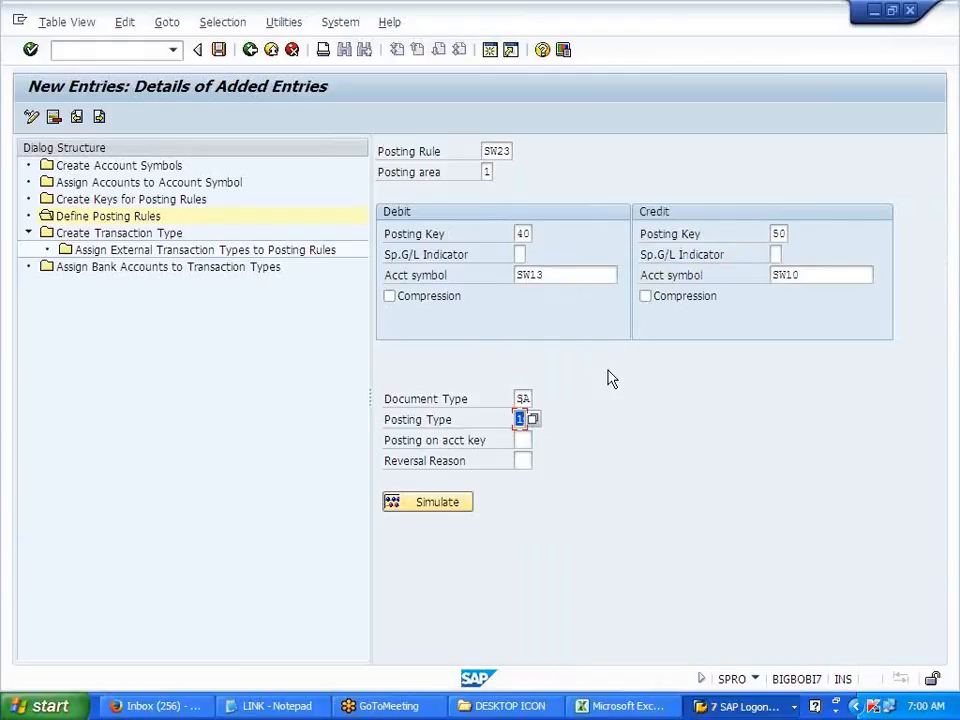
key(Return)
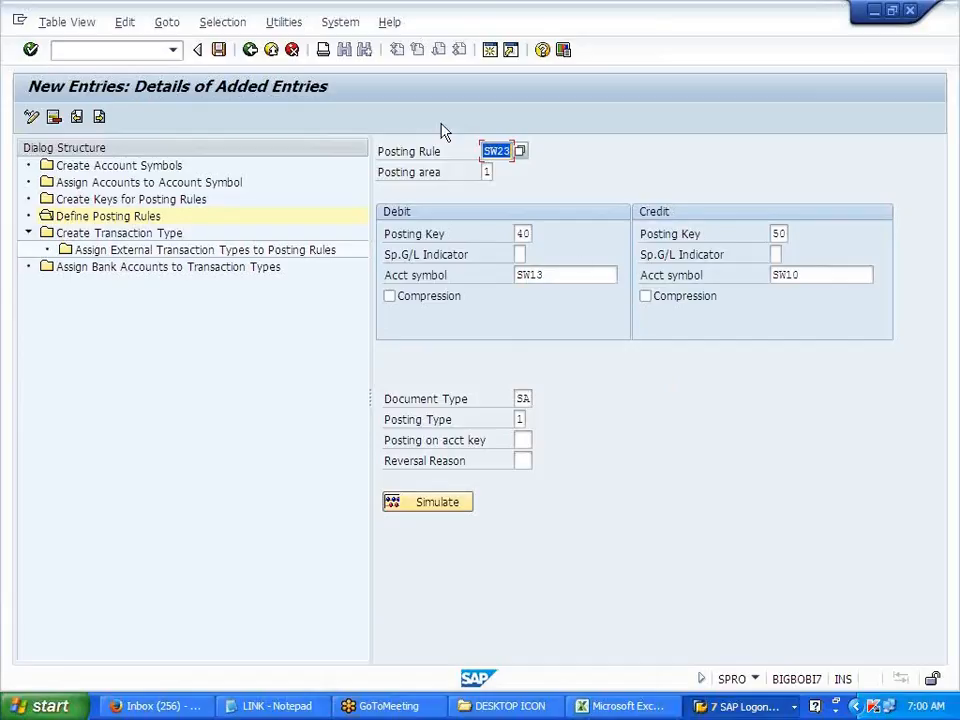
click(219, 49)
- Review the posting keys and posting rules notes in Excel alongside the matching configuration nodes in SAP
key(alt+Tab)
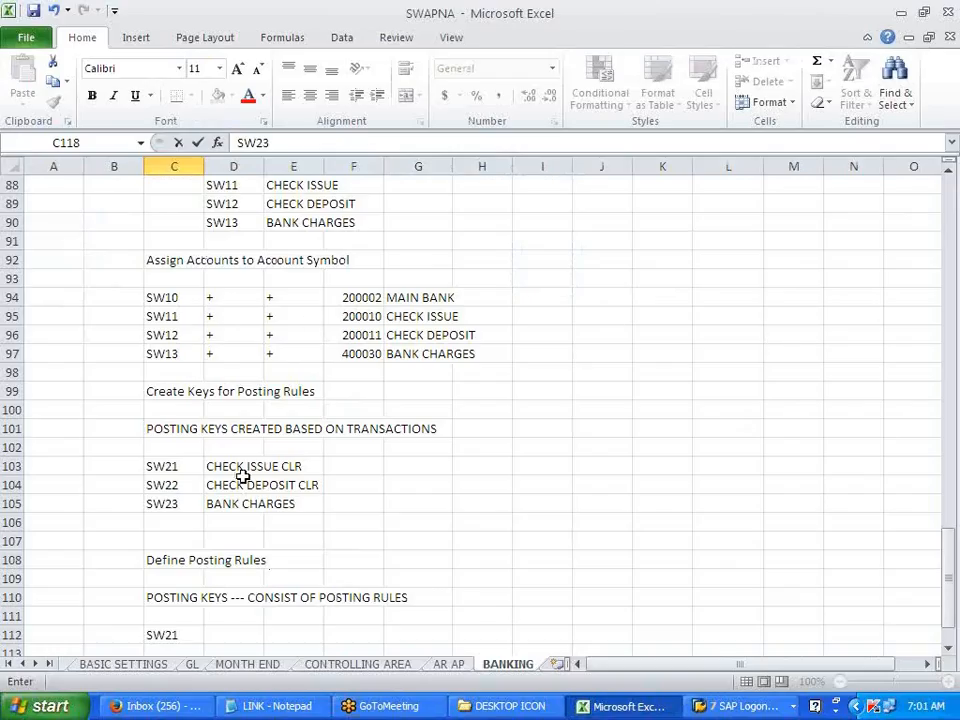
click(163, 467)
drag(163, 467, 370, 547)
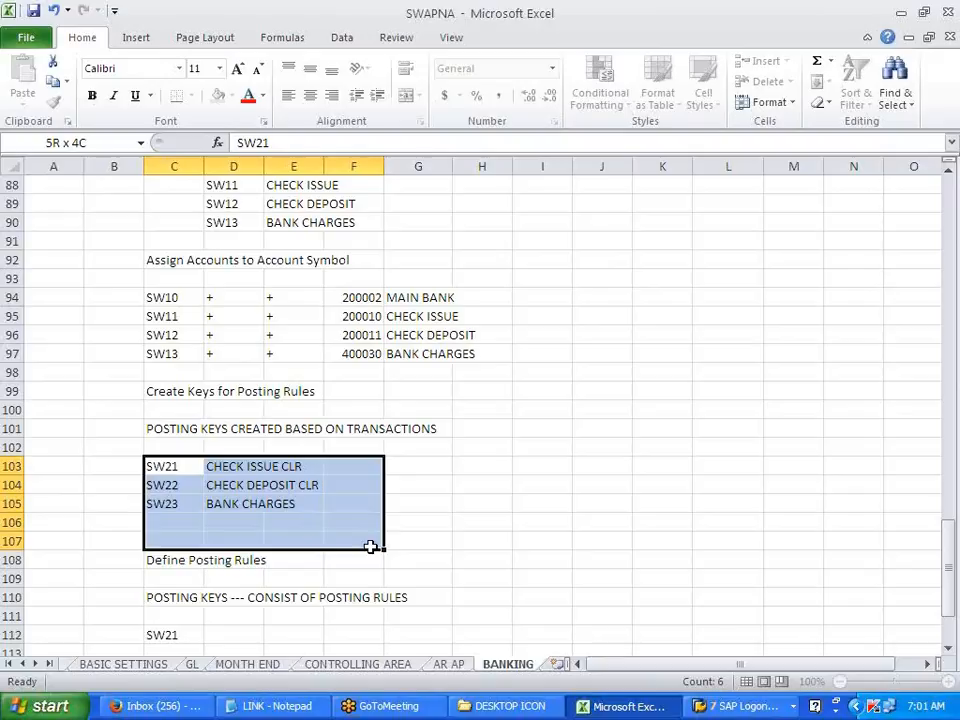
click(500, 520)
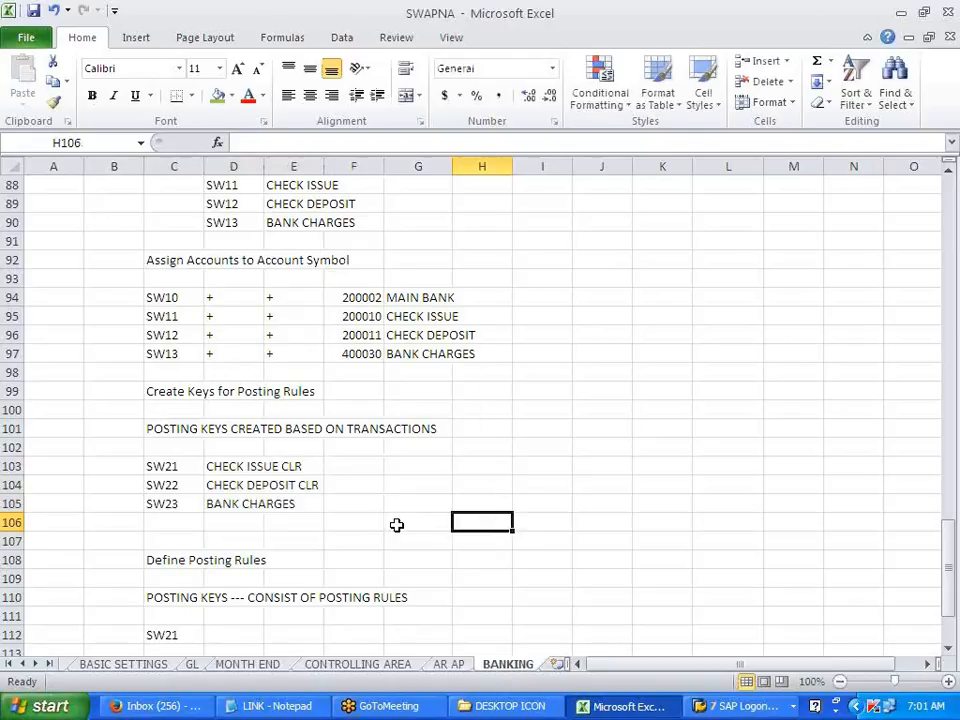
key(alt+Tab)
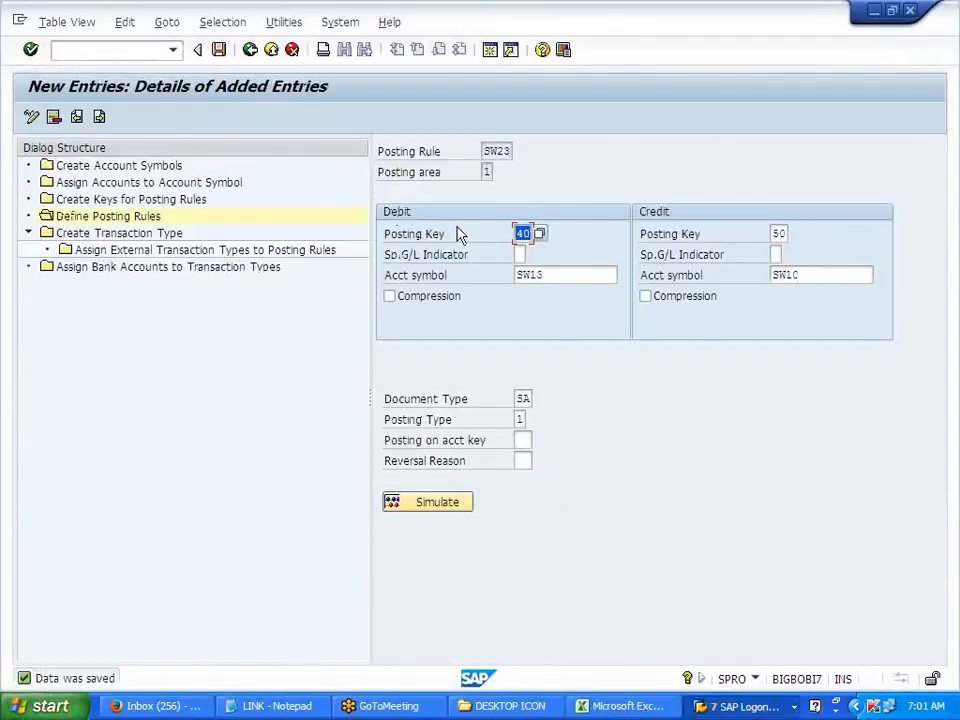
click(191, 199)
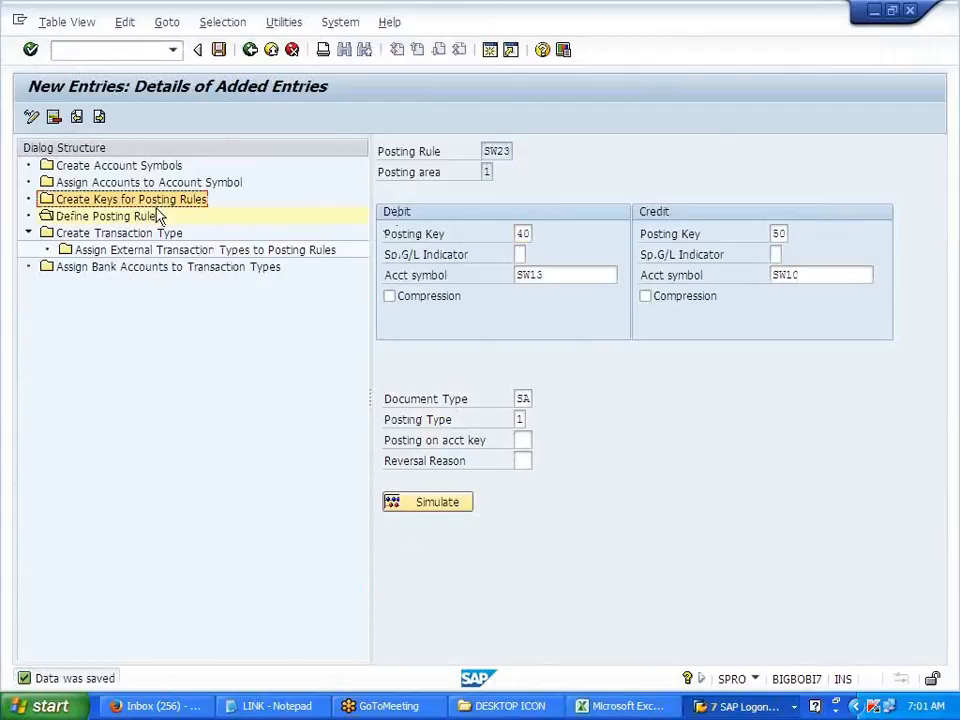
click(150, 216)
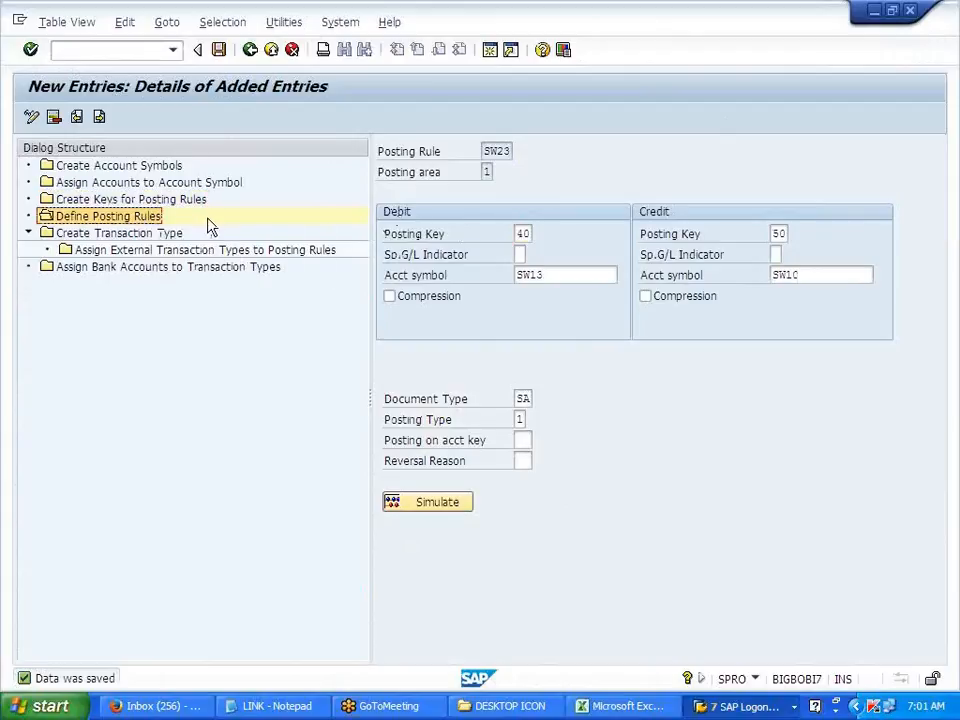
key(alt+Tab)
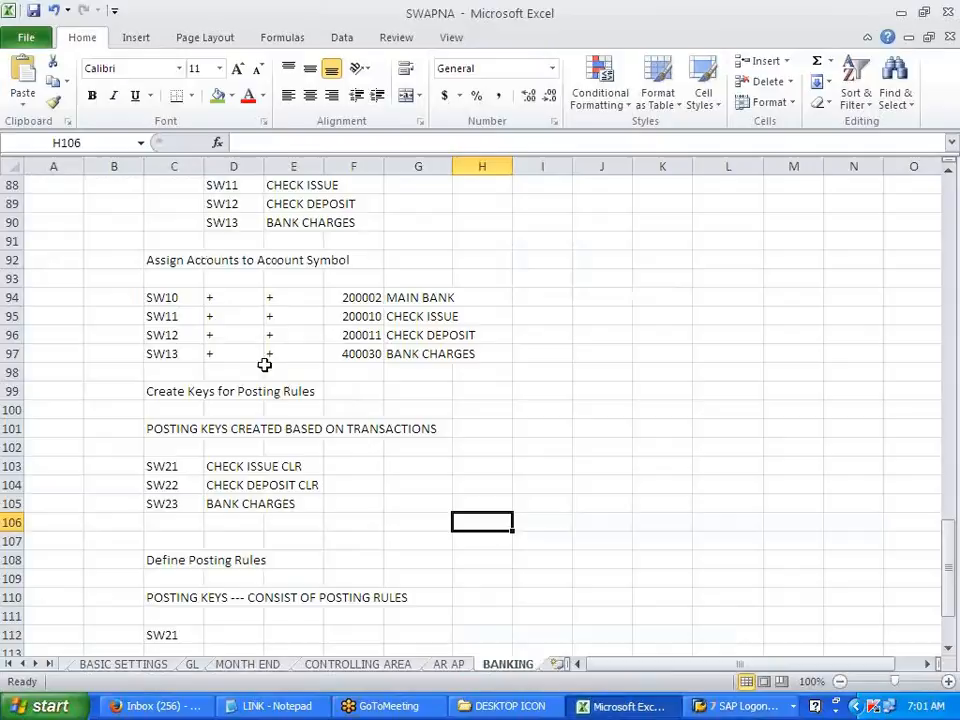
key(alt+Tab)
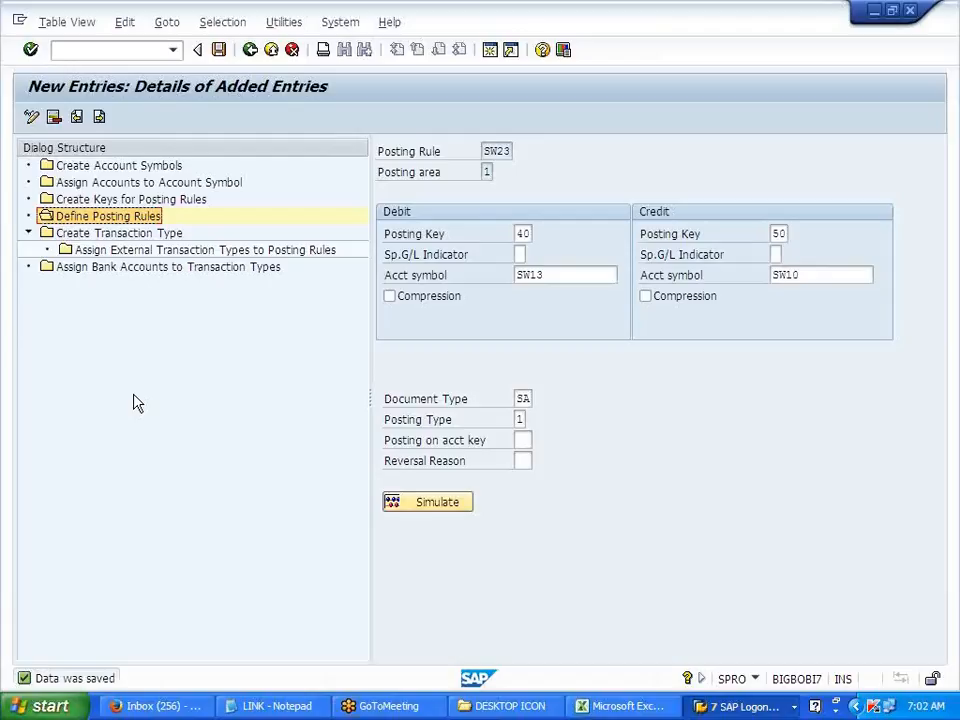
- Add the heading "Create Transaction Type" from the SAP dialog structure to cell C121 of the Excel BANKING sheet
click(148, 236)
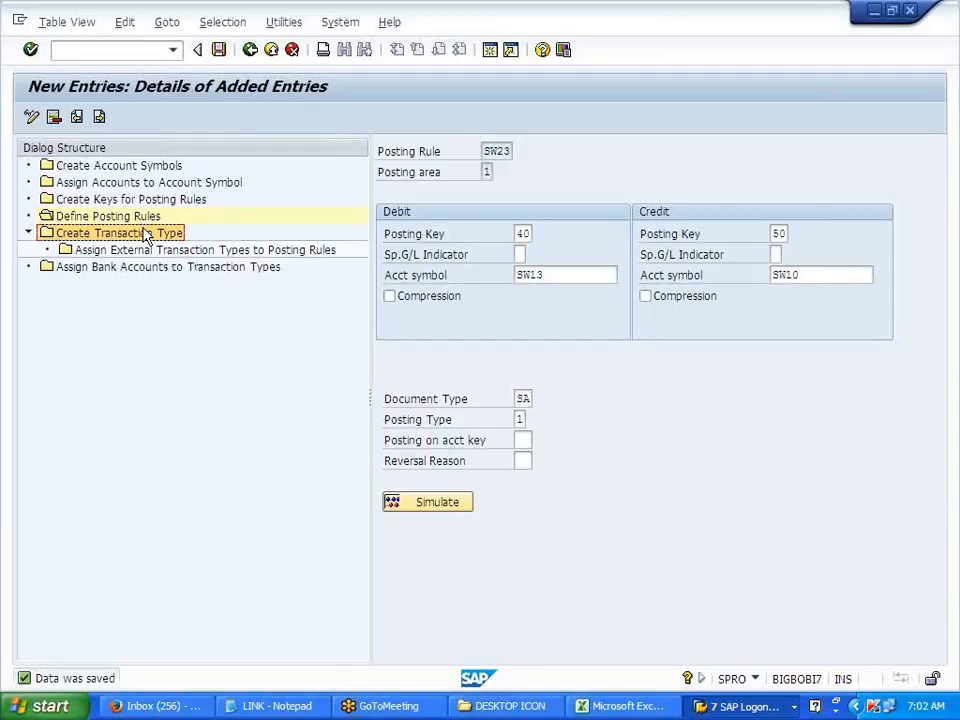
click(130, 199)
click(150, 217)
click(152, 234)
key(alt+Tab)
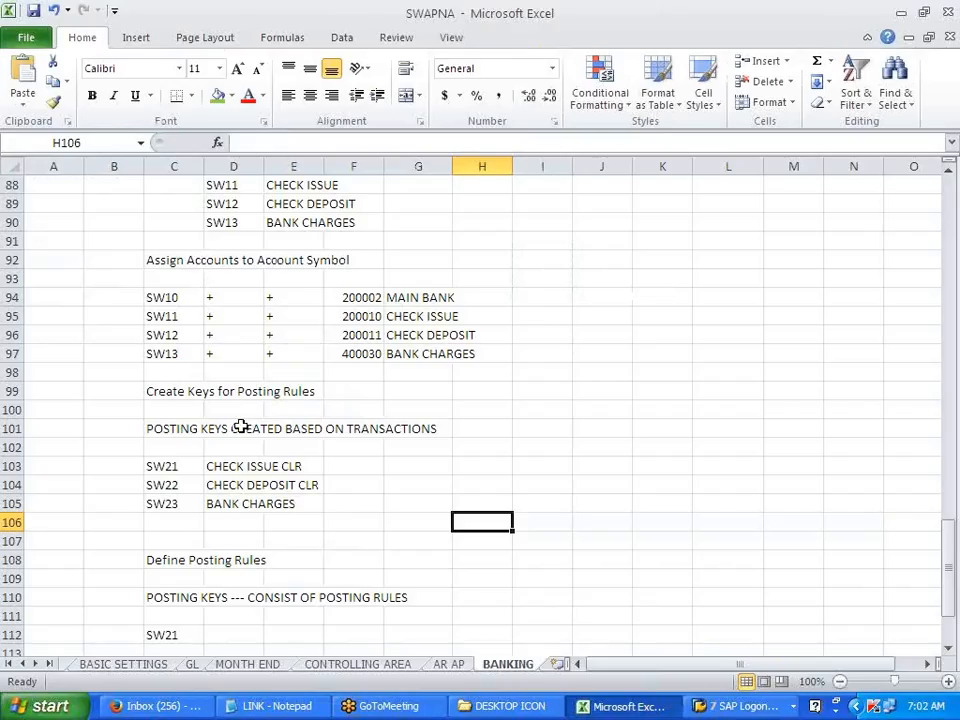
scroll(241, 426, down, 5)
scroll(241, 426, down, 4)
click(167, 298)
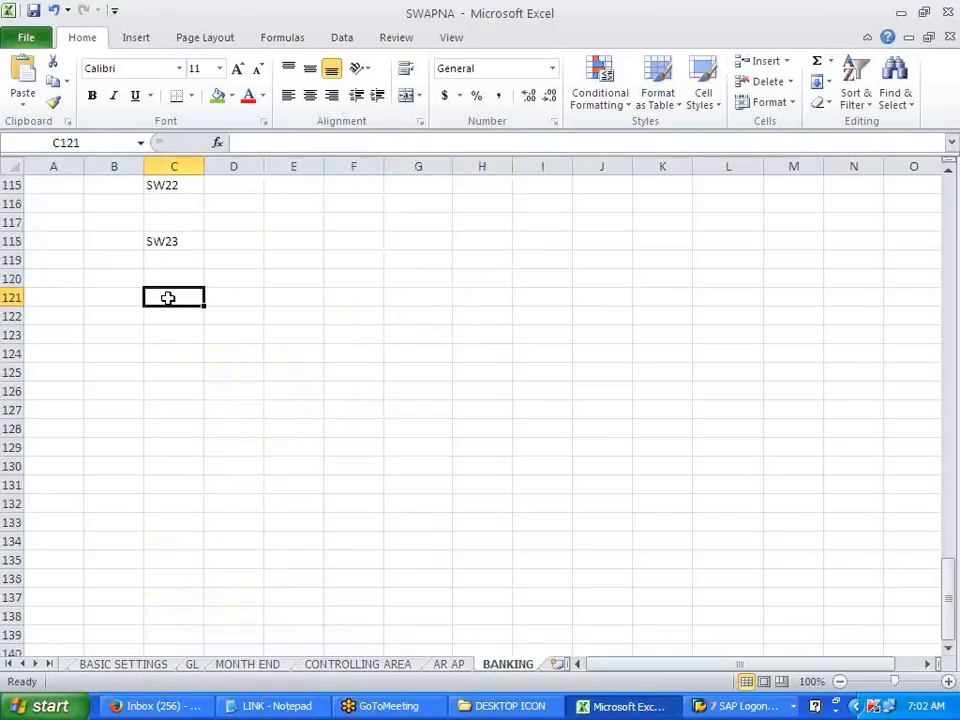
text(Create Transaction Type)
click(211, 372)
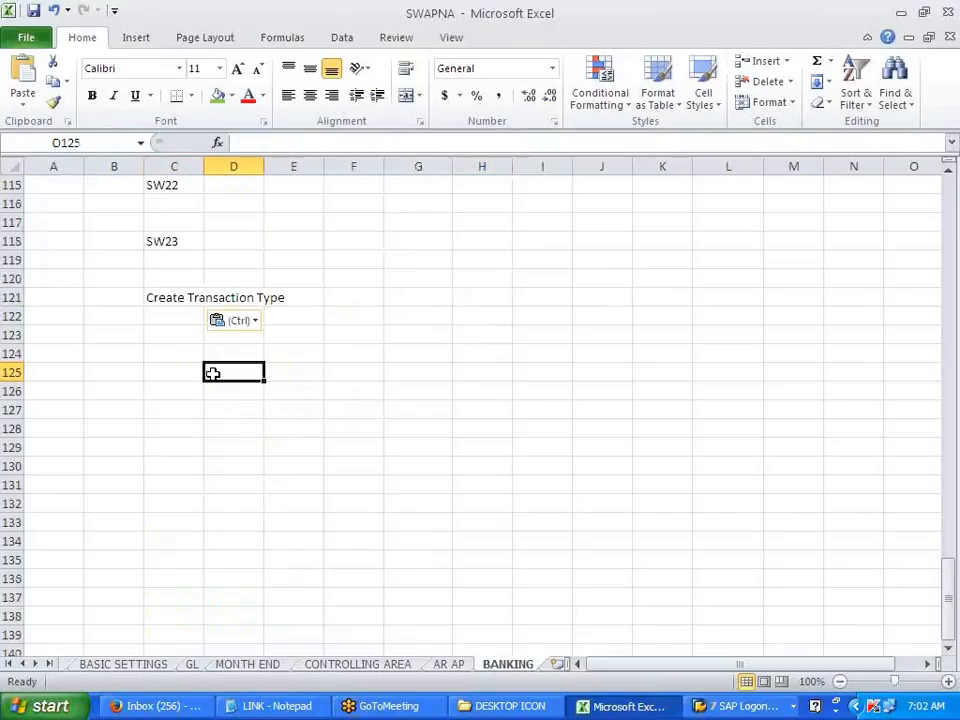
- Write the note "TRANSACTION -- BANK STATEMENT ---" in cell C123, below the Create Transaction Type heading
key(alt+Tab)
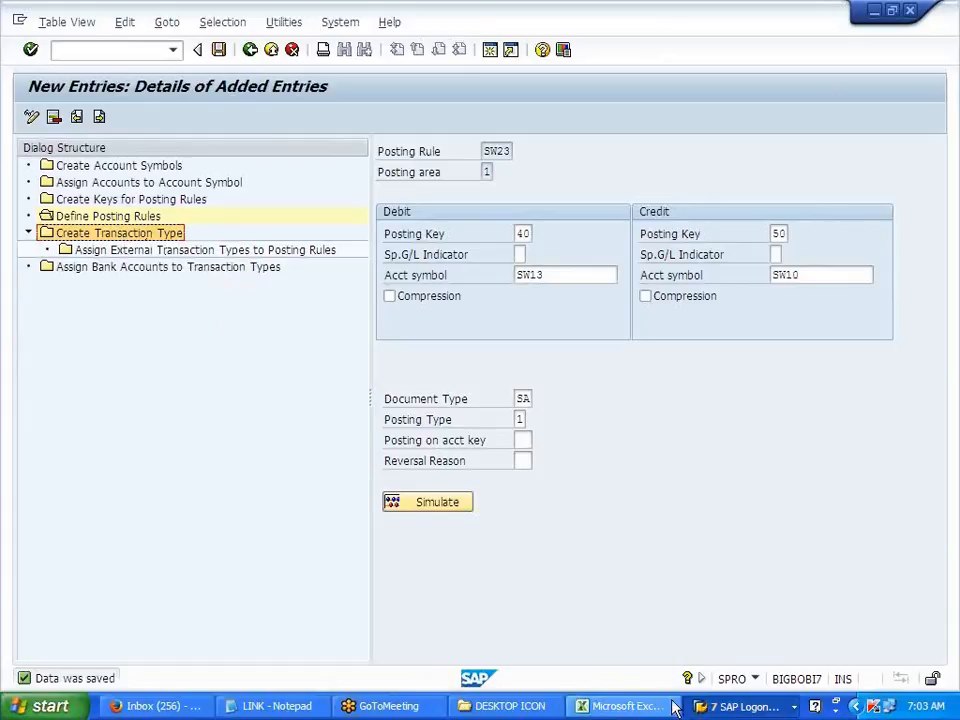
click(545, 712)
click(620, 706)
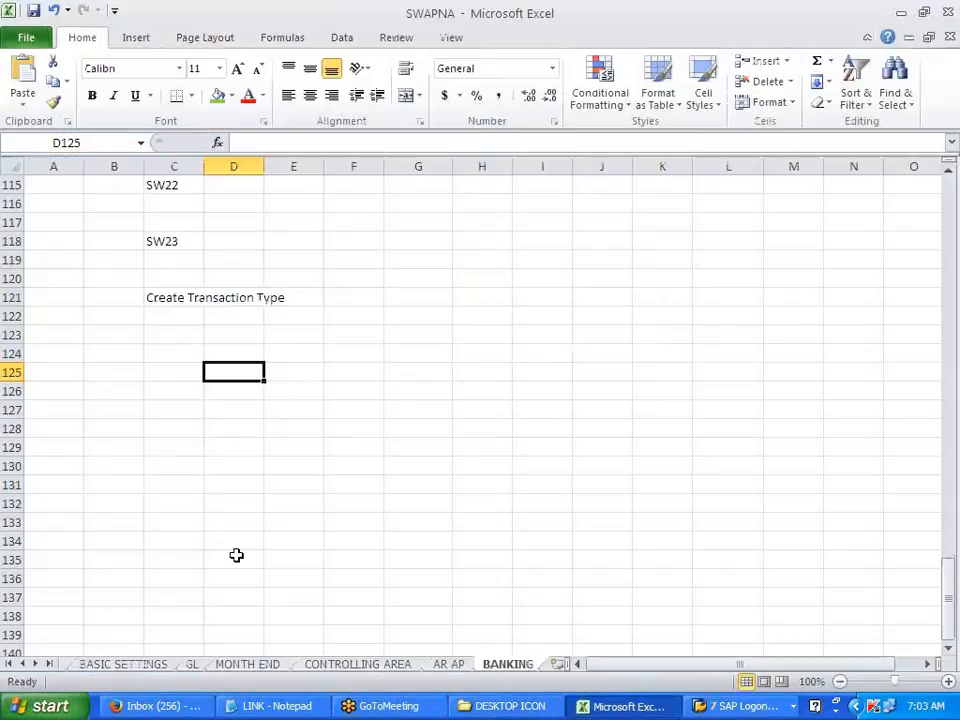
click(180, 334)
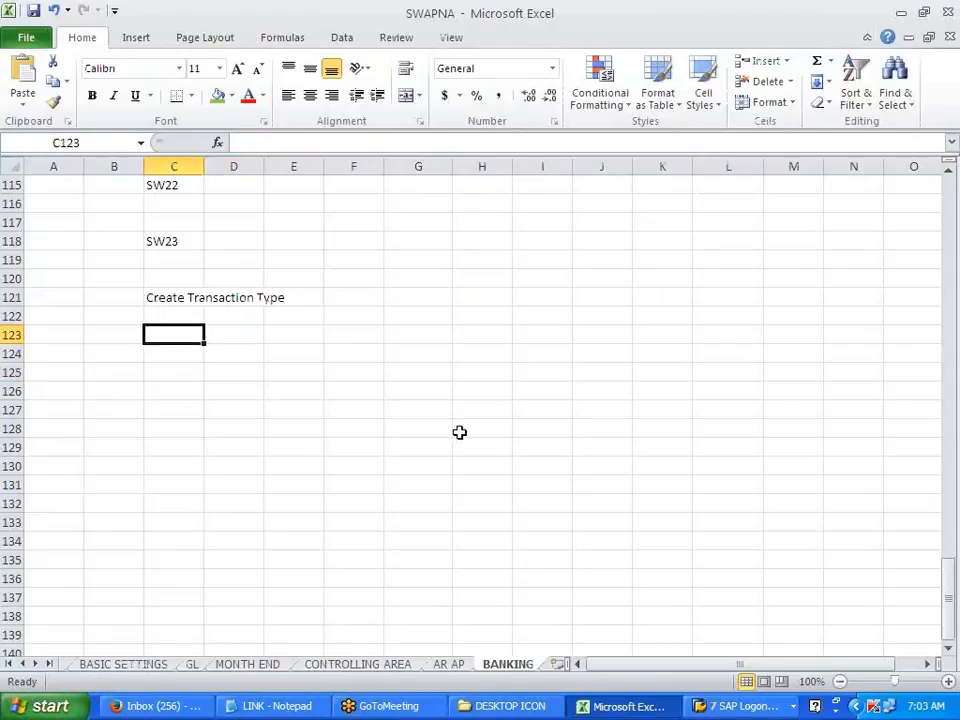
text(TRA)
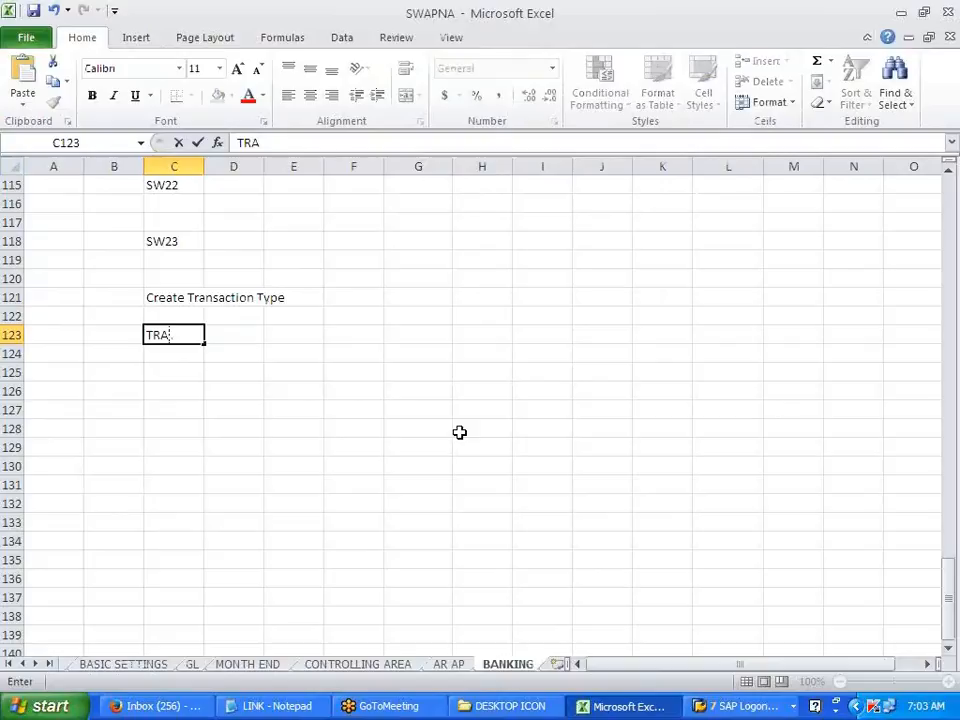
text(NSACTION -- BANK STATEME)
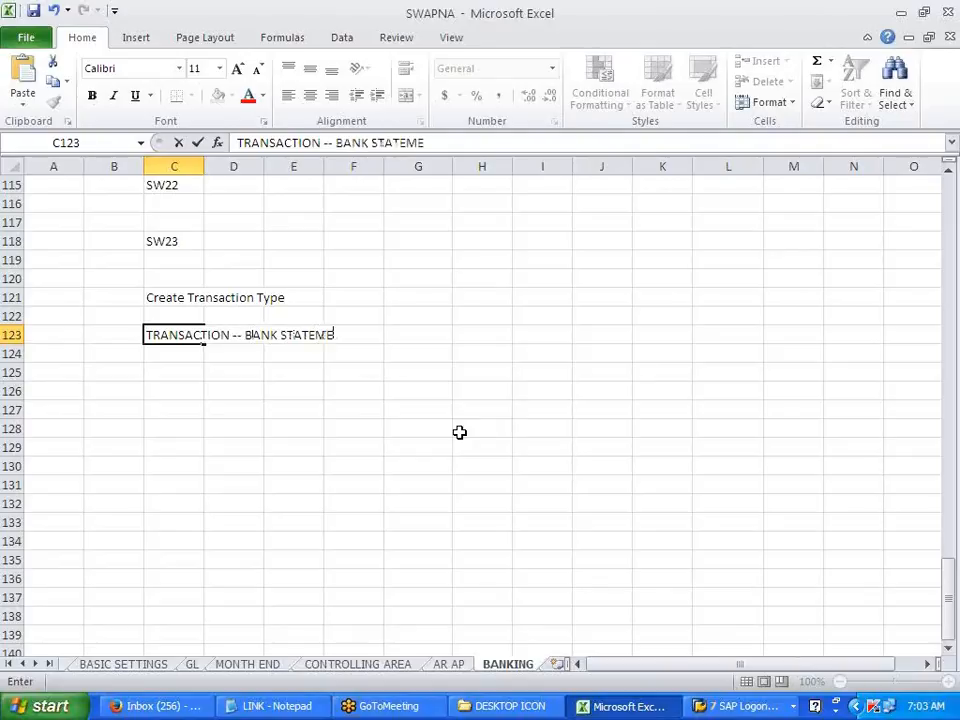
text(NT ---)
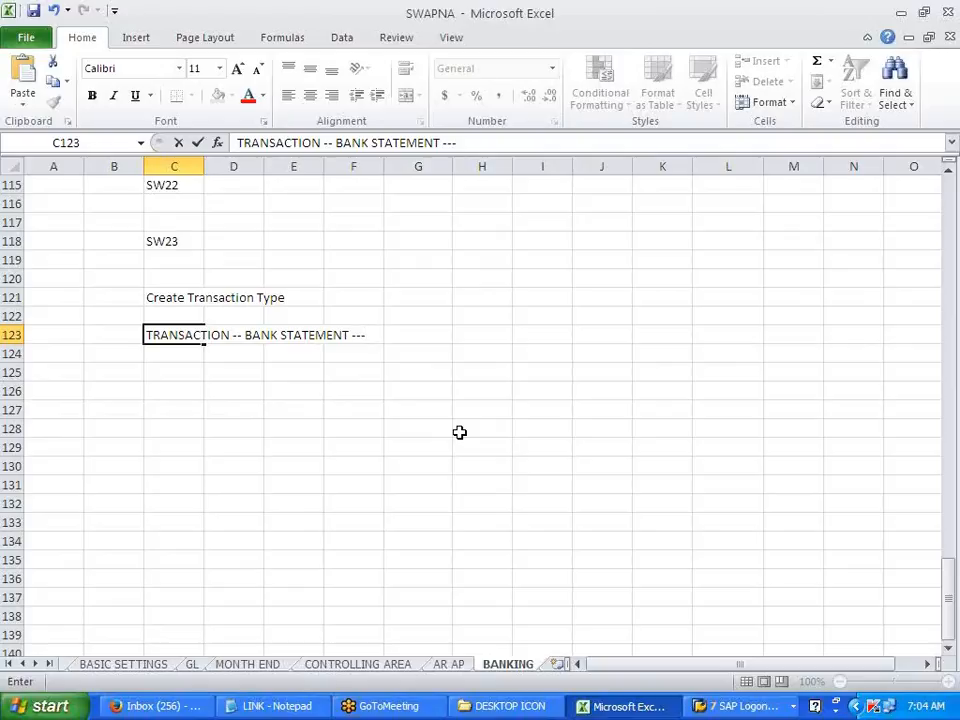
- Expand the note in cell C123 to read "EACH TRANSACTION -- IN BANK STATEMENT --- TRANSACTION CODES"
click(145, 335)
text(EACH)
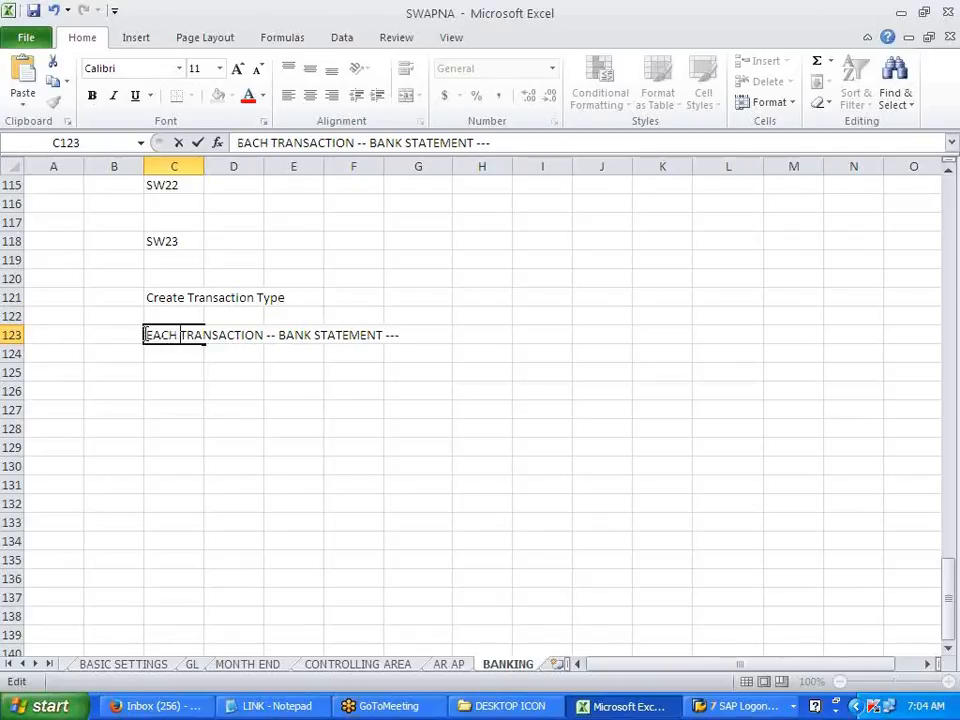
click(278, 335)
text(IN)
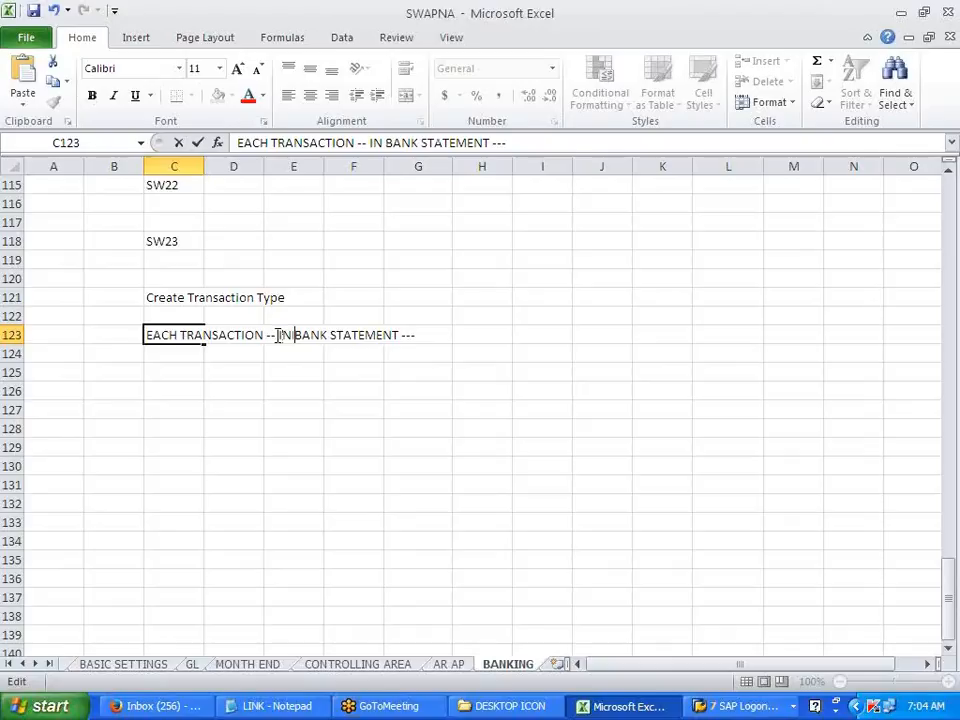
click(437, 335)
text(TRANSACTION CODES)
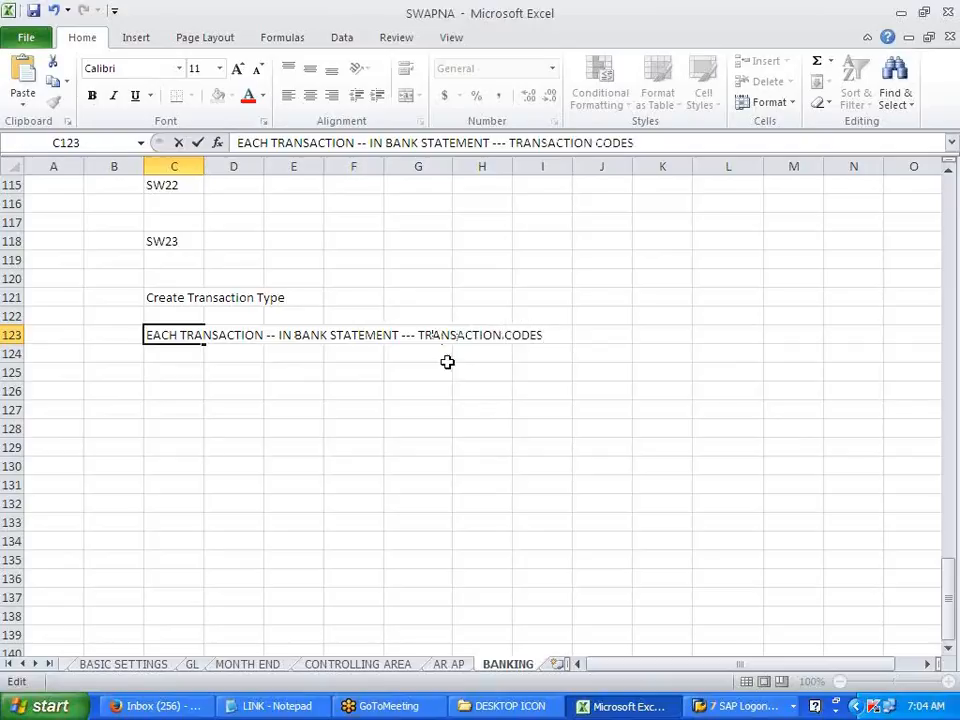
click(430, 358)
click(236, 373)
click(168, 377)
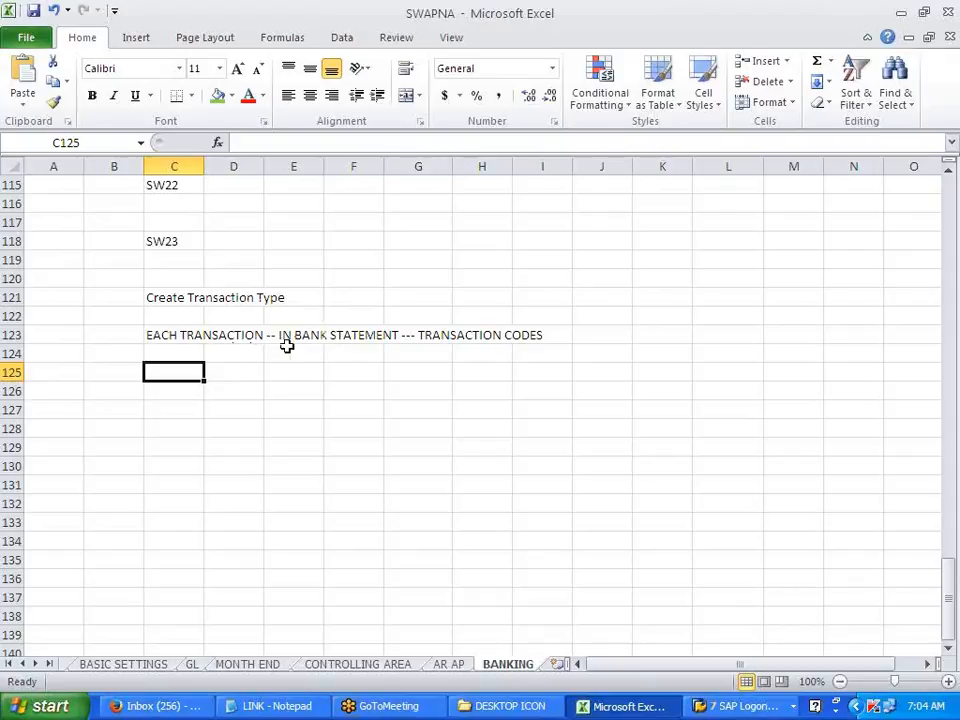
- Switch to SAP and start a new entry under Create Transaction Type with the transaction type SW01_BOA
key(alt+Tab)
key(alt+Tab)
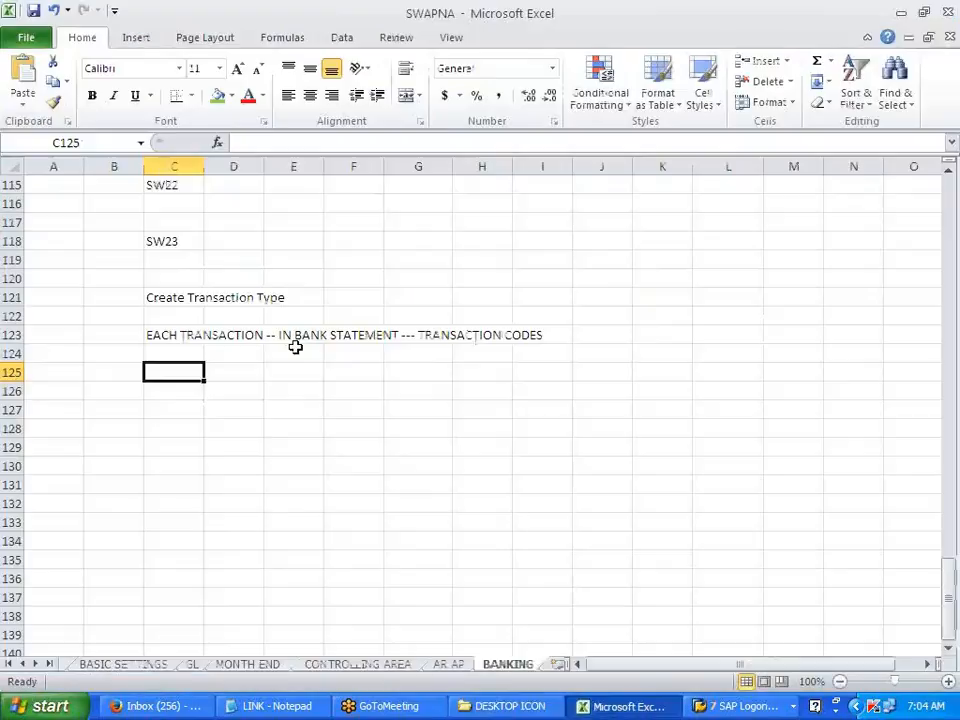
click(712, 706)
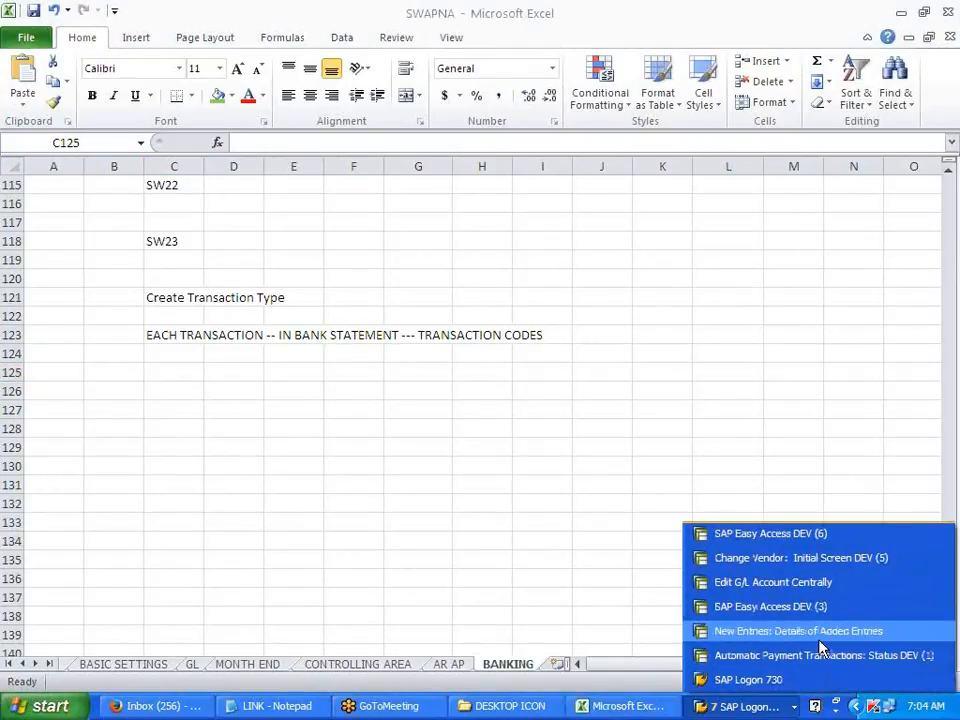
click(821, 631)
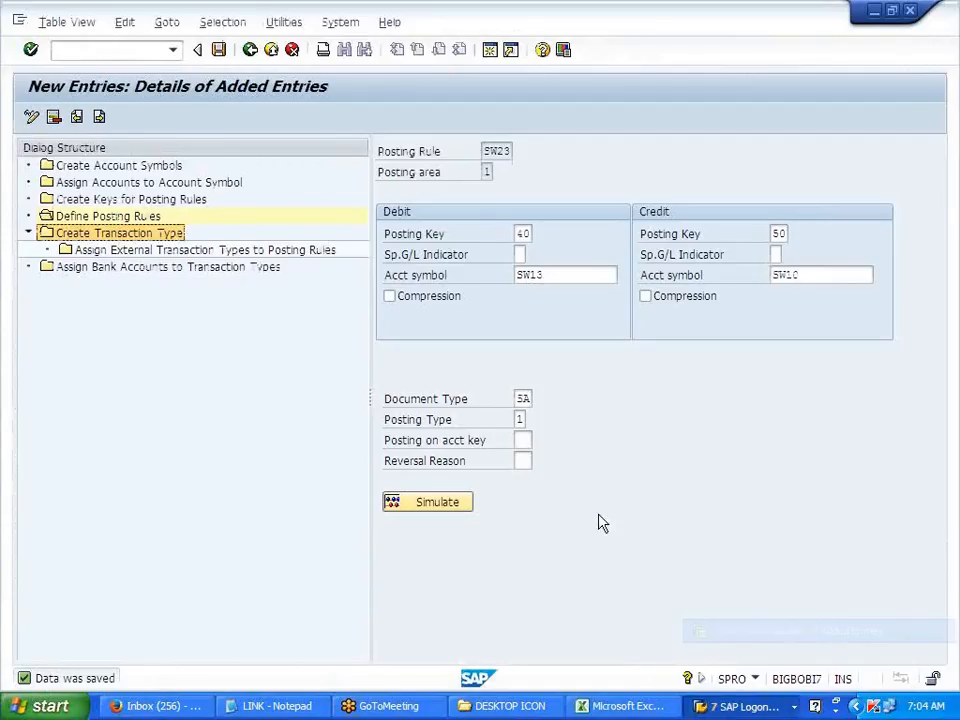
click(100, 236)
click(80, 118)
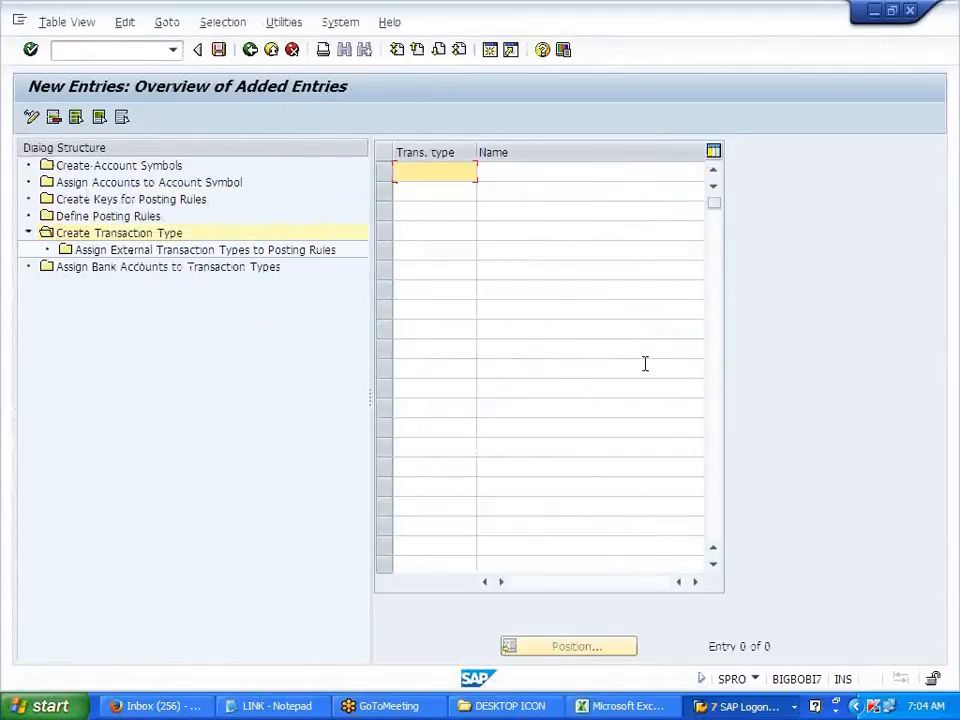
text(SW01)
key(Tab)
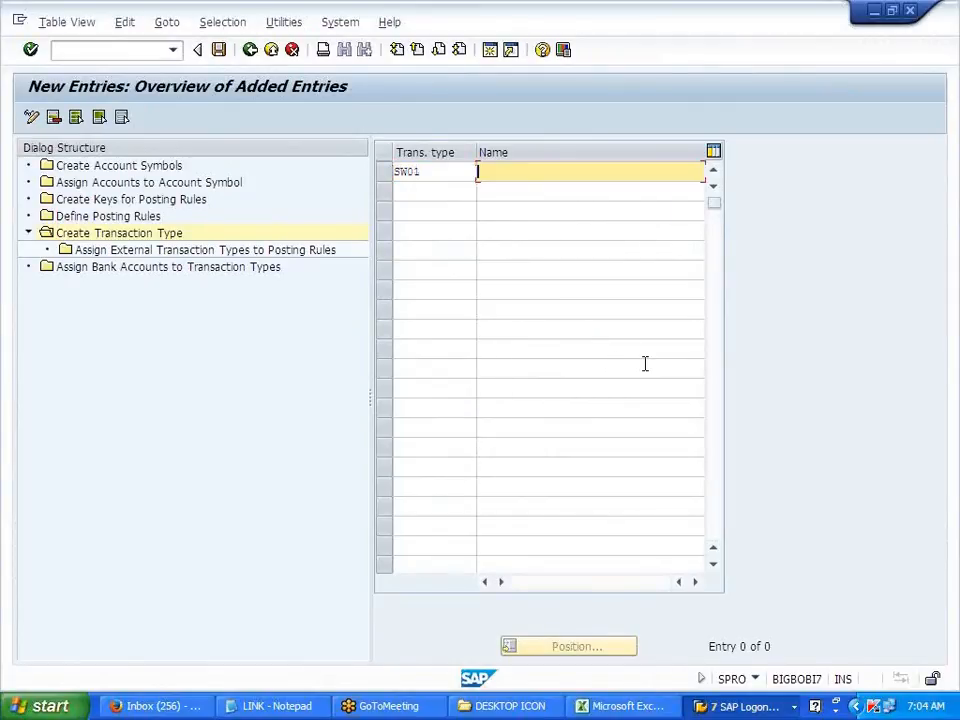
click(448, 171)
text(_BOA)
- Name the transaction type SW01_BOA "TRANSACTION TYPE SW01" and confirm the entry
click(501, 178)
text(TR)
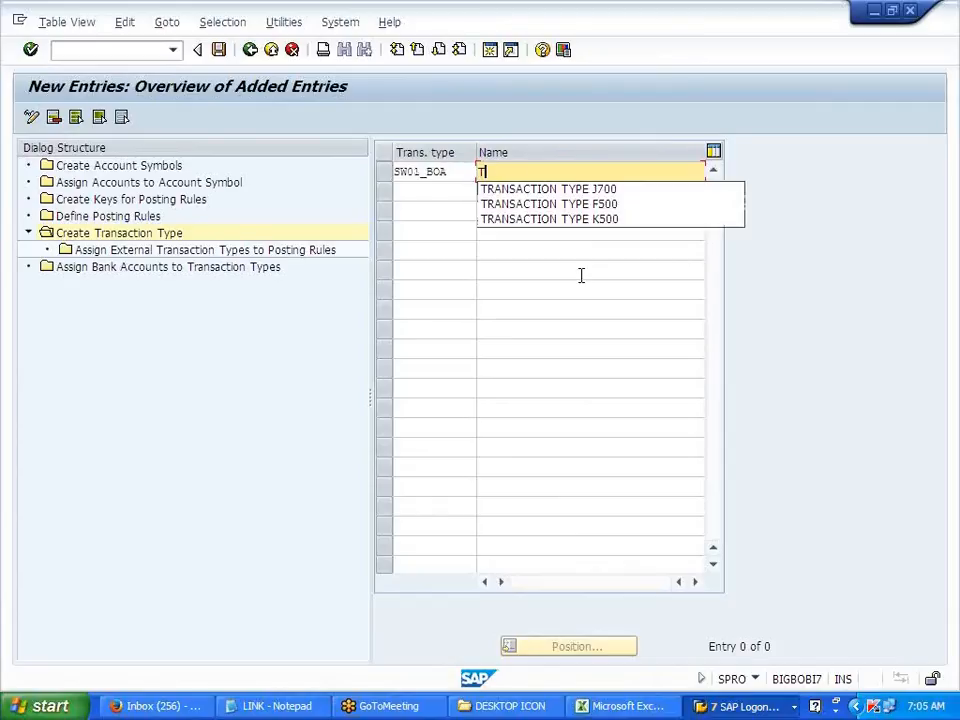
key(Down)
key(Return)
key(BackSpace)
key(BackSpace)
key(BackSpace)
key(BackSpace)
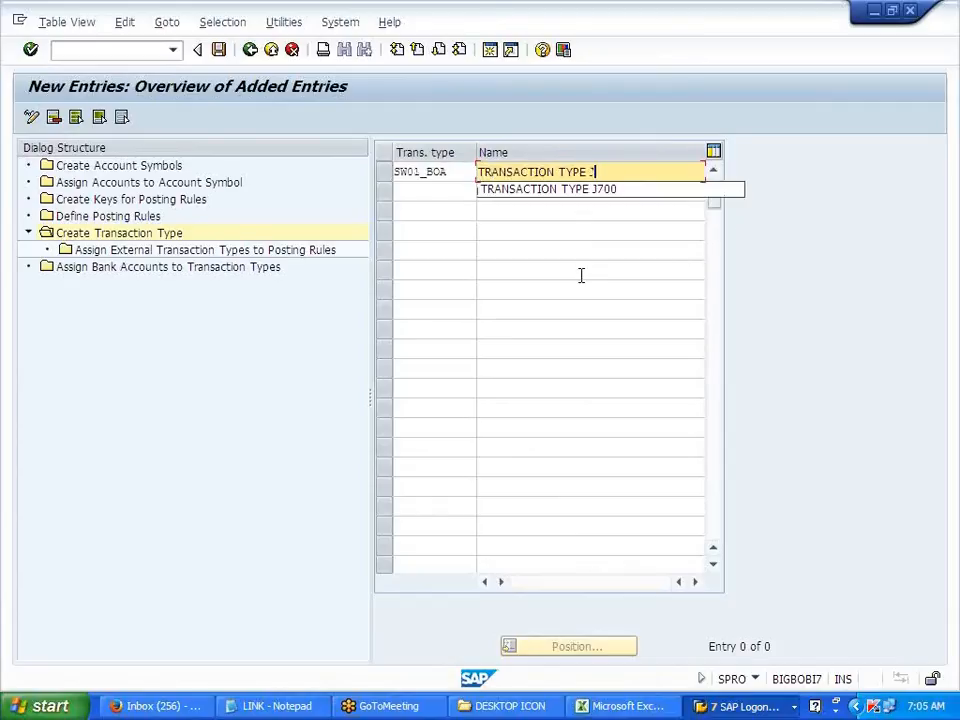
text(SW01)
key(Return)
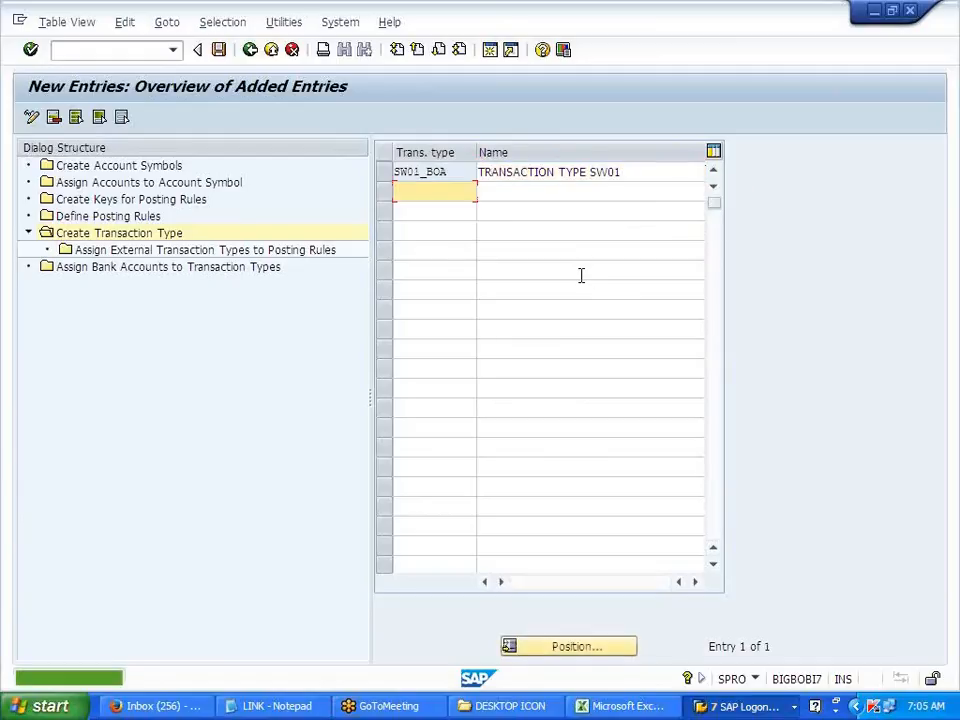
- For transaction type SW01_BOA, add a new assignment of external transaction types to posting rules with external transaction SW1
click(384, 173)
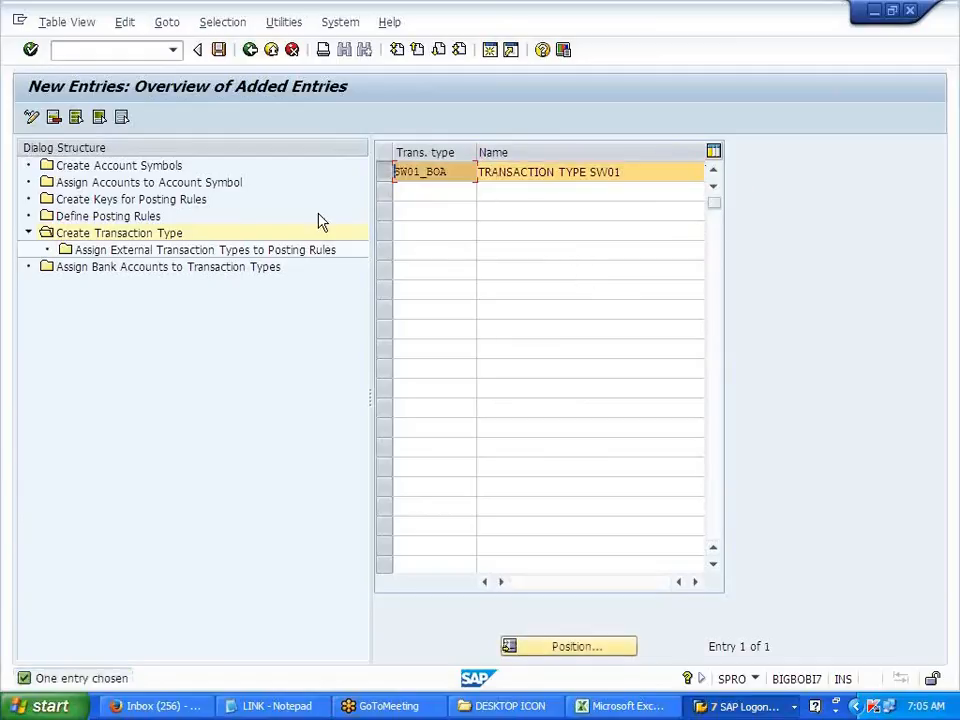
double_click(268, 253)
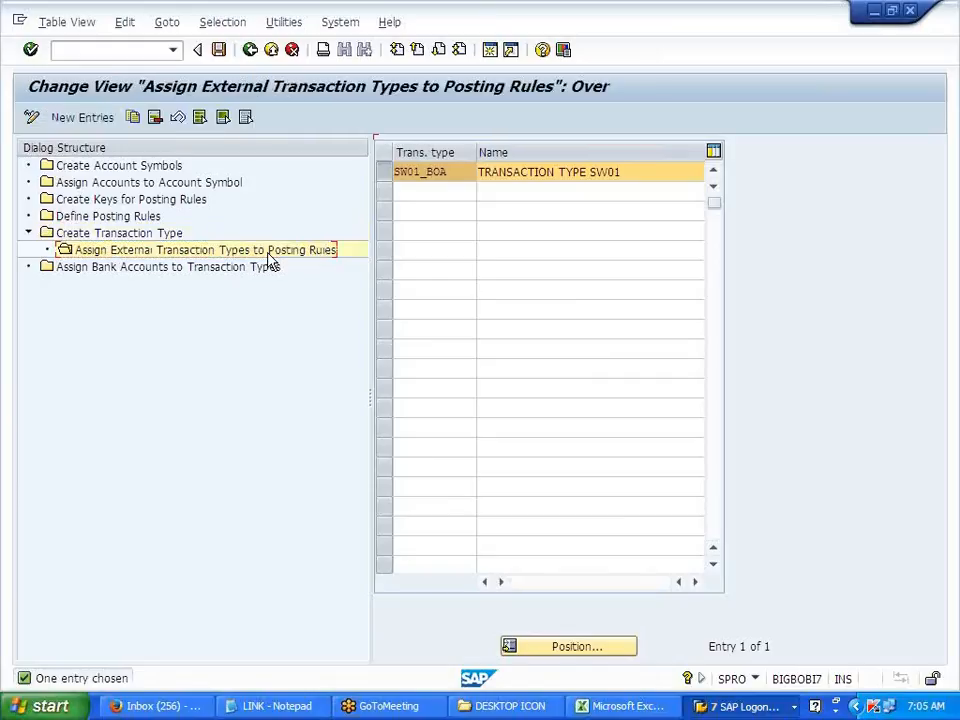
click(84, 118)
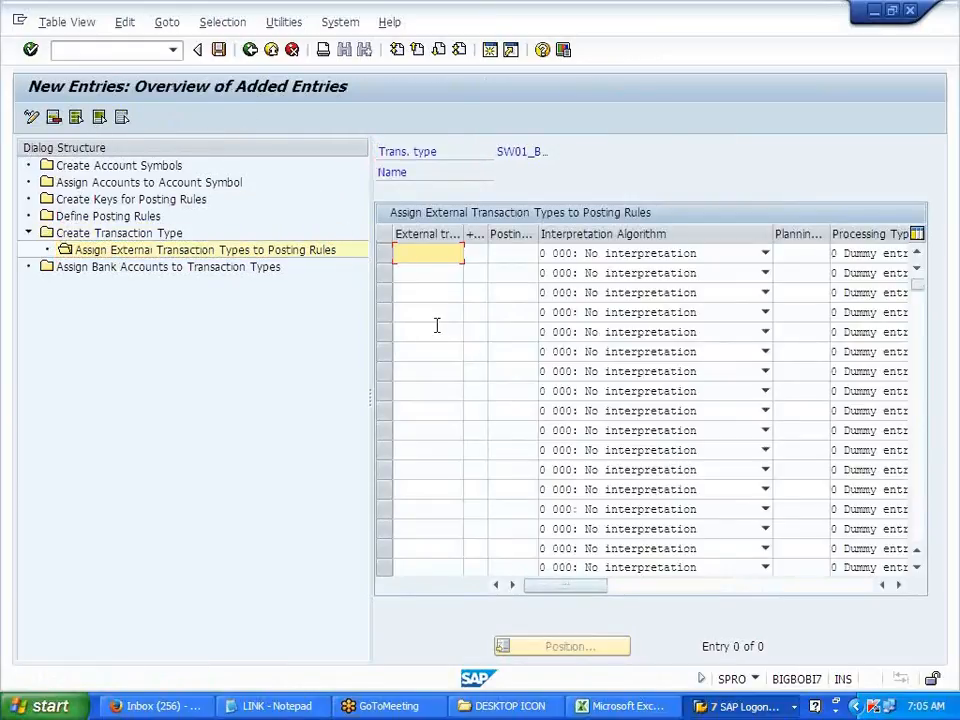
text(SW1)
key(Tab)
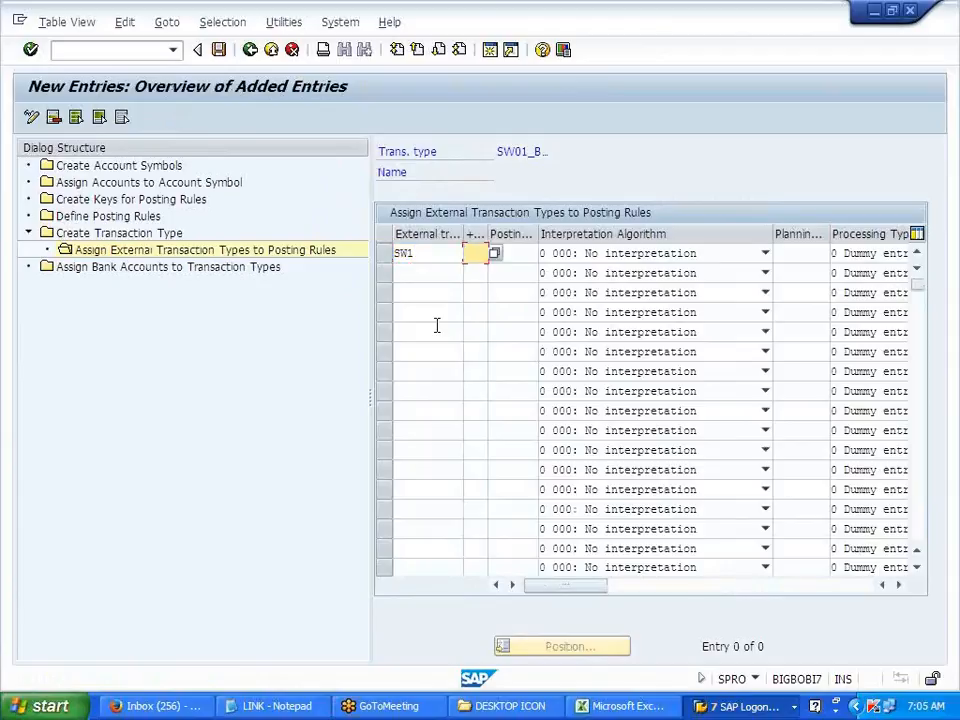
- Assign posting rule SE21, CHECK ISSUE CLR, from the list of possible values to external transaction SW1
click(519, 253)
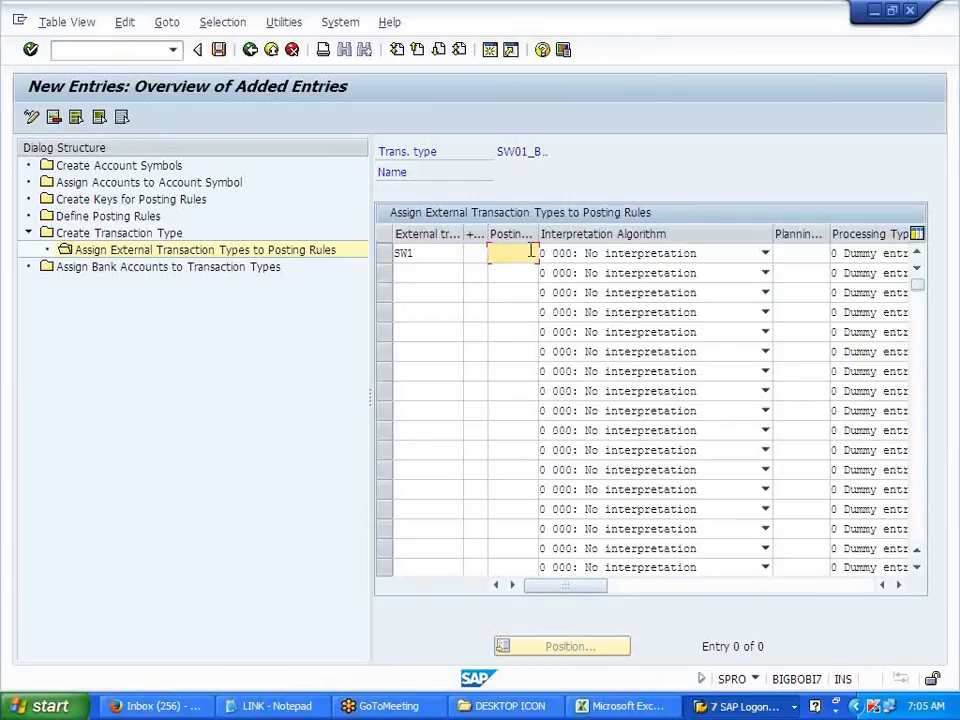
click(544, 253)
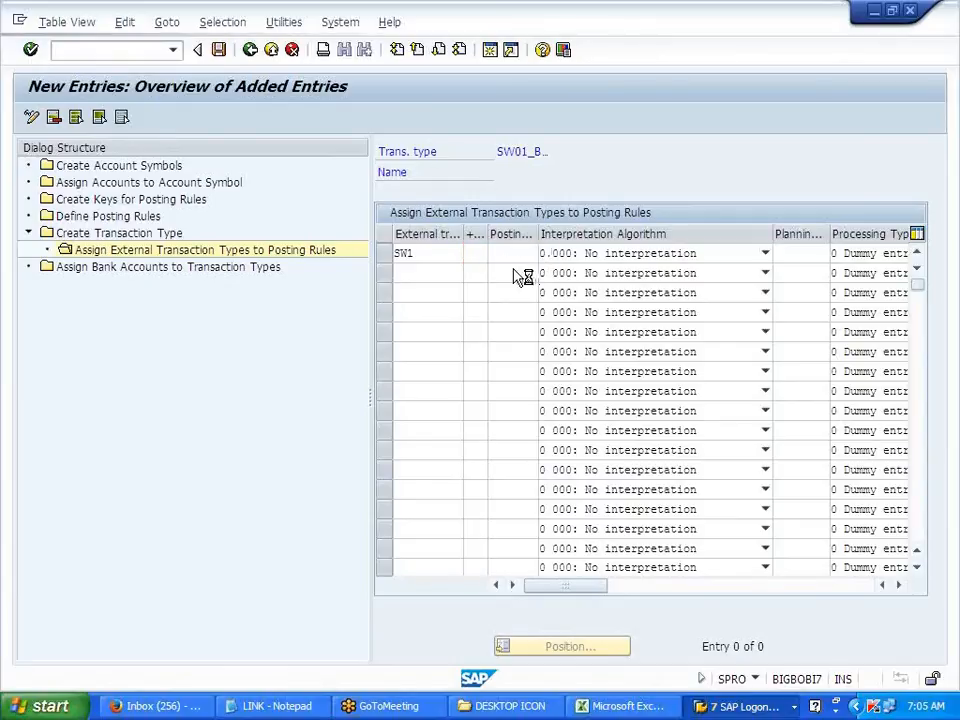
scroll(512, 490, down, 15)
scroll(517, 500, down, 20)
scroll(515, 497, down, 7)
click(458, 407)
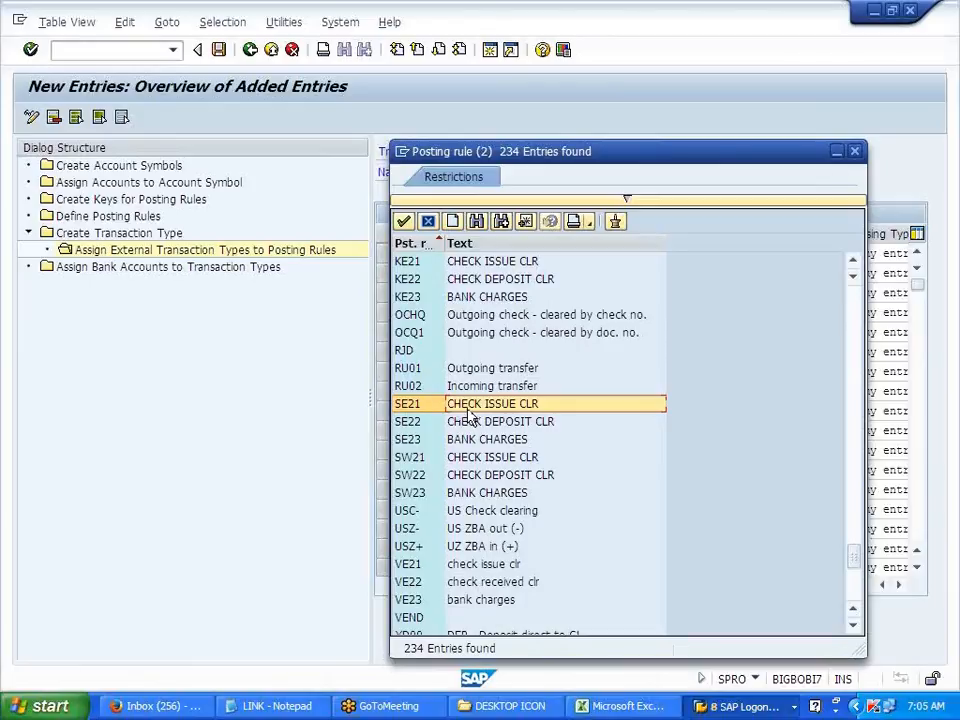
double_click(467, 407)
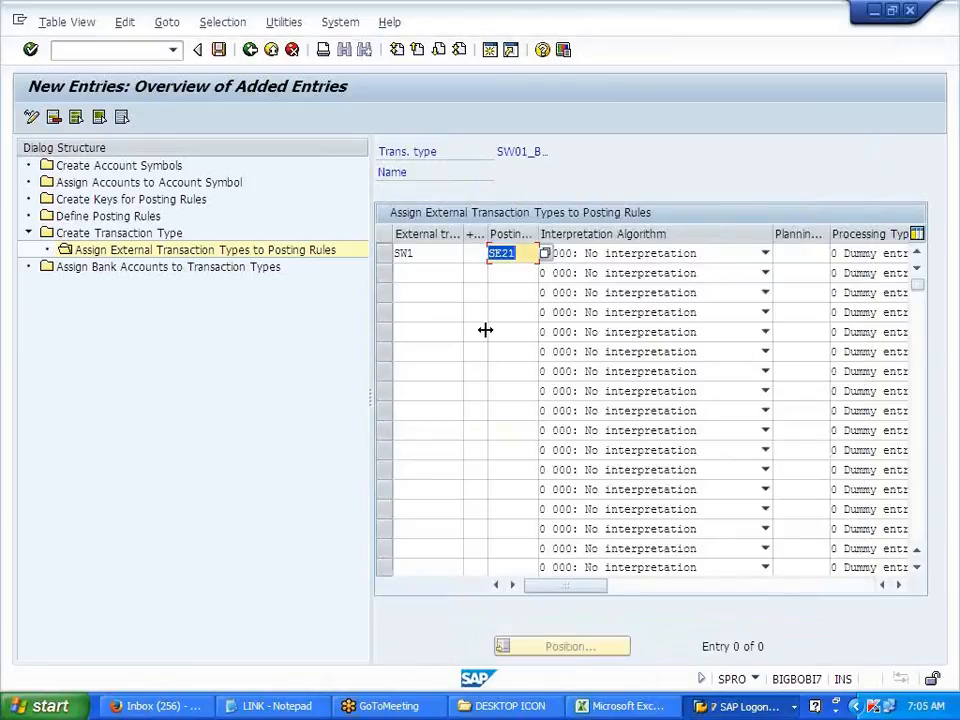
- Set the +/- sign of external transaction SW1 to minus
double_click(403, 253)
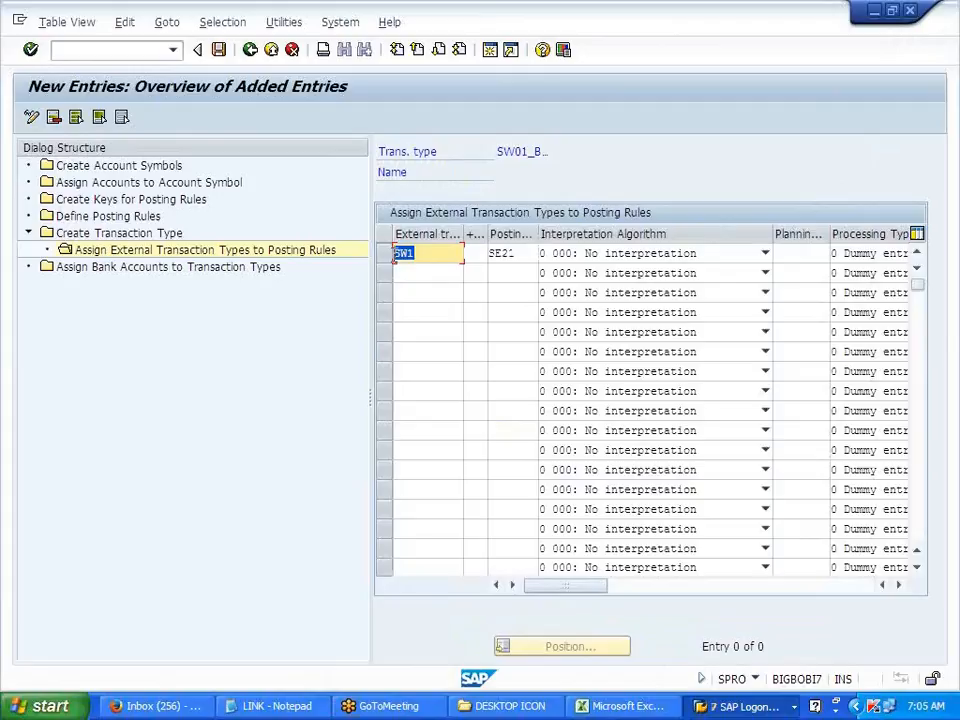
click(397, 254)
click(472, 257)
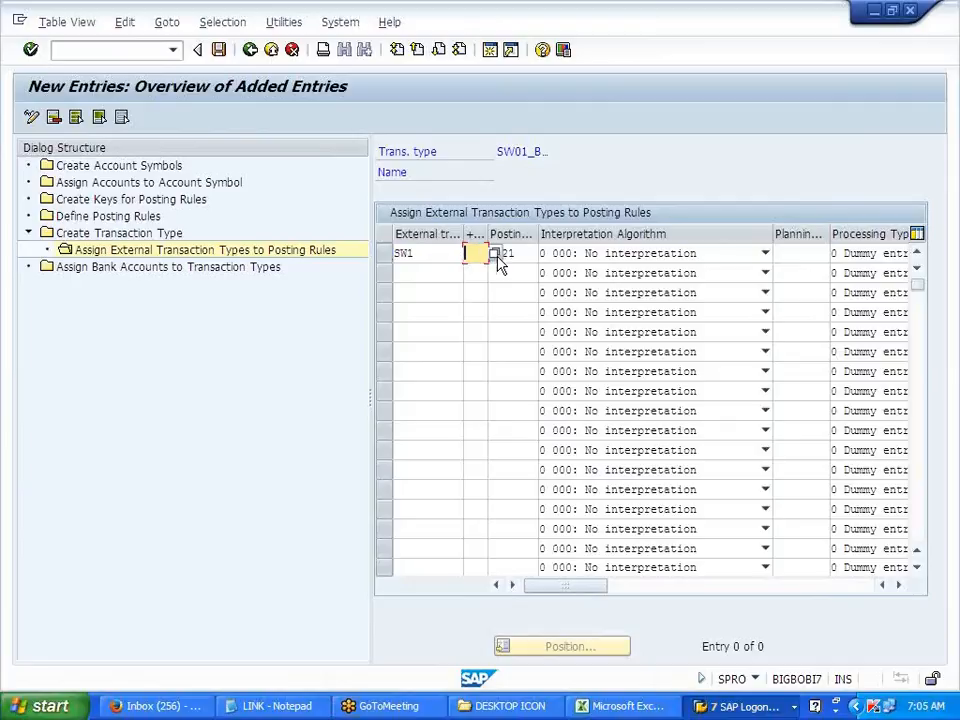
click(494, 254)
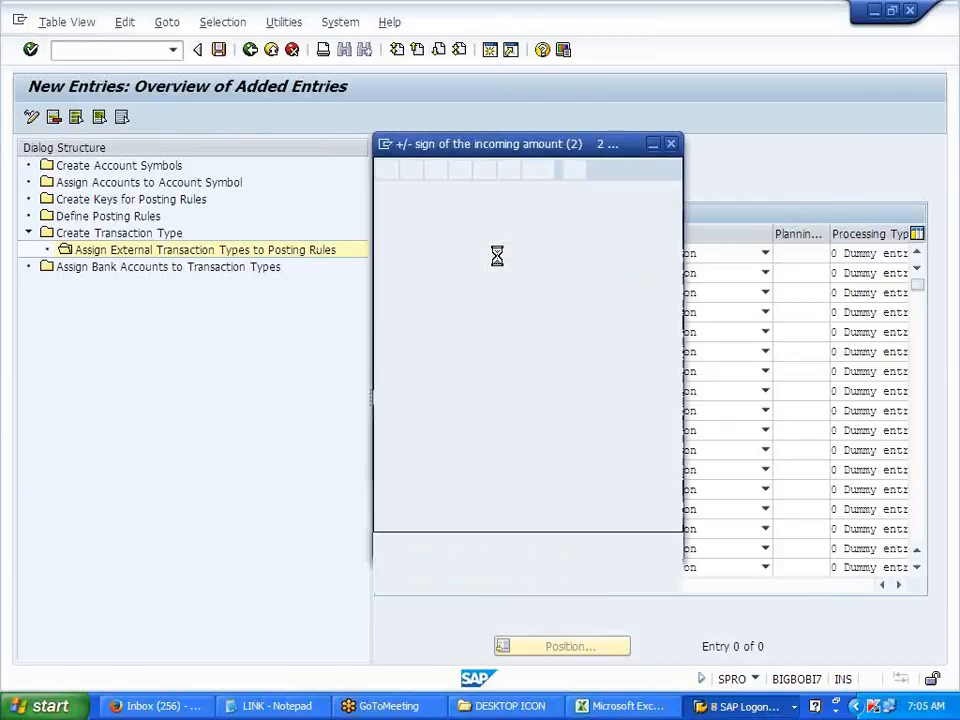
double_click(452, 228)
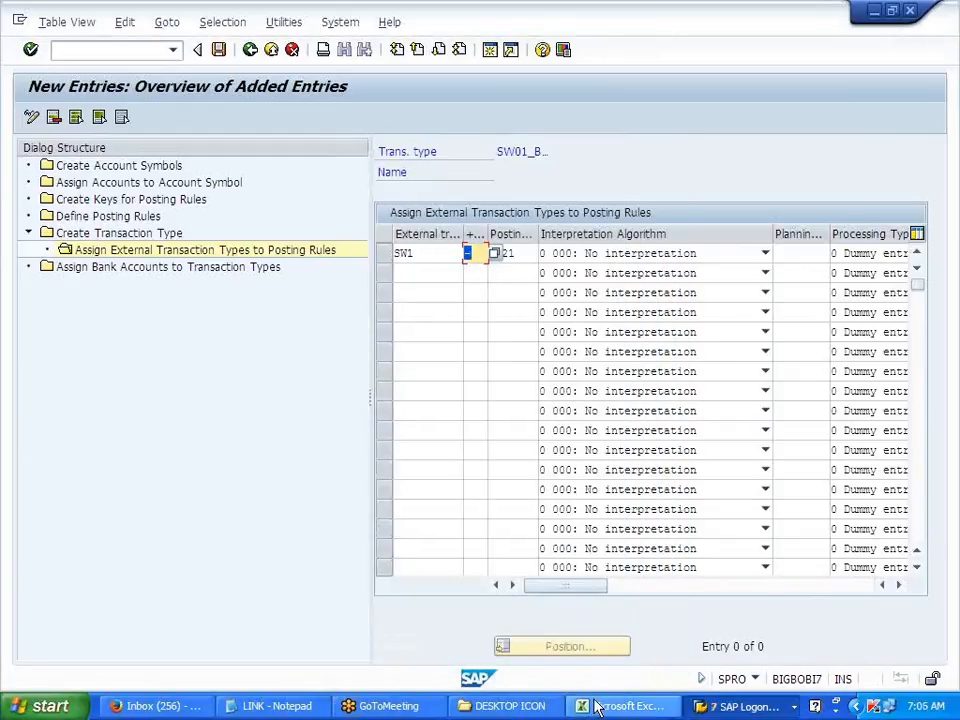
- Switch to Excel and write the note "TRANSACTION CODE -- POSTING RULE" in cell C125 of the BANKING sheet
click(642, 706)
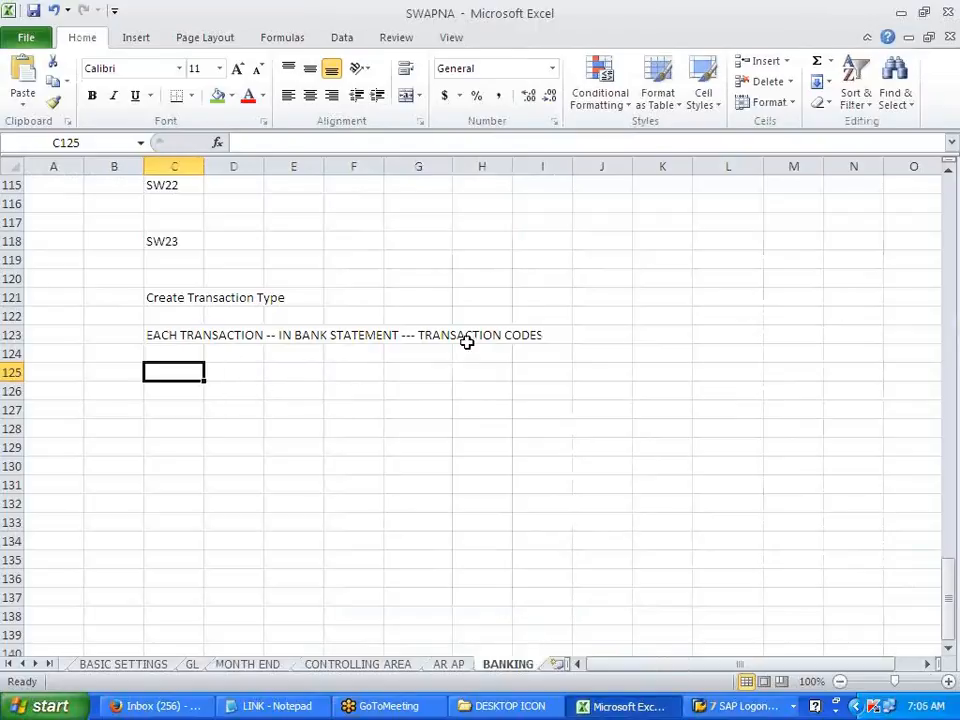
text(TR)
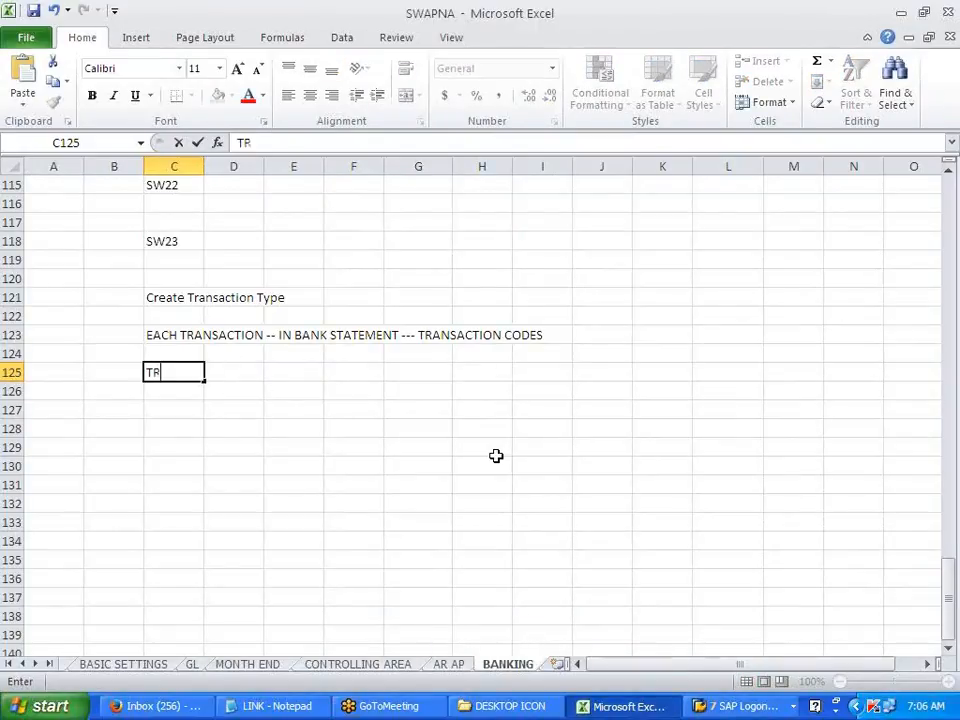
text(ANSACT)
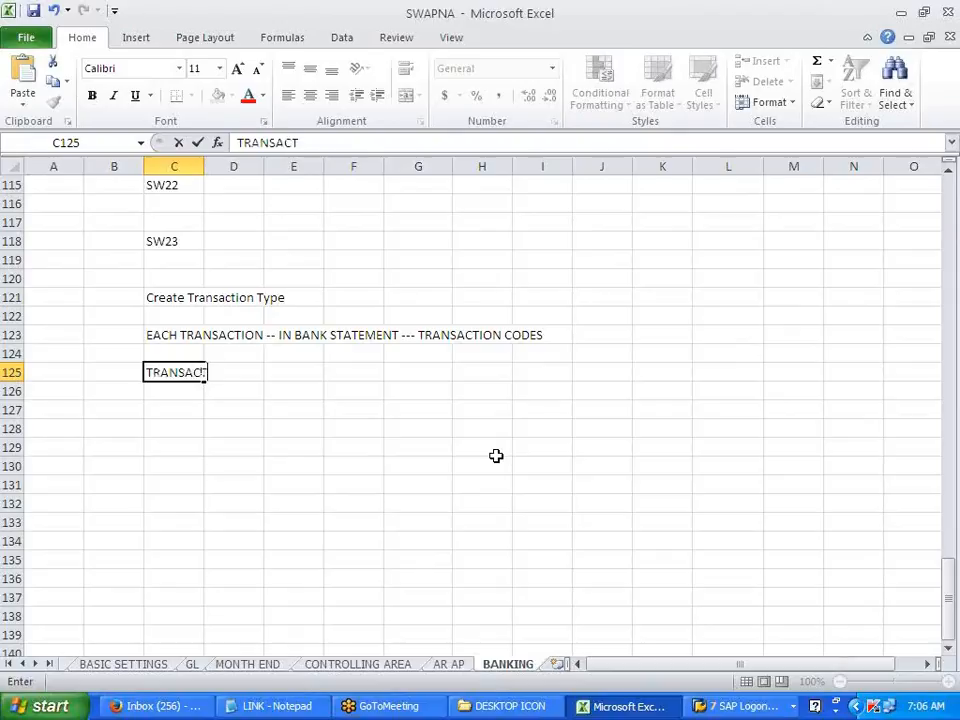
text(ION CODE)
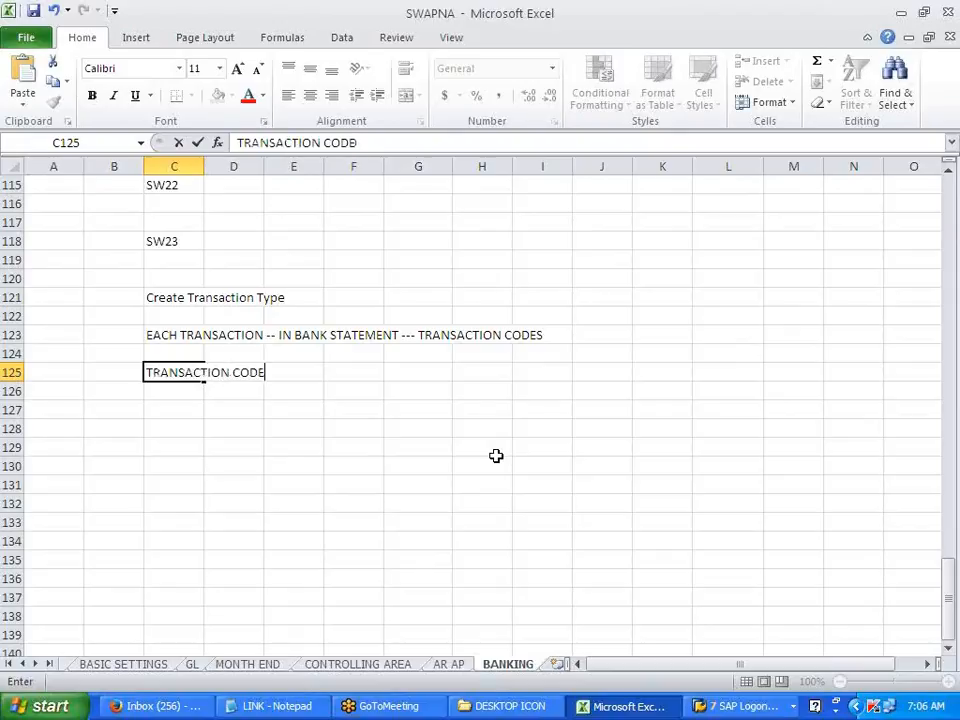
text( -- POSTING RULE)
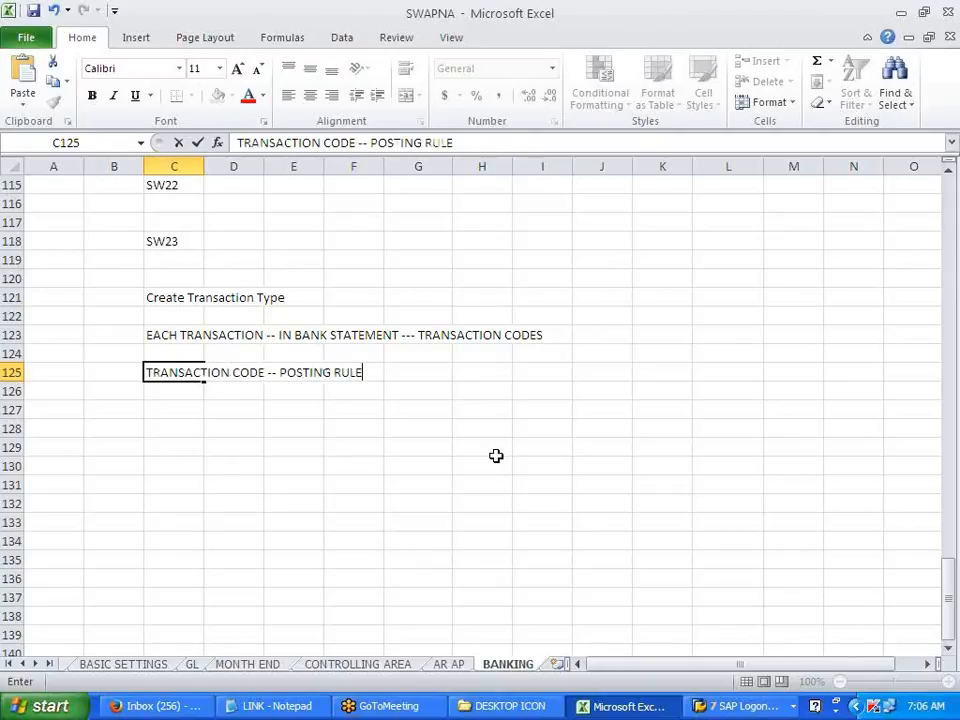
click(483, 431)
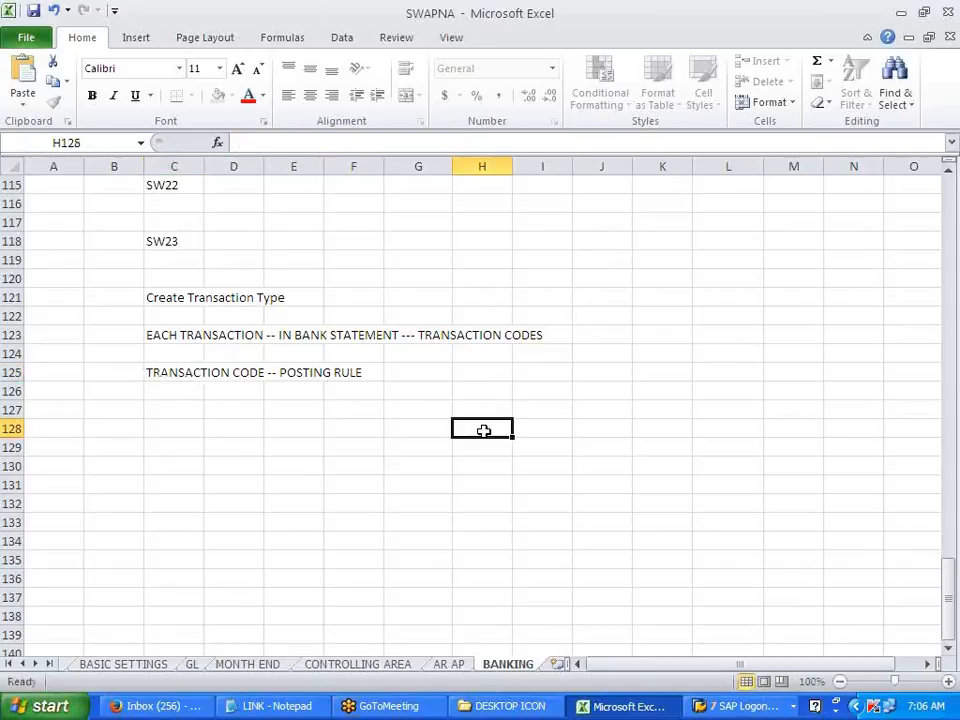
- Switch to SAP and add external transaction SW2 with a plus sign to the posting rule assignments
key(alt+Tab)
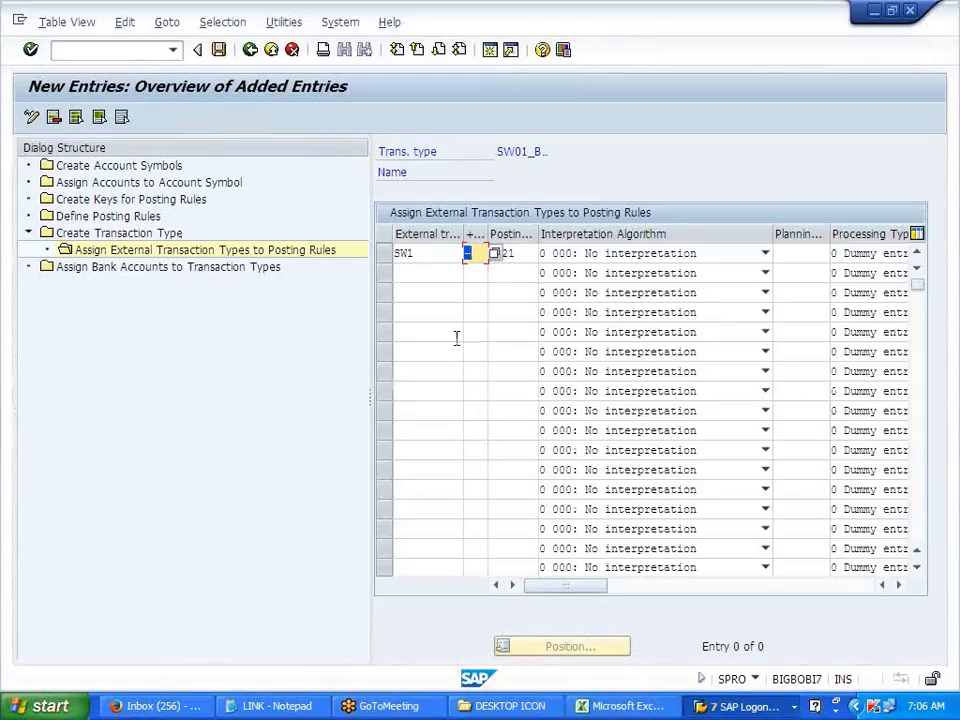
click(418, 273)
text(SW2)
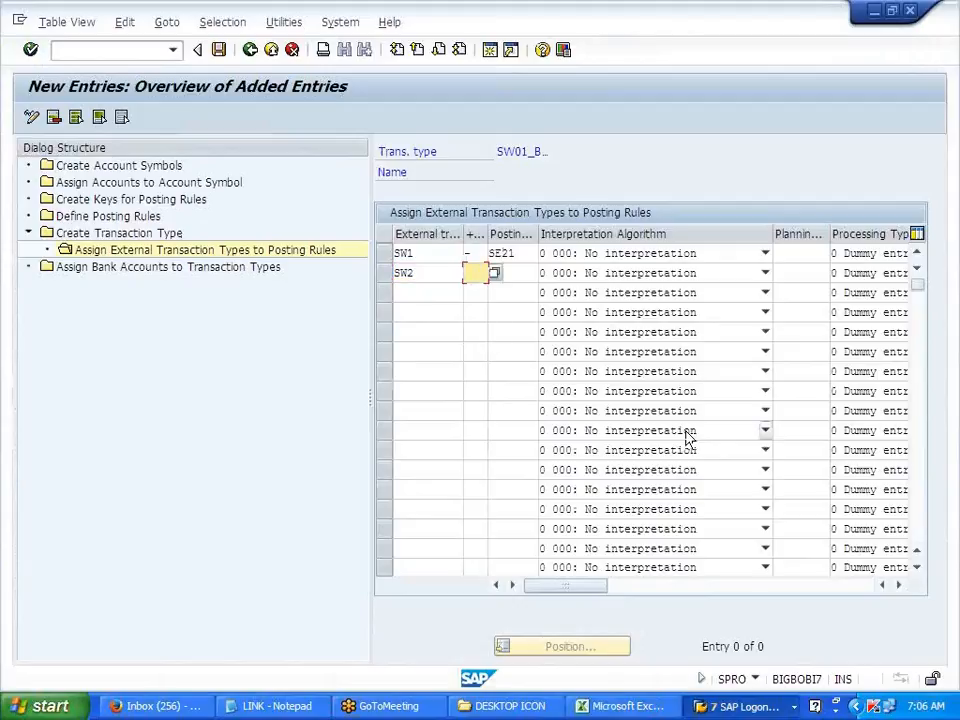
text(-)
key(Tab)
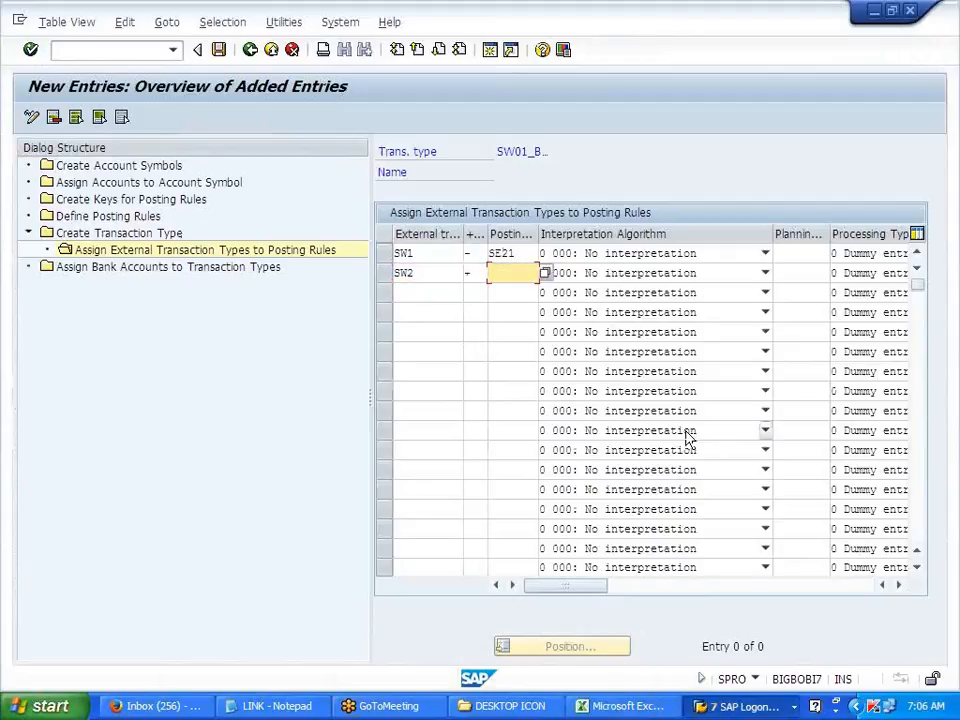
- Assign posting rule SW22, CHECK DEPOSIT CLR, from the list of possible values to external transaction SW2
text(SE22)
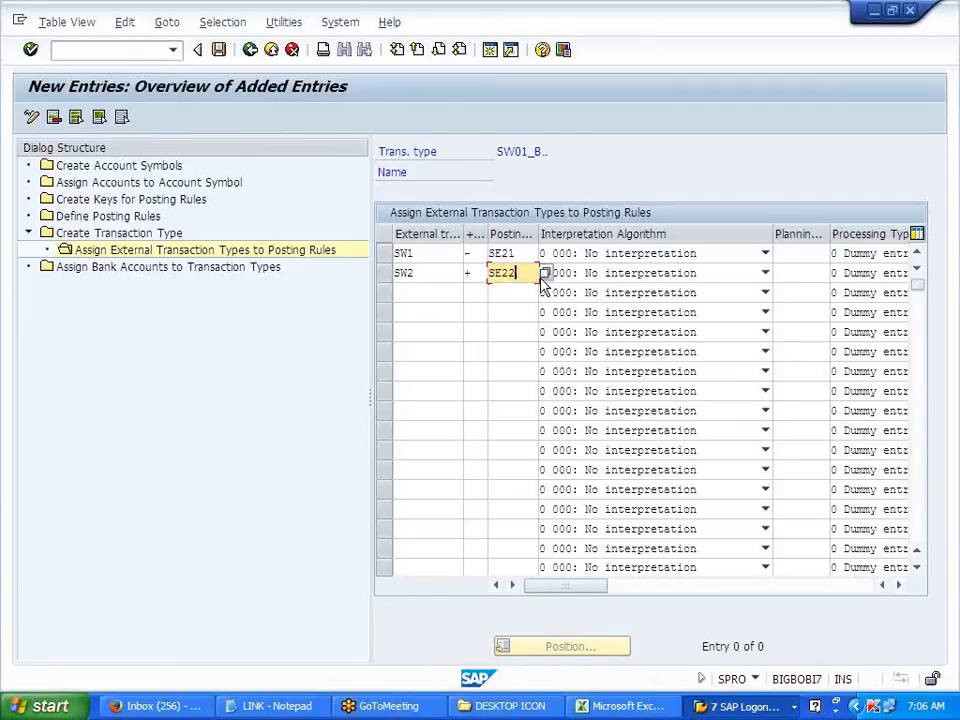
key(Return)
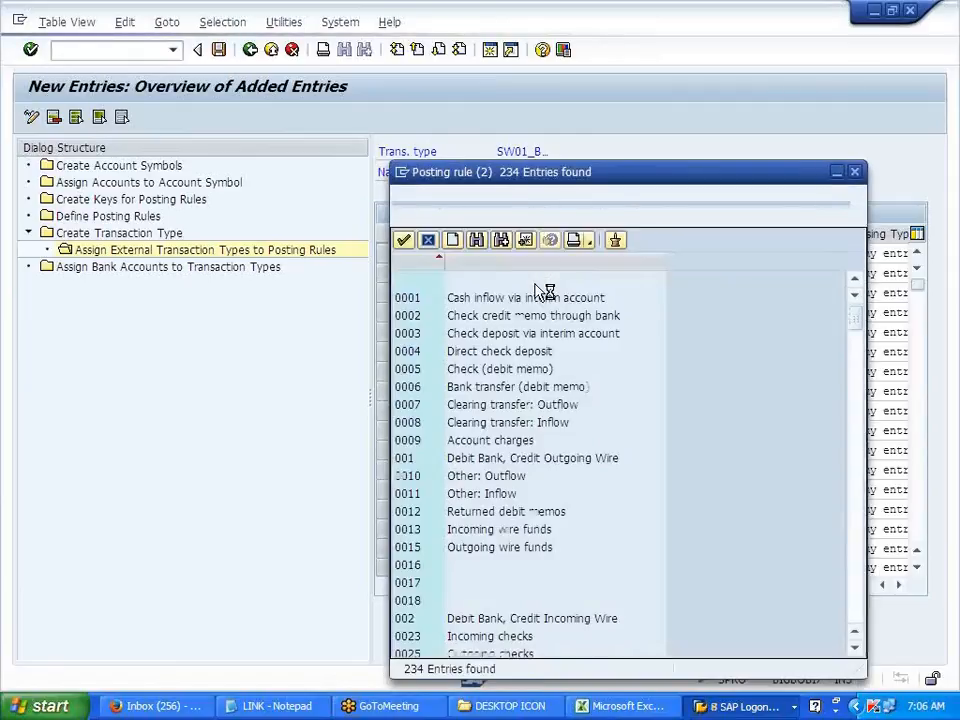
scroll(541, 552, down, 15)
scroll(541, 552, down, 20)
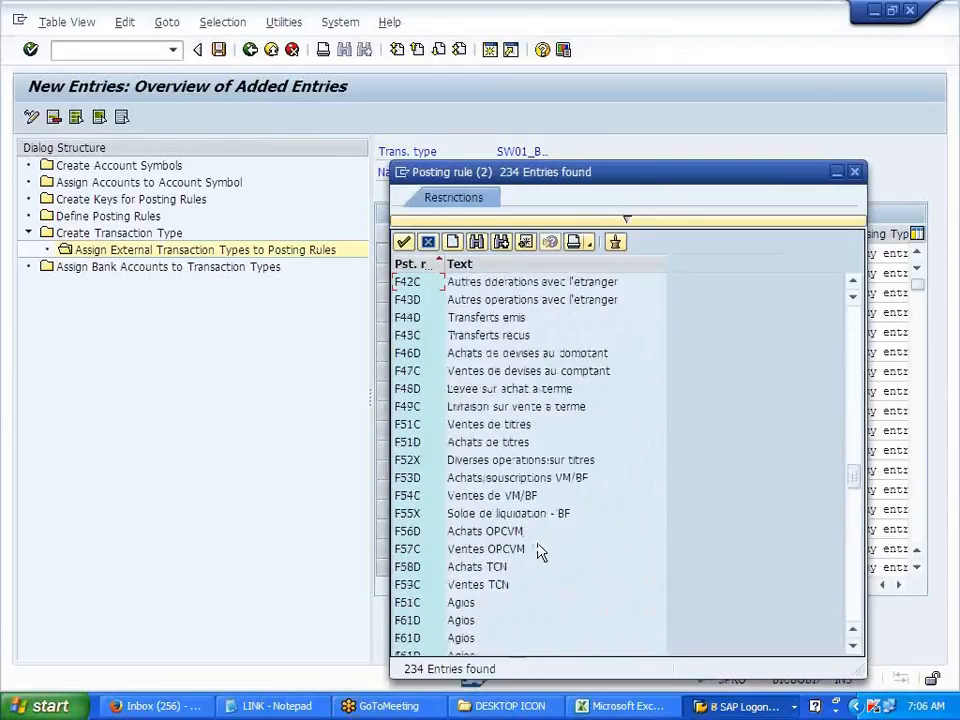
scroll(537, 549, down, 1)
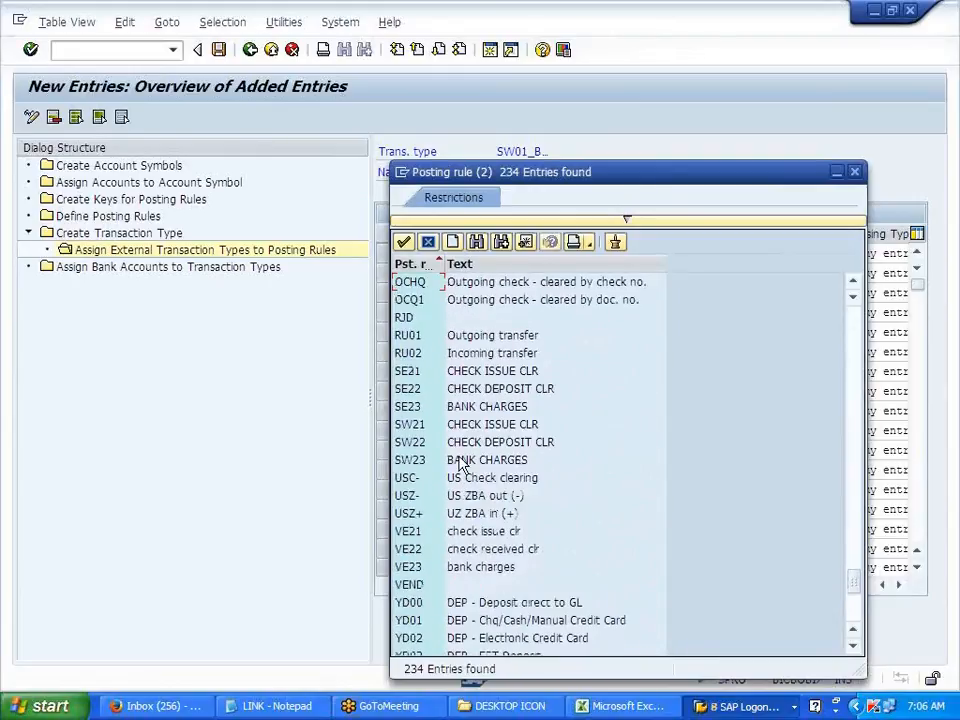
click(430, 389)
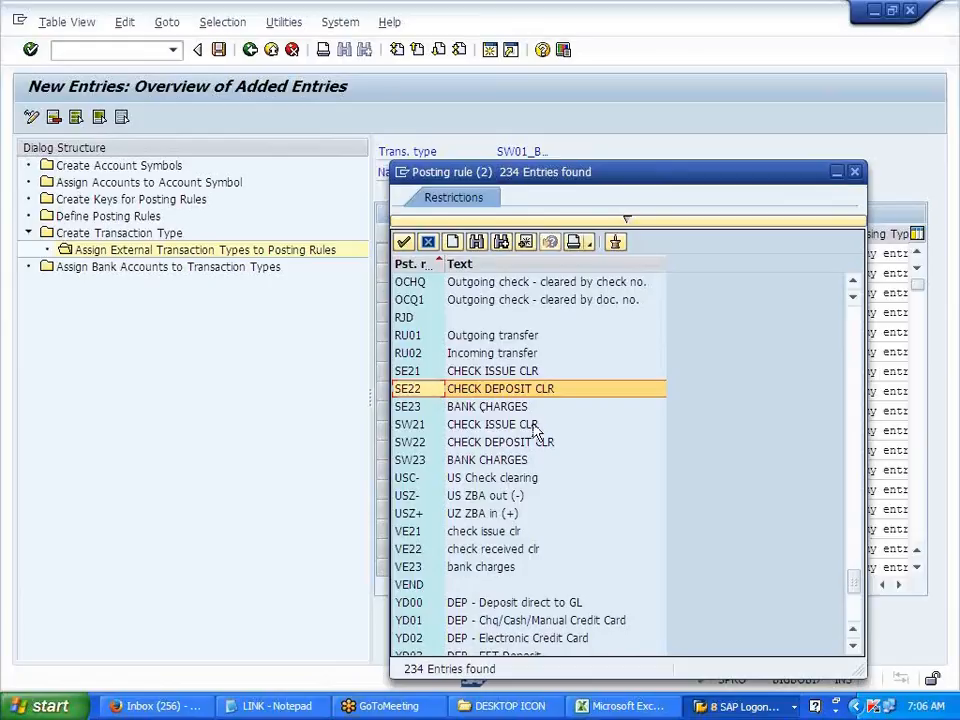
click(497, 451)
double_click(497, 451)
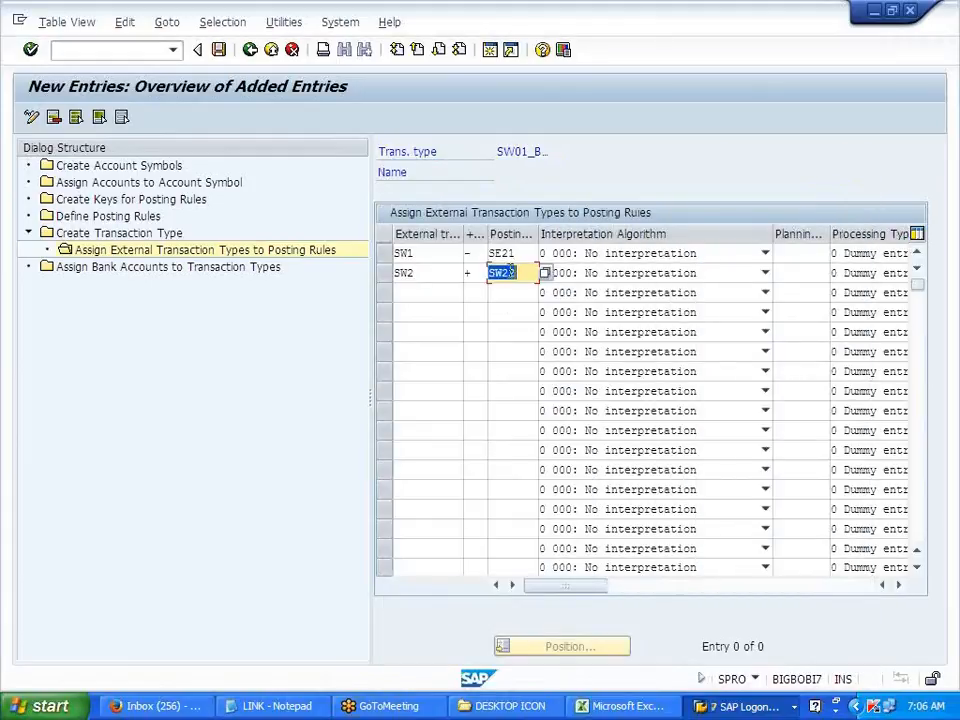
- Correct the posting rule of external transaction SW1 to SW21
click(503, 253)
key(BackSpace)
text(W)
- Add external transaction SW3 with a minus sign and posting rule SW23
click(435, 293)
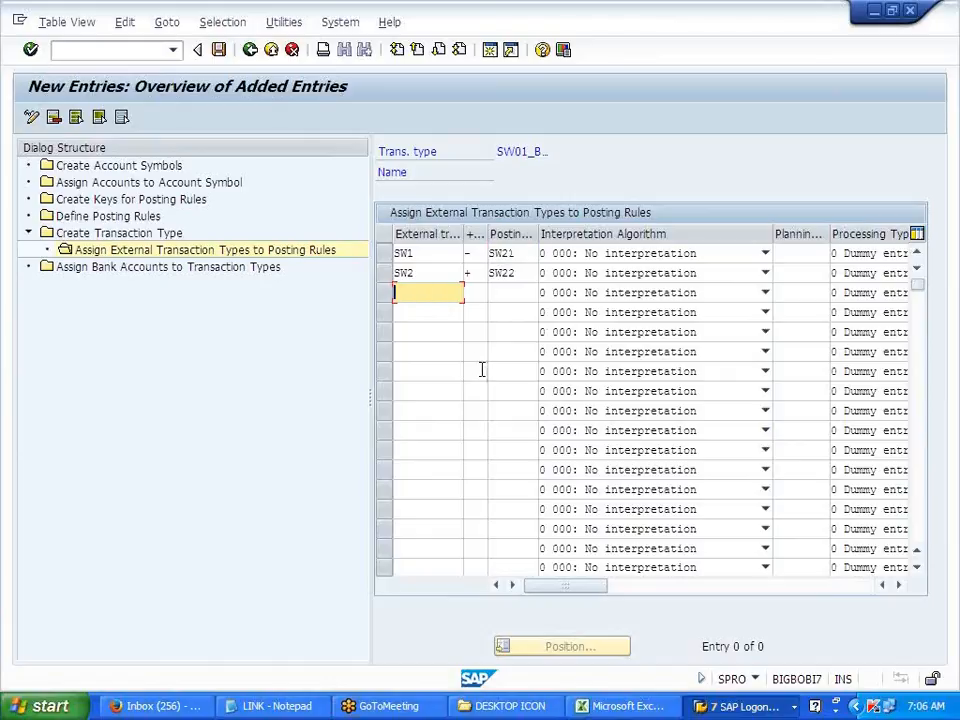
text(SW)
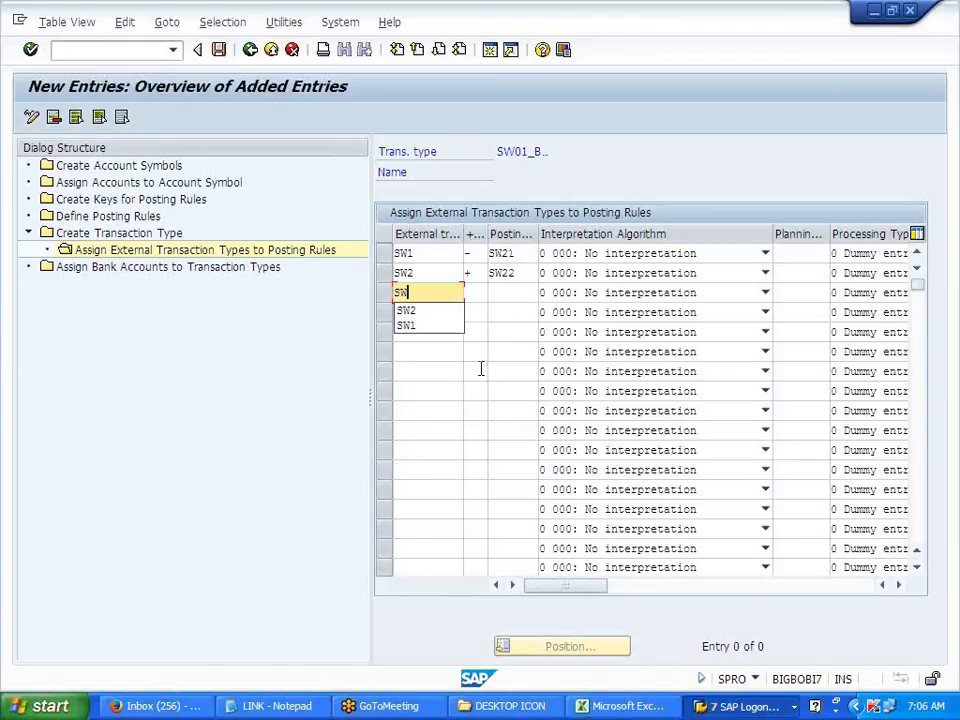
text(3)
click(474, 292)
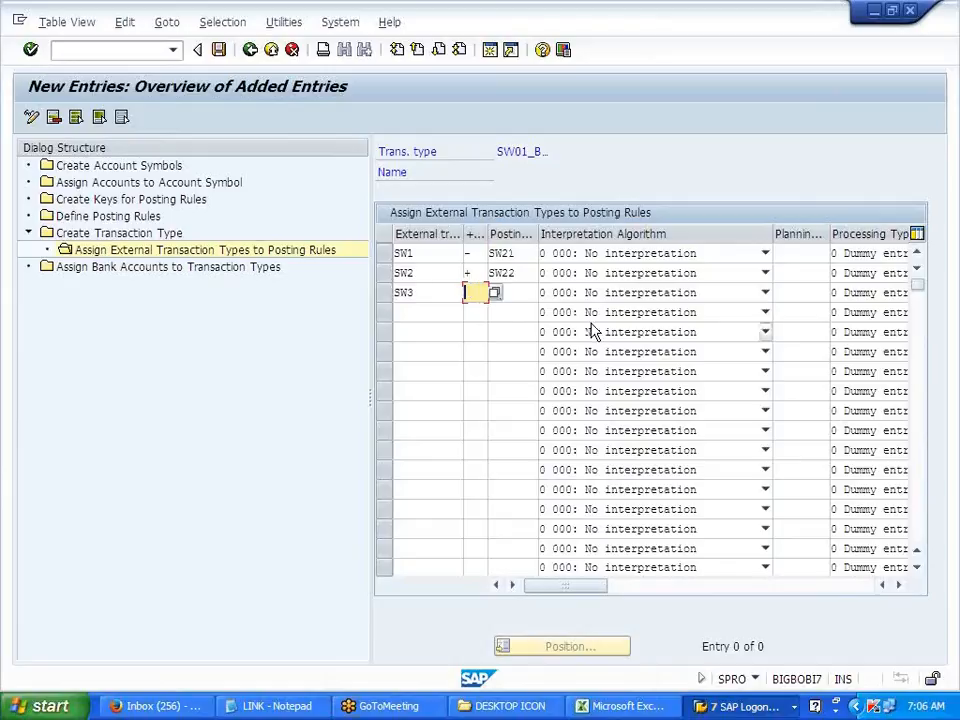
key(Tab)
text(SW23)
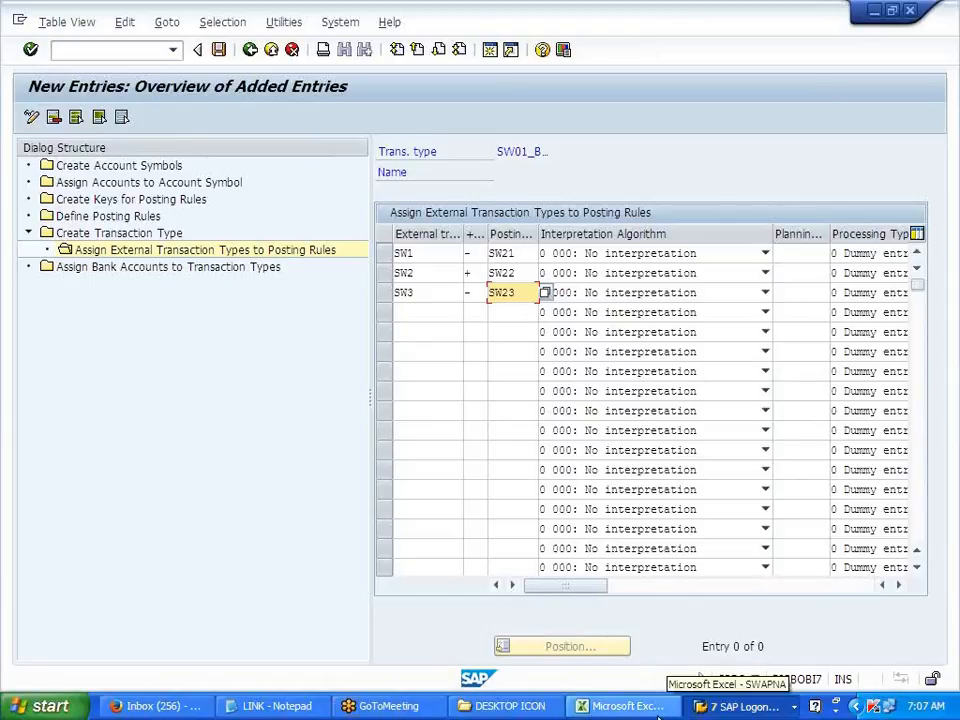
- Switch to Excel and enter 1000 beside PURCH and TO VENDOR in cells D63 and D64 of the BANKING sheet
click(620, 706)
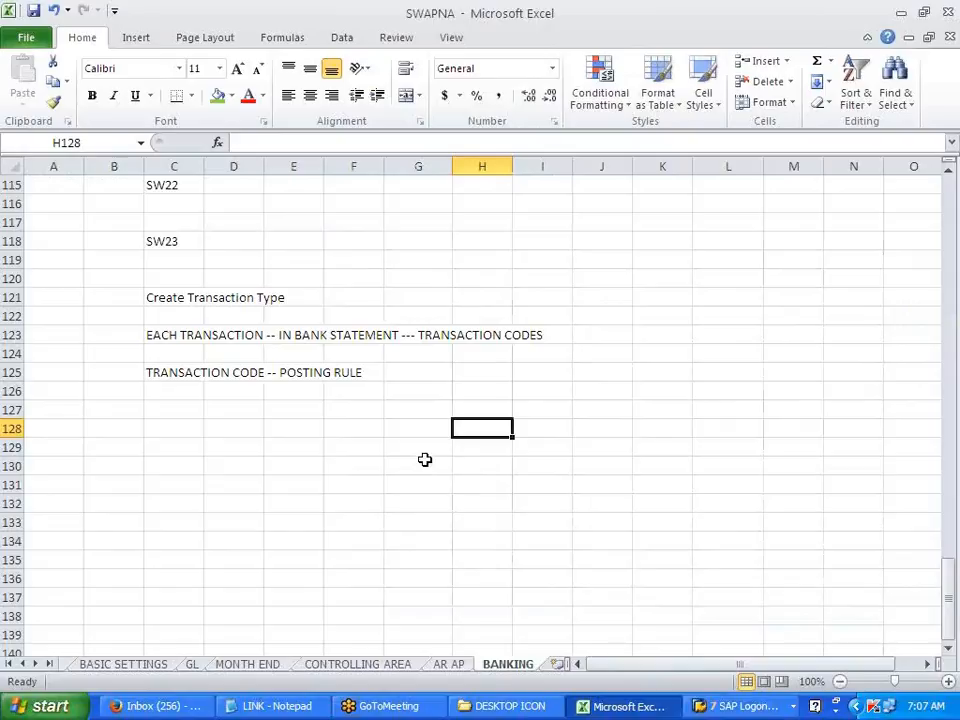
click(167, 448)
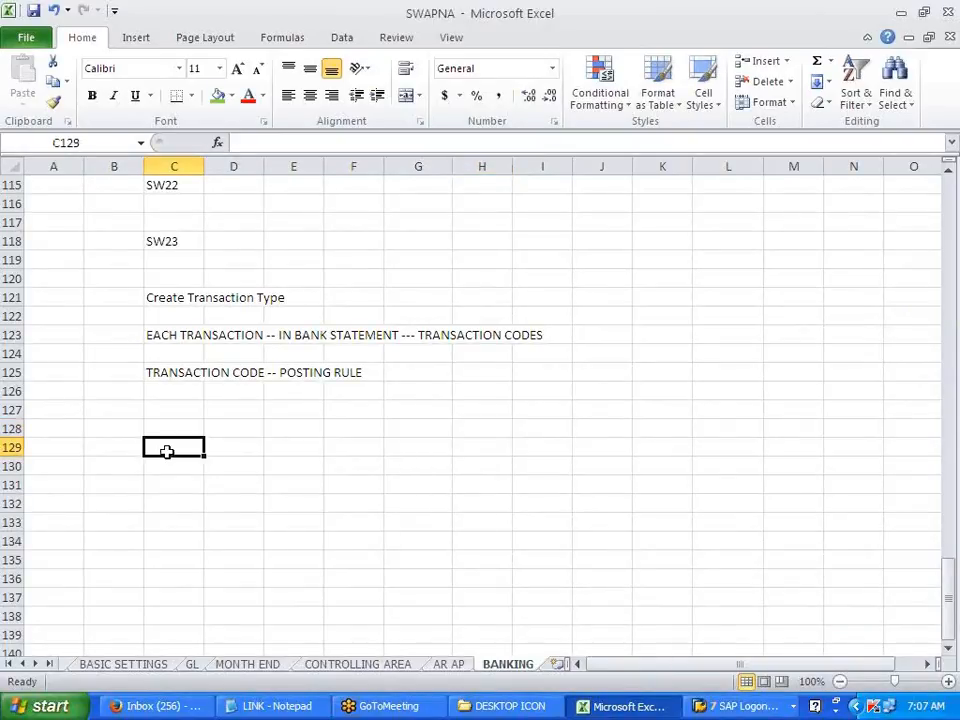
scroll(380, 499, up, 1)
scroll(380, 499, up, 20)
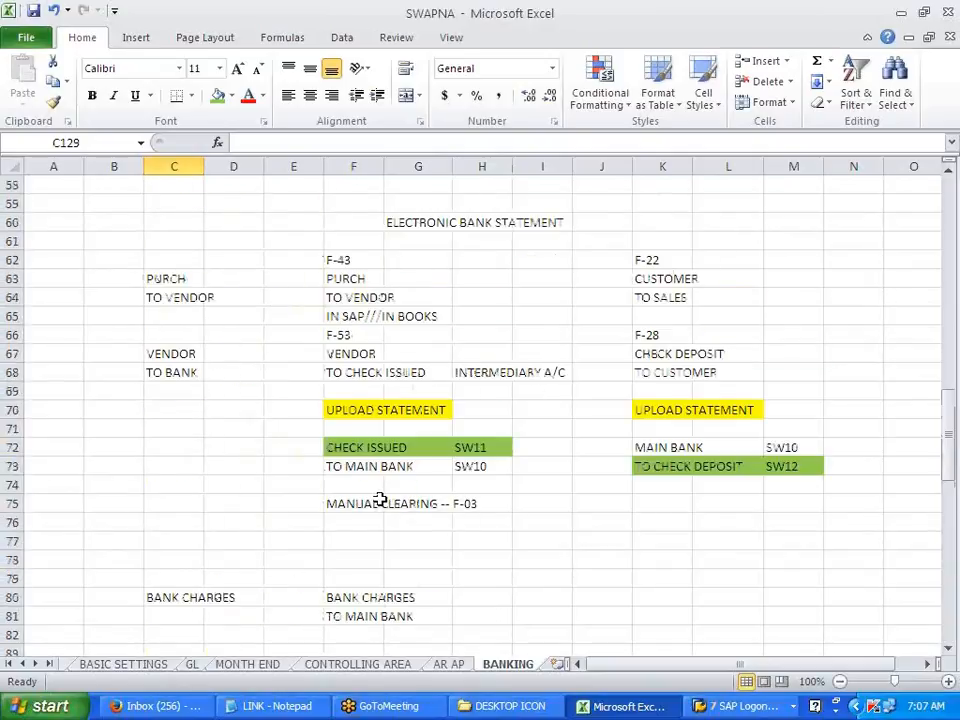
drag(154, 390, 230, 410)
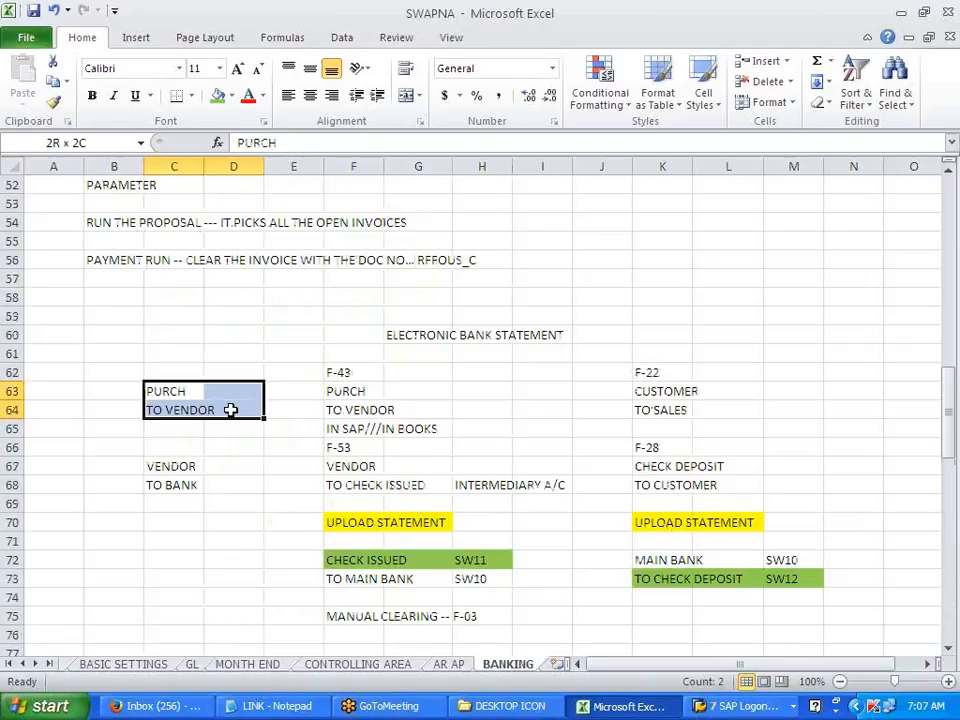
drag(172, 466, 229, 482)
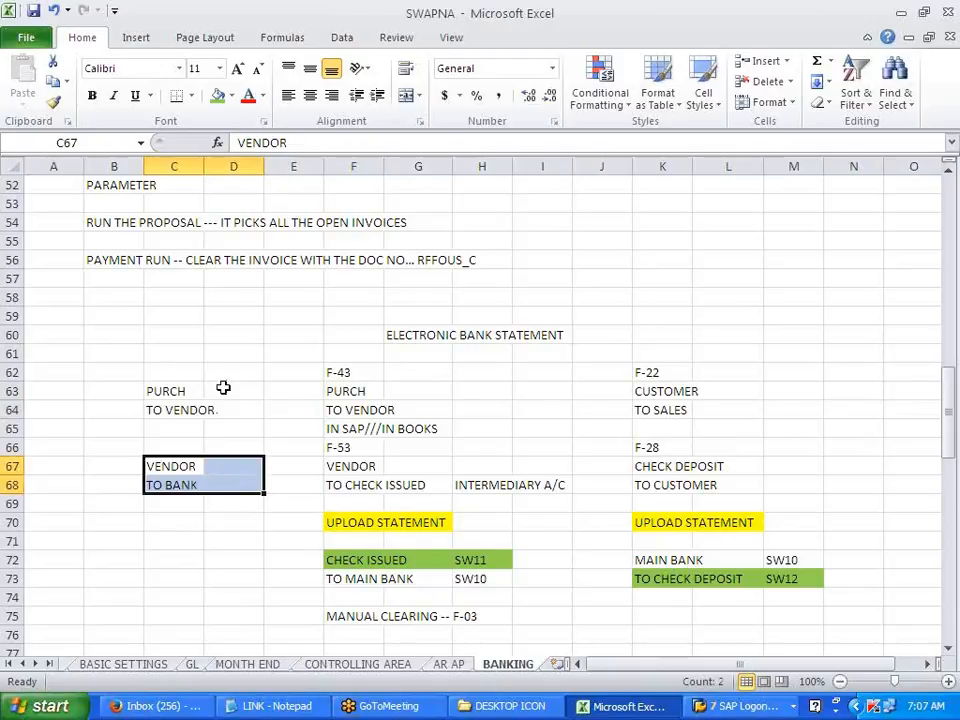
click(227, 391)
text(1000)
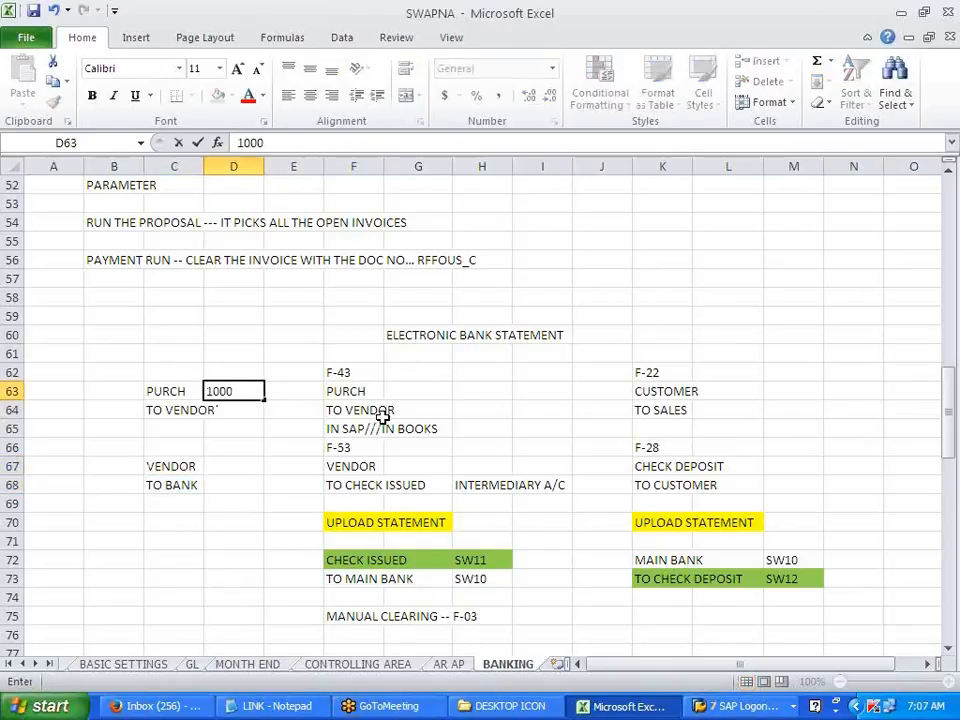
key(Return)
text(1000)
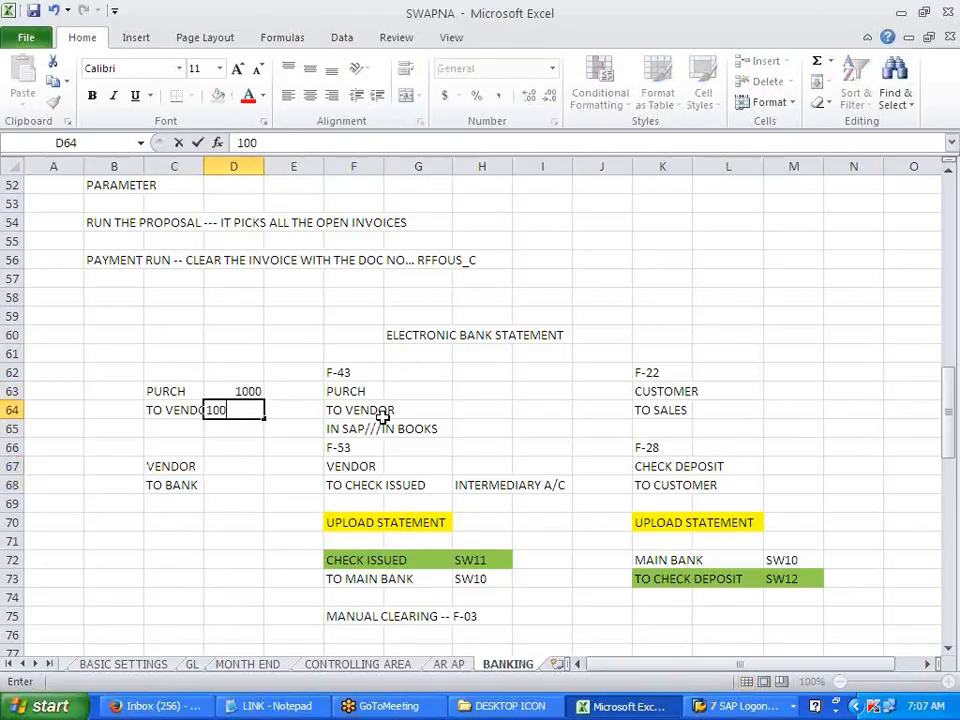
key(Return)
- Enter 1000 beside VENDOR and TO BANK in cells D67 and D68
key(Return)
key(Return)
text(1000)
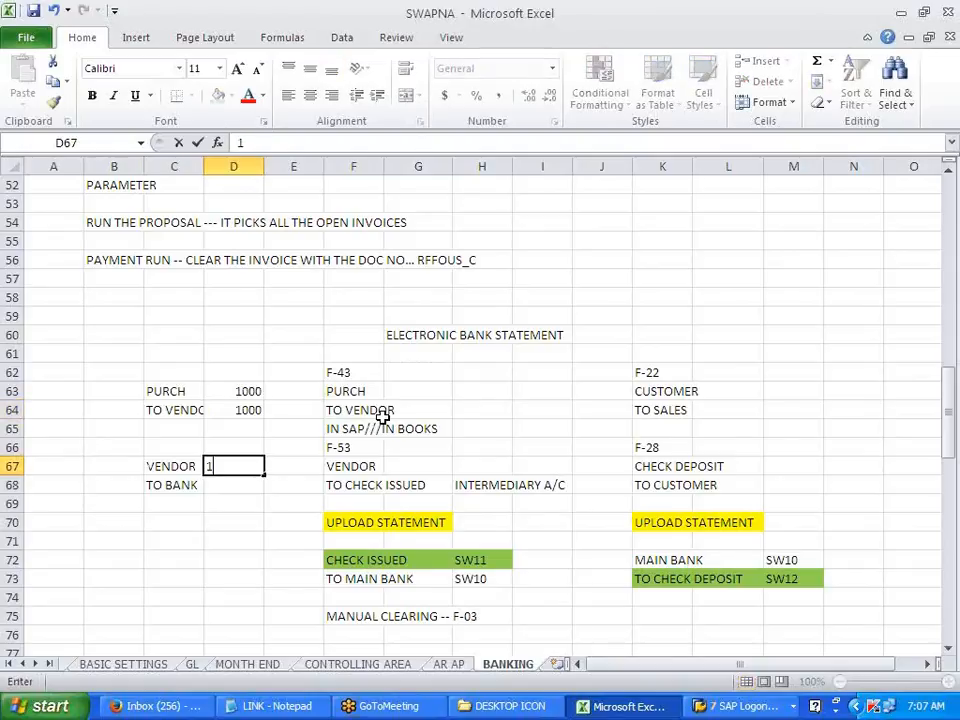
key(Return)
text(1000)
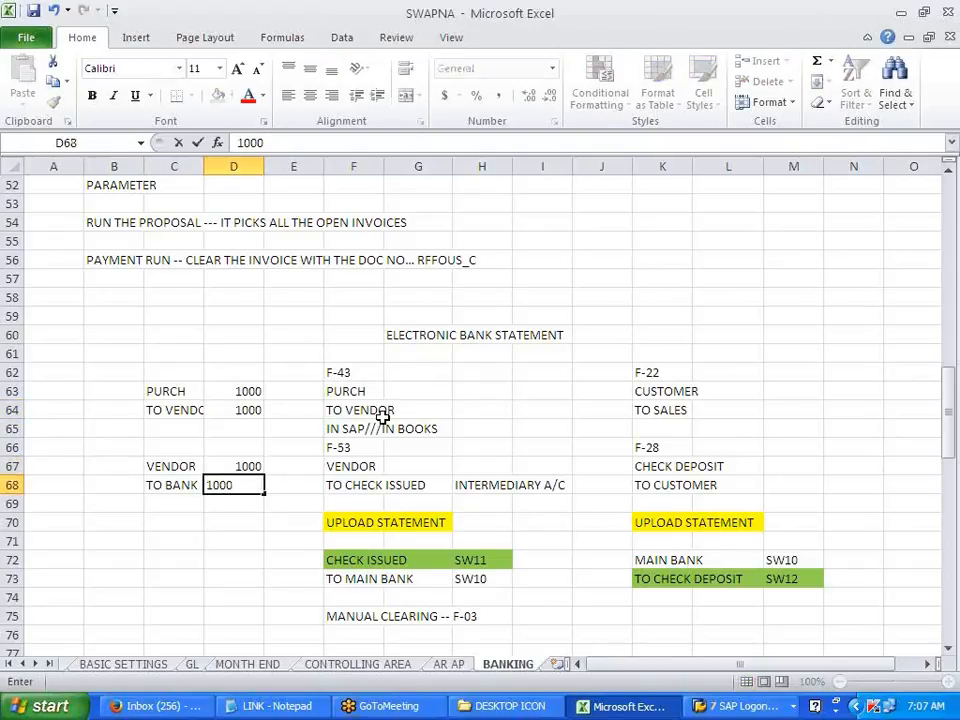
click(293, 560)
- Write the label "DOC NO" in cell C65, under the TO VENDOR line
click(180, 434)
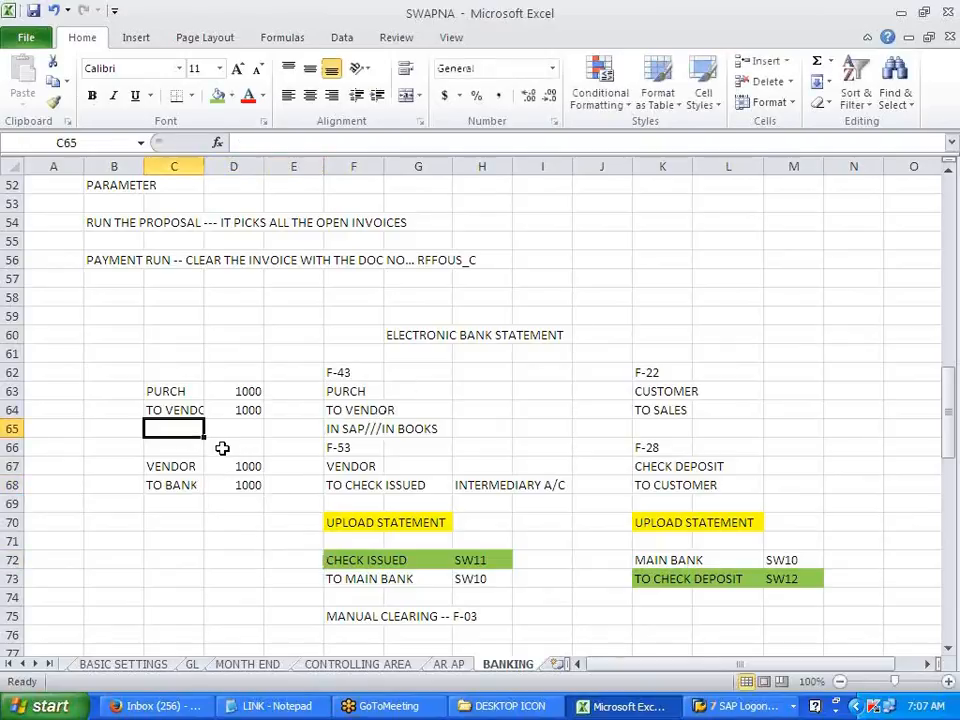
text(DOC NO)
click(217, 564)
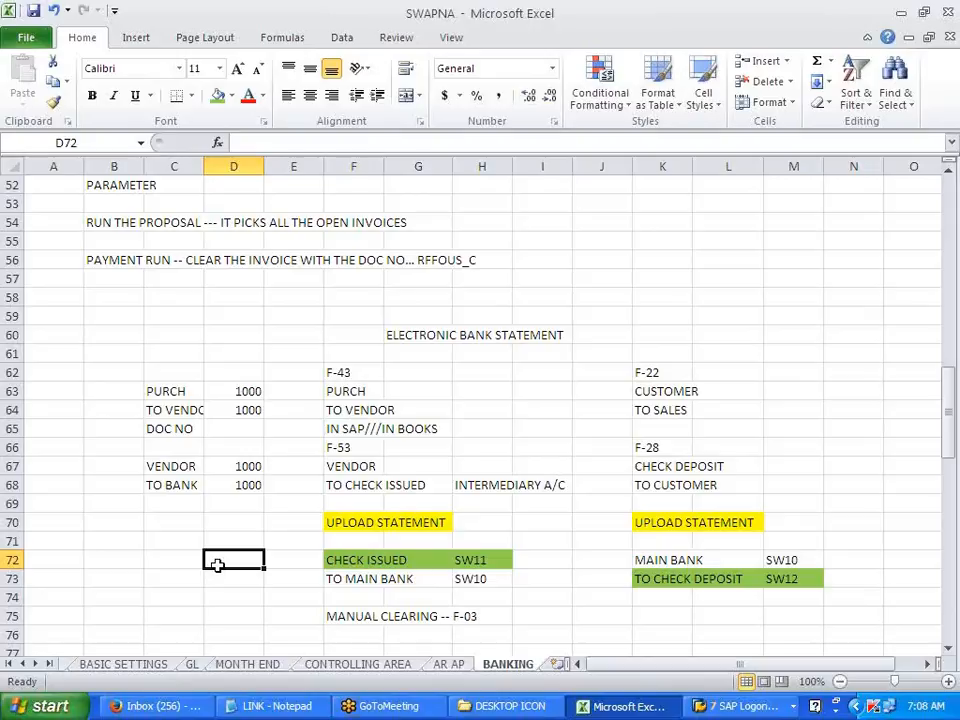
- Switch to SAP and set the interpretation algorithm of external transaction SW1 to 001: Standard algorithm
key(alt+Tab)
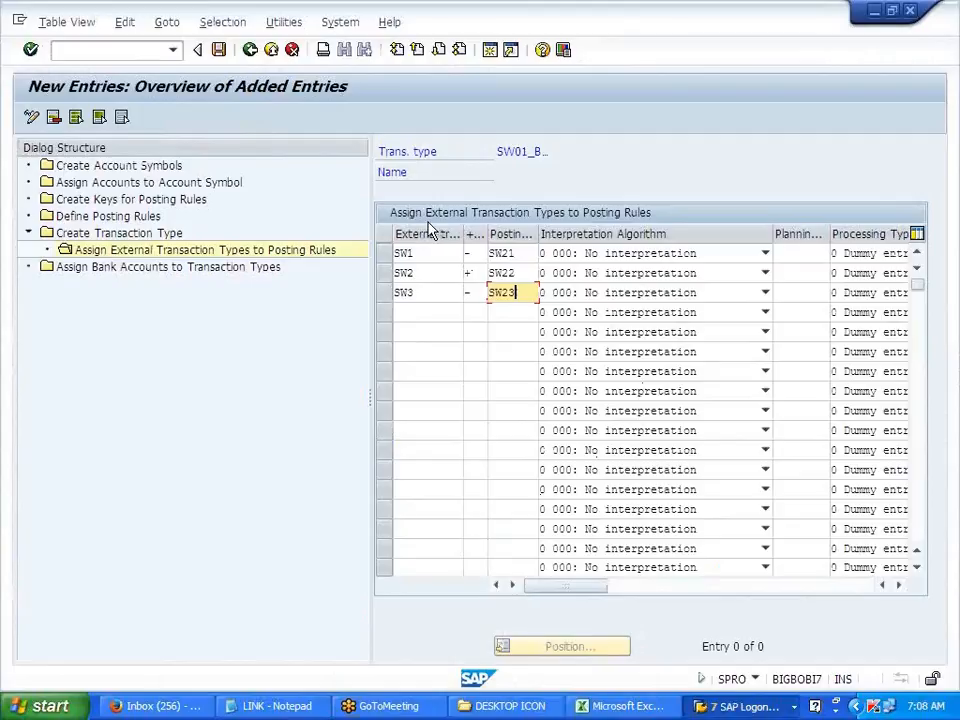
drag(568, 592, 632, 594)
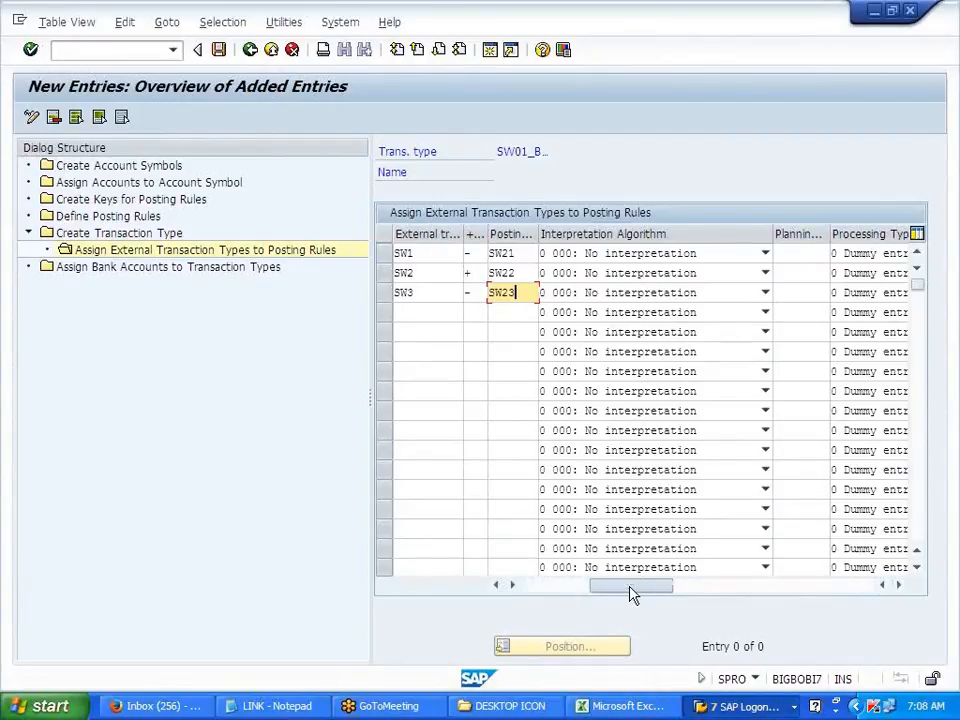
click(766, 258)
scroll(690, 369, up, 10)
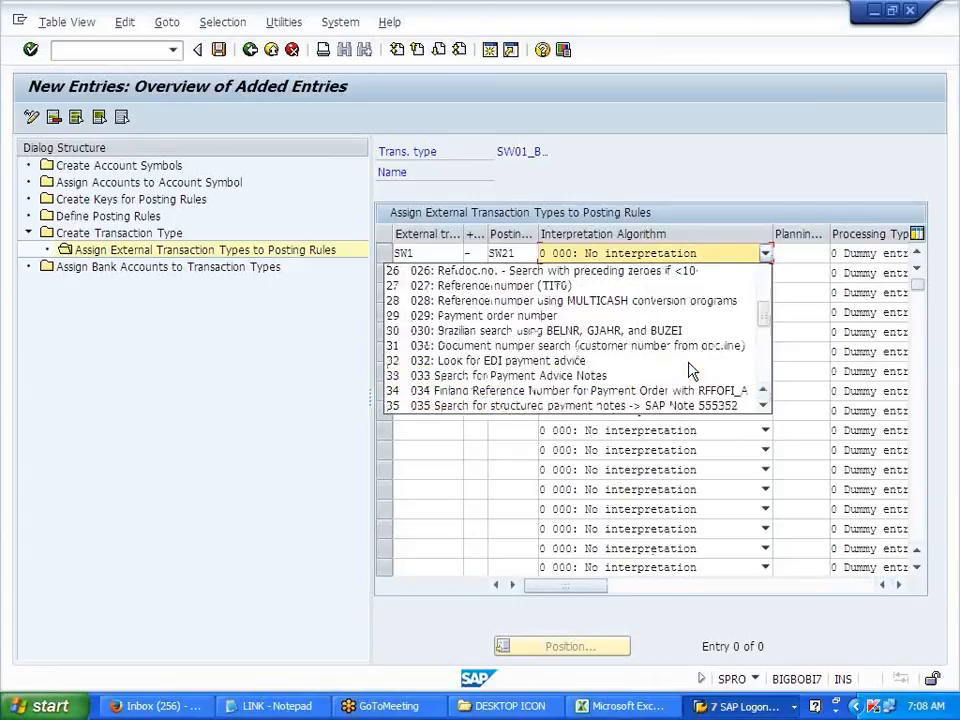
scroll(690, 369, up, 2)
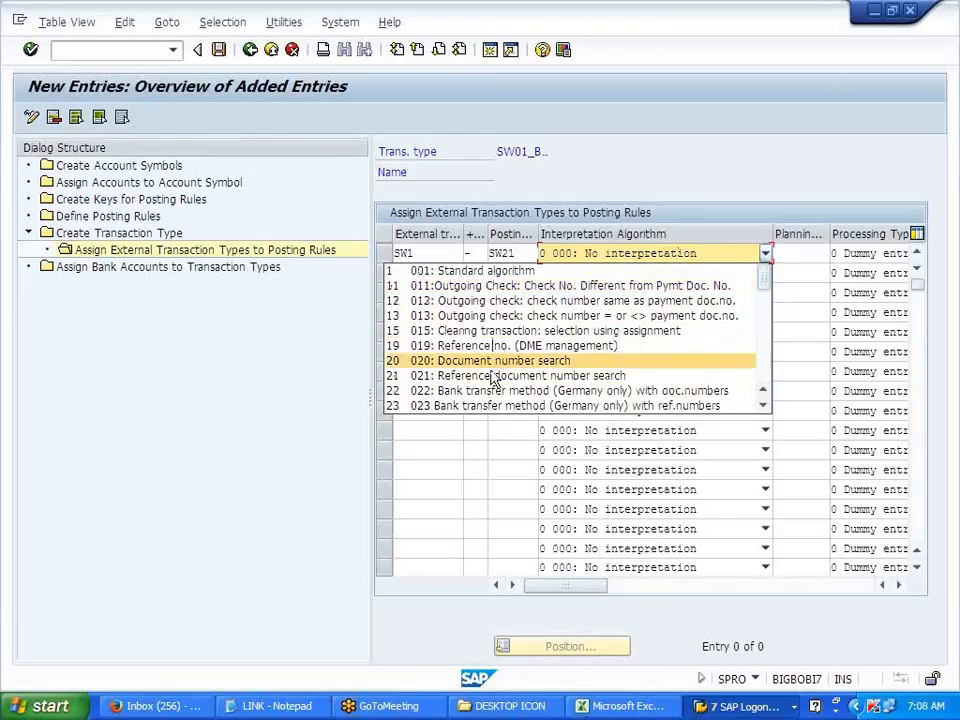
click(519, 272)
- Set the interpretation algorithm of external transactions SW2 and SW3 to 001: Standard algorithm
click(707, 277)
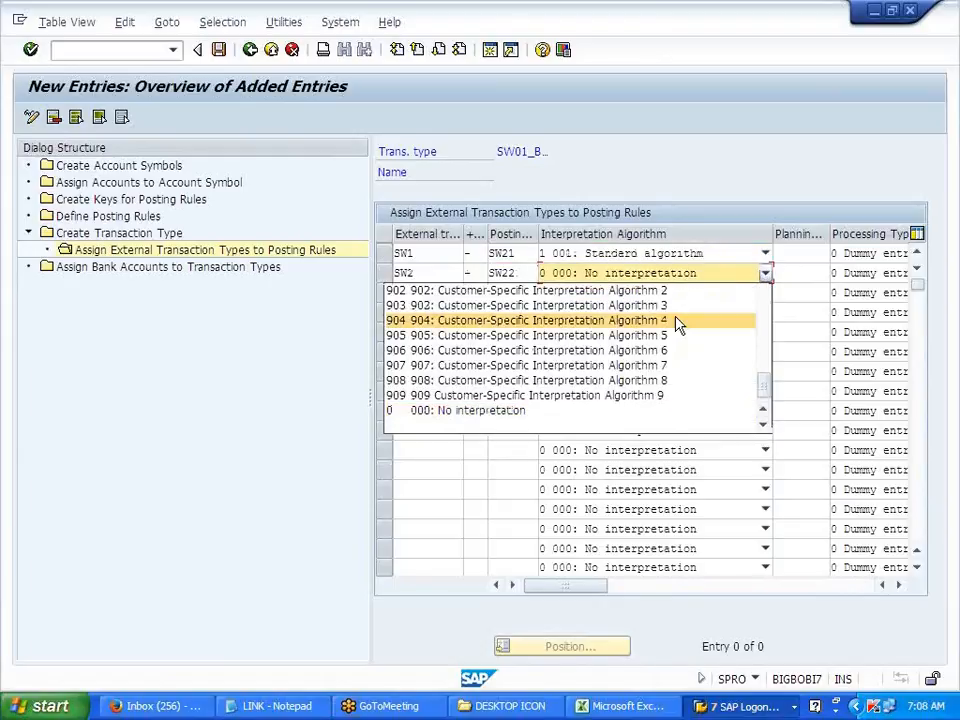
scroll(675, 333, up, 10)
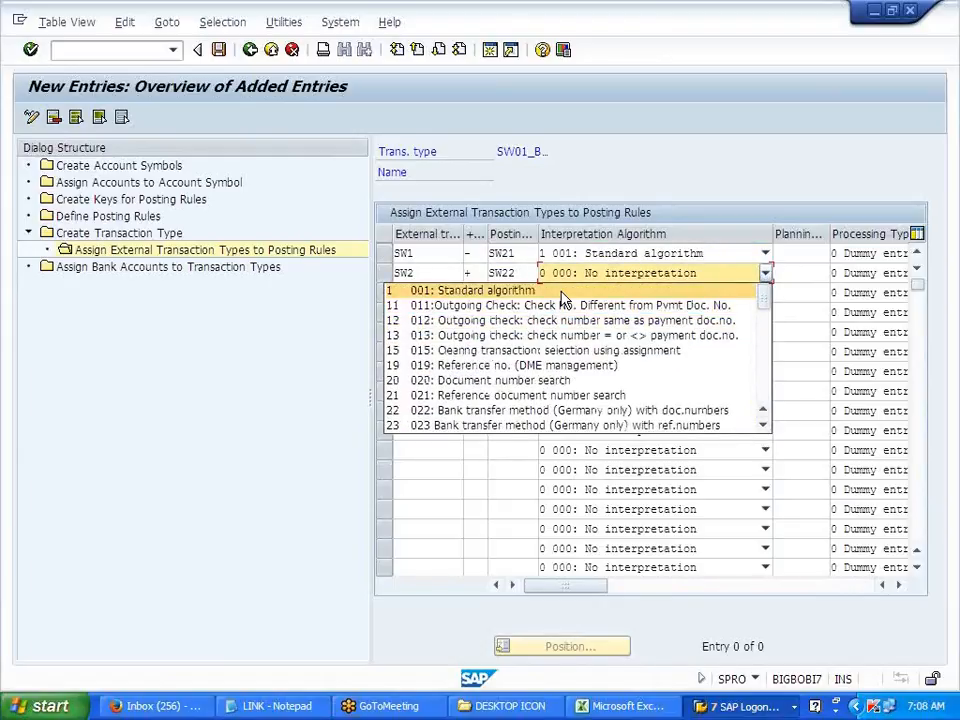
click(561, 292)
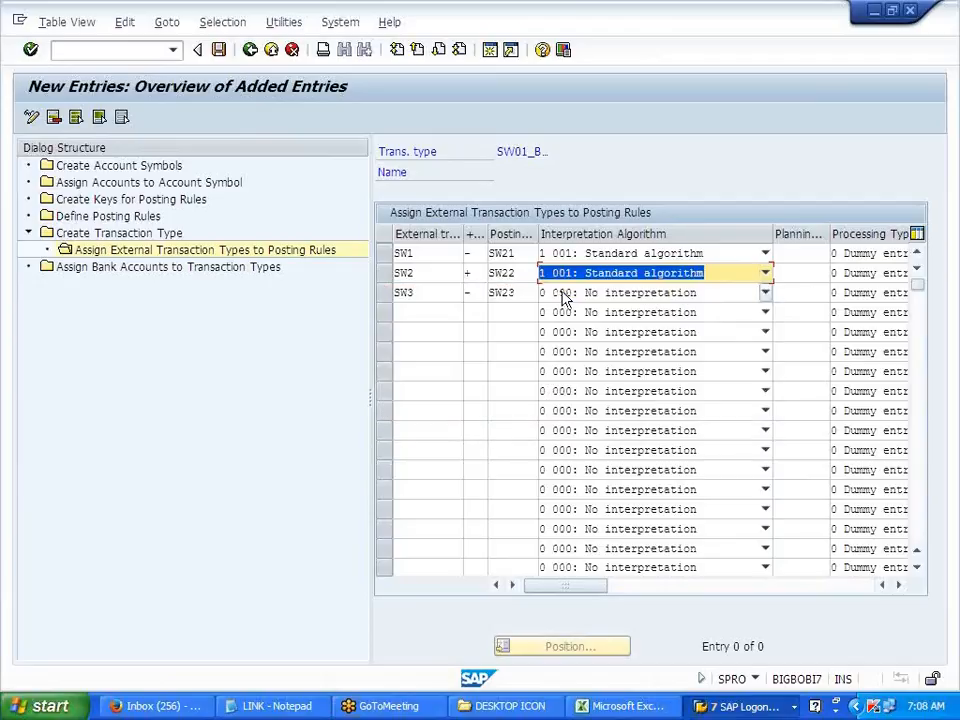
click(766, 294)
scroll(672, 340, up, 10)
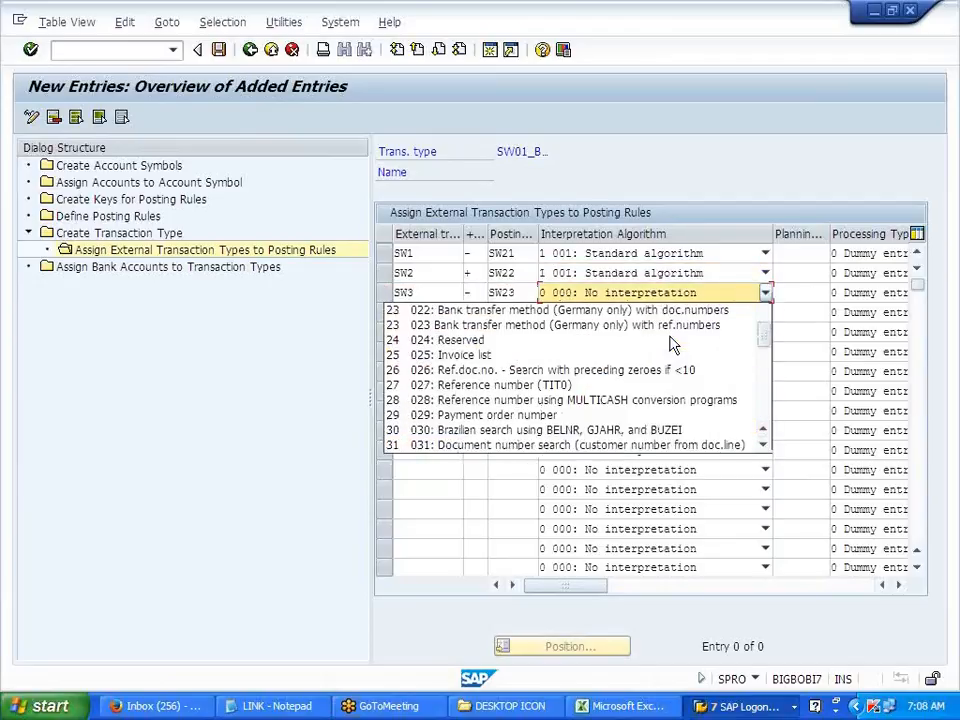
click(485, 310)
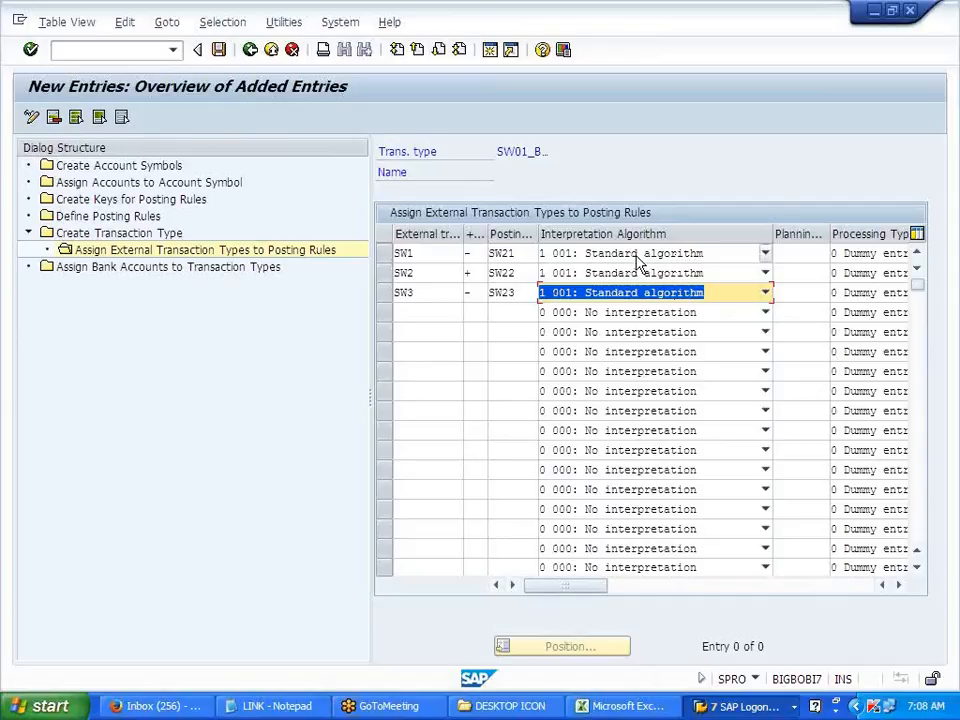
- Minimize SAP and open the bank statement file DELL_EBS from the desktop in Notepad
click(874, 11)
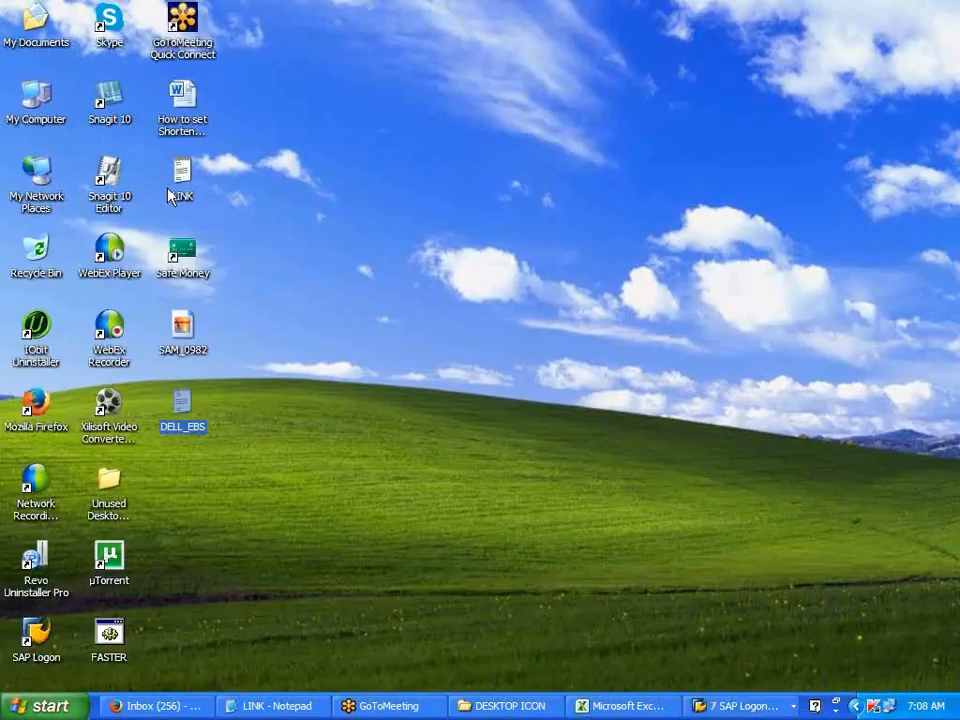
double_click(189, 428)
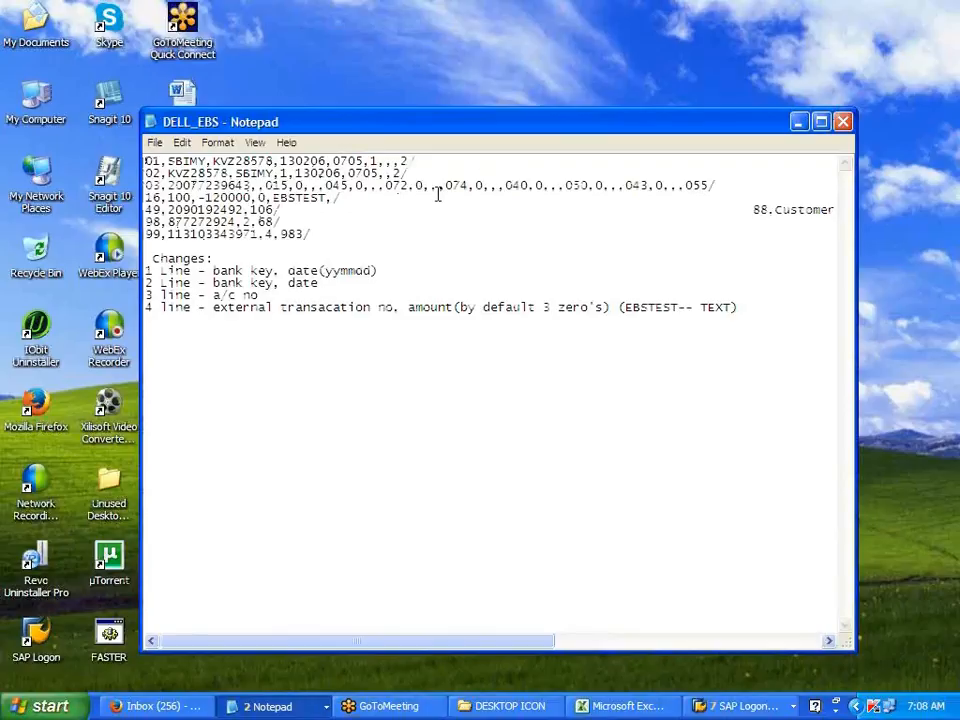
- Switch back to SAP and save the posting rule assignments of external transactions SW1 to SW3
key(alt+Tab)
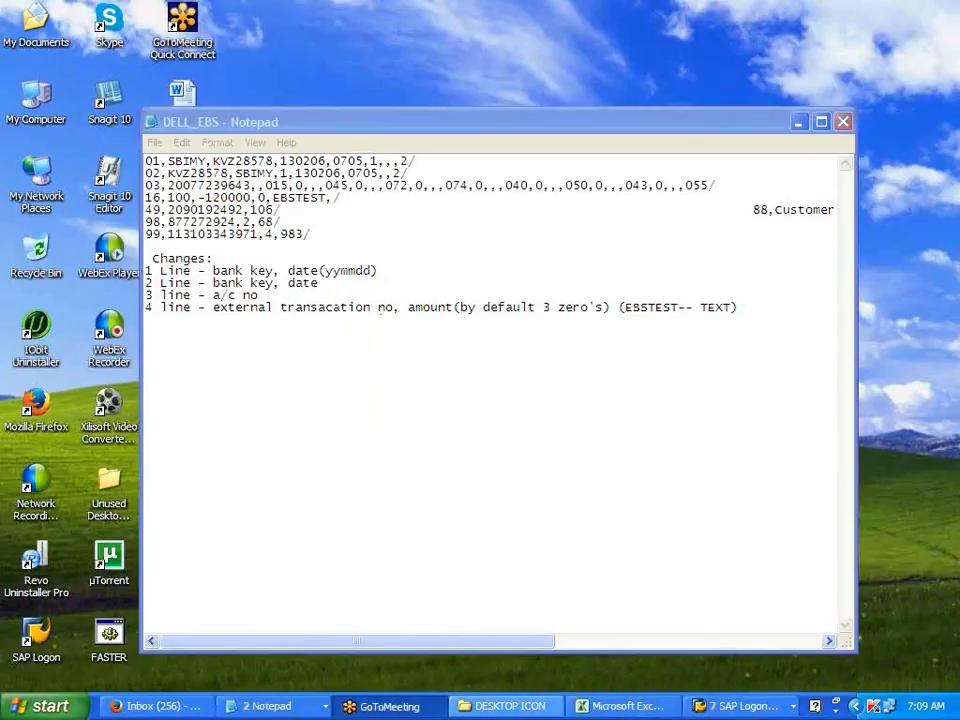
click(750, 708)
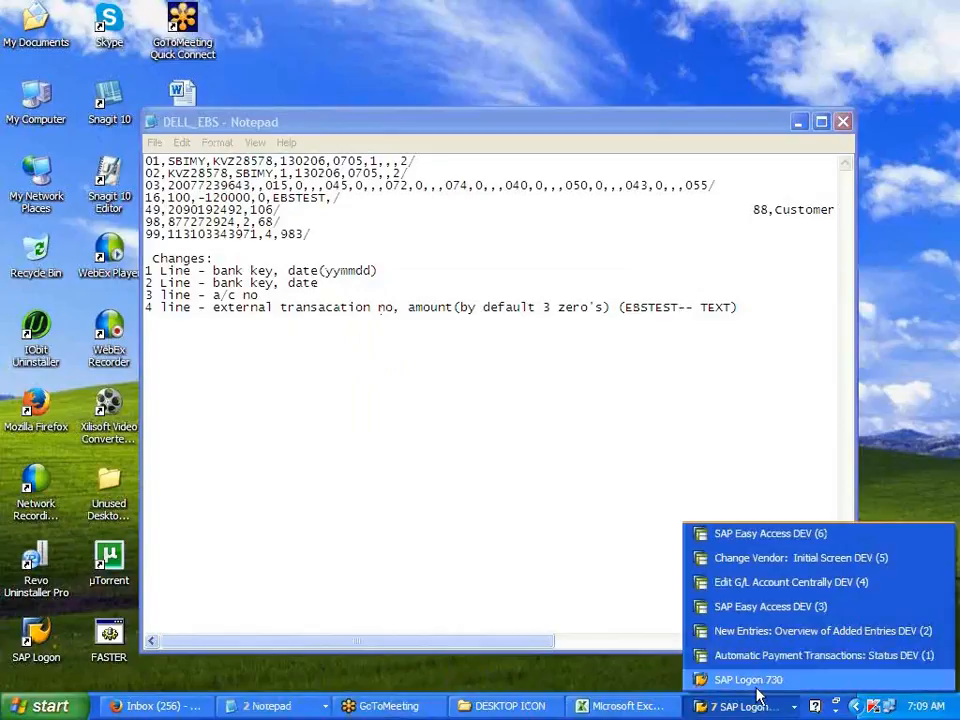
click(790, 634)
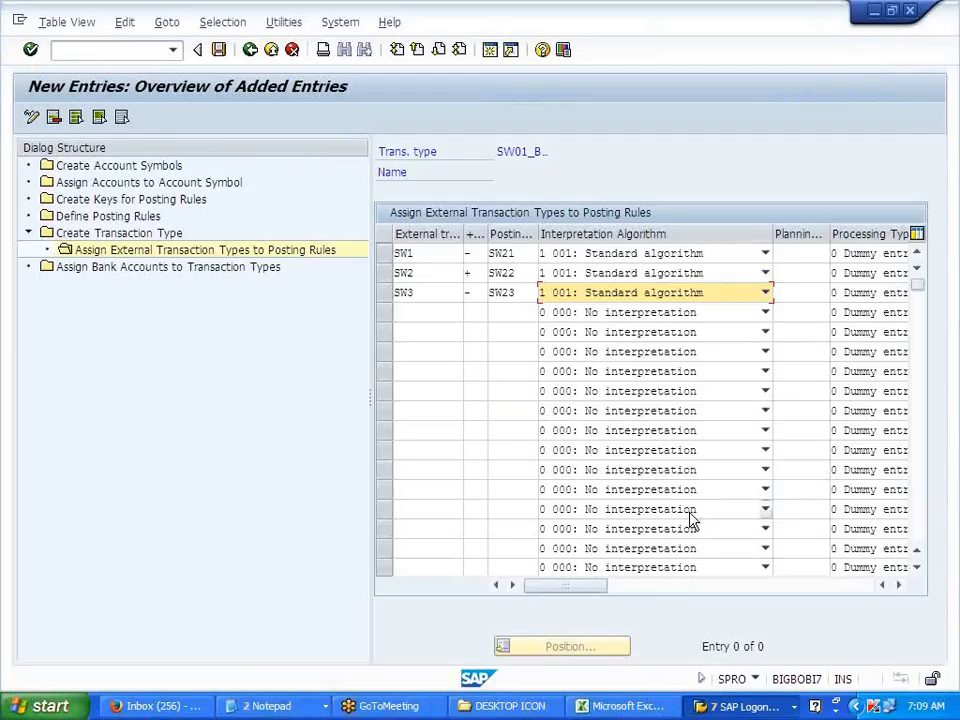
drag(685, 594, 474, 596)
click(220, 52)
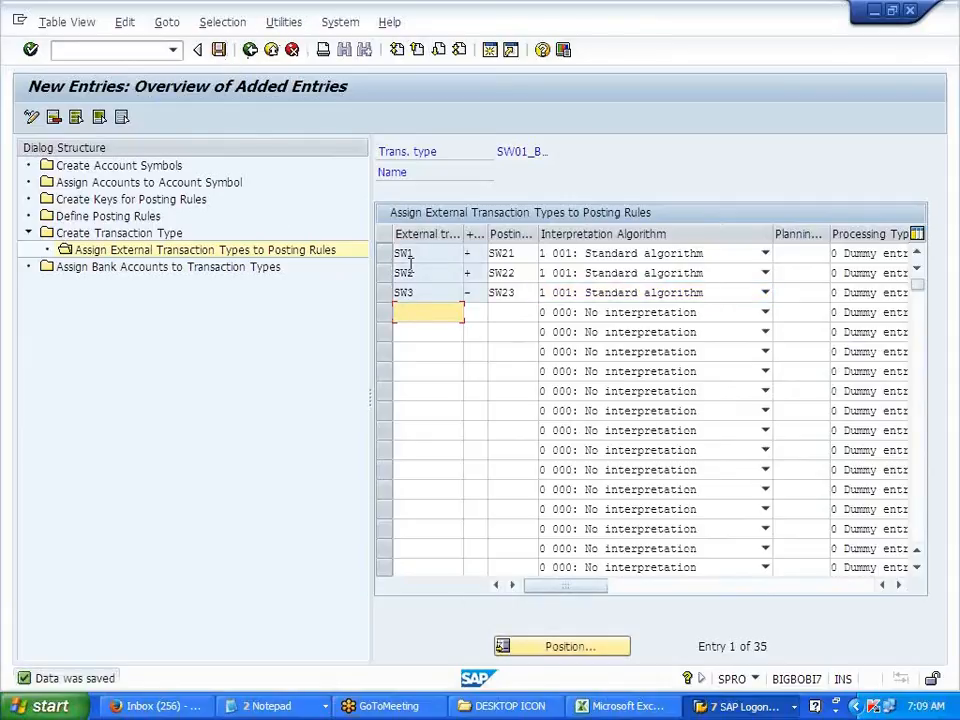
- Open the assignment of bank accounts to transaction types in the dialog structure
click(150, 236)
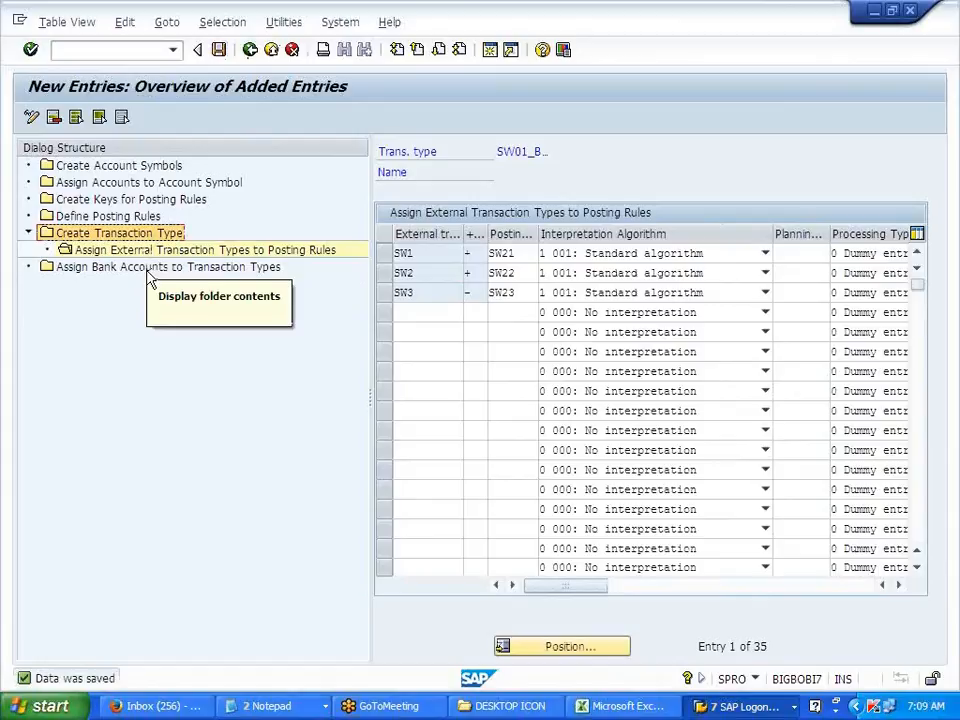
click(150, 268)
double_click(147, 268)
click(147, 270)
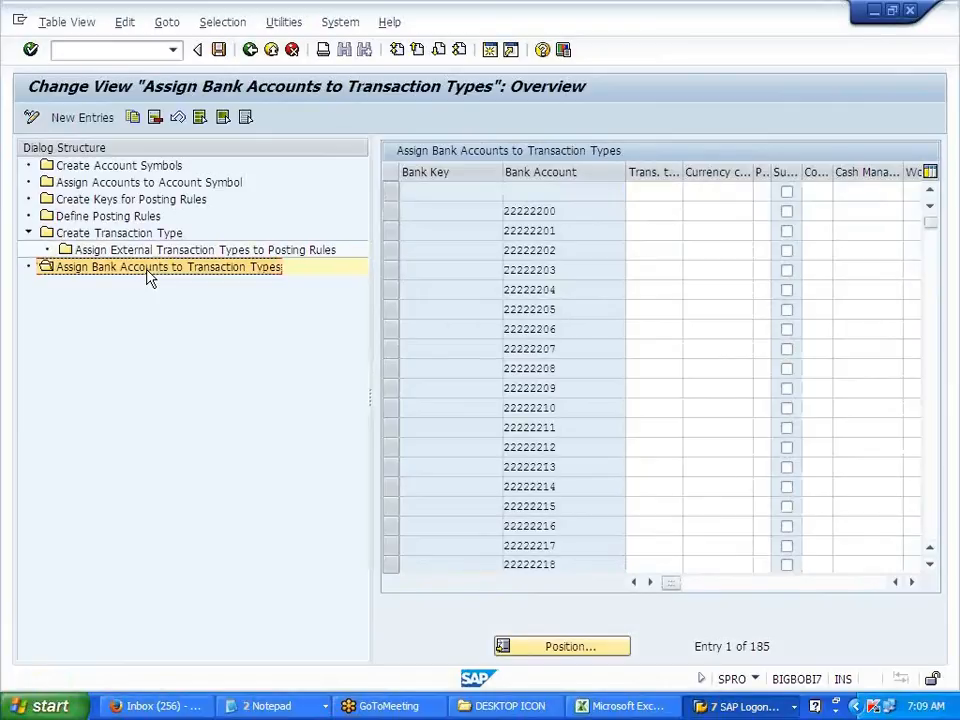
- Switch to Excel and enter the heading "Assign Bank Accounts to Transaction Types" in cell C128 of the BANKING sheet
click(622, 706)
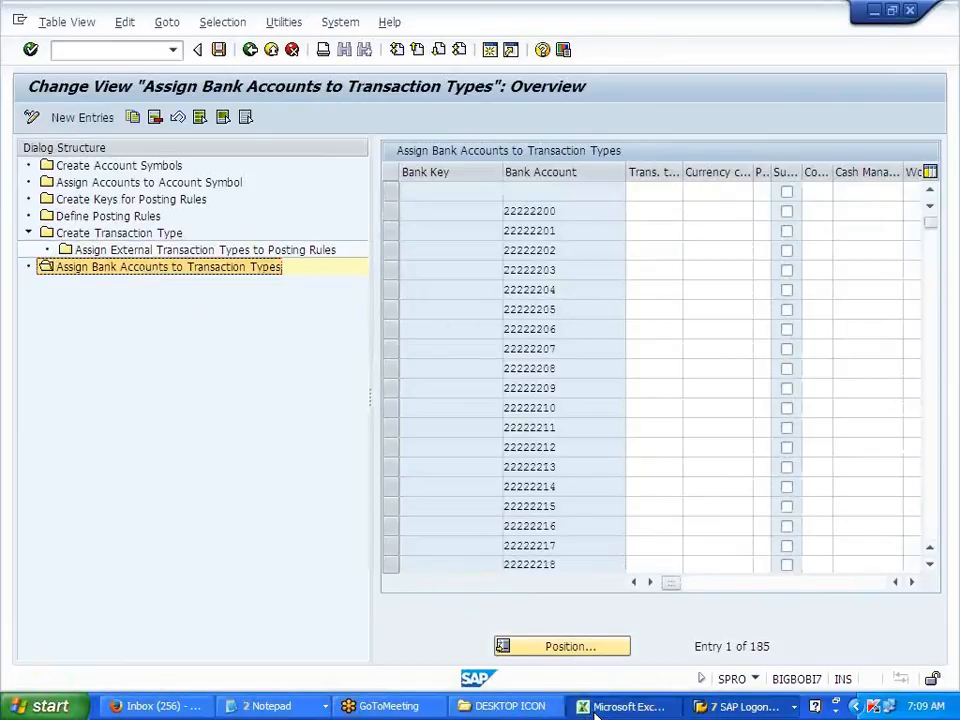
scroll(183, 597, down, 20)
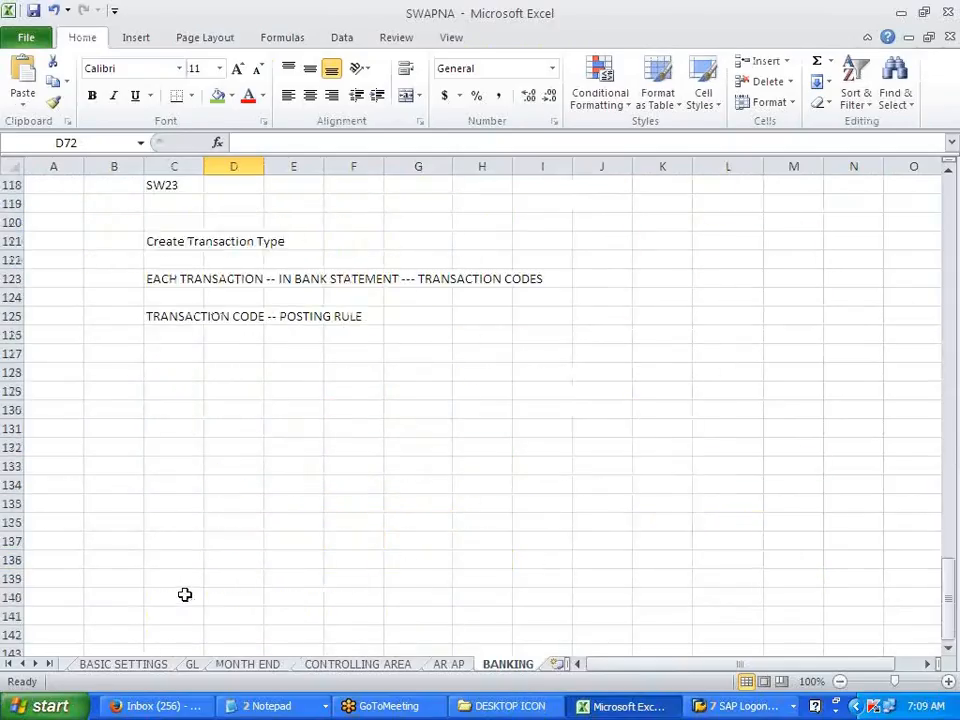
click(171, 317)
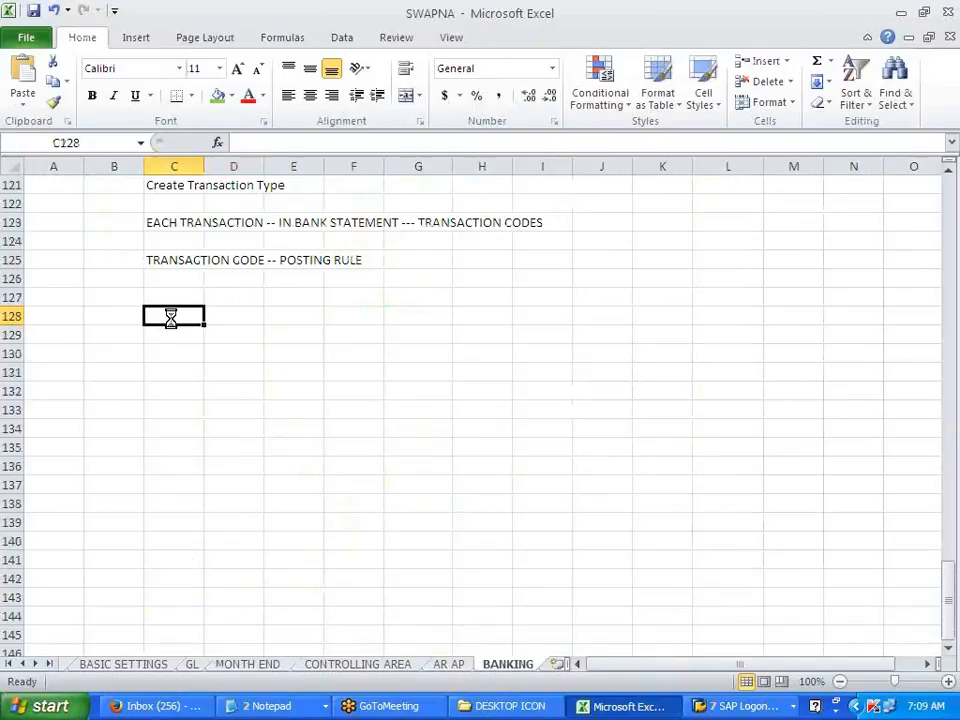
text(Assign Bank Accounts to Transaction Types)
- Copy the folder name "Assign External Transaction Types to Posting Rules" from SAP into cell C126 of the BANKING sheet
key(alt+Tab)
click(158, 255)
key(alt+Tab)
click(178, 283)
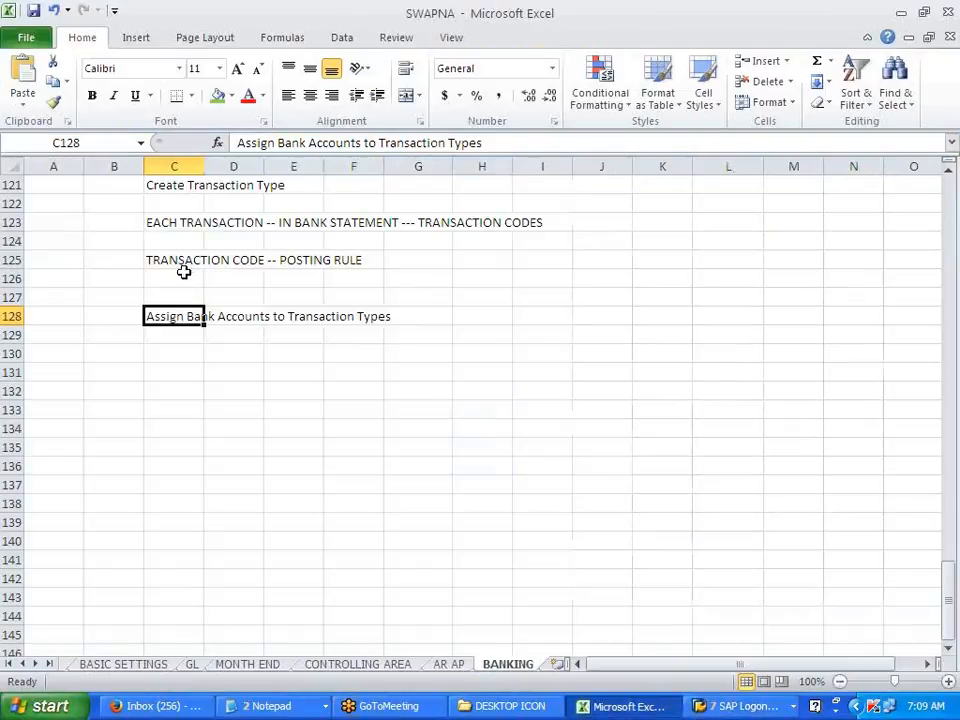
text(Assign External Transaction Types to Posting Rules)
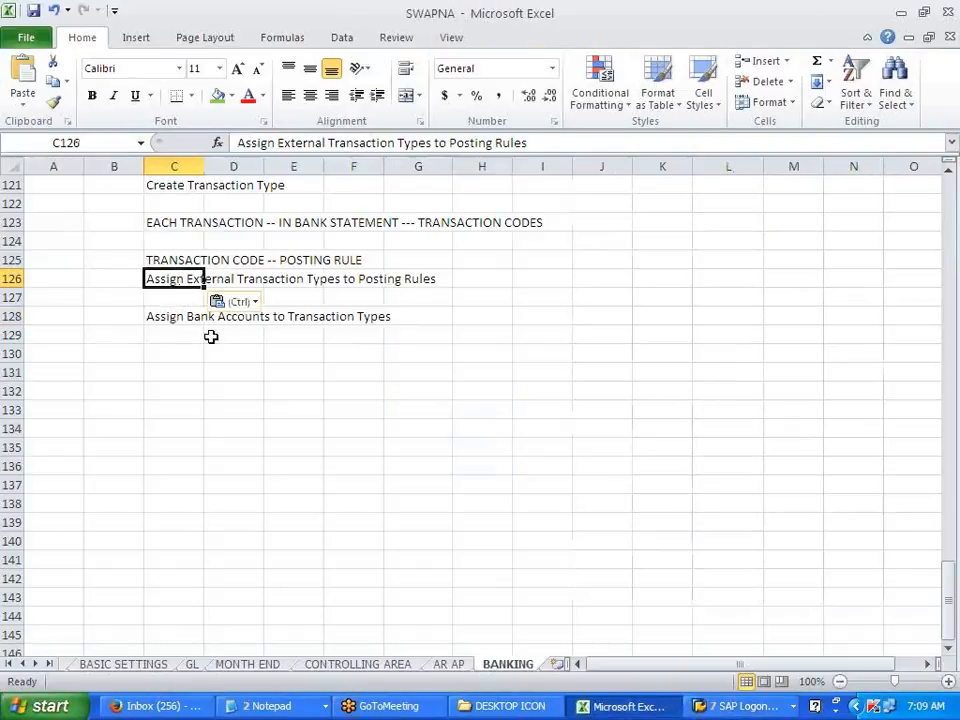
- Return to SAP, start new entries for bank account assignments, and switch to a free SAP Easy Access session
key(alt+Tab)
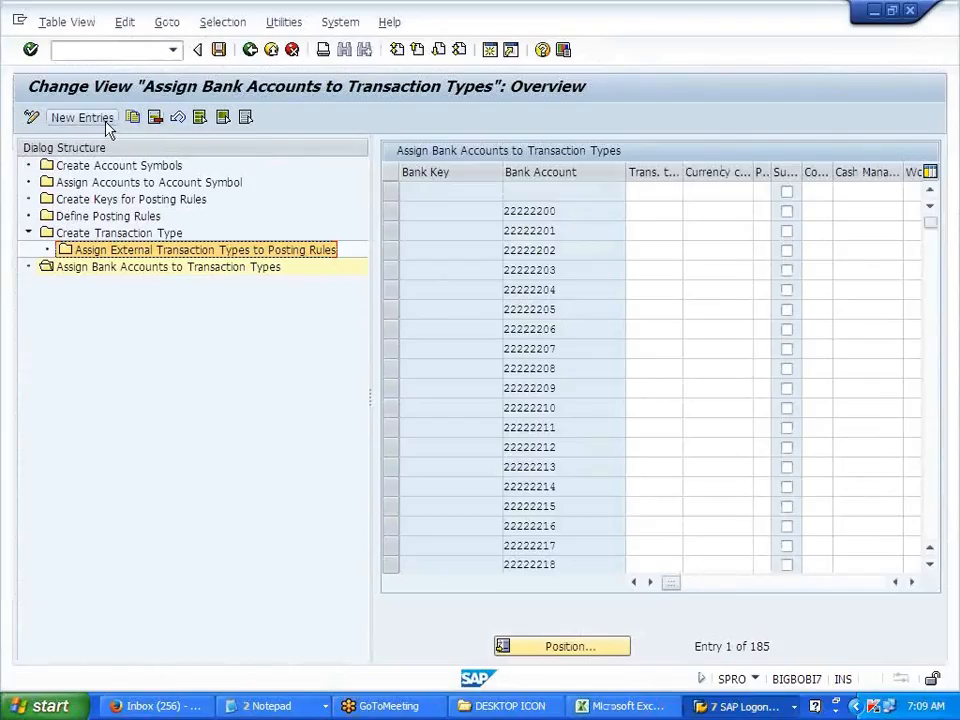
click(104, 120)
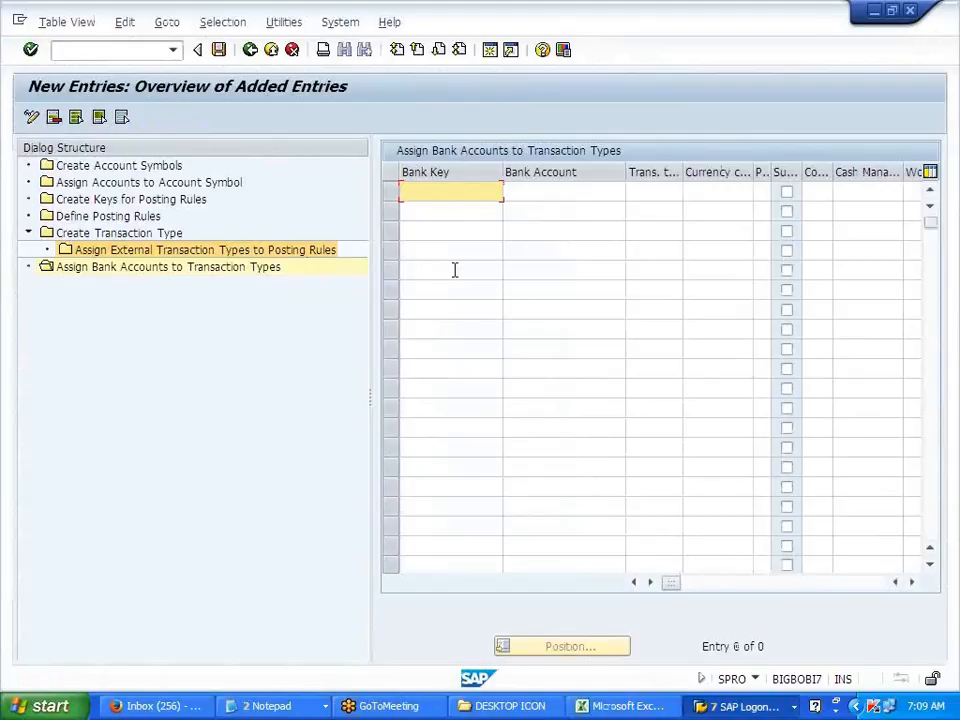
click(743, 708)
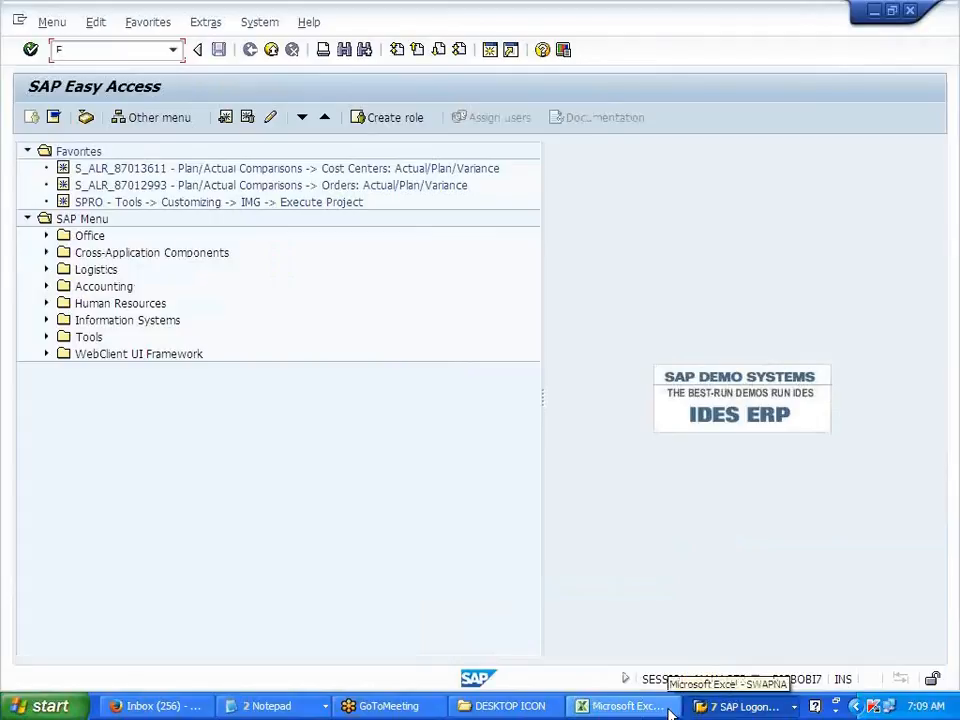
text(B12)
key(Return)
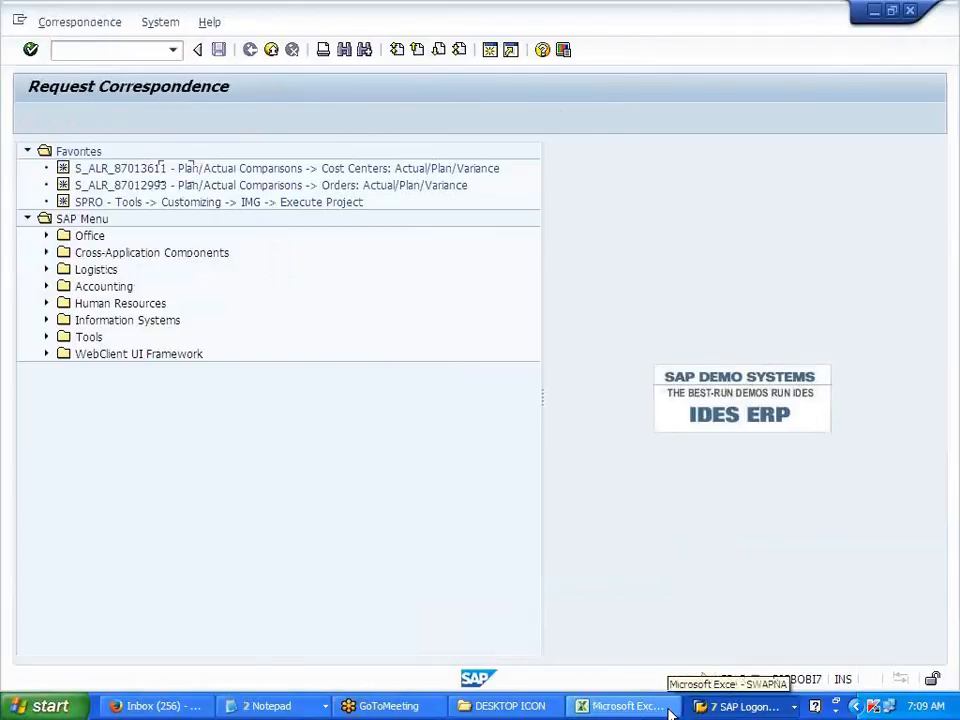
click(60, 50)
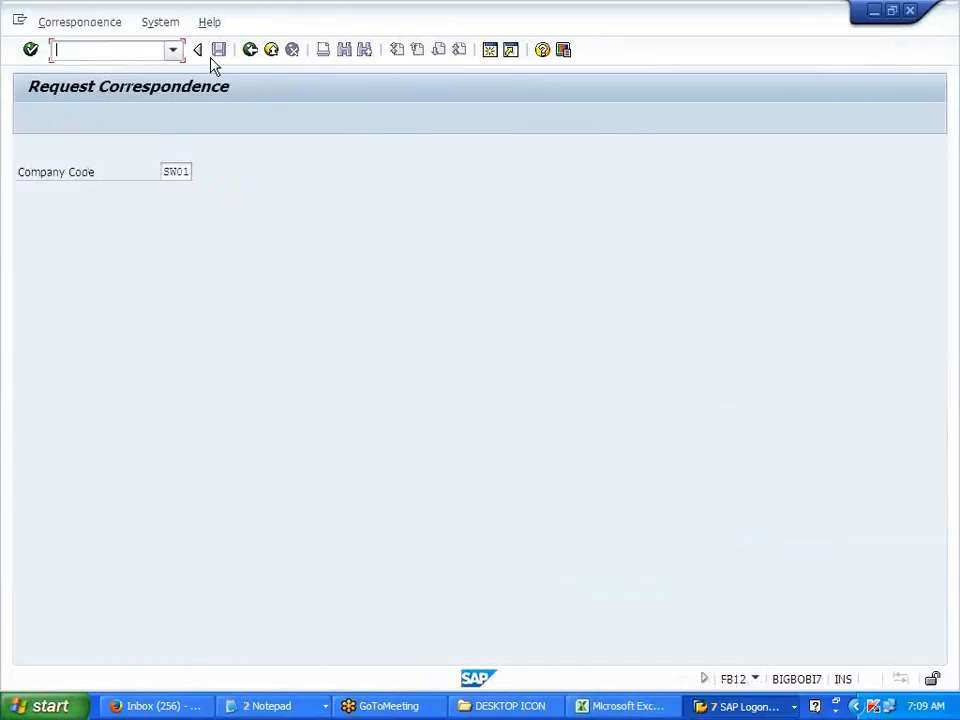
text(/N)
key(Return)
- Run transaction FBZP and open the details of house bank BOAP for company code SW01
text(FBZP)
key(Return)
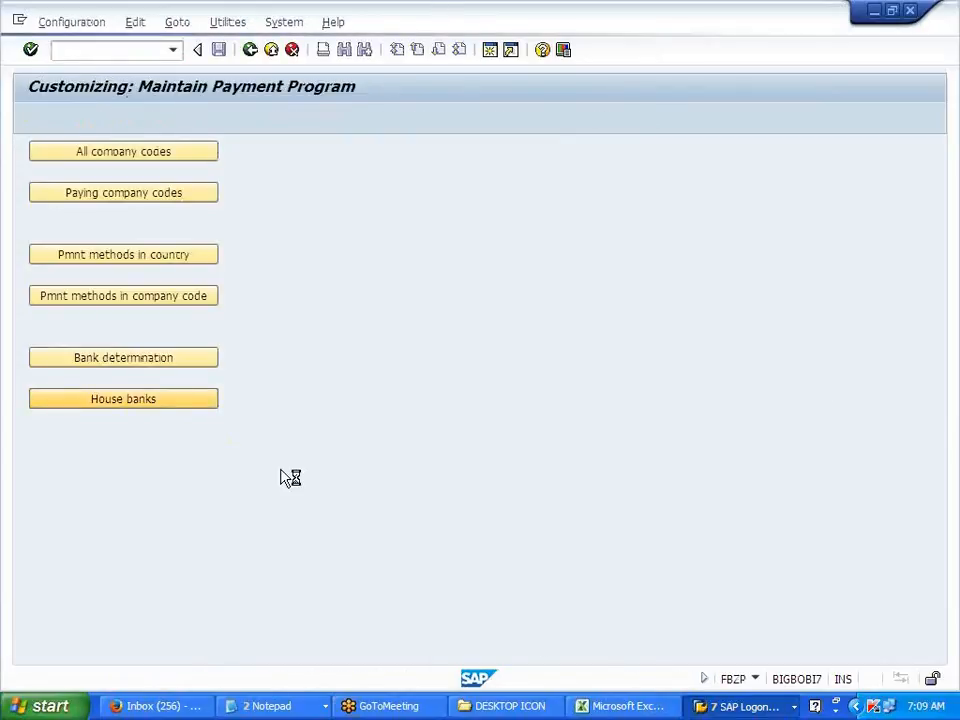
click(156, 318)
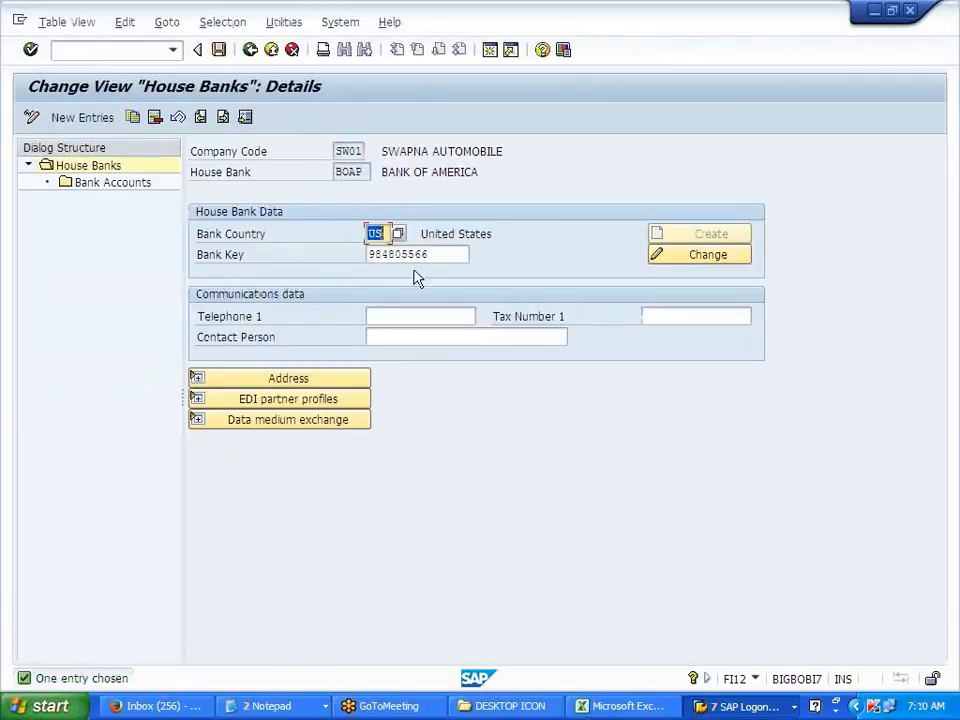
- Copy house bank BOAP's bank key into the first new row of the bank account assignments
click(432, 254)
drag(432, 254, 366, 254)
key(ctrl+c)
key(alt+Tab)
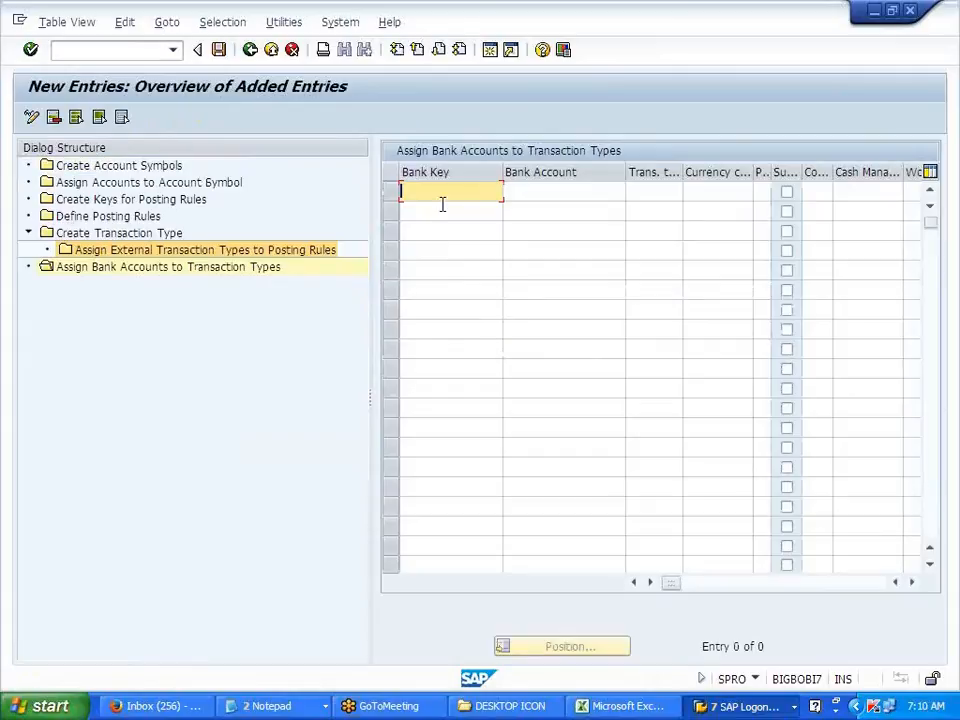
key(ctrl+v)
- Open the bank accounts of house bank BOAP and copy savings account BOAS's account number into the new row's bank account
key(alt+Tab)
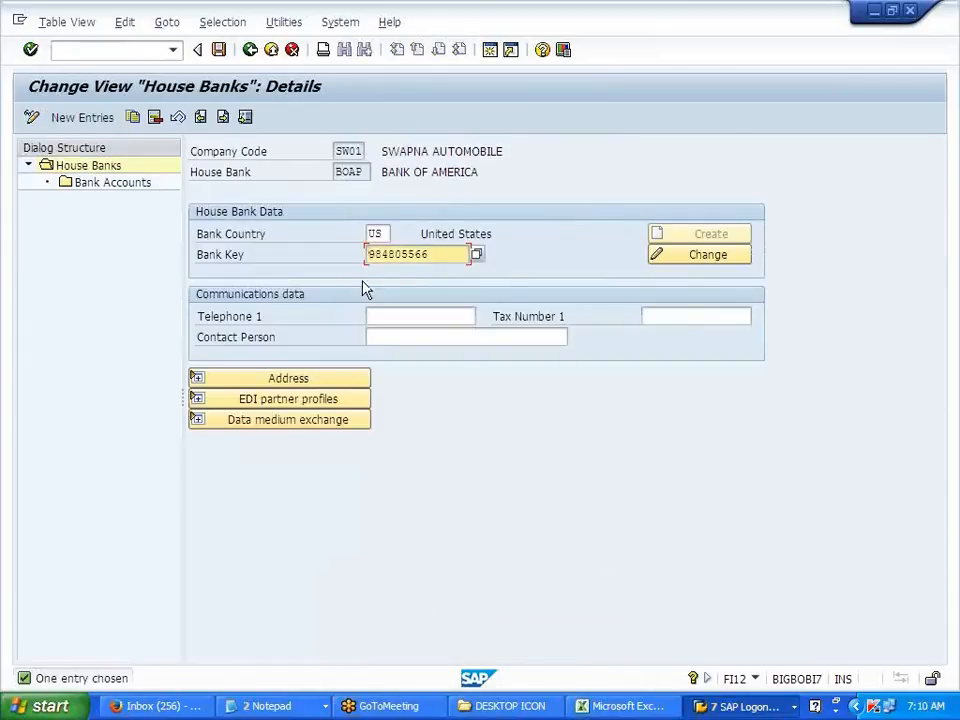
double_click(99, 184)
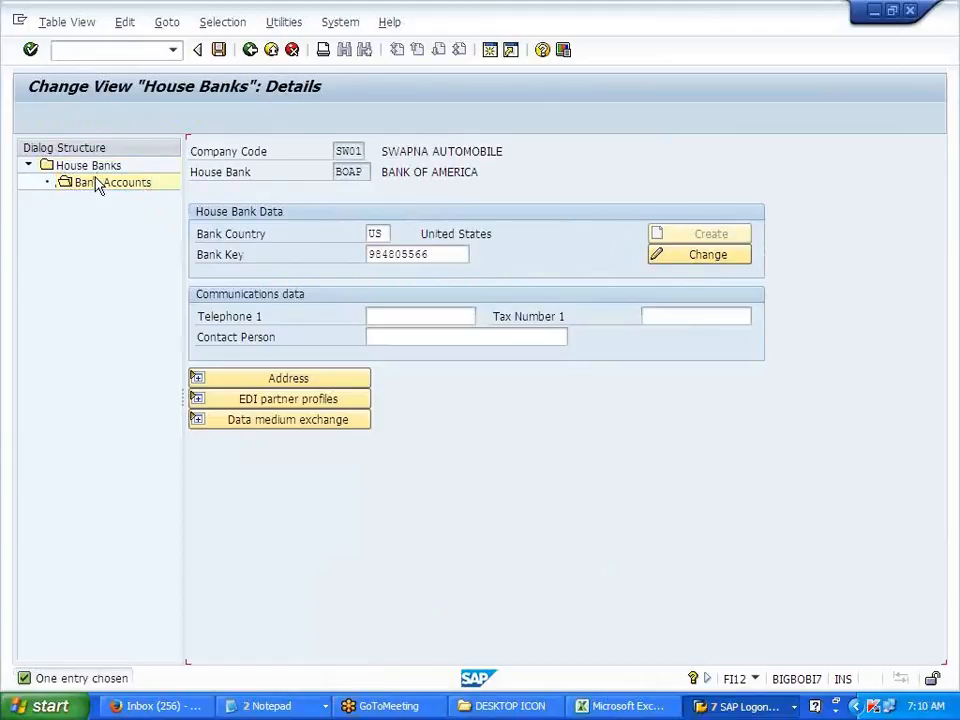
drag(454, 252, 387, 252)
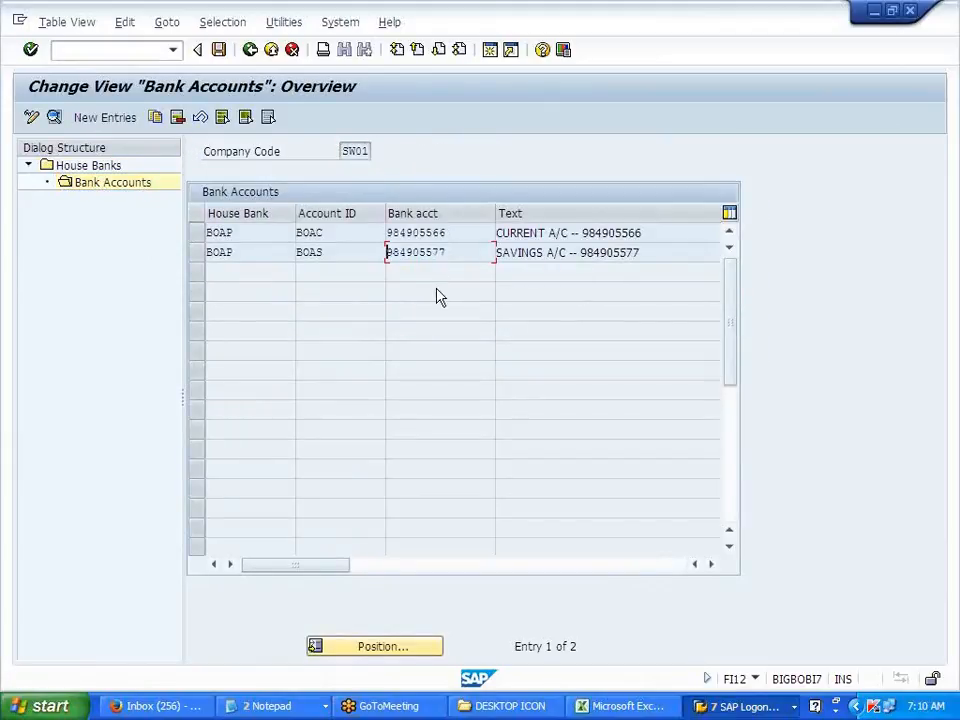
key(alt+Tab)
click(535, 189)
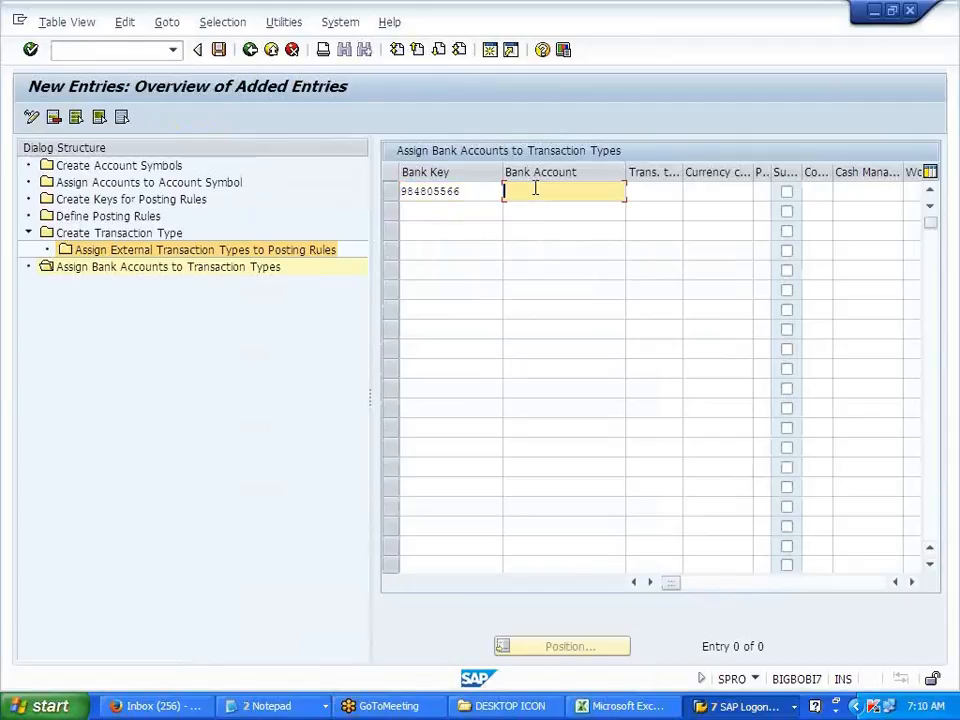
key(alt+Tab)
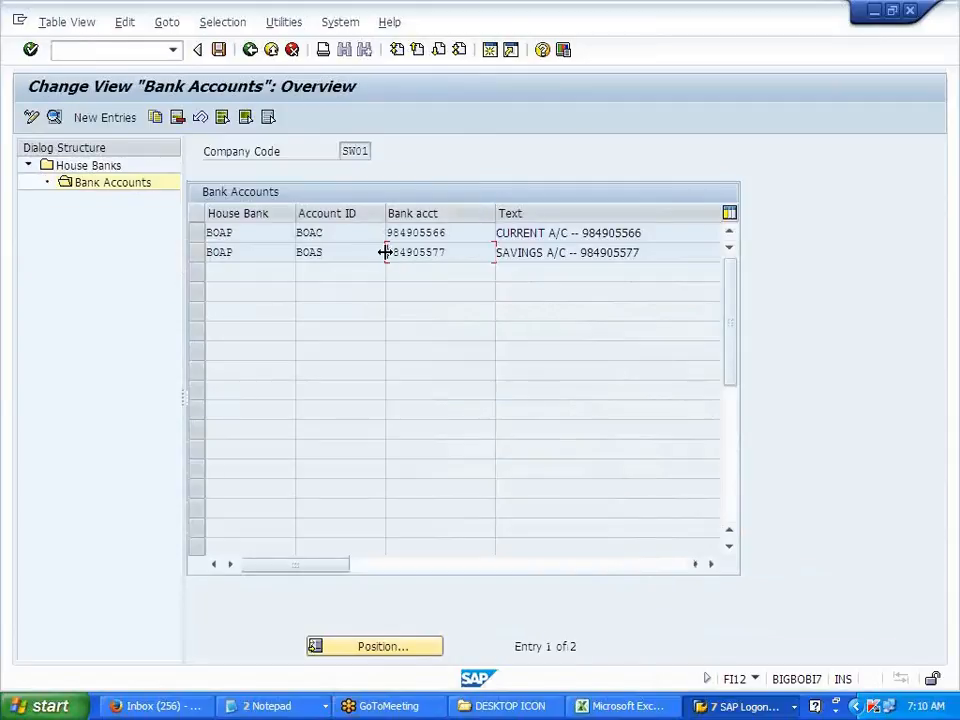
drag(388, 252, 467, 251)
key(alt+Tab)
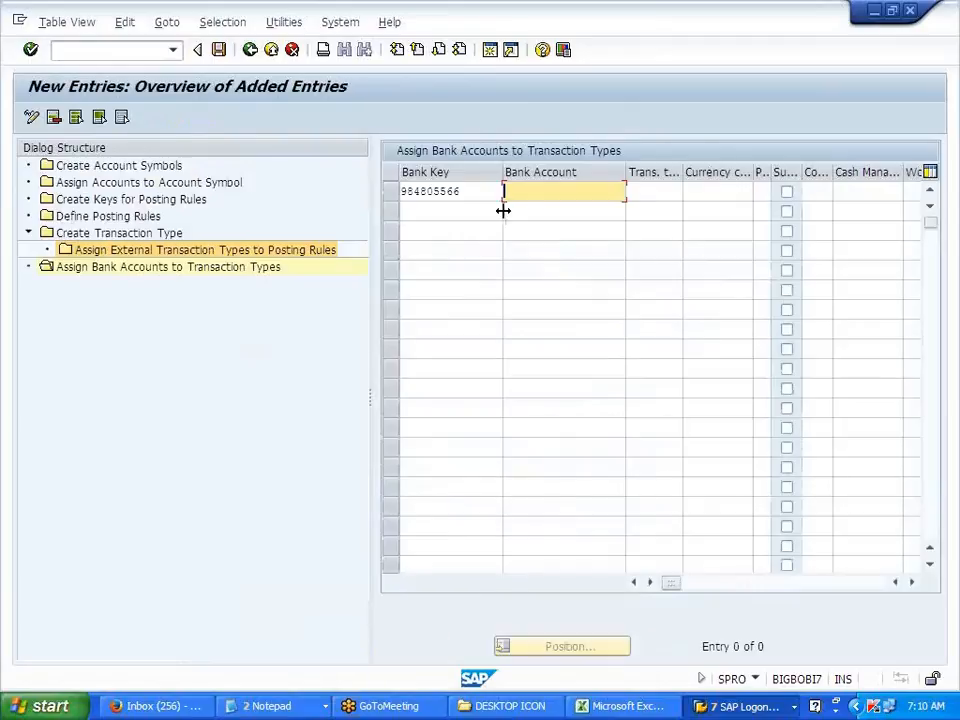
key(ctrl+v)
- Set the transaction type of the new bank account assignment to SW01_BOA
click(655, 196)
click(690, 196)
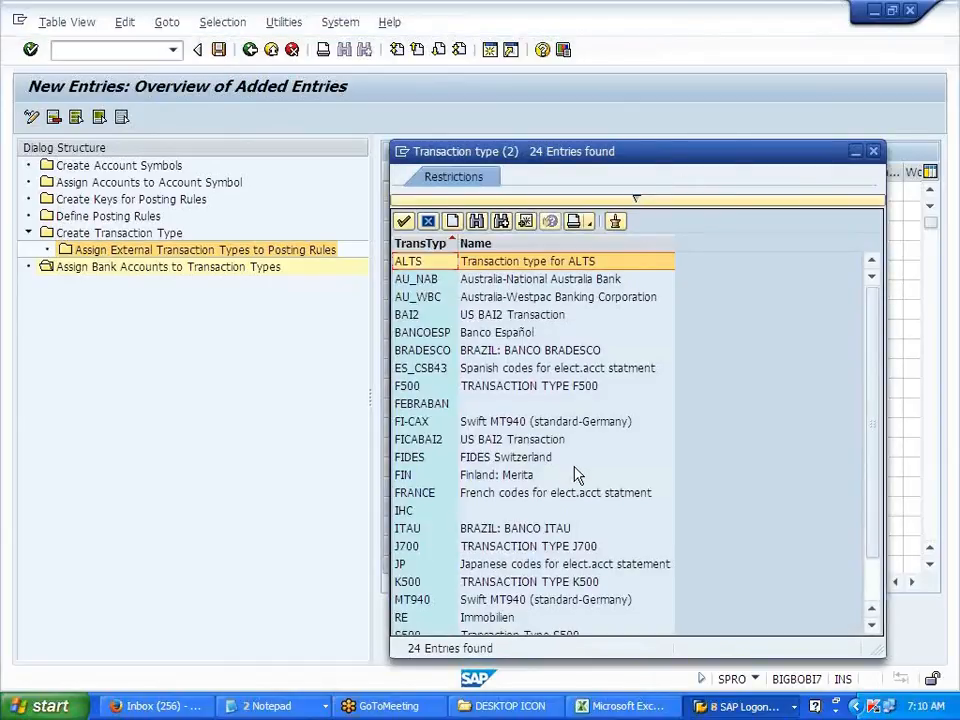
scroll(574, 476, down, 1)
click(478, 601)
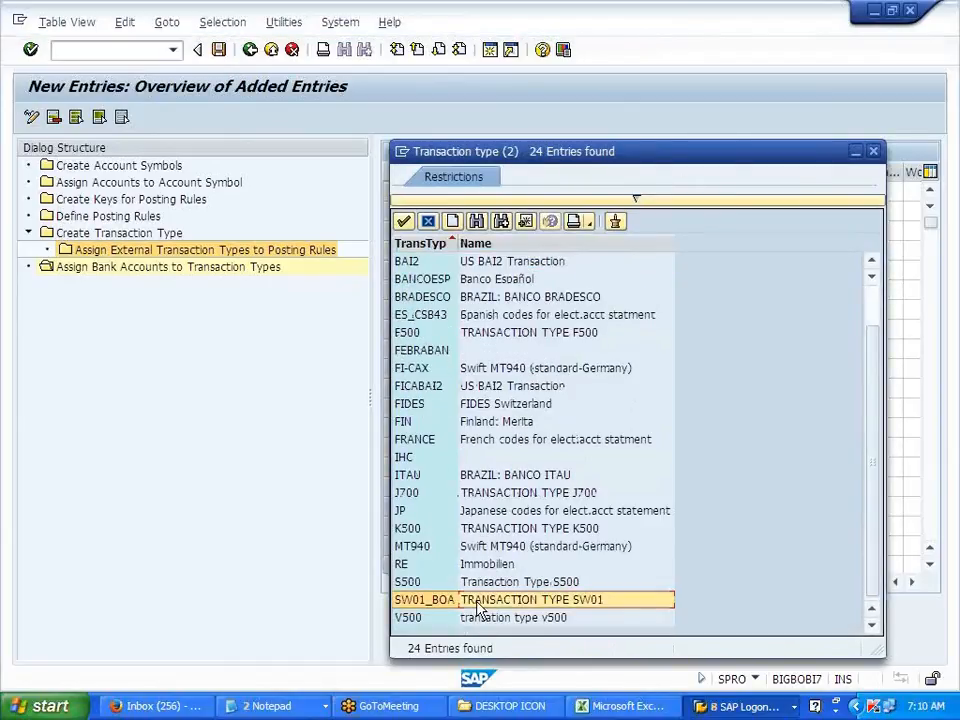
double_click(477, 601)
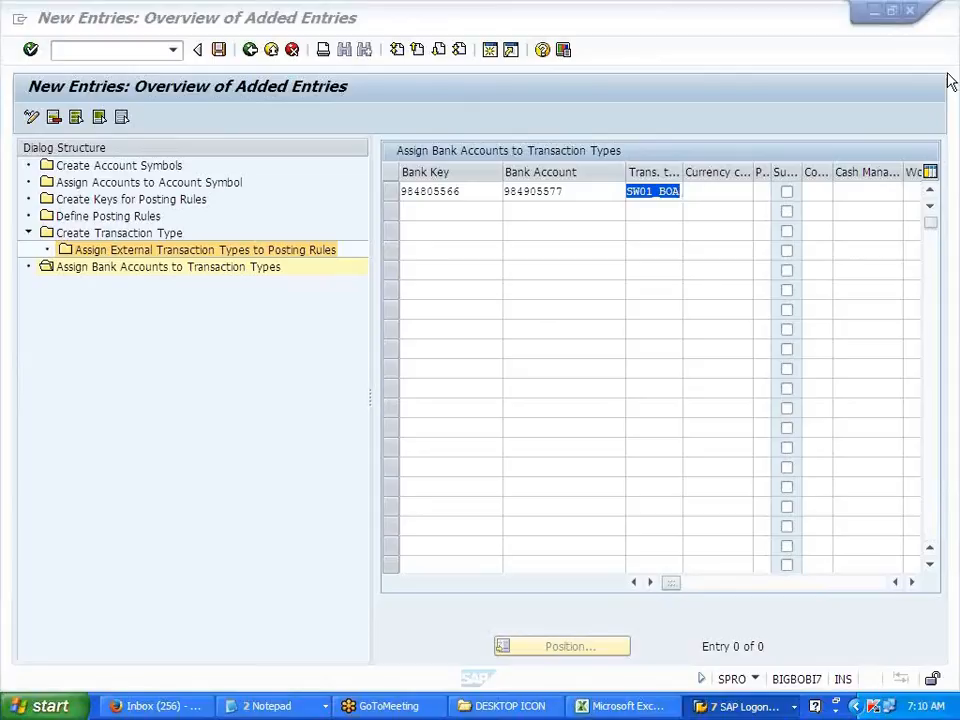
- Examine the available currency classes for the new assignment without choosing one
click(733, 204)
click(733, 194)
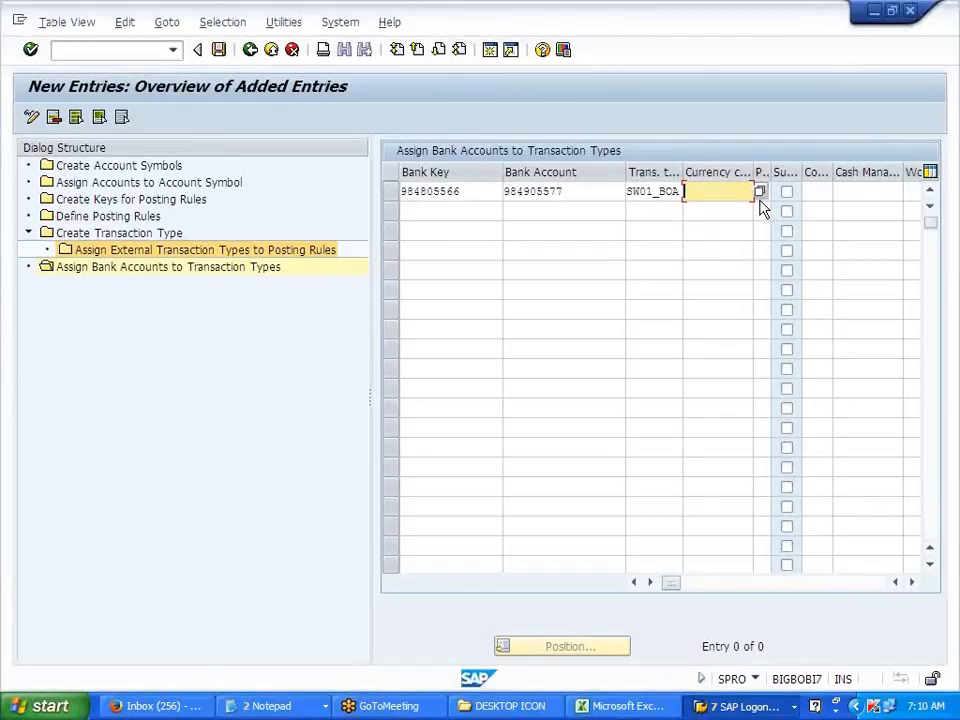
click(760, 193)
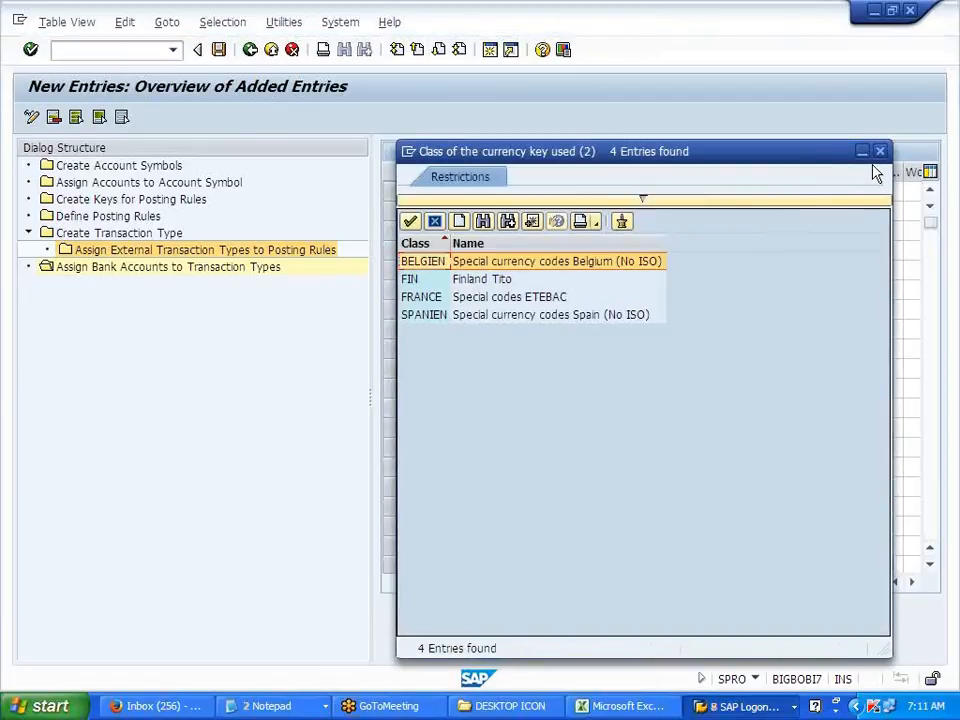
click(880, 151)
- Set the company code of the new bank account assignment to SW01 and save the entry
click(816, 193)
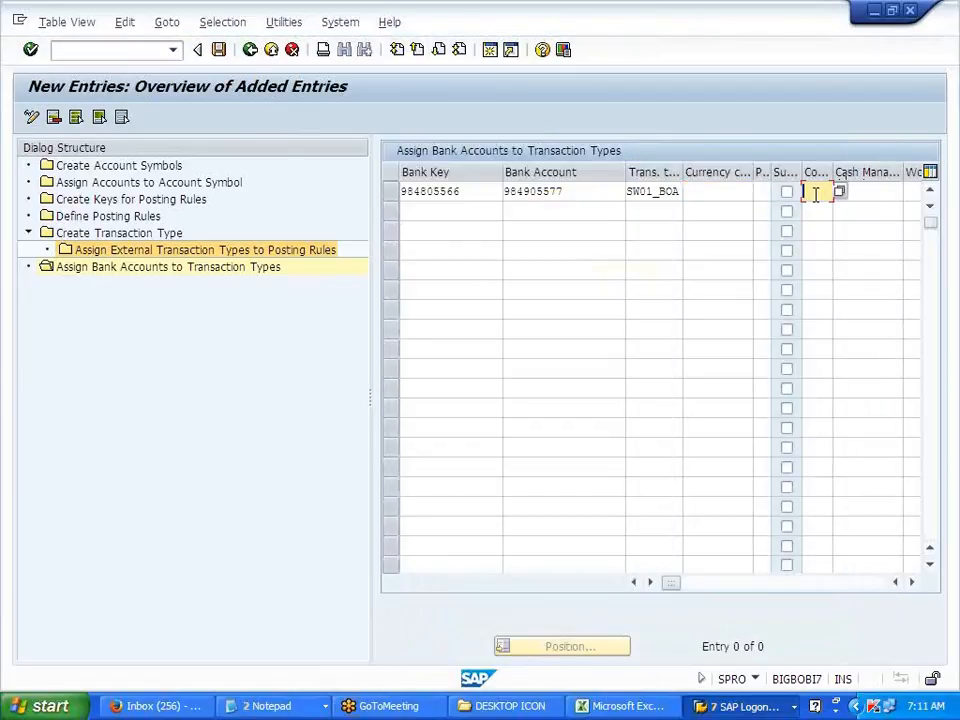
text(SW01)
key(Return)
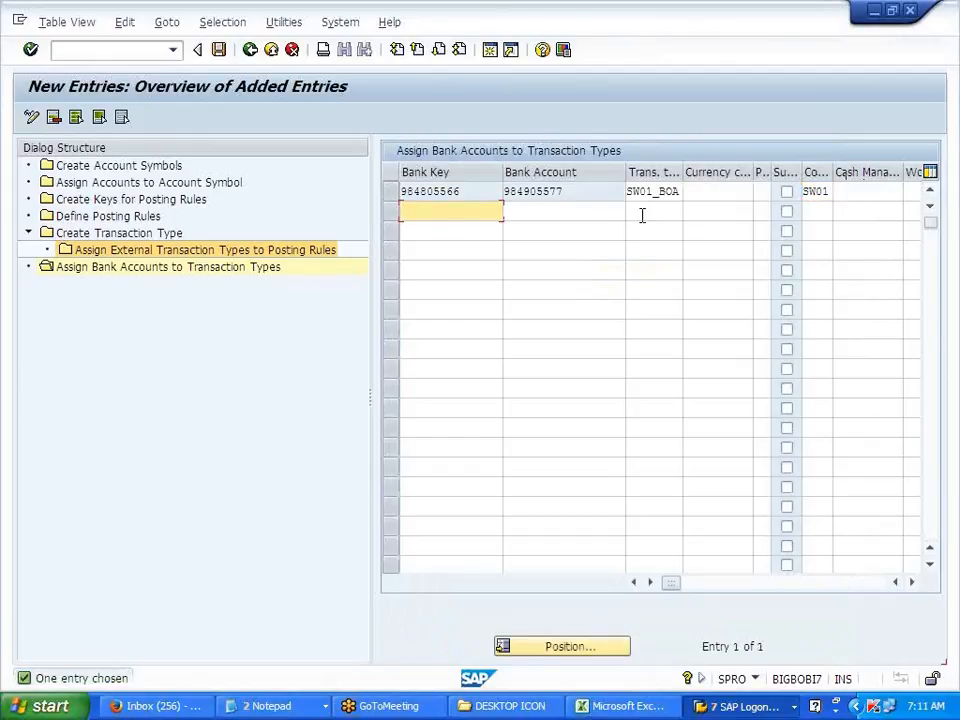
click(219, 50)
- Review the configuration folders in the dialog structure, from account symbols to bank account assignments
click(28, 234)
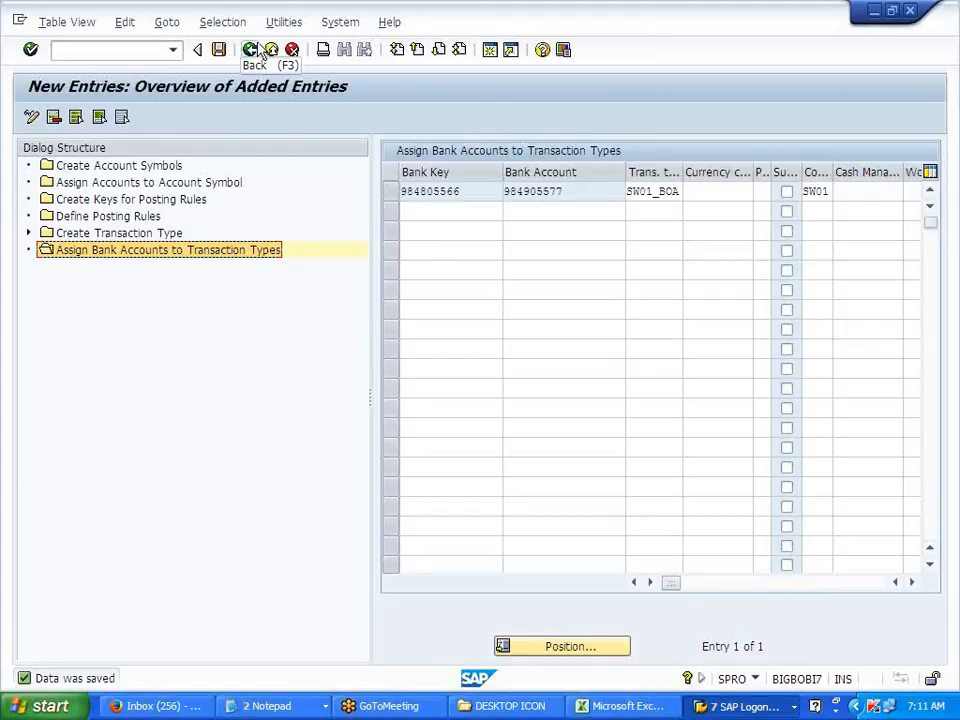
click(256, 59)
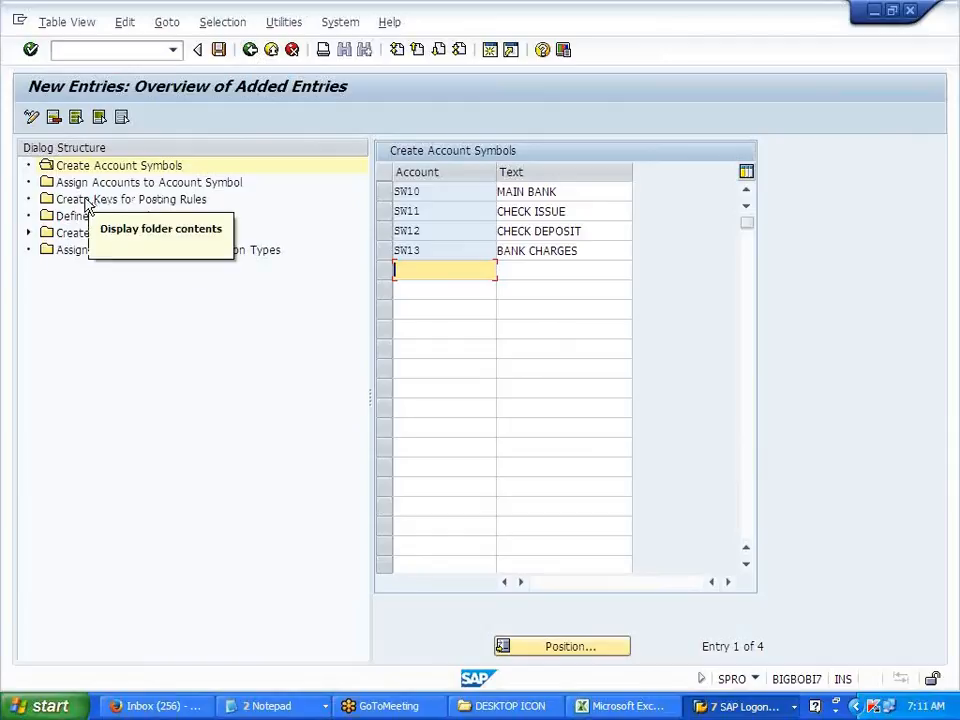
click(29, 234)
click(29, 234)
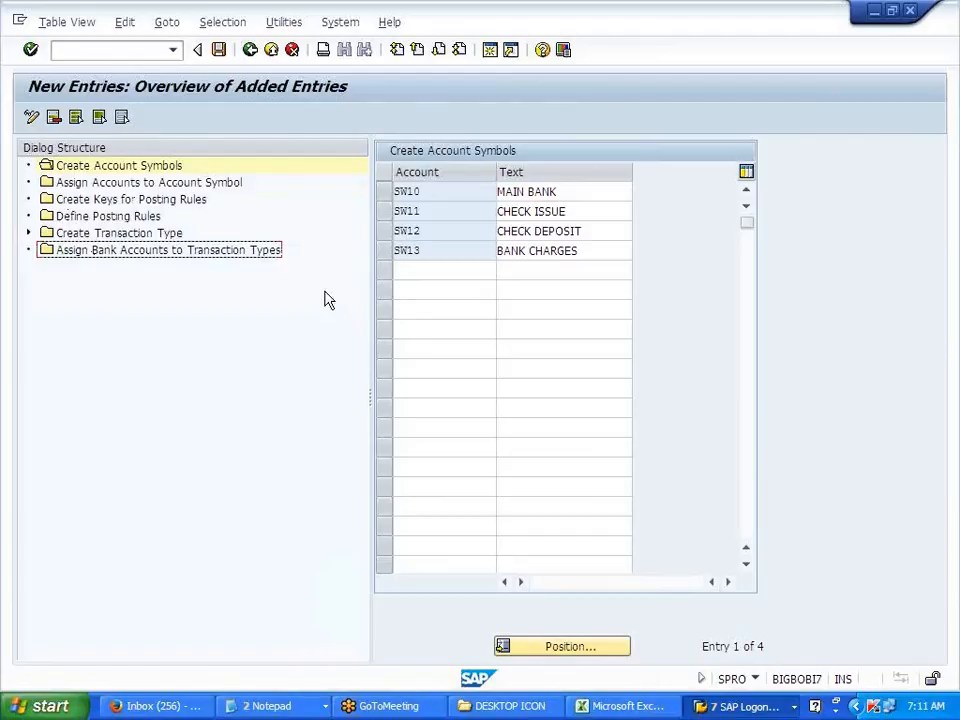
click(135, 234)
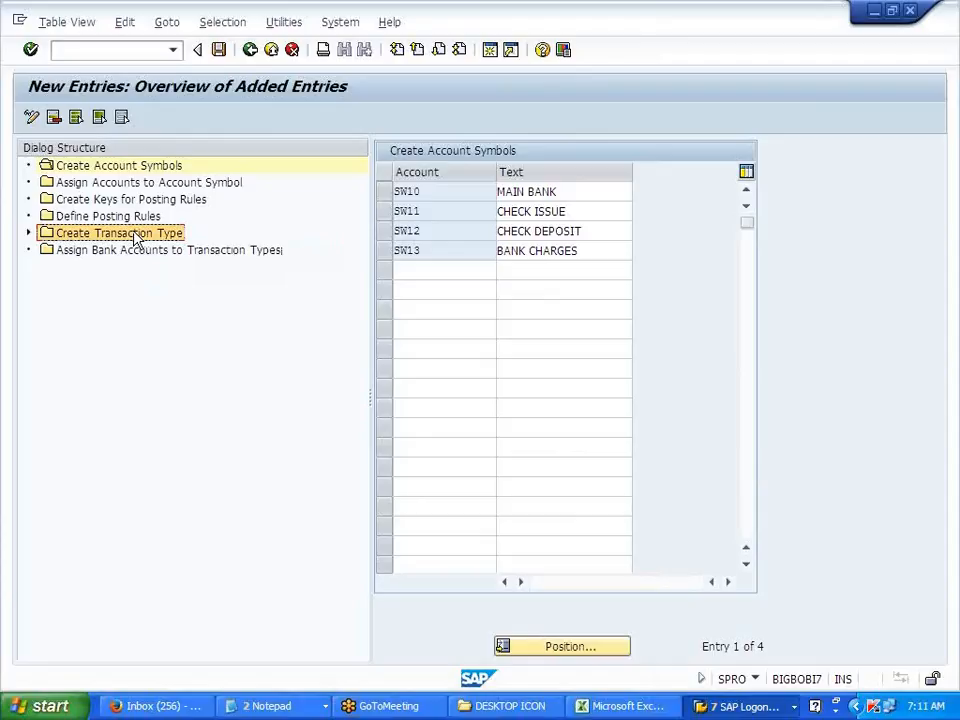
click(29, 234)
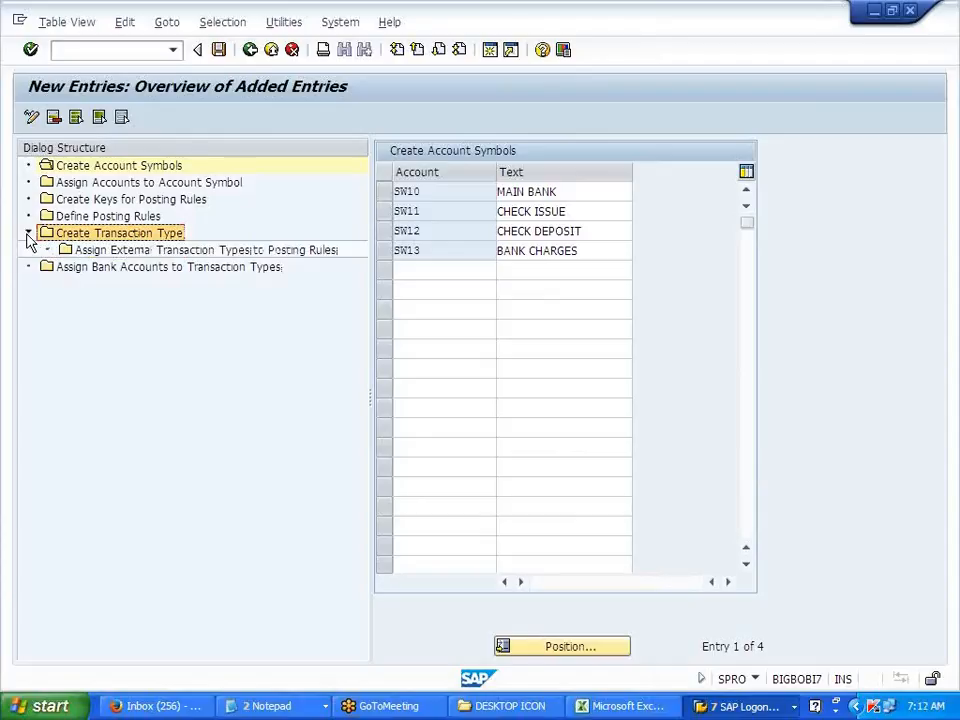
click(104, 254)
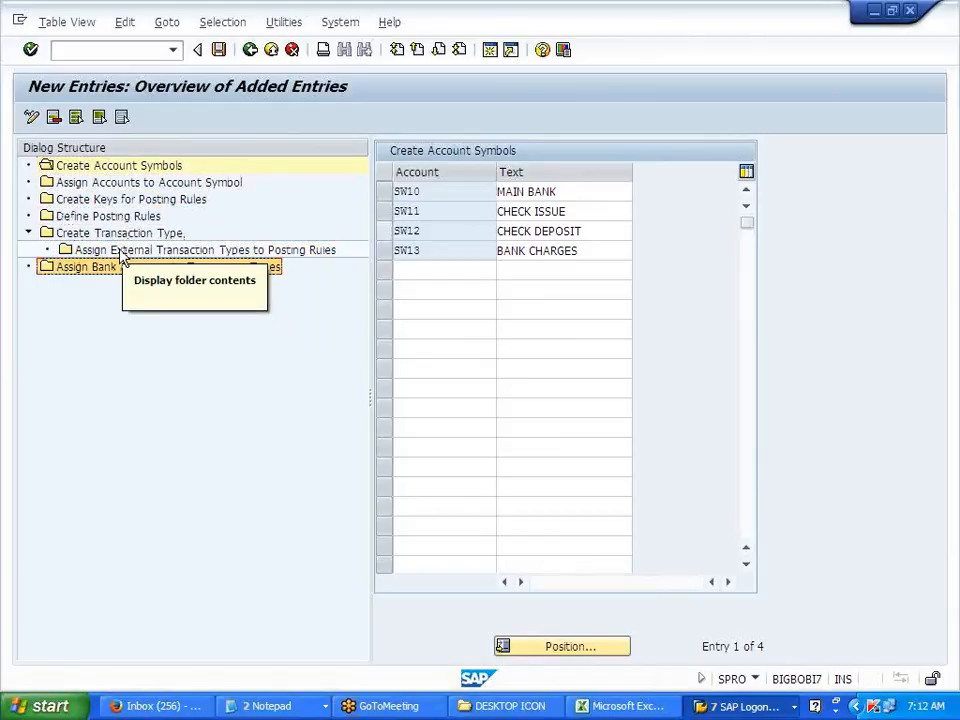
- Leave the electronic bank statement global settings and return to the implementation guide
click(251, 52)
click(252, 54)
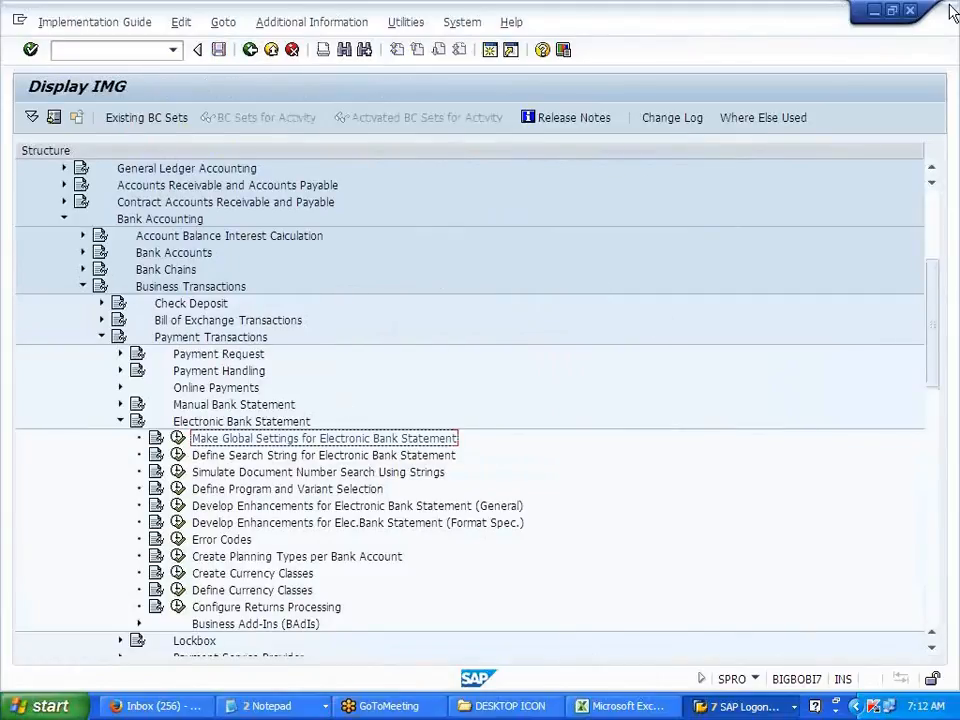
click(941, 47)
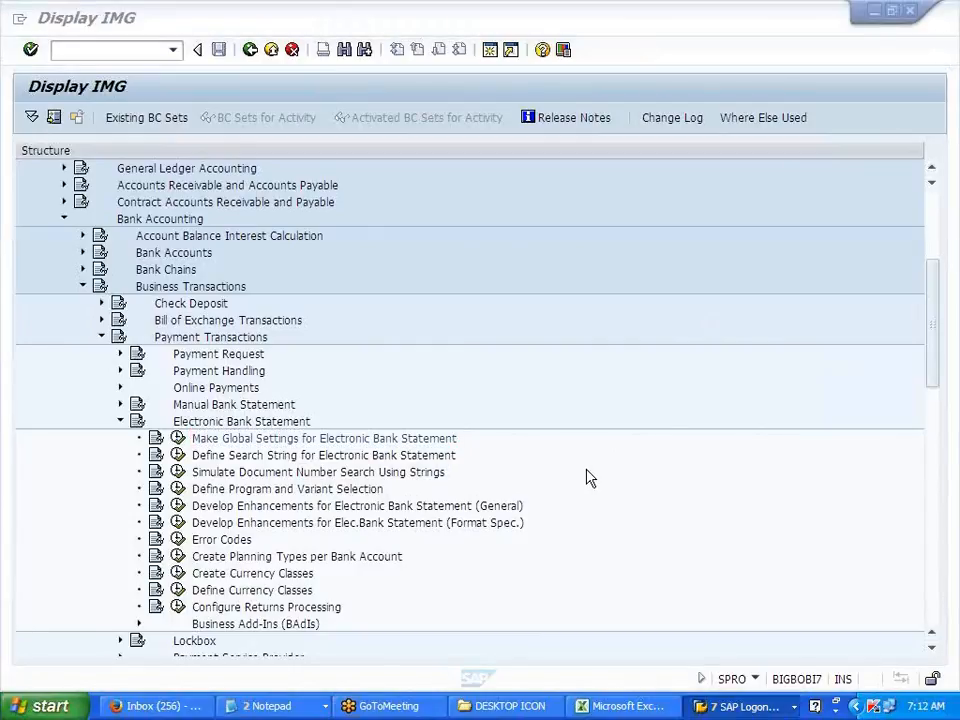